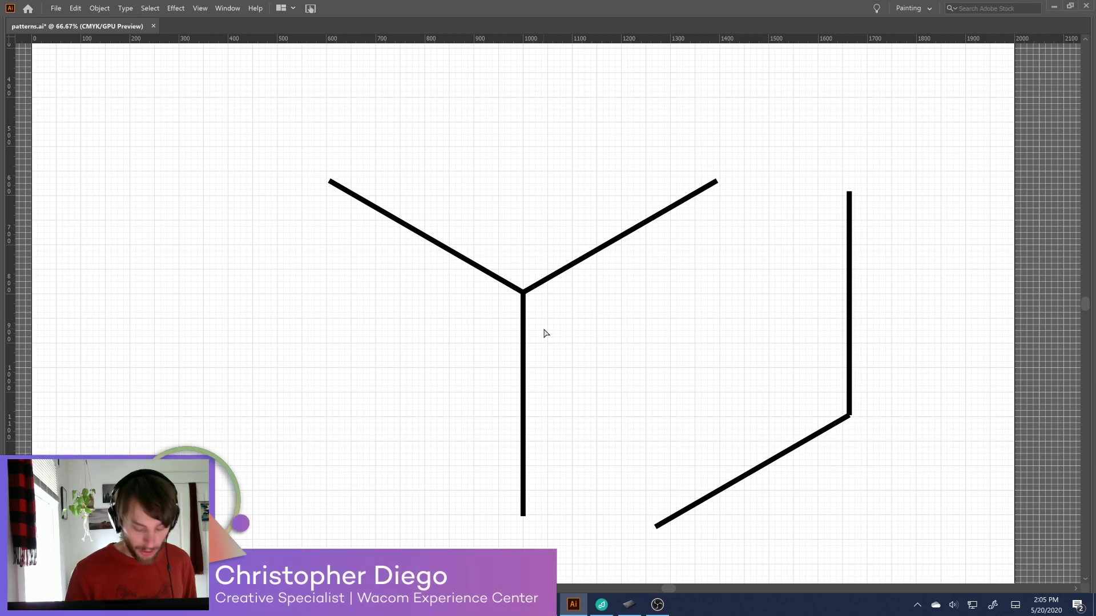
Examine in outline view how the three line ends meet at the central joint
key(ctrl+y)
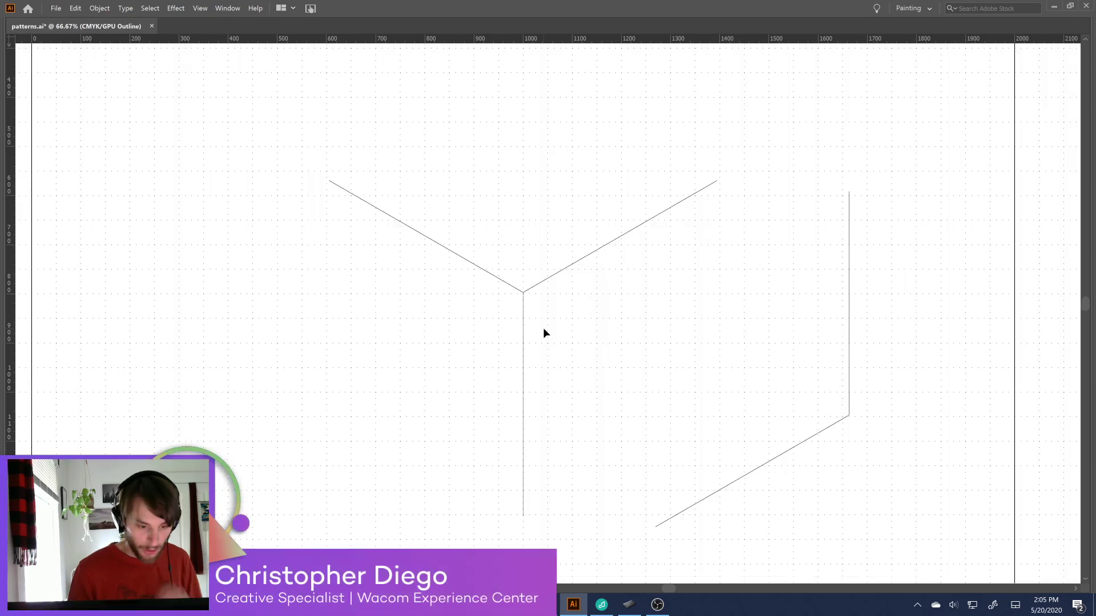
key(ctrl+=)
key(ctrl+=)
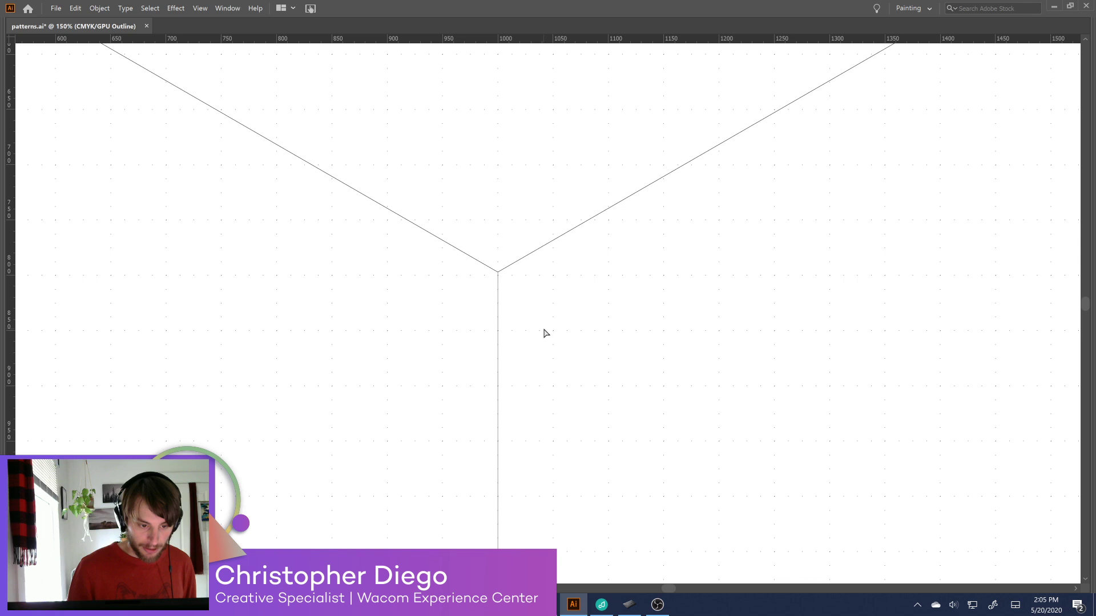
key(ctrl+minus)
key(ctrl+minus)
key(ctrl+minus)
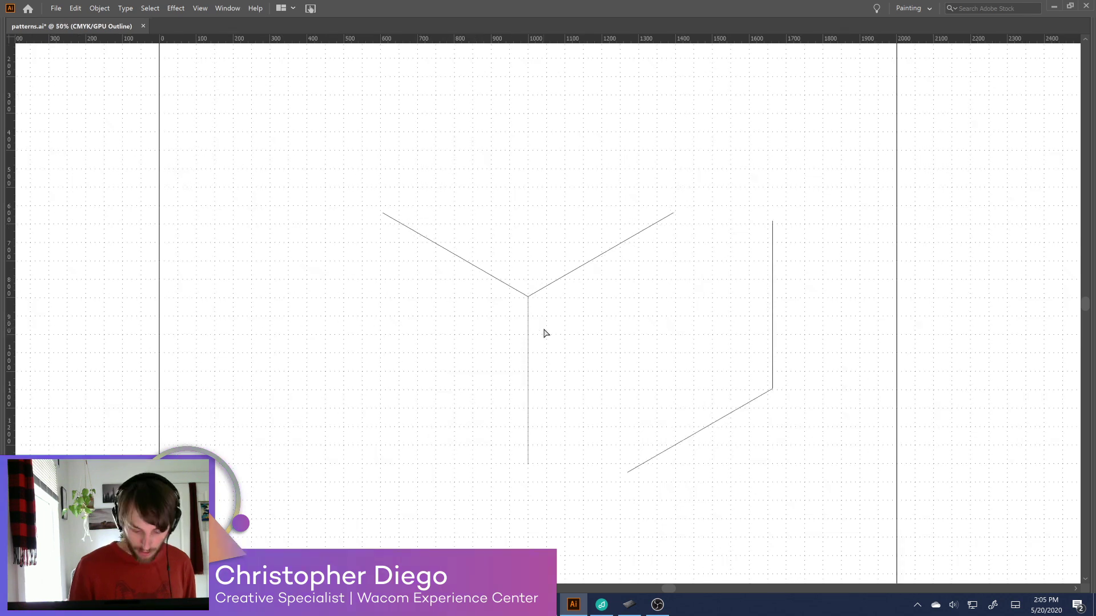
key(ctrl+plus)
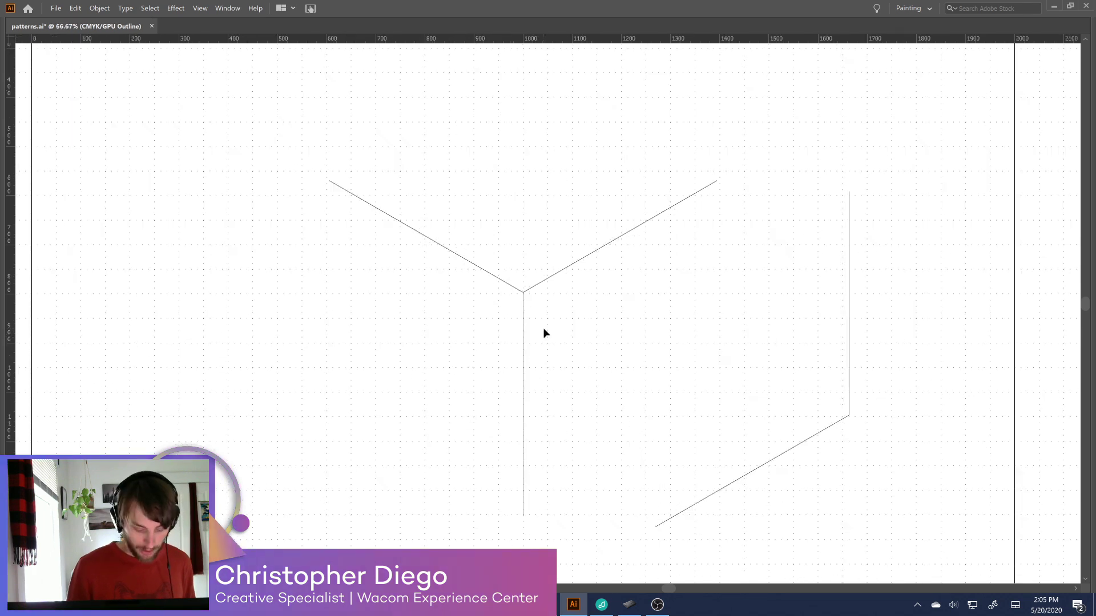
key(ctrl+y)
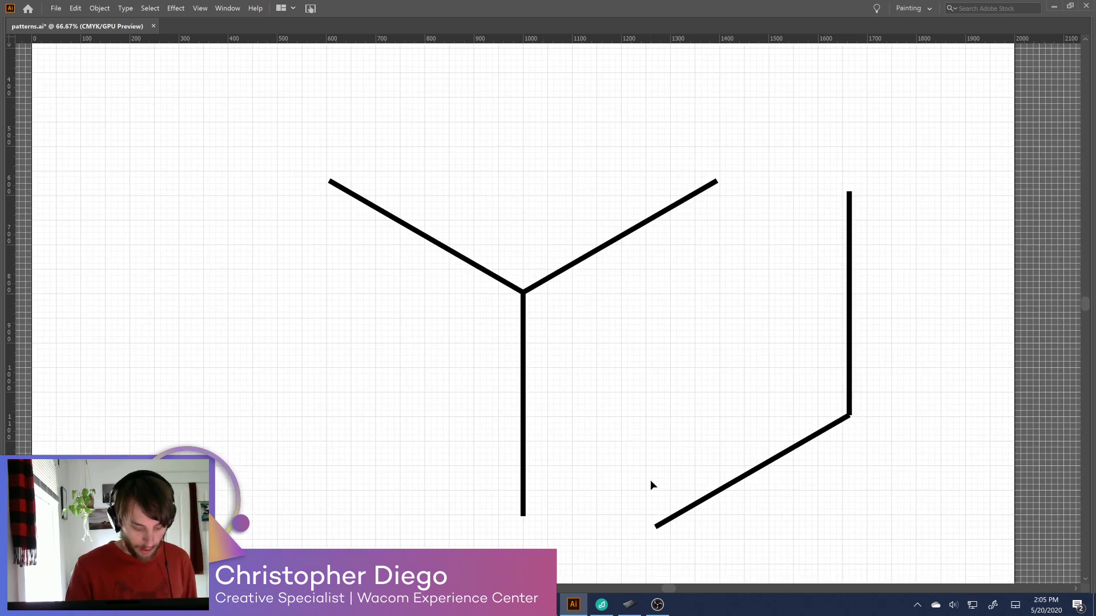
Close the cube's right face by moving the loose diagonal to the central vertical's foot and copying the spare vertical to the right ends
drag(723, 489, 604, 472)
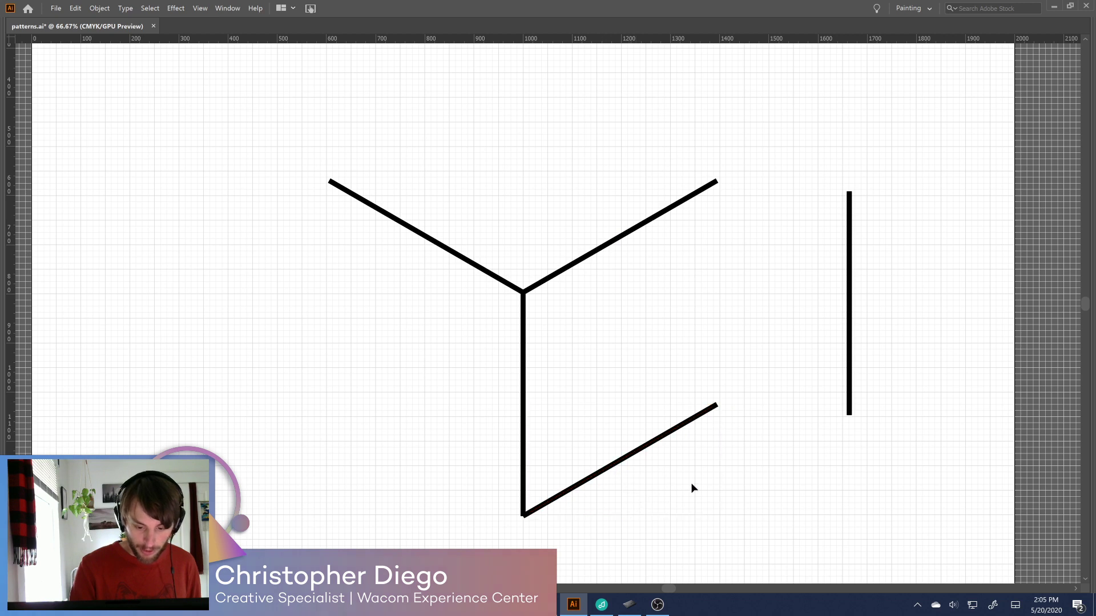
drag(850, 407, 715, 389)
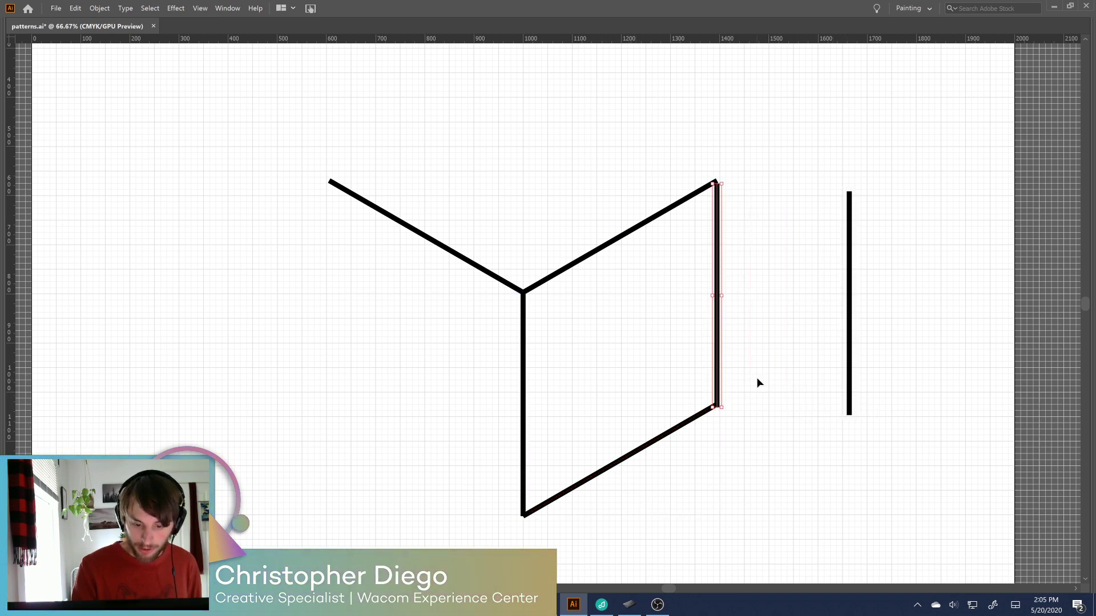
key(ctrl+alt+bracketleft)
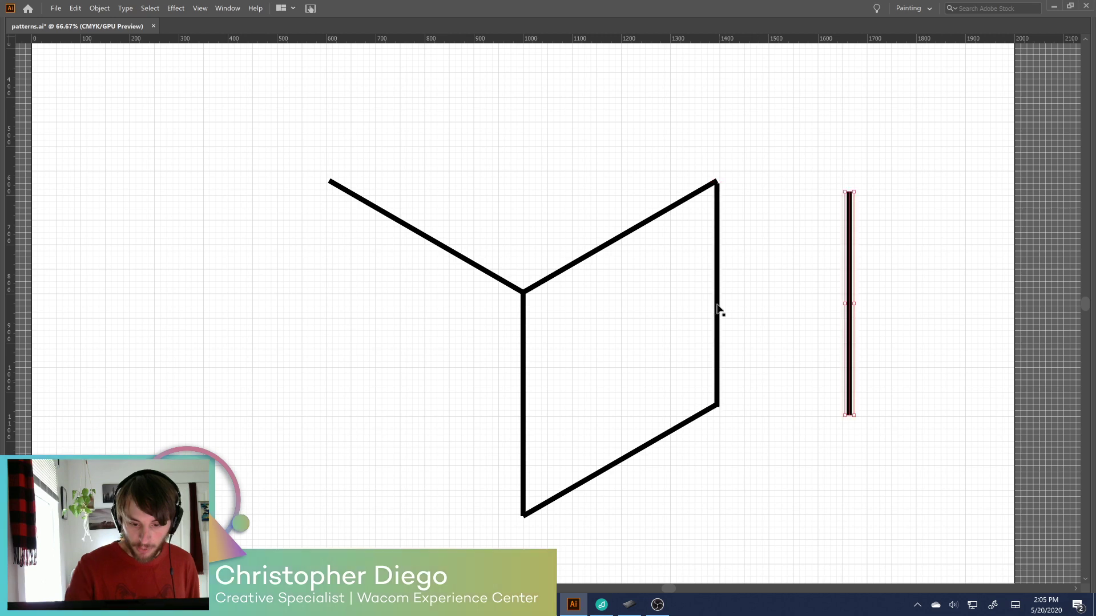
drag(717, 309, 716, 308)
Realign the lower-right diagonal with the lower ends of both verticals, checking the corners in outline view
click(716, 407)
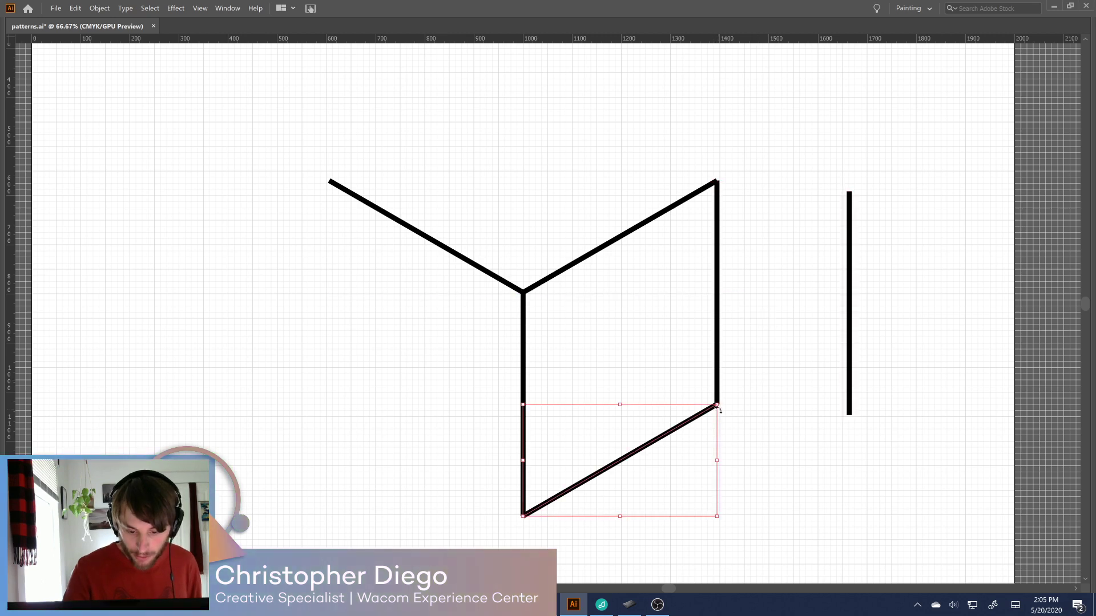
click(744, 410)
drag(570, 491, 536, 508)
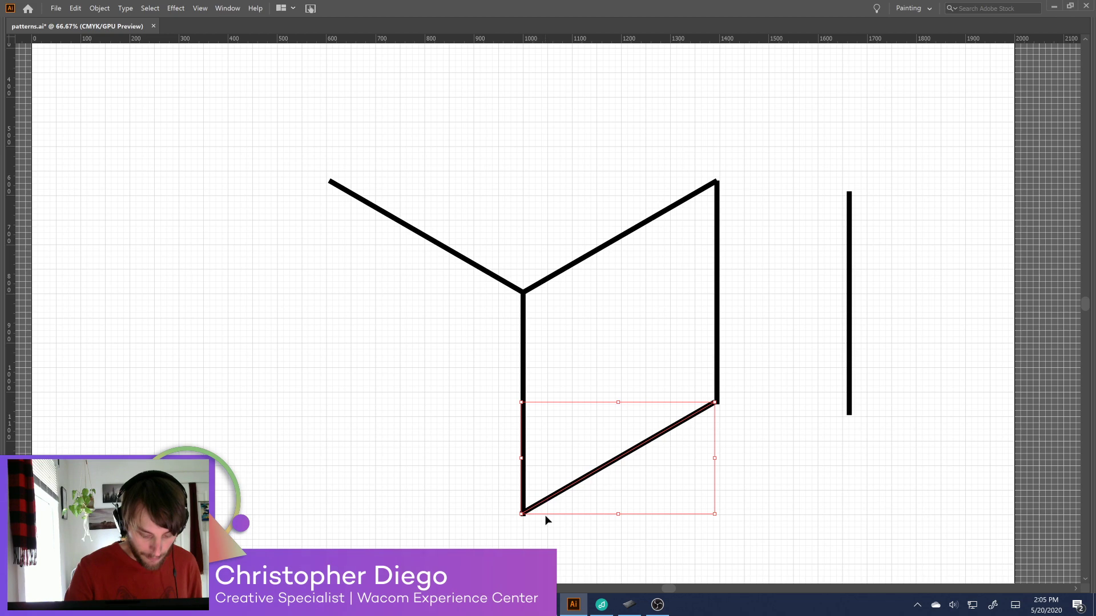
key(ctrl+y)
key(ctrl+1)
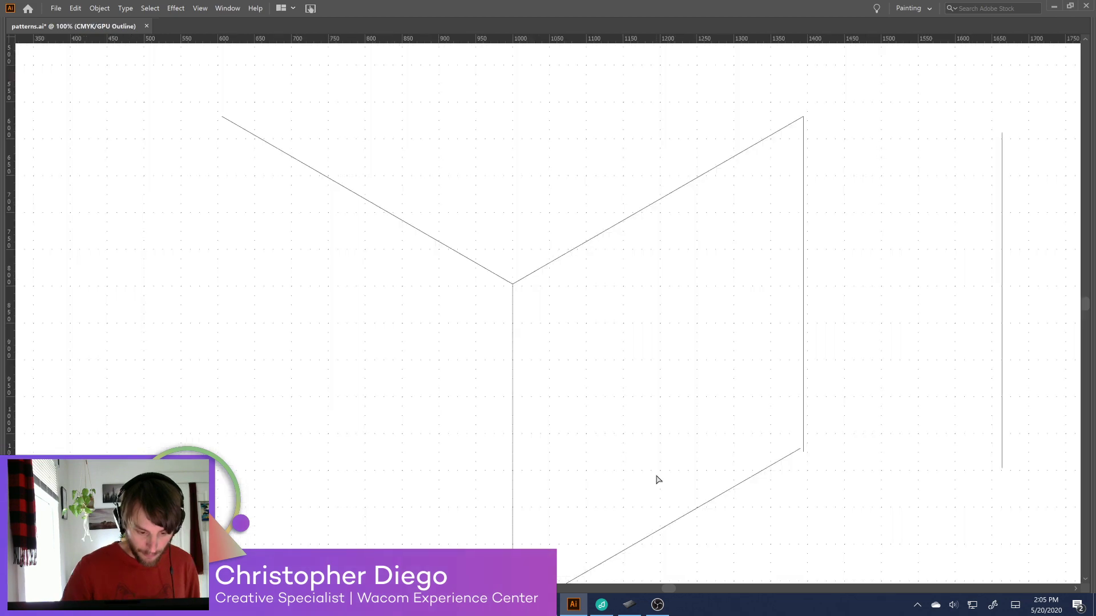
drag(557, 448, 562, 448)
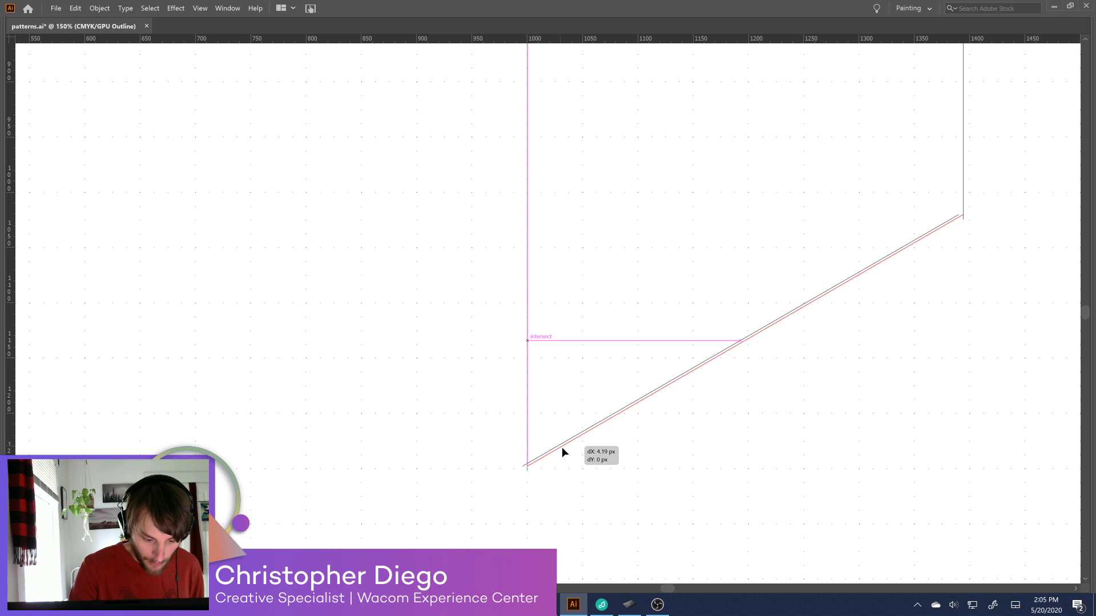
drag(1054, 71, 775, 286)
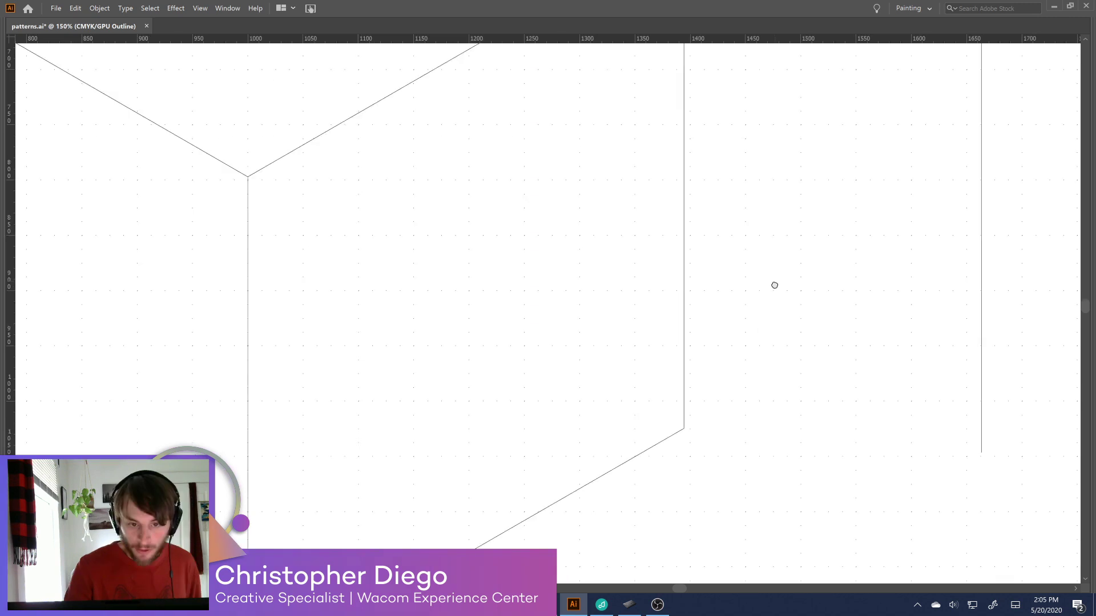
key(ctrl+y)
key(ctrl+minus)
key(ctrl+minus)
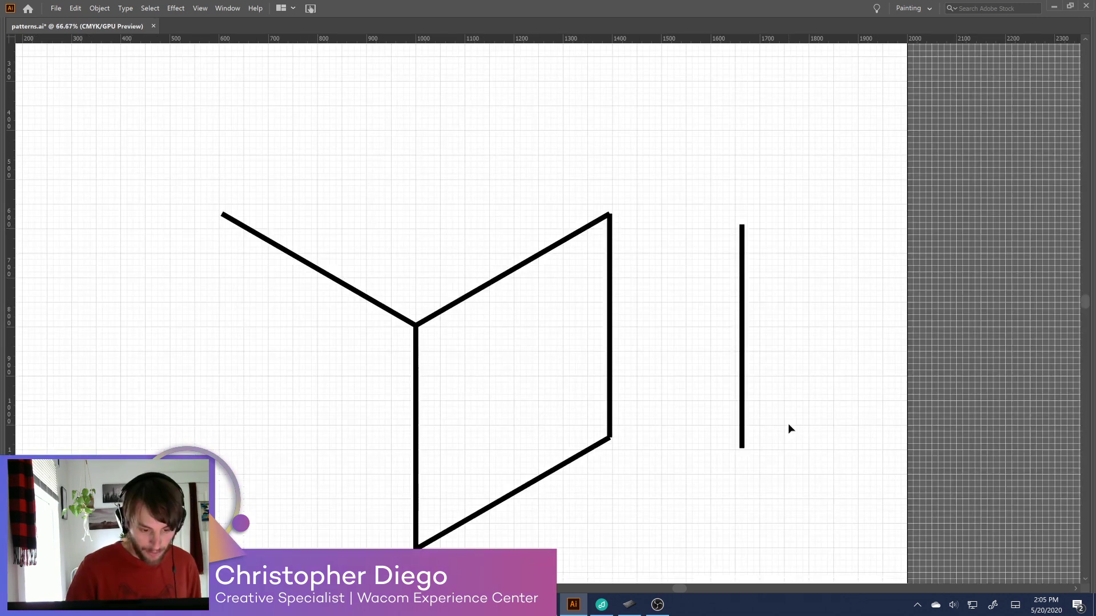
Close the cube's left face by moving the spare vertical to the left end and copying the upper-left diagonal down to its foot
drag(744, 435, 222, 421)
click(274, 409)
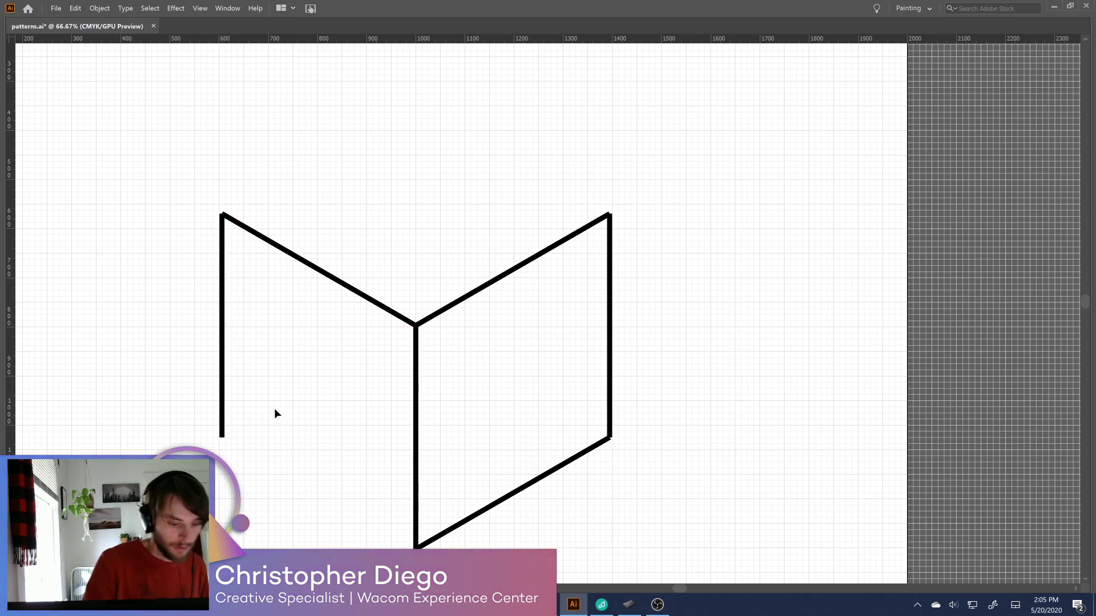
scroll(628, 394, down, 4)
scroll(628, 393, left, 3)
drag(581, 365, 598, 429)
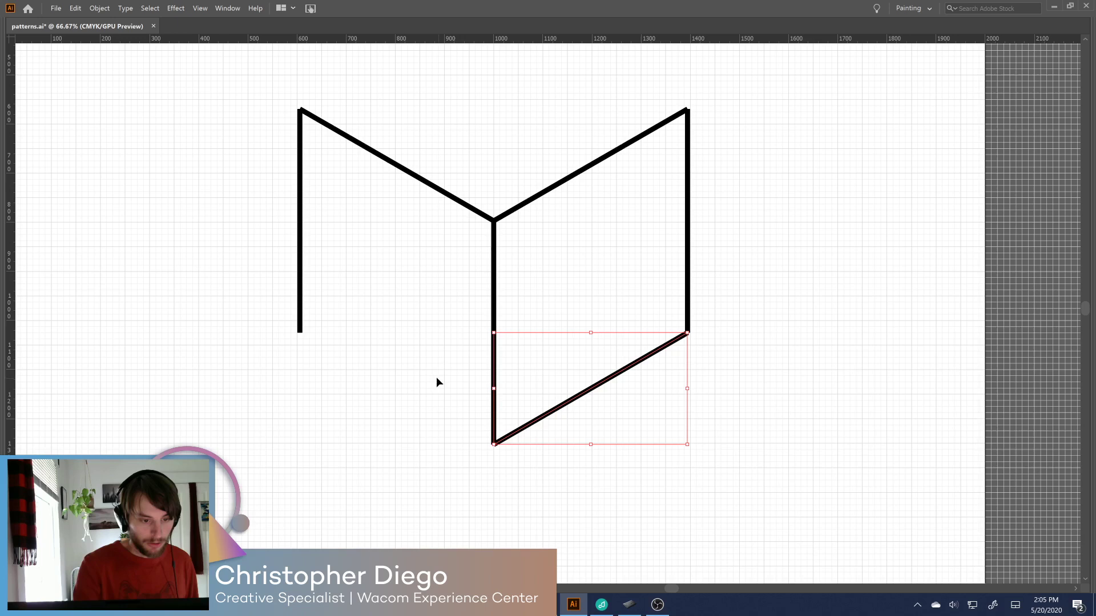
drag(457, 201, 457, 421)
scroll(657, 465, up, 4)
scroll(657, 465, right, 1)
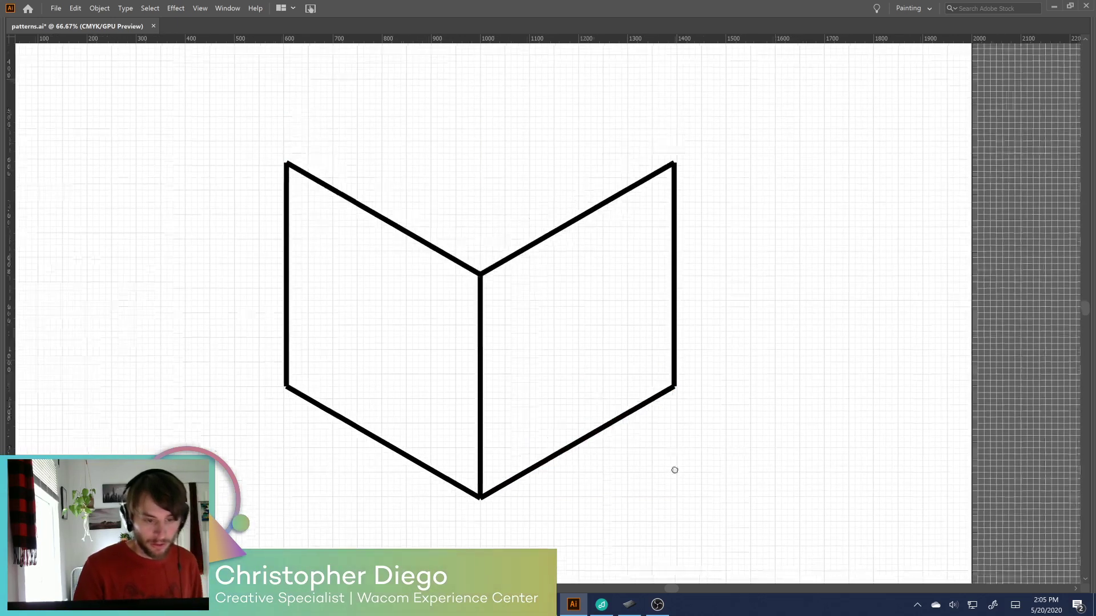
drag(598, 479, 408, 142)
click(609, 137)
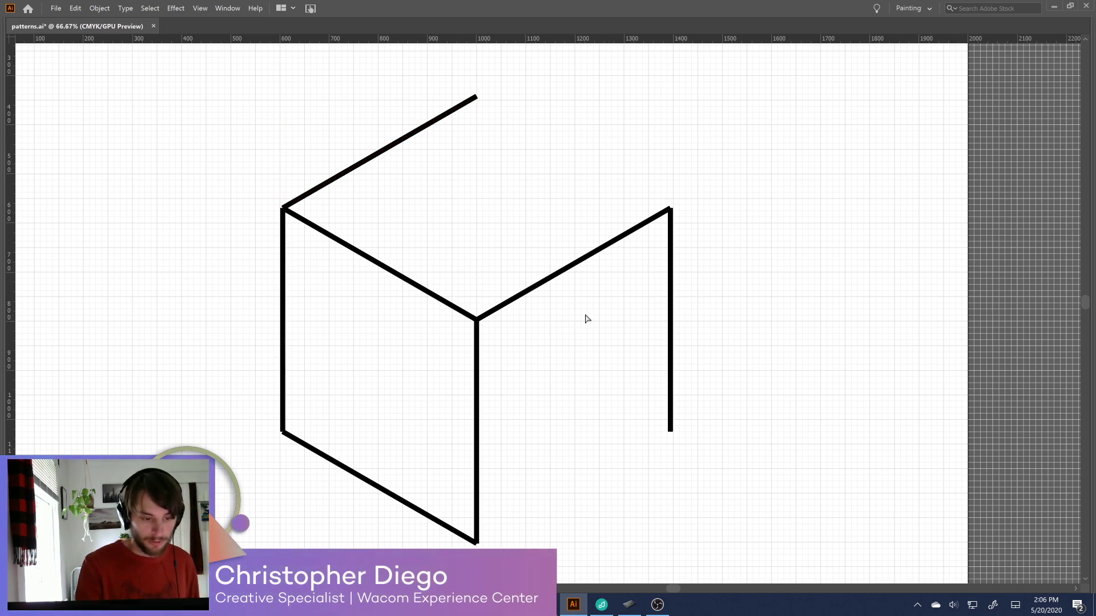
key(ctrl+z)
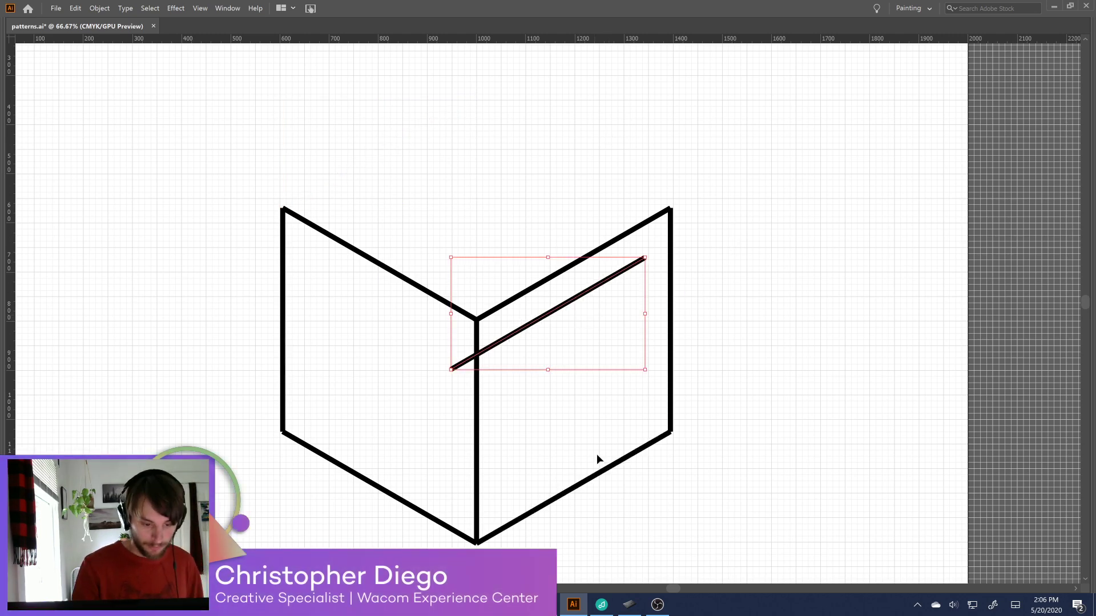
Complete the cube's top face with a copy of the lower-right diagonal at upper left and of the lower-left diagonal at upper right
drag(554, 310, 391, 148)
click(768, 416)
click(459, 533)
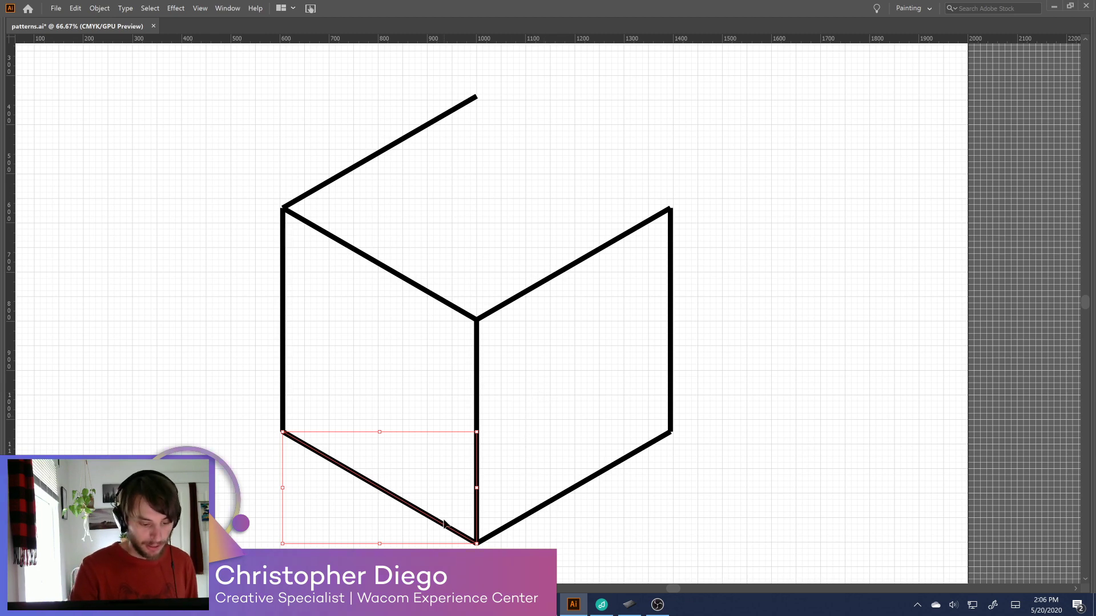
drag(445, 523, 639, 194)
click(714, 181)
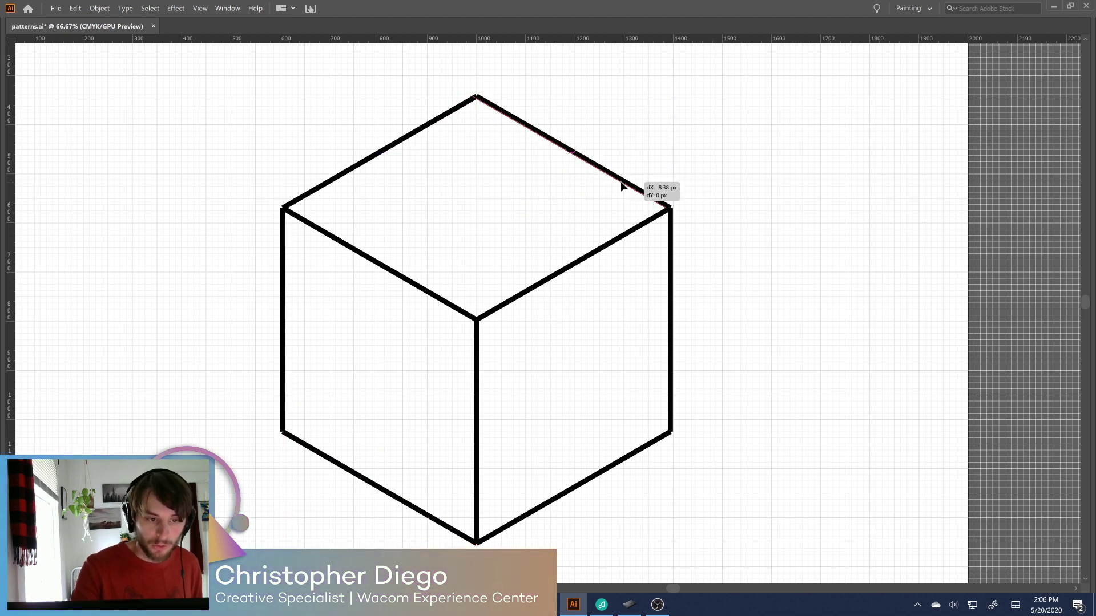
click(627, 183)
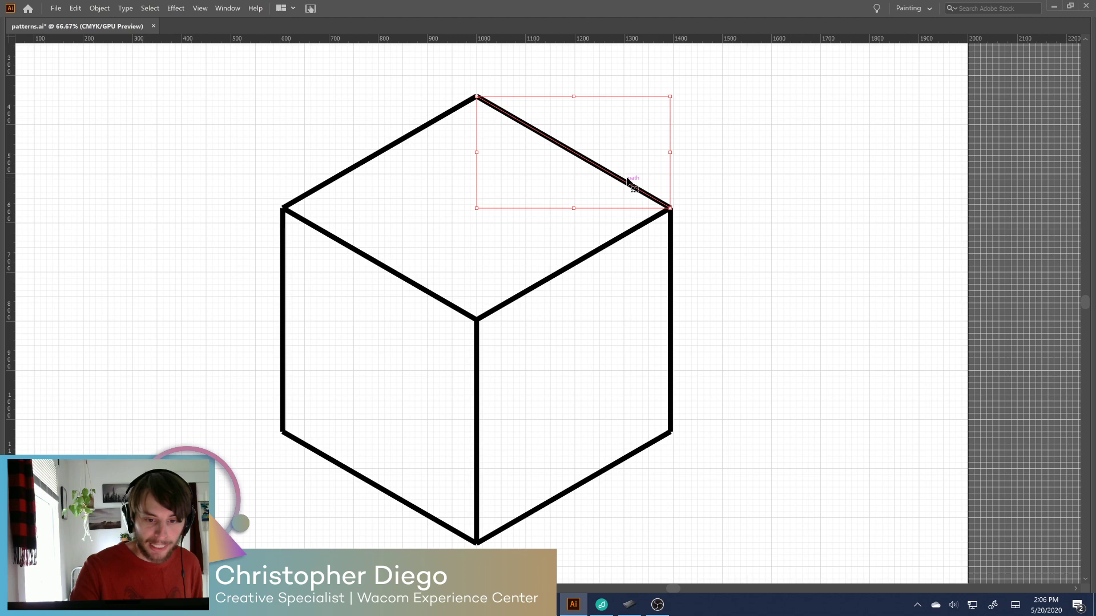
click(729, 267)
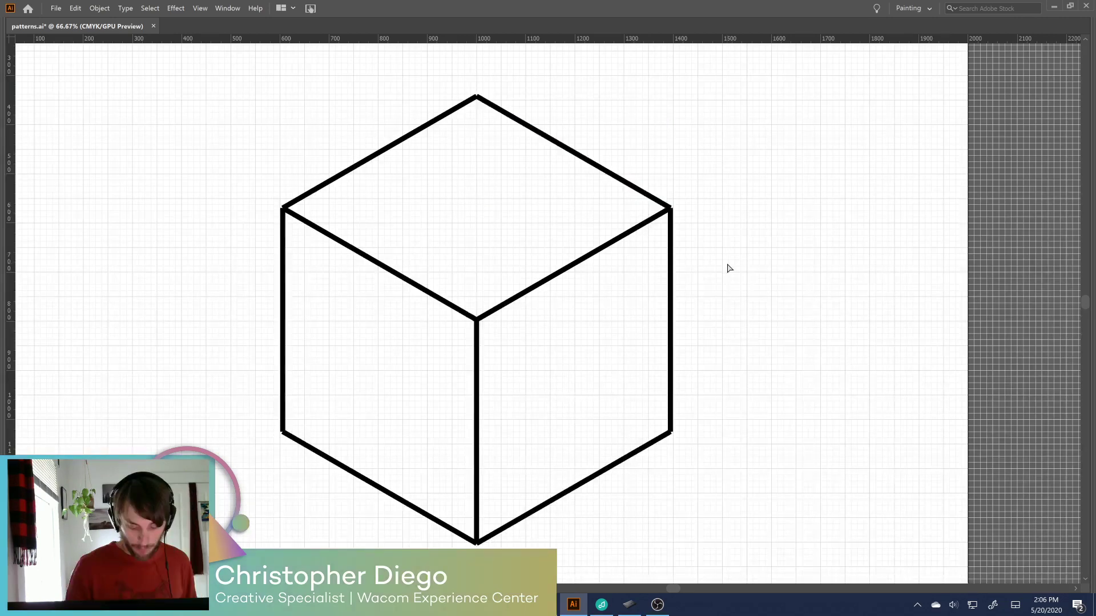
Show the hidden tools and property panels around the finished cube
key(ctrl+minus)
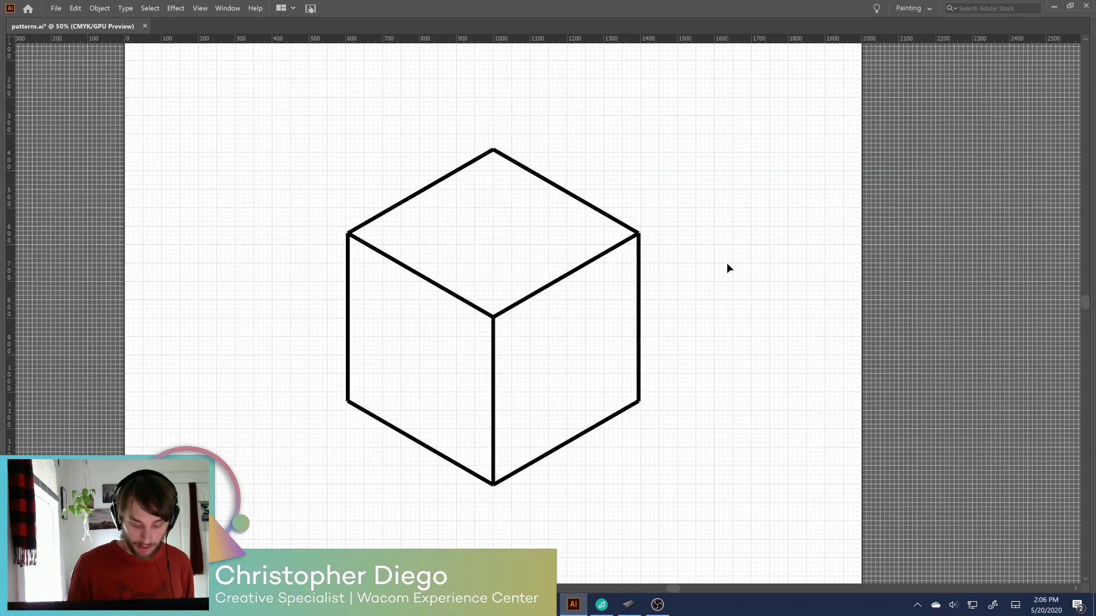
key(ctrl+a)
key(Tab)
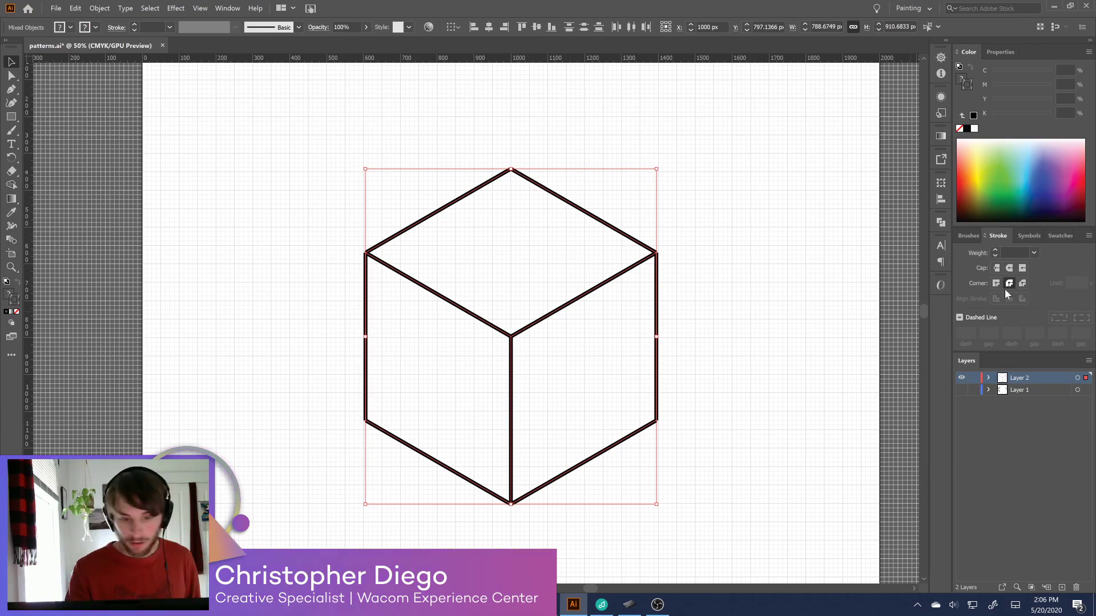
click(294, 505)
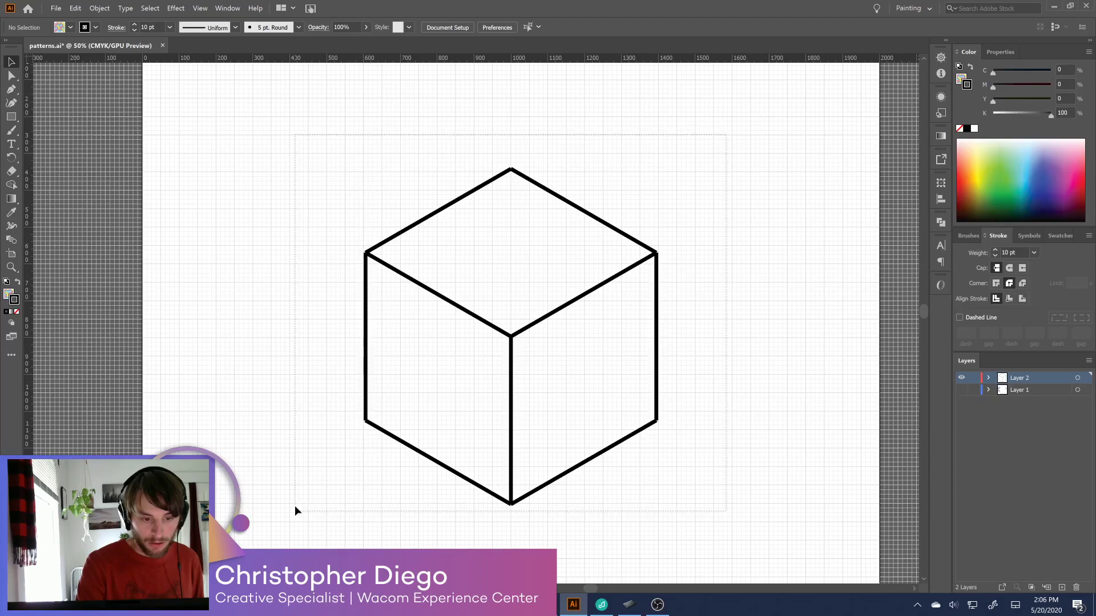
key(ctrl+minus)
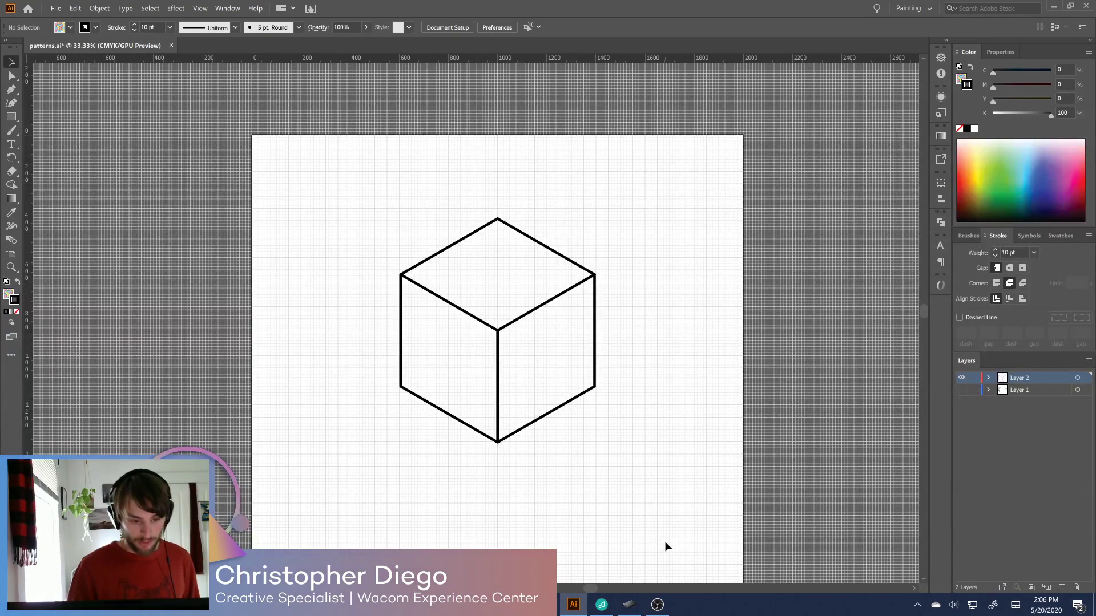
drag(360, 300, 610, 405)
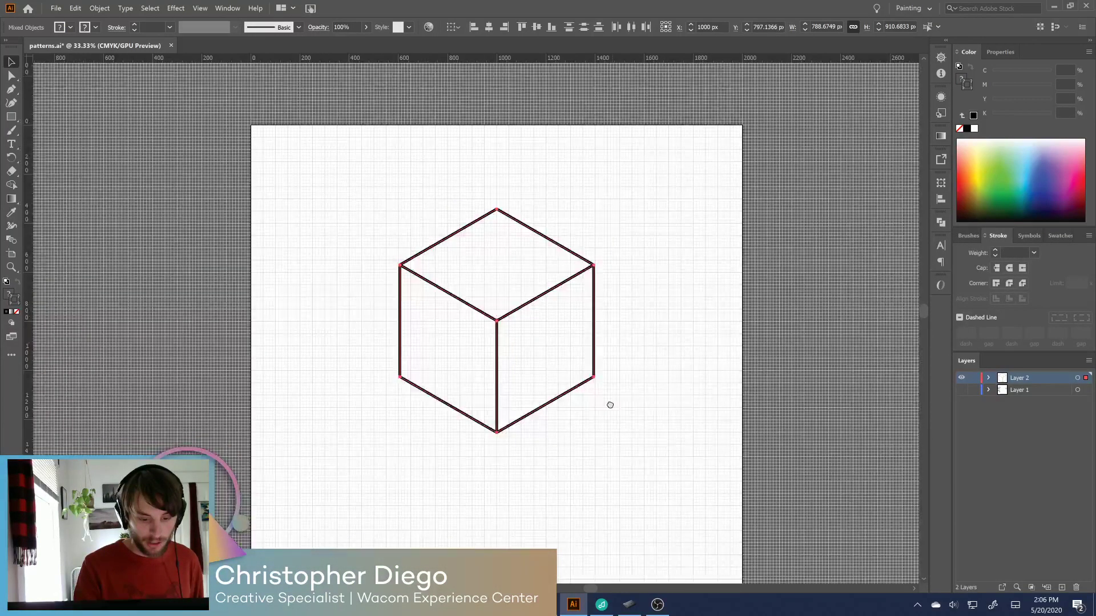
scroll(610, 405, down, 5)
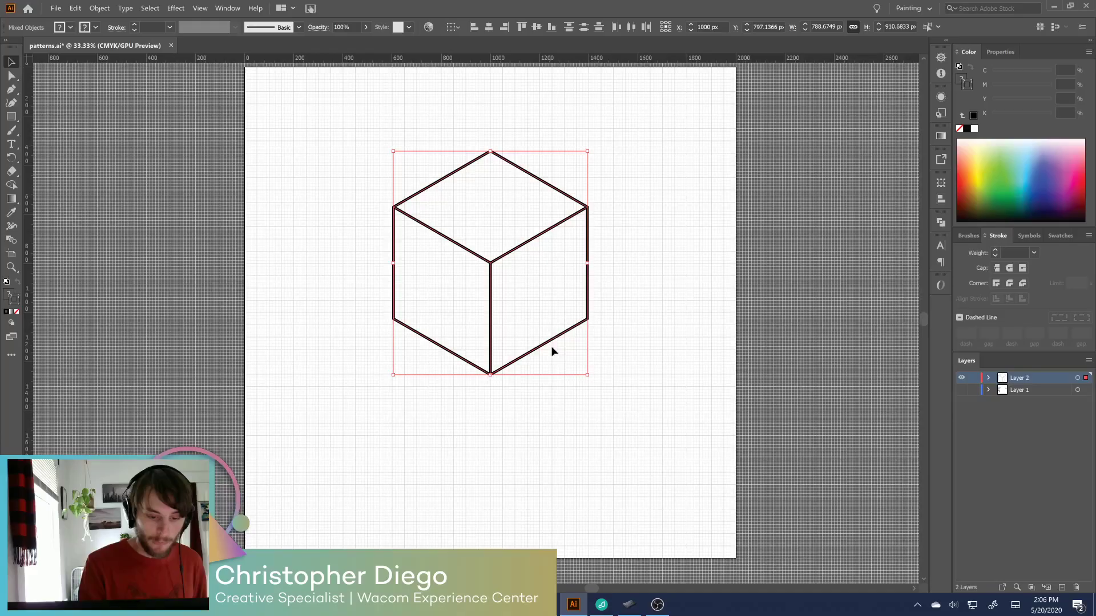
click(551, 350)
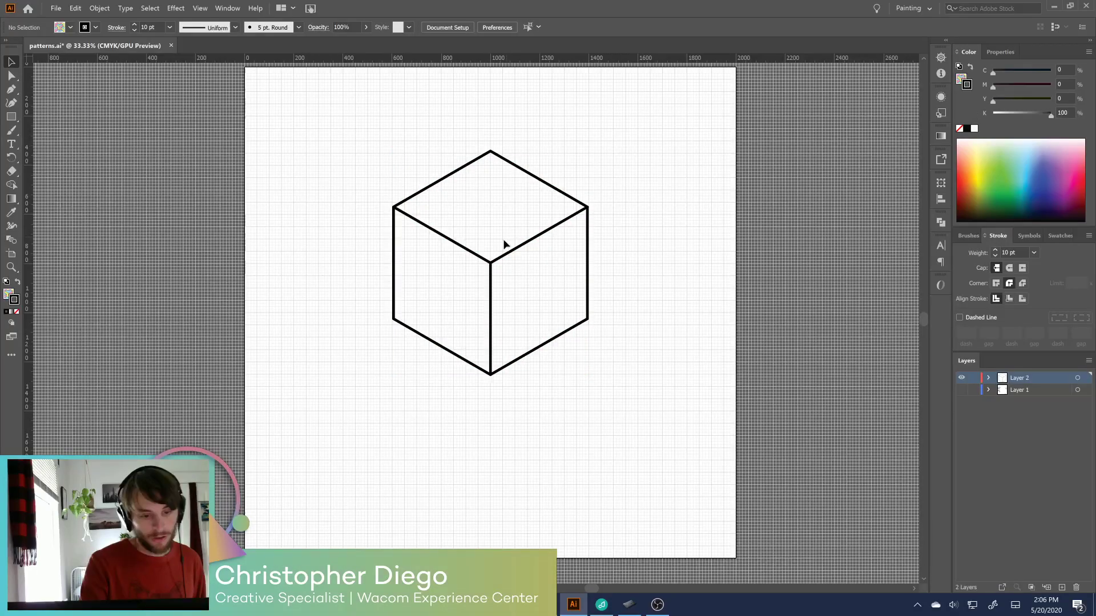
Set the stroke weight of the cube's three inner edges to 4 pt
click(504, 245)
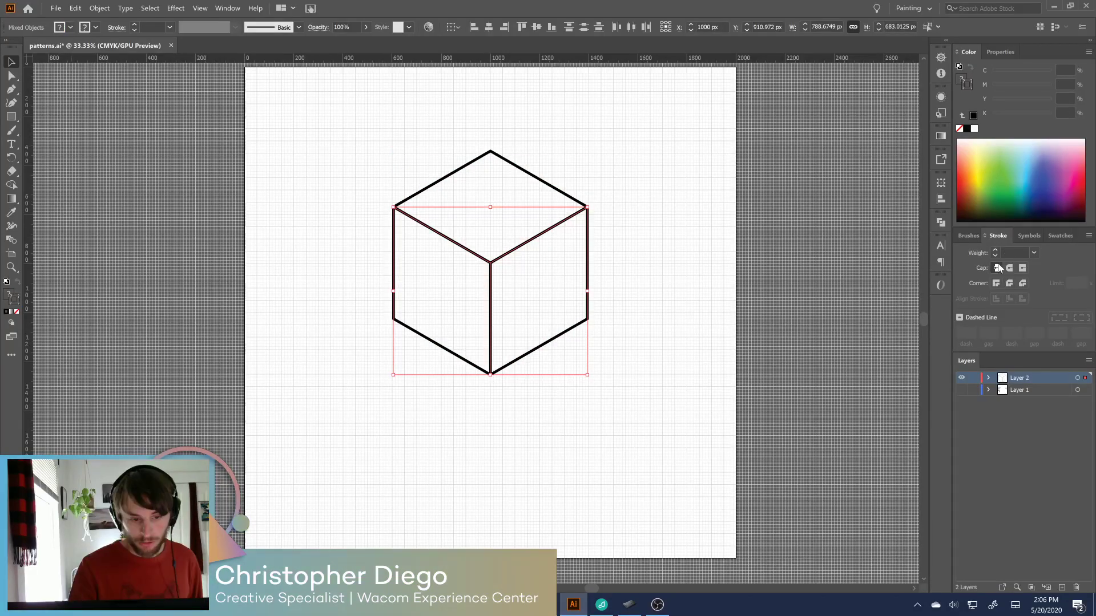
click(996, 255)
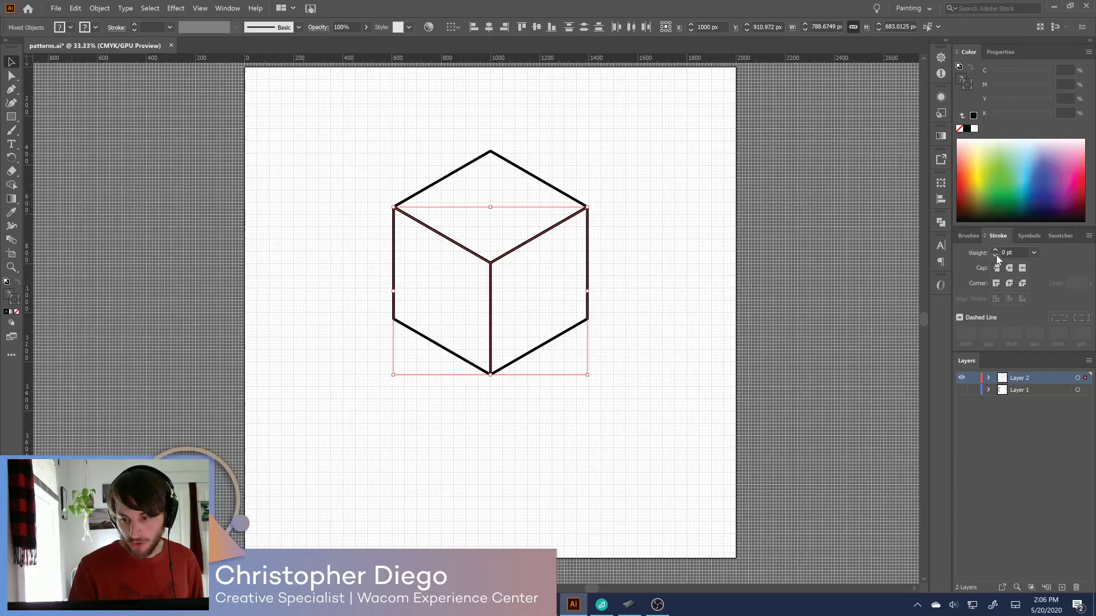
click(996, 251)
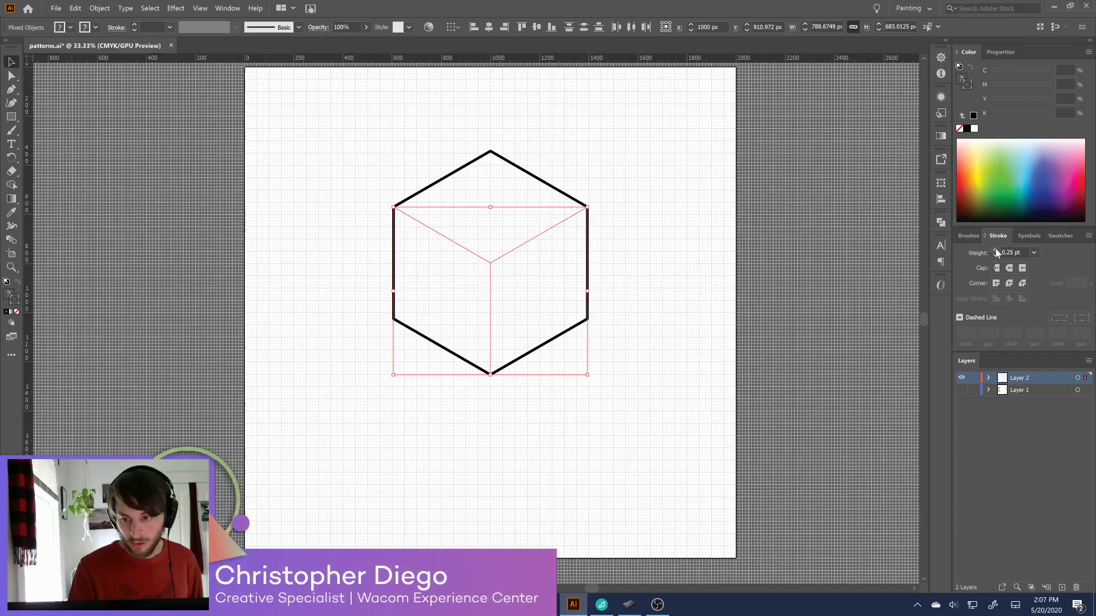
click(1015, 251)
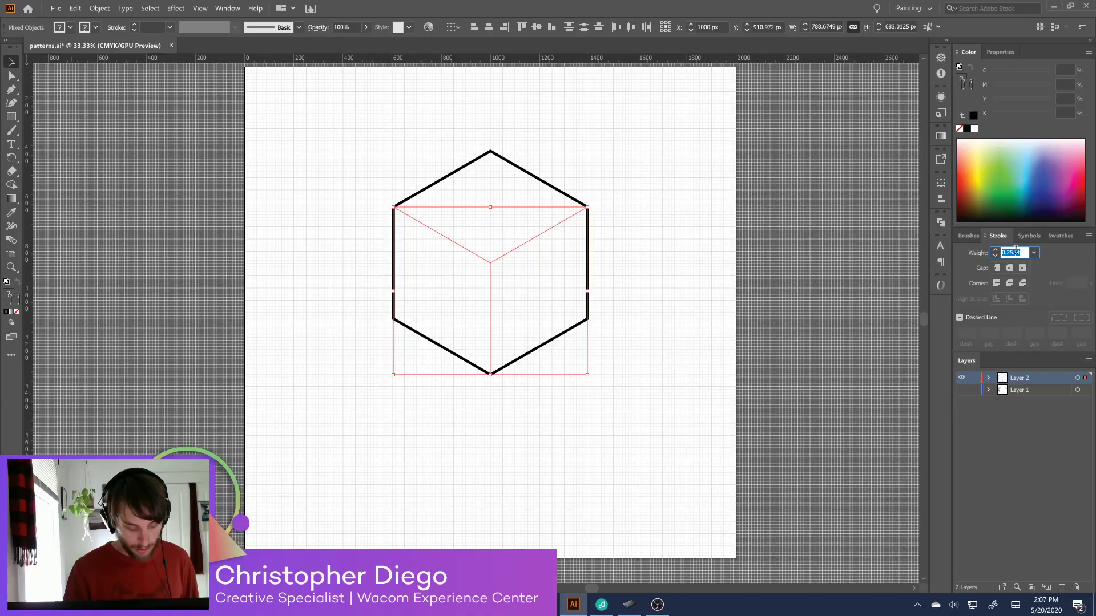
text(4)
key(Return)
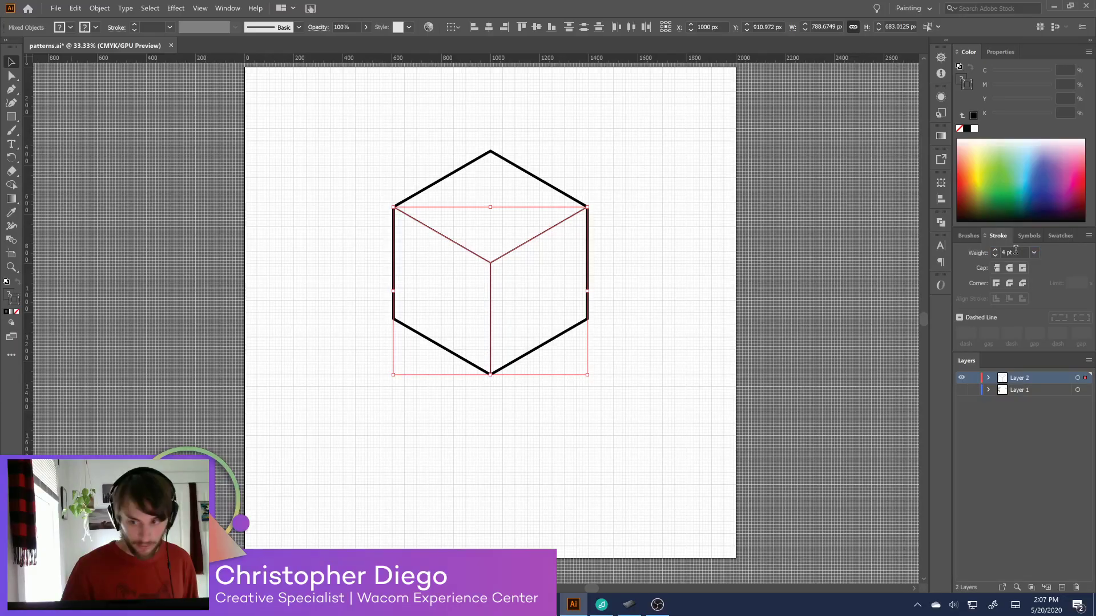
key(Return)
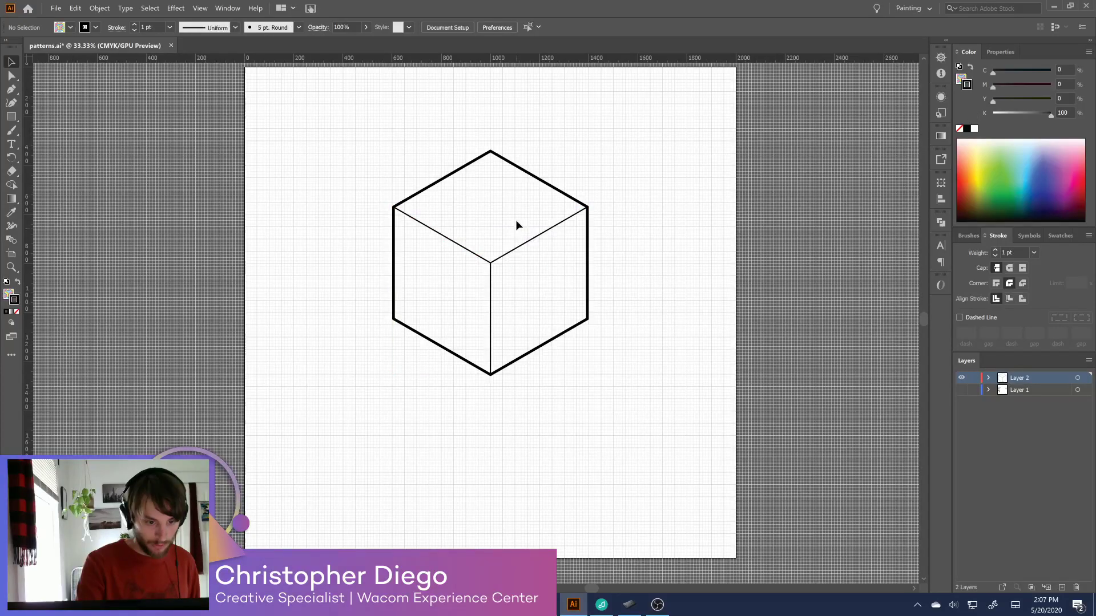
Set the stroke weight of the cube's three inner edges to 3 pt
click(1017, 255)
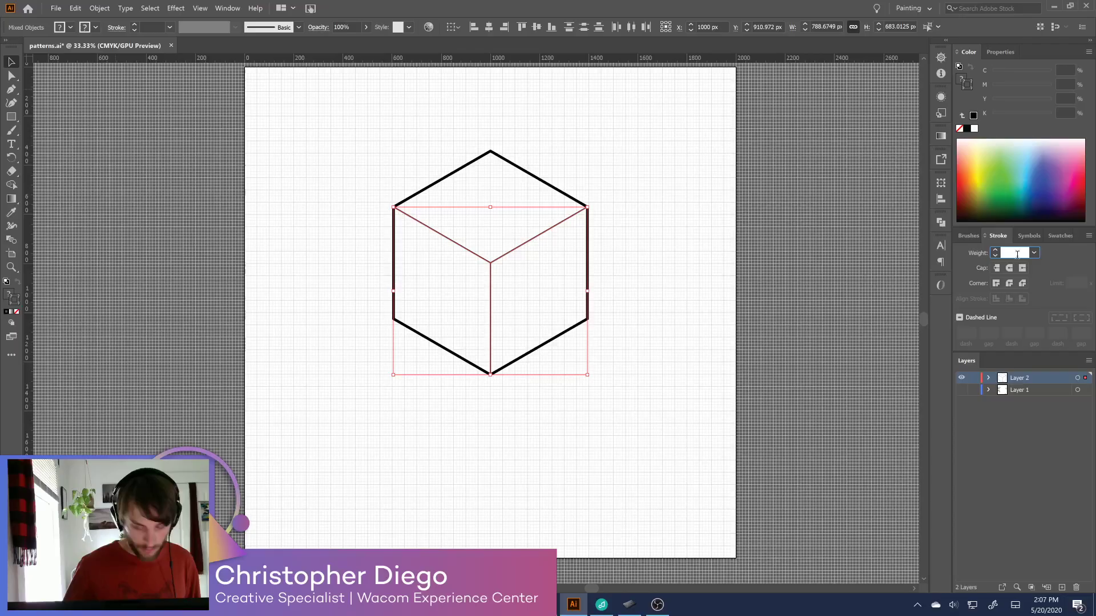
text(4)
key(Return)
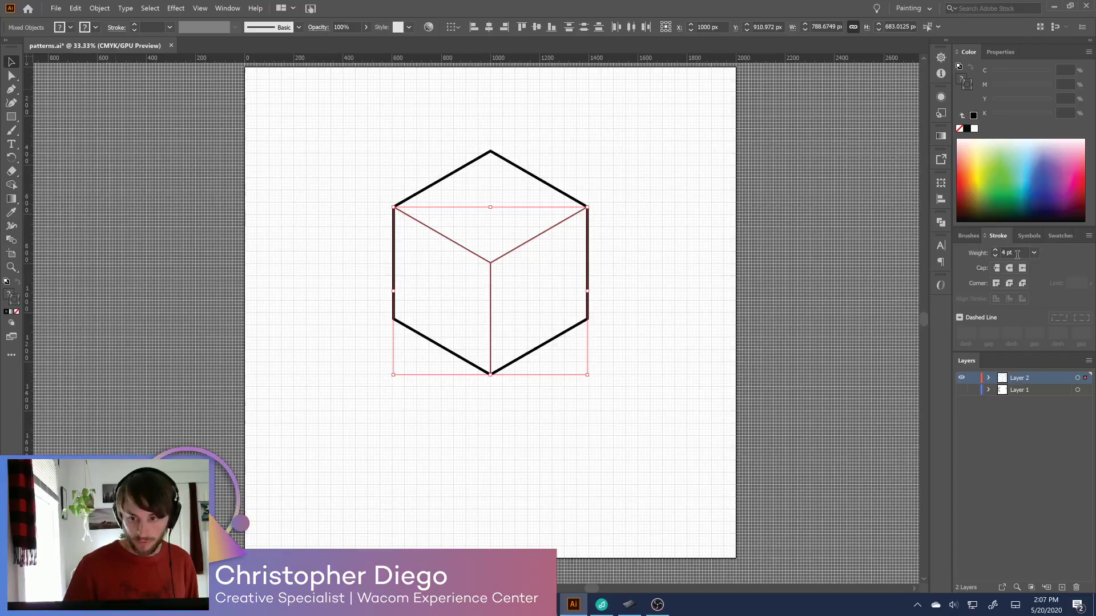
click(135, 24)
click(135, 24)
click(135, 24)
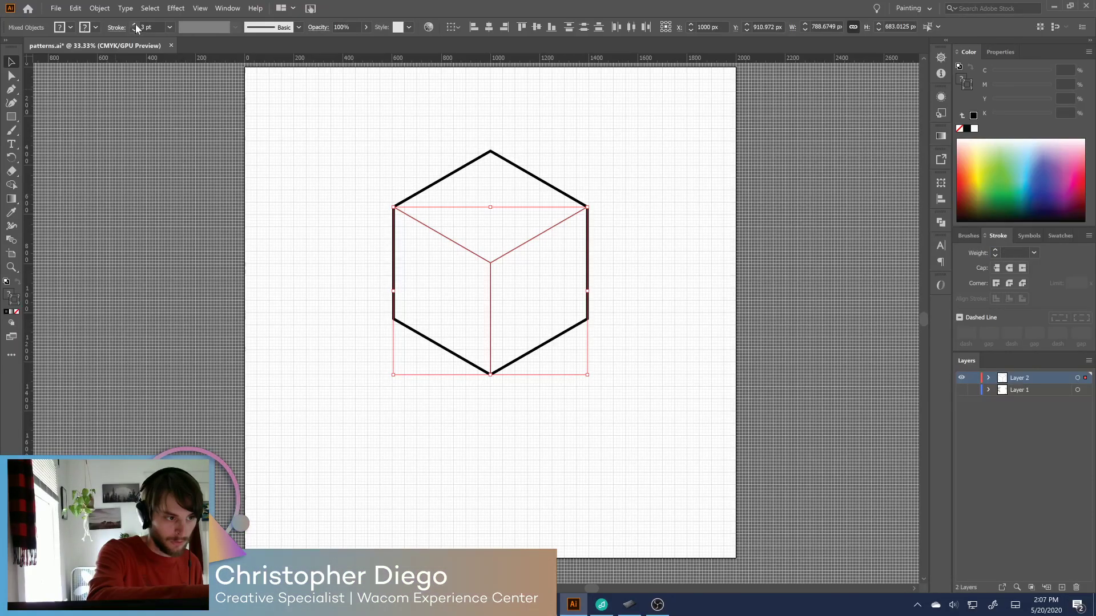
click(485, 186)
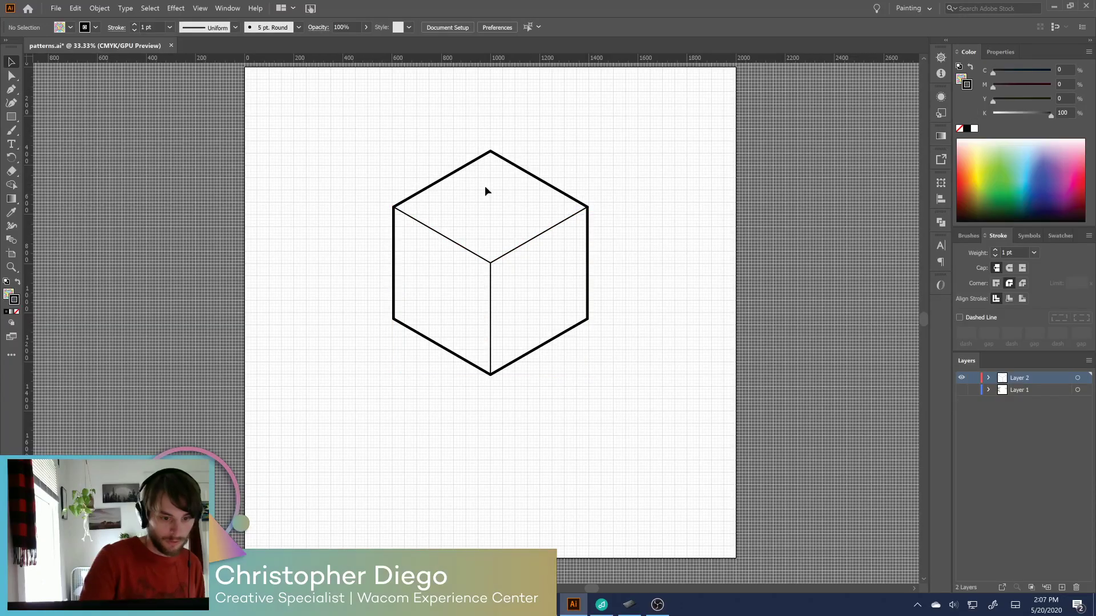
Select the cube's six outline edges and increase their stroke weight so it is heavier than that of the inner edges
drag(611, 289, 570, 340)
drag(422, 308, 358, 351)
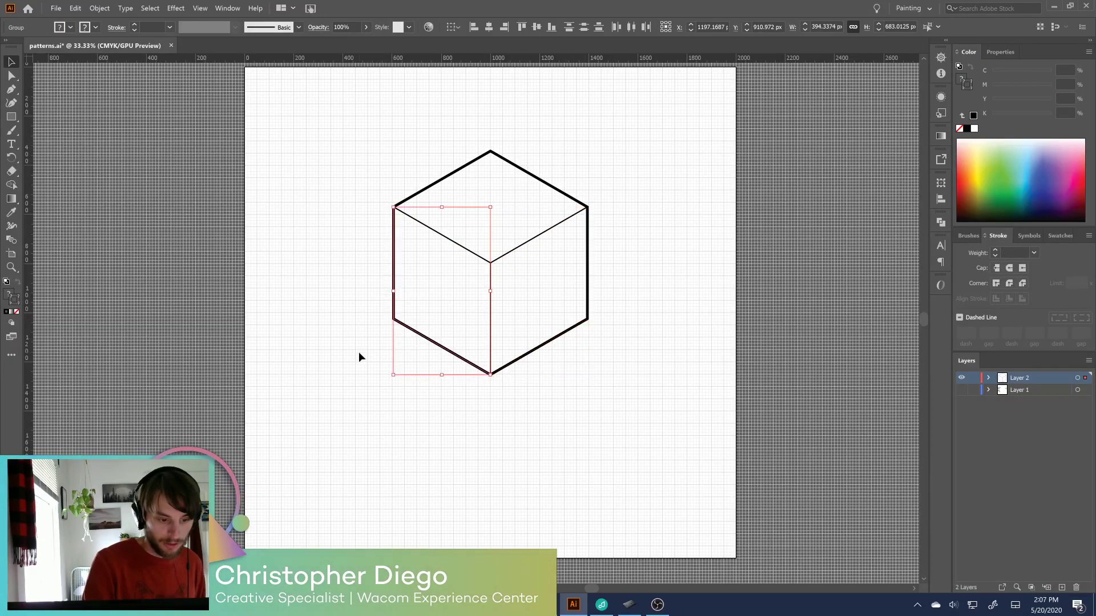
shift+click(568, 330)
drag(514, 111, 462, 163)
shift+click(463, 166)
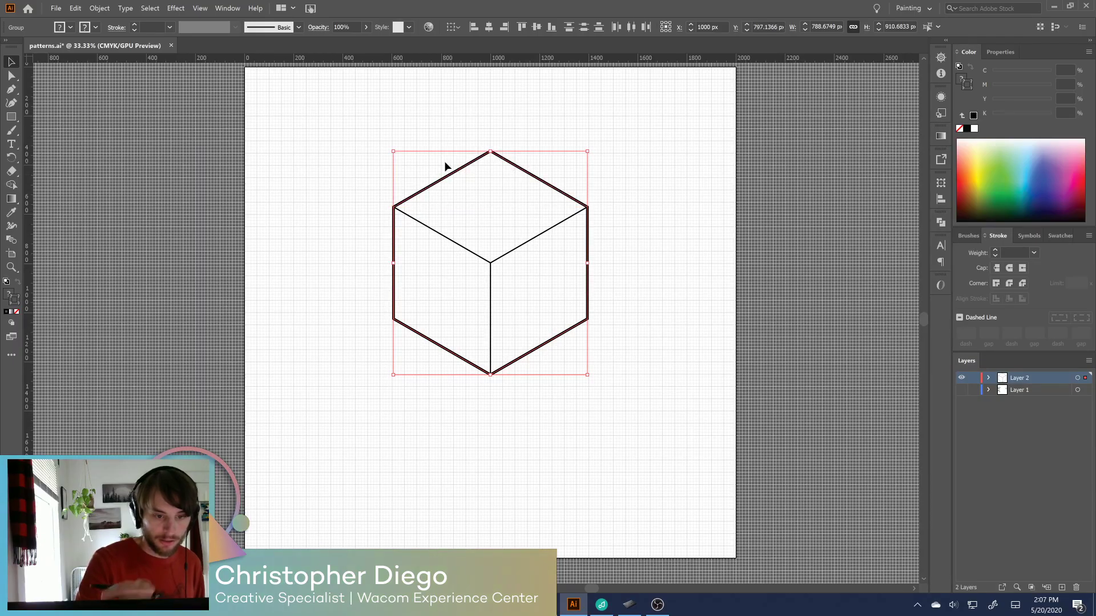
click(134, 25)
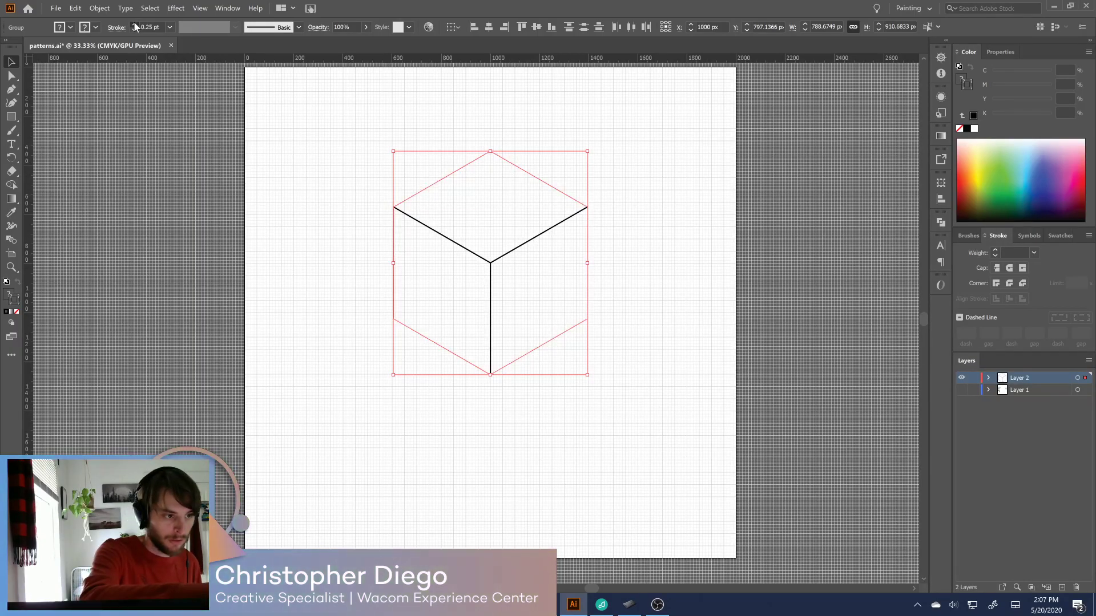
click(135, 24)
click(135, 25)
click(135, 25)
click(135, 24)
click(136, 24)
click(136, 24)
click(164, 133)
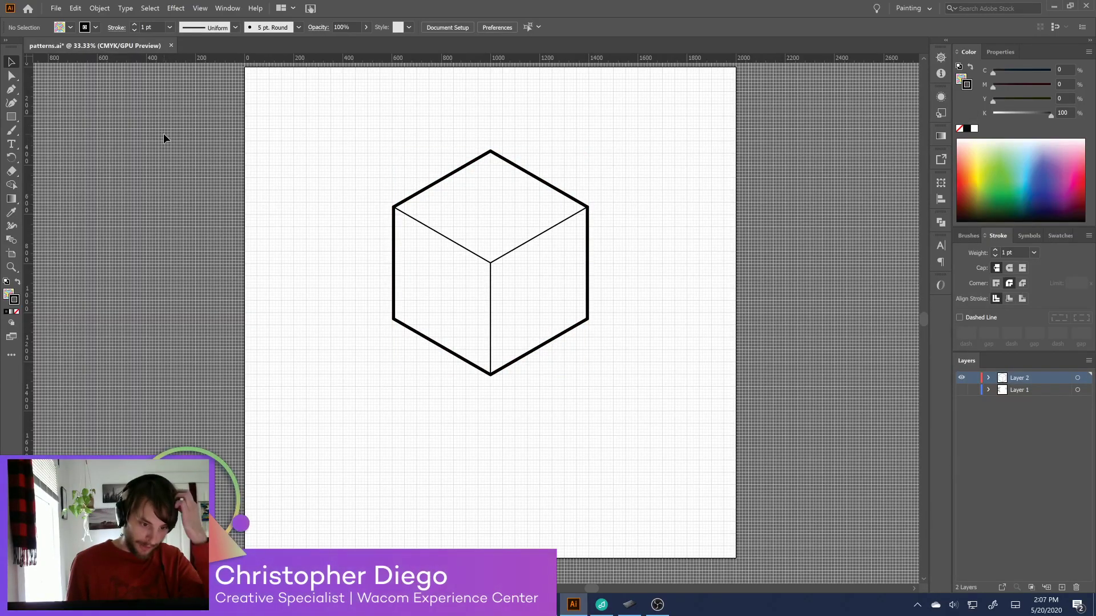
Move the whole cube off the artboard to its upper left and scale it down to about 556 × 642 px
drag(629, 407, 698, 414)
drag(709, 131, 366, 406)
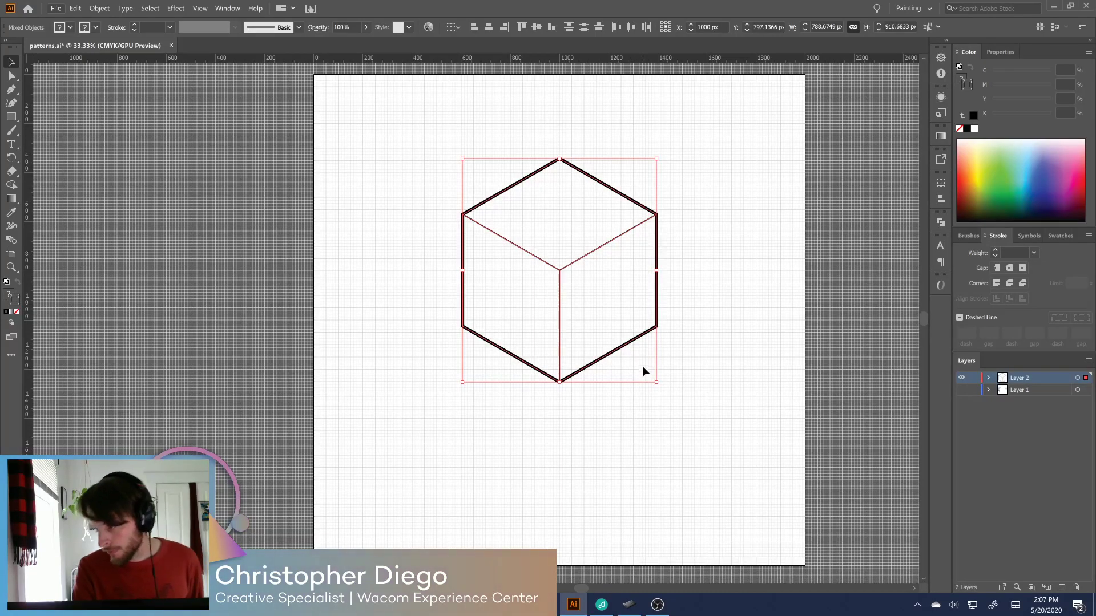
drag(639, 346, 283, 288)
drag(300, 326, 244, 258)
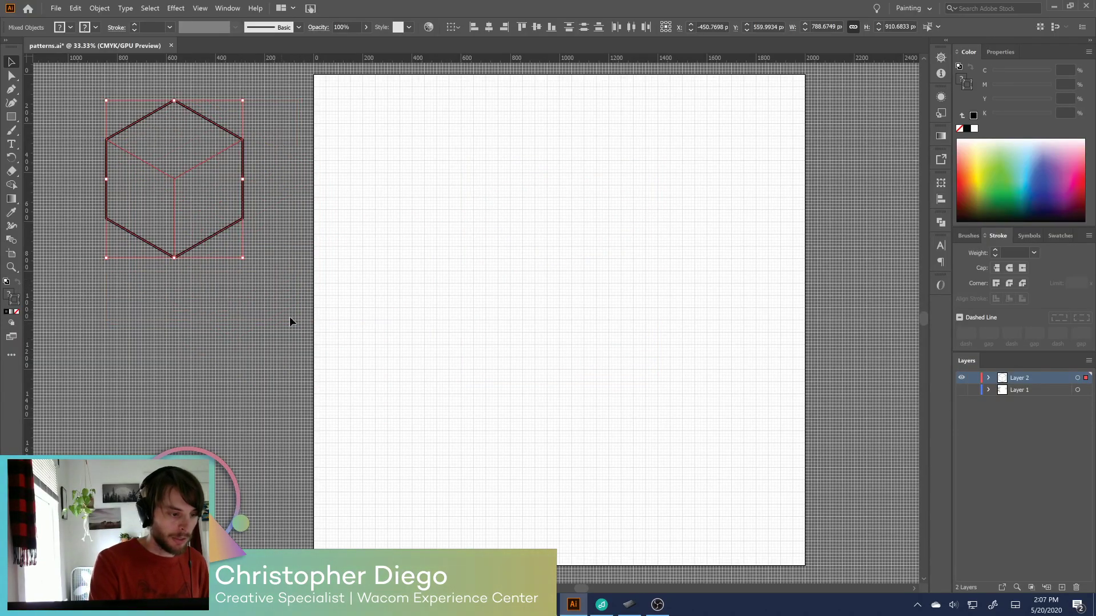
click(631, 347)
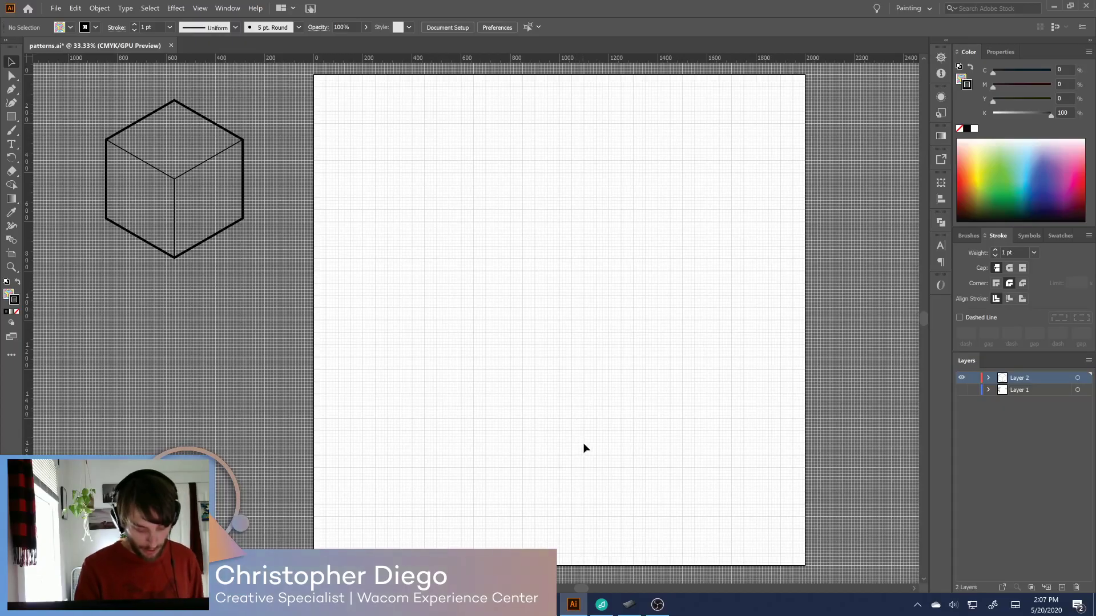
Draw a vertical line about 502 px long with the Pen tool just below the artboard's centre
key(g)
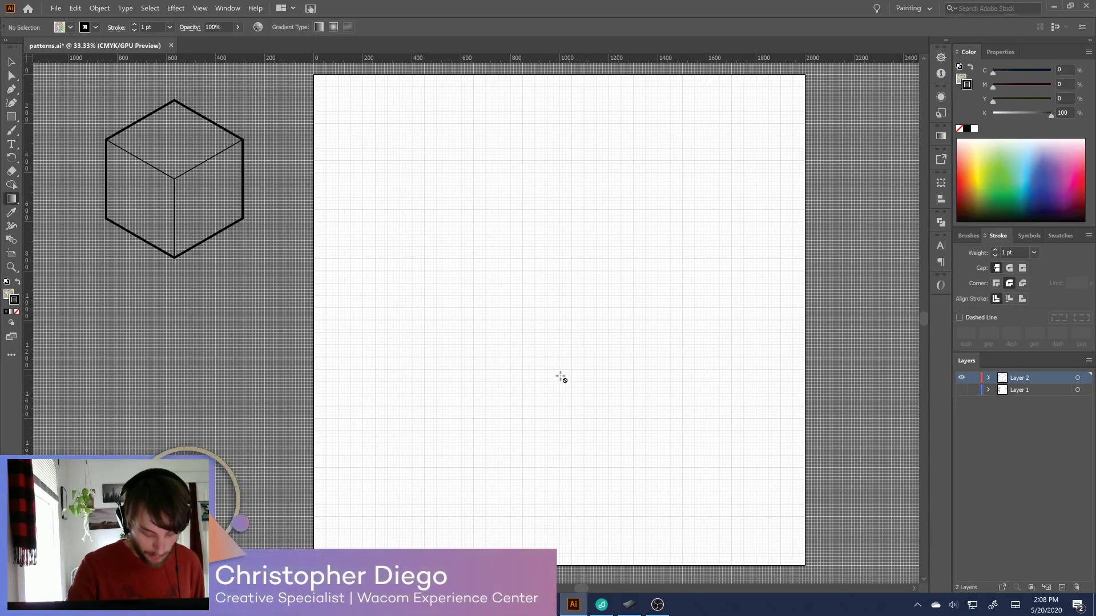
key(p)
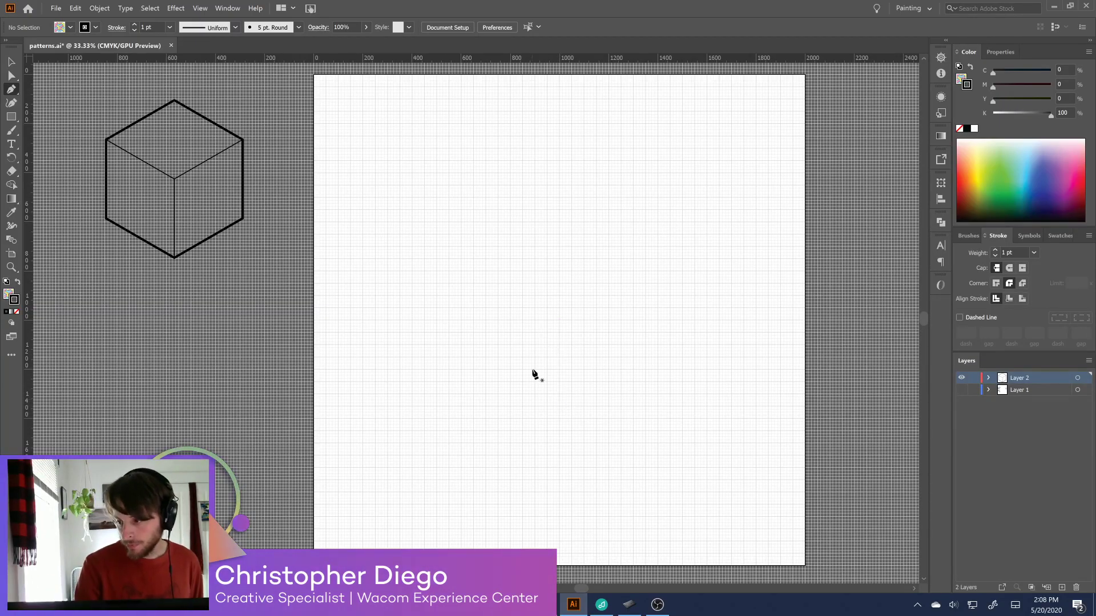
click(571, 431)
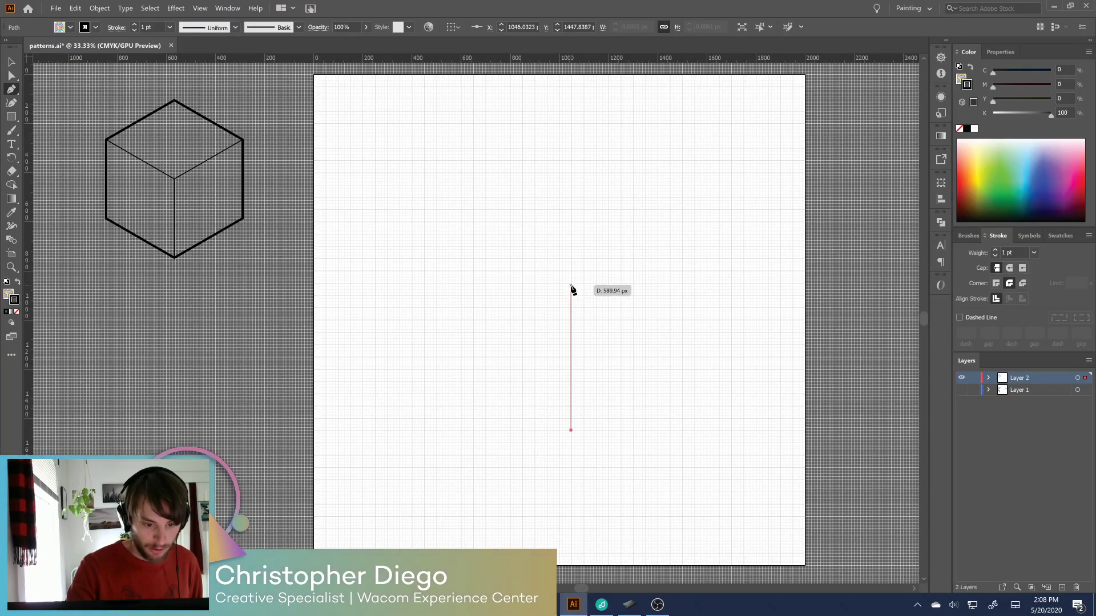
click(571, 308)
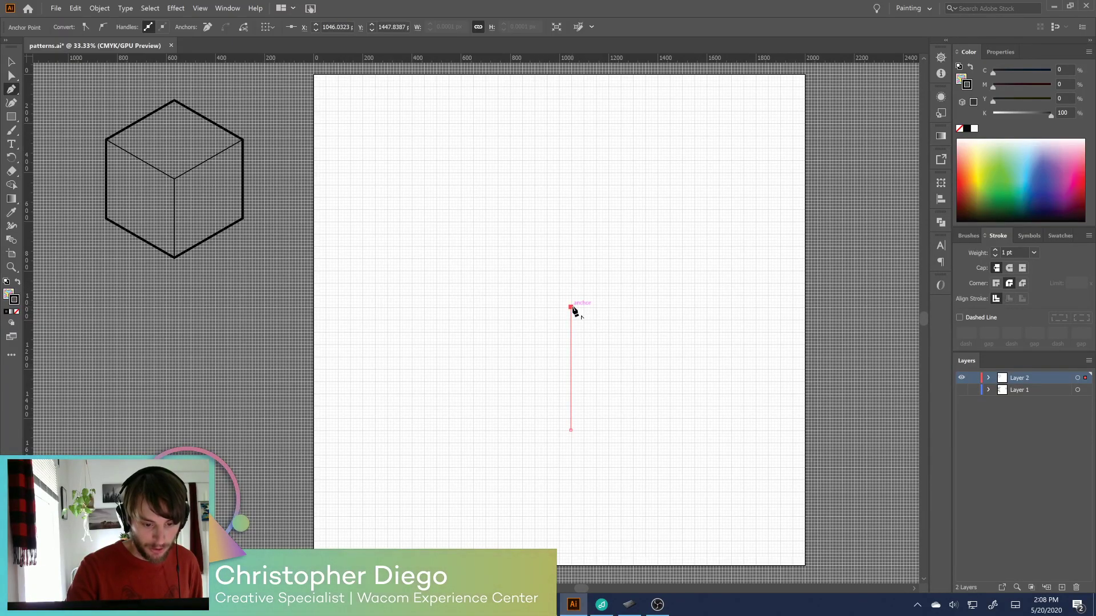
key(v)
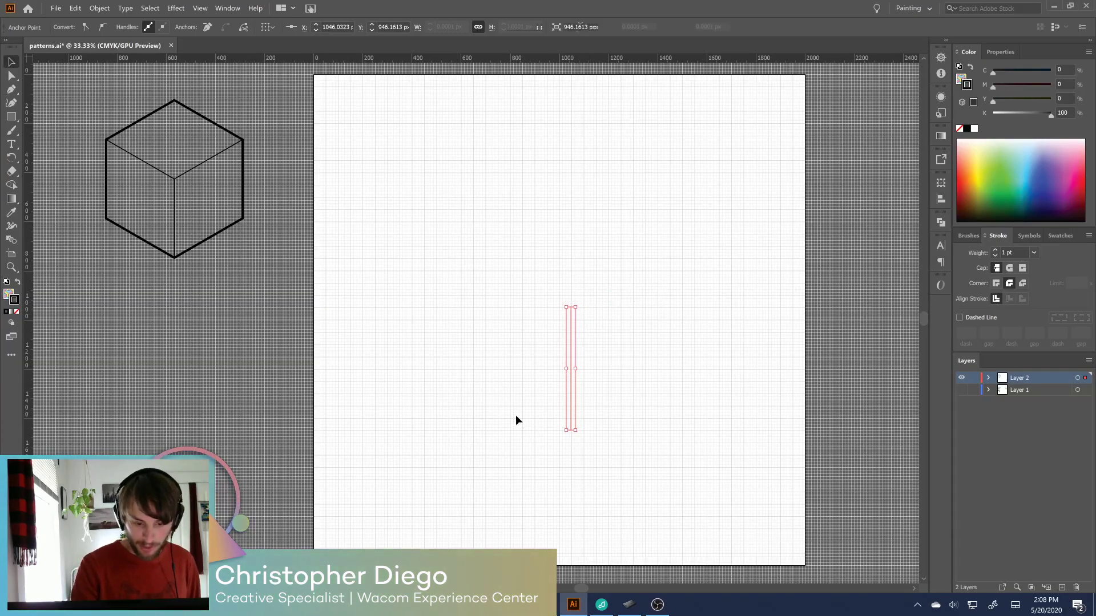
Set the vertical line's stroke weight to 8 pt and place a copy of the line to its right
click(995, 251)
click(995, 251)
click(995, 251)
click(995, 251)
click(996, 251)
click(995, 251)
click(996, 251)
mouse_move(632, 313)
mouse_down()
mouse_move(506, 424)
mouse_move(580, 363)
mouse_move(633, 375)
mouse_move(636, 364)
mouse_up()
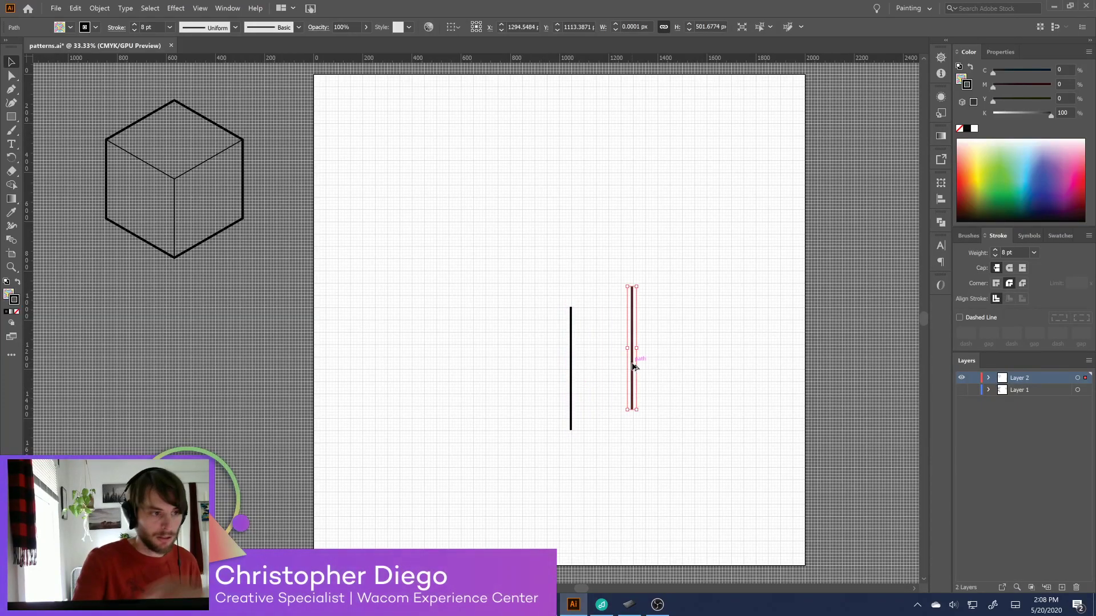
Apply a Transform effect to the copied line that rotates it 120° about its lower end with 5 copies
click(175, 8)
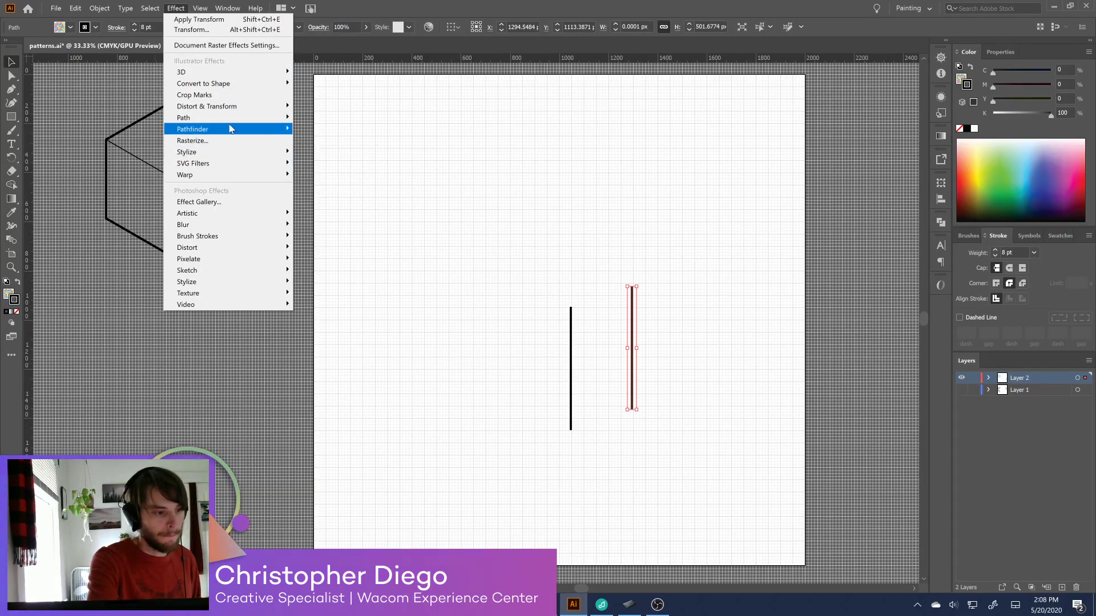
mouse_move(254, 107)
click(323, 139)
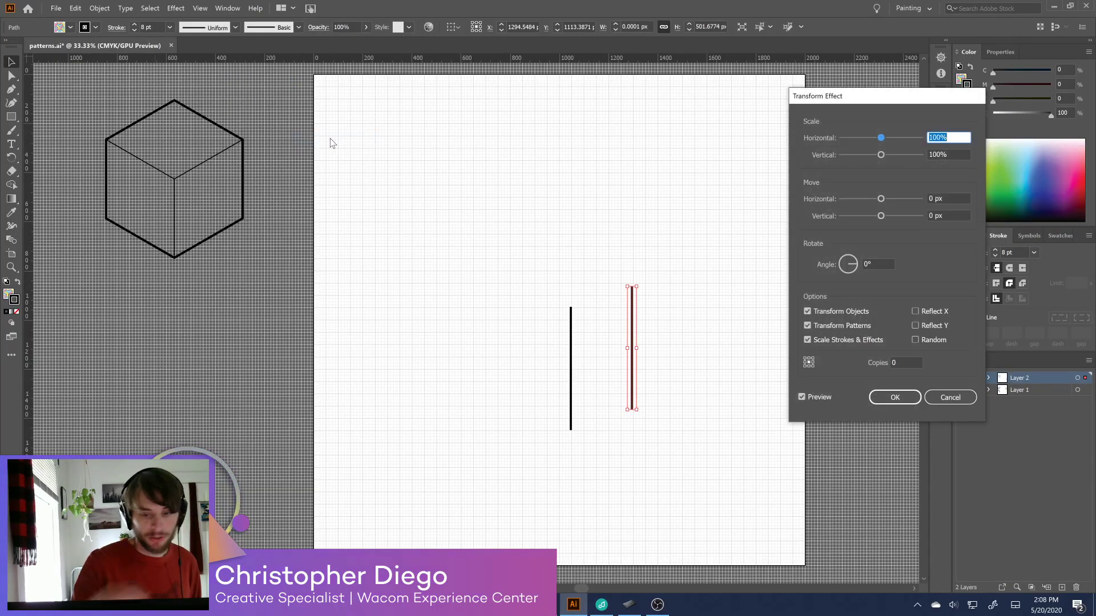
click(846, 271)
text(120)
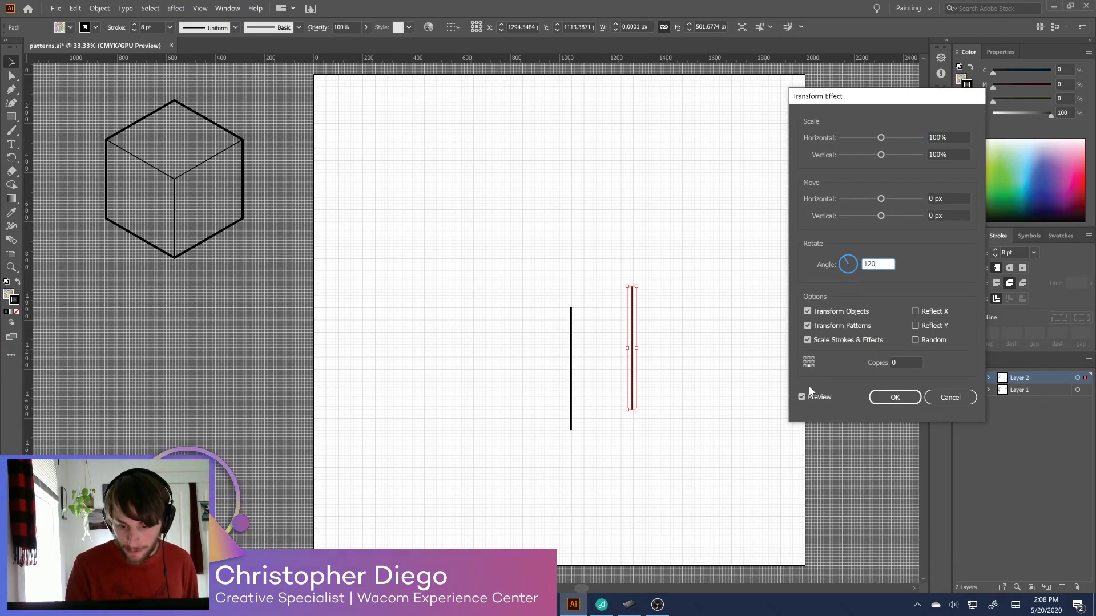
key(Tab)
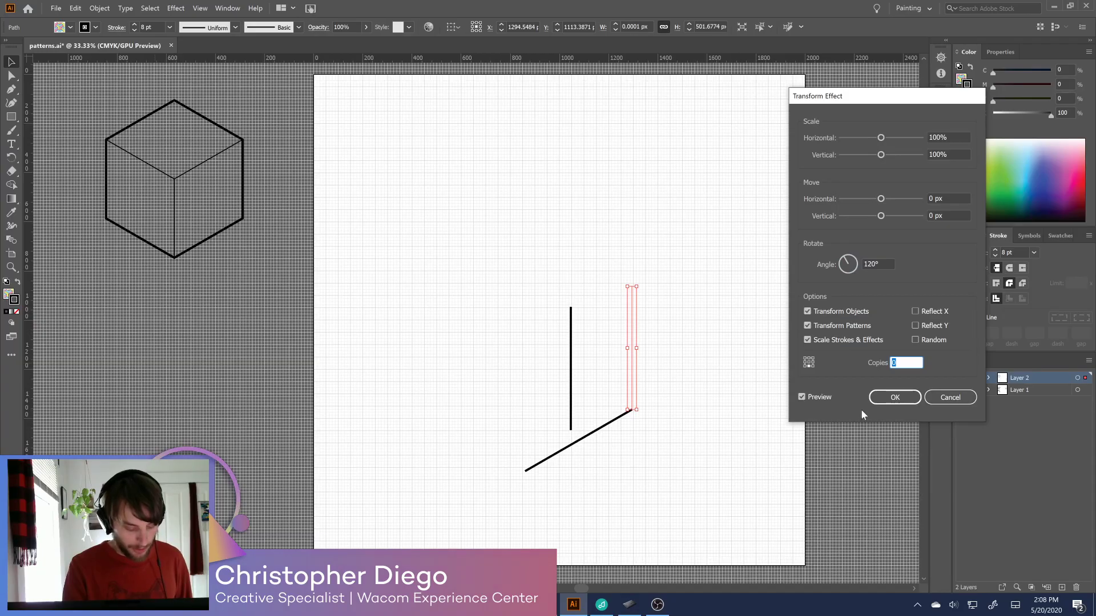
text(6)
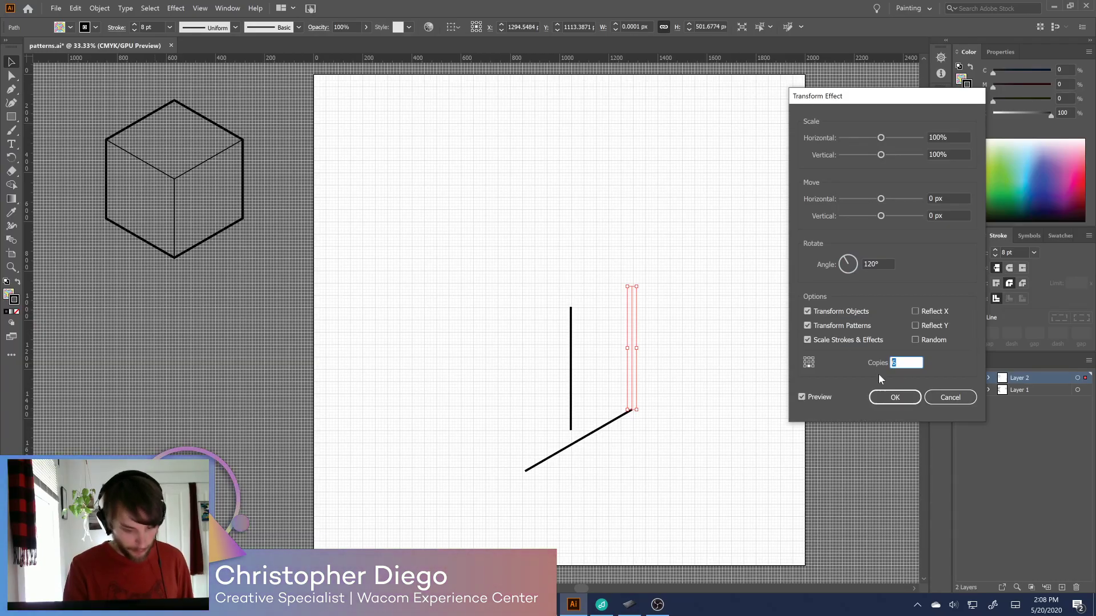
click(890, 396)
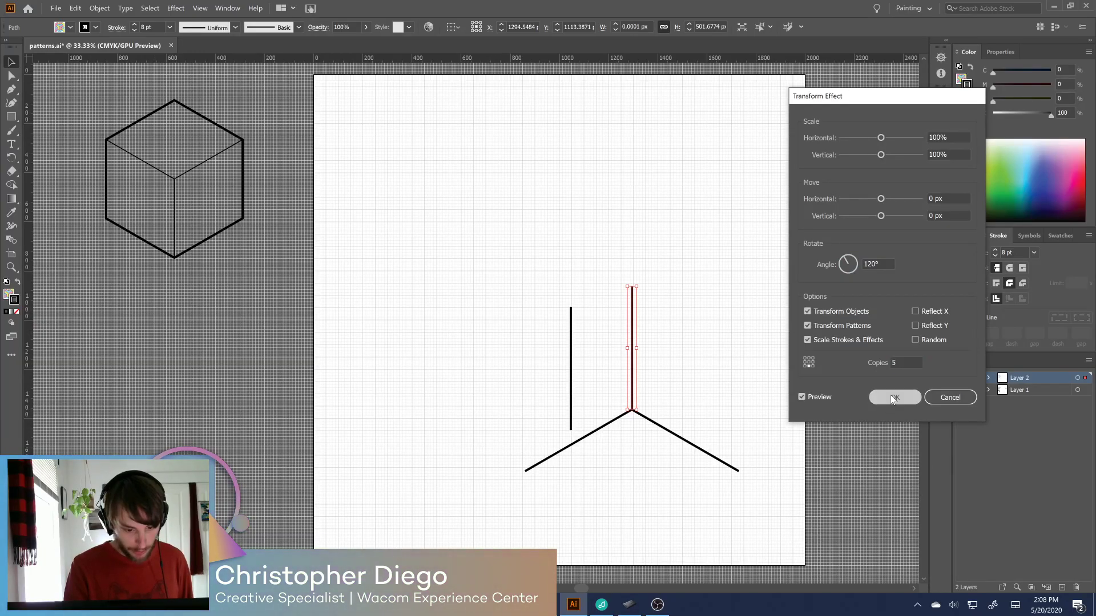
click(884, 398)
drag(660, 392, 617, 455)
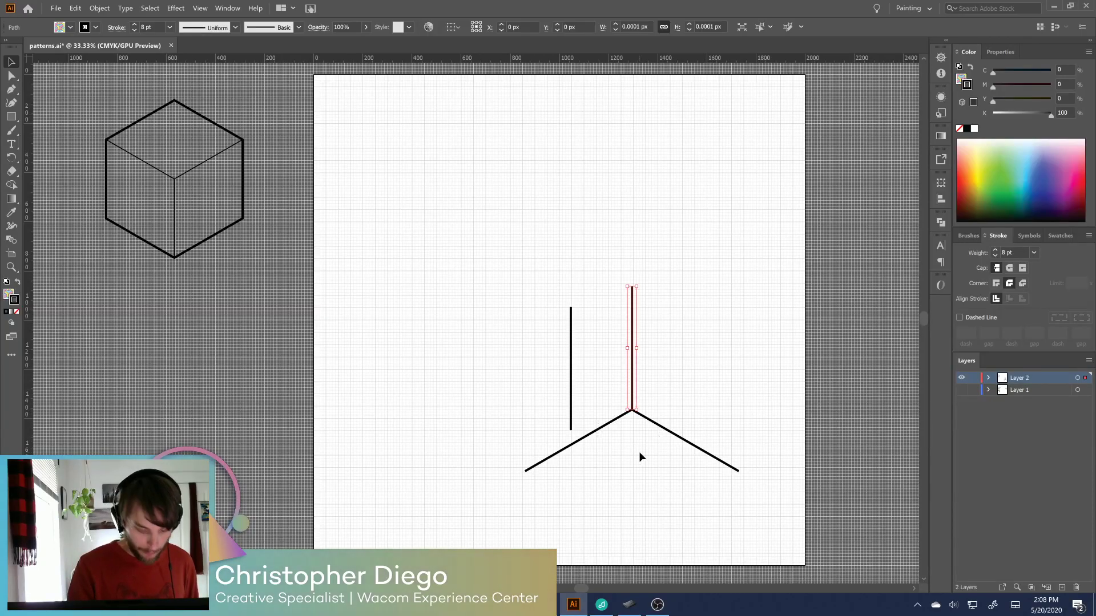
click(639, 452)
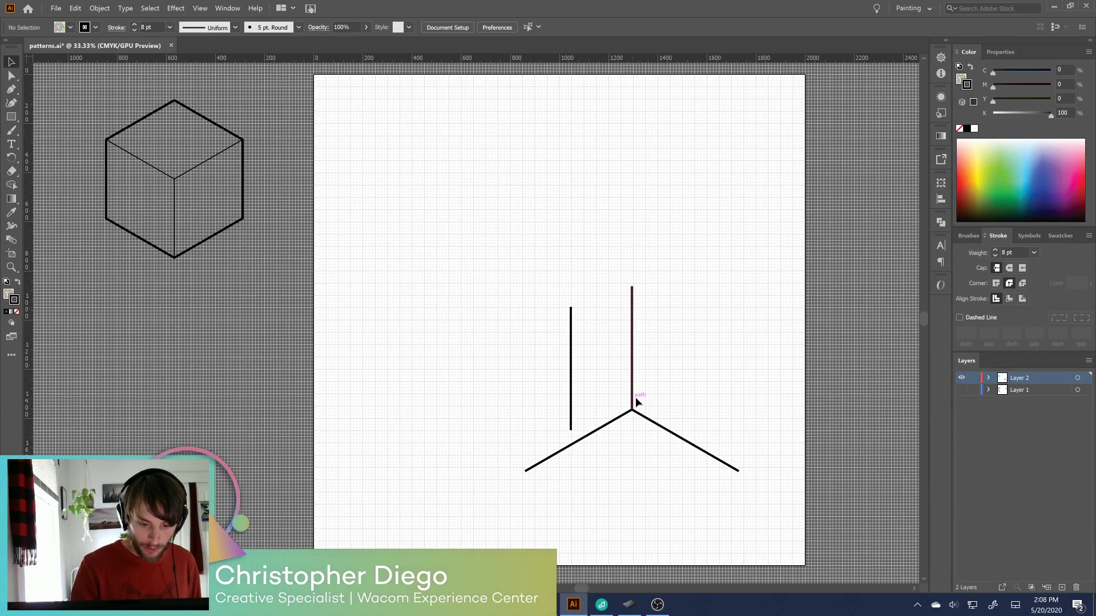
Move the three-armed figure to the artboard's right edge, then expand its appearance and ungroup it into separate lines
drag(630, 397, 715, 365)
click(100, 8)
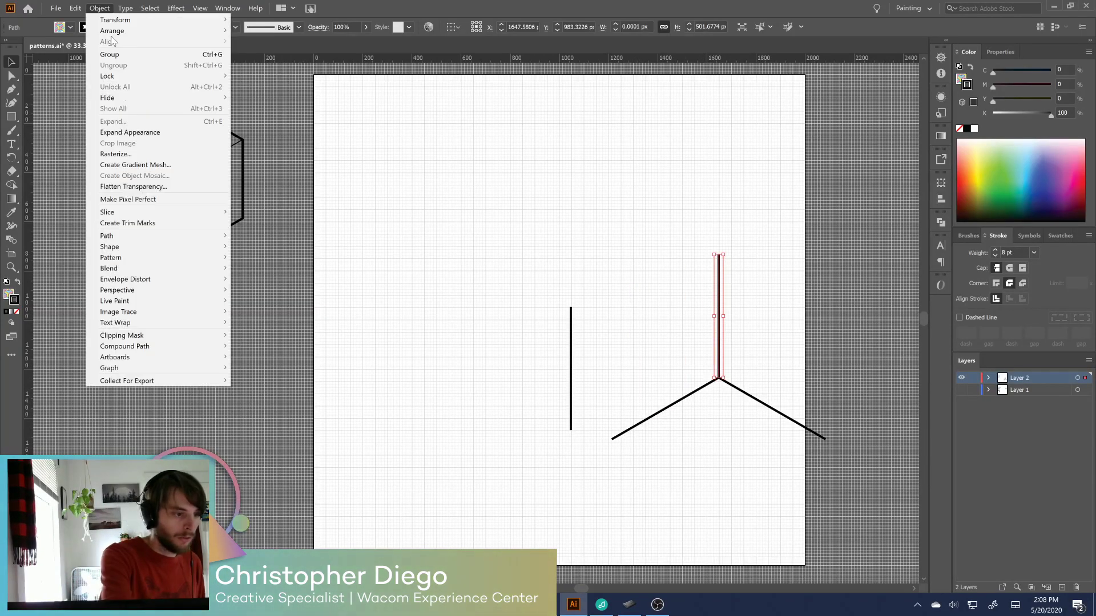
click(156, 131)
click(309, 387)
click(736, 387)
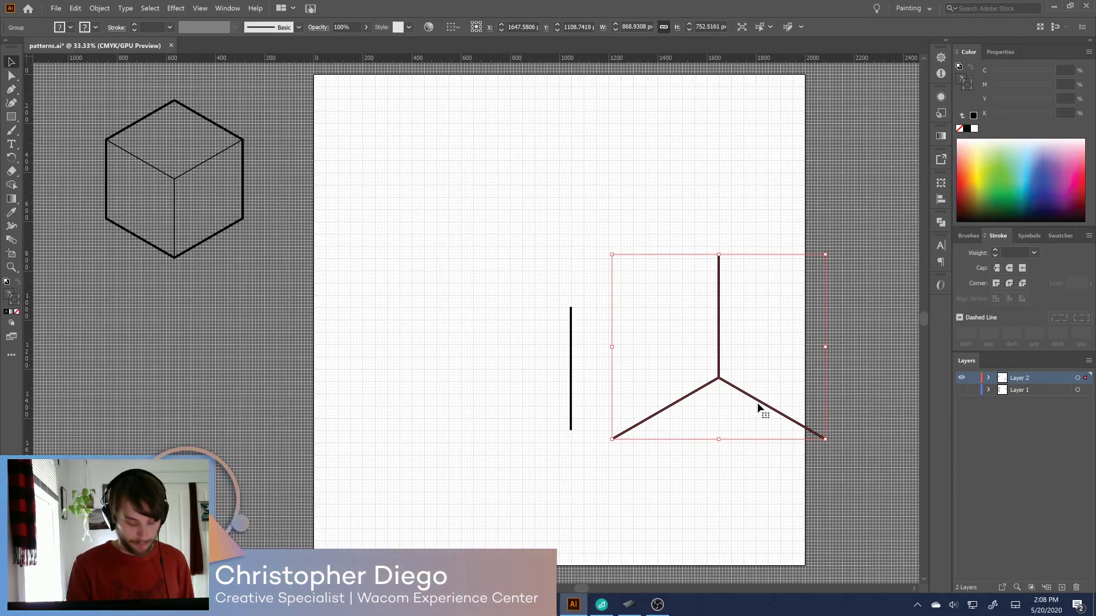
key(ctrl+shift+g)
click(713, 452)
Copy the figure's two diagonals onto the upper end of the first vertical line, forming a Y with arms to both sides
drag(746, 394, 508, 274)
click(599, 240)
drag(690, 396, 646, 264)
click(646, 318)
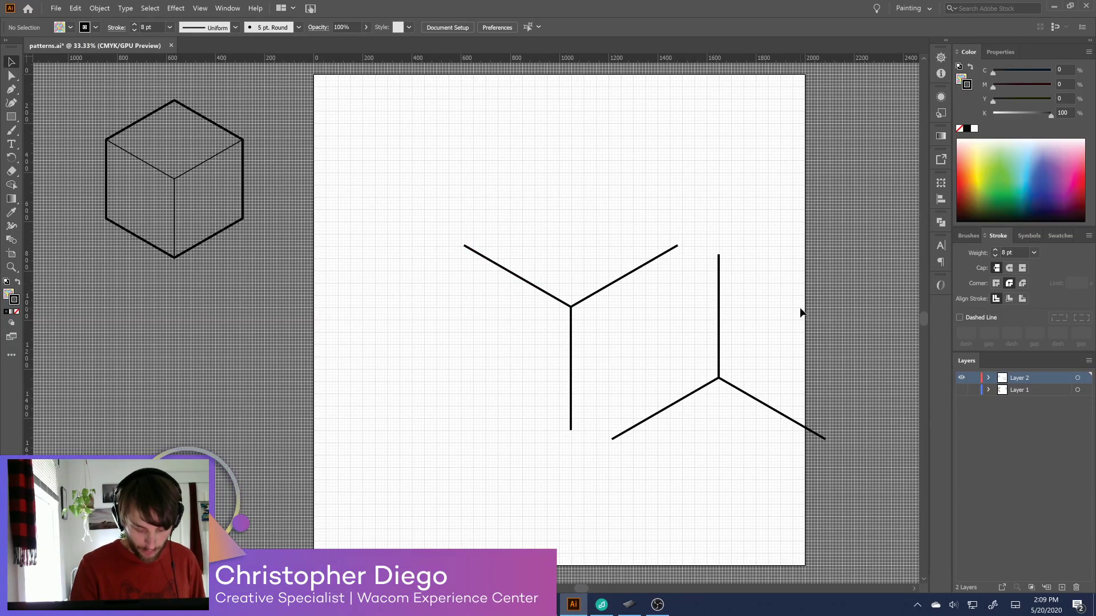
Draw a short vertical line with the Pen tool from the Y's left arm end down to the level of its junction
key(p)
click(464, 246)
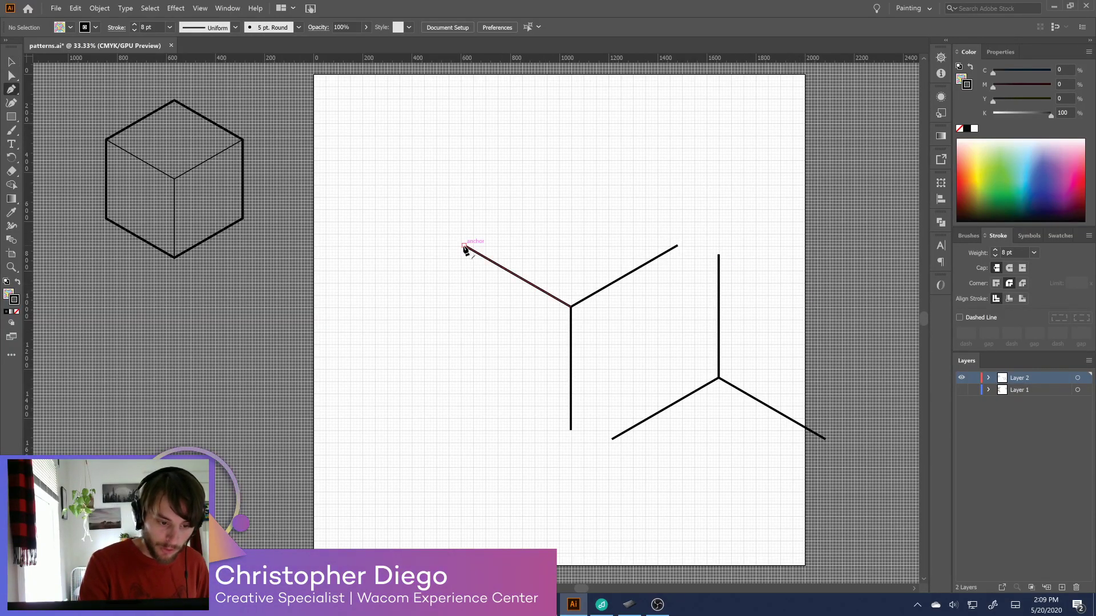
click(463, 307)
key(v)
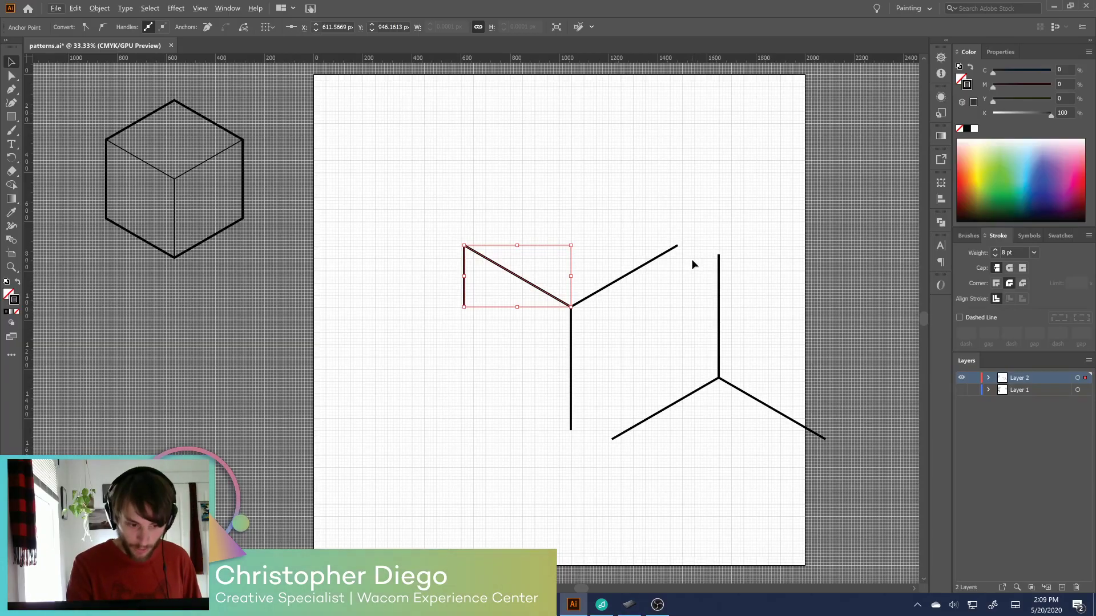
Draw a matching vertical line about 251 px long downward from the end of the Y's right arm
click(679, 244)
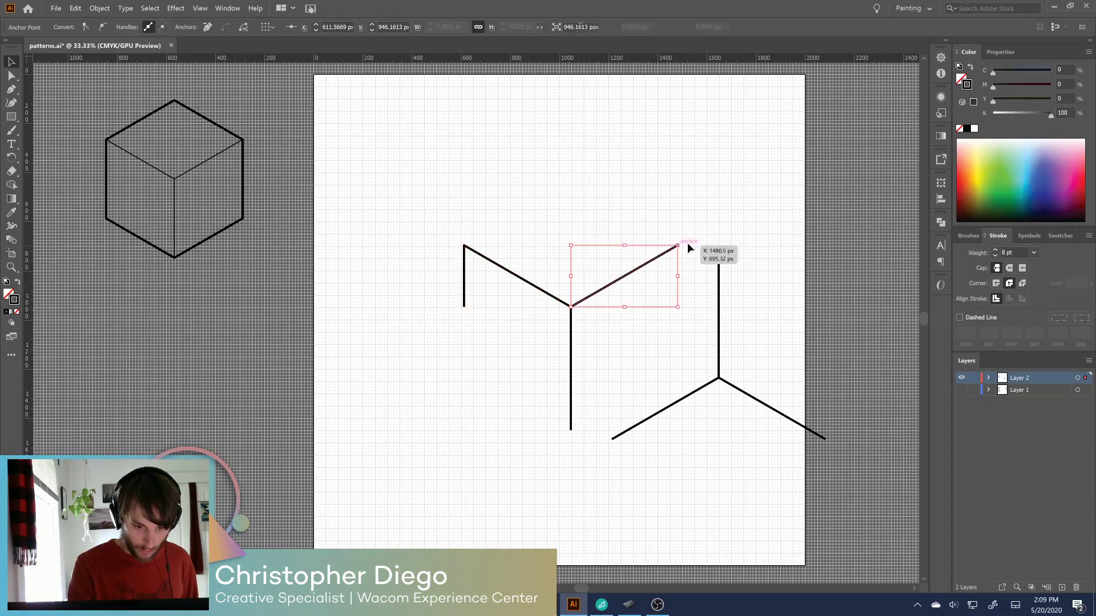
key(p)
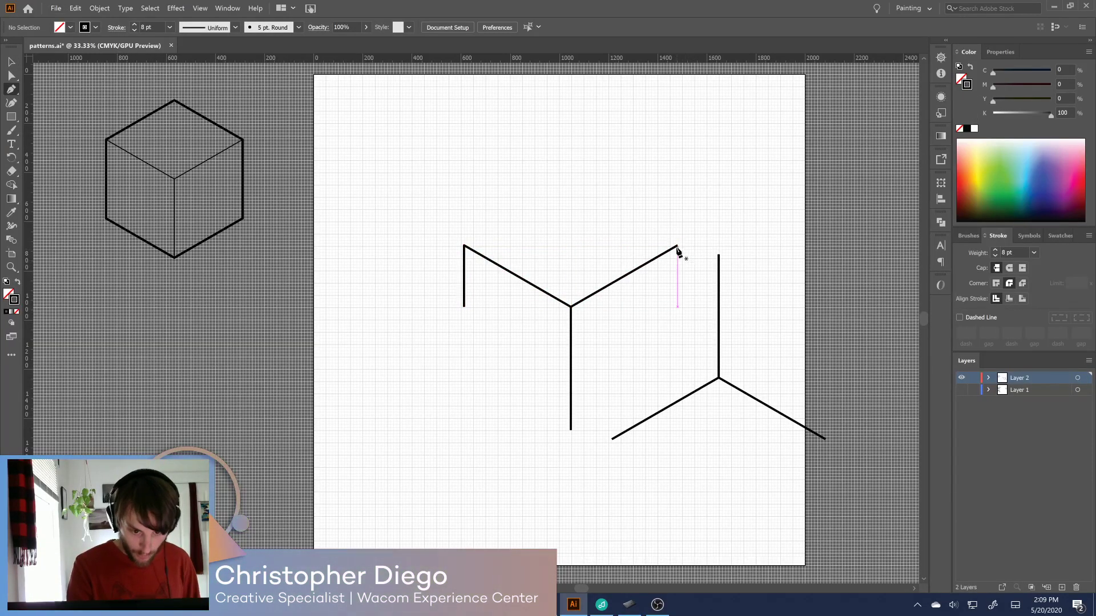
click(677, 247)
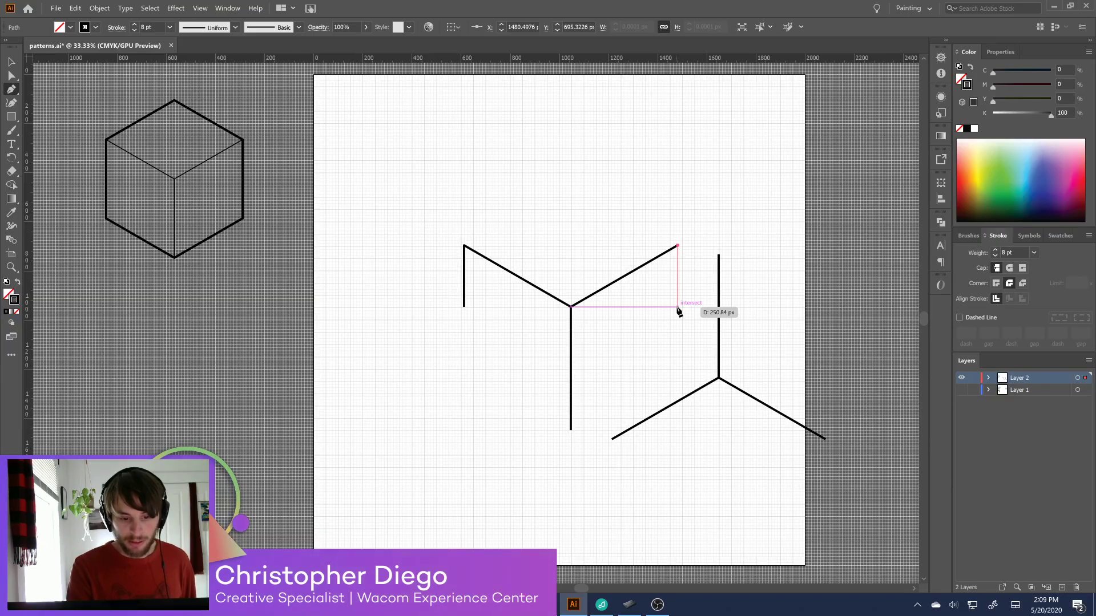
click(678, 307)
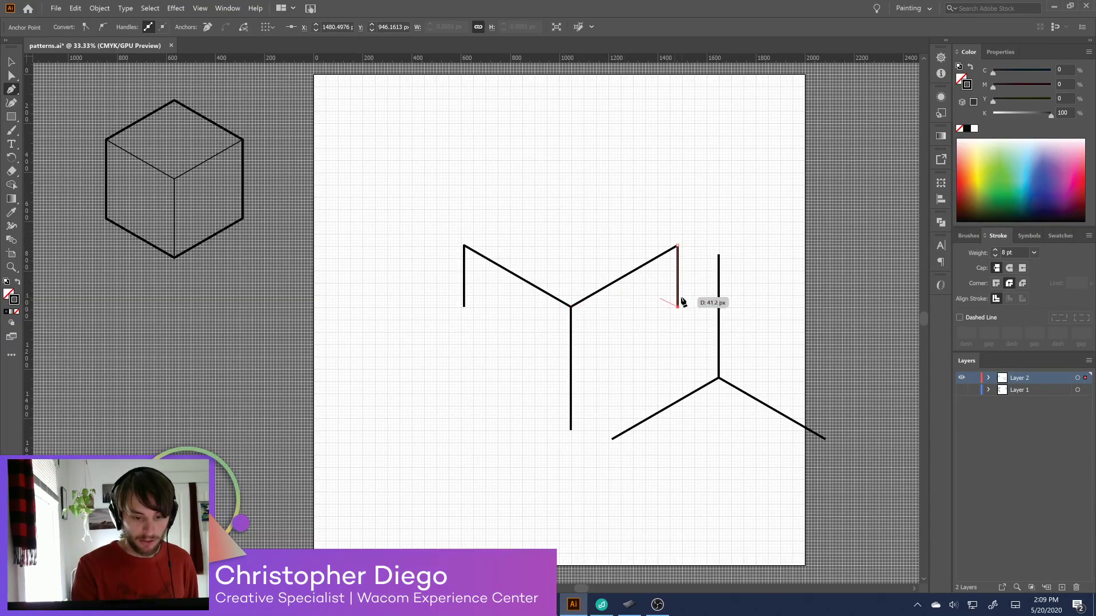
key(v)
click(677, 355)
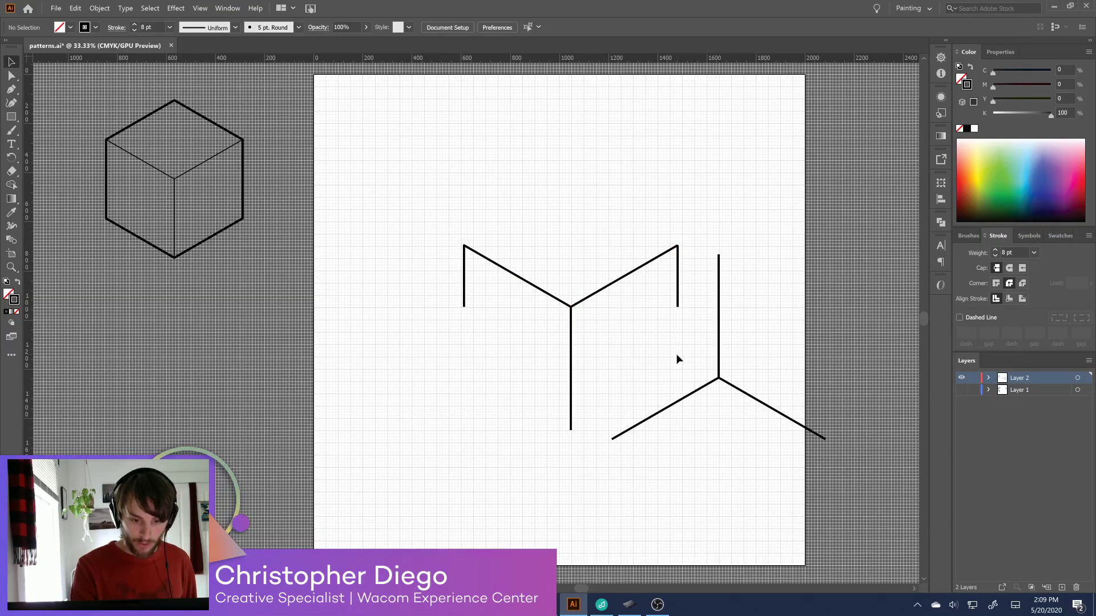
Move the three spare lines of the second figure apart and out to the artboard's right edge
click(763, 403)
drag(798, 425, 842, 496)
drag(684, 401, 829, 384)
drag(719, 360, 844, 357)
click(783, 264)
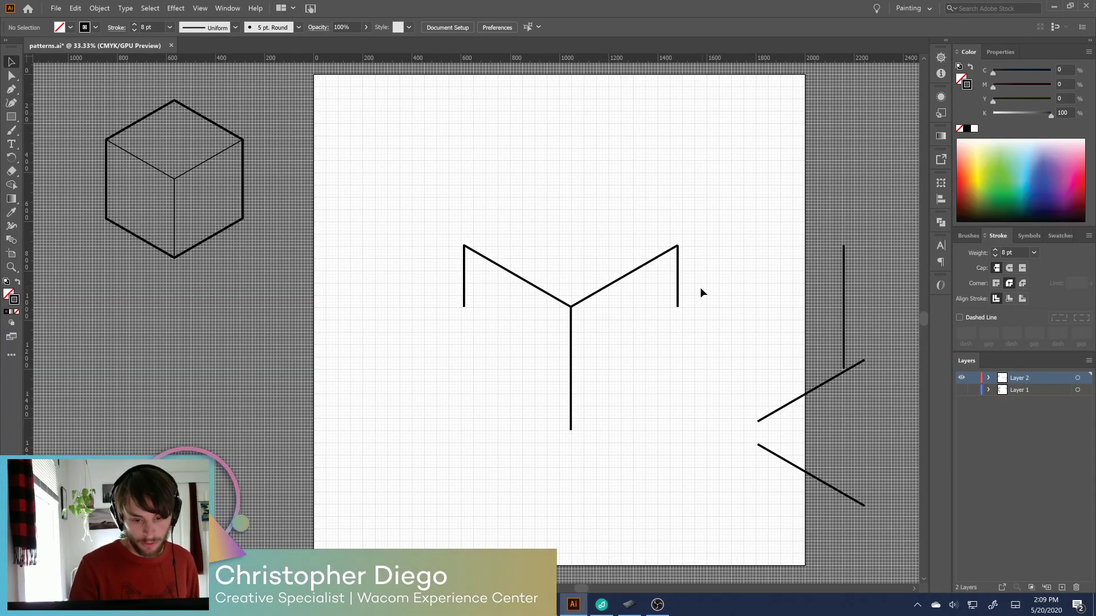
Copy the right short vertical line out beside the figure and rotate the copy 120° with a Transform effect
click(677, 301)
drag(678, 302, 717, 289)
click(175, 8)
mouse_move(231, 155)
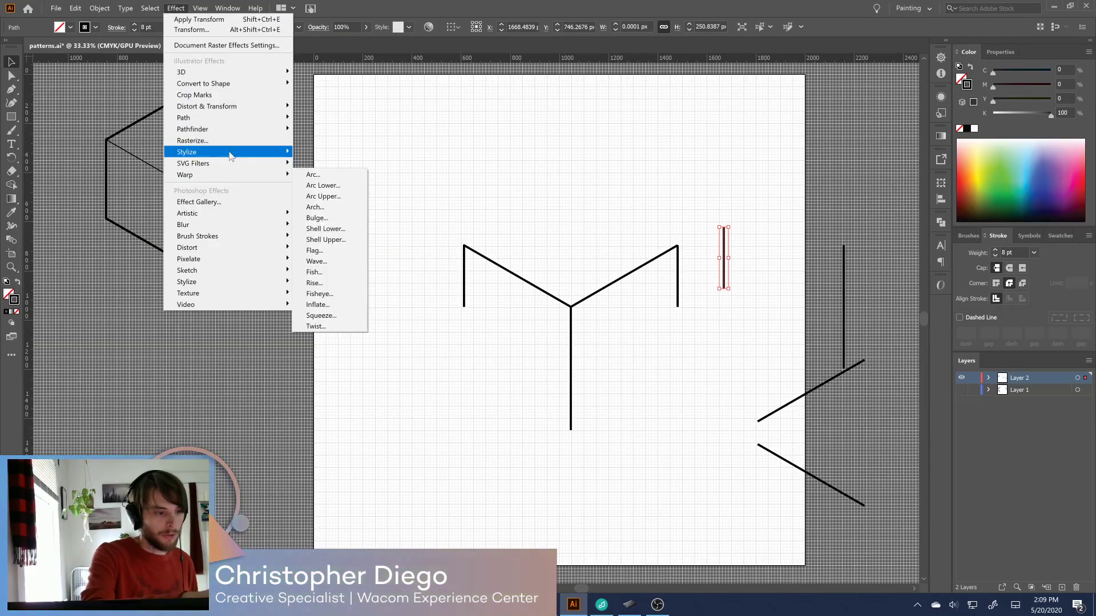
mouse_move(251, 107)
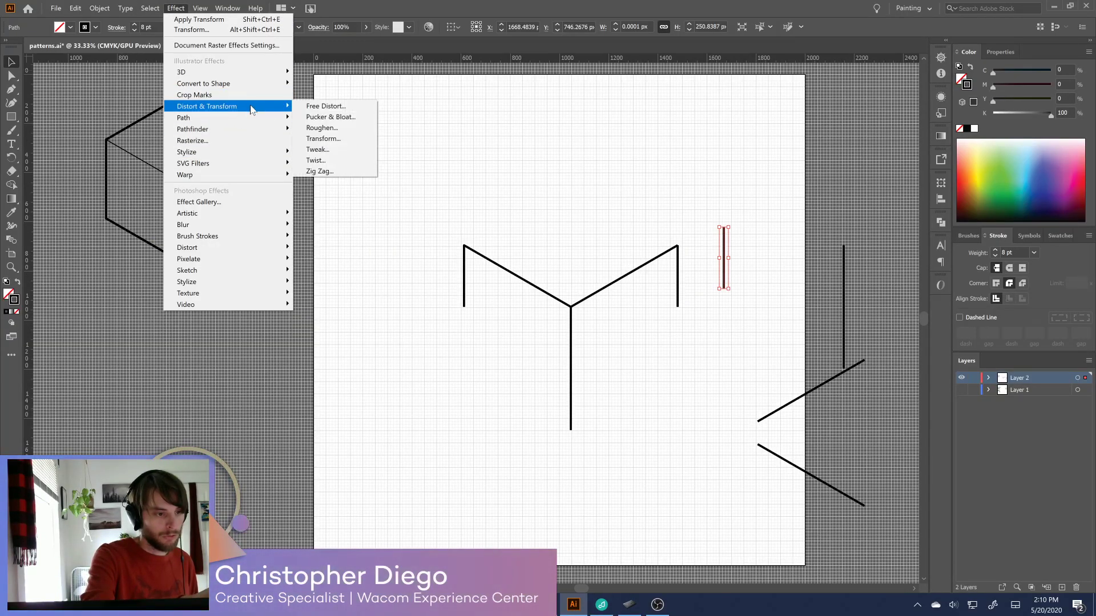
click(323, 138)
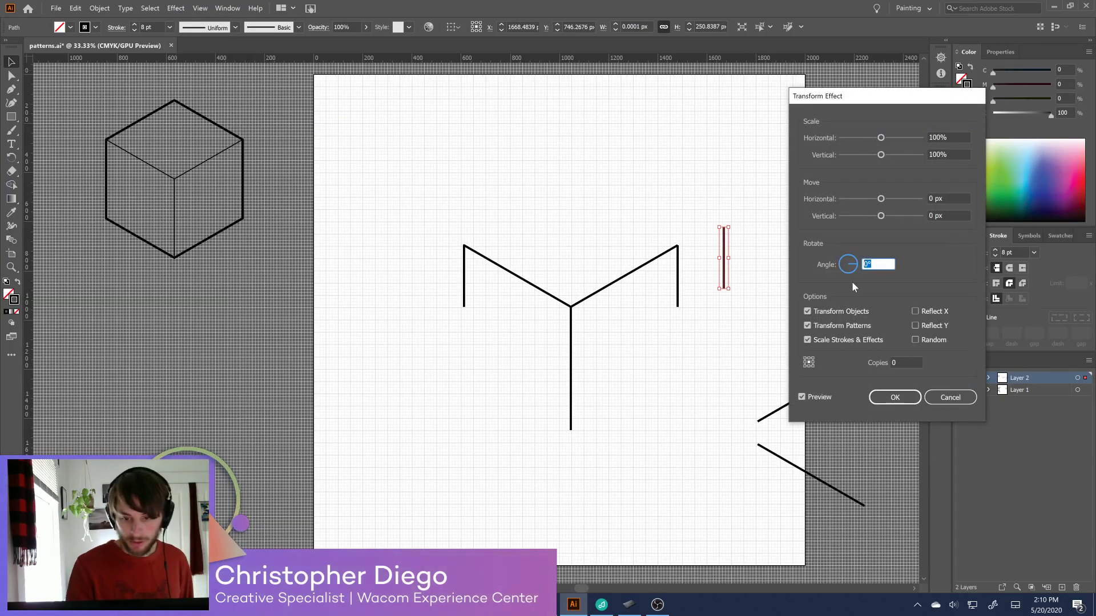
text(120)
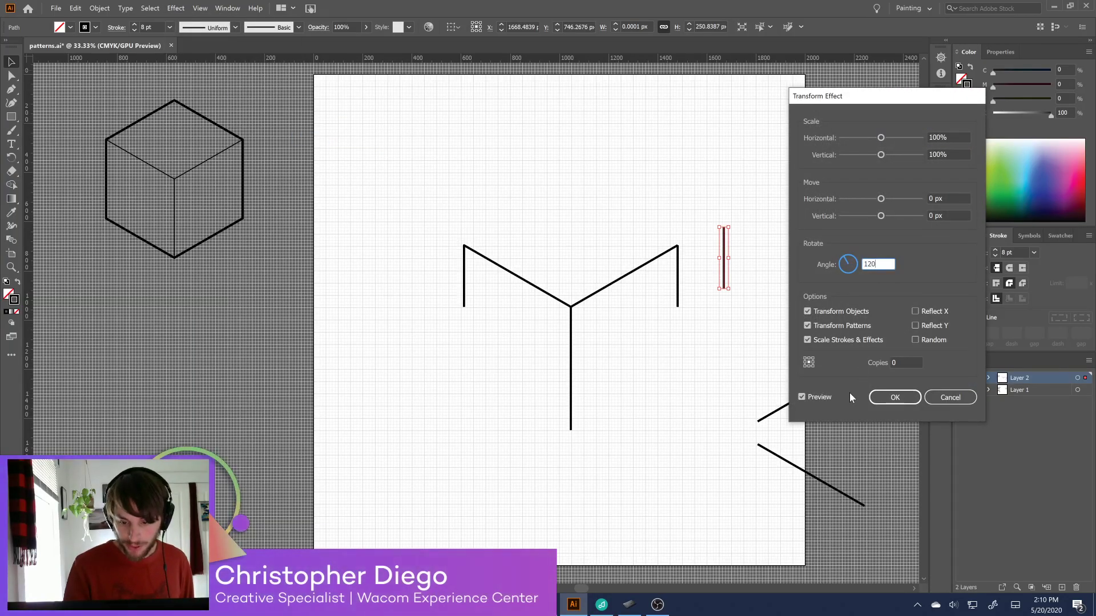
click(895, 398)
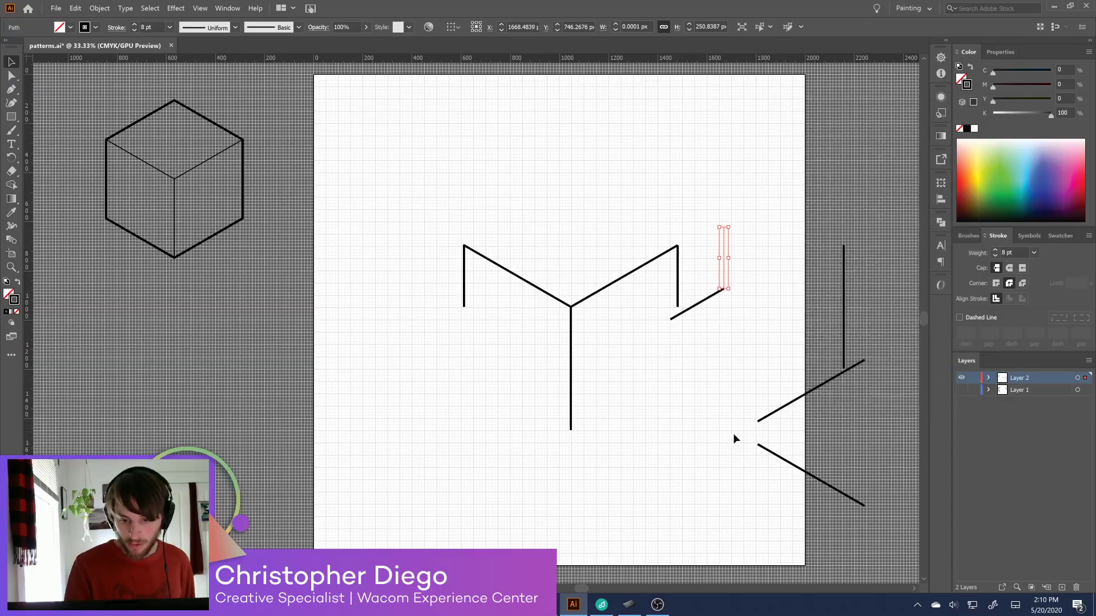
Expand the rotated line's appearance, attach a copy rising from the Y's left arm end, and set the spare aside to the lower right
click(714, 295)
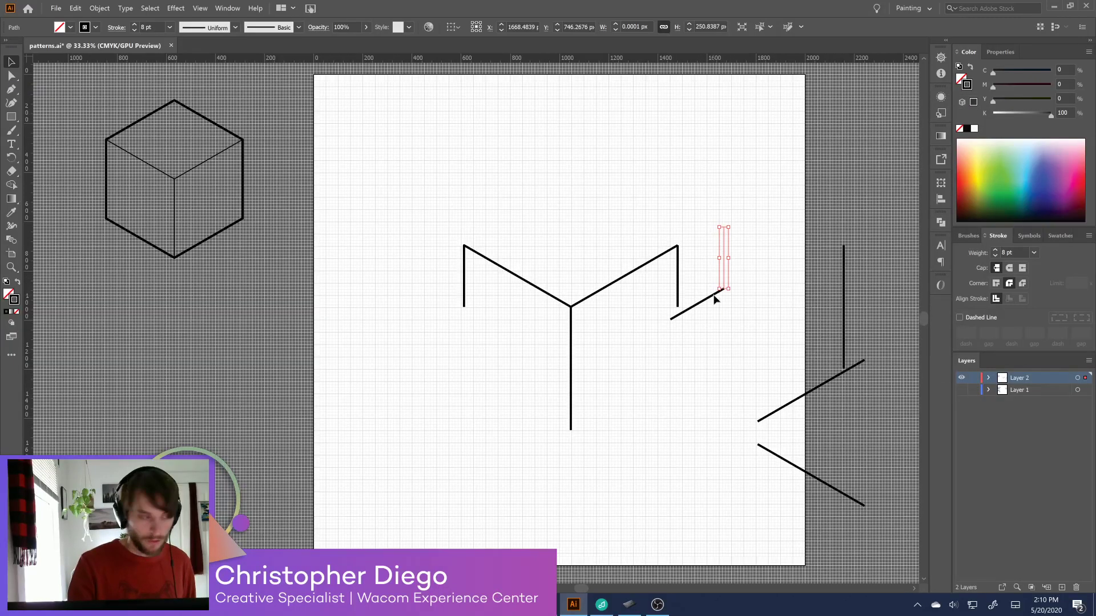
click(100, 8)
click(146, 132)
click(294, 363)
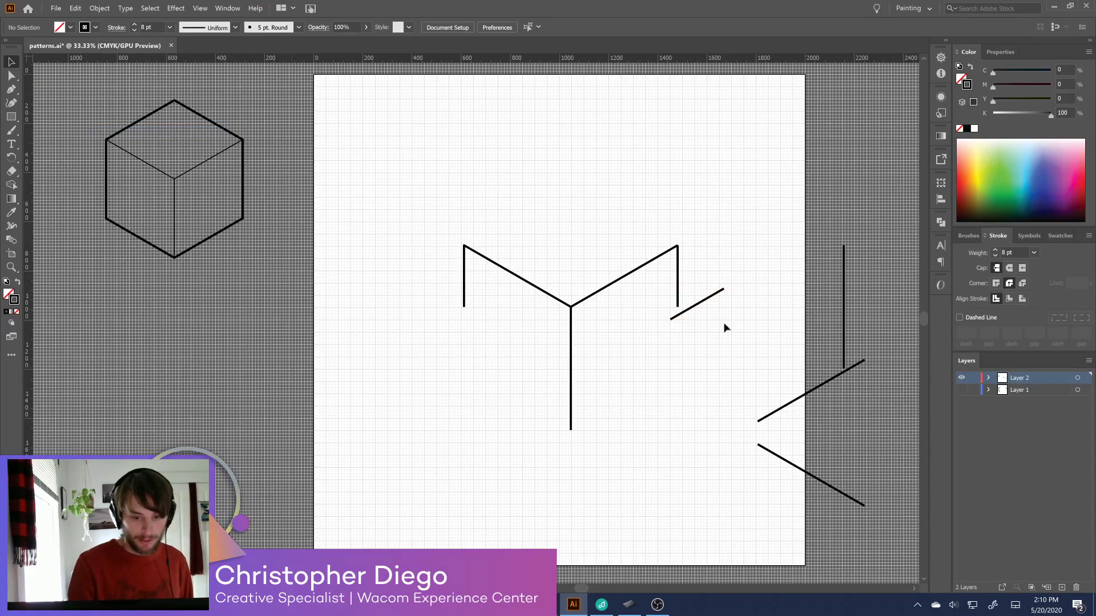
drag(702, 303, 736, 345)
click(602, 226)
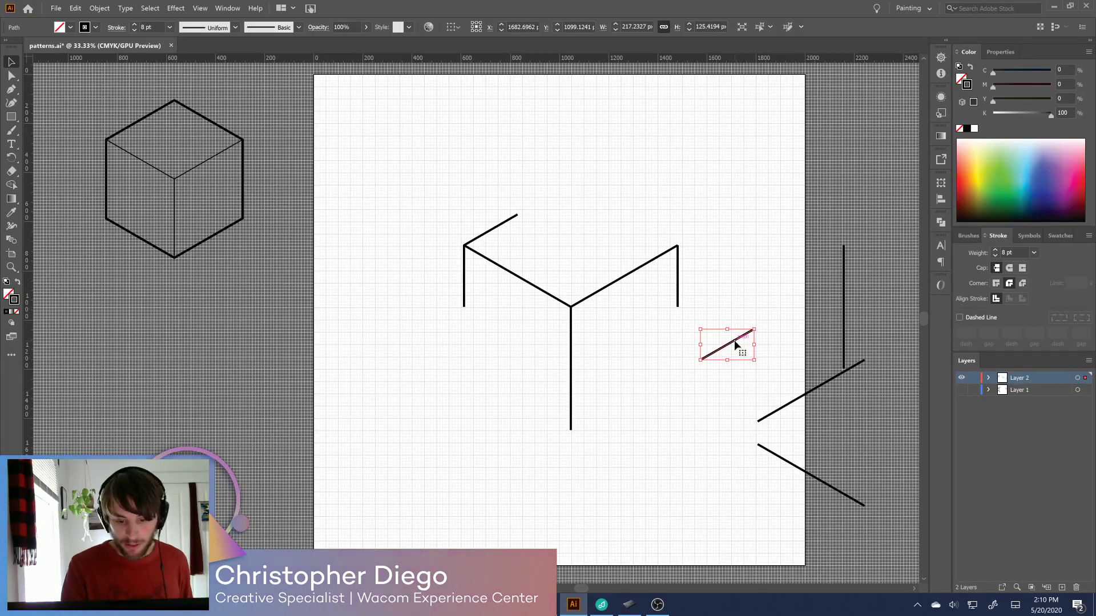
Reflect the spare short diagonal across the vertical axis and attach it to the end of the Y's right arm
right_click(736, 345)
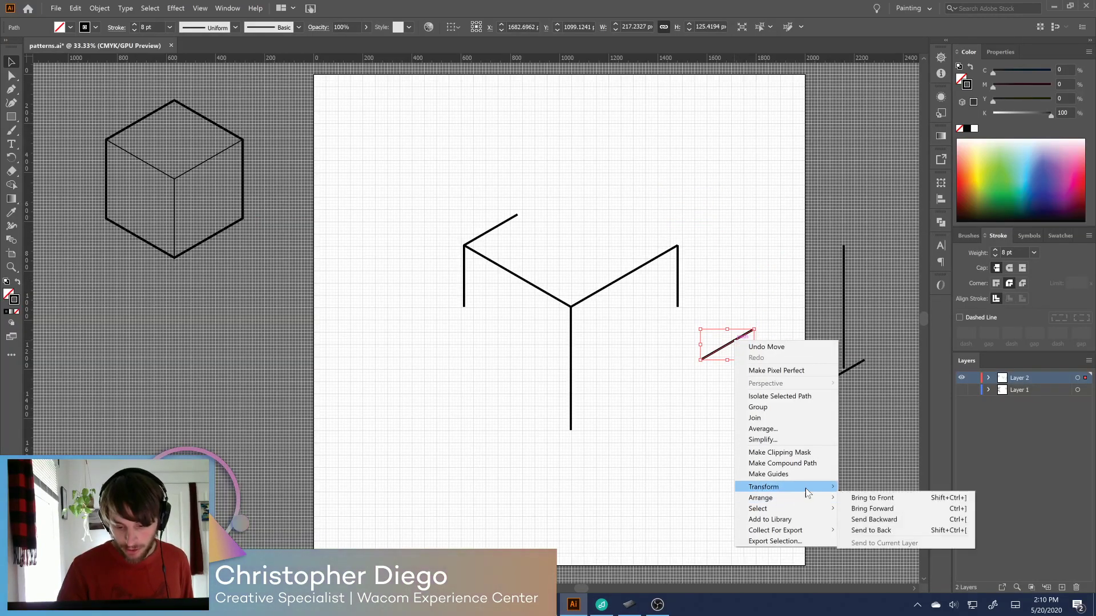
mouse_move(807, 487)
click(896, 520)
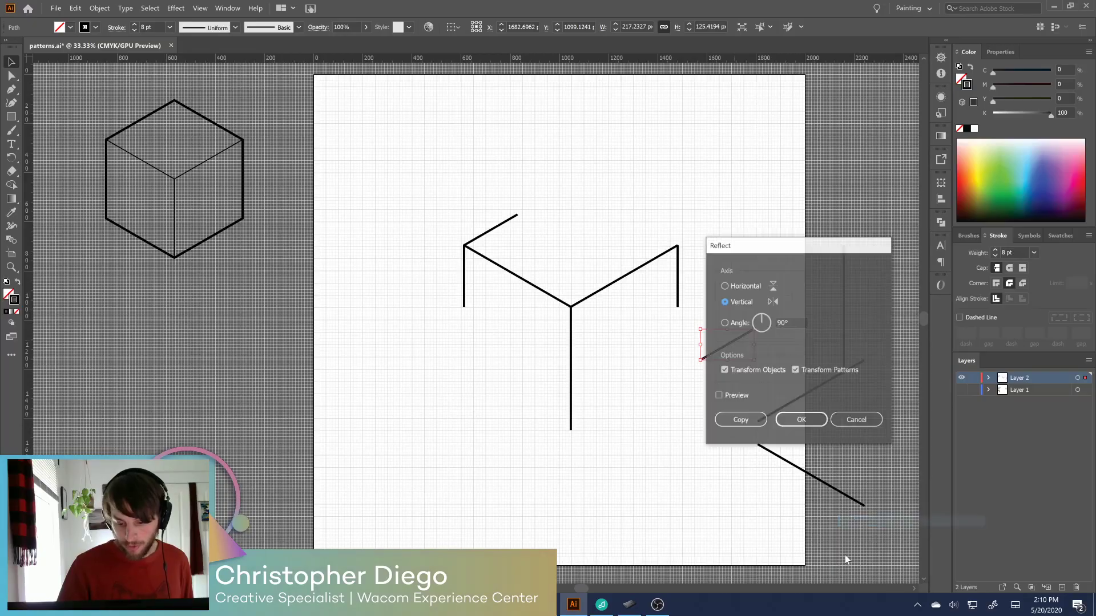
click(801, 420)
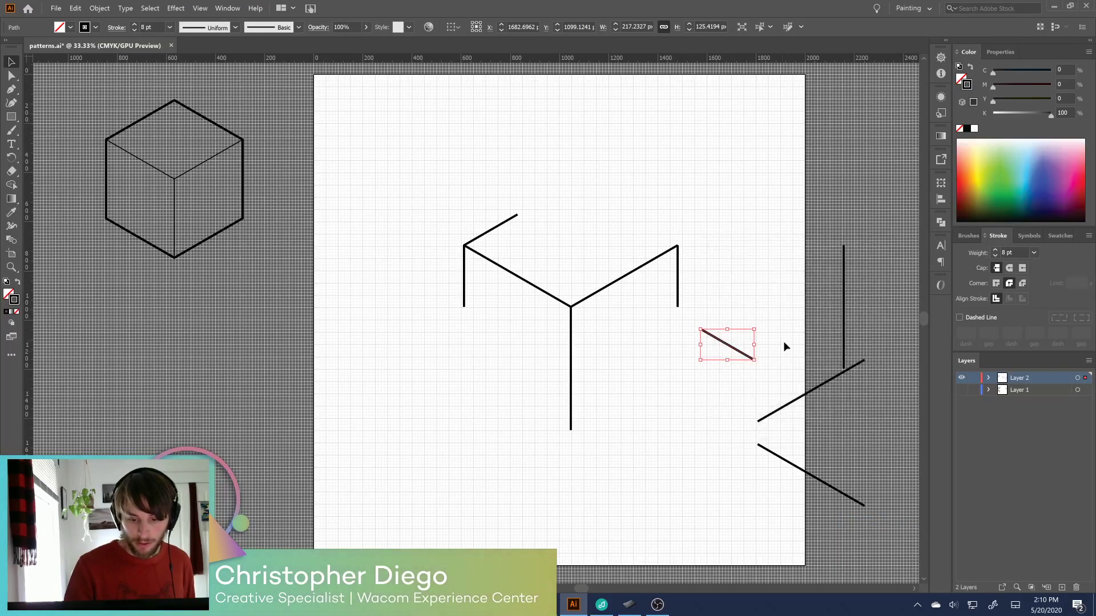
click(782, 344)
drag(741, 356, 665, 242)
click(719, 268)
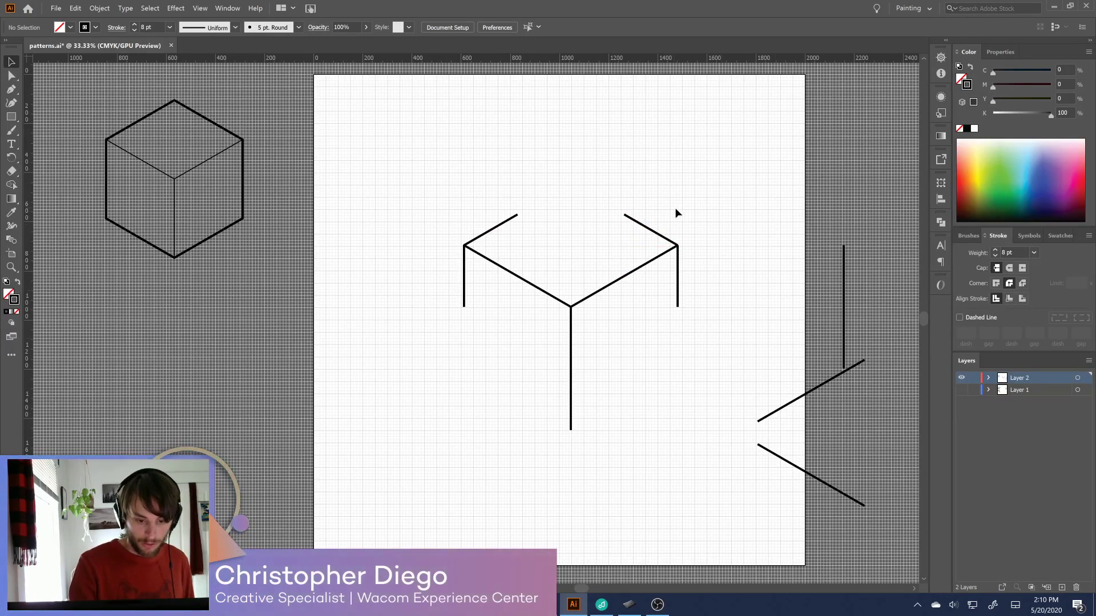
drag(516, 251, 517, 245)
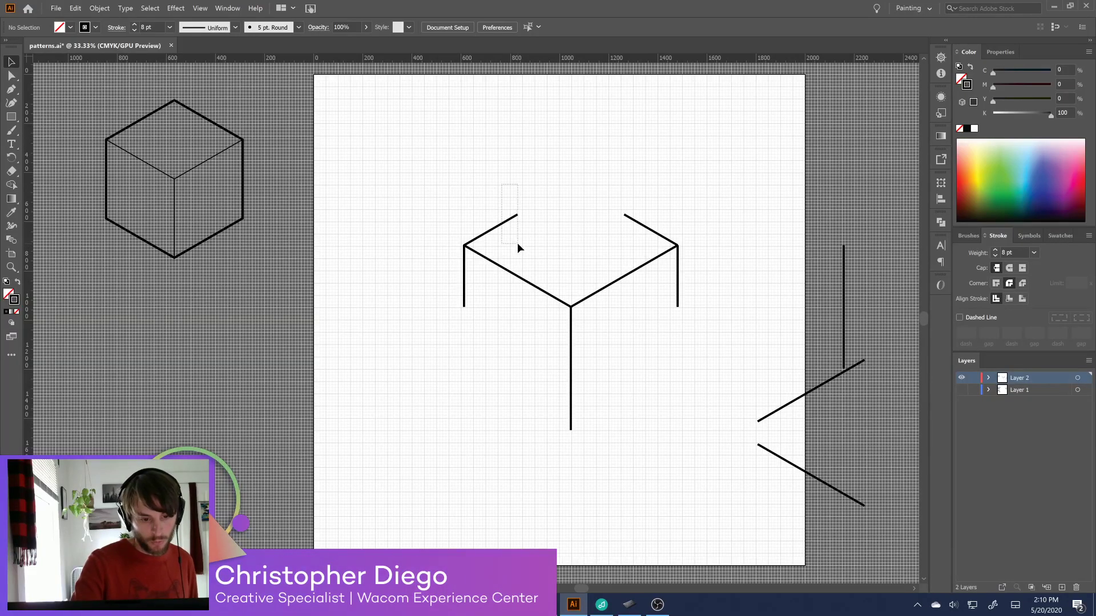
drag(517, 247, 522, 238)
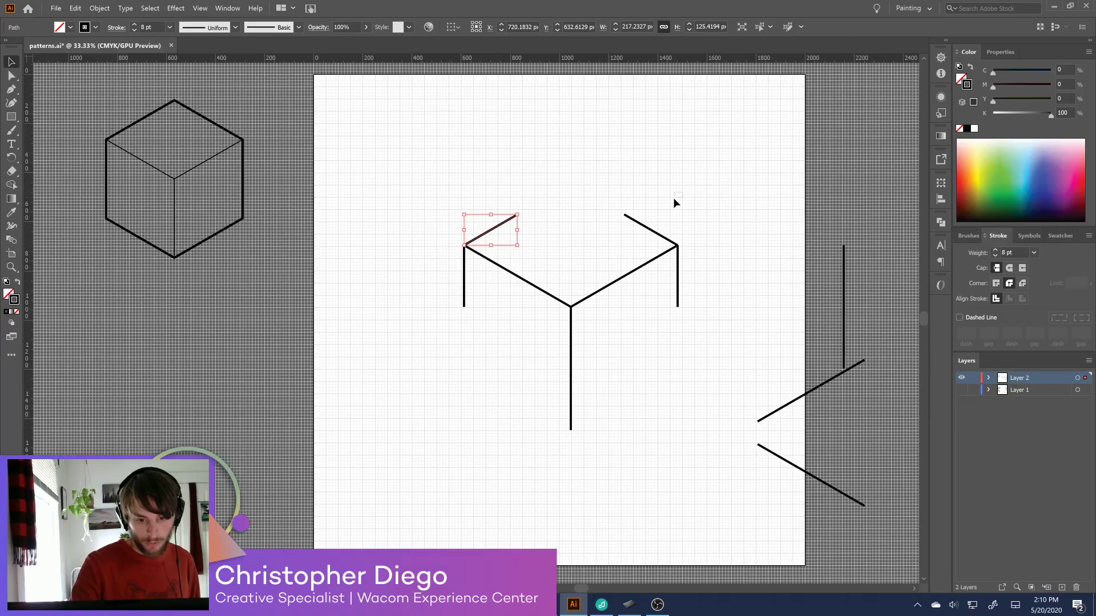
drag(659, 199, 660, 197)
Copy the two short upper diagonals onto the lower end of the central vertical line, forming a V
drag(713, 415, 756, 334)
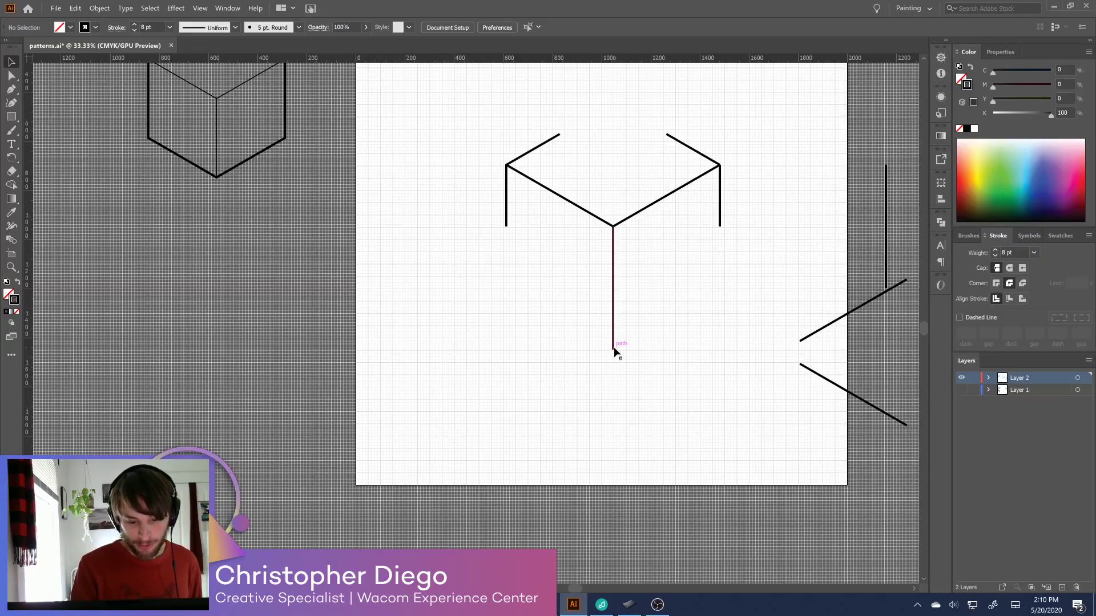
drag(539, 149, 650, 333)
click(676, 292)
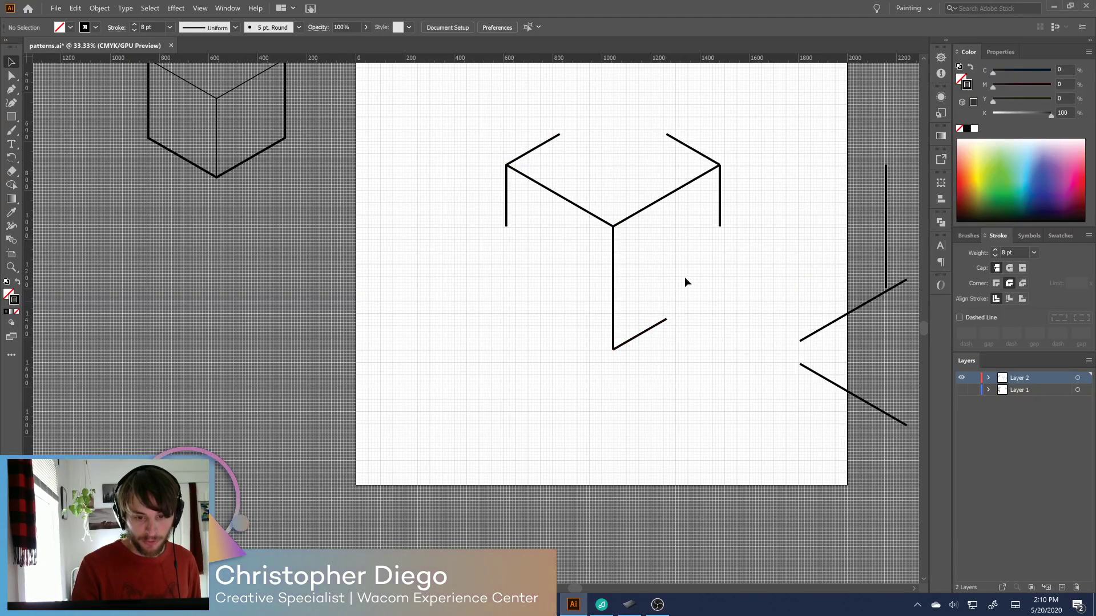
drag(697, 154, 594, 341)
click(594, 345)
click(589, 383)
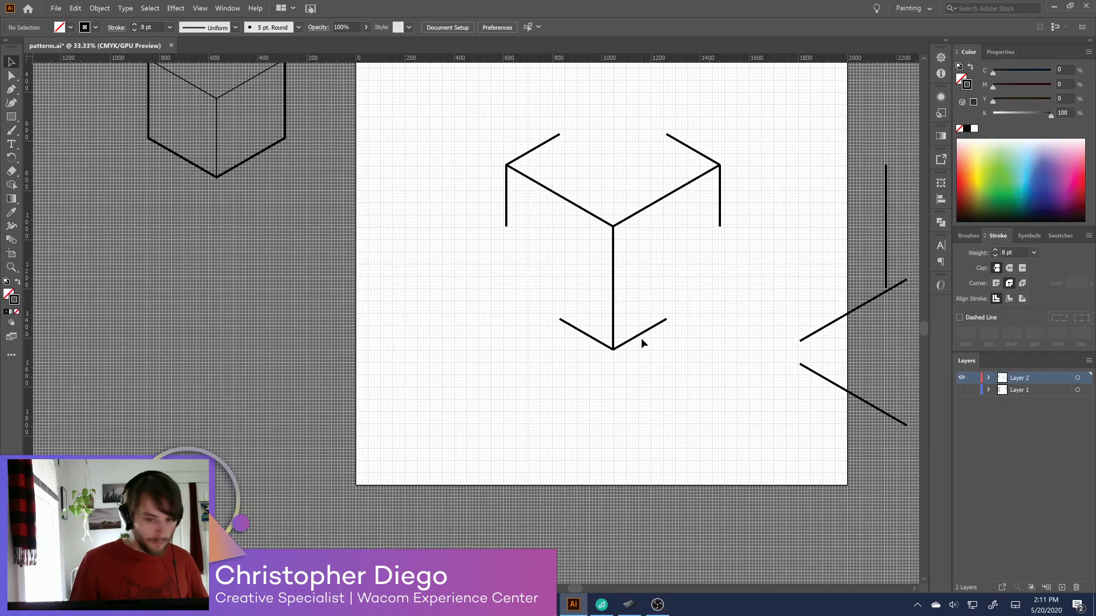
Place the spare rising diagonal under the right face and draw a vertical line up to it from the V's right end
drag(829, 351, 638, 272)
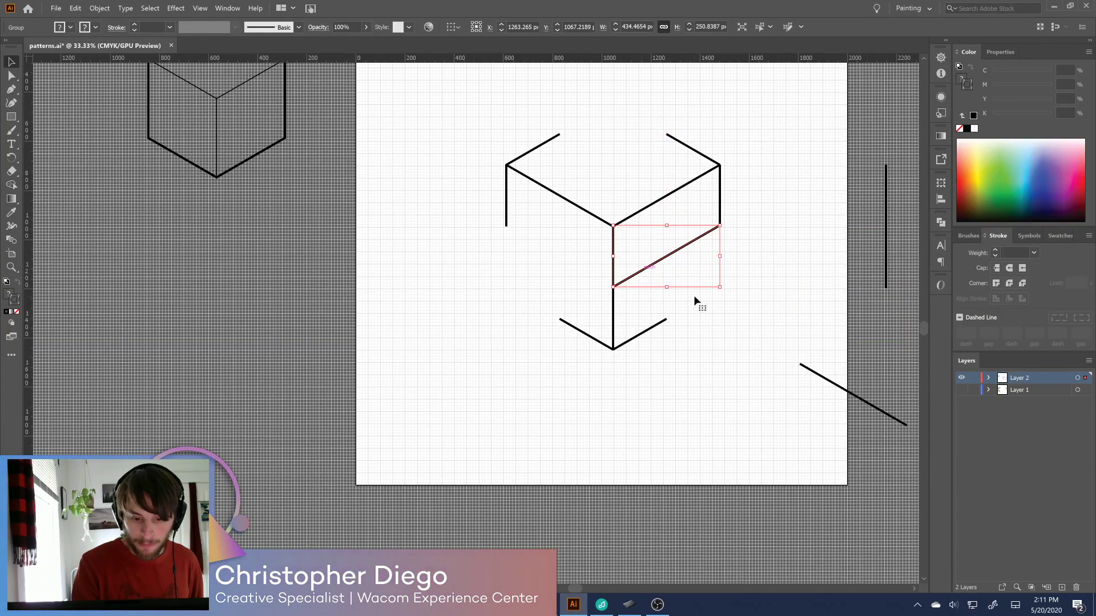
click(699, 324)
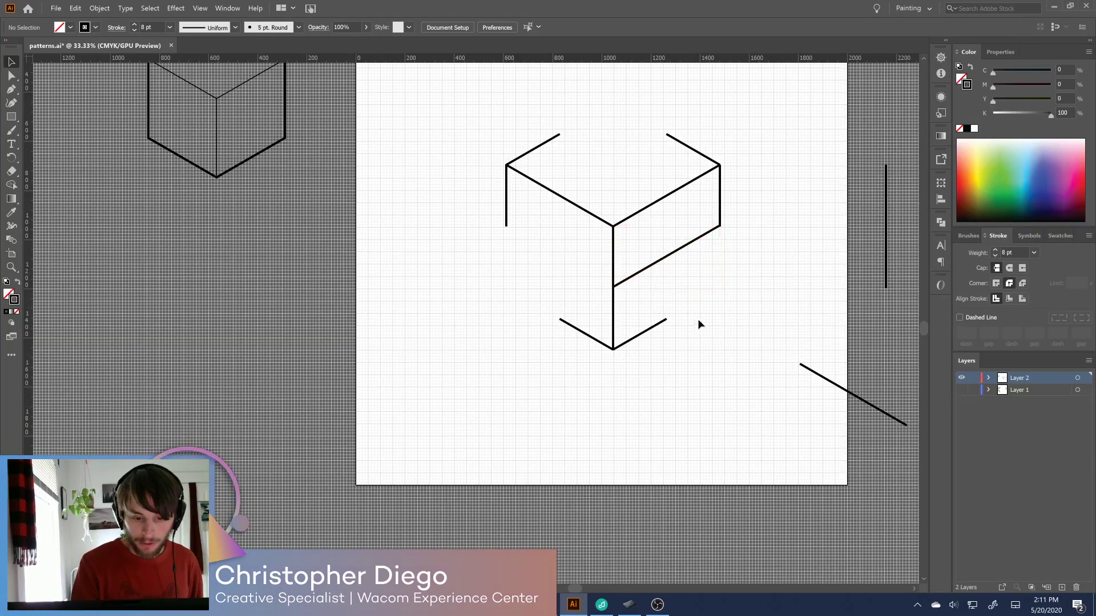
key(p)
click(666, 319)
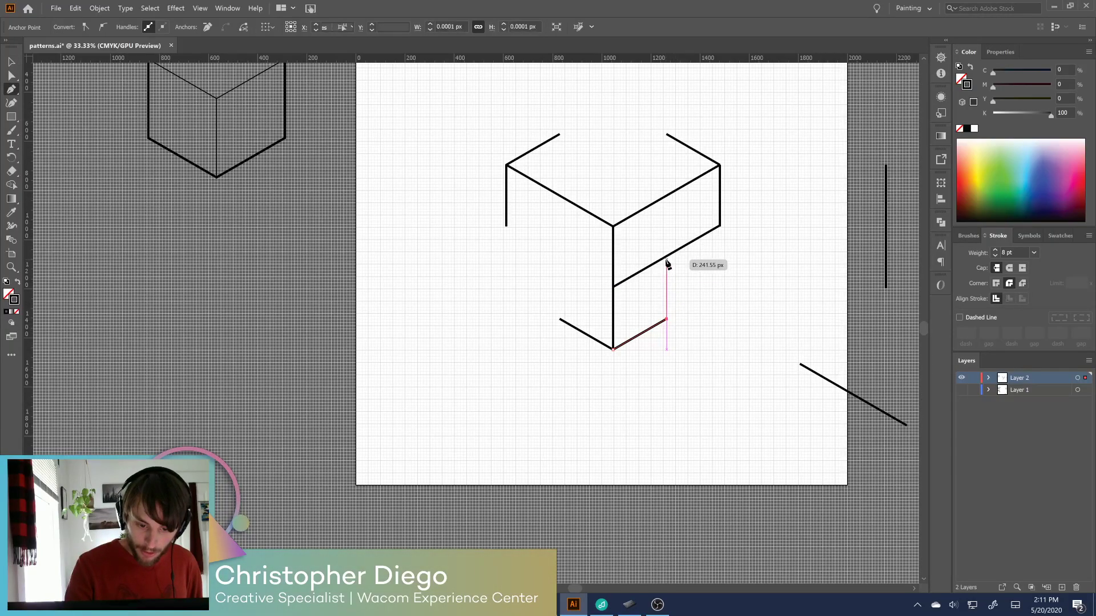
click(666, 258)
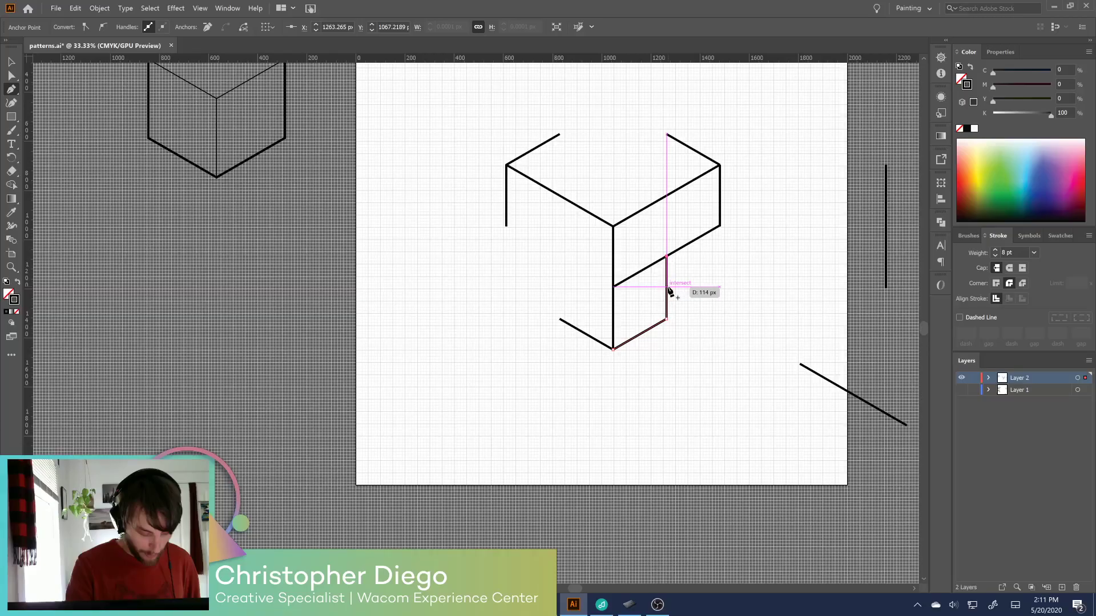
Shorten the right face's lower diagonal by moving its lower anchor point to the top of the new vertical line
key(v)
click(676, 252)
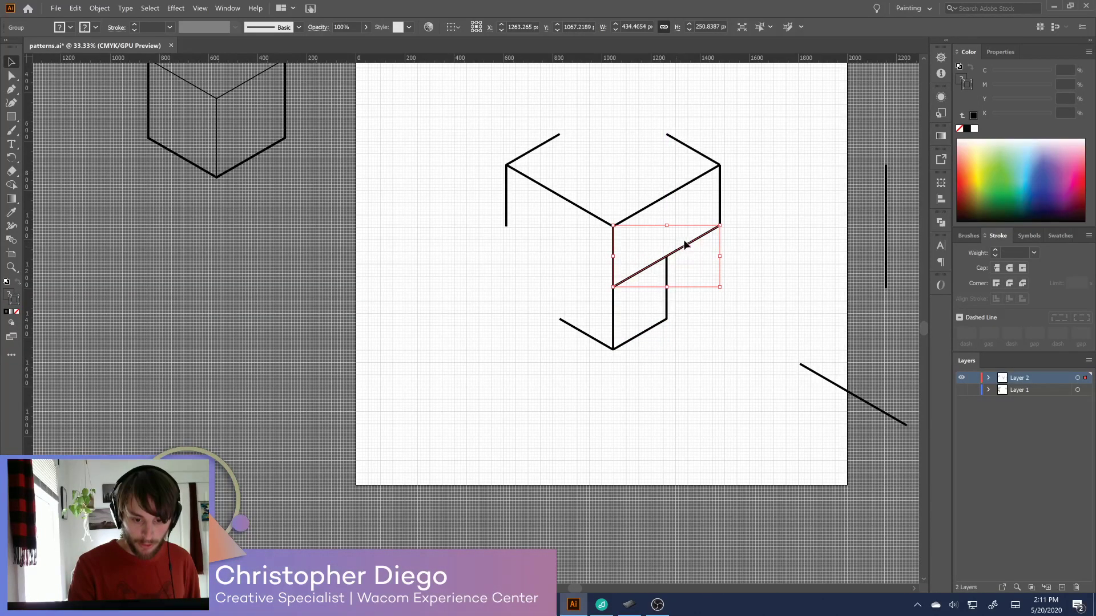
click(645, 279)
key(a)
click(628, 279)
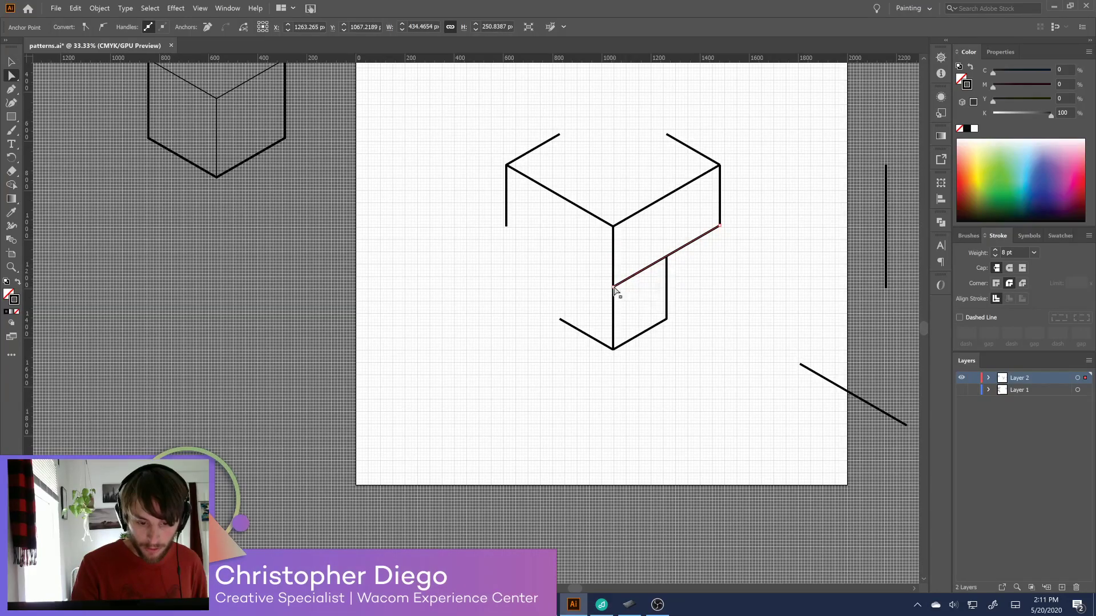
drag(614, 287, 666, 256)
click(694, 273)
scroll(666, 447, up, 3)
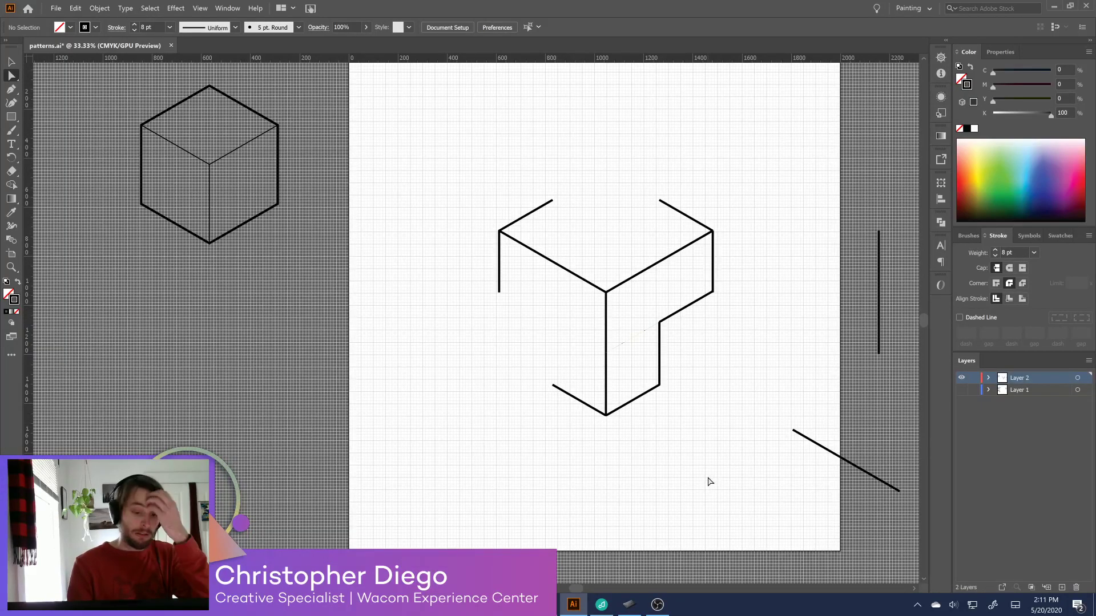
Copy the short upper-right diagonal onto the lower end of the left short vertical line
click(660, 365)
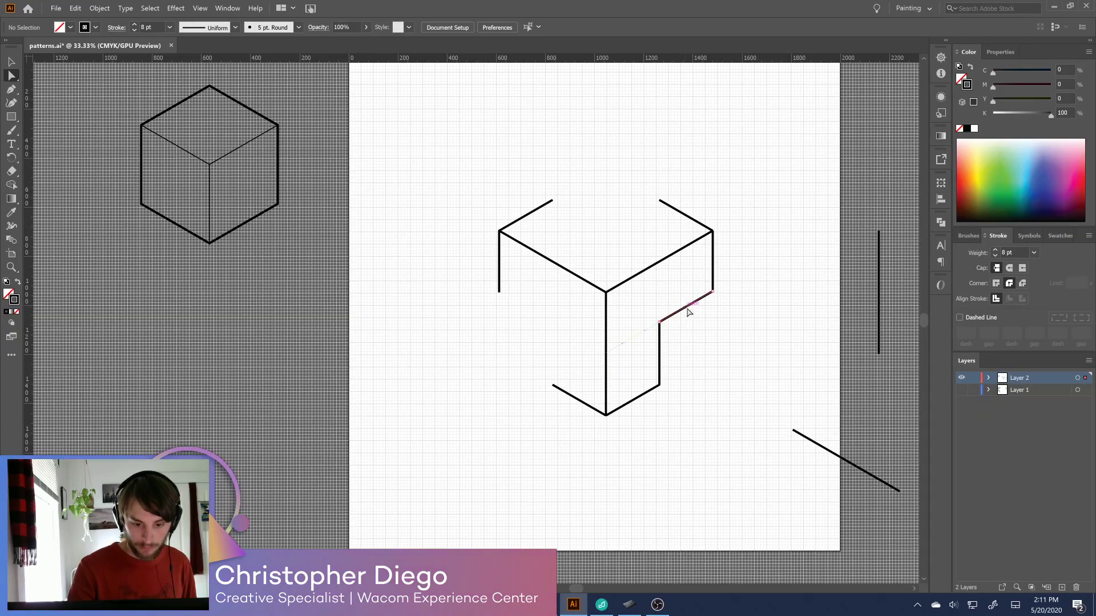
click(691, 306)
click(733, 225)
drag(690, 218, 533, 313)
click(521, 357)
Draw a vertical line with the Pen tool from the V's left end up to the left face's lower diagonal
click(660, 376)
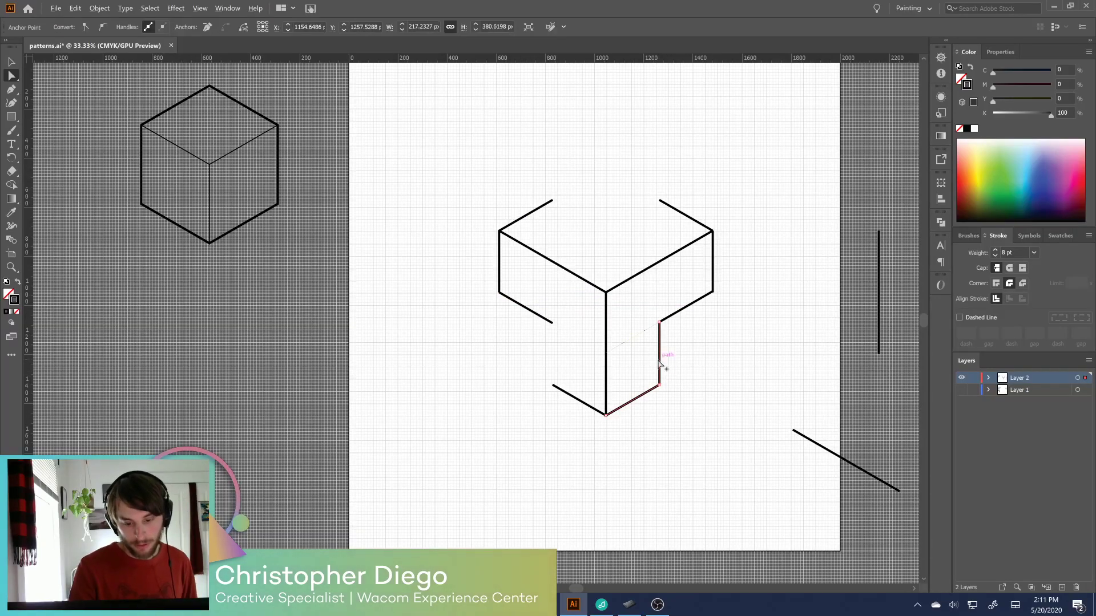
click(701, 350)
key(p)
click(551, 385)
click(552, 323)
ctrl+click(541, 395)
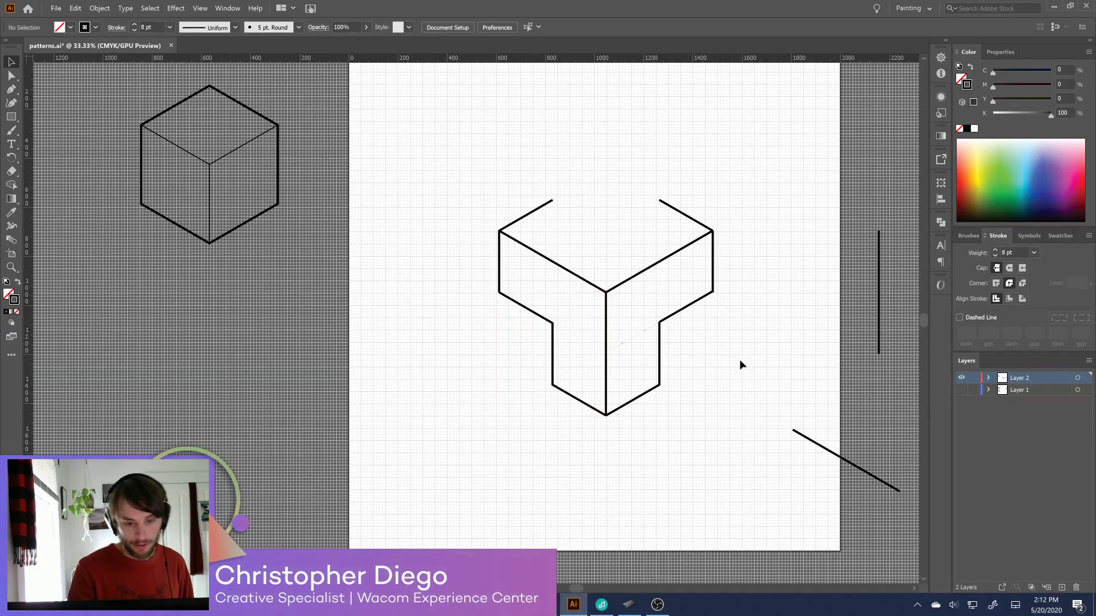
click(627, 353)
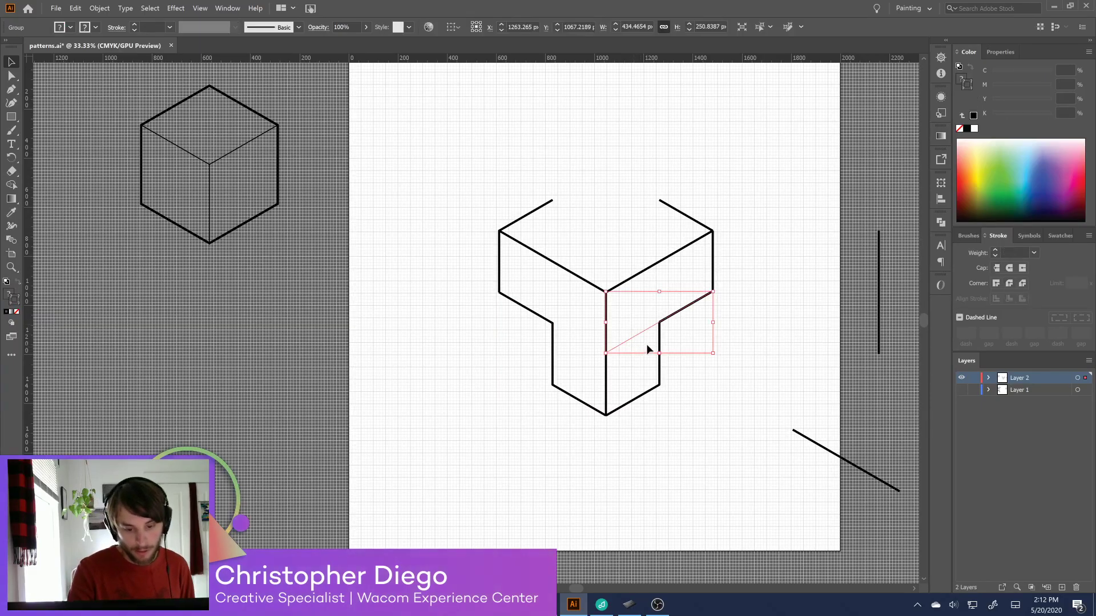
key(Delete)
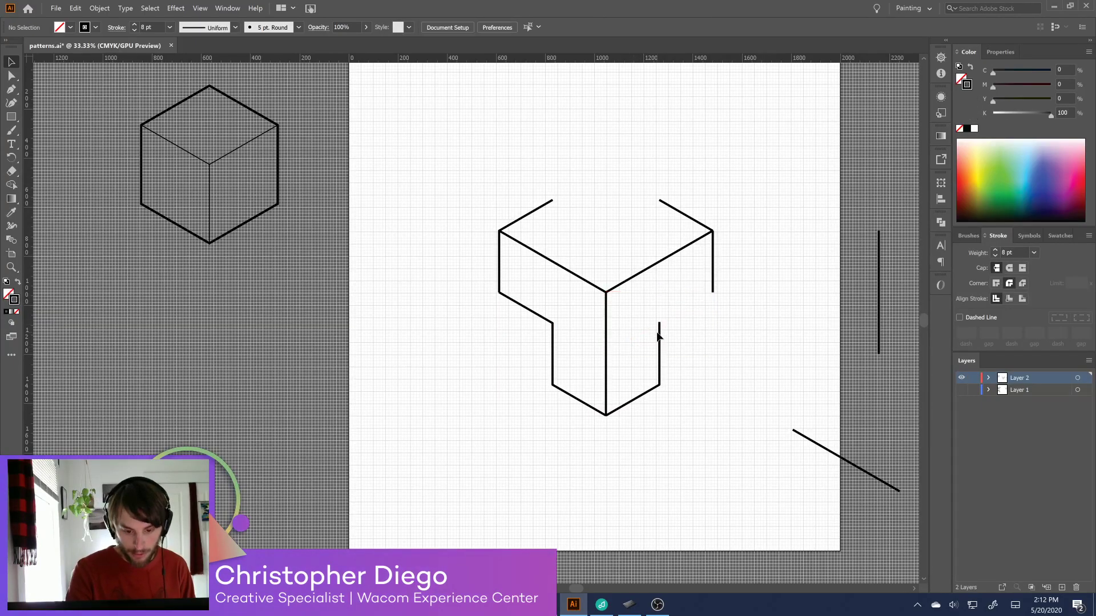
key(ctrl+z)
Remove the faint leftover segment crossing the right face while keeping the visible lower diagonal
key(a)
drag(607, 353, 682, 394)
click(673, 342)
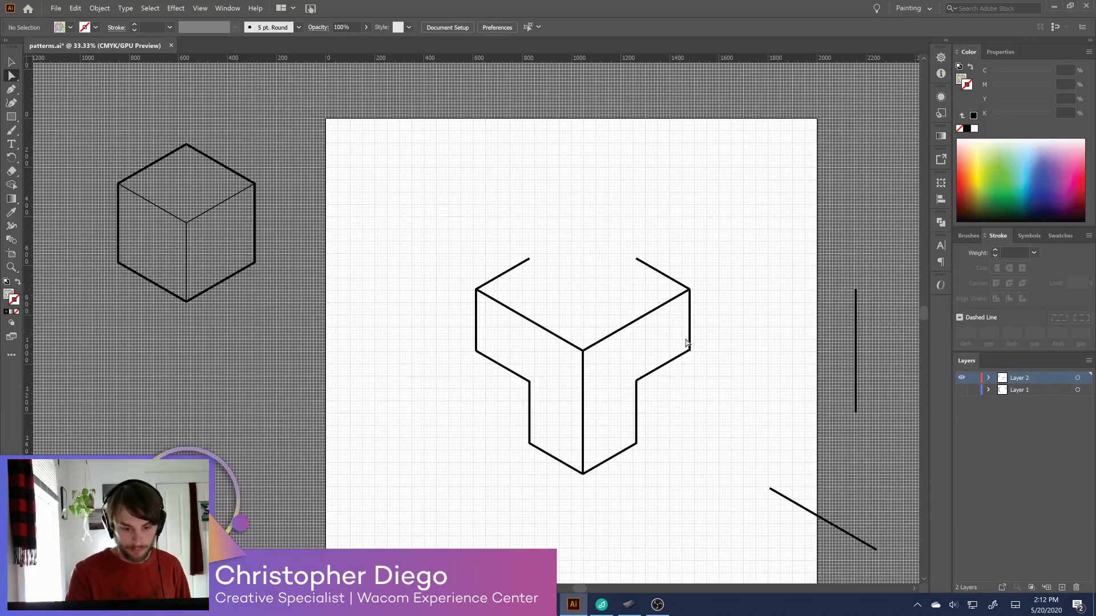
Copy the right face's lower diagonal to the top, running down toward the centre from the upper-right short diagonal's free end
click(665, 366)
drag(666, 366, 616, 277)
click(668, 231)
click(515, 376)
drag(514, 375, 518, 360)
click(774, 367)
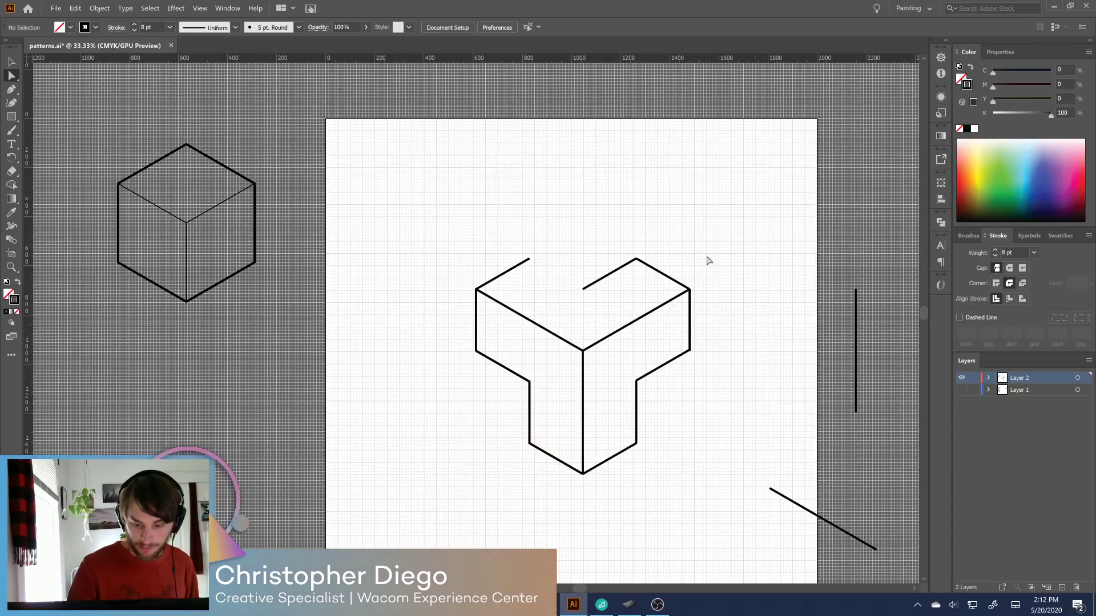
Copy the new top diagonal, reflect the copy across the vertical axis, and place it to close the left side of the top notch
click(610, 274)
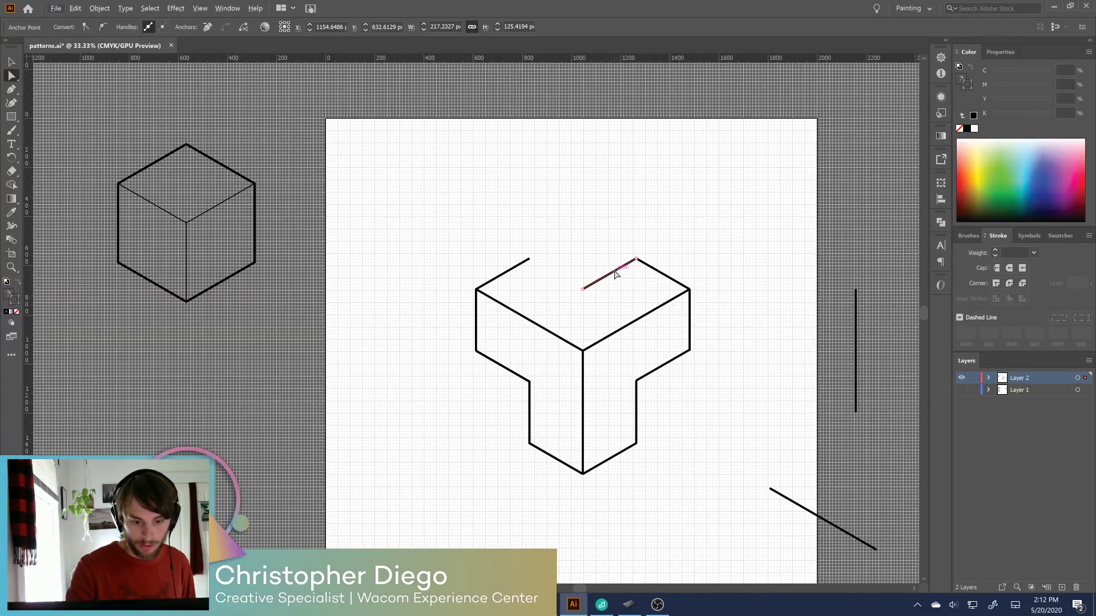
drag(624, 274, 616, 187)
right_click(603, 192)
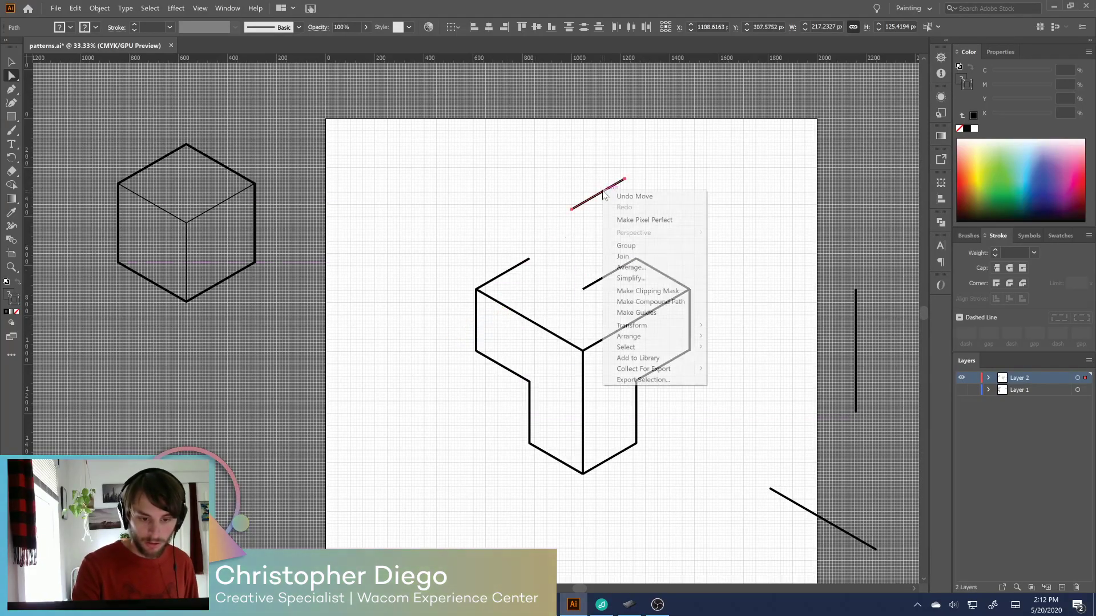
mouse_move(678, 341)
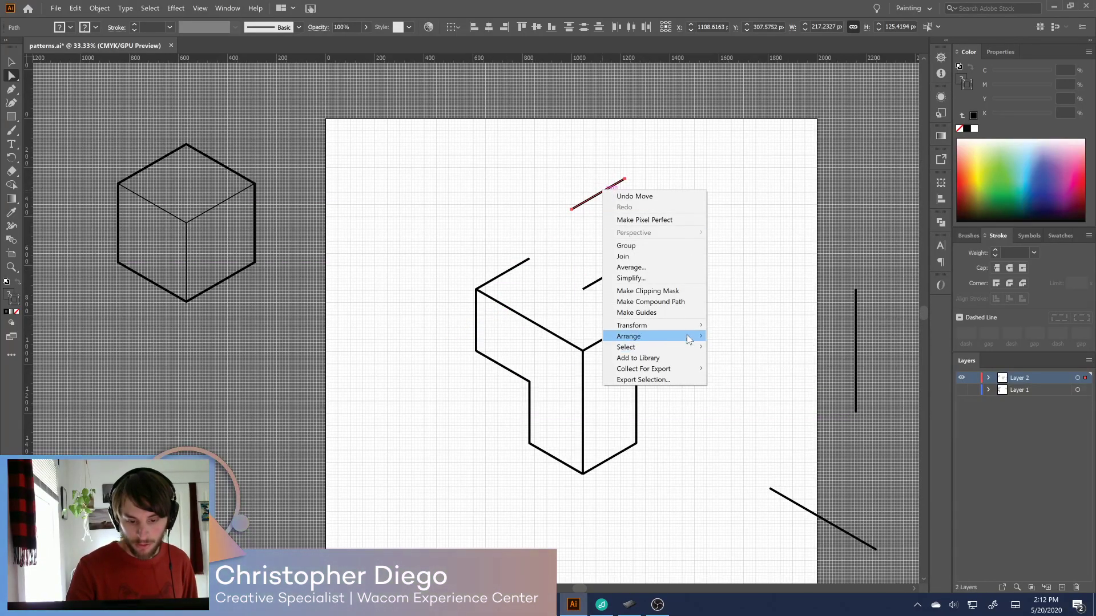
mouse_move(697, 325)
click(754, 360)
click(797, 419)
drag(608, 201, 567, 280)
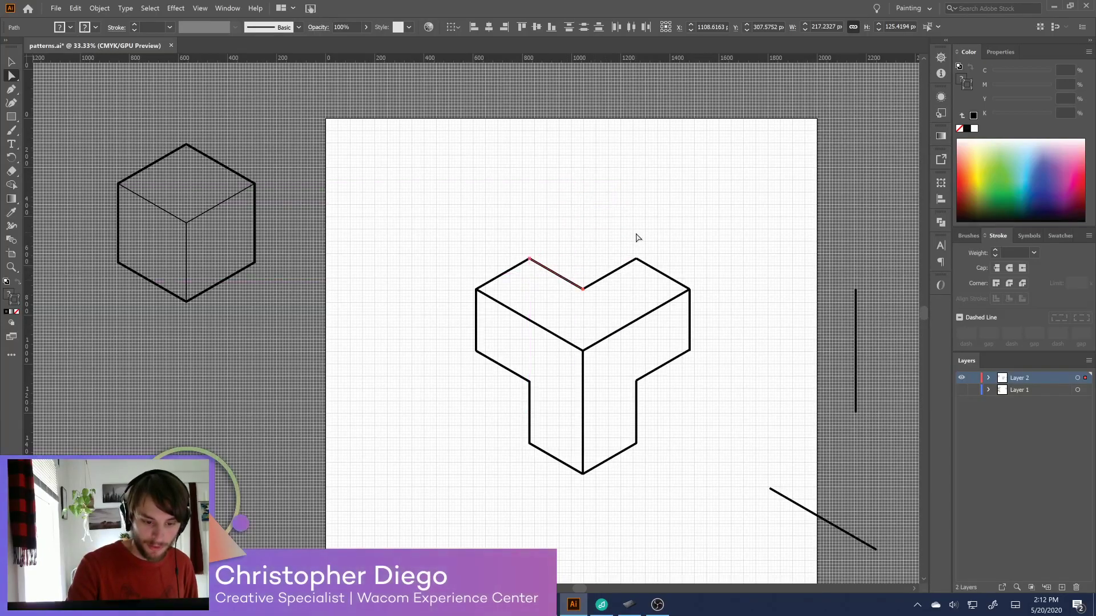
Set the stroke corners of the whole three-armed shape to round join
click(645, 226)
drag(736, 231, 415, 475)
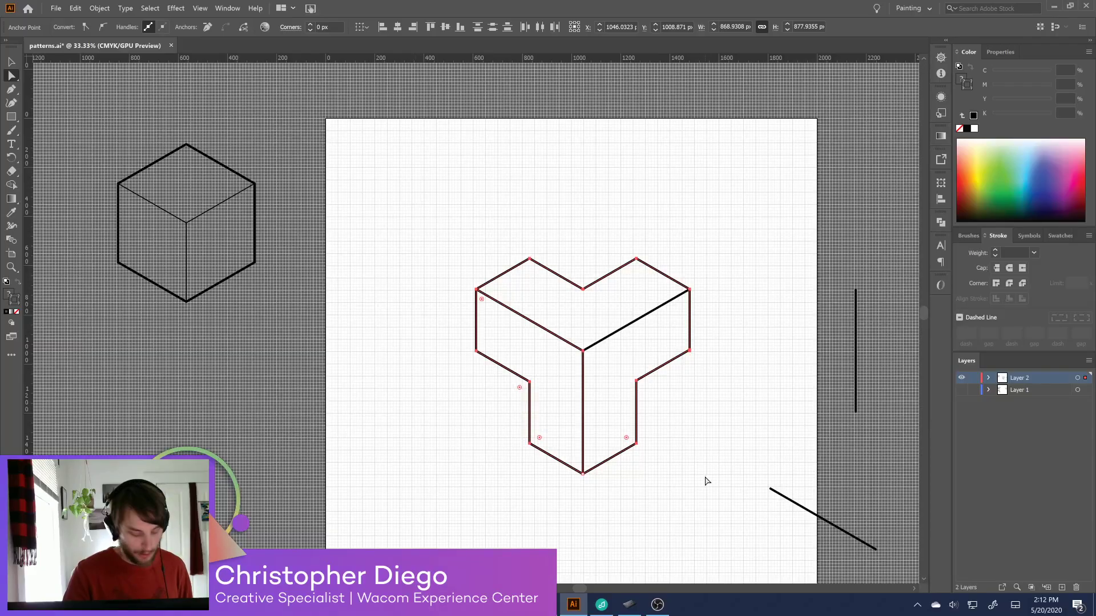
key(ctrl+alt+2)
drag(713, 240, 406, 497)
click(1009, 283)
click(733, 415)
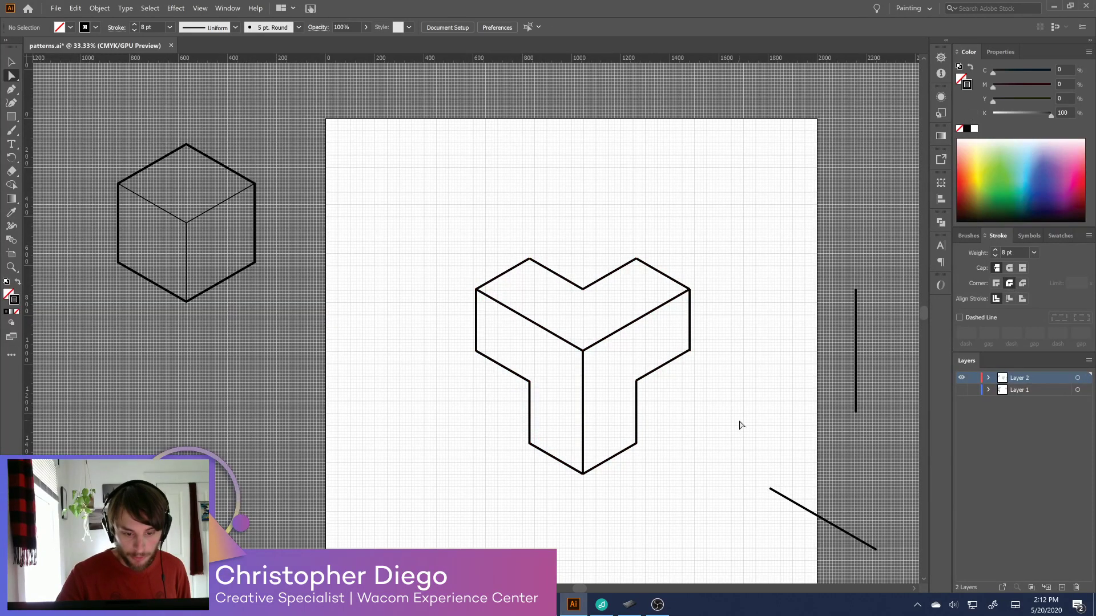
Switch the artwork to outline view and examine how the shape's line ends meet
drag(743, 341, 426, 495)
key(ctrl+equal)
key(ctrl+equal)
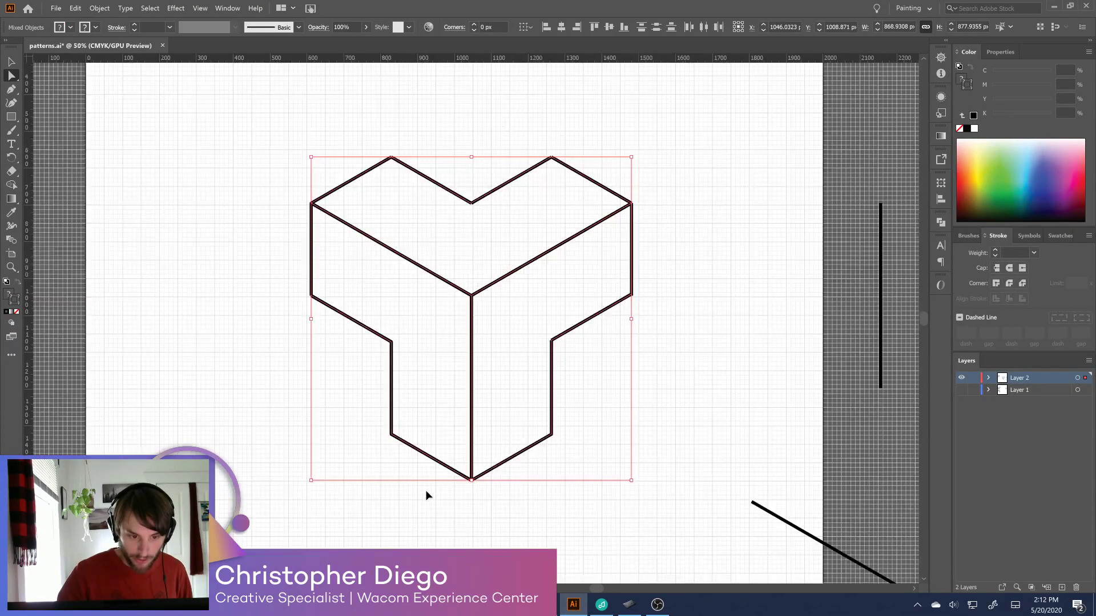
click(720, 386)
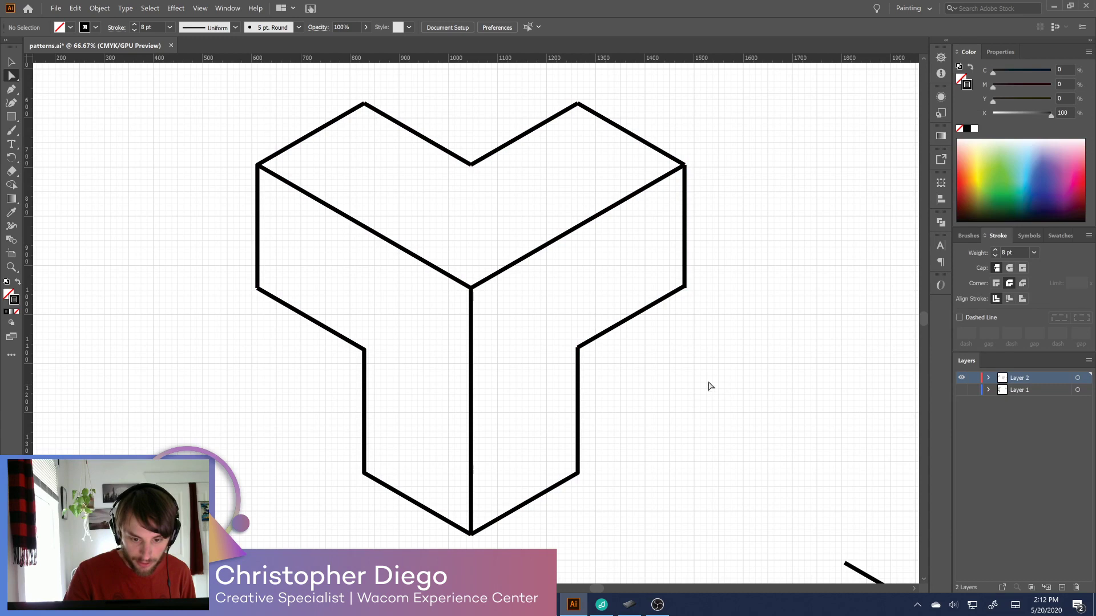
key(ctrl+y)
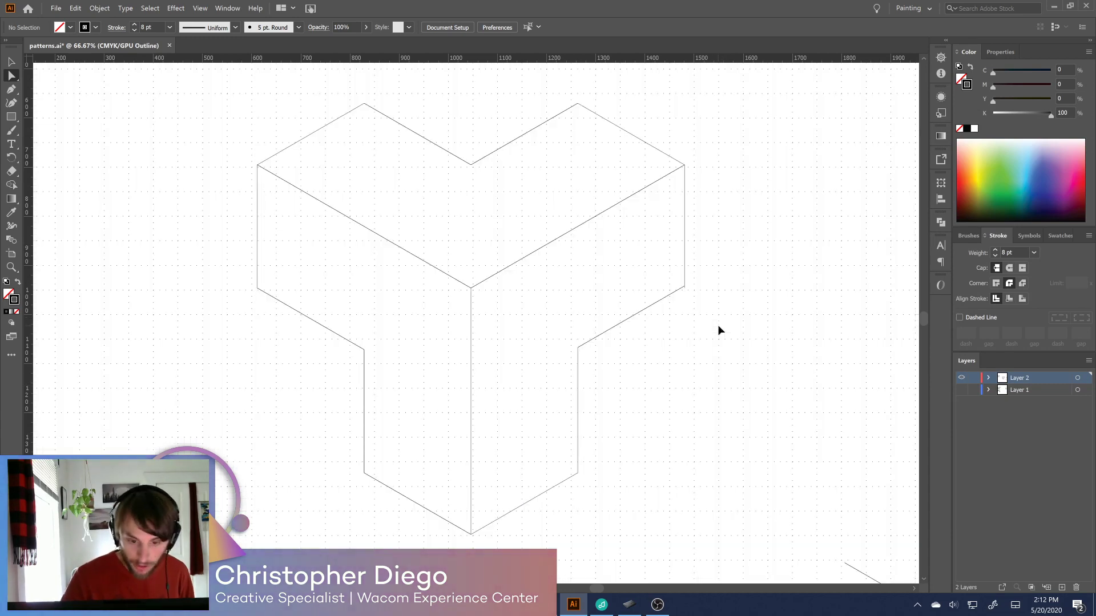
Try to align the lower end of the right arm's outer vertical edge with the adjoining diagonal's end
click(685, 277)
click(685, 291)
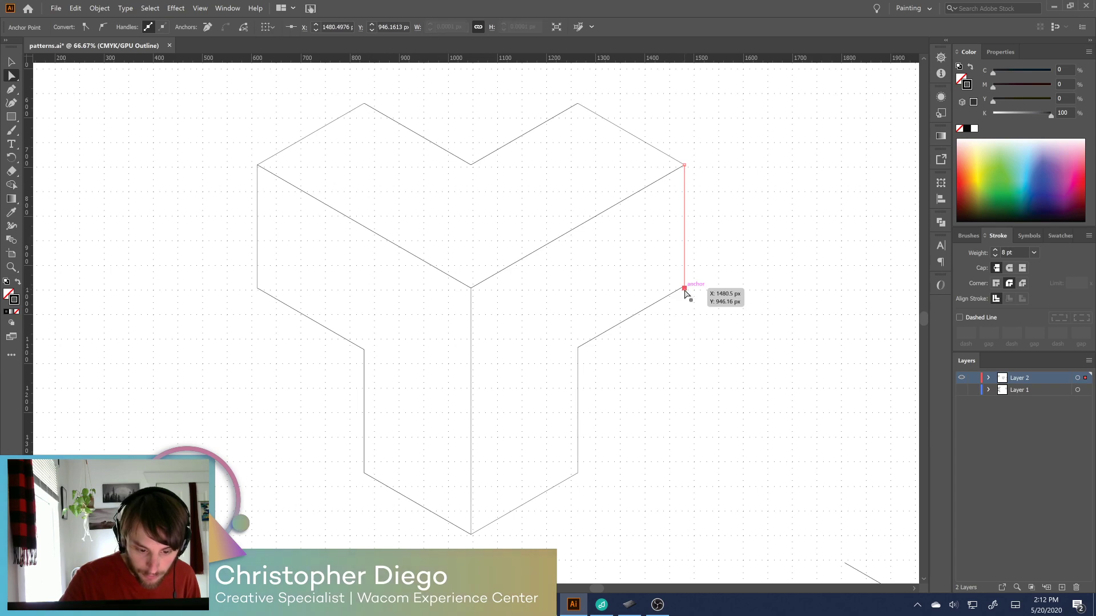
click(687, 285)
drag(684, 288, 686, 286)
click(704, 285)
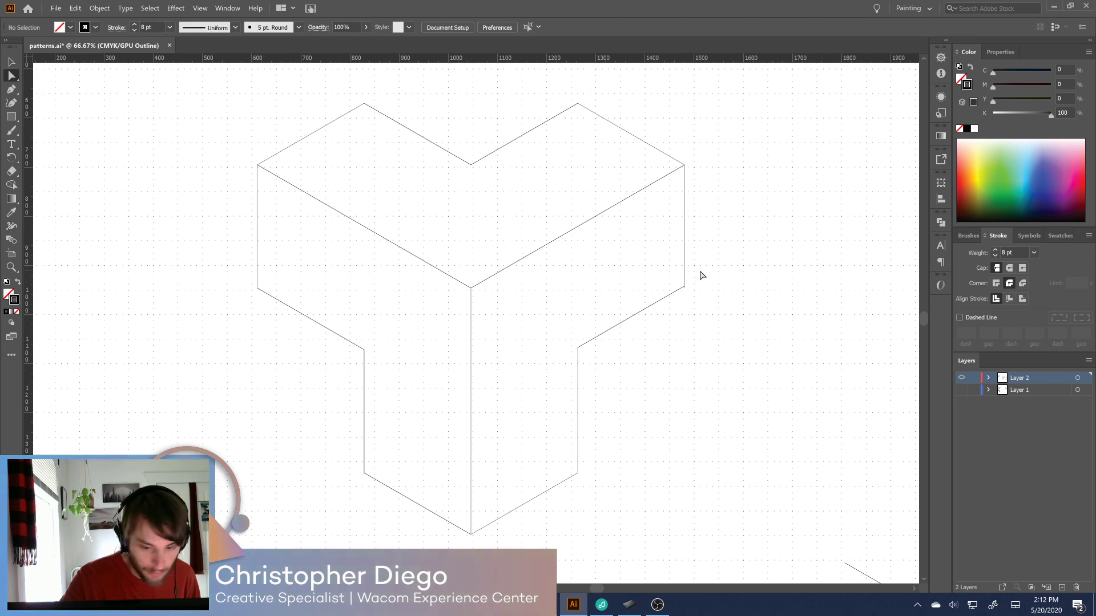
click(678, 291)
click(684, 288)
click(683, 290)
drag(684, 289, 684, 287)
click(674, 294)
click(684, 288)
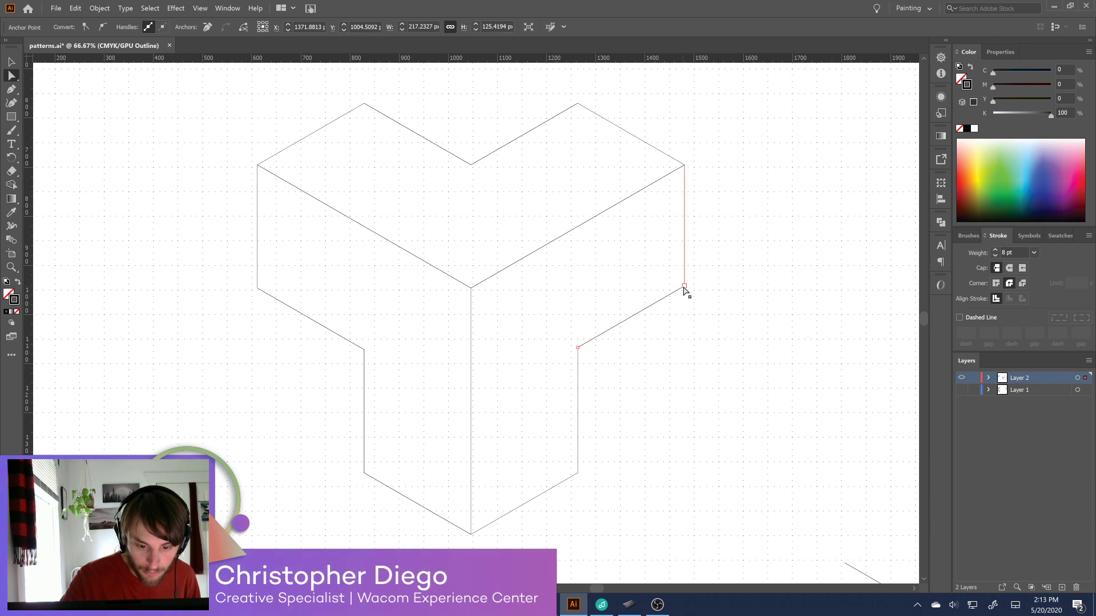
Try to replace the right arm's lower diagonal by deleting it and joining the two open ends, then undo the join
click(651, 306)
key(Delete)
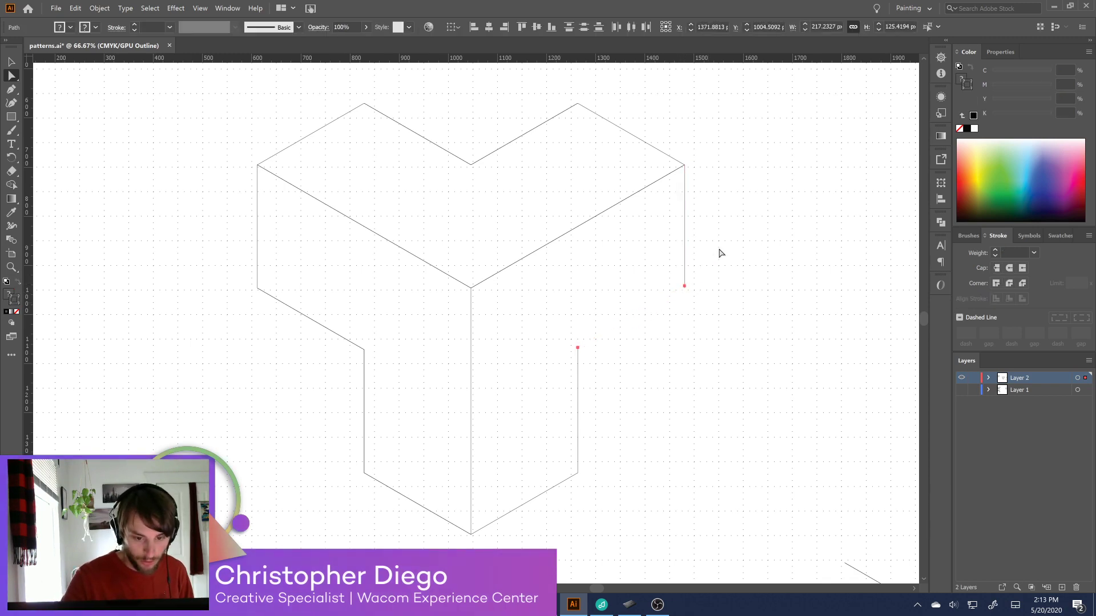
key(ctrl+j)
key(ctrl+z)
key(ctrl+j)
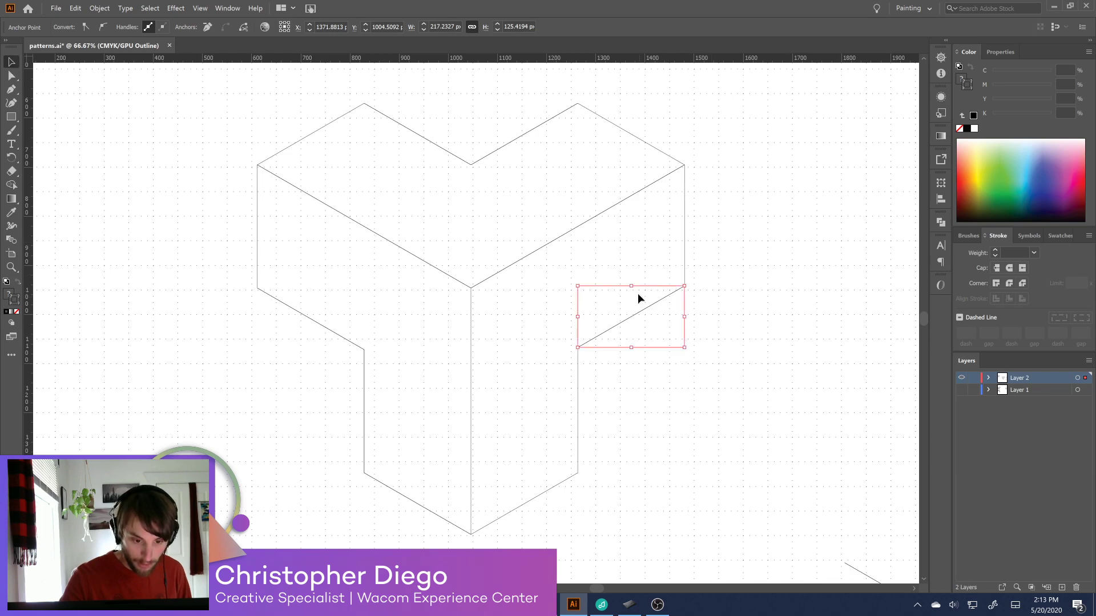
click(650, 363)
key(ctrl+z)
Ungroup the right-hand line group and delete the right arm's lower diagonal
click(698, 264)
click(657, 304)
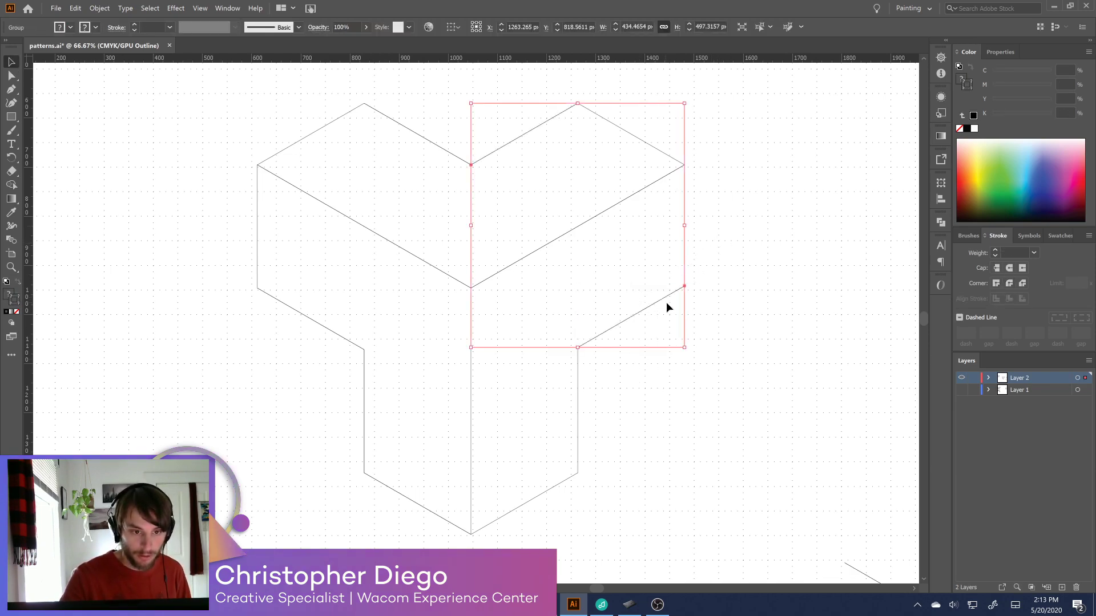
key(ctrl+shift+g)
click(693, 403)
click(623, 321)
key(Delete)
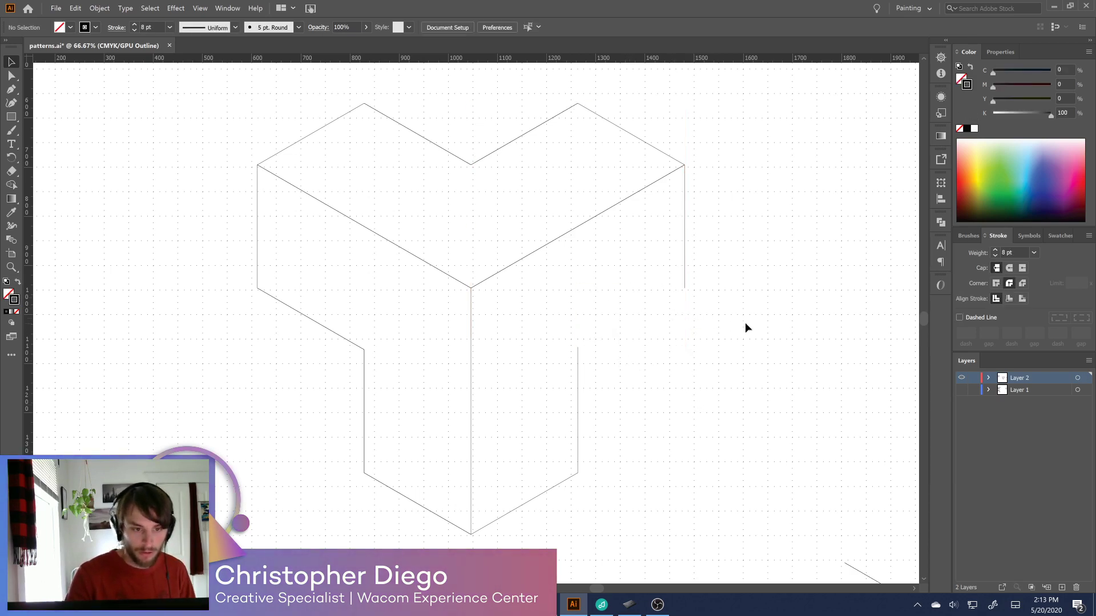
Copy the top notch's right diagonal to the right arm's lower edge and snap the leg's vertical edge to its end
drag(533, 133, 634, 314)
click(641, 338)
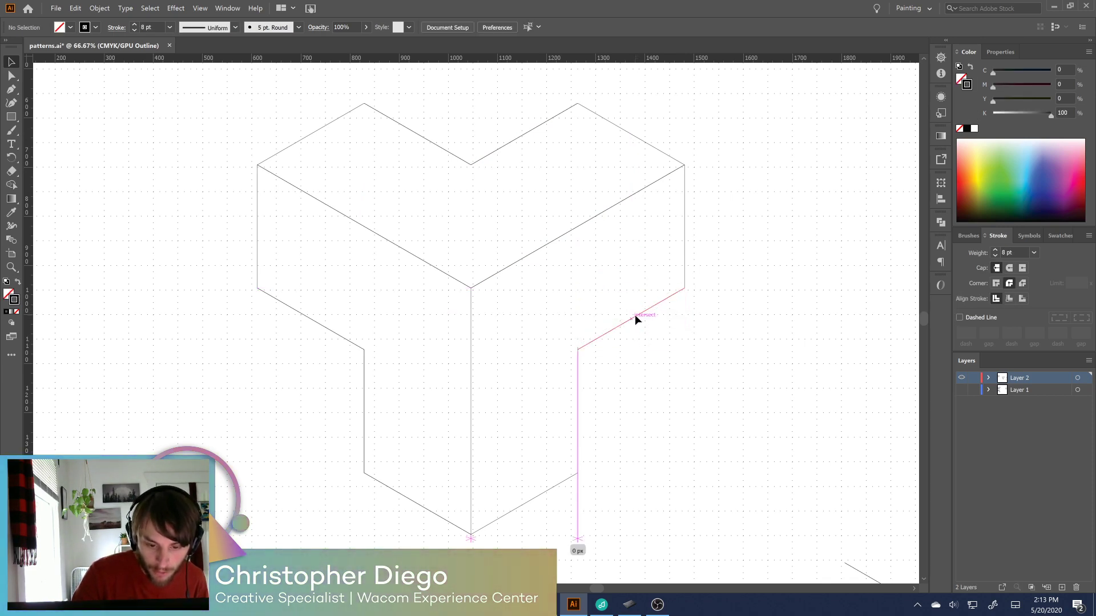
key(a)
mouse_move(578, 350)
mouse_down()
mouse_move(578, 368)
mouse_move(577, 350)
mouse_up()
click(648, 395)
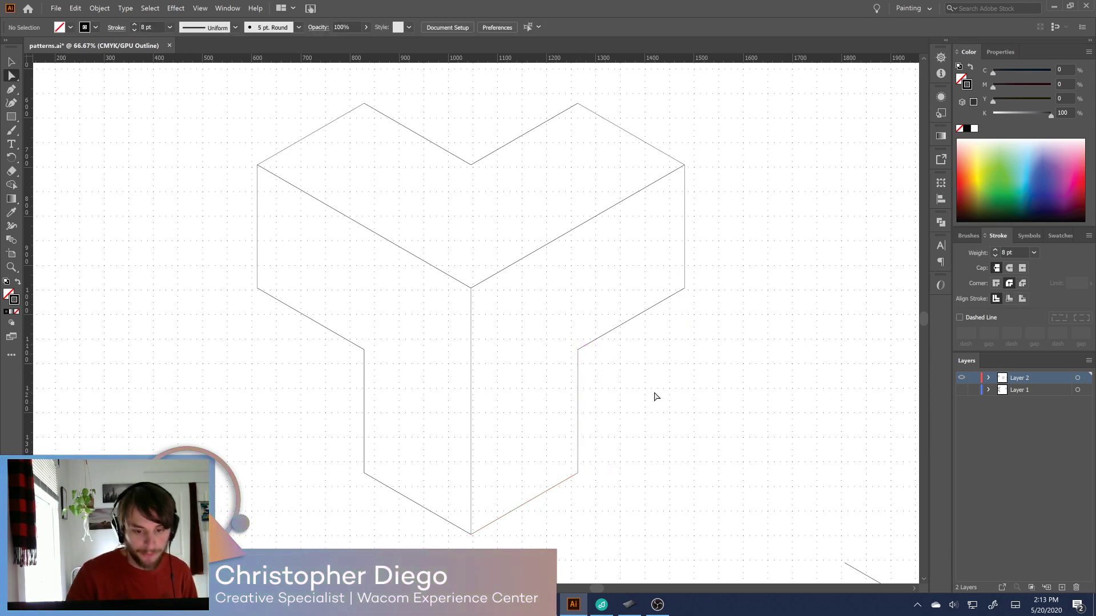
Return to the normal preview and give all lines of the shape round caps and round joins
key(ctrl+minus)
key(ctrl+minus)
key(ctrl+y)
drag(583, 169, 323, 453)
click(1009, 269)
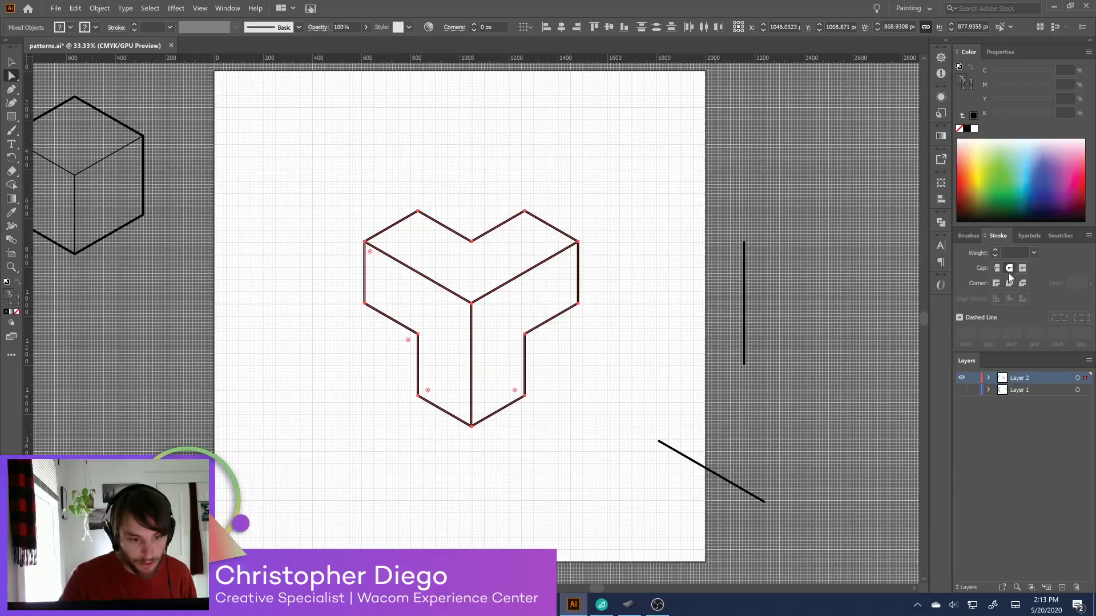
click(1010, 283)
click(621, 390)
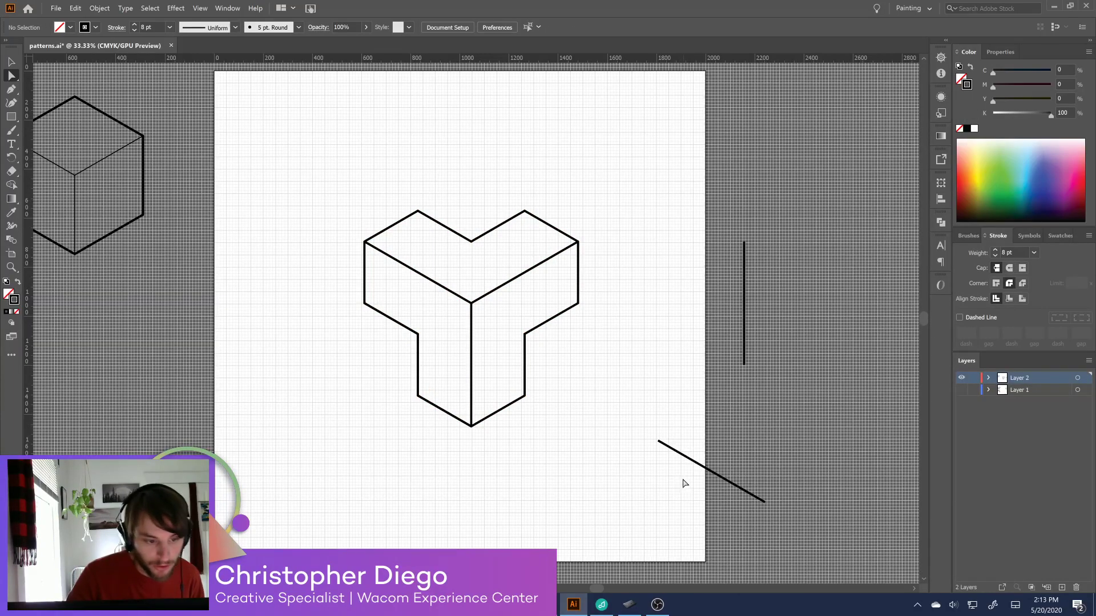
Remove the left arm's outer vertical edge from the path it shares with the inner left diagonal
click(455, 324)
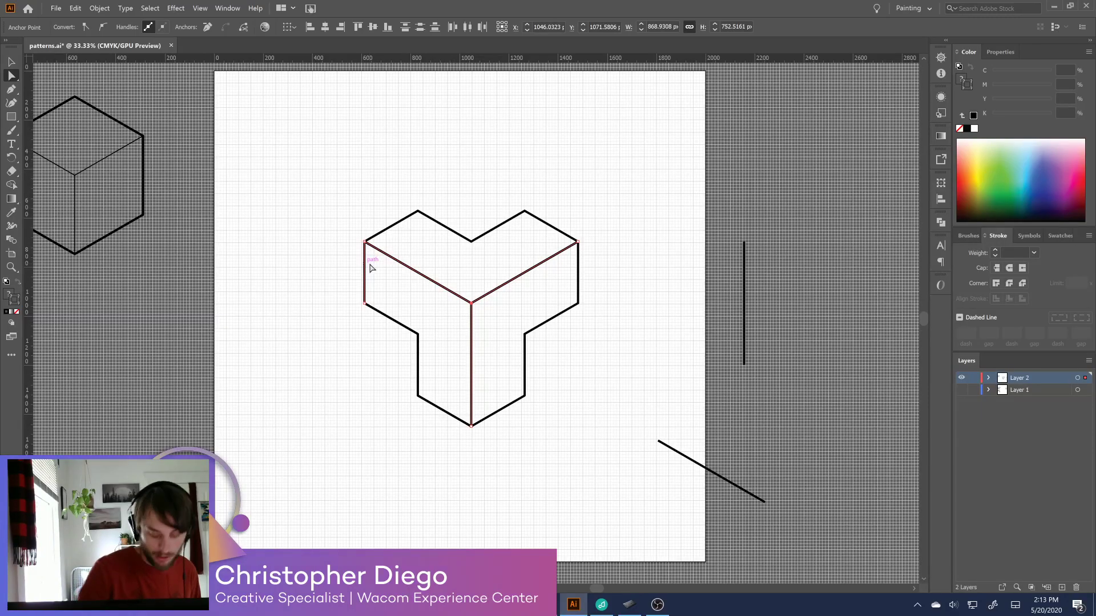
key(ctrl+=)
drag(601, 420, 698, 414)
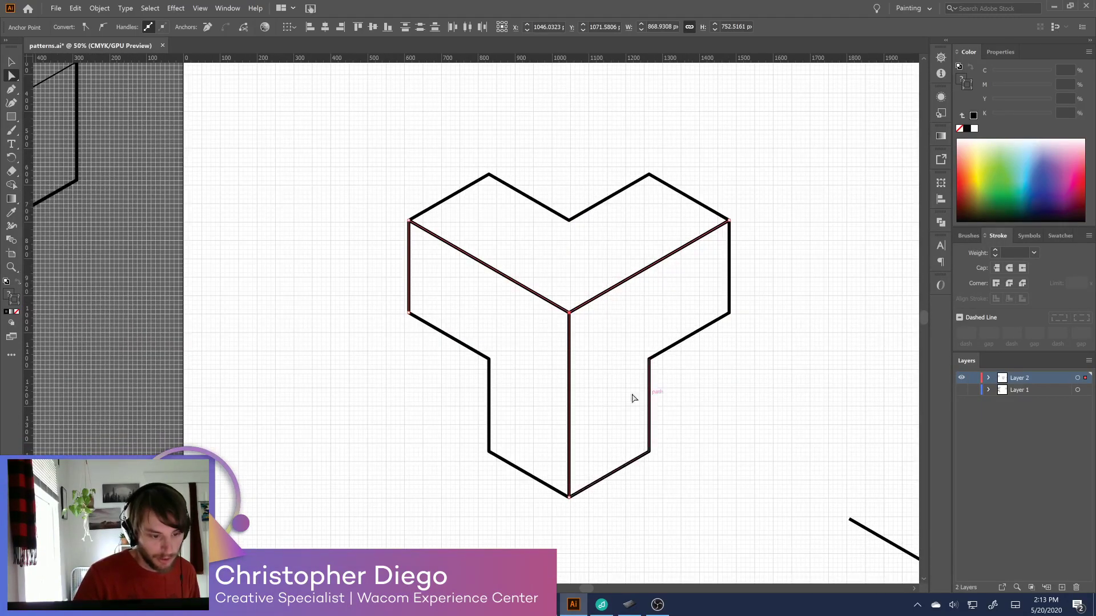
drag(584, 285, 535, 342)
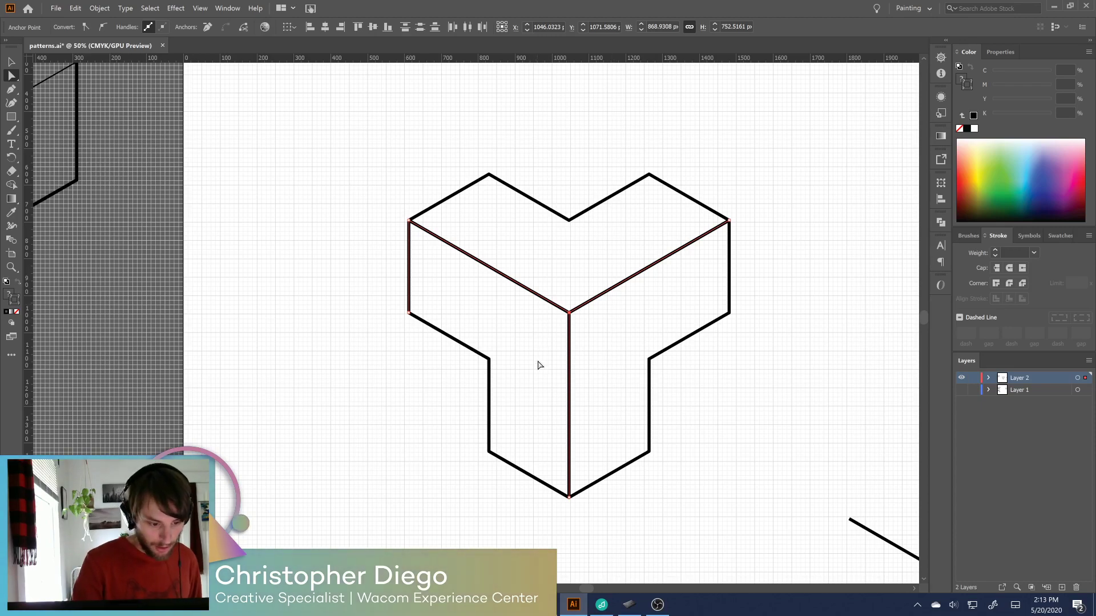
click(728, 285)
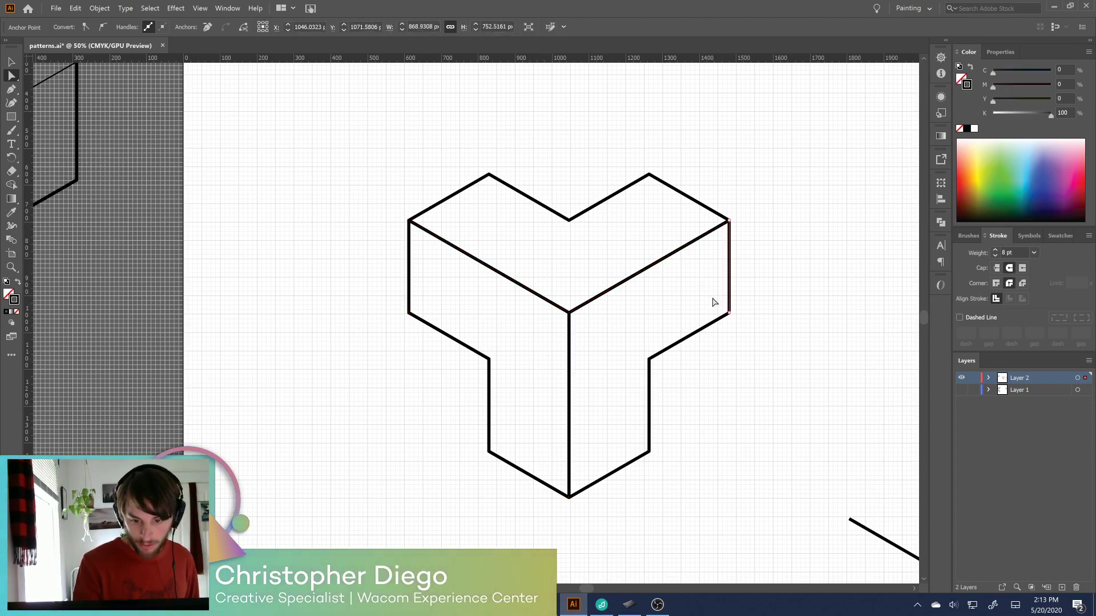
click(409, 268)
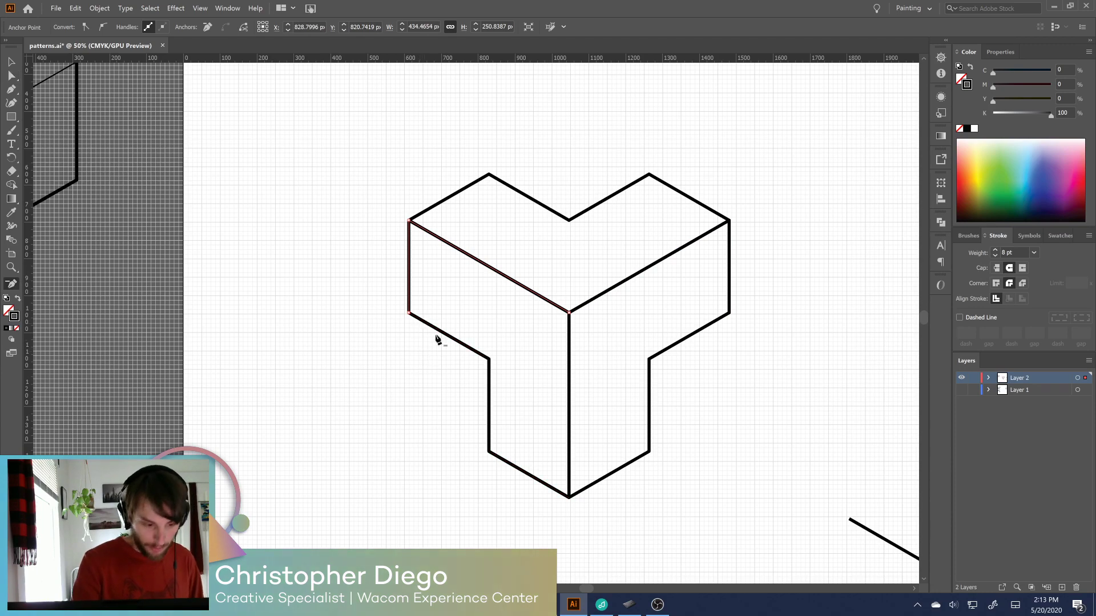
click(410, 314)
key(Delete)
Copy the right arm's outer vertical edge to close the end of the left arm
key(v)
click(730, 291)
drag(730, 291, 409, 294)
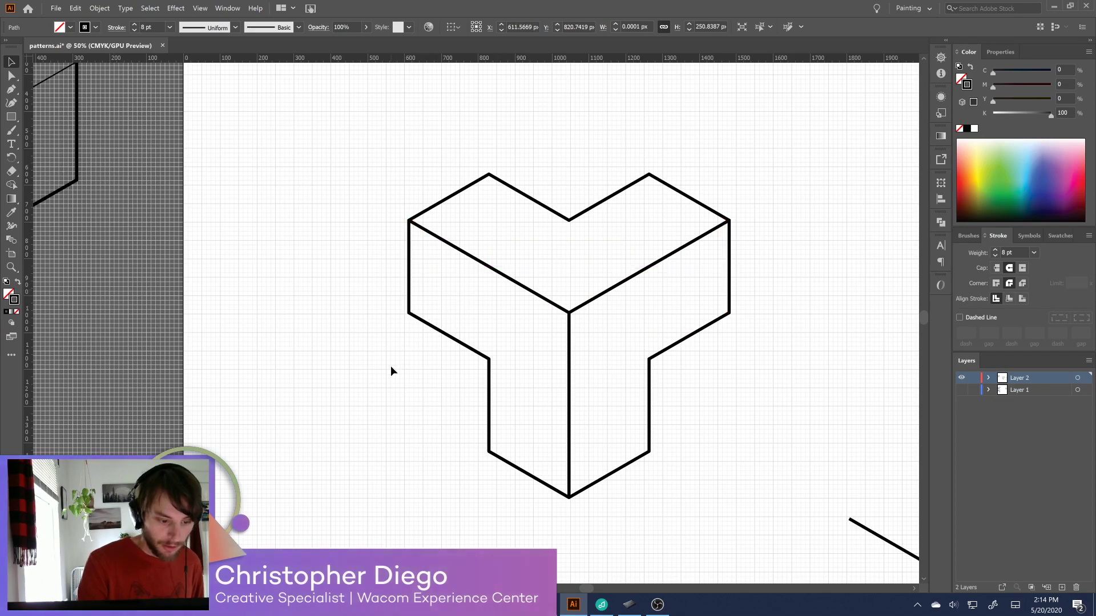
Set the stroke weight of the shape's three inner lines to 4 pt
key(ctrl+a)
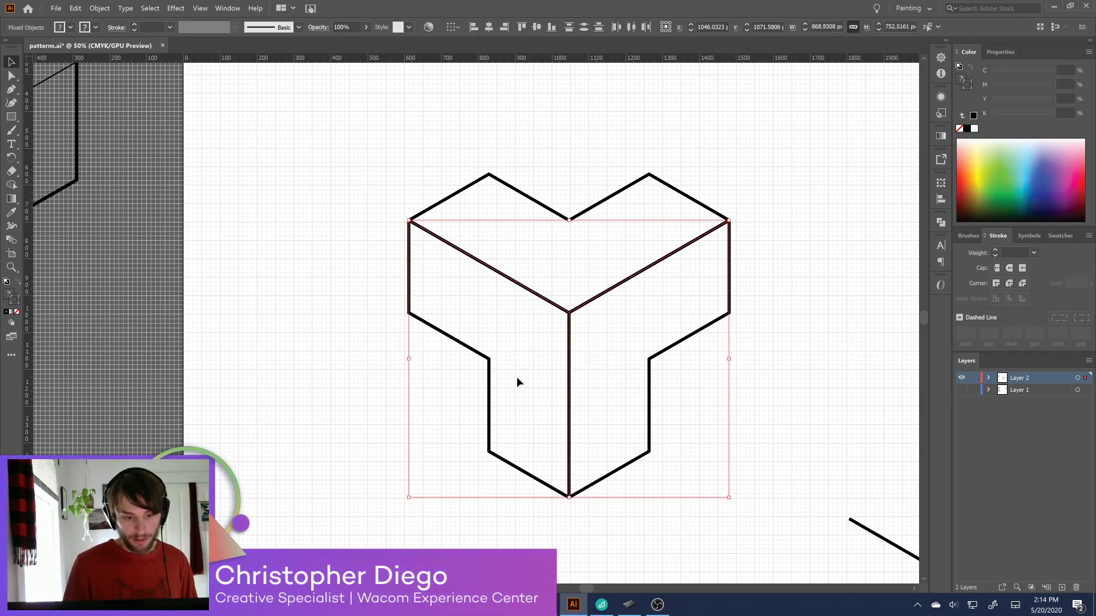
click(1034, 253)
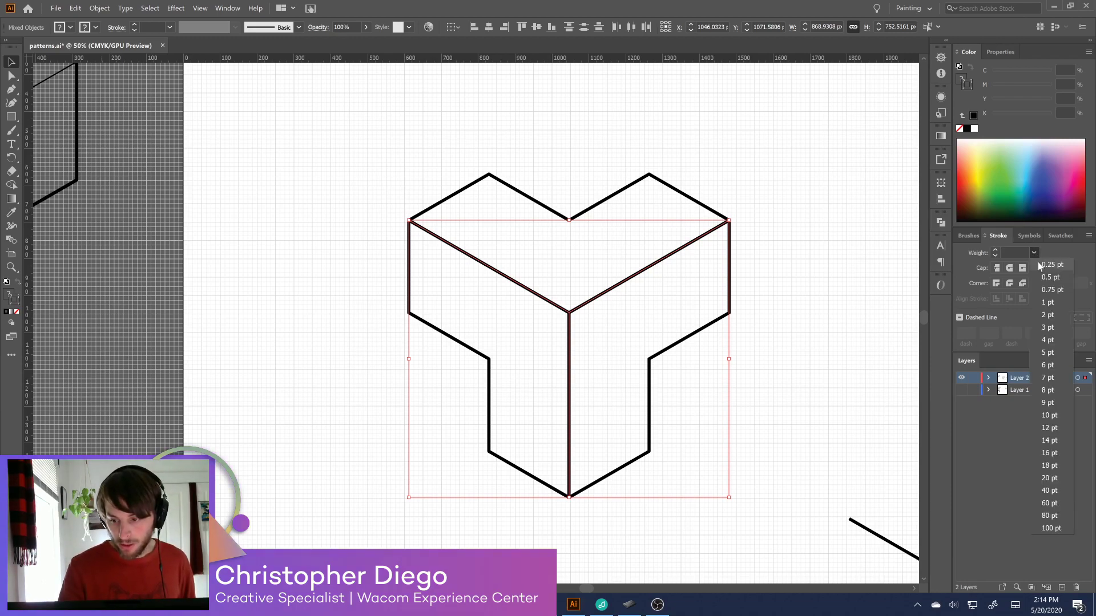
click(1053, 340)
Select all the outer contour lines of the shape and set their stroke weight to 12 pt
drag(762, 303, 686, 405)
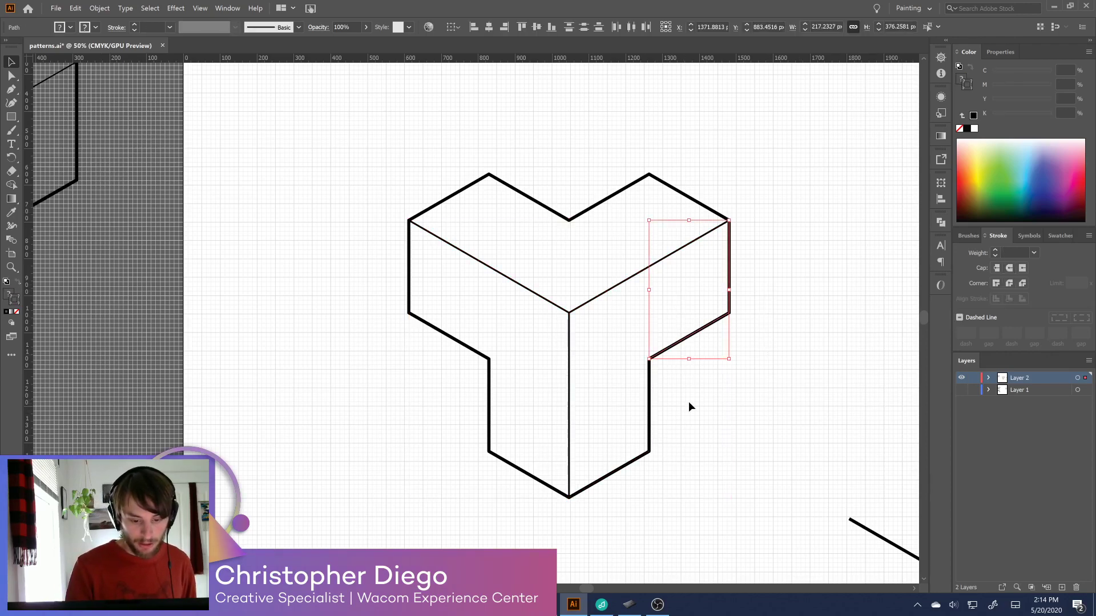
shift+click(649, 433)
shift+click(489, 412)
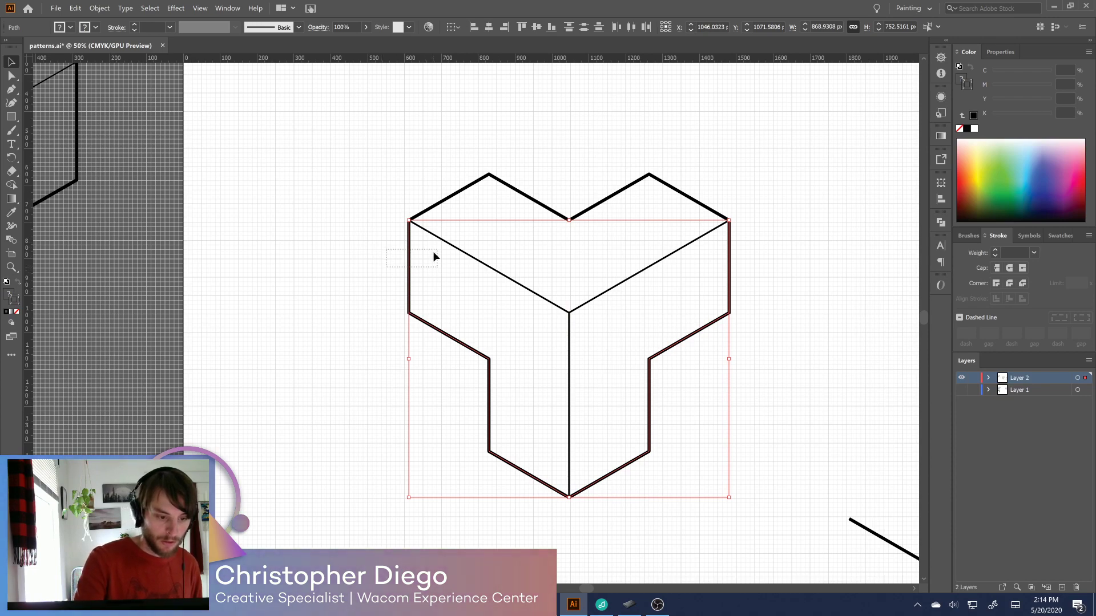
shift+click(490, 176)
drag(612, 209, 632, 202)
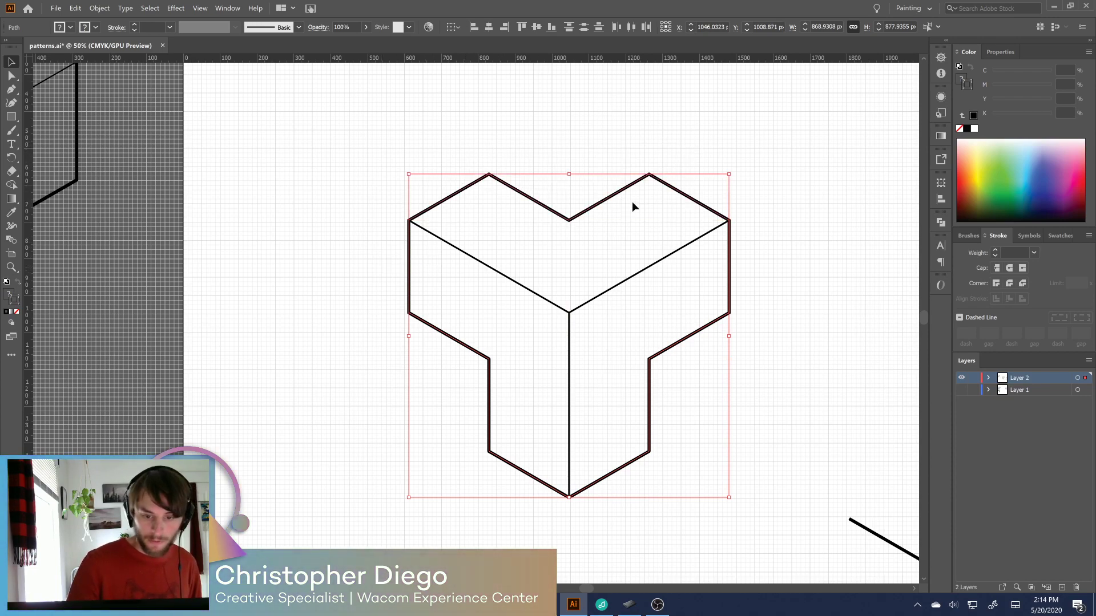
click(1033, 253)
click(1050, 428)
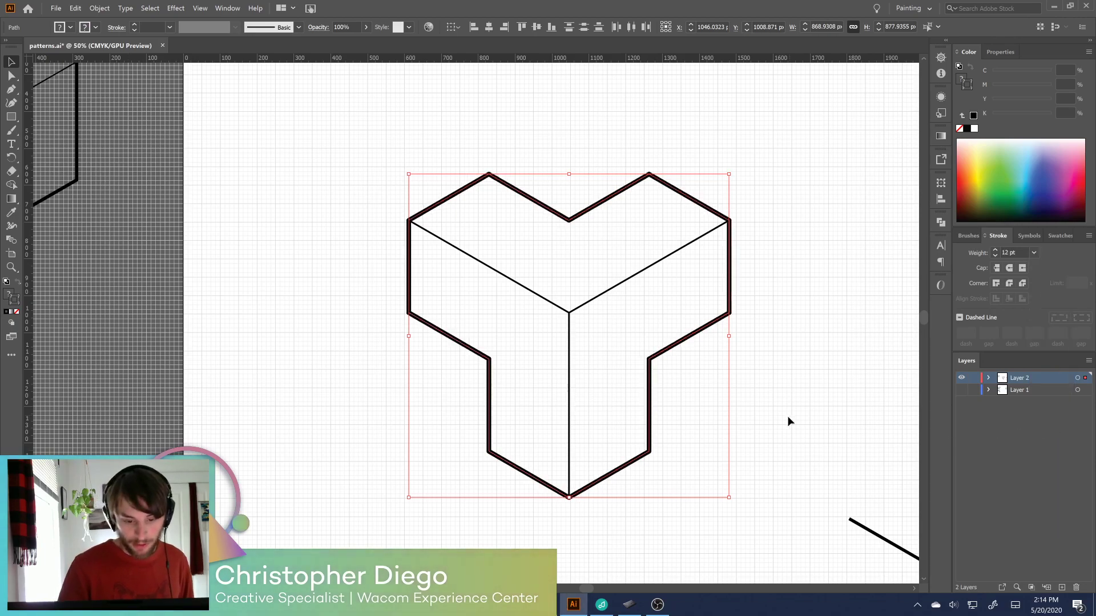
click(780, 430)
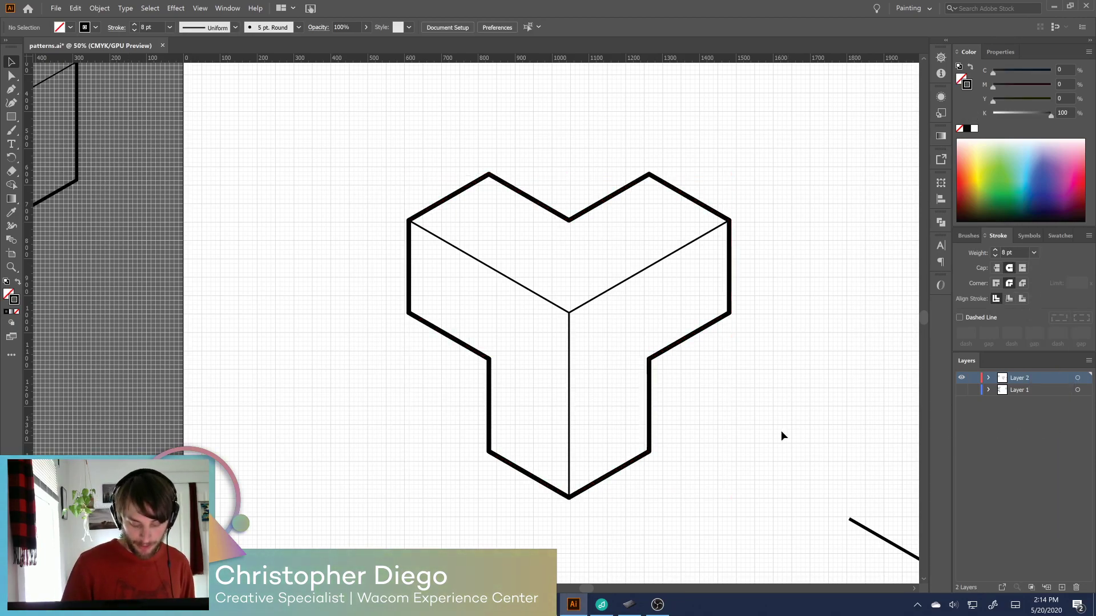
Delete the spare diagonal and vertical lines lying beside the finished shape
key(ctrl+minus)
key(ctrl+minus)
click(717, 452)
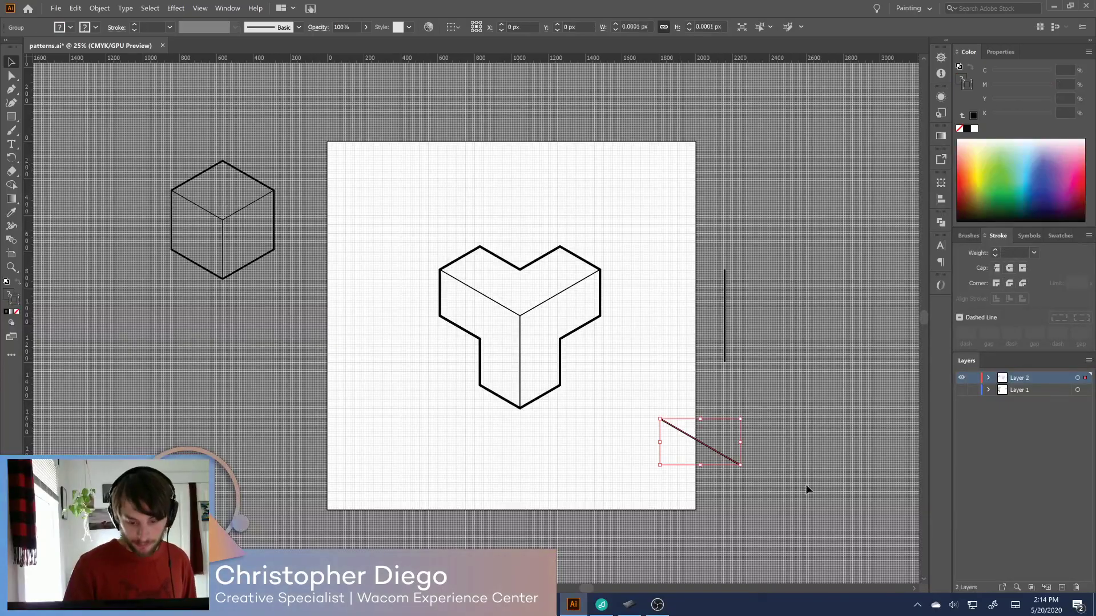
key(Delete)
click(725, 357)
key(Delete)
key(Delete)
Group the three-armed shape, scale it down to a little over half size, and park it off the artboard's right side
drag(628, 204, 395, 444)
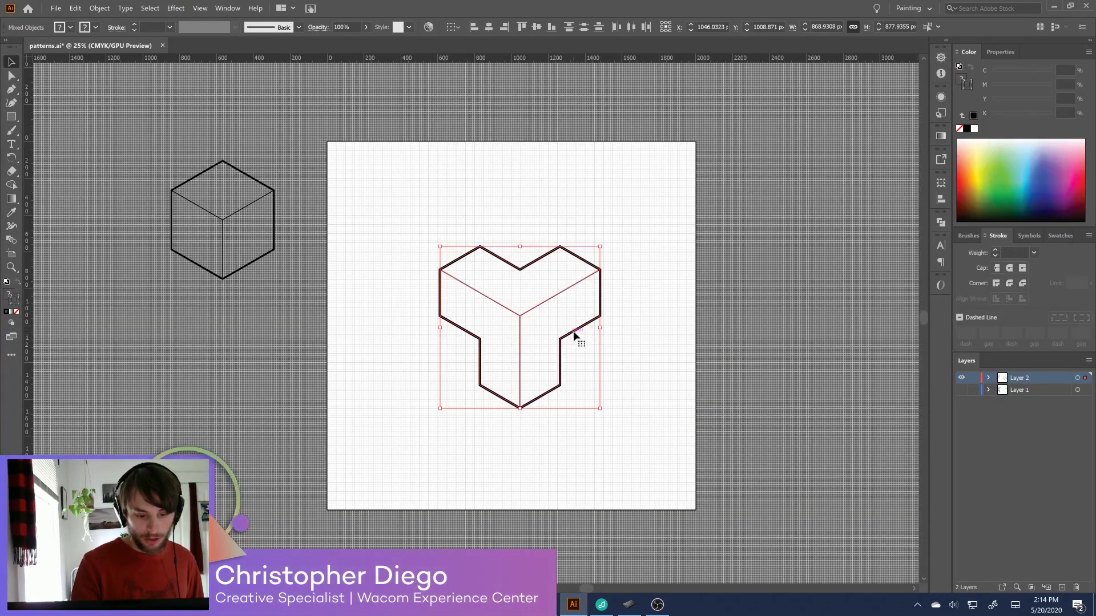
drag(579, 331, 850, 231)
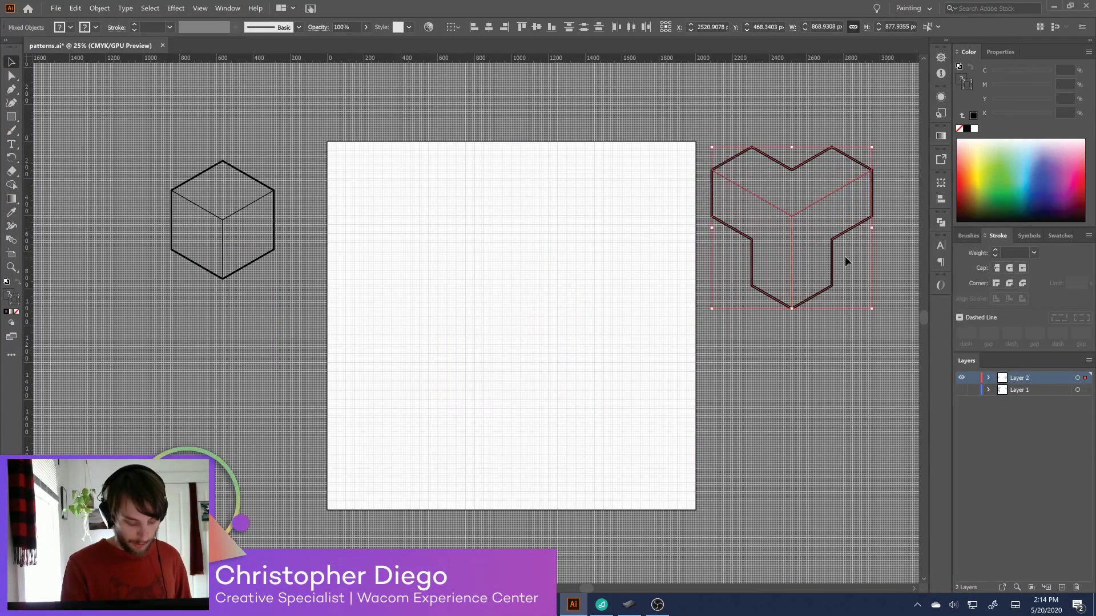
key(ctrl+g)
drag(873, 309, 805, 240)
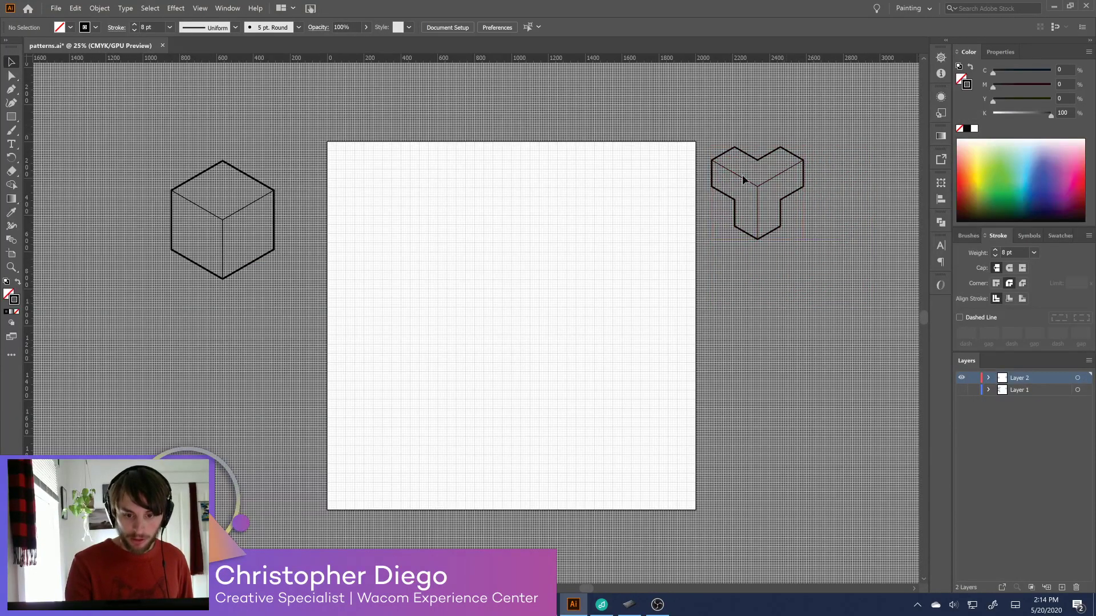
drag(787, 200, 798, 335)
click(781, 356)
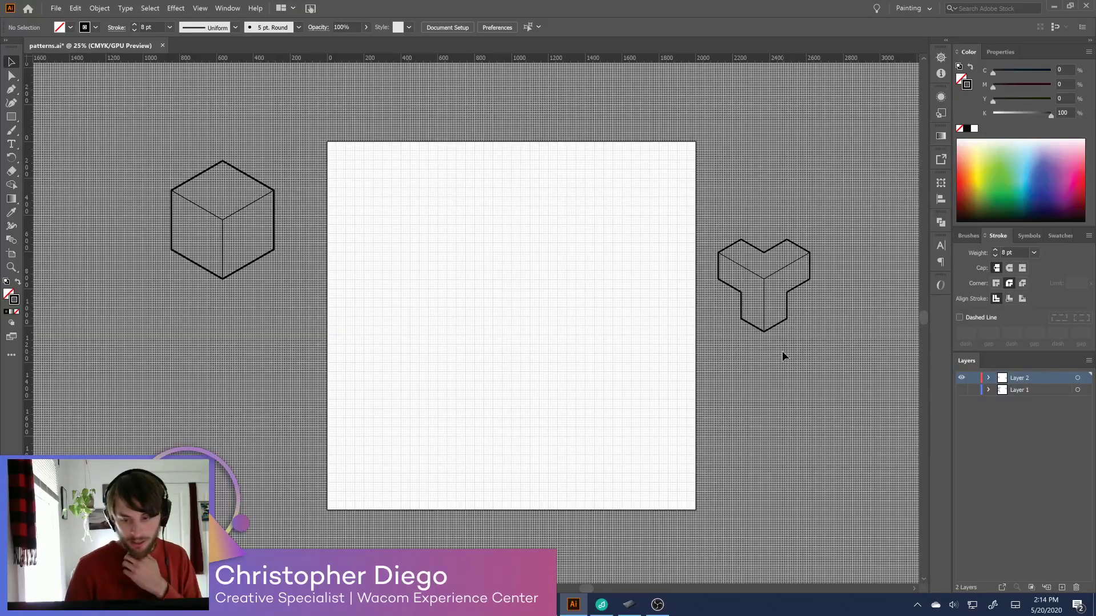
click(274, 197)
click(186, 288)
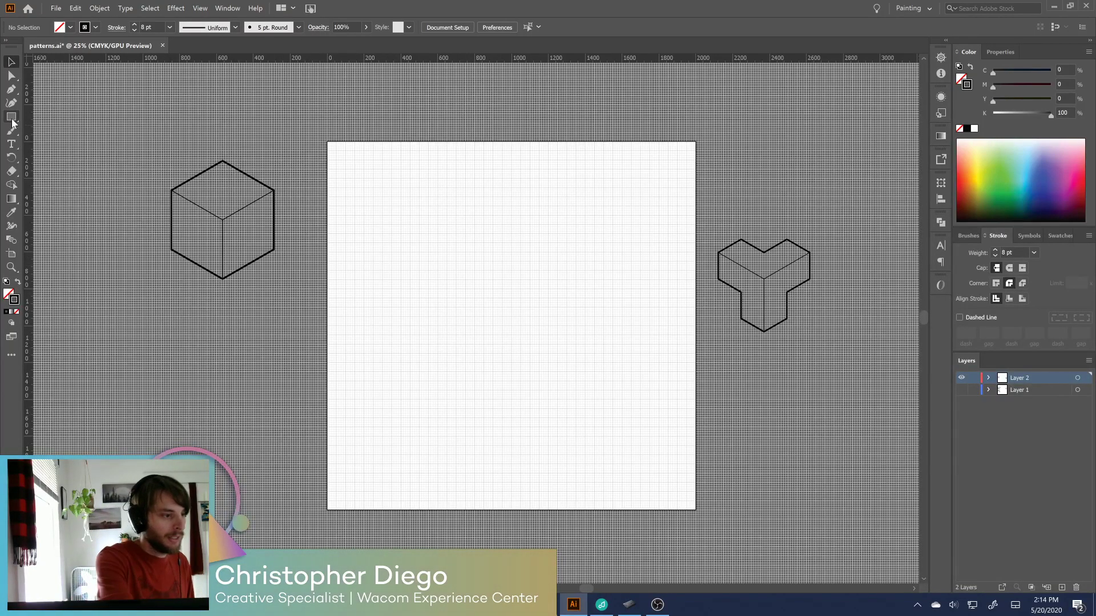
drag(12, 119, 73, 127)
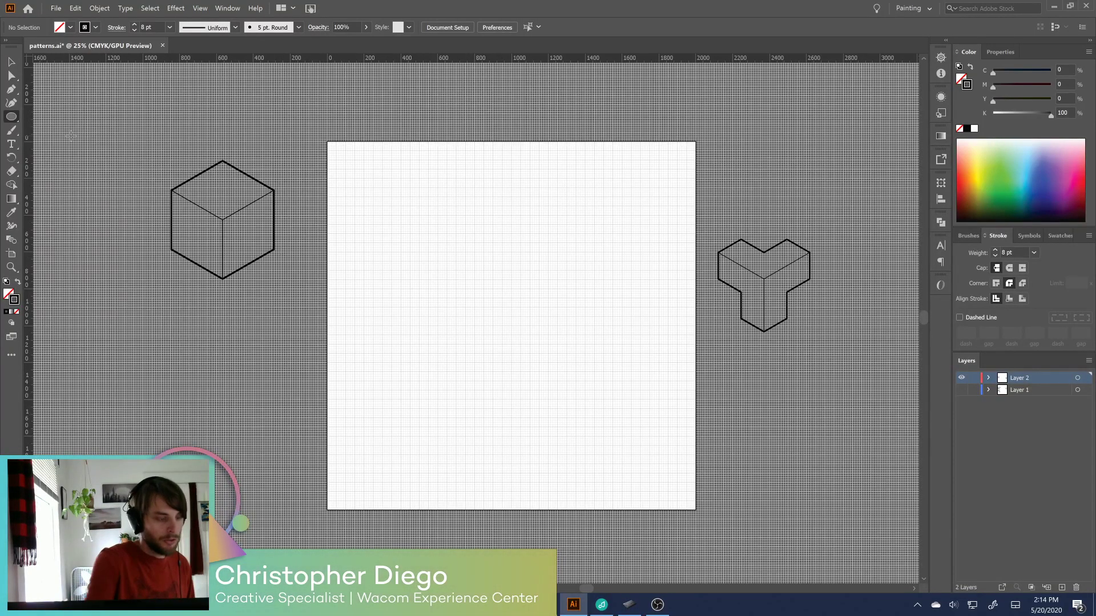
mouse_move(496, 311)
mouse_down()
mouse_move(567, 375)
mouse_move(377, 448)
mouse_up()
key(ctrl+z)
key(ctrl+z)
mouse_move(622, 337)
mouse_down()
mouse_move(539, 329)
mouse_move(431, 370)
mouse_up()
key(ctrl+z)
mouse_move(554, 305)
mouse_down()
mouse_move(492, 406)
mouse_move(543, 399)
mouse_up()
key(ctrl+z)
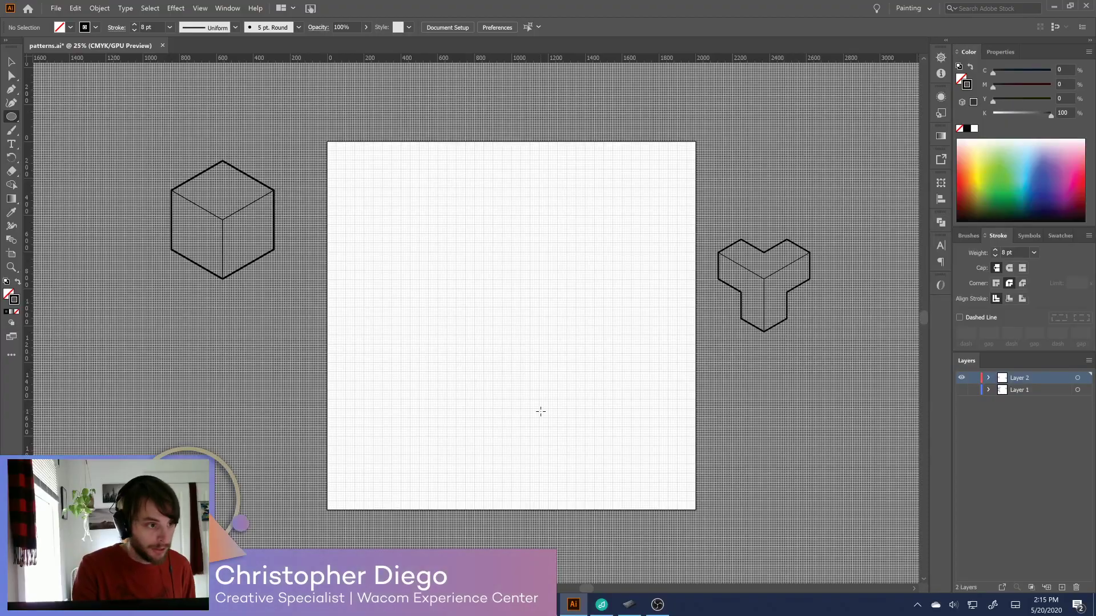
Draw a small circle about 74 px in diameter from the artboard's center with a 7 pt stroke
click(996, 257)
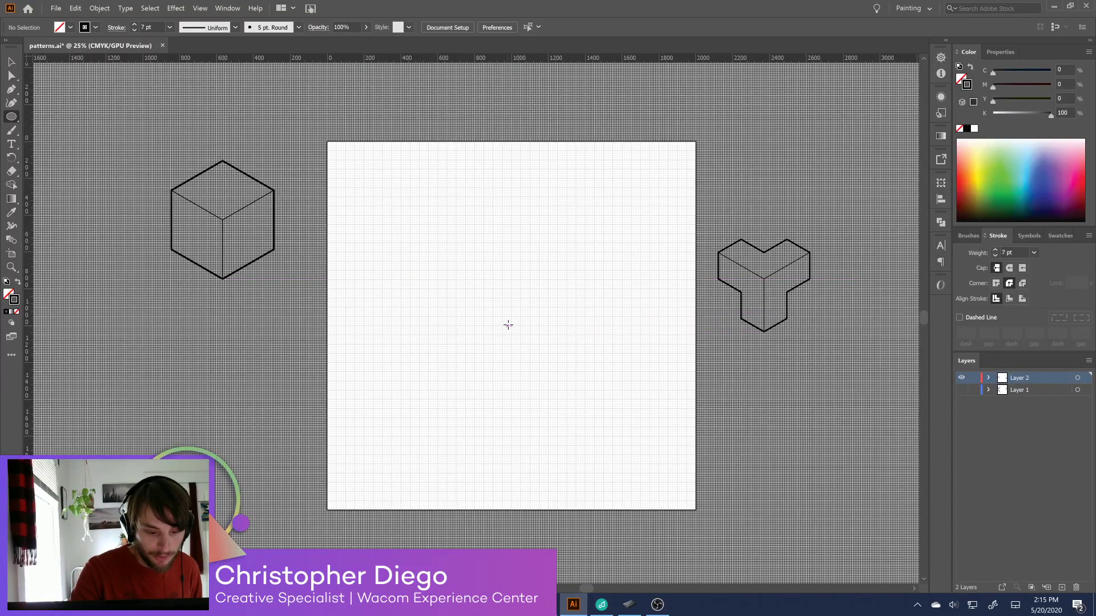
drag(511, 326, 517, 351)
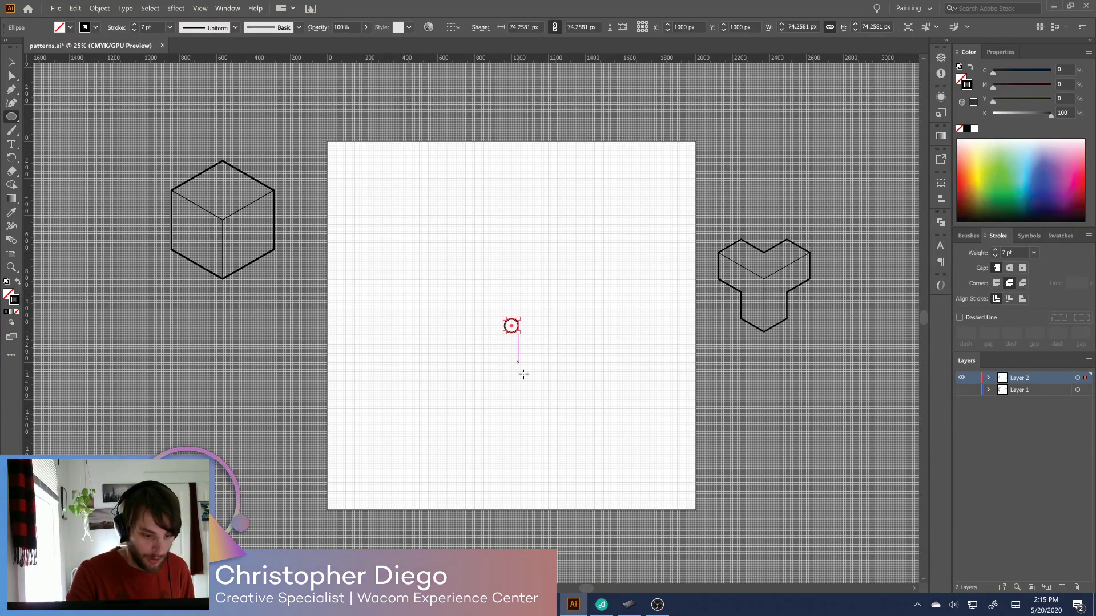
Set the small center circle's stroke weight to 28 pt
key(v)
click(526, 306)
click(512, 332)
click(996, 250)
click(995, 249)
click(996, 248)
click(996, 249)
click(996, 249)
click(997, 249)
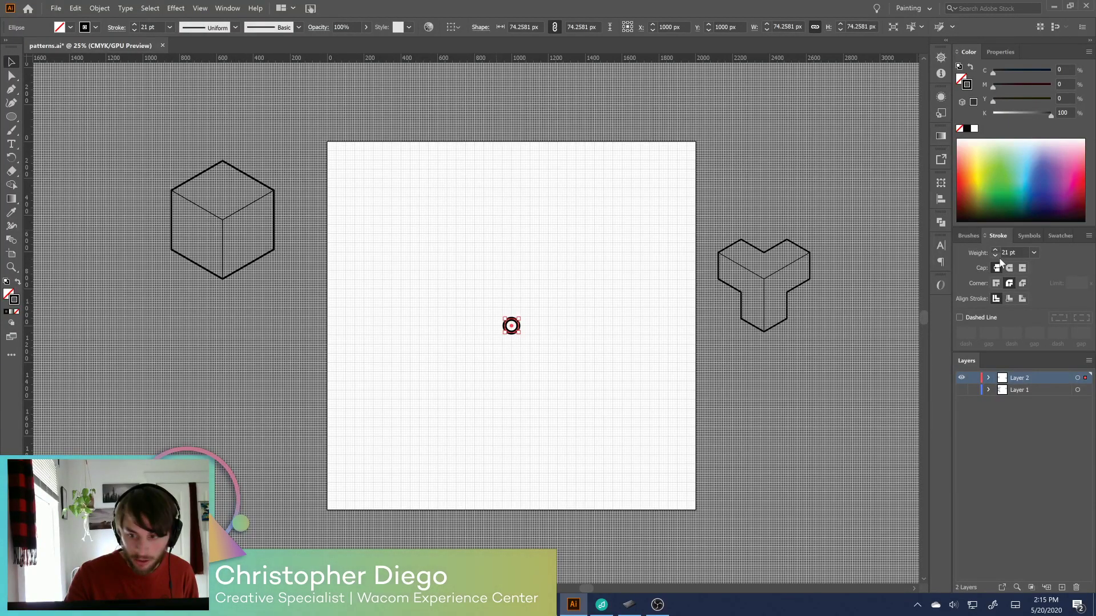
click(996, 249)
click(996, 249)
click(997, 249)
click(997, 248)
click(639, 466)
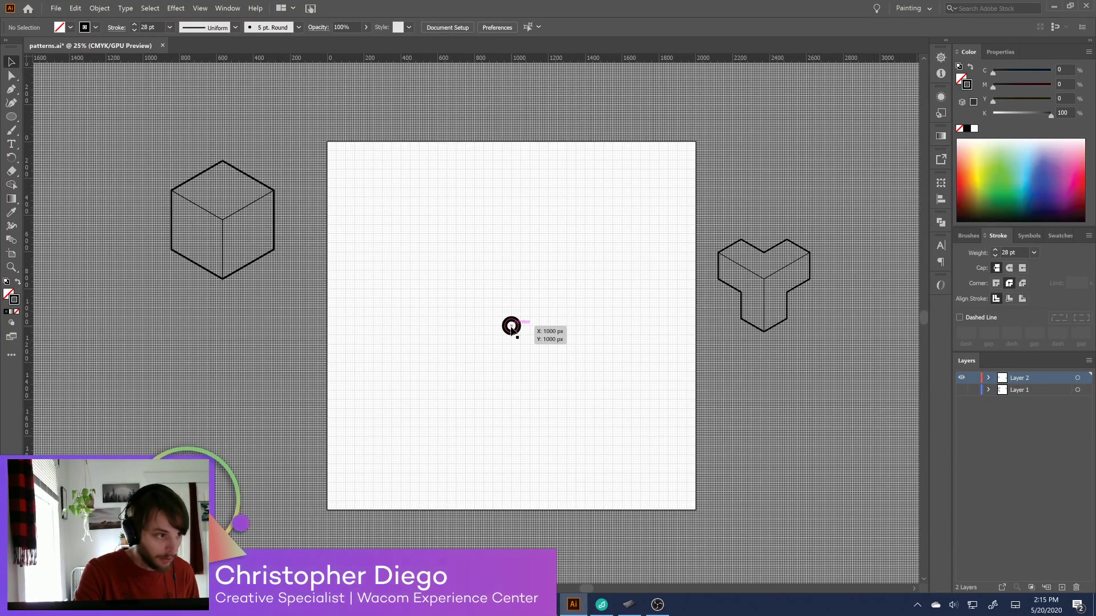
Draw a concentric circle about 595 px in diameter around the small one and set its stroke weight to 16 pt
key(l)
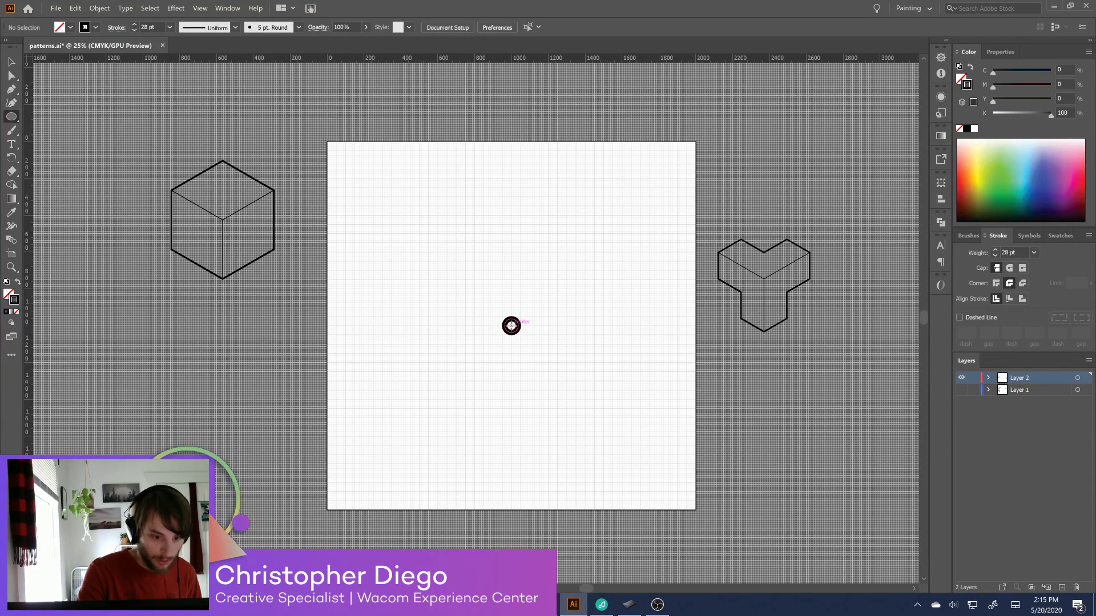
drag(511, 325, 549, 381)
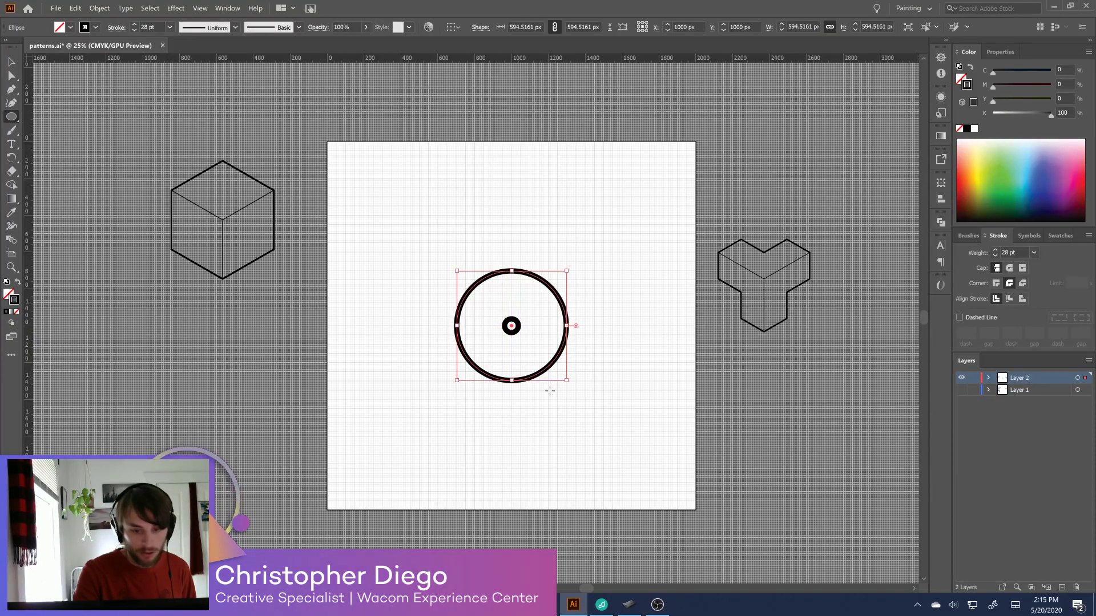
click(995, 257)
click(996, 256)
click(995, 256)
click(996, 256)
click(996, 256)
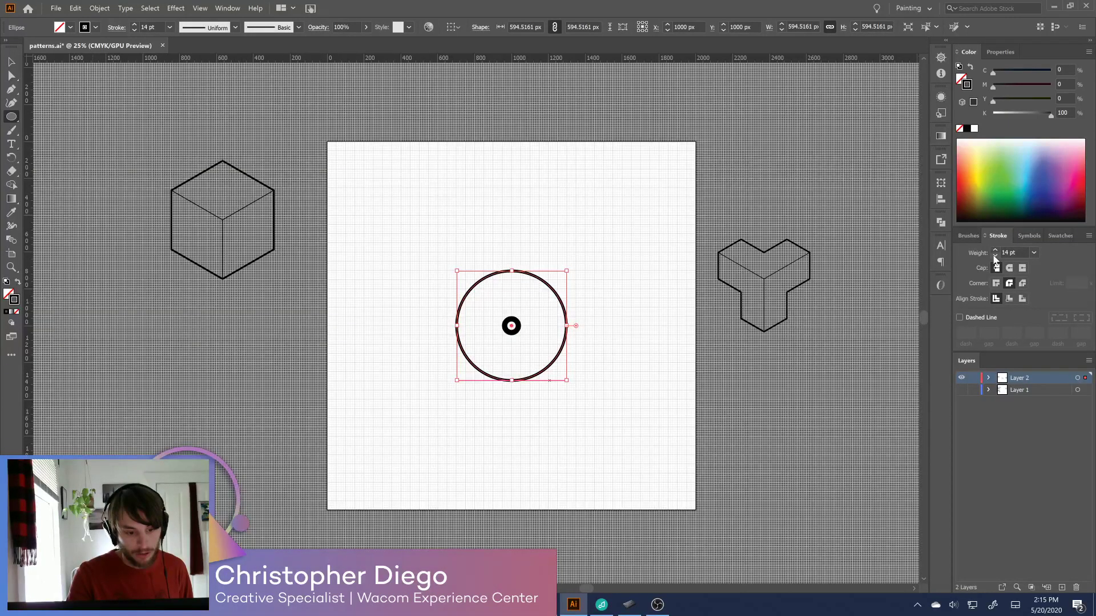
click(995, 250)
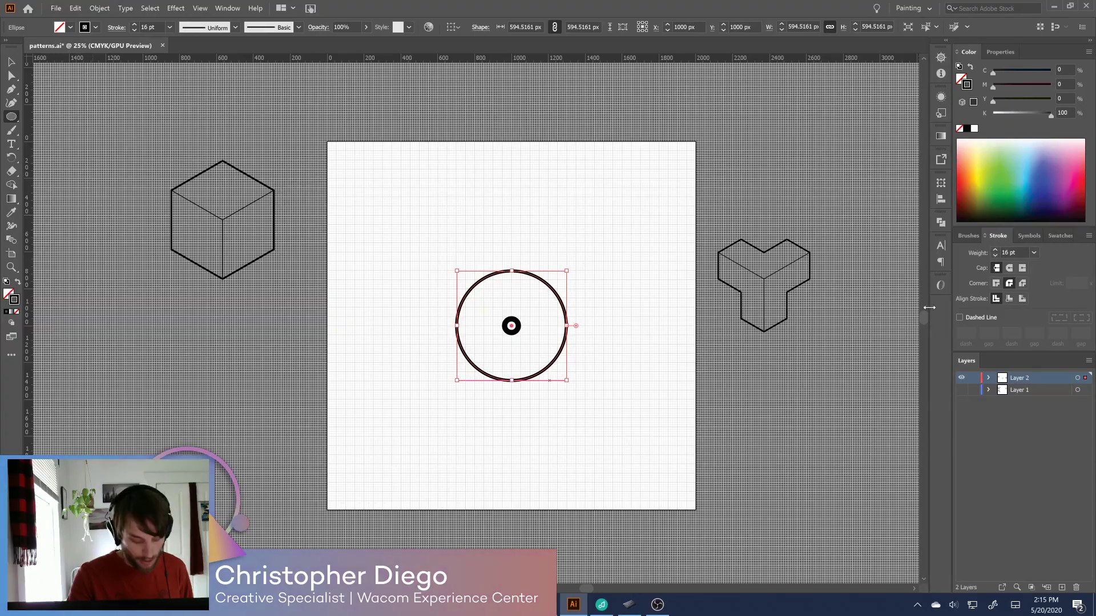
key(v)
click(594, 422)
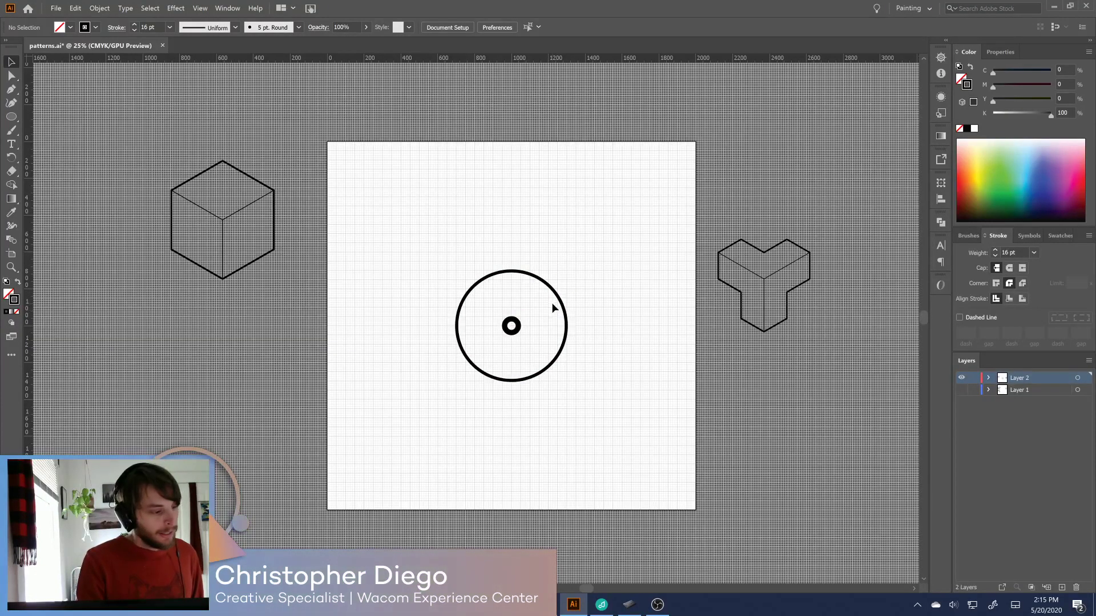
Select both concentric circles and make a blend between them
drag(552, 266, 481, 386)
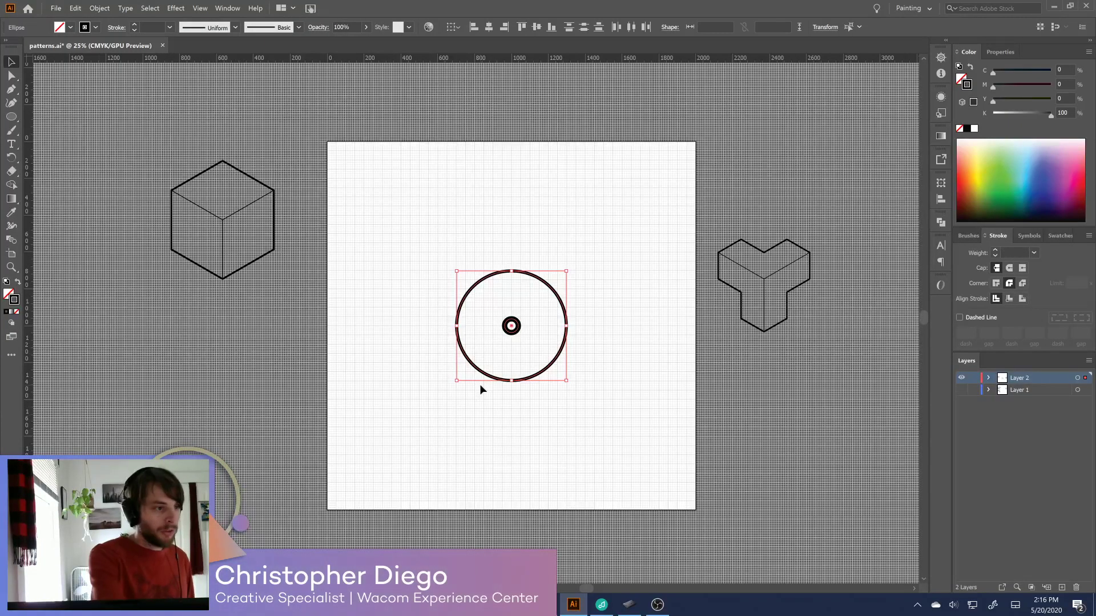
click(100, 8)
mouse_move(201, 267)
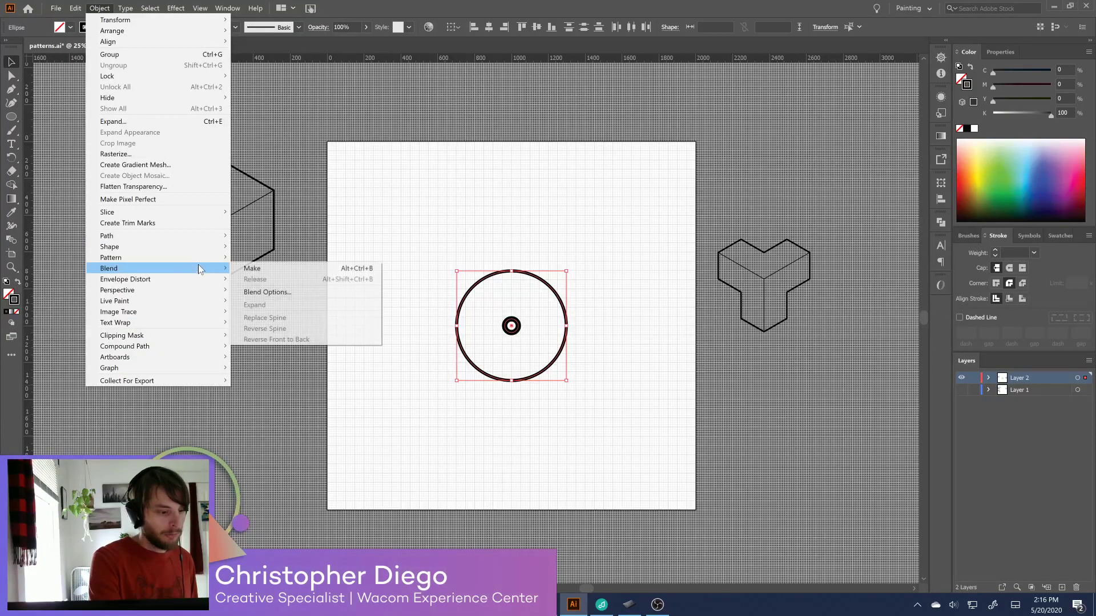
click(261, 267)
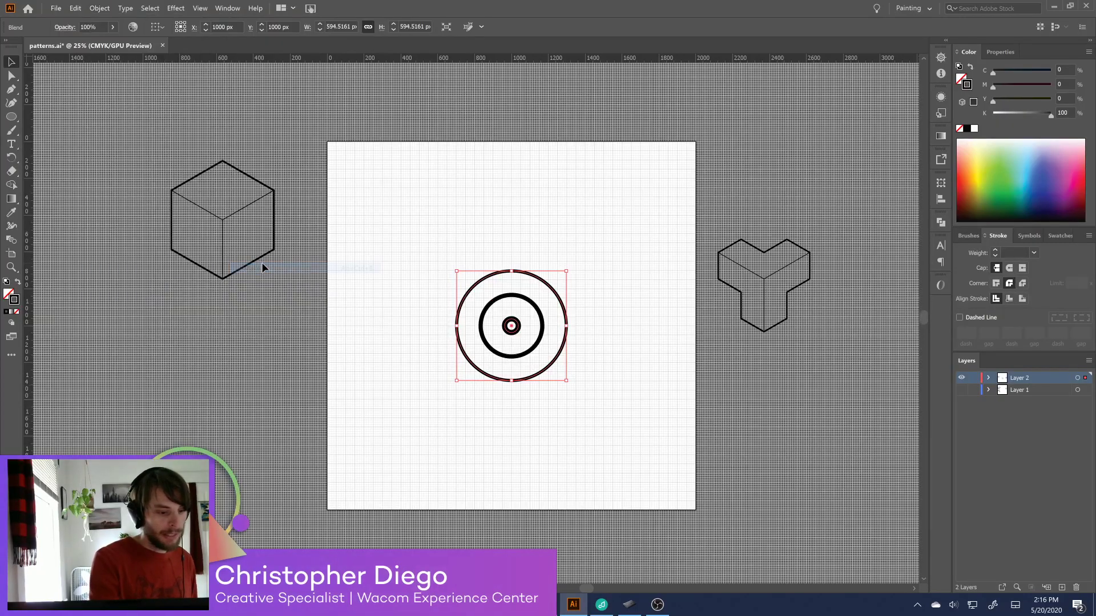
Set the blend's spacing to Specified Steps with a value of 4 and preview it
click(99, 8)
mouse_move(218, 269)
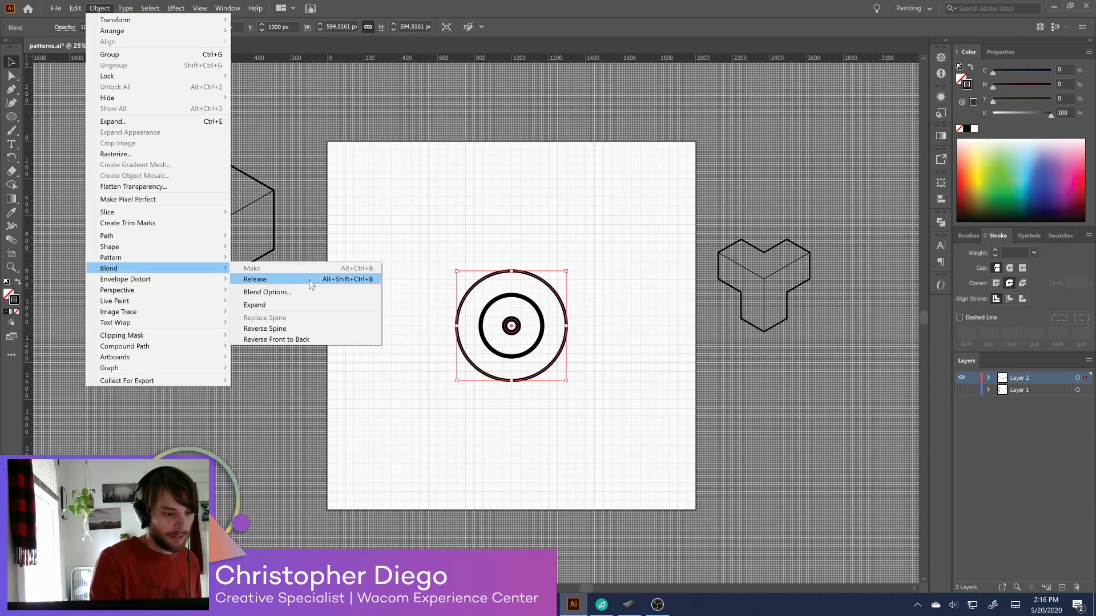
click(327, 293)
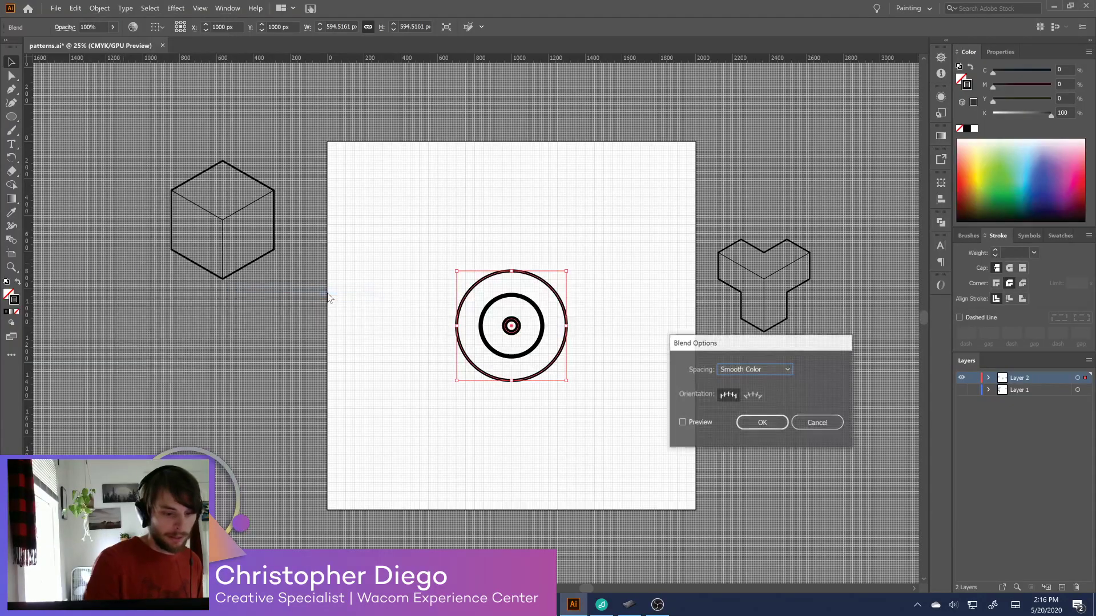
click(776, 371)
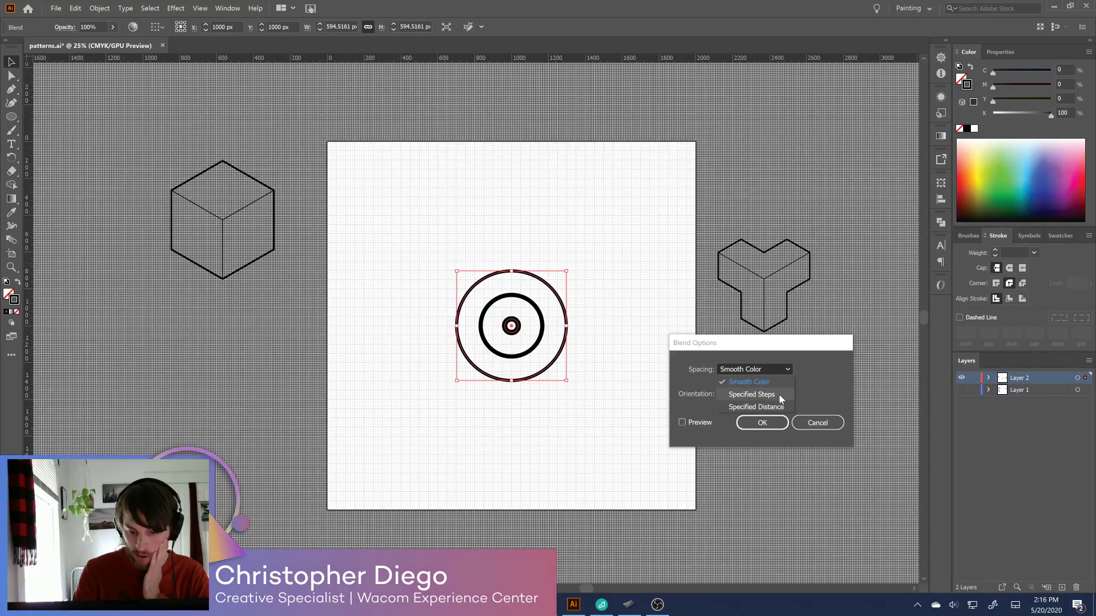
click(780, 394)
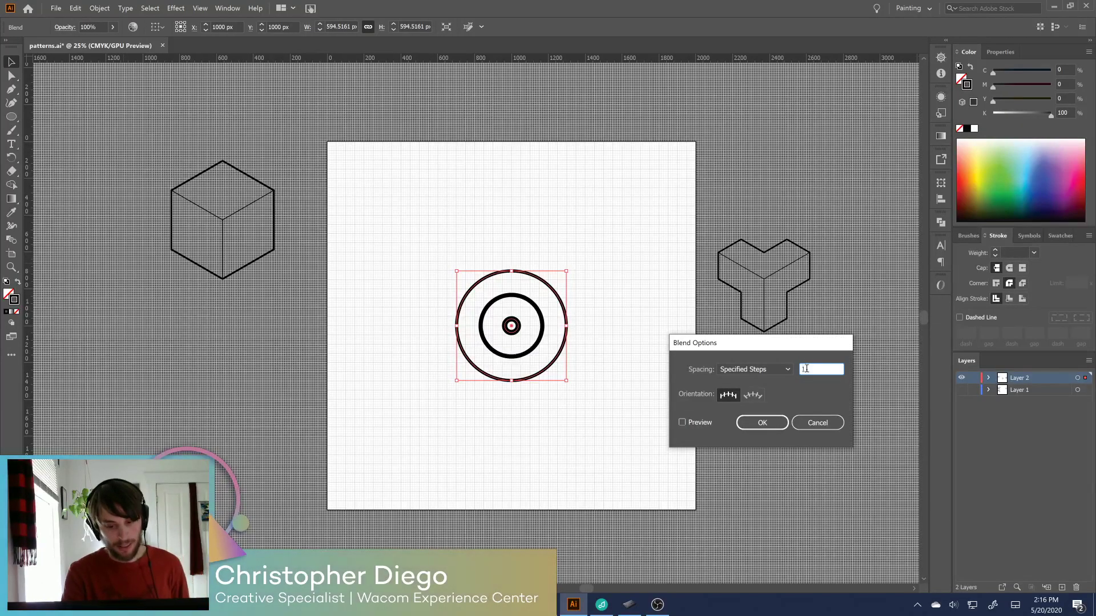
text(4)
click(690, 422)
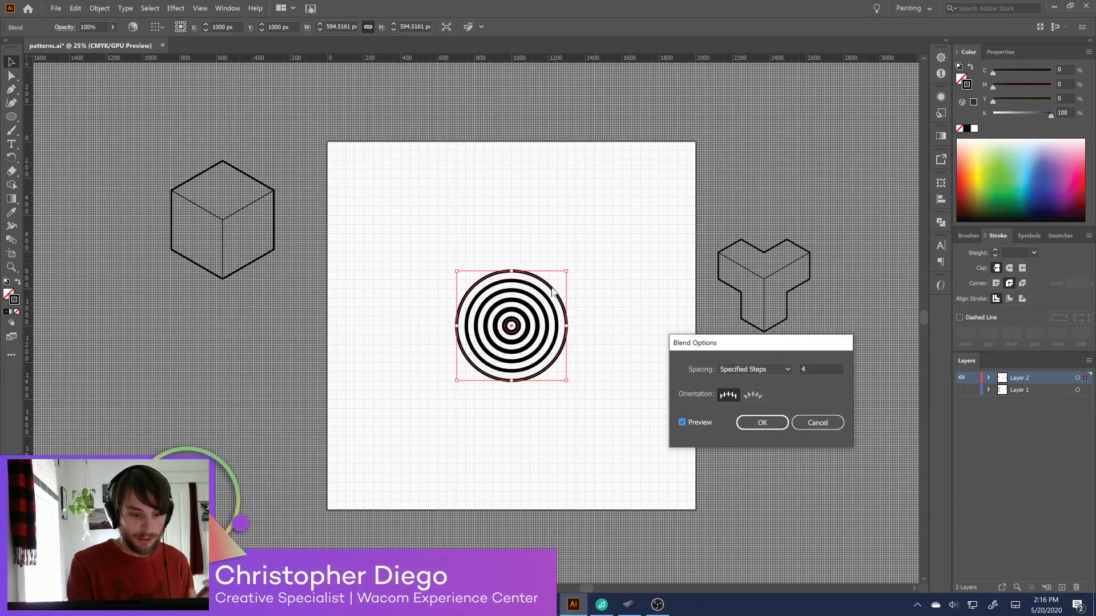
Compare the preview with Smooth Color spacing, switch back to Specified Steps and apply the blend options
drag(799, 346, 798, 312)
click(779, 337)
click(771, 346)
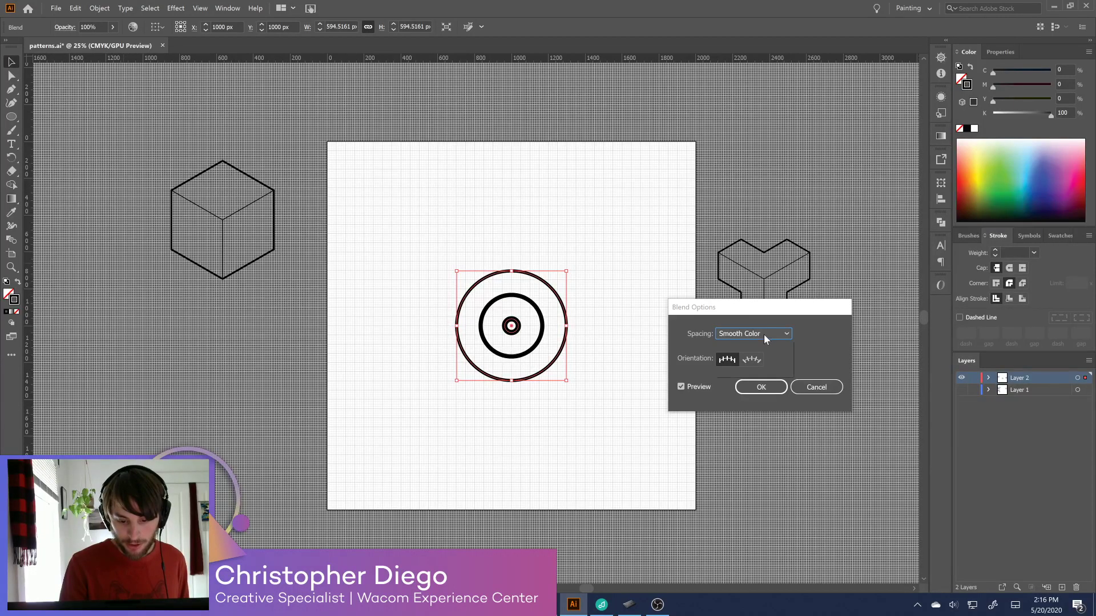
click(765, 335)
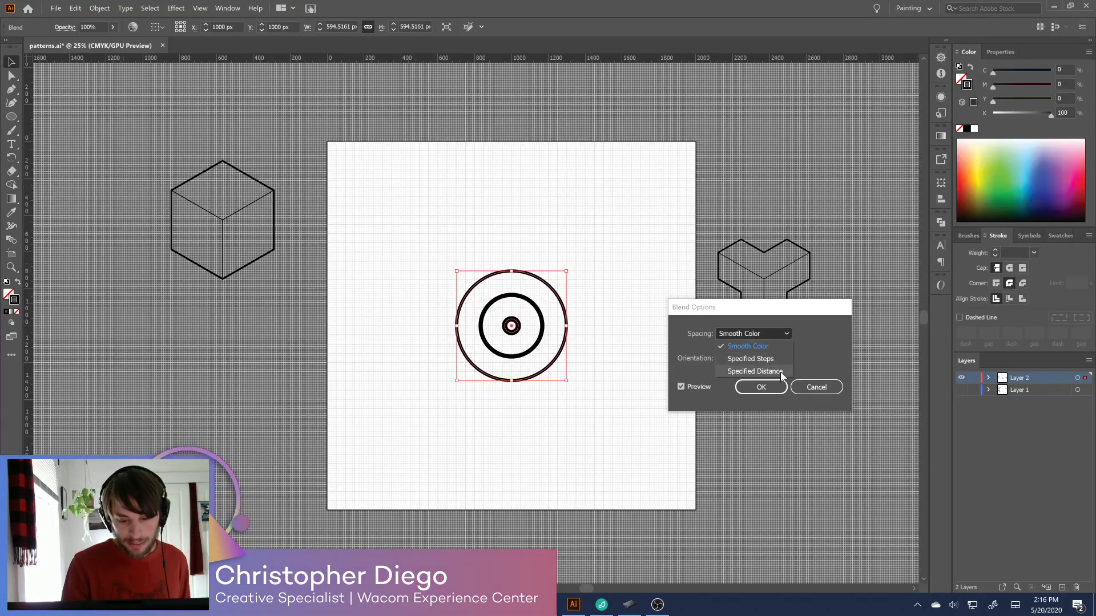
click(782, 359)
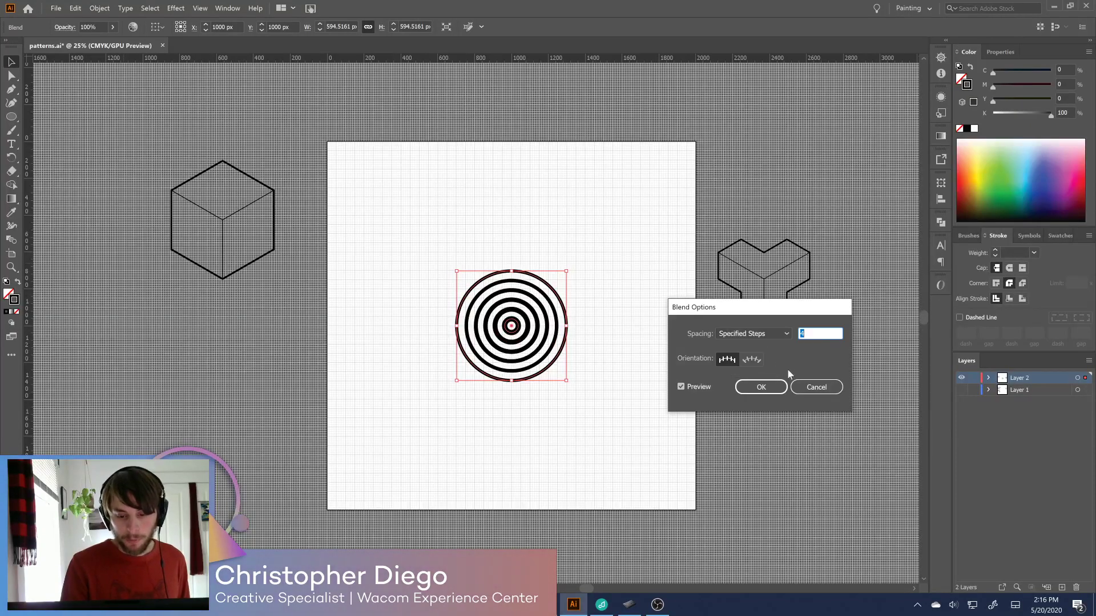
click(746, 388)
click(691, 423)
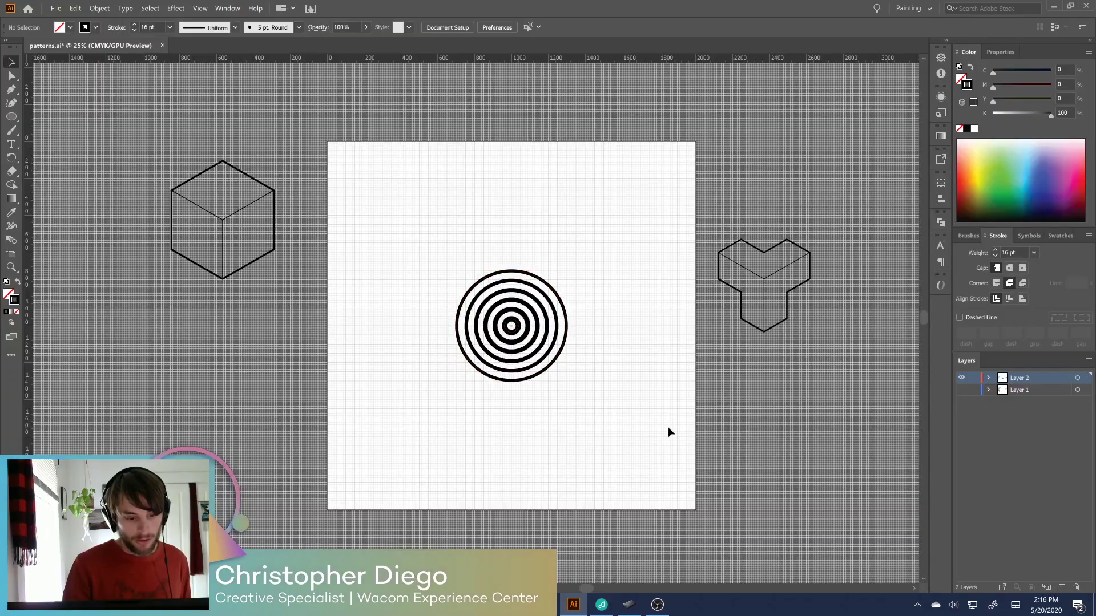
Move the blended rings off the artboard below the three-armed shape and scale them down to about two-thirds
click(567, 322)
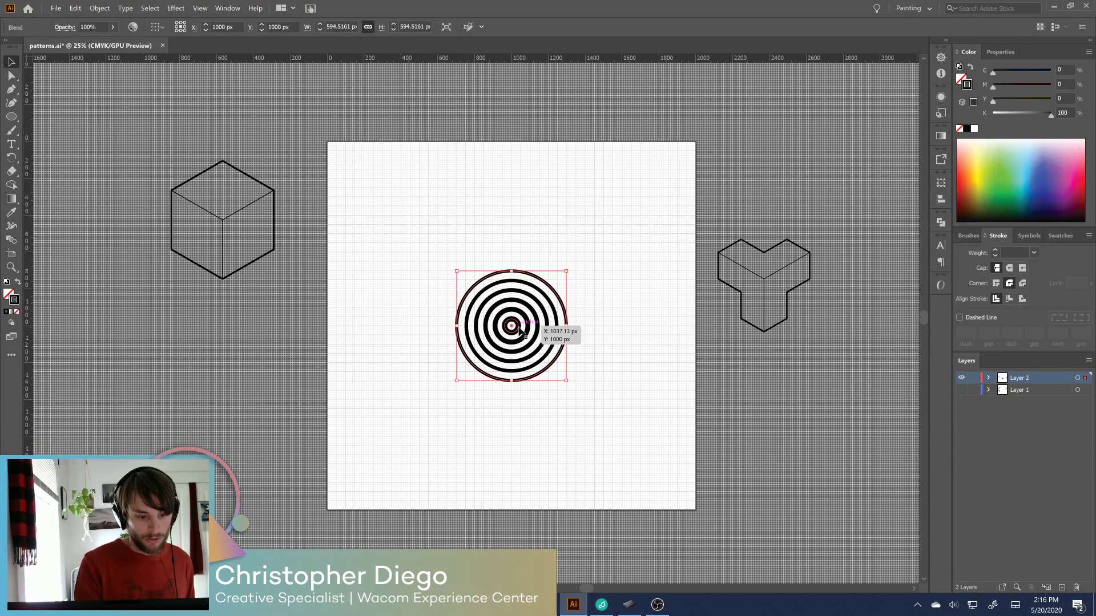
drag(519, 330, 781, 402)
drag(828, 456, 790, 417)
key(ctrl+z)
click(776, 407)
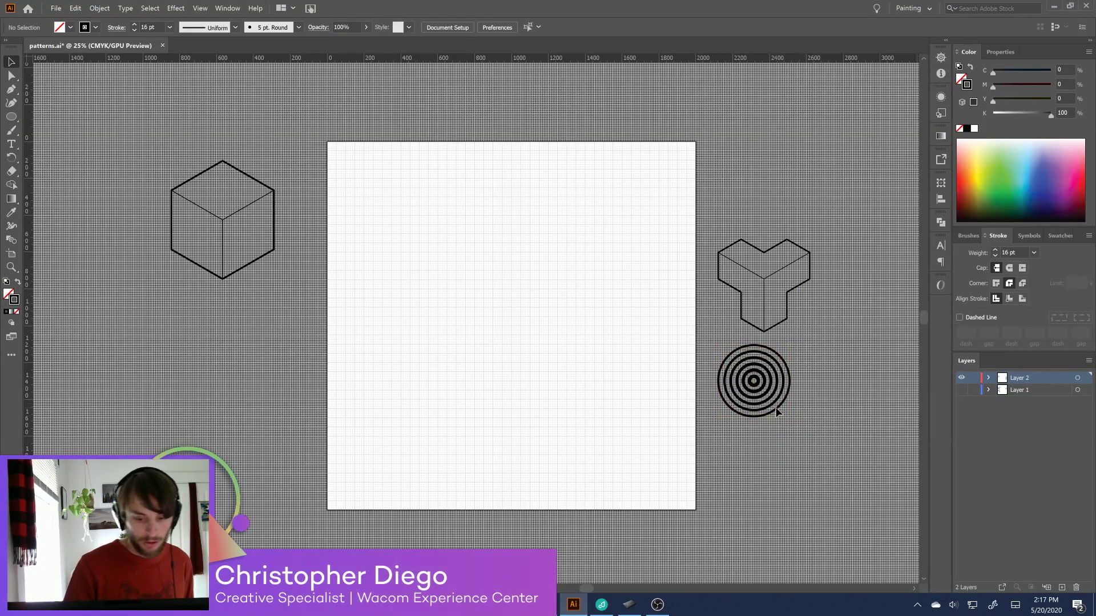
Move the whole cube onto the middle of the artboard at a reduced size of about 481 by 556 px
drag(274, 221, 548, 304)
key(ctrl+z)
drag(306, 192, 186, 233)
drag(273, 225, 570, 341)
click(600, 377)
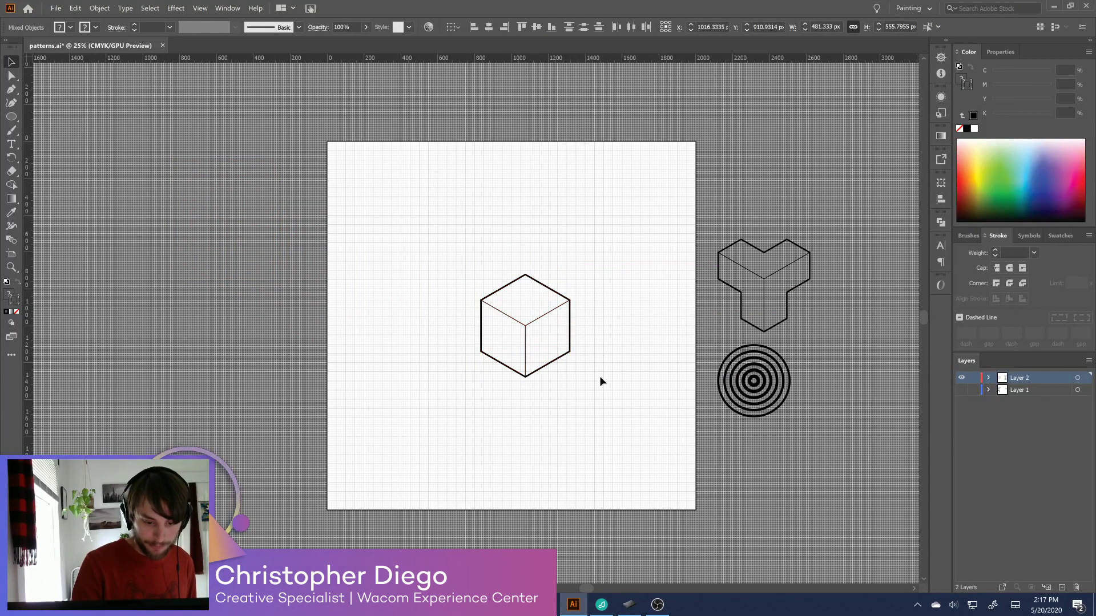
click(598, 475)
drag(583, 252, 477, 328)
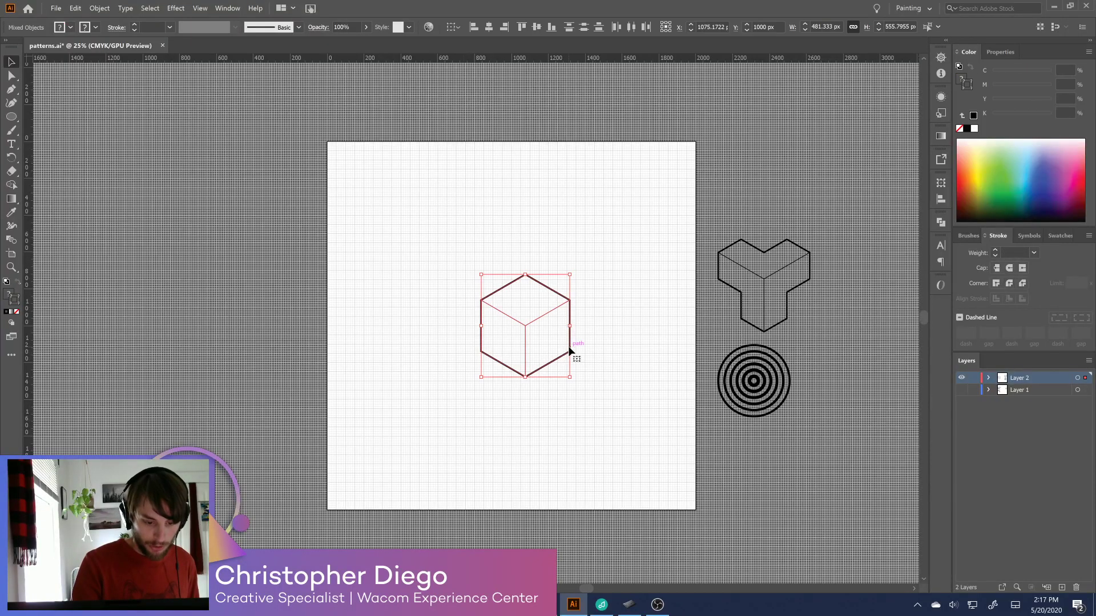
Place a copy of the cube off the artboard's left side and select the cube remaining on the artboard
drag(560, 358, 288, 235)
click(613, 349)
drag(607, 337, 423, 396)
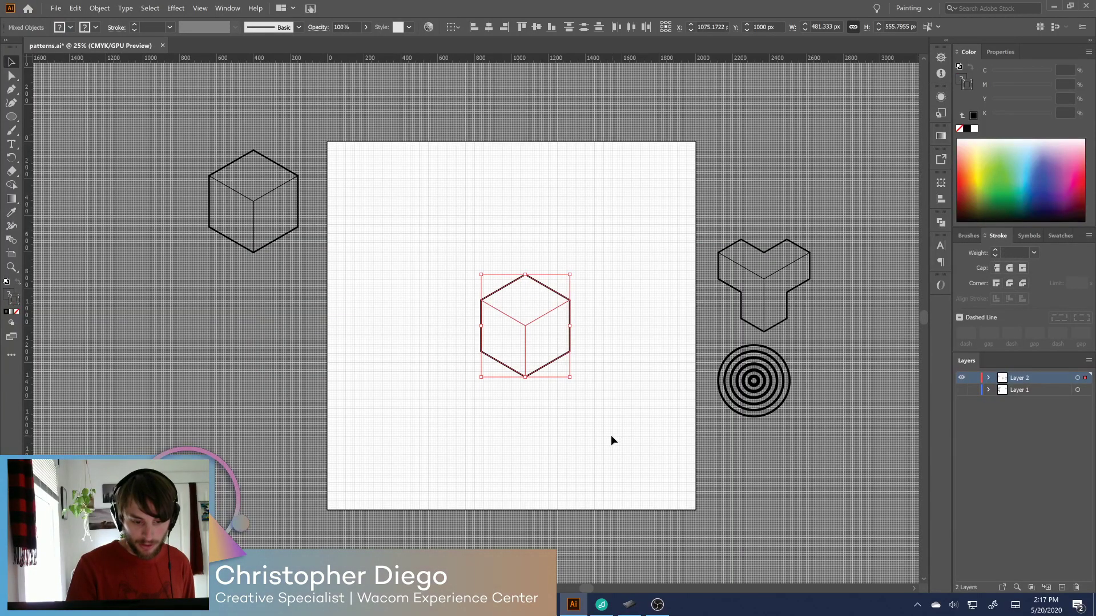
Scale the cube on the artboard down to about 269 by 311 px
drag(569, 376, 533, 333)
click(573, 375)
drag(542, 261, 465, 341)
key(ctrl+equal)
key(ctrl+equal)
drag(618, 456, 703, 396)
click(683, 383)
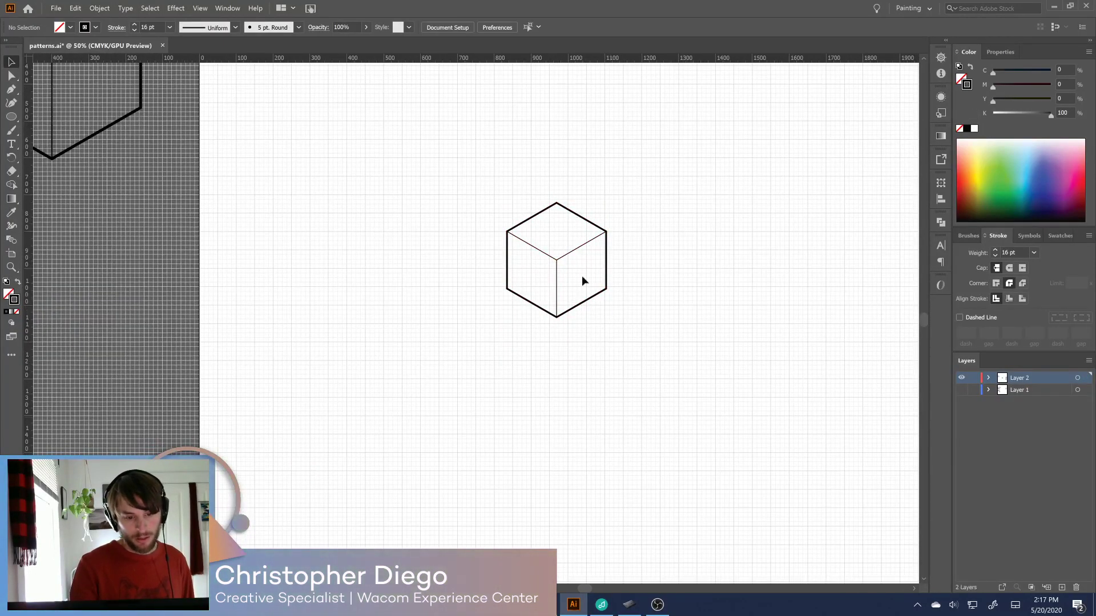
Set the stroke weight of the small cube's outer contour to 7 pt
drag(616, 275, 591, 296)
shift+click(526, 265)
shift+click(525, 210)
click(993, 255)
click(1035, 253)
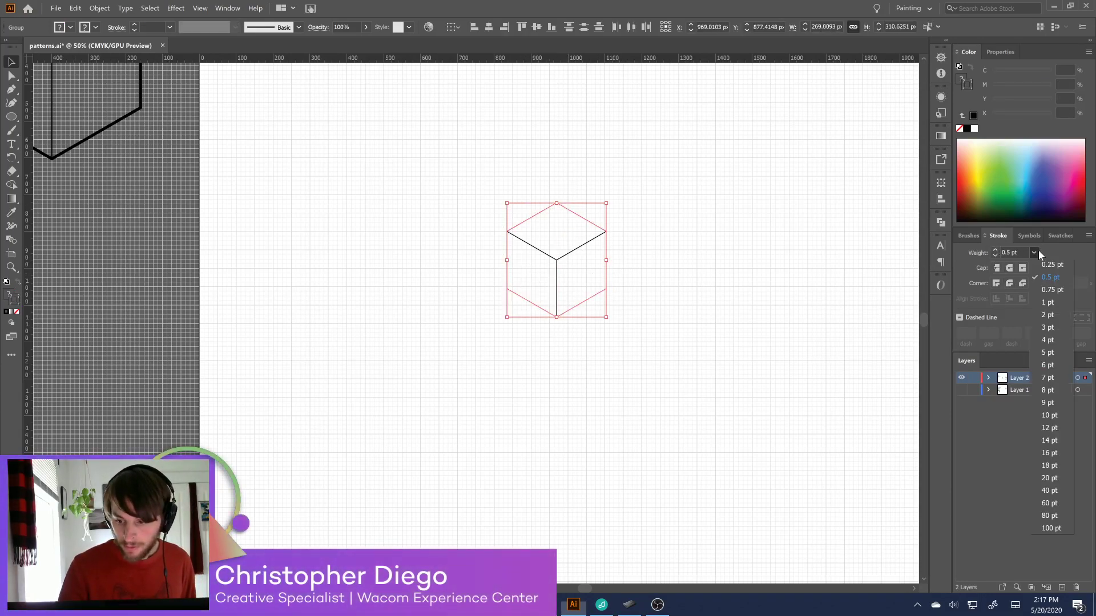
click(1049, 366)
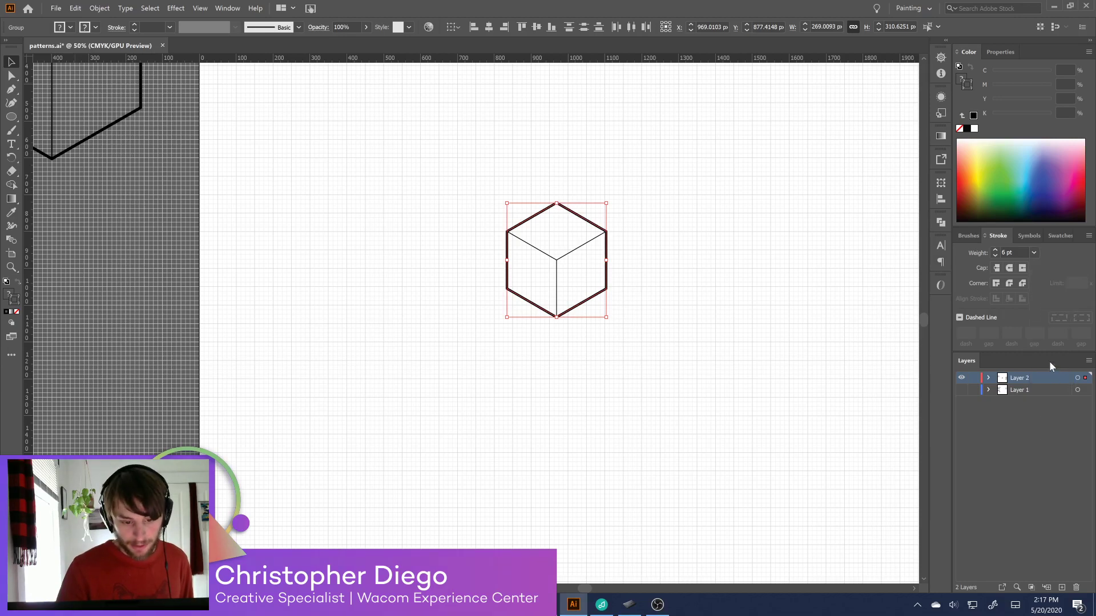
click(1035, 254)
click(1053, 377)
click(744, 365)
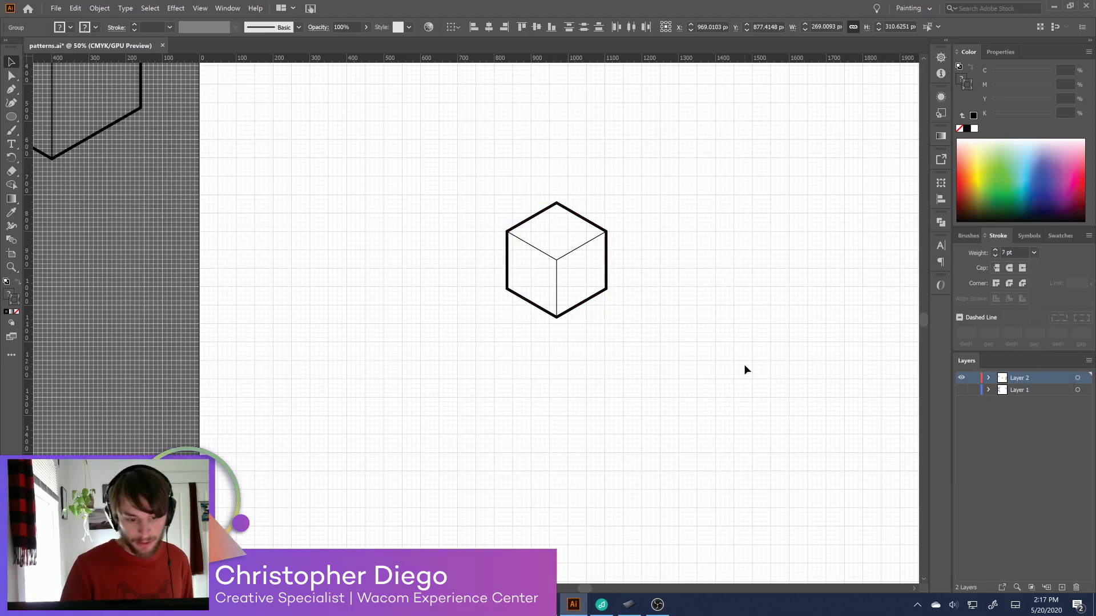
Set the stroke weight of the small cube's inner lines to 3 pt
drag(570, 247, 544, 274)
click(1033, 253)
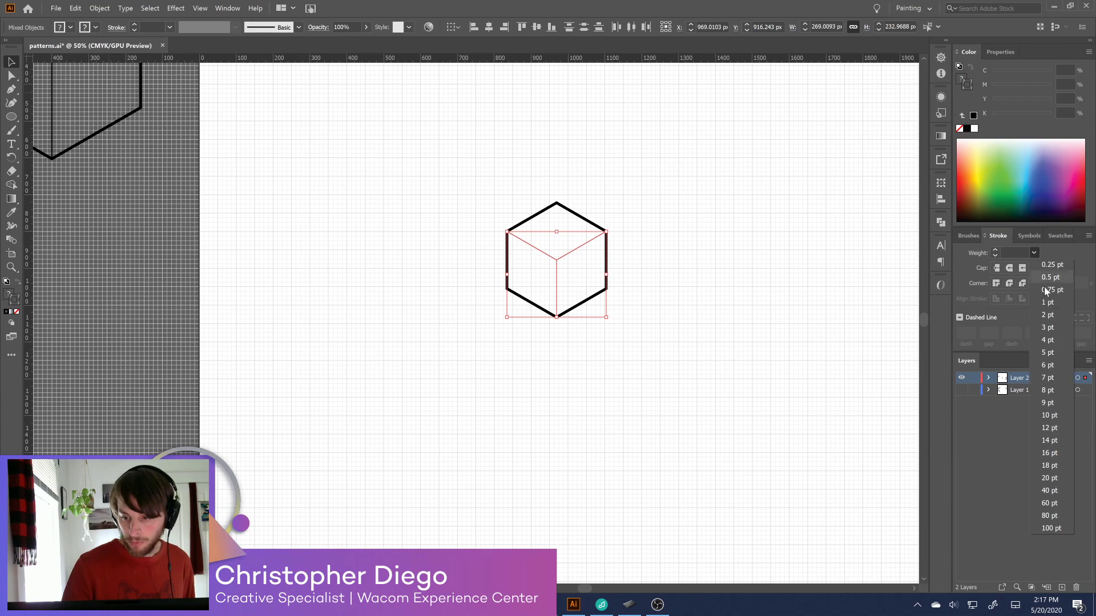
click(1048, 328)
click(737, 371)
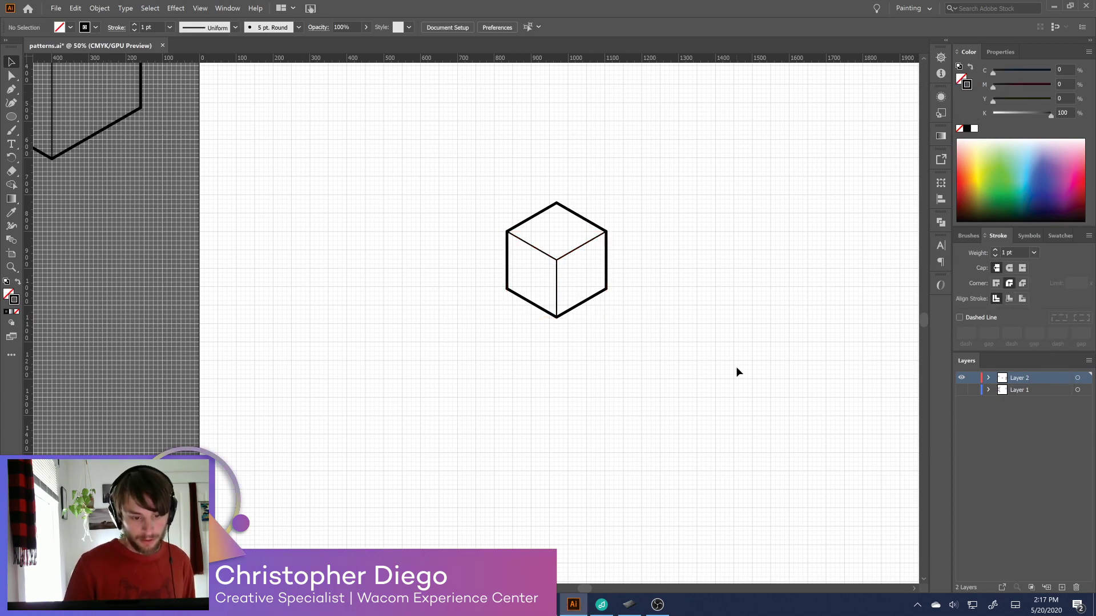
key(ctrl+minus)
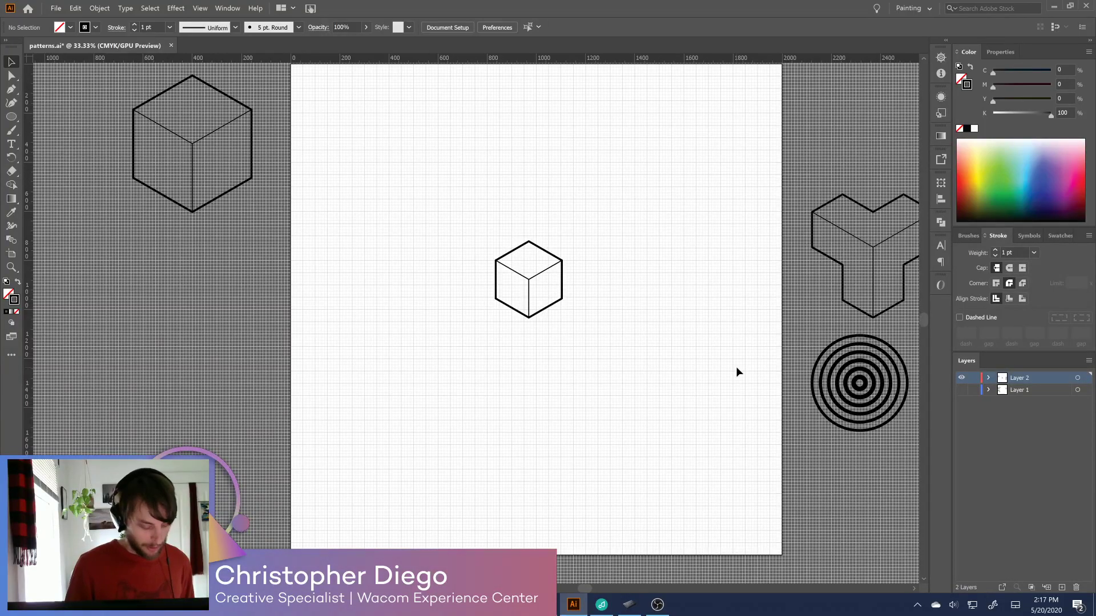
Expand the fill and stroke of the small cube in the middle of the artboard
drag(489, 300, 486, 309)
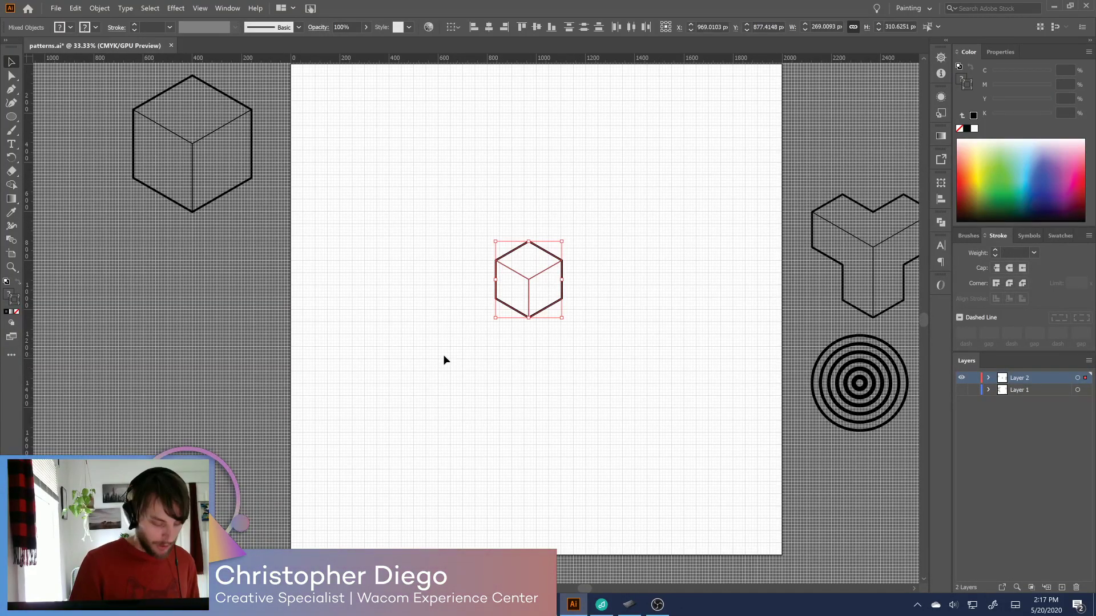
click(99, 8)
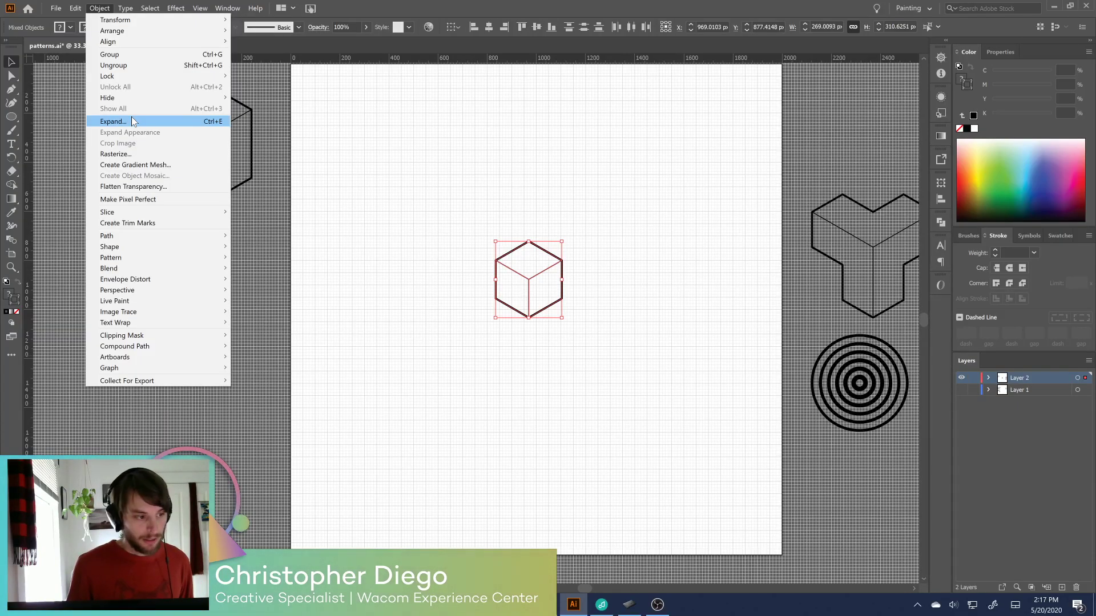
click(638, 293)
drag(590, 218, 430, 378)
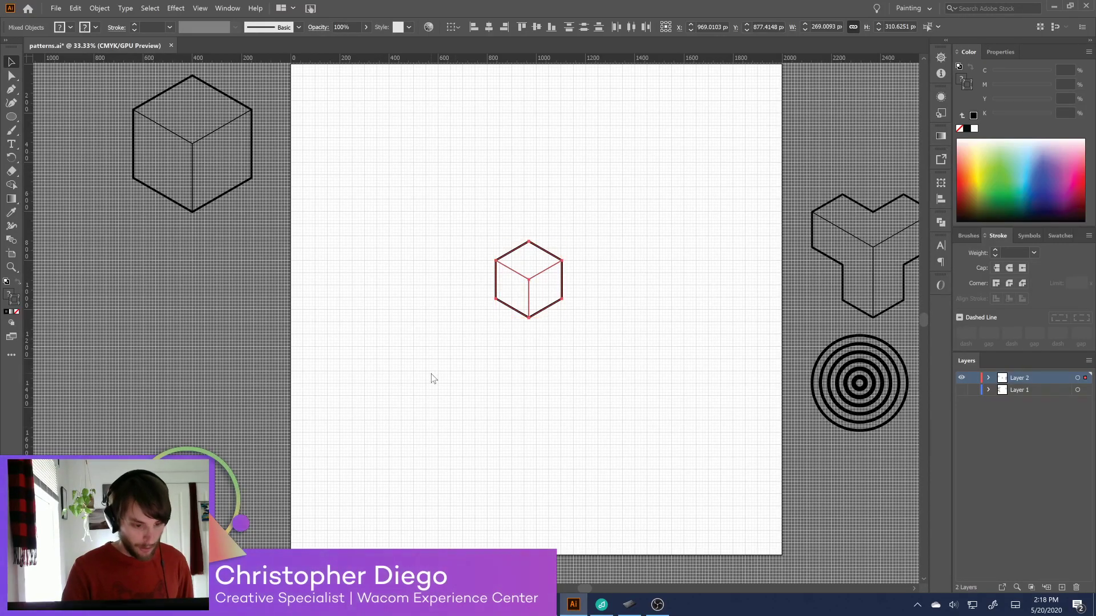
key(ctrl+shift+e)
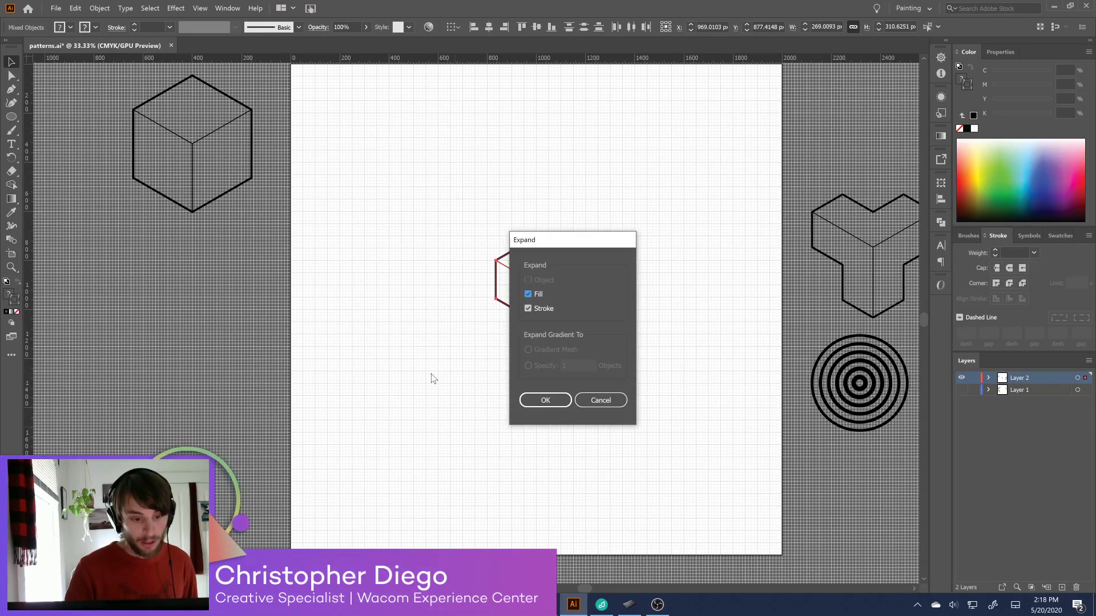
click(545, 400)
click(566, 432)
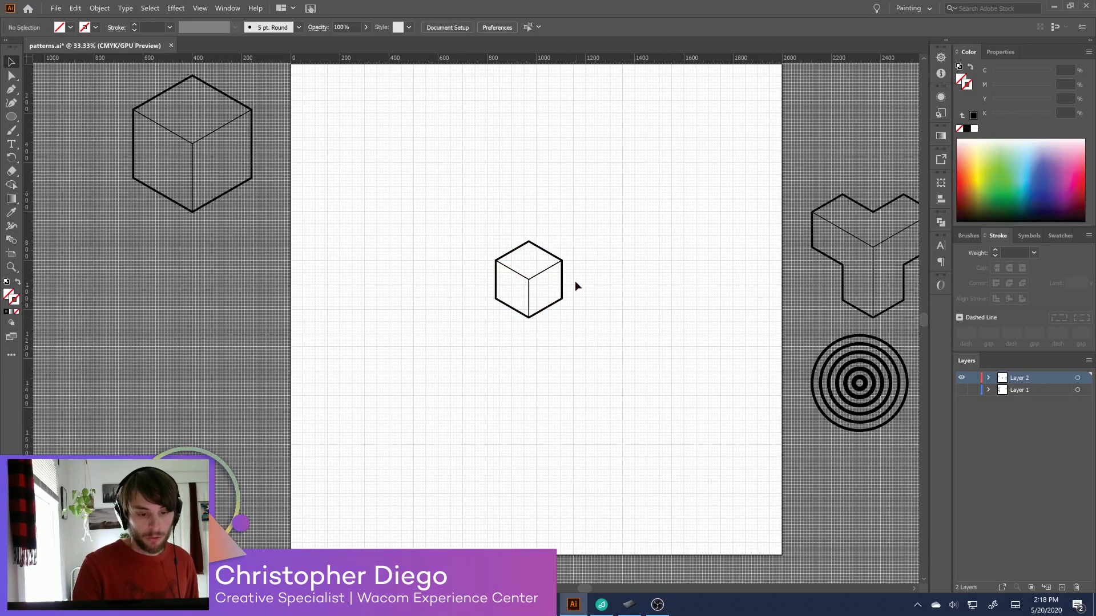
click(532, 279)
click(577, 237)
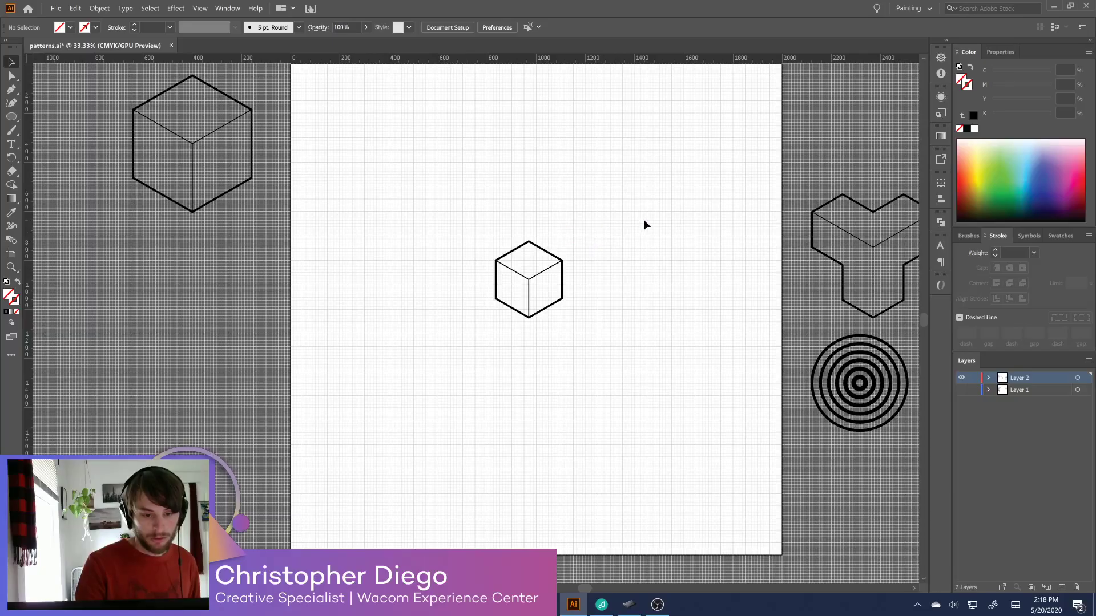
Try to unite the expanded cube's shapes with Pathfinder, and undo both the unite and the expansion
drag(583, 233, 481, 326)
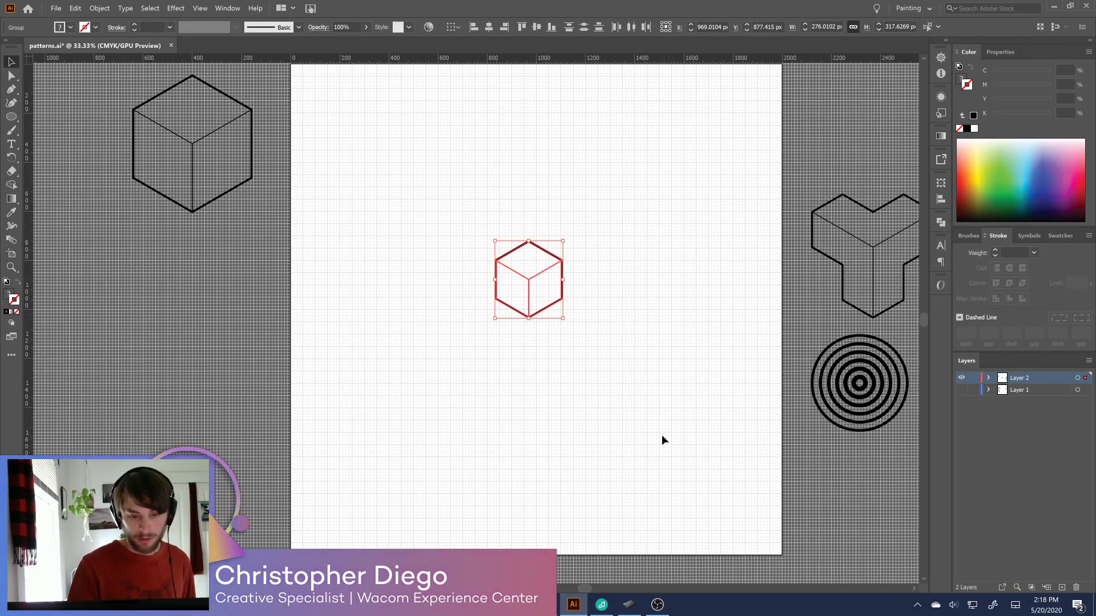
click(941, 222)
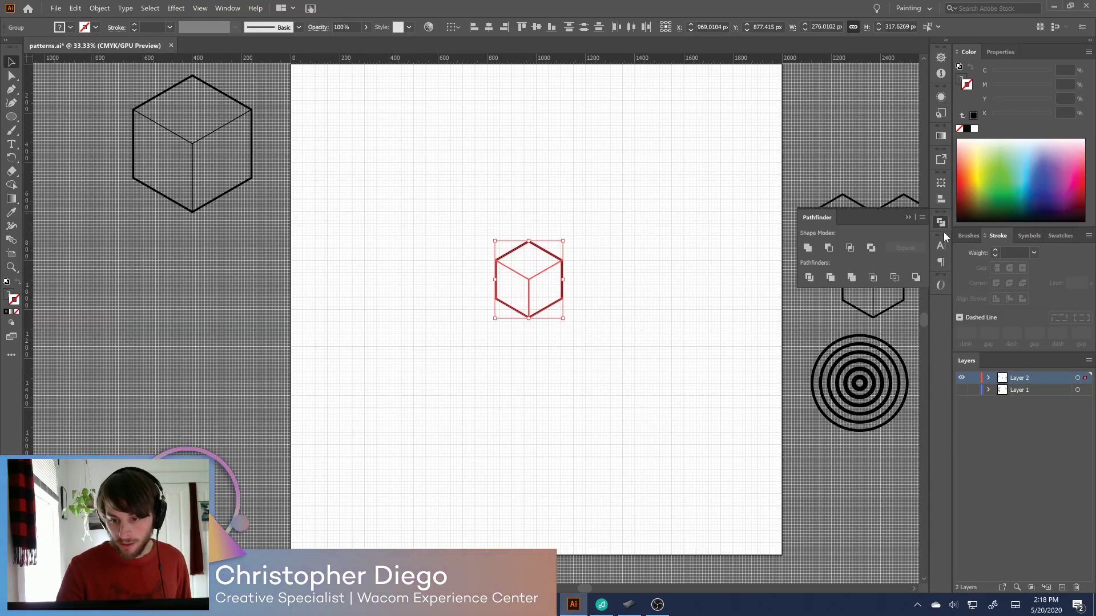
click(807, 247)
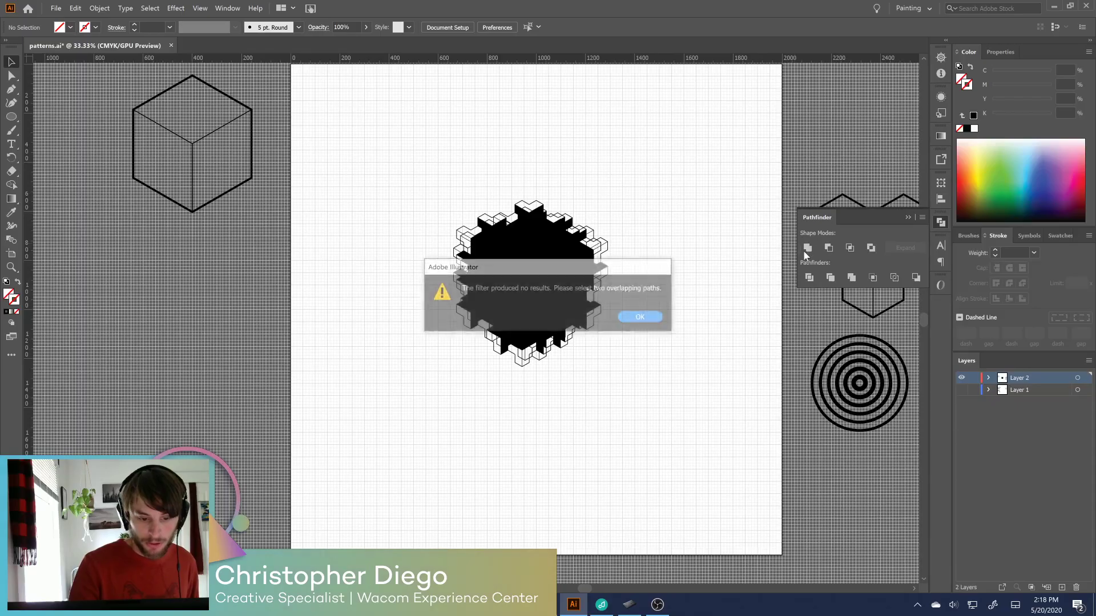
click(642, 318)
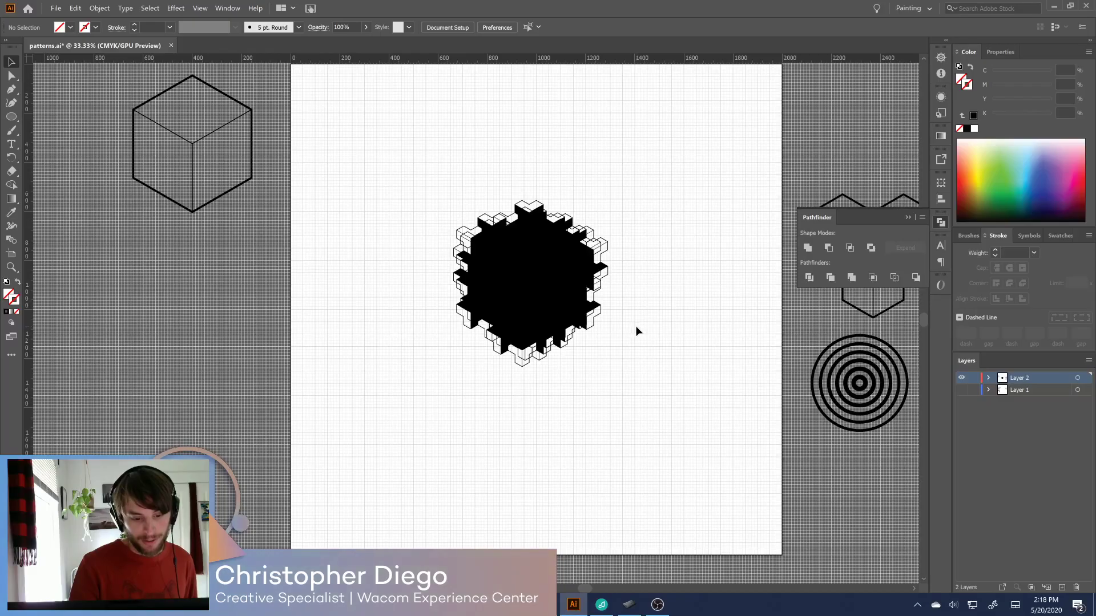
key(ctrl+z)
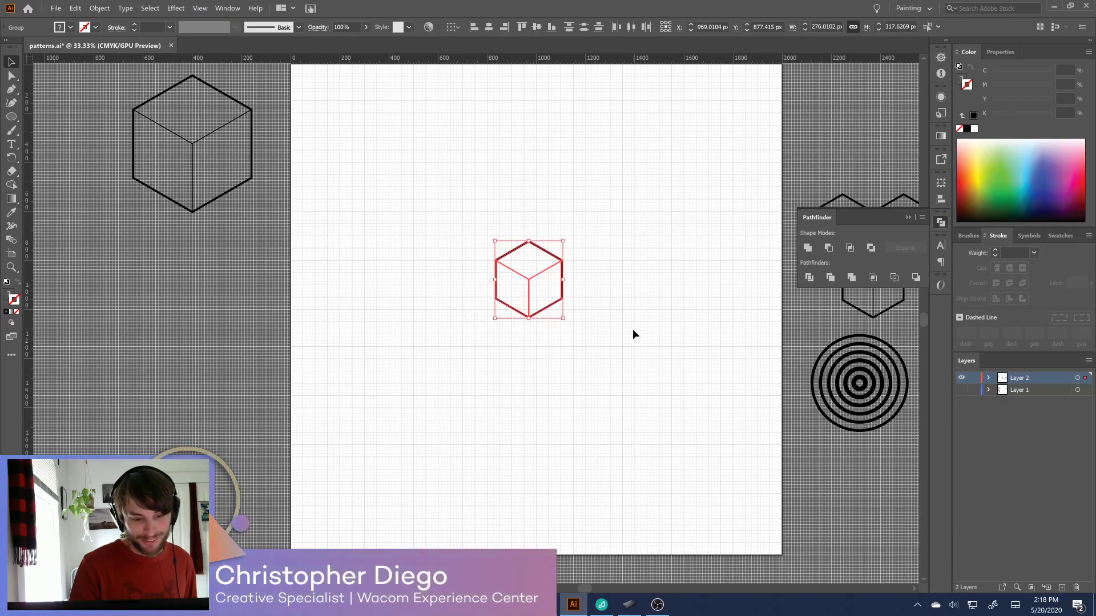
click(629, 346)
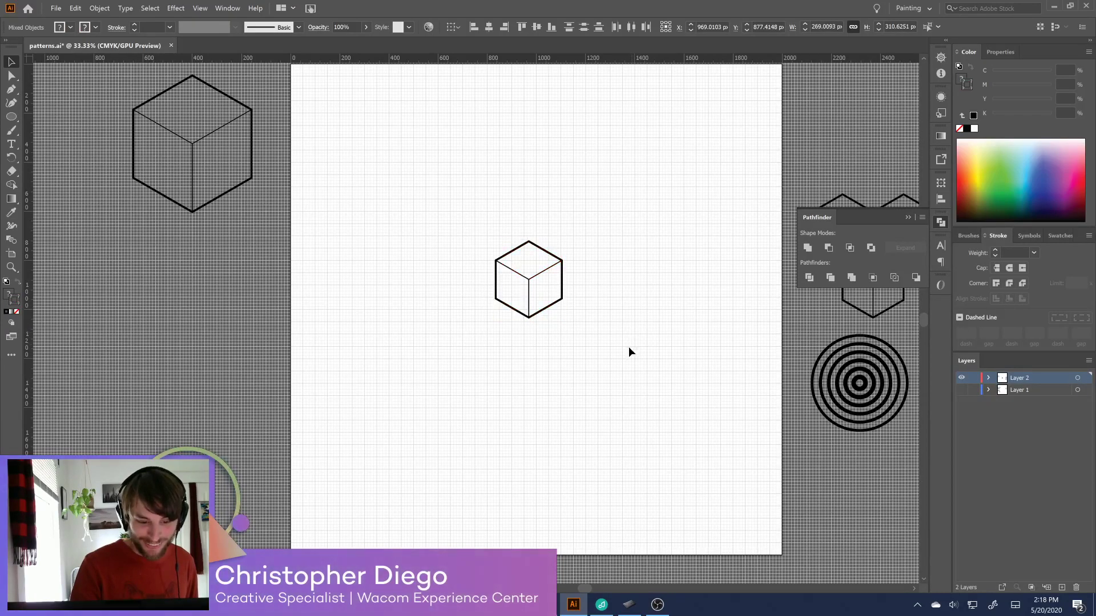
Try to apply Pathfinder's Minus Front to the small cube's unexpanded paths
drag(567, 216, 481, 333)
click(827, 247)
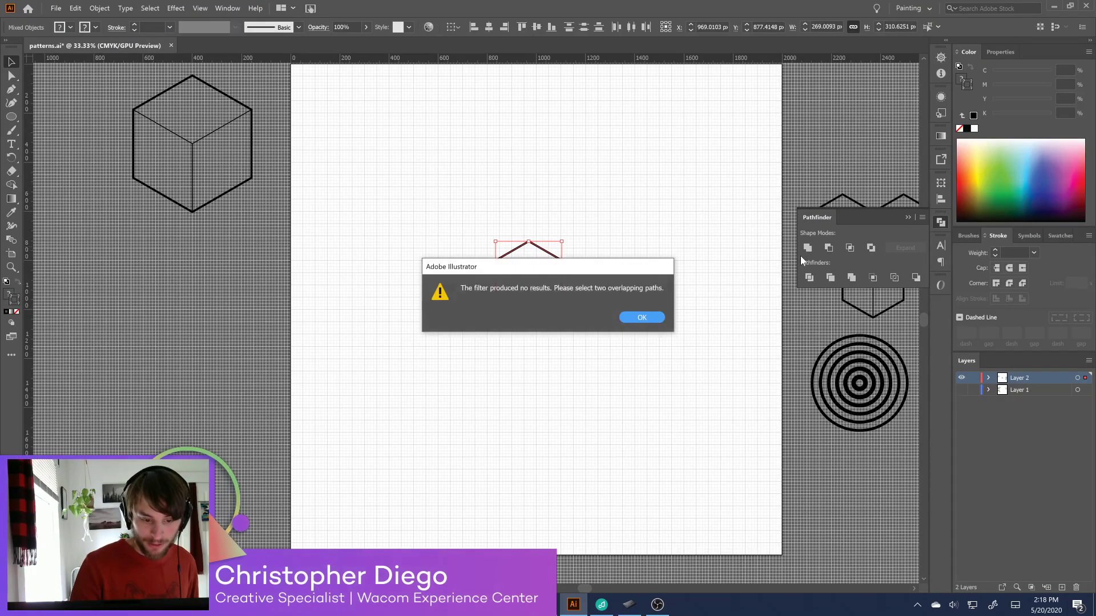
click(644, 316)
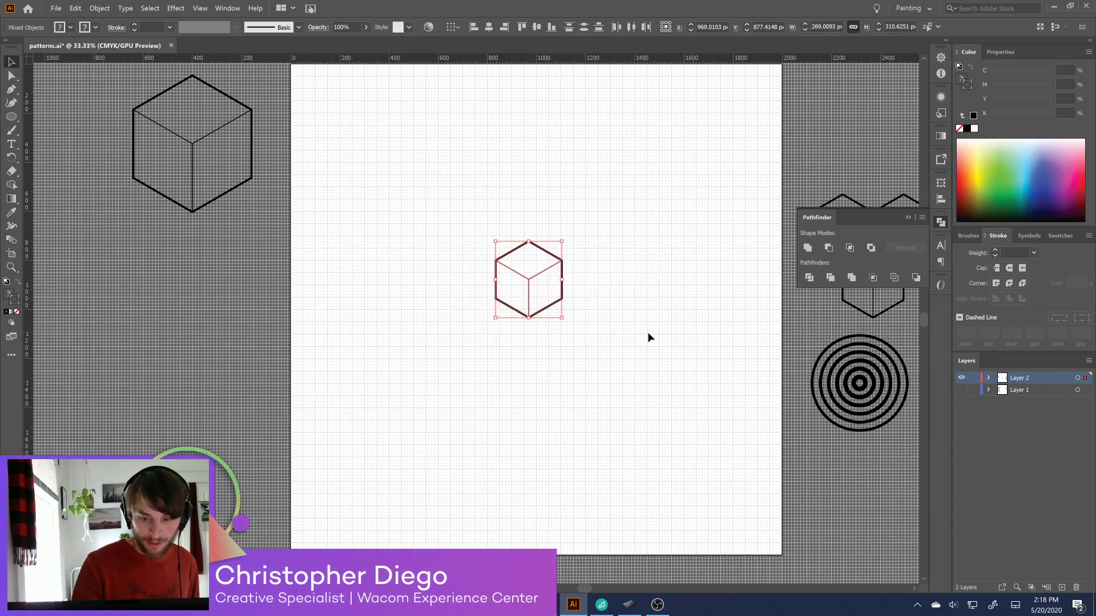
click(747, 256)
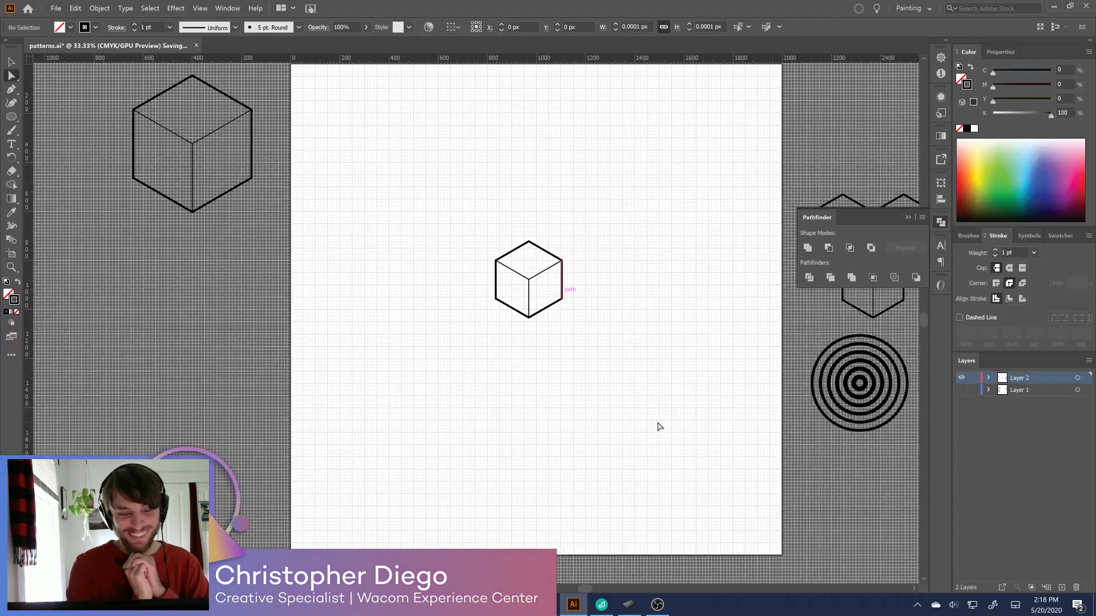
click(592, 294)
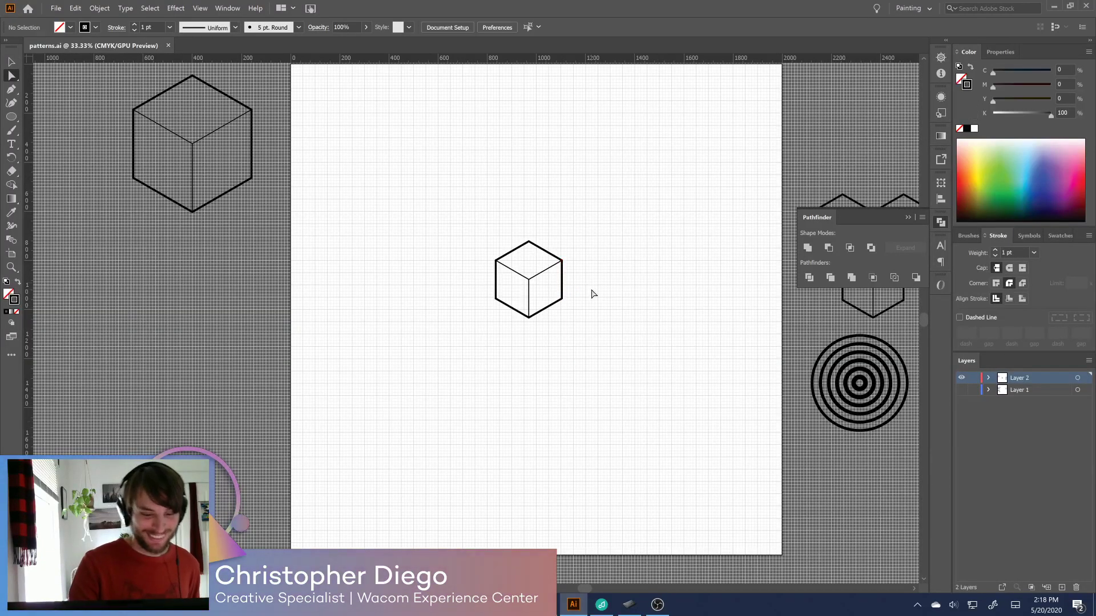
Select the small cube's contour and inner lines and try to unite them with Pathfinder
click(11, 62)
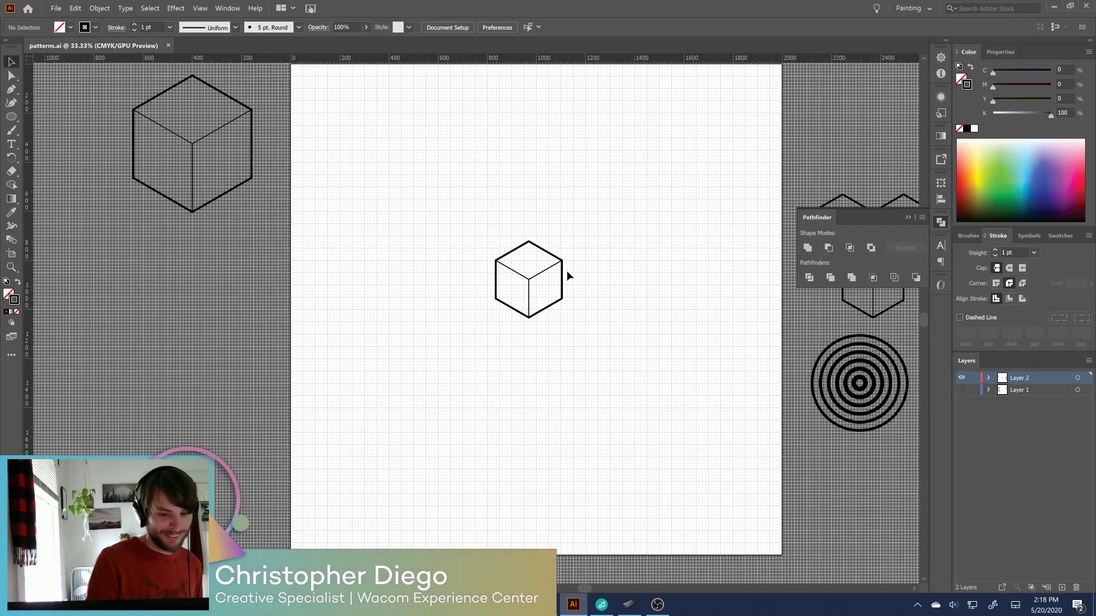
drag(589, 244, 546, 336)
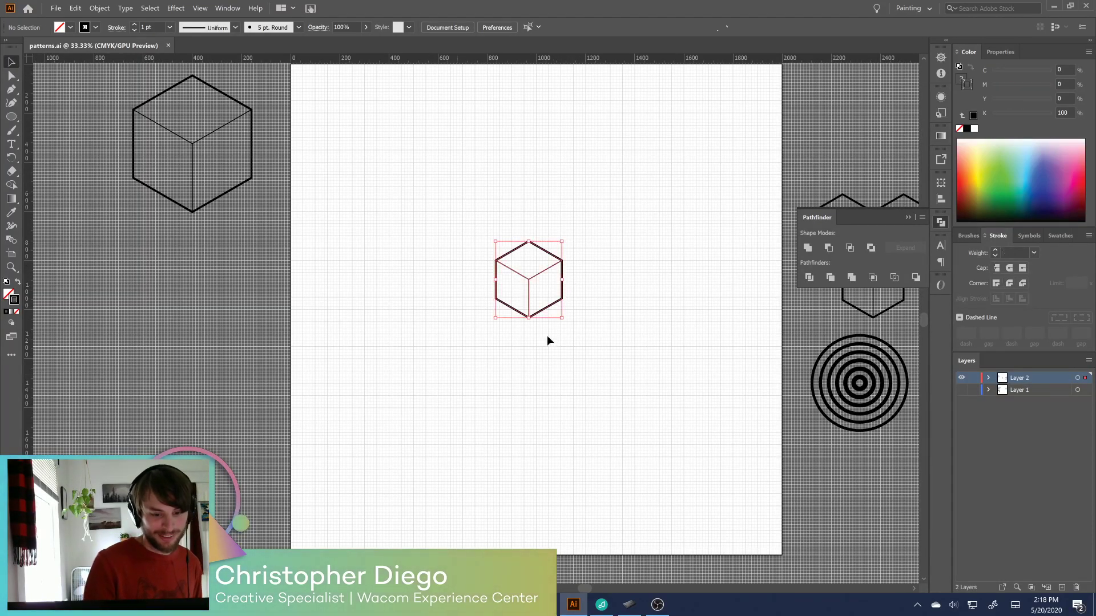
click(806, 249)
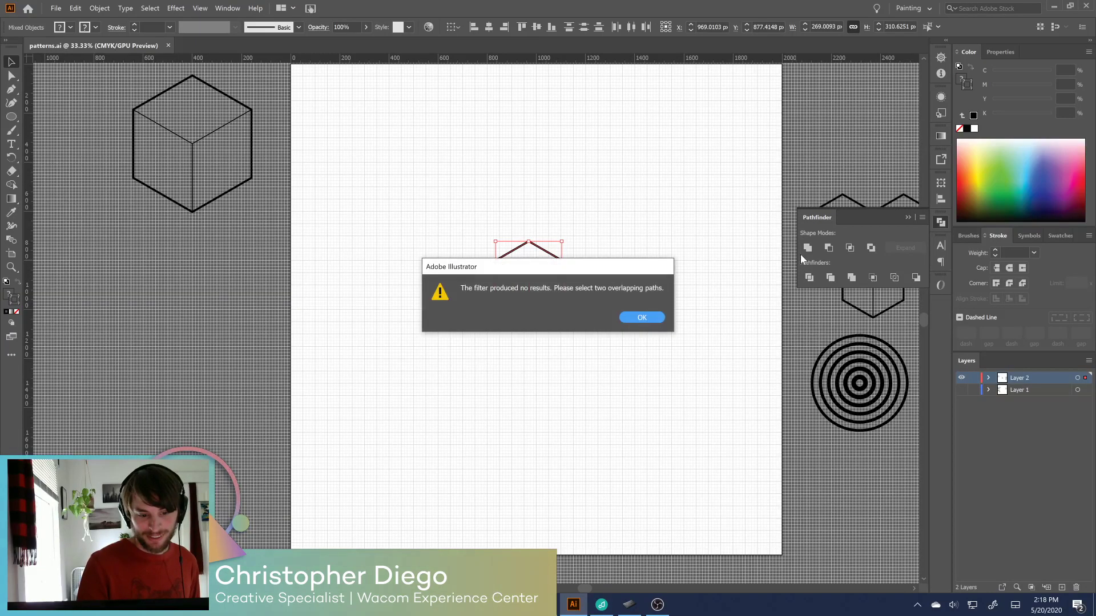
click(646, 319)
click(731, 446)
drag(799, 458, 751, 482)
Move the whole small cube down the artboard to about X 1021 px, Y 1211 px
drag(524, 264, 399, 368)
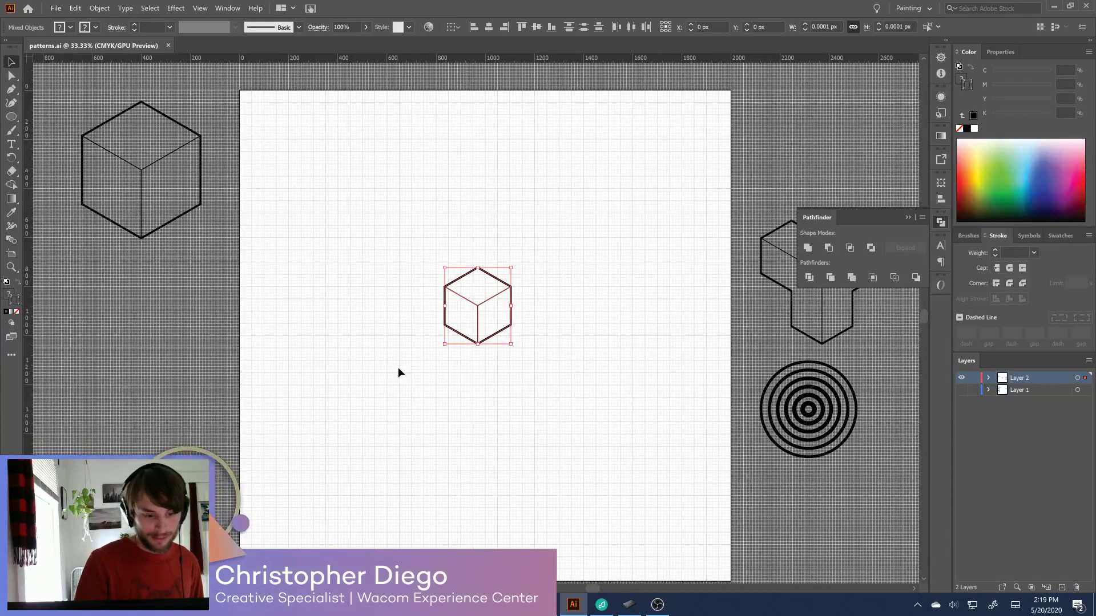
click(560, 335)
drag(499, 335, 522, 357)
key(ctrl+z)
click(545, 357)
click(482, 325)
drag(482, 326, 494, 407)
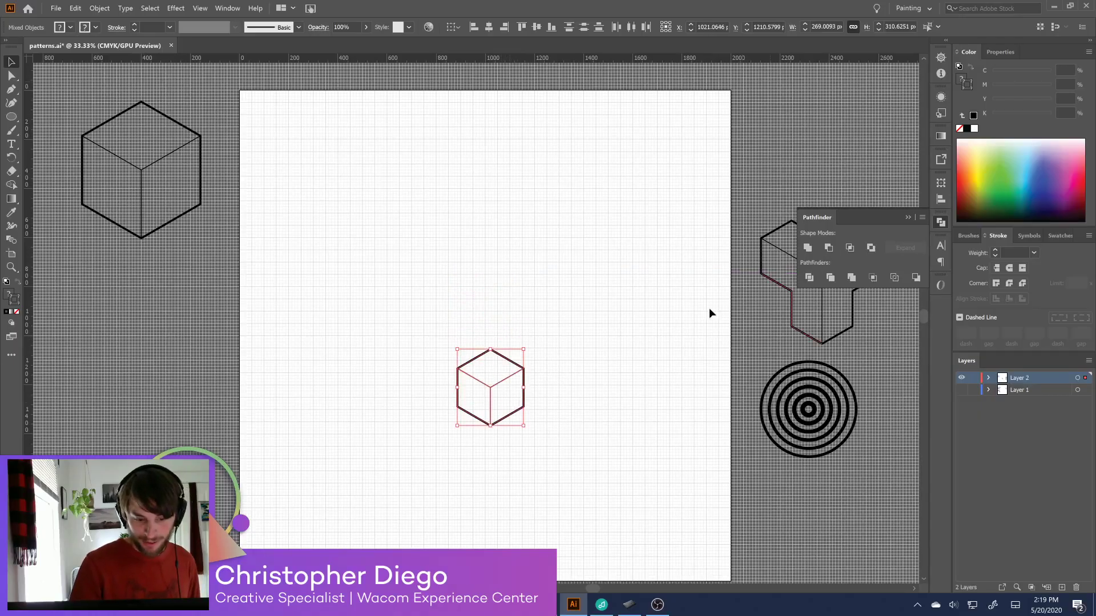
drag(396, 466, 398, 467)
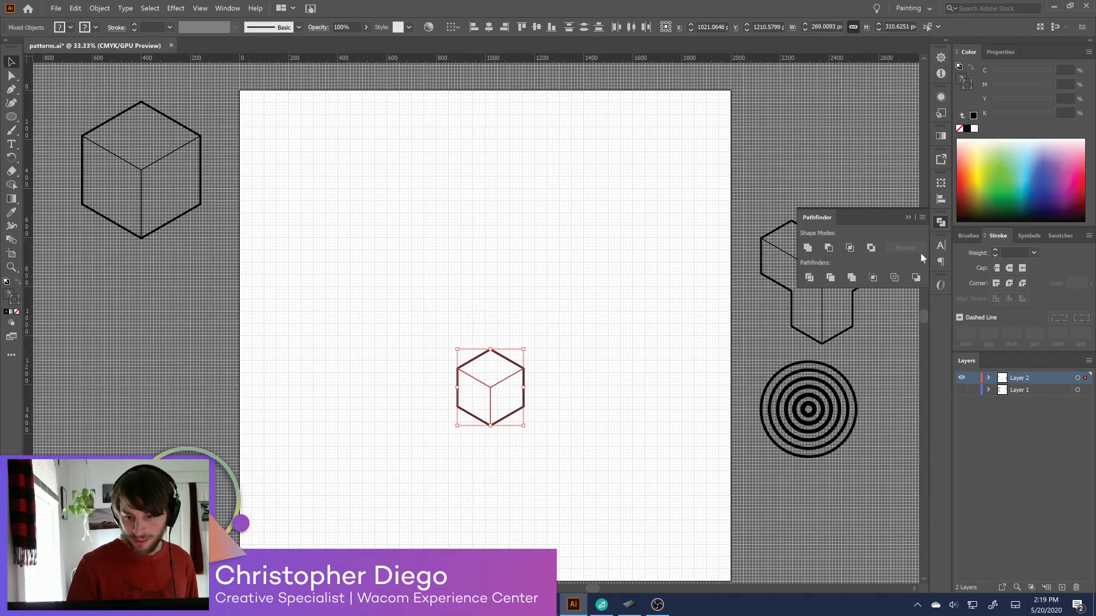
Try Pathfinder's Unite and Minus Front in turn on the relocated cube
click(806, 249)
key(Return)
click(828, 249)
key(Return)
Move the small cube up the artboard to about X 986 px, Y 795 px
drag(543, 335, 409, 453)
drag(520, 399, 510, 293)
click(559, 298)
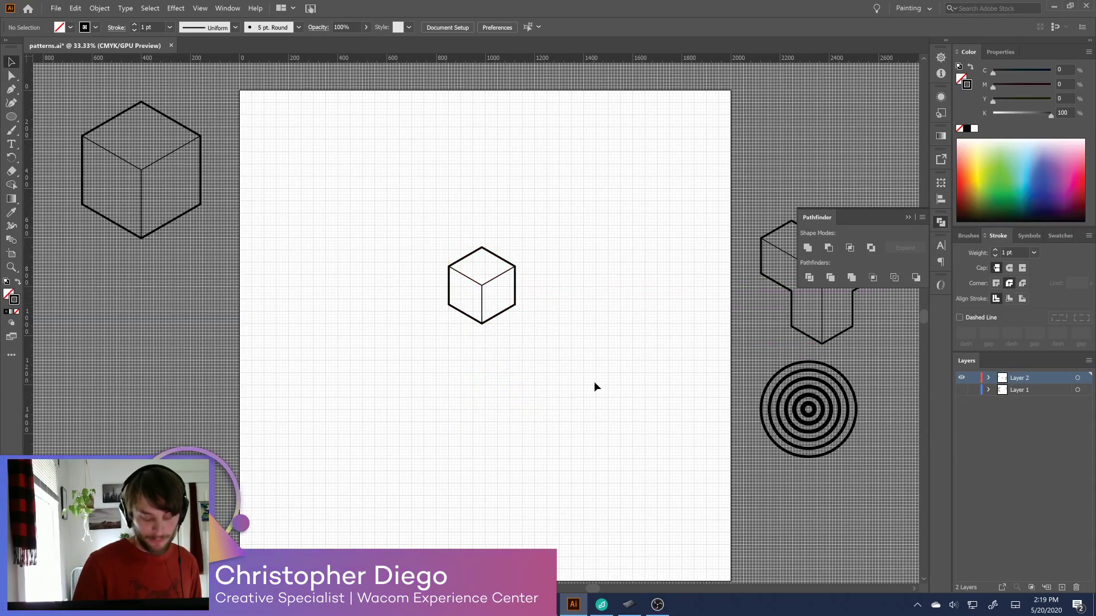
Try once more to unite all of the small cube's paths with Pathfinder
key(ctrl+equal)
drag(609, 393, 680, 349)
drag(593, 163, 399, 347)
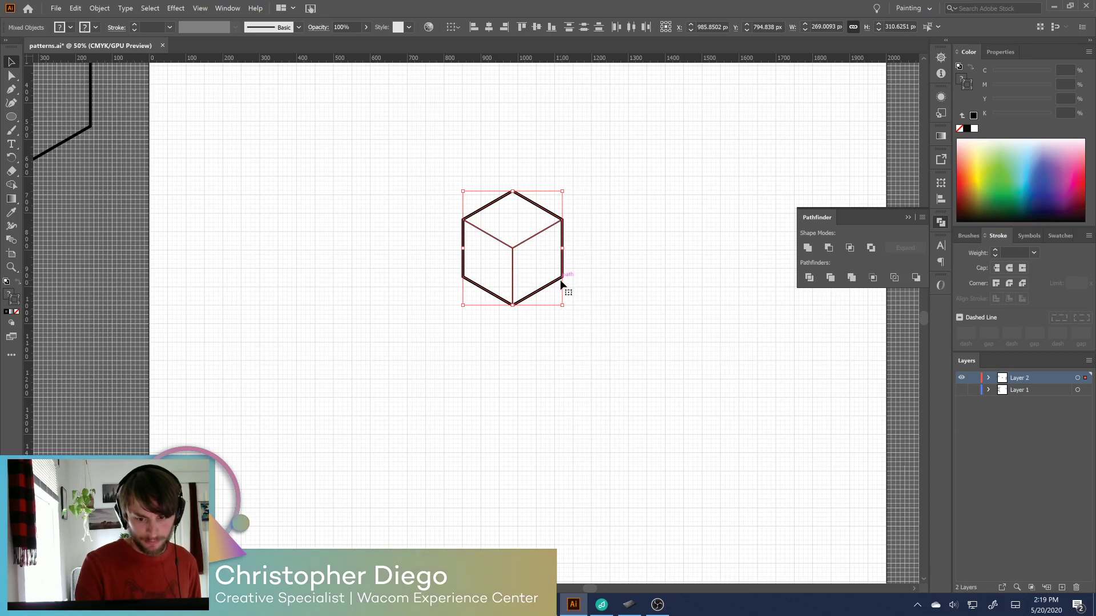
click(807, 247)
click(642, 317)
Align the small cube's paths by their horizontal centers and undo the alignment
click(942, 224)
click(940, 200)
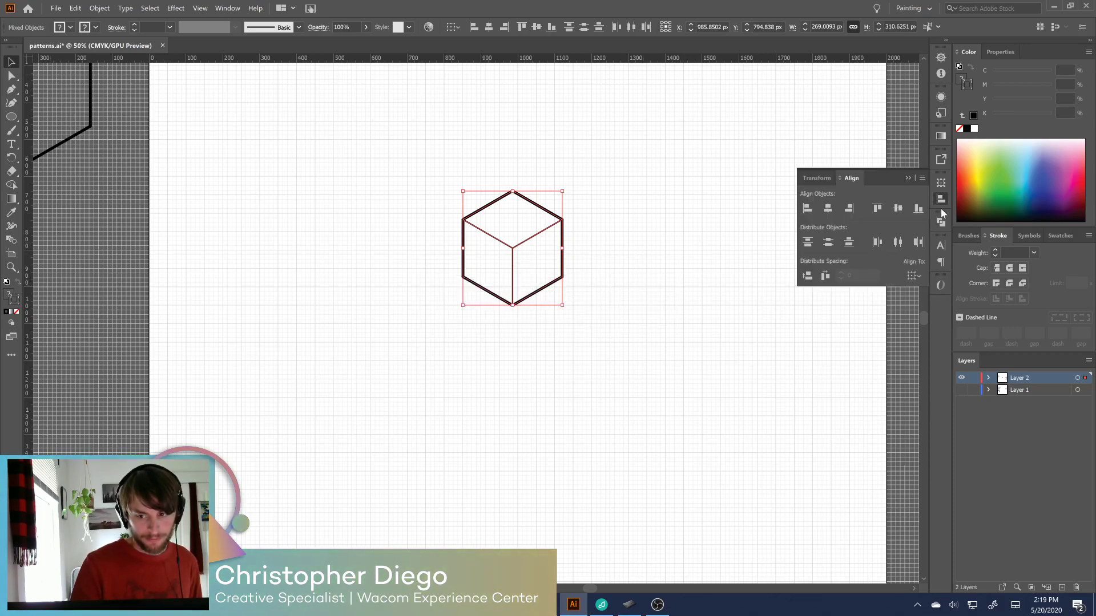
click(827, 208)
key(ctrl+z)
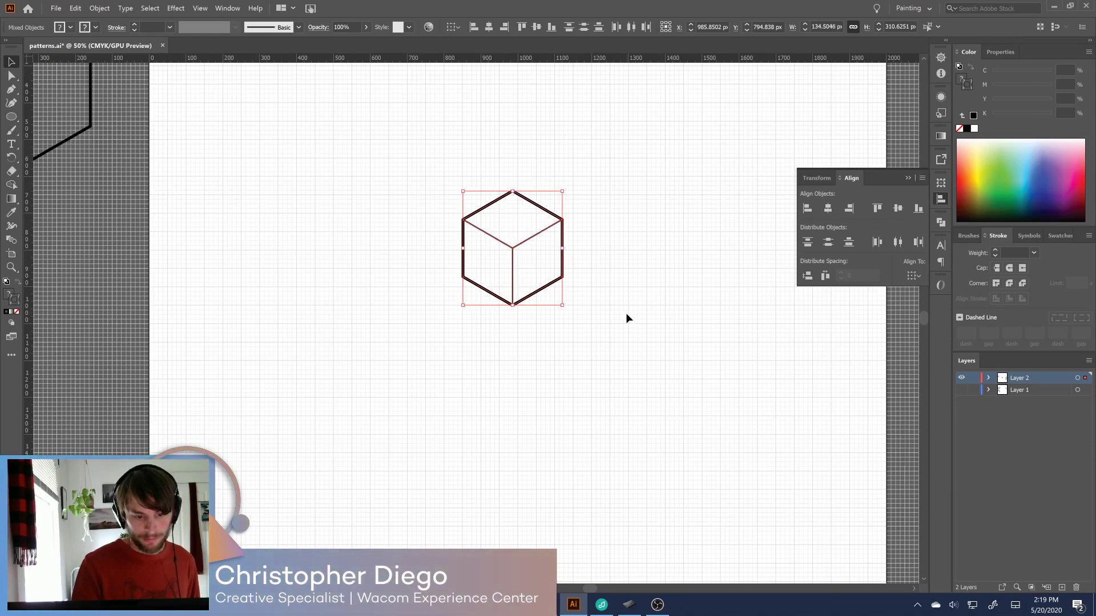
Group the small cube's outer contour and inner lines
key(ctrl+g)
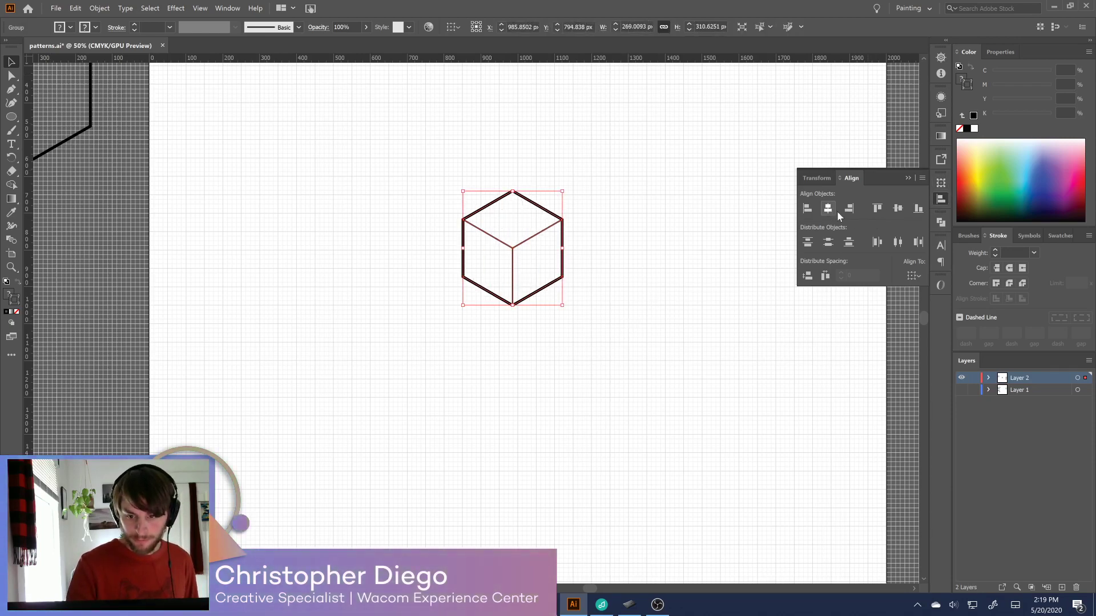
click(636, 188)
drag(636, 188, 403, 334)
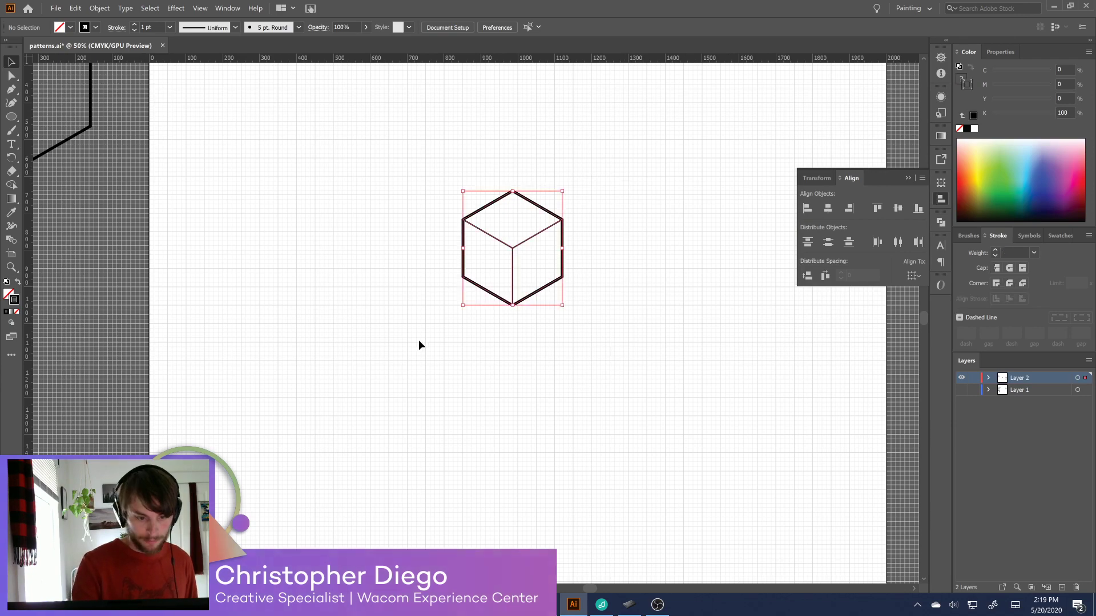
Try to unite the grouped cube with Pathfinder
click(728, 286)
drag(634, 274, 585, 318)
drag(563, 206, 372, 377)
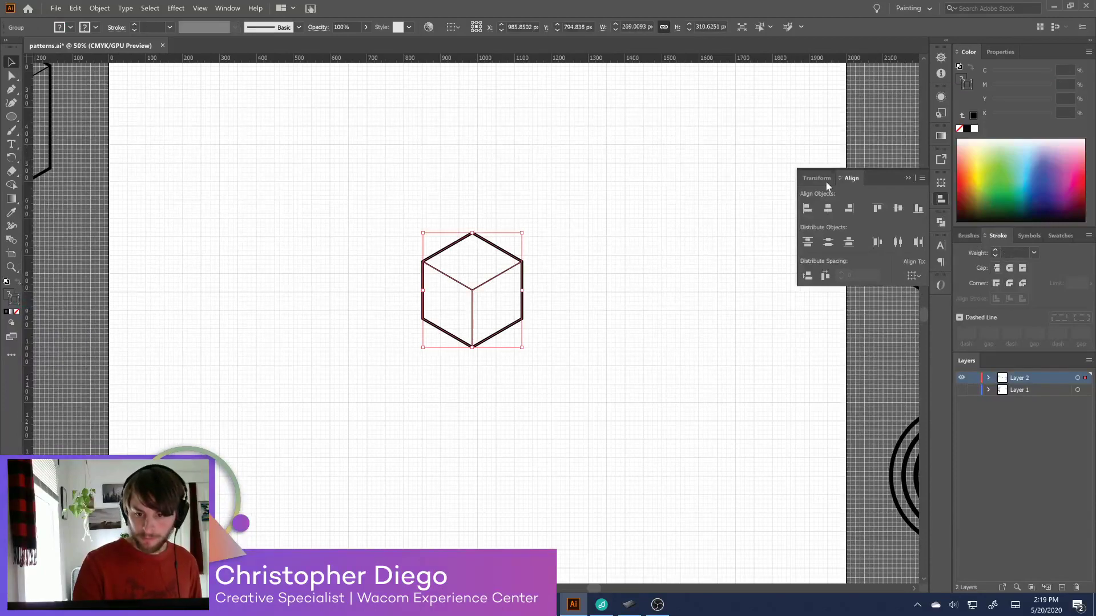
click(839, 178)
click(850, 178)
click(940, 223)
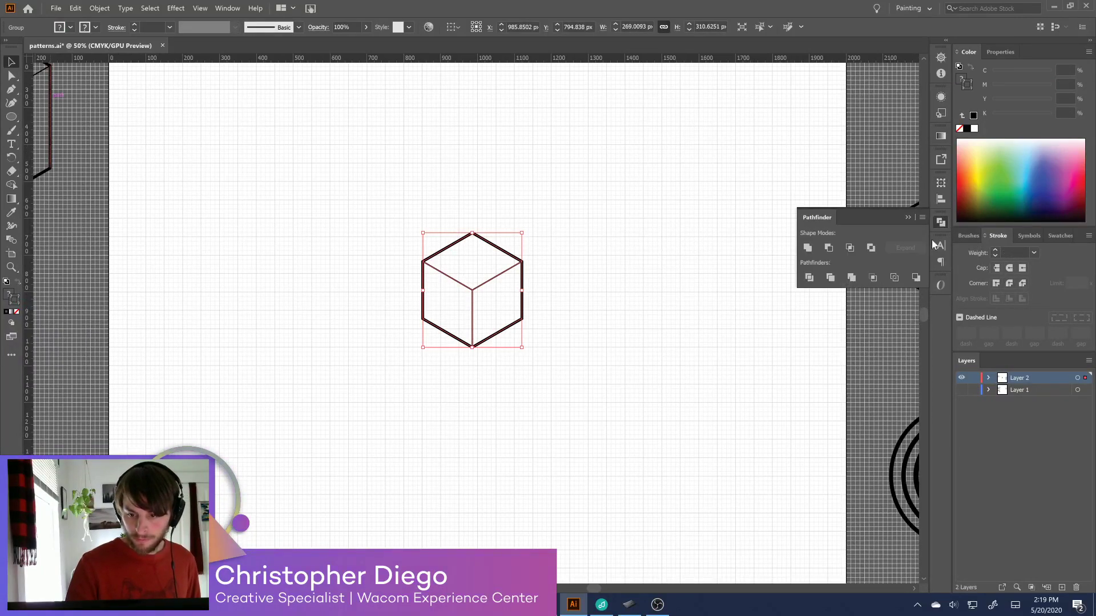
click(808, 248)
click(644, 320)
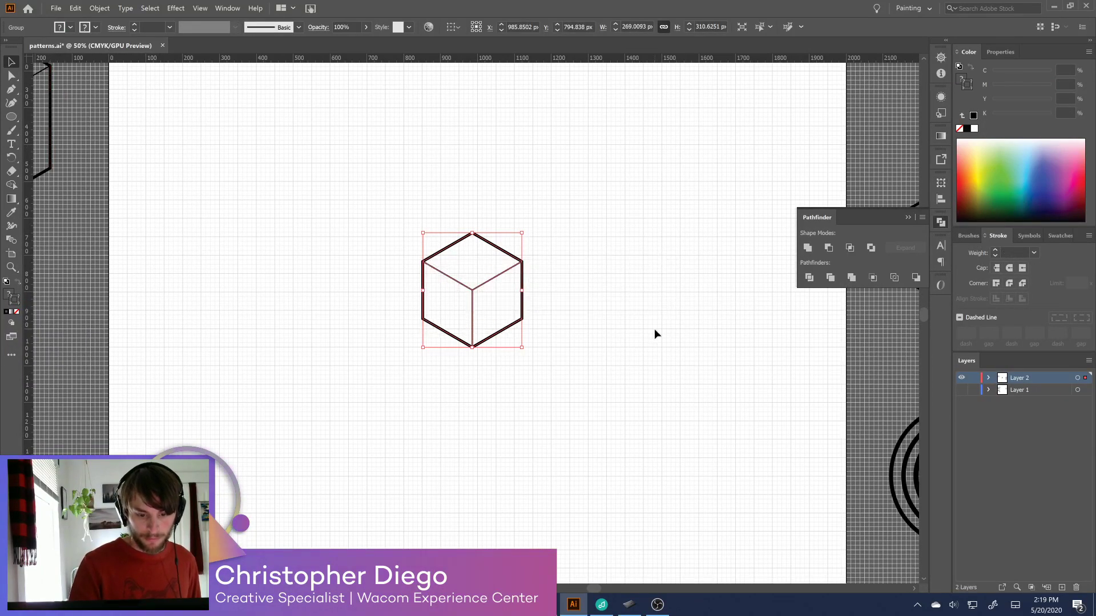
Examine the grouped cube's line joins up close and its placement on the whole artboard
key(ctrl+plus)
key(ctrl+plus)
key(ctrl+plus)
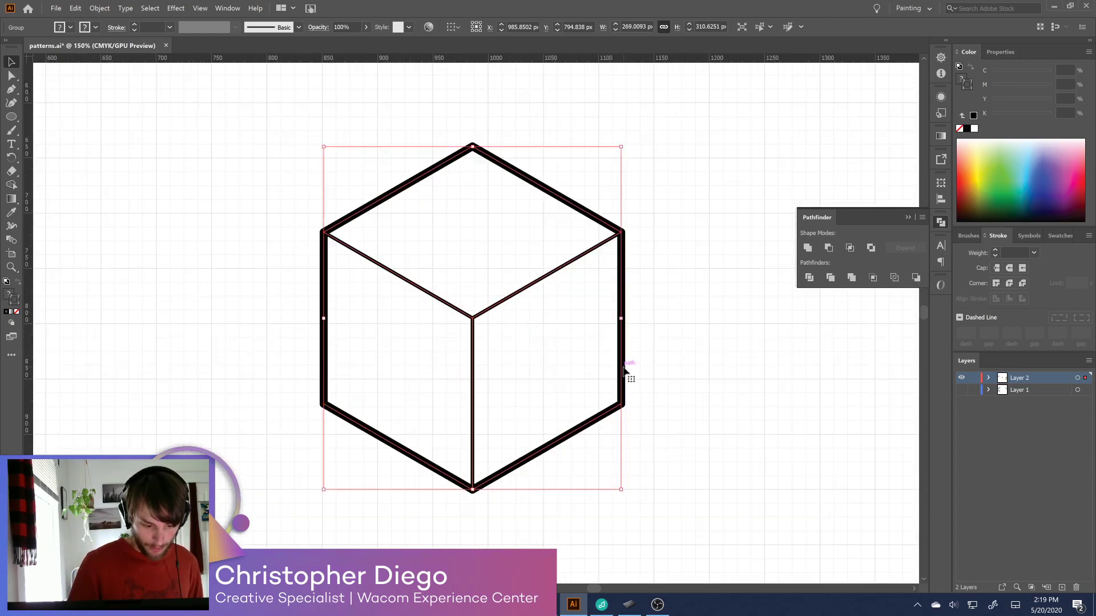
click(702, 479)
key(ctrl+minus)
key(ctrl+minus)
key(ctrl+minus)
key(ctrl+minus)
key(ctrl+minus)
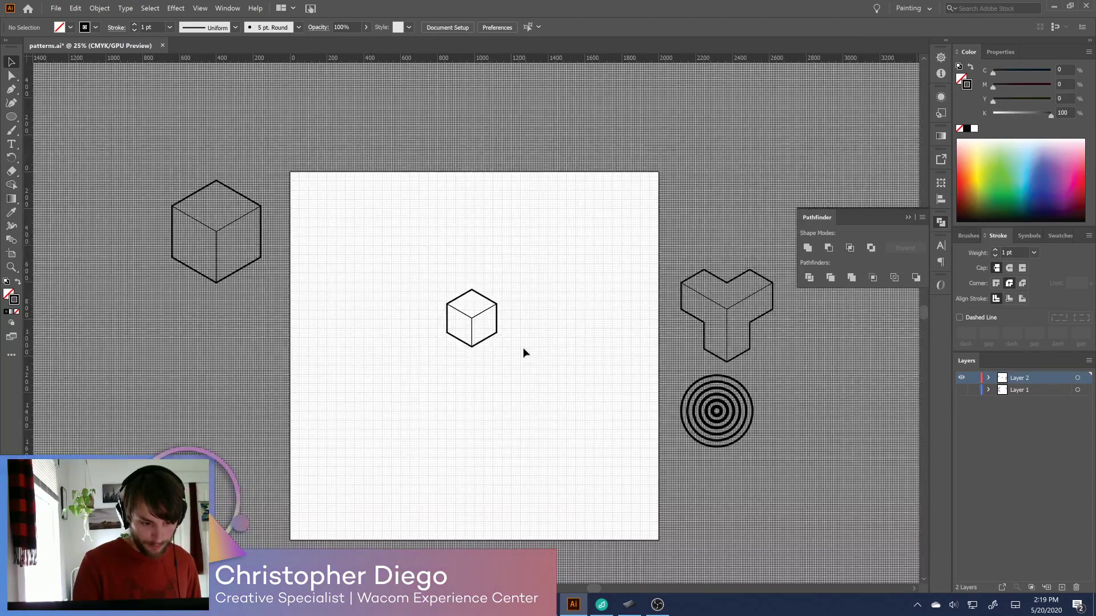
drag(504, 276, 438, 372)
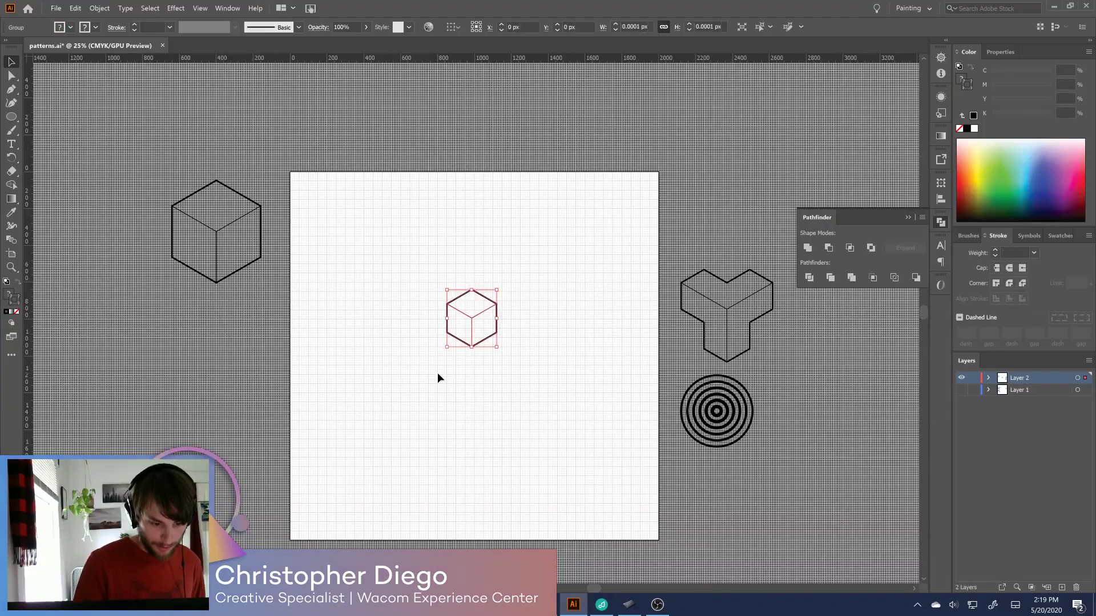
click(600, 475)
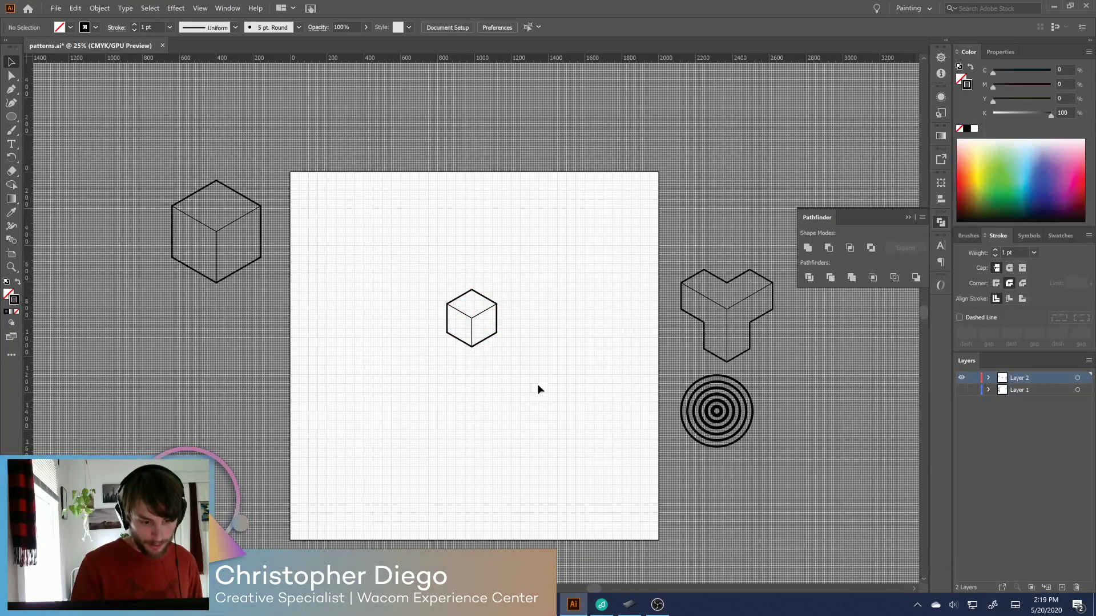
Draw a square about 572 px wide over the small cube with a green fill and no stroke
key(m)
drag(427, 269, 533, 375)
click(1019, 170)
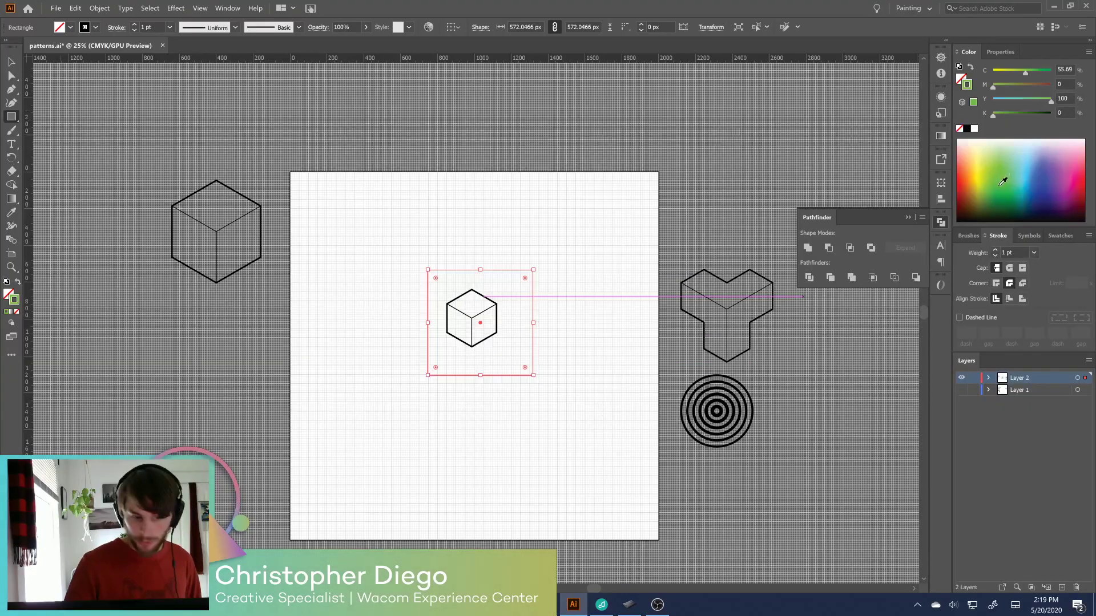
click(959, 129)
click(1007, 181)
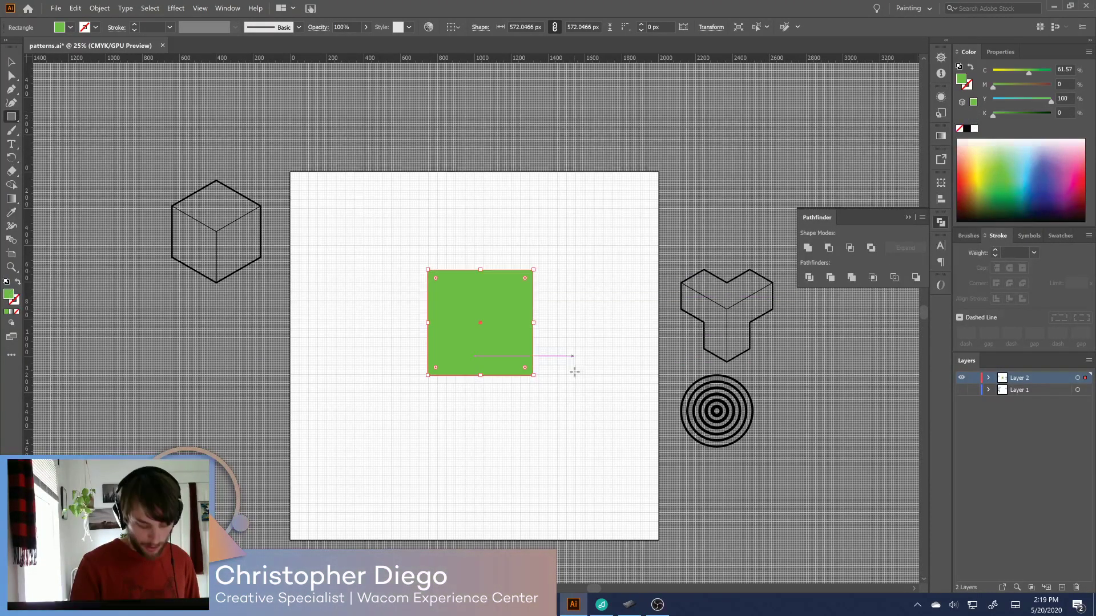
Send the green square behind the small cube and centre it on the cube
key(b)
key(ctrl+v)
key(v)
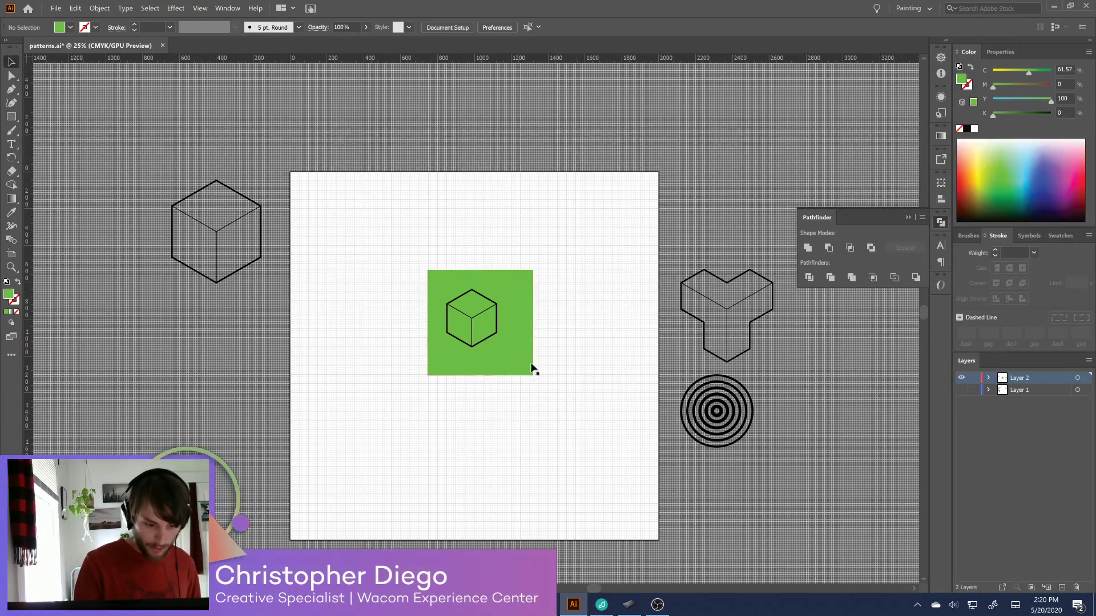
drag(508, 352, 500, 347)
click(553, 310)
drag(409, 383, 479, 320)
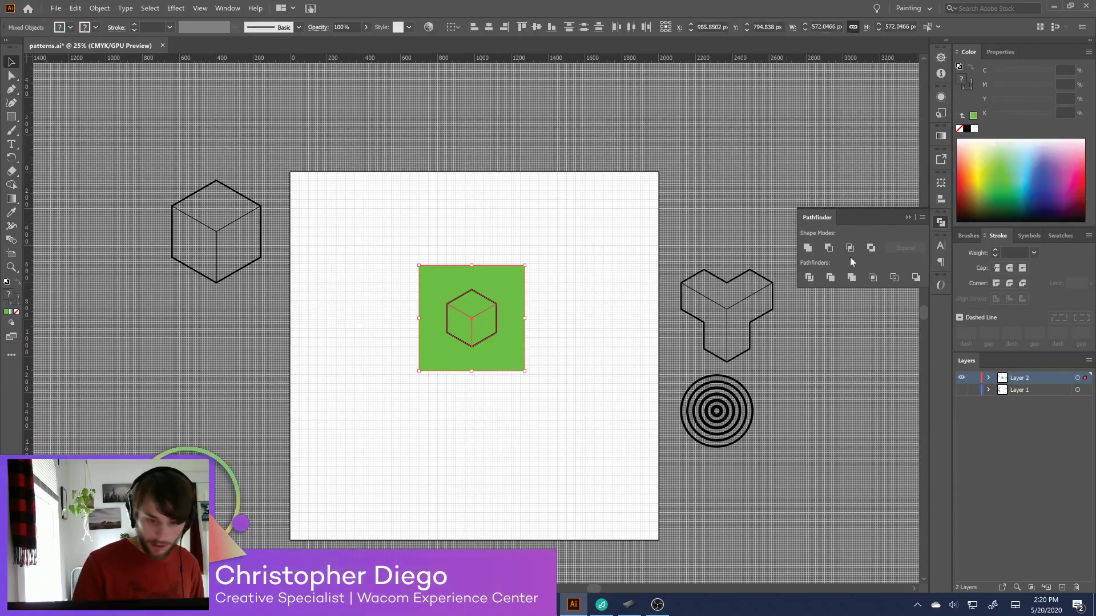
Divide the green square along the cube's lines, ungroup the pieces, and delete the surrounding part
click(810, 277)
click(570, 407)
click(518, 366)
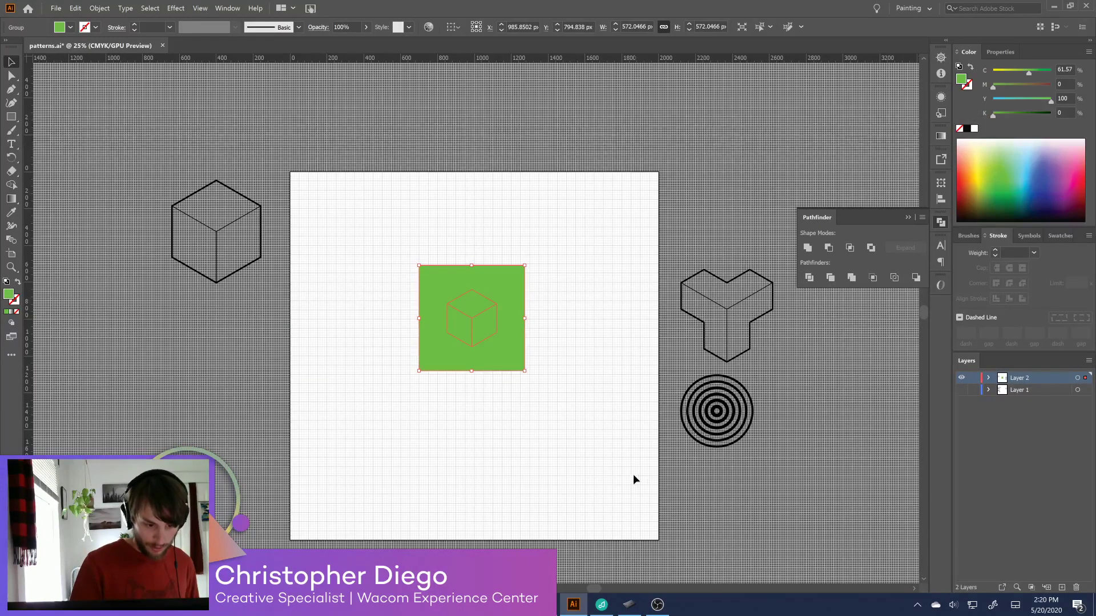
click(575, 436)
click(507, 365)
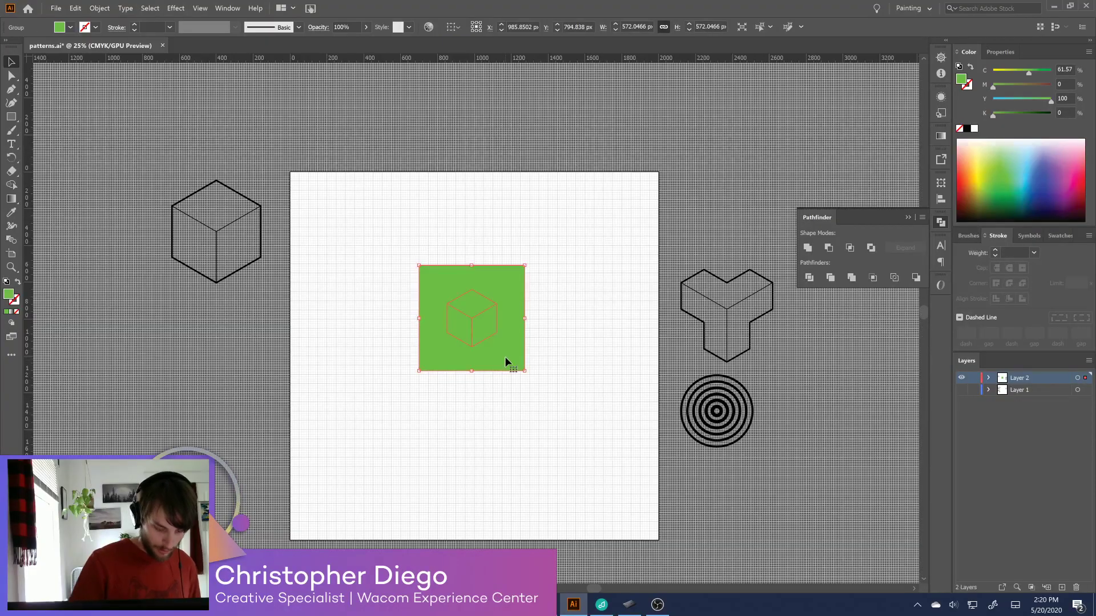
click(558, 444)
click(510, 356)
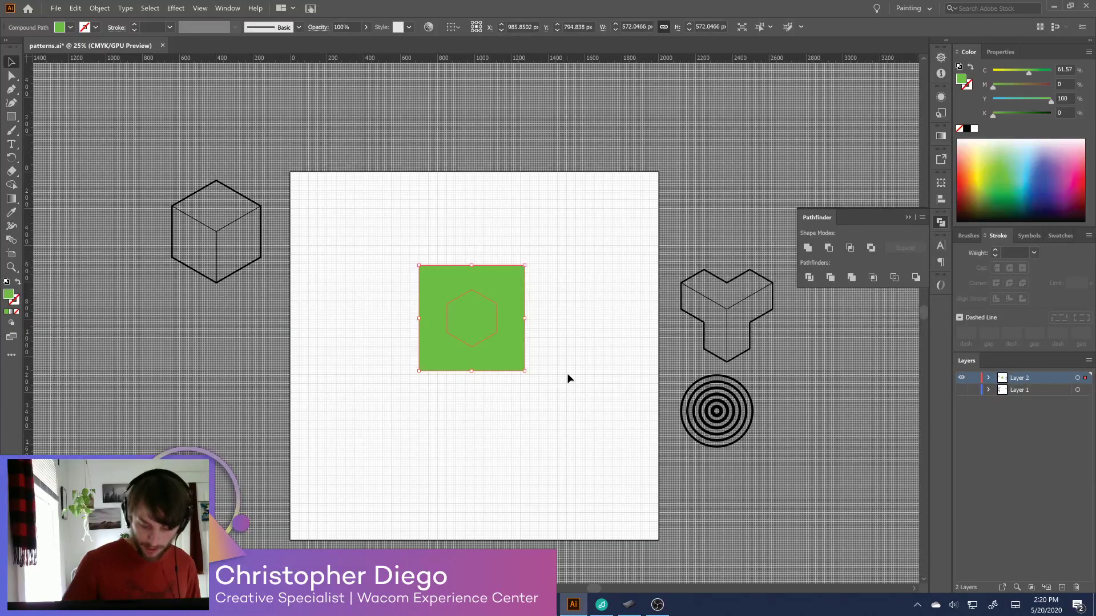
key(Delete)
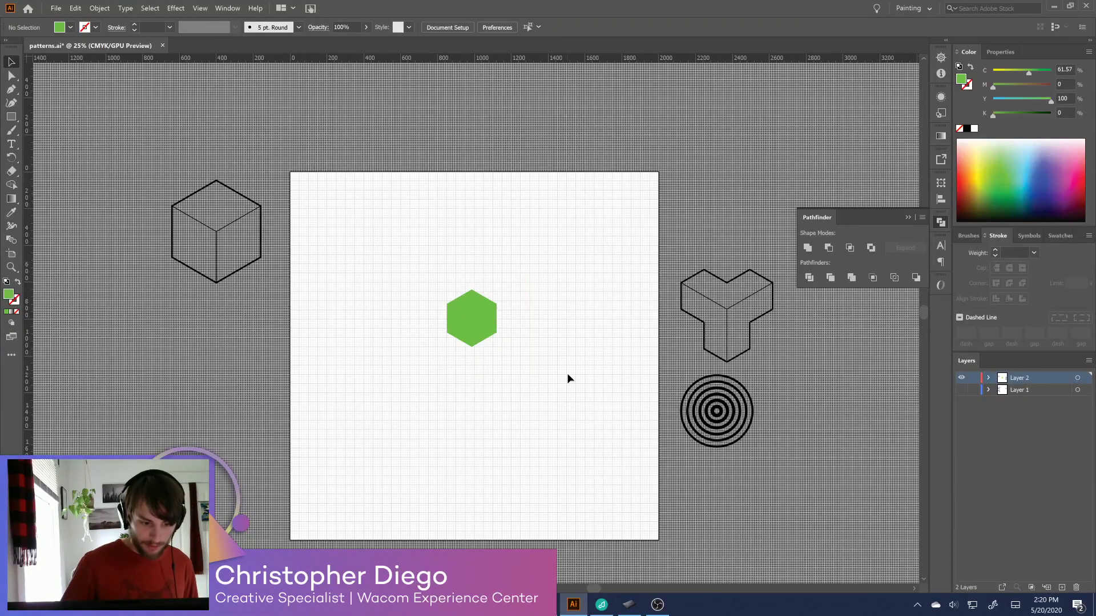
Recolour the cube's right face pale yellow-green, its left face light blue, and its top face soft green
click(488, 341)
drag(989, 174, 998, 153)
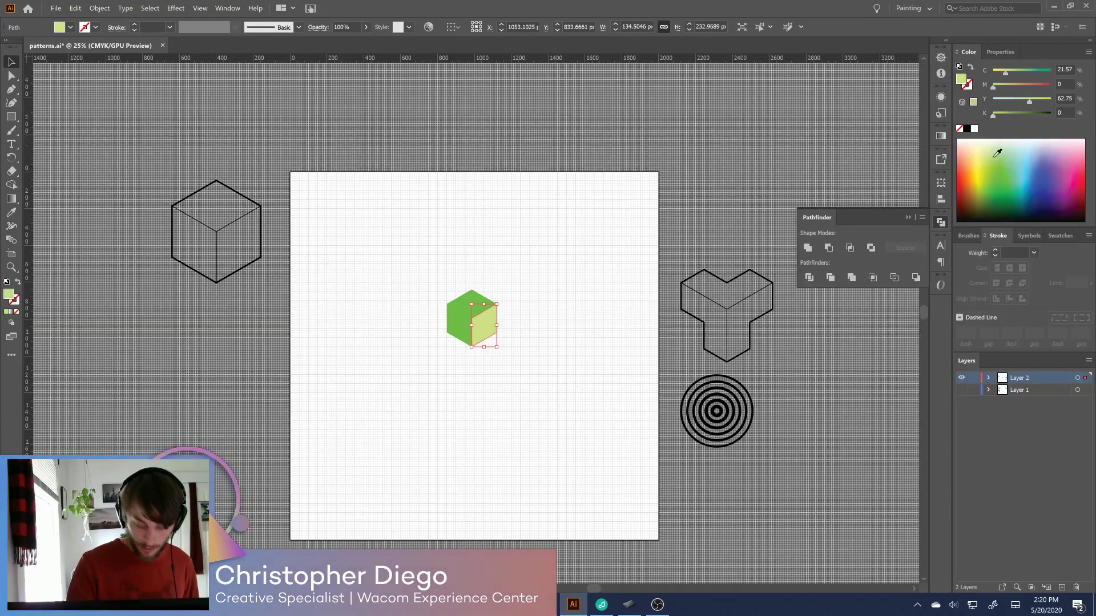
click(532, 352)
click(469, 328)
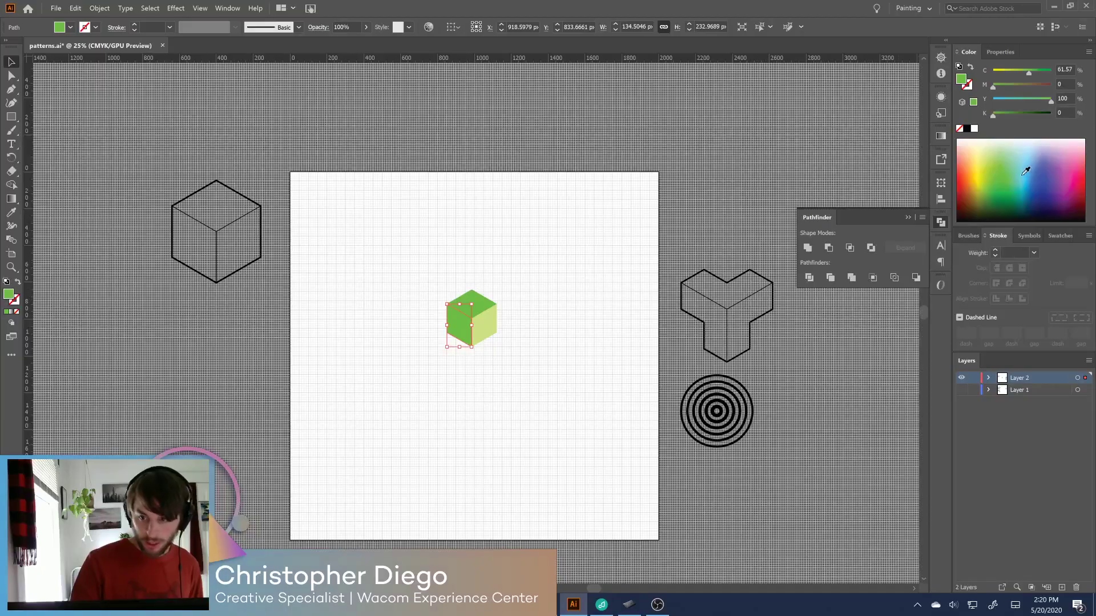
click(1022, 164)
click(551, 322)
click(481, 303)
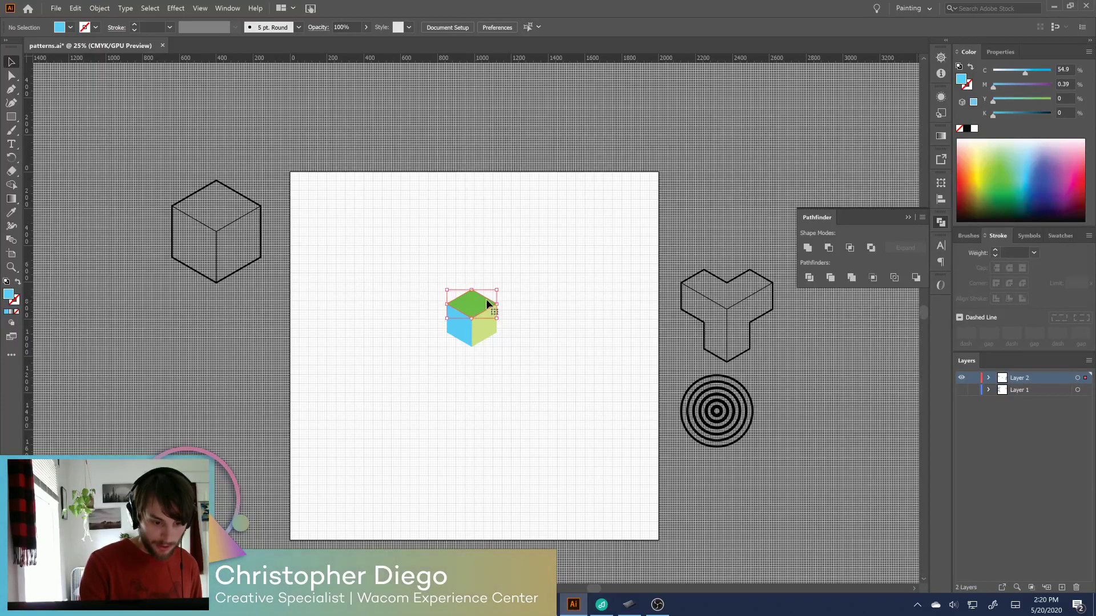
click(1014, 171)
click(598, 382)
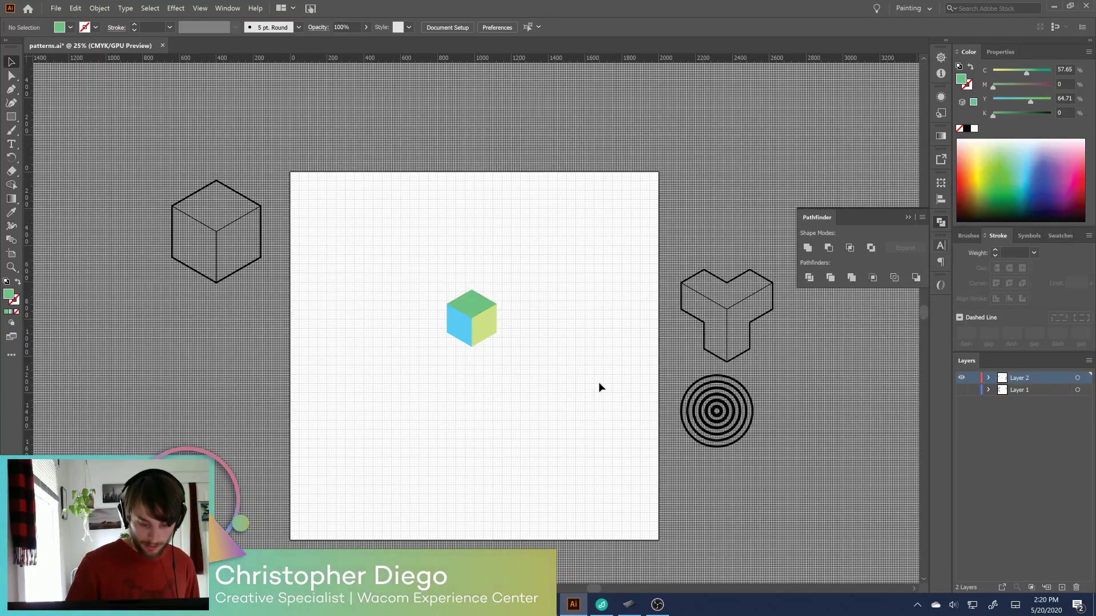
Examine the coloured cube's three faces and their edges up close
key(ctrl+equal)
key(ctrl+equal)
key(ctrl+equal)
click(503, 361)
shift+click(443, 351)
shift+click(448, 289)
key(a)
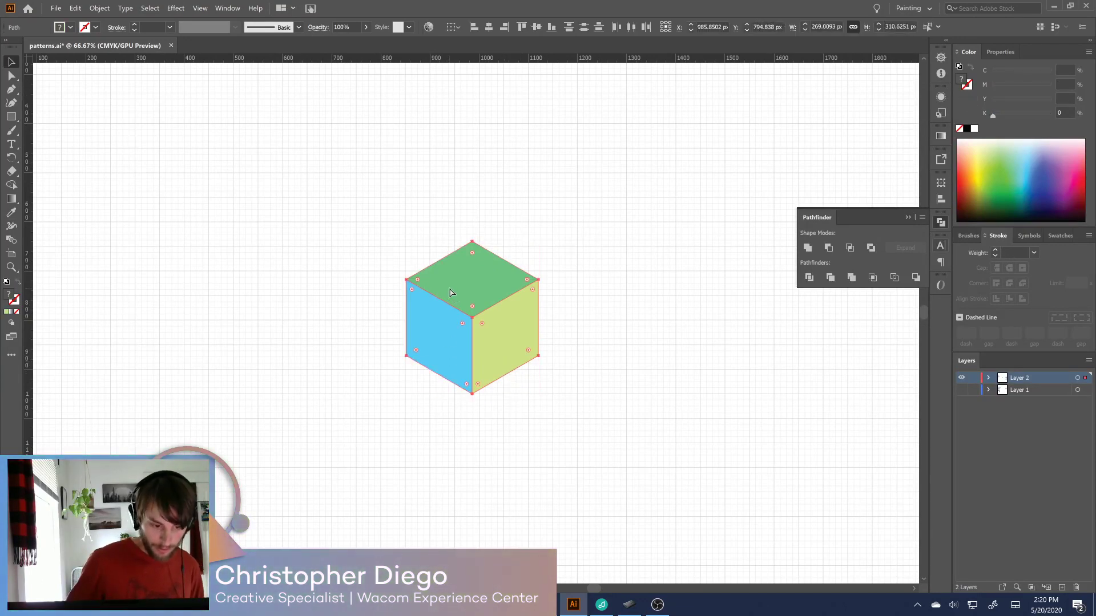
key(v)
click(614, 416)
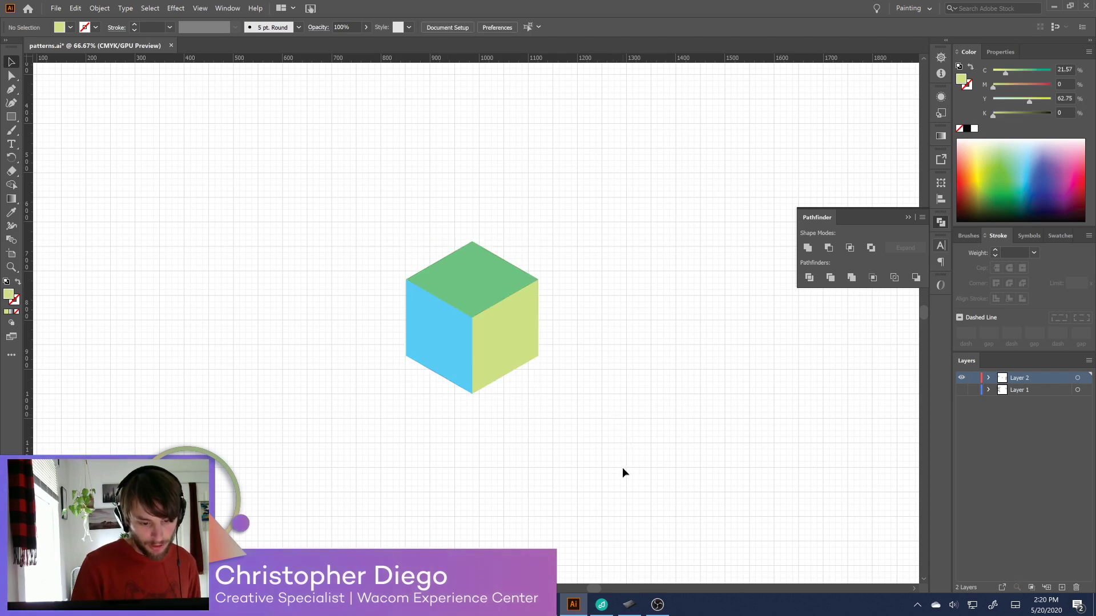
Undo the face colours, the deletion of the surrounding part, and the division of the green square
key(ctrl+z)
key(ctrl+z)
key(ctrl+z)
key(ctrl+z)
key(ctrl+z)
key(ctrl+z)
key(ctrl+z)
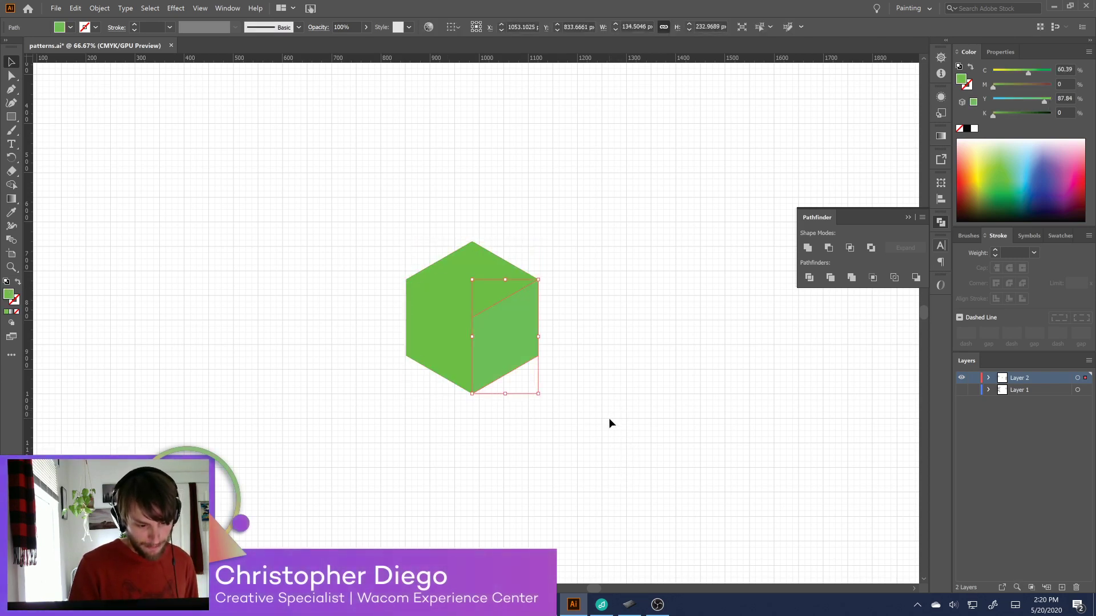
key(ctrl+z)
key(ctrl+z)
Divide the green square along the cube's lines again with Pathfinder, then undo the division
click(662, 433)
mouse_move(606, 406)
mouse_down()
mouse_move(613, 427)
mouse_move(624, 401)
mouse_move(594, 418)
mouse_up()
click(655, 414)
drag(669, 212, 359, 390)
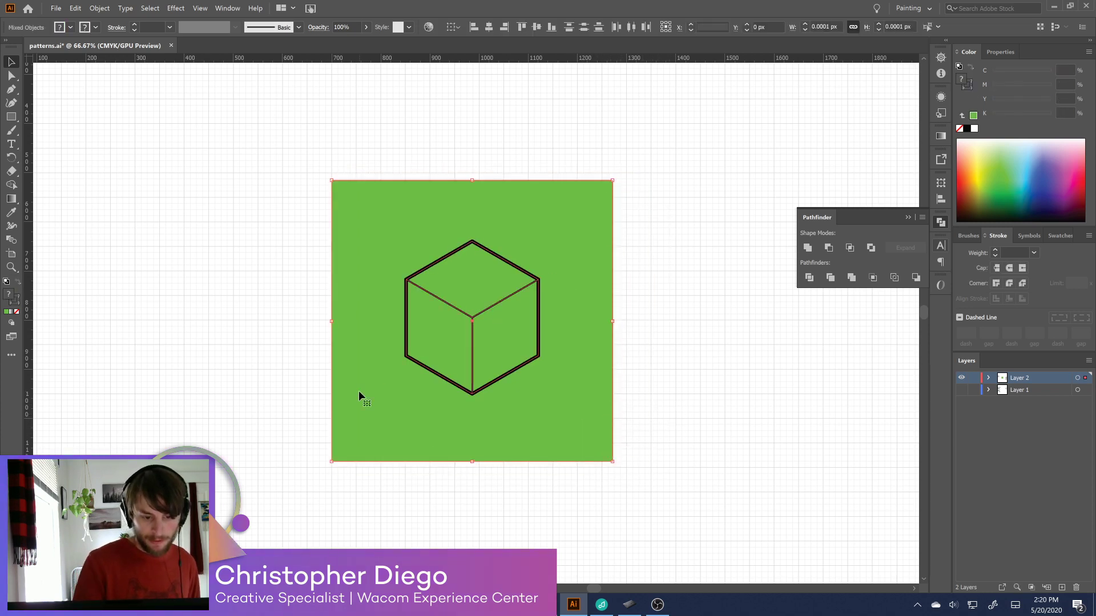
click(809, 278)
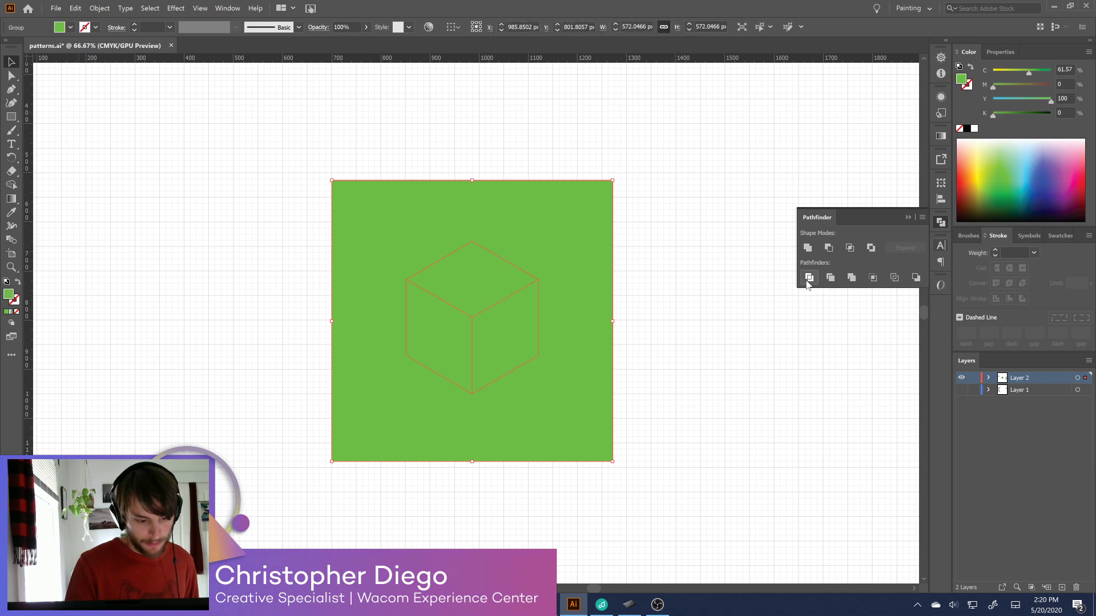
key(ctrl+z)
Move the green square clear of the small cube and expand the cube's strokes into filled shapes
click(682, 356)
mouse_move(573, 434)
mouse_down()
mouse_move(362, 457)
mouse_move(268, 454)
mouse_up()
mouse_move(576, 212)
mouse_down()
mouse_move(397, 354)
mouse_move(354, 408)
mouse_up()
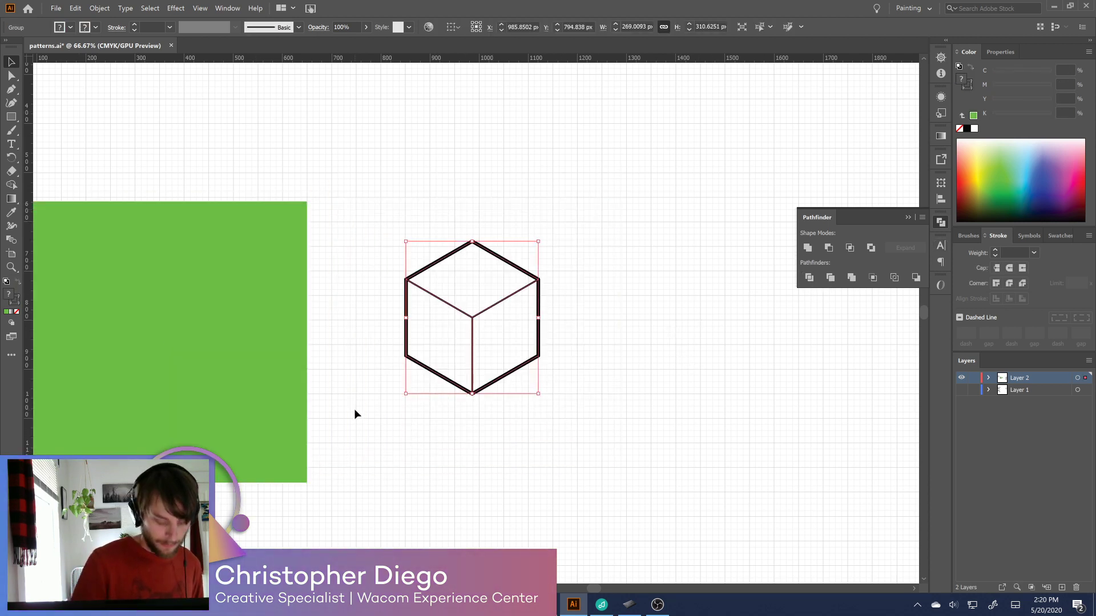
key(ctrl+e)
click(560, 401)
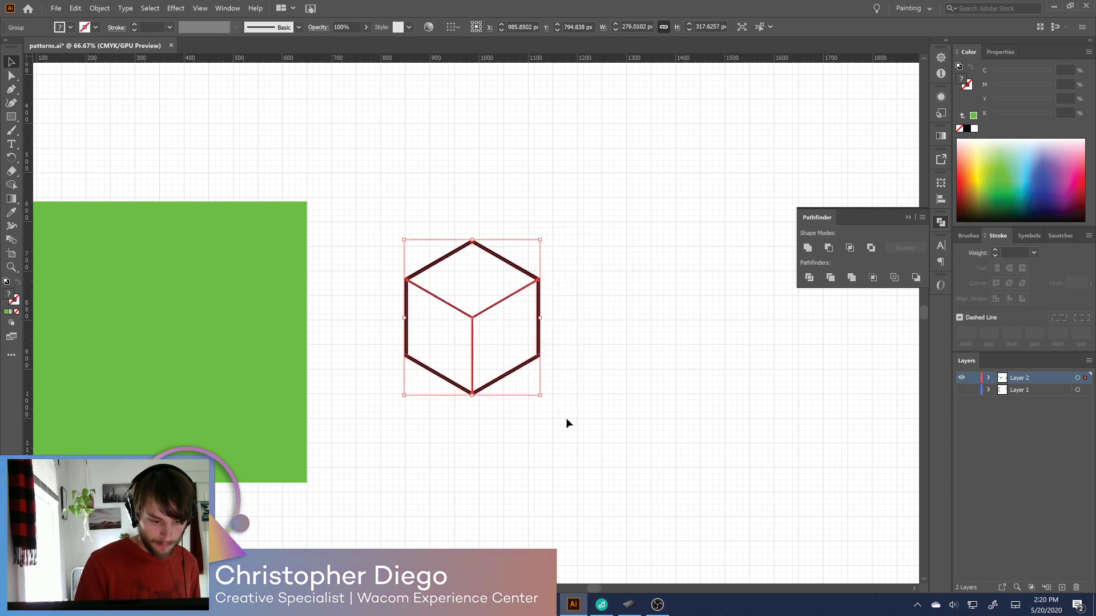
Try to unite the expanded cube's shapes with Pathfinder
click(807, 253)
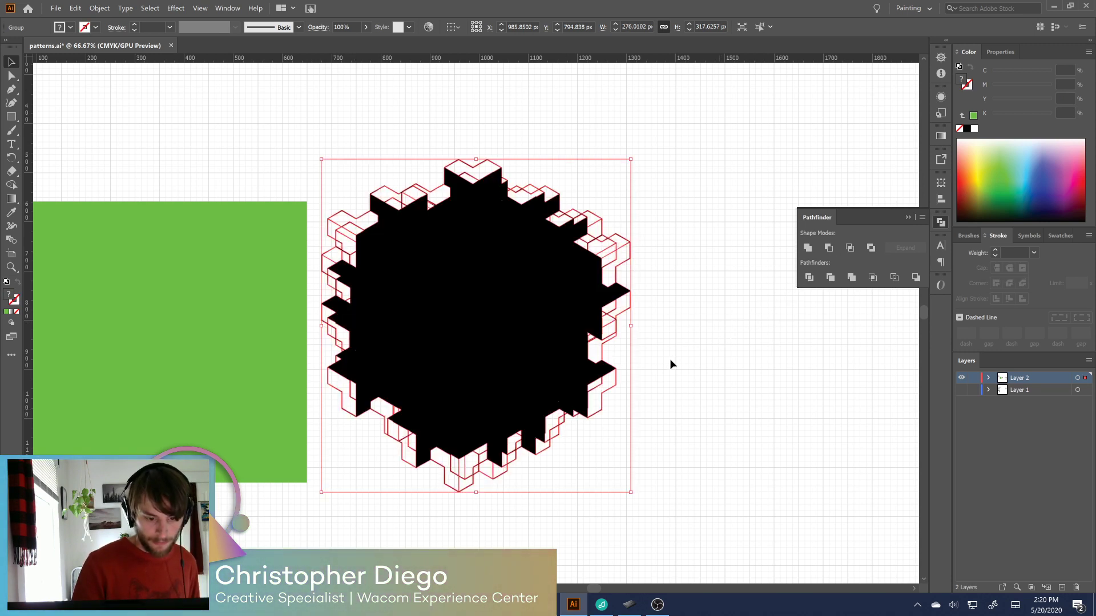
key(ctrl+z)
click(655, 389)
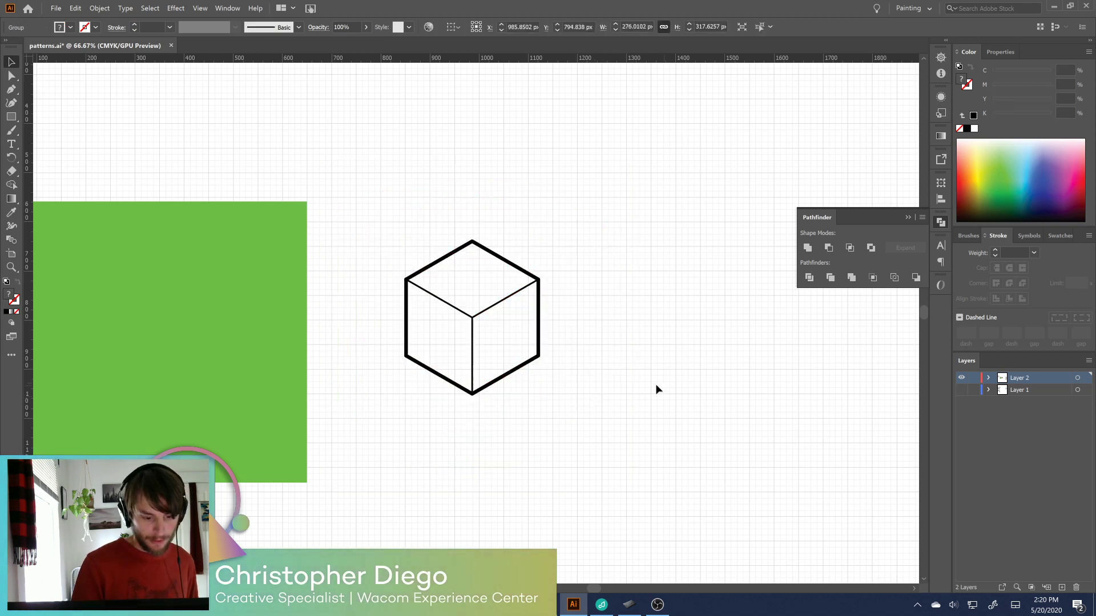
Ungroup the expanded cube and select its right vertical edge on its own
drag(565, 208, 363, 432)
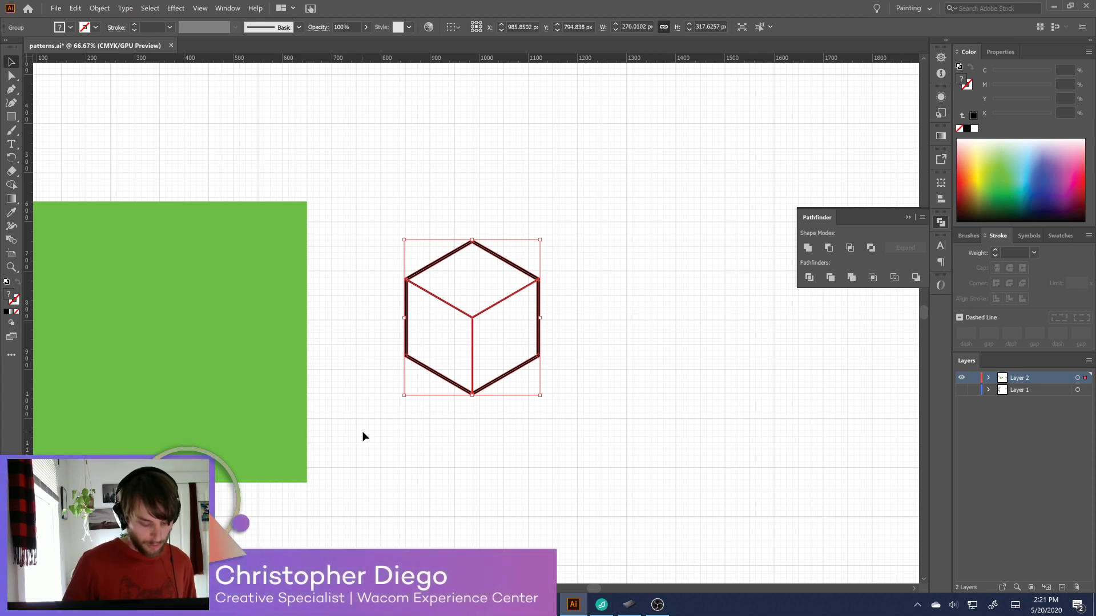
key(ctrl+shift+g)
click(621, 416)
drag(512, 312, 550, 336)
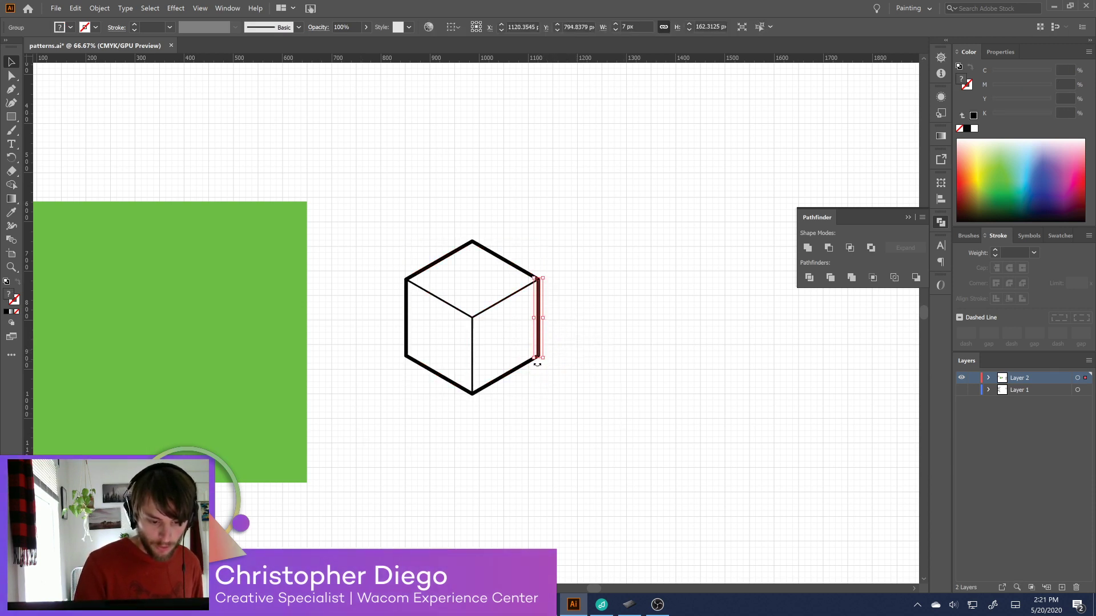
Lock Layer 1, unlock it again, and deselect the cube's edge
click(974, 390)
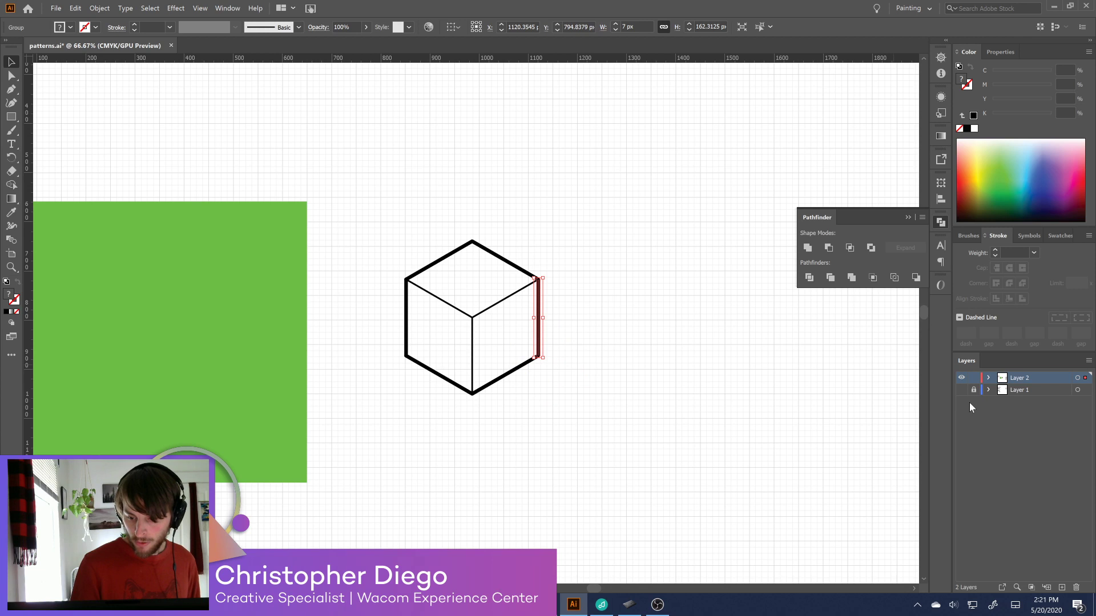
click(531, 378)
key(ctrl+alt+2)
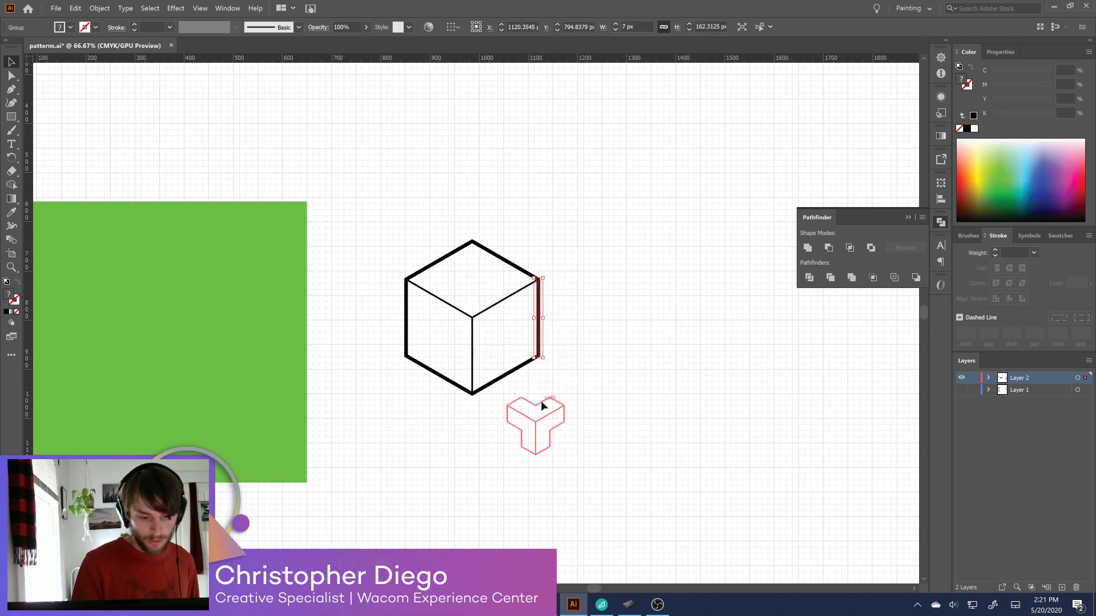
click(542, 403)
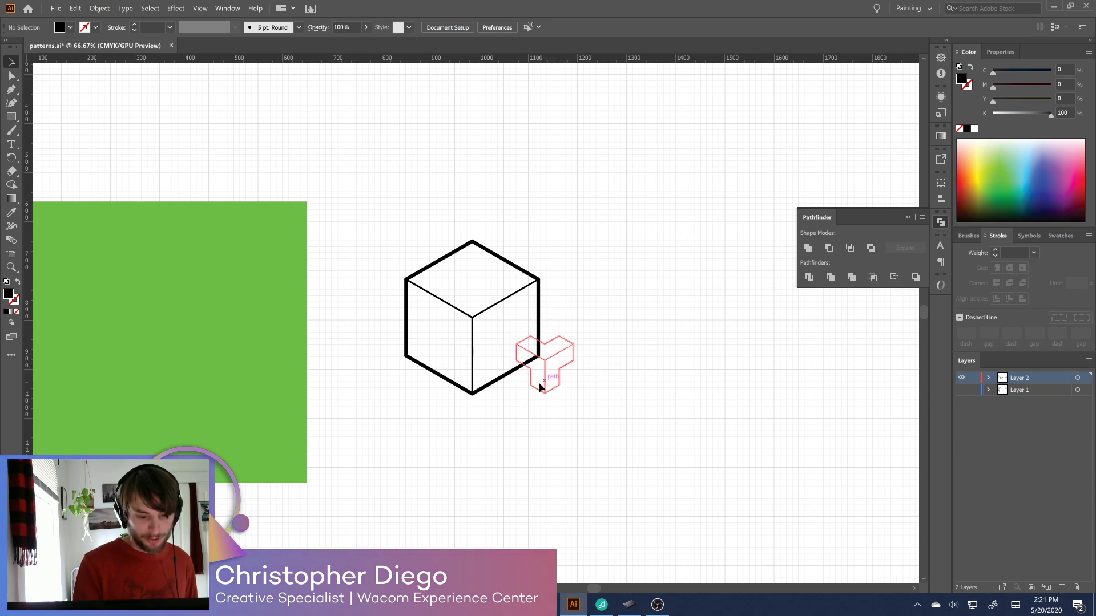
Move the green square off the artboard below the large cube, and shift the small cube lower on the artboard
key(ctrl+minus)
key(ctrl+minus)
key(ctrl+minus)
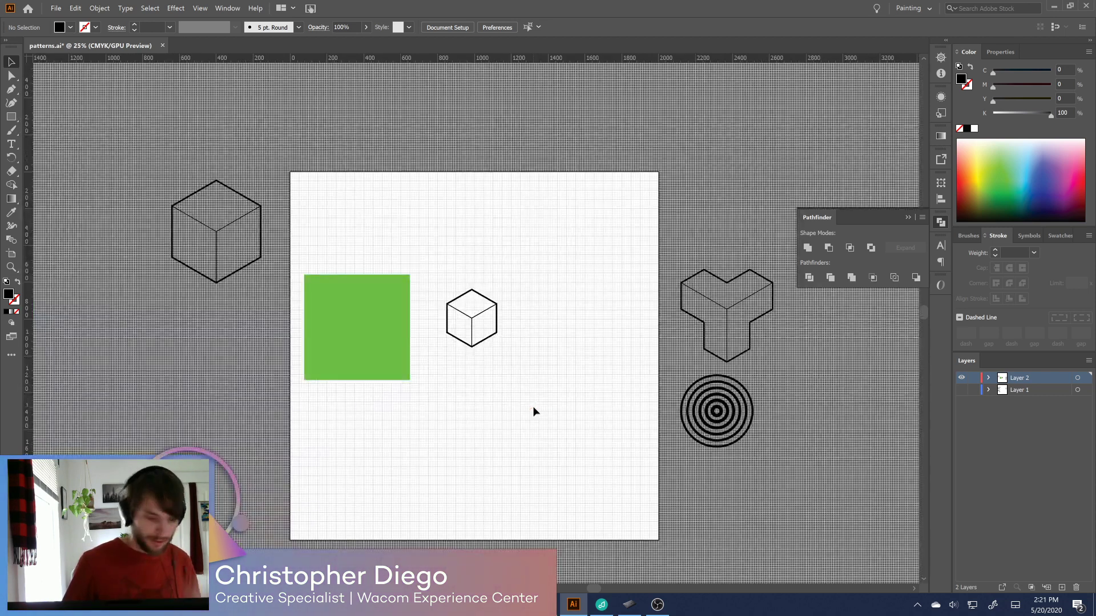
drag(395, 371, 234, 447)
click(481, 361)
drag(495, 336, 503, 412)
click(529, 422)
drag(515, 341, 420, 434)
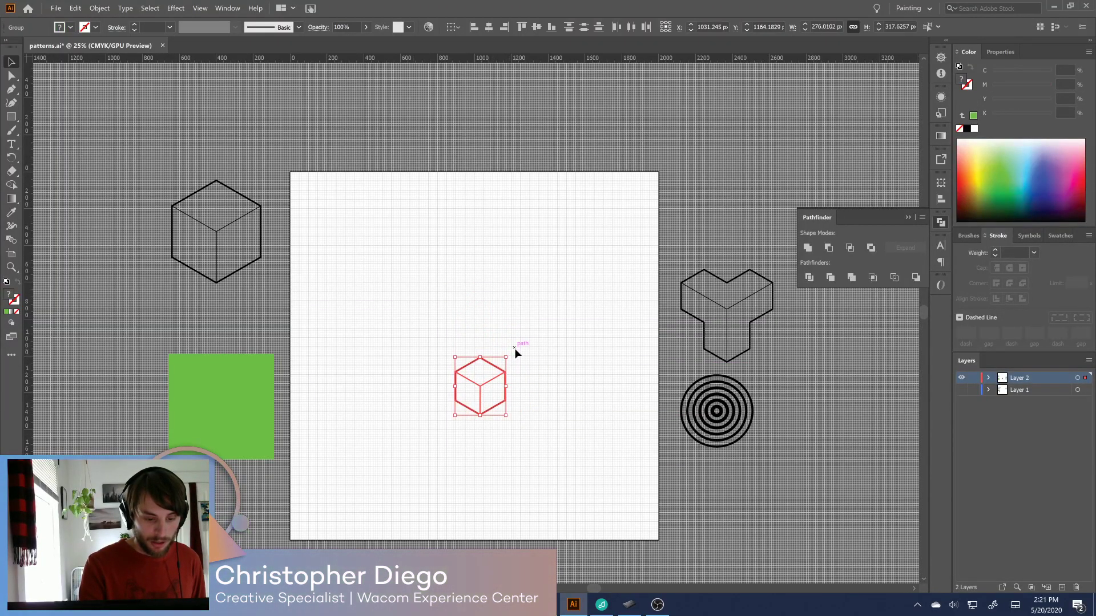
click(514, 349)
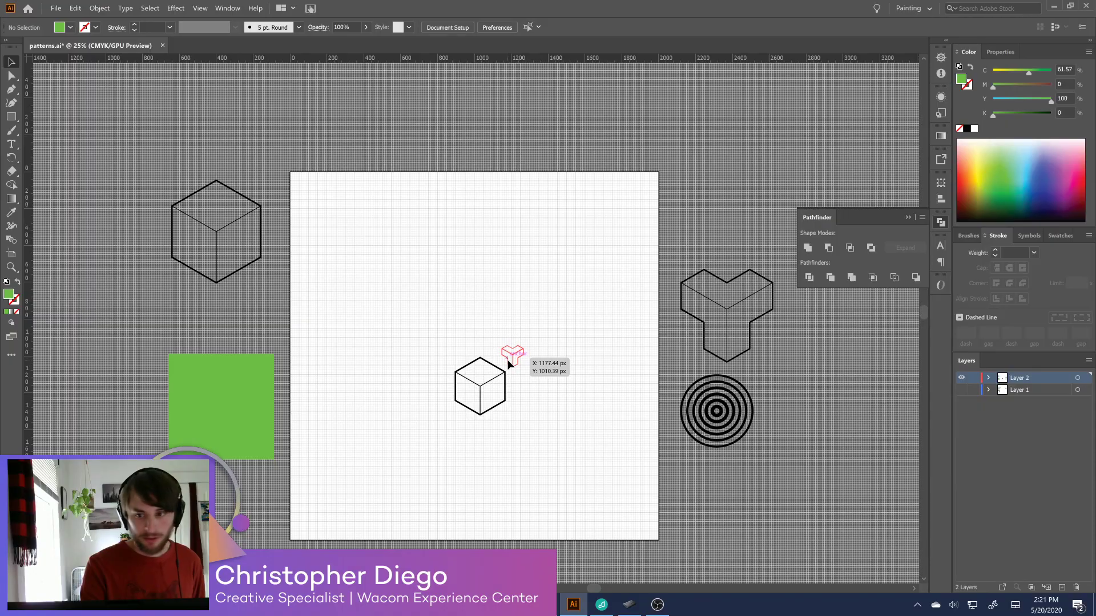
Create a new 2000 x 2000 px document from the recent Print preset
click(57, 6)
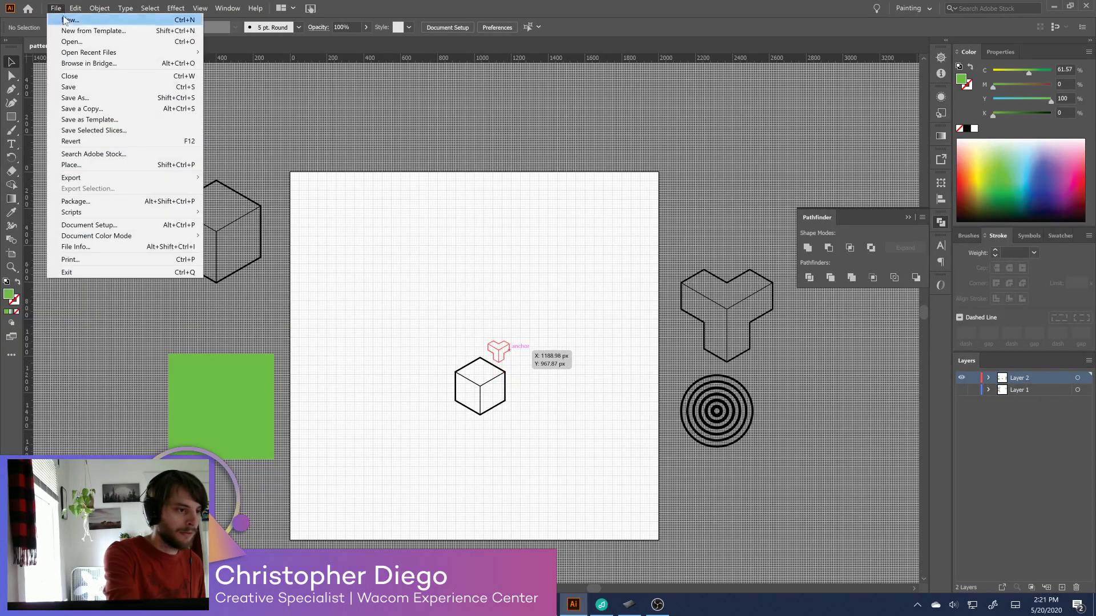
click(62, 10)
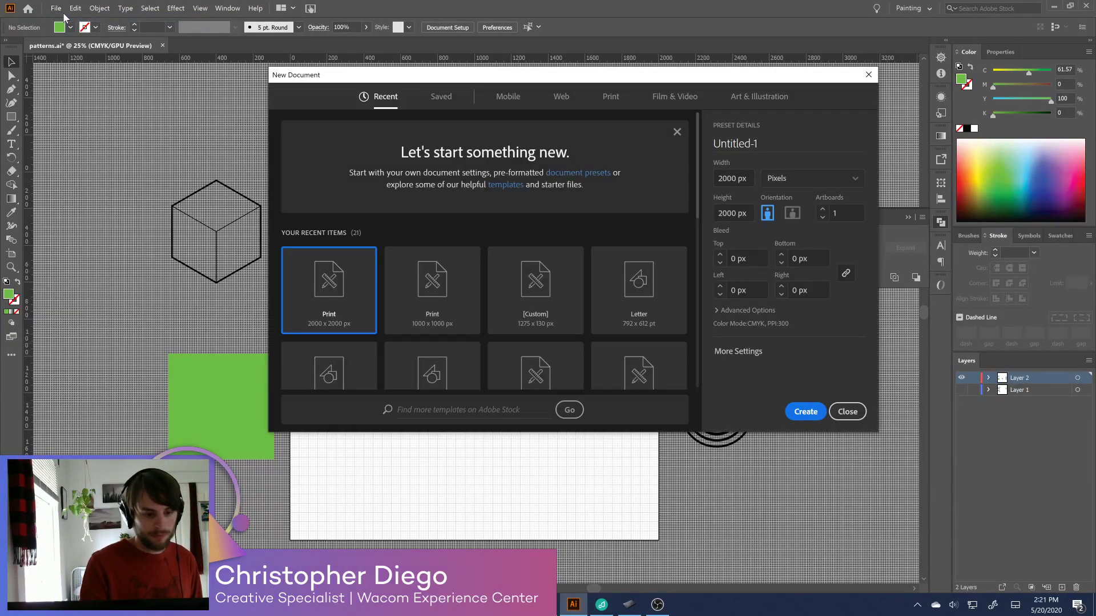
click(802, 412)
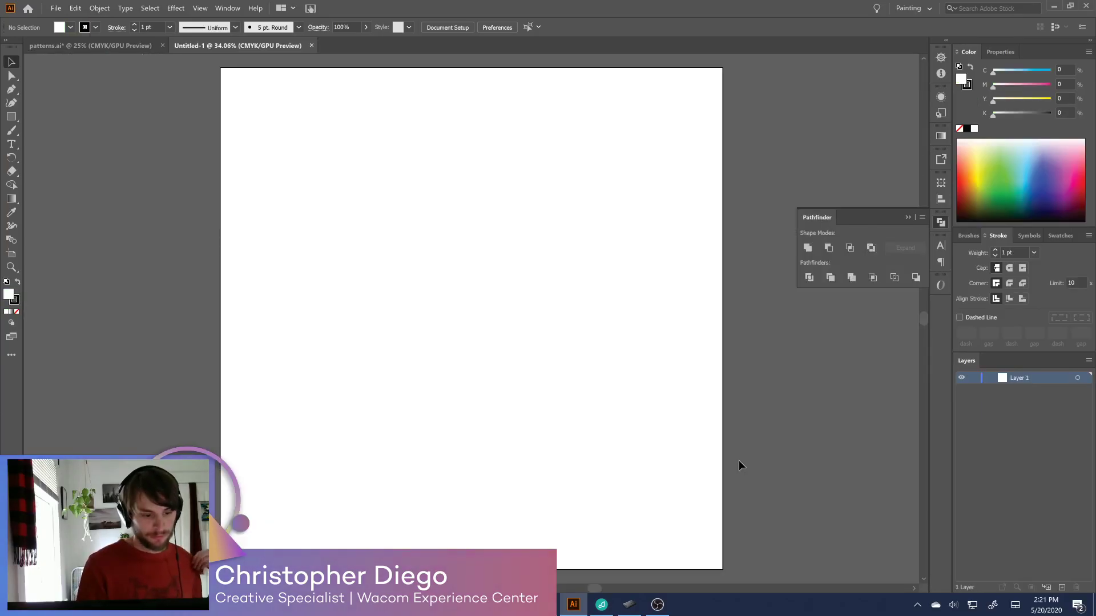
Copy the large cube beside the artboard in patterns.ai, paste it into the new document, and select it
click(122, 46)
drag(264, 203, 135, 299)
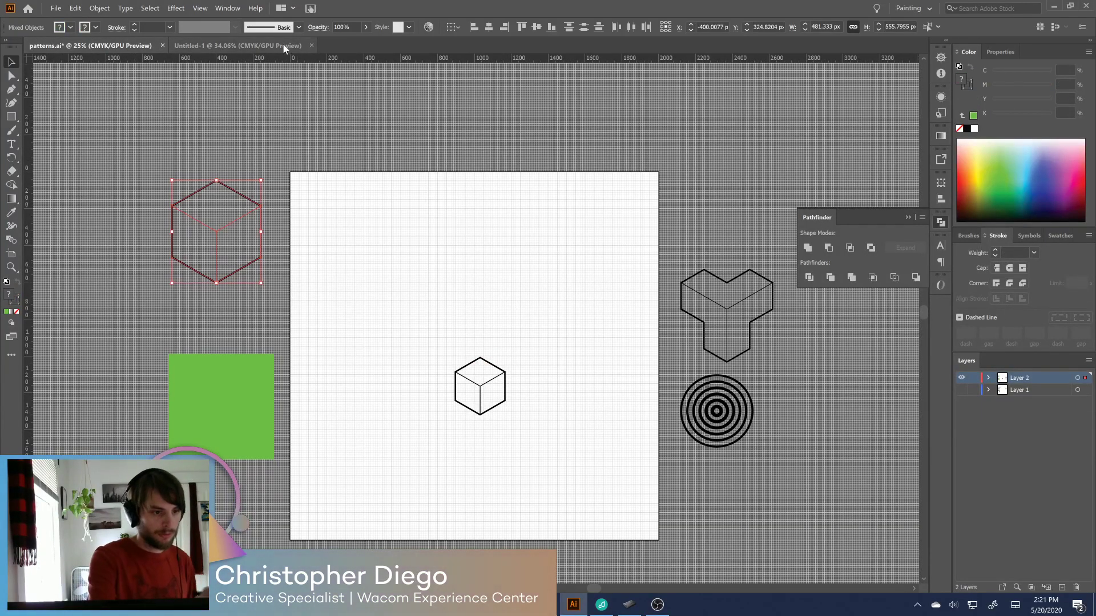
click(251, 47)
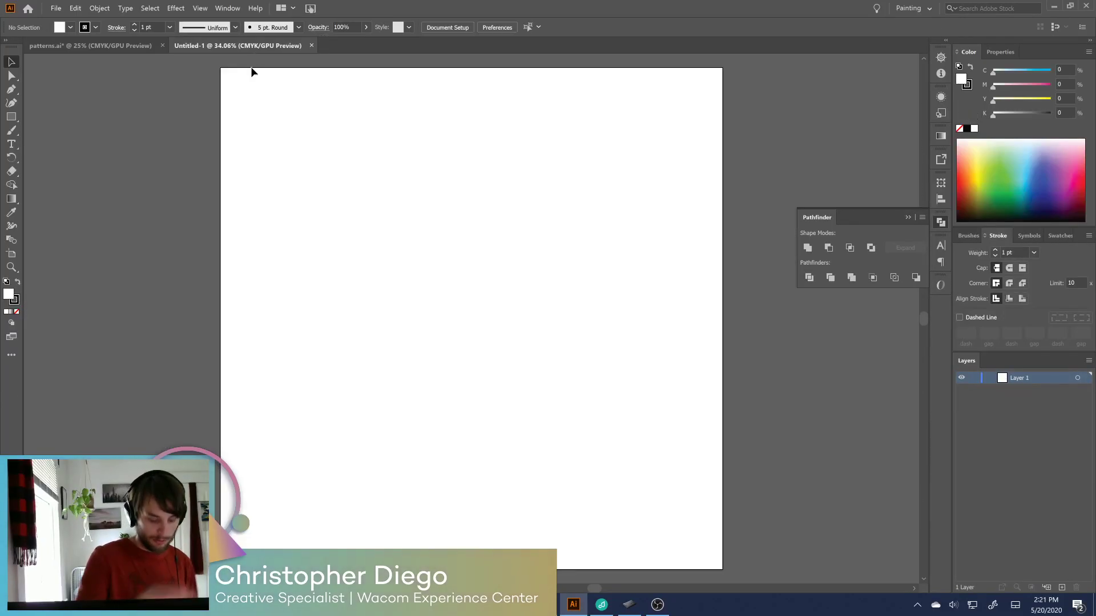
key(ctrl+v)
click(565, 378)
drag(565, 378, 351, 412)
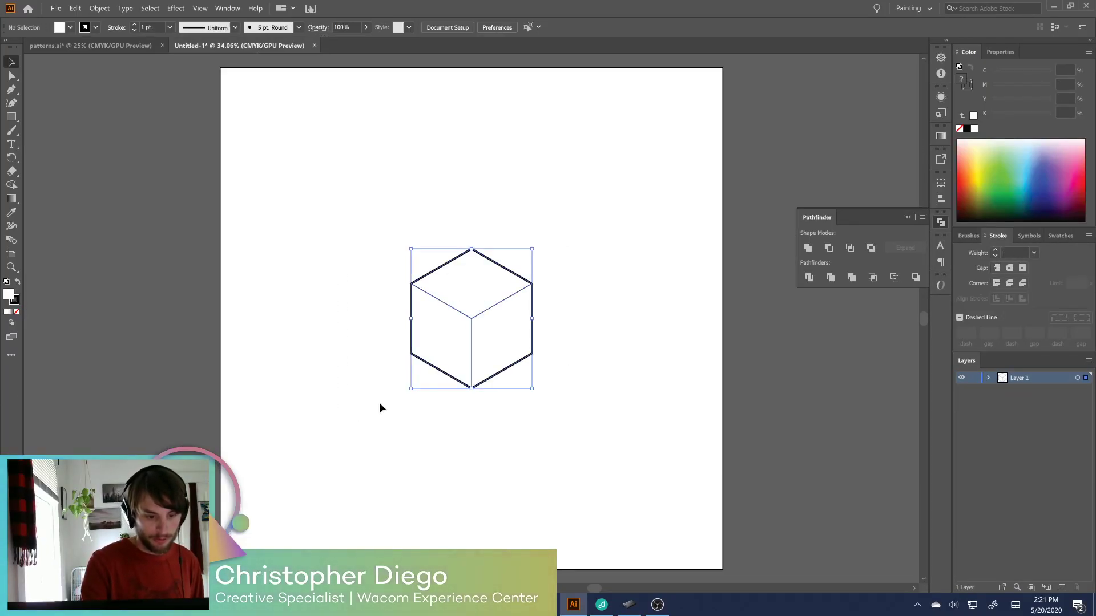
Move the cube slightly higher on the artboard and set its outer edges to a 10 pt stroke
drag(522, 369, 539, 348)
click(588, 429)
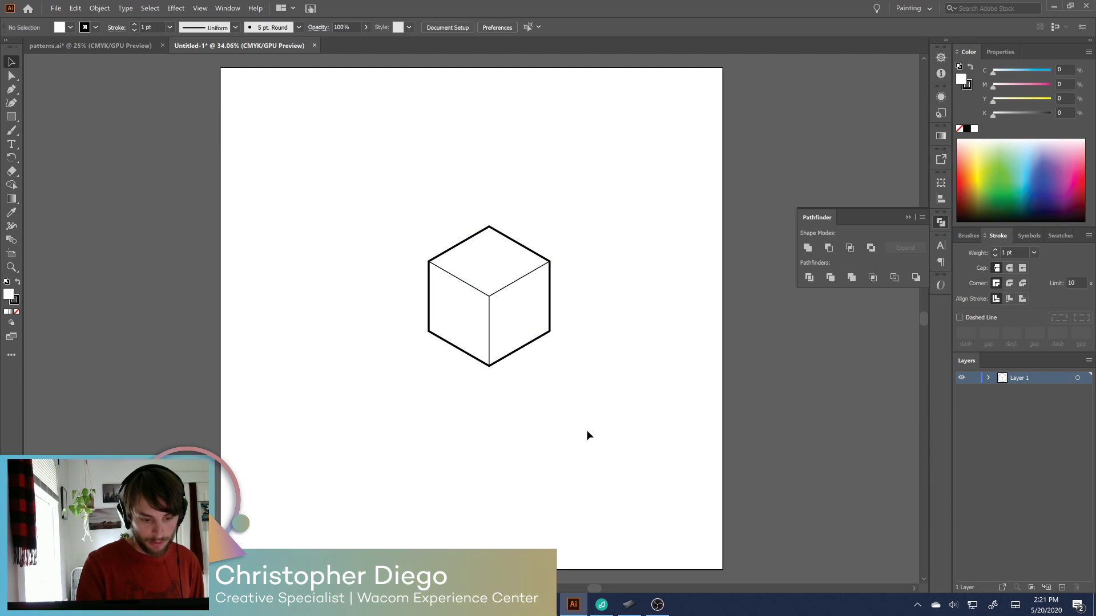
key(ctrl+a)
click(595, 344)
click(538, 340)
shift+click(453, 312)
shift+click(446, 246)
click(995, 250)
click(1033, 253)
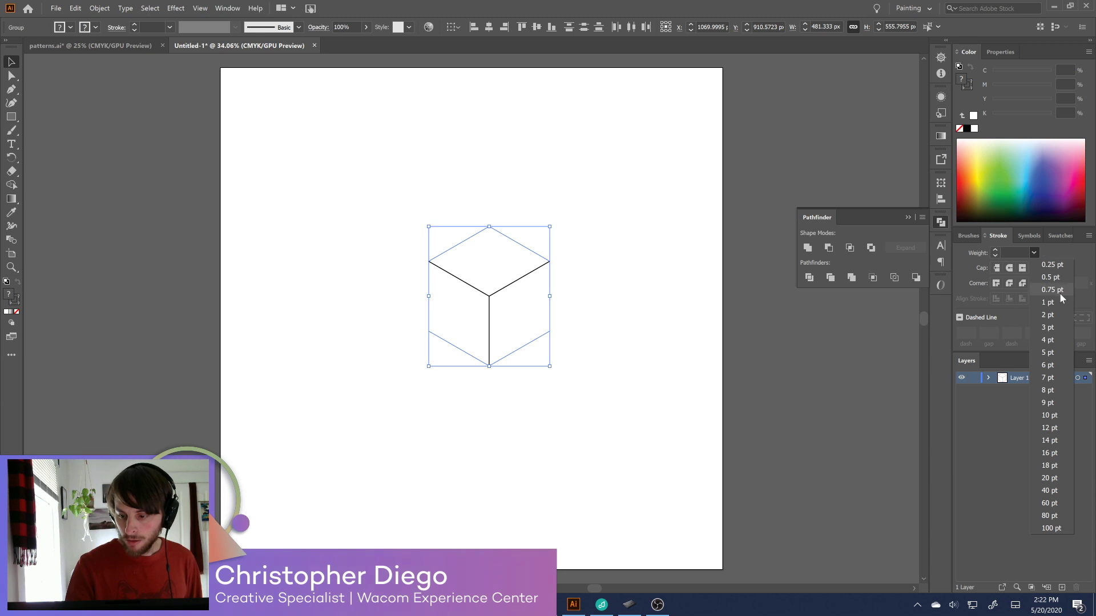
click(1052, 412)
Set the cube's three inner edges to a 7 pt stroke and deselect them
click(467, 309)
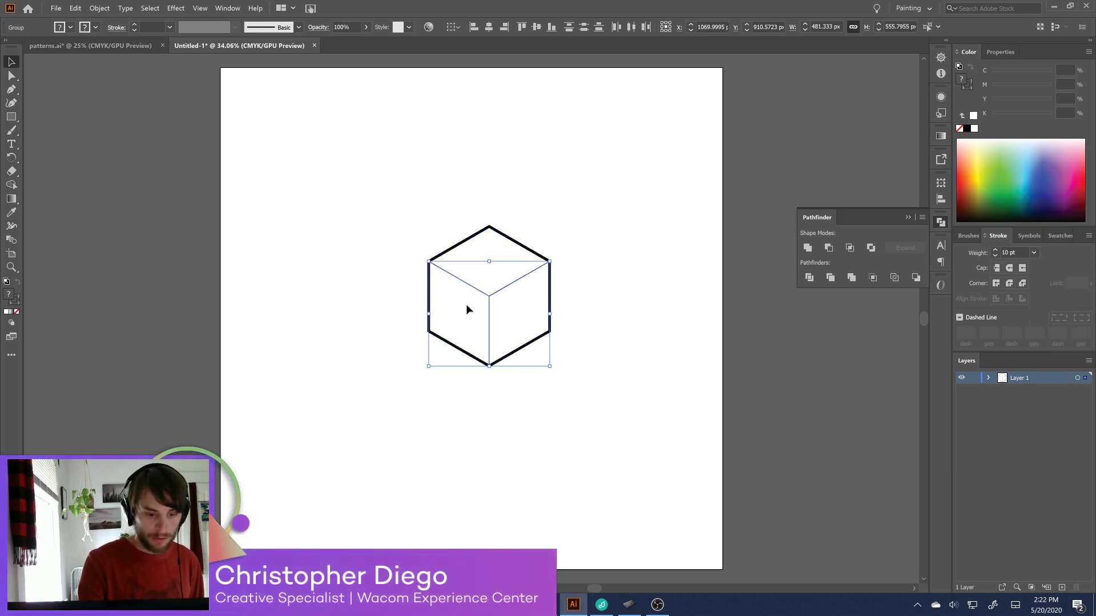
click(1033, 253)
click(1052, 378)
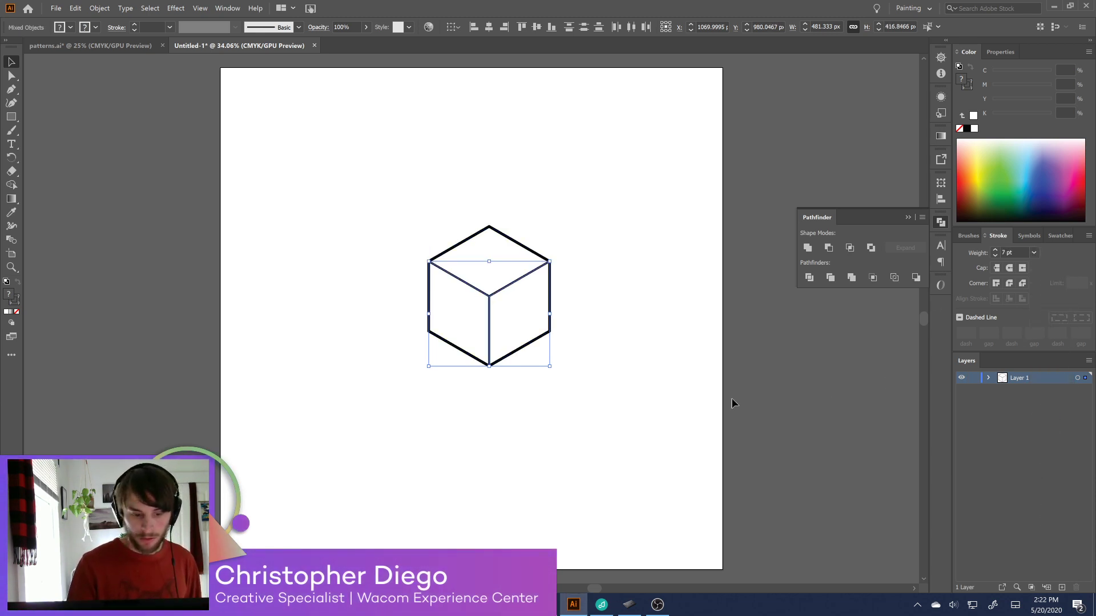
click(731, 398)
Scale the whole cube down to about 348 x 402 px and set its outer edges to a 16 pt stroke
drag(567, 195, 353, 388)
drag(553, 369, 520, 331)
click(540, 316)
click(492, 317)
shift+click(430, 303)
shift+click(472, 229)
click(1034, 255)
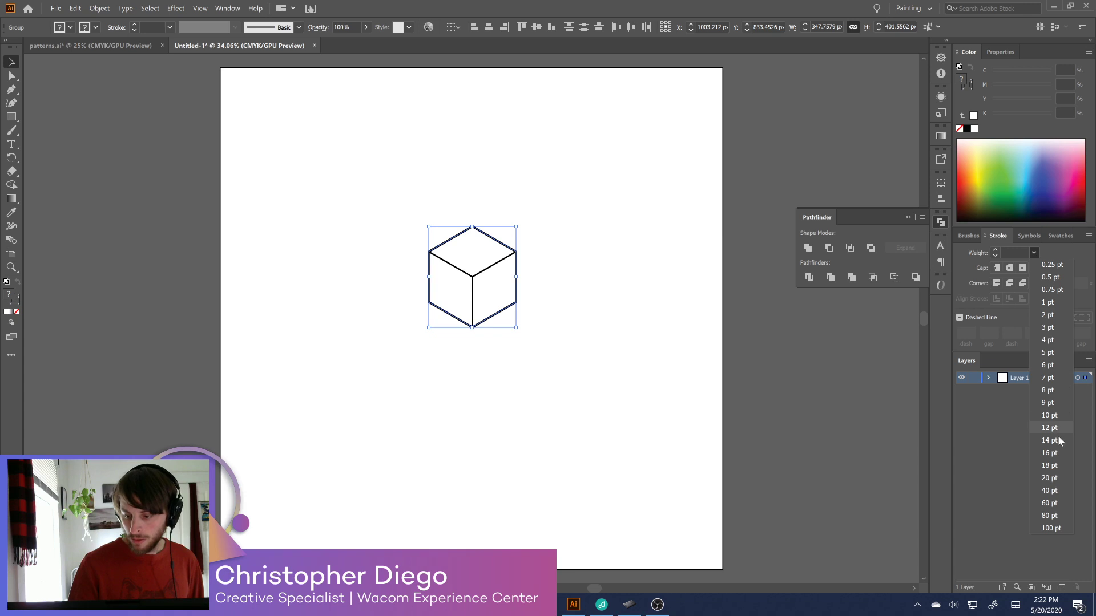
click(1048, 452)
click(666, 445)
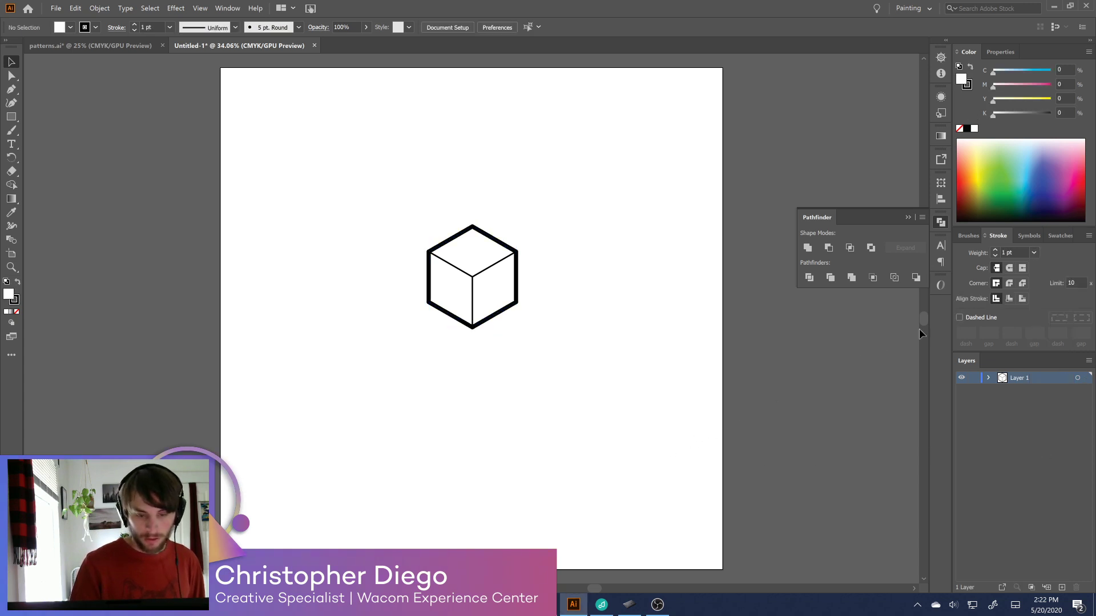
Set the outer edges of the scaled cube to a 14 pt stroke
click(495, 292)
shift+click(447, 294)
shift+click(471, 234)
click(1034, 253)
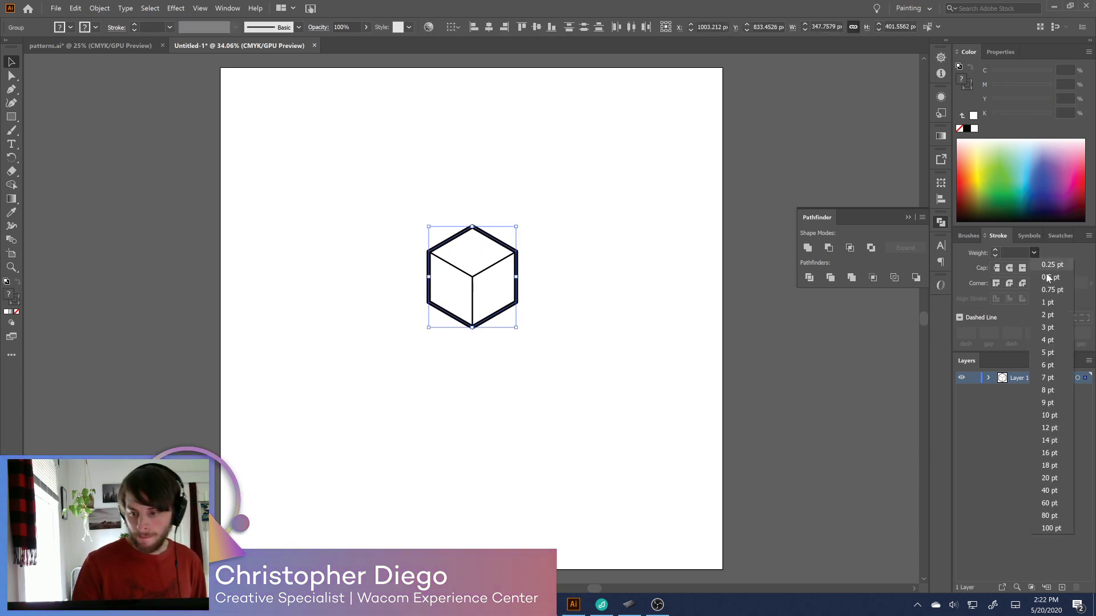
click(1050, 440)
click(628, 427)
Duplicate the cube beside the artboard, and expand the fills and strokes of the cube on the artboard
drag(545, 194, 383, 352)
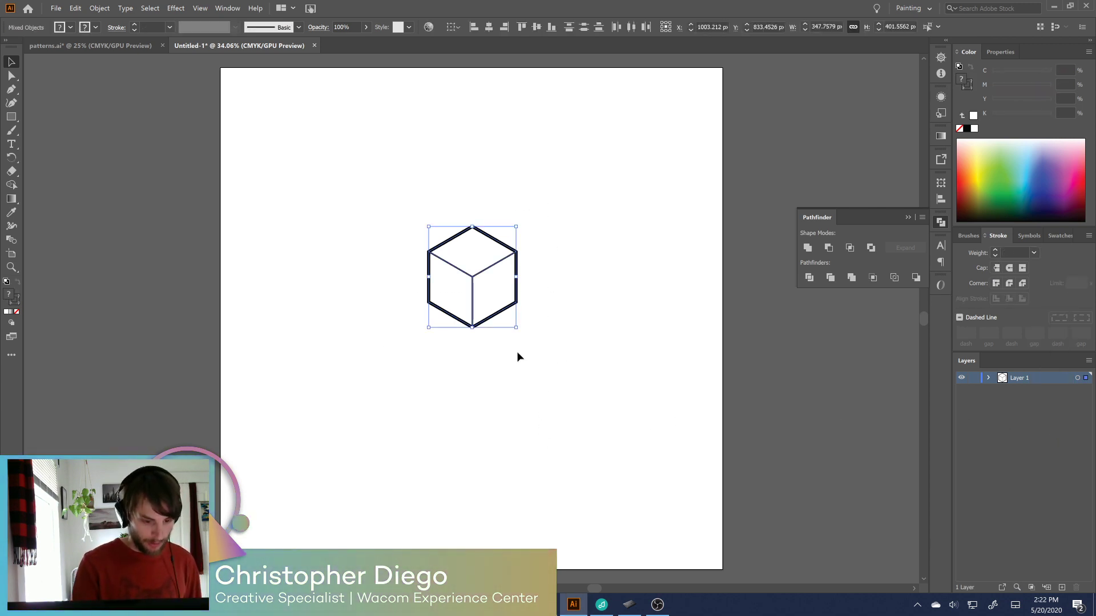
drag(502, 315, 153, 328)
drag(571, 215, 366, 409)
key(alt+o)
key(x)
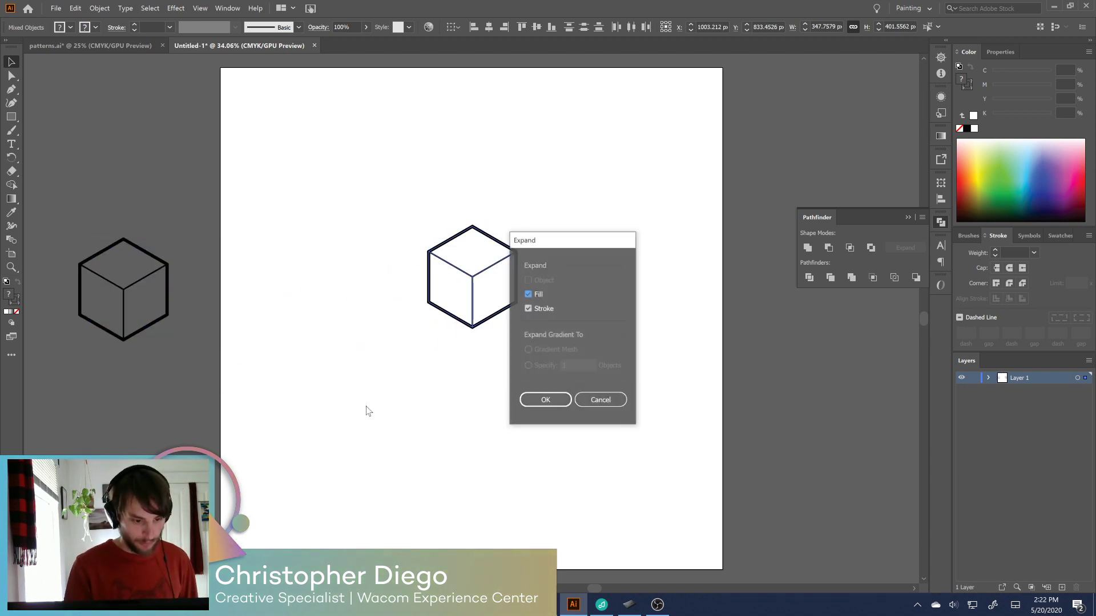
click(546, 400)
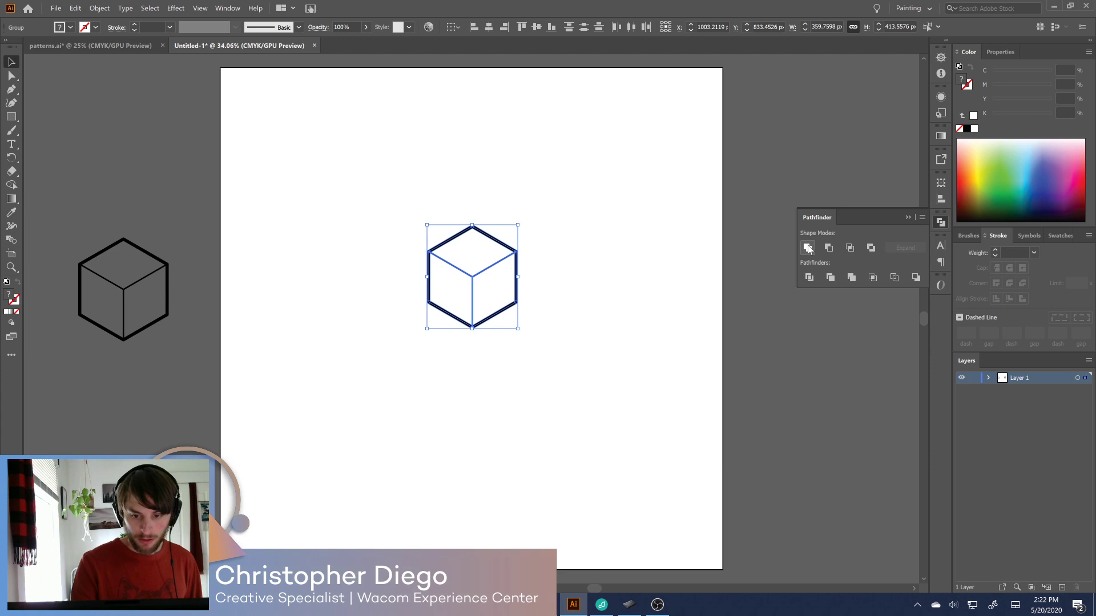
Try uniting the expanded cube's pieces with Pathfinder, undo the Unite operation, and deselect the cube
key(ctrl+z)
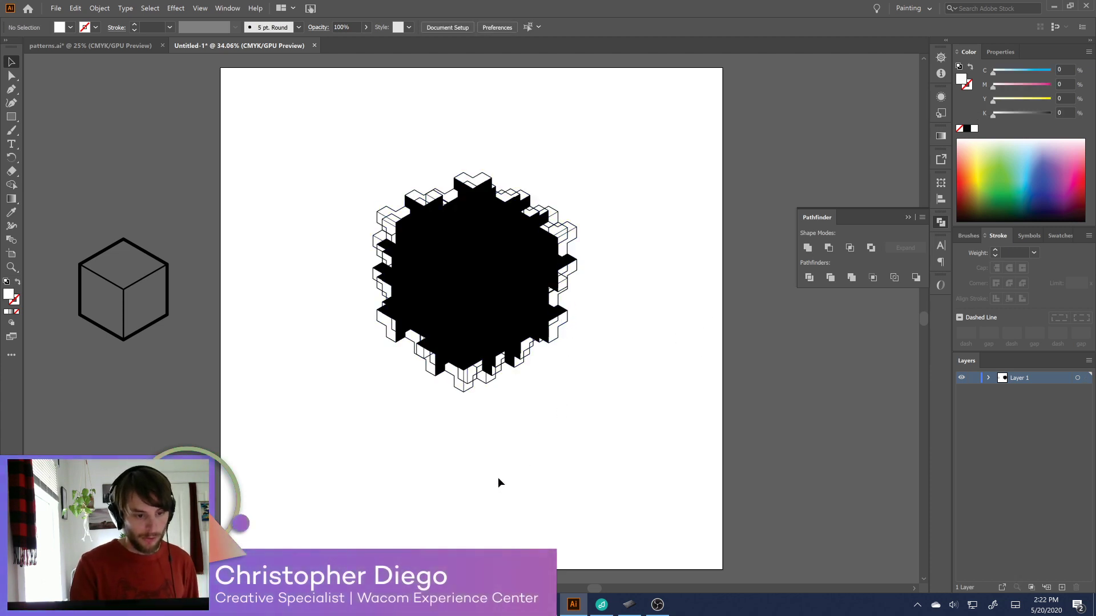
key(ctrl+z)
click(525, 495)
drag(549, 442, 629, 402)
drag(637, 161, 574, 436)
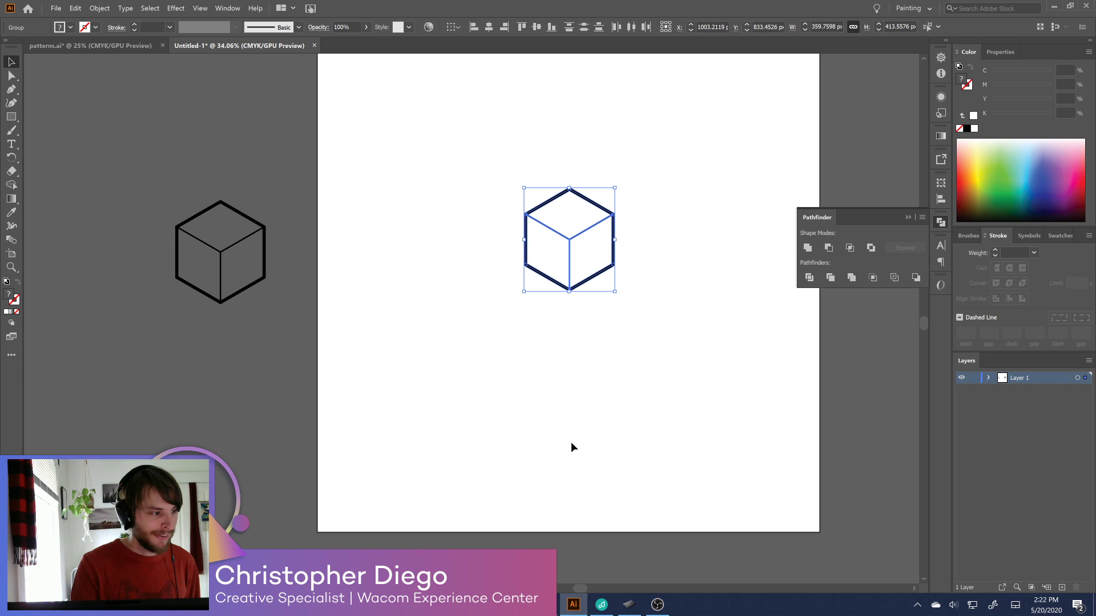
click(573, 440)
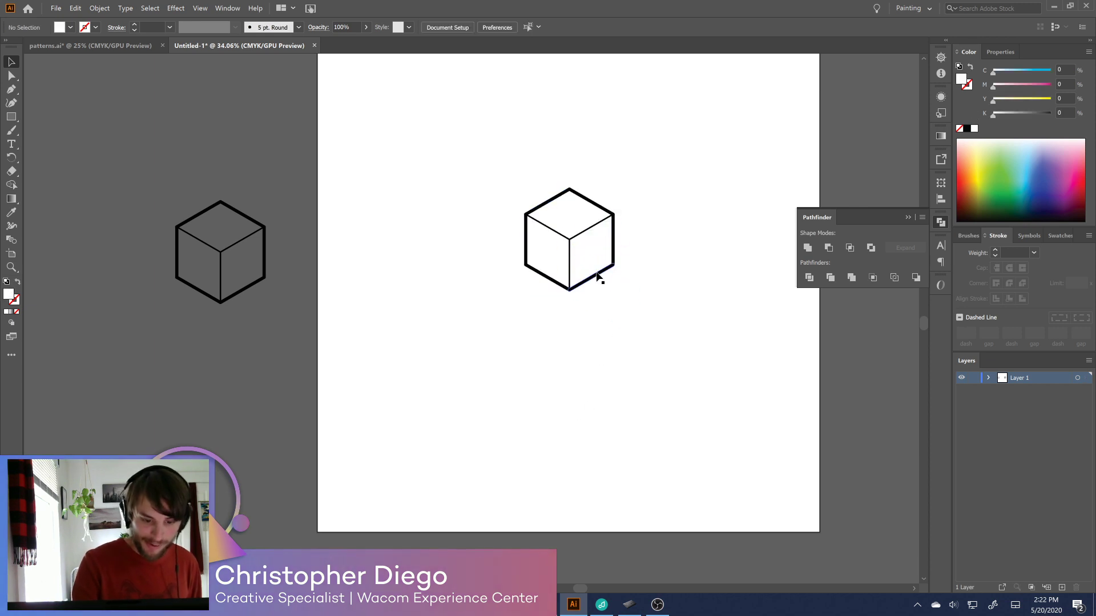
Try moving the expanded cube's lower-right edge away from the outline, undo the move, and inspect the corners up close
drag(599, 282, 605, 301)
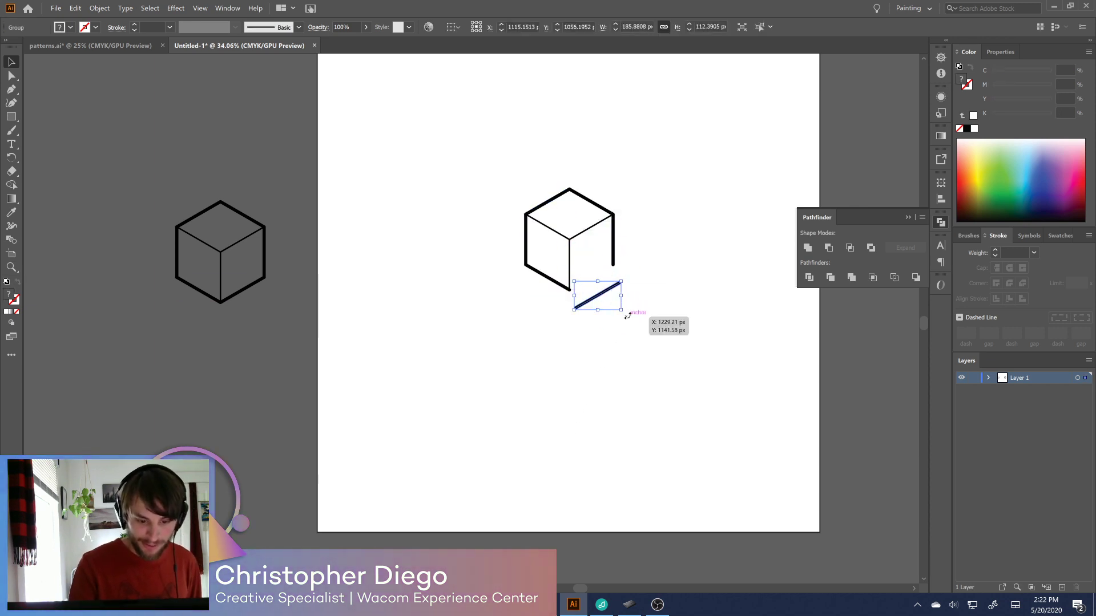
key(ctrl+z)
click(628, 369)
drag(658, 220, 614, 296)
key(ctrl+1)
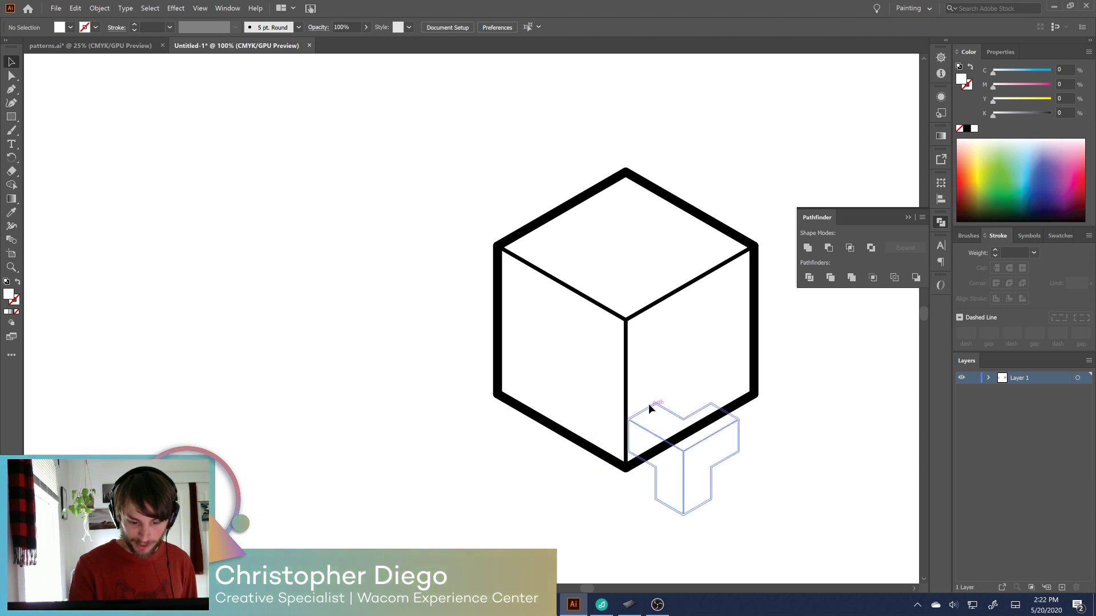
key(shift+m)
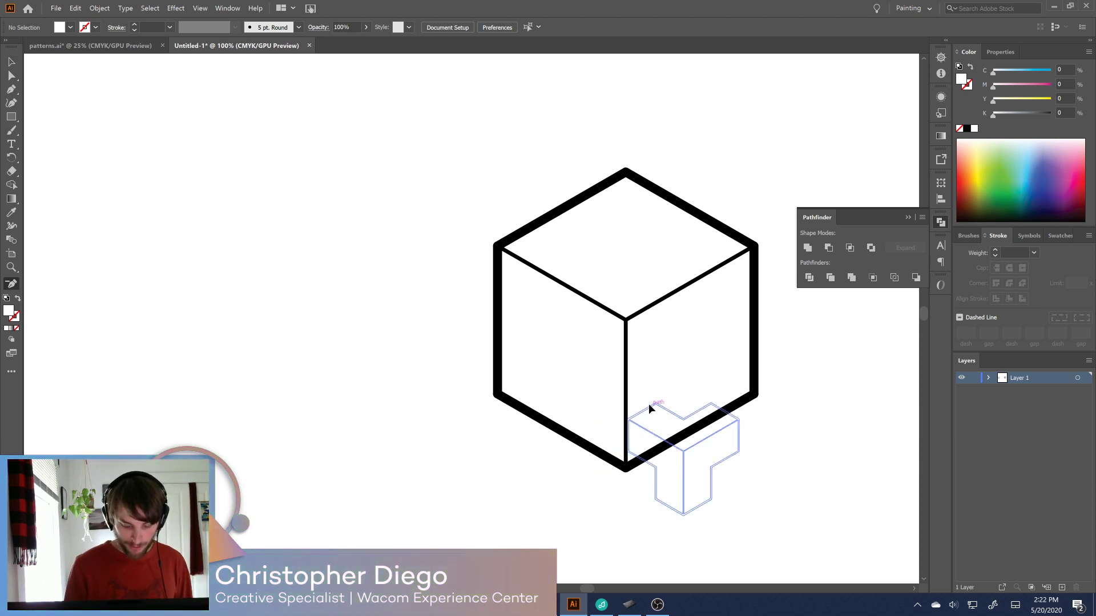
key(ctrl+minus)
key(ctrl+minus)
key(ctrl+minus)
key(ctrl+minus)
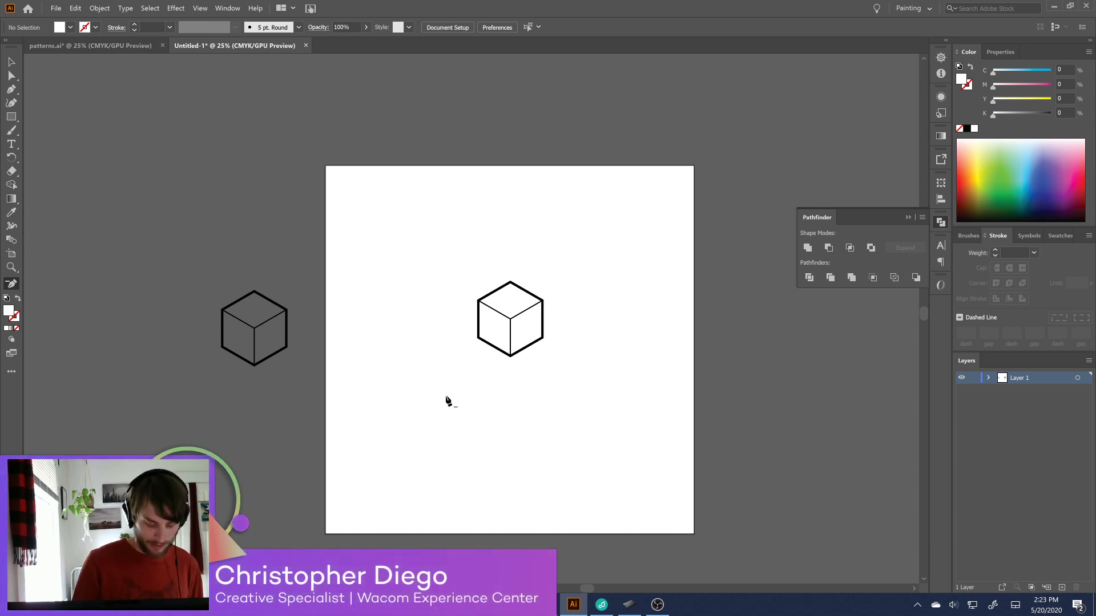
Delete the cube on the artboard and its copy beside the artboard
key(v)
drag(573, 257, 455, 381)
key(Delete)
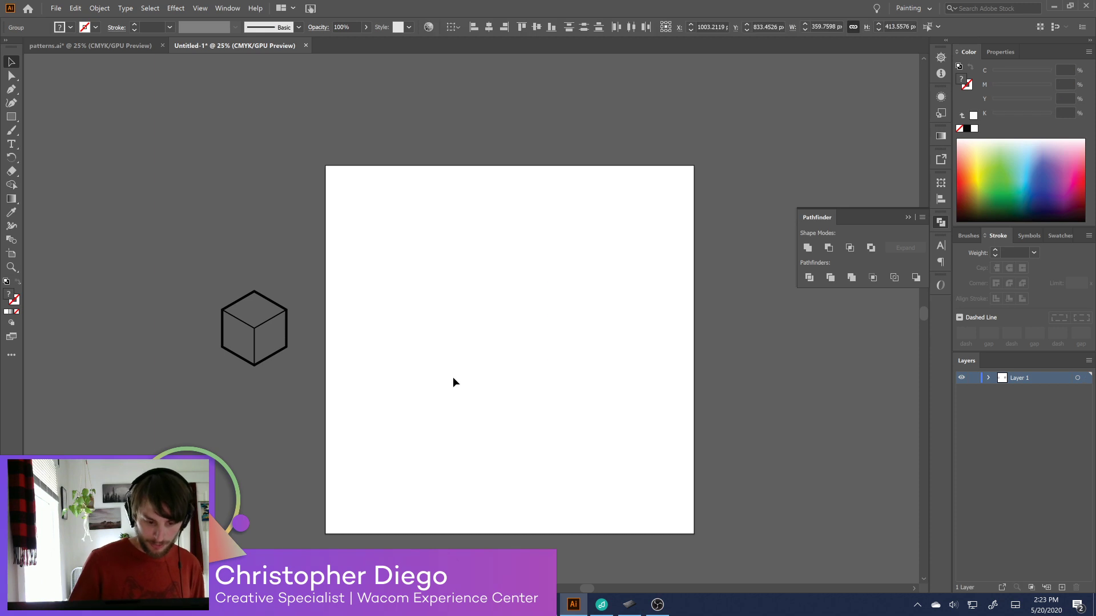
drag(289, 268, 189, 432)
key(Delete)
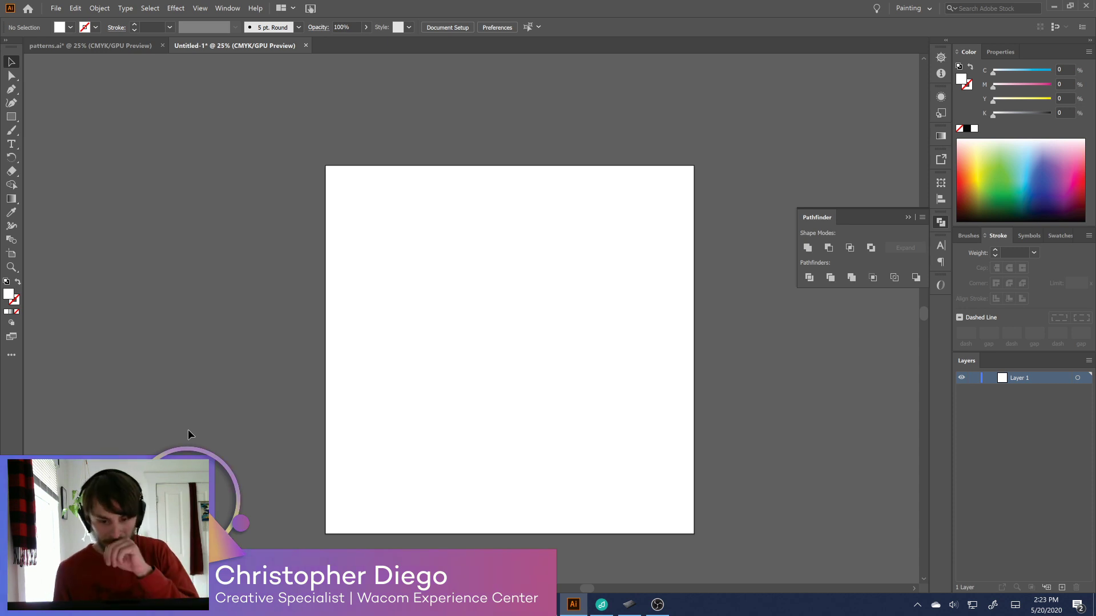
Draw a rectangle about 338 x 412 px near the middle of the artboard and fill it green
key(m)
drag(460, 292, 522, 367)
click(999, 170)
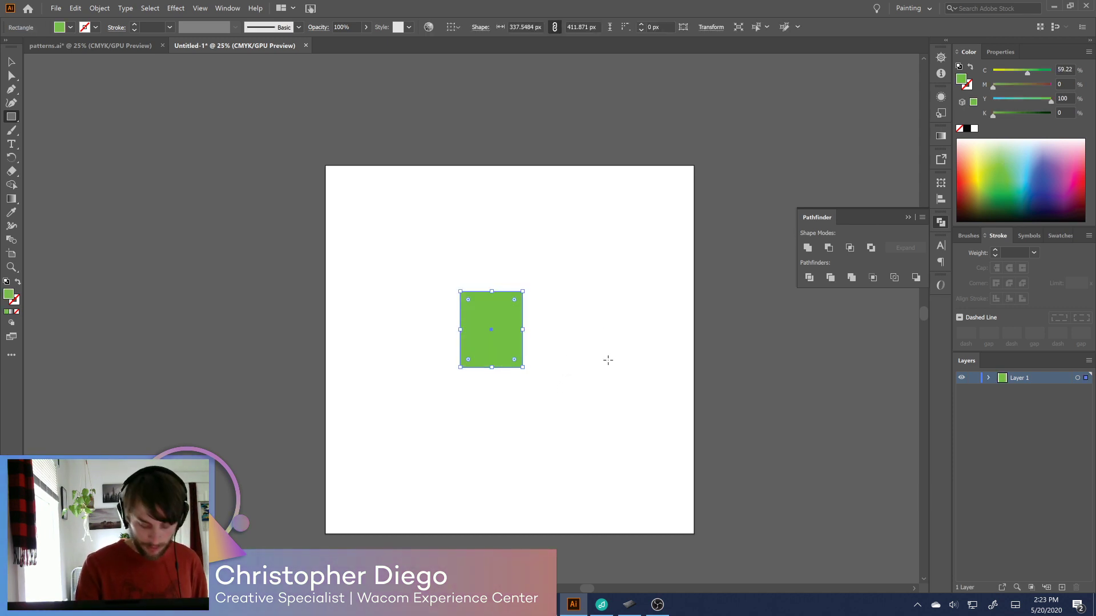
key(v)
click(562, 355)
click(502, 349)
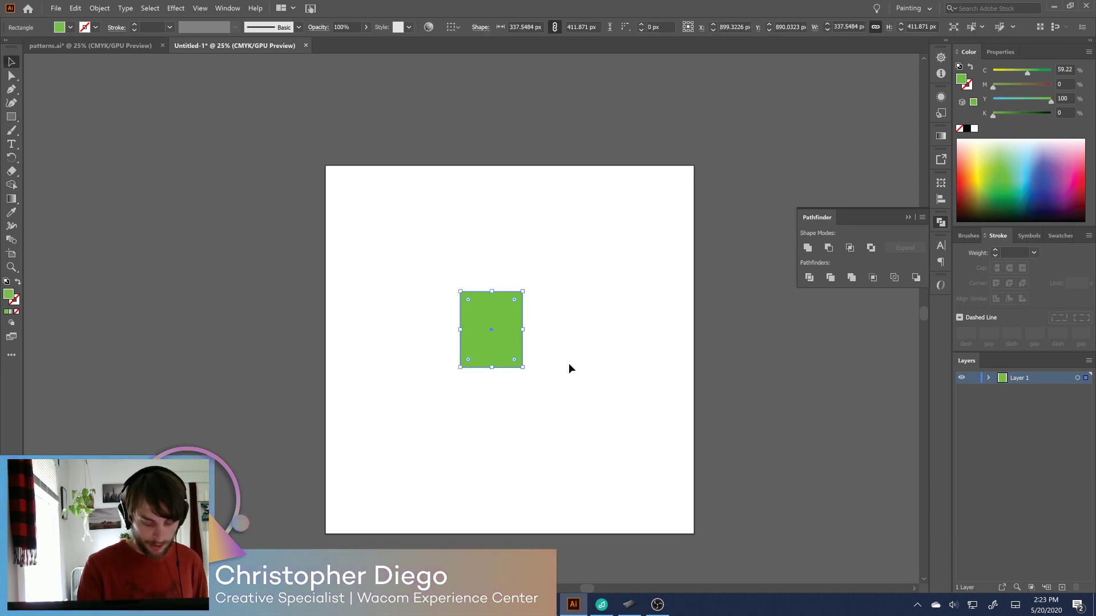
Undo the green fill, and draw an overlapping rectangle about 499 x 452 px with a light green fill
key(ctrl+z)
key(m)
drag(564, 324, 471, 408)
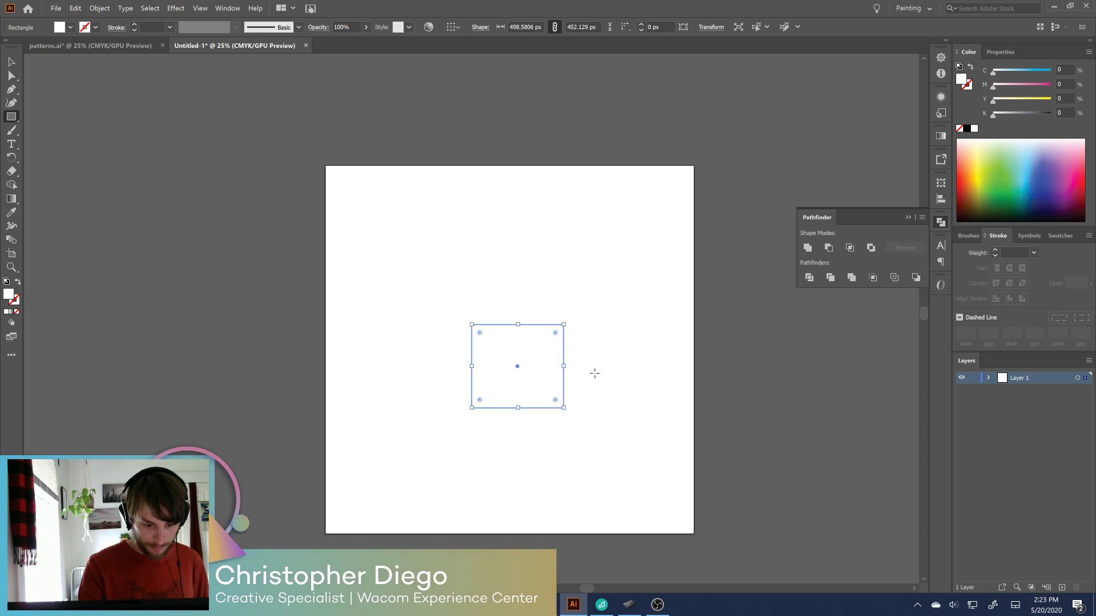
click(1003, 164)
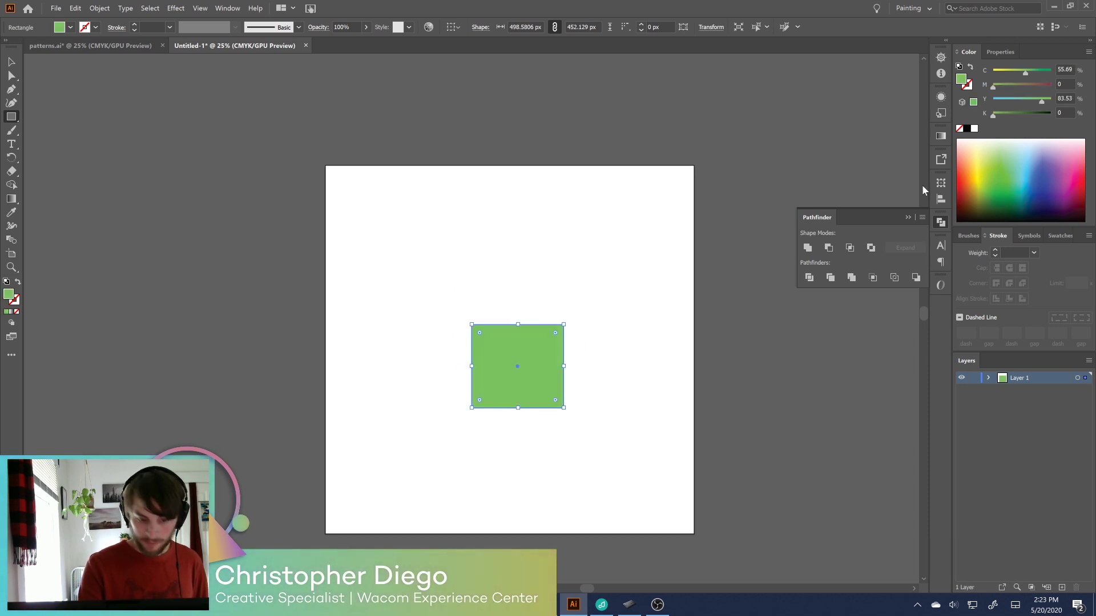
Add a smaller blue rectangle over the green one's upper-right corner and unite all three rectangles into one shape
drag(533, 284, 589, 344)
click(1042, 166)
key(v)
drag(620, 303, 508, 379)
click(807, 248)
click(615, 400)
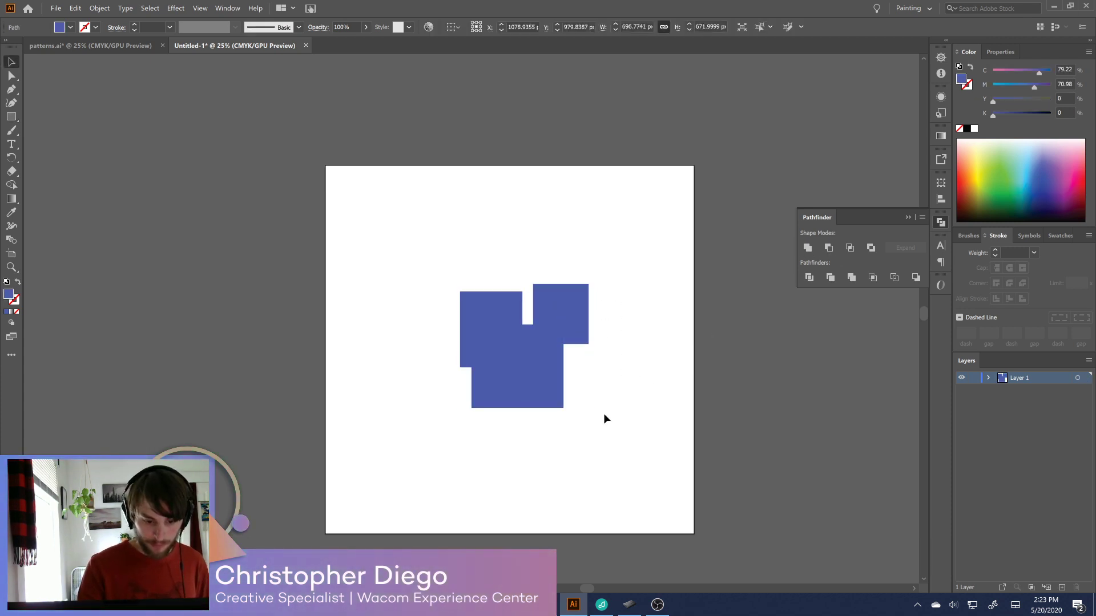
Nudge the united blue shape slightly and delete it from the artboard
drag(564, 353, 568, 357)
drag(636, 290, 446, 426)
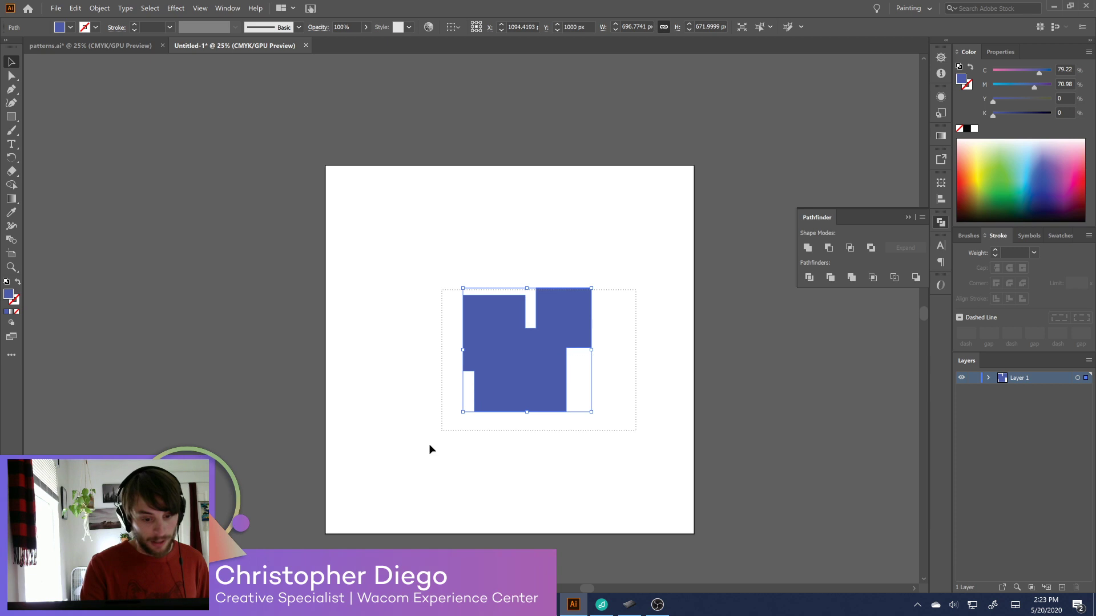
key(Delete)
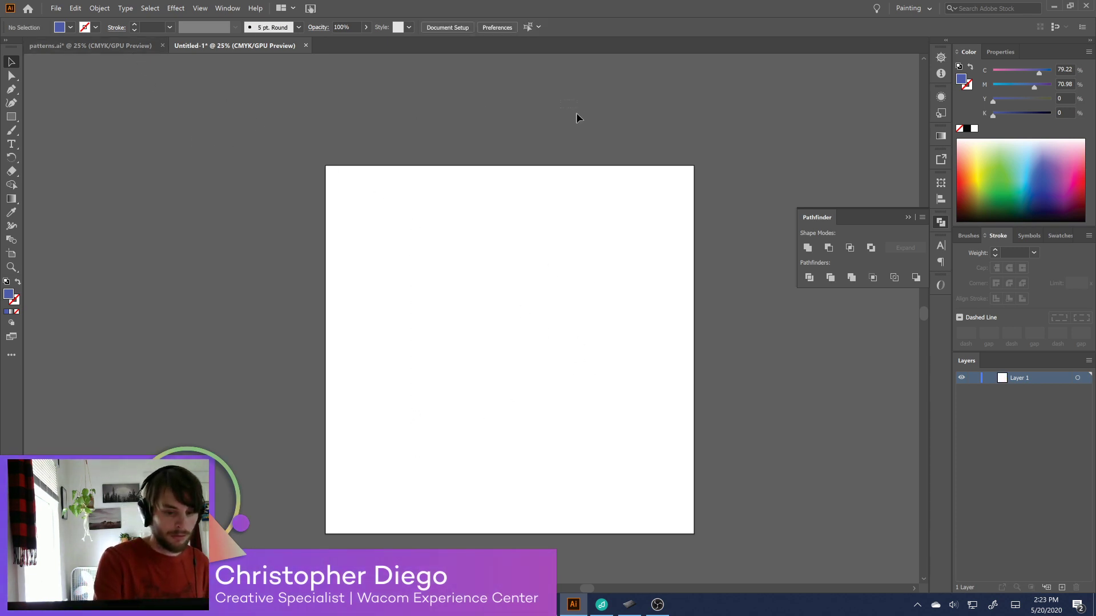
Check the large cube in patterns.ai, paste it into the blank untitled document, and try uniting its pieces
click(90, 45)
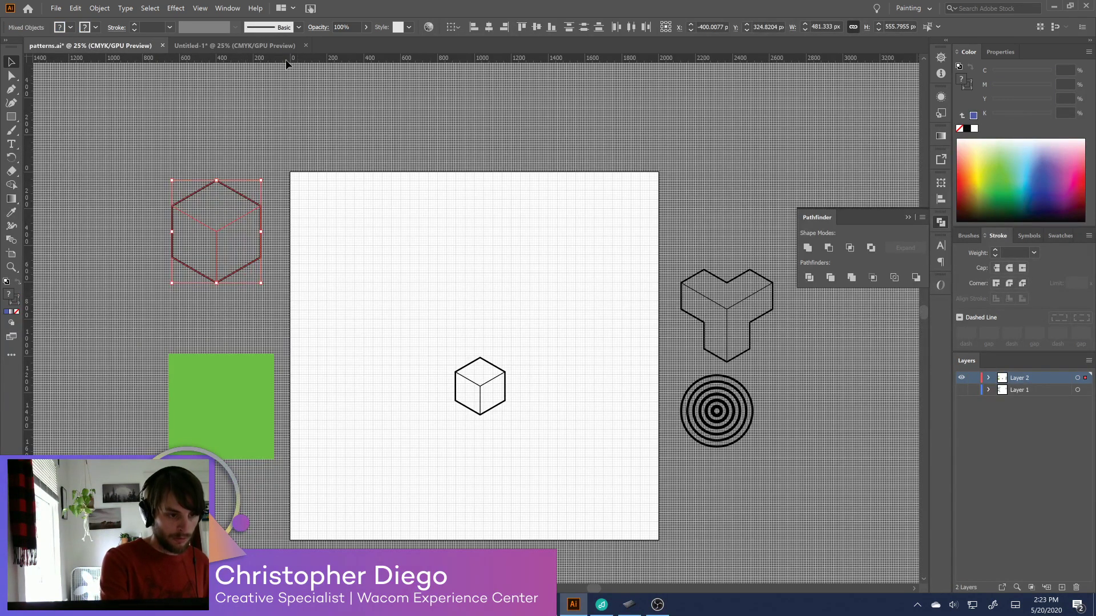
click(265, 45)
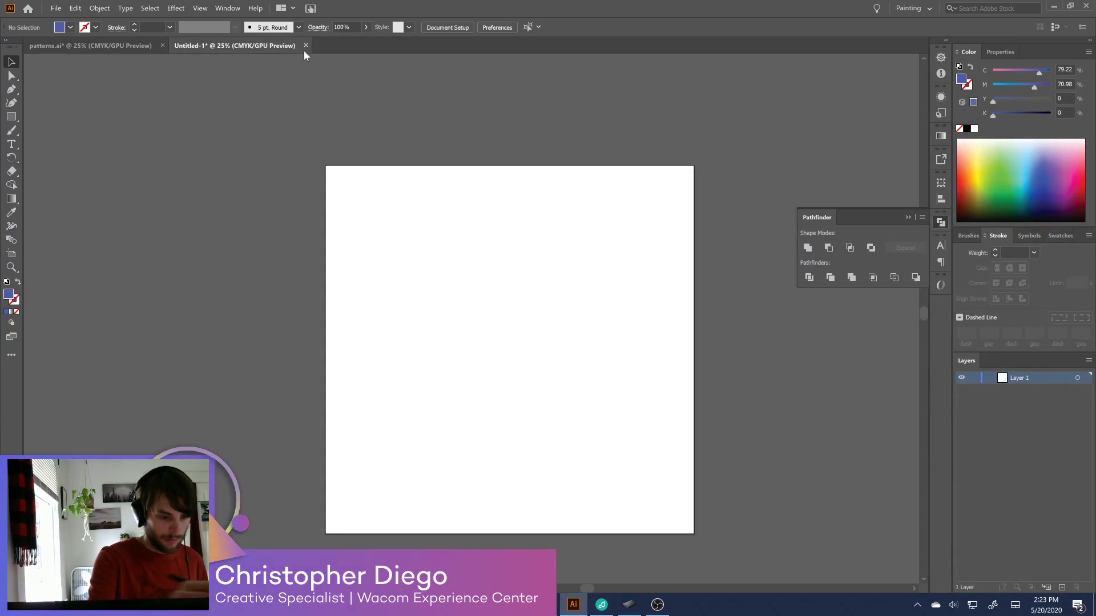
key(ctrl+v)
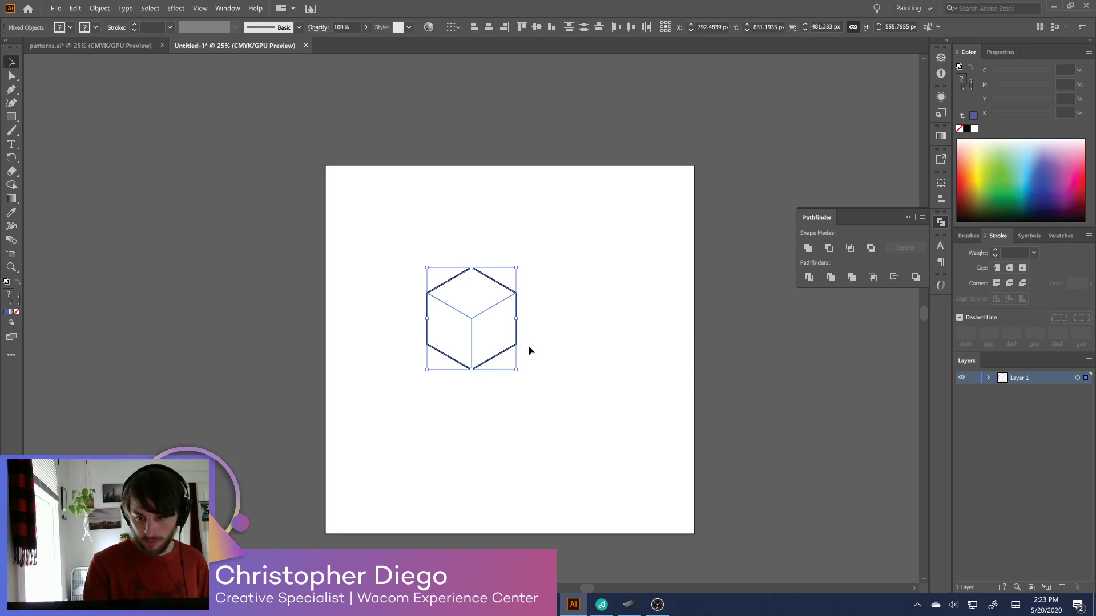
click(807, 248)
click(635, 319)
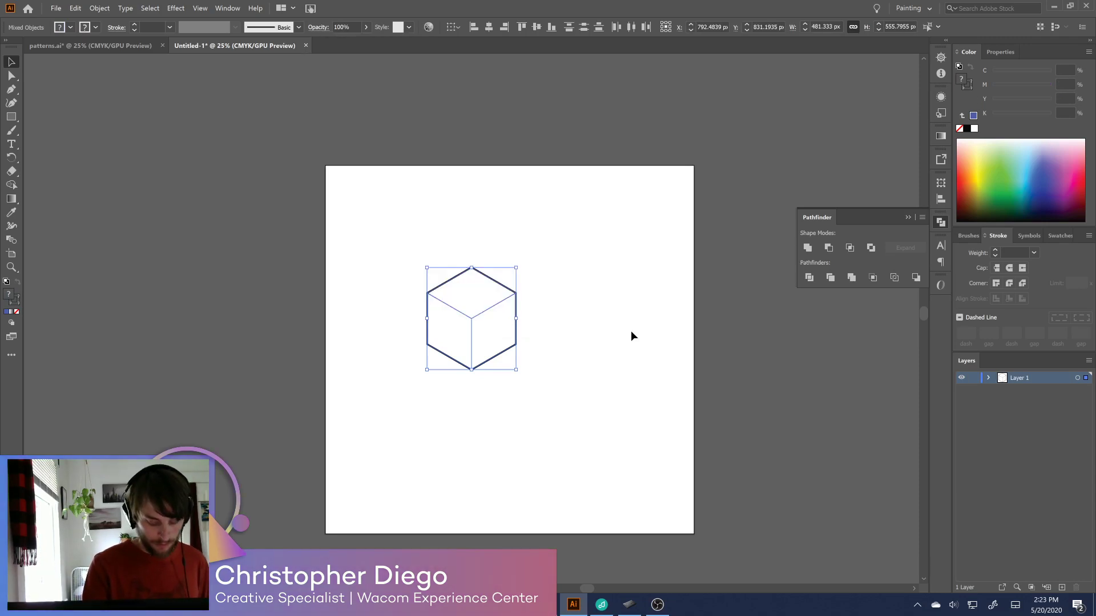
Expand the pasted cube's fills and strokes and unite the resulting pieces with Pathfinder
key(alt+o)
key(x)
click(557, 407)
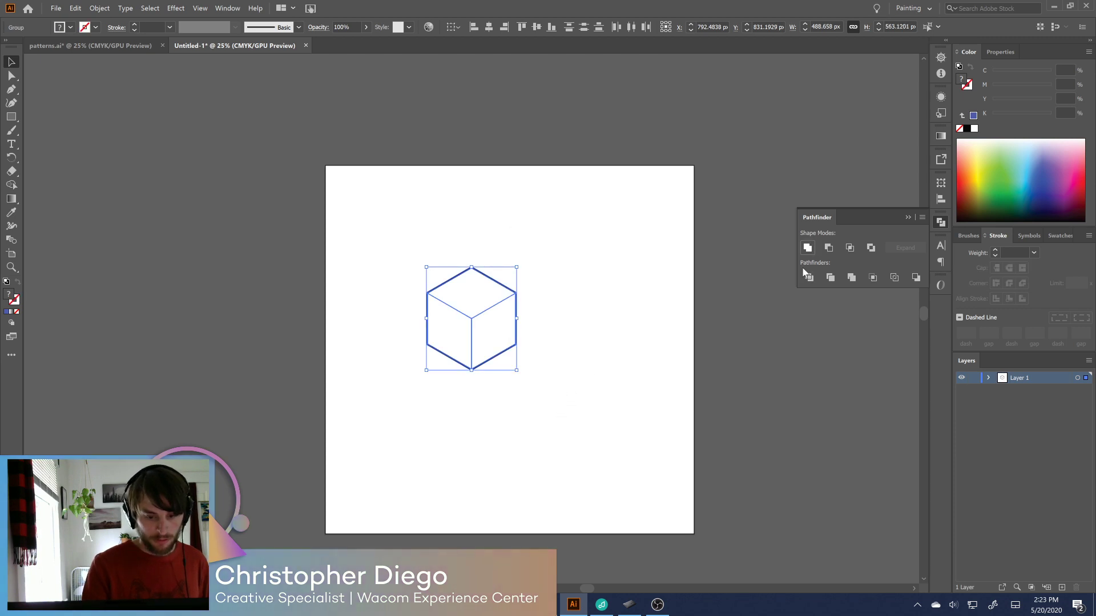
click(807, 248)
Shift the united black shape lower and to the right on the artboard and deselect it
drag(574, 360, 643, 360)
click(655, 409)
drag(580, 343, 557, 393)
drag(624, 483, 587, 442)
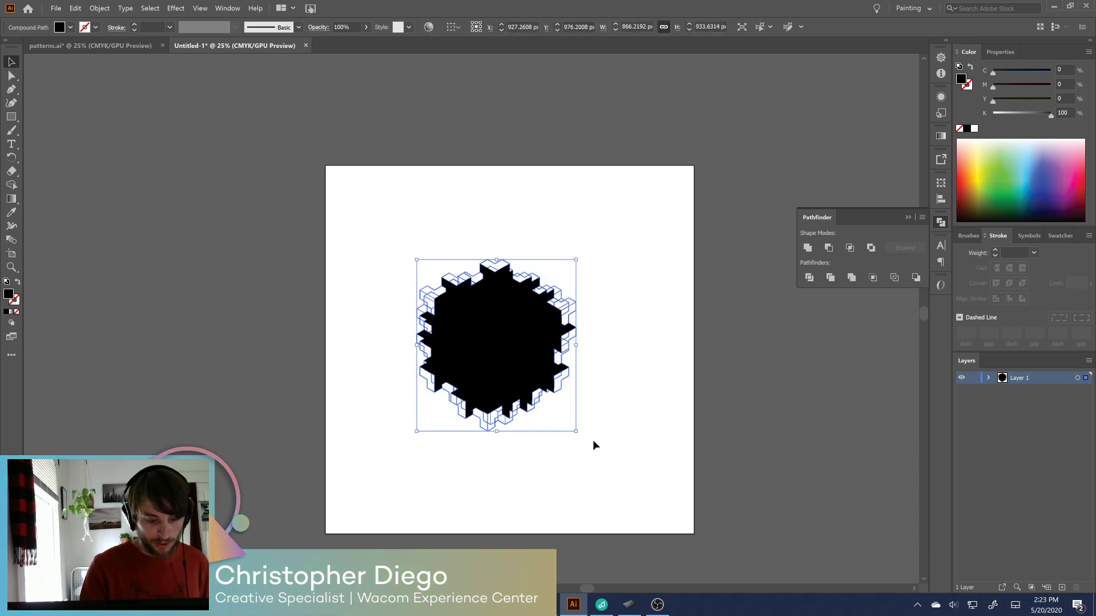
click(592, 448)
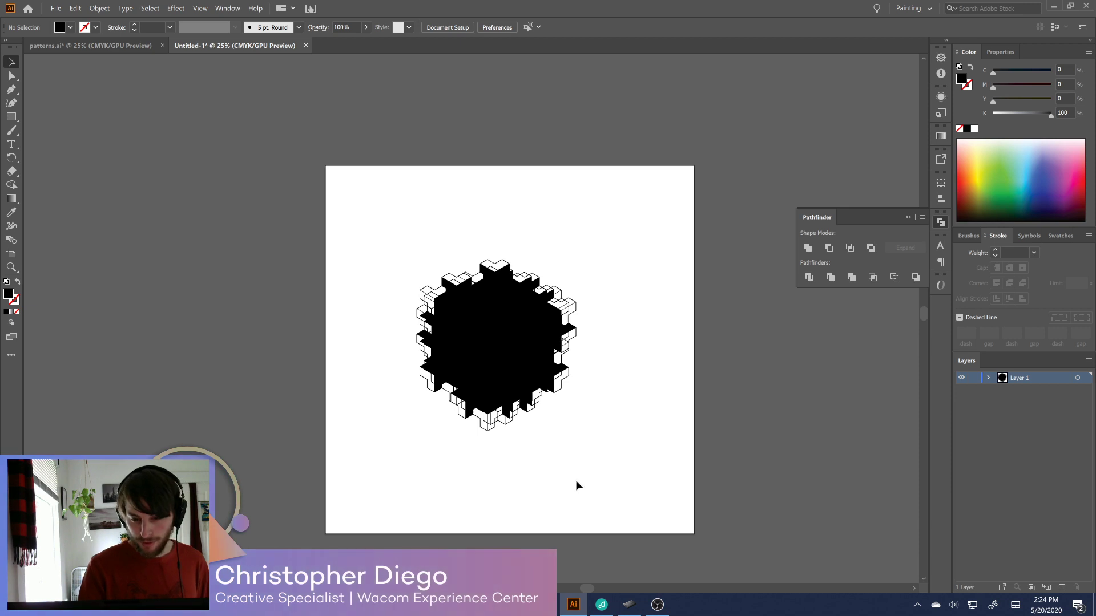
Add a new layer to the untitled document and delete the united black shape on Layer 1
click(1061, 588)
click(487, 362)
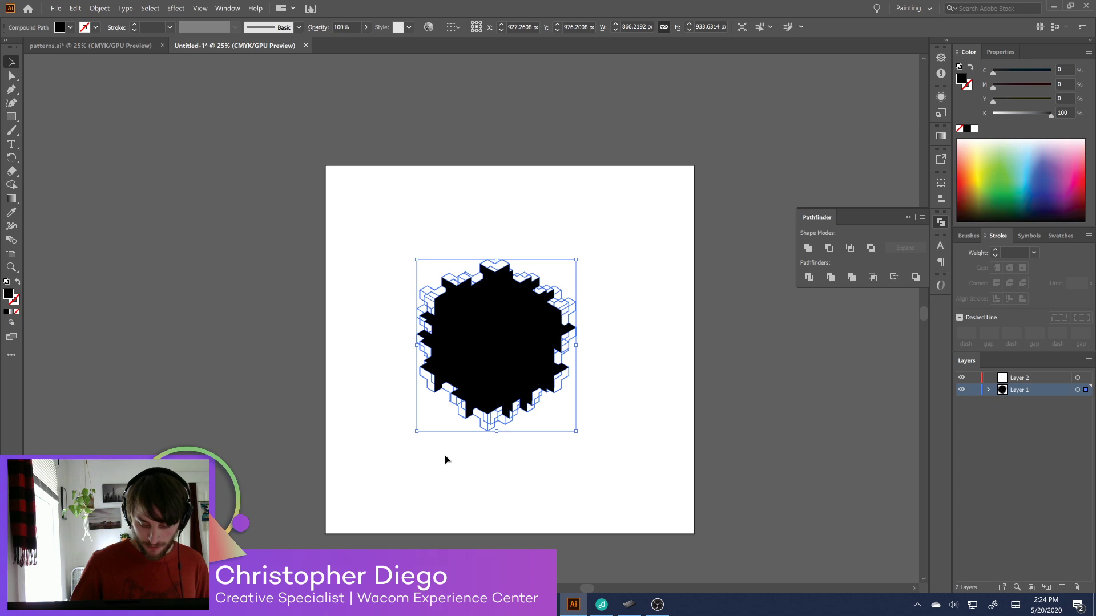
key(Delete)
Return to patterns.ai and select the small cube on the artboard
click(125, 46)
click(564, 407)
drag(519, 348, 443, 424)
click(243, 420)
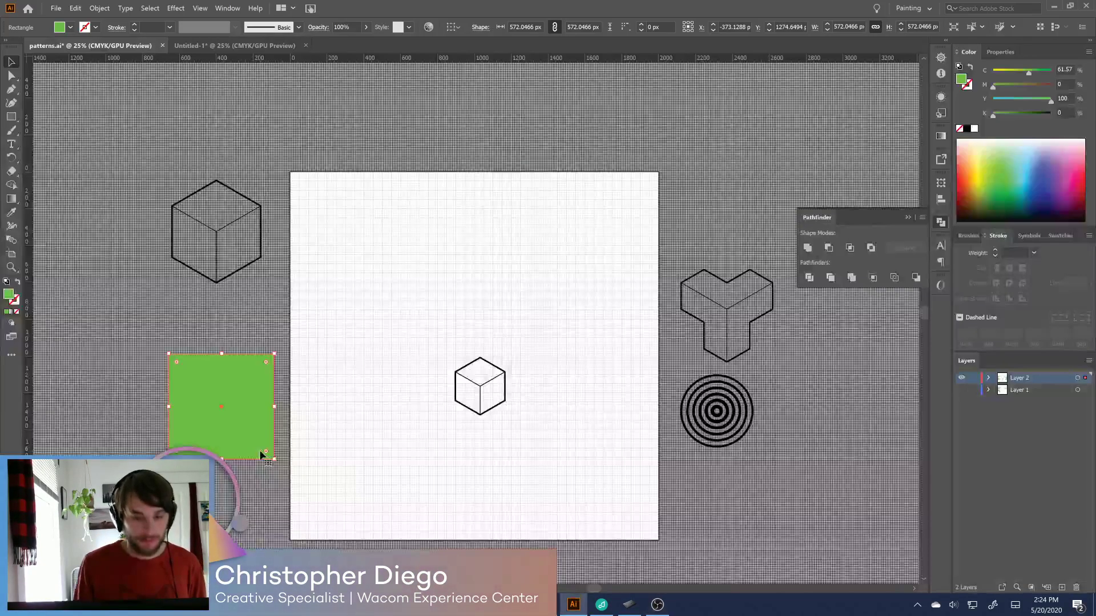
Copy the three-armed isometric motif from patterns.ai into the untitled document and place it near the artboard's center
click(489, 386)
click(554, 323)
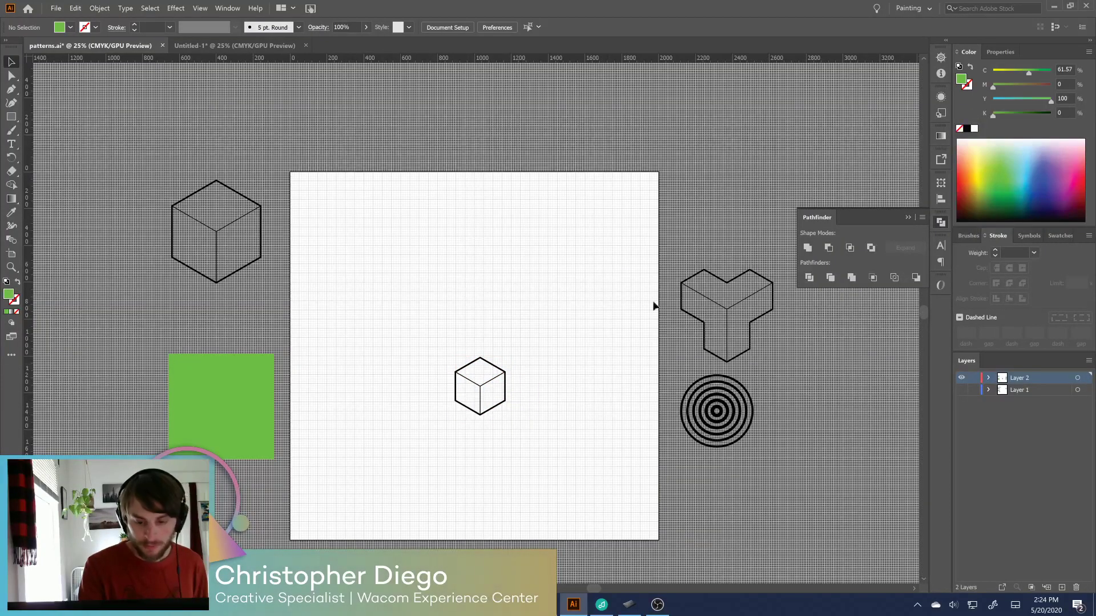
click(766, 280)
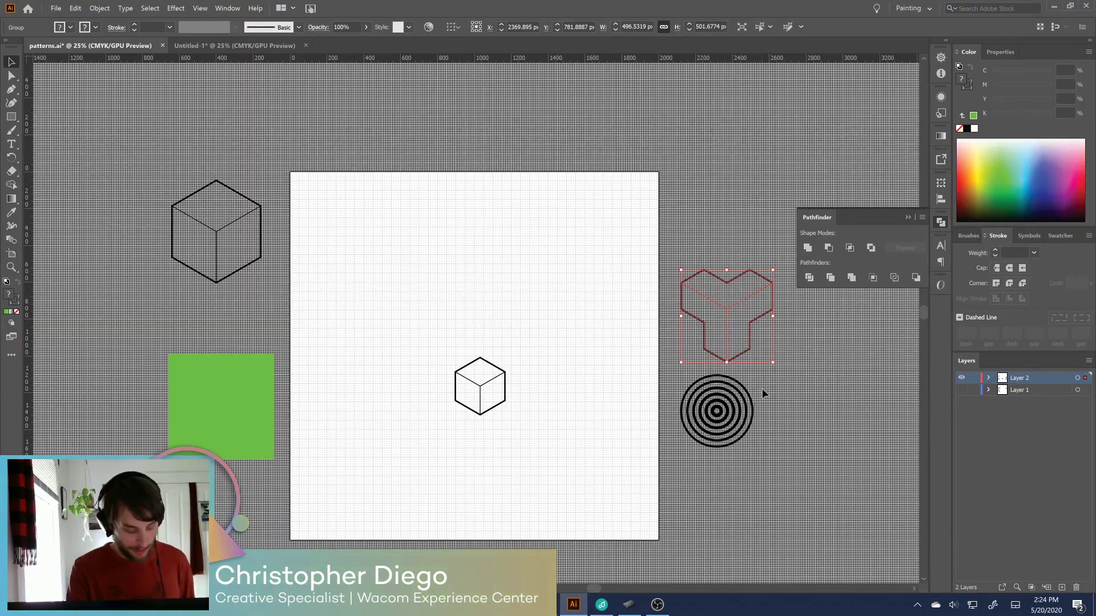
click(272, 46)
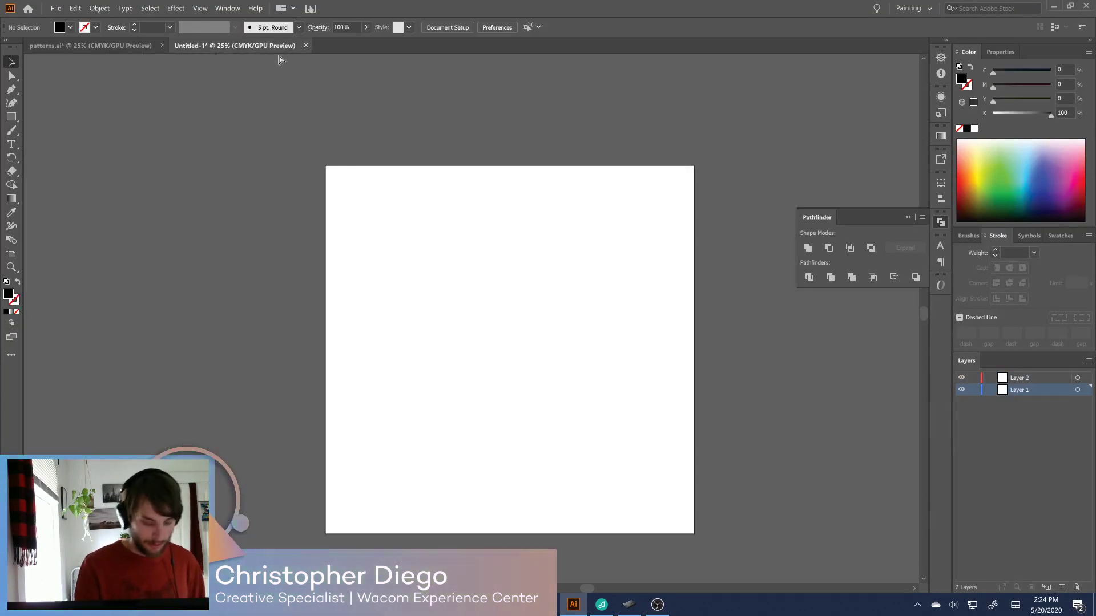
key(ctrl+v)
drag(482, 336, 539, 339)
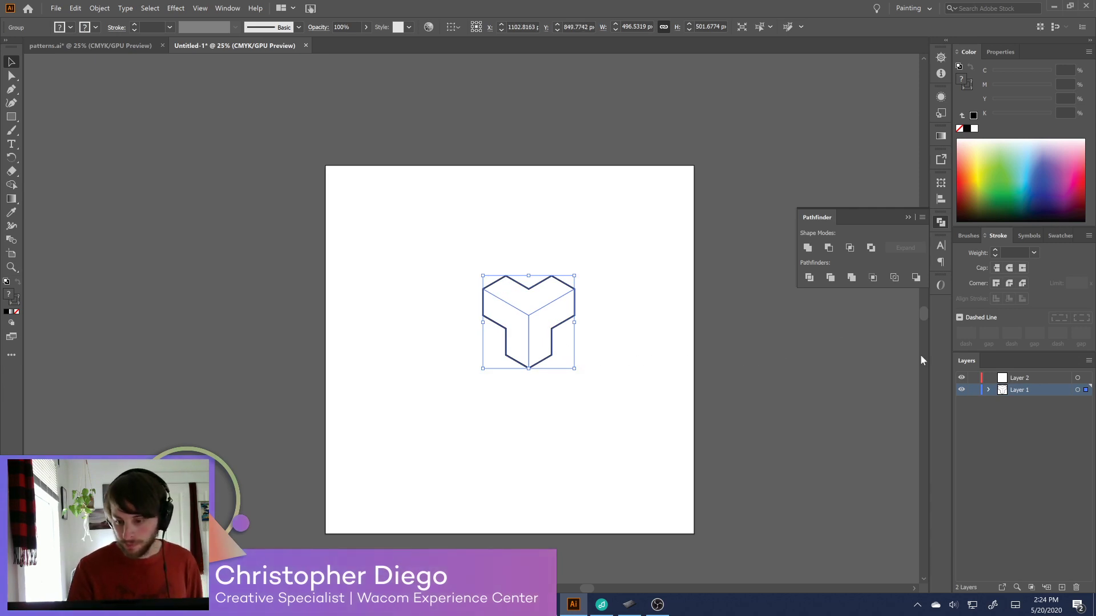
Try to unite the pasted motif with Pathfinder and to expand its fill and stroke, undoing both attempts
click(807, 247)
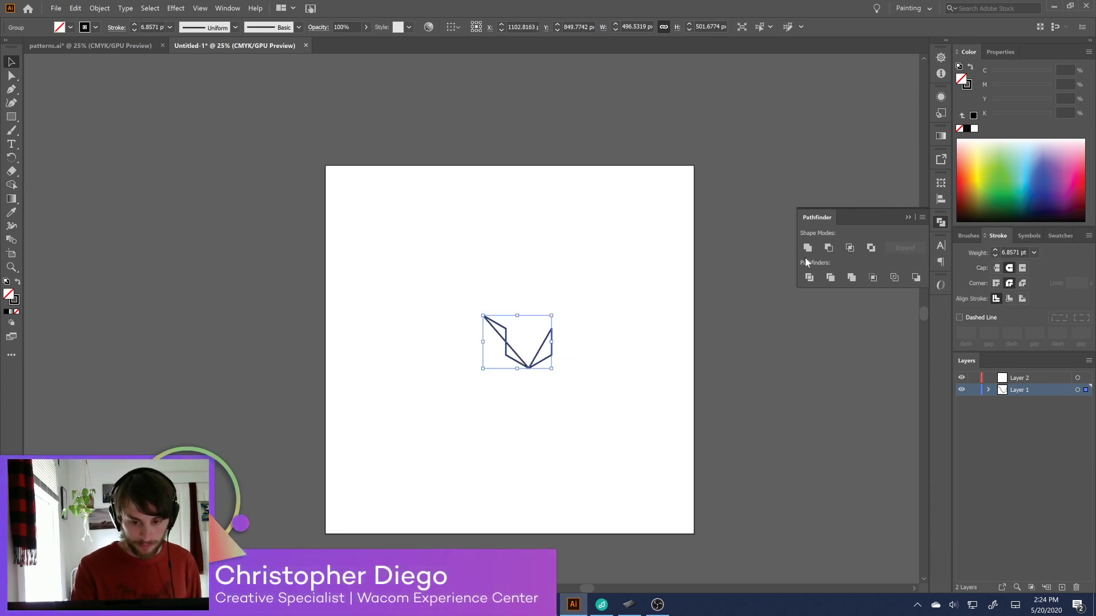
key(ctrl+z)
key(alt+o)
key(x)
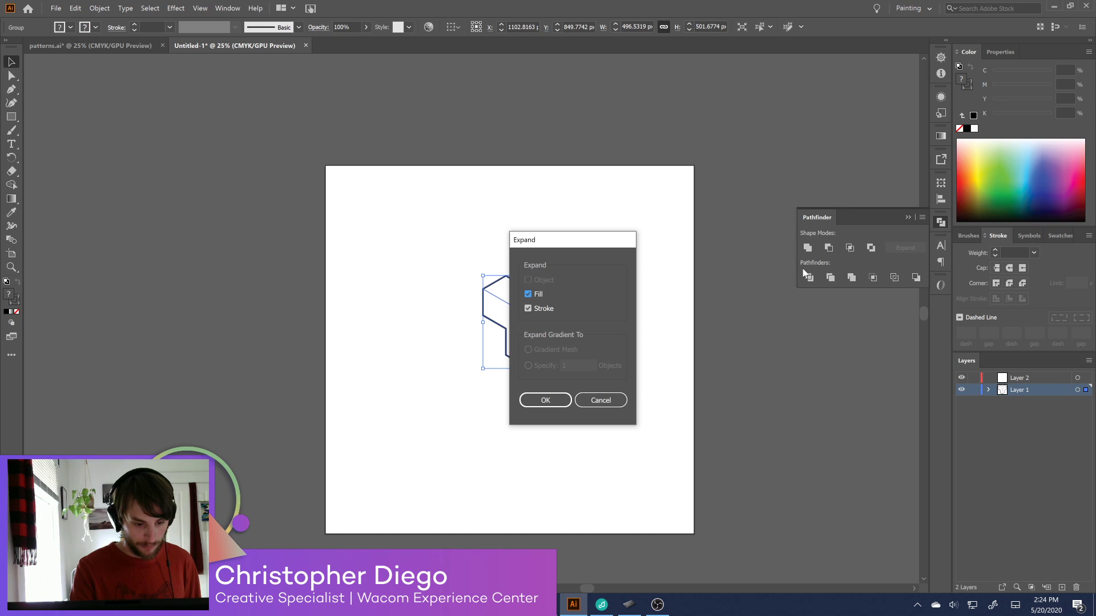
click(553, 406)
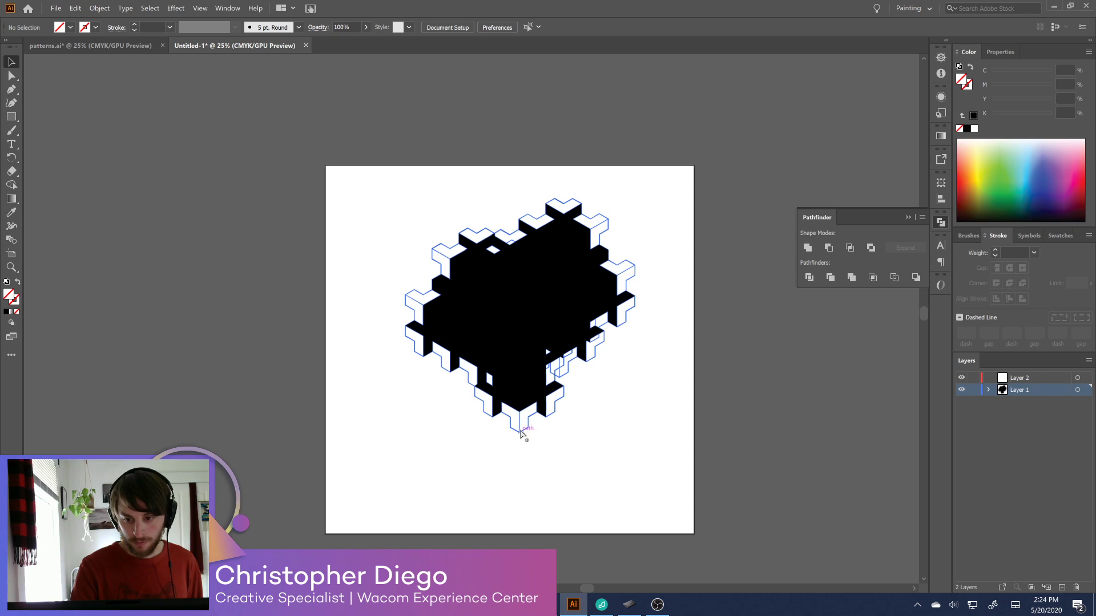
key(ctrl+z)
click(573, 440)
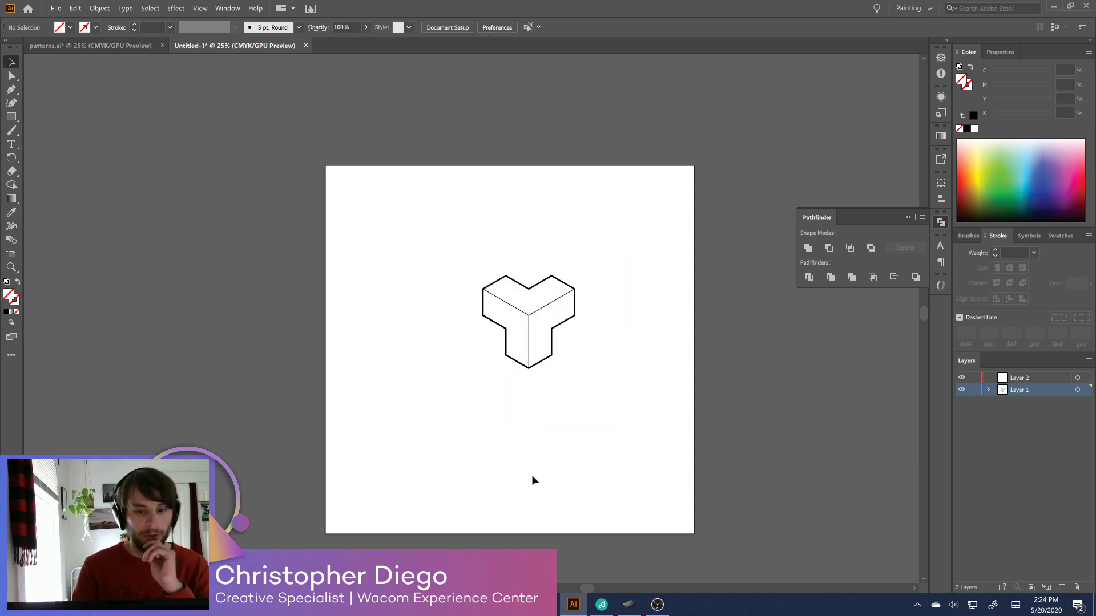
Quit Illustrator without saving patterns.ai or the untitled document, and clear the clipboard data
click(90, 46)
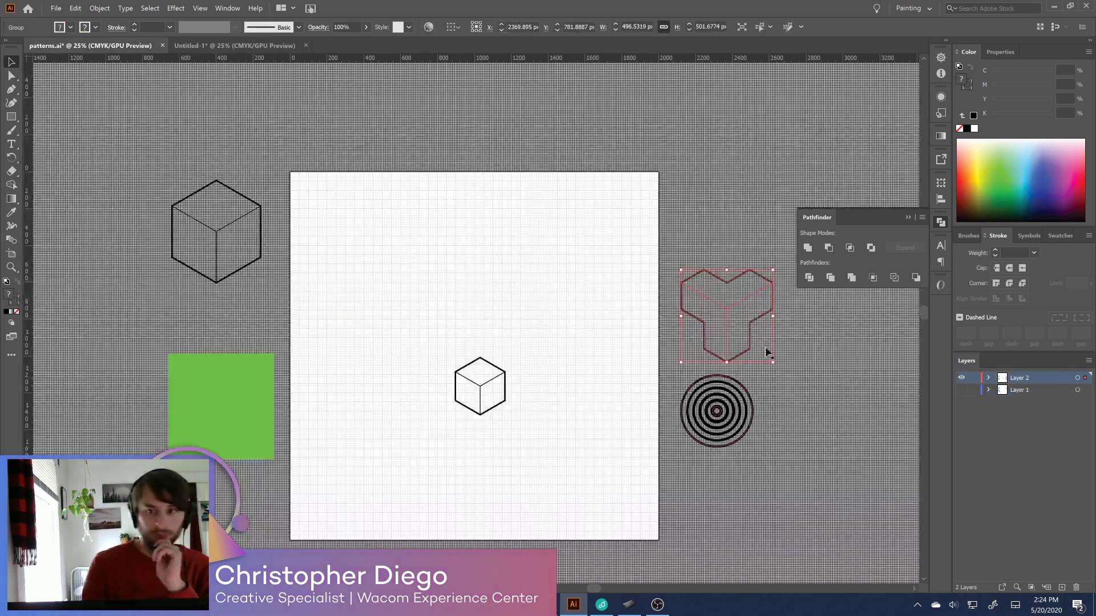
click(1084, 7)
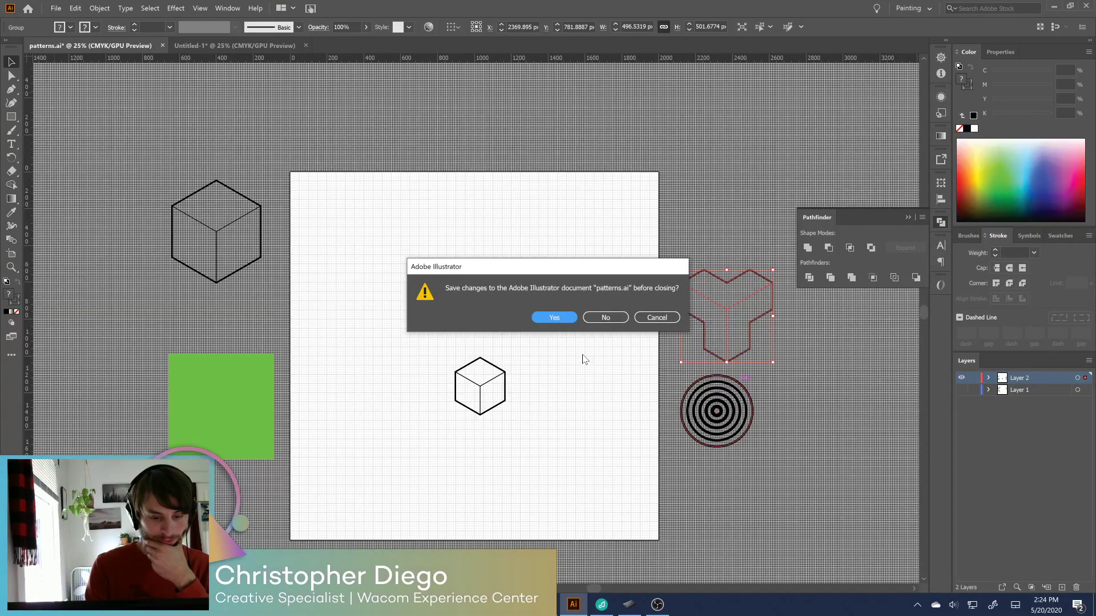
key(n)
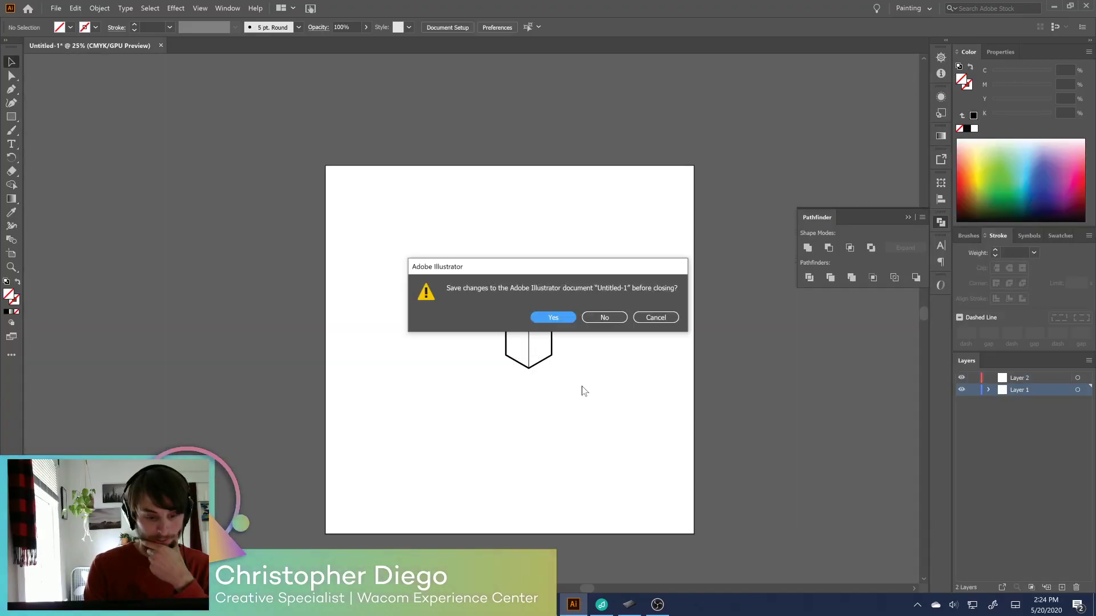
click(588, 320)
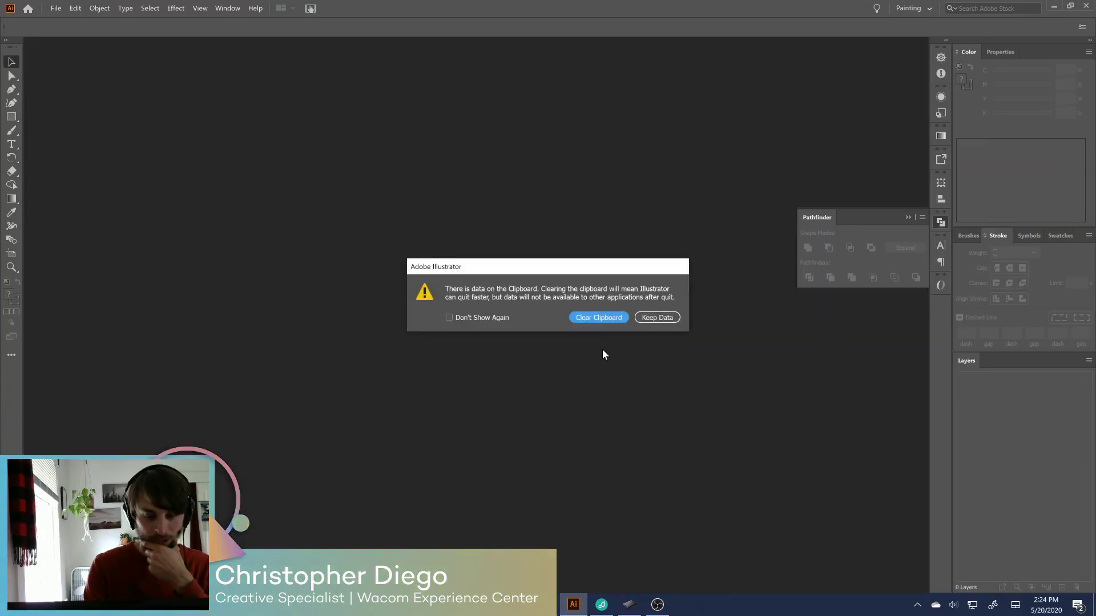
click(615, 318)
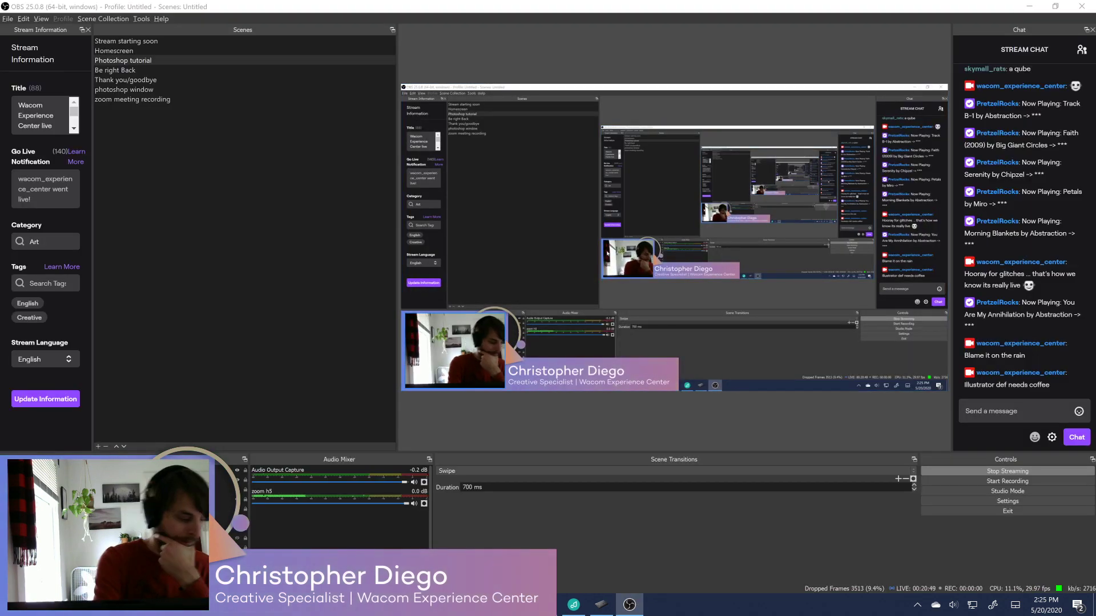
Open the Windows Start menu
click(14, 604)
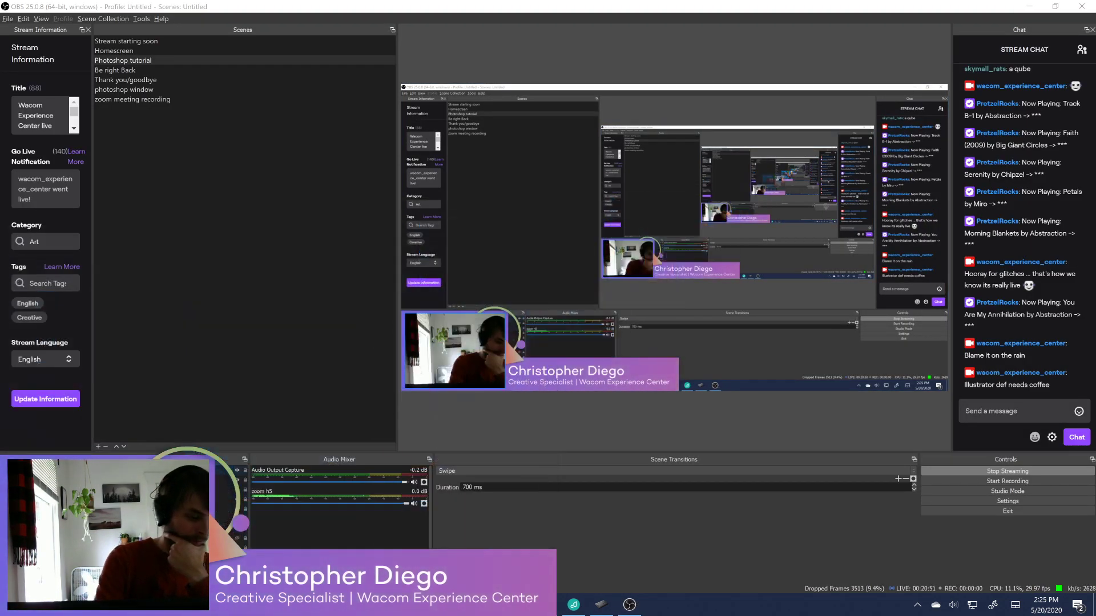
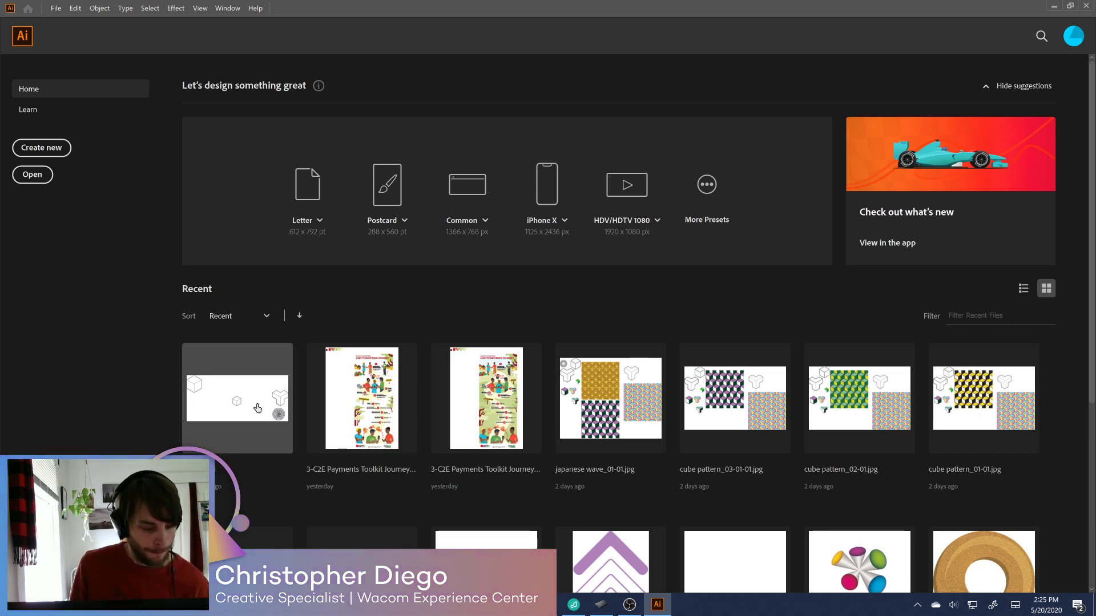
Reopen patterns.ai from the recent files, hide Layer 2, show Layer 1, and switch the artwork to preview display
click(257, 407)
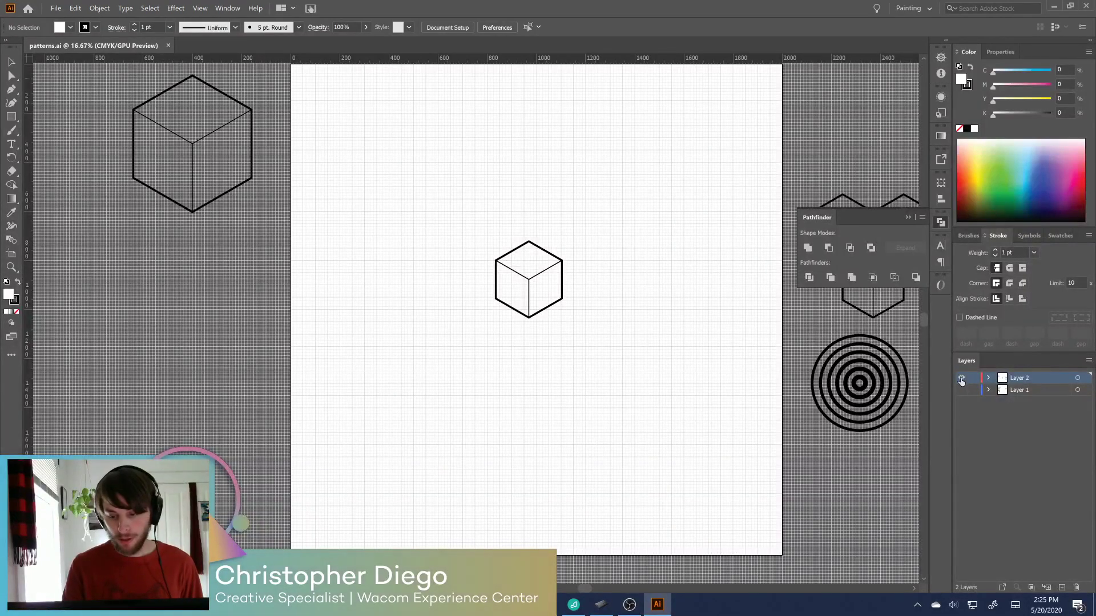
click(961, 379)
click(961, 391)
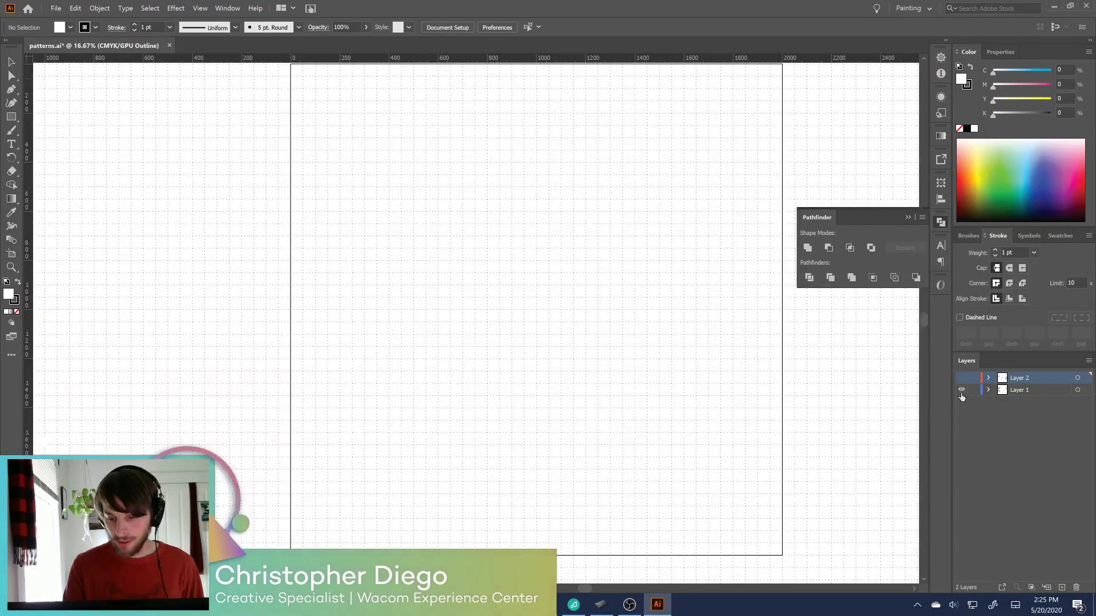
key(ctrl+y)
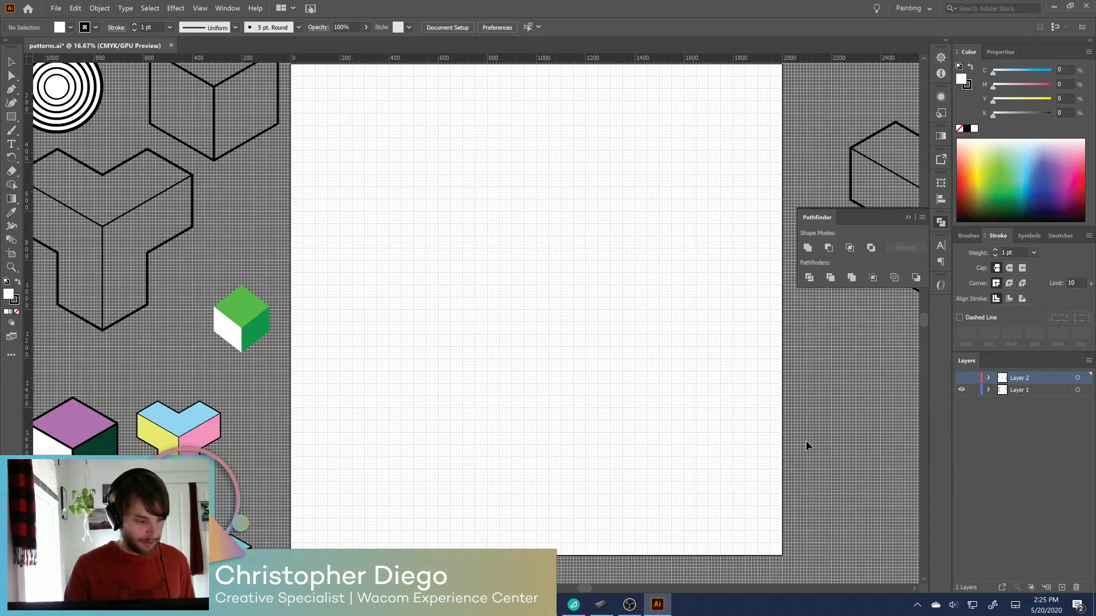
Move the purple, white and dark green cube from the pasteboard to near the artboard's center
drag(692, 455, 805, 384)
drag(135, 324, 584, 305)
click(579, 377)
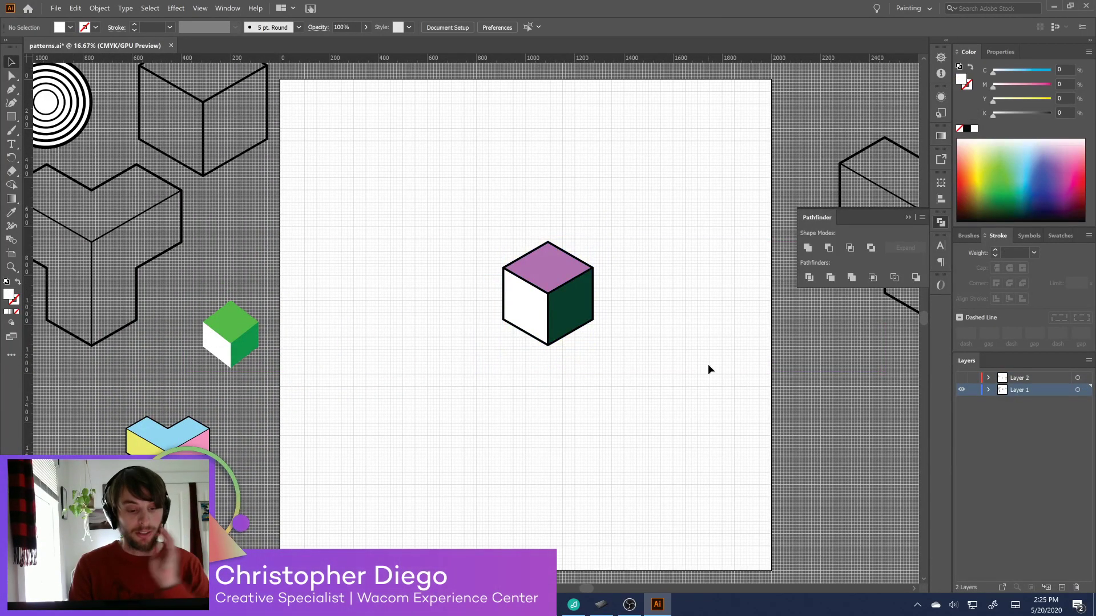
click(570, 309)
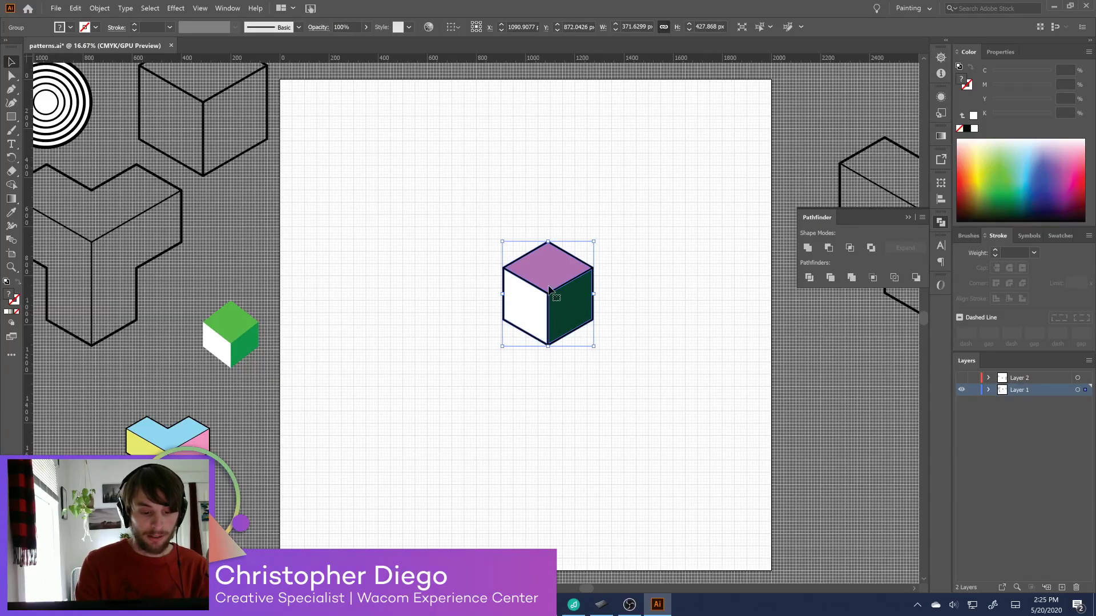
click(661, 304)
drag(640, 222, 460, 366)
drag(576, 313, 577, 327)
click(614, 372)
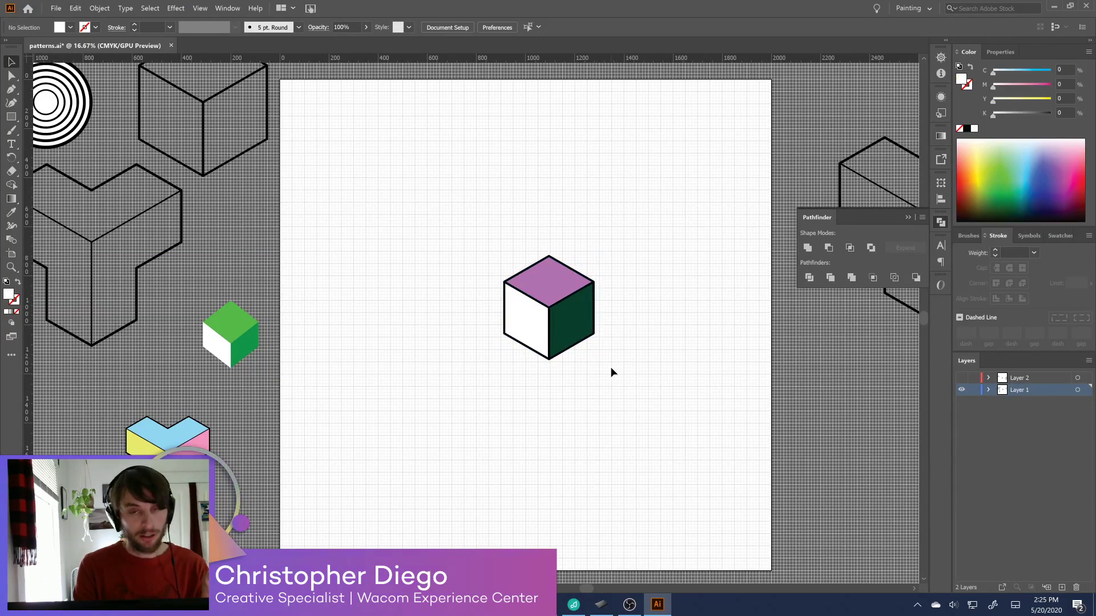
click(552, 293)
click(588, 400)
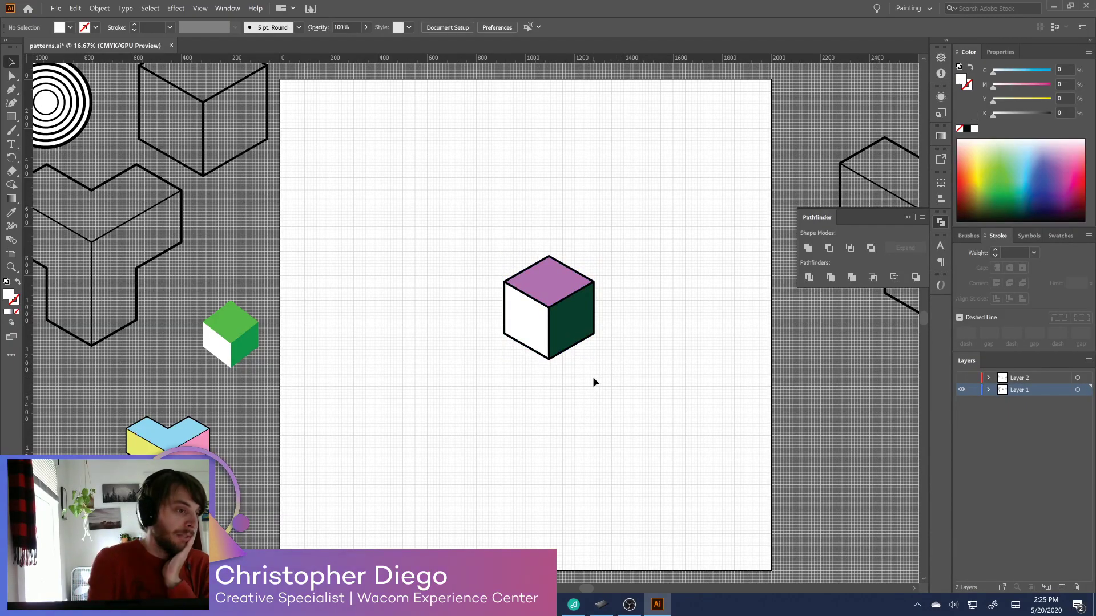
Make a new pattern from the cube group on the artboard
click(101, 9)
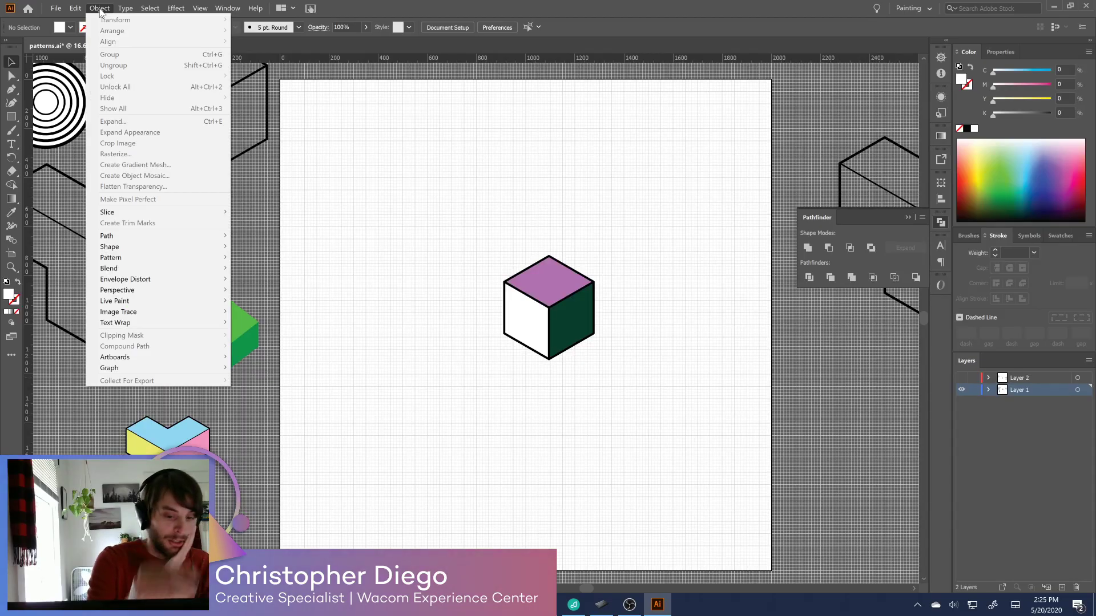
click(101, 9)
drag(608, 240, 459, 372)
click(101, 10)
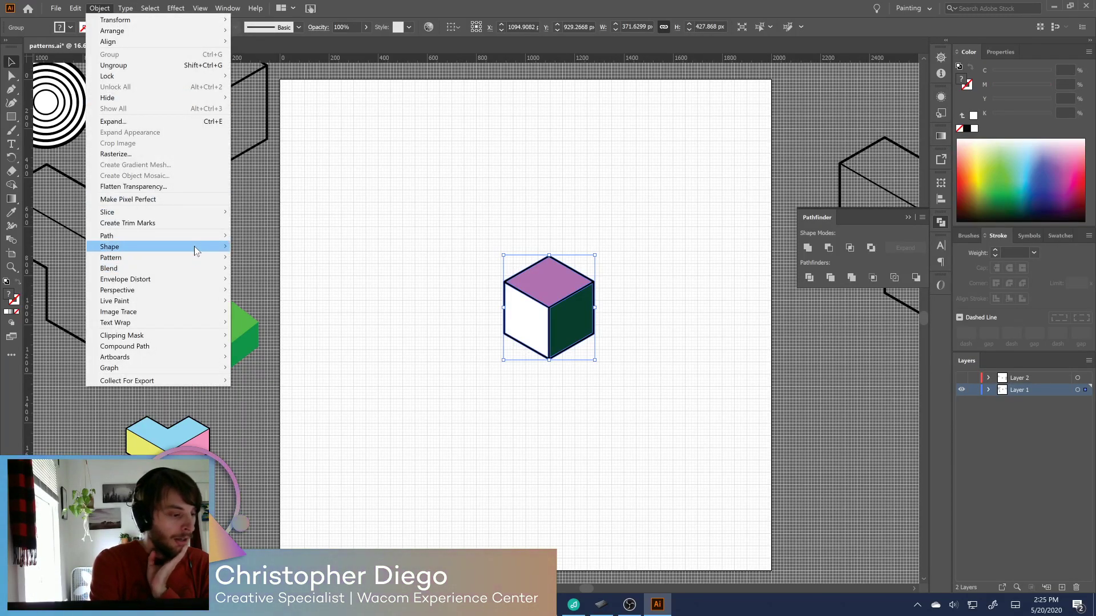
mouse_move(196, 256)
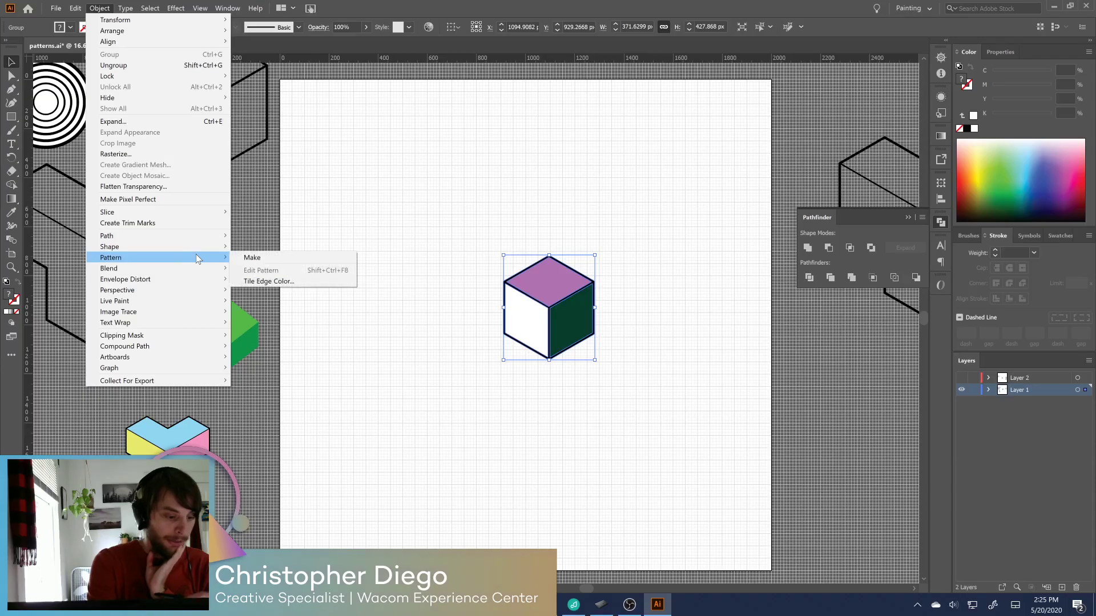
click(275, 260)
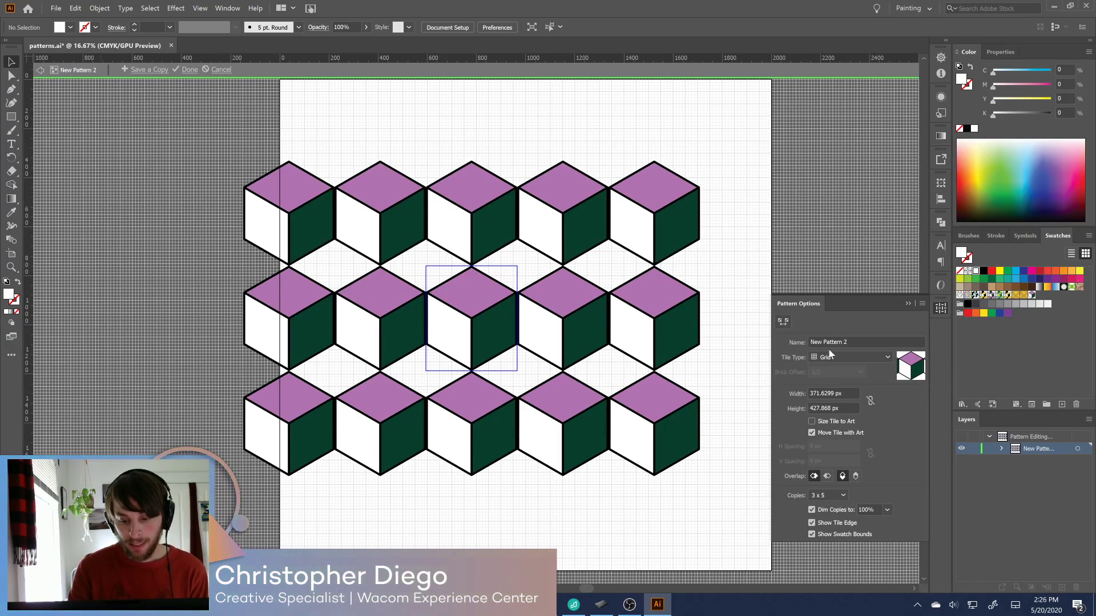
Set the pattern's tile type to Brick by Row, keep the 1/2 brick offset, and preview 9 x 9 copies
click(869, 358)
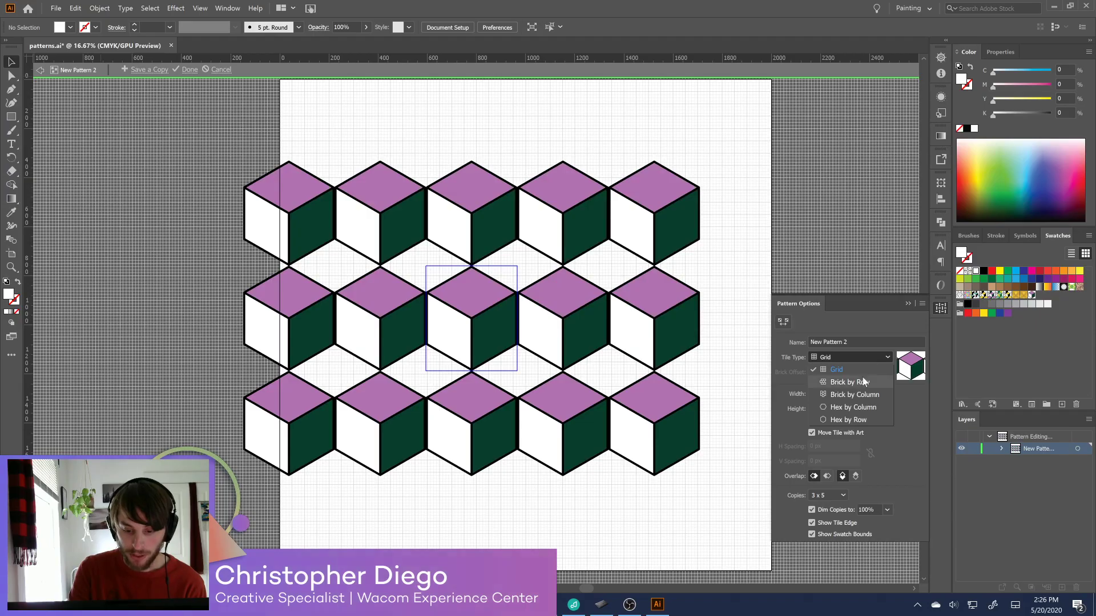
click(868, 382)
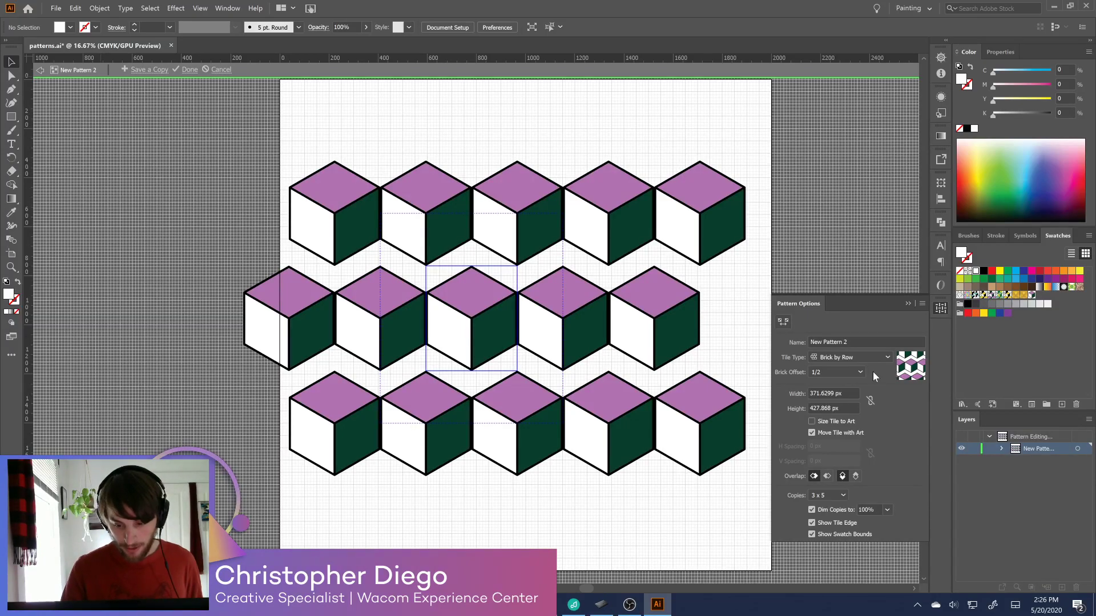
click(859, 372)
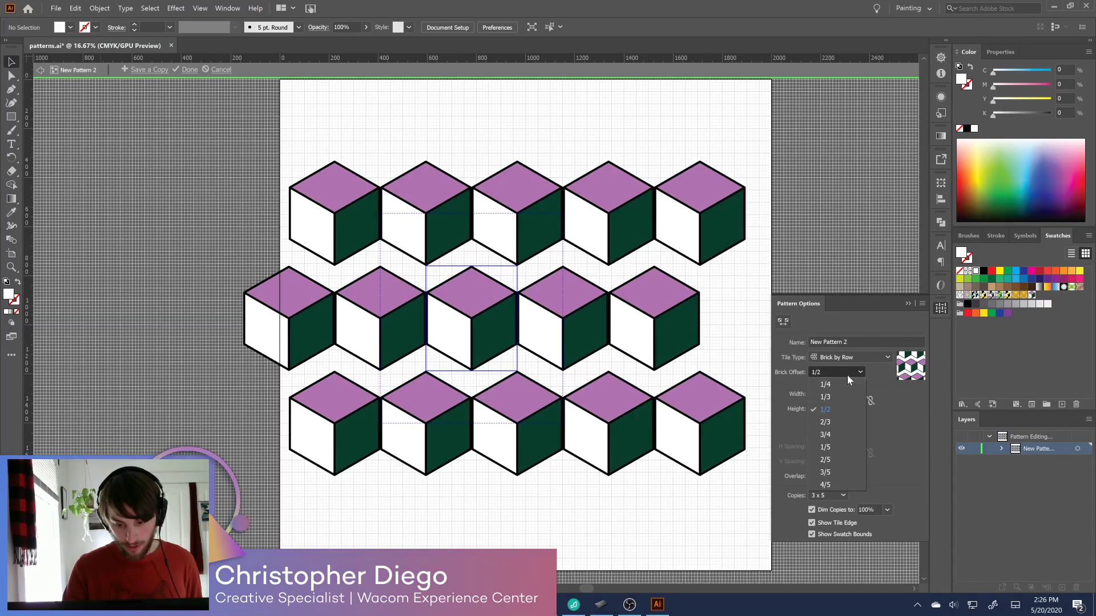
click(870, 372)
click(822, 496)
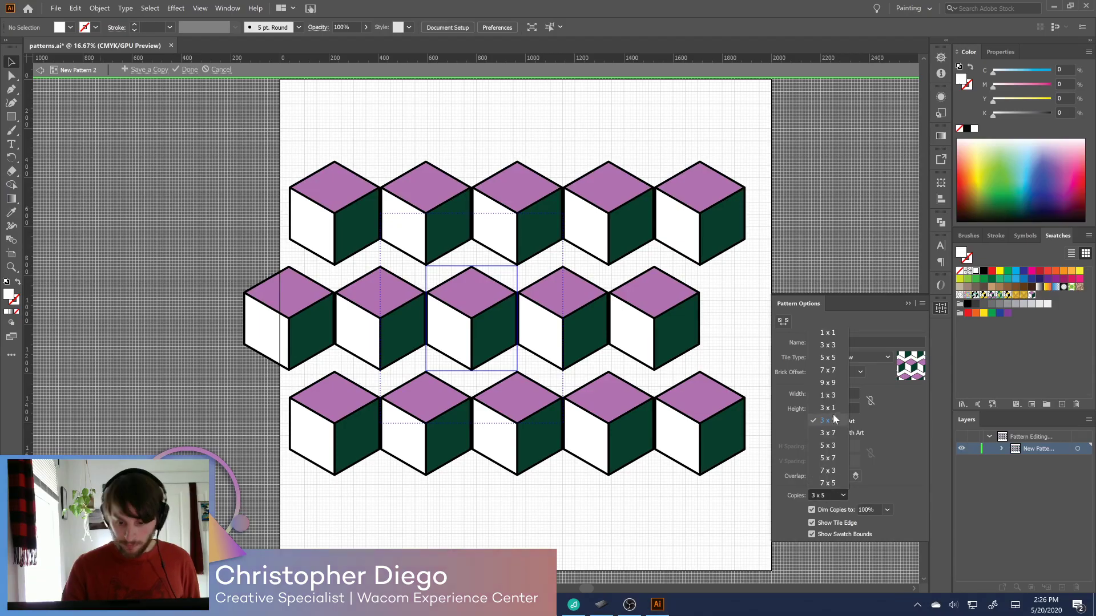
click(833, 383)
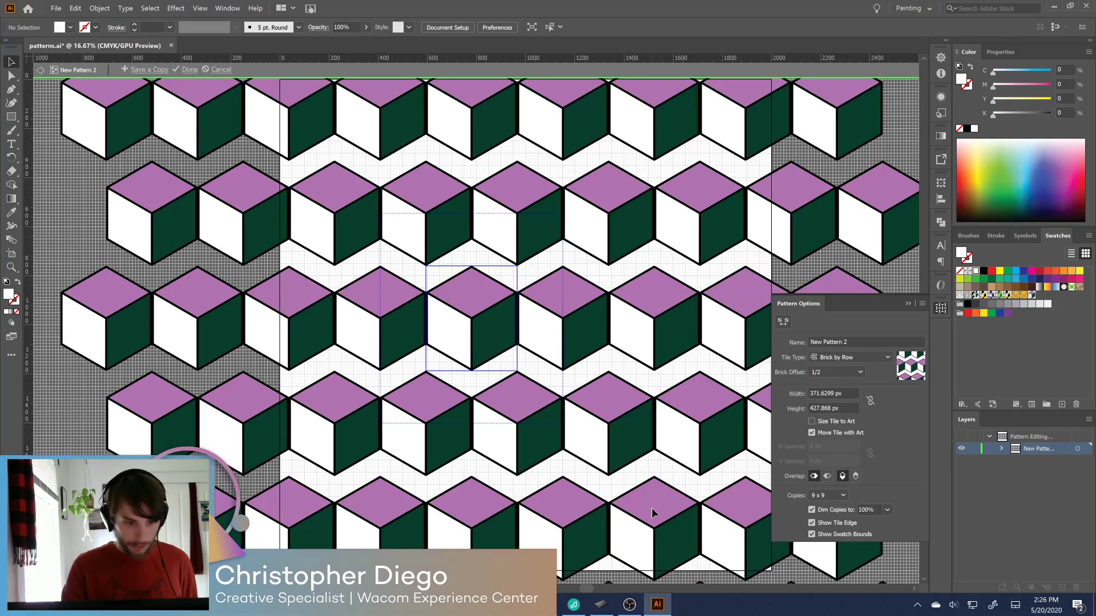
Resize the tile with the Pattern Tile Tool to about 359.6 x 311.2 px, closing the gaps between the cubes
click(783, 323)
drag(517, 372, 516, 351)
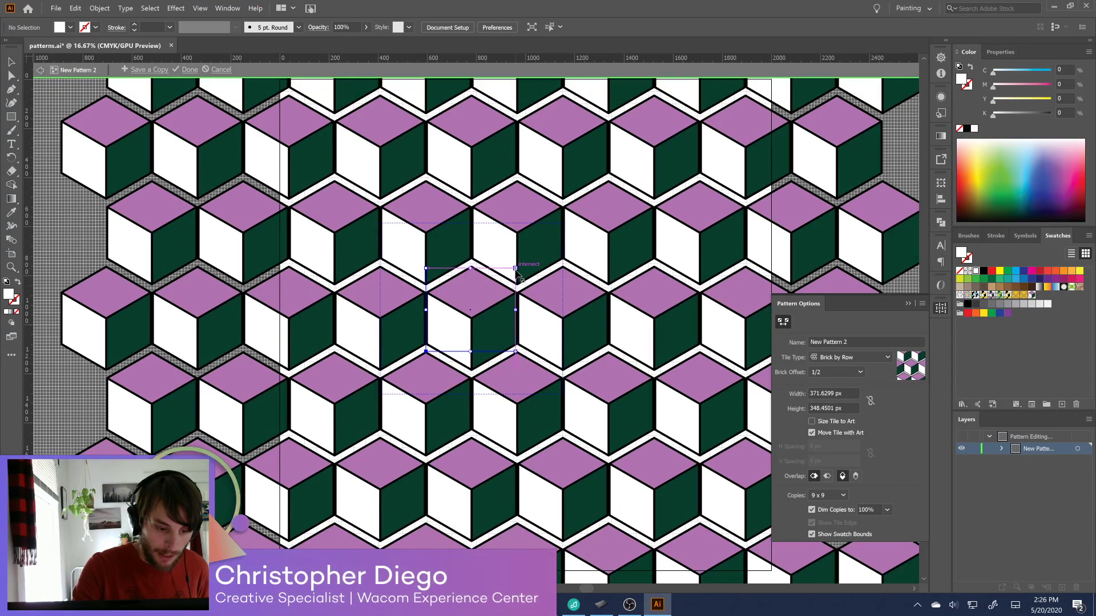
drag(516, 271, 517, 275)
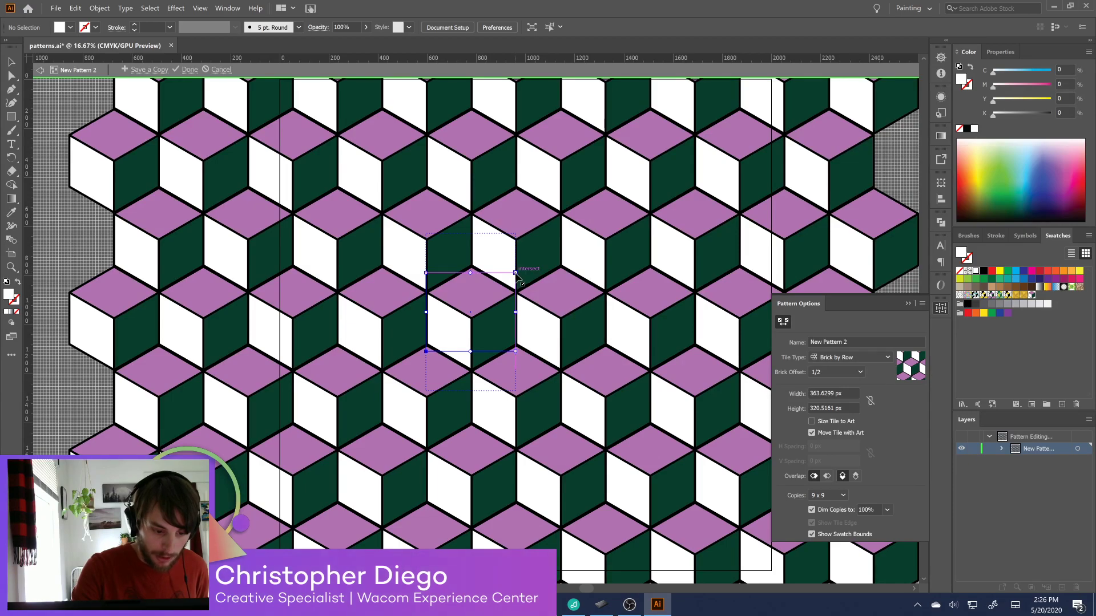
drag(516, 273, 517, 276)
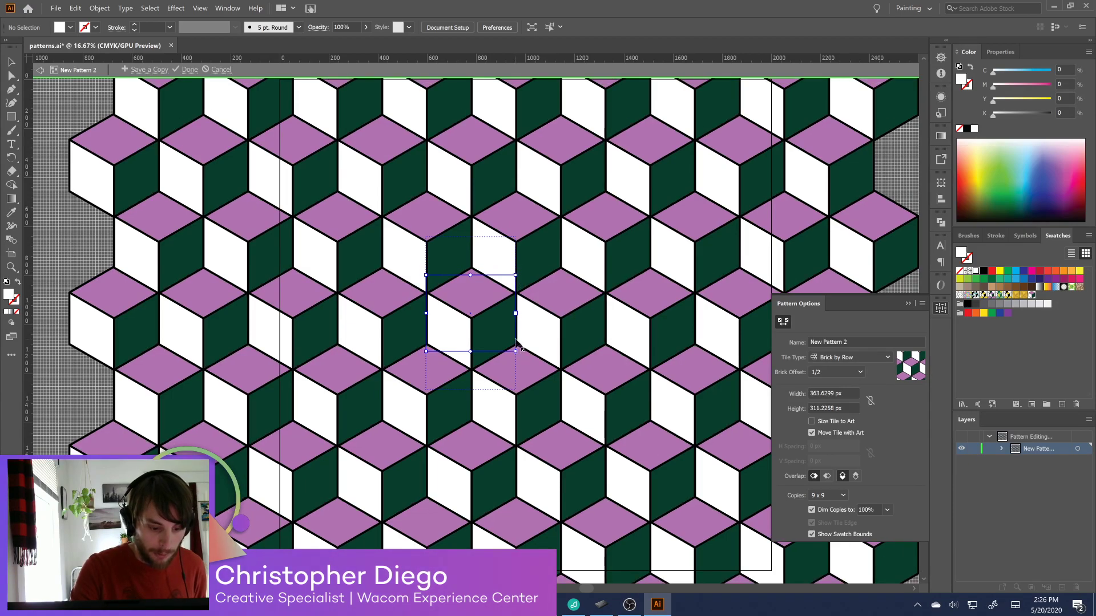
drag(515, 351, 512, 353)
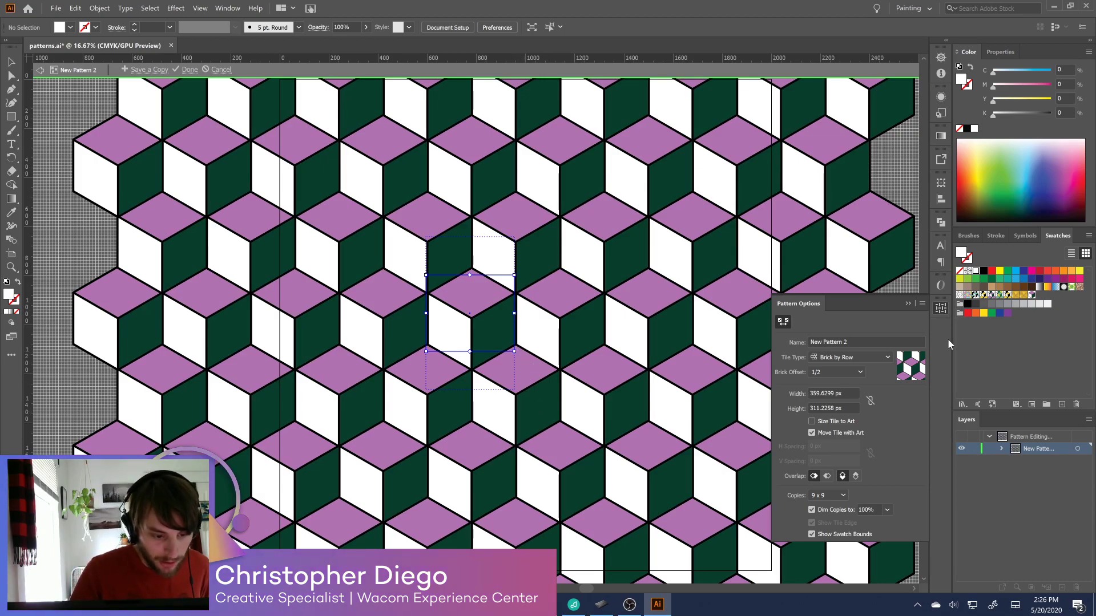
key(ctrl+y)
key(ctrl+y)
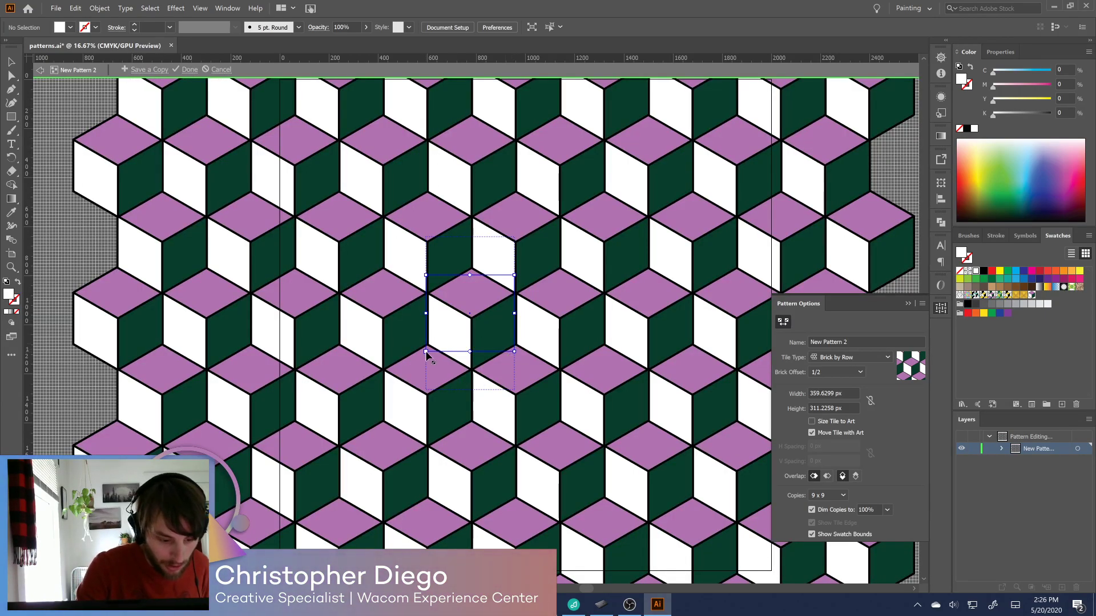
drag(426, 352, 426, 352)
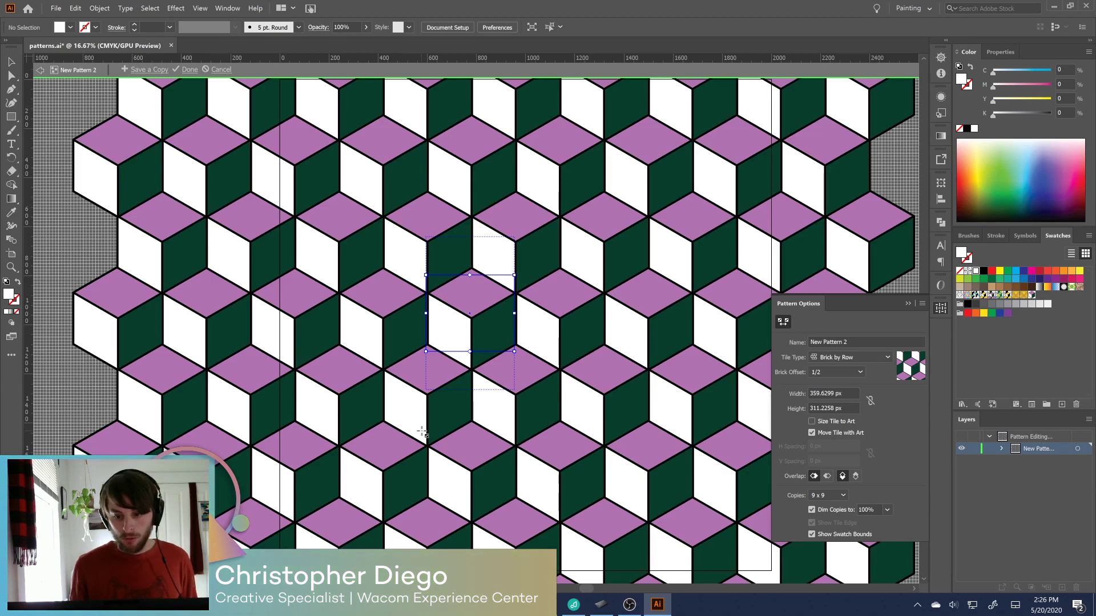
Recolor the cube's dark green side face to a bright green
key(v)
click(499, 336)
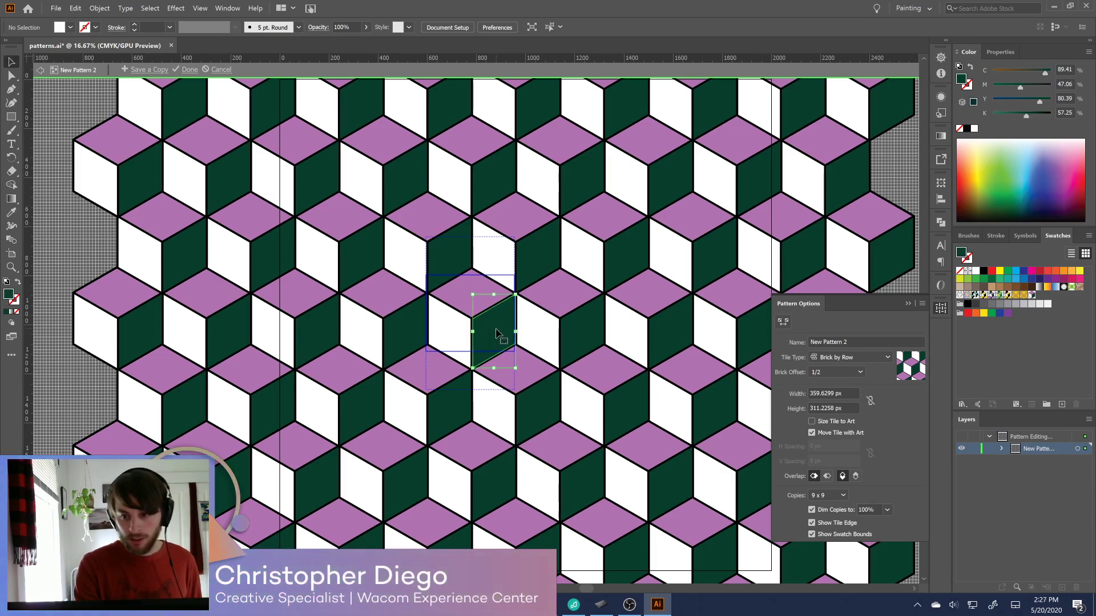
click(996, 168)
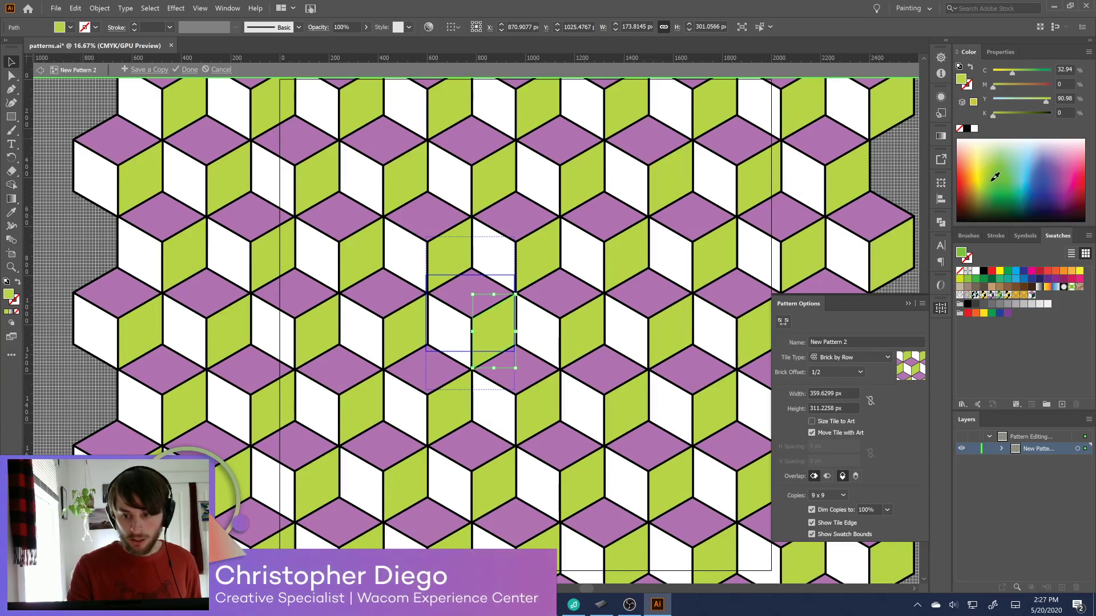
click(1003, 181)
click(1008, 181)
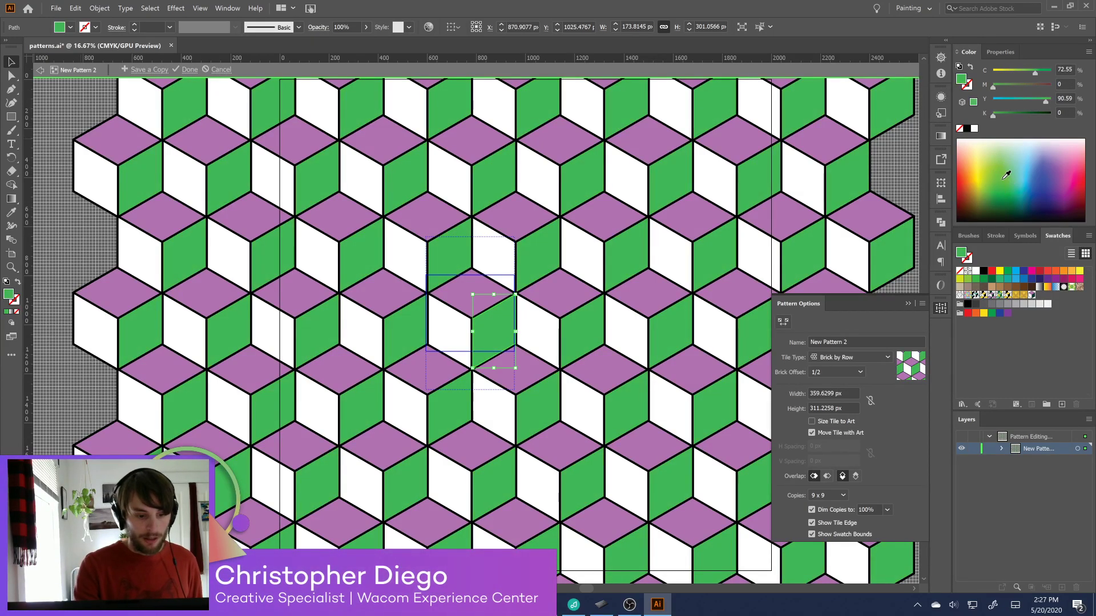
Fill the cube's top face with light blue and its white side face with pale cream yellow
key(c)
key(v)
click(459, 293)
drag(1050, 171, 1042, 158)
click(451, 341)
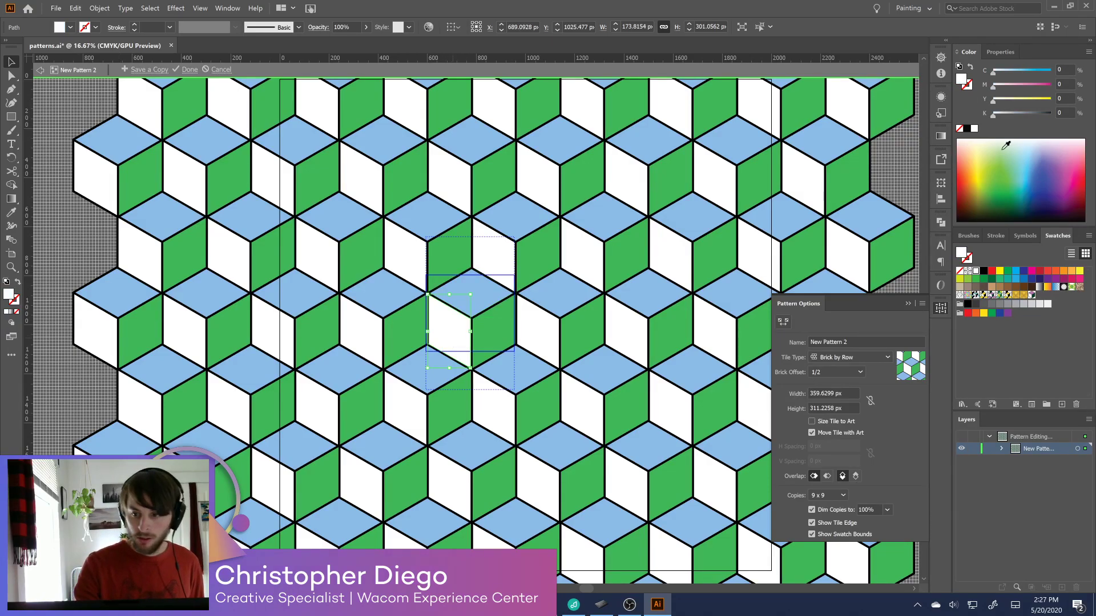
click(984, 152)
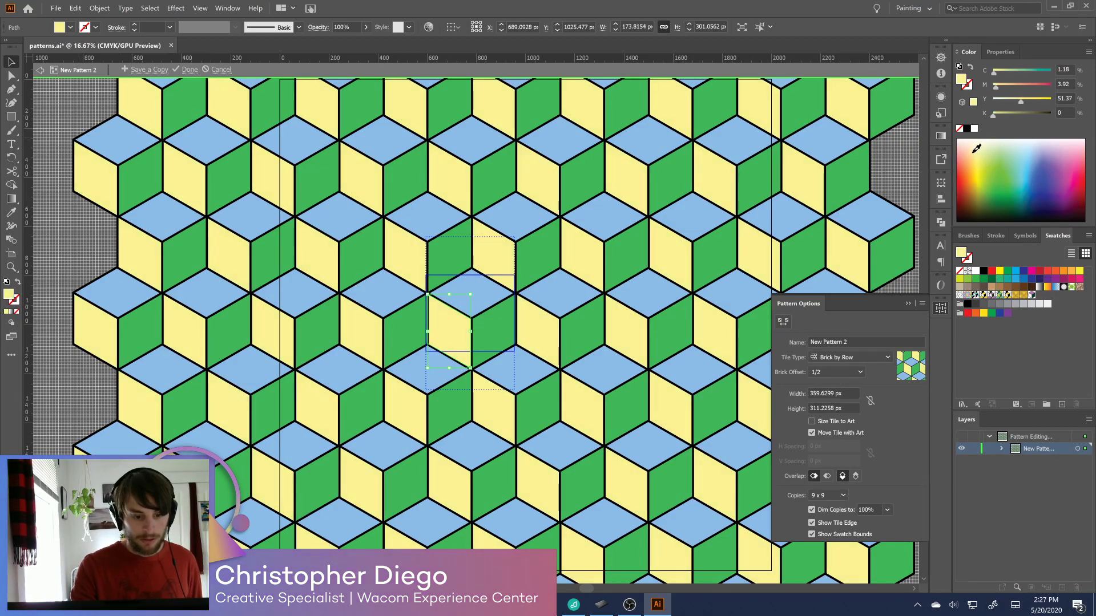
click(996, 151)
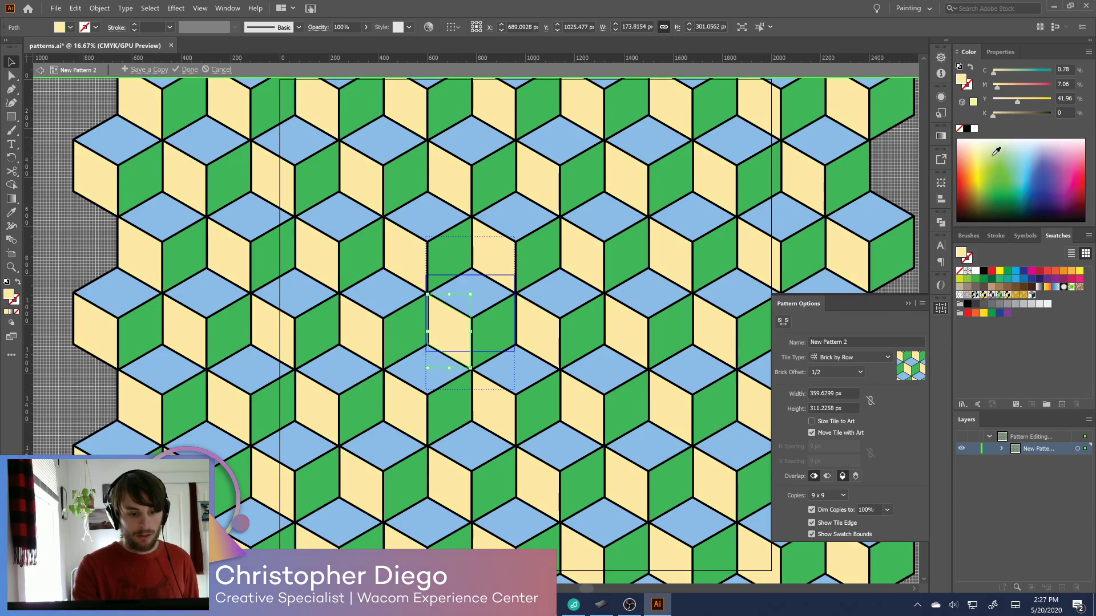
Save a copy of the pattern as "cube pattern_04" and finish pattern editing
click(146, 71)
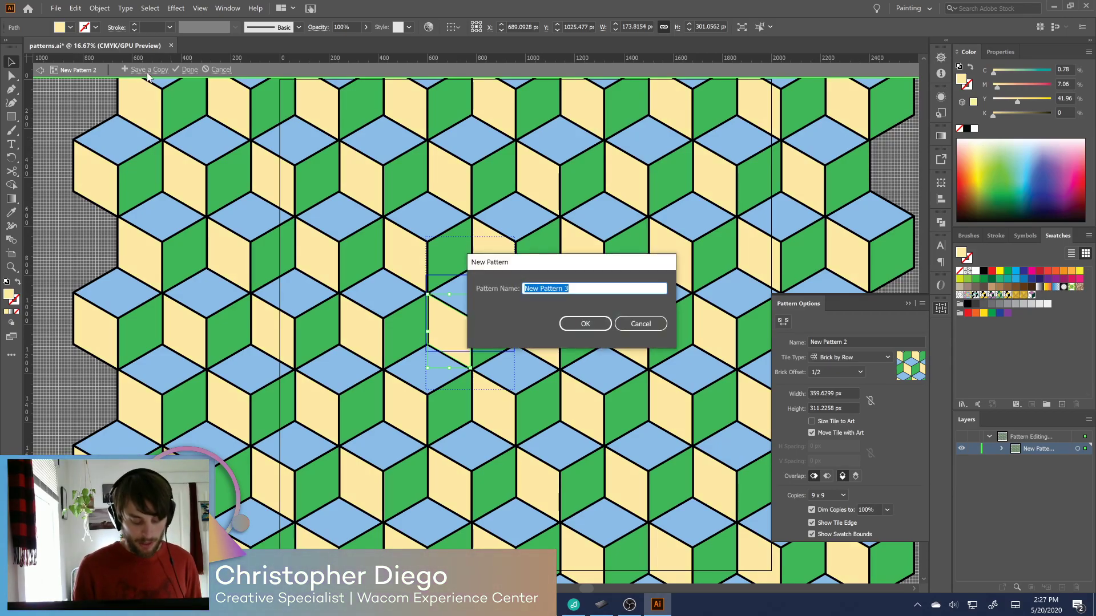
text(cube patt)
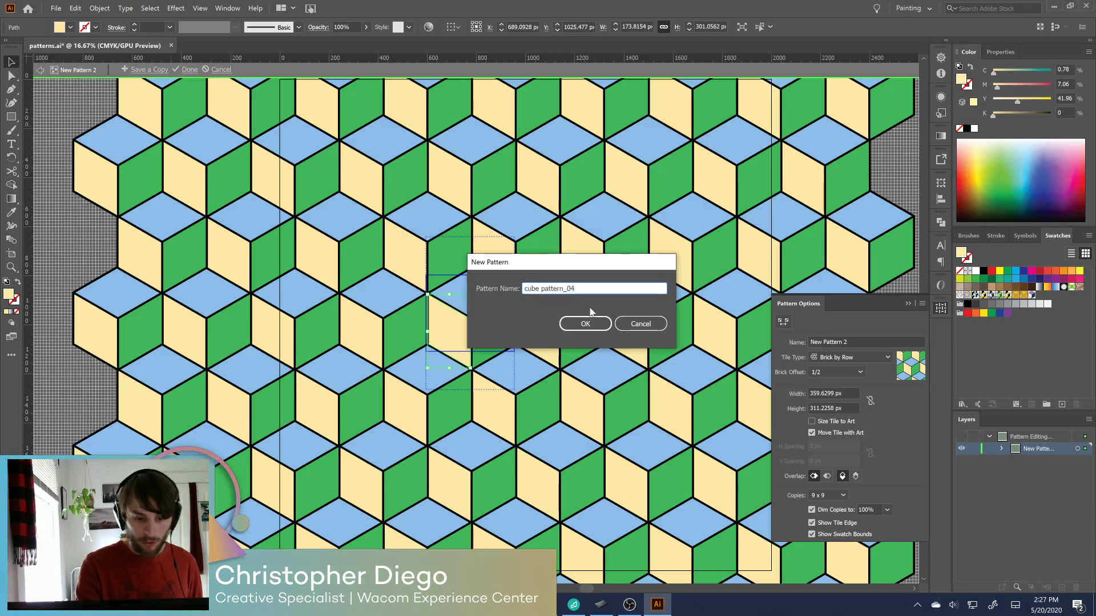
click(591, 327)
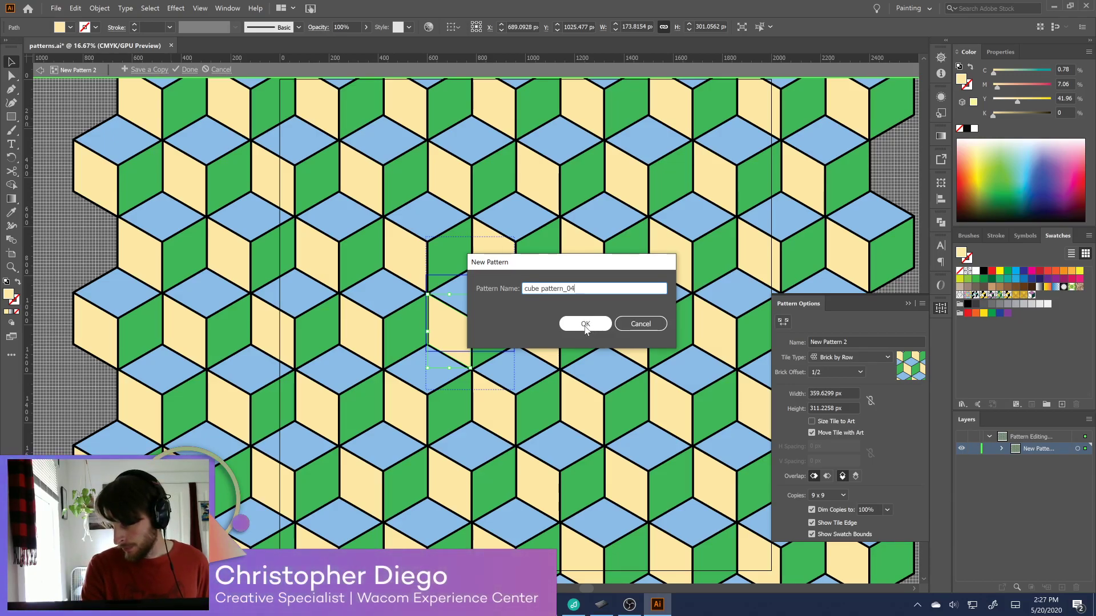
click(585, 323)
click(661, 330)
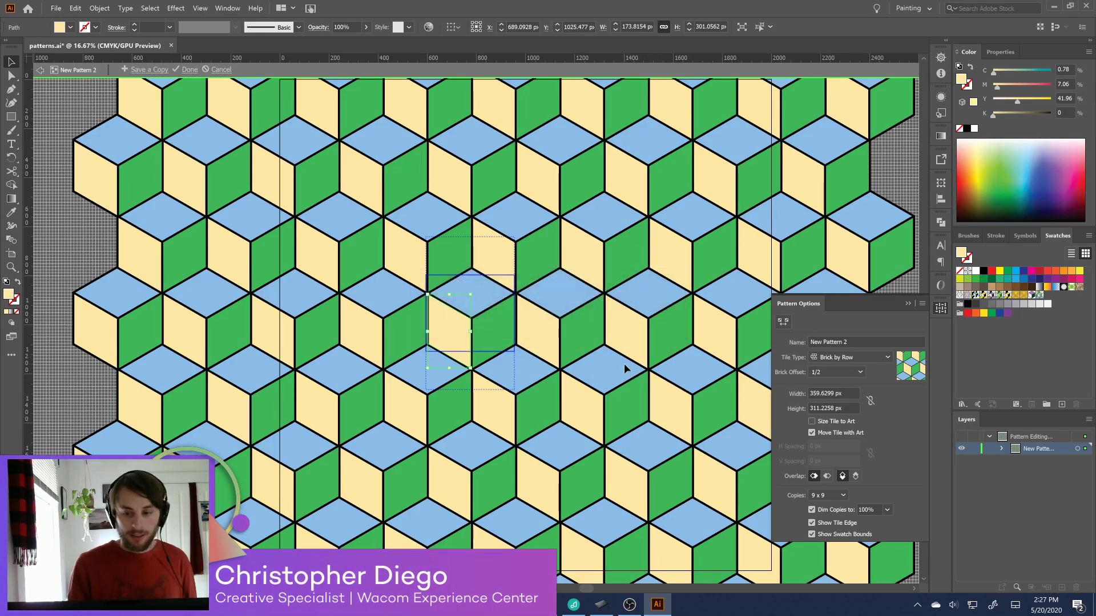
click(190, 70)
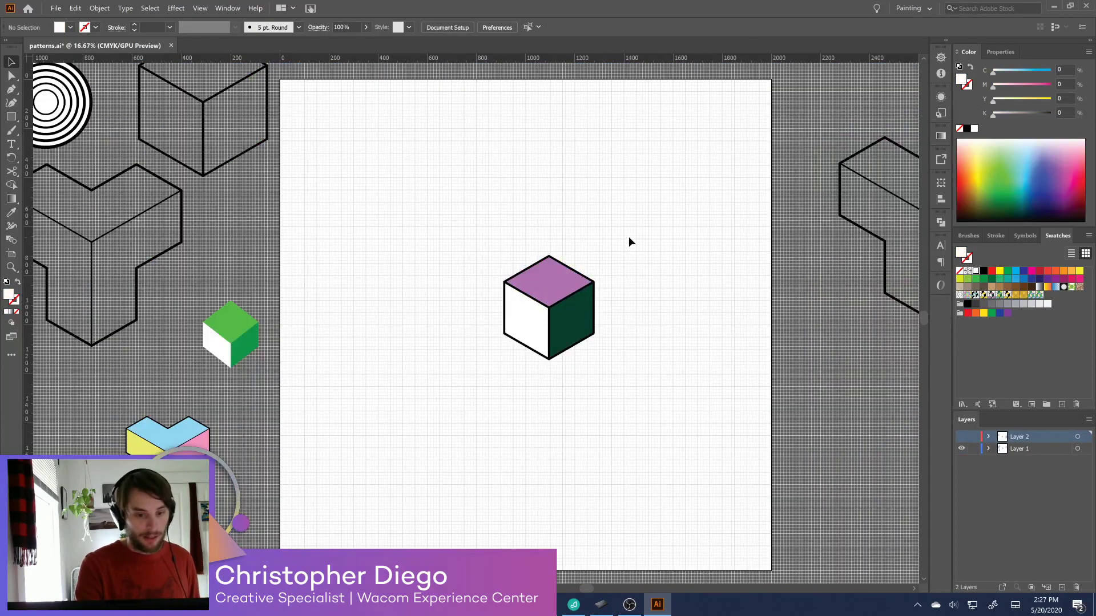
Move the original purple cube off the artboard to the pasteboard, beside the blue, yellow and pink three-armed motif
scroll(602, 342, down, 1)
click(568, 265)
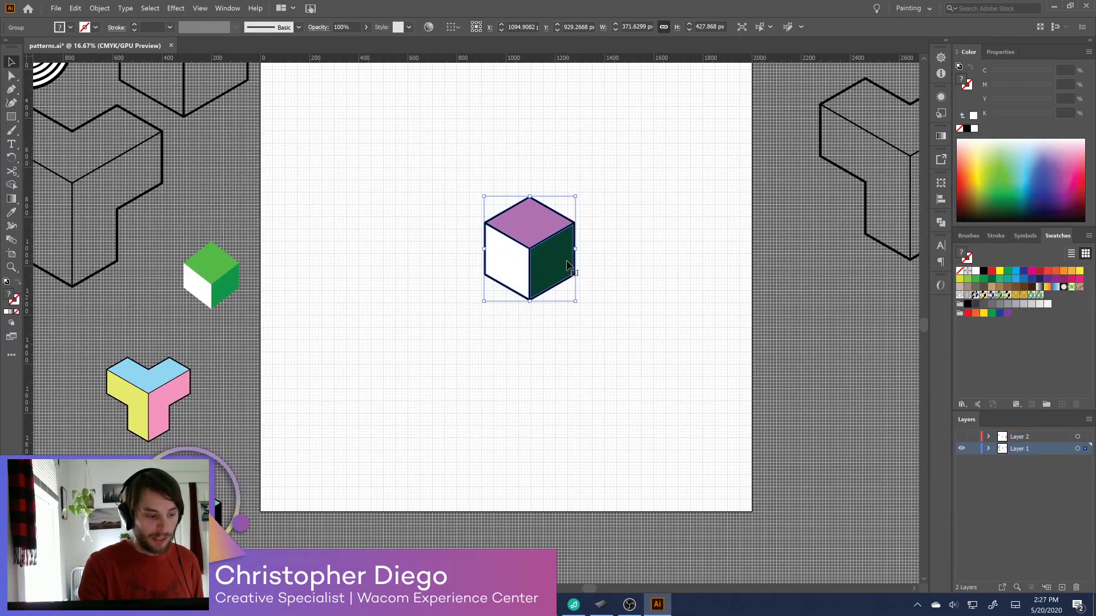
drag(564, 383, 655, 354)
drag(648, 242, 136, 427)
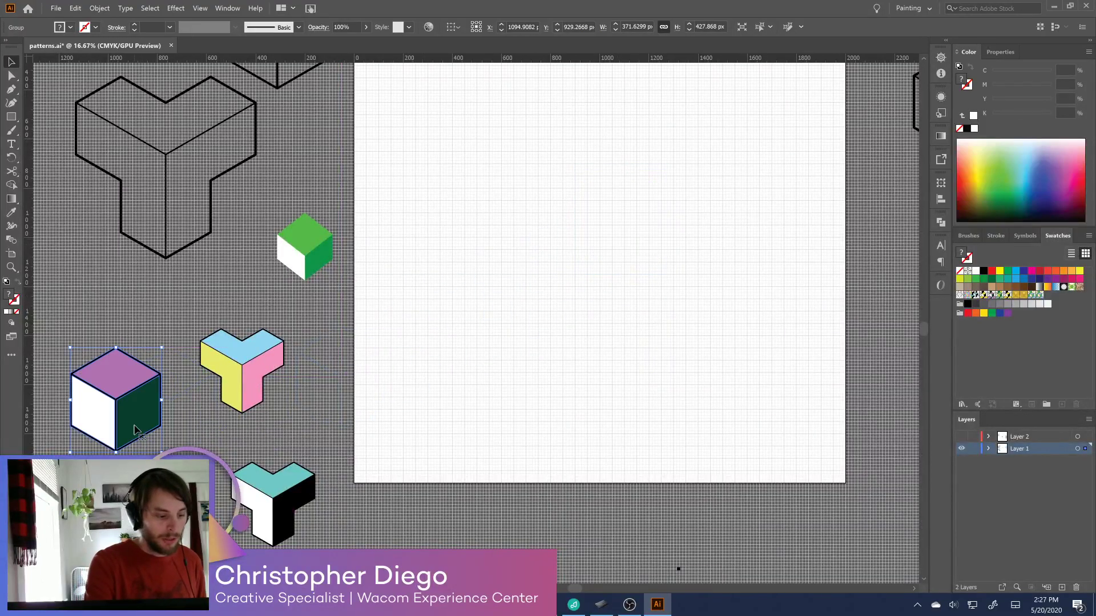
Draw a white rectangle without stroke covering the whole artboard, 2000 by 2000 px
click(628, 368)
drag(656, 366, 565, 421)
key(m)
scroll(542, 285, up, 1)
drag(260, 86, 750, 576)
scroll(800, 447, down, 3)
key(v)
click(781, 465)
drag(785, 455, 790, 521)
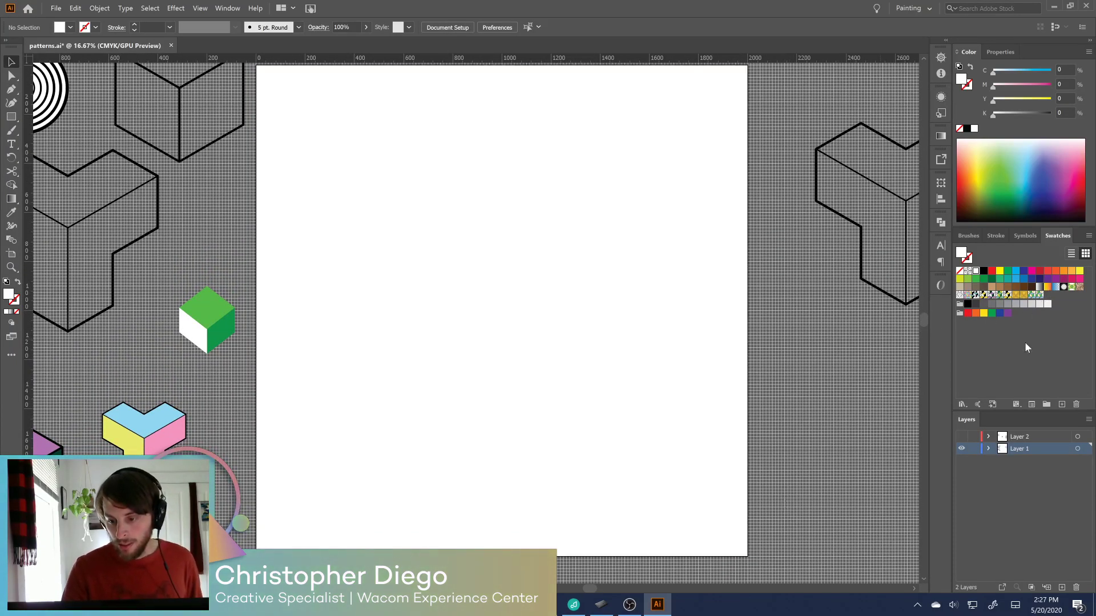
Fill the artboard-sized square with the blue, green and cream cube pattern swatch
click(1039, 294)
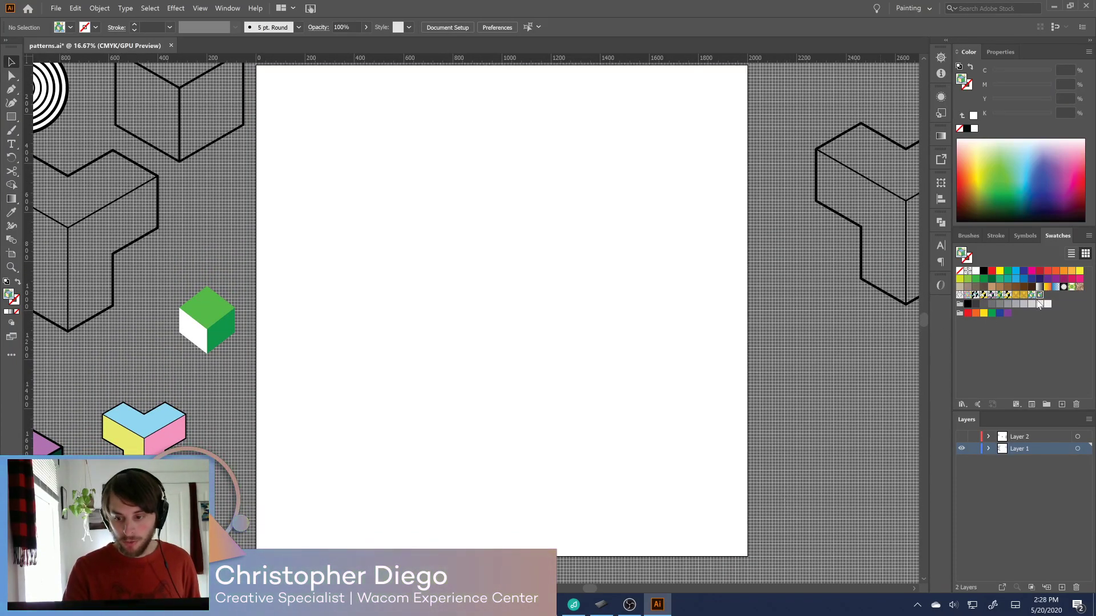
click(726, 372)
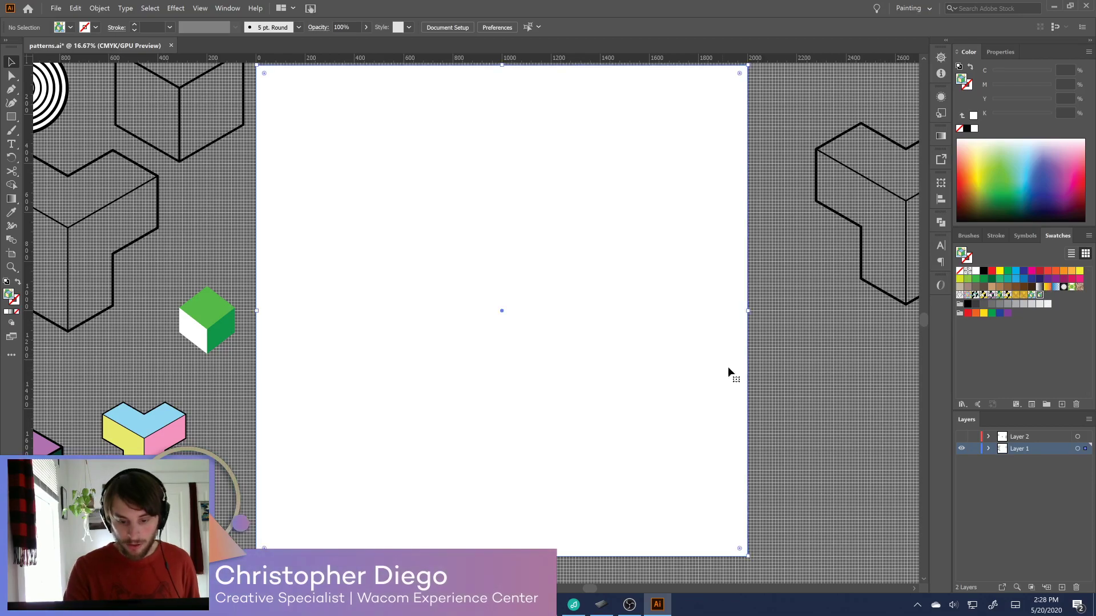
click(1040, 297)
click(802, 373)
key(ctrl+minus)
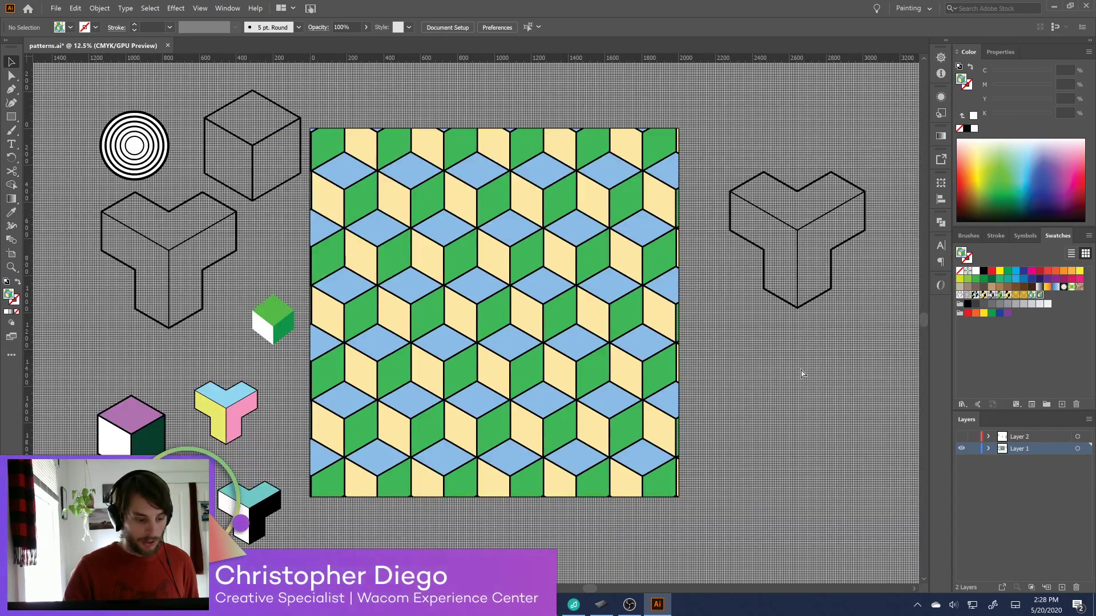
key(ctrl+plus)
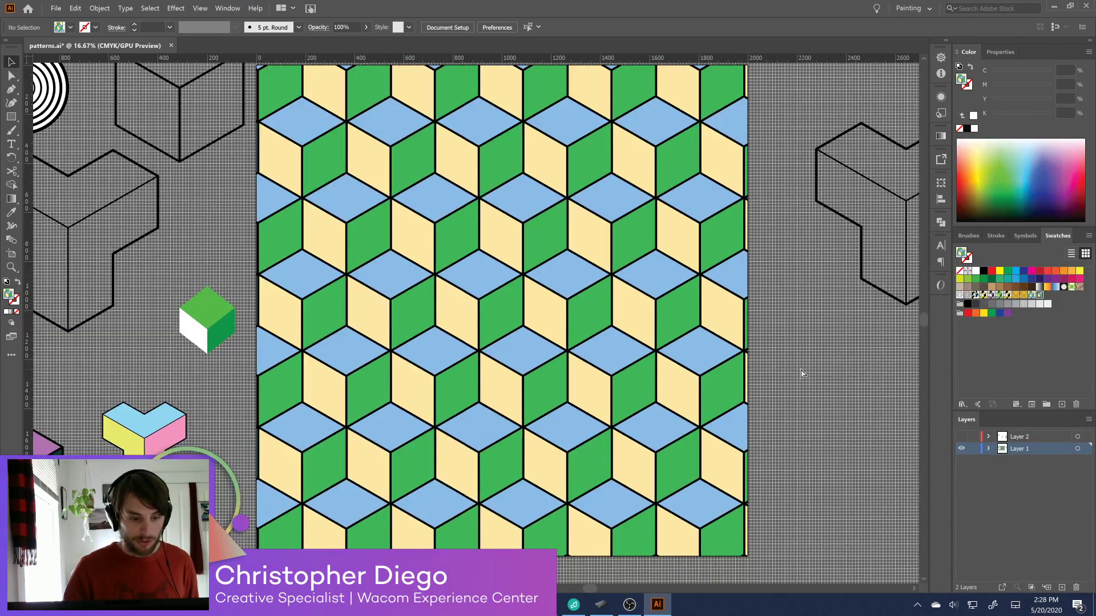
key(ctrl+minus)
key(ctrl+minus)
Delete the pattern-filled square from the artboard
click(562, 329)
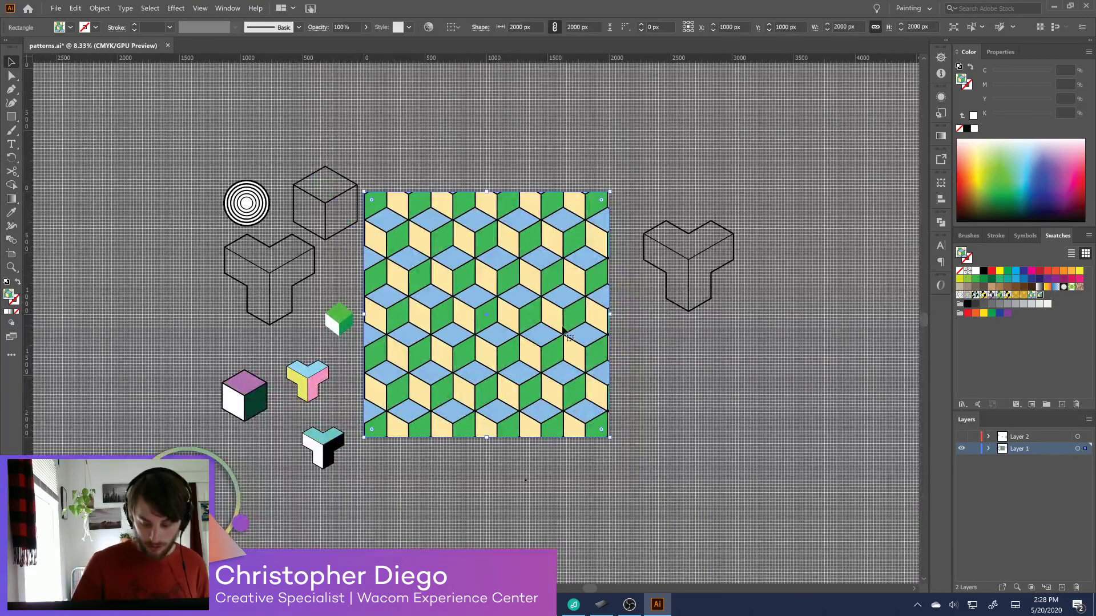
key(Delete)
drag(269, 367, 219, 423)
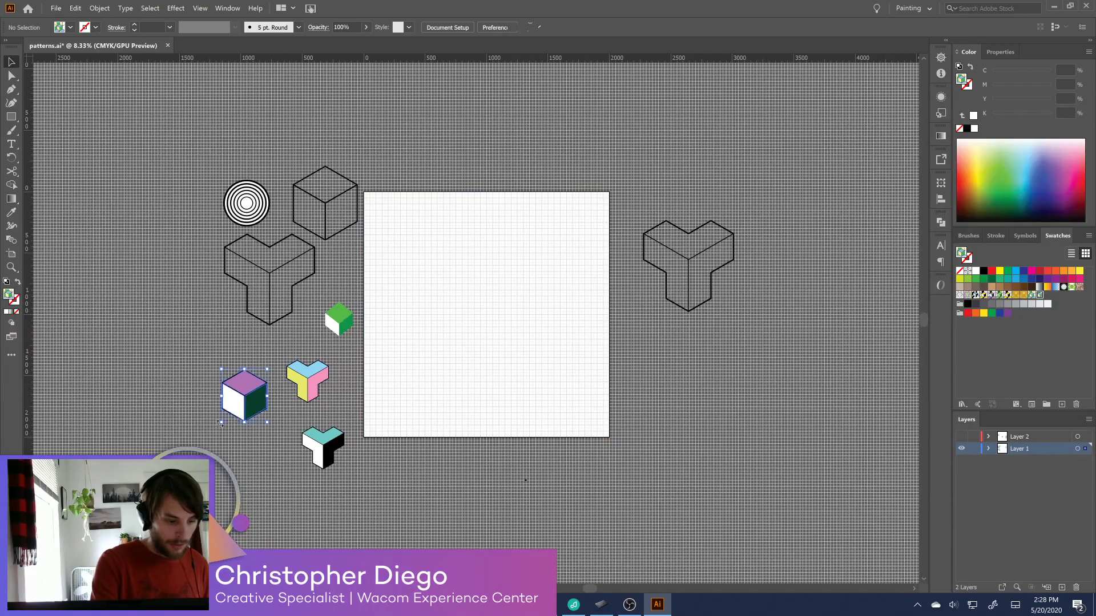
click(275, 416)
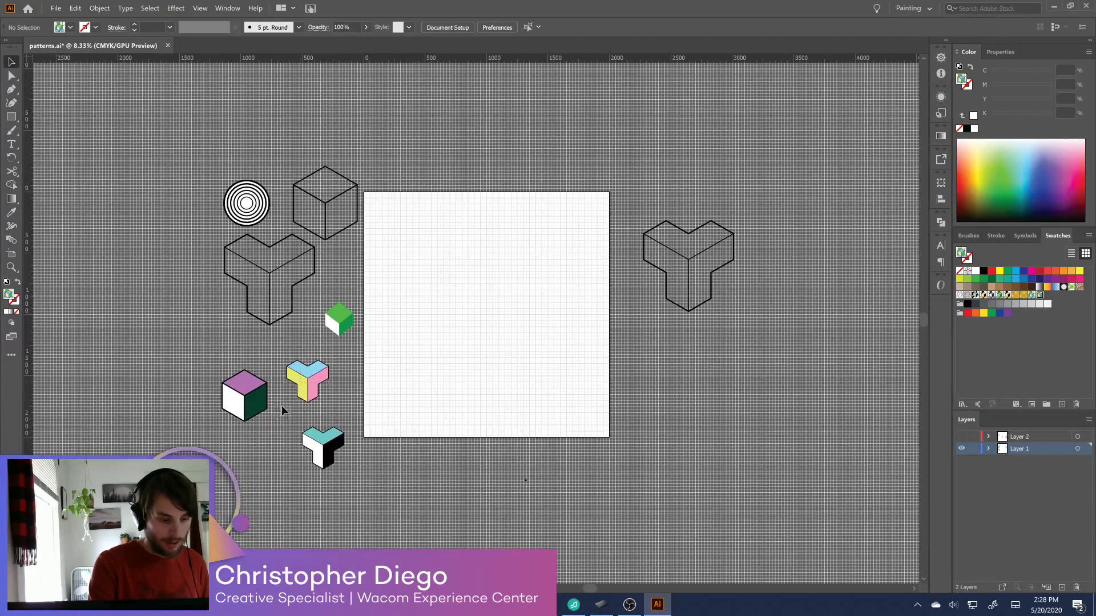
Place a copy of the blue, yellow and pink three-armed motif on the artboard, scaled down to about 246 px wide
click(326, 381)
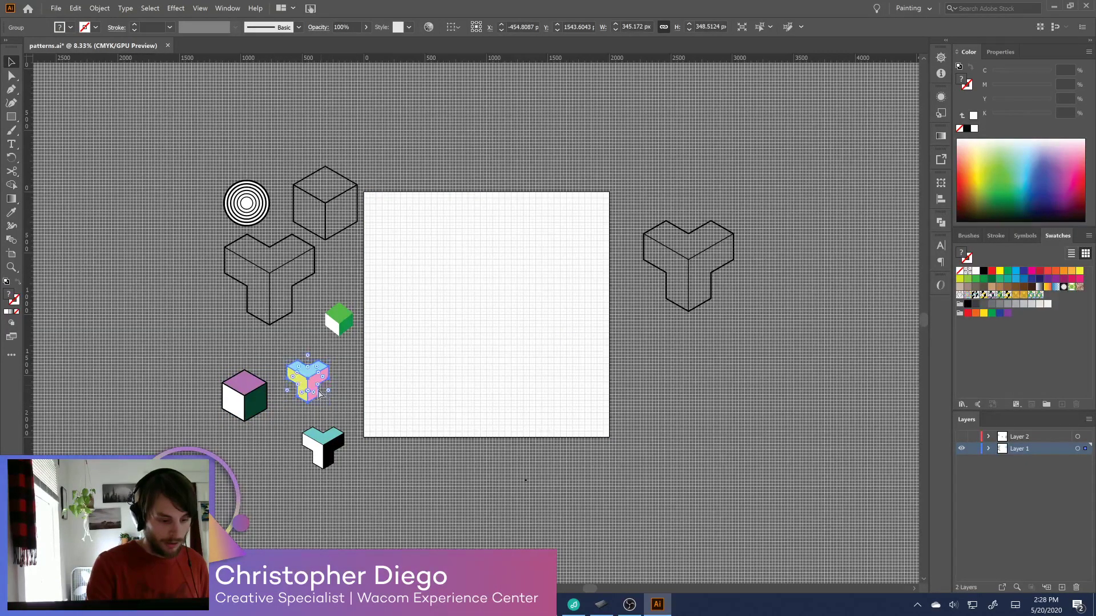
click(344, 403)
drag(324, 390, 499, 311)
click(520, 337)
key(ctrl+=)
key(ctrl+=)
key(ctrl+=)
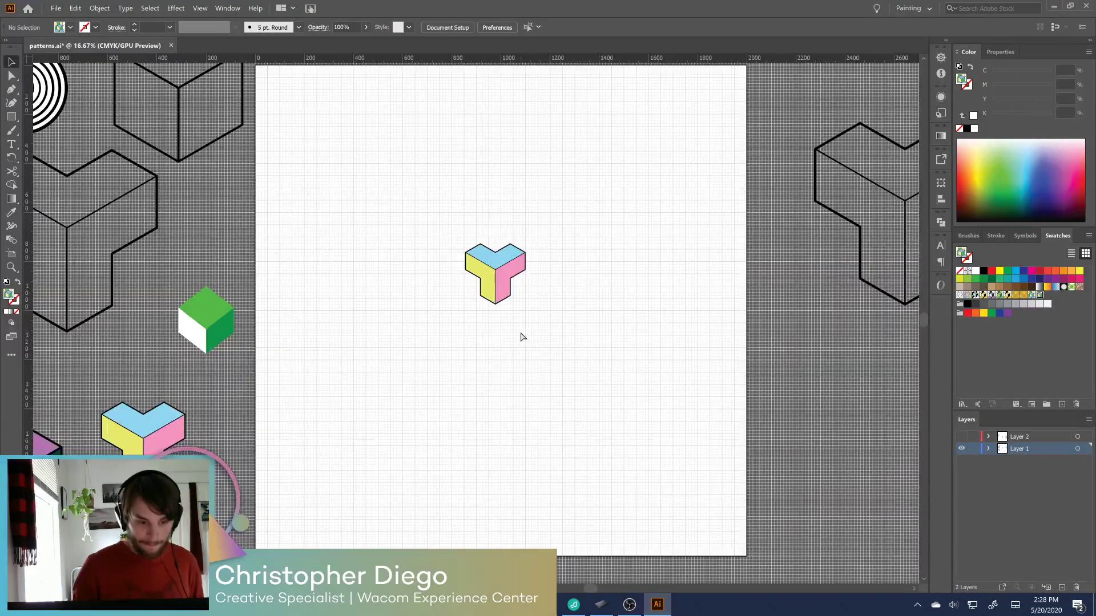
Make a new pattern from the small three-armed motif on the artboard and set its tile type to Brick by Row
drag(629, 397, 621, 429)
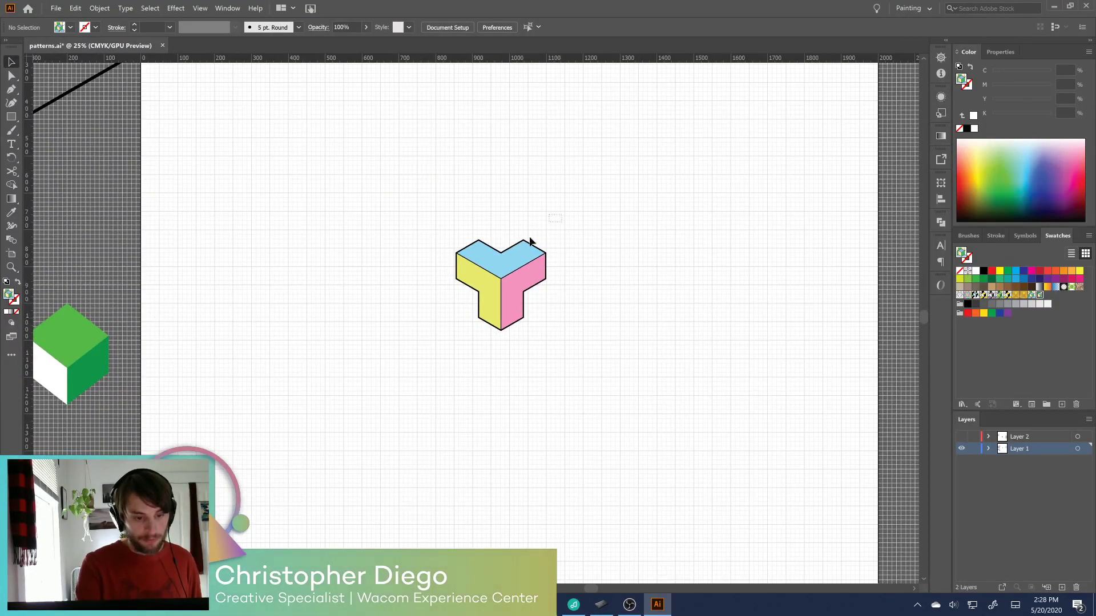
drag(556, 221, 406, 369)
click(100, 8)
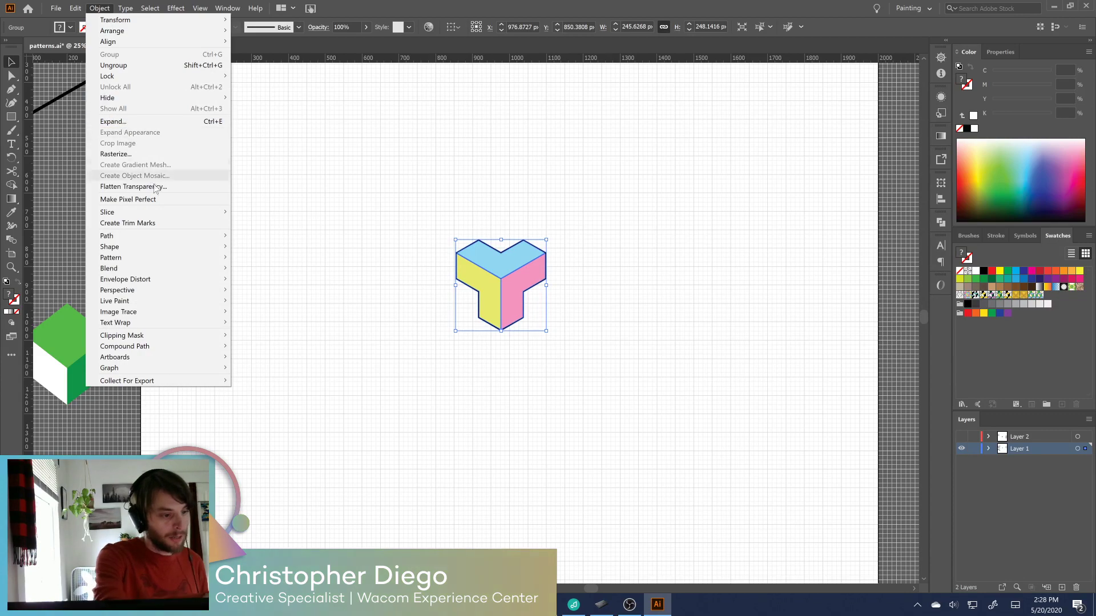
mouse_move(176, 258)
click(251, 258)
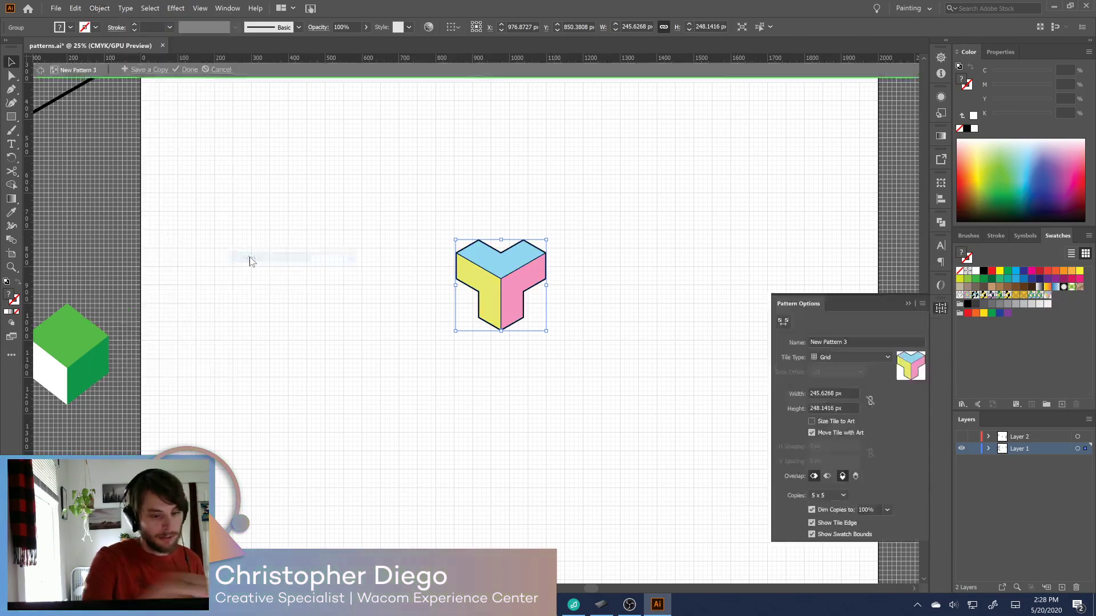
click(858, 358)
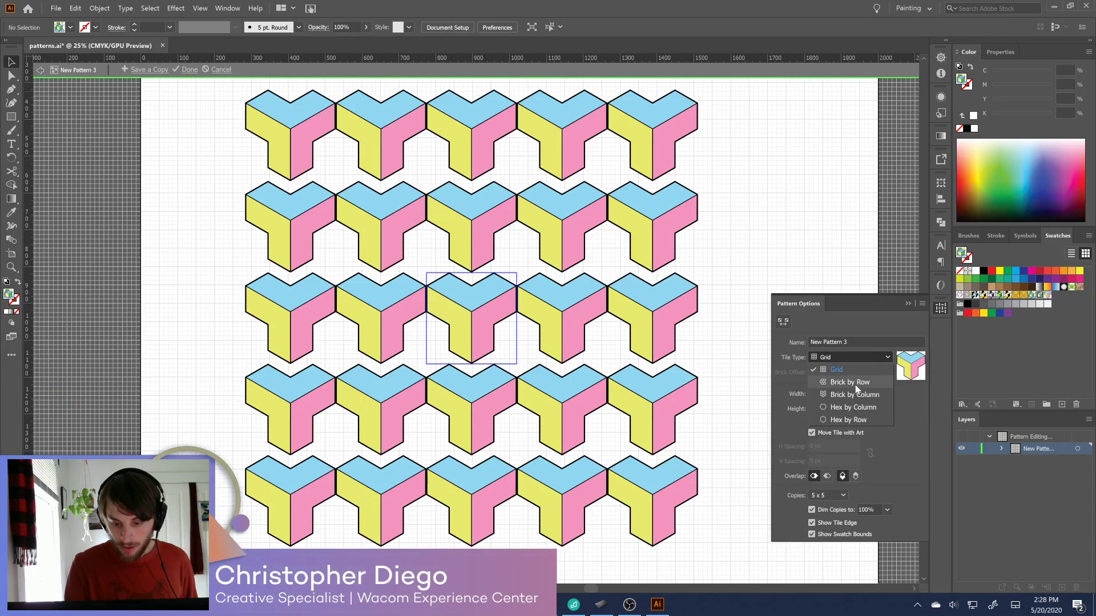
click(857, 381)
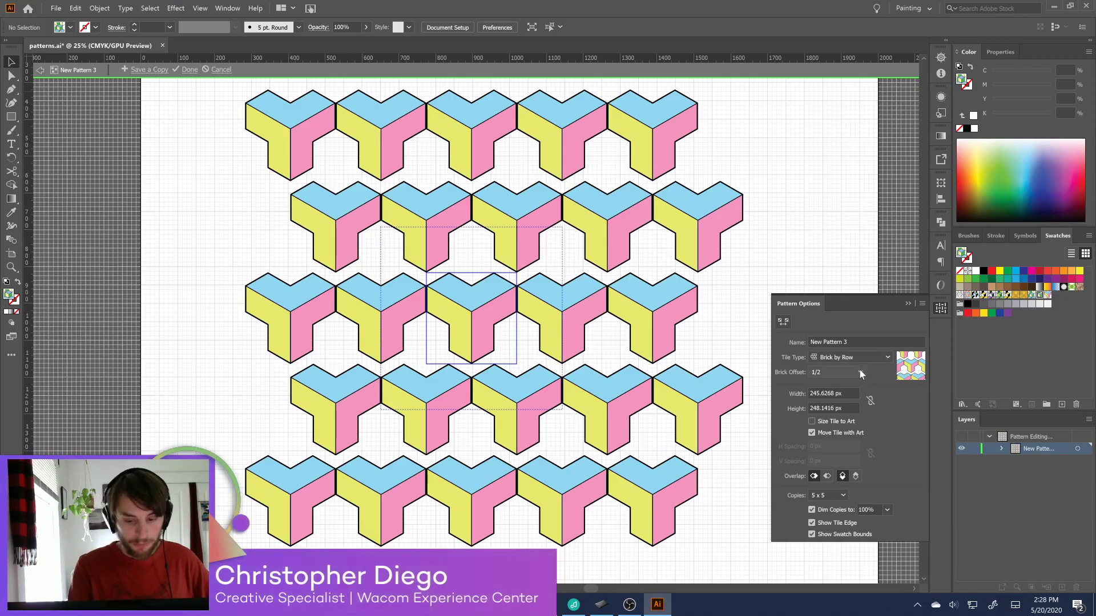
Activate the Pattern Tile Tool and change the tile type to Brick by Column
click(783, 321)
drag(520, 356, 521, 354)
key(ctrl+z)
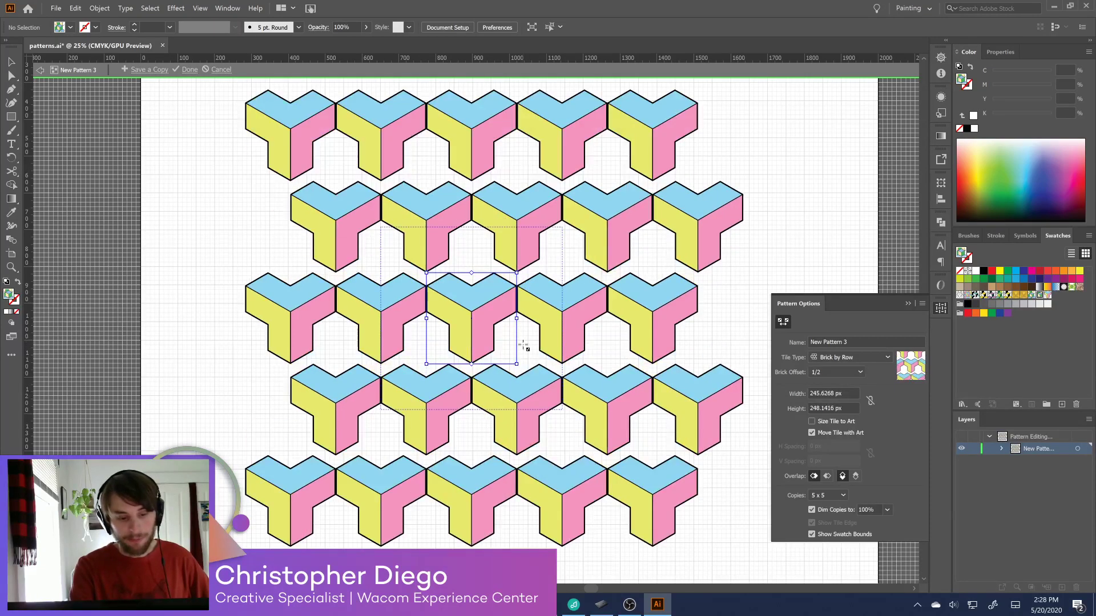
click(865, 358)
click(861, 395)
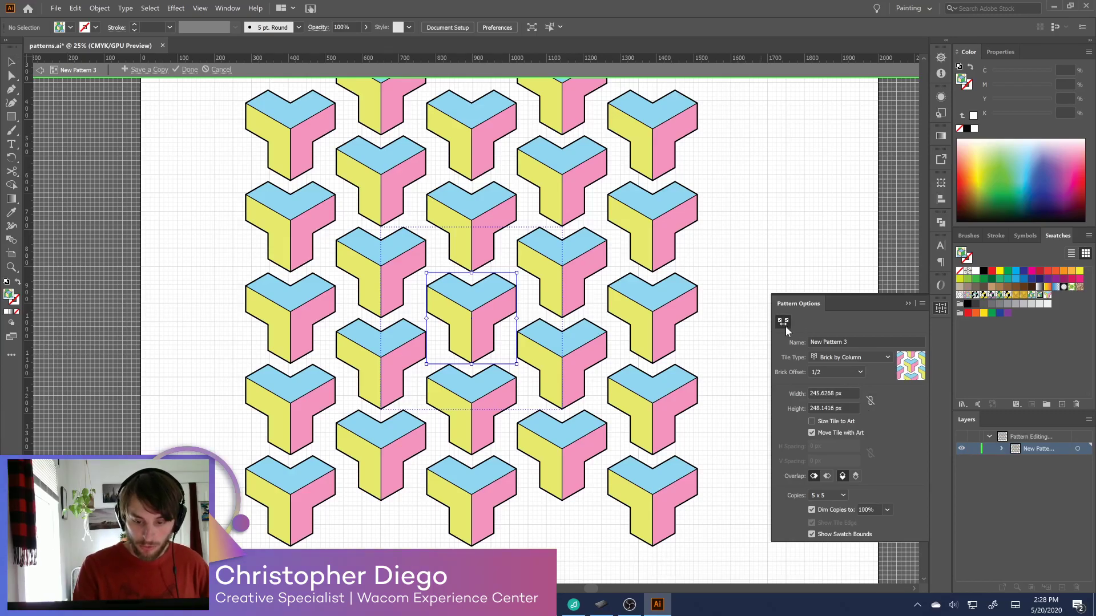
Shrink the pattern tile to about 182 by 201 px so the three-armed motifs interlock
drag(516, 364, 515, 354)
drag(514, 275, 517, 277)
drag(516, 354, 516, 352)
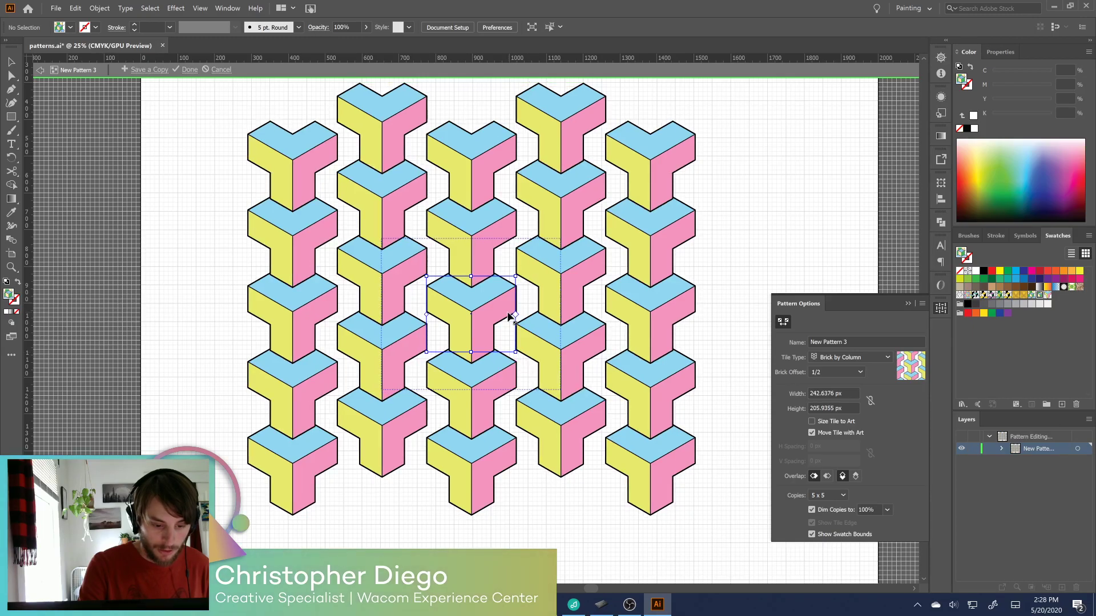
drag(516, 353, 494, 350)
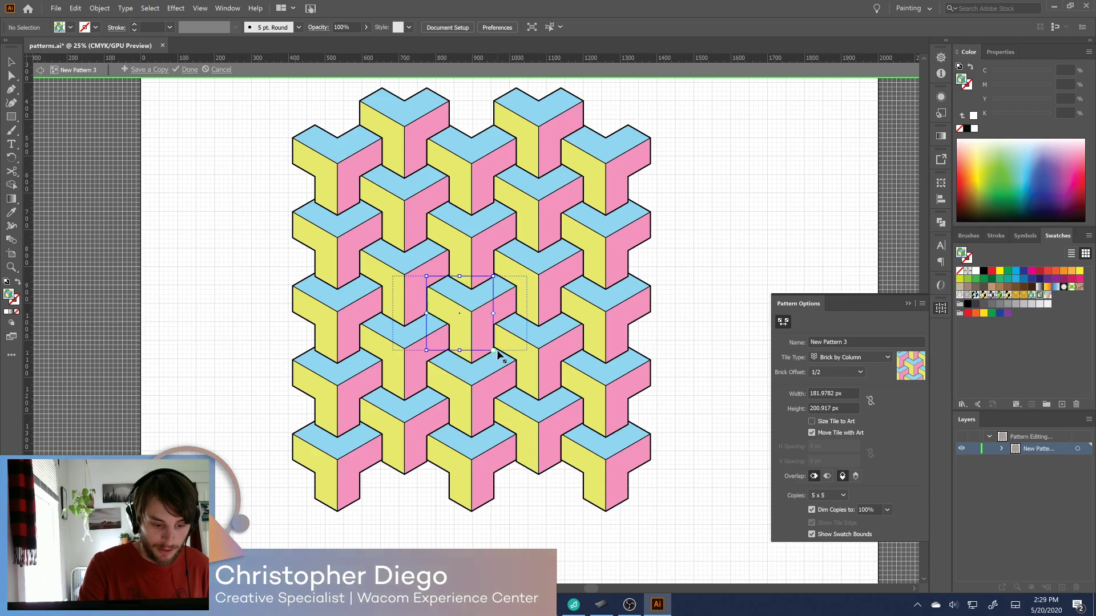
Fine-tune the pattern tile's corners to a size of about 196 by 208 px
drag(498, 351, 497, 352)
drag(427, 351, 428, 352)
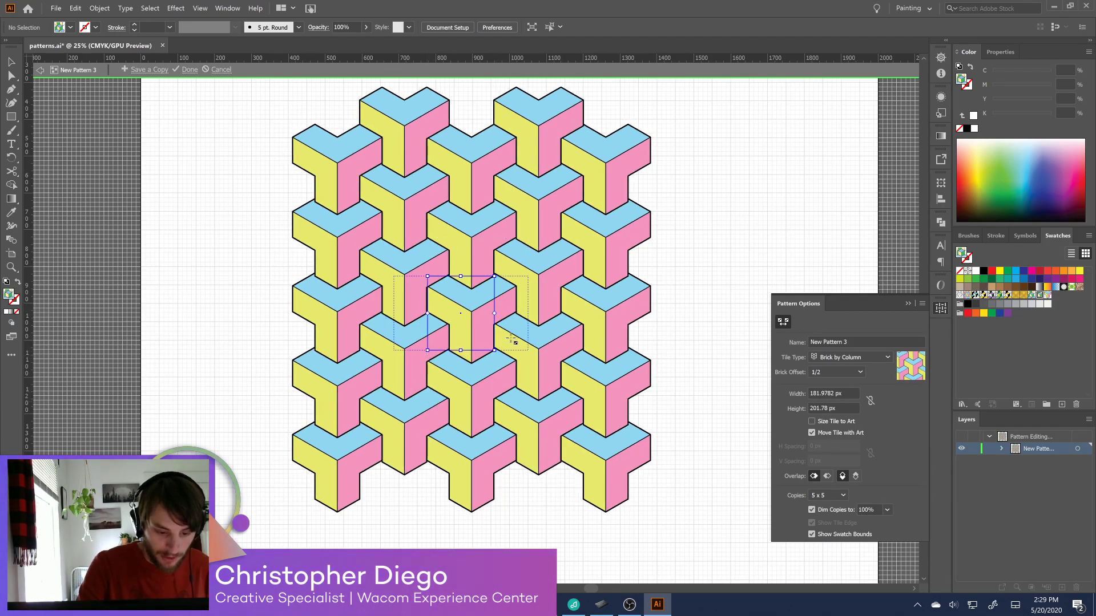
drag(495, 278, 494, 275)
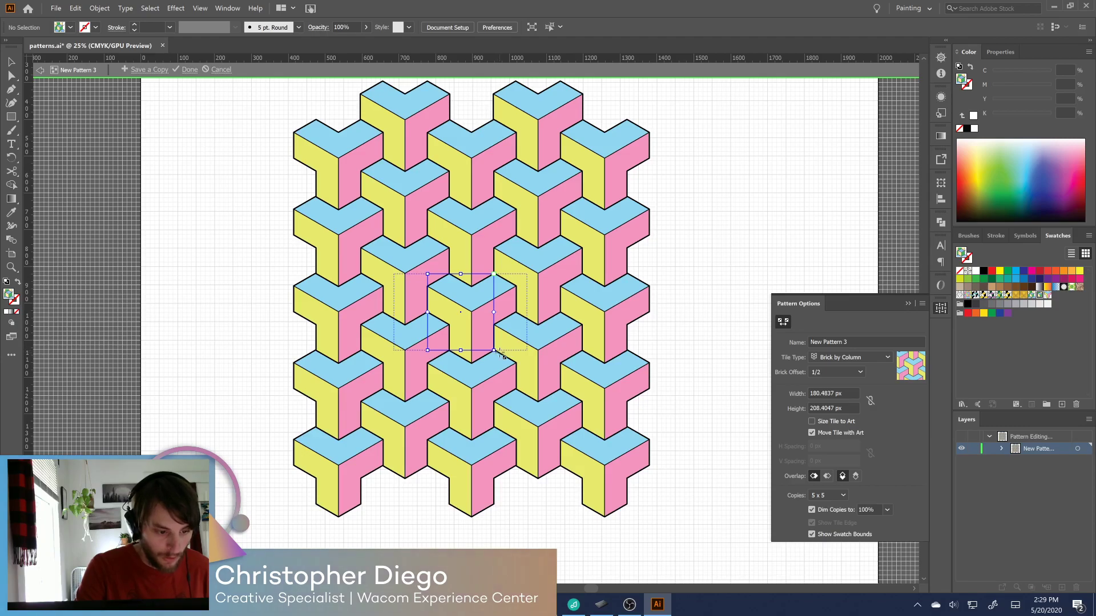
drag(496, 350, 498, 350)
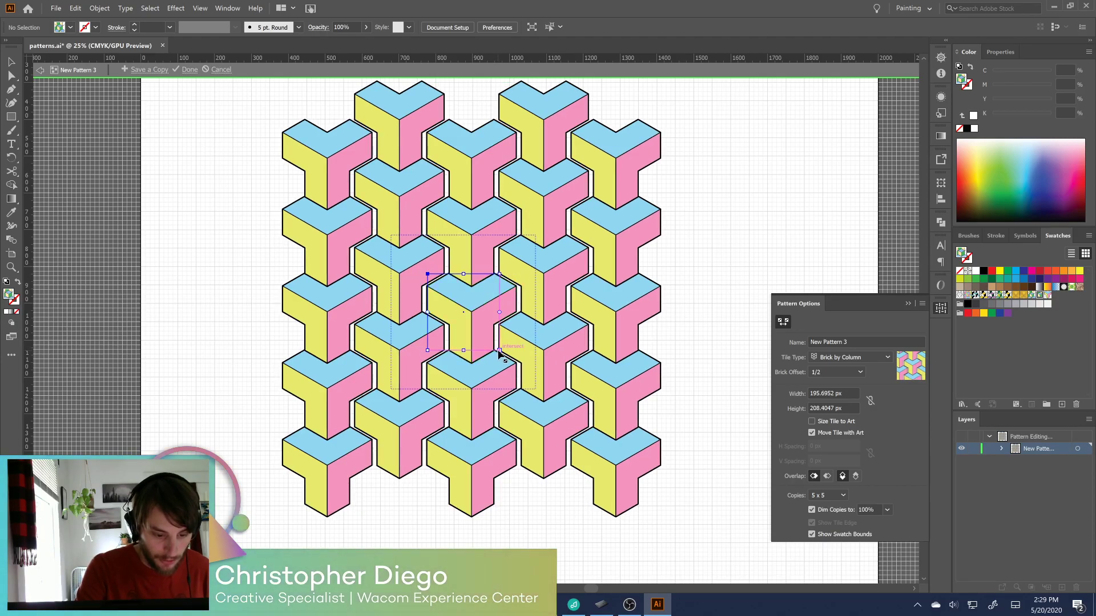
Narrow the pattern tile to about 182 px wide to close the white gaps between the motif columns
key(ctrl+plus)
key(ctrl+plus)
key(ctrl+plus)
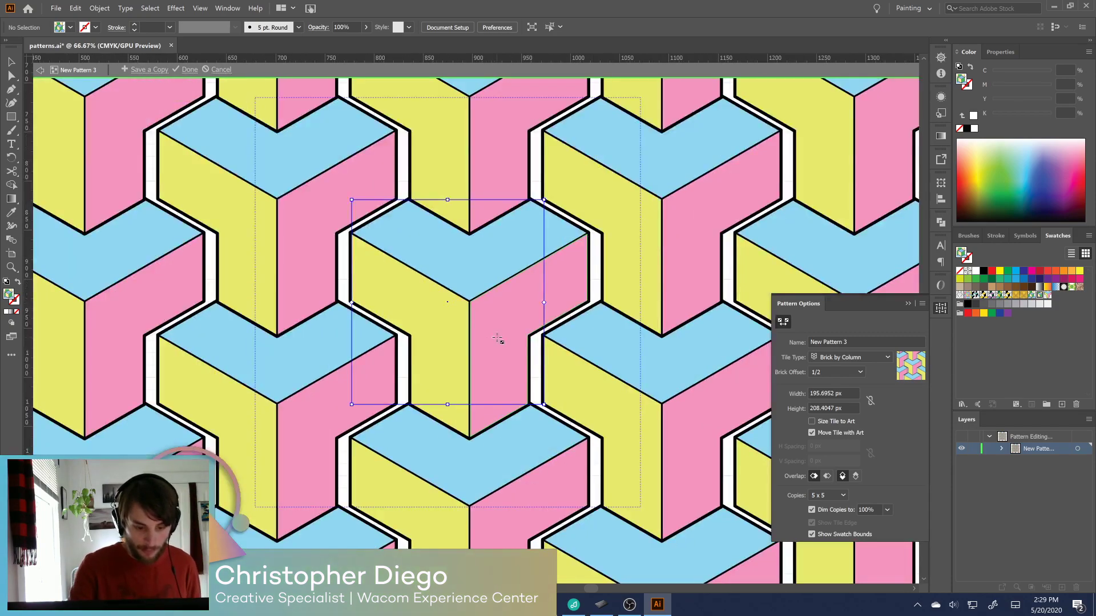
drag(543, 406, 530, 406)
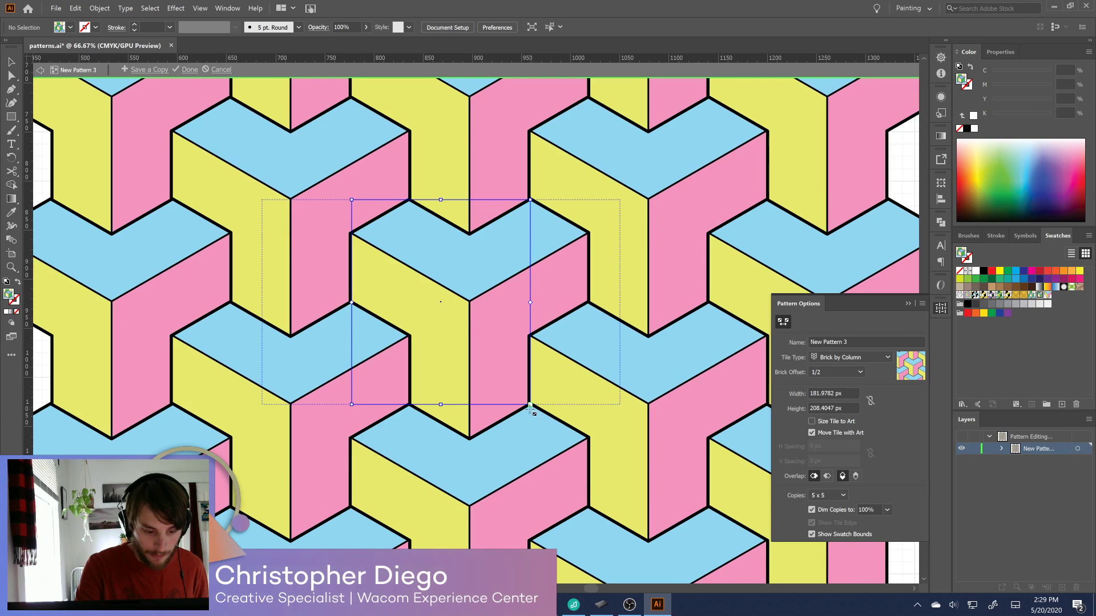
Set the pattern preview to 9 x 9 copies
key(ctrl+minus)
key(ctrl+minus)
key(ctrl+minus)
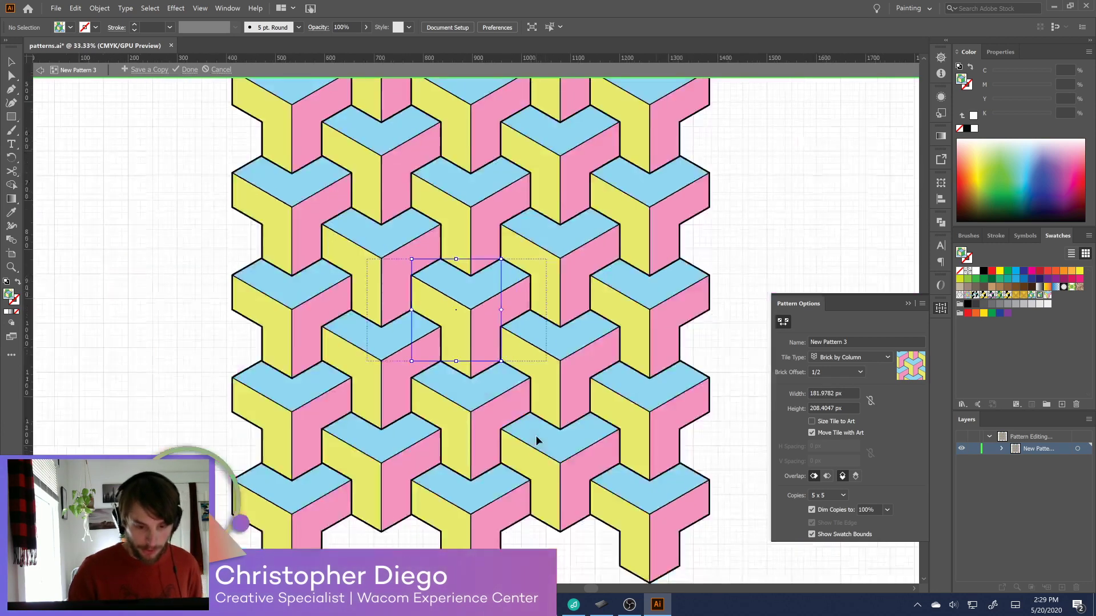
click(824, 493)
click(828, 383)
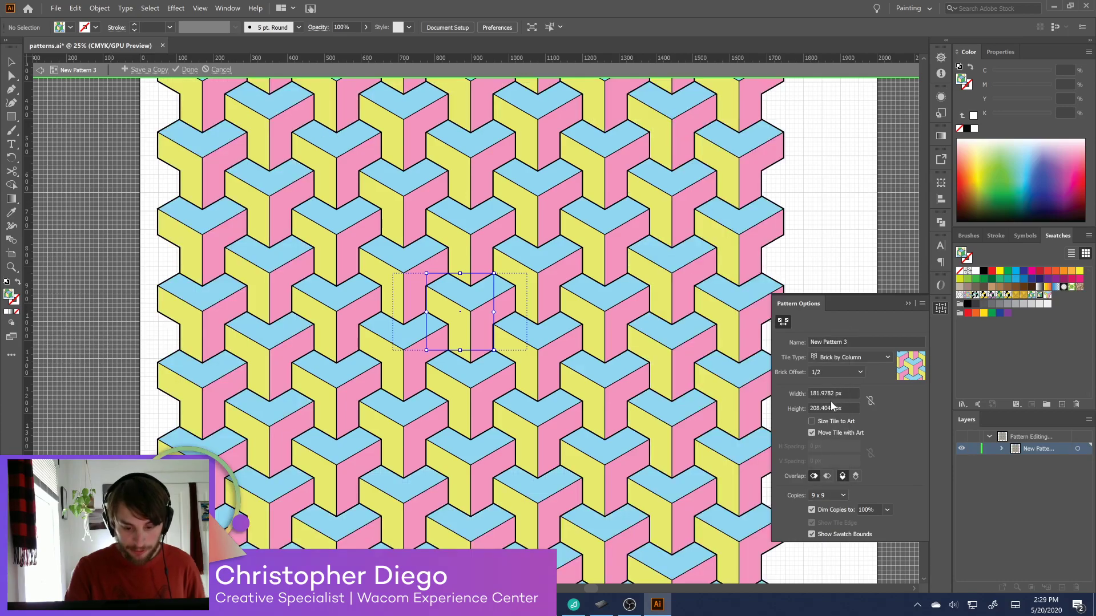
key(ctrl+minus)
key(ctrl+minus)
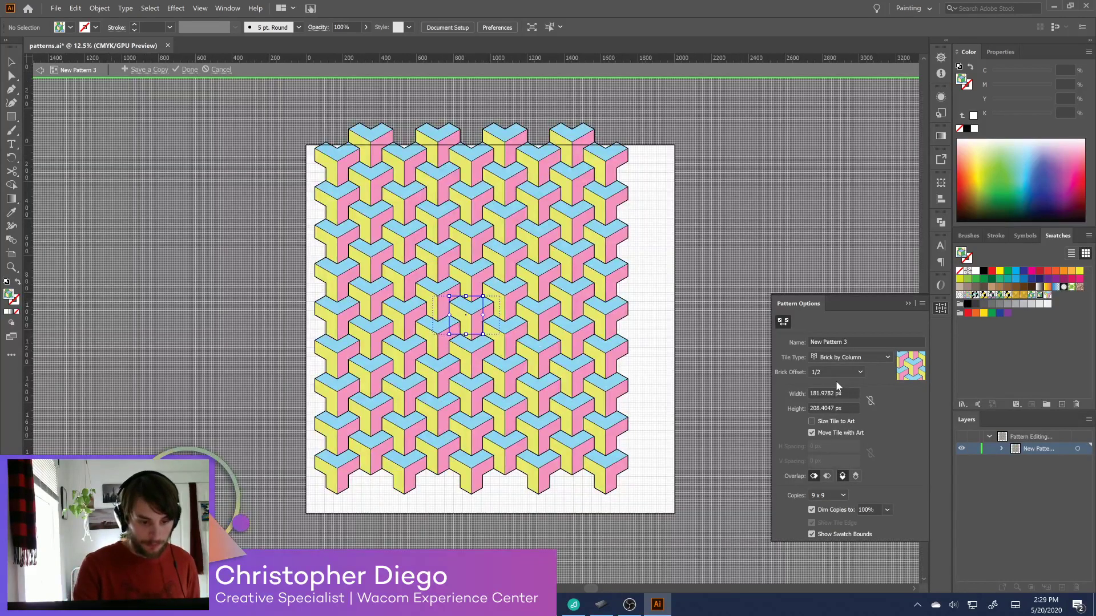
Recolor the motif's pink side face, trying lighter greens before settling on a very dark green
key(v)
click(482, 321)
click(1001, 165)
click(996, 181)
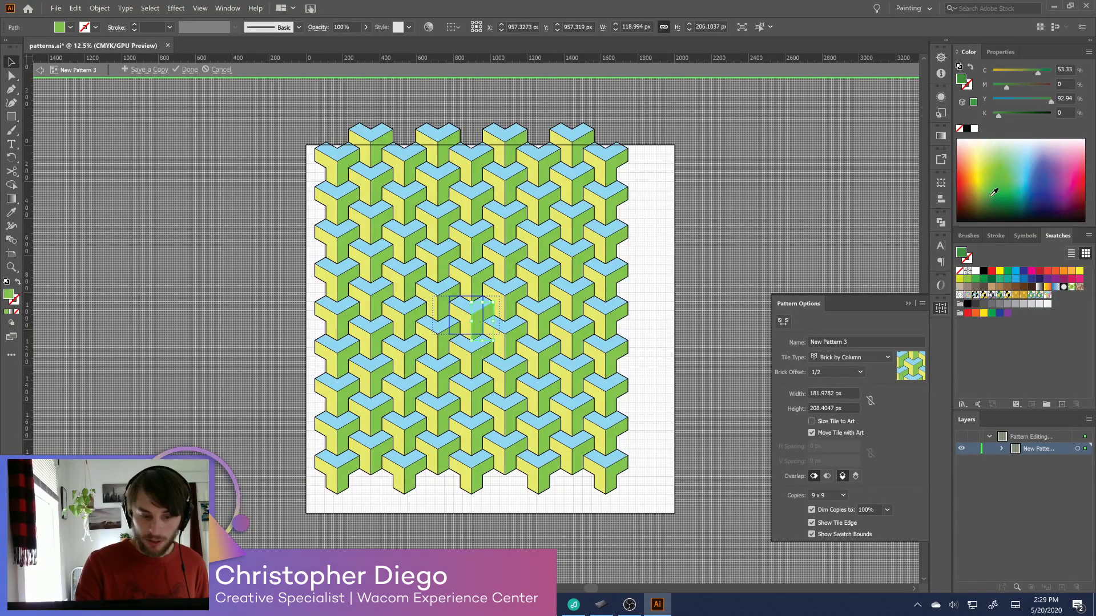
click(1027, 169)
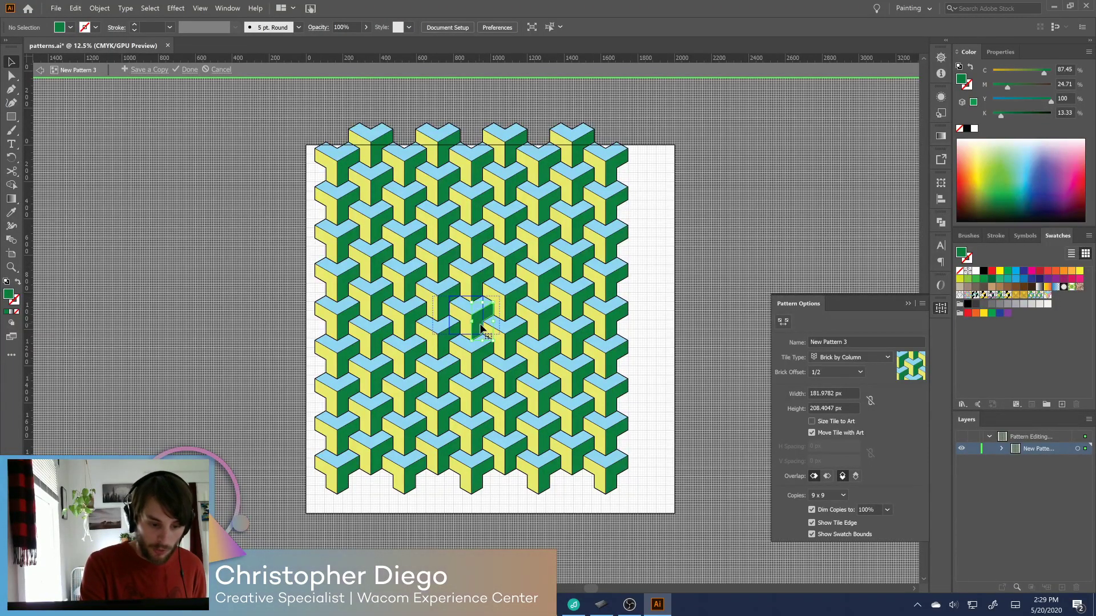
click(1009, 207)
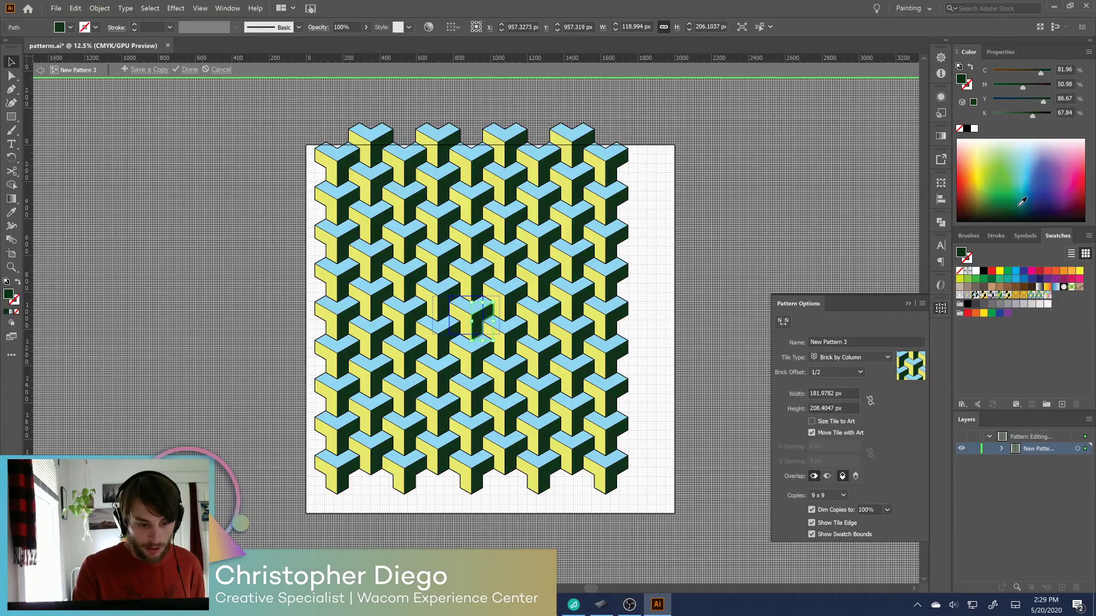
Fill the motif's blue top face with light green and its yellow side face with white
click(466, 306)
click(998, 158)
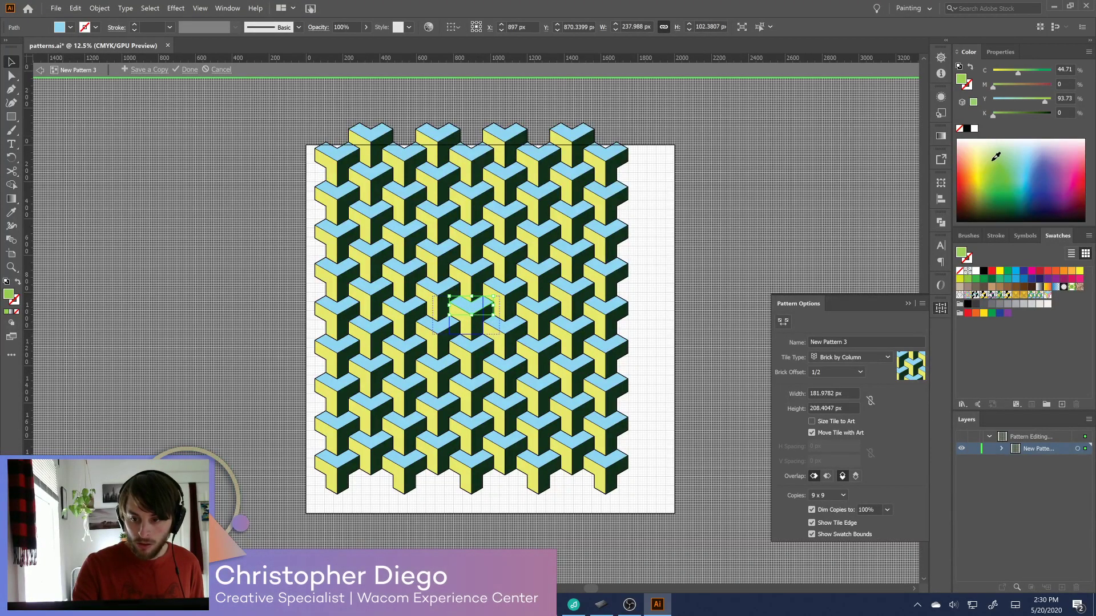
click(464, 321)
click(992, 140)
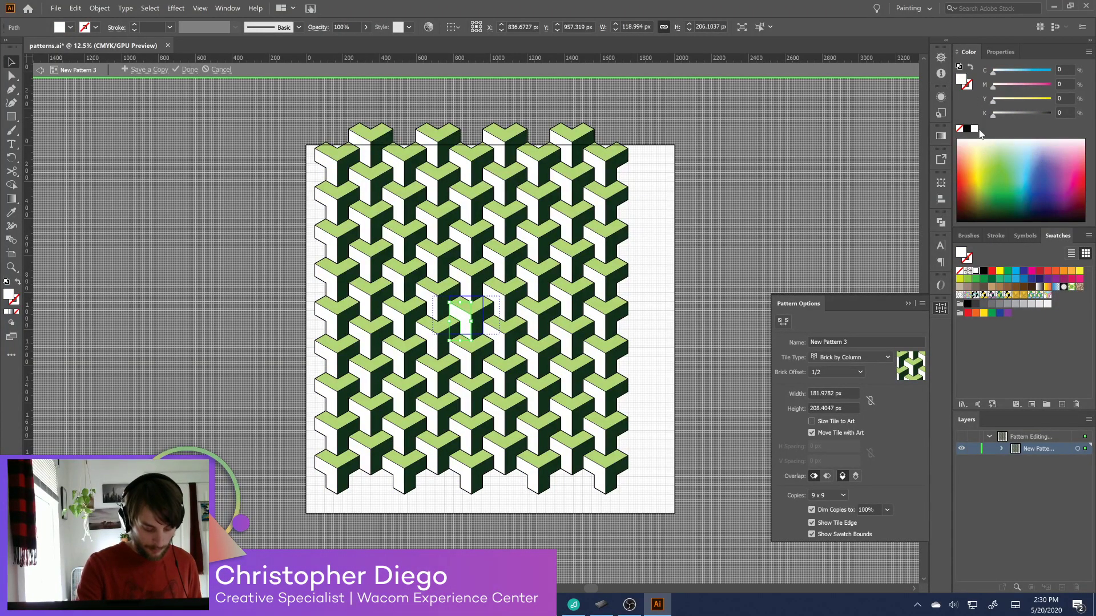
Recolor the motif's top face to a more saturated bright green and deselect it
click(472, 310)
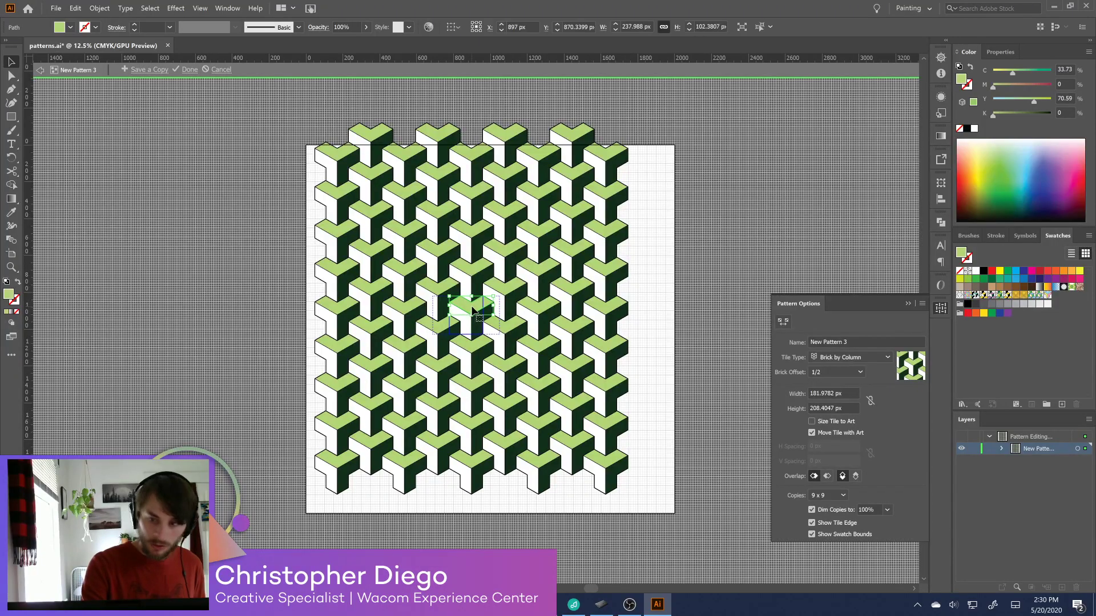
click(1002, 168)
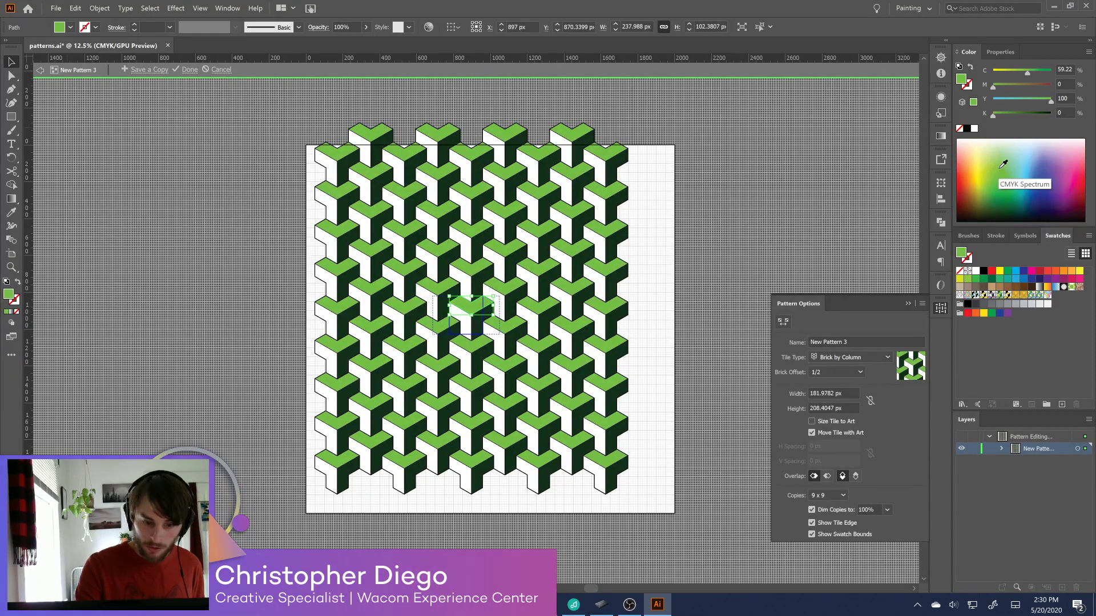
click(672, 401)
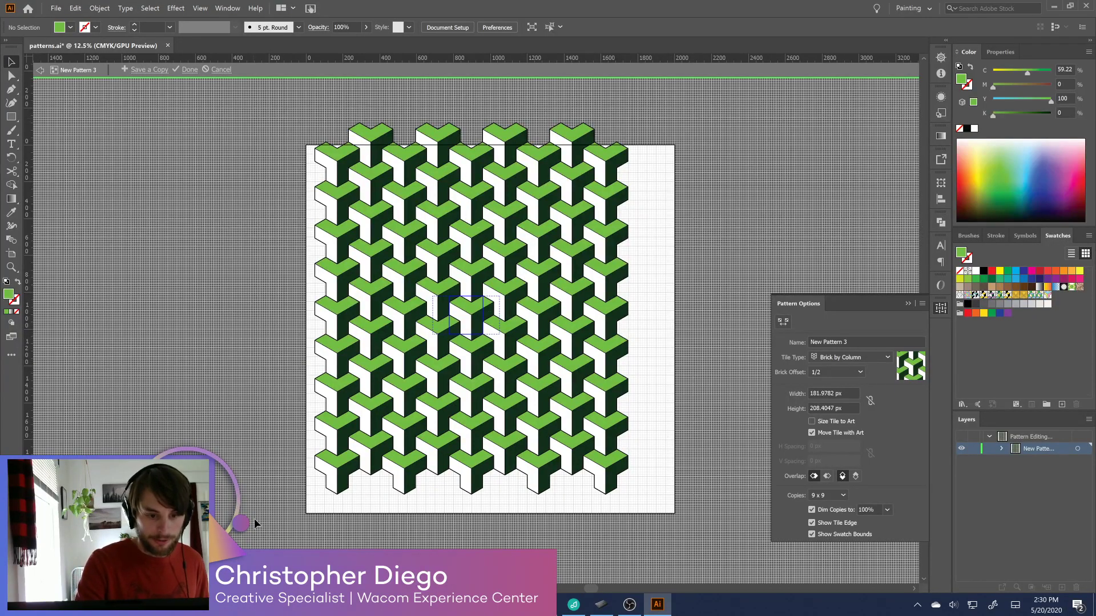
Save a copy of the green motif pattern named "Y pattern_turtle style" and finish pattern editing
key(ctrl+a)
click(159, 72)
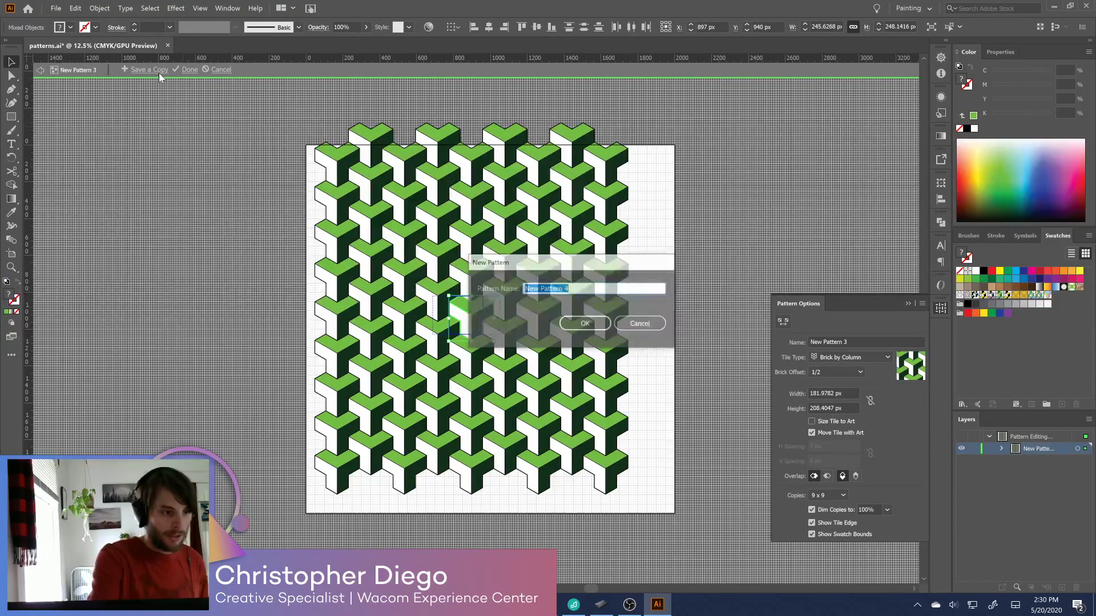
key(BackSpace)
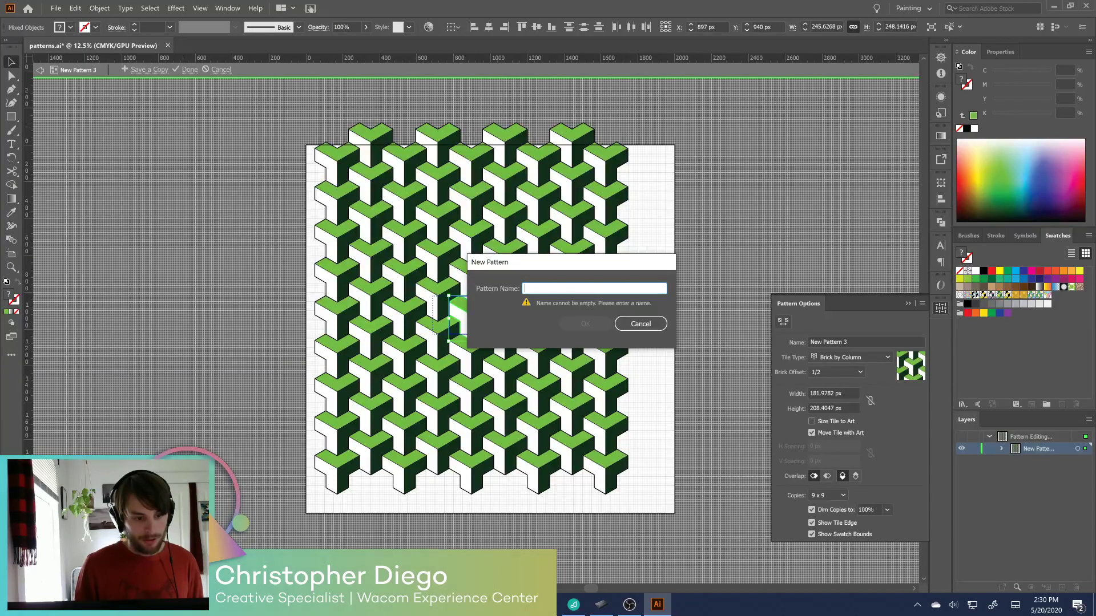
text(T)
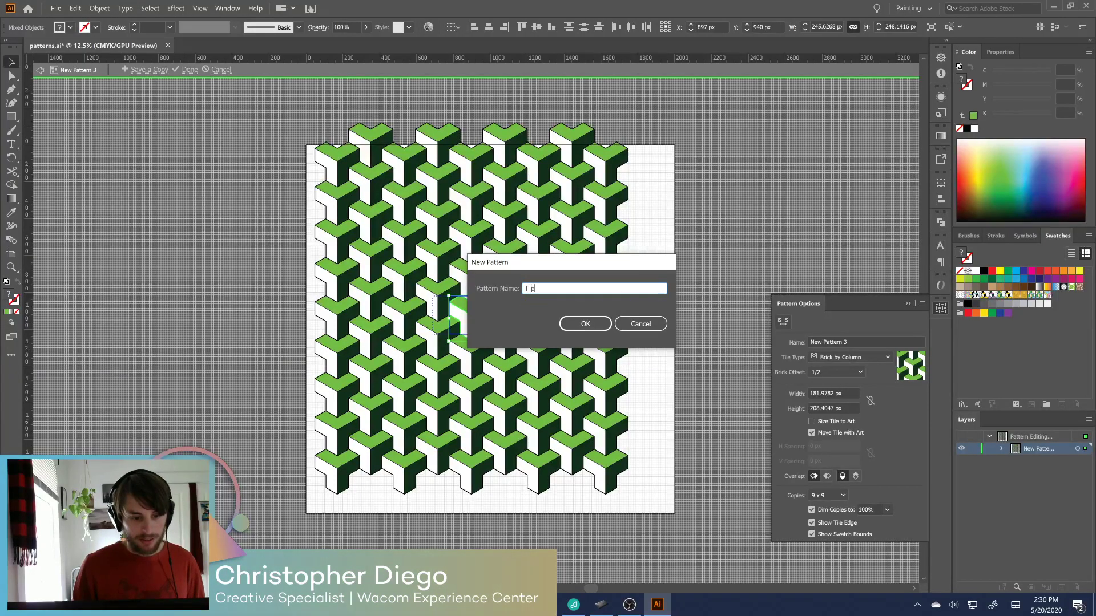
key(BackSpace)
text(Y)
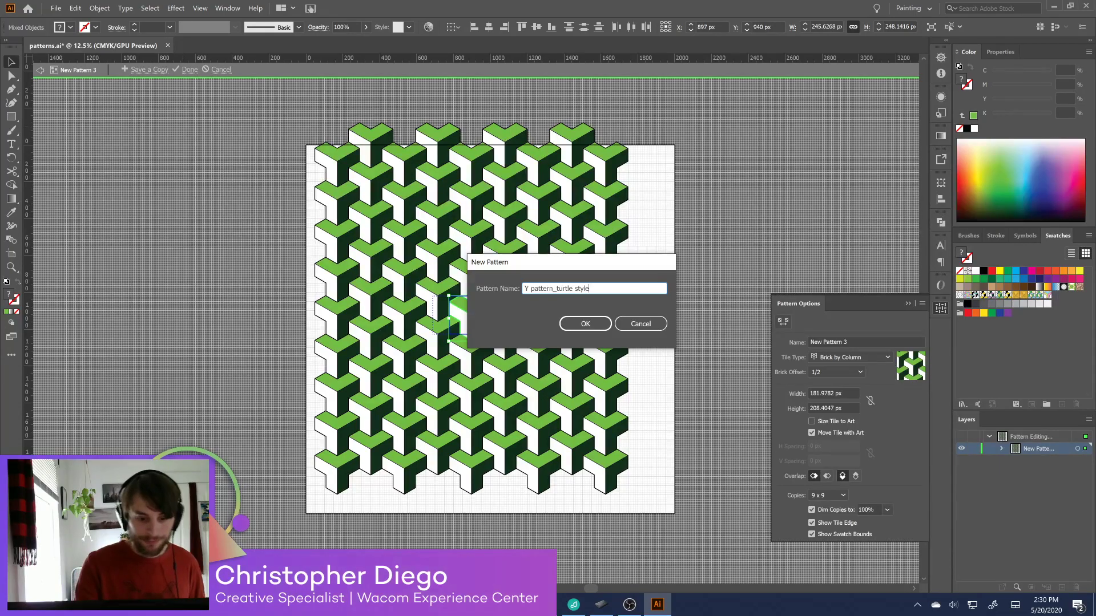
key(Return)
key(Return)
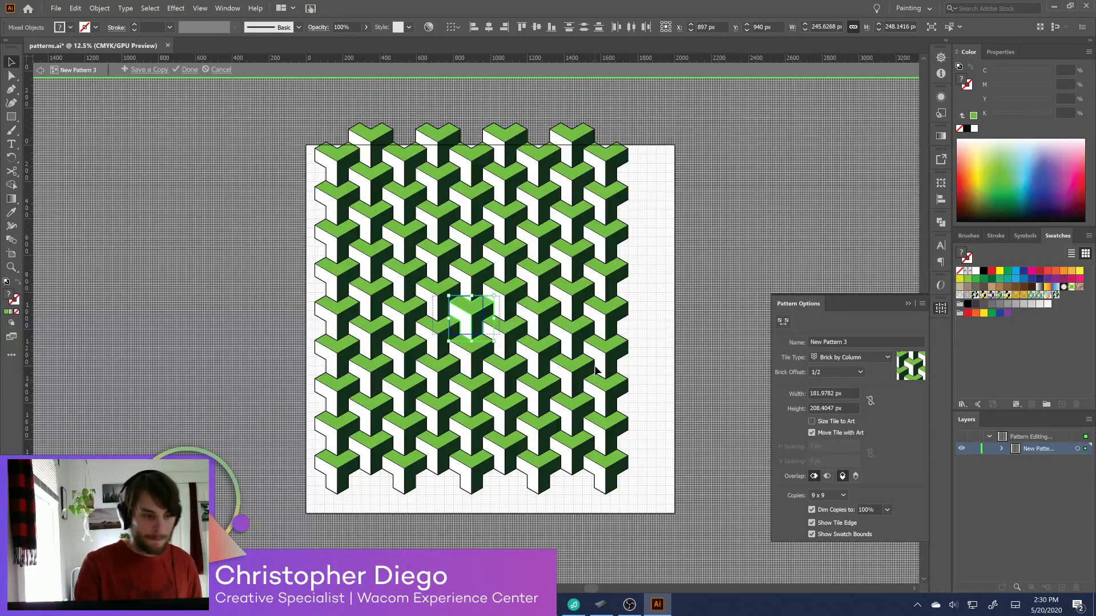
click(191, 69)
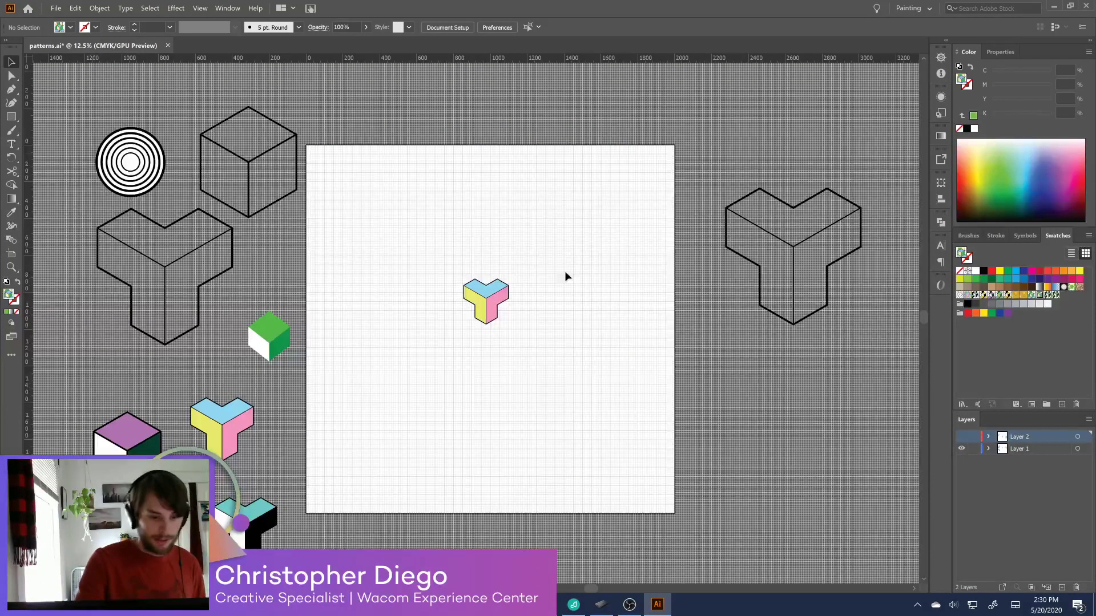
Move the small pastel motif off the artboard, draw a 2000 x 2000 px square over the artboard and fill it with the green motif pattern
drag(492, 307, 768, 371)
key(m)
drag(307, 146, 665, 512)
click(1056, 294)
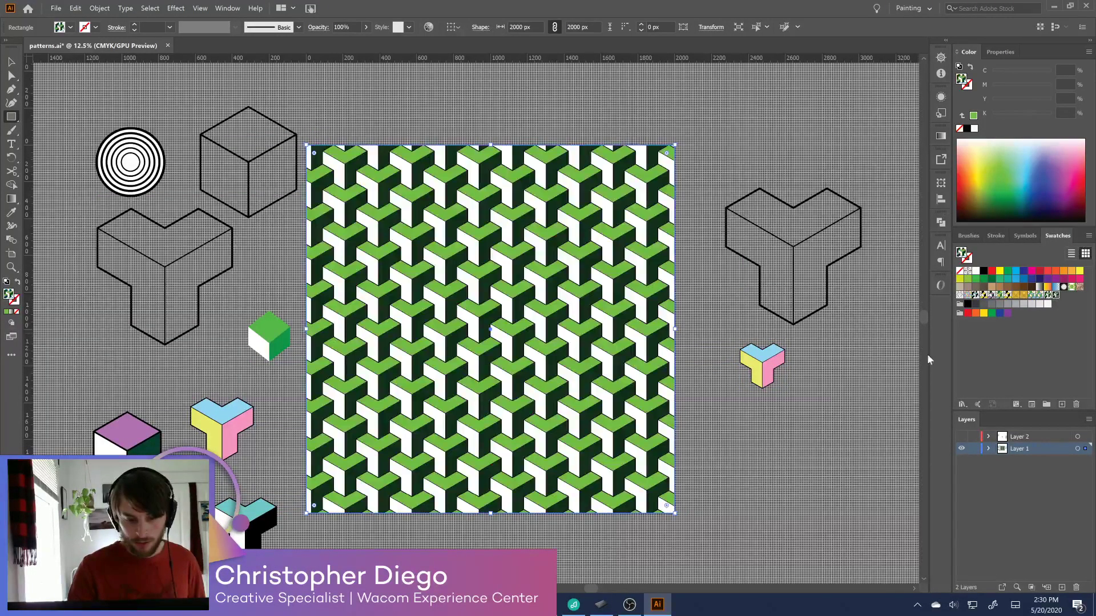
key(v)
click(675, 533)
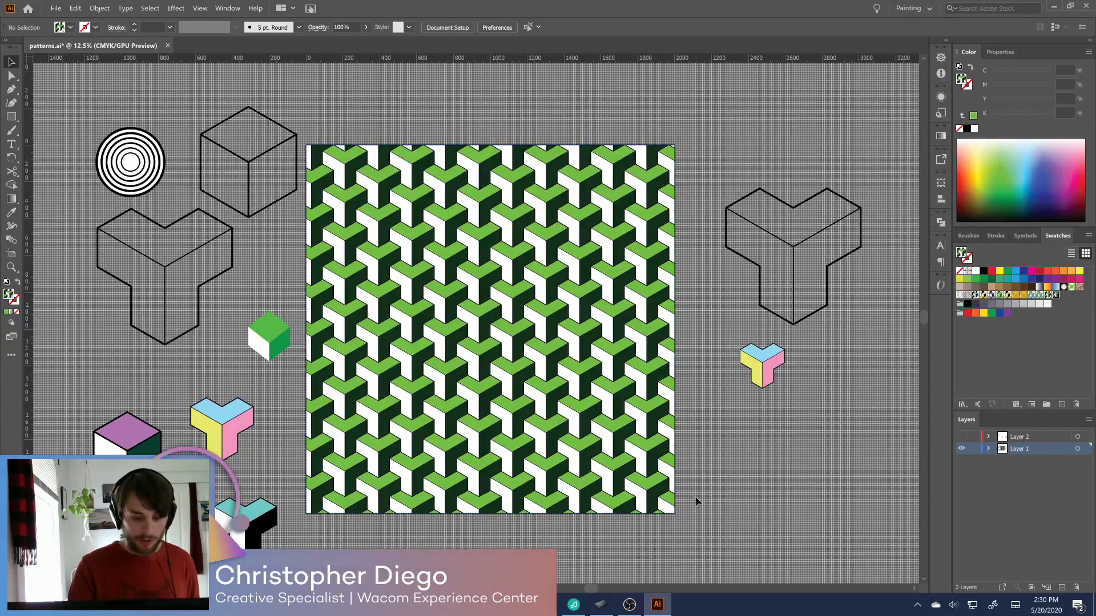
Move the pattern-filled square off the artboard to the empty canvas below the small pastel motif
drag(729, 497, 595, 325)
drag(454, 276, 871, 539)
click(468, 406)
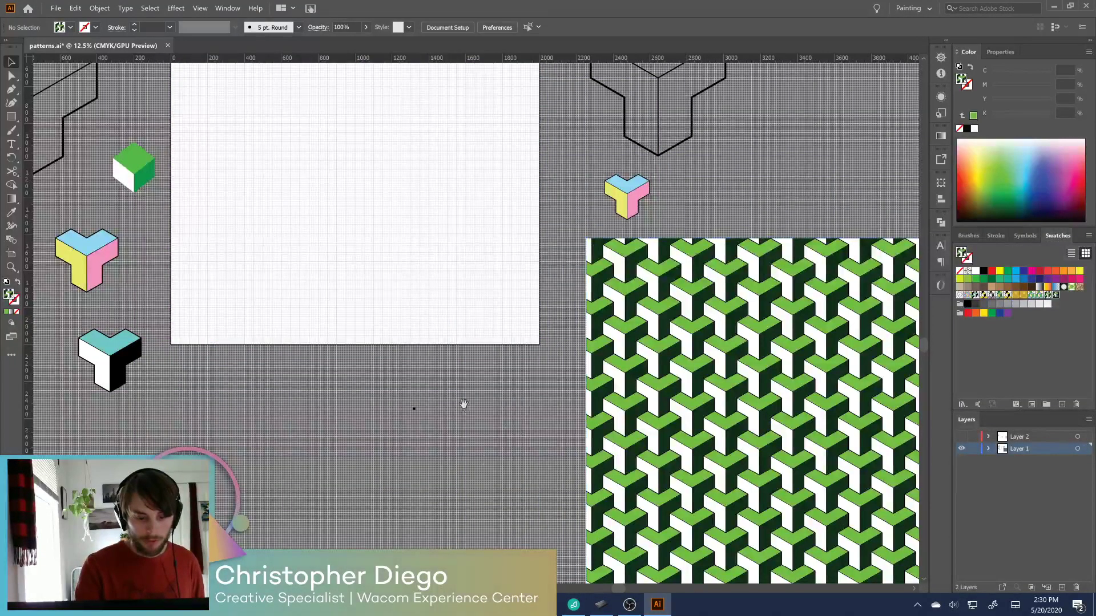
drag(462, 406, 528, 444)
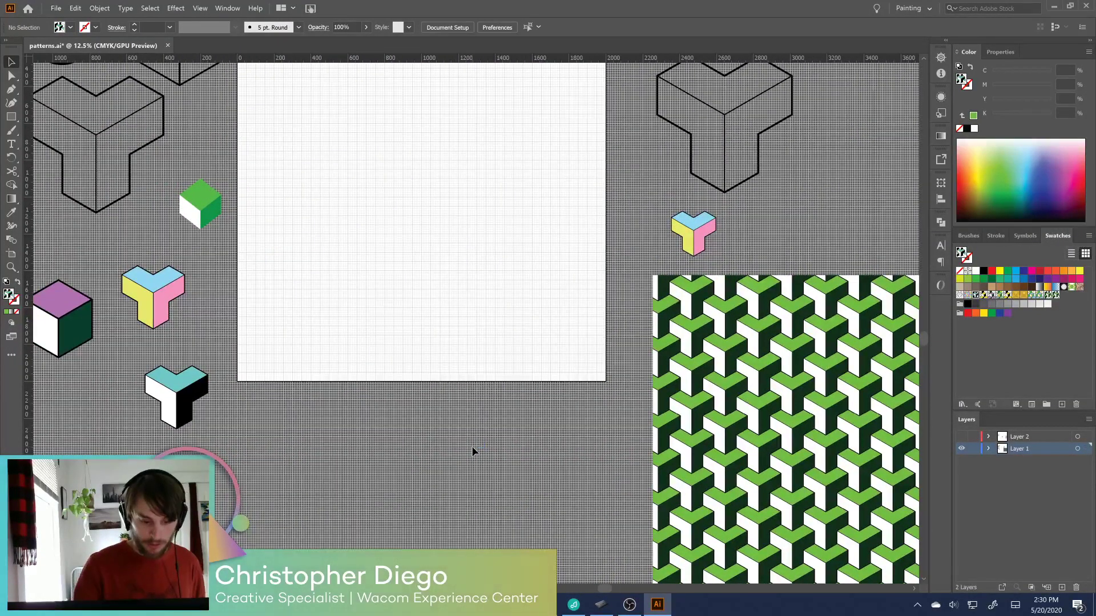
drag(526, 413, 680, 528)
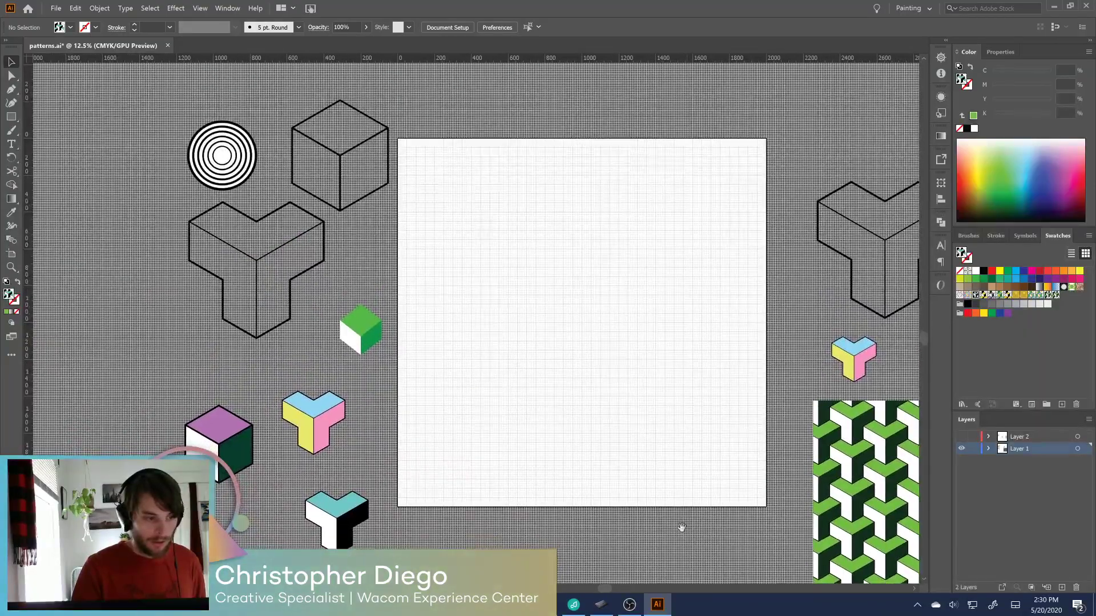
drag(682, 492, 597, 507)
scroll(597, 507, down, 1)
scroll(597, 508, right, 1)
Draw a circle about 73 px wide at the artboard's center with no fill and a black stroke
key(m)
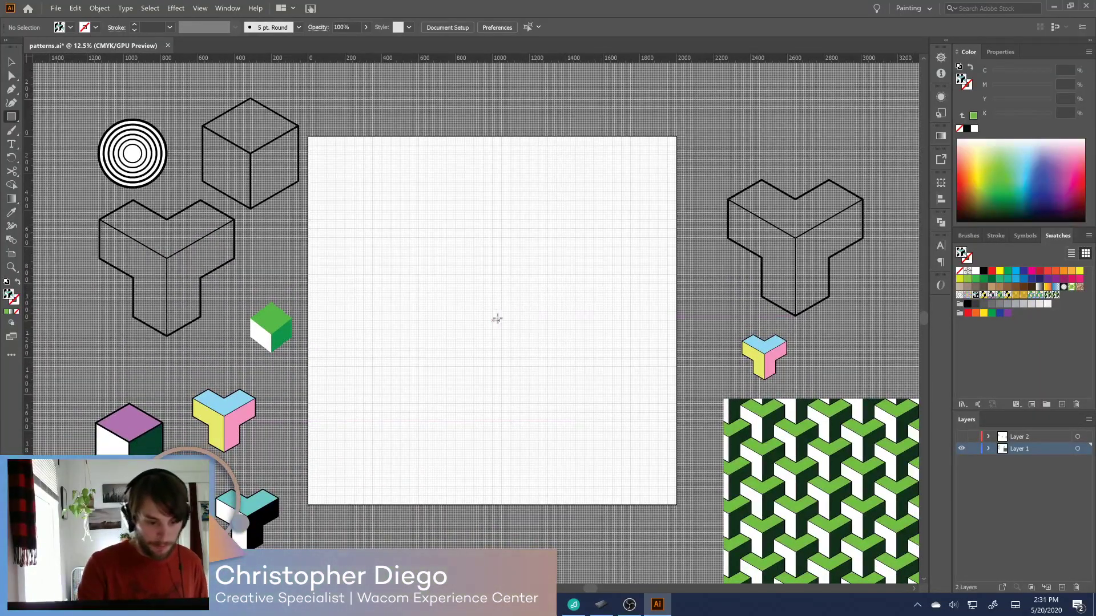
key(l)
drag(494, 322, 497, 321)
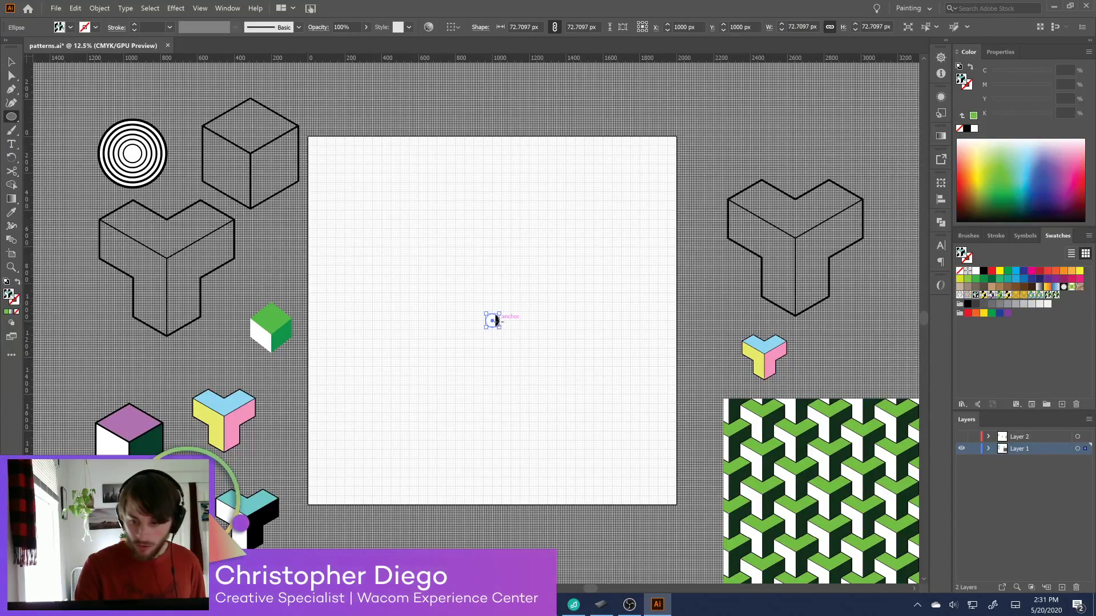
click(960, 271)
key(x)
click(983, 271)
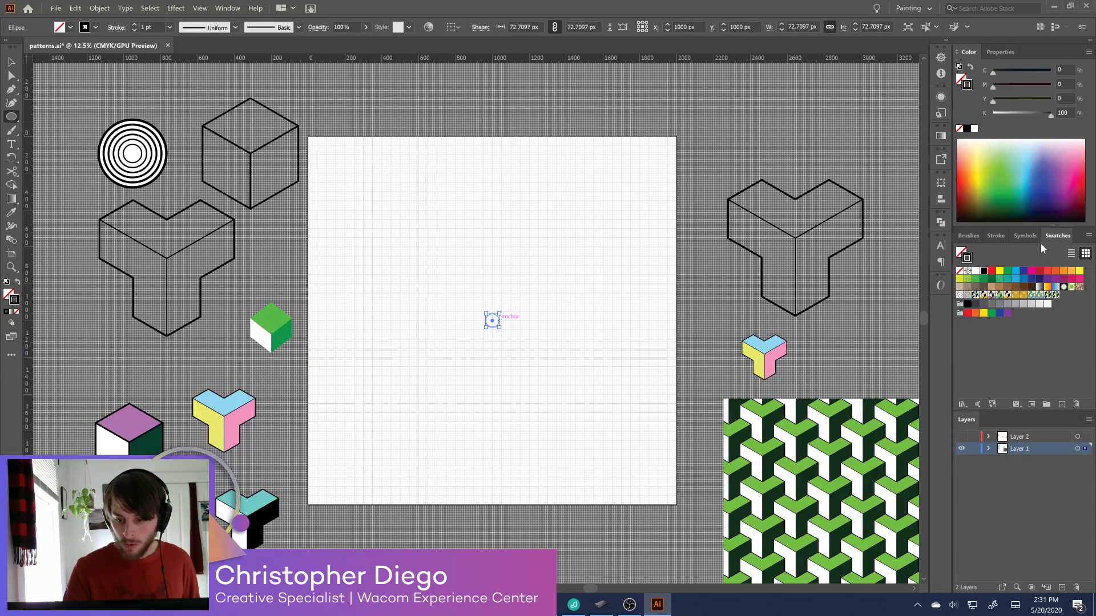
Set the small circle's stroke weight to 27 pt, after trying 20, 40 and 37 pt
click(996, 235)
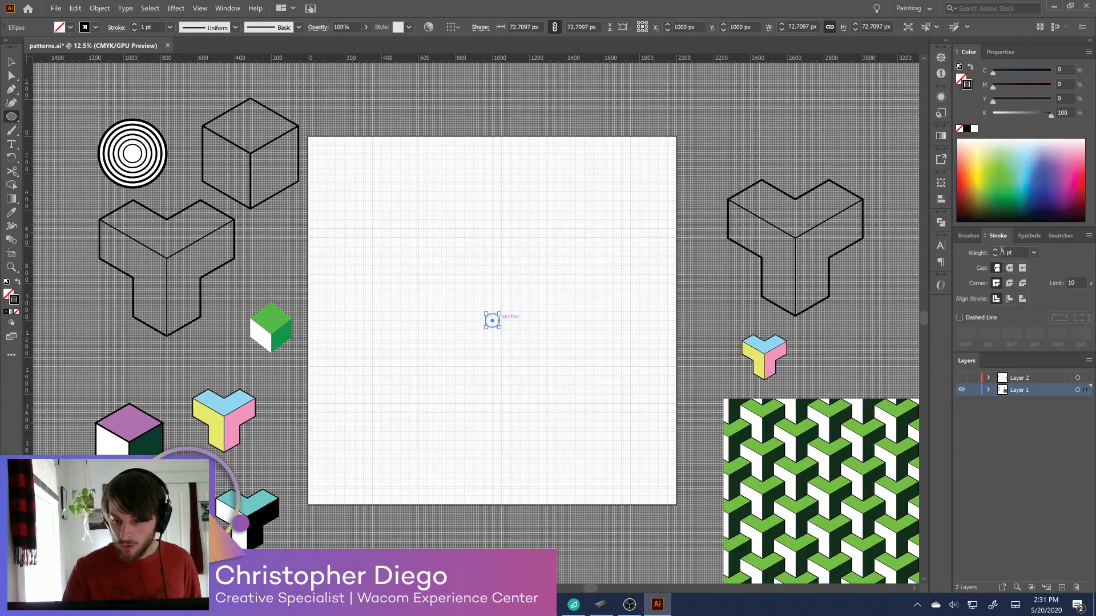
click(1034, 253)
click(1049, 478)
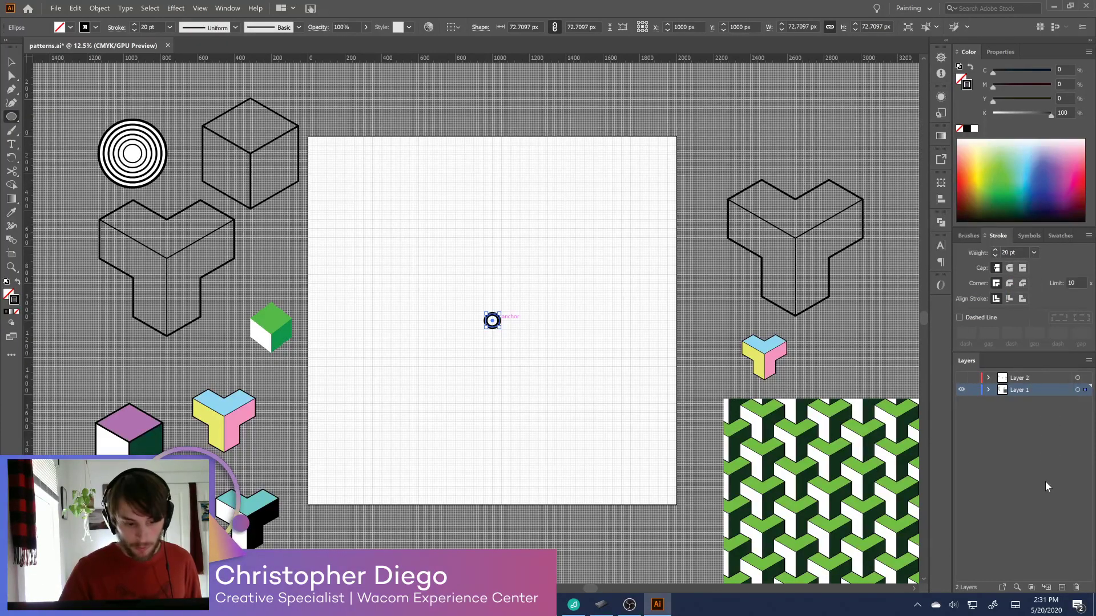
click(1035, 251)
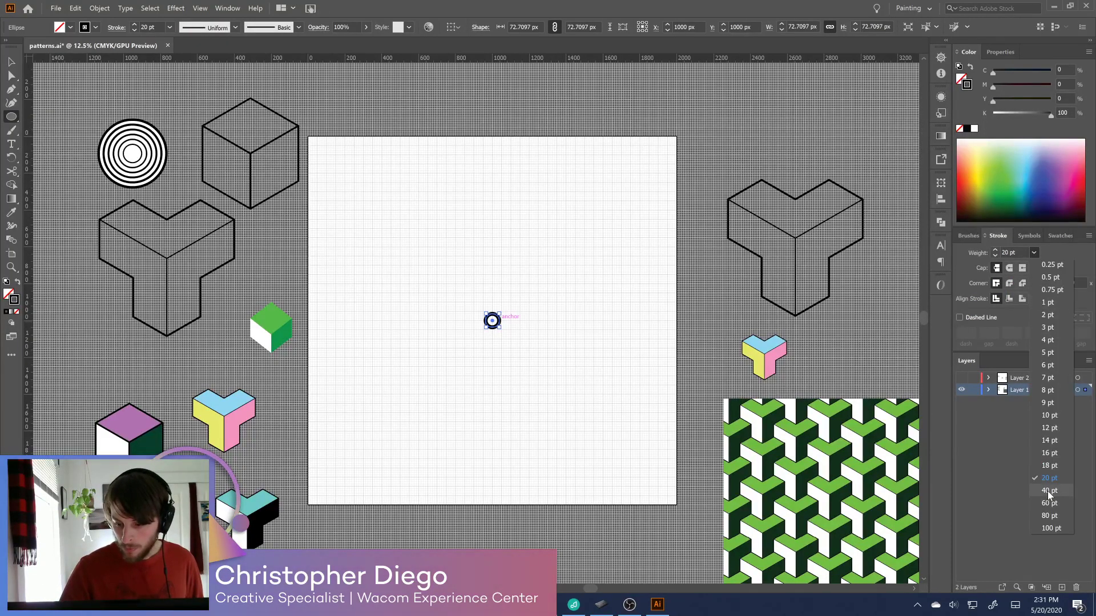
click(1046, 490)
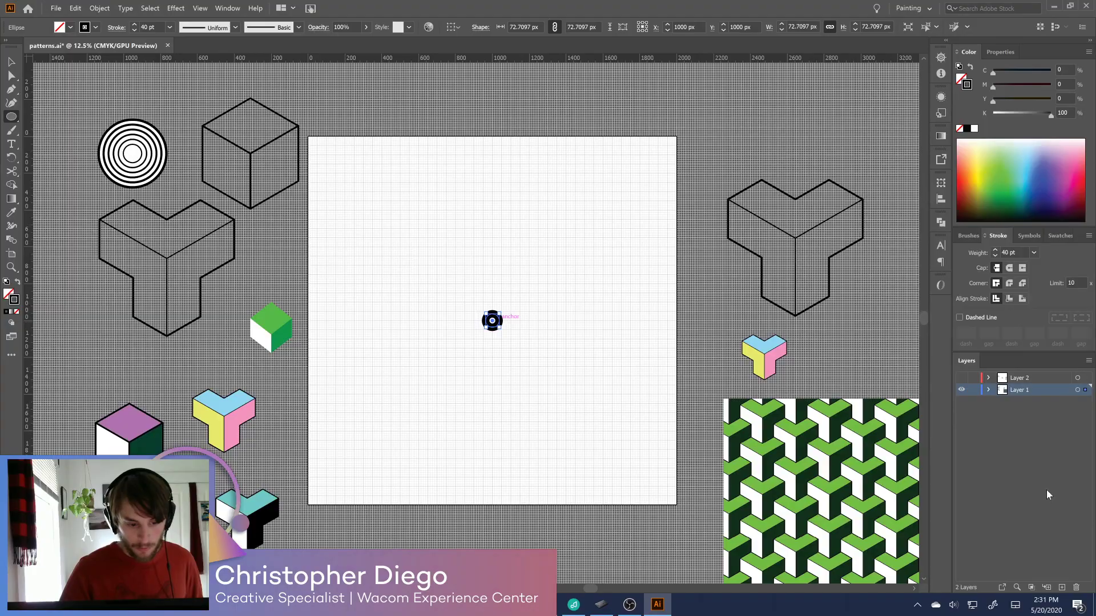
click(1034, 252)
click(1025, 248)
drag(1017, 253, 996, 252)
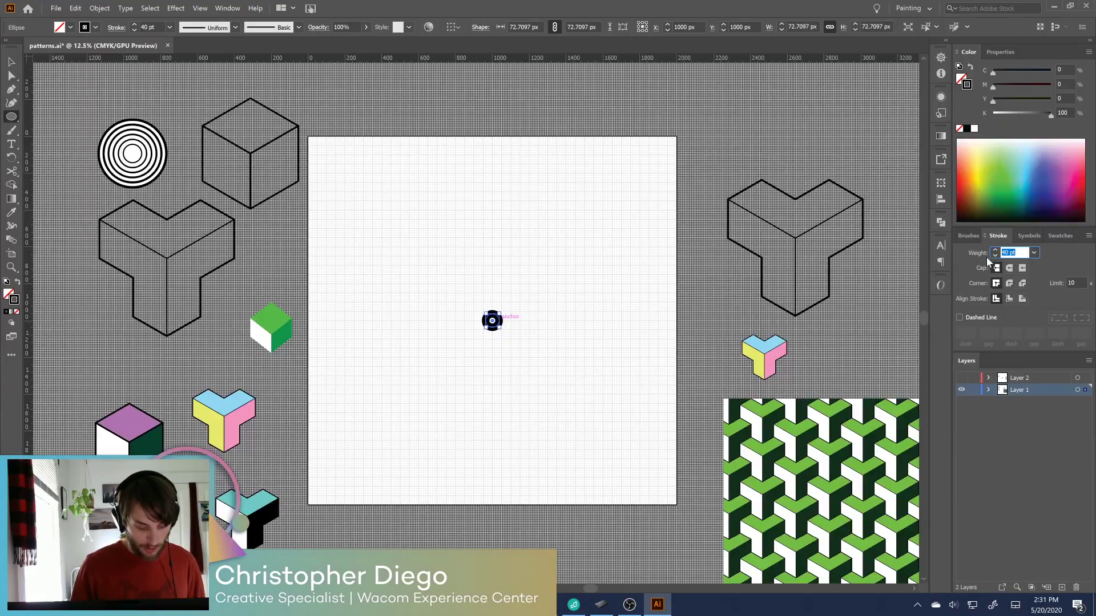
text(37)
key(Return)
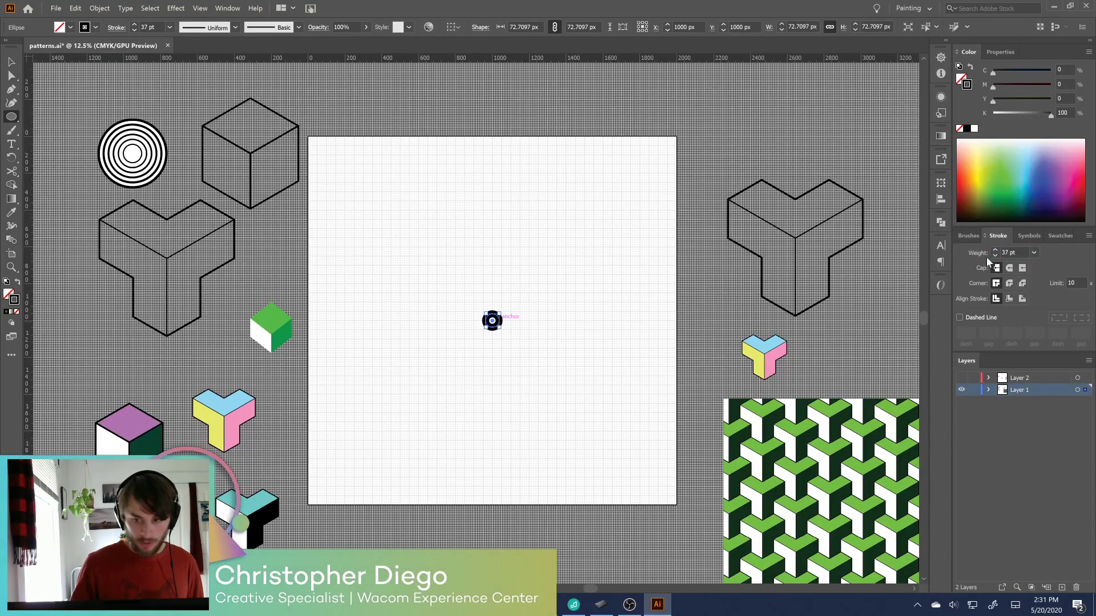
click(986, 257)
text(27)
key(Return)
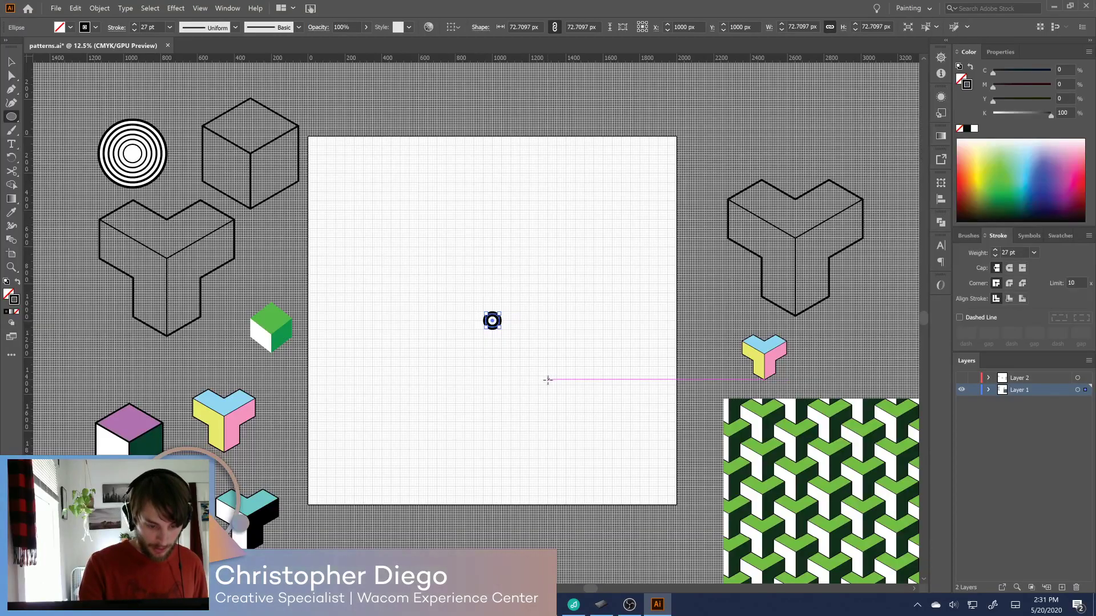
Draw a larger concentric circle about 481 px wide around the small circle, using the same stroke
key(v)
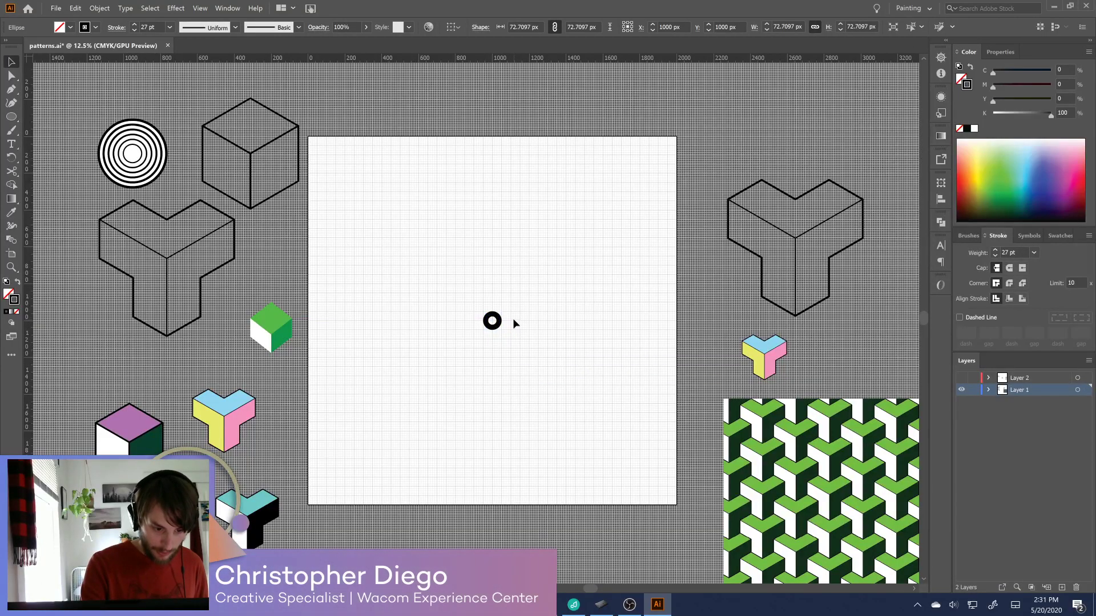
click(495, 324)
key(l)
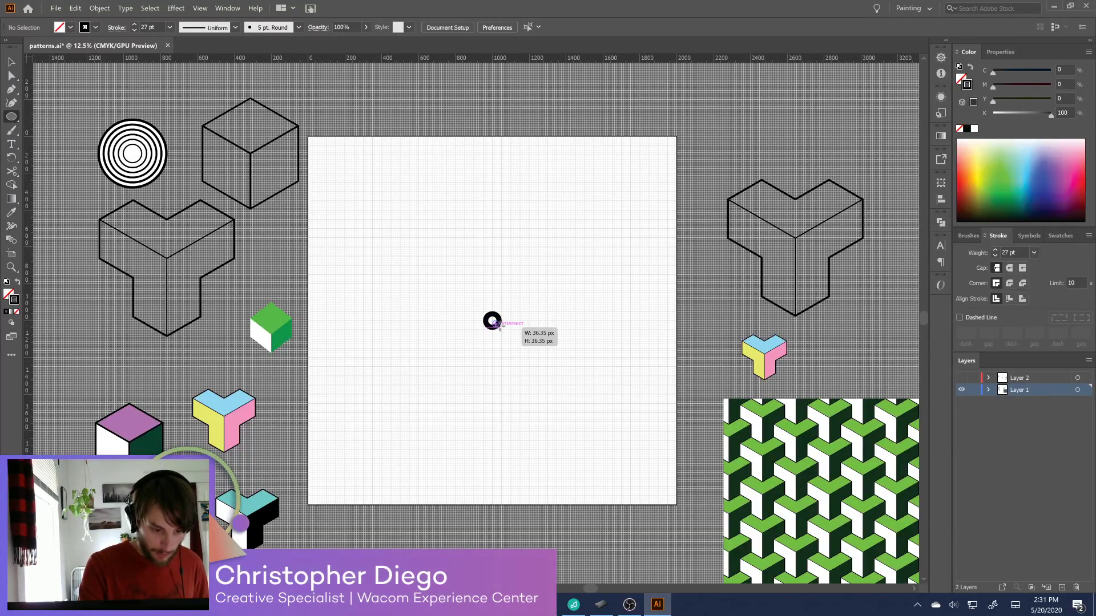
drag(492, 321, 536, 364)
key(v)
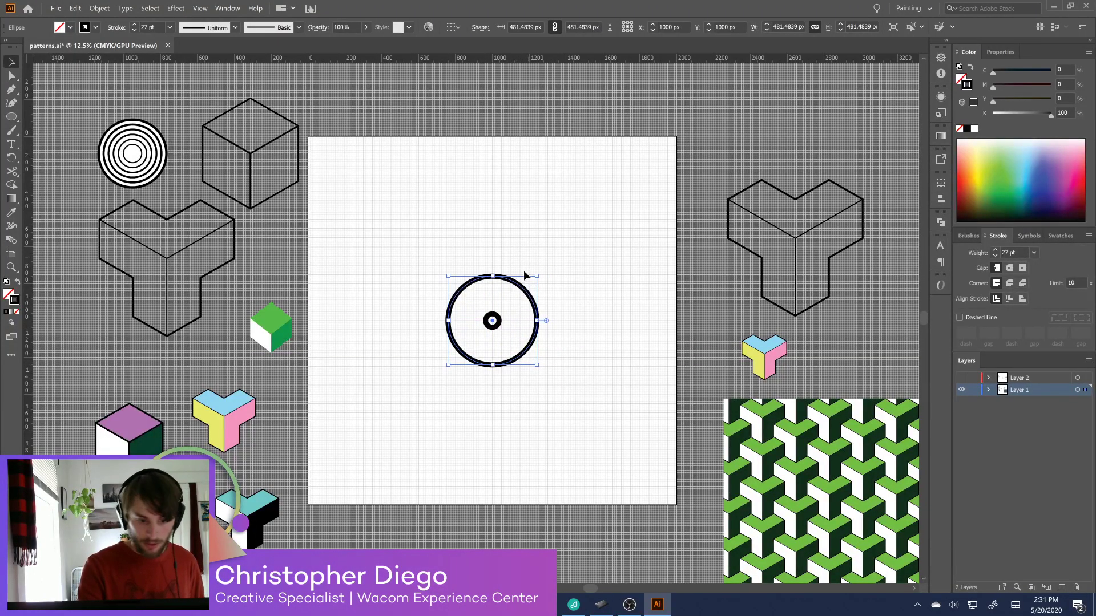
Select both concentric circles and make a blend between them
key(ctrl+a)
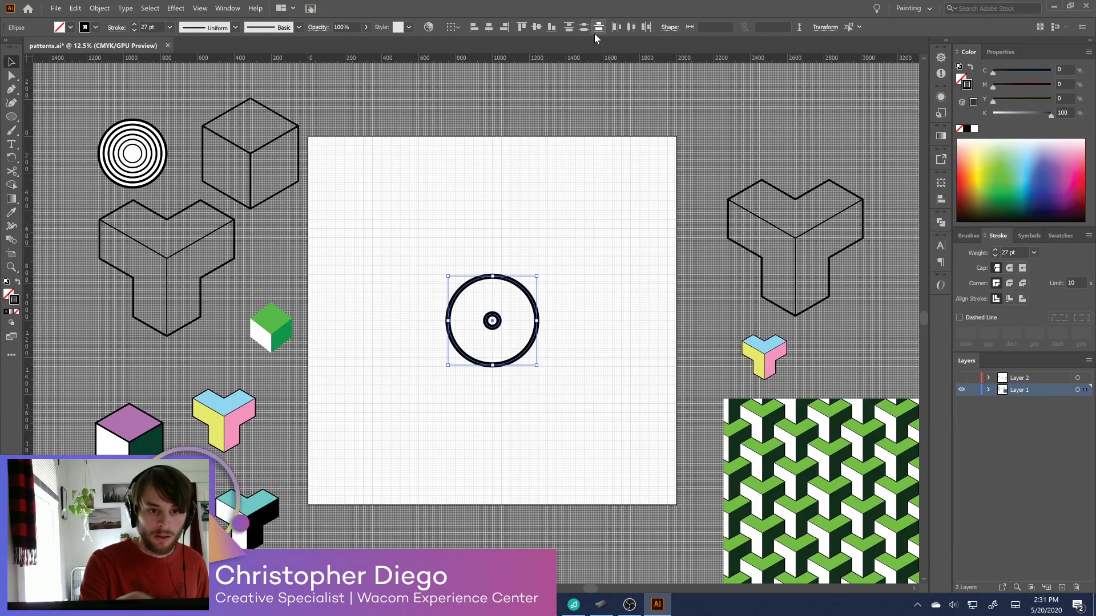
click(566, 231)
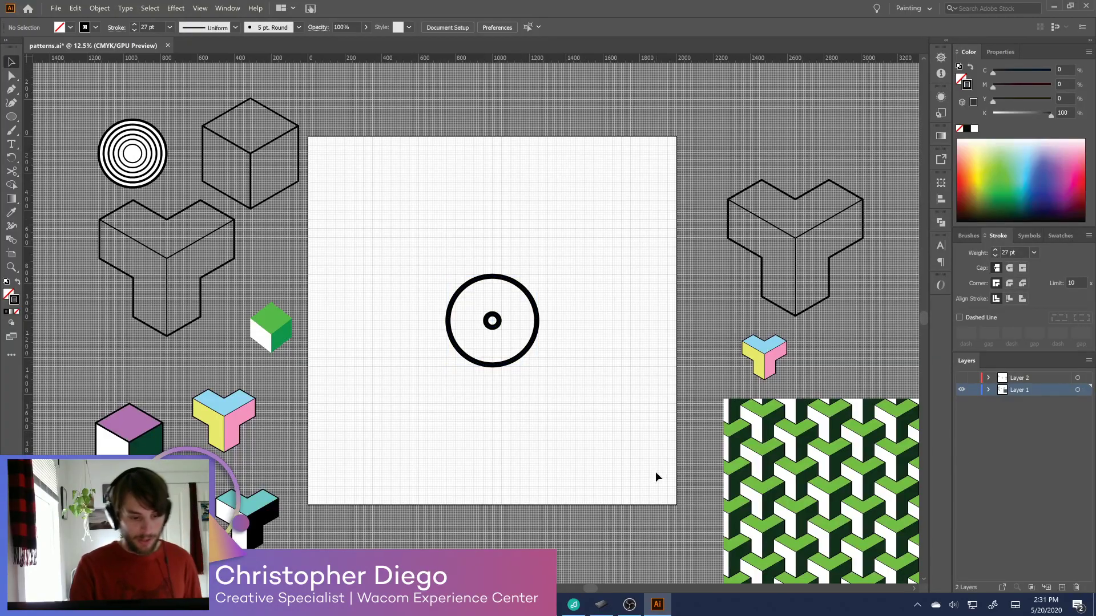
drag(557, 257, 417, 425)
click(98, 8)
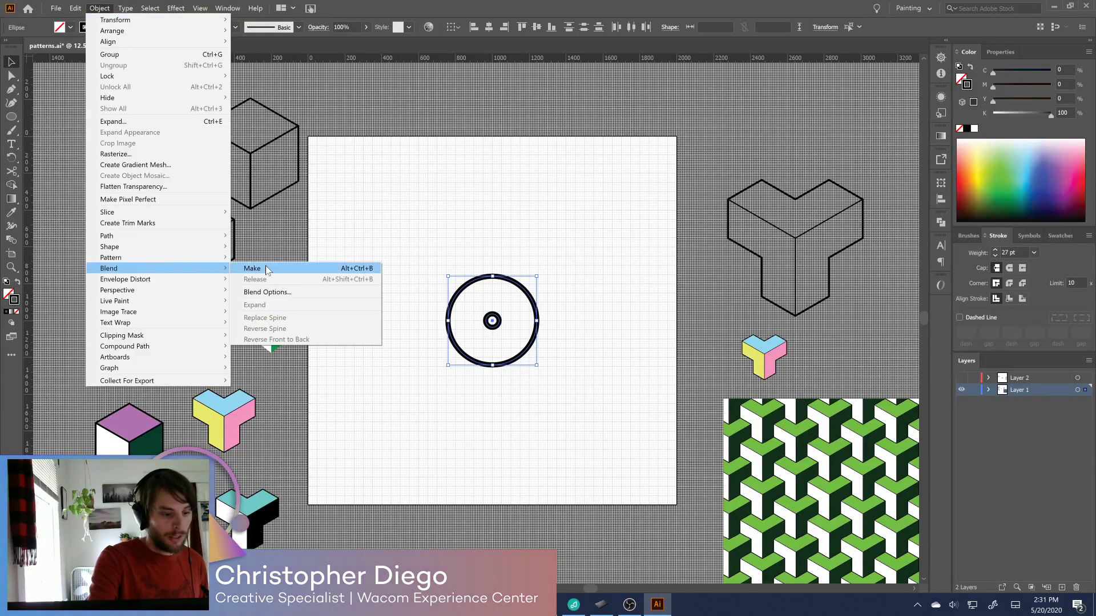
click(259, 268)
Set the blend's spacing to 3 specified steps, after trying 4 steps with the preview on
click(100, 8)
mouse_move(181, 270)
click(285, 294)
click(753, 333)
click(771, 358)
text(4)
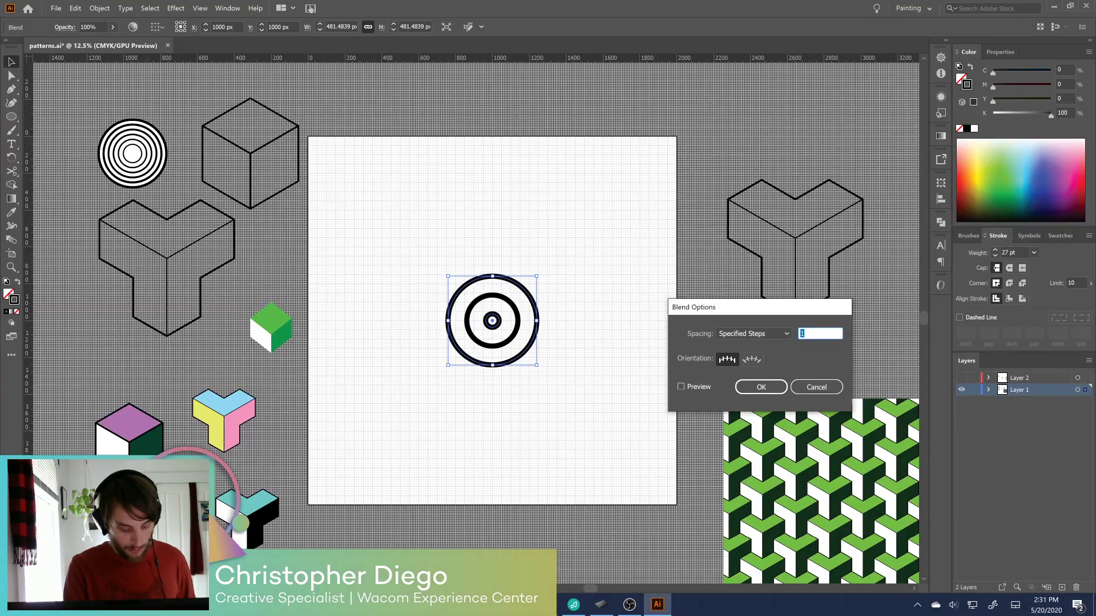
click(688, 388)
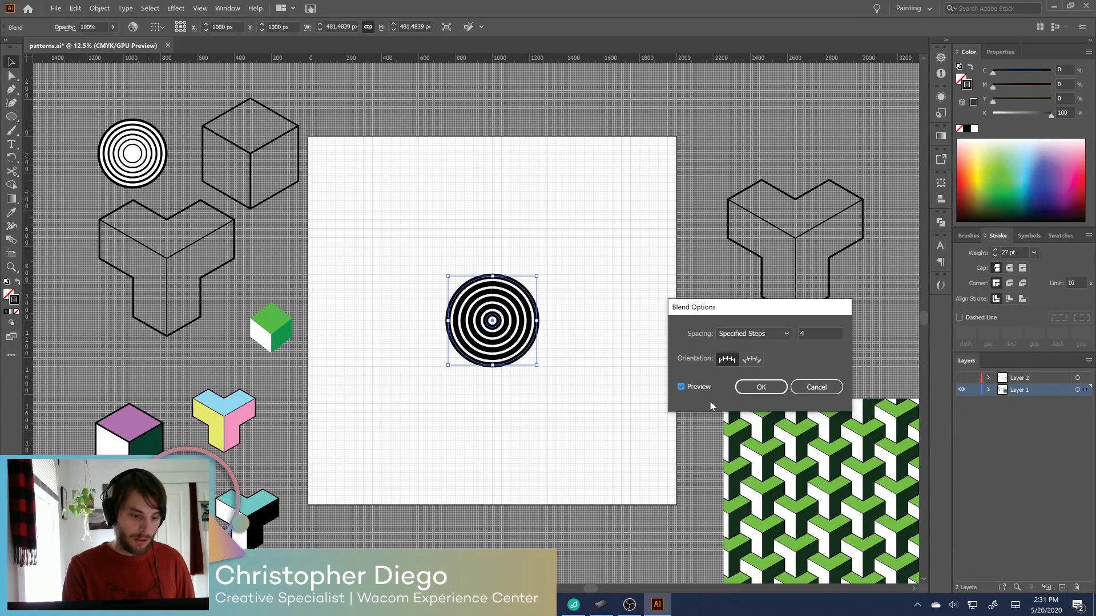
double_click(808, 332)
text(3)
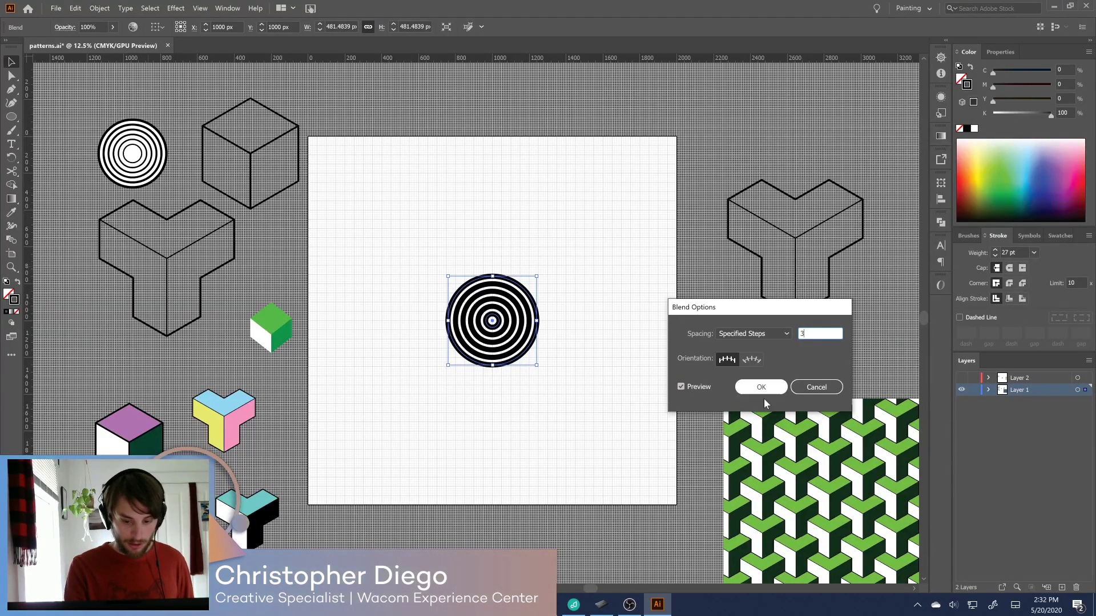
click(682, 388)
click(682, 388)
click(761, 387)
Group the blended rings and scale the group down proportionally to about 335 px wide
click(565, 339)
drag(539, 257, 413, 402)
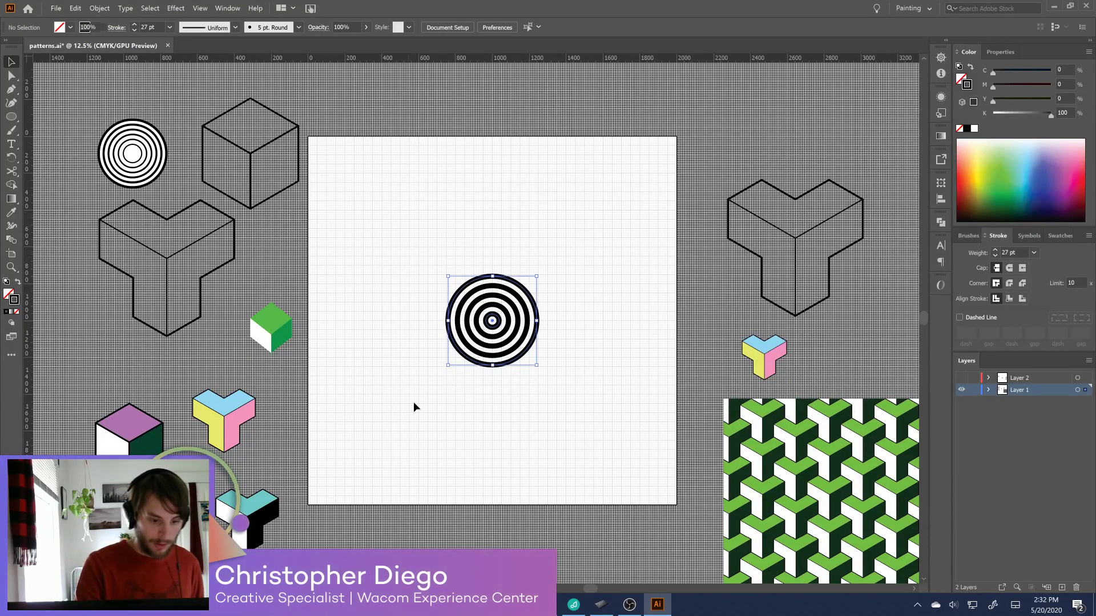
key(ctrl+g)
click(606, 428)
drag(556, 265, 460, 363)
drag(536, 364, 516, 345)
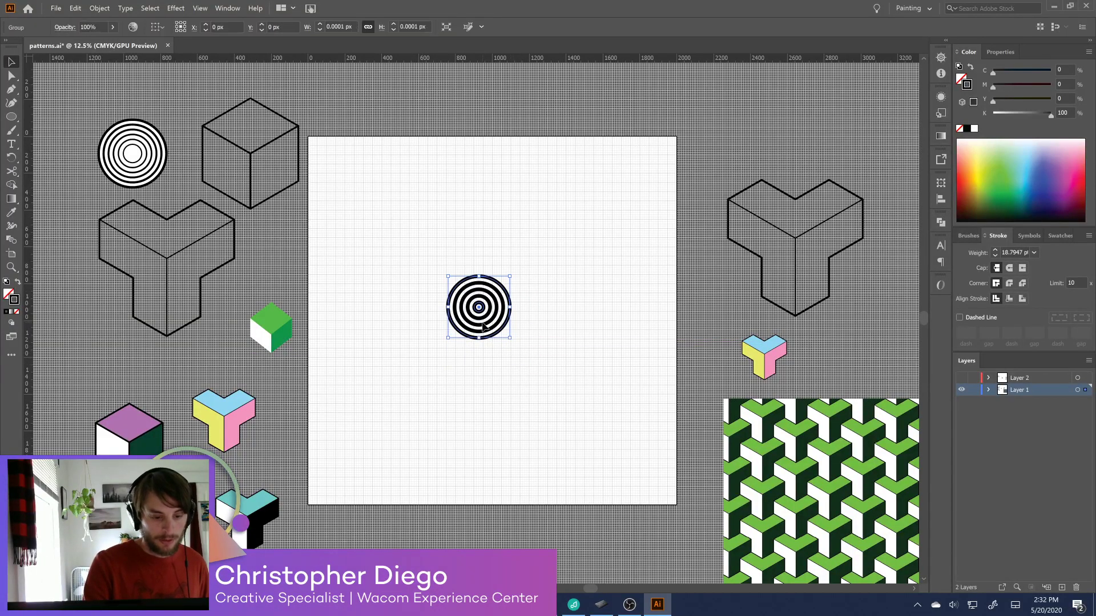
Make a new pattern from the ring group and set its tile type to Brick by Row
click(99, 8)
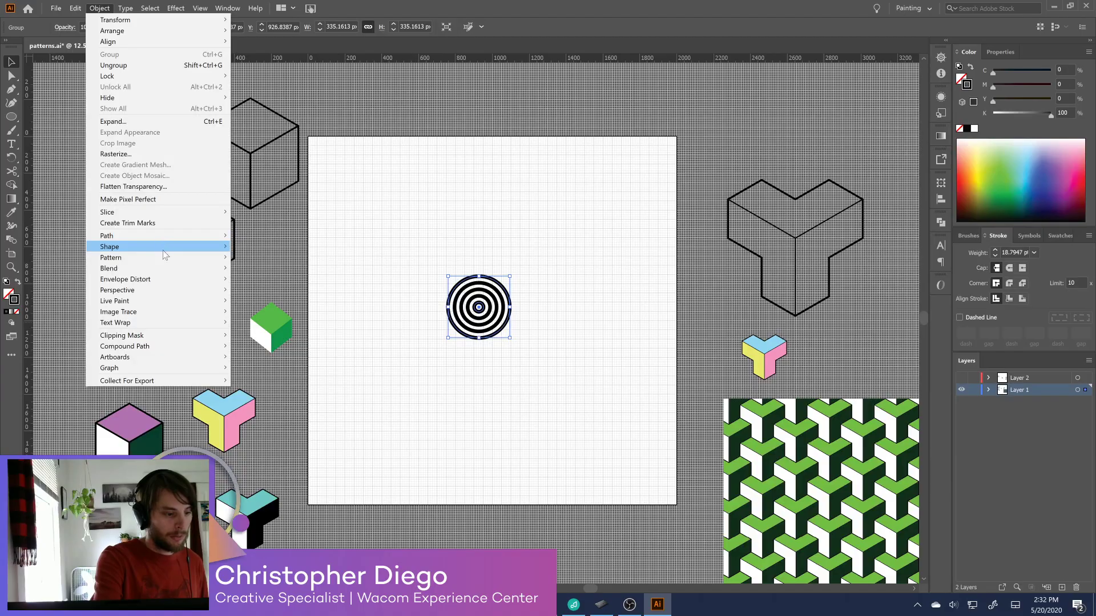
mouse_move(170, 258)
click(256, 256)
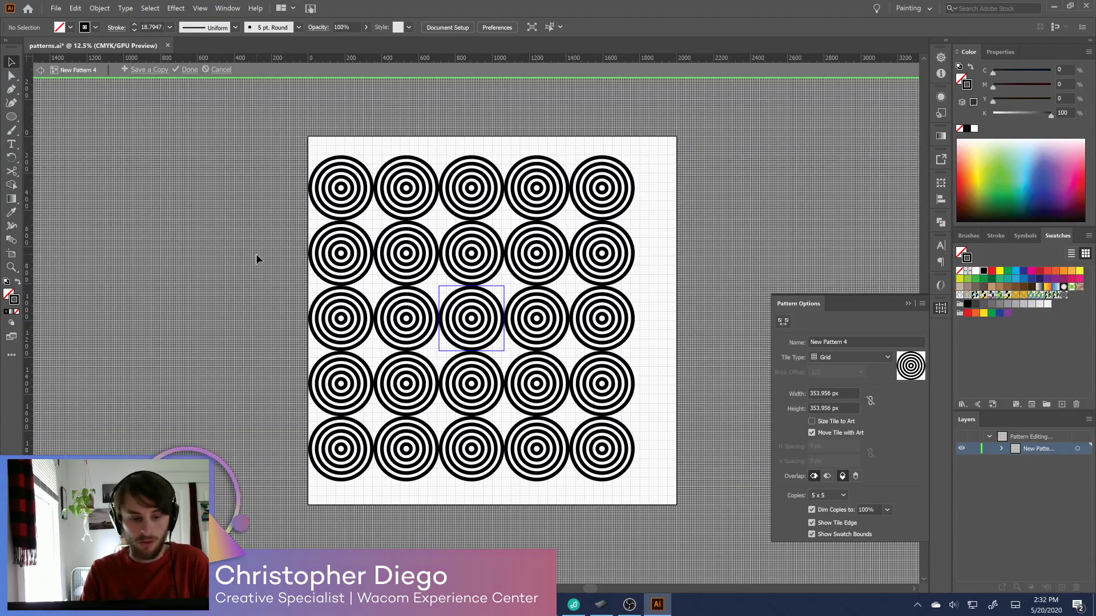
click(887, 356)
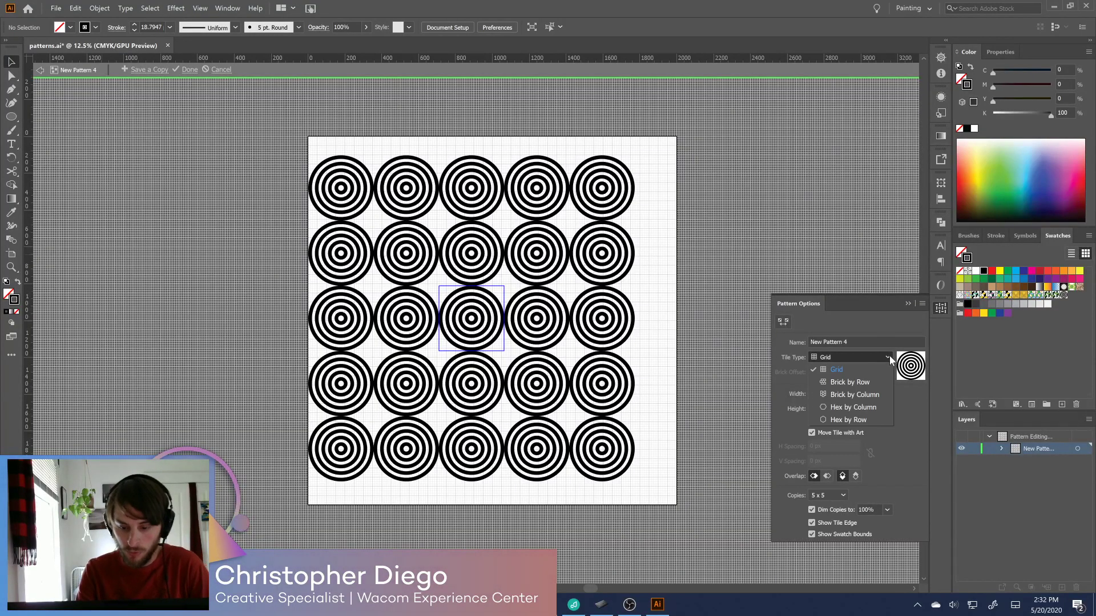
click(877, 382)
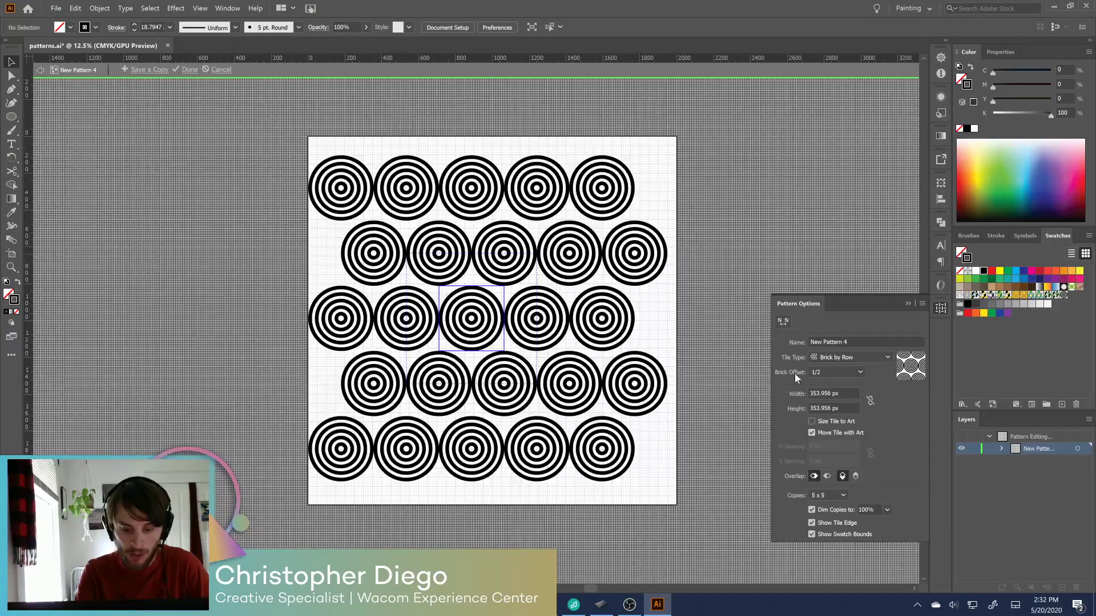
Try a brick offset of 1/4 on the ring pattern and return the offset to 1/2
click(853, 376)
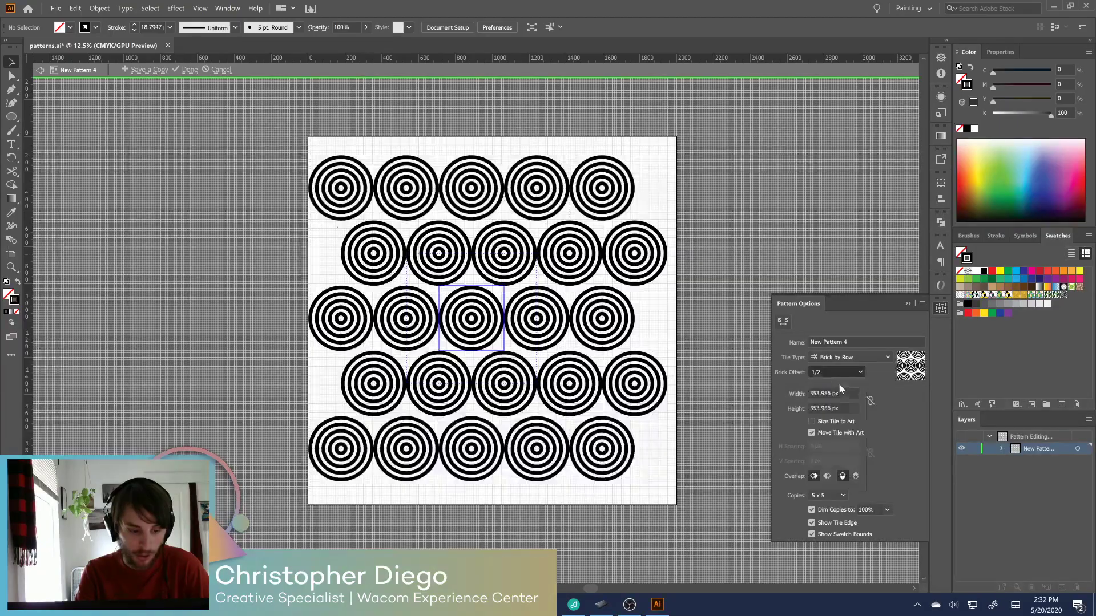
click(839, 383)
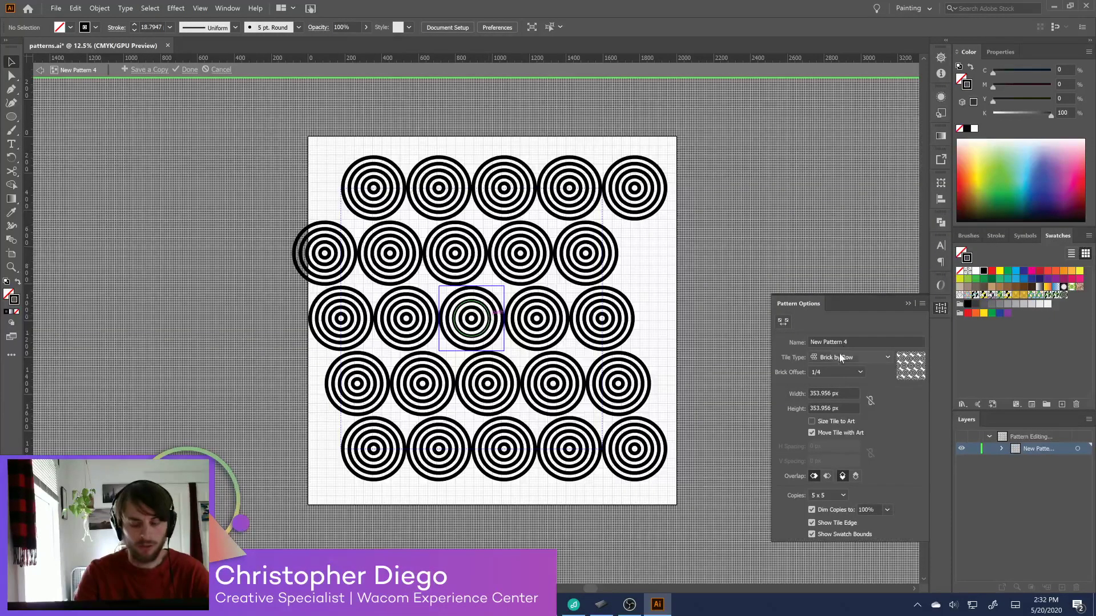
click(844, 372)
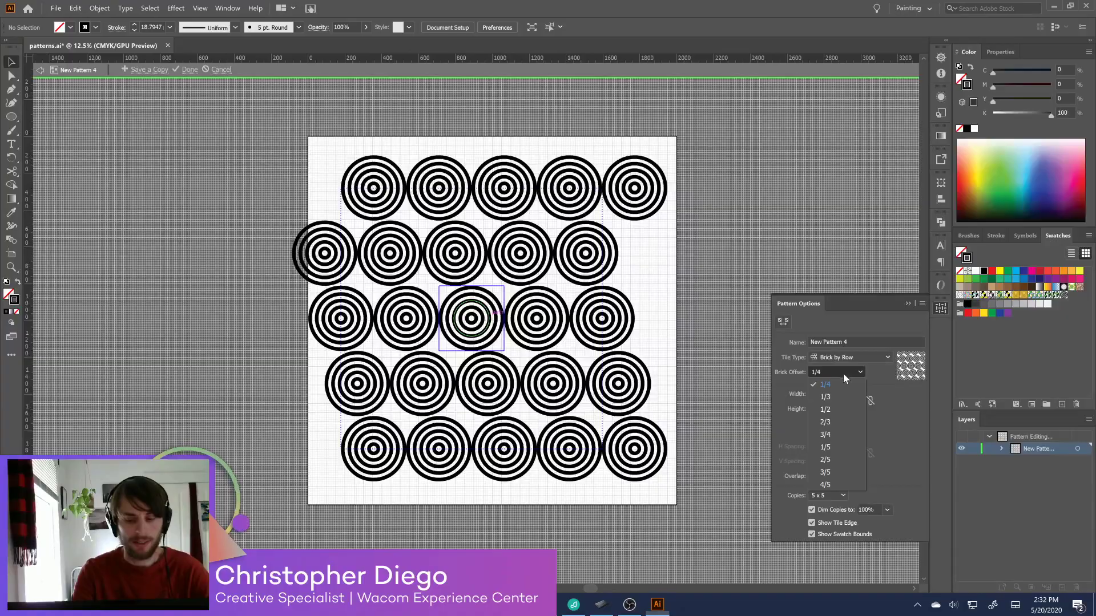
click(841, 409)
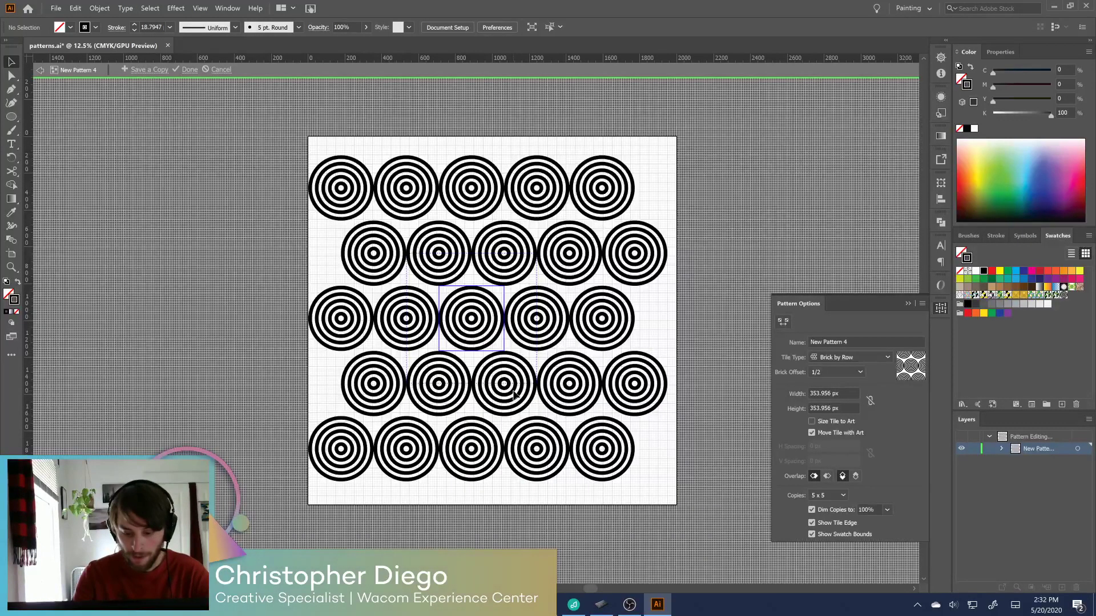
Shrink the pattern tile to about 345 px wide and 223 px high so the ring rows overlap
click(783, 321)
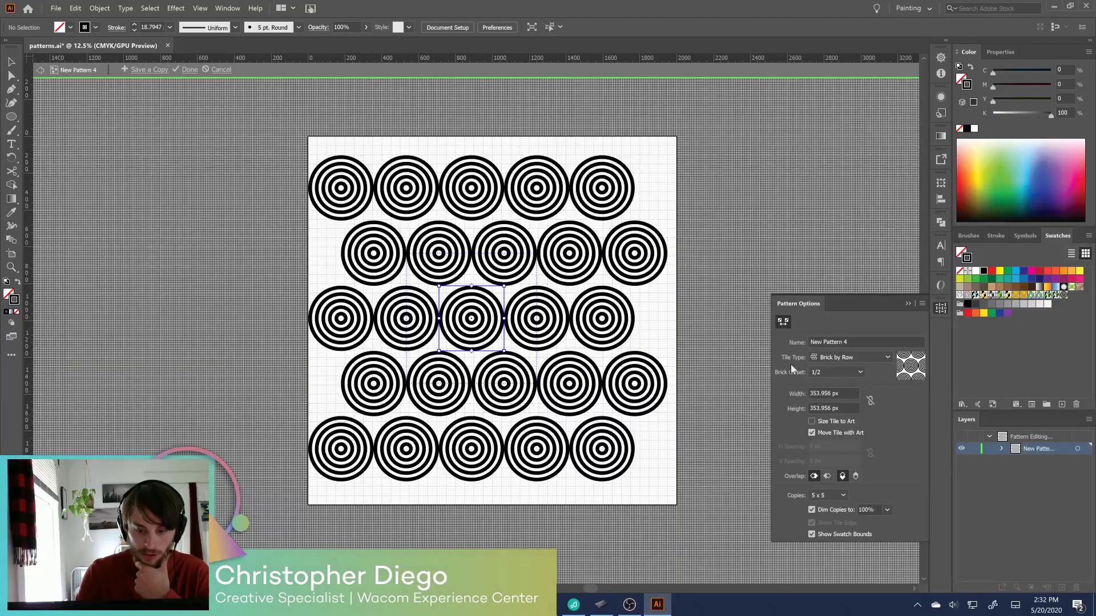
drag(505, 351, 503, 329)
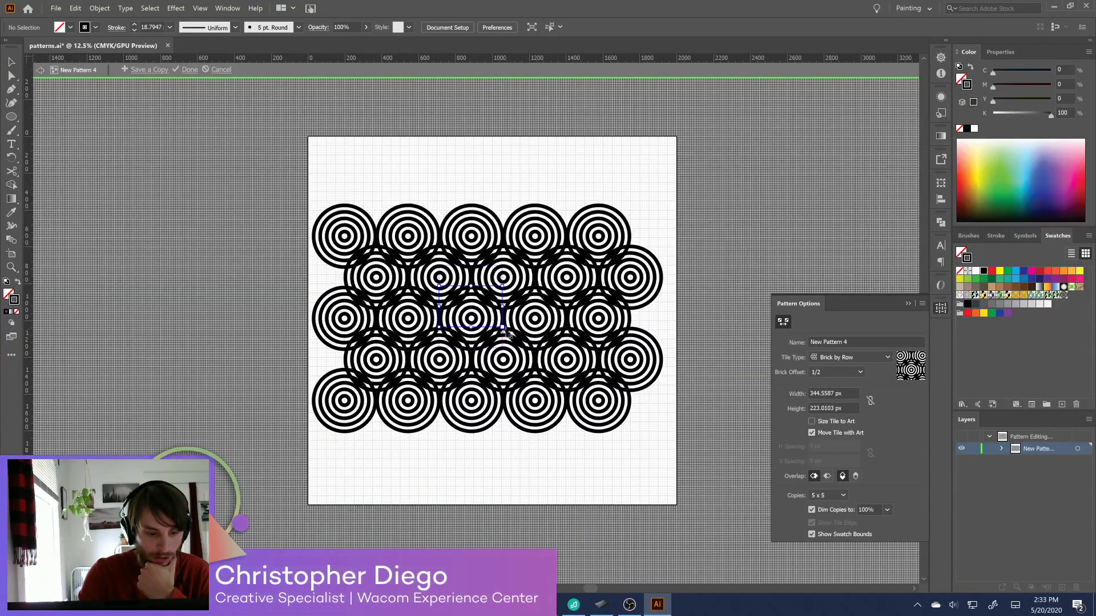
key(v)
Try filling the whole ring motif with white, and undo each attempt
click(475, 320)
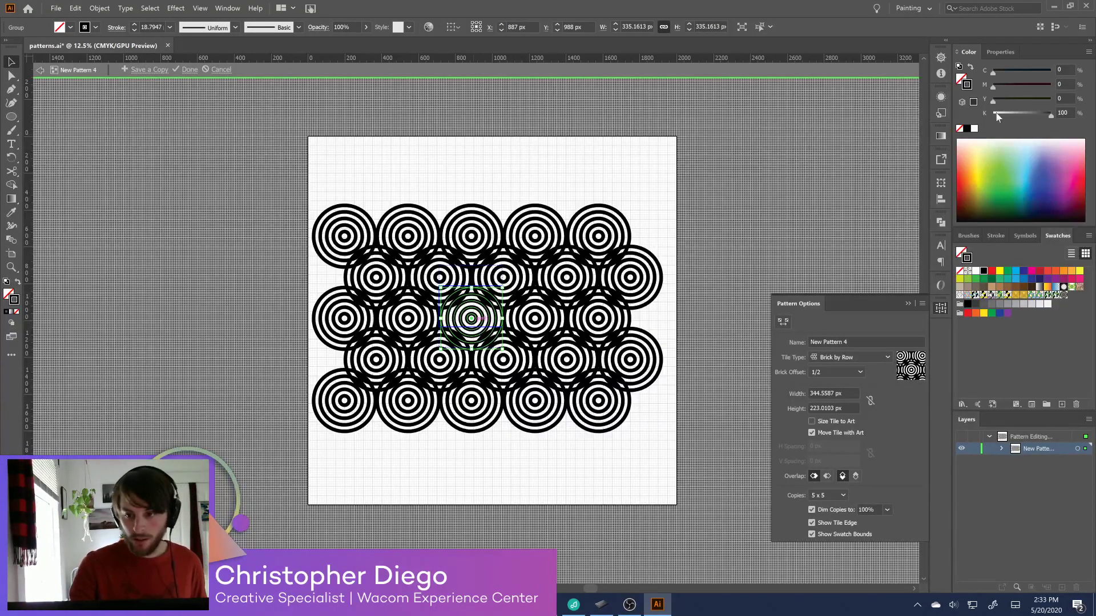
click(968, 144)
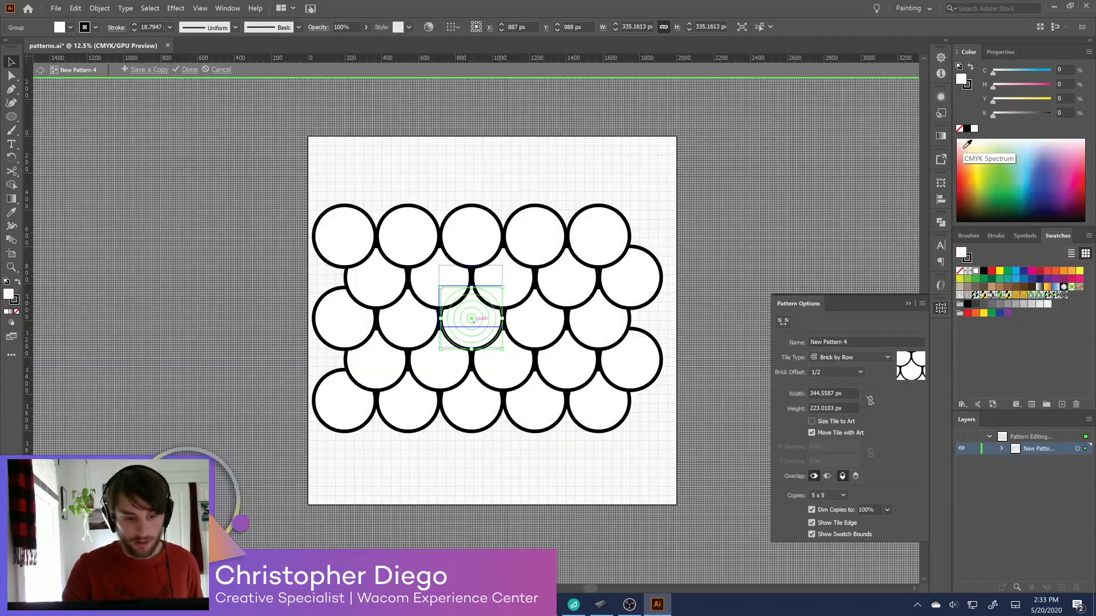
key(ctrl+z)
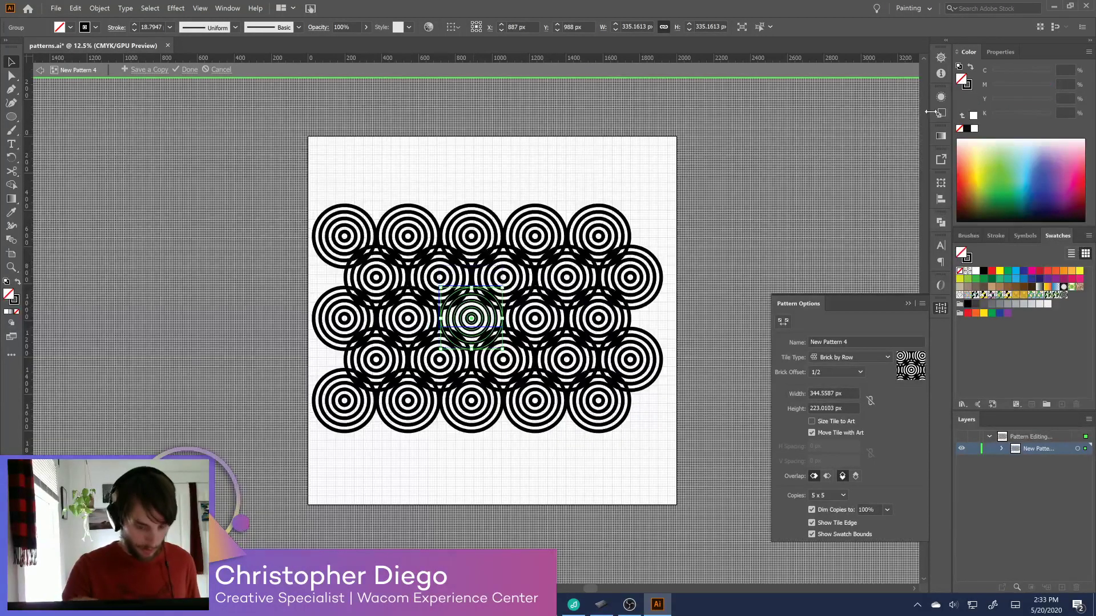
click(697, 253)
click(475, 322)
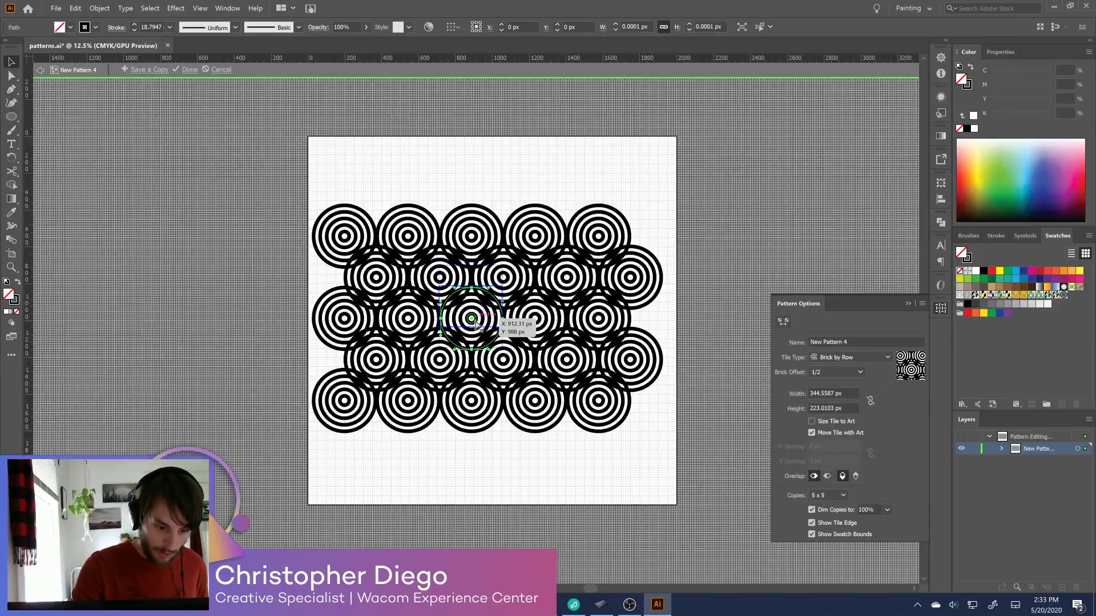
click(966, 141)
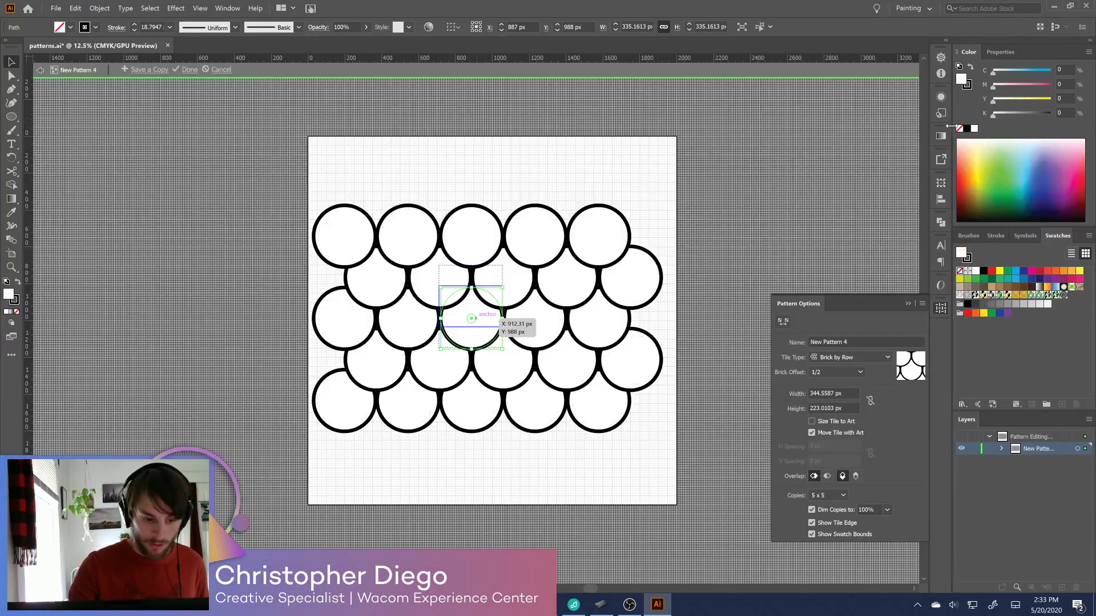
key(ctrl+z)
click(691, 302)
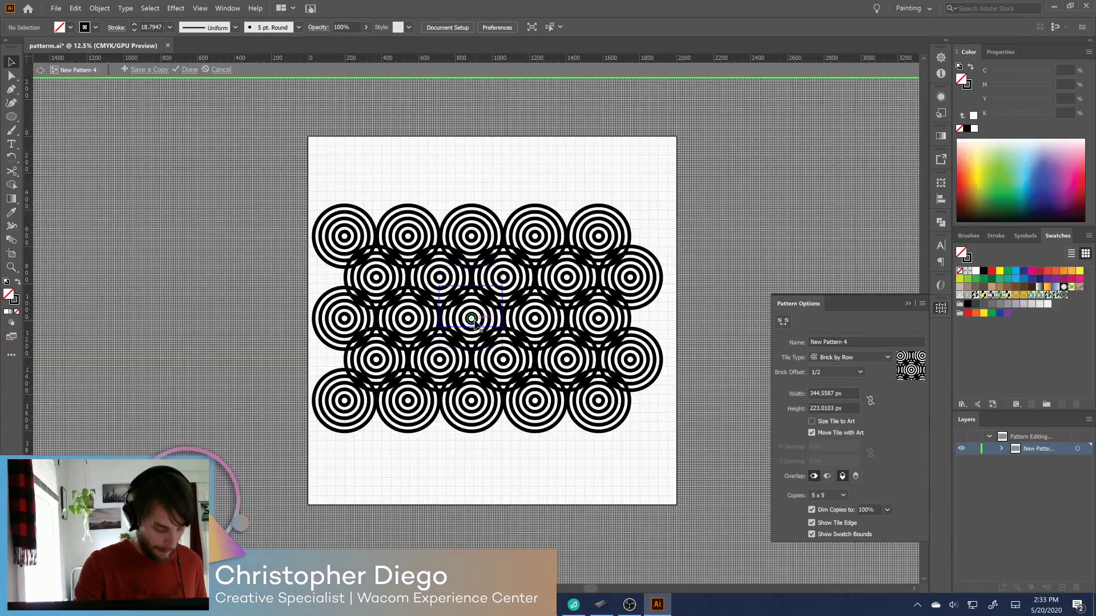
Fill the innermost circle and the second ring with white, and send the second ring behind the innermost circle
click(473, 321)
click(974, 128)
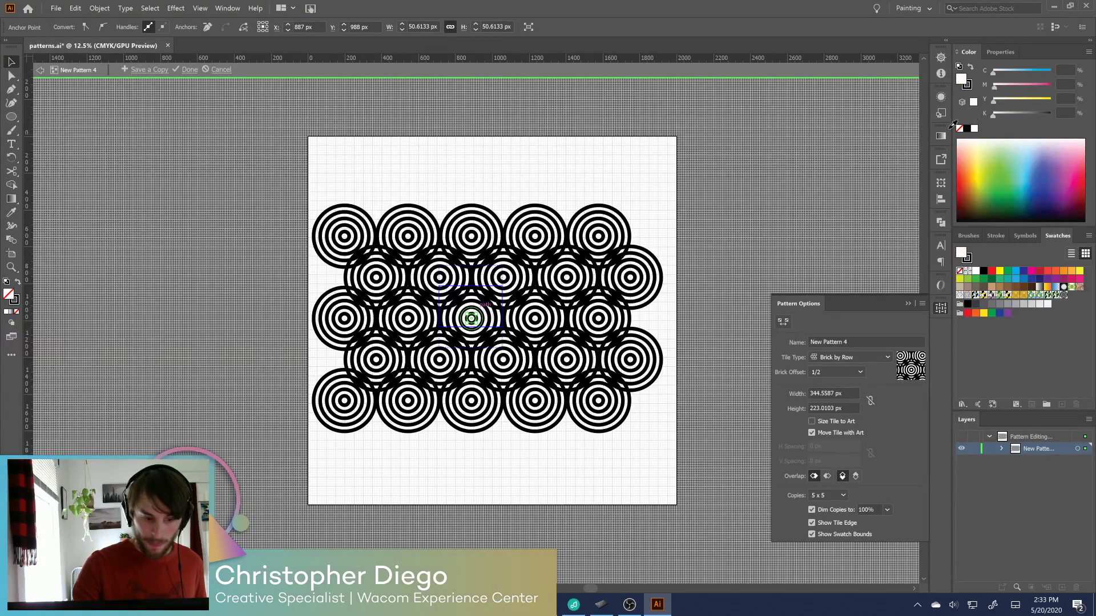
ctrl+click(483, 319)
click(974, 129)
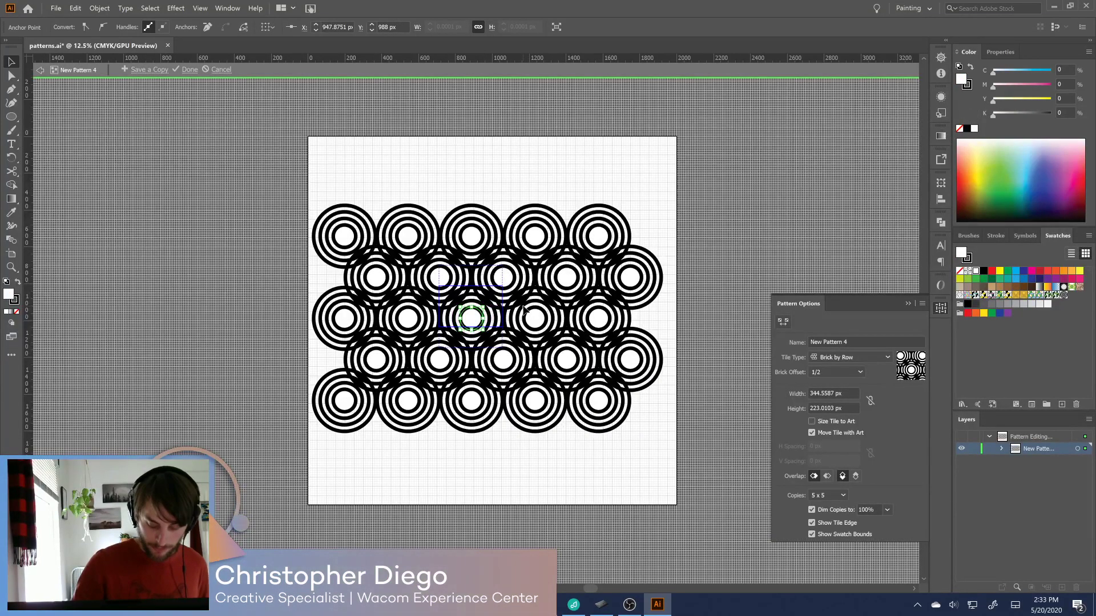
key(ctrl+shift+[)
Fill the third ring from the centre with white and arrange it behind the two smaller circles
drag(494, 321, 494, 316)
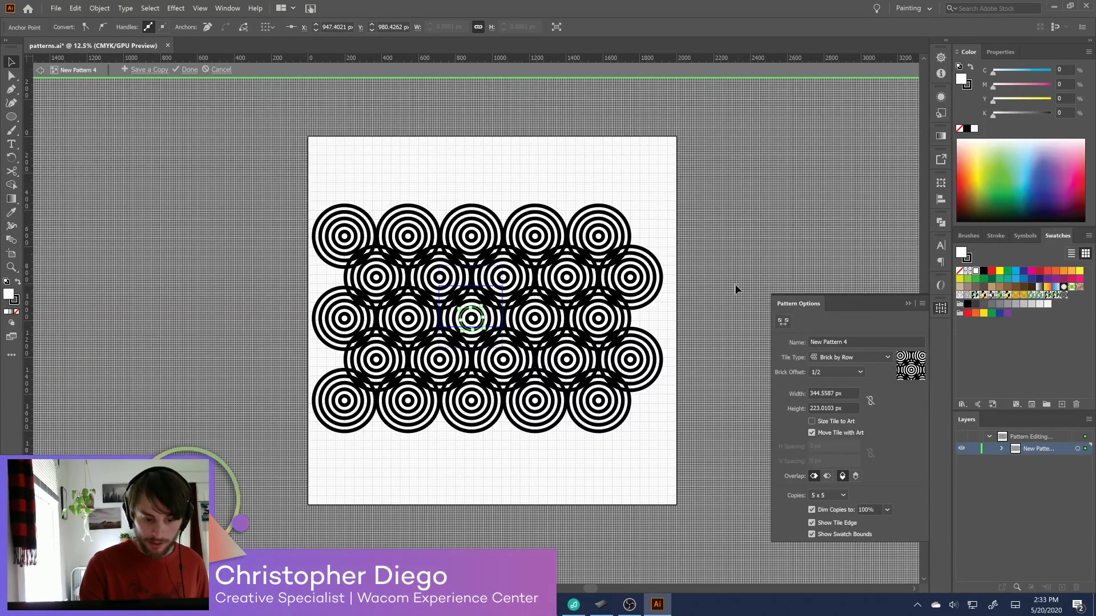
click(492, 319)
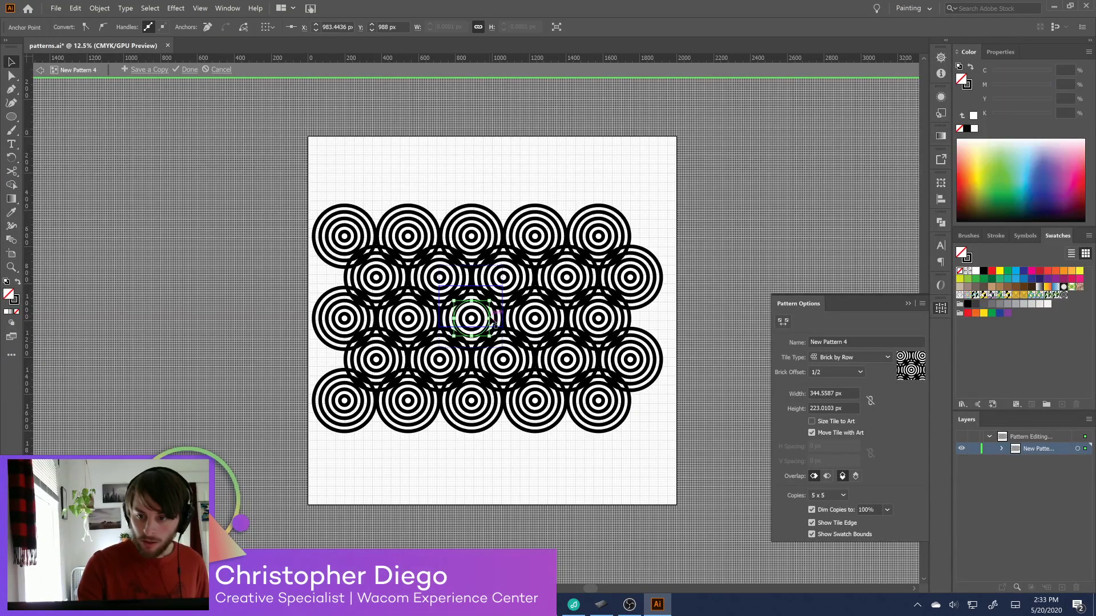
click(973, 129)
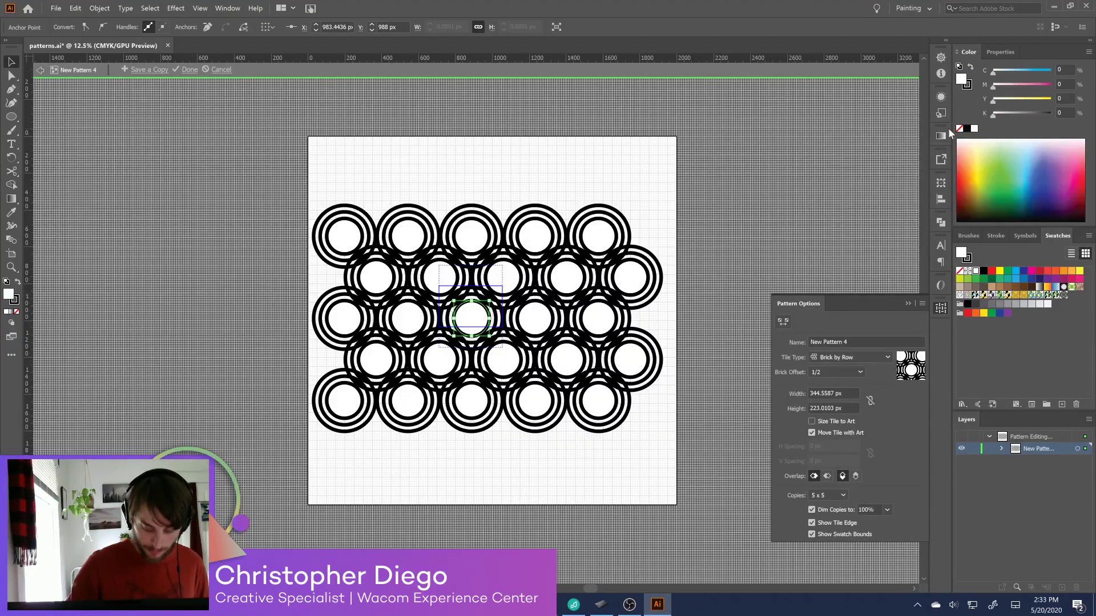
key(ctrl+[)
key(ctrl+[)
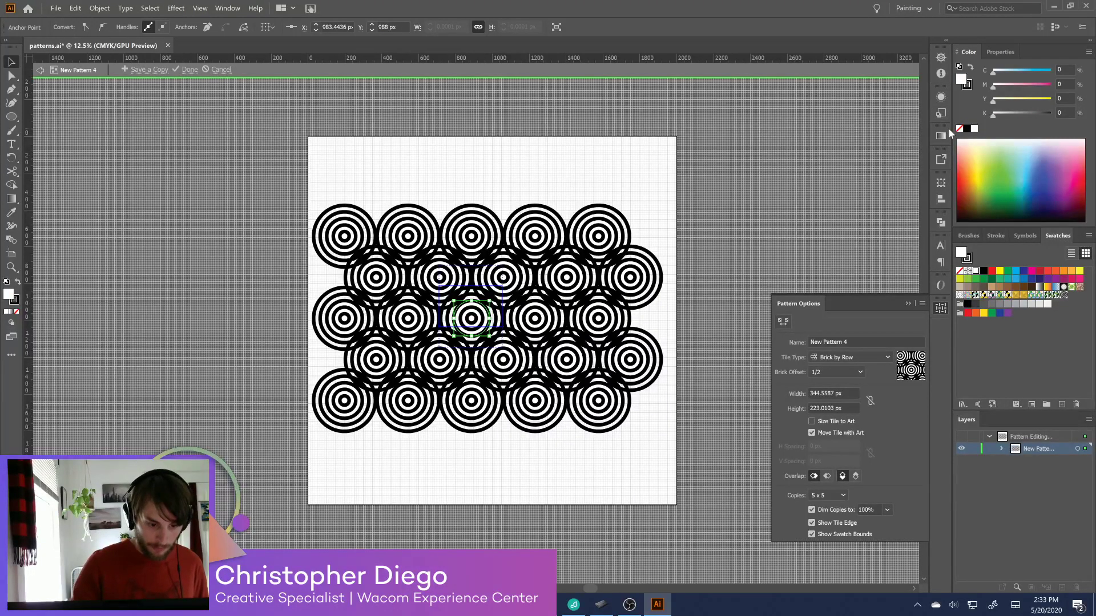
Fill the fourth ring from the centre with white and send it behind the smaller rings
click(496, 325)
click(496, 323)
click(974, 128)
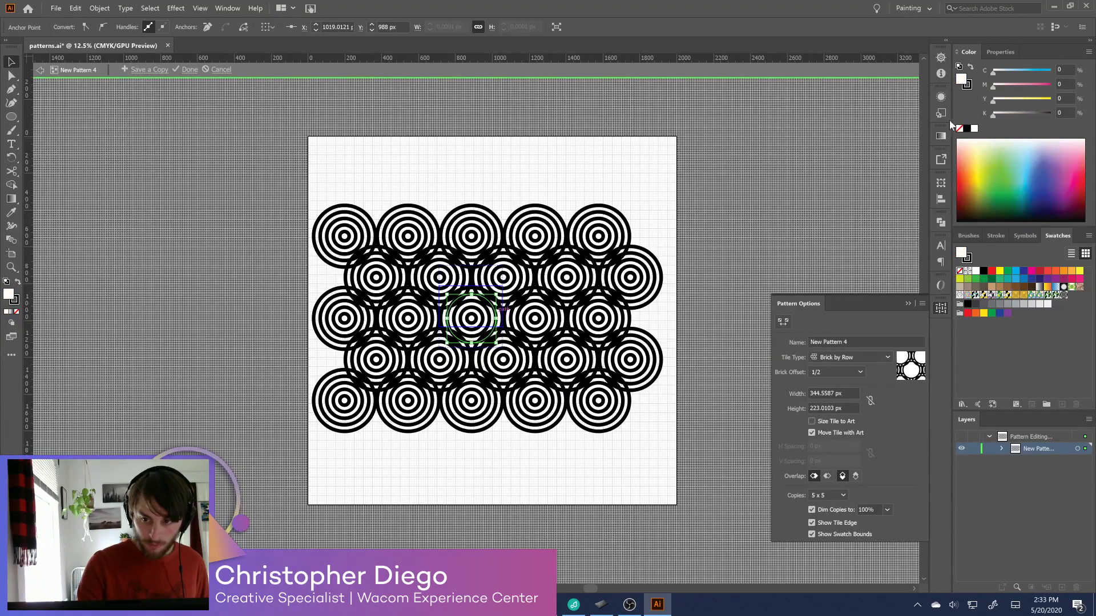
key(ctrl+shift+bracketleft)
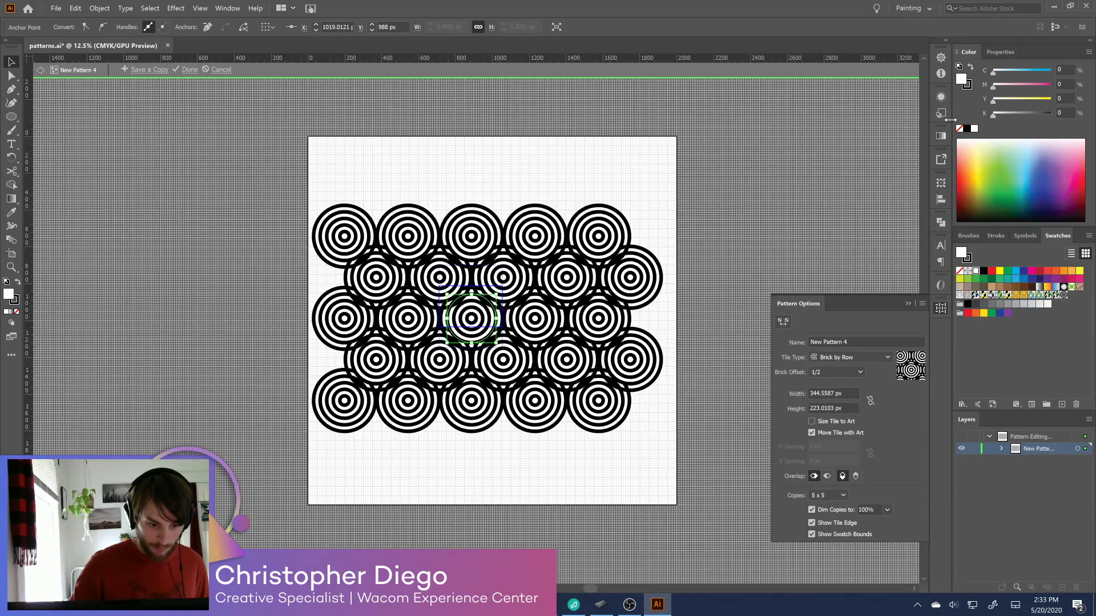
Fill the outermost ring with white and move it behind all the inner rings
click(502, 320)
click(502, 319)
click(974, 129)
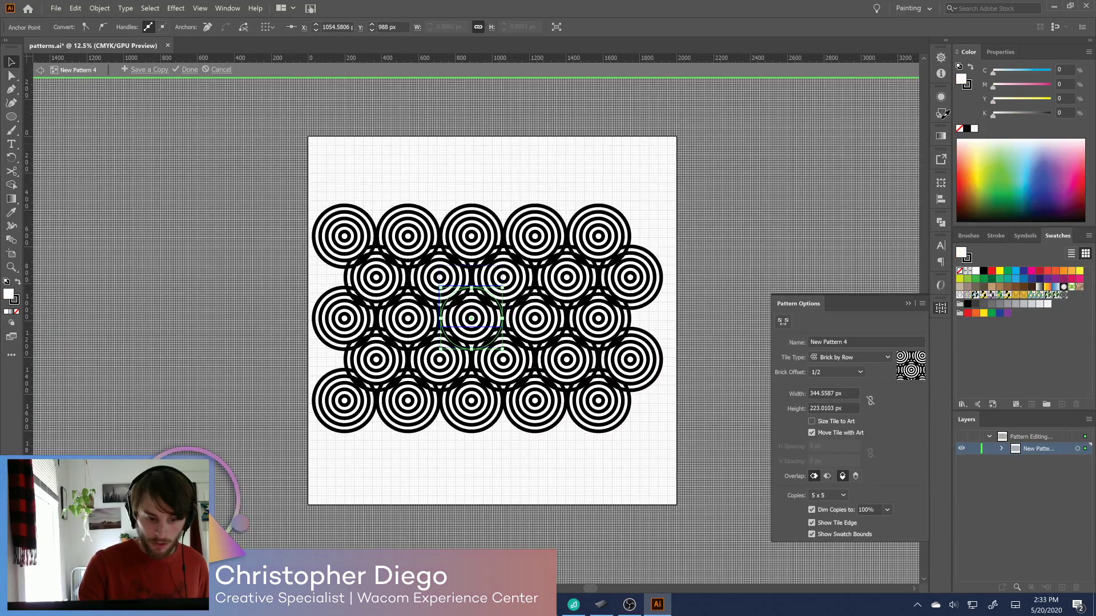
key(ctrl+bracketleft)
key(ctrl+bracketleft)
key(ctrl+bracketleft)
key(ctrl+bracketleft)
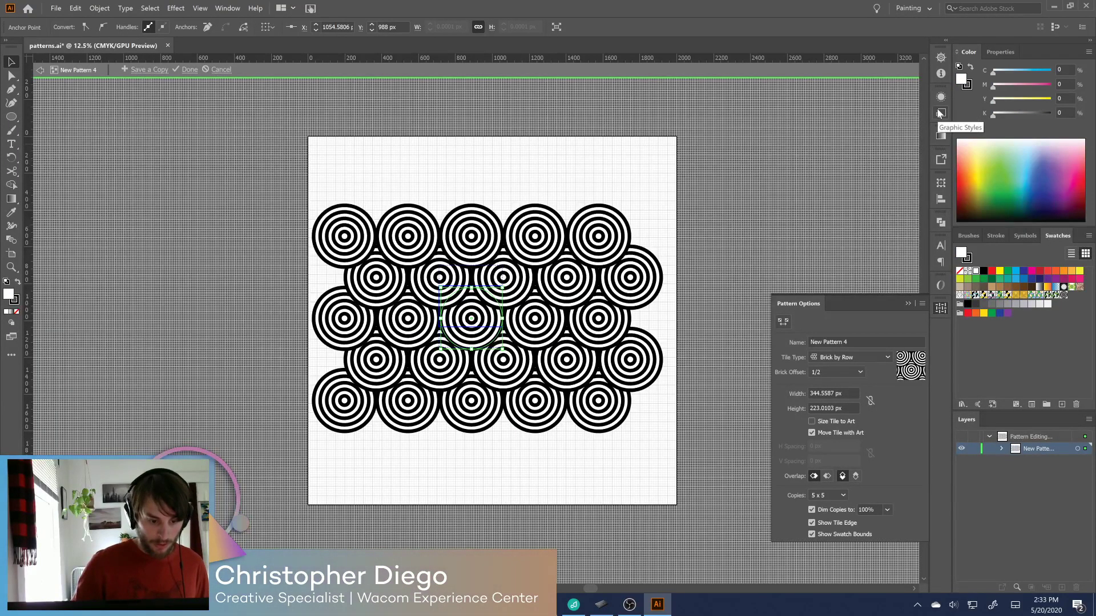
Compare the tile overlap options and set the overlap to Left in Front and Bottom in Front
click(690, 412)
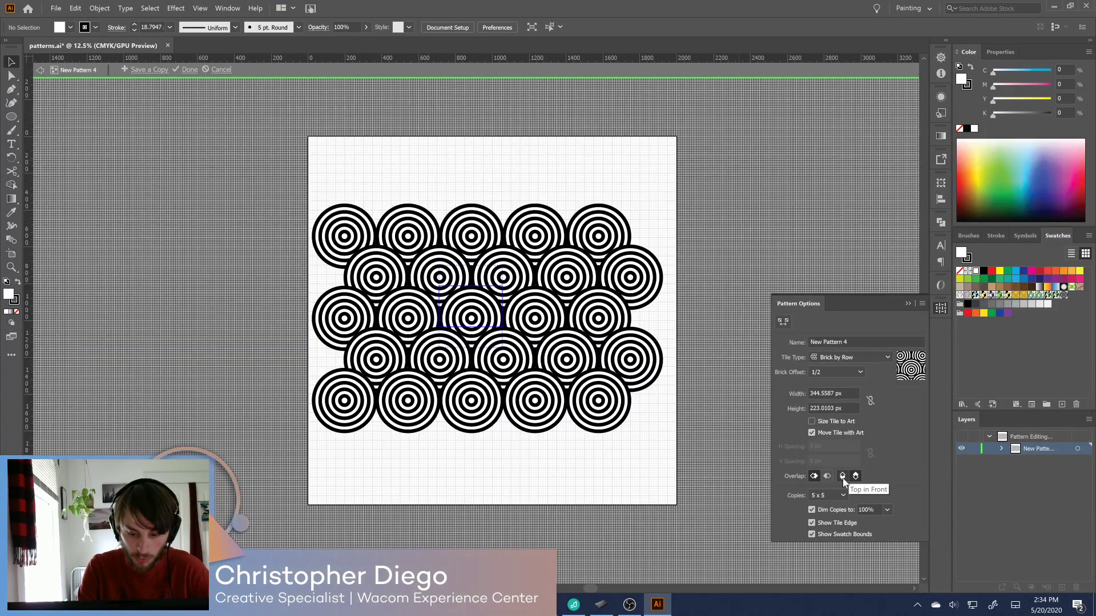
click(827, 475)
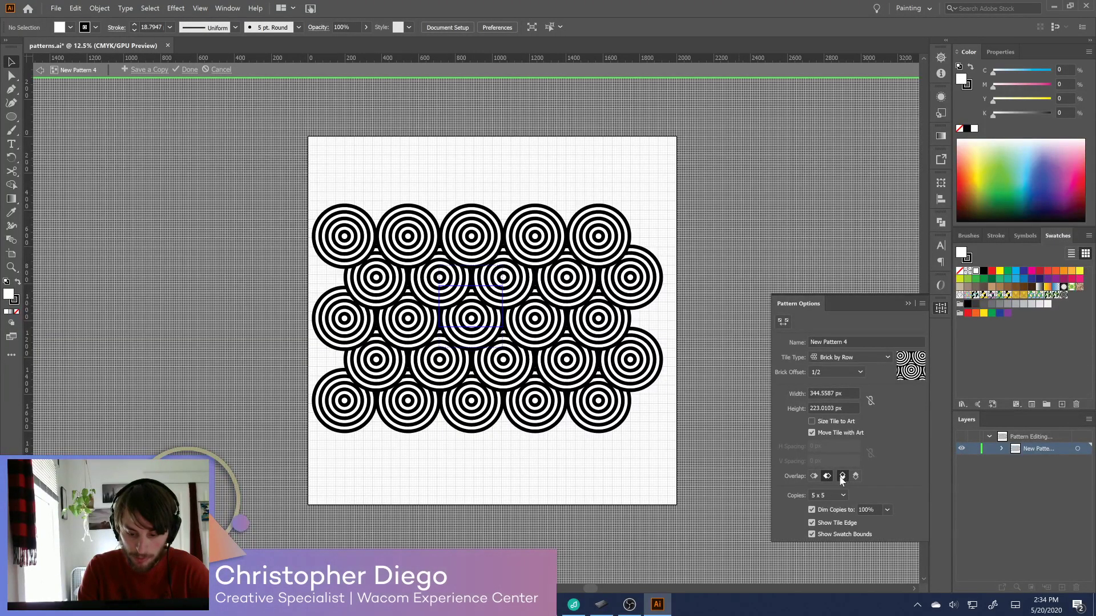
click(814, 476)
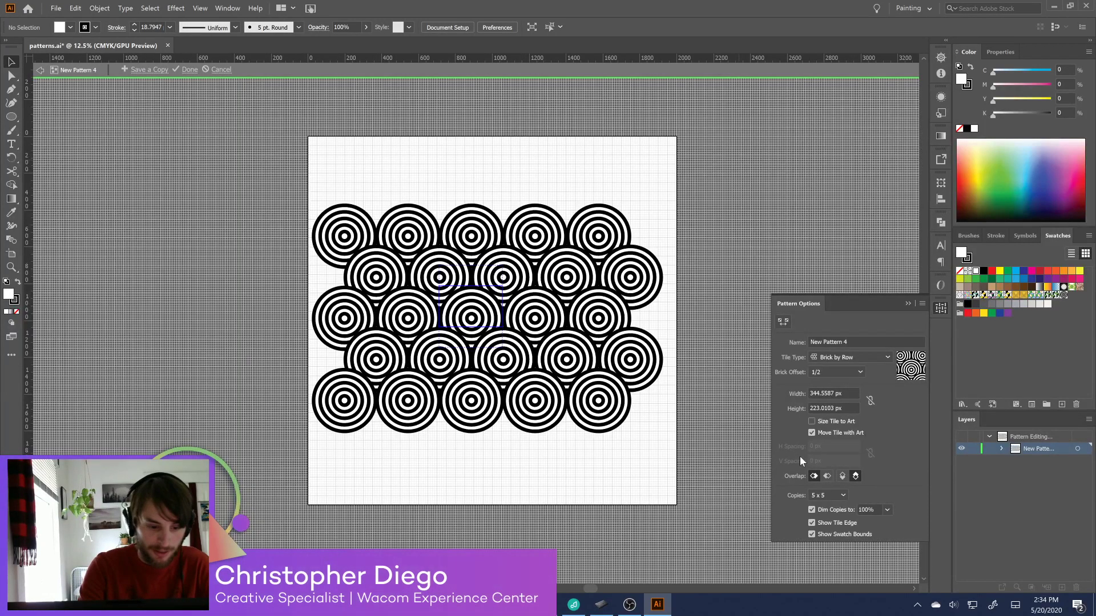
Shorten the pattern tile to about 177 px high for a scallop overlap, and save the finished pattern
click(783, 322)
drag(502, 328, 503, 319)
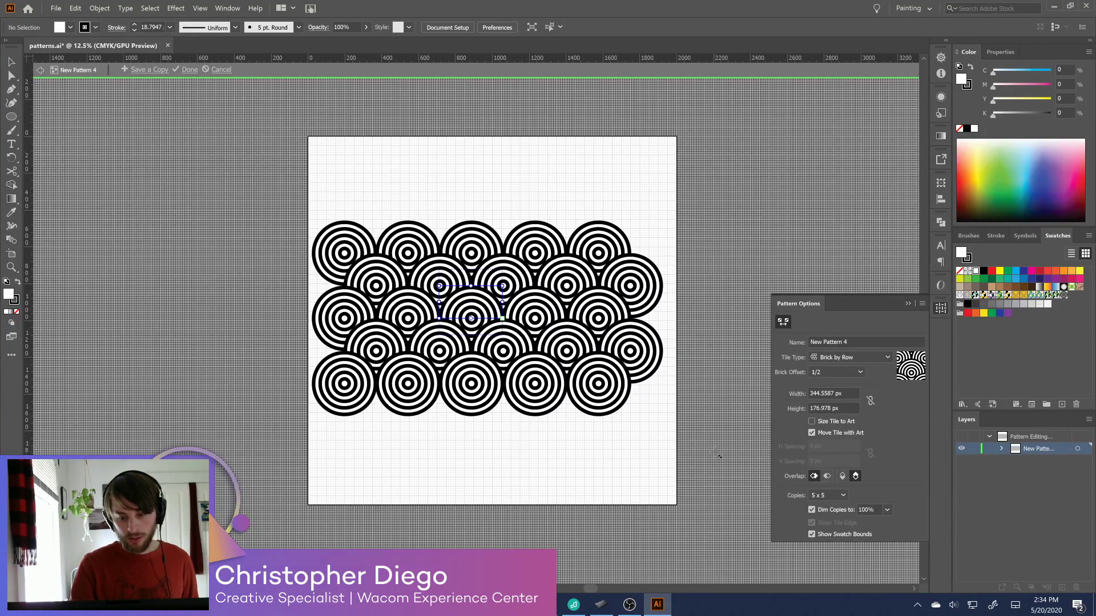
key(v)
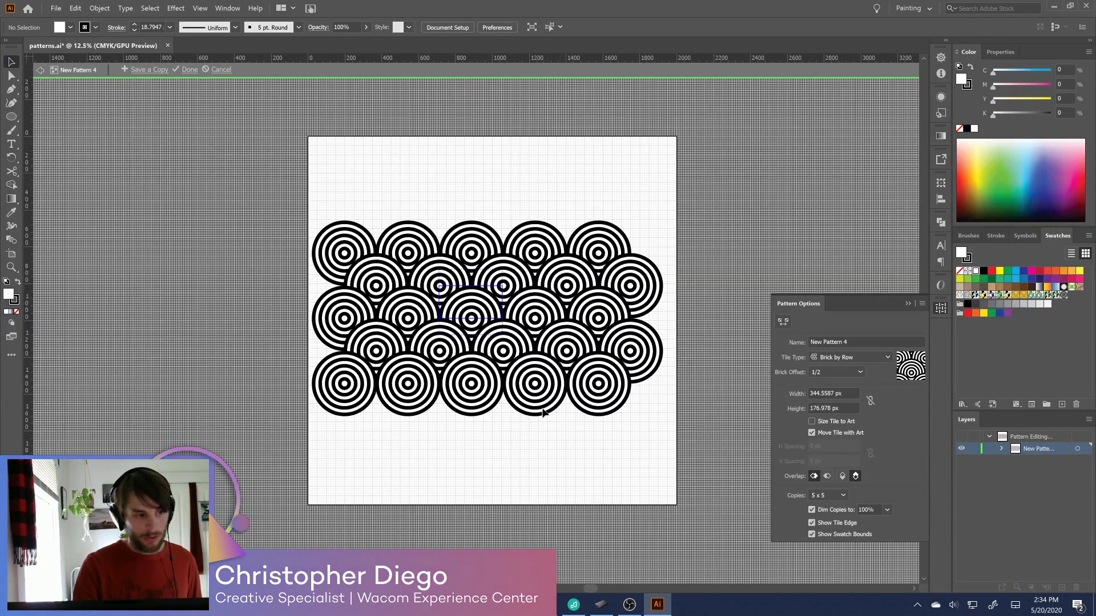
click(190, 70)
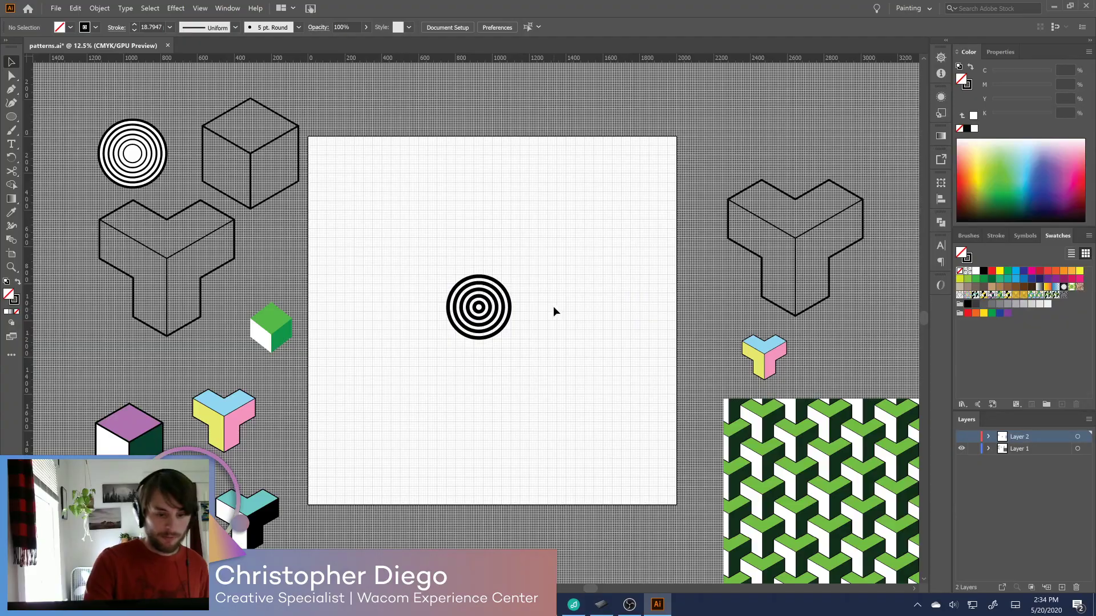
Try a white fill on the original ring group on the artboard, undo it and deselect the group
key(ctrl+a)
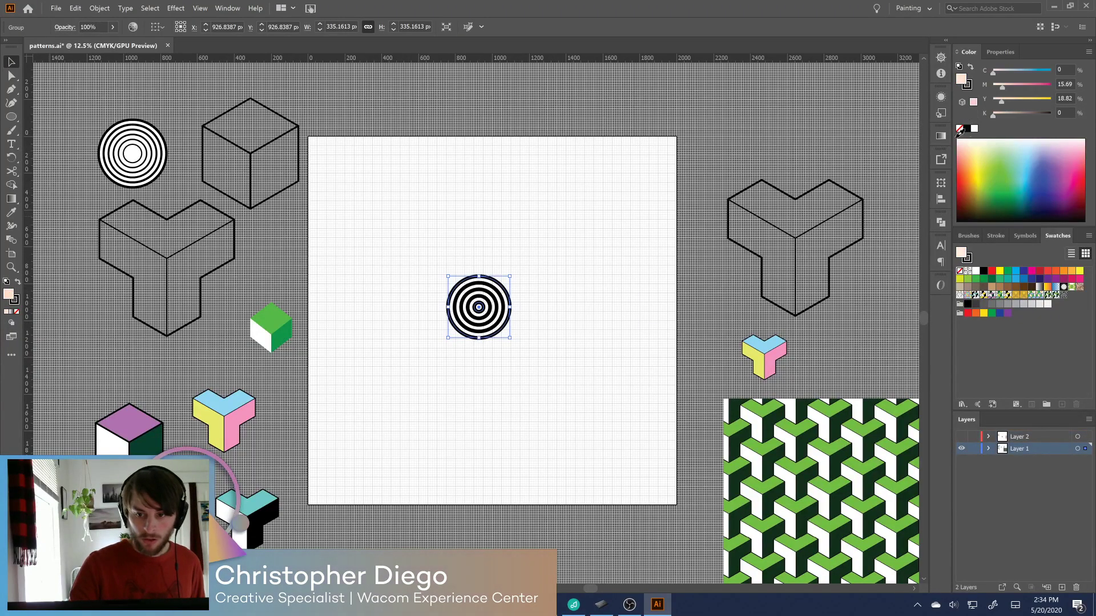
click(957, 143)
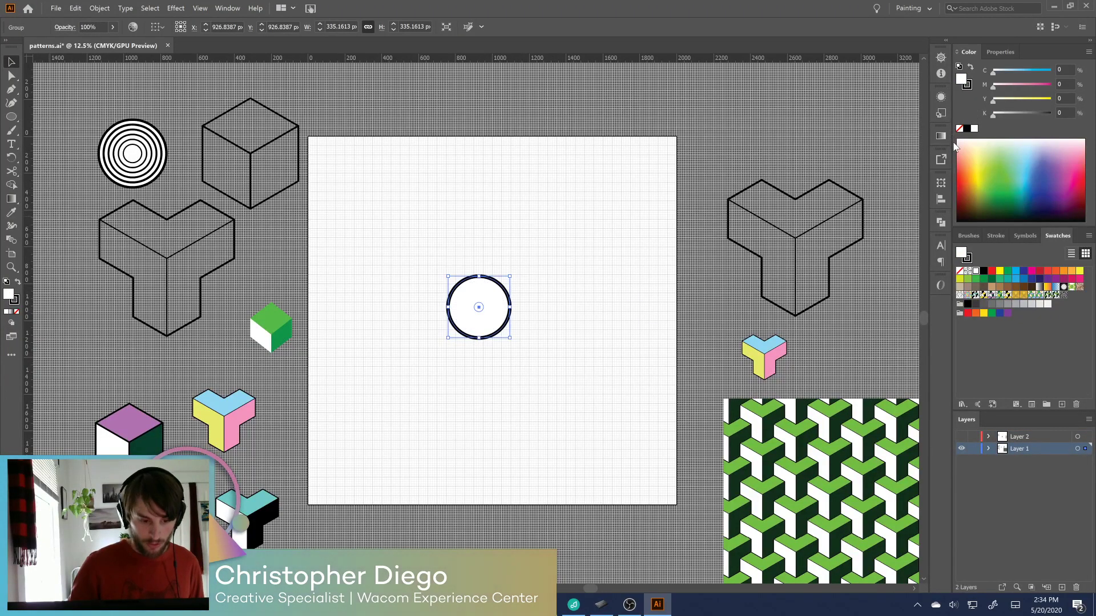
key(ctrl+z)
click(533, 327)
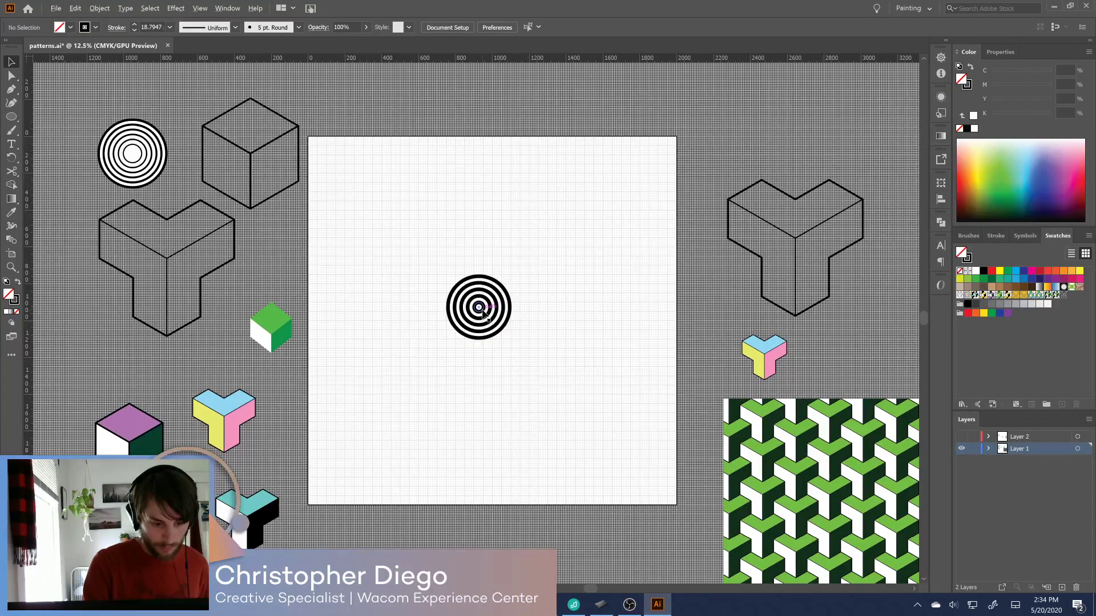
Try a white fill on the innermost ring of the unexpanded ring blend, then undo it and deselect the rings
click(483, 313)
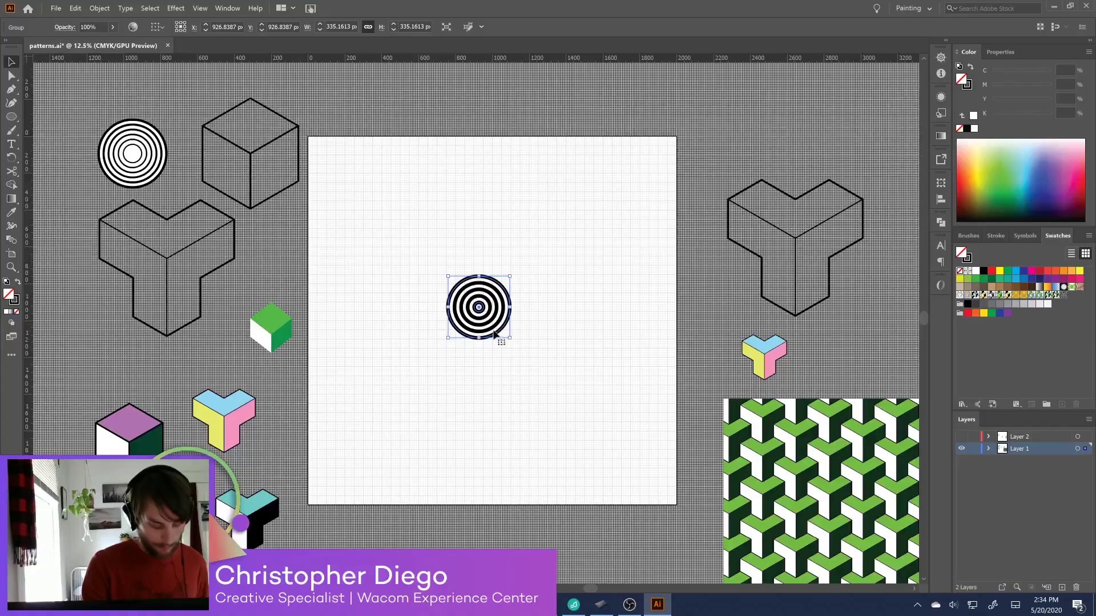
click(526, 382)
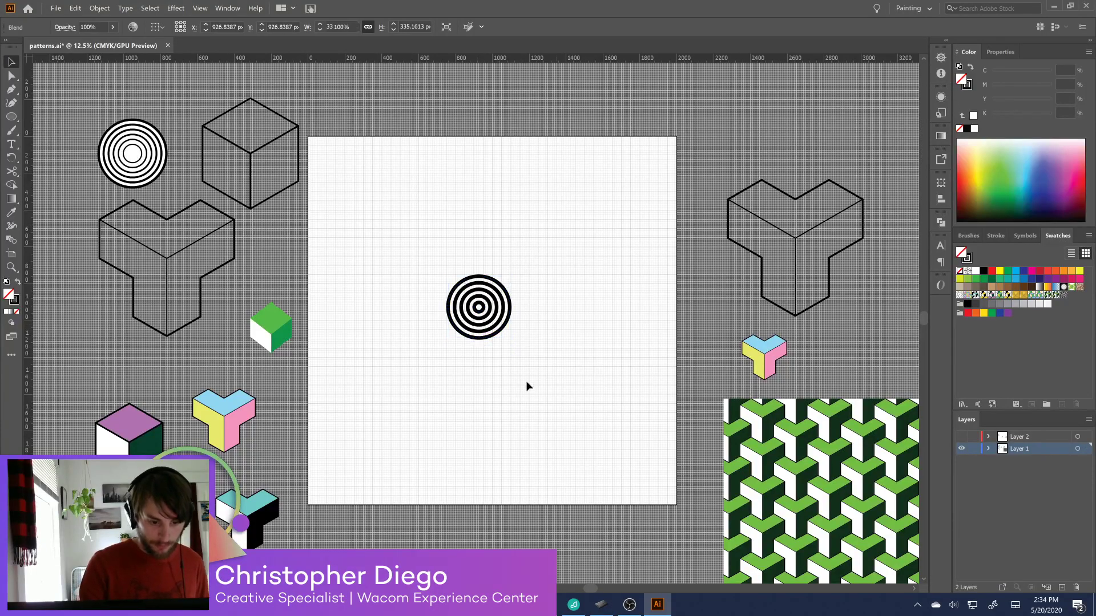
click(479, 308)
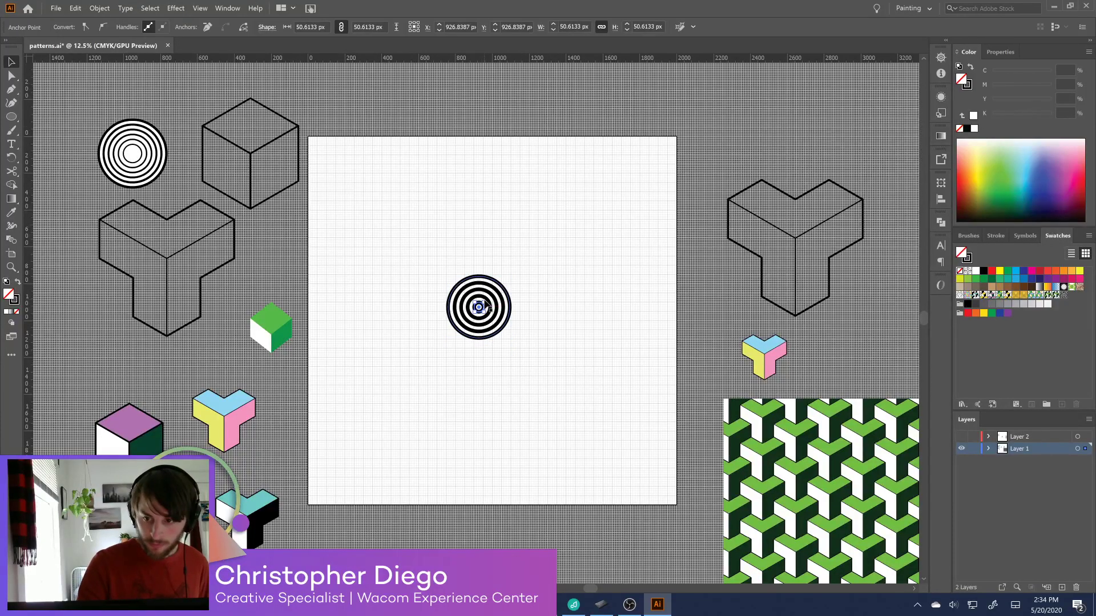
click(963, 141)
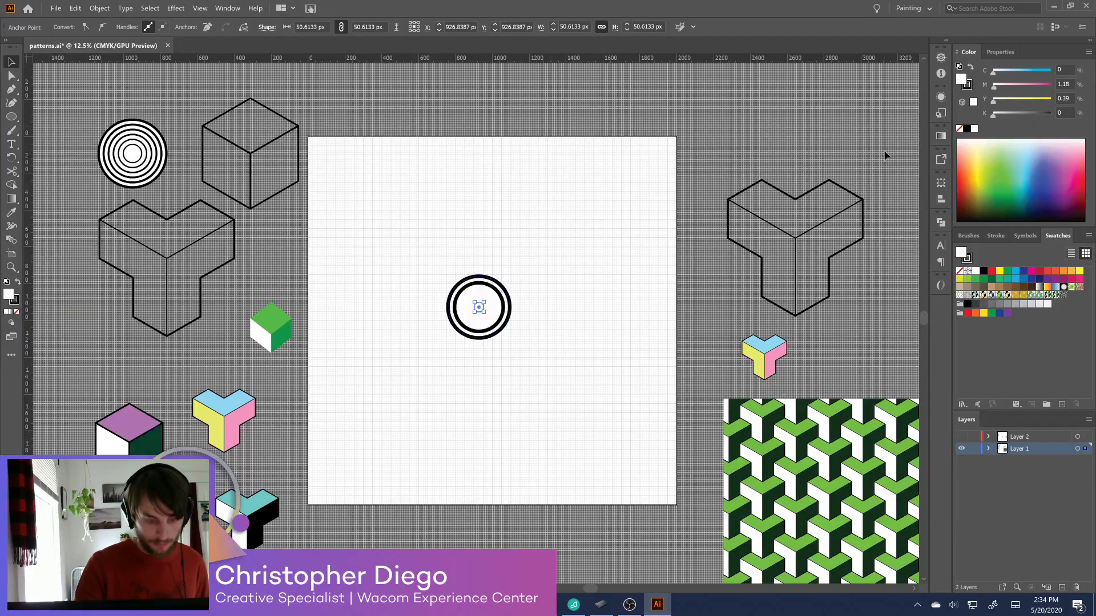
key(ctrl+z)
click(549, 351)
Expand the ring blend on the artboard into separate rings, with Object, Fill and Stroke included
click(481, 297)
click(99, 8)
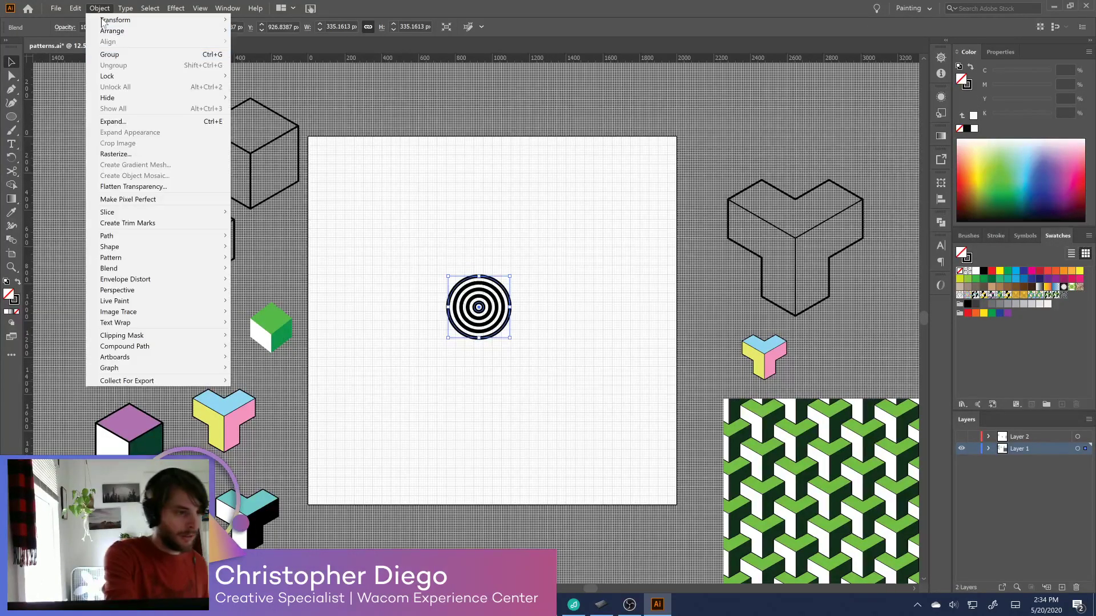
click(140, 122)
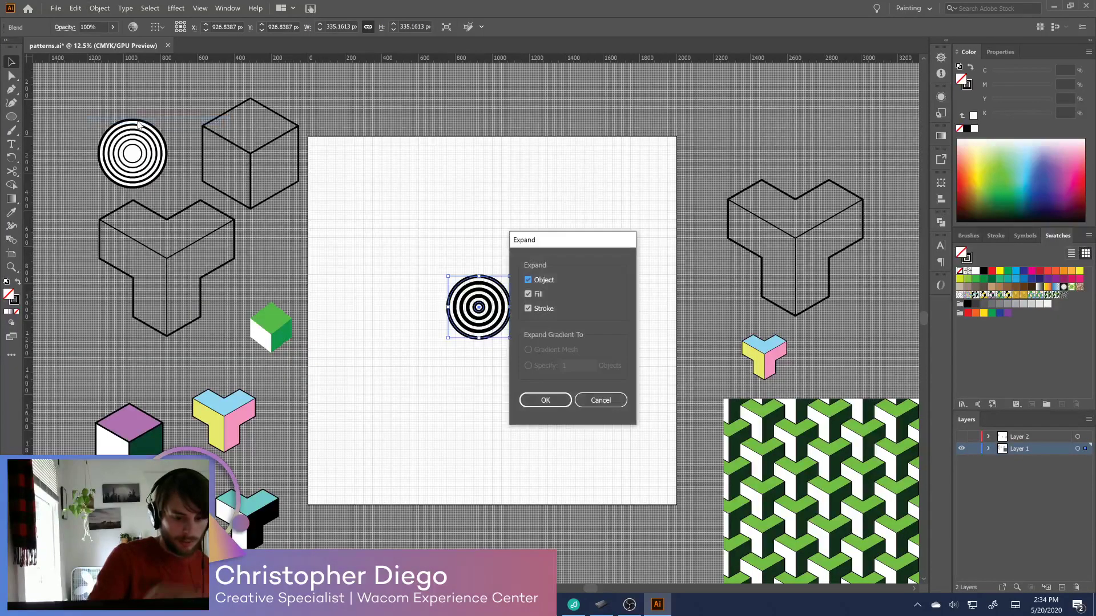
click(545, 400)
click(553, 398)
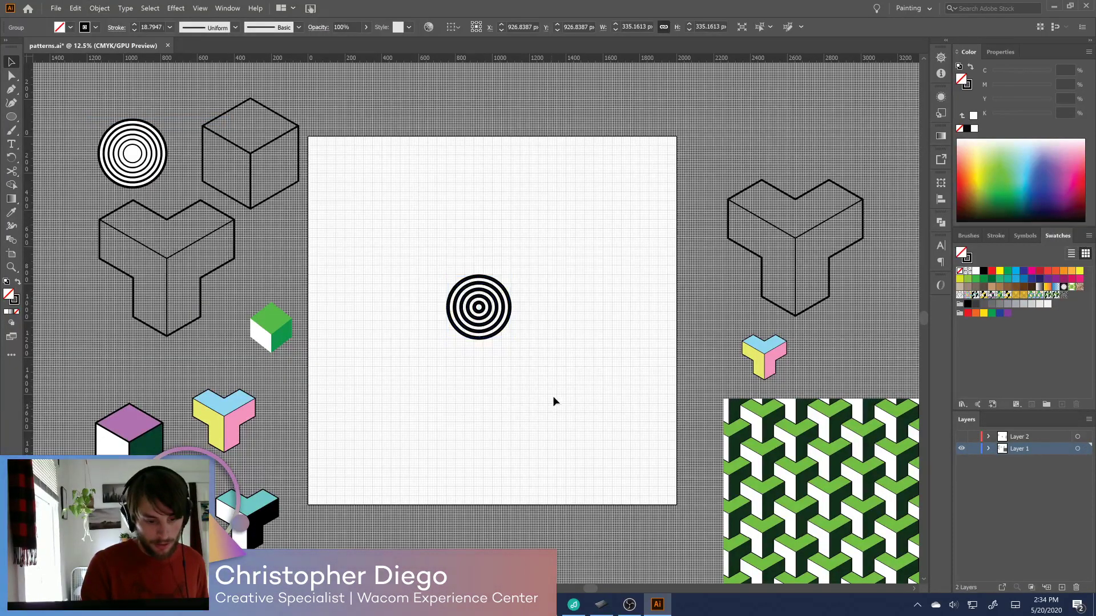
Fill the outermost ring with pale yellow and send it behind all the inner rings
click(507, 331)
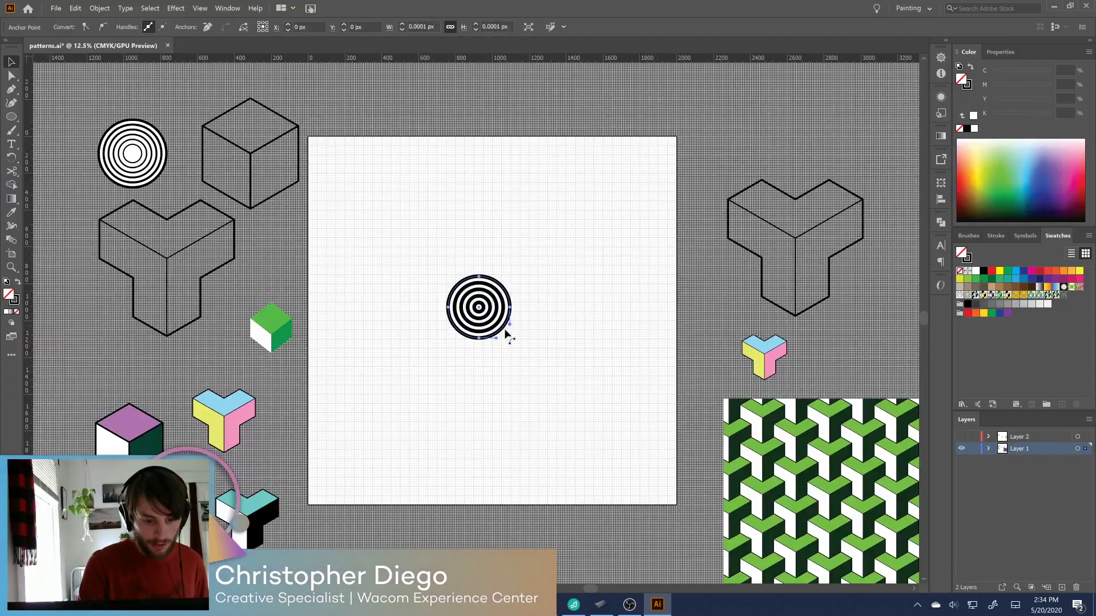
click(978, 156)
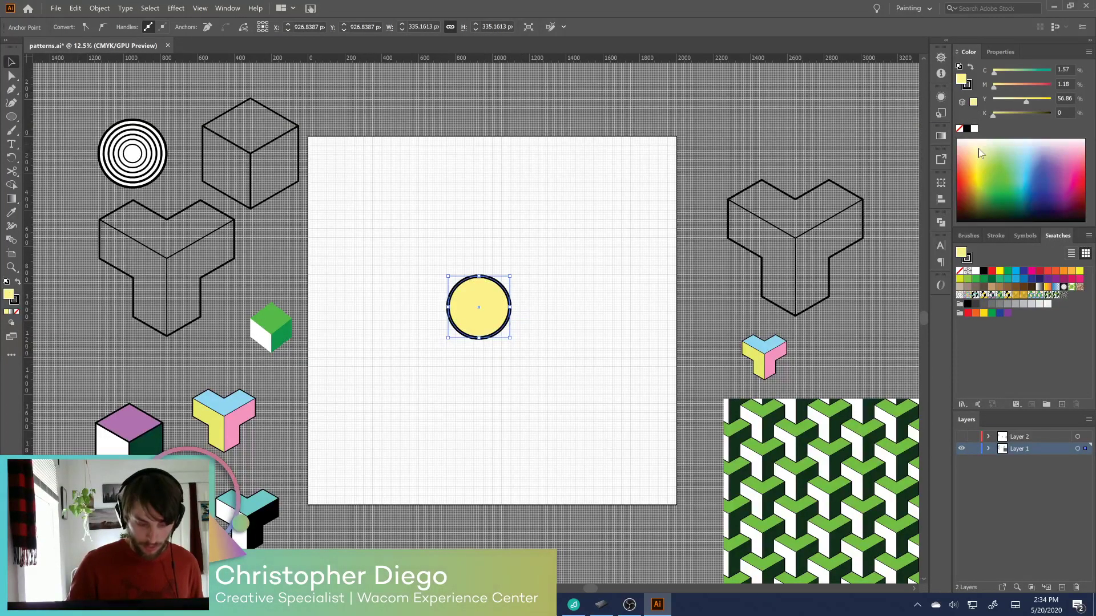
key(ctrl+[)
key(ctrl+[)
key(ctrl+[)
key(ctrl+[)
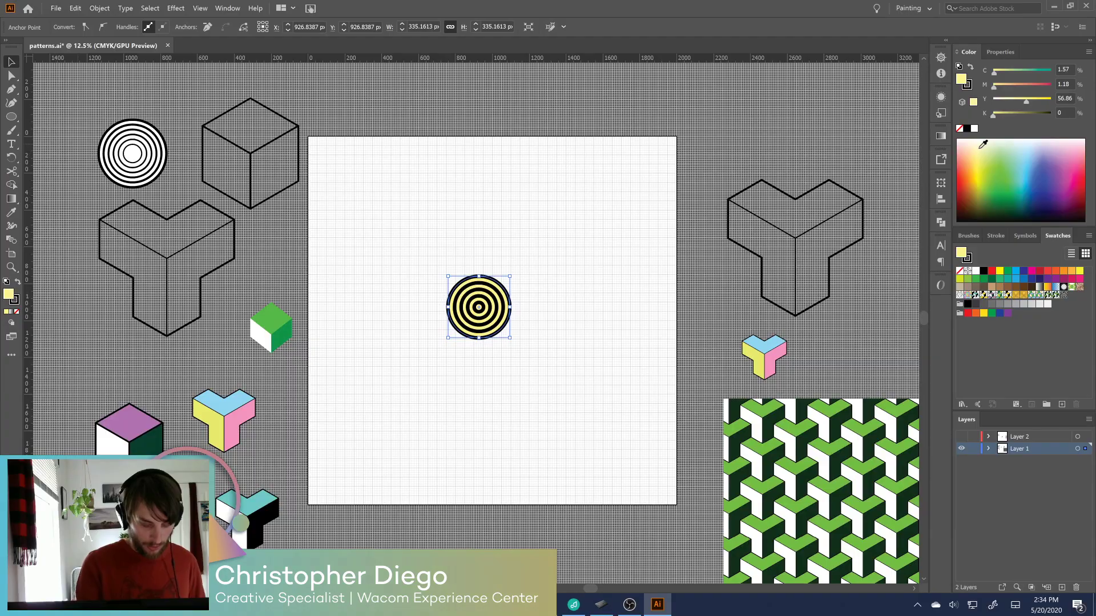
click(575, 339)
click(494, 294)
click(99, 9)
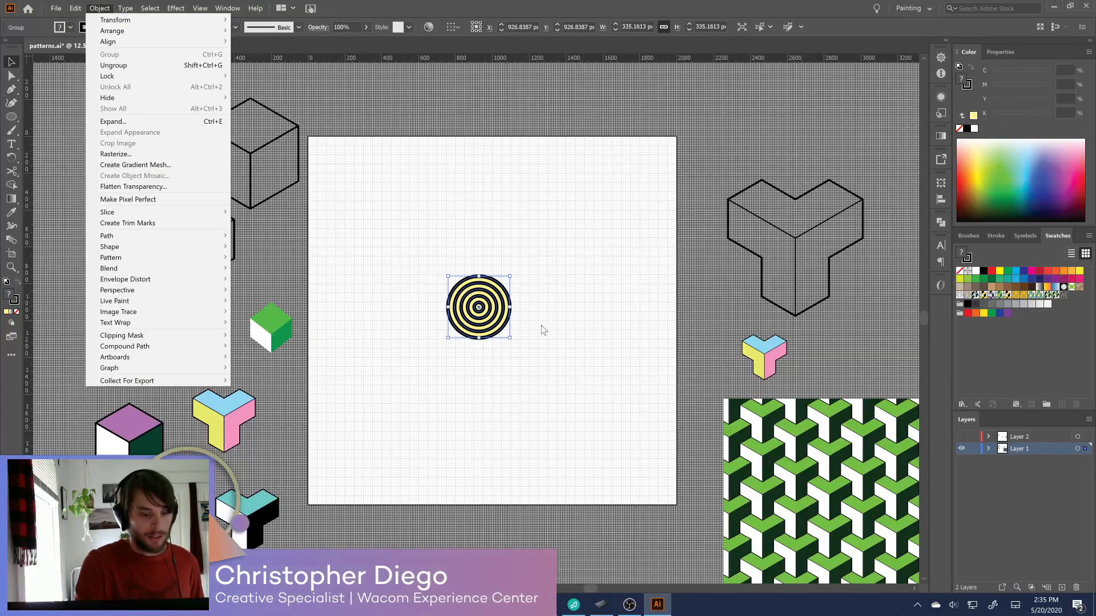
click(541, 325)
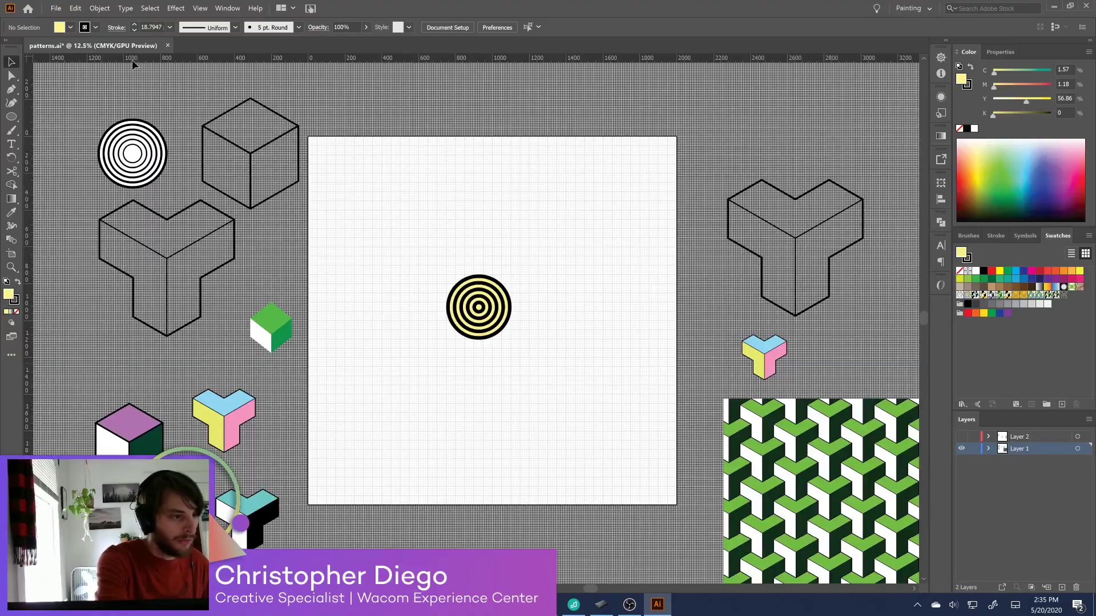
click(102, 9)
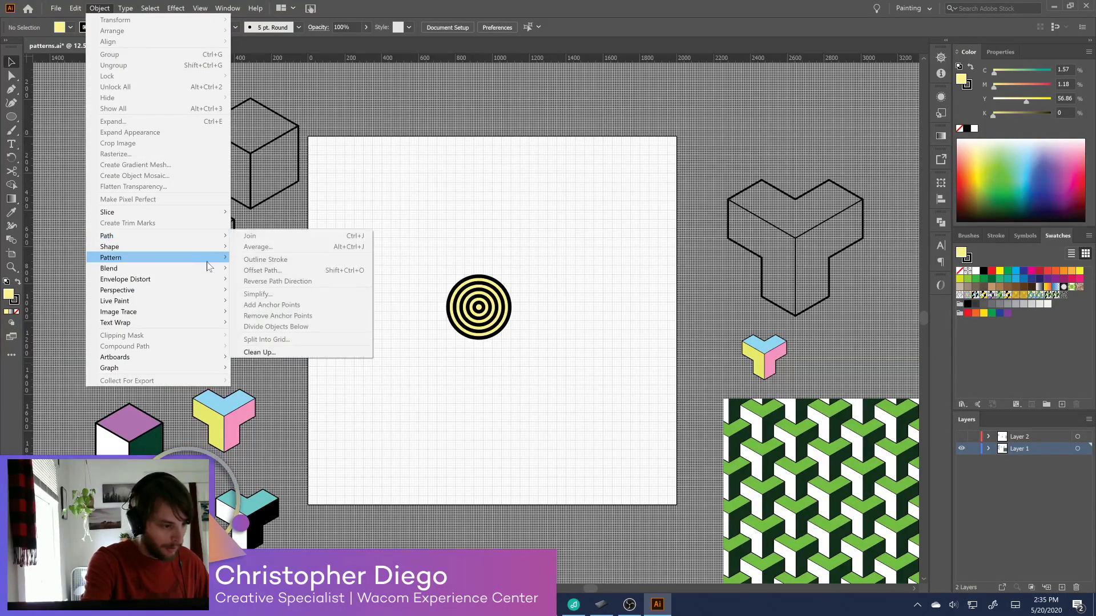
click(242, 257)
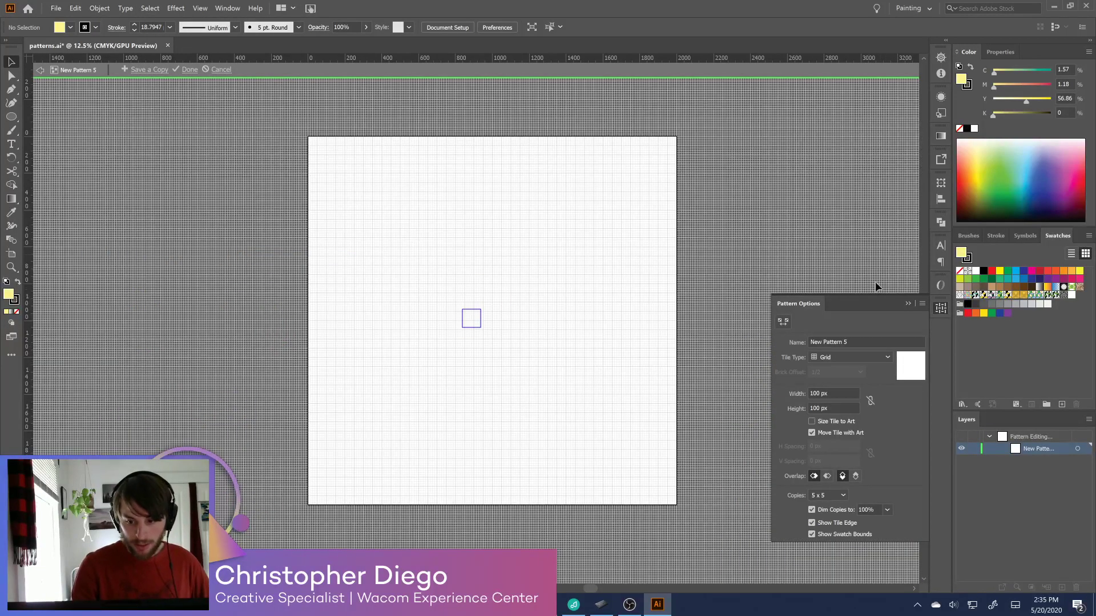
click(218, 73)
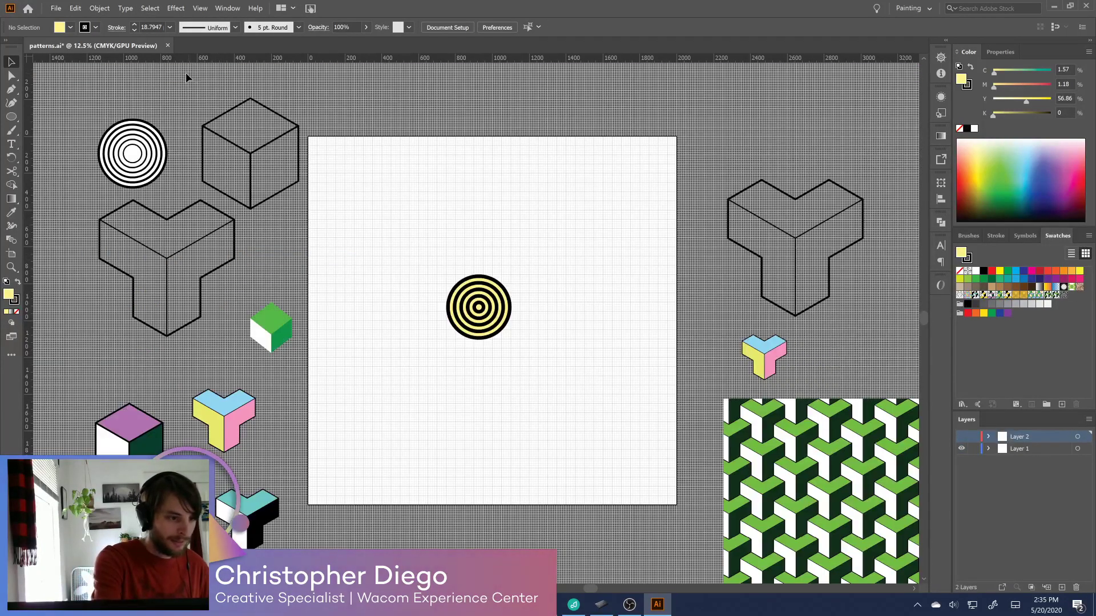
Select the complete yellow ring motif and make a new pattern from it
drag(413, 358, 419, 350)
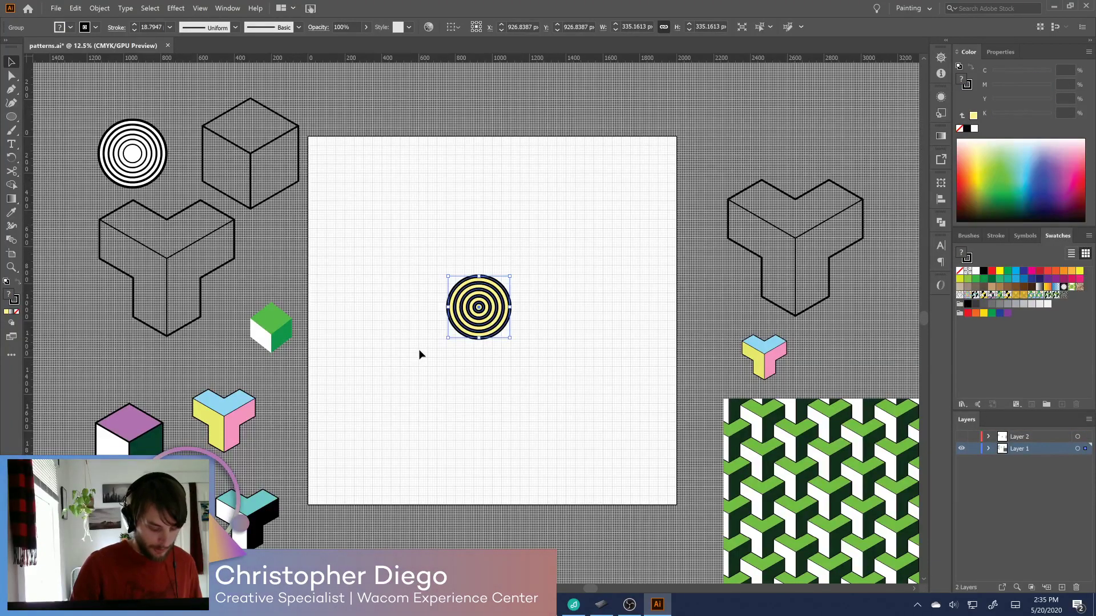
click(100, 8)
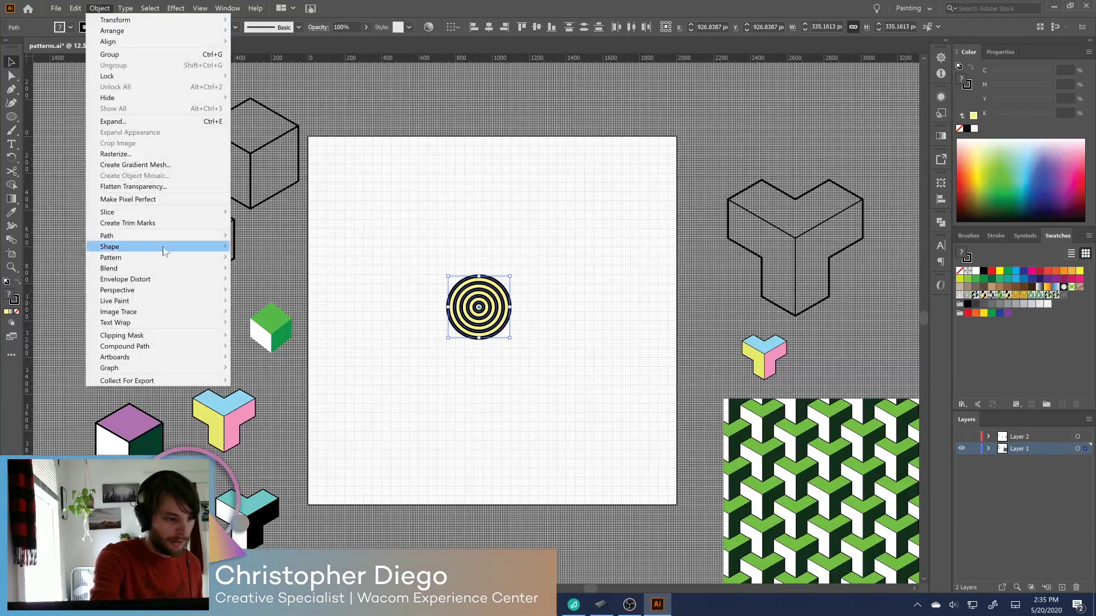
mouse_move(177, 258)
click(252, 258)
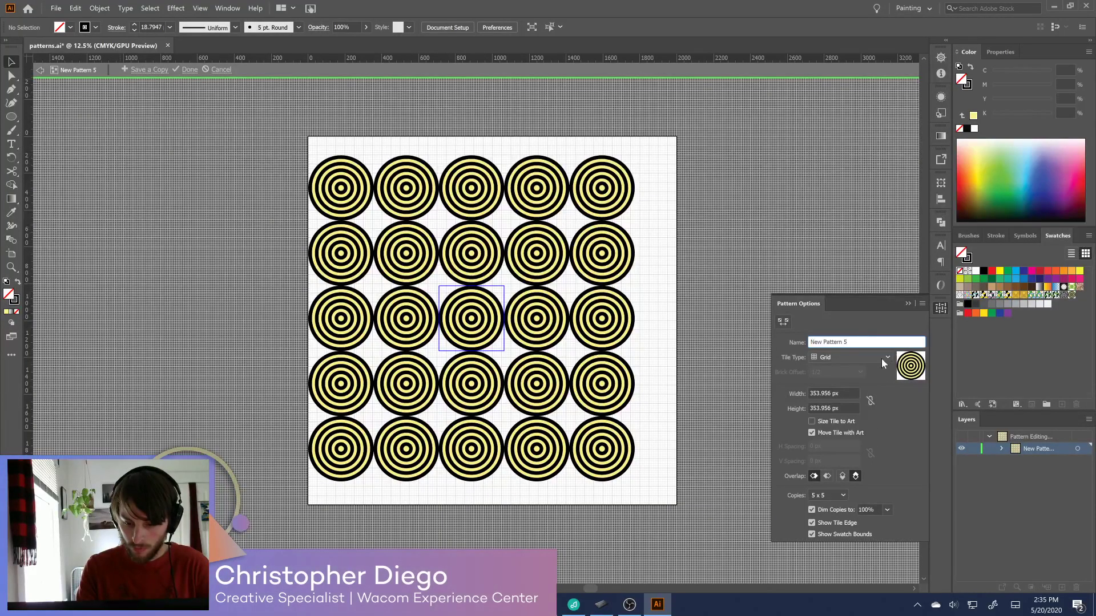
Set the pattern's tile type to Brick by Row with a 1/2 brick offset
click(881, 358)
click(864, 396)
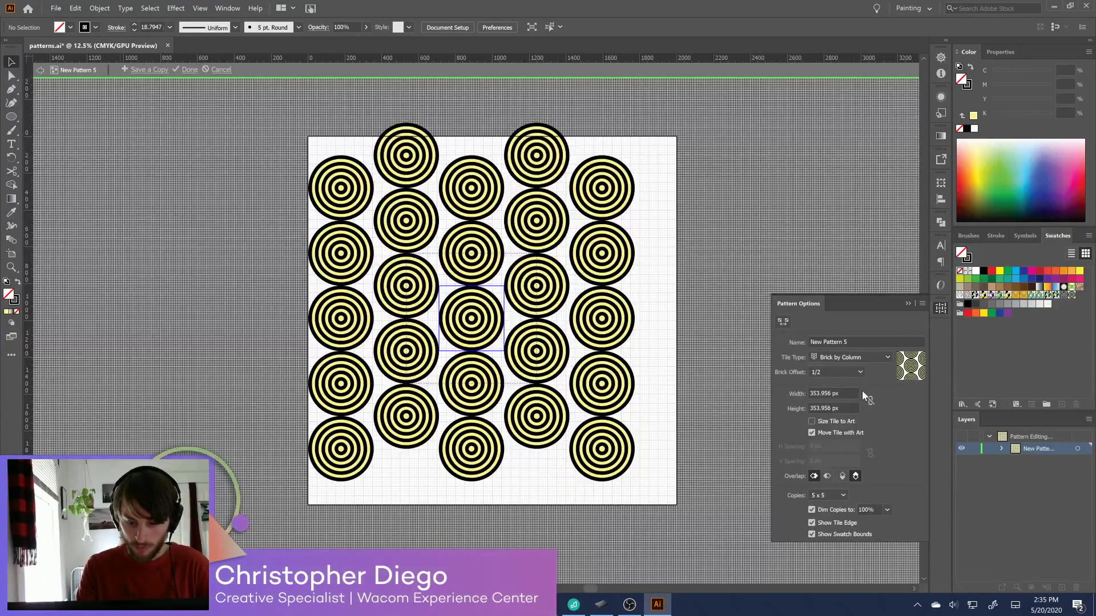
click(860, 372)
click(862, 383)
key(Up)
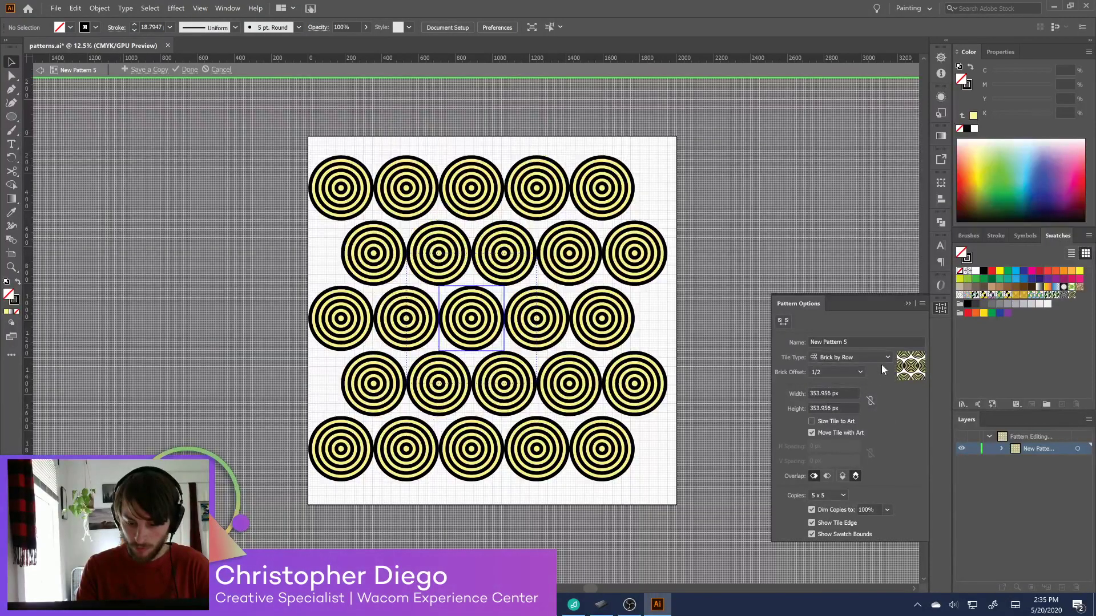
click(855, 476)
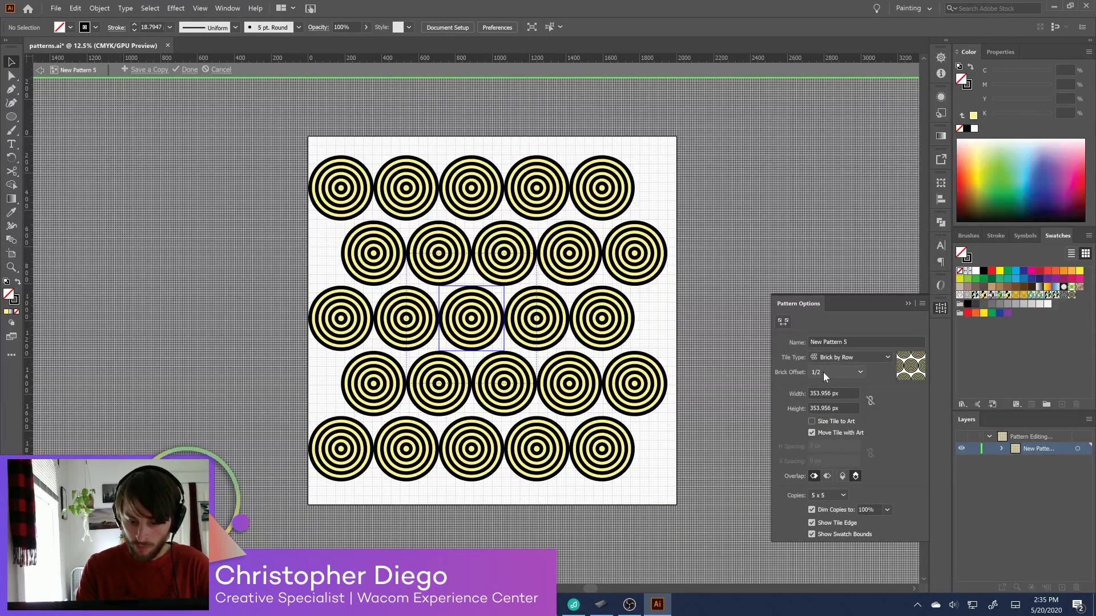
click(838, 372)
click(832, 408)
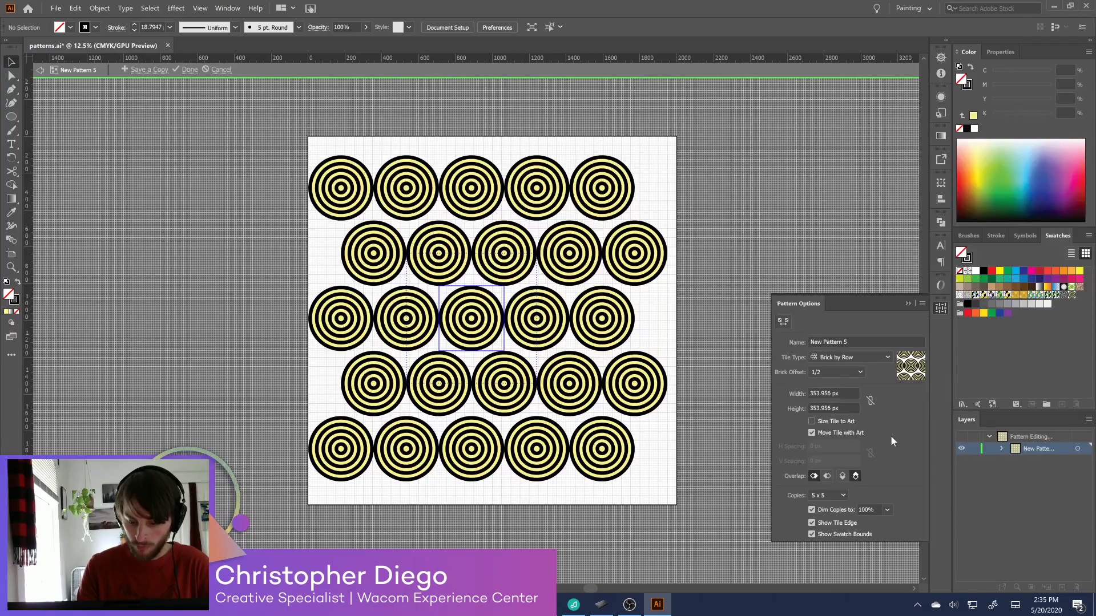
Preview 9 x 9 copies and shrink the pattern tile to about 345 by 220 px so the rings overlap as scallops
click(843, 497)
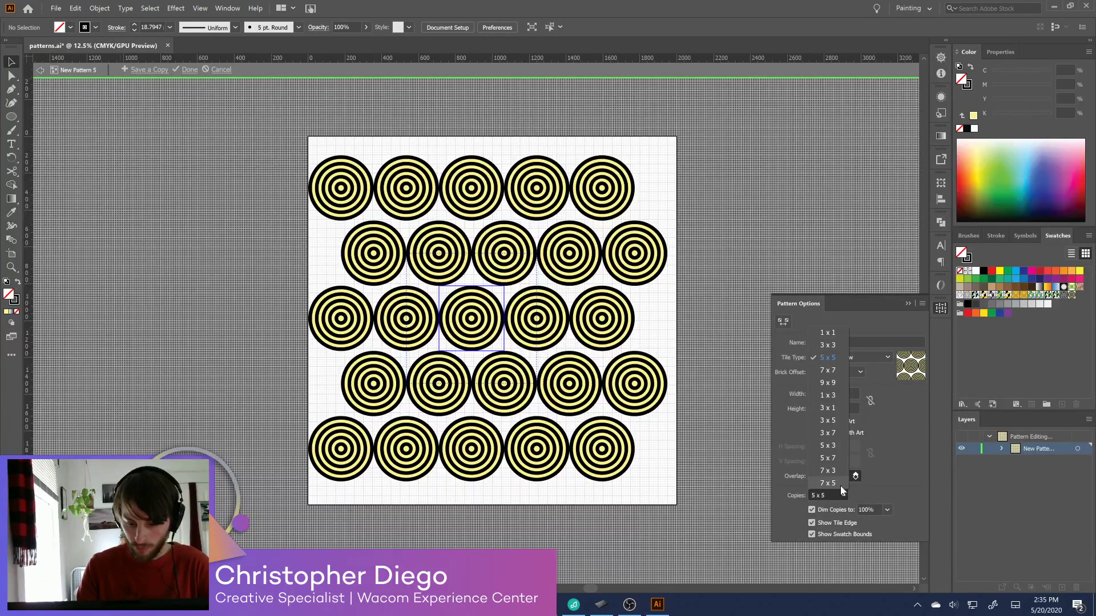
click(831, 388)
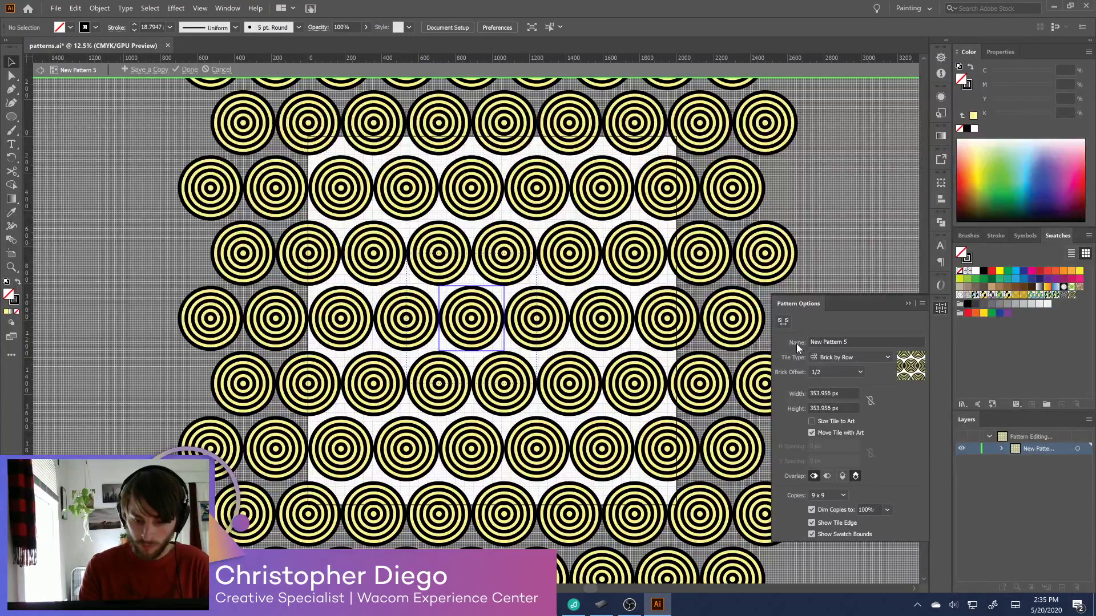
click(782, 321)
mouse_move(504, 329)
mouse_down()
mouse_move(503, 319)
mouse_move(504, 329)
mouse_up()
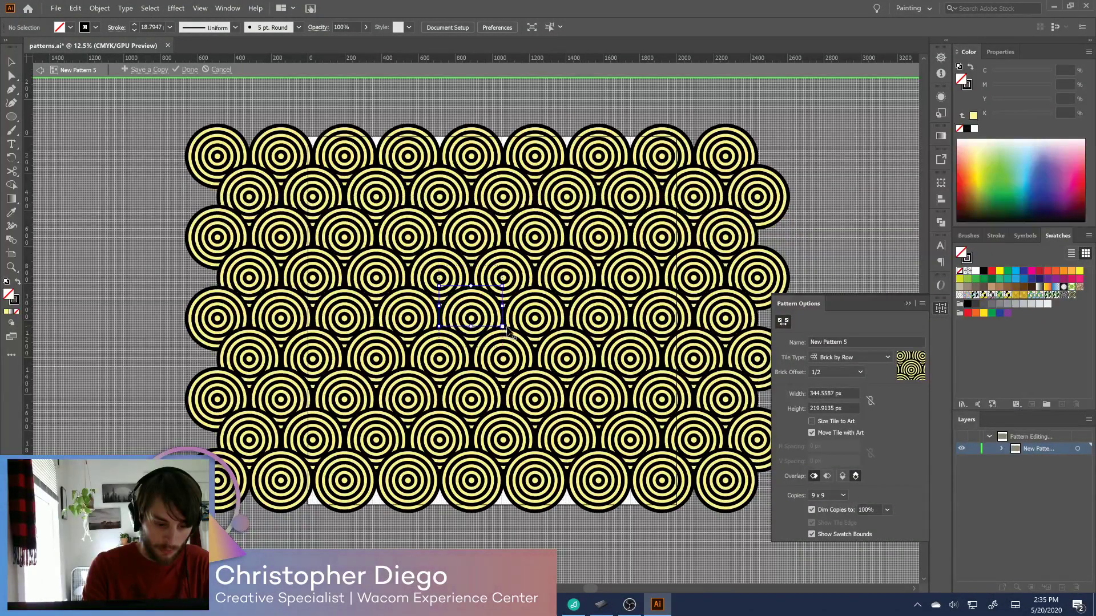
click(12, 64)
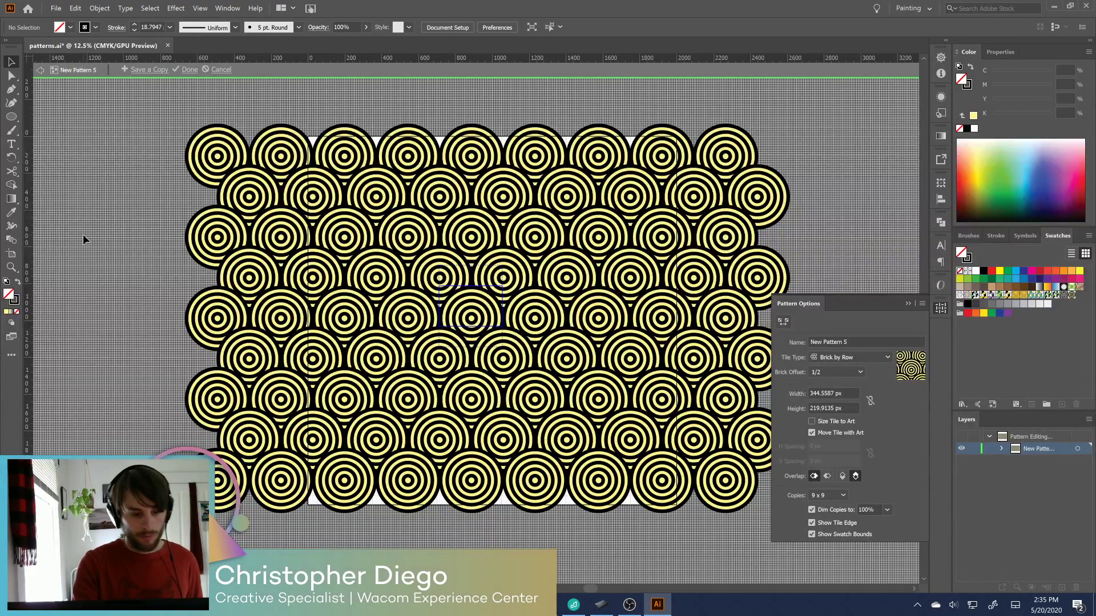
Try a darker yellow fill on the inner rings of the pattern tile and undo it
click(471, 318)
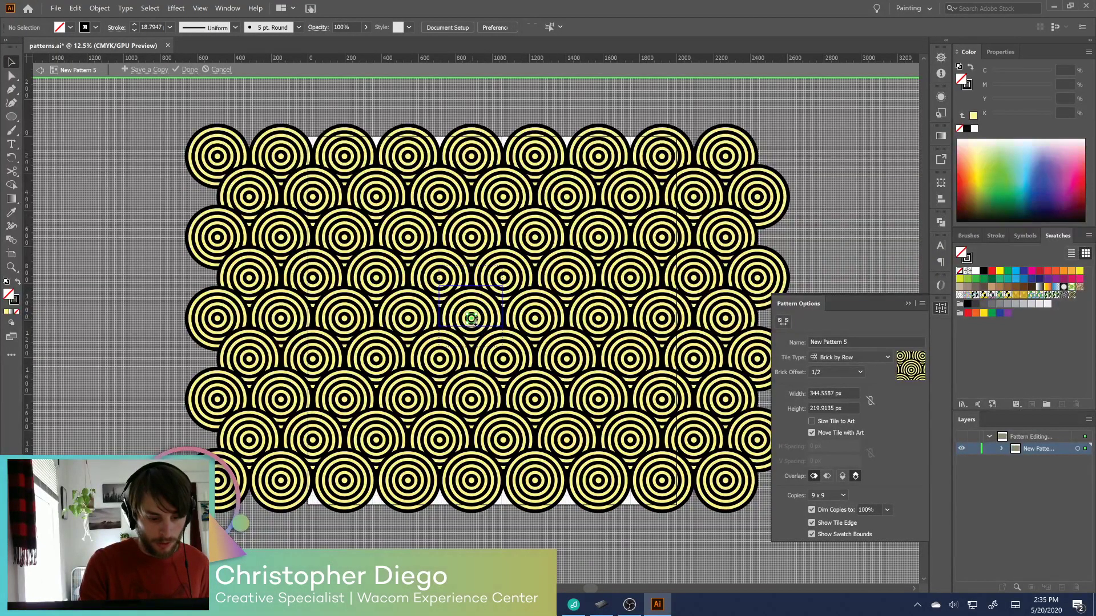
shift+click(481, 325)
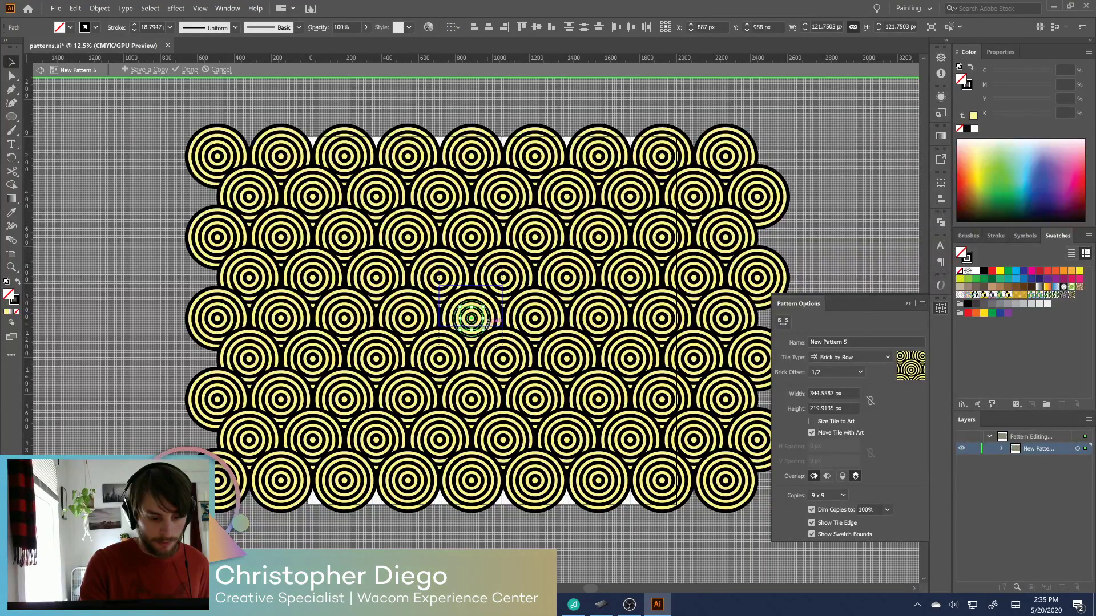
shift+click(494, 323)
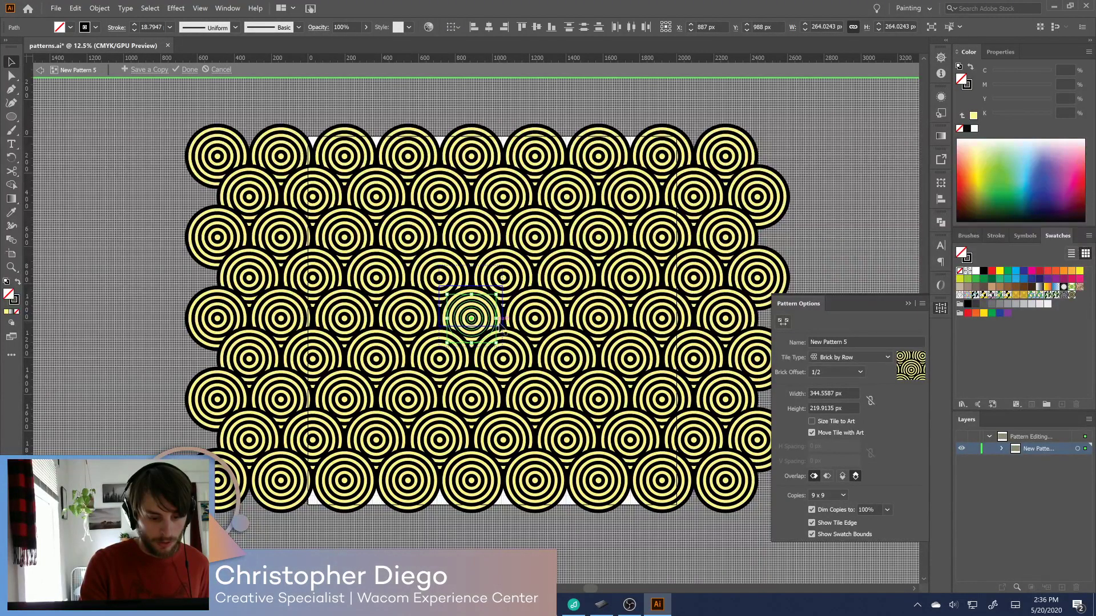
click(979, 173)
key(ctrl+z)
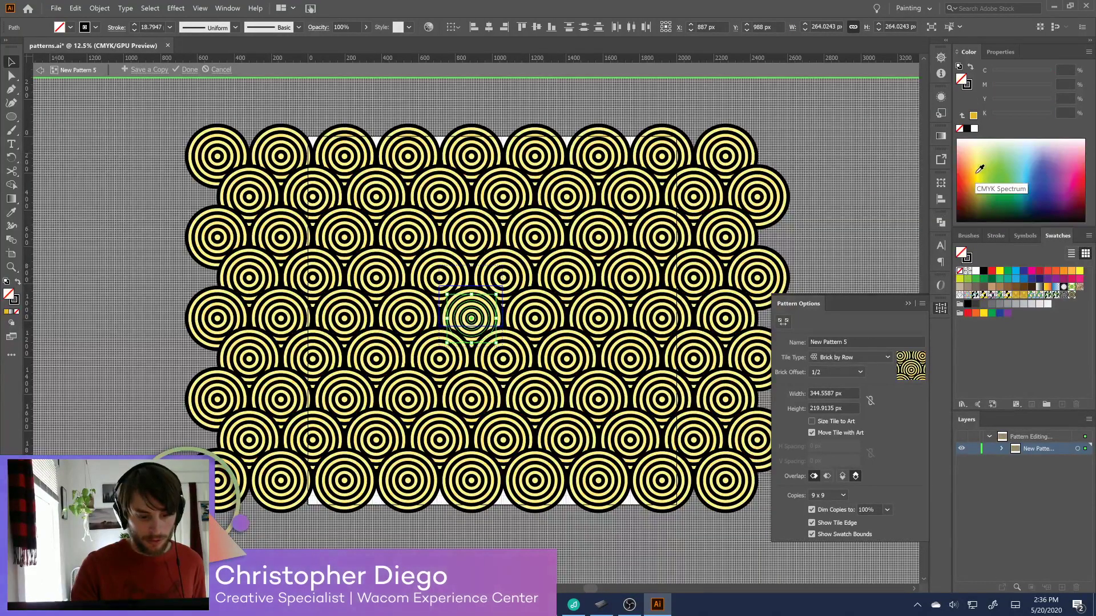
Reselect the inner rings of the pattern tile without the outermost one and recolor their strokes yellow
click(472, 318)
drag(483, 324, 524, 320)
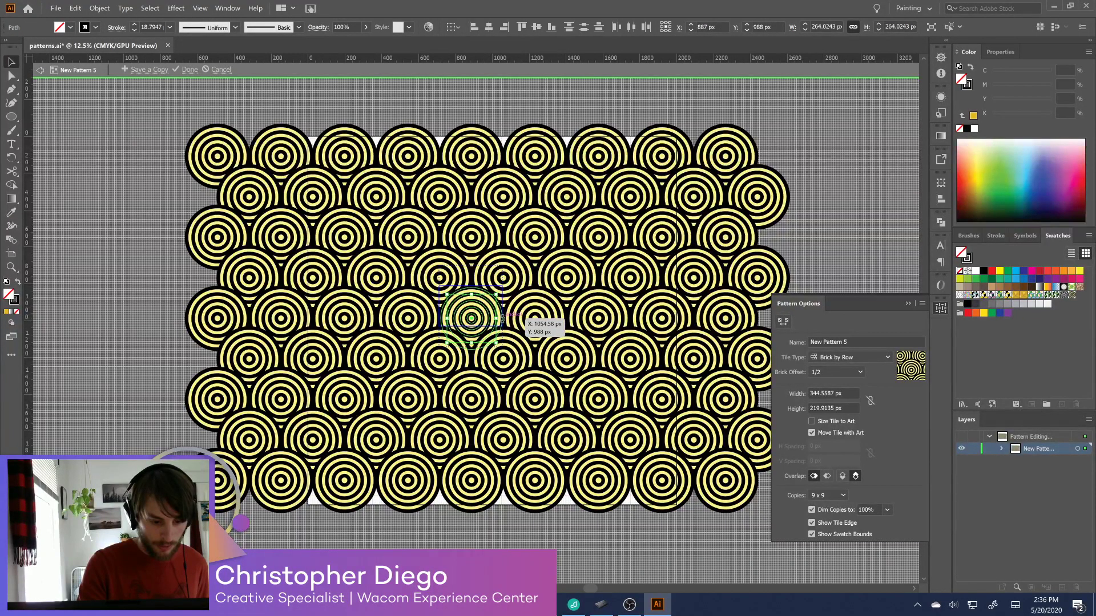
click(984, 166)
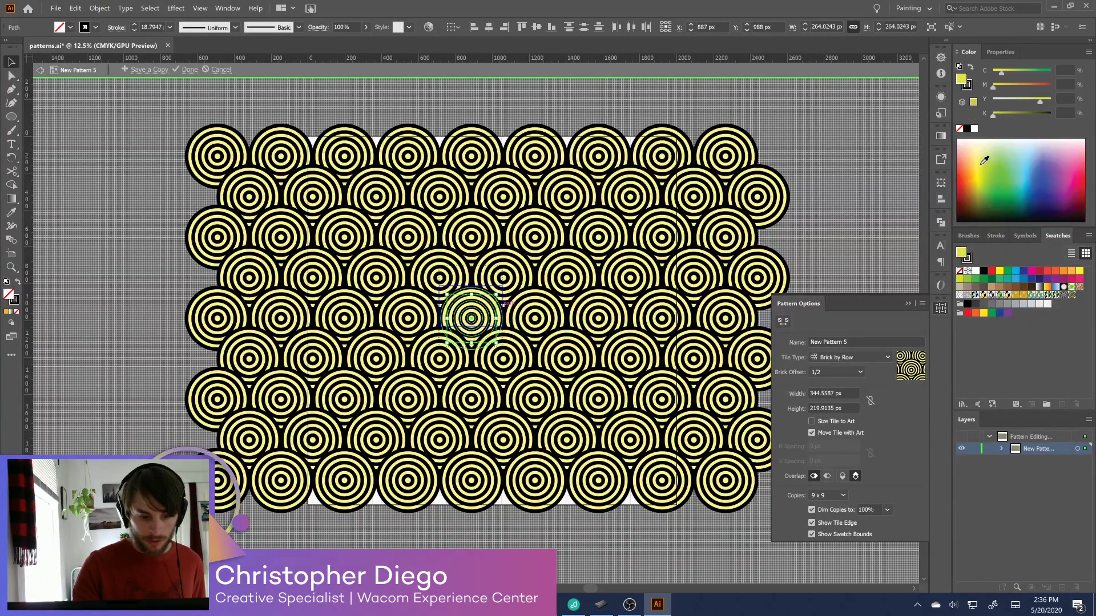
key(ctrl+z)
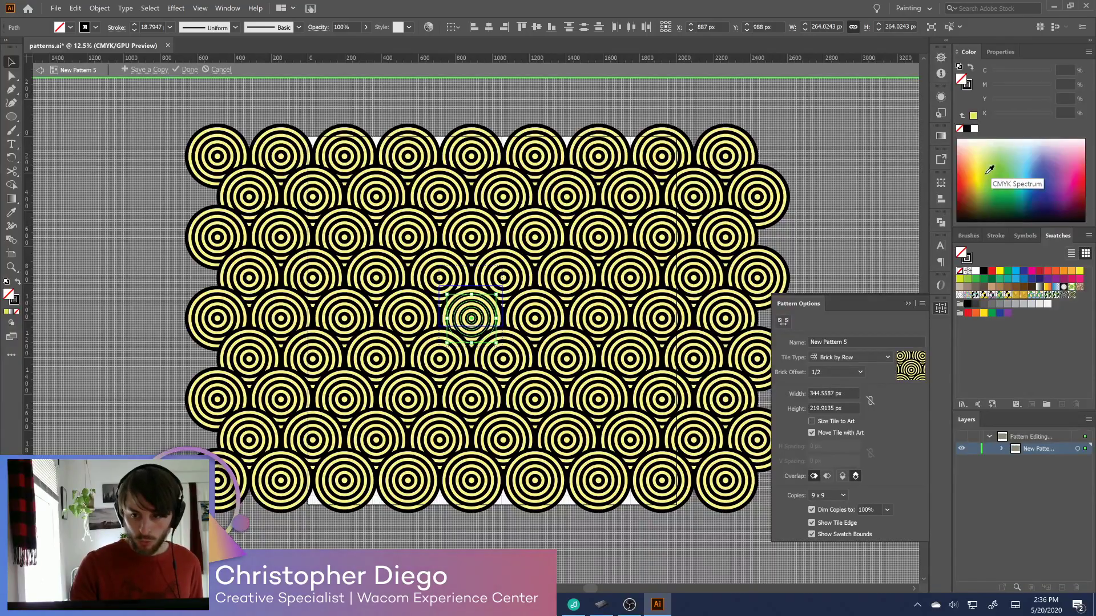
key(x)
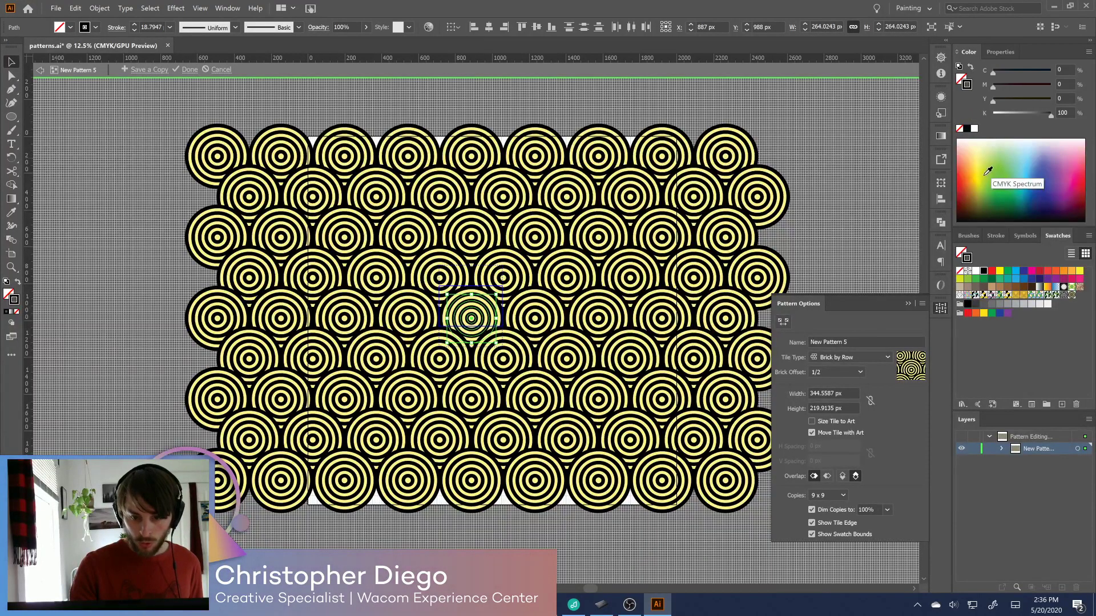
key(x)
click(987, 166)
click(980, 157)
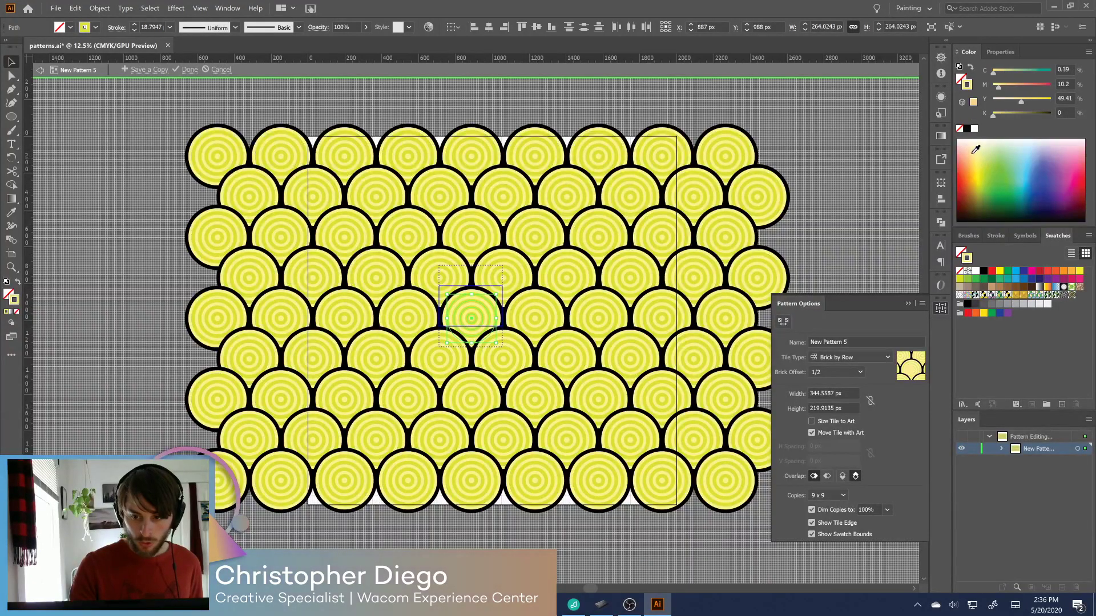
Try yellow and green shades on the inner rings' strokes in the pattern tile and settle on orange (C 0, M 41.18, Y 89.41, K 0)
click(977, 167)
click(978, 169)
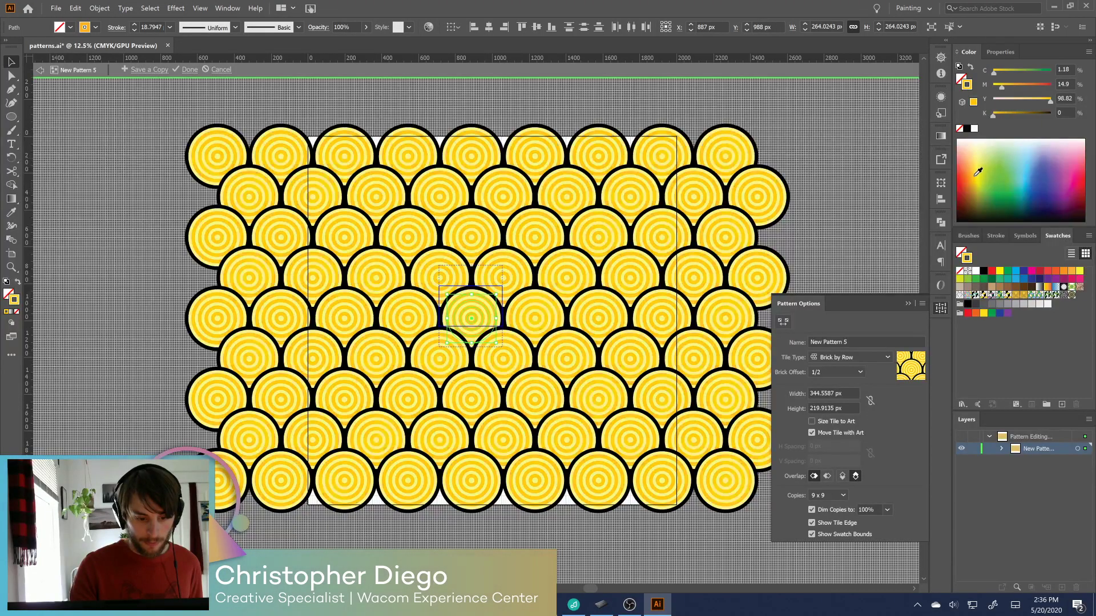
click(980, 170)
click(981, 174)
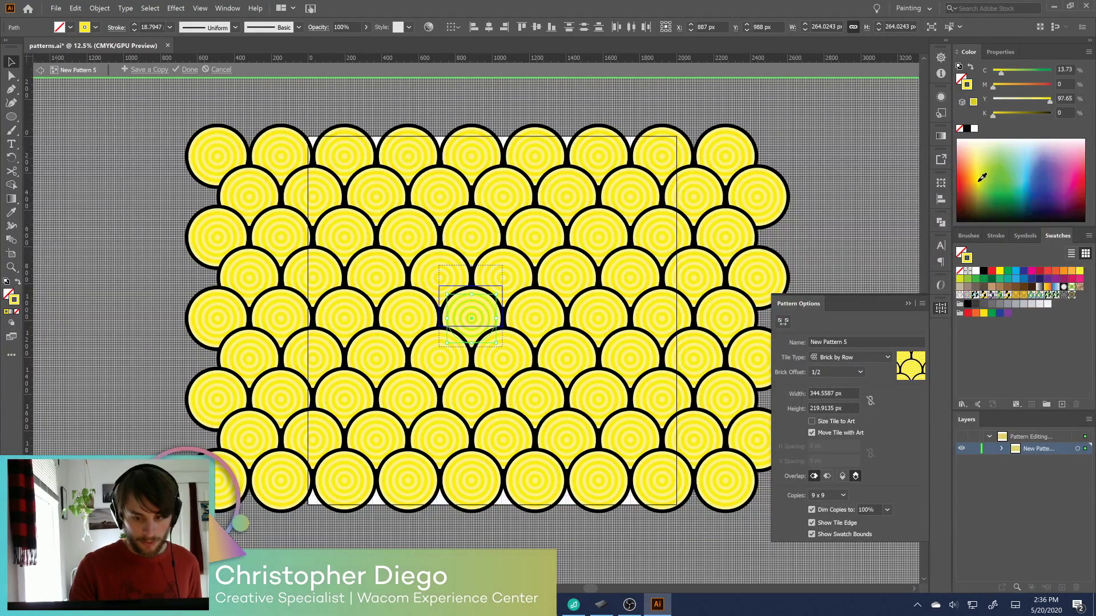
click(983, 164)
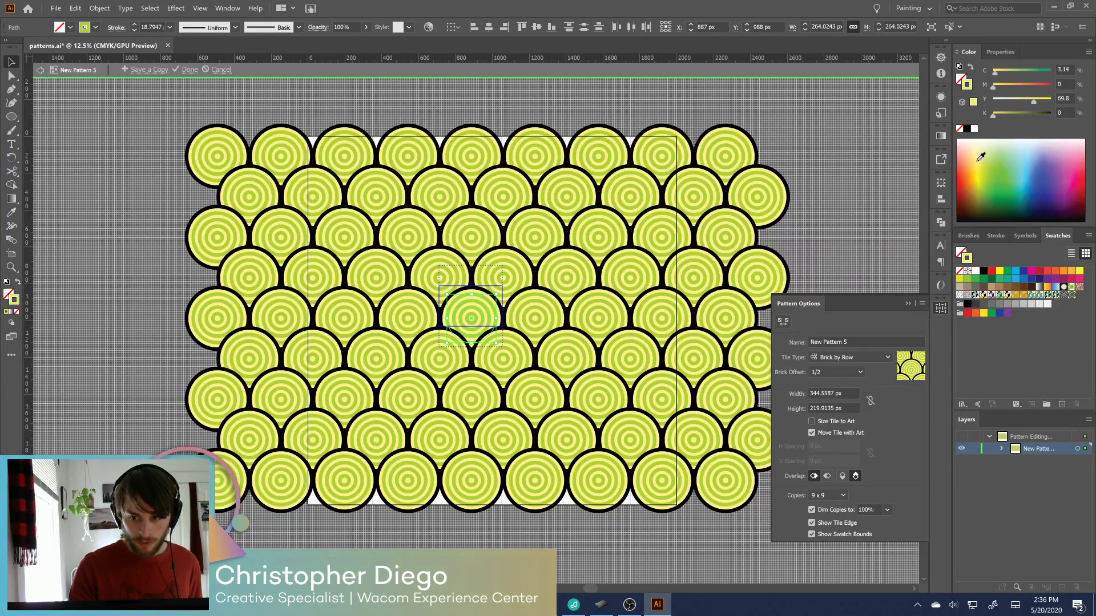
click(982, 160)
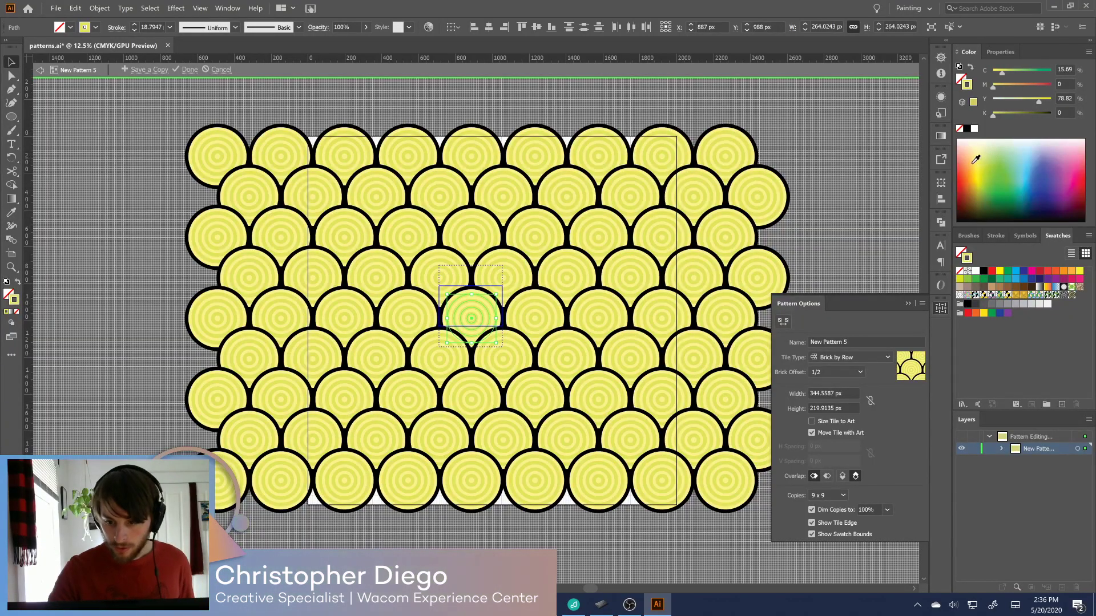
click(974, 162)
click(970, 165)
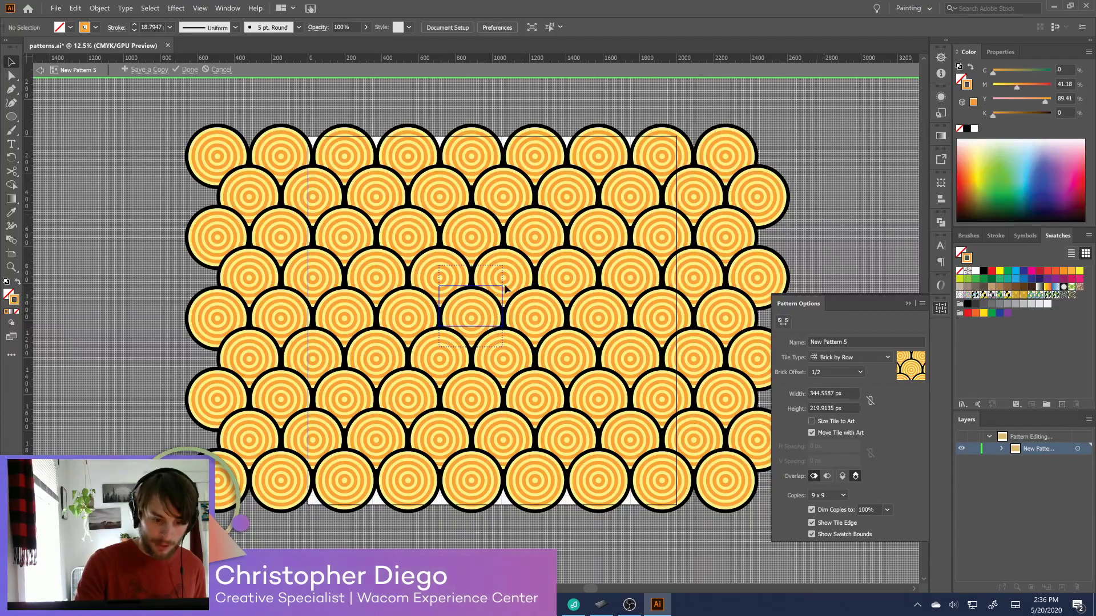
Recolor the outermost ring's stroke brown (C 28.63, M 76.08, Y 100, K 25.1) after sampling the orange ring with the Eyedropper
click(503, 311)
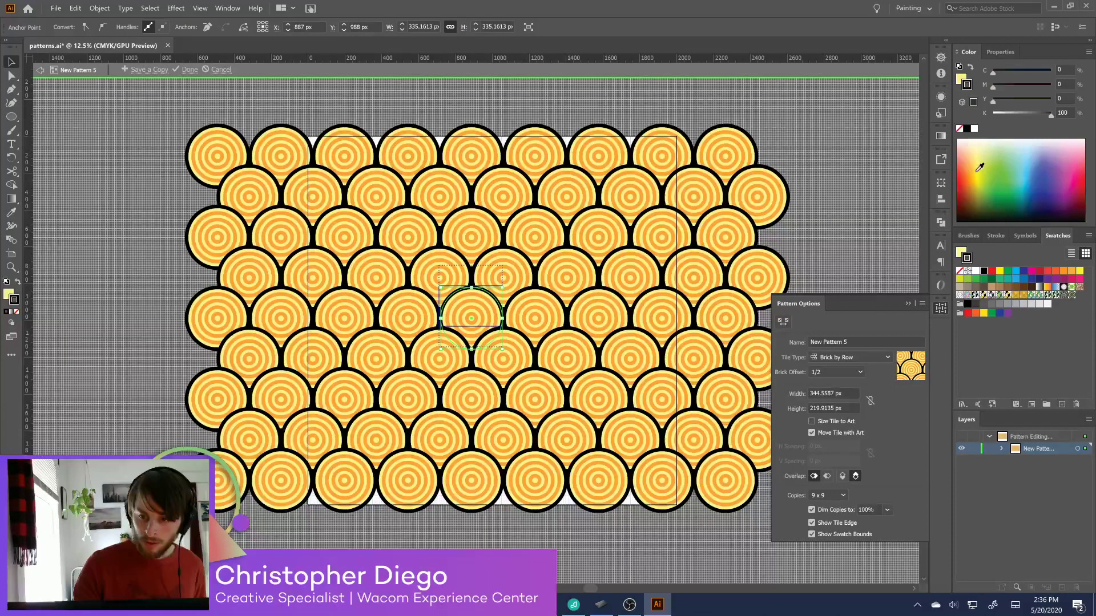
key(i)
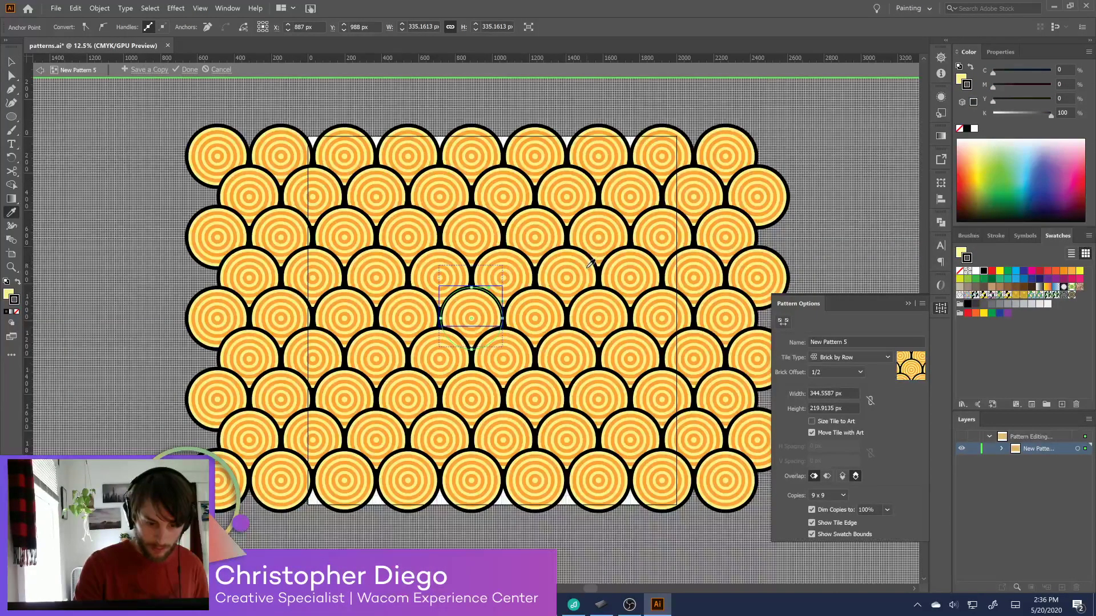
click(593, 264)
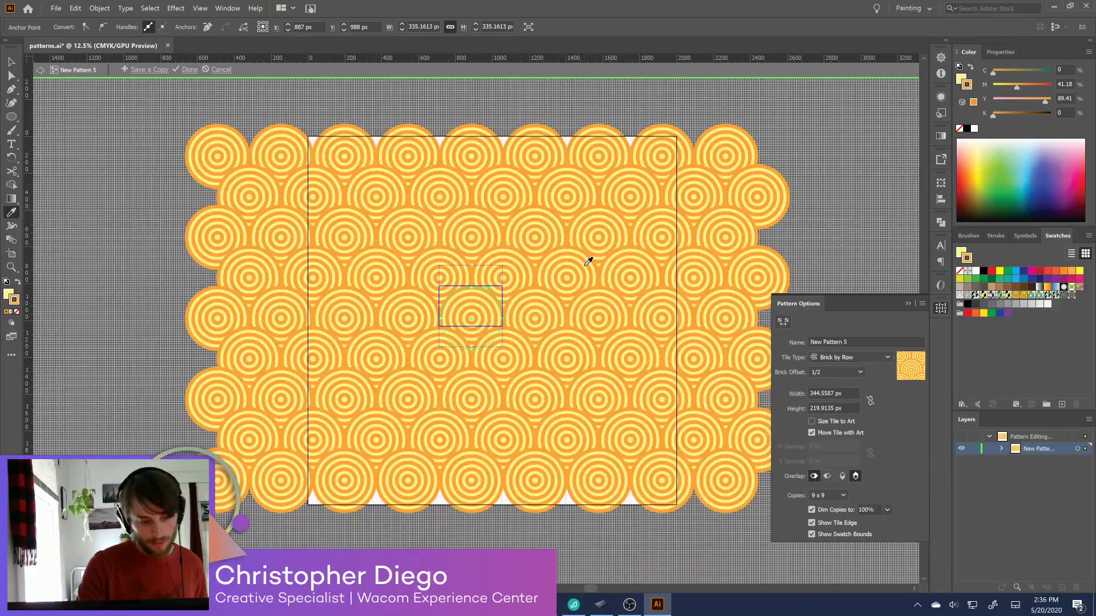
click(974, 181)
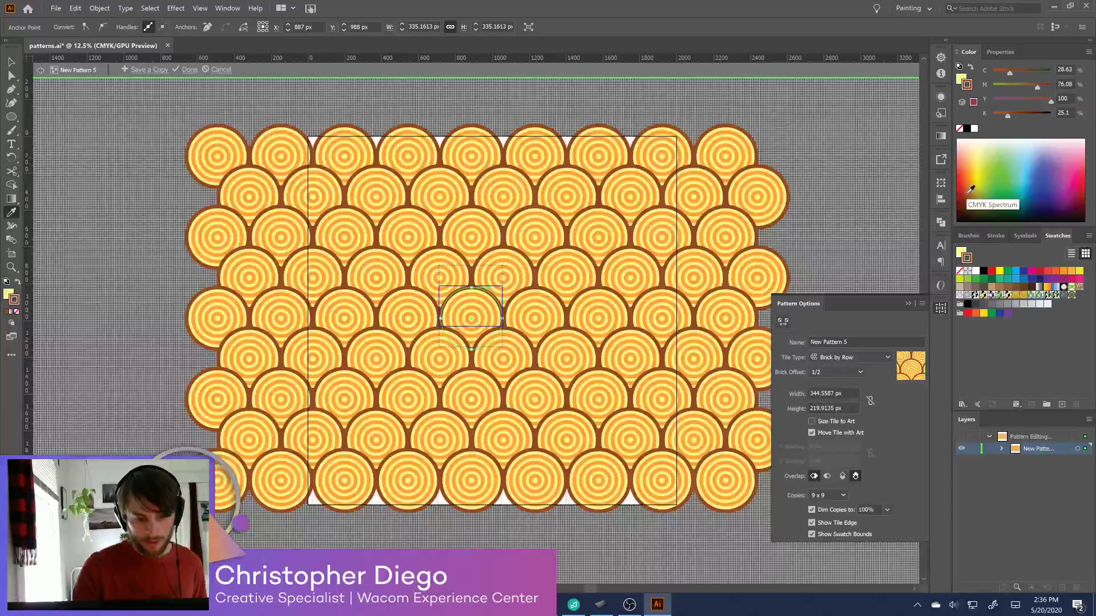
key(v)
click(818, 246)
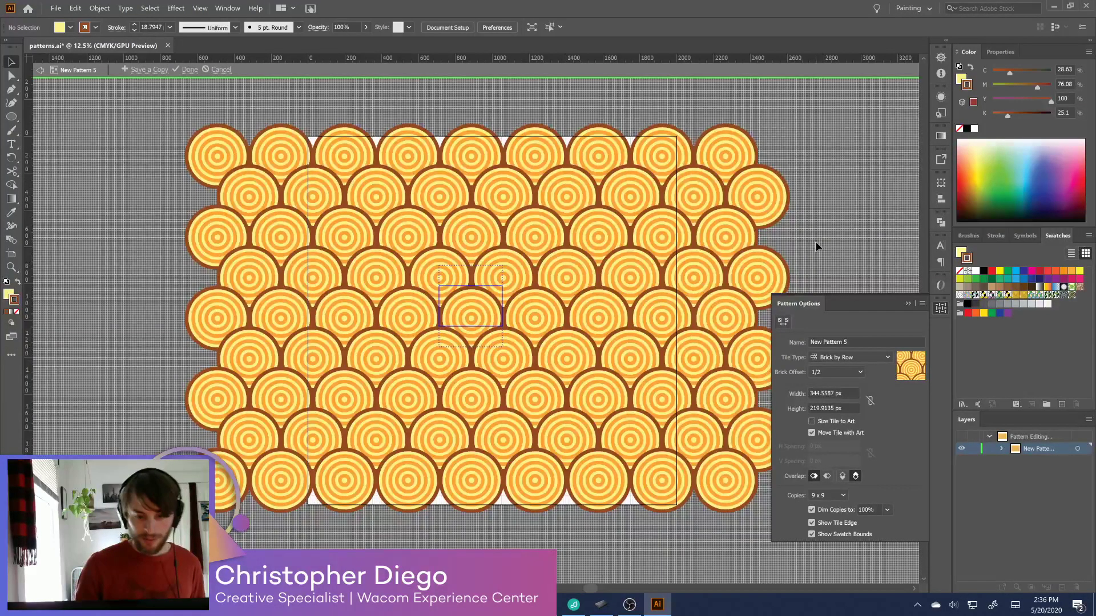
Save a copy of the orange ring pattern under a name starting with "japanese wave_or" and exit pattern editing
click(939, 309)
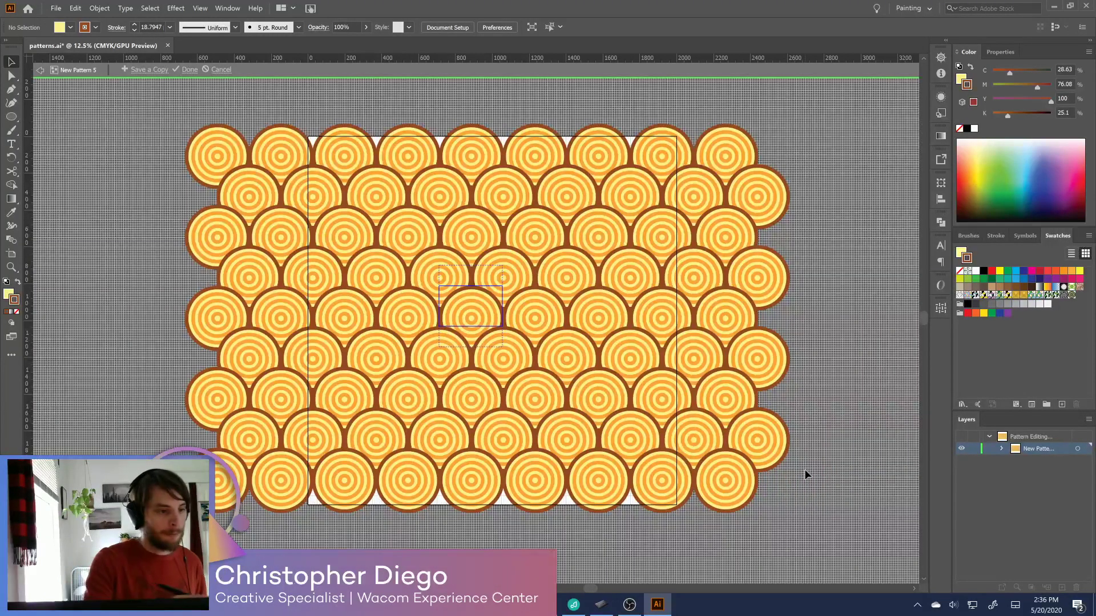
click(155, 74)
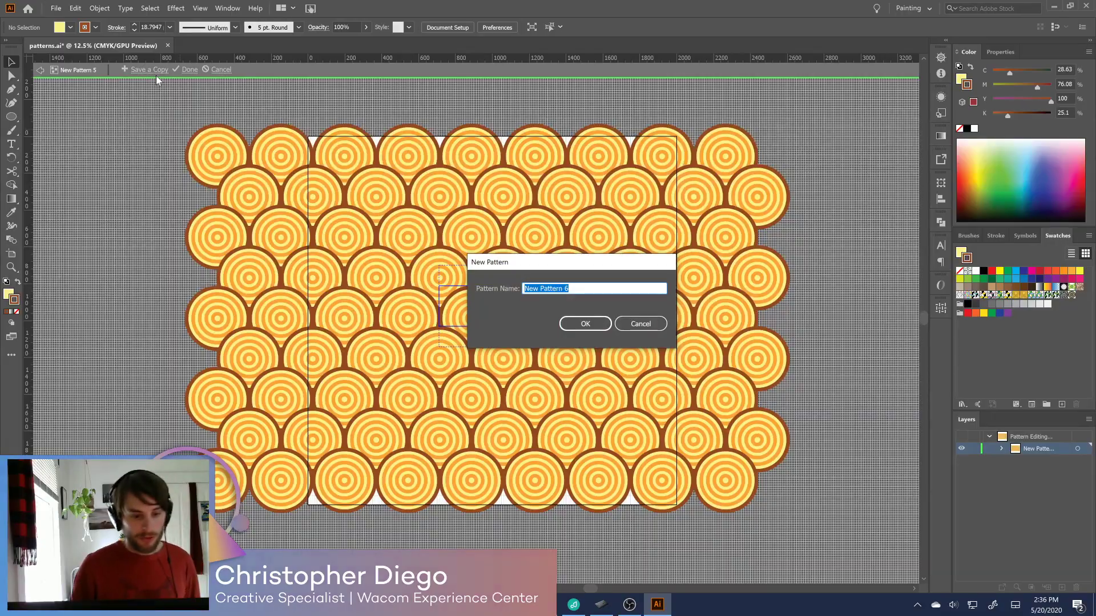
text(japanese wave_orange)
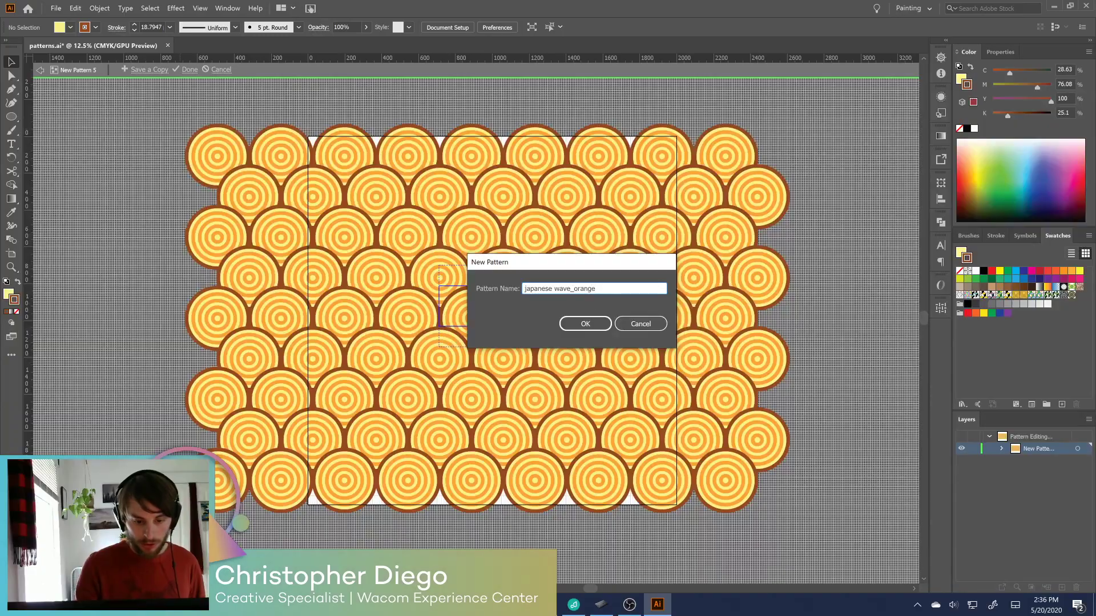
click(585, 323)
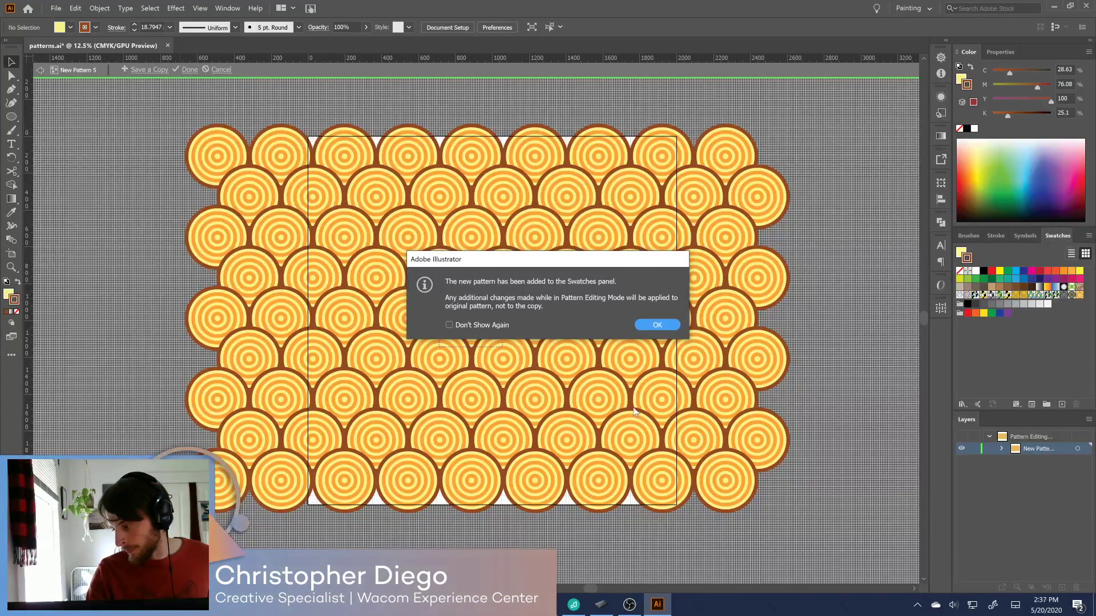
key(Return)
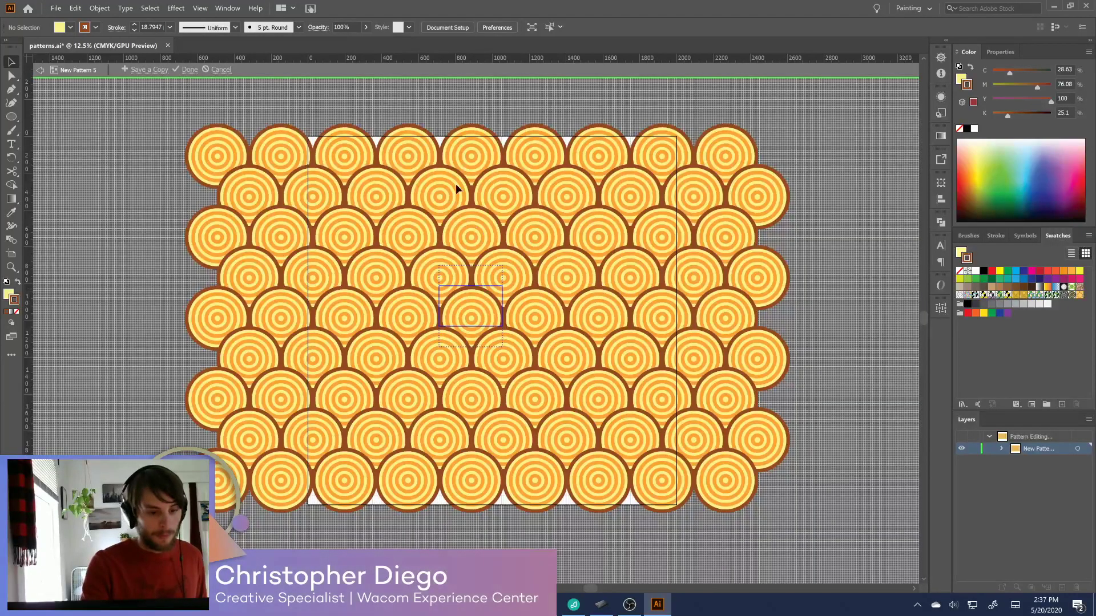
click(40, 70)
click(430, 362)
key(Delete)
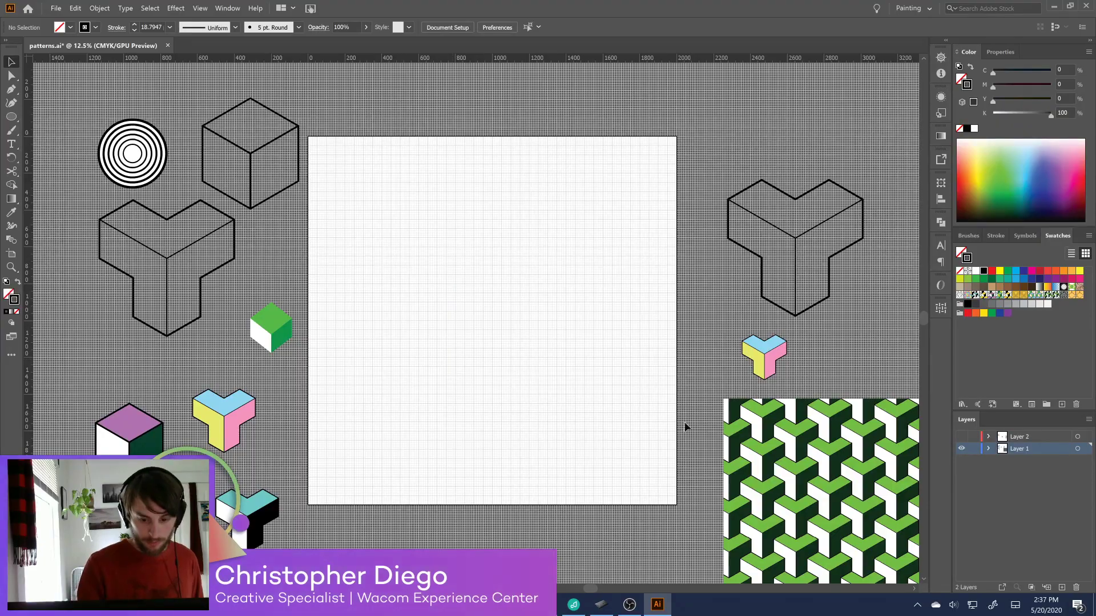
key(ctrl+z)
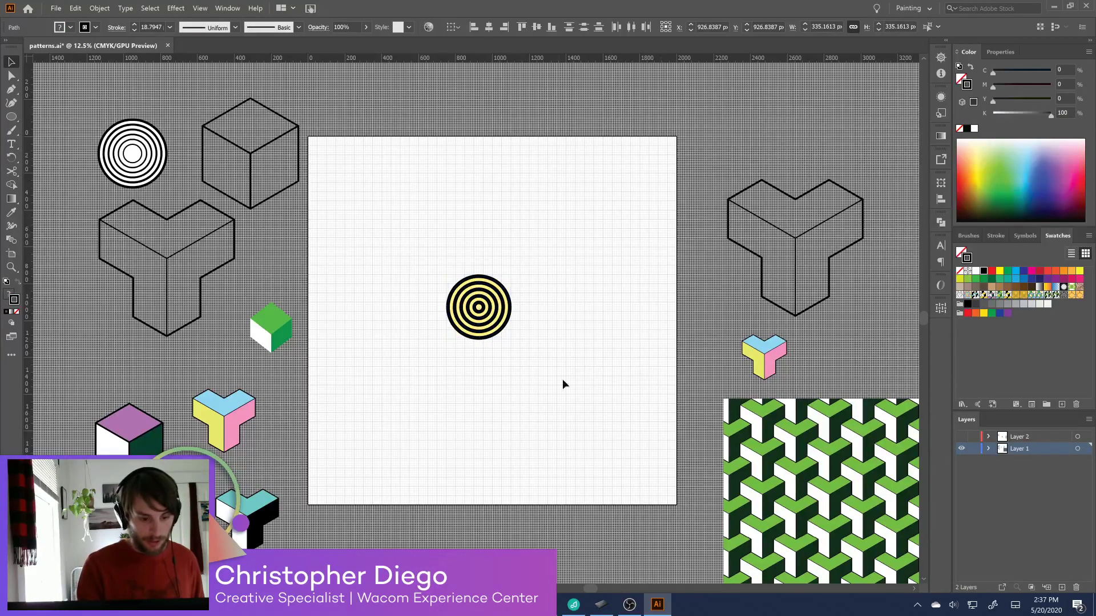
Select the yellow and black ring artwork on the artboard and recolor its strokes golden brown, about C 27, M 57, Y 100, K 11
click(494, 349)
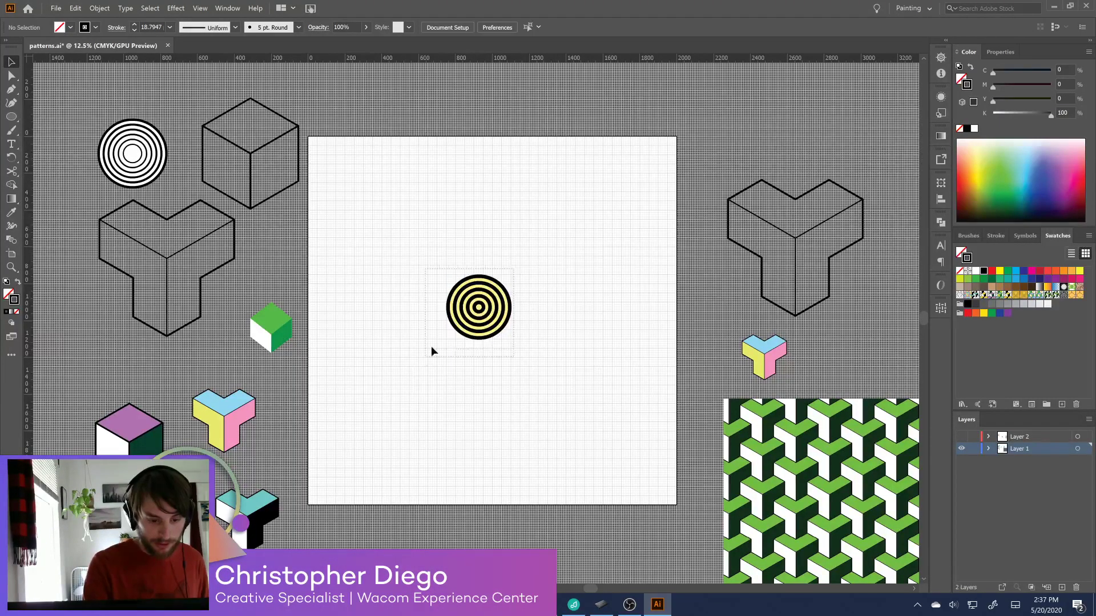
drag(431, 346, 510, 270)
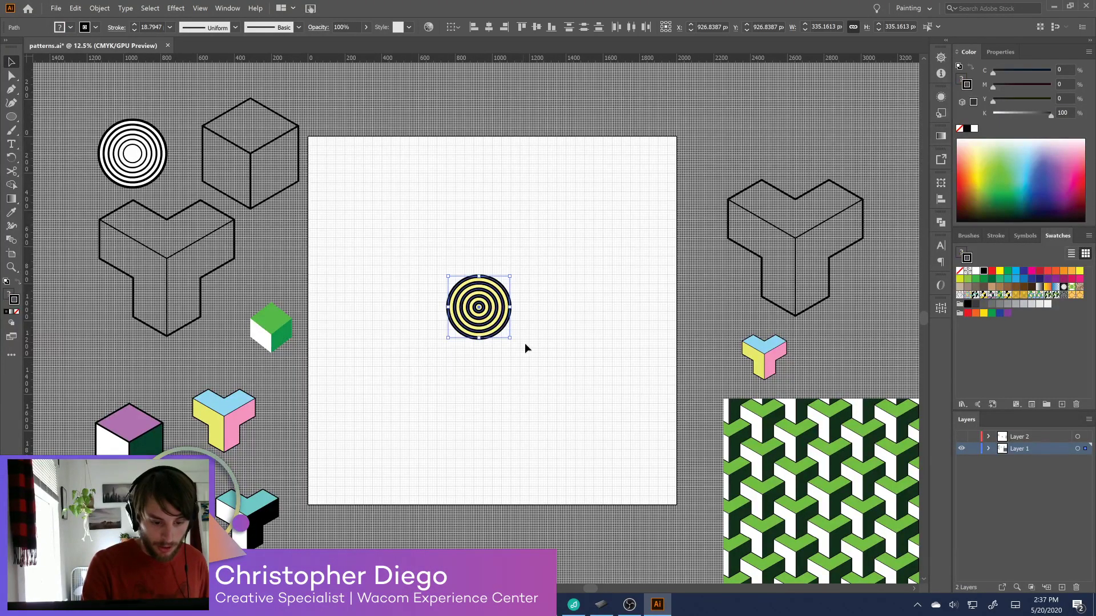
click(981, 164)
click(977, 187)
click(1005, 184)
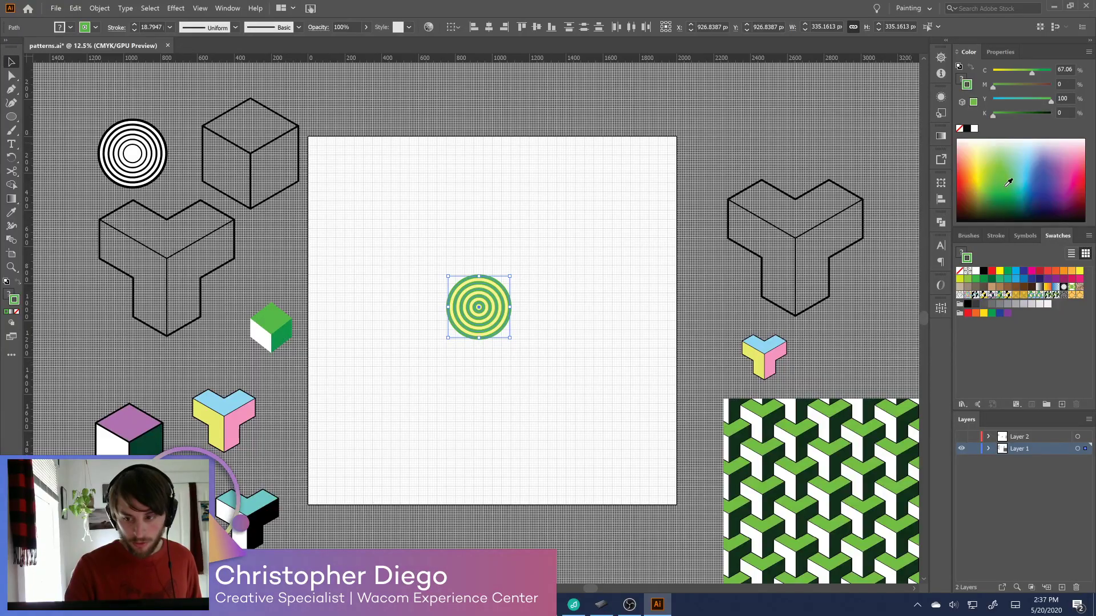
click(975, 203)
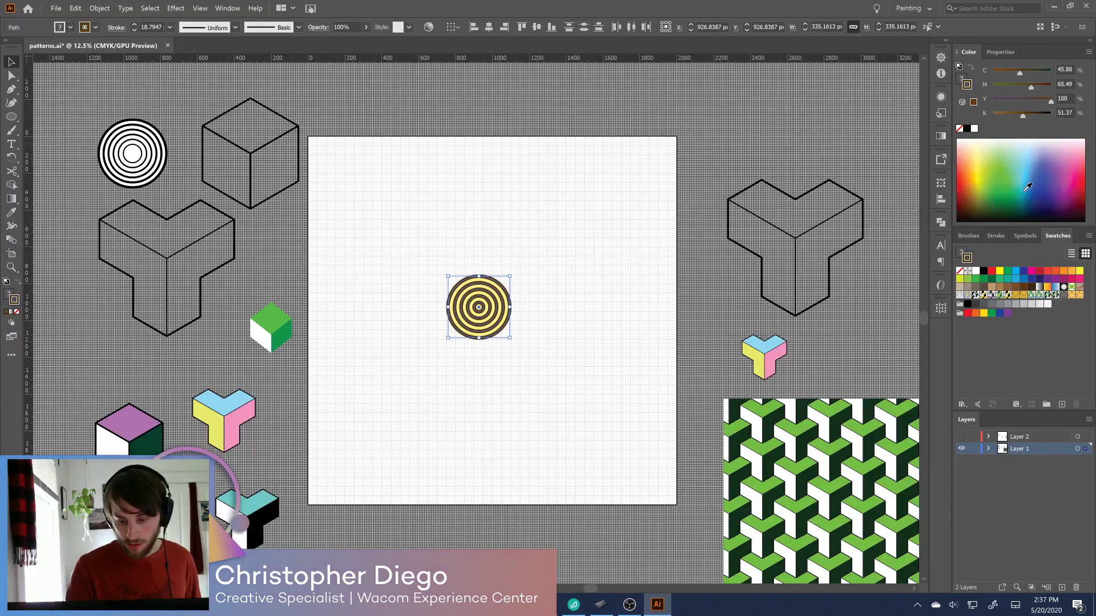
click(1041, 177)
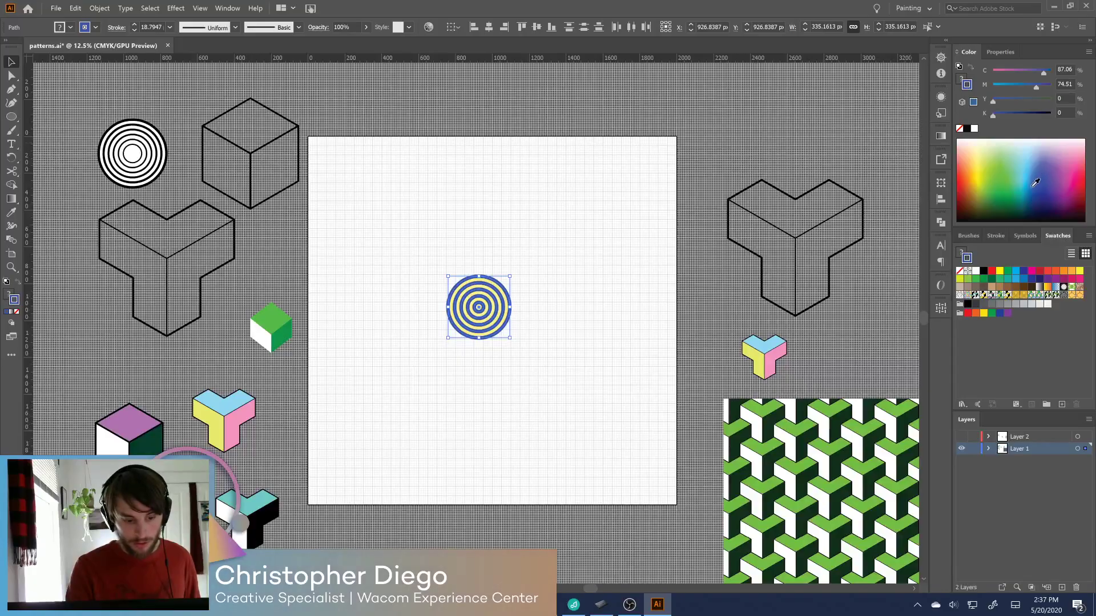
drag(976, 169, 973, 188)
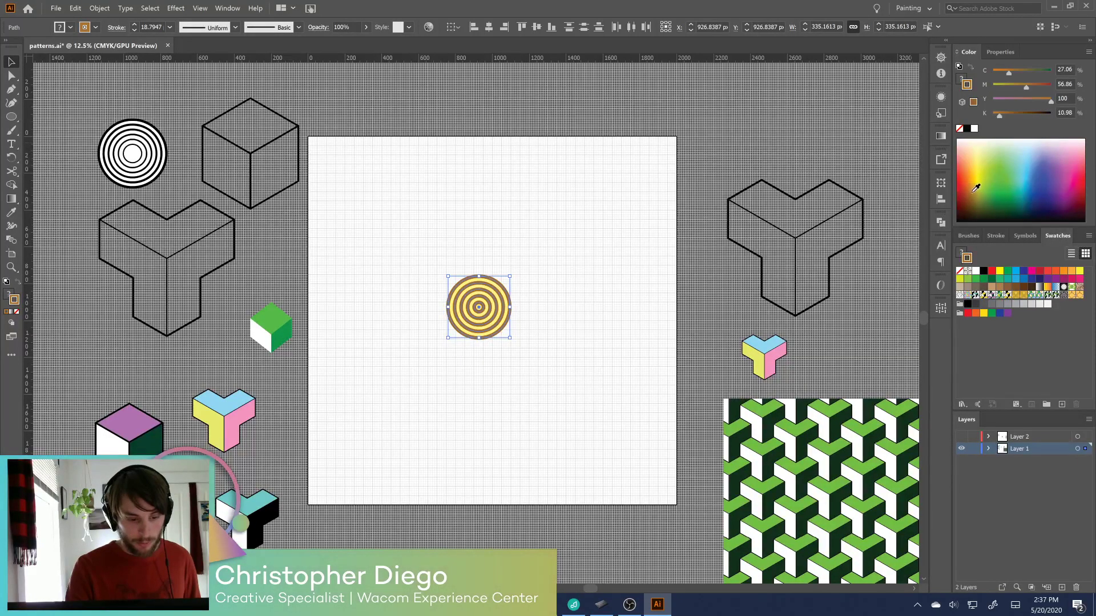
click(598, 299)
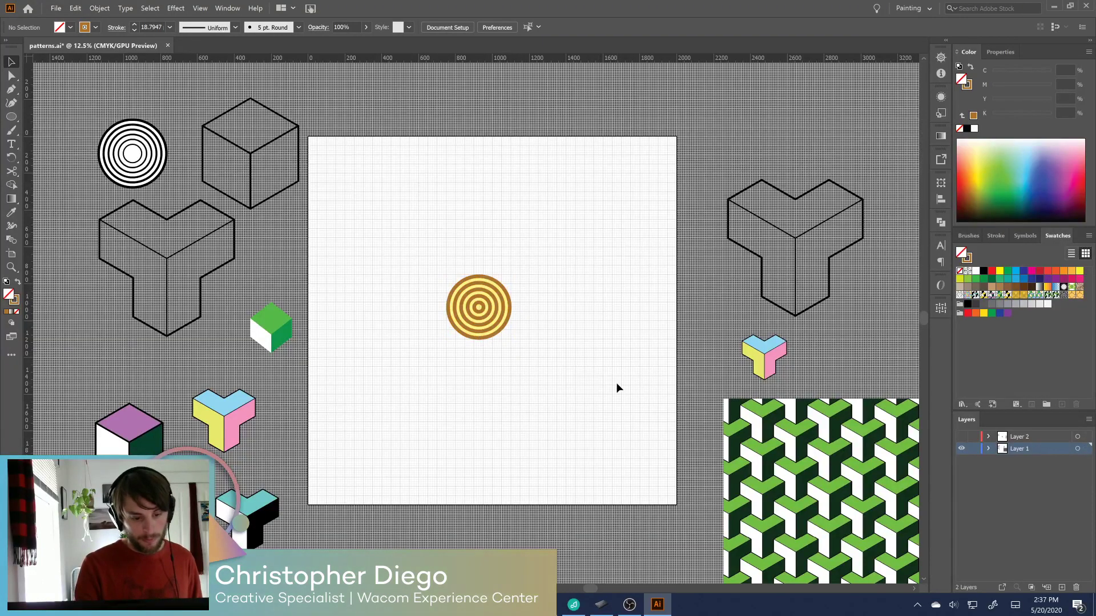
Make a new pattern from the golden brown rings and set its tile type to Brick by Row
drag(603, 318, 414, 366)
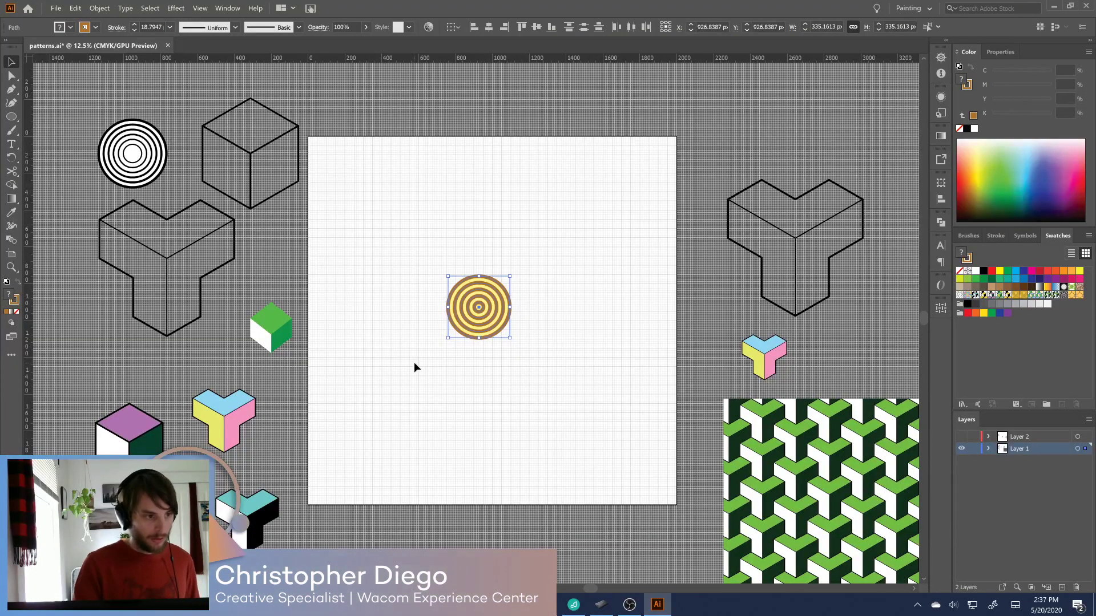
click(99, 8)
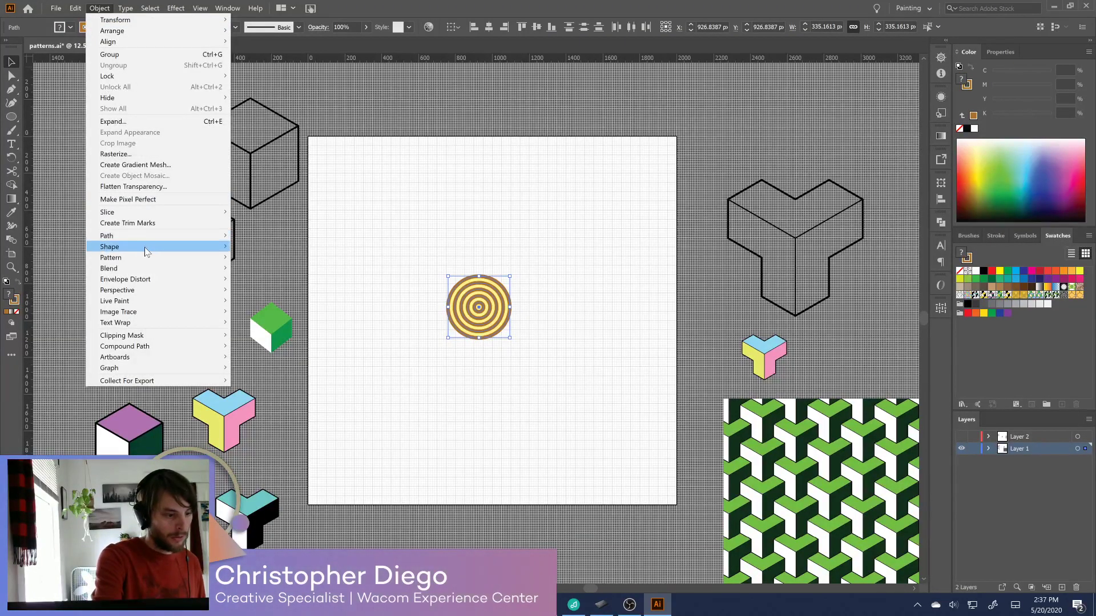
mouse_move(153, 260)
click(244, 258)
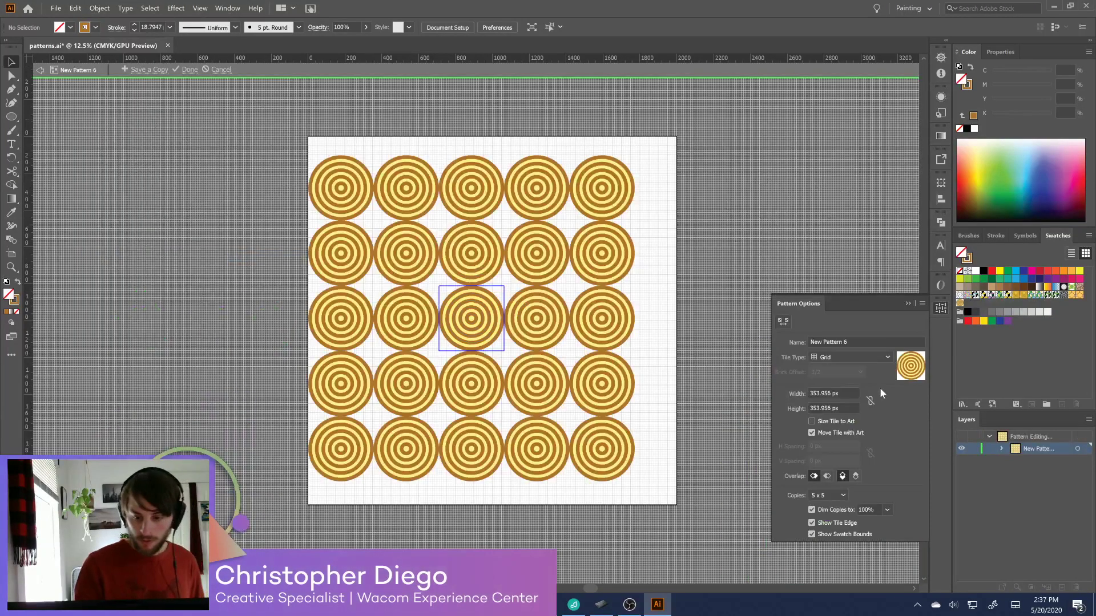
click(852, 355)
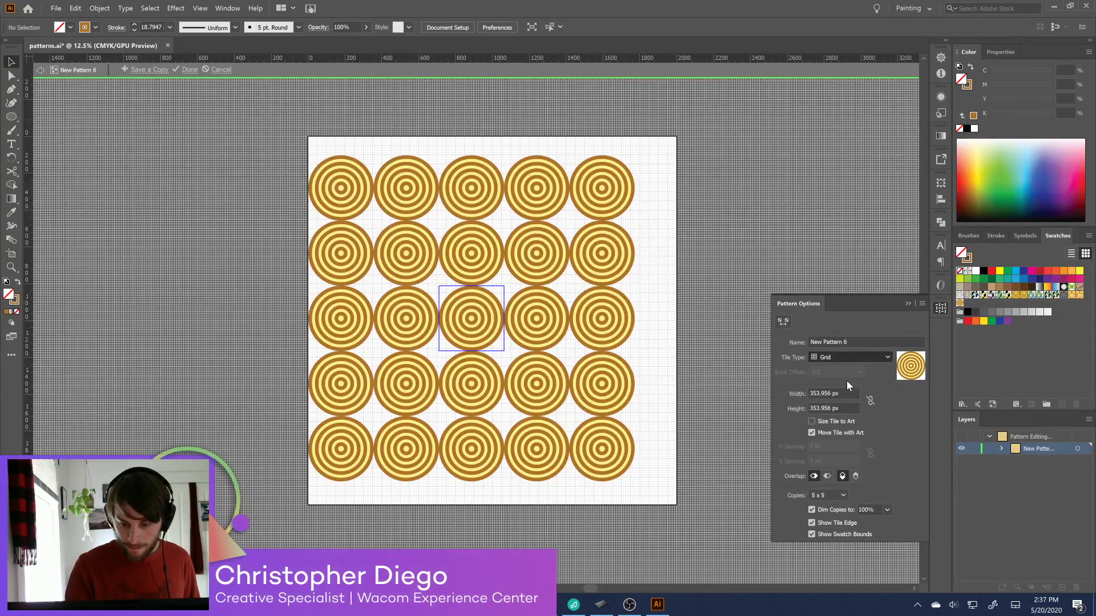
click(847, 381)
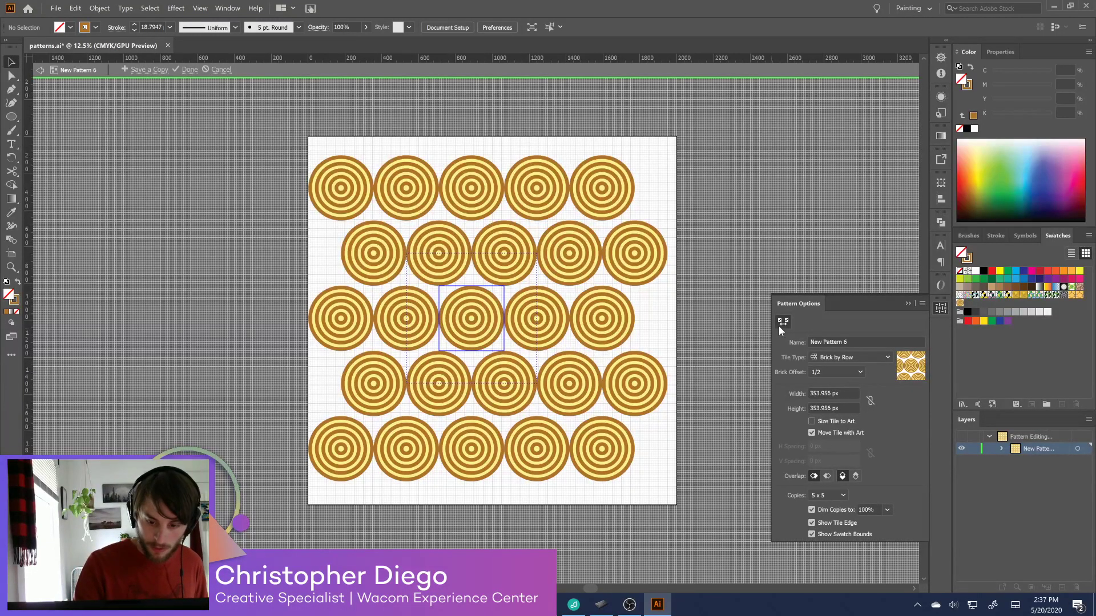
Shrink the pattern tile's height to about 217 px and let lower rows overlap in front, keeping Brick by Row with a 1/2 offset
drag(504, 350, 504, 325)
click(856, 478)
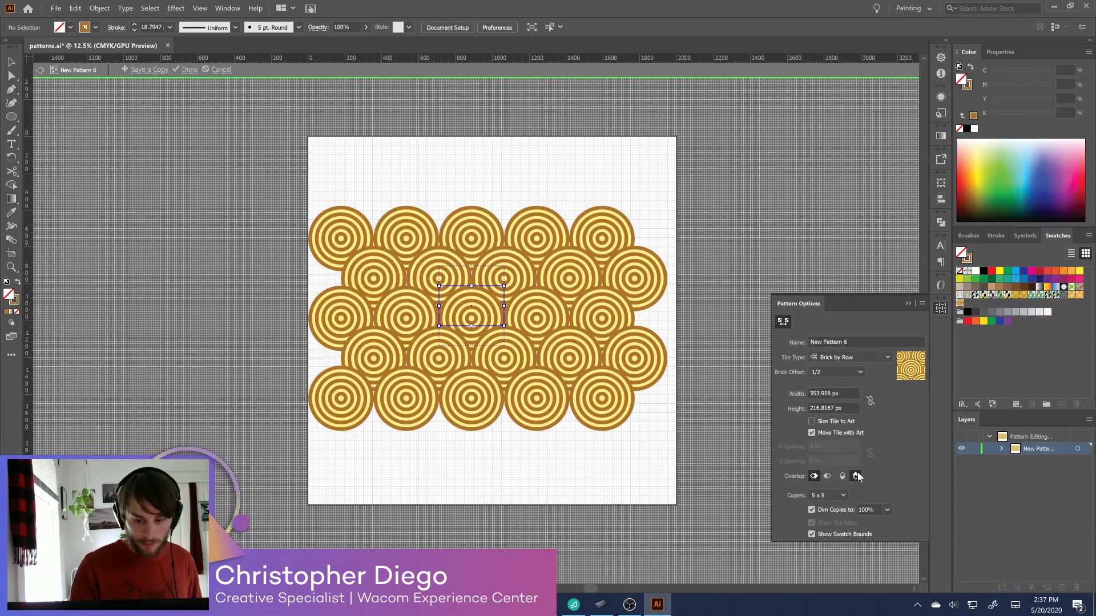
click(850, 373)
click(848, 374)
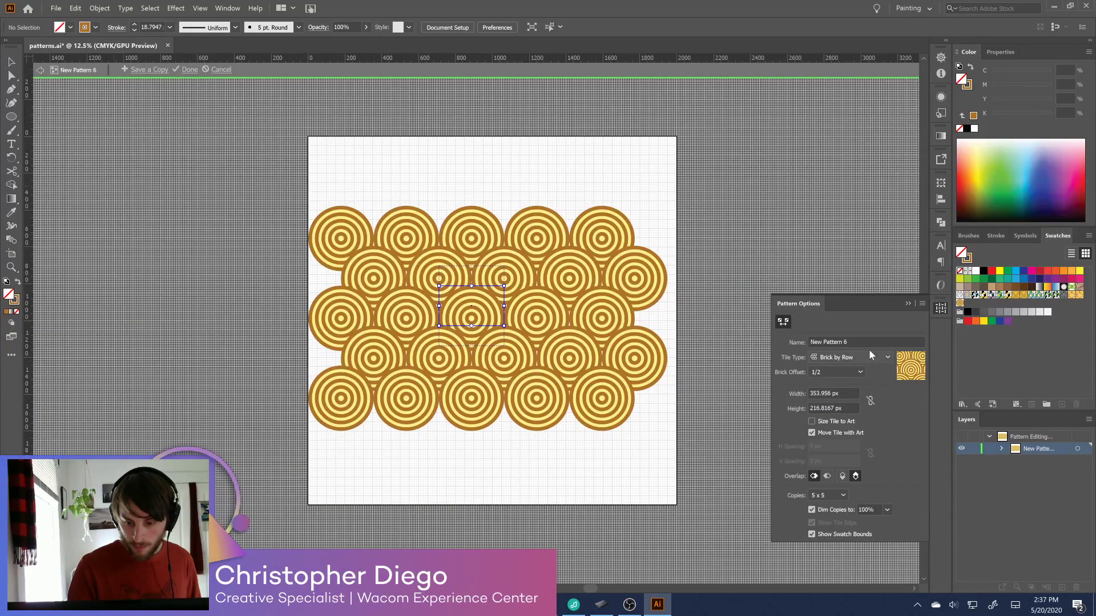
click(885, 359)
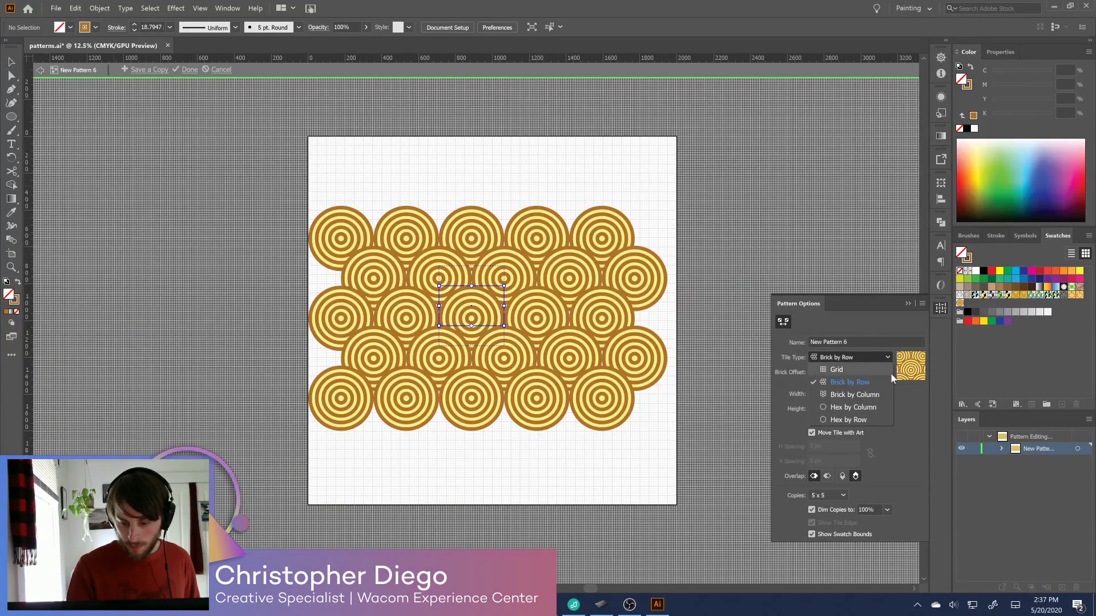
click(886, 382)
Preview 7 x 7 copies of the golden brown ring pattern and finish editing the tile's bounds
click(843, 495)
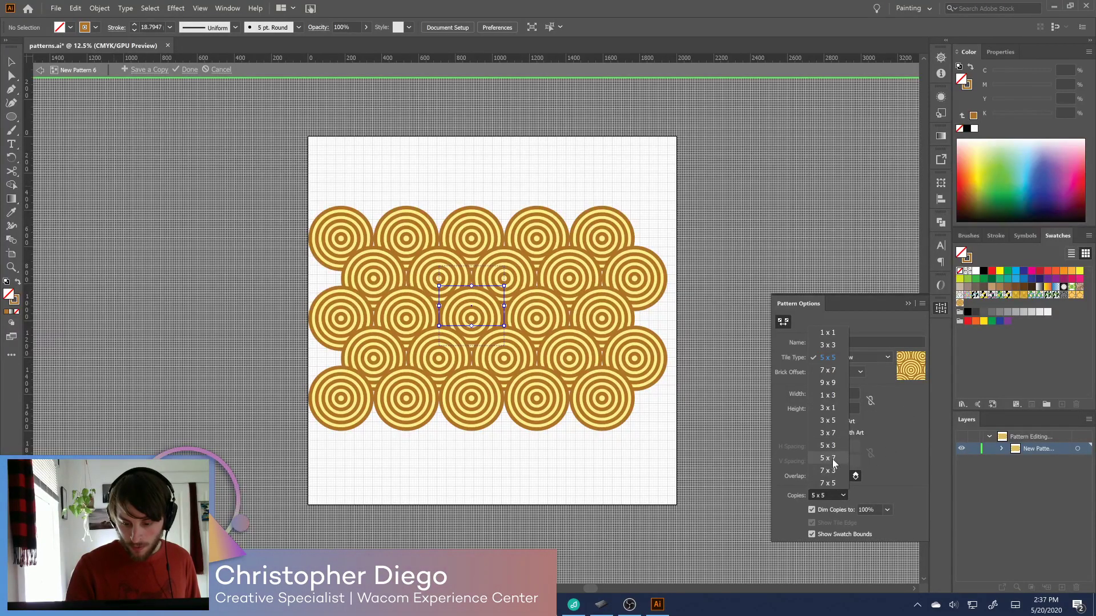
click(834, 370)
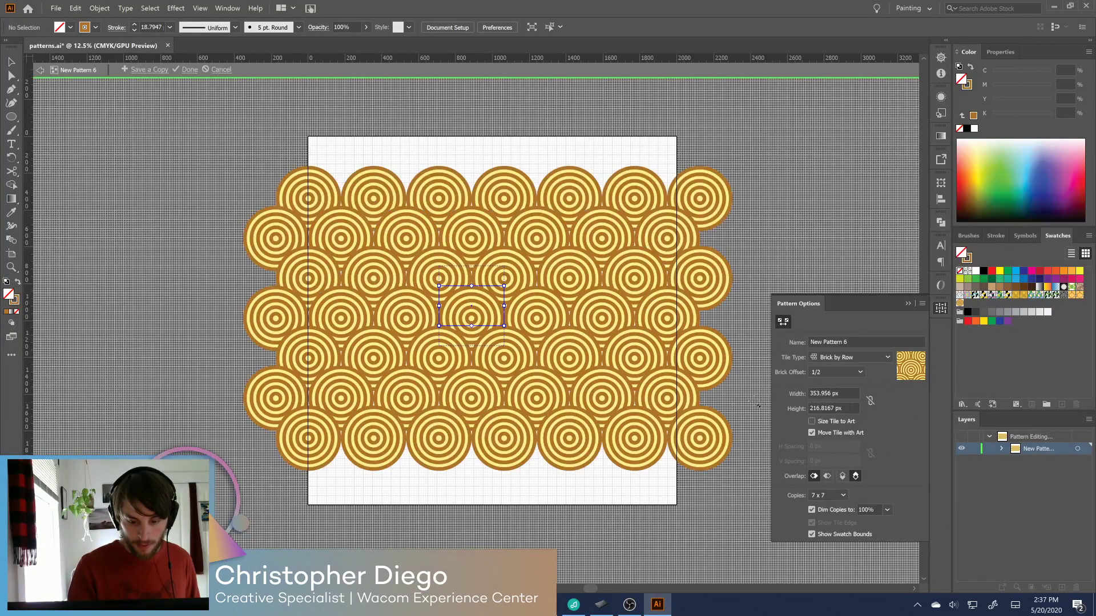
click(10, 63)
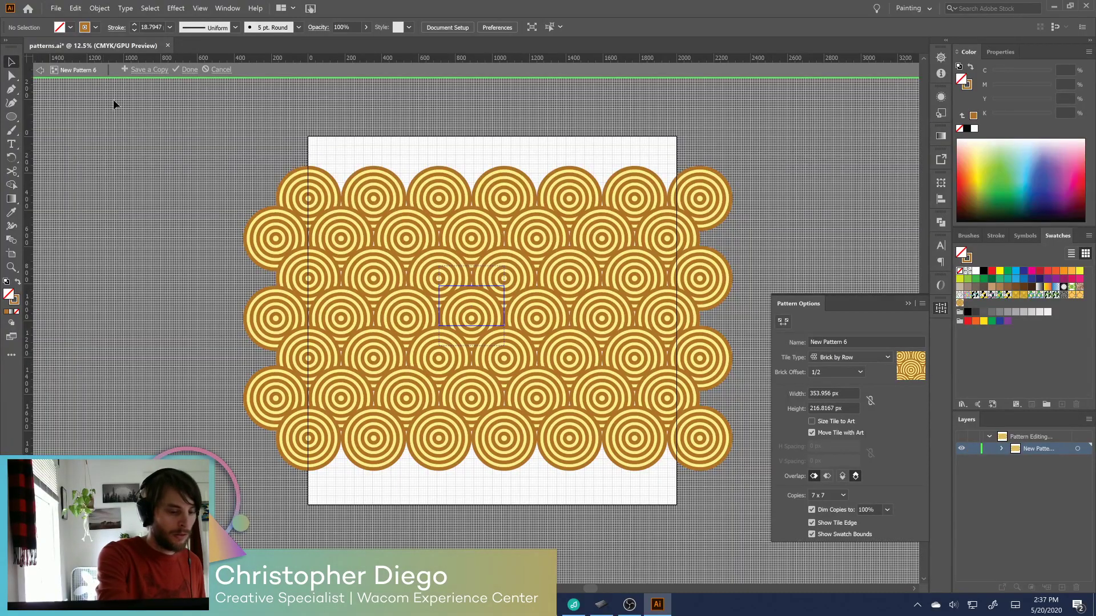
Save a copy of the golden brown ring pattern named japanese wave_brown and finish editing the pattern
click(153, 71)
text(japa)
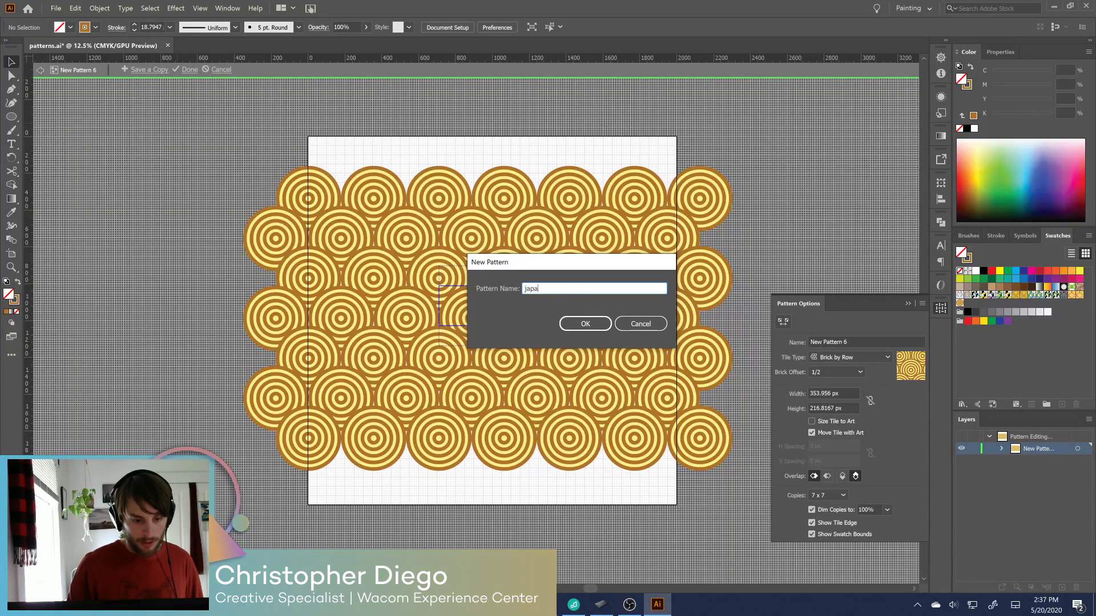
text(nese av)
key(BackSpace)
key(BackSpace)
text(wa)
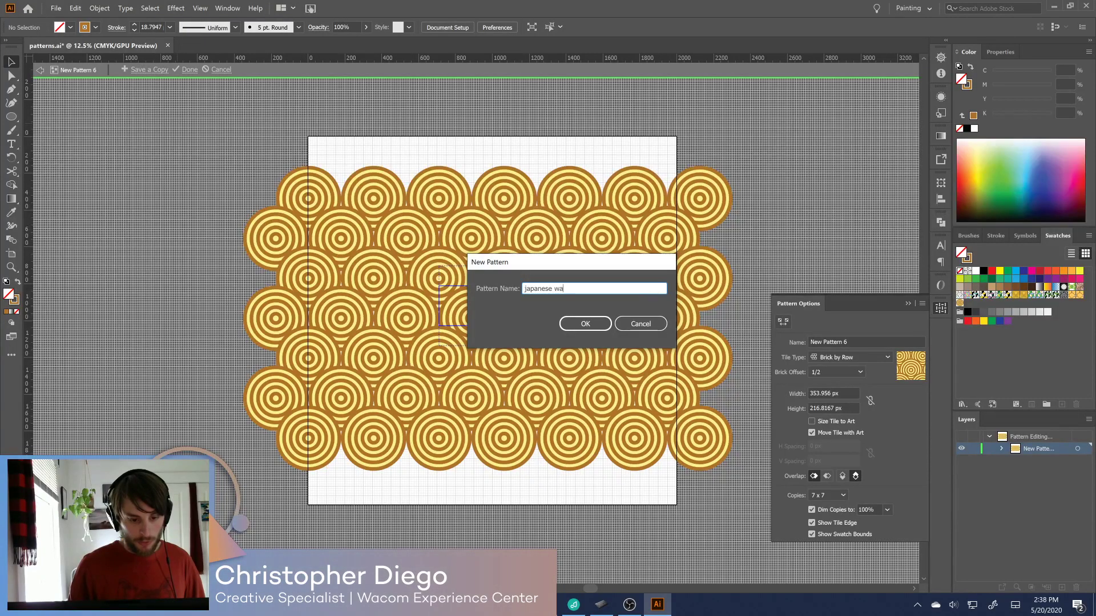
text(ve_brown)
click(597, 328)
click(674, 328)
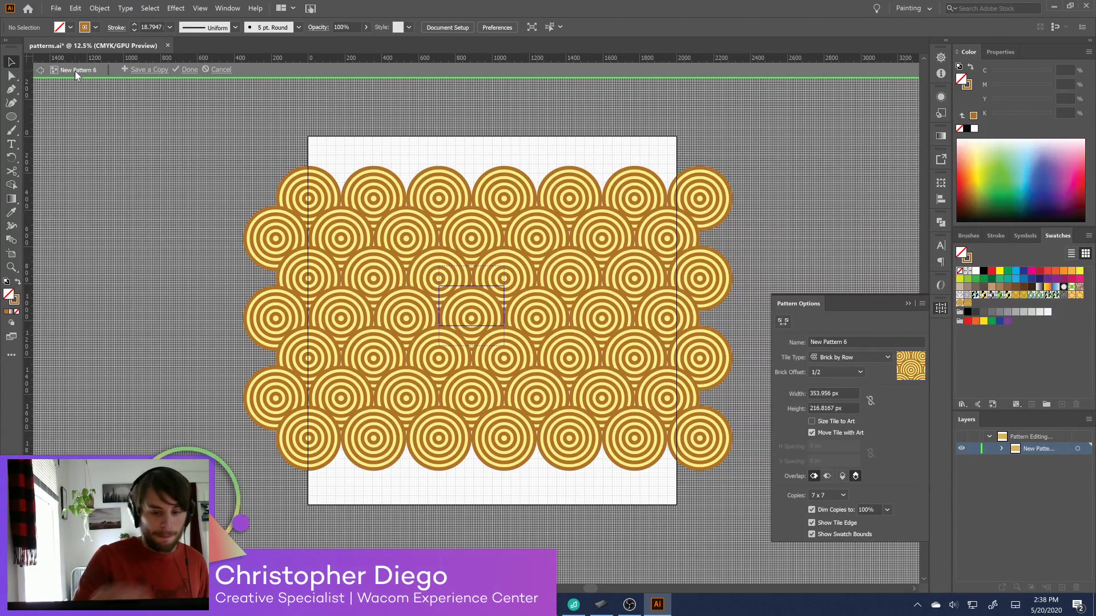
click(940, 308)
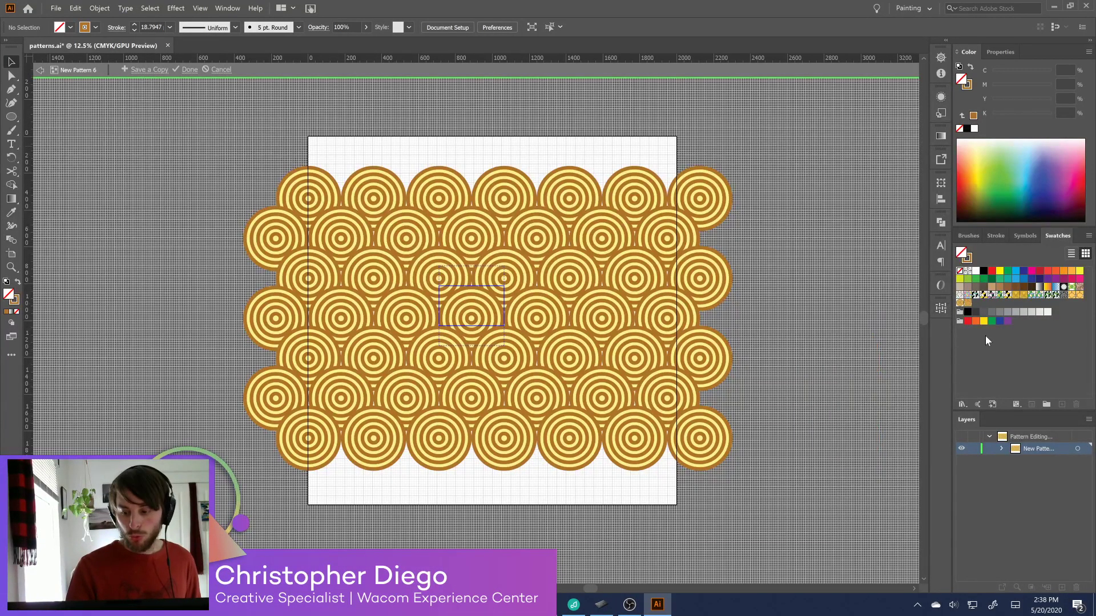
click(187, 70)
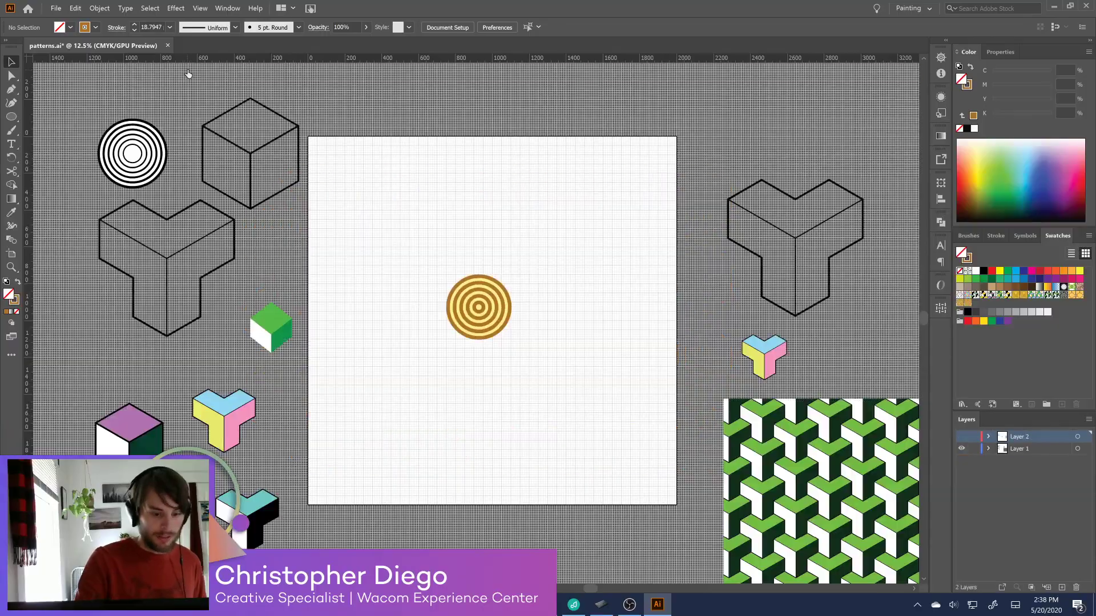
Move the golden brown rings off the artboard and cover the artboard with a 2000 x 2000 px square without a stroke
drag(442, 357, 793, 163)
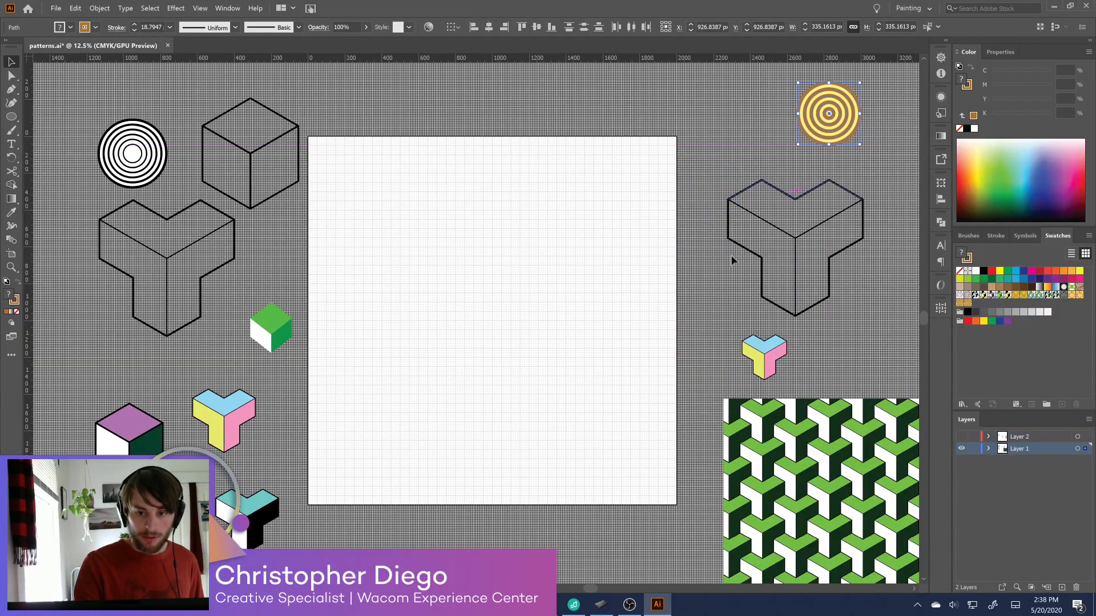
key(m)
drag(309, 137, 677, 505)
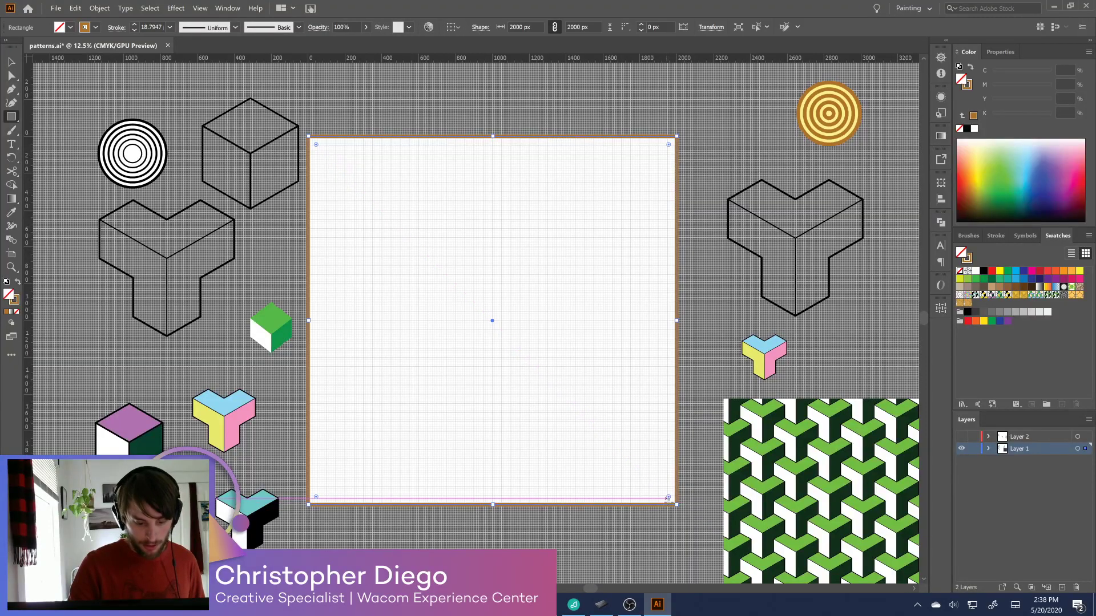
key(v)
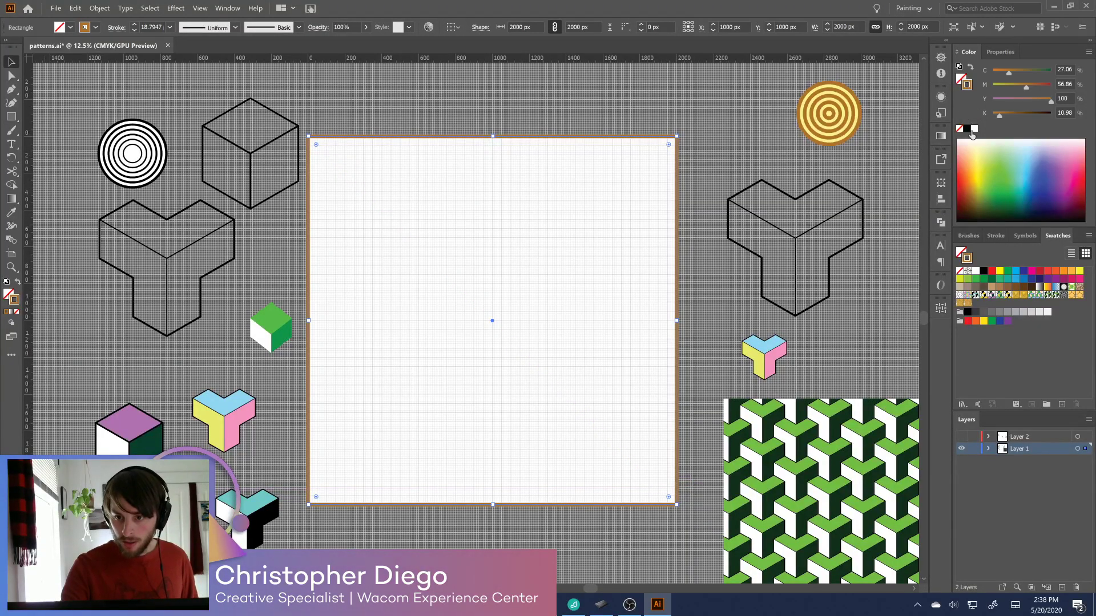
click(960, 128)
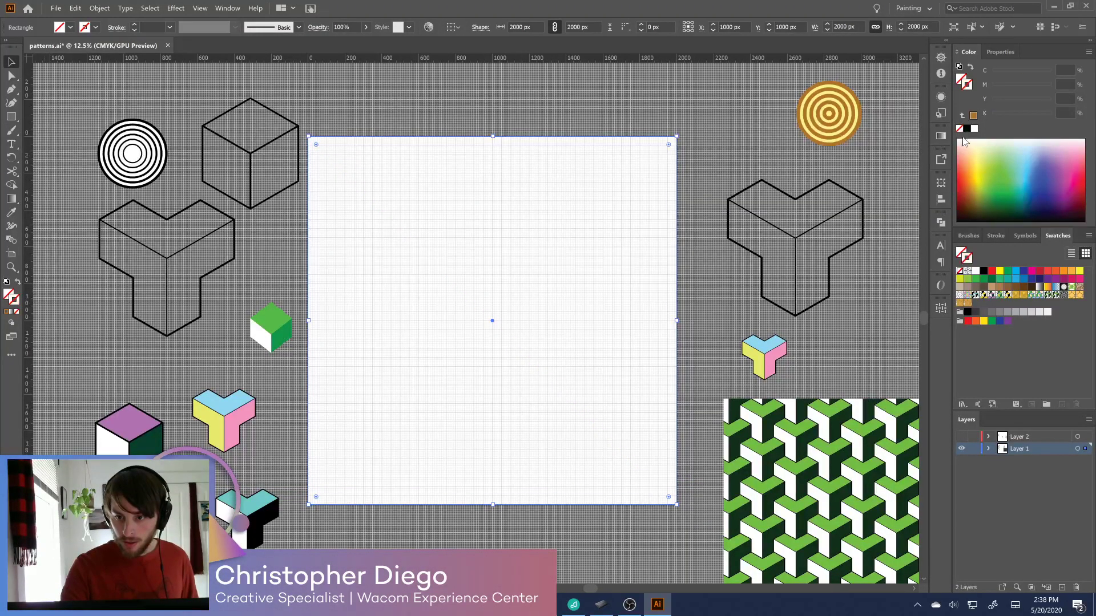
Try the japanese wave_orange swatch on the artboard square and settle on the japanese wave_brown pattern as its fill
click(1079, 295)
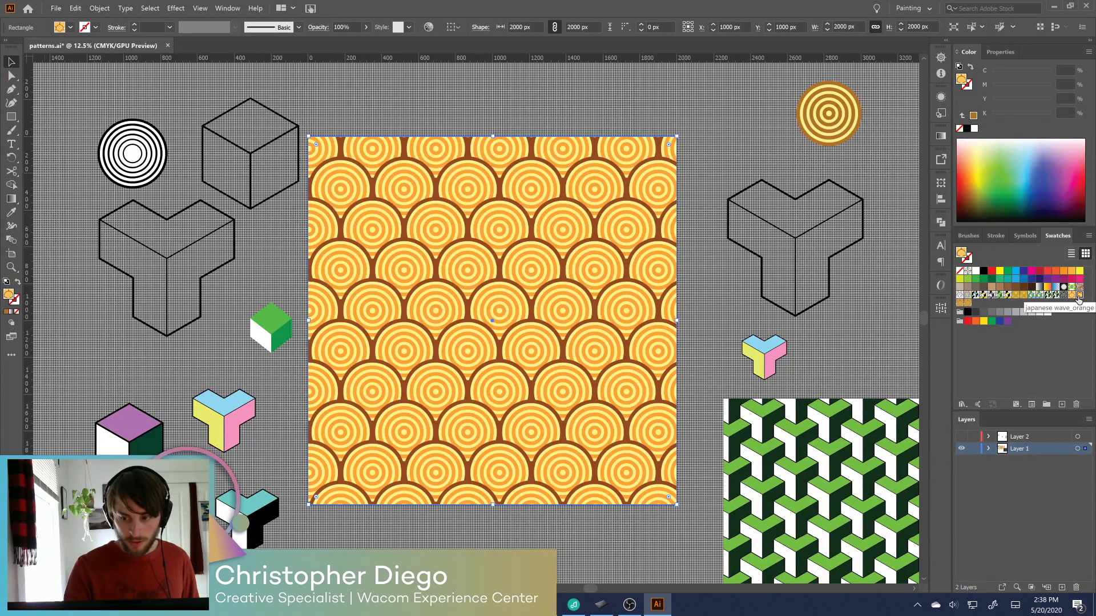
click(1063, 295)
click(1078, 296)
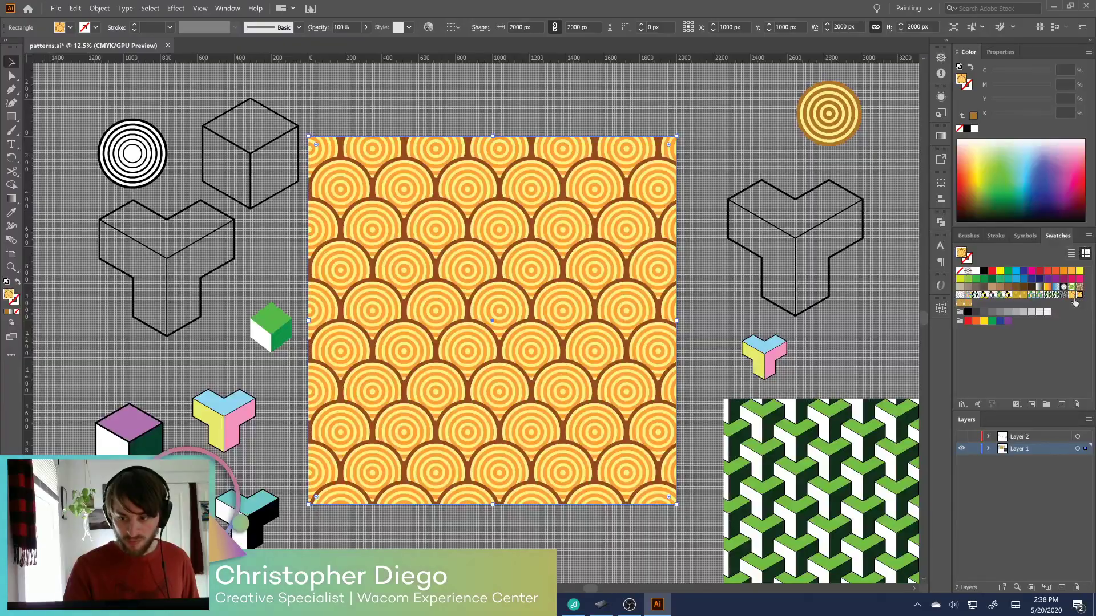
click(968, 302)
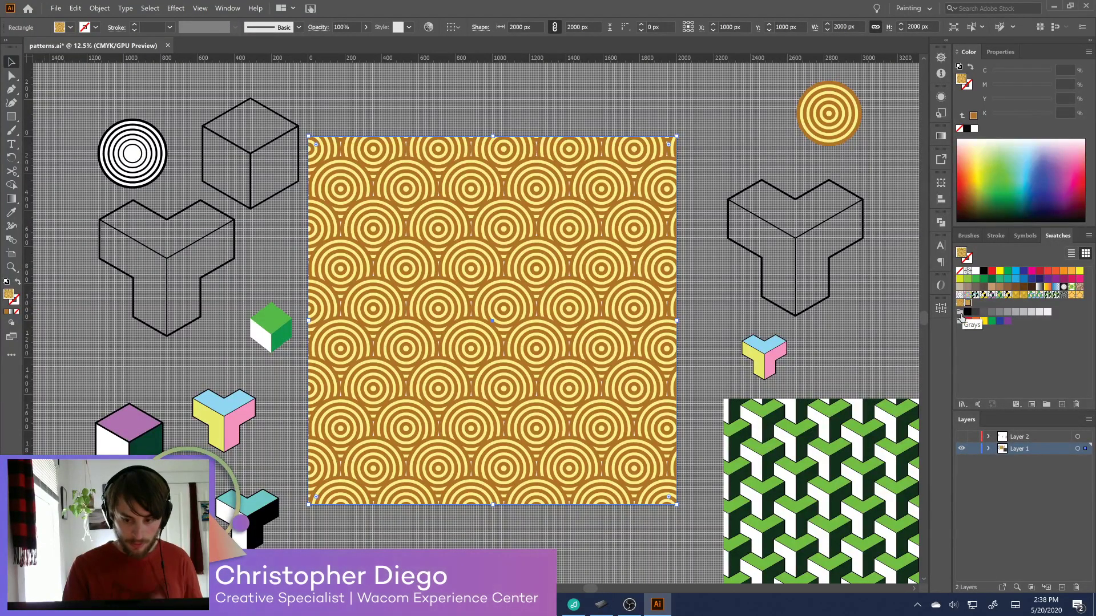
Shrink the tile of the japanese wave_brown pattern to about 344.6 x 202.3 px and finish editing the pattern
double_click(967, 302)
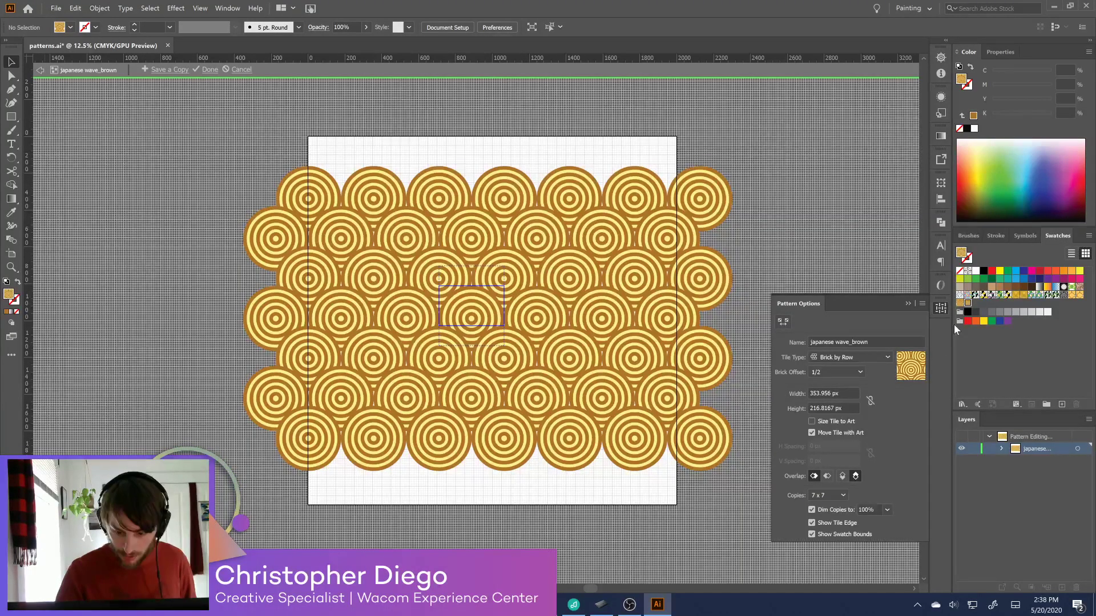
click(783, 321)
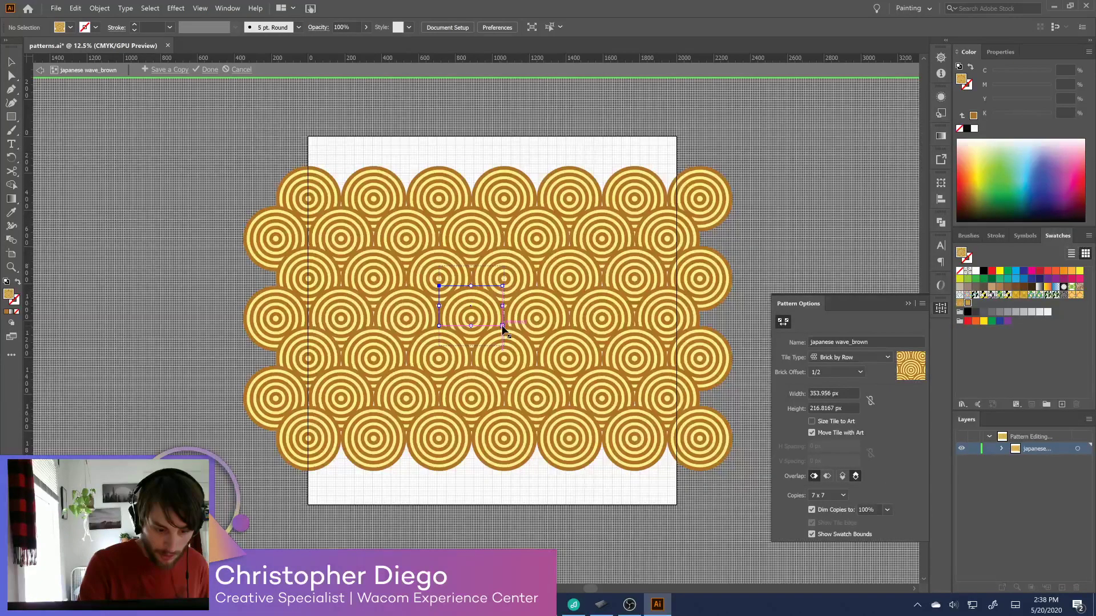
drag(502, 325, 502, 326)
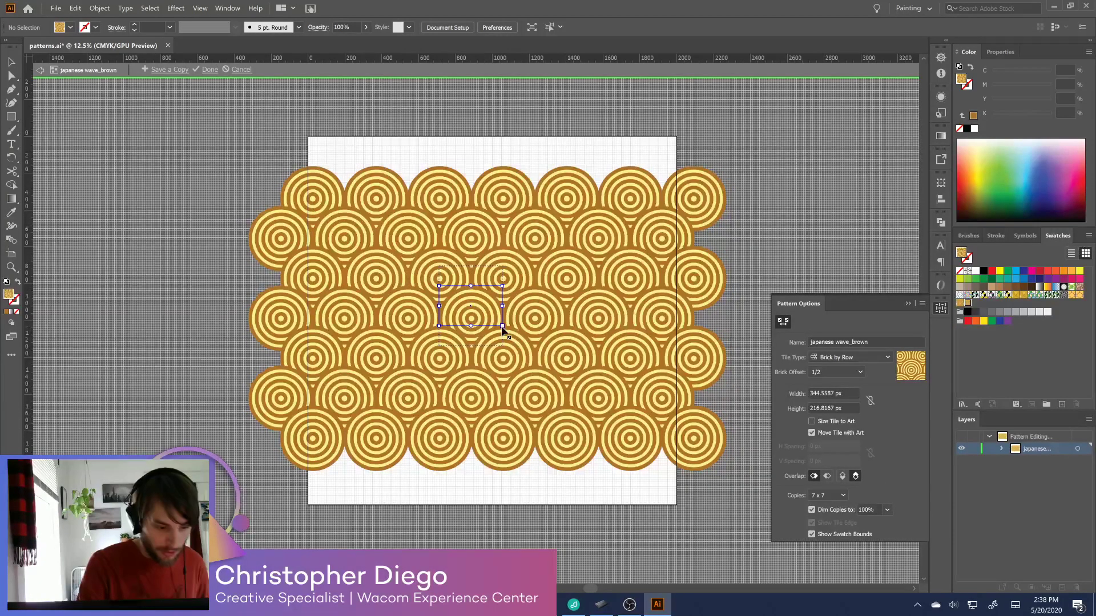
drag(503, 326, 501, 323)
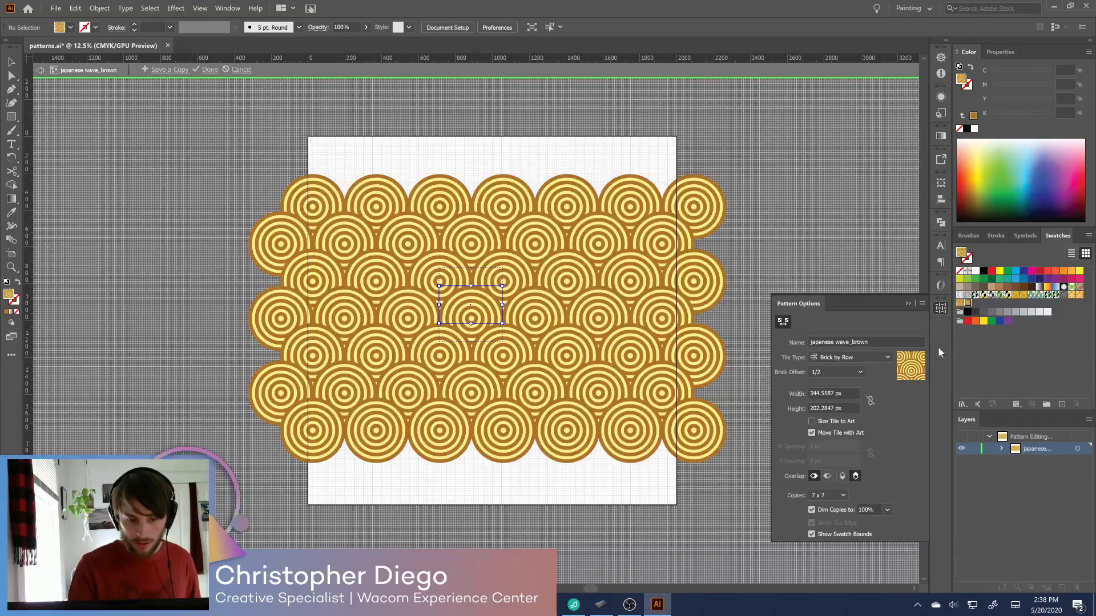
click(207, 70)
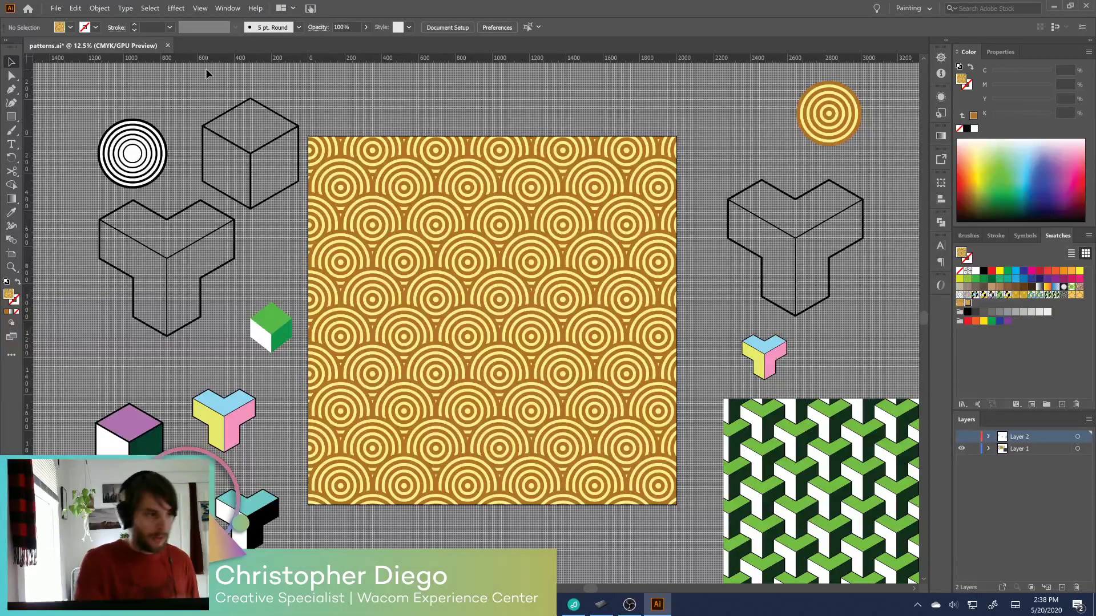
Export all artboards as a JPEG named japanse wave_brown, clipped to the artboards, accepting the JPEG options
click(56, 8)
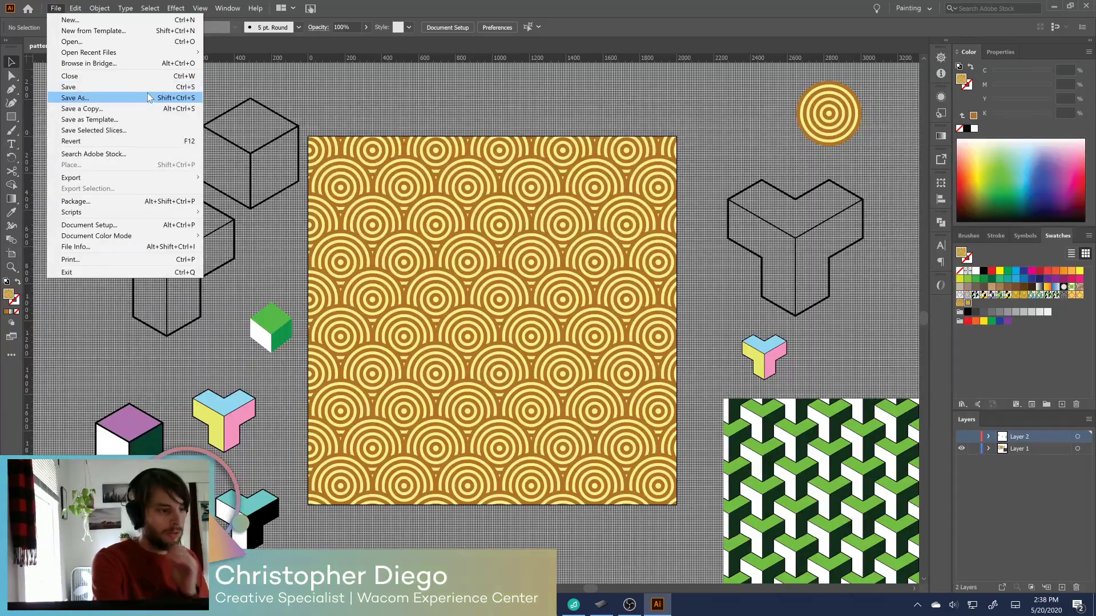
mouse_move(154, 179)
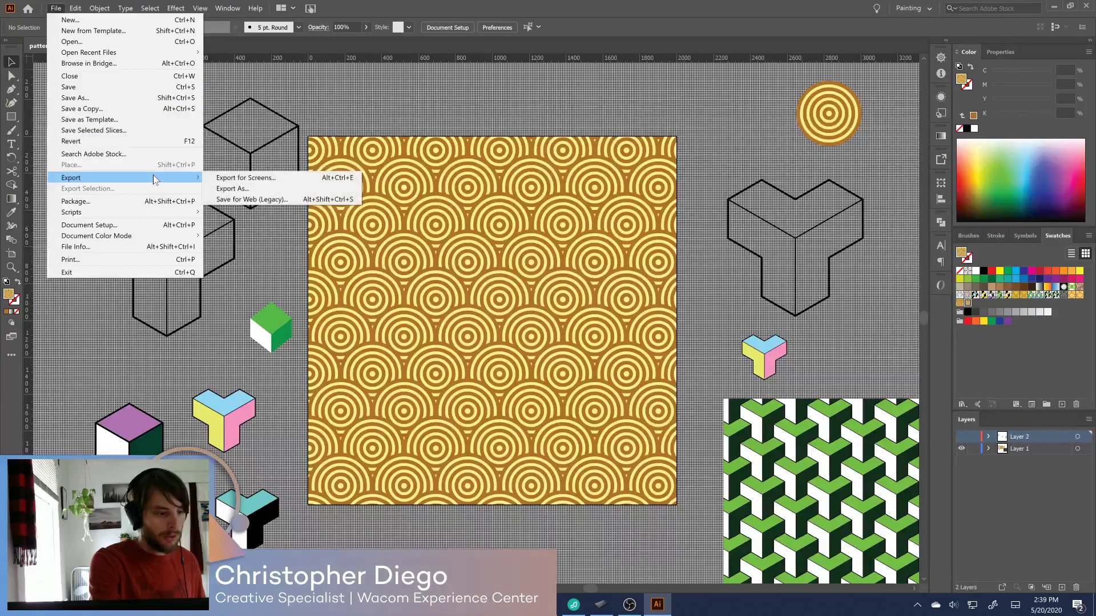
click(256, 189)
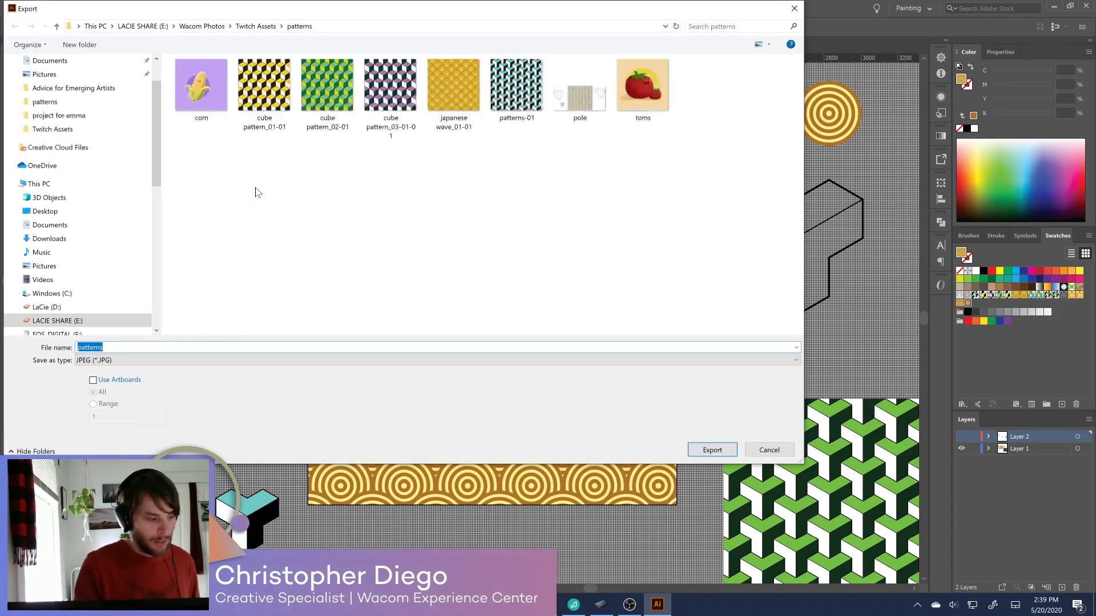
click(188, 359)
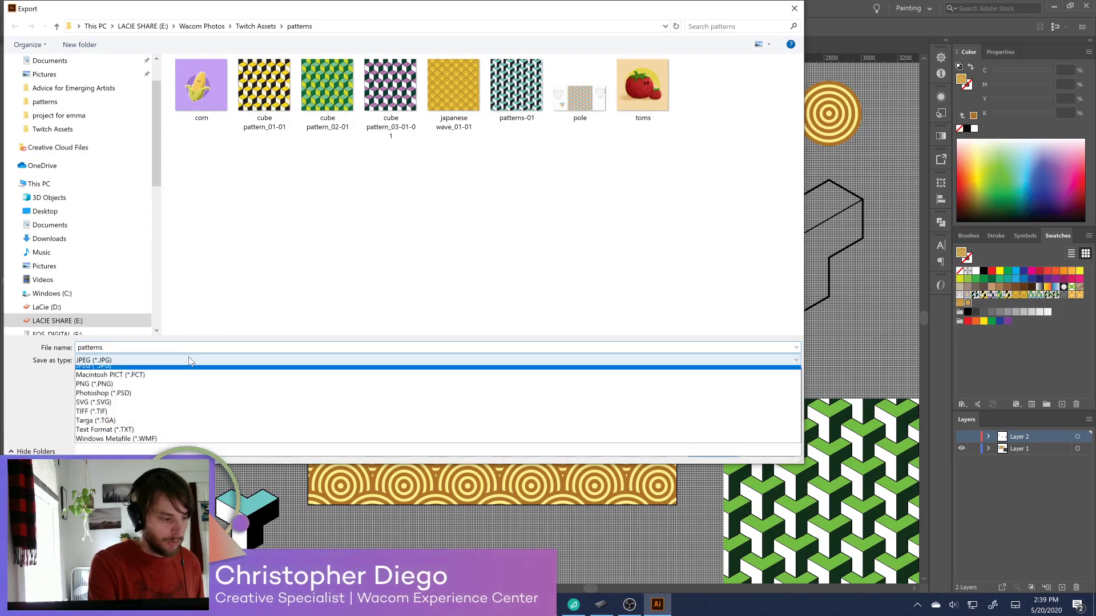
click(185, 420)
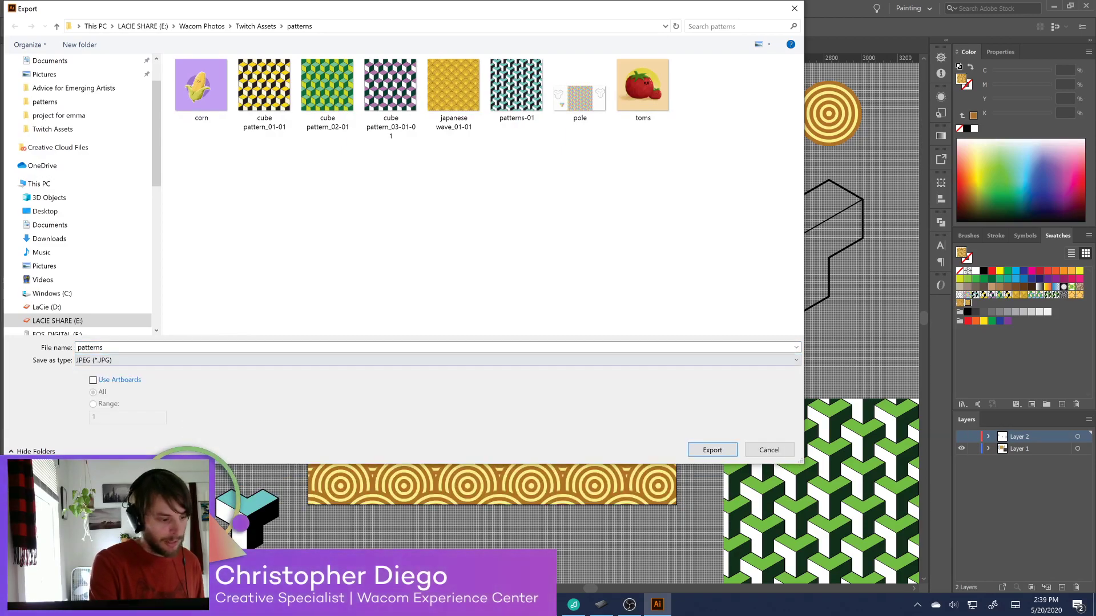
text(japa)
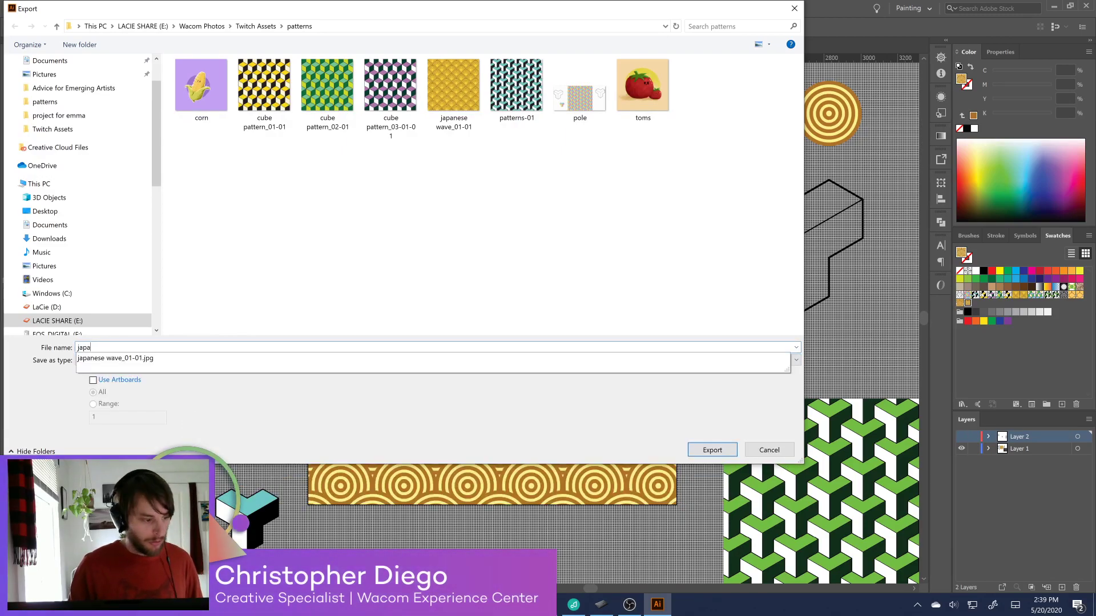
text(nse wave)
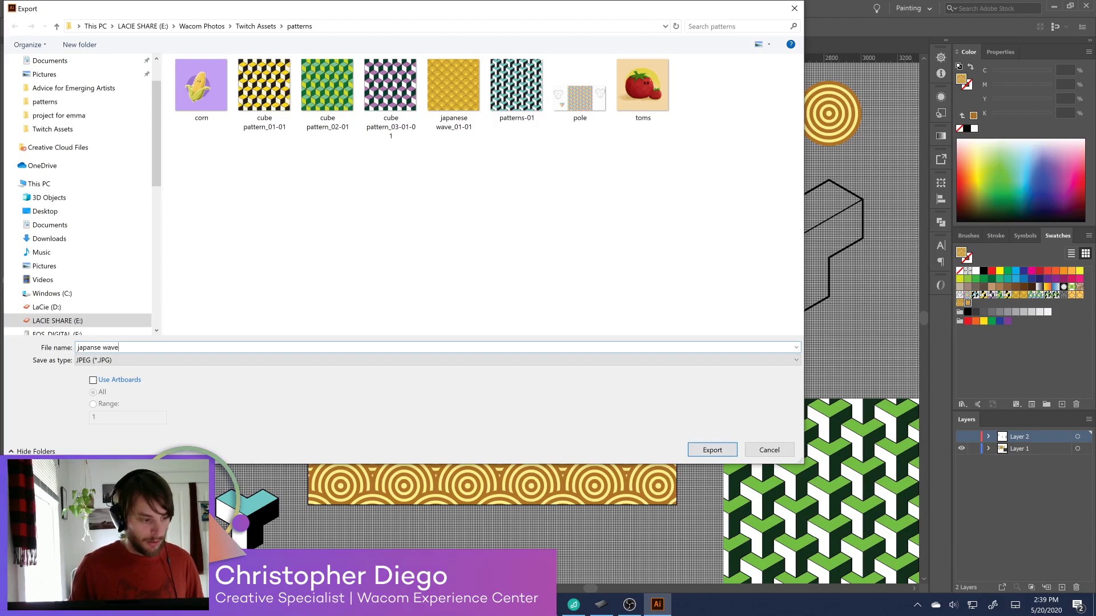
text(_brown)
click(93, 380)
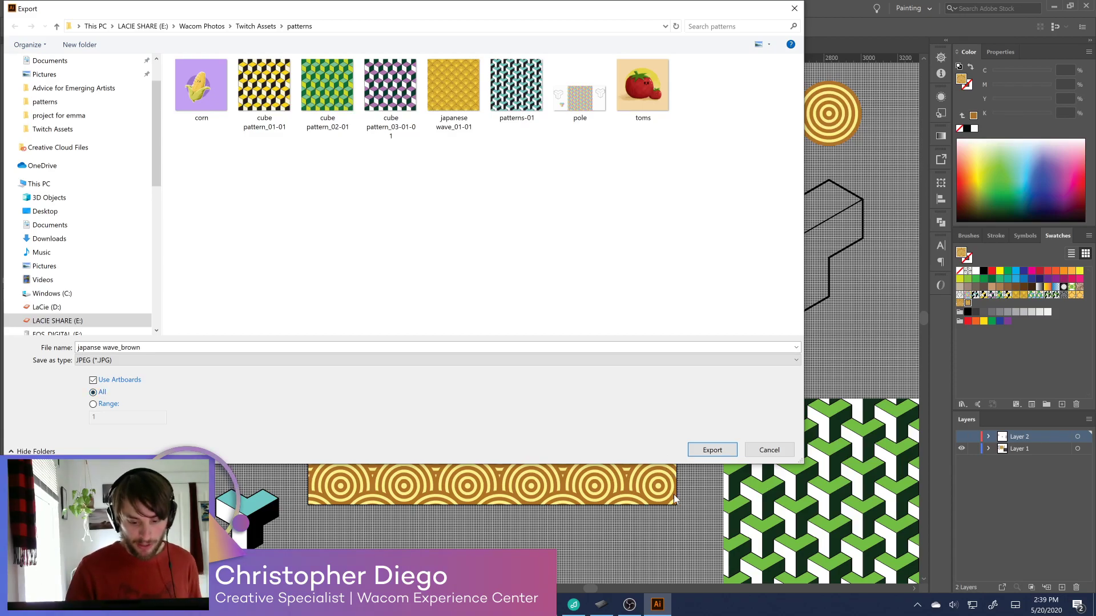
click(713, 451)
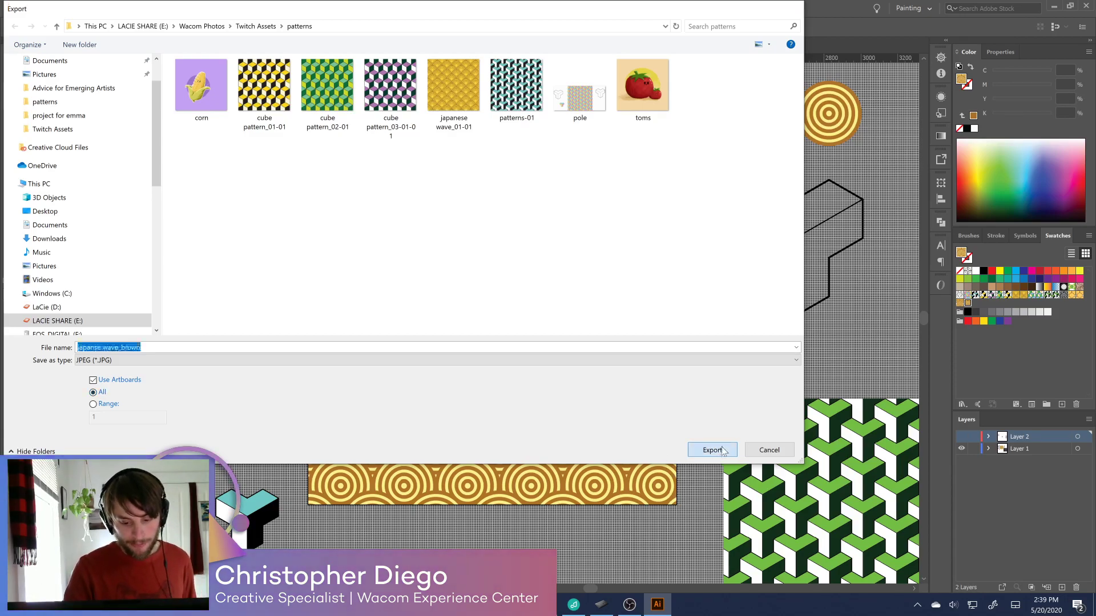
click(600, 456)
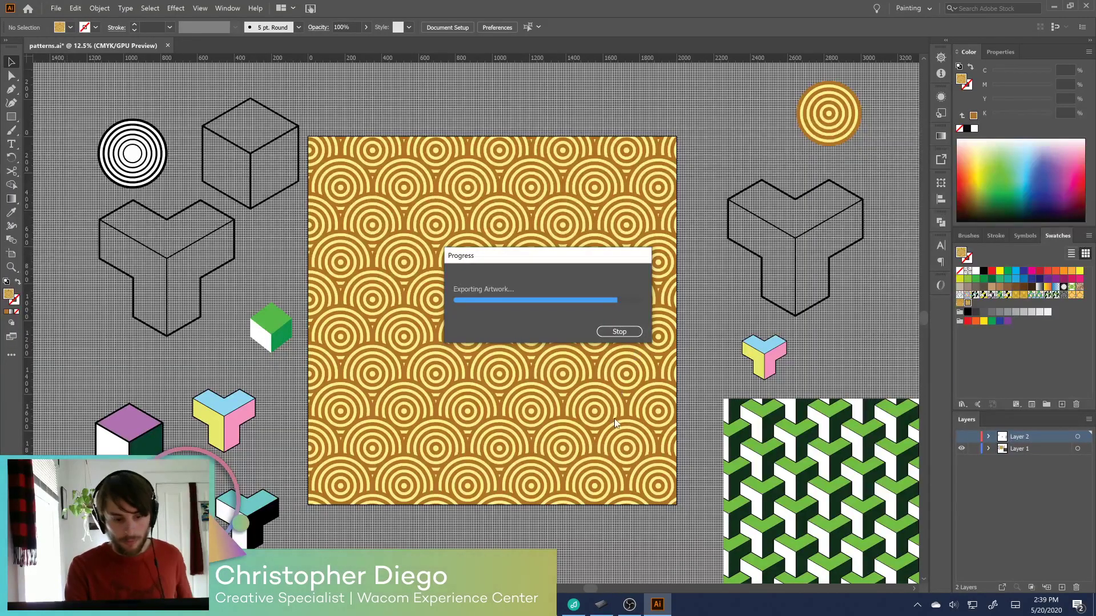
Fill the artboard square with the green and white three-armed pattern and export all artboards as the JPEG y pattern_turtle colors in CMYK at 300 ppi
click(630, 371)
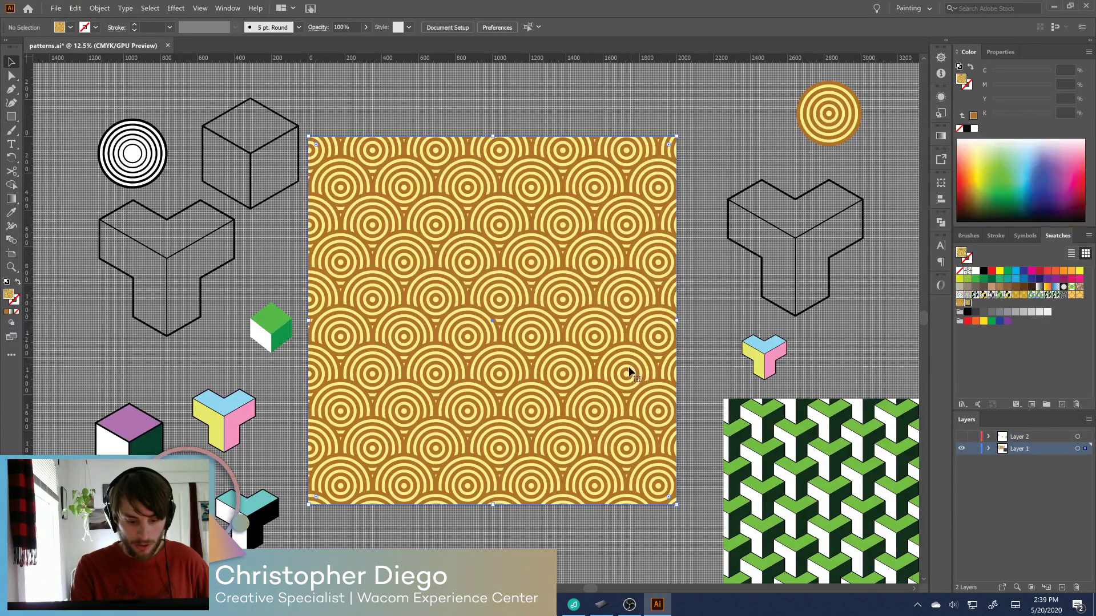
click(1053, 296)
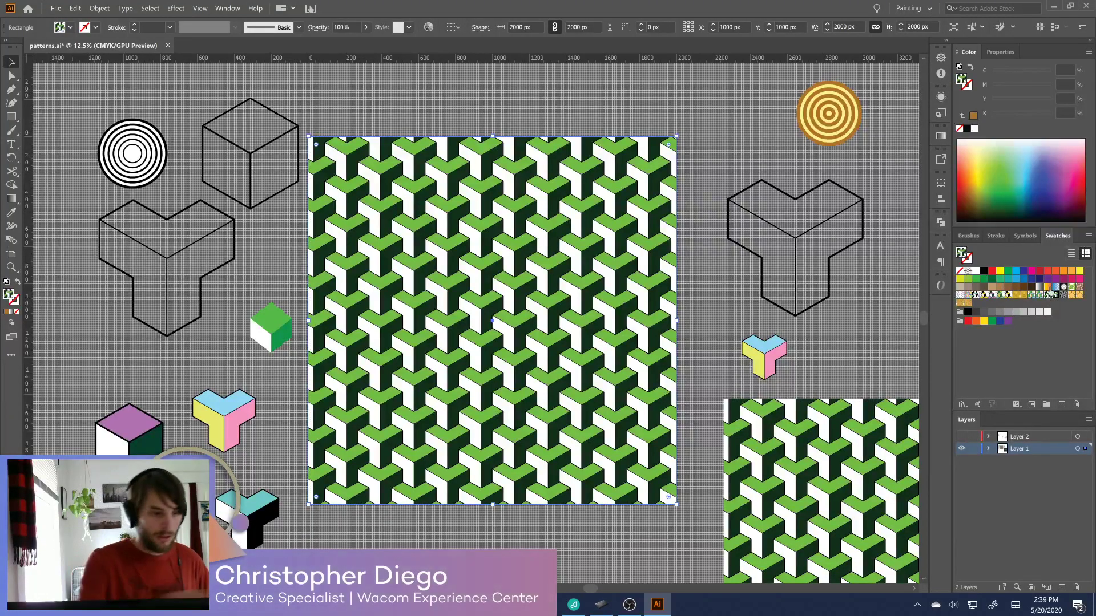
click(56, 8)
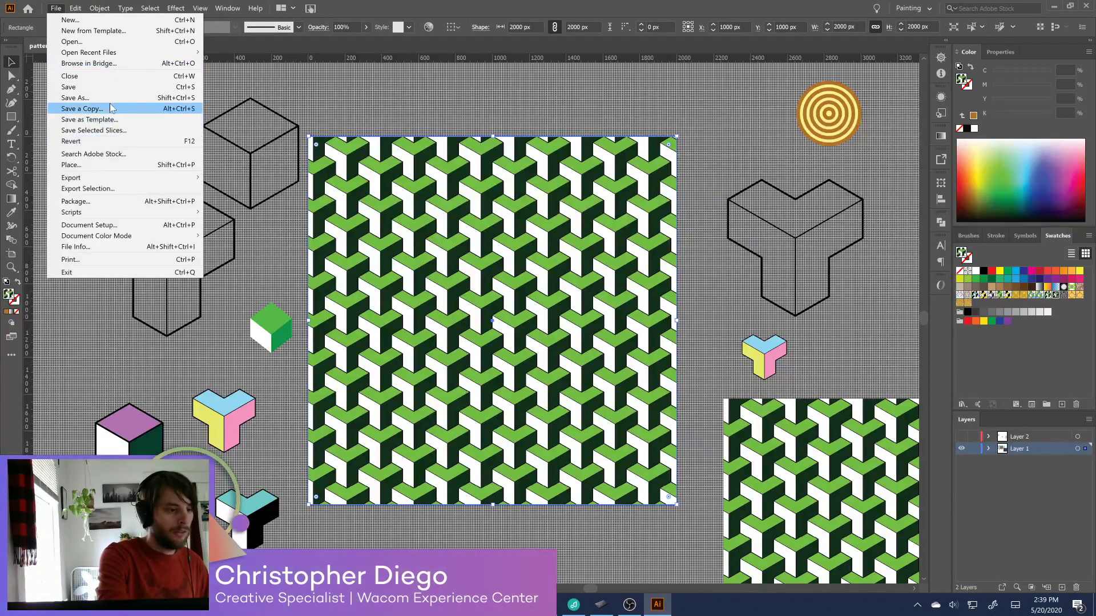
click(236, 190)
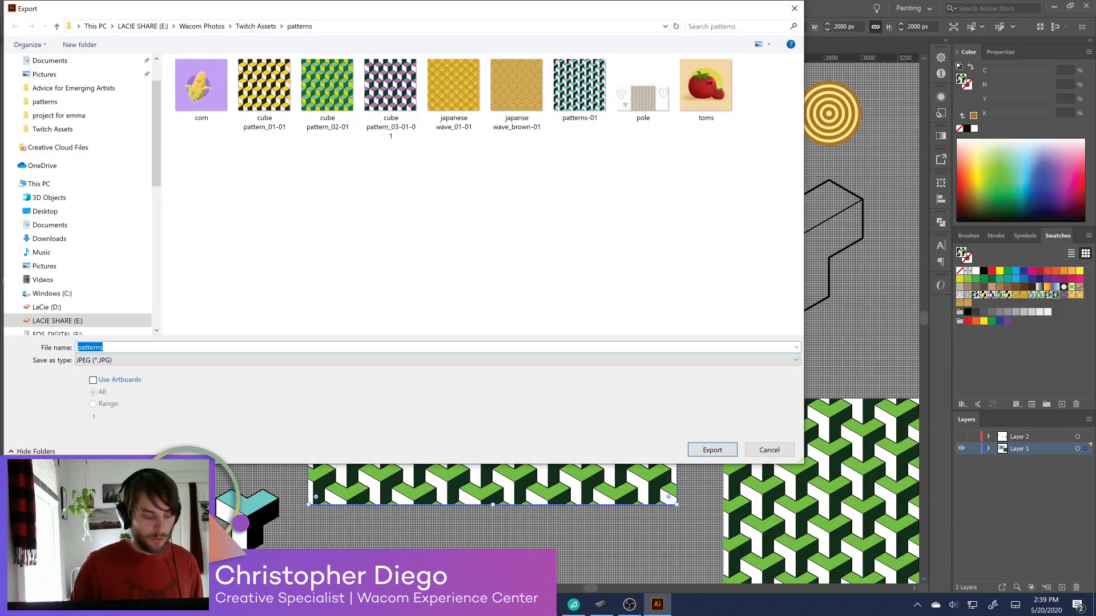
text(y)
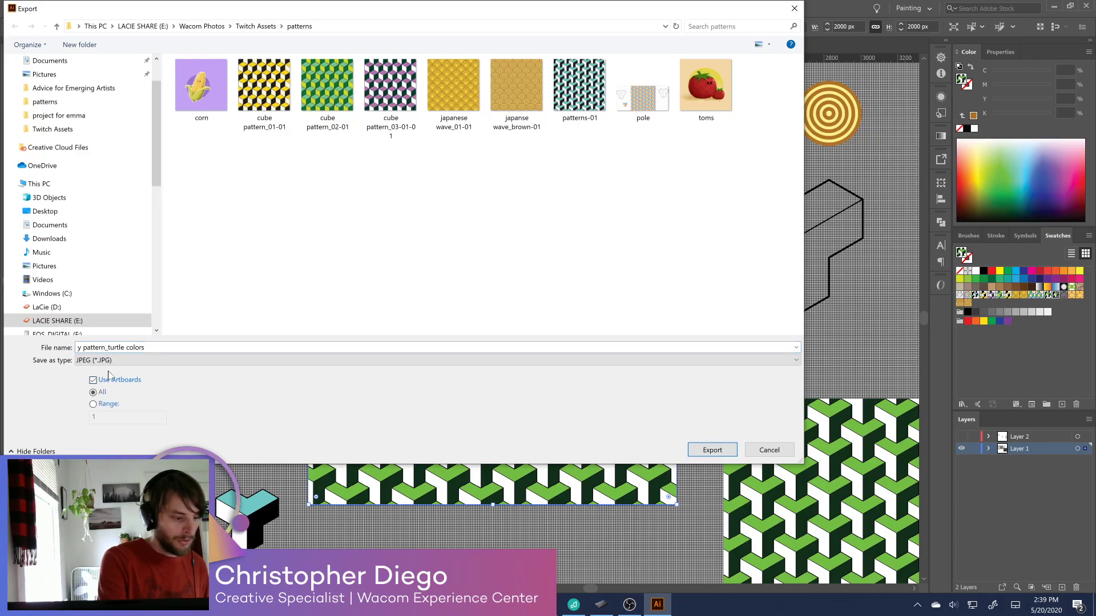
click(713, 451)
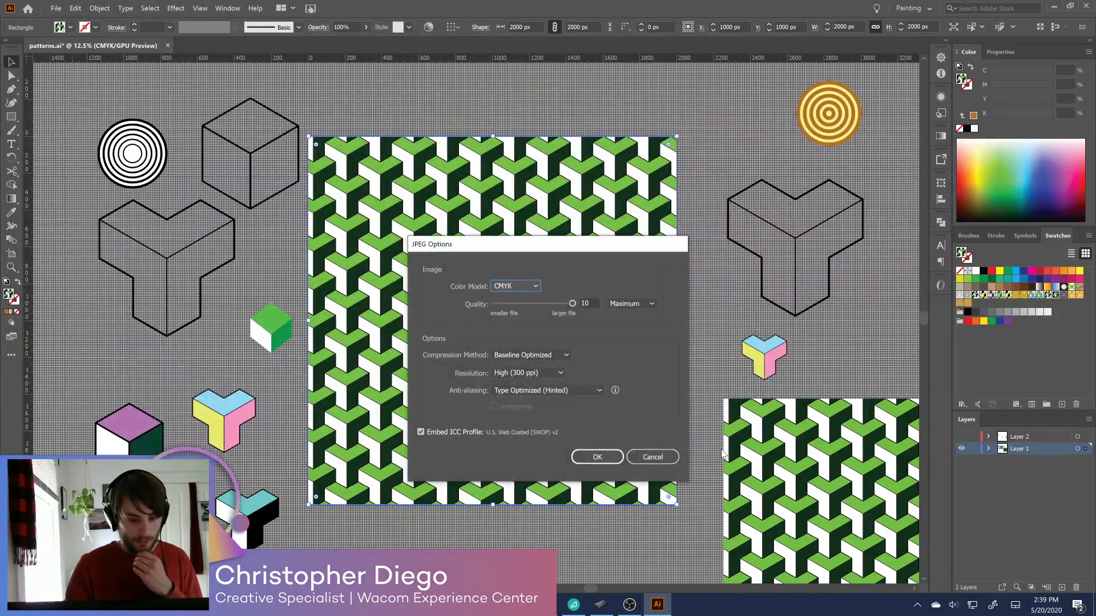
click(597, 456)
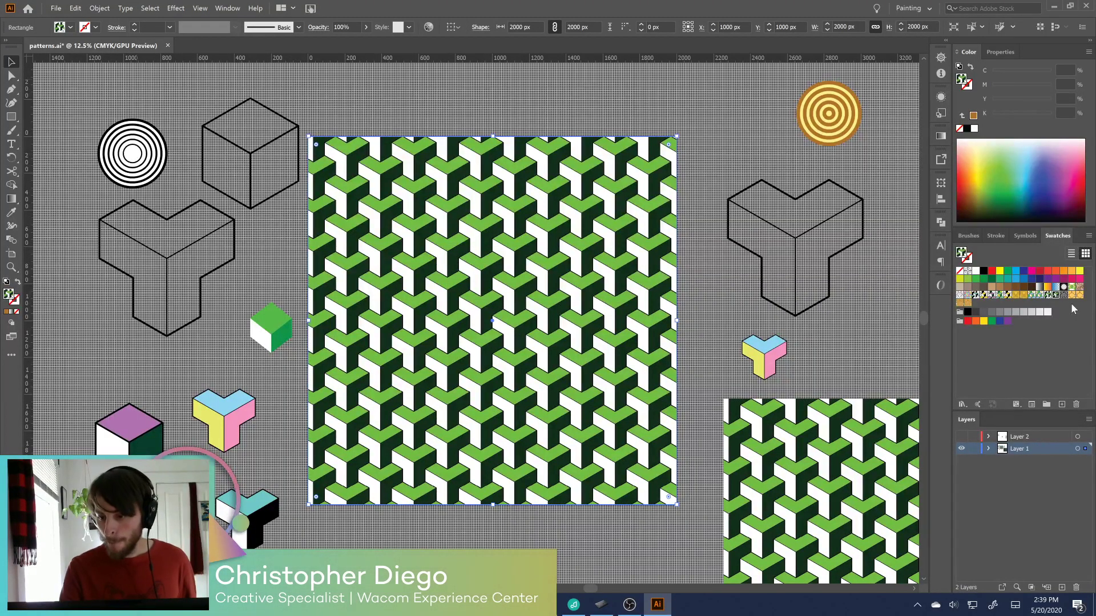
Fill the artboard square with the blue, green and cream isometric cube pattern swatch
click(1040, 296)
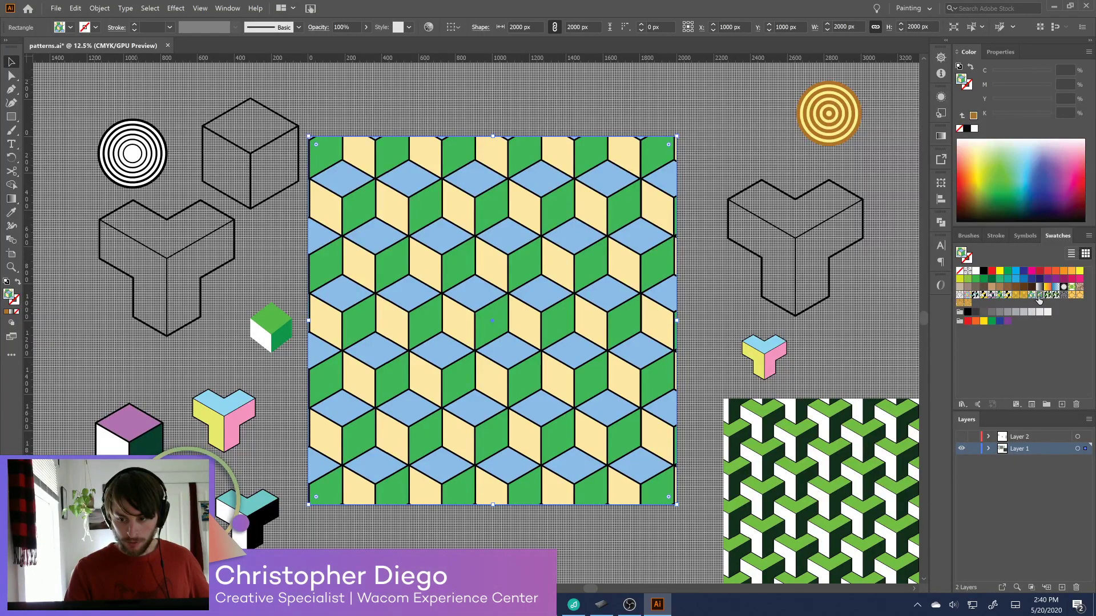
Try the yellow-black cube and green three-armed swatches on the artboard square, returning to the blue, green and cream cube pattern
click(1001, 295)
click(1008, 295)
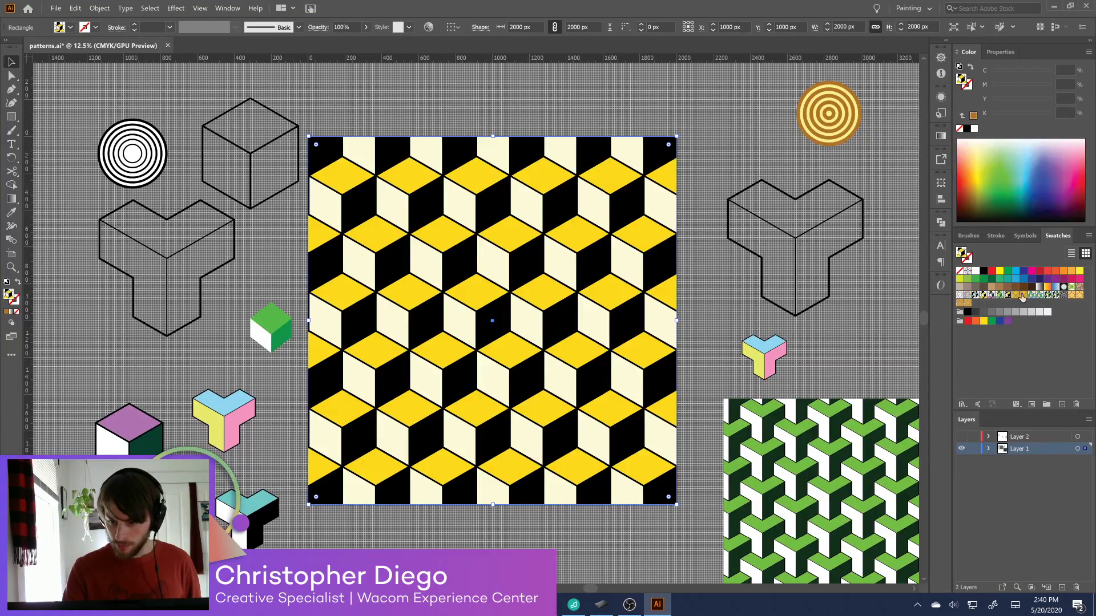
click(1039, 296)
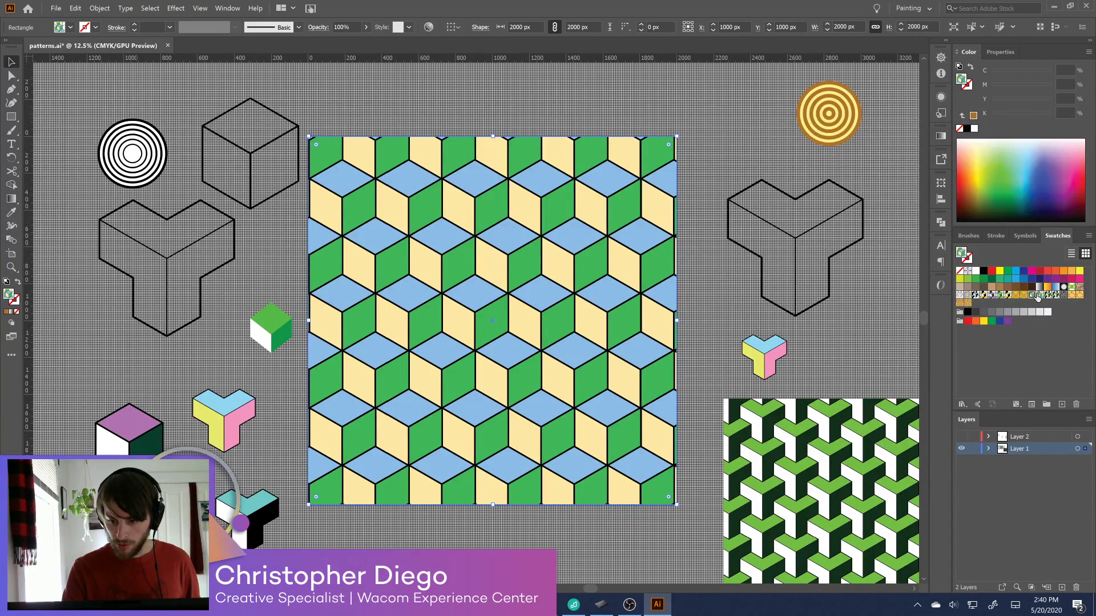
click(1048, 296)
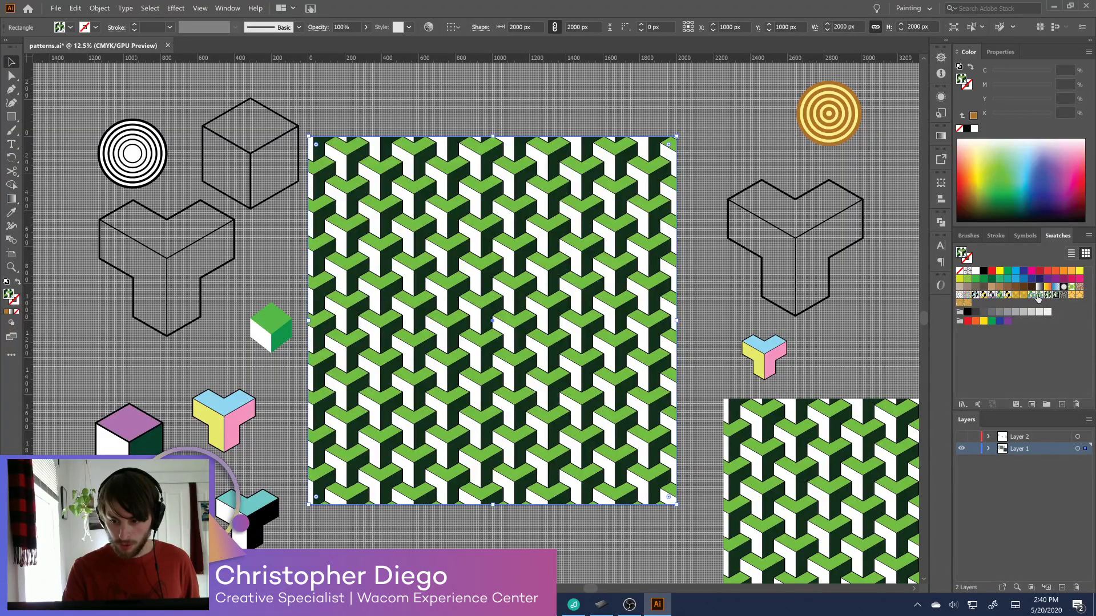
click(1007, 295)
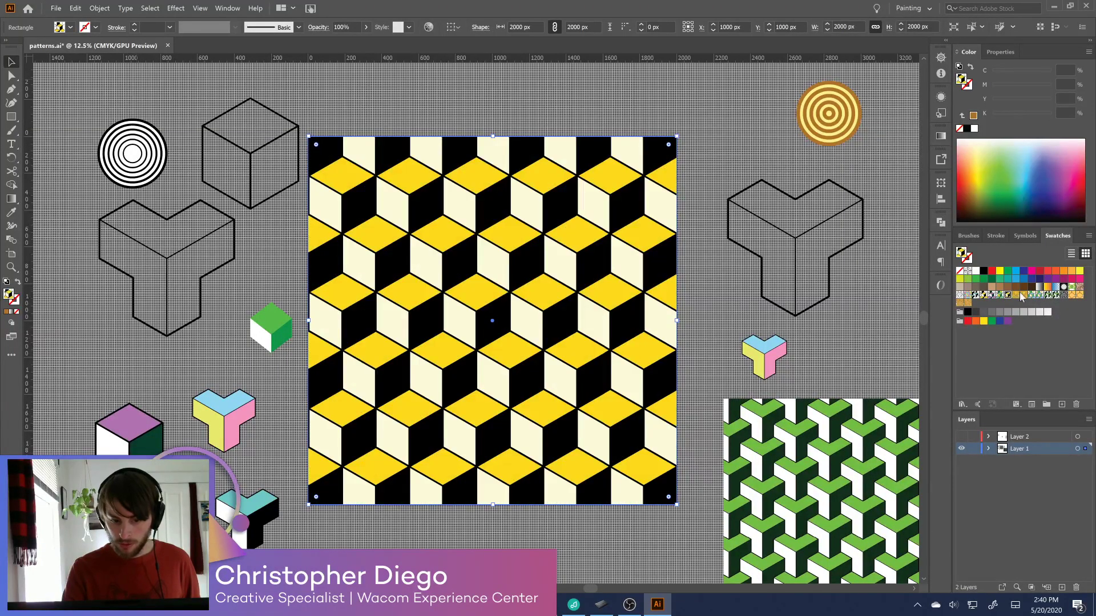
click(1031, 295)
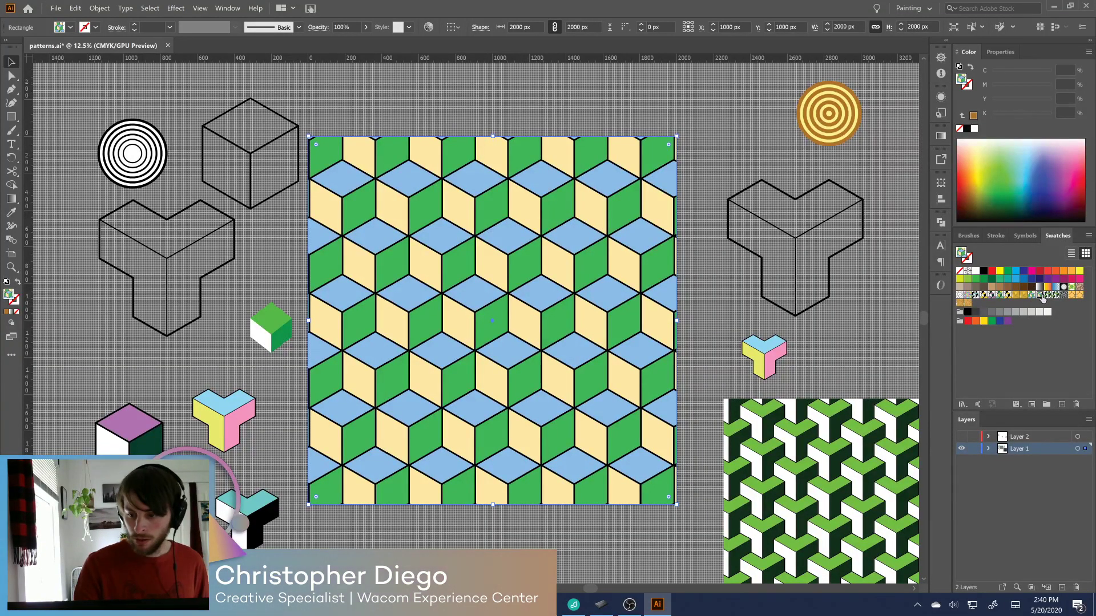
Open cube pattern_04 for editing and recolor the cube's green face dark green, C 85.49, M 41.57, Y 100, K 43.92
double_click(1039, 295)
click(465, 335)
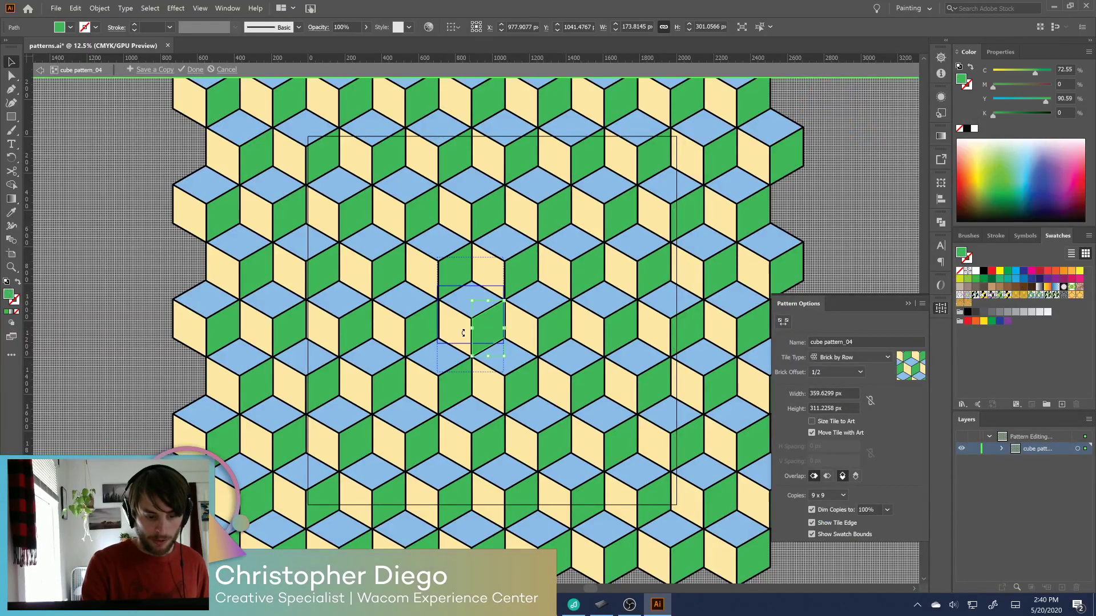
click(483, 328)
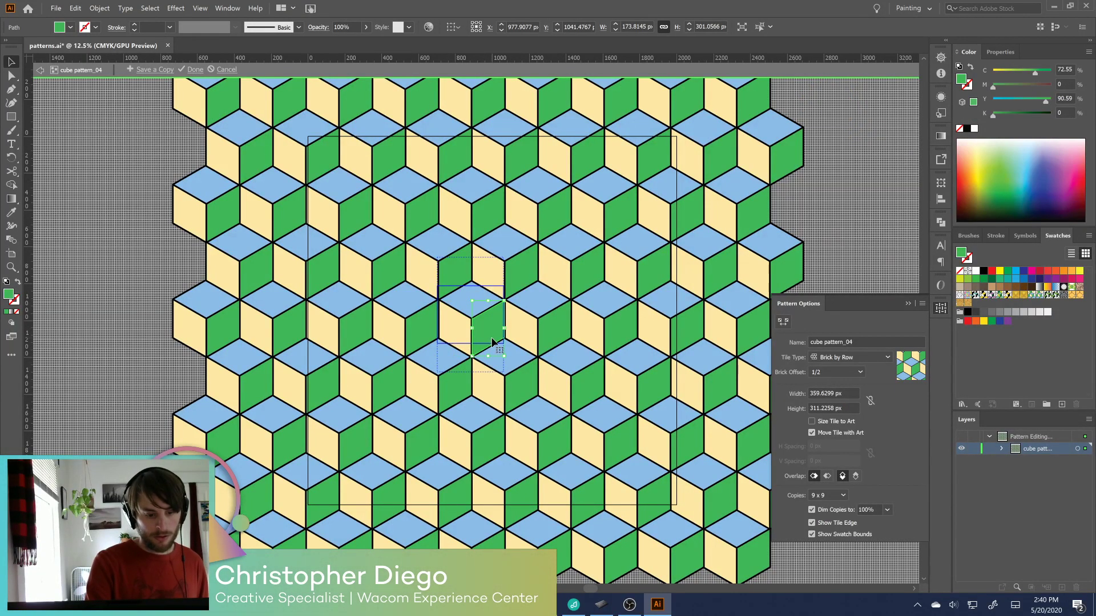
drag(1005, 207, 1005, 214)
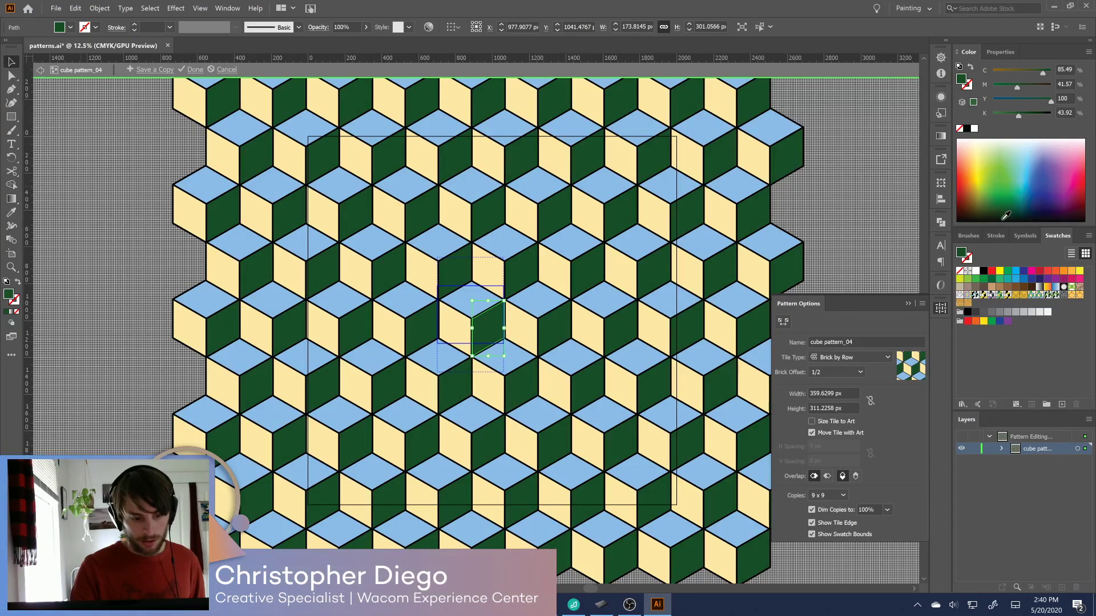
Recolor the cube's cream face pale yellow and its top face turquoise (C 52.16, M 0, Y 20, K 0), and finish editing the pattern
click(460, 330)
click(980, 151)
drag(982, 150, 983, 150)
click(471, 303)
click(1022, 174)
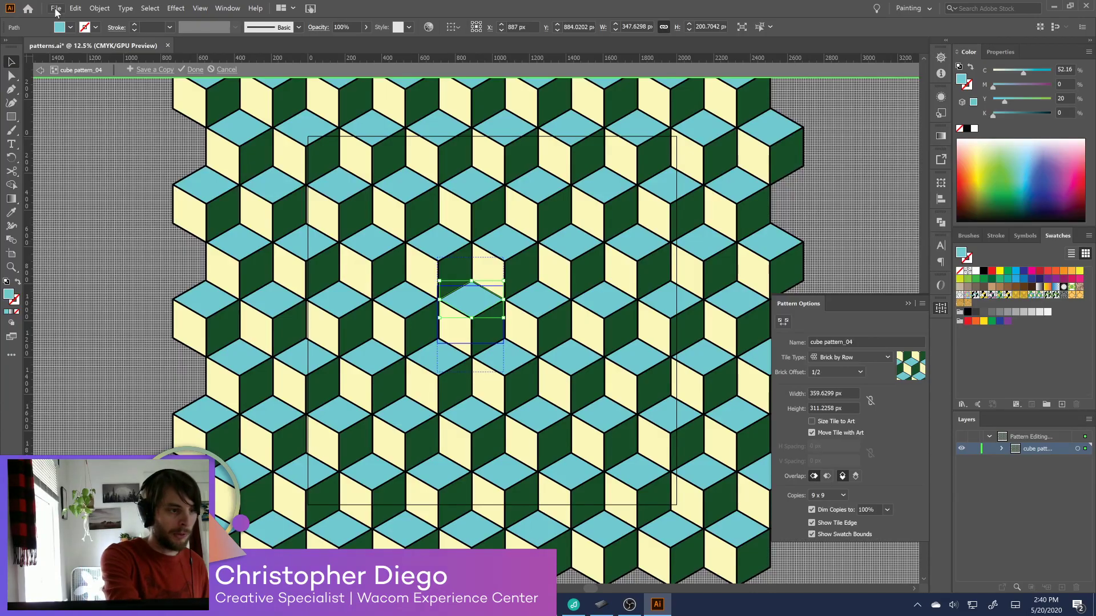
click(194, 69)
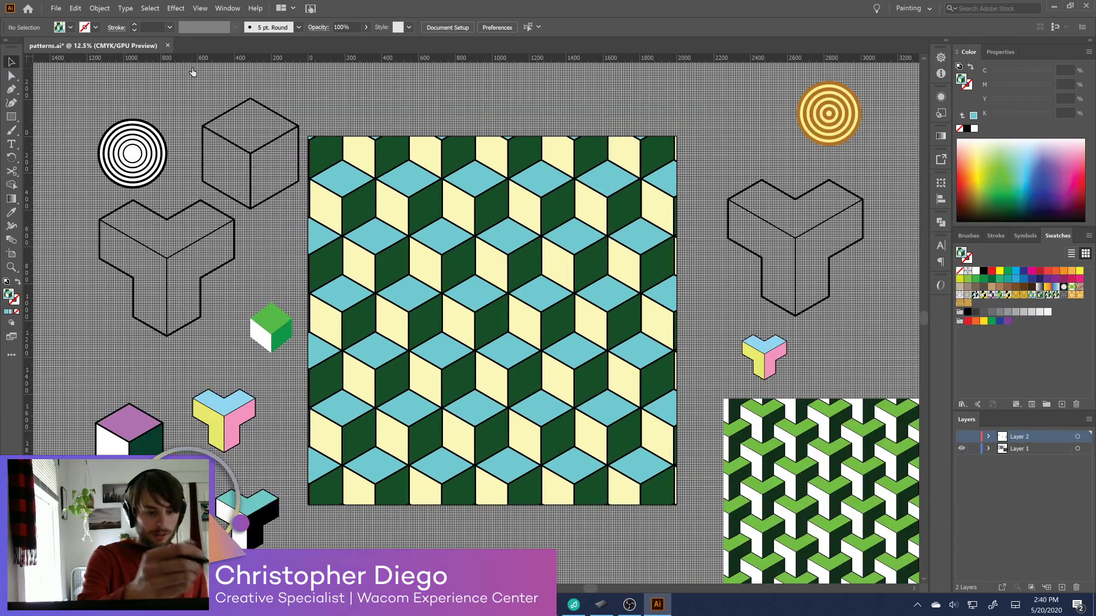
click(57, 8)
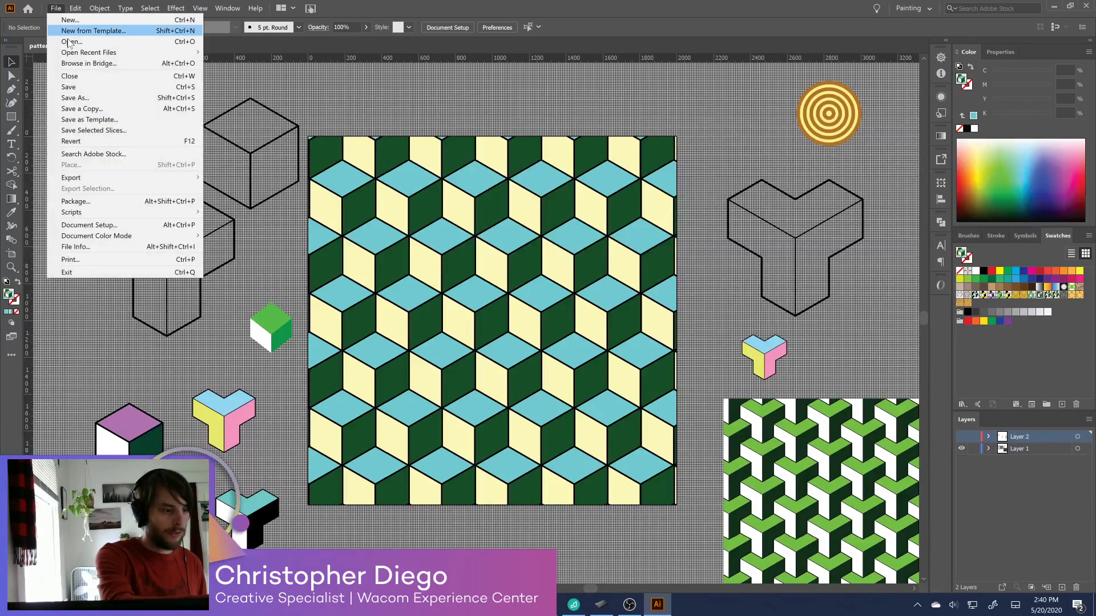
click(96, 98)
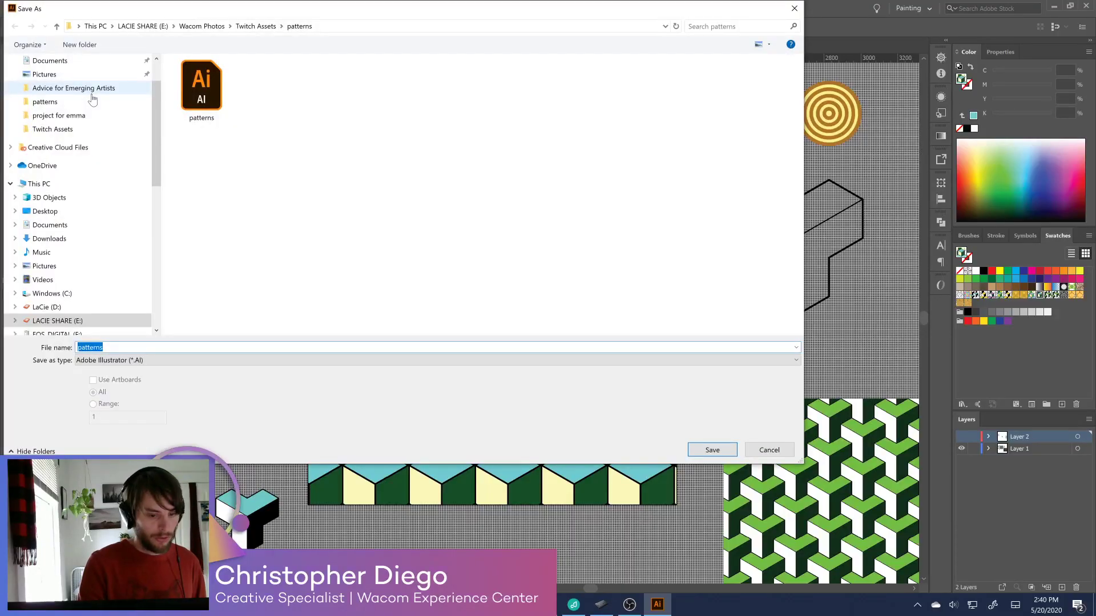
click(762, 452)
Export all artboards as a JPEG named cube pattern_4, clipped to the artboards
click(55, 8)
mouse_move(110, 178)
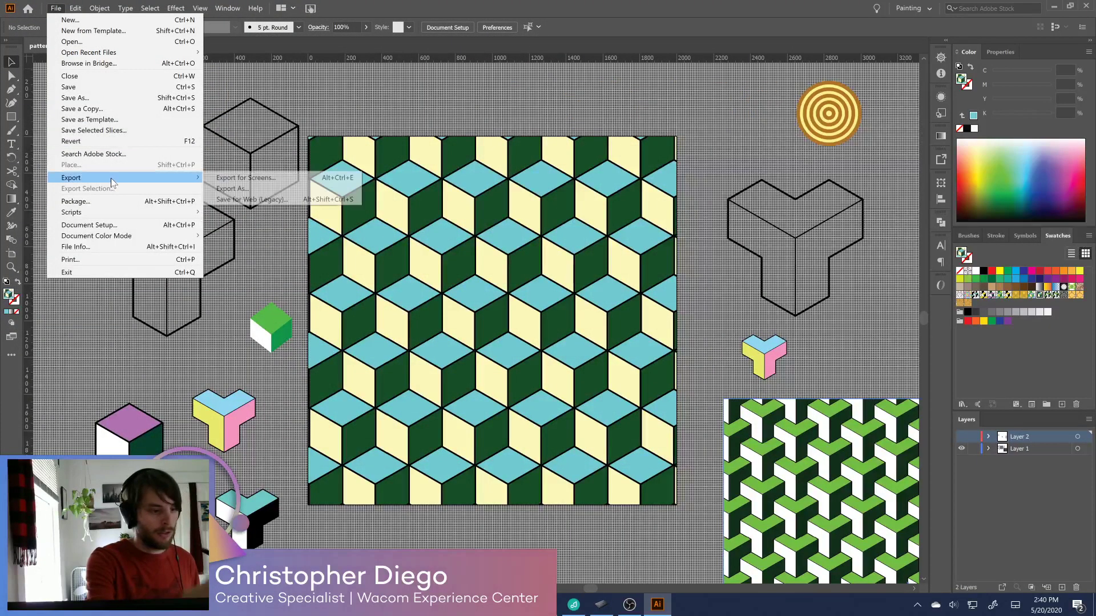
click(249, 189)
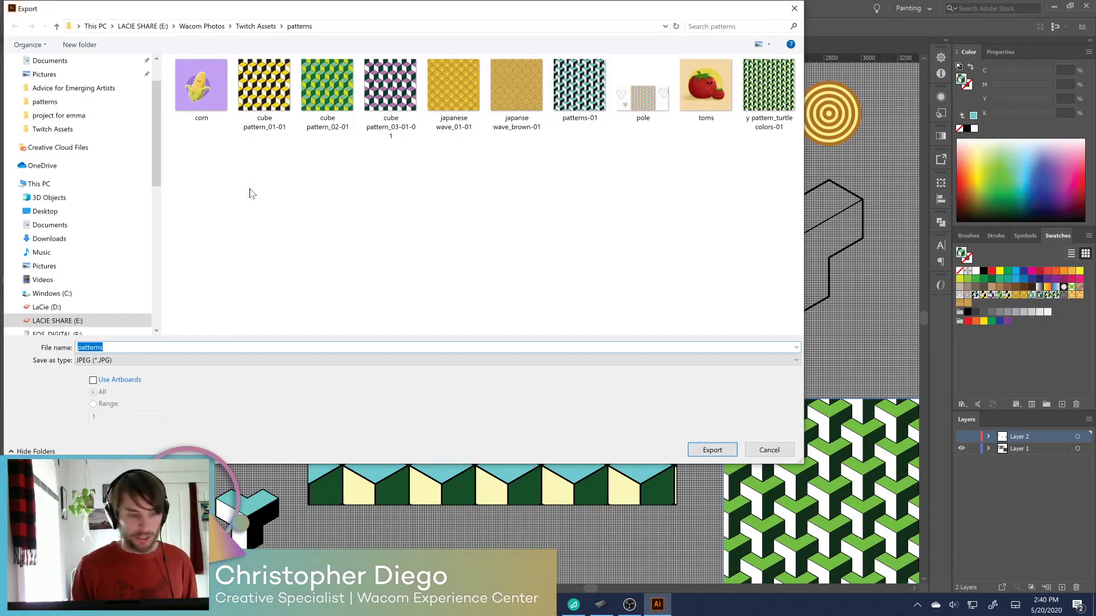
click(93, 379)
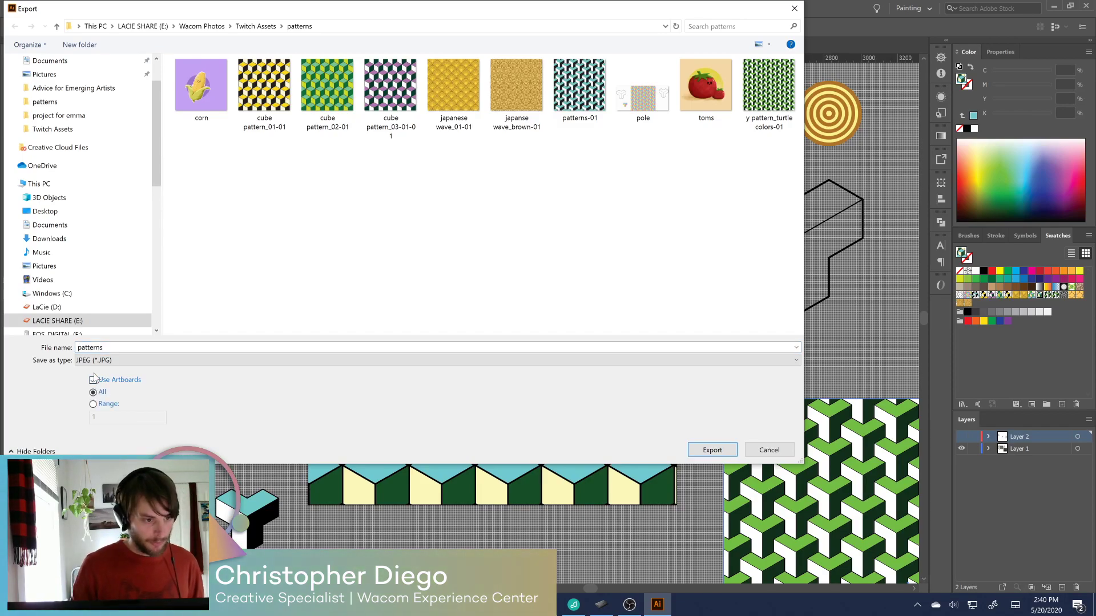
click(93, 380)
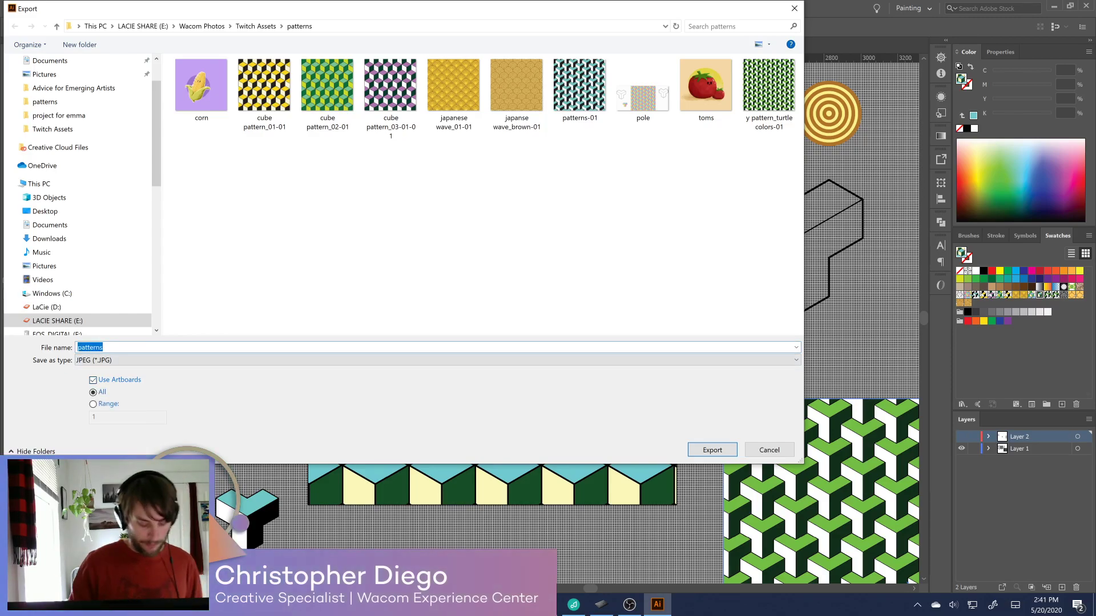
text(cube pattern_4)
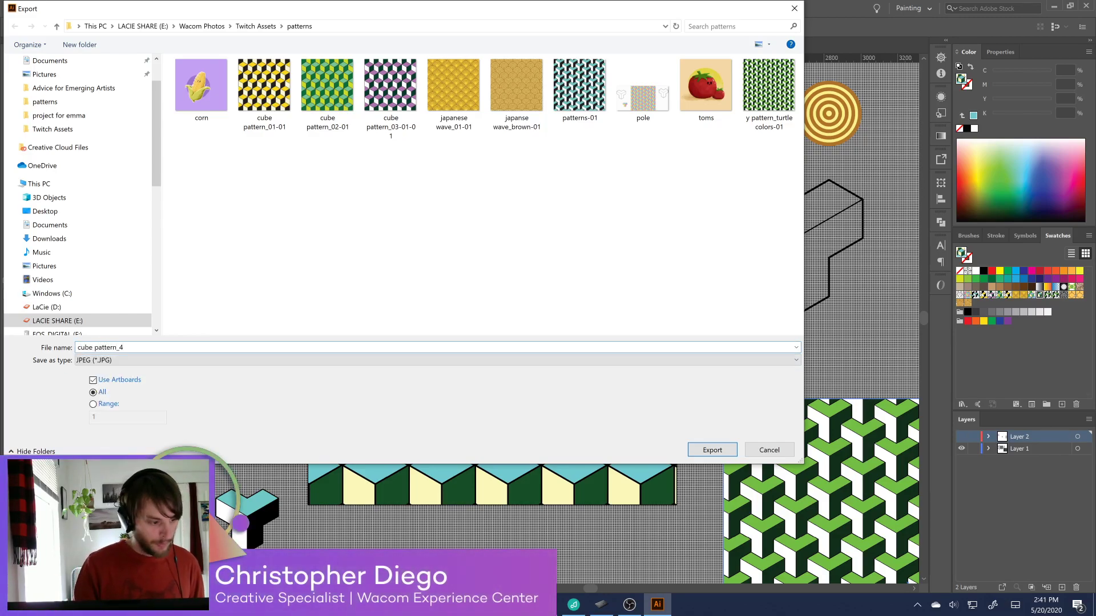
click(732, 454)
key(Return)
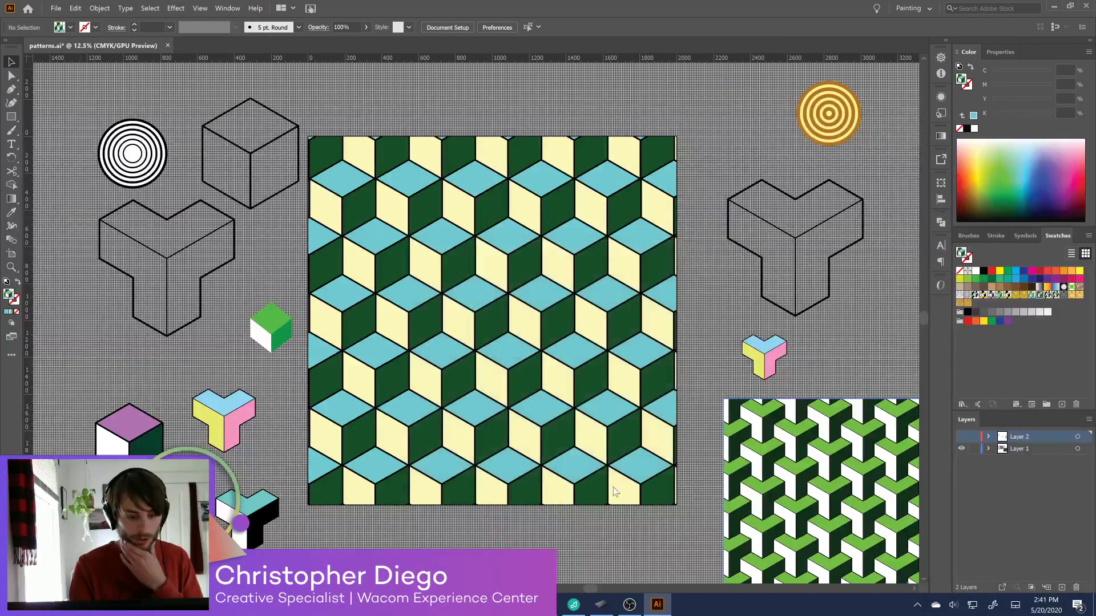
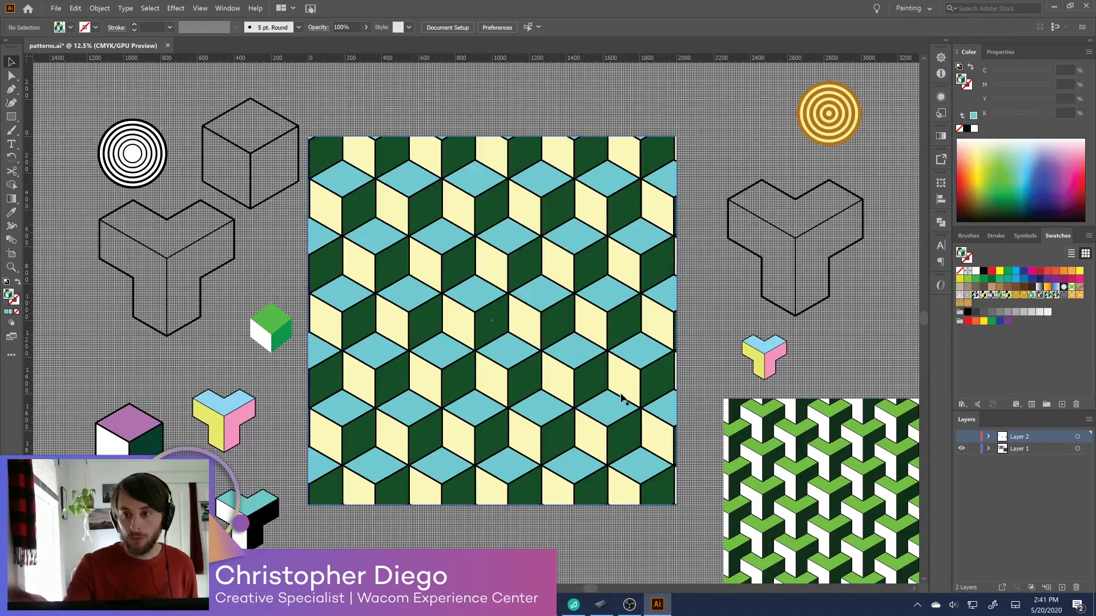
Switch to Photoshop and open cube pattern_4-01, japanse wave_brown-01, patterns-01 and y pattern_turtle colors-01 from the patterns folder
click(1054, 8)
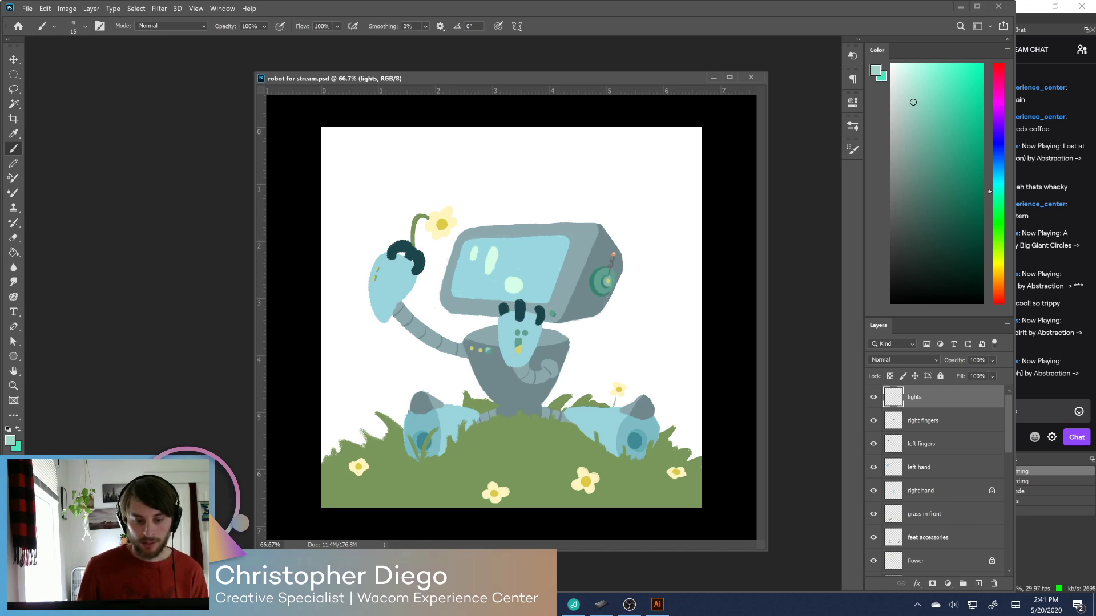
click(27, 9)
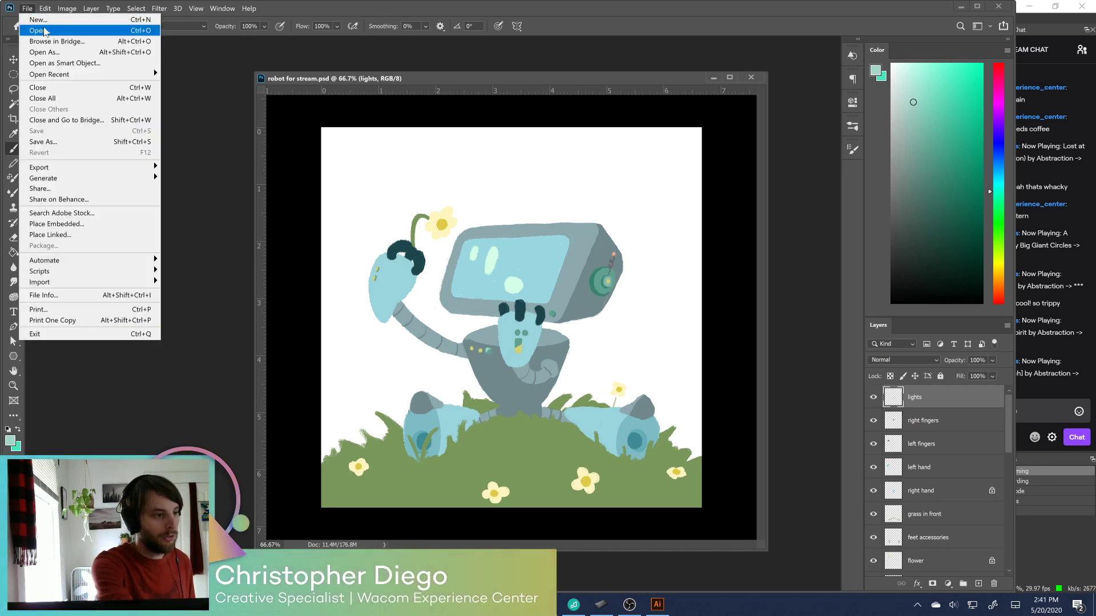
click(48, 31)
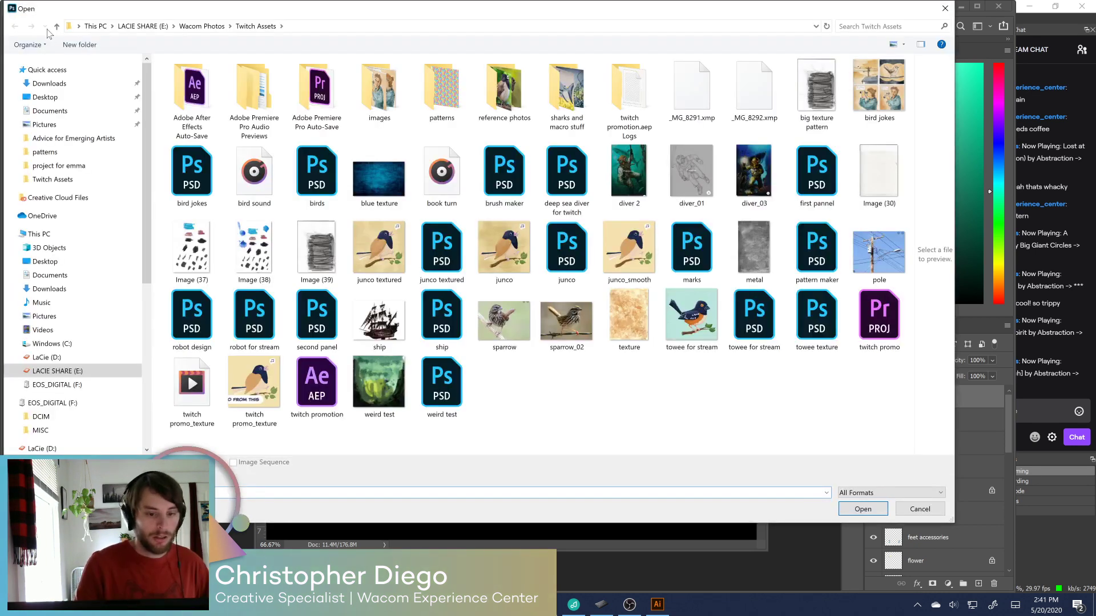
double_click(445, 92)
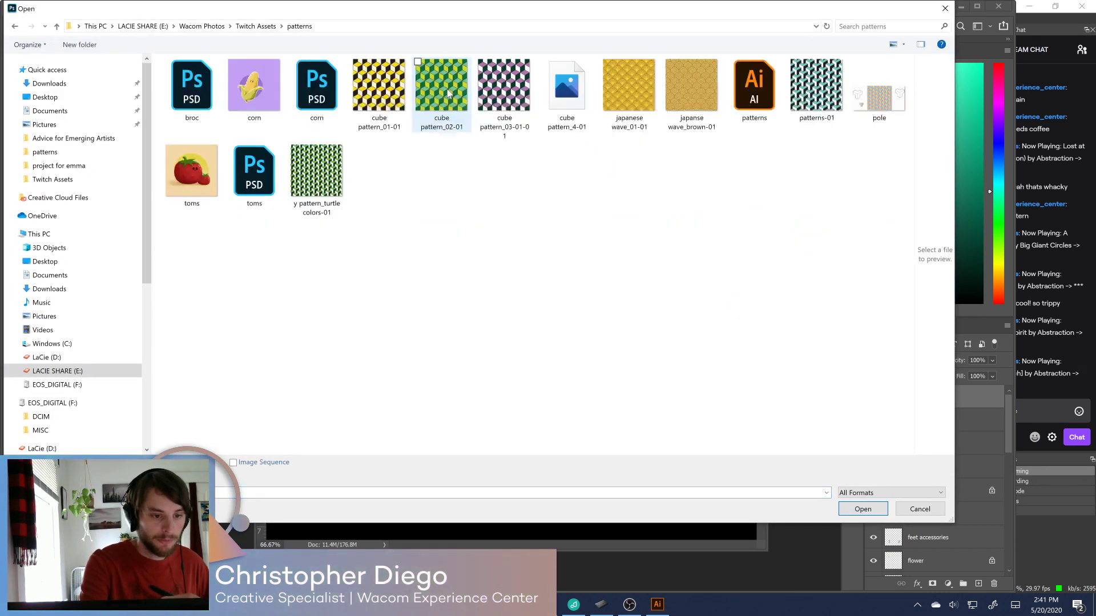
click(297, 149)
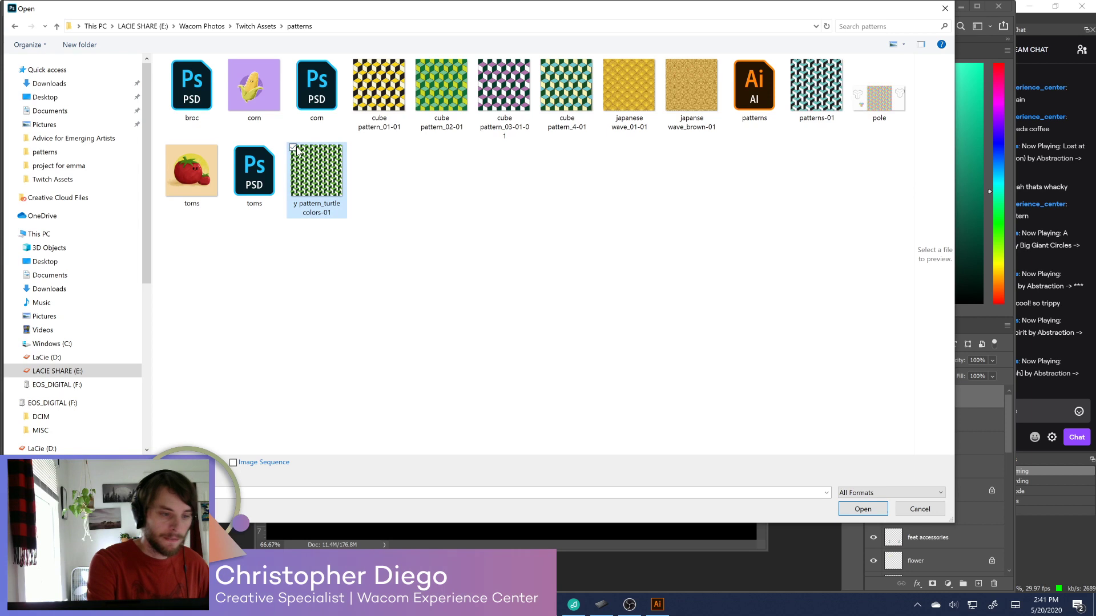
click(793, 61)
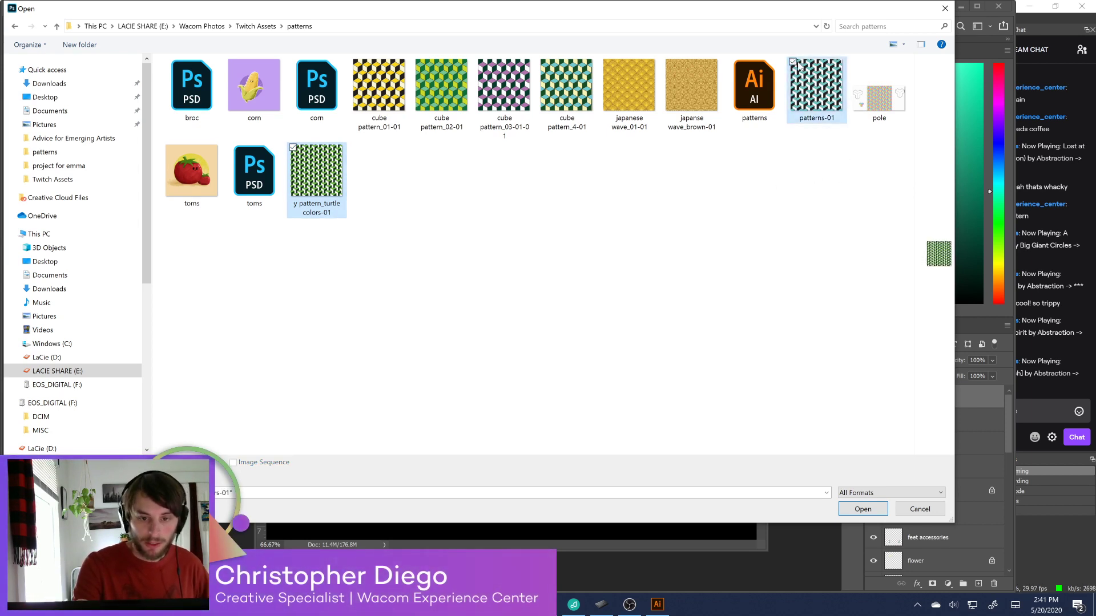
click(669, 63)
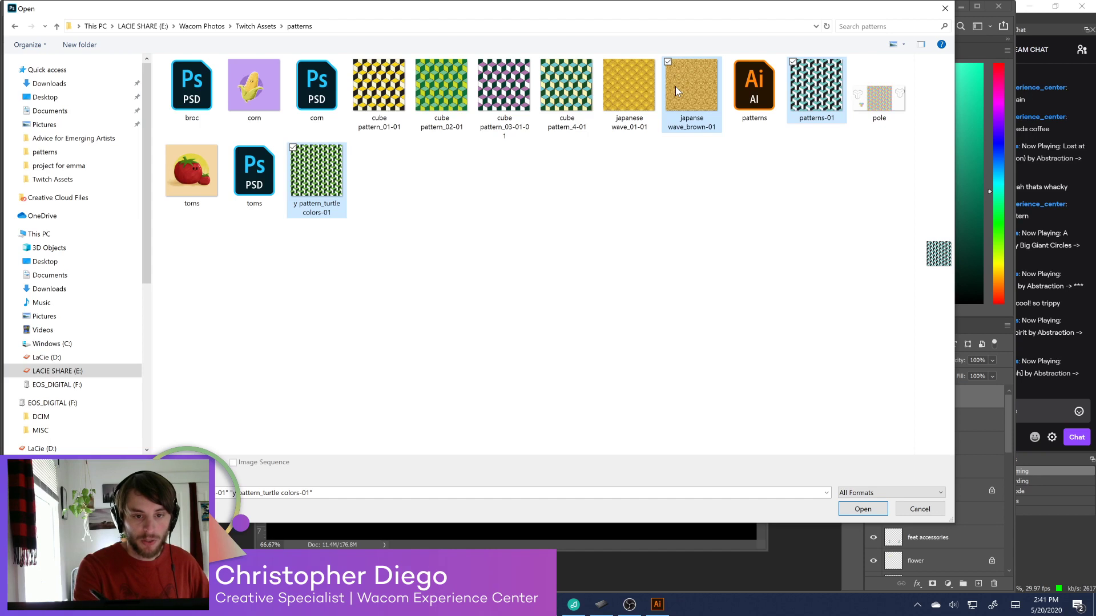
click(605, 61)
click(605, 61)
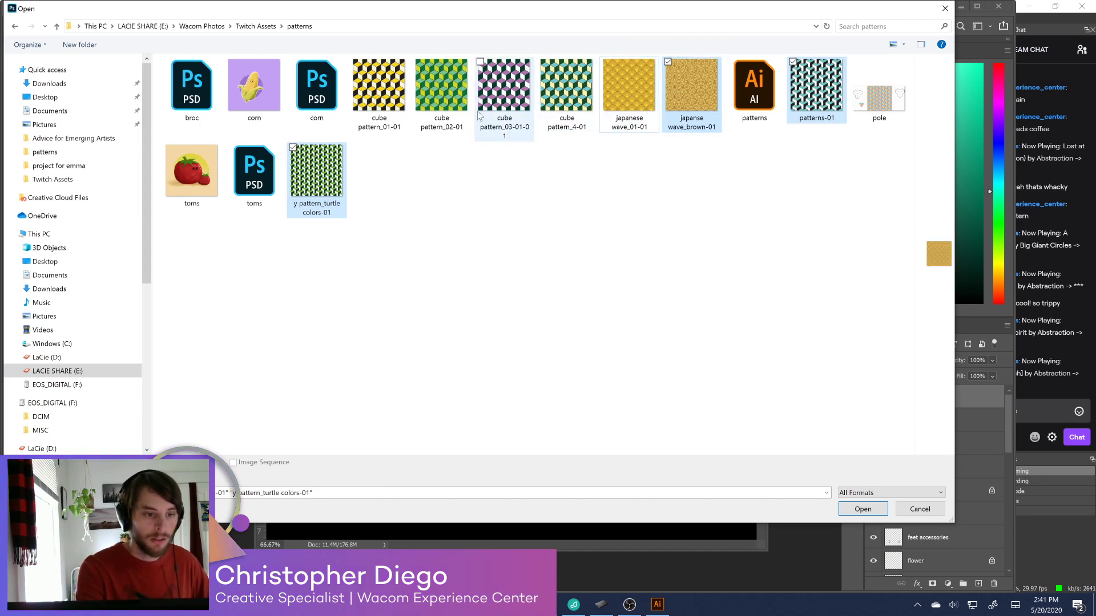
click(542, 62)
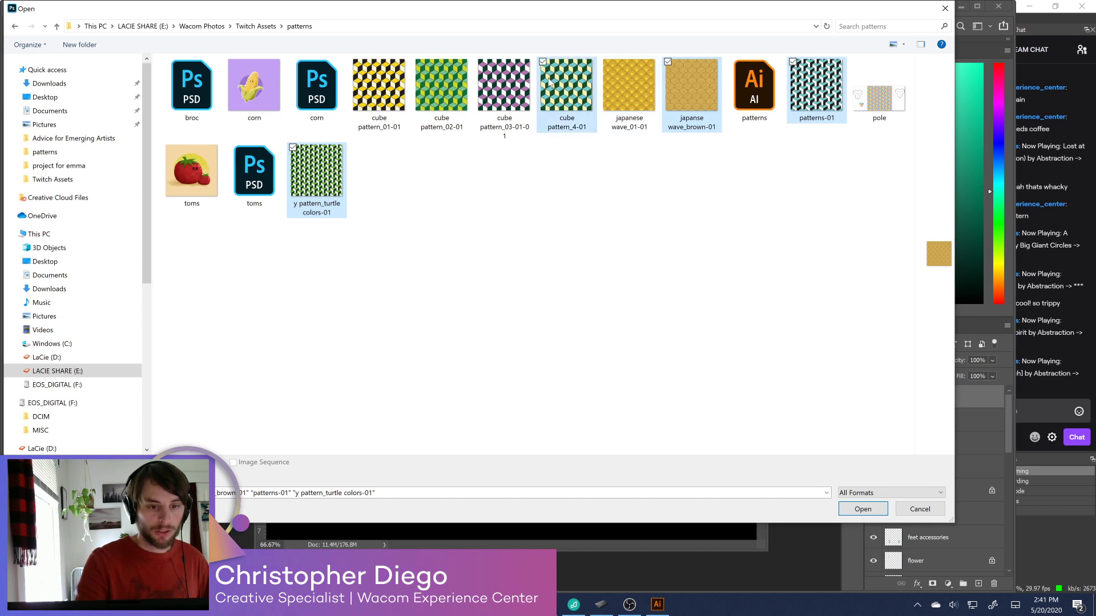
click(862, 510)
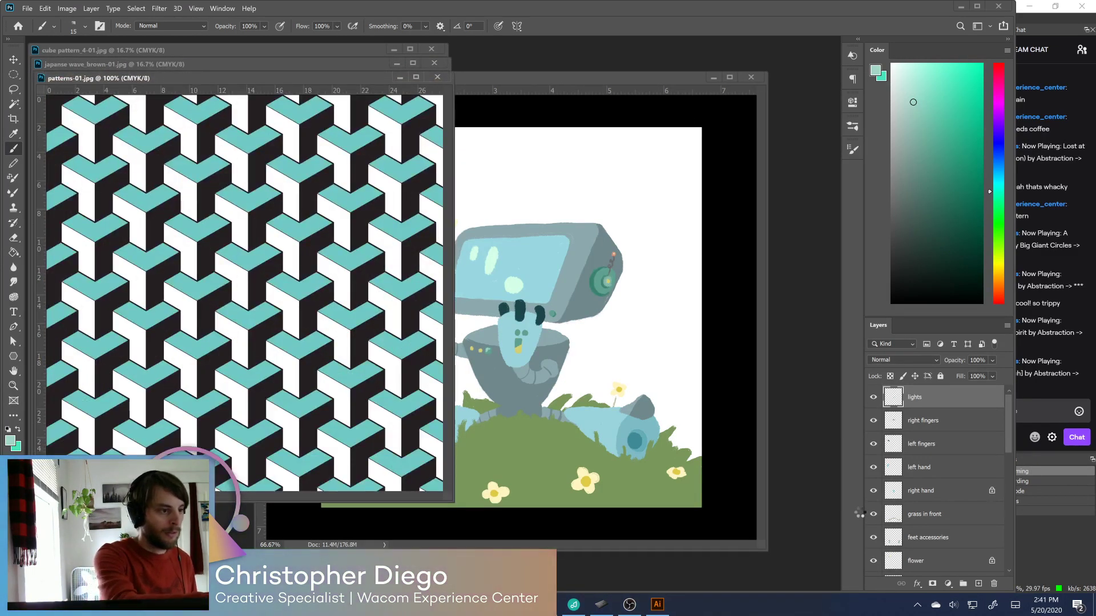
Create a new 2500 x 2500 px document at 300 ppi and place its window beside the green pattern image
click(27, 8)
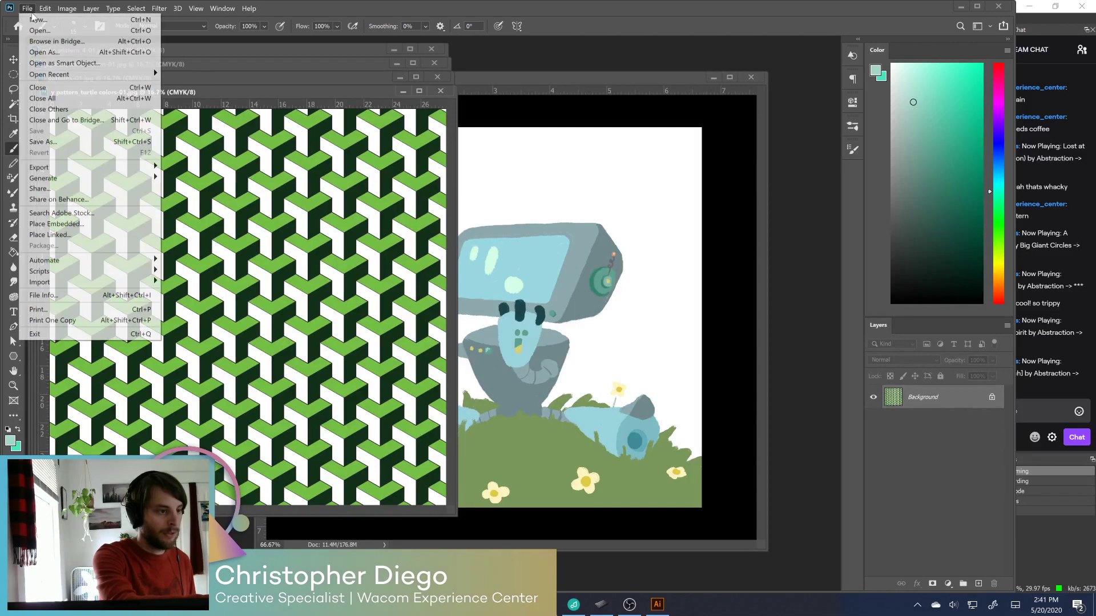
click(38, 22)
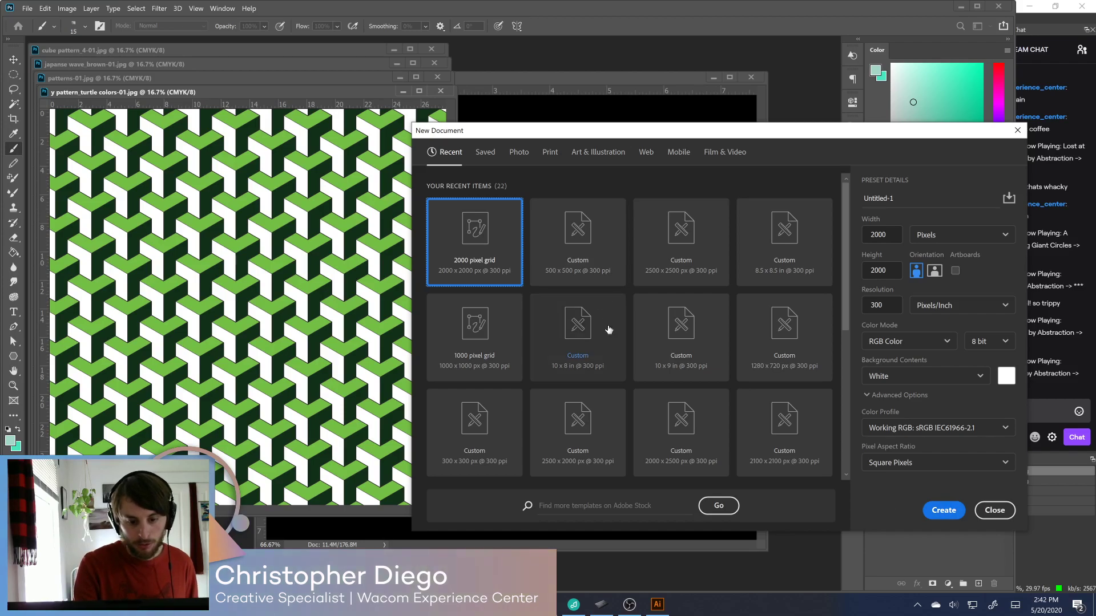
click(684, 272)
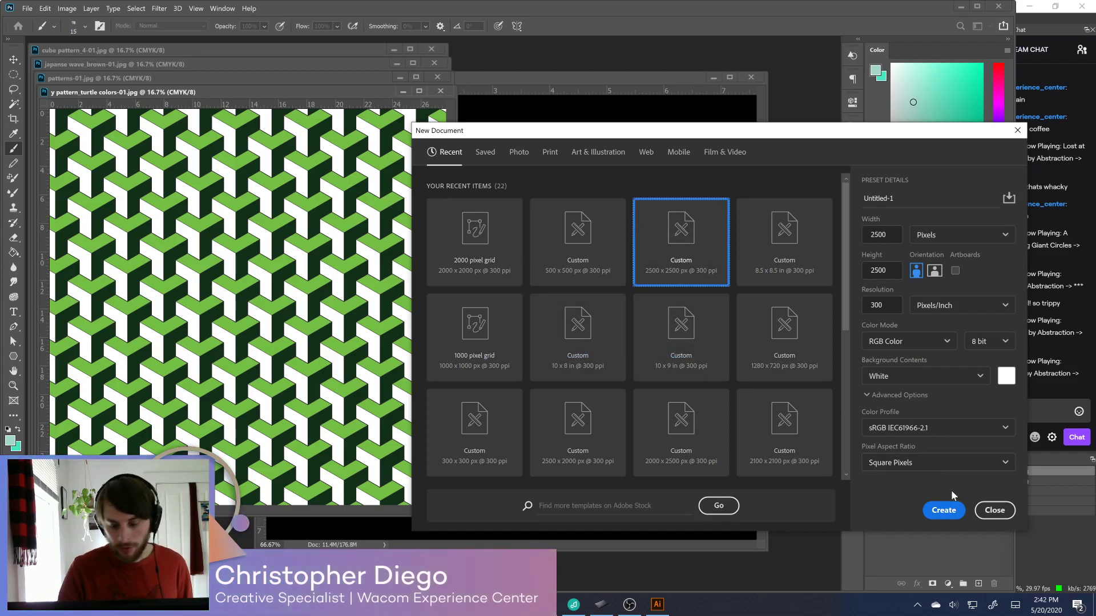
click(948, 509)
drag(423, 90, 858, 59)
Copy the green three-armed pattern image into the new document as a layer
key(v)
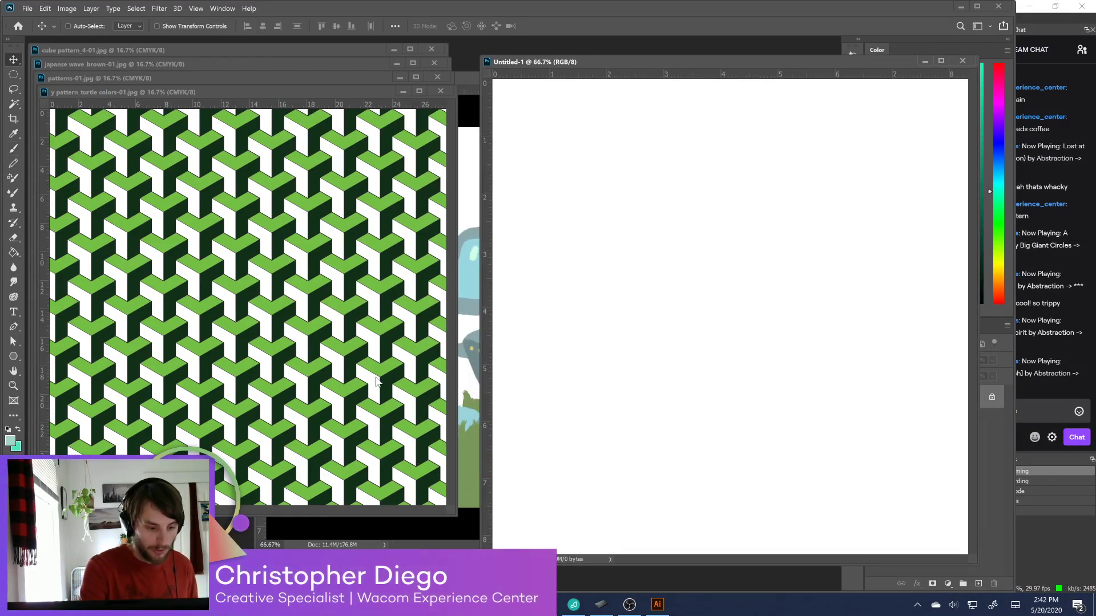
drag(649, 322, 785, 392)
key(ctrl+minus)
key(ctrl+minus)
key(ctrl+minus)
key(ctrl+minus)
key(ctrl+minus)
key(ctrl+minus)
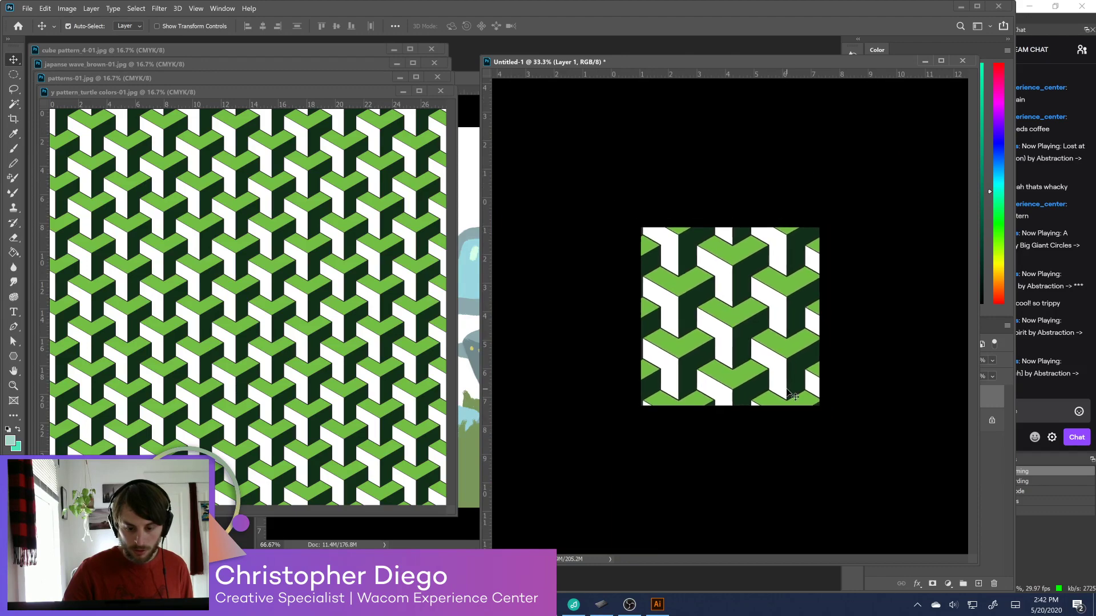
Scale the green pattern layer to about 31% and align it to fit the 2500 px canvas
key(ctrl+t)
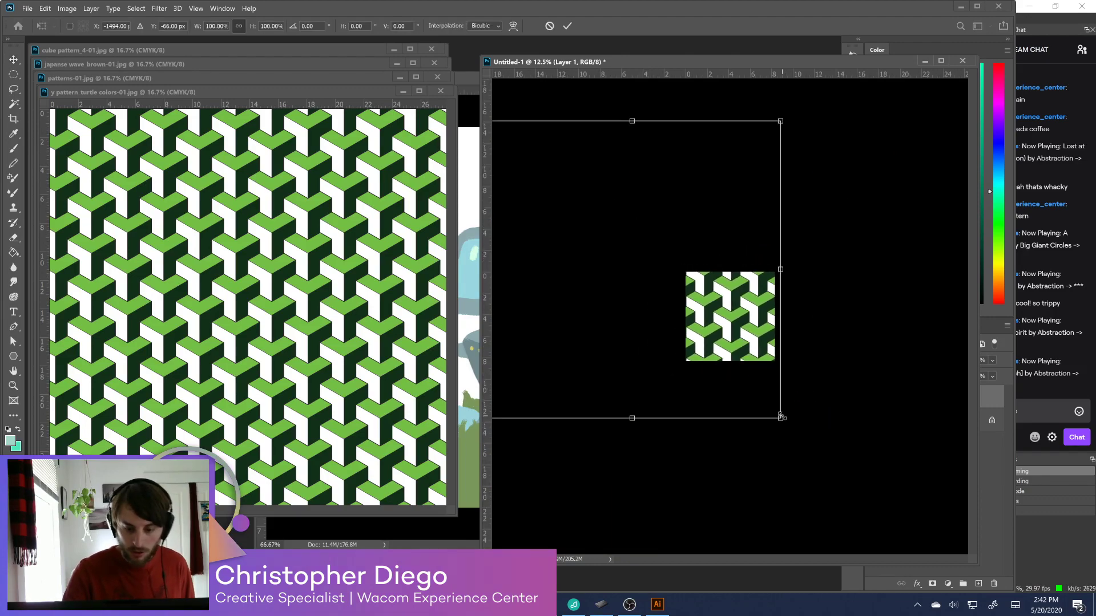
drag(780, 417, 616, 251)
drag(573, 216, 777, 362)
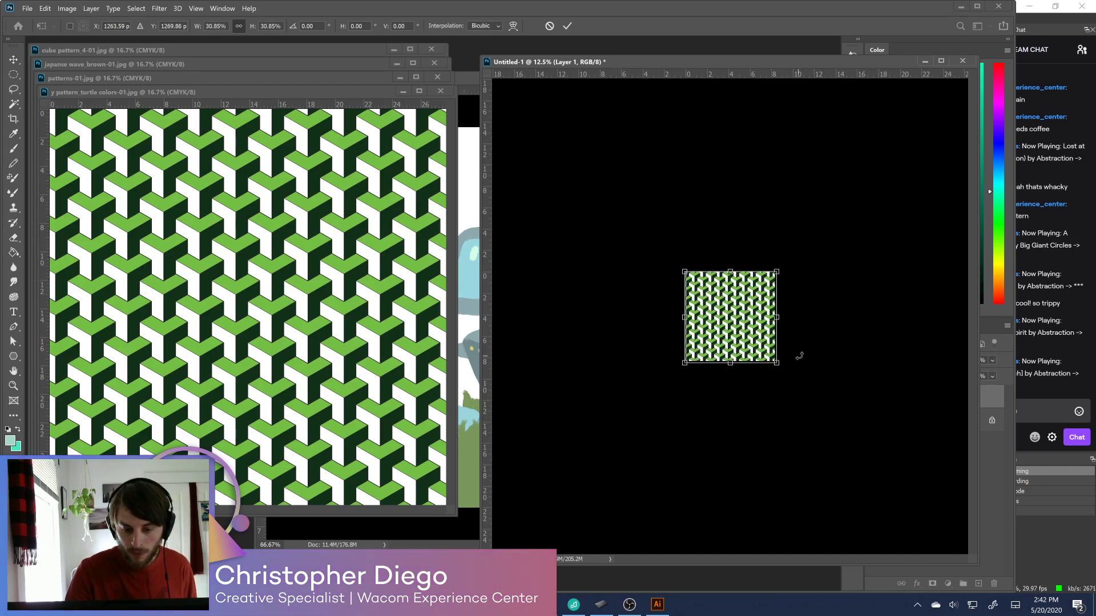
key(ctrl+plus)
drag(822, 410, 820, 407)
drag(791, 372, 791, 371)
key(Return)
key(ctrl+plus)
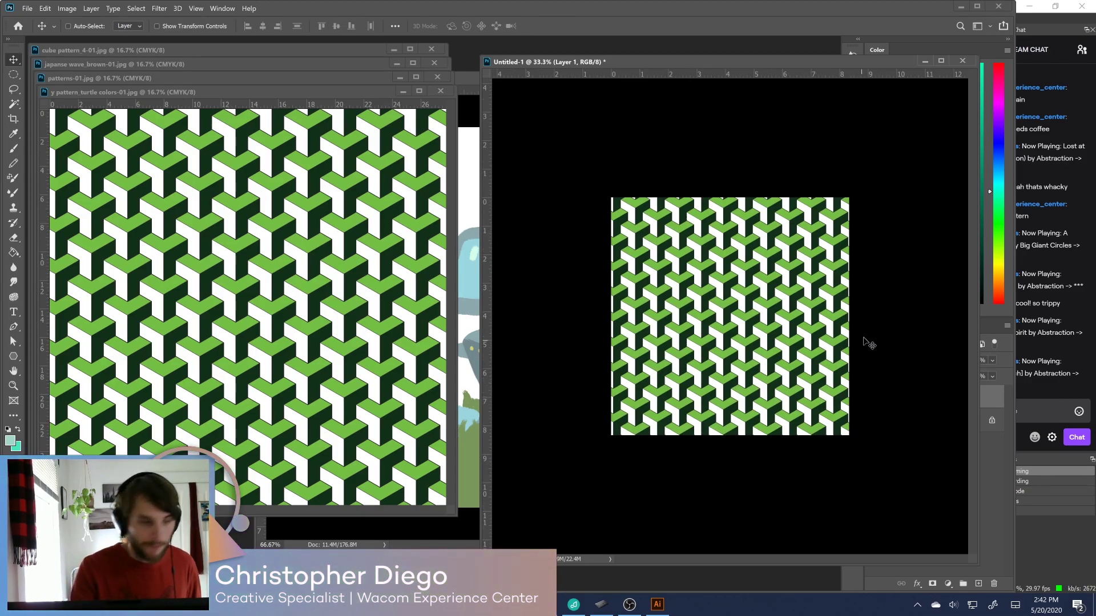
Define the scaled green artwork as a pattern named Y_turtle
click(27, 10)
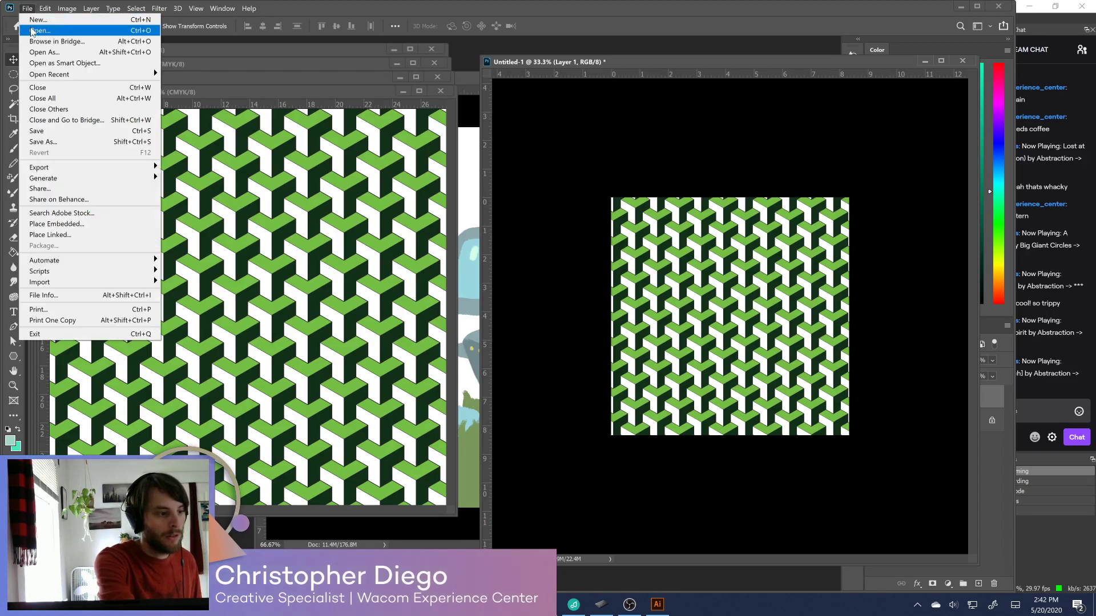
mouse_move(46, 9)
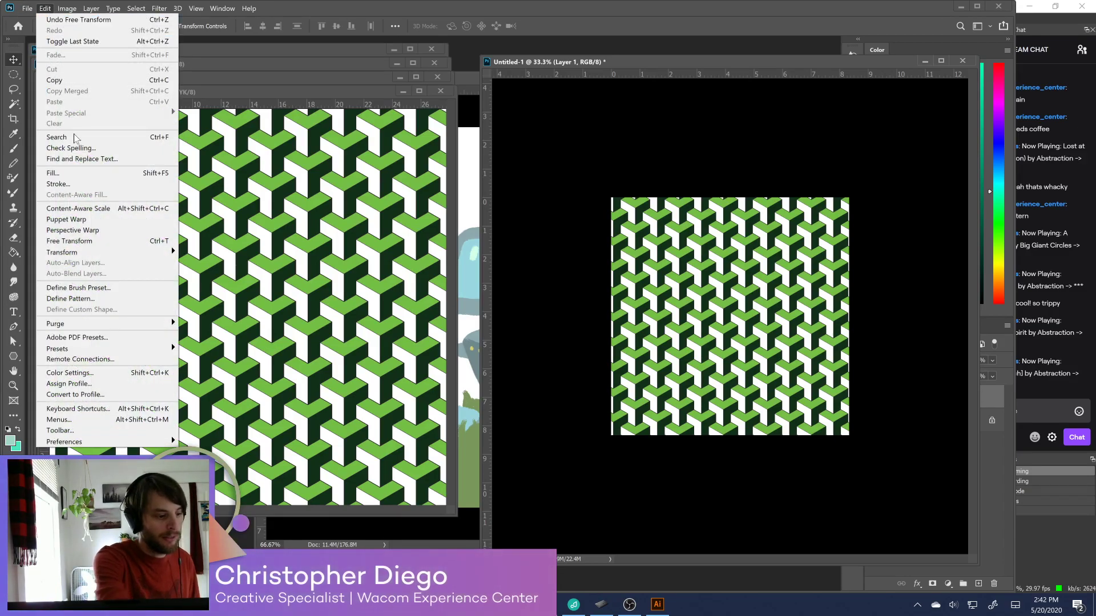
click(153, 299)
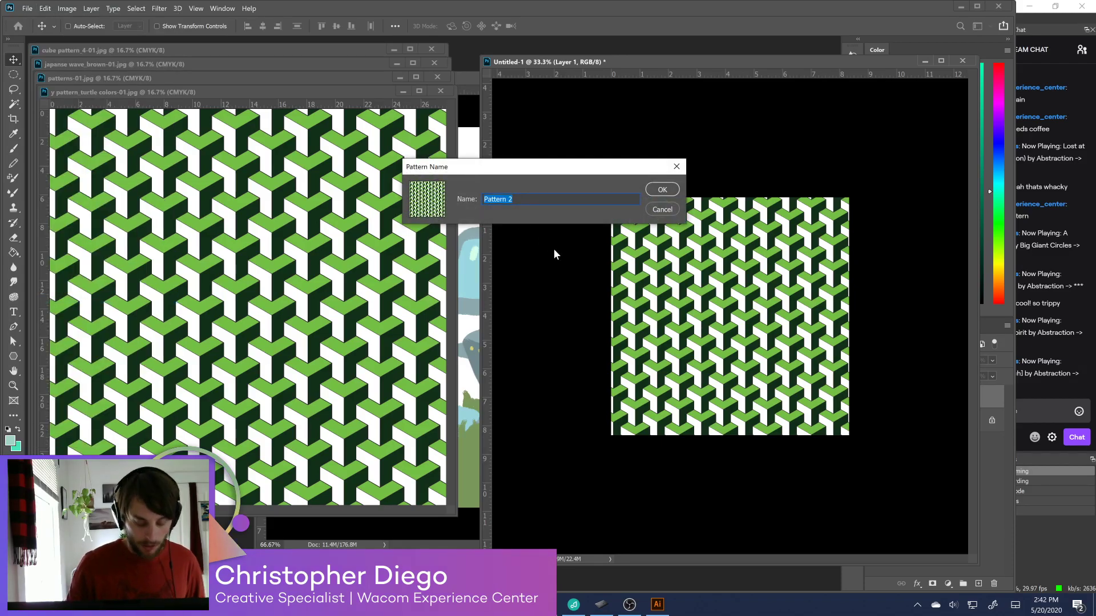
text(Y_turtle colors)
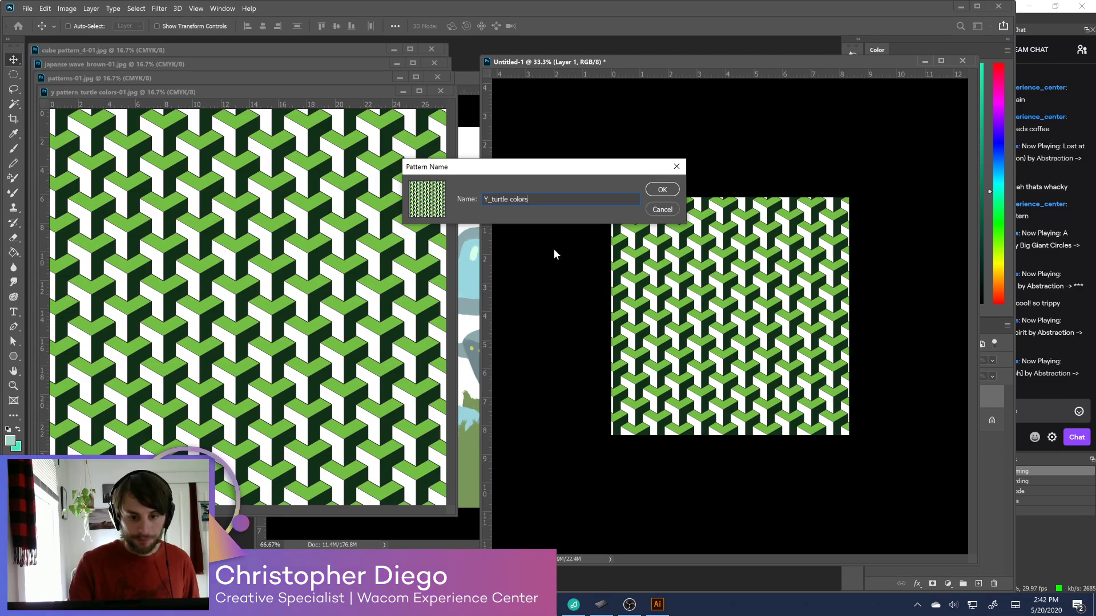
key(Return)
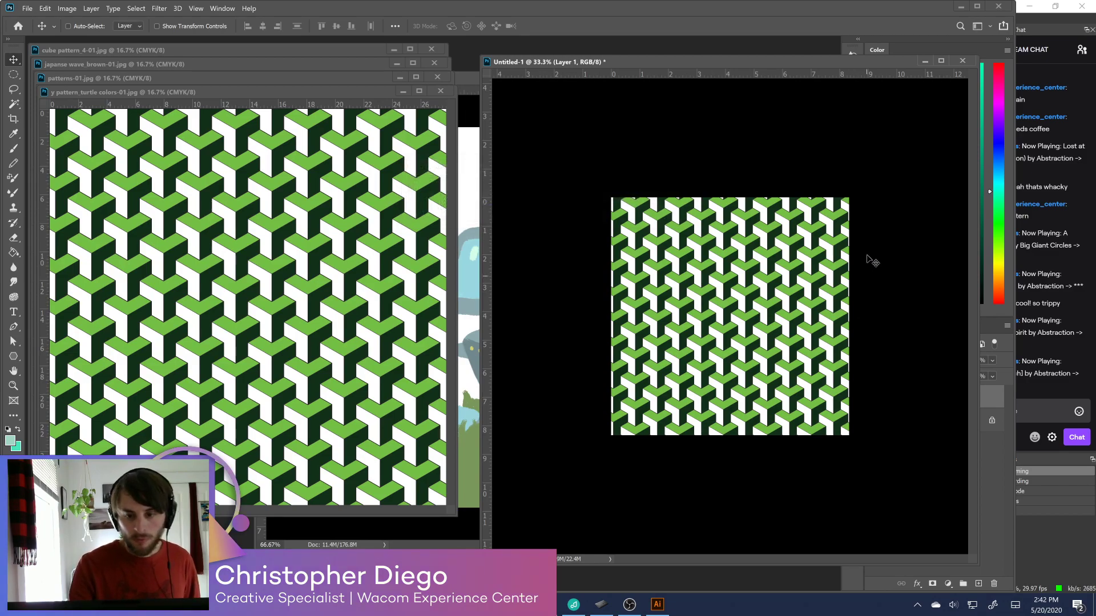
Maximize the workspace, hide the green pattern layer and add a new empty layer above it
drag(892, 61, 761, 74)
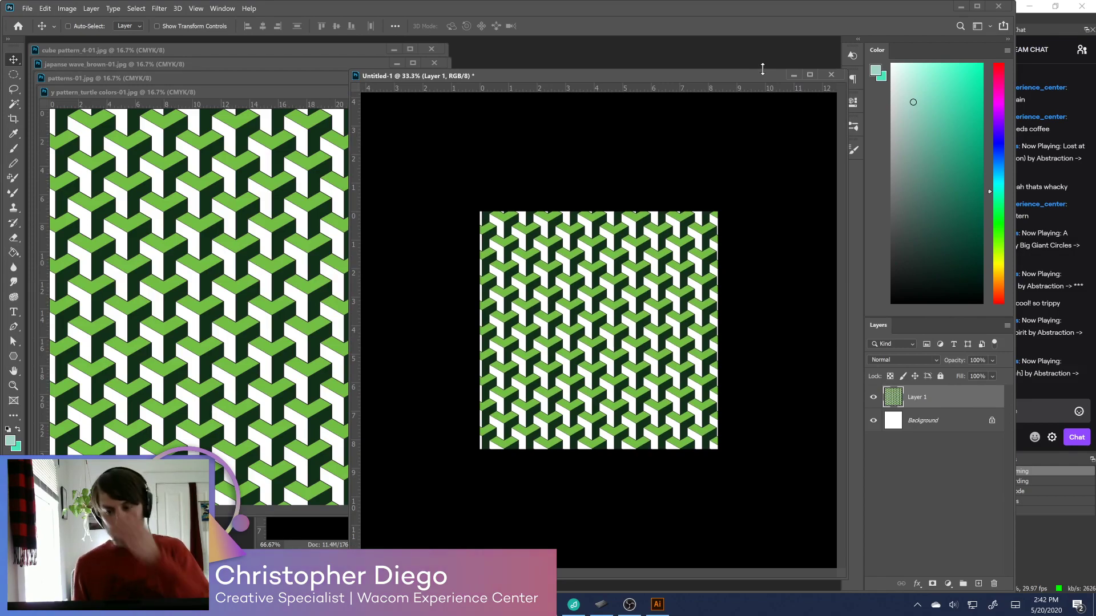
click(982, 5)
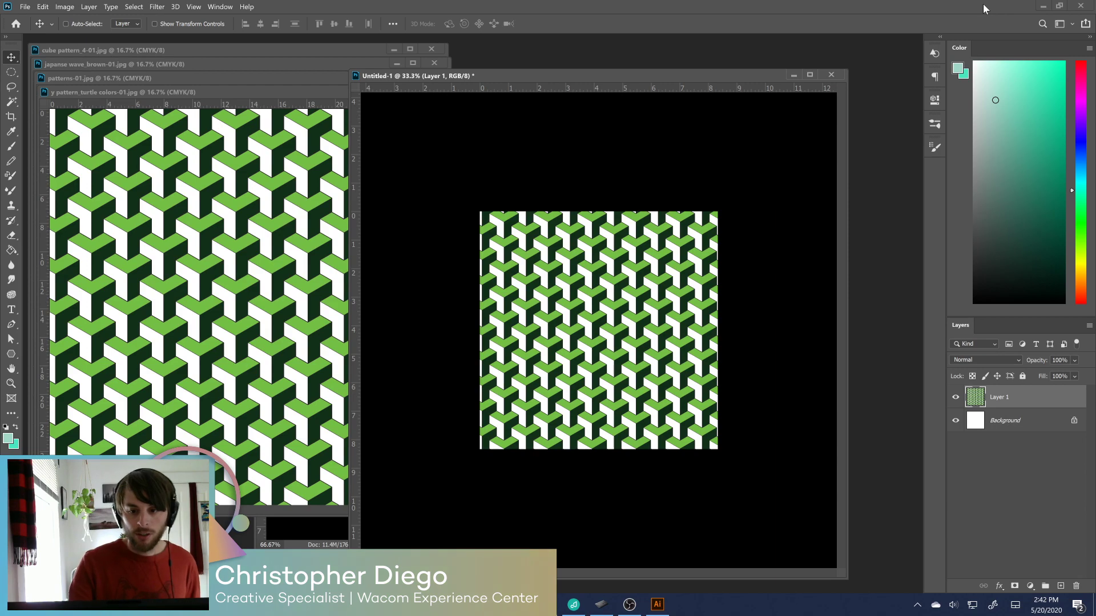
drag(616, 76, 628, 116)
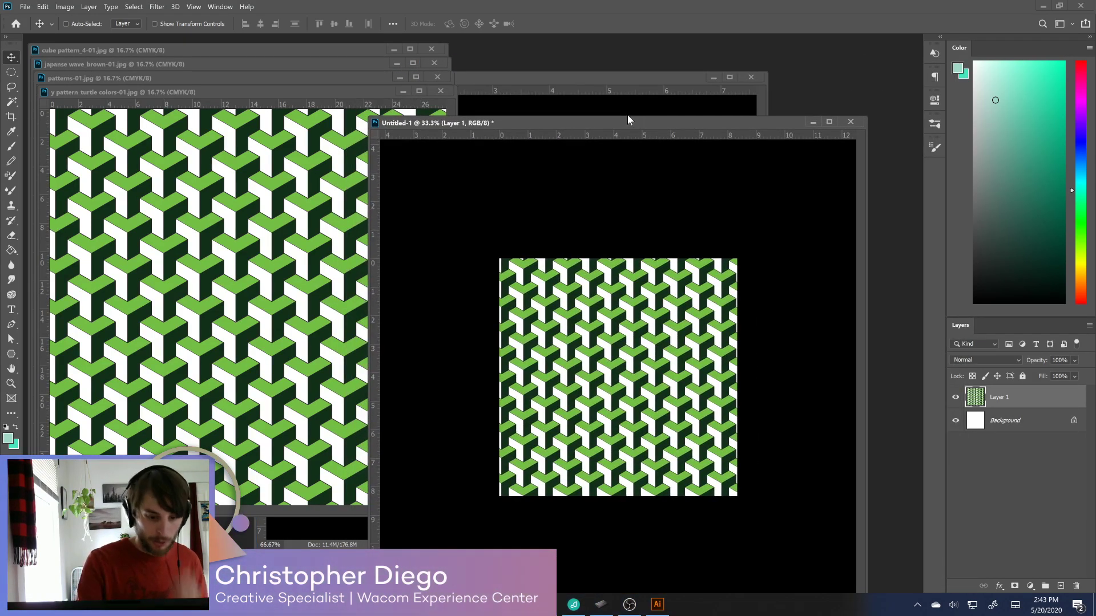
click(956, 398)
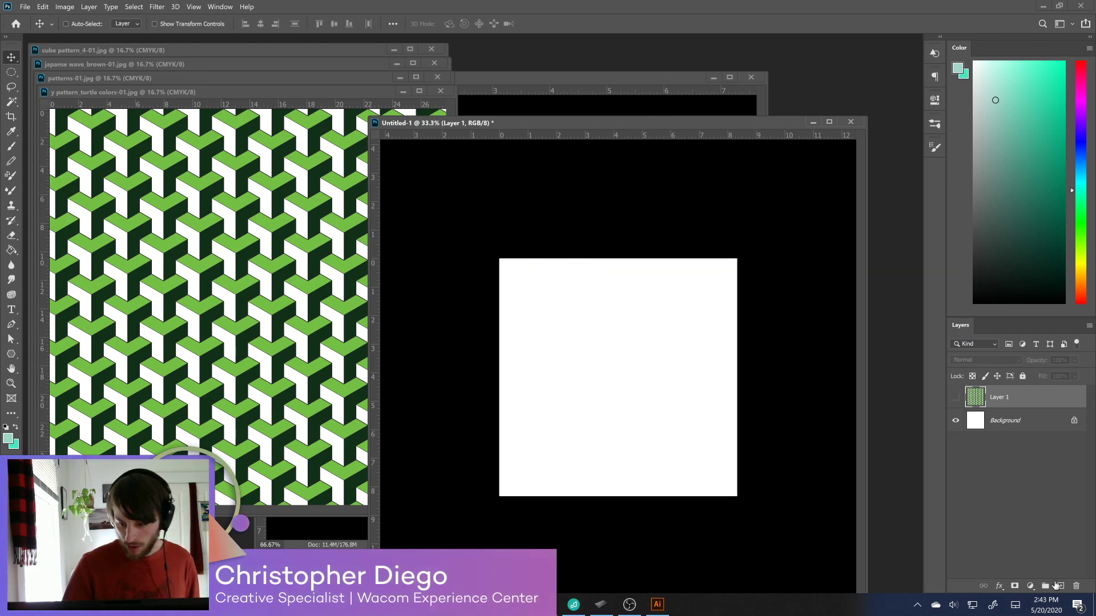
click(1060, 586)
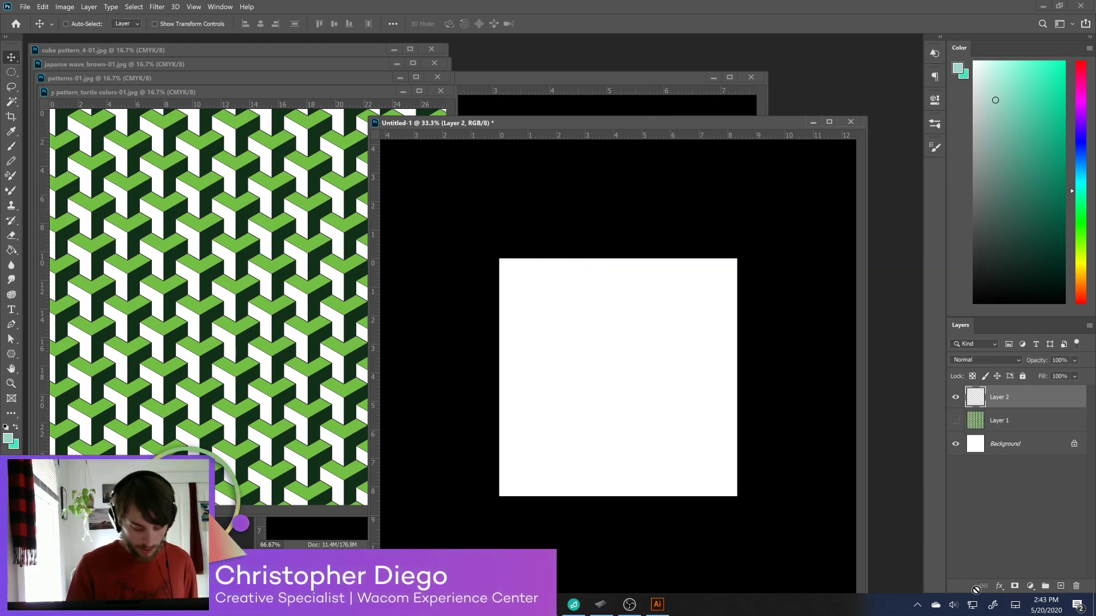
Choose the Hard Round brush from General Brushes and enable Transfer in its brush settings
click(935, 146)
click(934, 123)
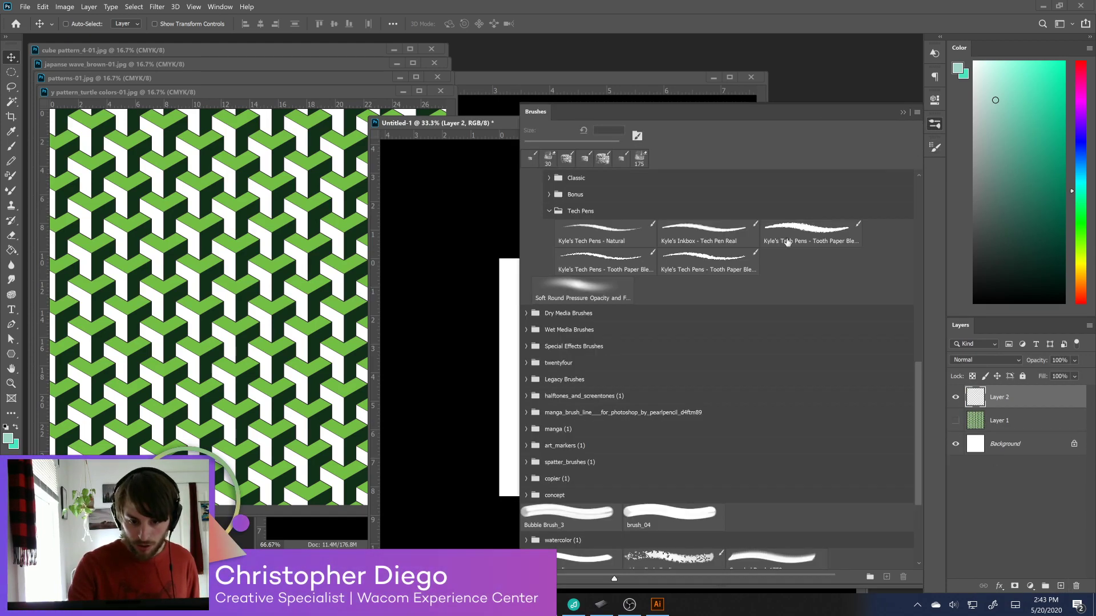
drag(916, 388, 907, 145)
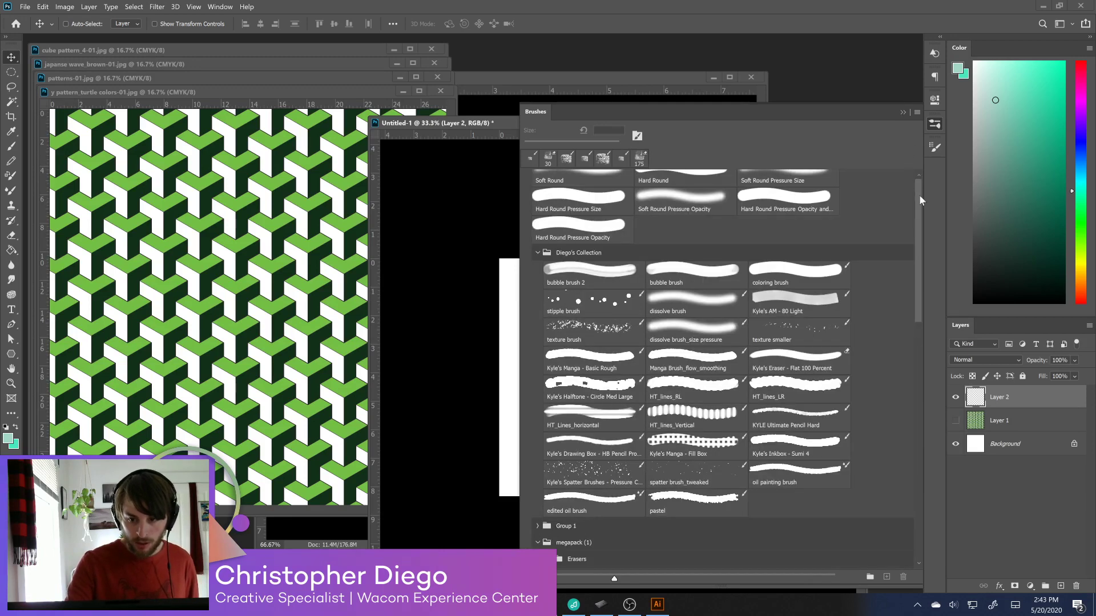
scroll(918, 192, up, 1)
click(688, 201)
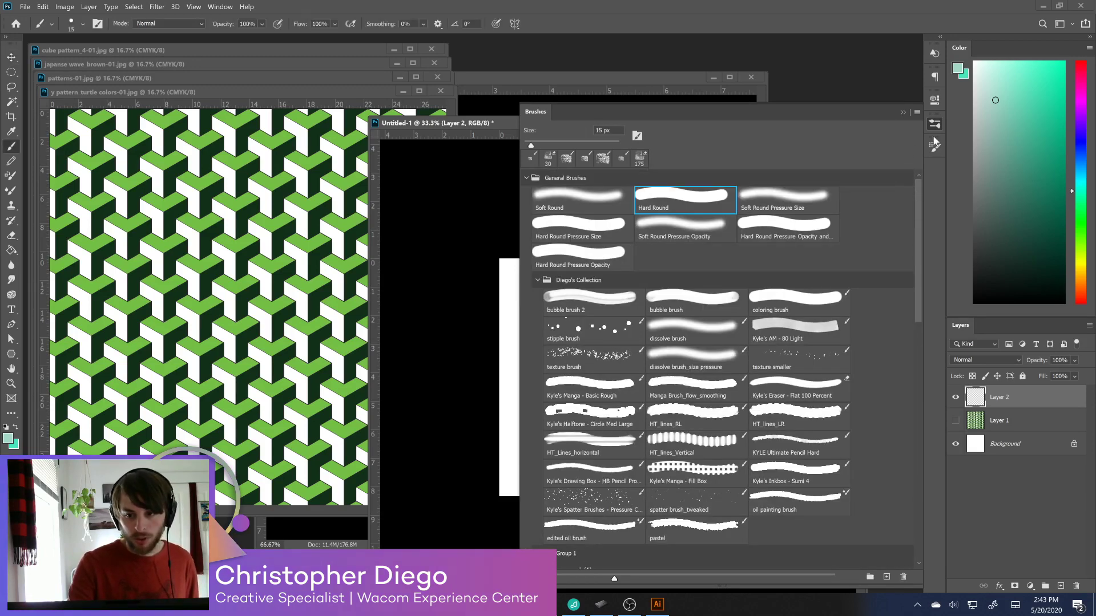
click(935, 125)
click(933, 145)
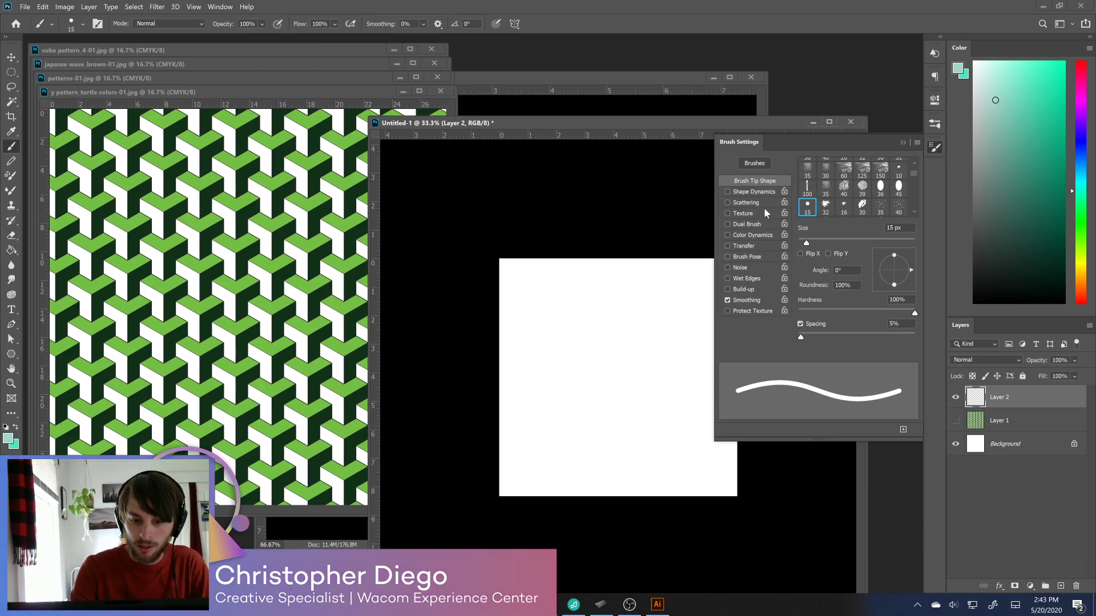
click(755, 244)
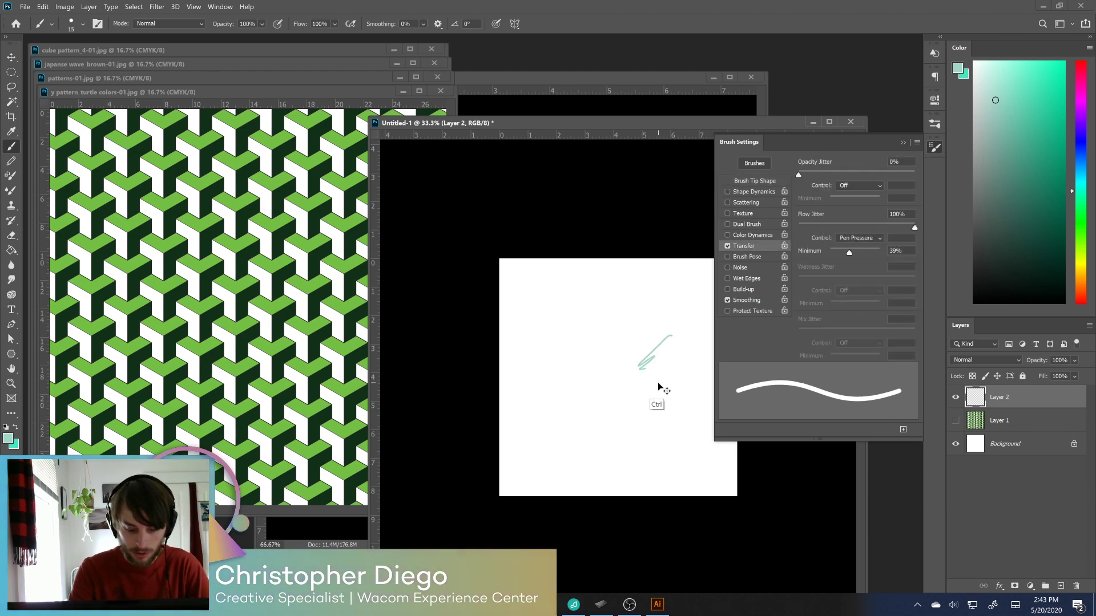
Open Wacom Tablet Properties to review the Use Windows Ink option for Pro Pen 2, and return to the canvas
click(603, 608)
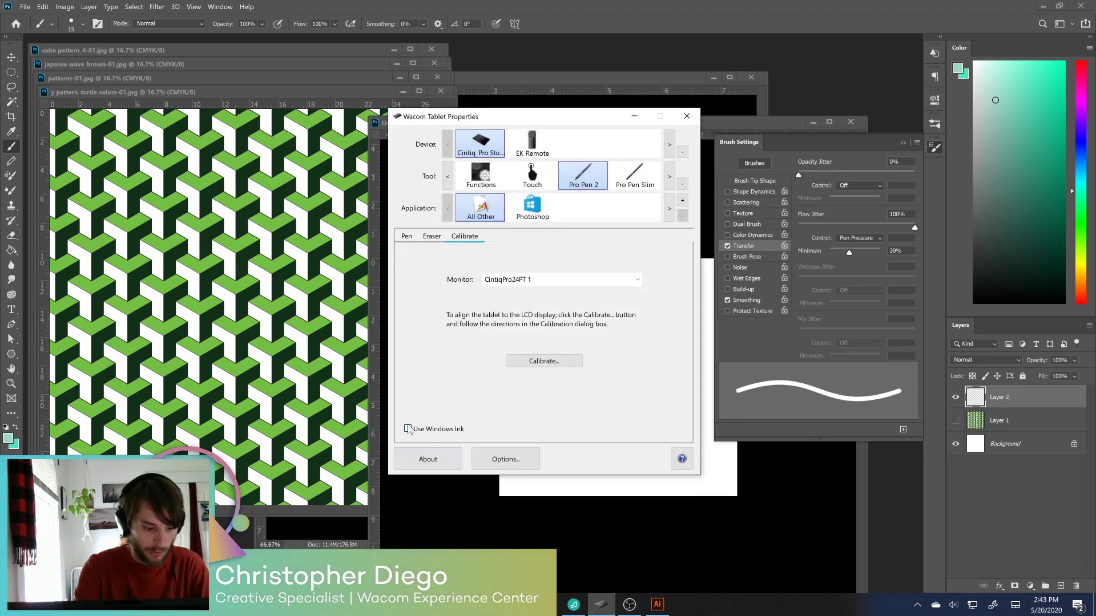
click(452, 517)
Try freehand strokes on the new layer to test the brush's pen pressure, and undo them
mouse_move(636, 345)
mouse_down()
mouse_move(584, 390)
mouse_move(612, 450)
mouse_move(569, 493)
mouse_up()
key(ctrl+z)
mouse_move(654, 365)
mouse_down()
mouse_move(596, 470)
mouse_move(627, 472)
mouse_up()
key(ctrl+z)
key(ctrl+z)
key(ctrl+z)
drag(622, 264, 598, 337)
drag(616, 289, 610, 368)
drag(621, 308, 616, 363)
mouse_move(632, 321)
mouse_down()
mouse_move(634, 346)
mouse_move(657, 332)
mouse_up()
Undo the thin test strokes, enlarge the brush to 100 px and set the Transfer flow minimum to 0%
key(ctrl+z)
key(ctrl+z)
key(ctrl+z)
key(ctrl+z)
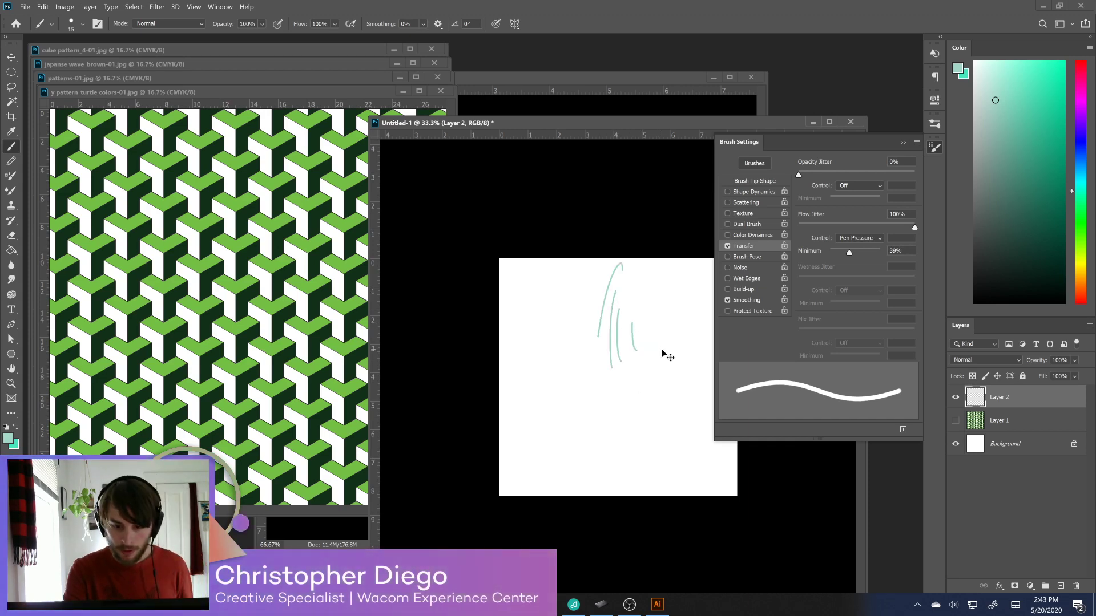
key(ctrl+z)
key(bracketright)
key(bracketright)
key(bracketright)
key(bracketright)
key(bracketright)
key(bracketright)
key(bracketright)
key(bracketright)
key(bracketright)
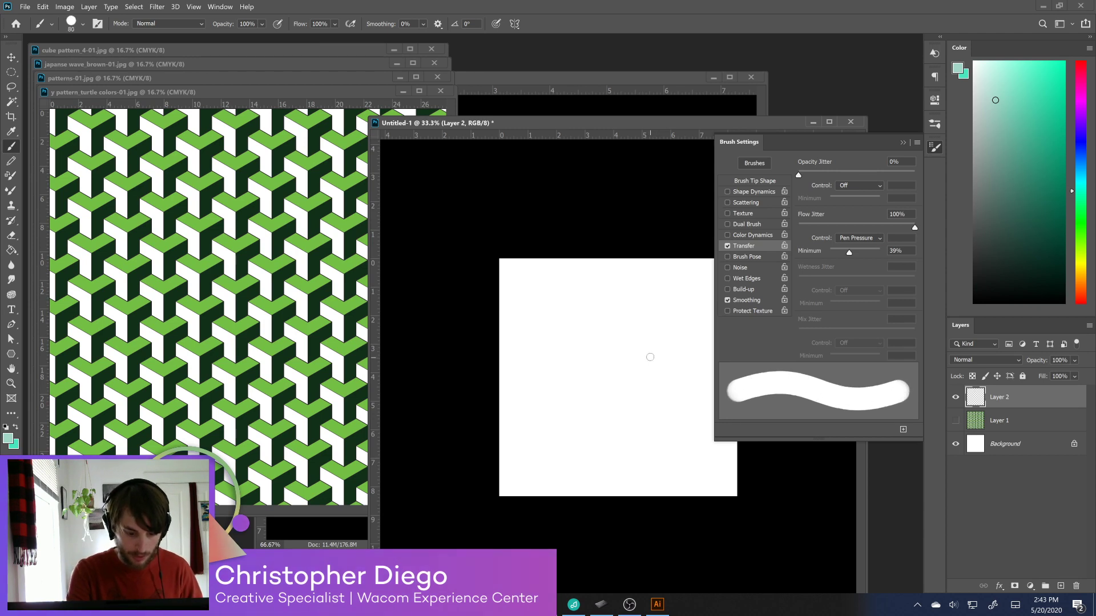
mouse_move(667, 306)
mouse_down()
mouse_move(611, 359)
mouse_move(609, 409)
mouse_move(644, 357)
mouse_up()
drag(849, 251, 828, 253)
Paint several diagonal strokes to test the flow response, and replace the painted layer with a new empty one
drag(639, 276, 566, 363)
drag(608, 330, 566, 409)
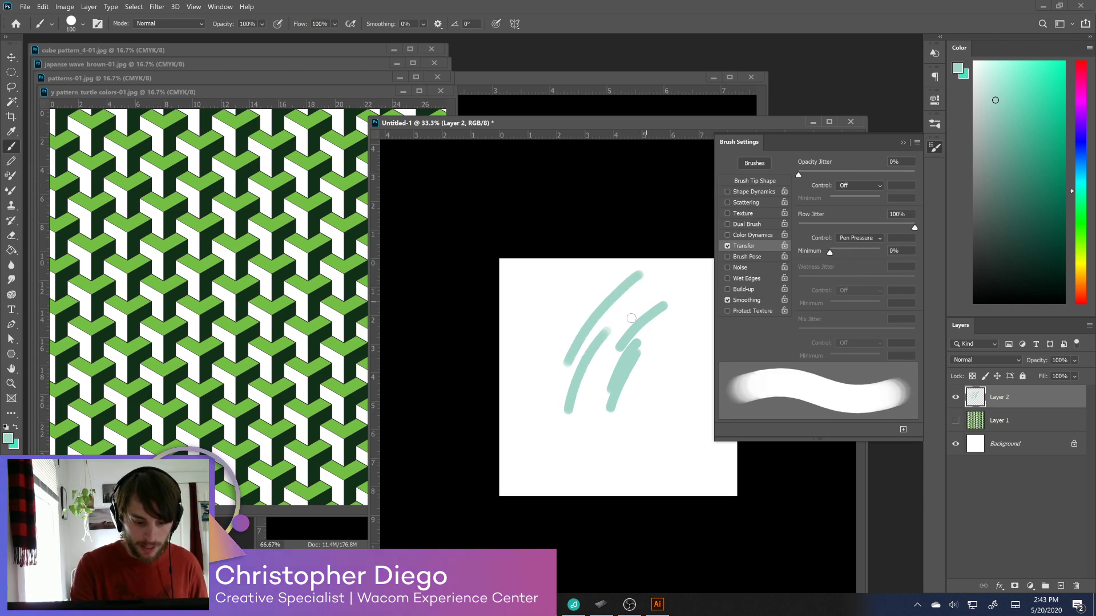
drag(606, 364, 573, 453)
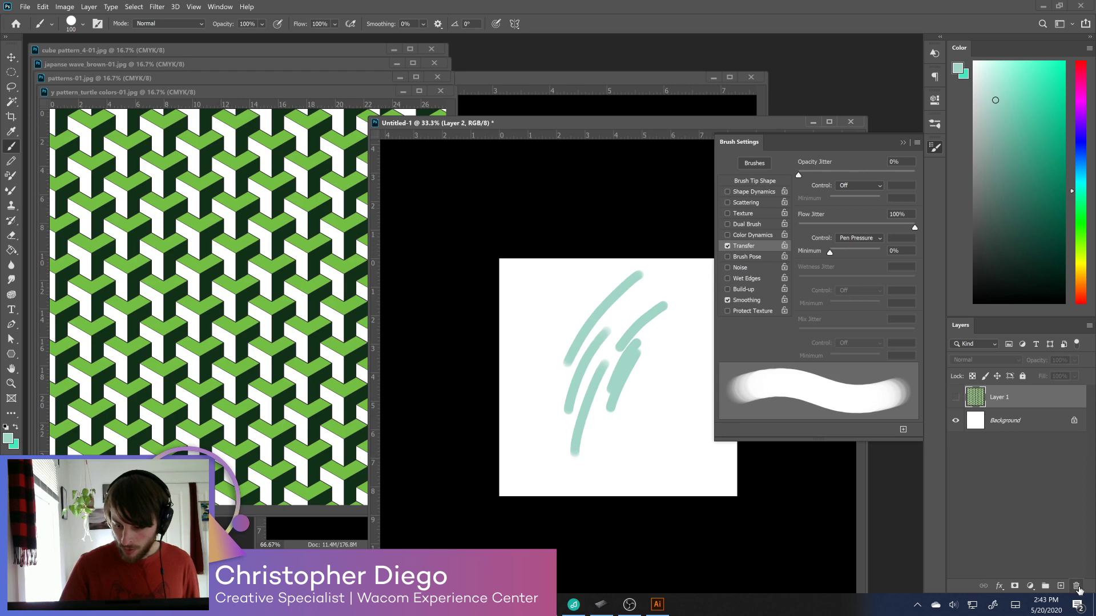
key(Delete)
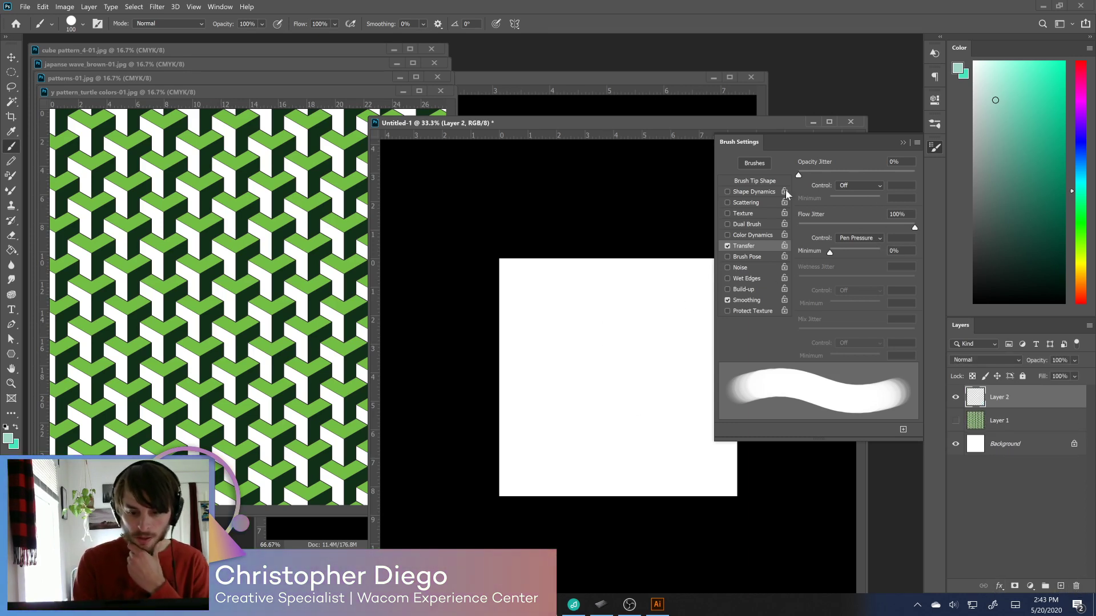
Enable Texture for the brush and choose the Y_turtle colors pattern as its texture
click(753, 214)
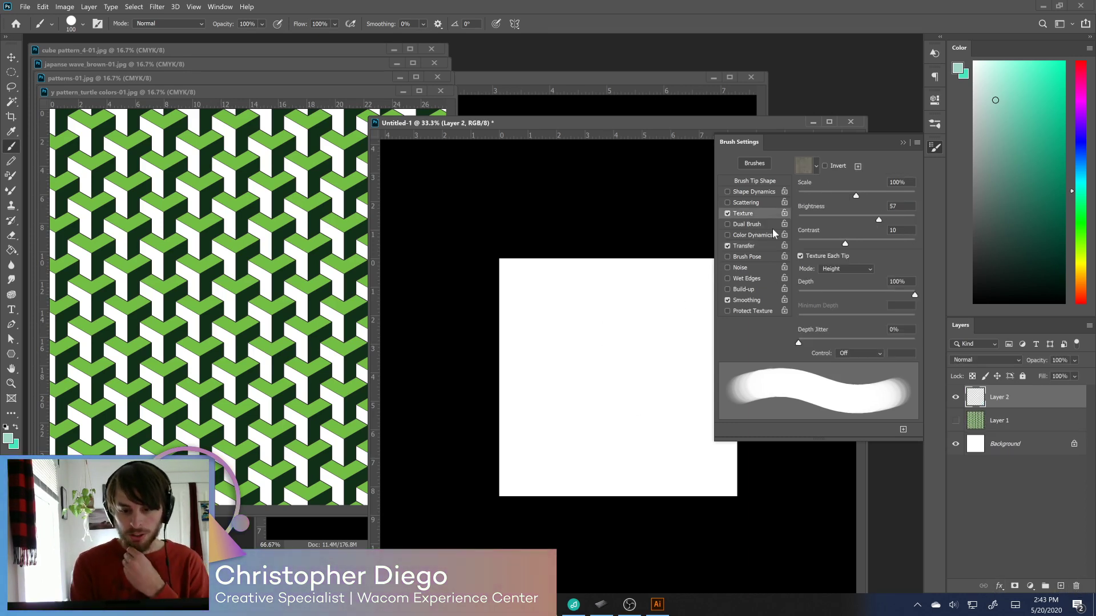
click(816, 166)
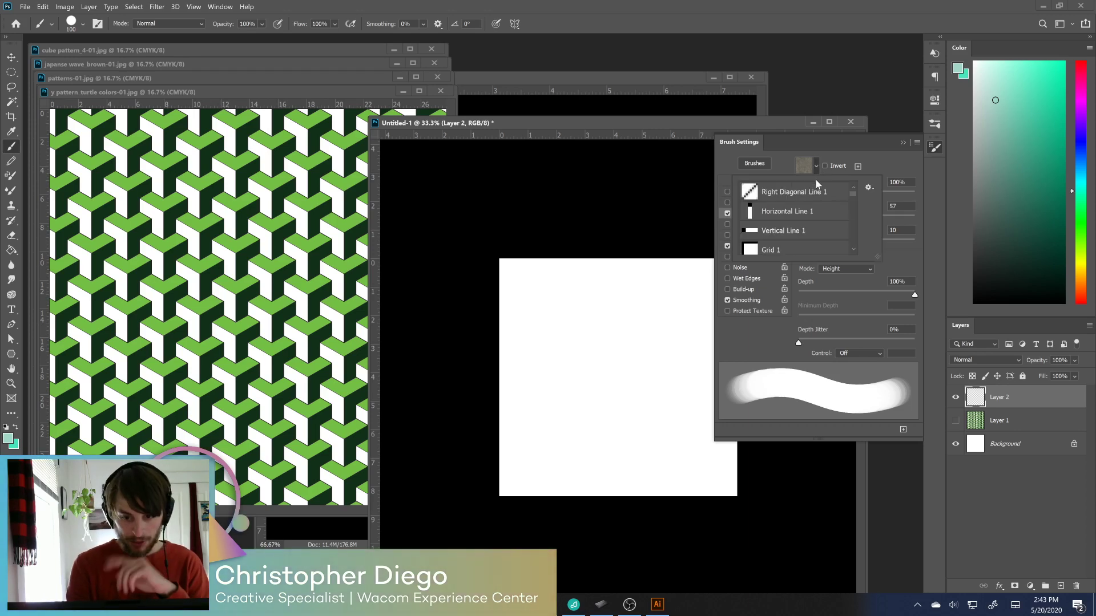
scroll(853, 211, down, 10)
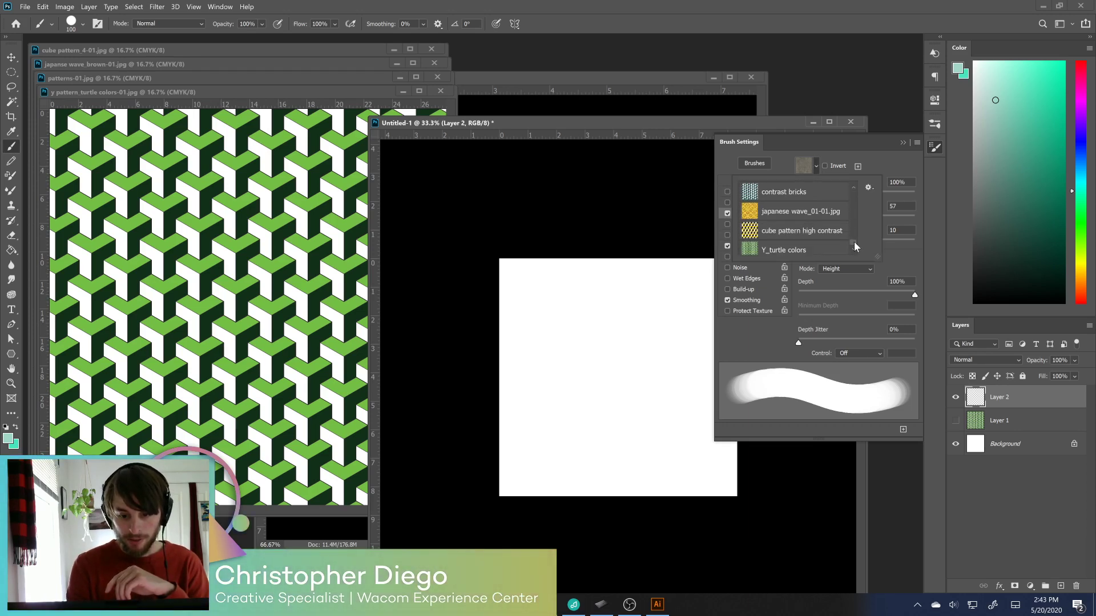
click(783, 247)
Try the textured brush in Height mode with a scribble on Layer 2, and undo it
mouse_move(641, 301)
mouse_down()
mouse_move(622, 326)
mouse_move(644, 316)
mouse_move(622, 374)
mouse_move(632, 331)
mouse_move(658, 331)
mouse_move(648, 375)
mouse_move(667, 366)
mouse_move(661, 396)
mouse_move(628, 337)
mouse_up()
key(ctrl+z)
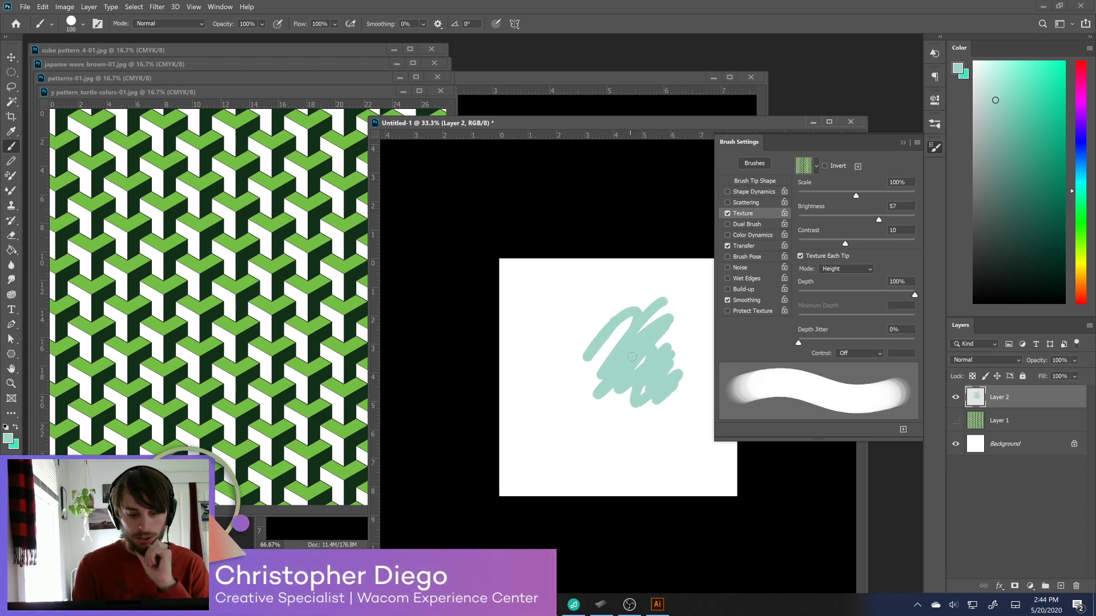
key(ctrl+z)
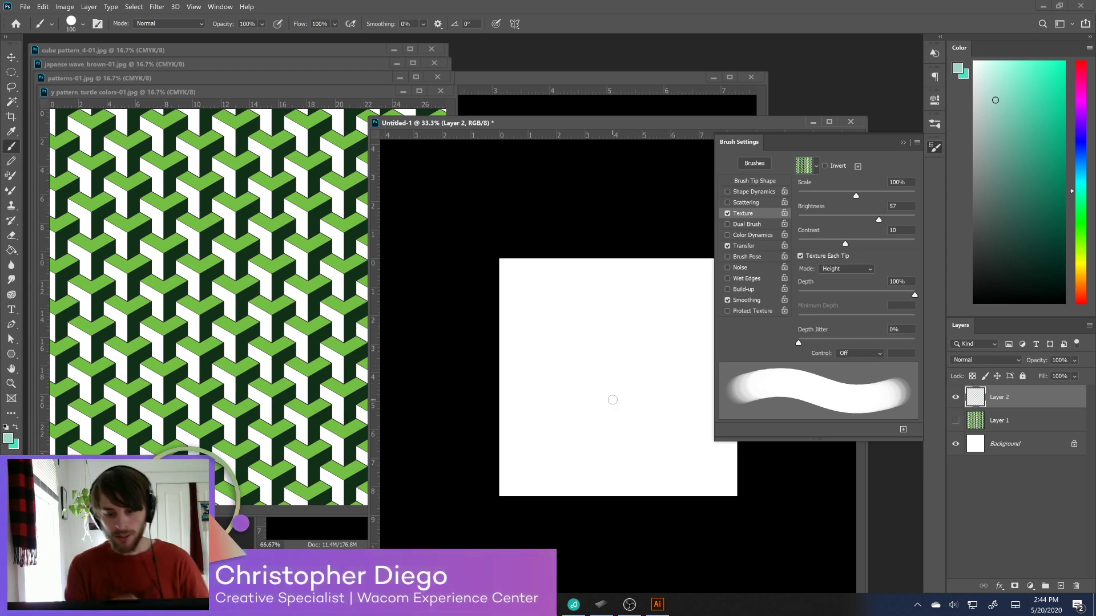
Set the texture mode to Subtract, test it with a dab and enlarge the brush to 600 px
click(861, 269)
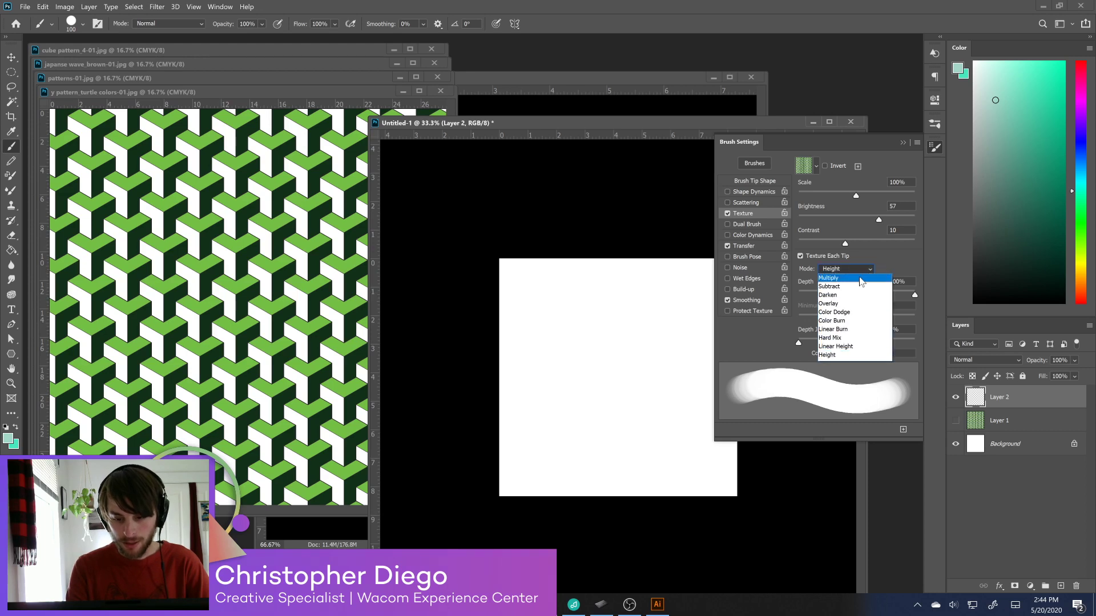
click(869, 284)
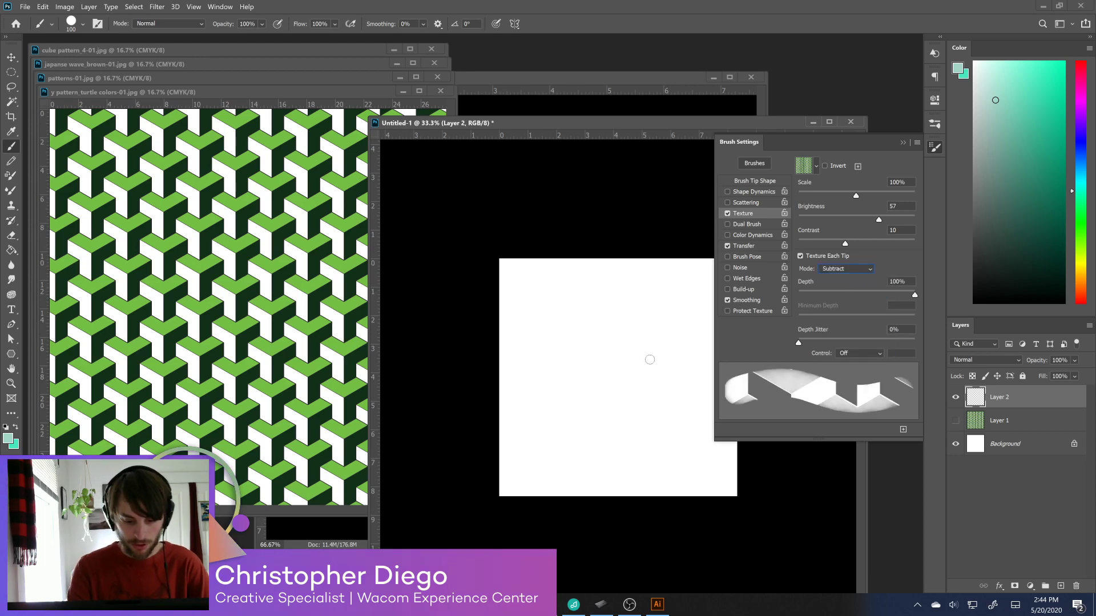
click(640, 354)
key(])
key(])
key(])
key(])
key(])
key(])
key(])
key(bracketright)
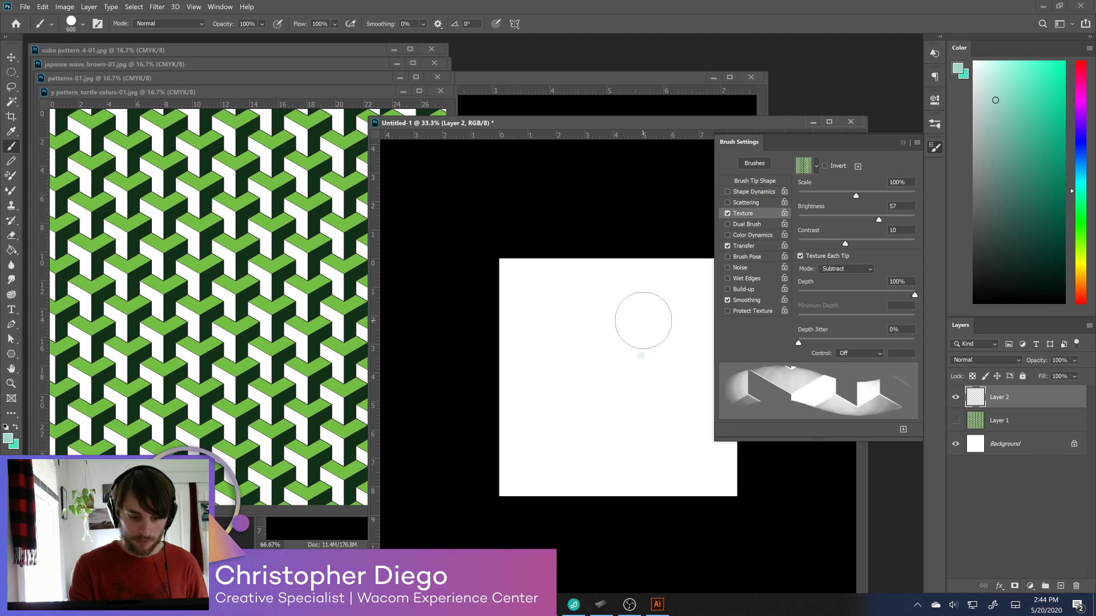
Paint the three-armed pattern over most of the canvas with the brush at 500 px, and undo the strokes
mouse_move(640, 324)
mouse_down()
mouse_move(626, 350)
mouse_move(650, 340)
mouse_move(648, 369)
mouse_move(645, 303)
mouse_move(594, 352)
mouse_move(631, 324)
mouse_move(615, 357)
mouse_move(639, 354)
mouse_move(622, 392)
mouse_move(658, 375)
mouse_move(679, 391)
mouse_move(667, 425)
mouse_move(701, 477)
mouse_move(690, 441)
mouse_move(668, 425)
mouse_move(673, 379)
mouse_move(567, 454)
mouse_move(678, 329)
mouse_move(539, 429)
mouse_move(604, 310)
mouse_move(591, 305)
mouse_move(524, 359)
mouse_move(526, 325)
mouse_move(552, 276)
mouse_move(542, 350)
mouse_move(600, 377)
mouse_move(617, 490)
mouse_move(662, 497)
mouse_up()
key(ctrl+z)
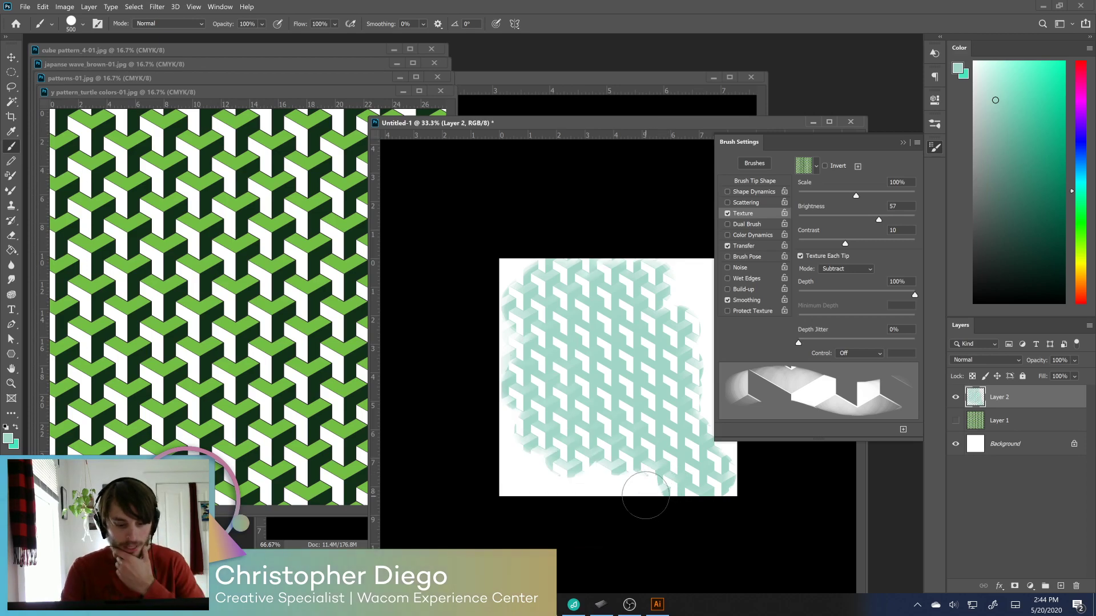
key(ctrl+z)
key(ctrl+z)
key(ctrl+z)
key(ctrl+z)
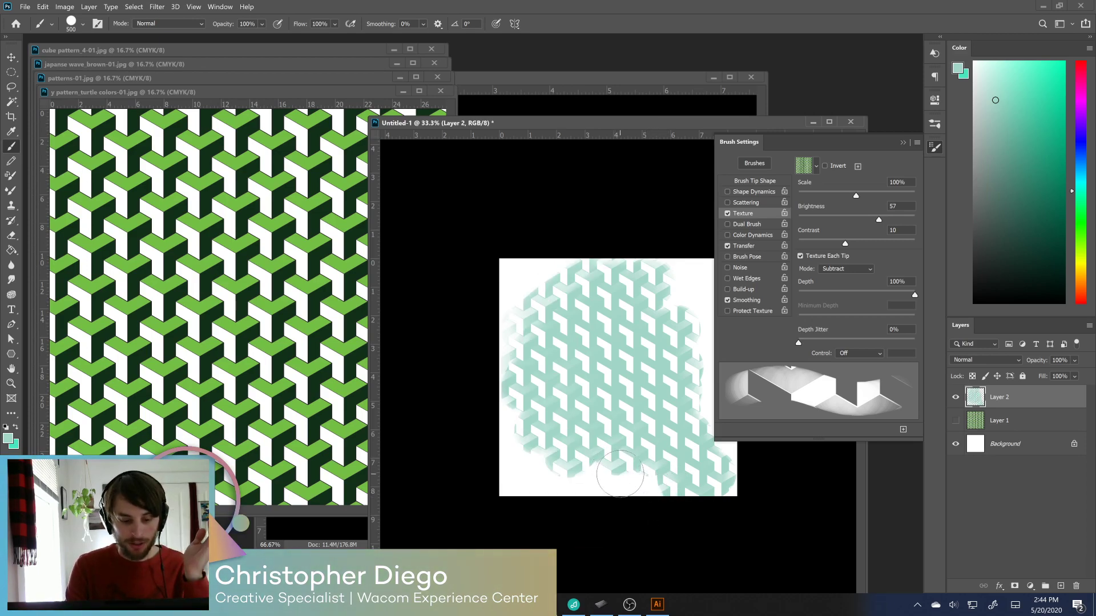
key(ctrl+z)
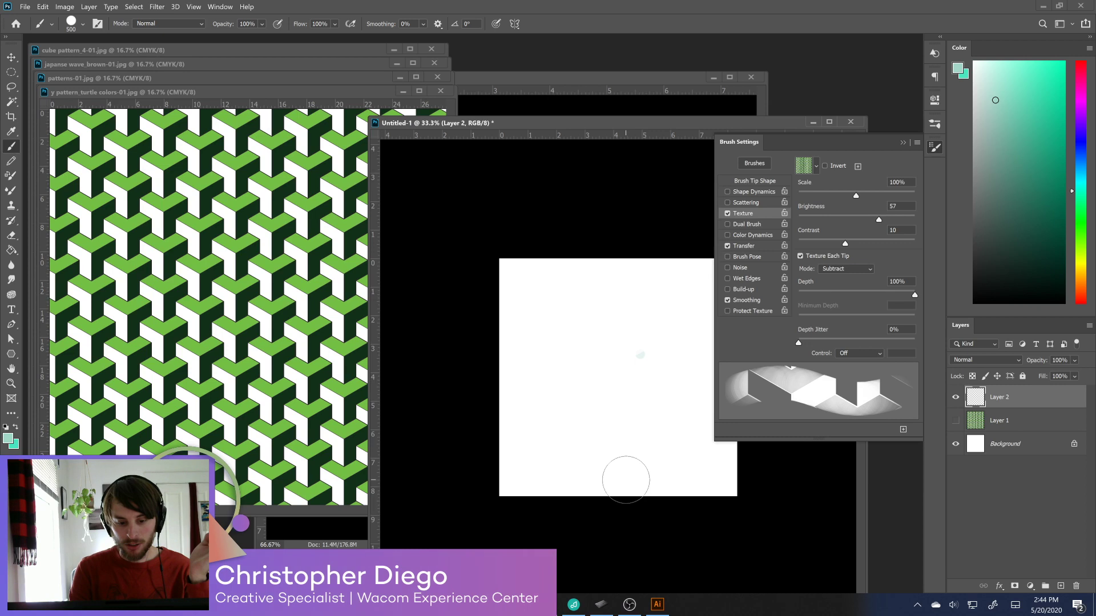
Paint overlapping patches of the pattern in the middle of the canvas to test pressure build-up, and undo the latest strokes
mouse_move(587, 313)
mouse_down()
mouse_move(608, 424)
mouse_move(625, 390)
mouse_move(615, 343)
mouse_move(588, 415)
mouse_move(655, 374)
mouse_move(648, 401)
mouse_move(672, 382)
mouse_move(631, 436)
mouse_up()
key(ctrl+z)
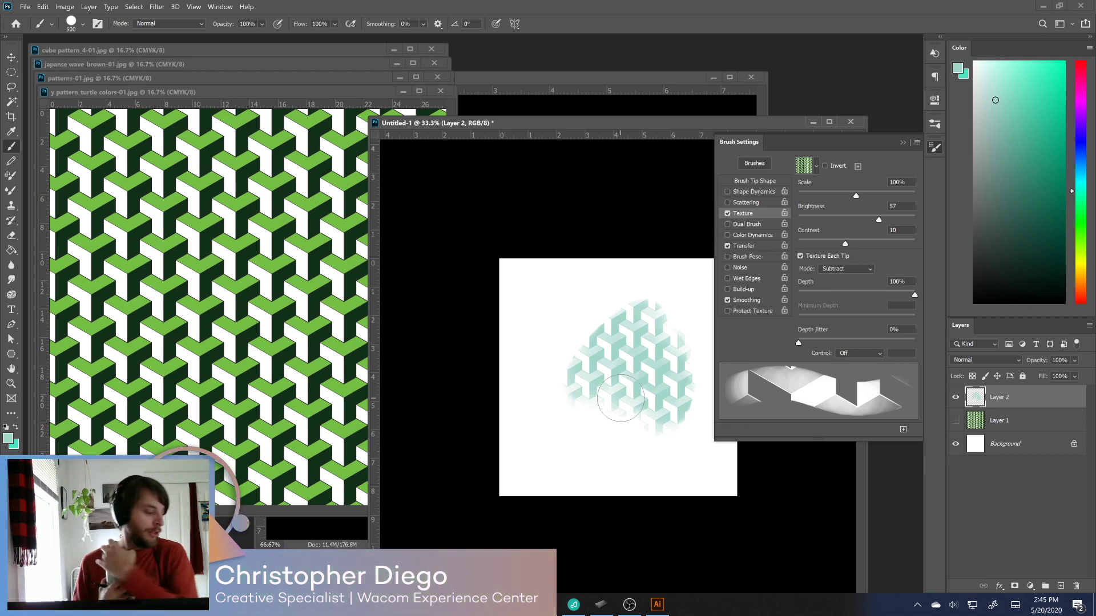
mouse_move(621, 398)
mouse_down()
mouse_move(581, 332)
mouse_move(619, 333)
mouse_move(640, 428)
mouse_up()
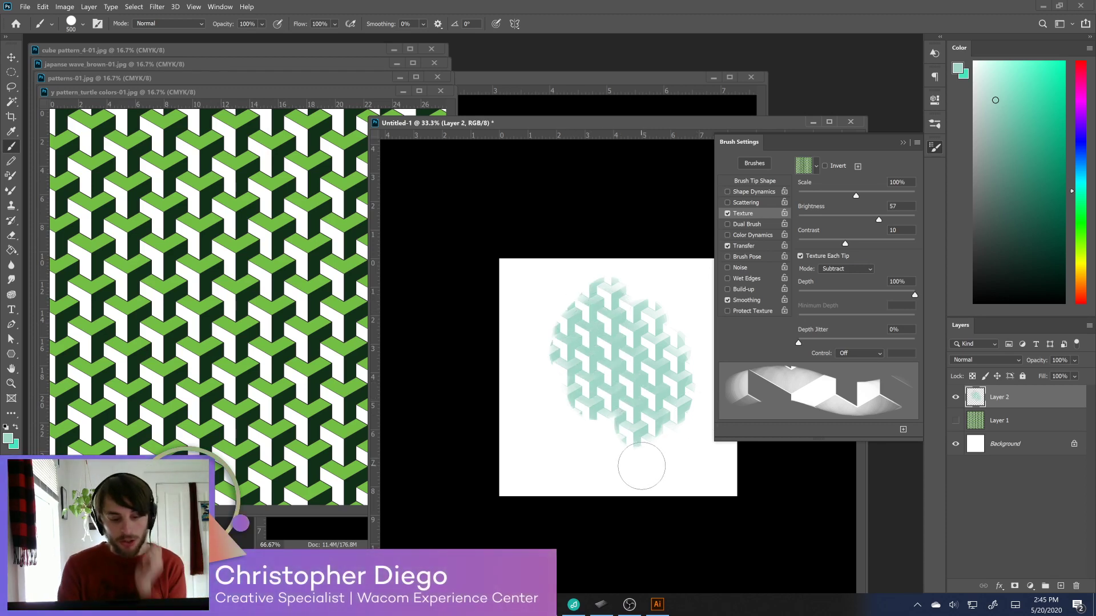
mouse_move(600, 377)
mouse_down()
mouse_move(543, 403)
mouse_move(657, 432)
mouse_up()
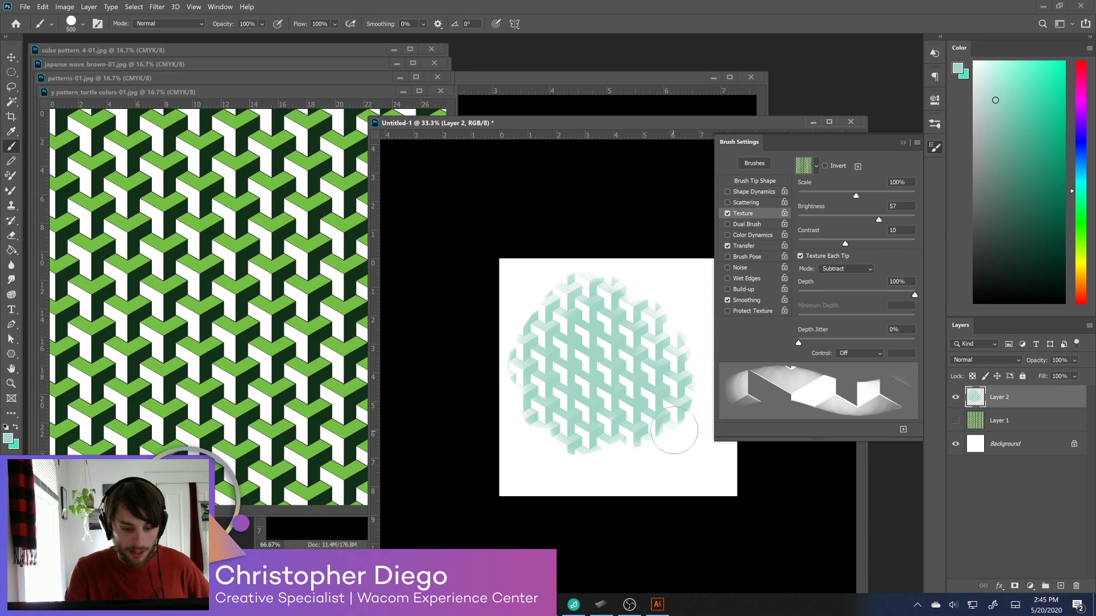
drag(671, 432, 674, 445)
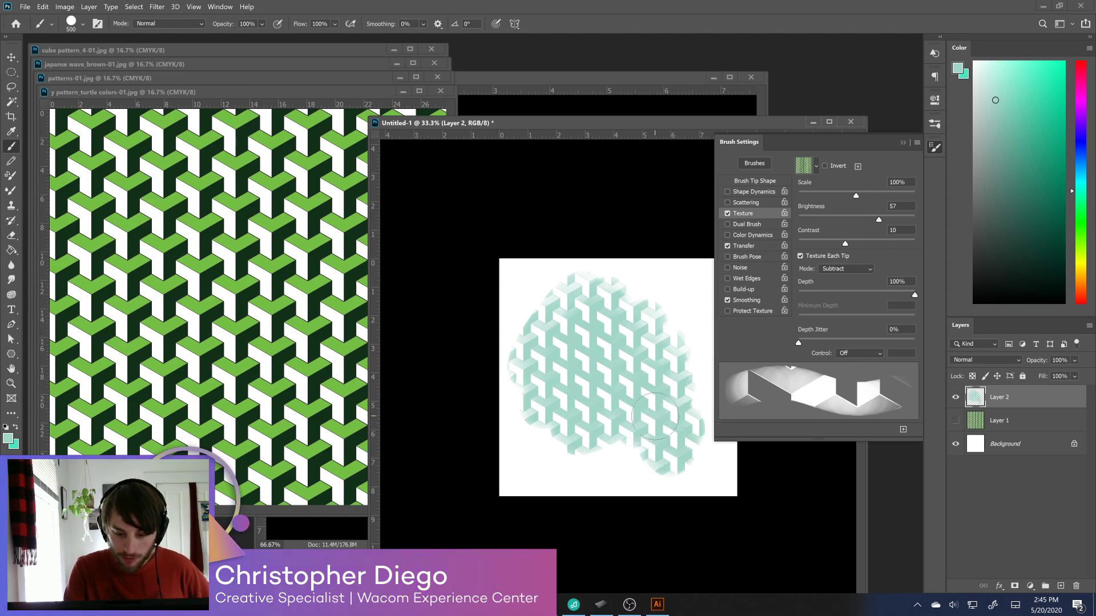
key(ctrl+z)
key(ctrl+z)
key(ctrl+z)
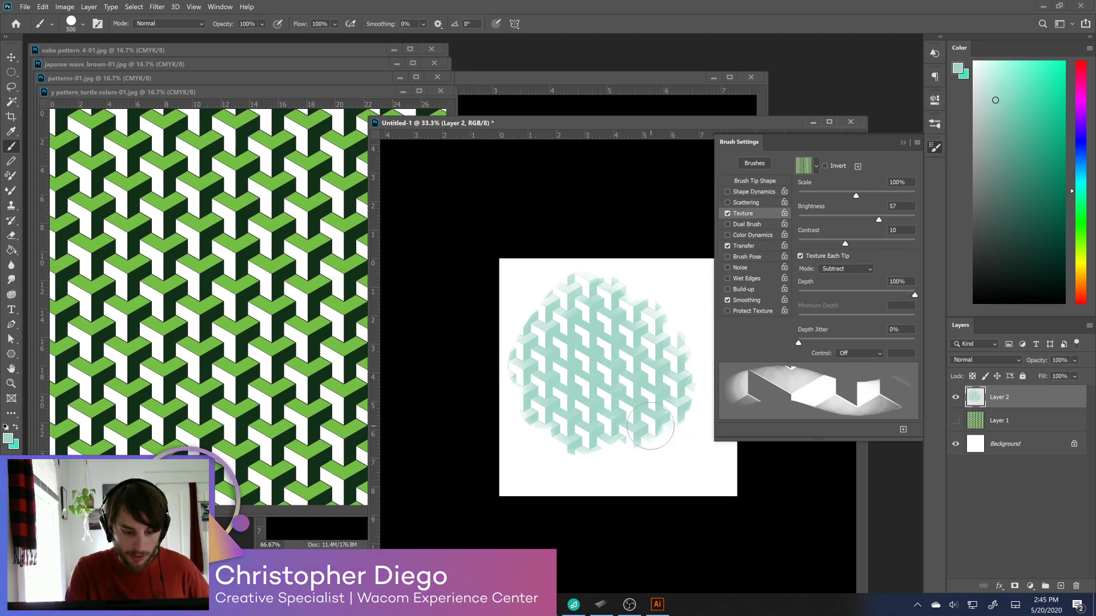
key(ctrl+z)
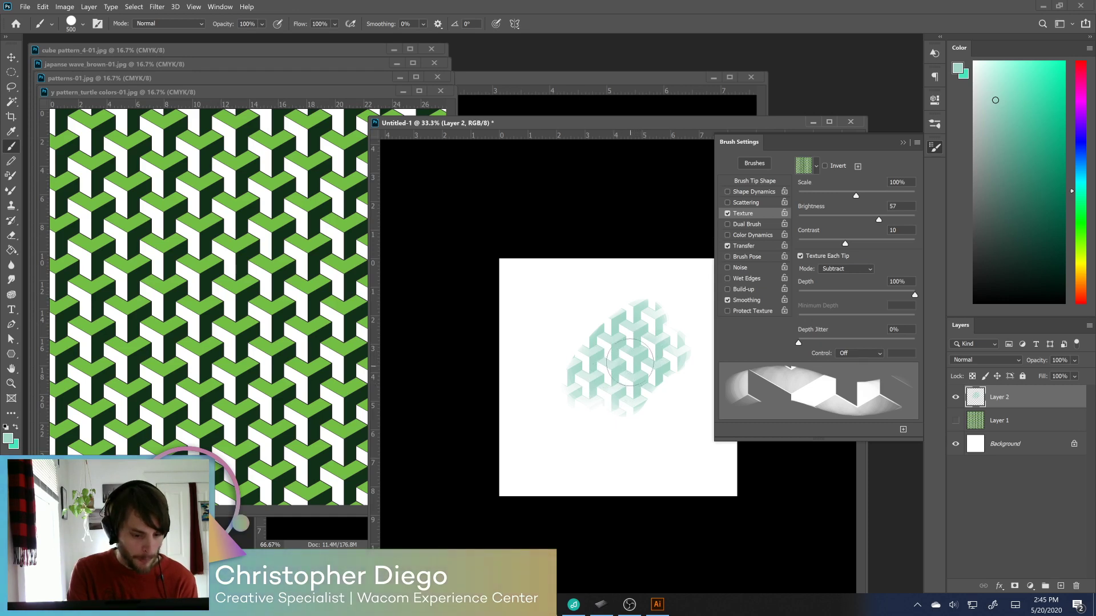
Set the texture contrast to -31 and brightness to 84, testing the changes with pattern strokes across the canvas
mouse_move(601, 299)
mouse_down()
mouse_move(557, 341)
mouse_move(612, 294)
mouse_move(542, 362)
mouse_move(588, 322)
mouse_move(548, 367)
mouse_move(559, 366)
mouse_move(551, 386)
mouse_move(578, 368)
mouse_move(558, 420)
mouse_move(587, 413)
mouse_move(619, 426)
mouse_move(618, 438)
mouse_move(687, 354)
mouse_move(664, 450)
mouse_move(604, 456)
mouse_move(577, 420)
mouse_move(567, 431)
mouse_move(530, 415)
mouse_up()
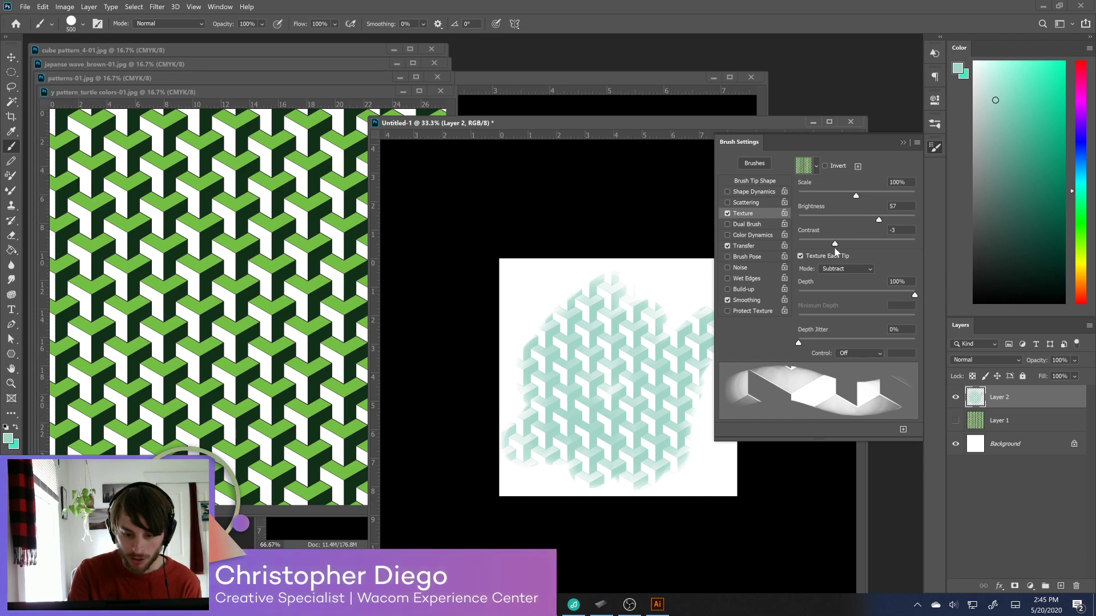
mouse_move(804, 262)
mouse_down()
mouse_move(785, 274)
mouse_move(810, 266)
mouse_up()
mouse_move(545, 280)
mouse_down()
mouse_move(514, 342)
mouse_move(519, 363)
mouse_up()
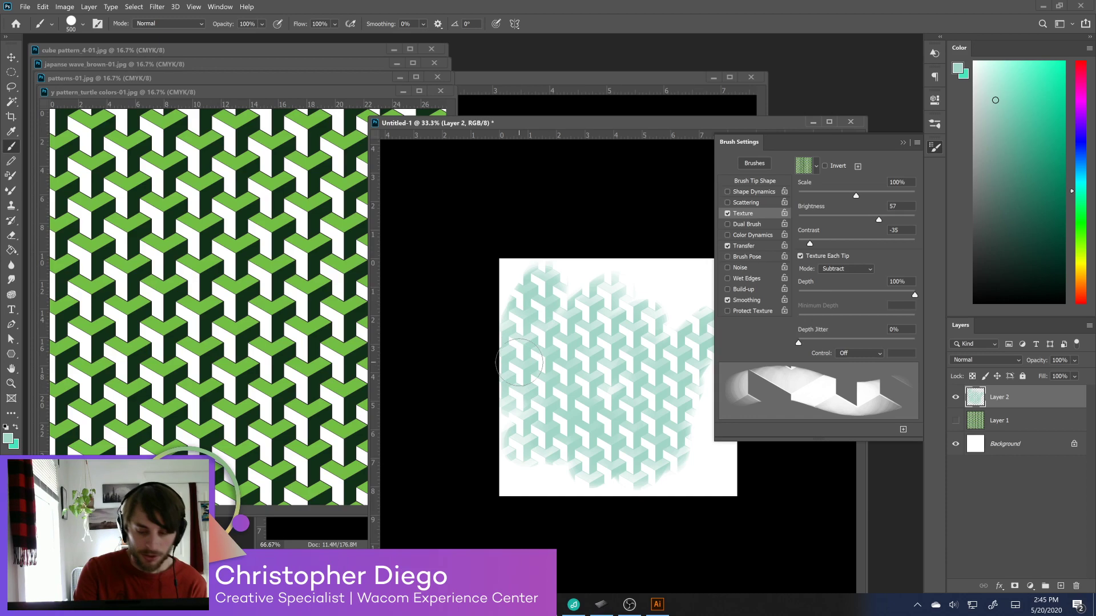
drag(878, 218, 890, 220)
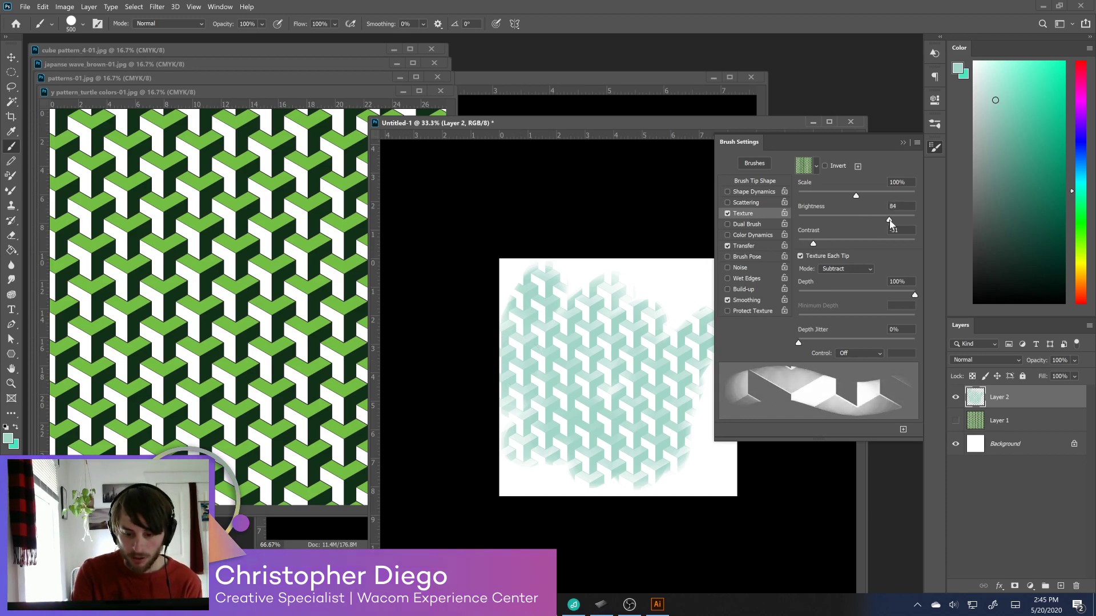
mouse_move(680, 284)
mouse_down()
mouse_move(676, 304)
mouse_move(570, 274)
mouse_move(503, 320)
mouse_move(501, 499)
mouse_move(621, 470)
mouse_move(679, 506)
mouse_move(702, 400)
mouse_move(702, 445)
mouse_up()
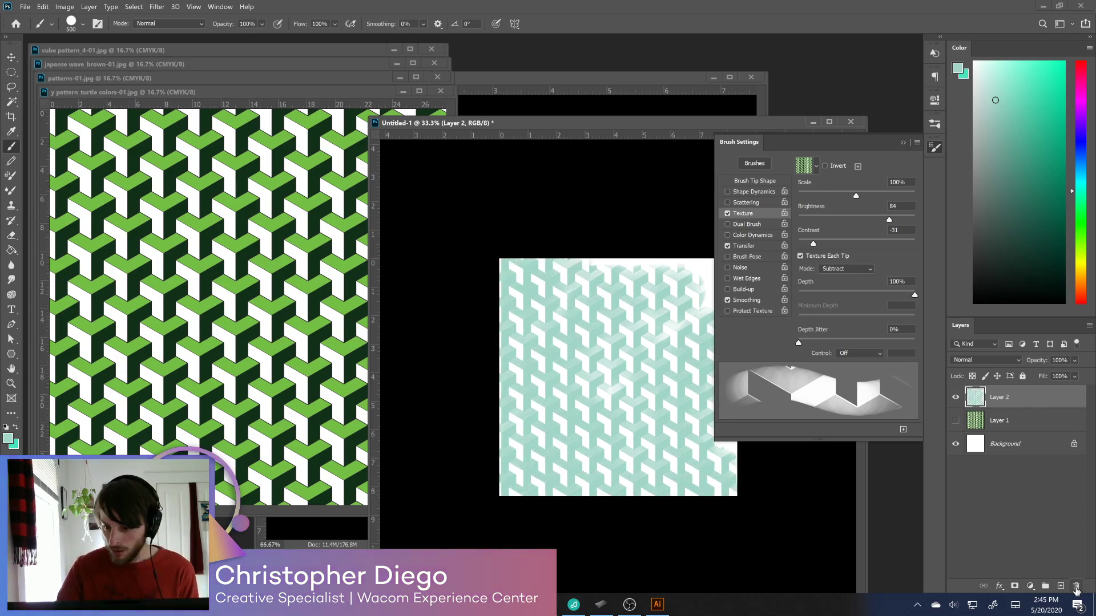
Replace the painted layer with a new empty one and paint a small patch of the pattern on it
click(1076, 586)
click(1060, 586)
mouse_move(622, 323)
mouse_down()
mouse_move(604, 346)
mouse_move(634, 320)
mouse_up()
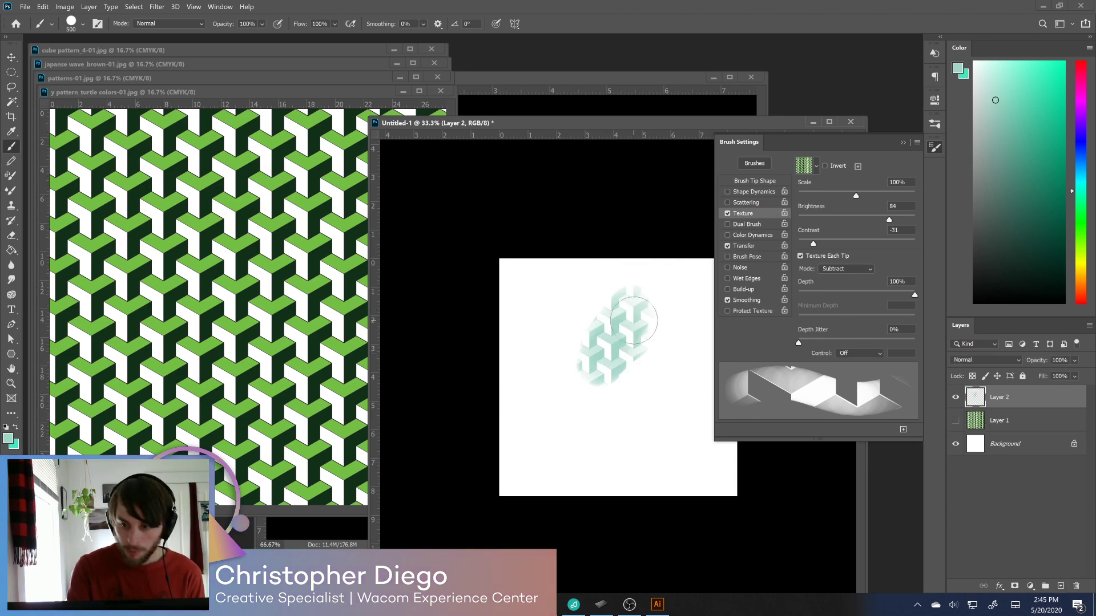
Enable Color Dynamics for the brush and set a pale mint foreground and a dark purple background color
click(773, 235)
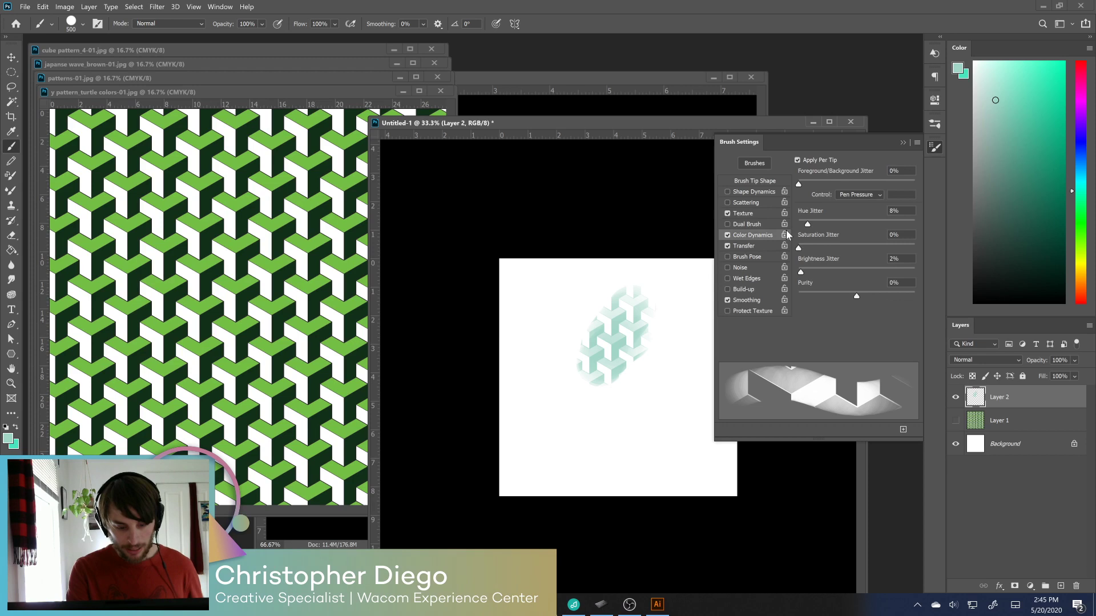
drag(1086, 224, 1085, 125)
click(1033, 167)
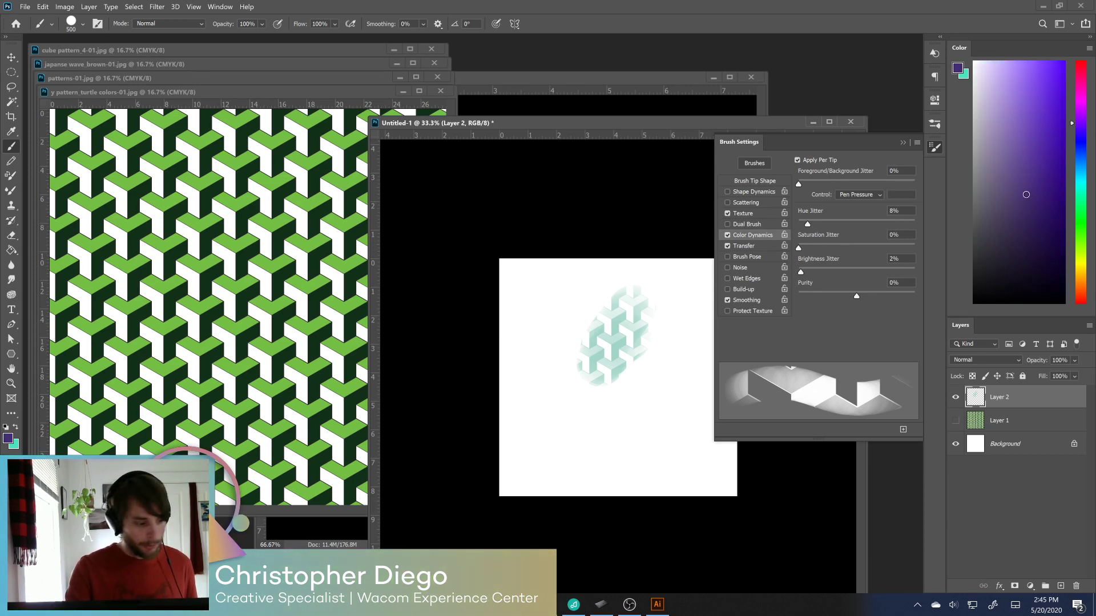
key(x)
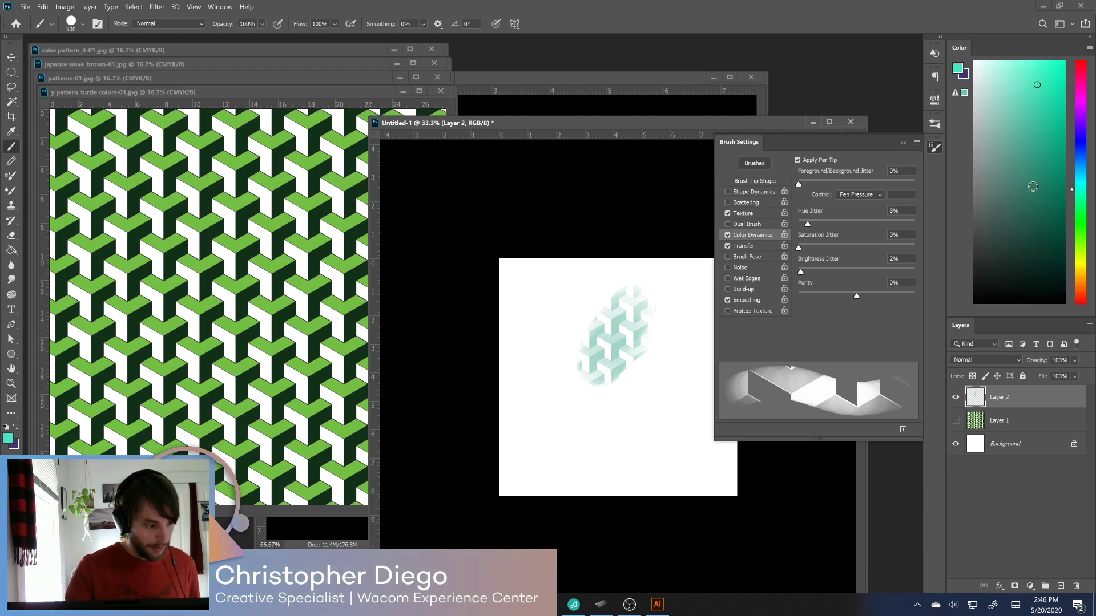
click(992, 73)
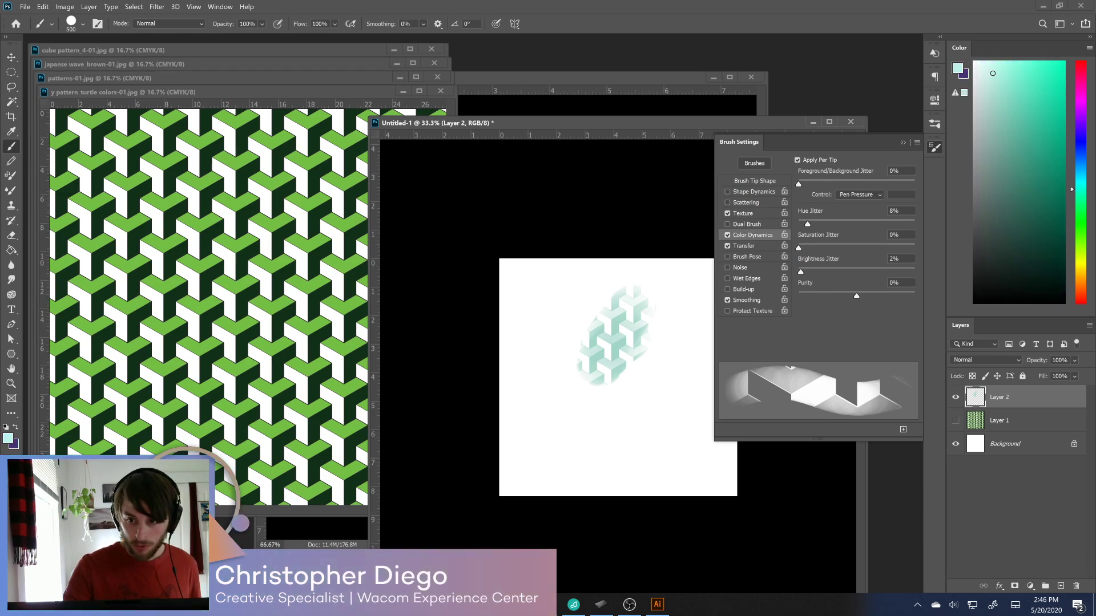
Replace the painted layer with a new empty one and paint the pattern in purple-to-mint tones over the canvas's left half
click(1075, 586)
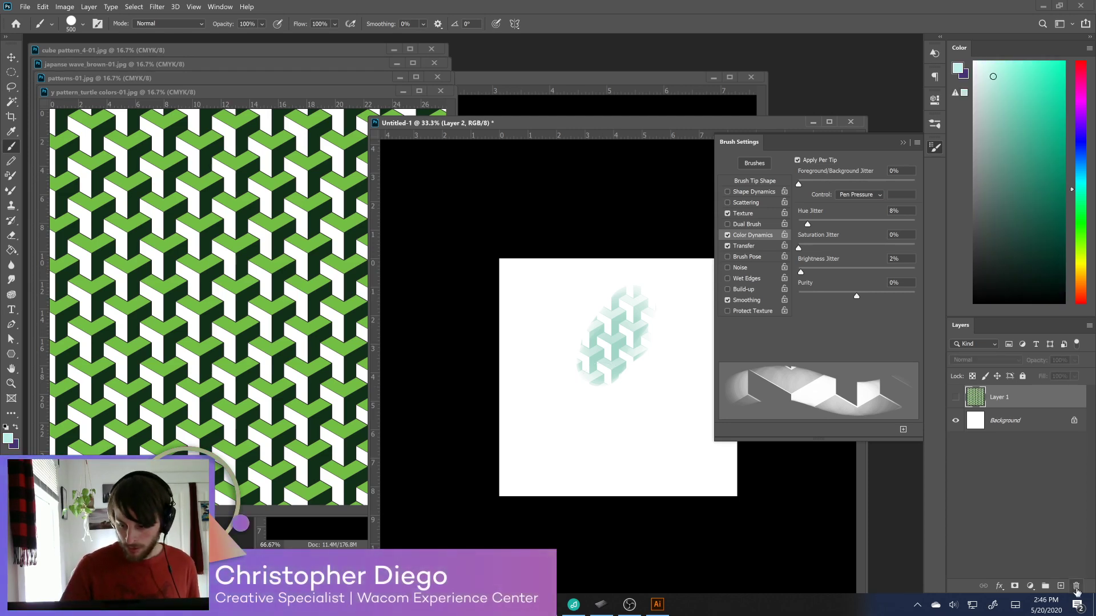
click(1059, 587)
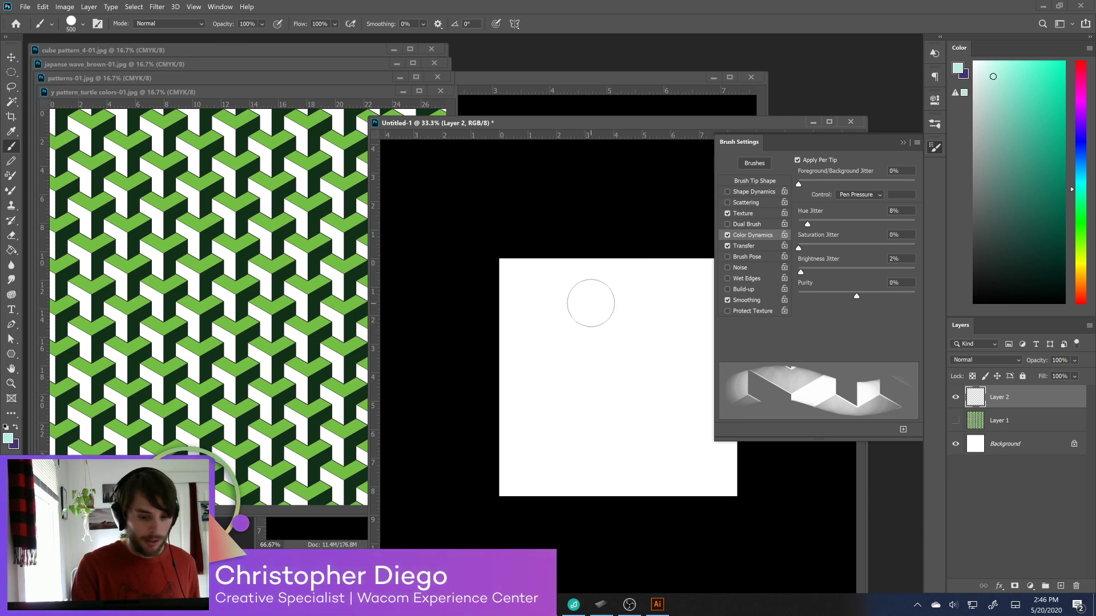
mouse_move(578, 313)
mouse_down()
mouse_move(550, 312)
mouse_move(569, 329)
mouse_move(597, 334)
mouse_move(585, 354)
mouse_move(606, 340)
mouse_move(594, 360)
mouse_move(617, 359)
mouse_move(604, 381)
mouse_move(622, 372)
mouse_move(637, 403)
mouse_move(623, 411)
mouse_move(657, 433)
mouse_move(631, 419)
mouse_move(647, 386)
mouse_move(623, 385)
mouse_move(563, 304)
mouse_move(532, 301)
mouse_move(505, 275)
mouse_move(497, 353)
mouse_move(518, 385)
mouse_move(578, 356)
mouse_move(517, 472)
mouse_move(566, 385)
mouse_move(564, 365)
mouse_move(566, 390)
mouse_move(523, 455)
mouse_move(577, 356)
mouse_move(586, 404)
mouse_move(603, 414)
mouse_move(607, 403)
mouse_move(563, 364)
mouse_move(540, 321)
mouse_up()
key(x)
key(x)
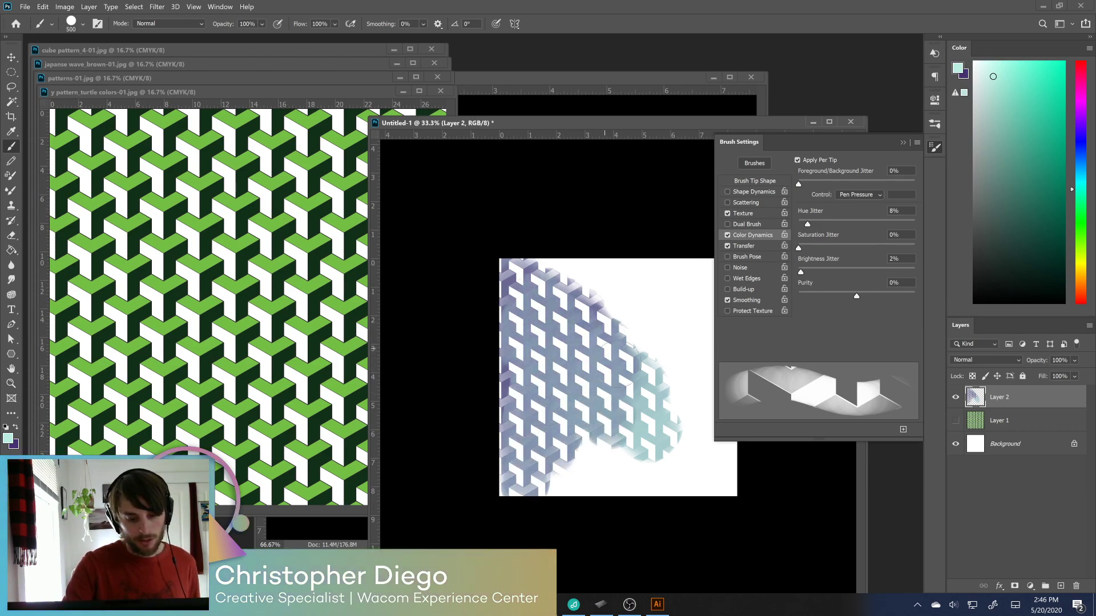
Set the Transfer opacity control to Pen Pressure with a 14% minimum, testing it with a pattern stroke across the canvas
click(762, 247)
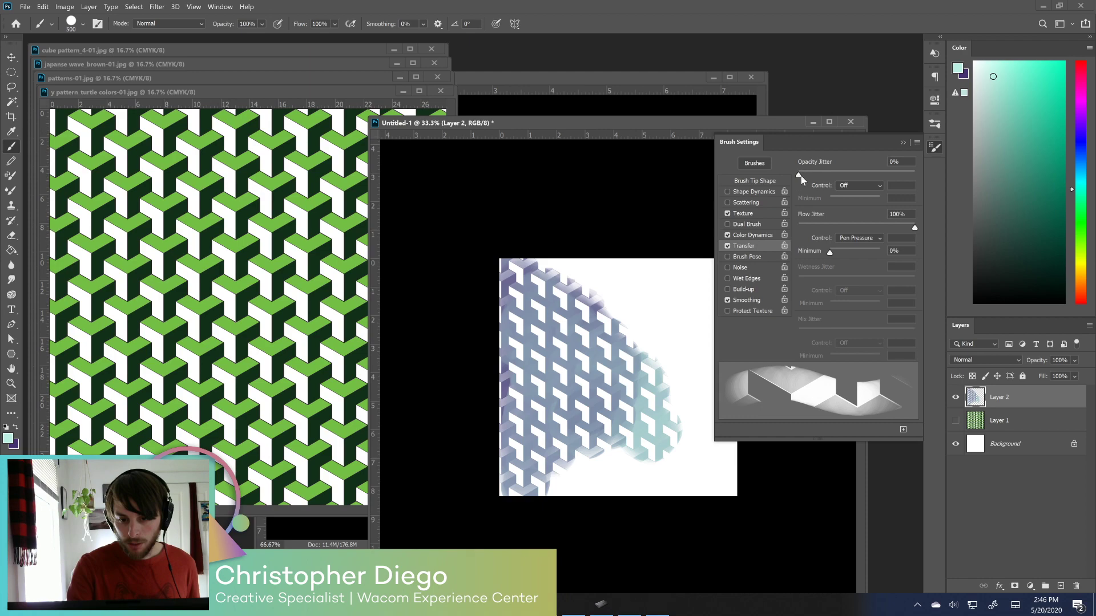
click(874, 186)
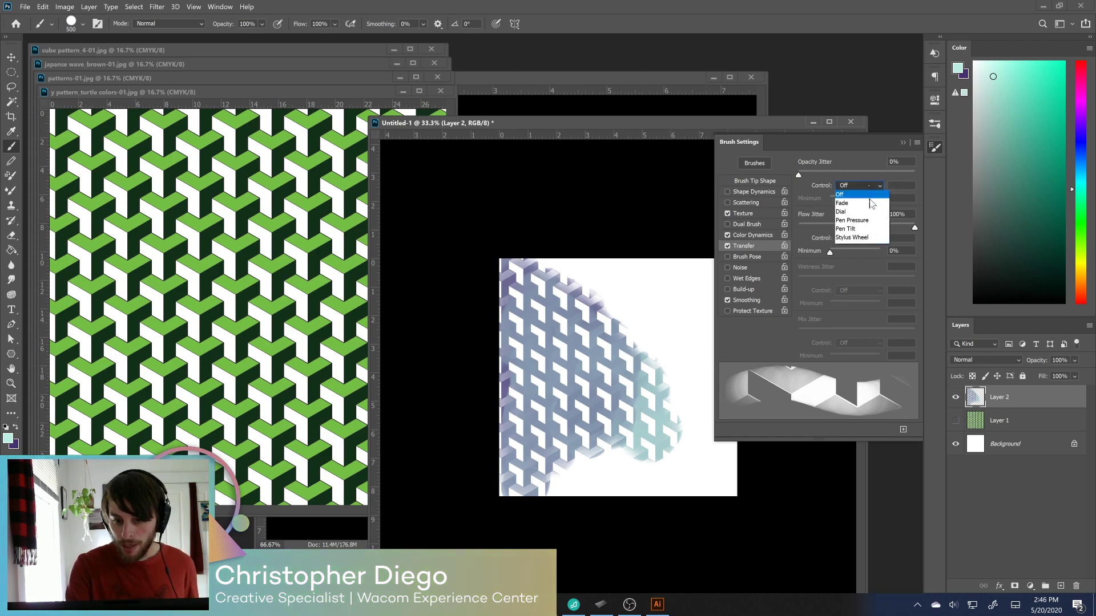
click(835, 202)
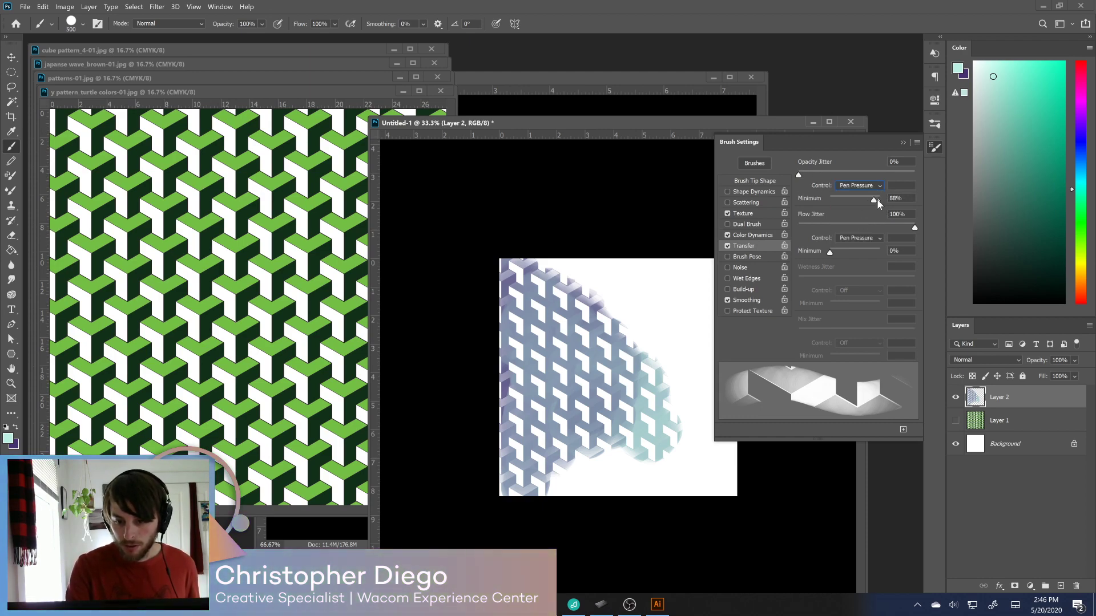
drag(876, 200, 860, 207)
mouse_move(669, 296)
mouse_down()
mouse_move(643, 318)
mouse_move(663, 356)
mouse_move(671, 349)
mouse_move(643, 299)
mouse_move(587, 264)
mouse_move(551, 270)
mouse_move(630, 244)
mouse_move(663, 275)
mouse_move(691, 267)
mouse_move(680, 304)
mouse_move(695, 316)
mouse_move(671, 377)
mouse_move(686, 441)
mouse_move(678, 465)
mouse_move(608, 477)
mouse_up()
drag(863, 200, 841, 201)
Replace the painted layer with a new empty one and paint the pattern lightly from the upper-left corner across the canvas's right half
click(1075, 587)
click(1060, 586)
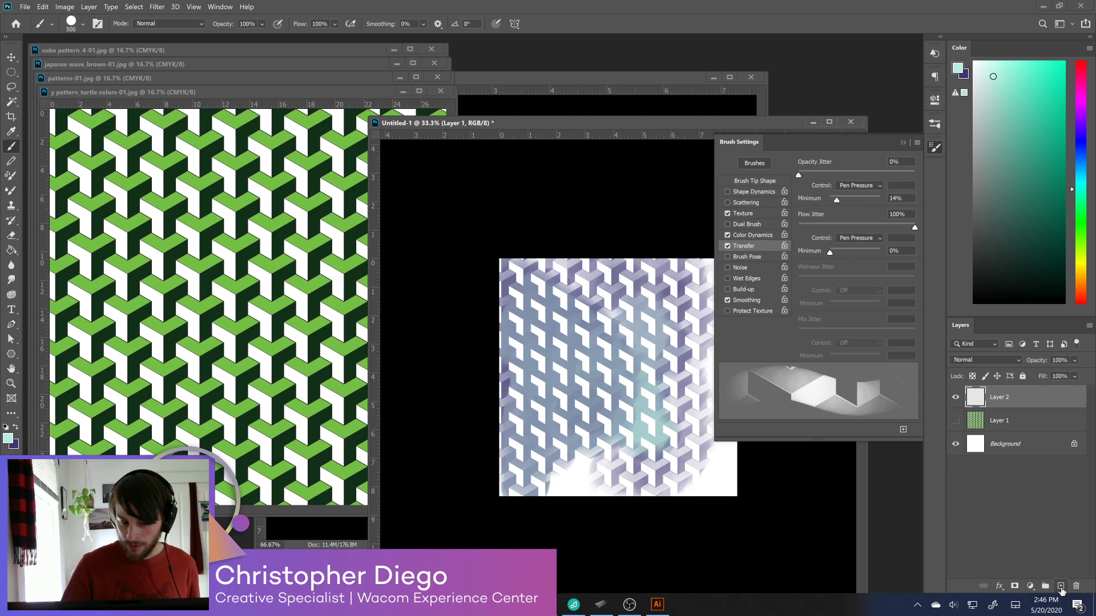
mouse_move(570, 344)
mouse_down()
mouse_move(612, 299)
mouse_move(576, 358)
mouse_move(645, 305)
mouse_move(598, 374)
mouse_move(665, 314)
mouse_move(610, 406)
mouse_move(685, 333)
mouse_move(668, 370)
mouse_move(688, 356)
mouse_move(654, 407)
mouse_move(695, 384)
mouse_move(679, 422)
mouse_move(720, 488)
mouse_move(685, 505)
mouse_move(678, 464)
mouse_move(632, 489)
mouse_move(645, 450)
mouse_move(621, 445)
mouse_move(626, 416)
mouse_move(595, 415)
mouse_move(587, 379)
mouse_move(552, 360)
mouse_move(546, 316)
mouse_move(492, 244)
mouse_up()
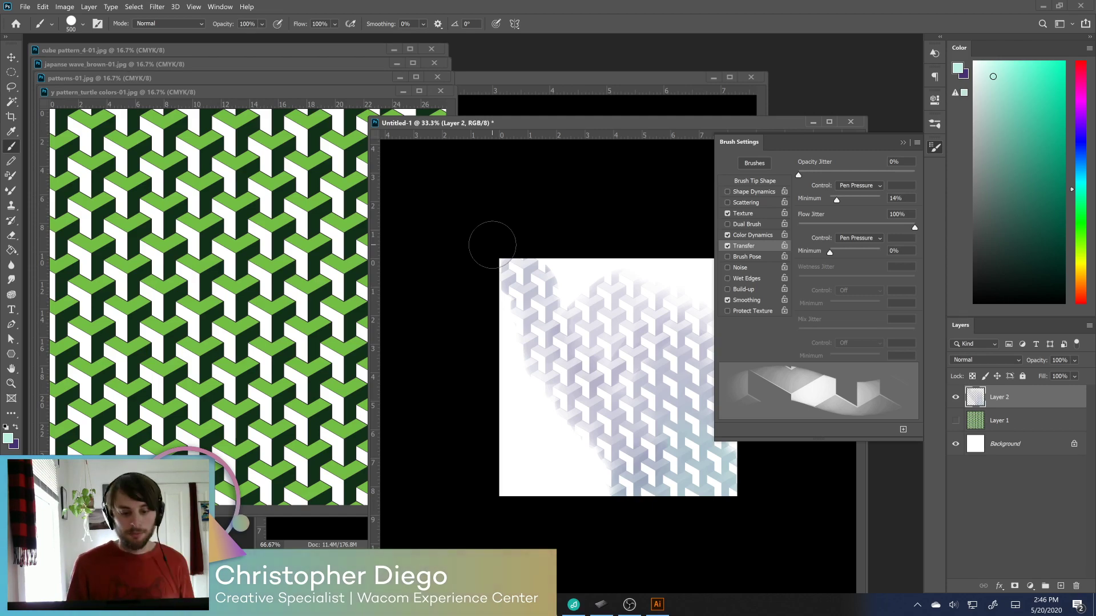
Save the textured brush as a new preset named "Y pattern brush_dual colors"
click(744, 214)
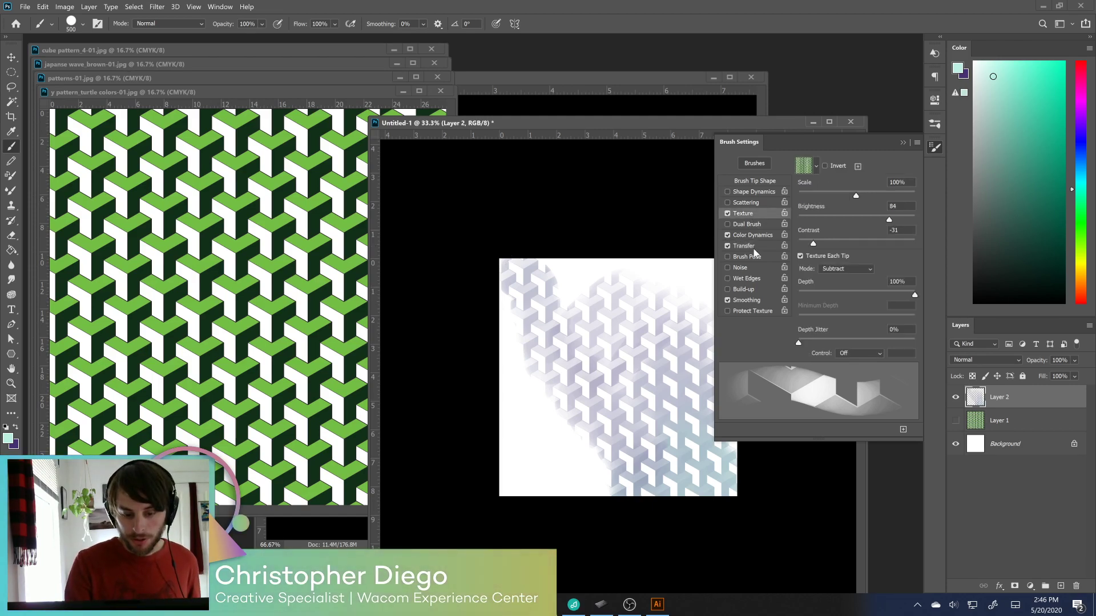
click(902, 431)
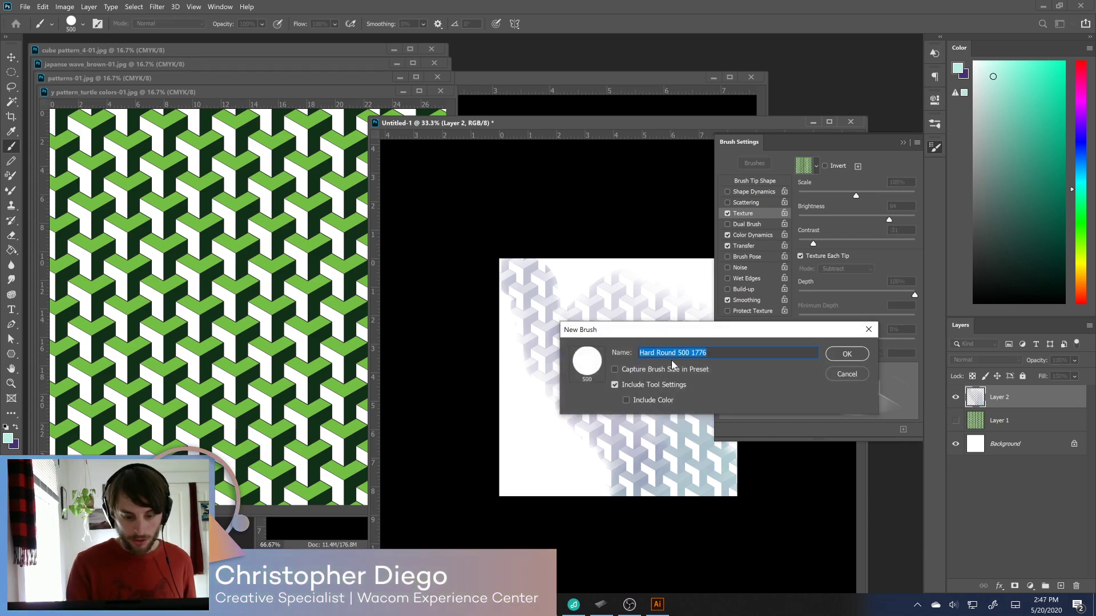
text(Y pattern brush_dual colors)
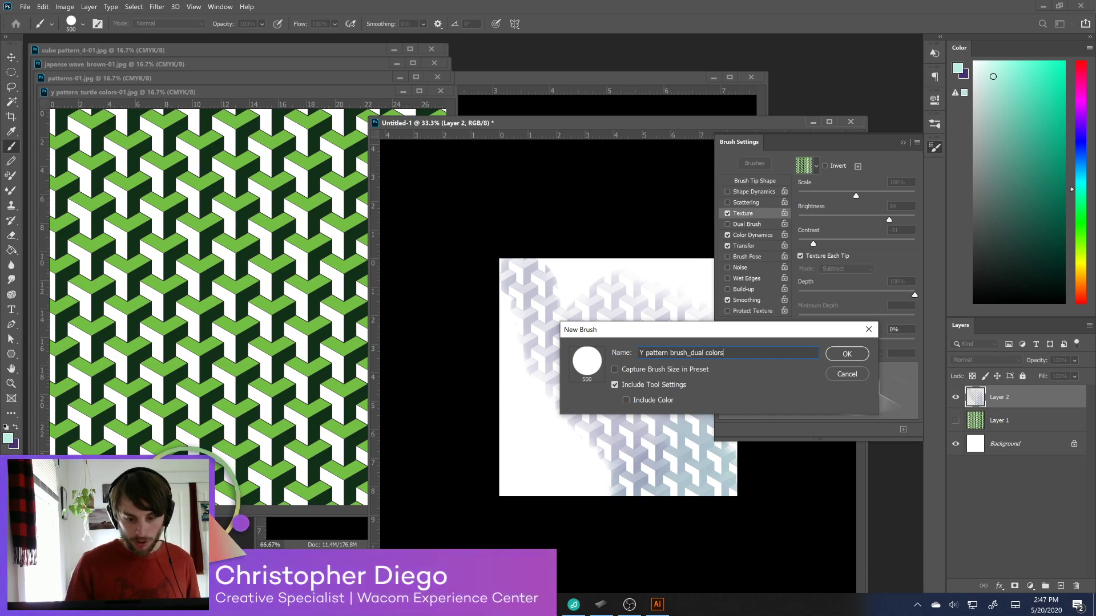
click(856, 356)
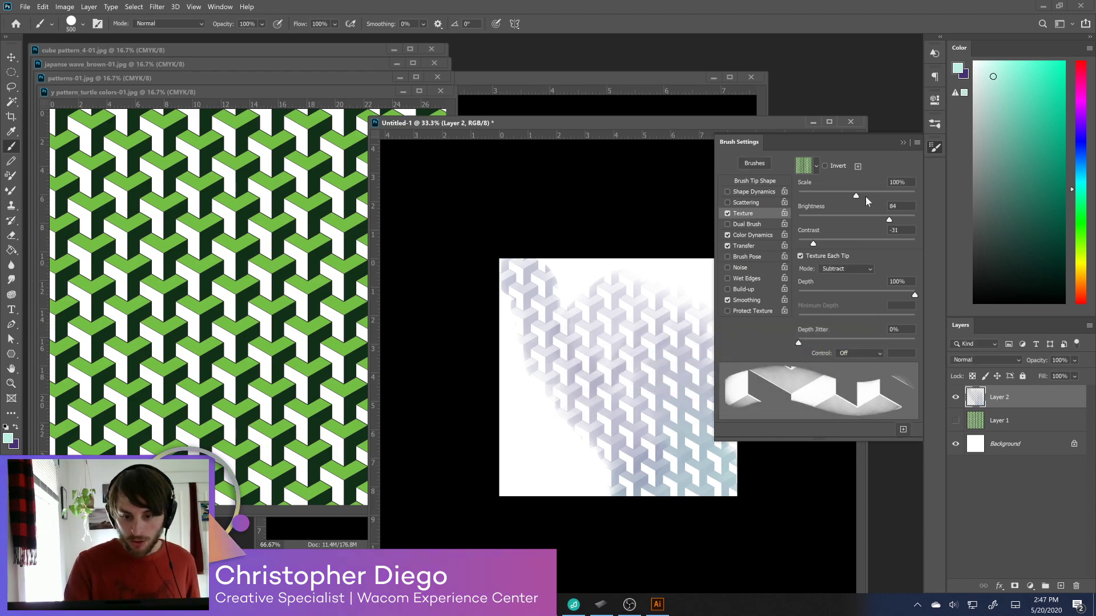
Switch the brush texture to japanese wave_01-01.jpg and replace the painted layer with a new empty one
click(816, 166)
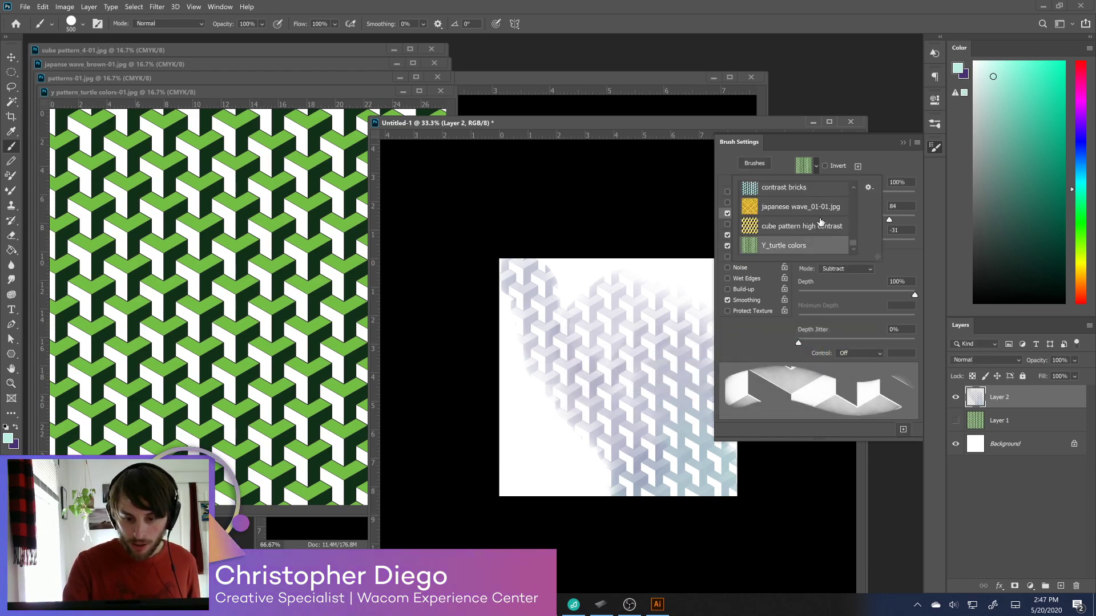
click(823, 207)
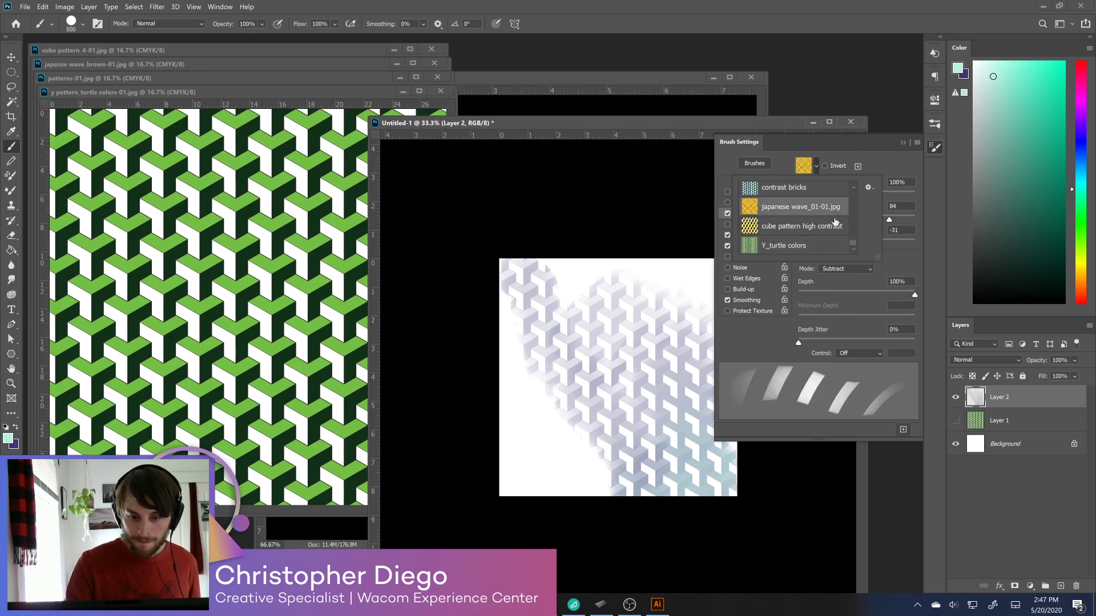
click(936, 147)
click(1076, 586)
click(1060, 587)
Try a few wave-textured strokes down the canvas and undo them
mouse_move(650, 362)
mouse_down()
mouse_move(627, 371)
mouse_move(595, 399)
mouse_move(623, 348)
mouse_move(570, 295)
mouse_move(482, 323)
mouse_move(639, 230)
mouse_move(485, 466)
mouse_move(705, 246)
mouse_move(516, 512)
mouse_move(751, 288)
mouse_move(561, 512)
mouse_move(777, 318)
mouse_move(597, 523)
mouse_move(757, 393)
mouse_move(711, 446)
mouse_move(707, 481)
mouse_move(674, 489)
mouse_up()
mouse_move(666, 306)
mouse_down()
mouse_move(638, 234)
mouse_move(614, 547)
mouse_up()
key(ctrl+z)
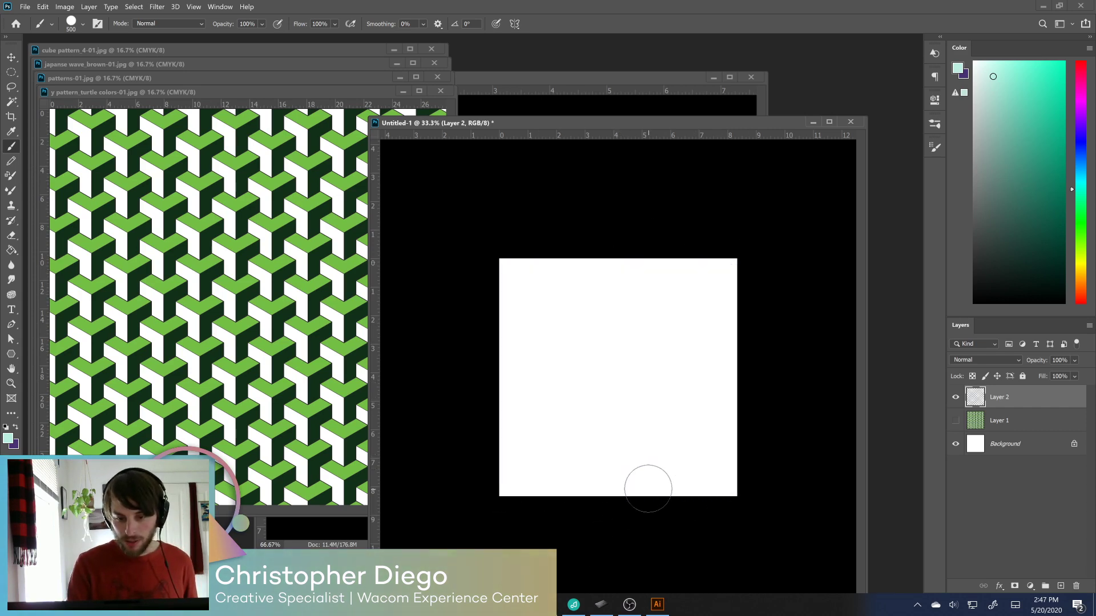
Try a texture scale of 50% with wave strokes across the canvas, clearing the test strokes
click(935, 147)
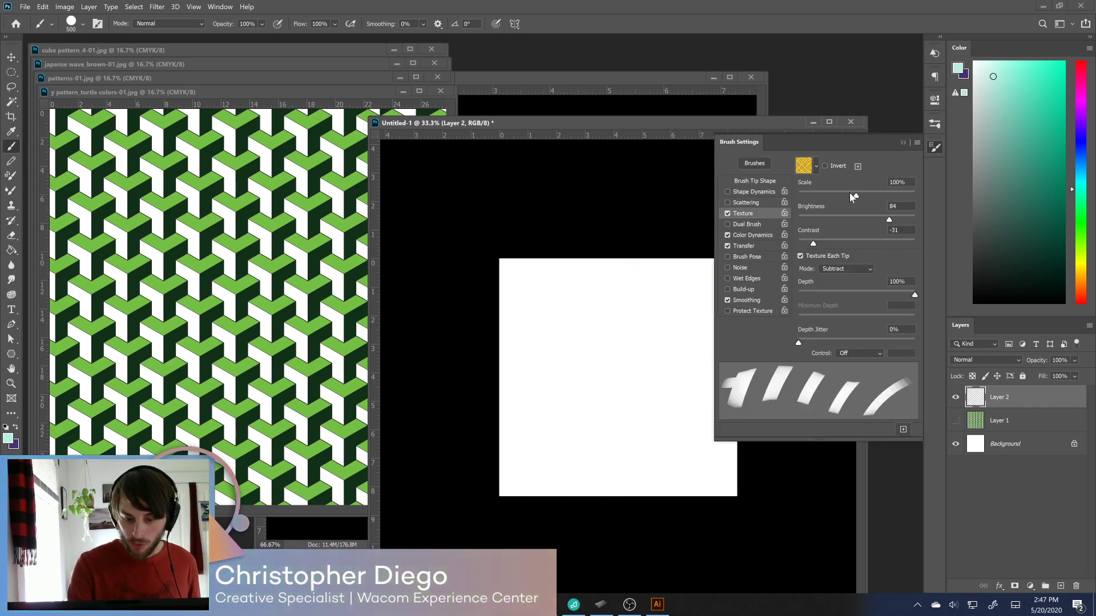
drag(855, 198, 827, 217)
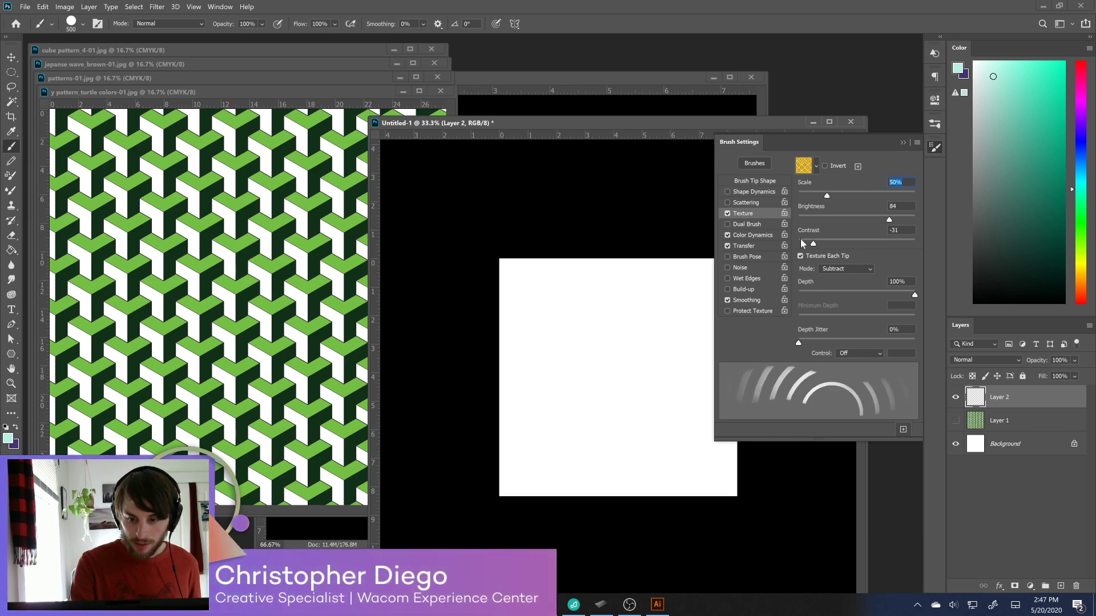
mouse_move(653, 328)
mouse_down()
mouse_move(573, 390)
mouse_move(604, 334)
mouse_move(543, 314)
mouse_move(528, 286)
mouse_up()
mouse_move(634, 308)
mouse_down()
mouse_move(645, 376)
mouse_move(741, 491)
mouse_up()
key(Delete)
Reduce the wave texture's scale well below 50% and cover the canvas with the fine wave pattern
mouse_move(827, 195)
mouse_down()
mouse_move(811, 196)
mouse_move(810, 208)
mouse_up()
mouse_move(608, 340)
mouse_down()
mouse_move(584, 350)
mouse_move(559, 292)
mouse_move(542, 321)
mouse_move(606, 351)
mouse_move(578, 430)
mouse_move(665, 407)
mouse_move(702, 425)
mouse_move(734, 473)
mouse_move(602, 518)
mouse_move(564, 451)
mouse_move(578, 450)
mouse_move(531, 491)
mouse_move(495, 449)
mouse_move(579, 394)
mouse_move(498, 333)
mouse_move(521, 274)
mouse_move(674, 264)
mouse_move(618, 346)
mouse_move(648, 374)
mouse_move(724, 399)
mouse_move(716, 454)
mouse_up()
click(936, 150)
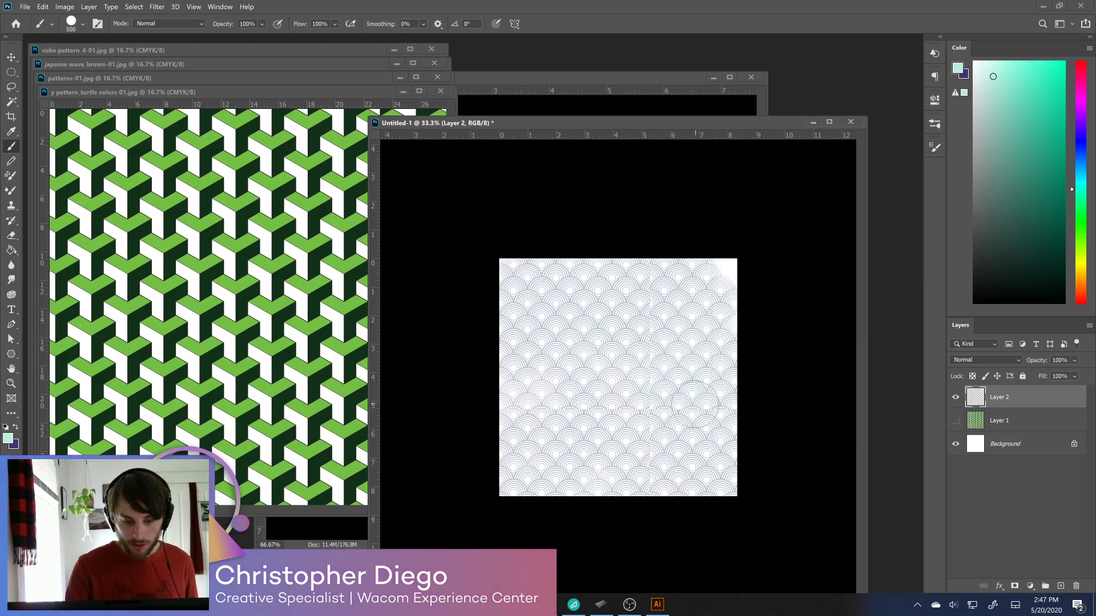
Inspect the painted wave pattern up close and build it up with more strokes over the canvas
key(ctrl+plus)
key(ctrl+plus)
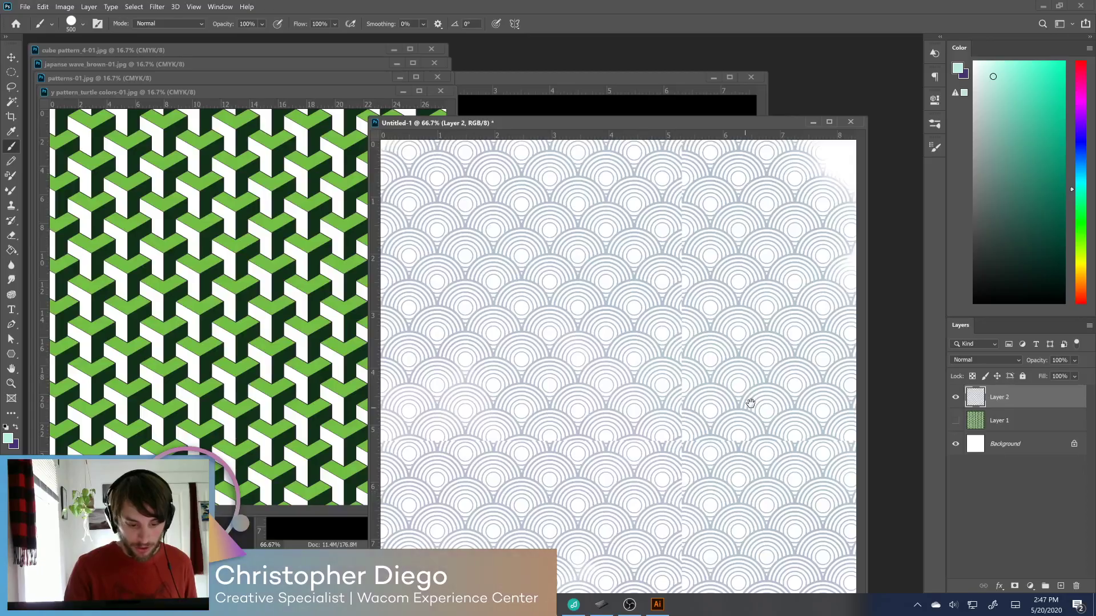
key(ctrl+minus)
key(ctrl+minus)
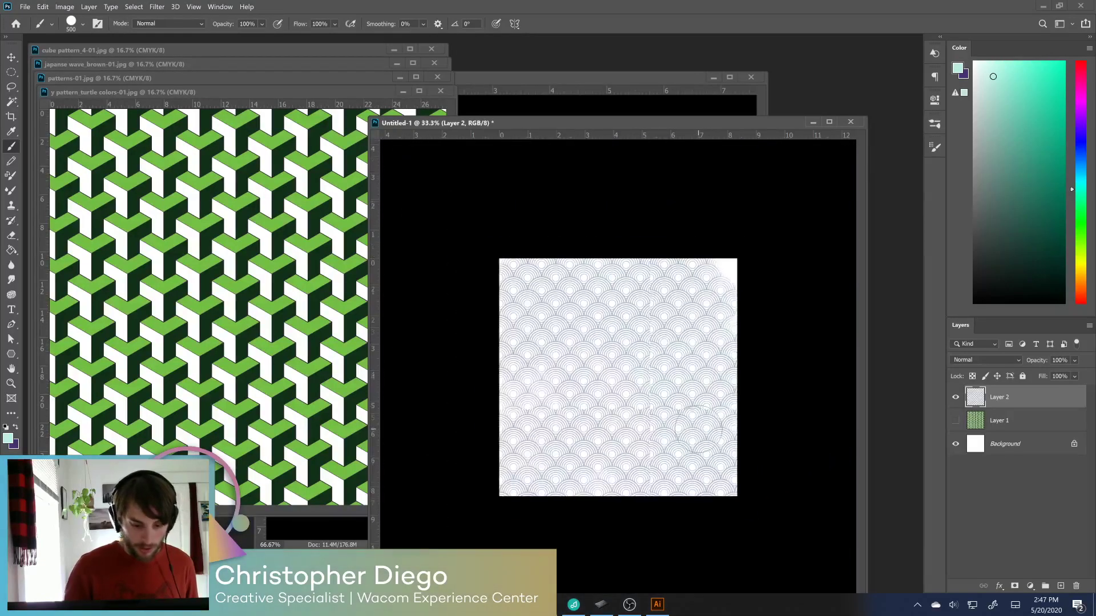
mouse_move(698, 428)
mouse_down()
mouse_move(723, 253)
mouse_move(683, 277)
mouse_move(563, 409)
mouse_move(669, 315)
mouse_move(544, 381)
mouse_move(643, 449)
mouse_up()
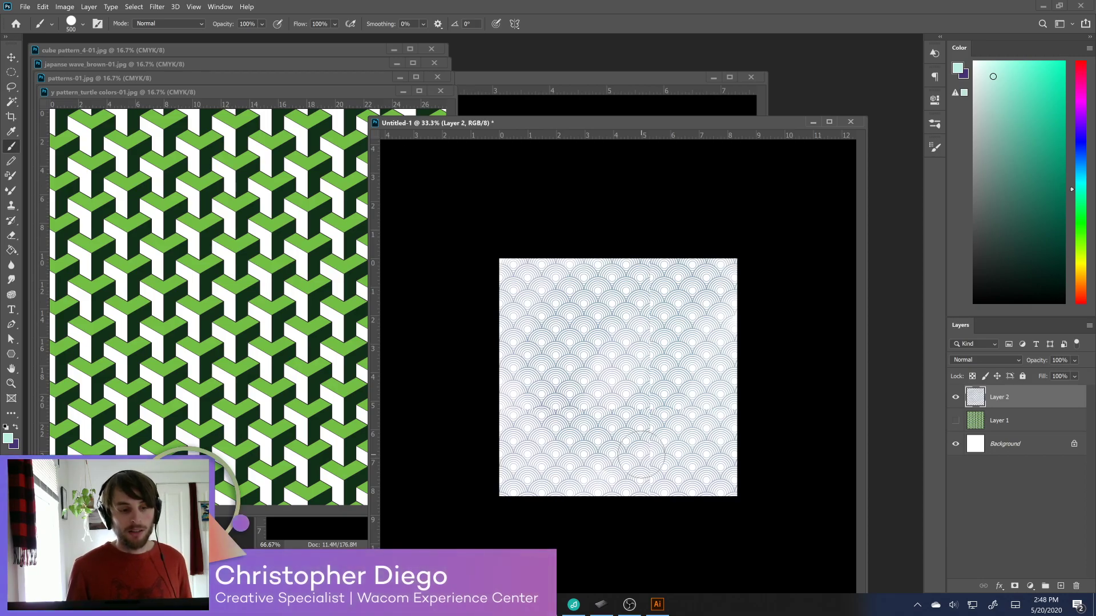
key(ctrl+plus)
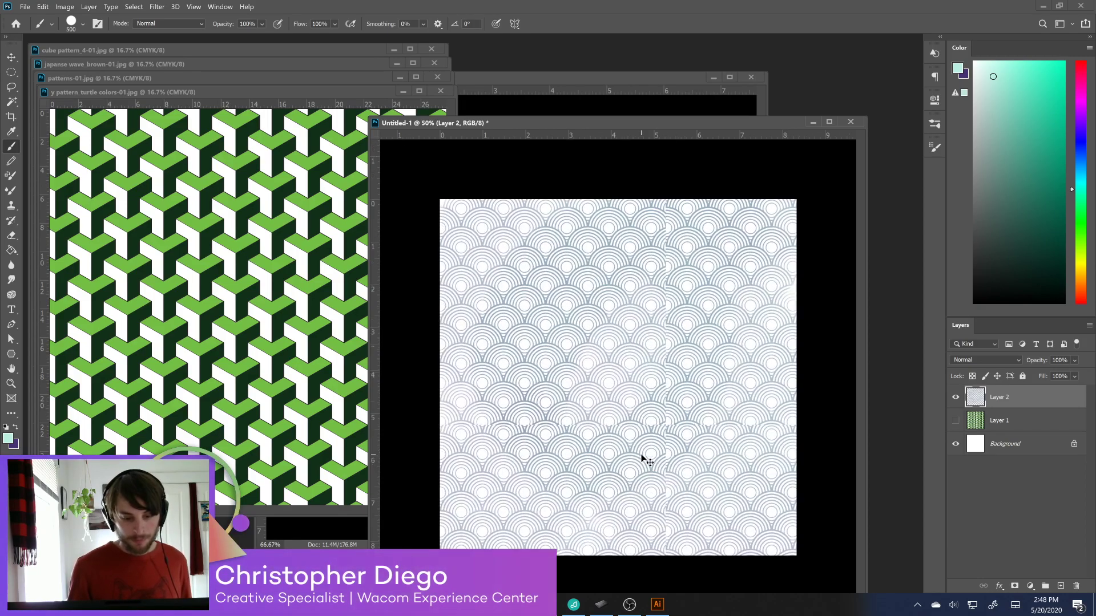
key(ctrl+minus)
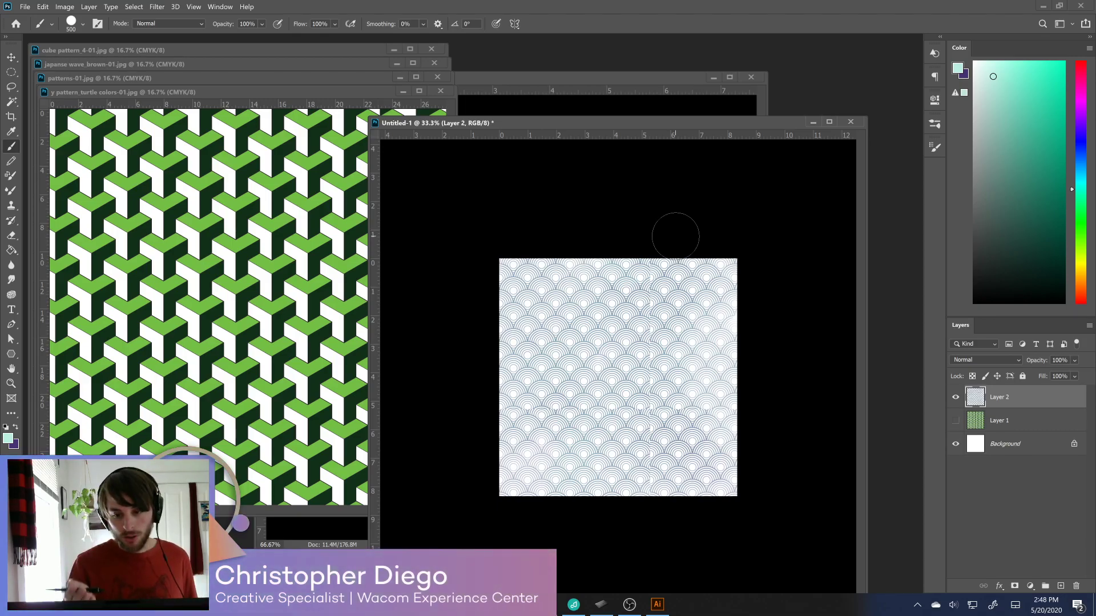
Set a teal foreground color, followed by a darker shade of it, and paint over the wave pattern's middle and right side
click(1024, 131)
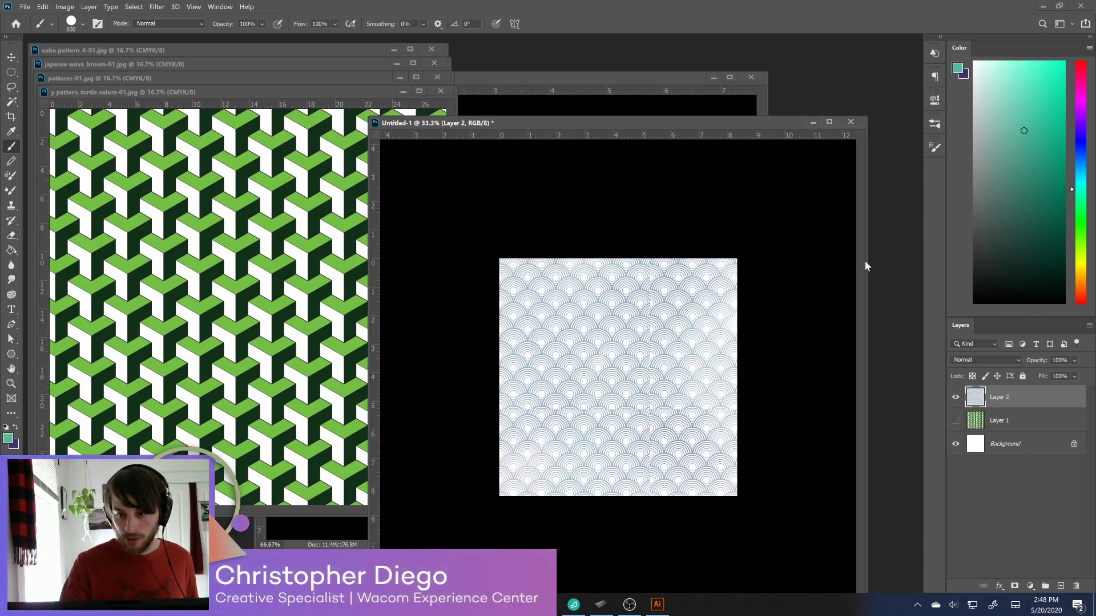
mouse_move(696, 300)
mouse_down()
mouse_move(755, 411)
mouse_move(720, 506)
mouse_up()
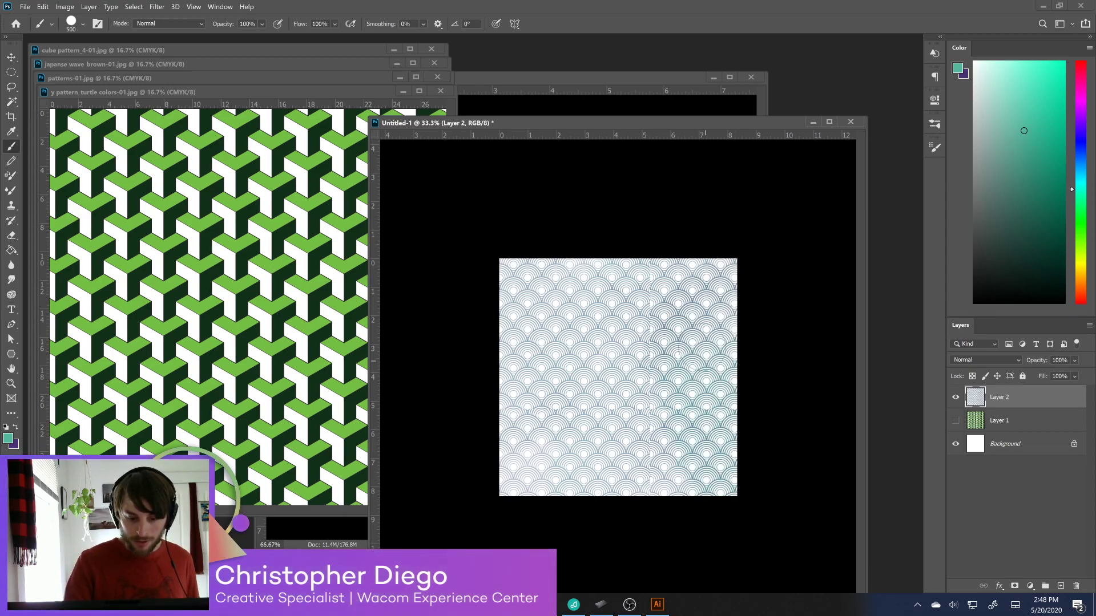
drag(619, 402, 682, 343)
click(1045, 207)
mouse_move(631, 394)
mouse_down()
mouse_move(662, 360)
mouse_move(625, 311)
mouse_move(562, 371)
mouse_up()
Change the foreground color to a golden yellow and paint it over the wave pattern's right half
click(1081, 267)
mouse_move(709, 321)
mouse_down()
mouse_move(685, 382)
mouse_move(760, 411)
mouse_up()
click(1037, 109)
mouse_move(676, 334)
mouse_down()
mouse_move(708, 393)
mouse_move(719, 451)
mouse_up()
mouse_move(685, 297)
mouse_down()
mouse_move(588, 343)
mouse_move(635, 396)
mouse_up()
mouse_move(661, 432)
mouse_down()
mouse_move(716, 458)
mouse_move(585, 295)
mouse_move(589, 392)
mouse_move(669, 447)
mouse_up()
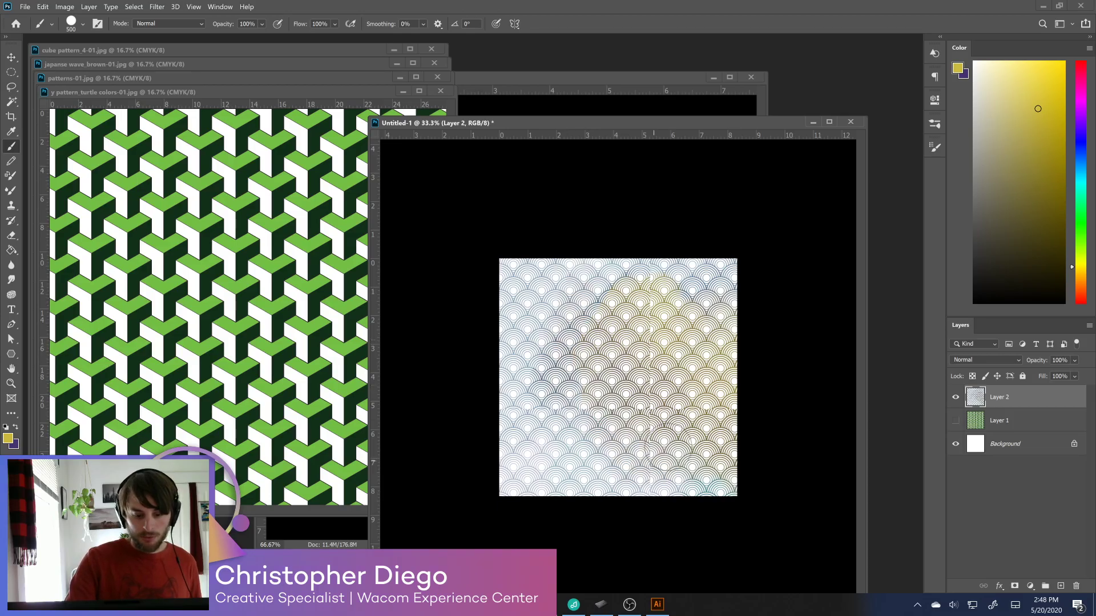
Darken the yellow foreground to a deep olive and paint over the wave pattern's left side
click(1028, 129)
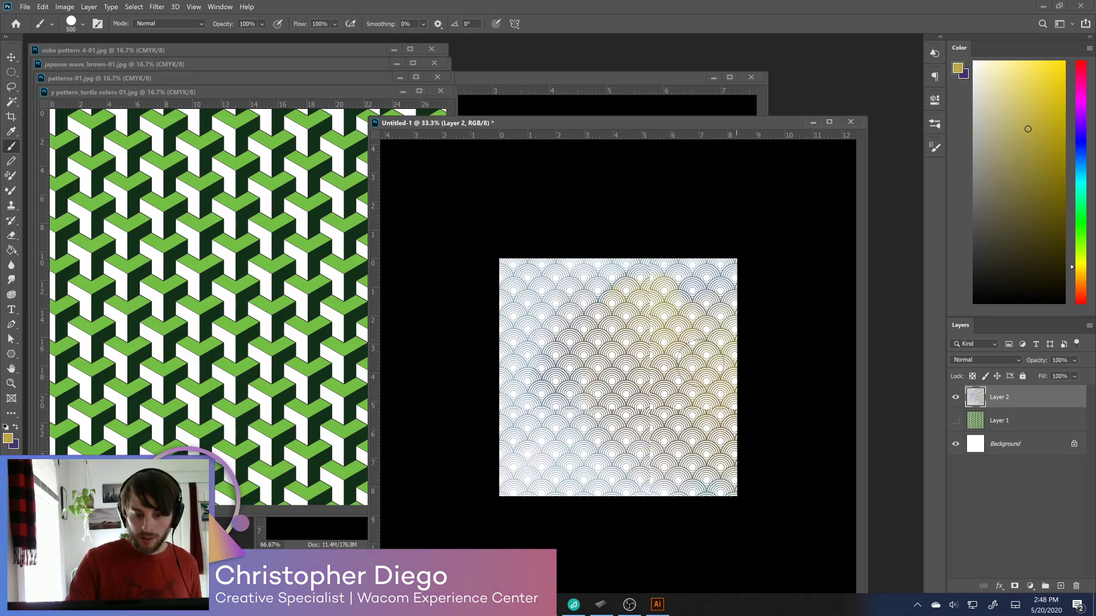
mouse_move(520, 302)
mouse_down()
mouse_move(522, 457)
mouse_move(567, 502)
mouse_move(642, 493)
mouse_move(557, 365)
mouse_up()
mouse_move(546, 234)
mouse_down()
mouse_move(697, 218)
mouse_move(731, 242)
mouse_move(585, 363)
mouse_move(529, 253)
mouse_up()
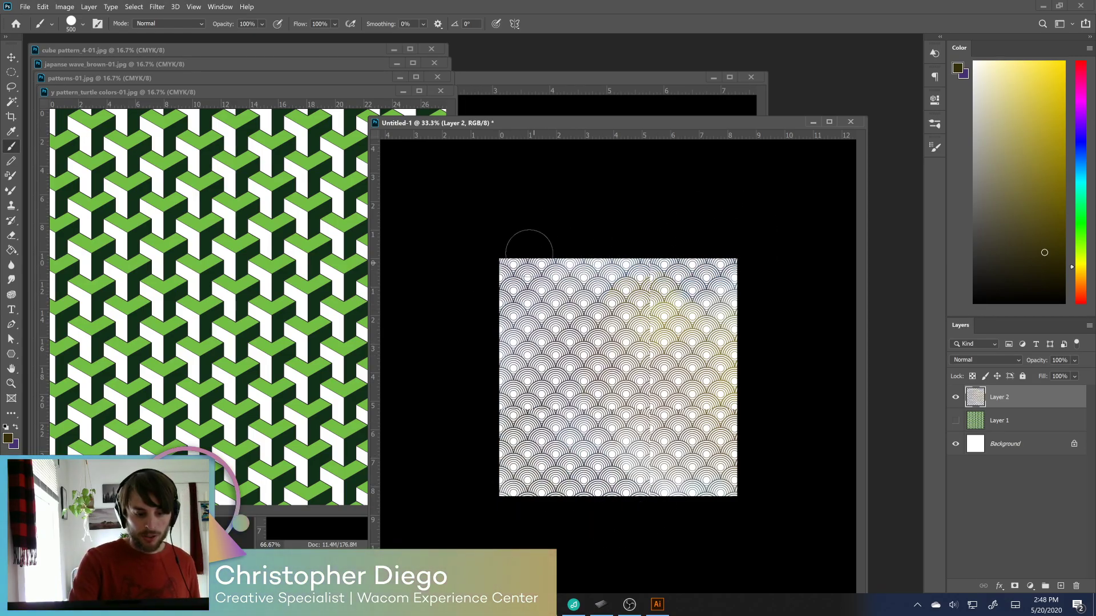
Set a near-black, orange-hued foreground color and paint over the wave pattern across the canvas
click(1022, 280)
click(1082, 284)
mouse_move(540, 322)
mouse_down()
mouse_move(508, 328)
mouse_move(543, 393)
mouse_move(656, 479)
mouse_up()
mouse_move(652, 263)
mouse_down()
mouse_move(730, 285)
mouse_move(622, 320)
mouse_move(680, 562)
mouse_up()
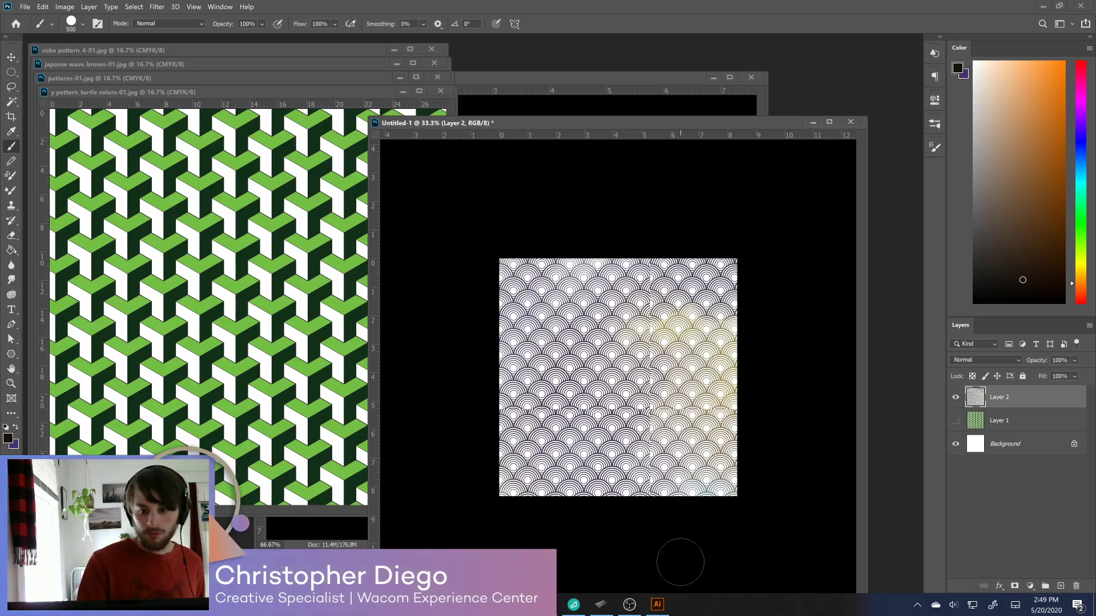
Delete the painted layer and bring the japanse wave_brown-01.jpg image to the front
click(1075, 587)
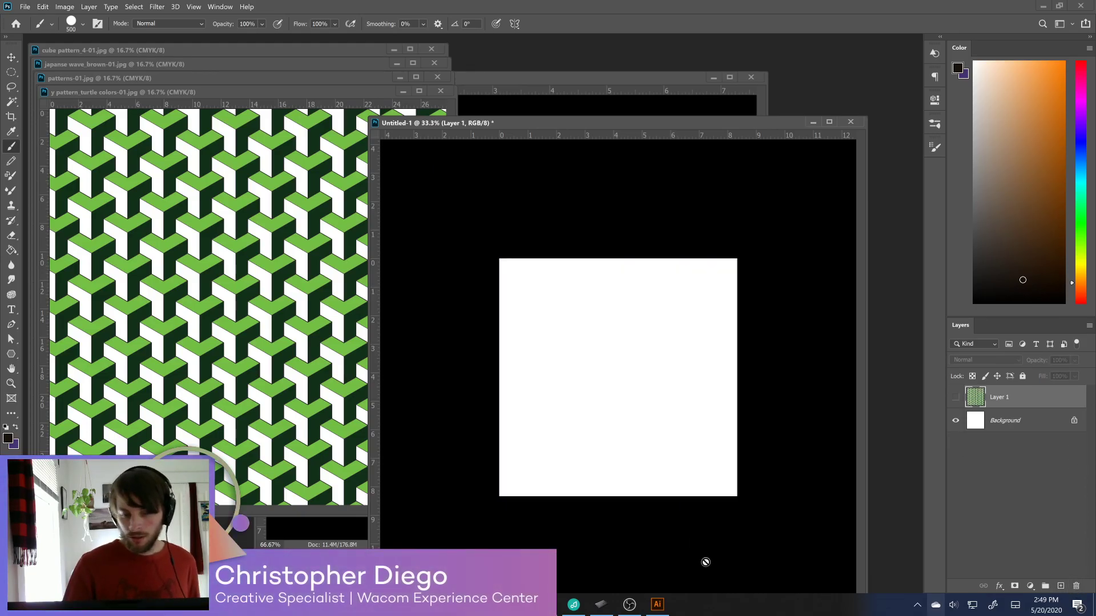
click(317, 78)
click(326, 52)
drag(331, 49, 315, 179)
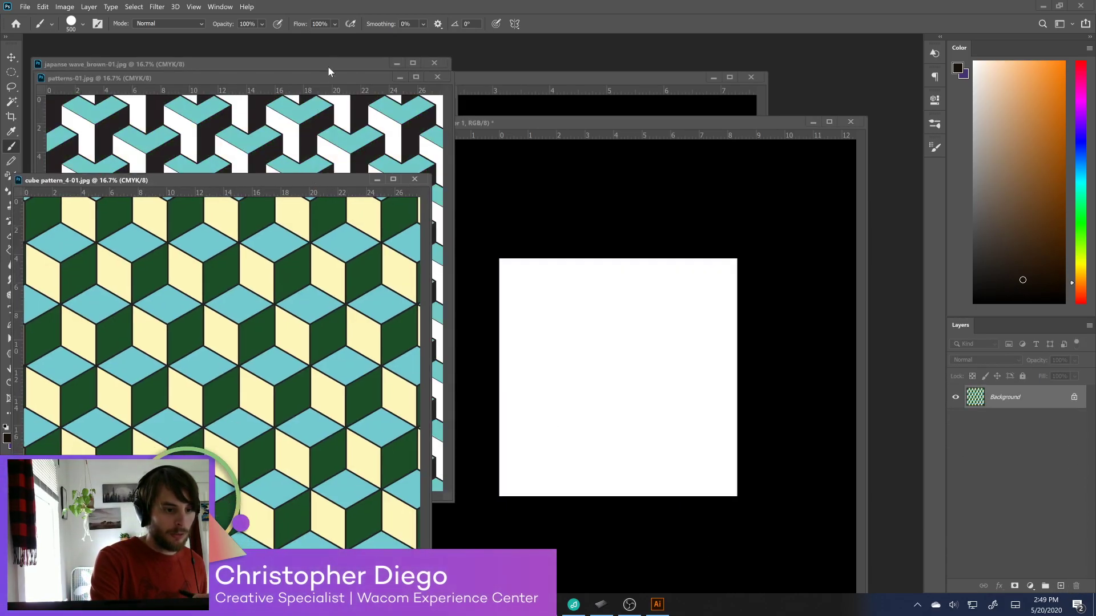
click(328, 64)
Copy the brown wave image into the Untitled-1 document as a new layer above the hidden green pattern
key(v)
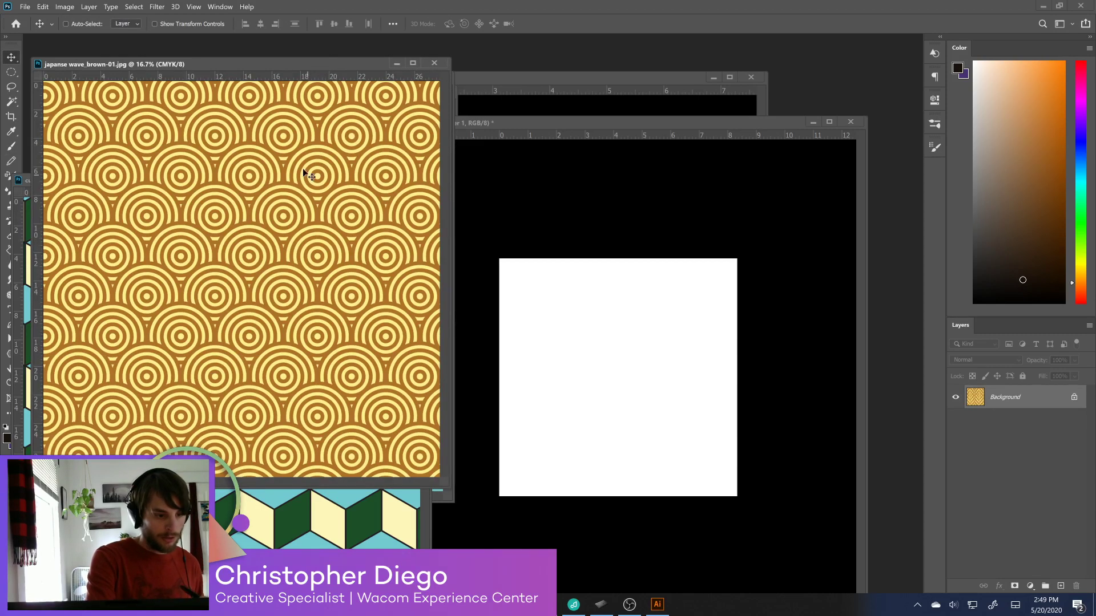
drag(275, 262, 656, 367)
key(ctrl+minus)
key(ctrl+minus)
key(ctrl+minus)
key(ctrl+minus)
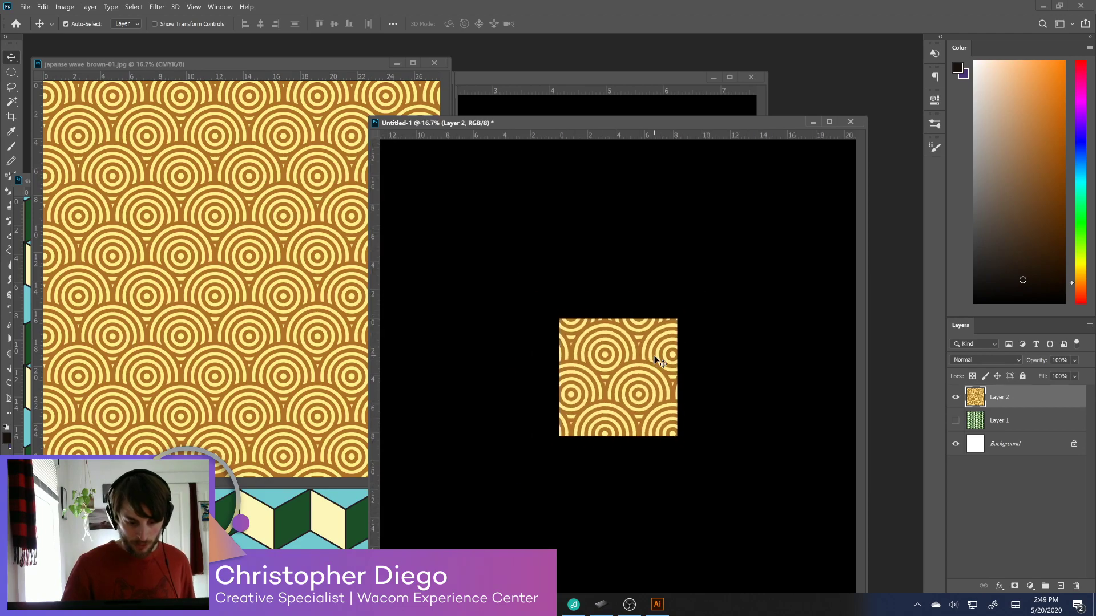
Scale the brown wave layer down to 31.89% and position it so the pattern covers the whole canvas
key(ctrl+t)
drag(707, 277, 602, 398)
drag(568, 449, 645, 385)
drag(675, 323, 650, 348)
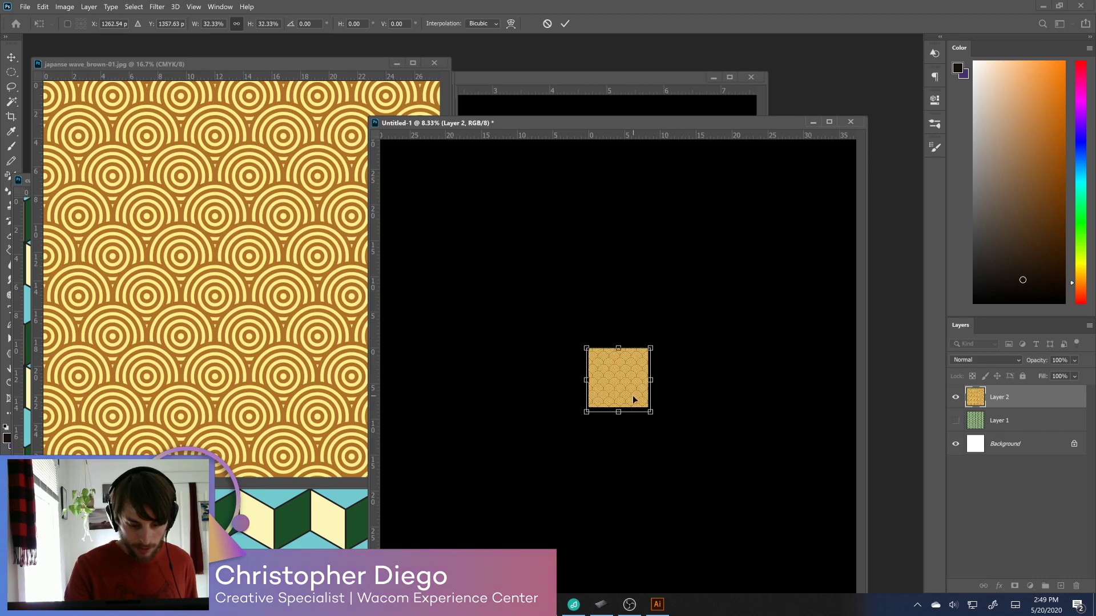
key(ctrl+plus)
key(ctrl+plus)
key(ctrl+plus)
key(ctrl+plus)
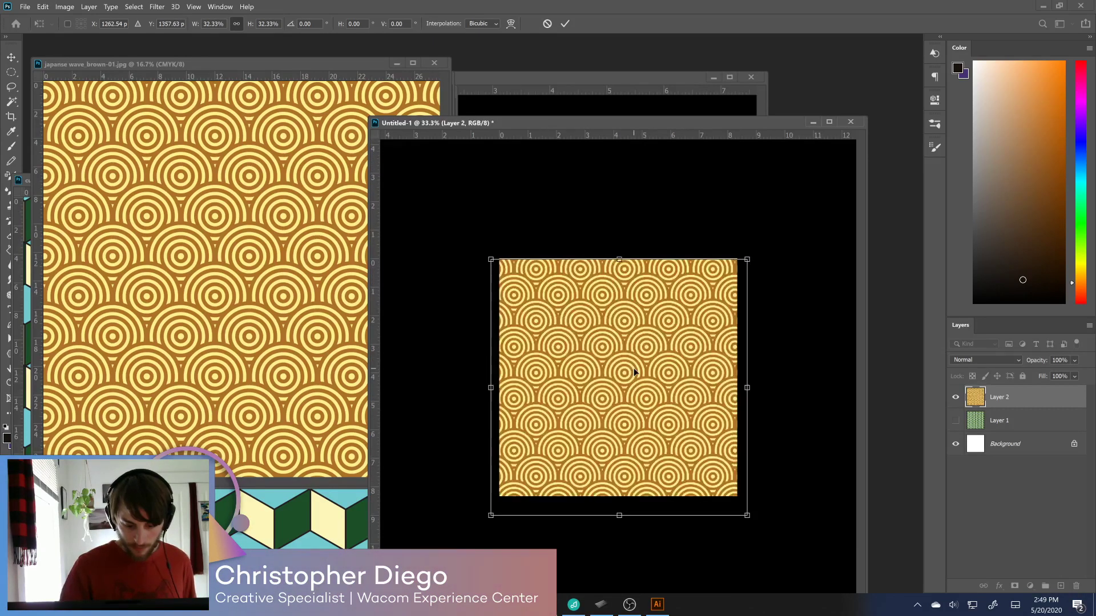
drag(747, 516, 715, 487)
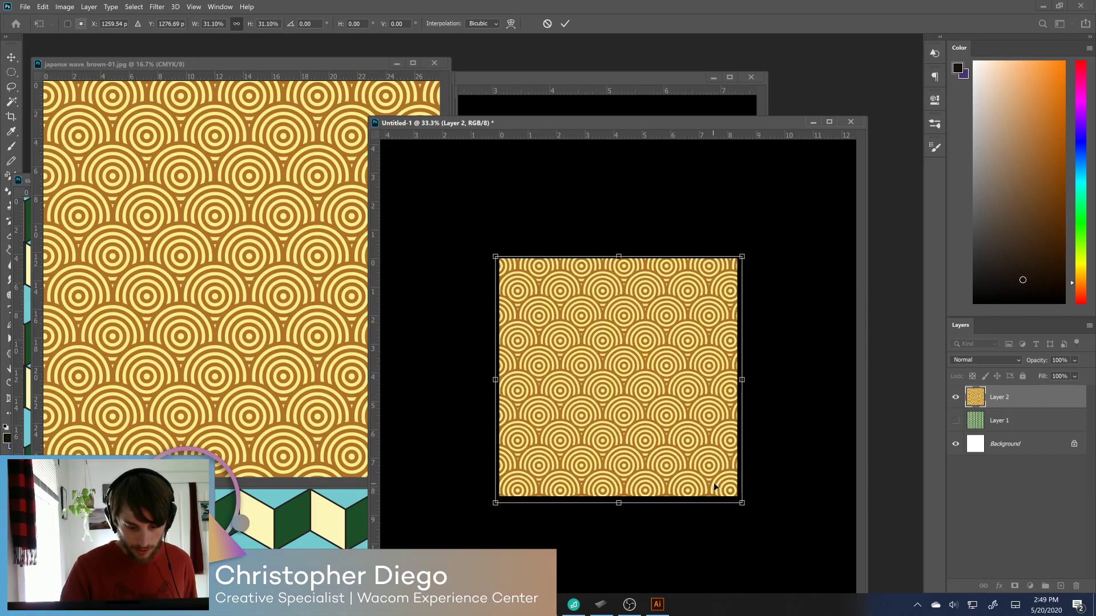
drag(738, 420, 740, 422)
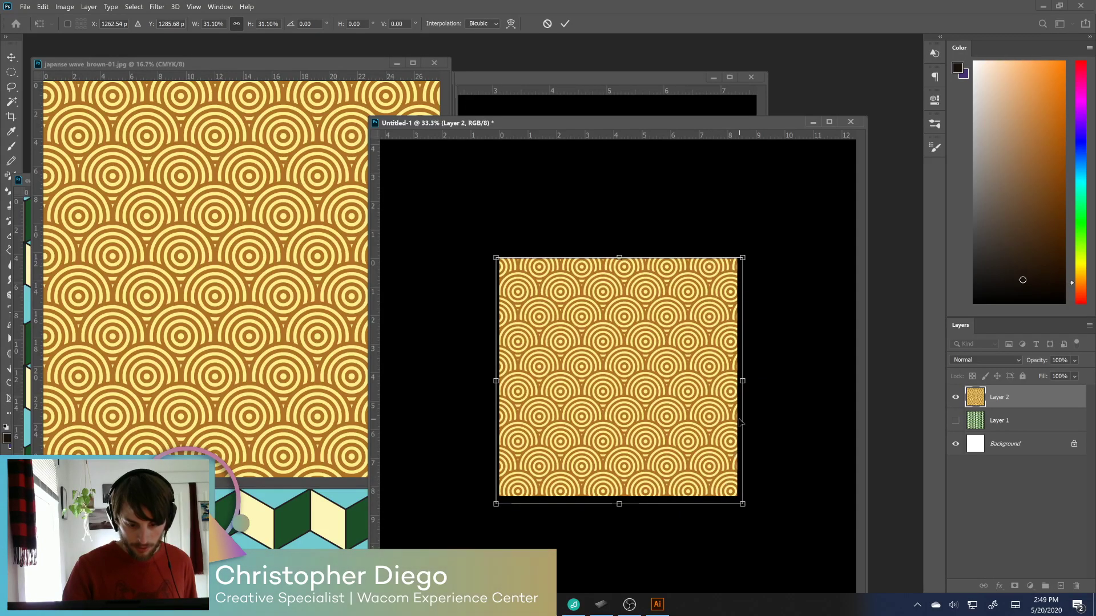
drag(745, 251, 747, 255)
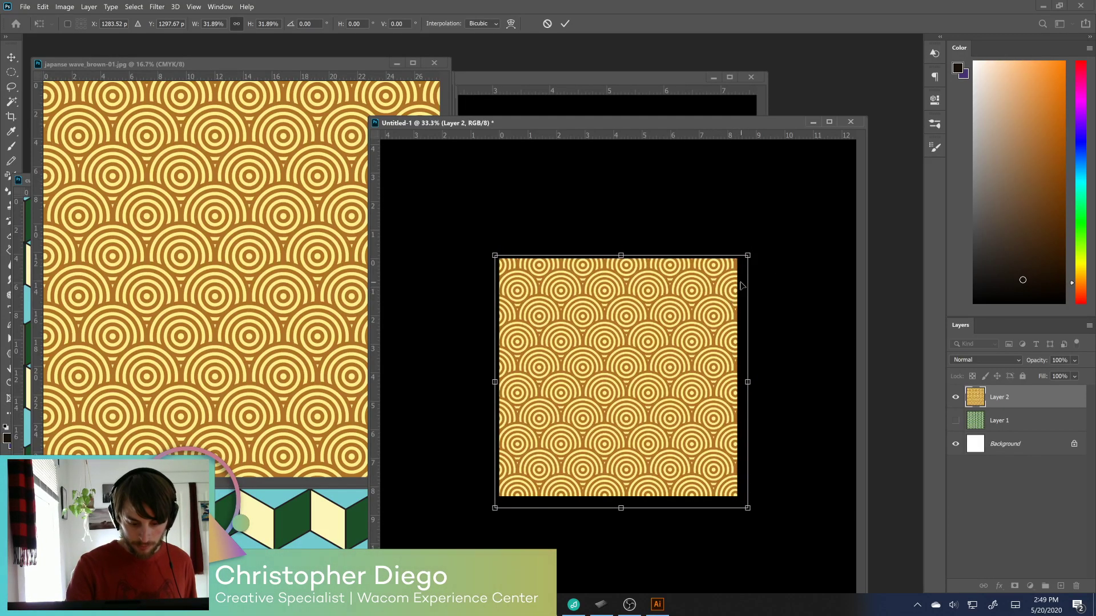
key(Return)
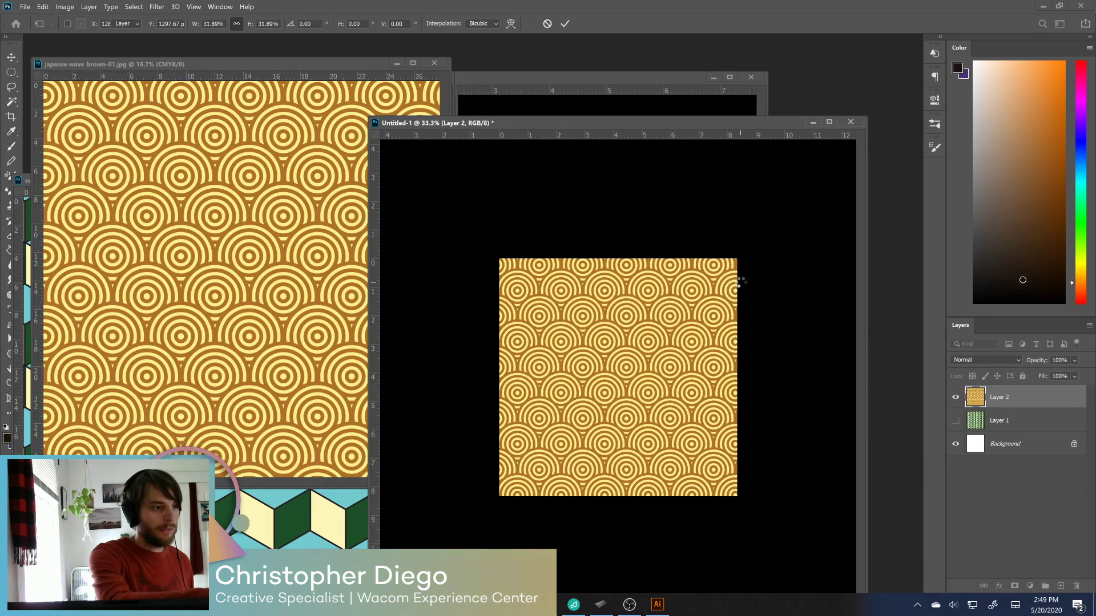
Define the scaled brown wave artwork as a new pattern with a name beginning with "japane"
click(40, 7)
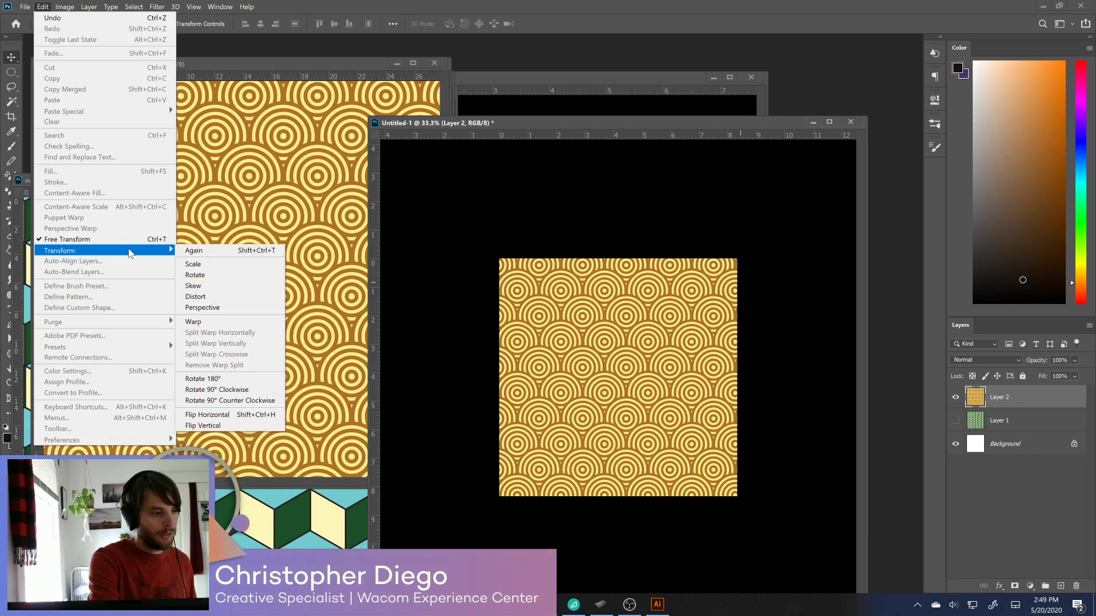
click(669, 366)
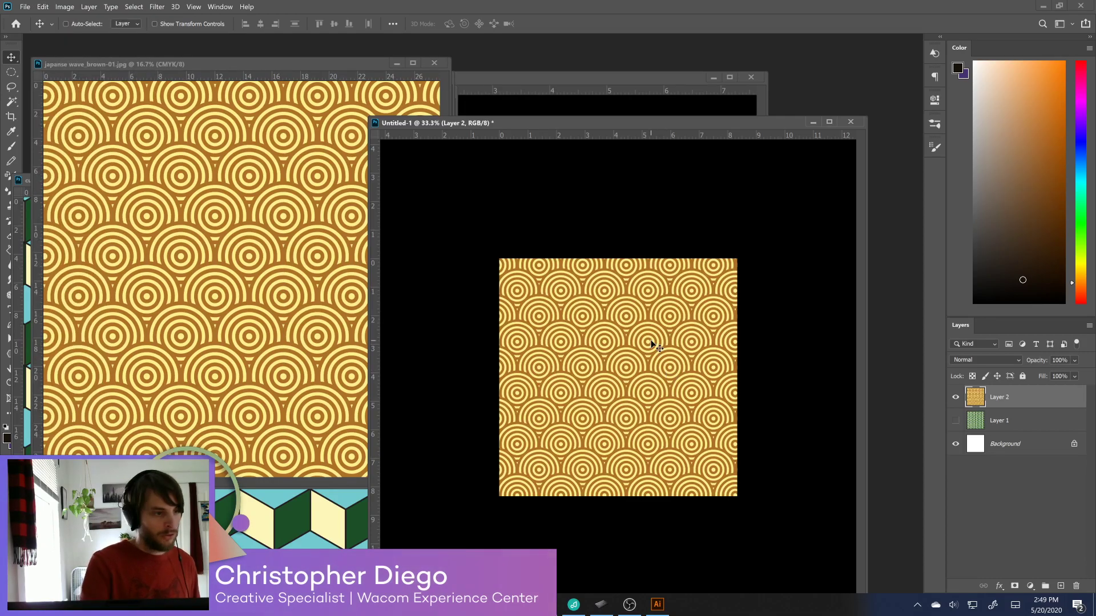
click(43, 7)
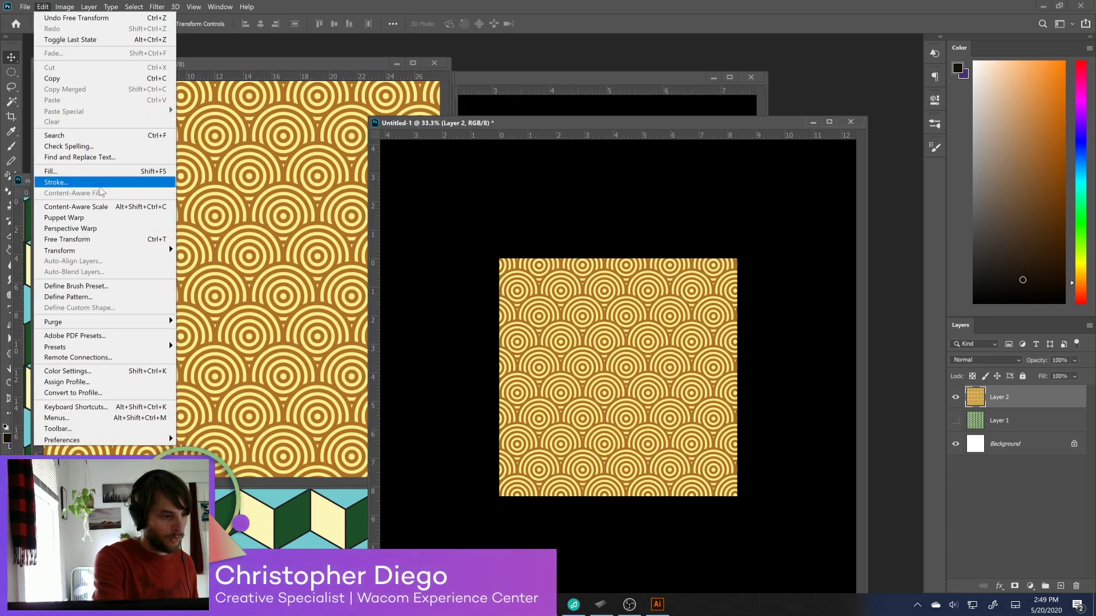
click(137, 297)
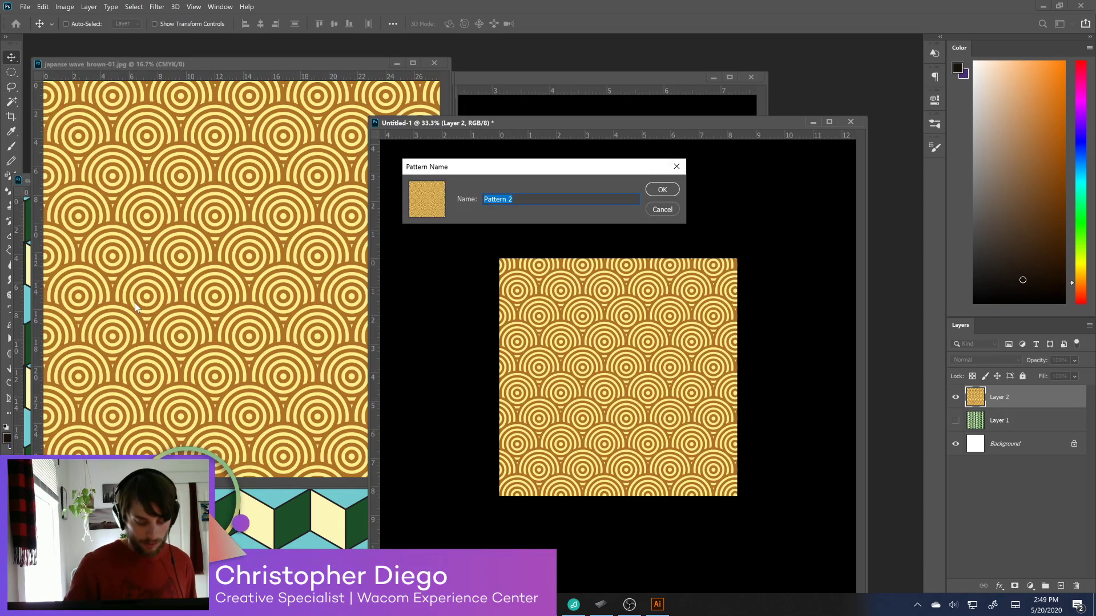
text(japanese wave brown)
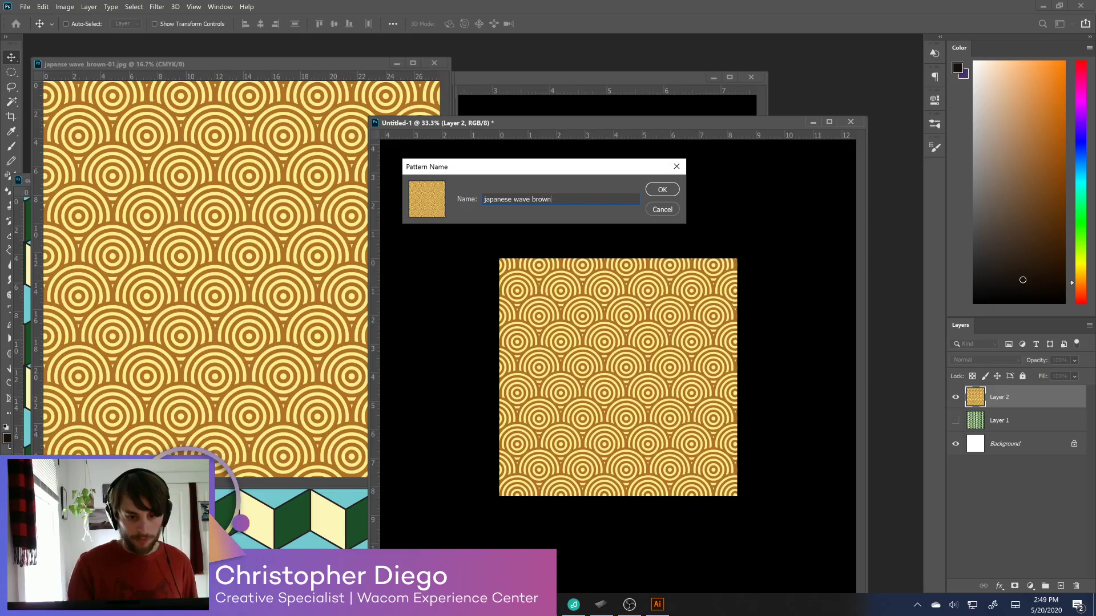
click(669, 193)
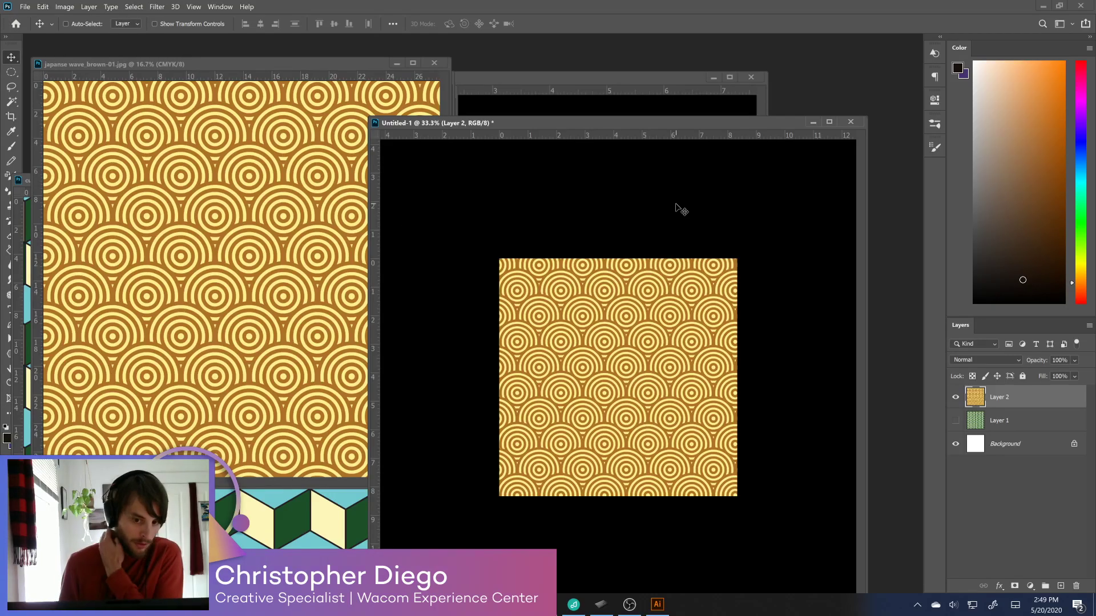
Hide the brown wave layer, add a new empty layer above it, and choose the Hard Round brush preset
click(958, 396)
click(1061, 586)
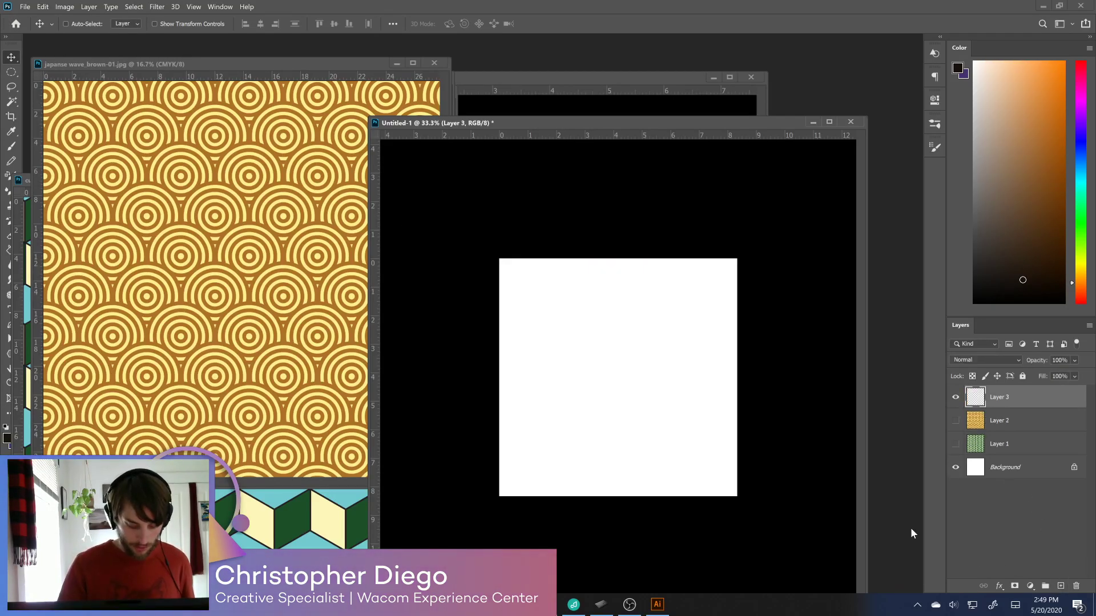
key(b)
click(934, 123)
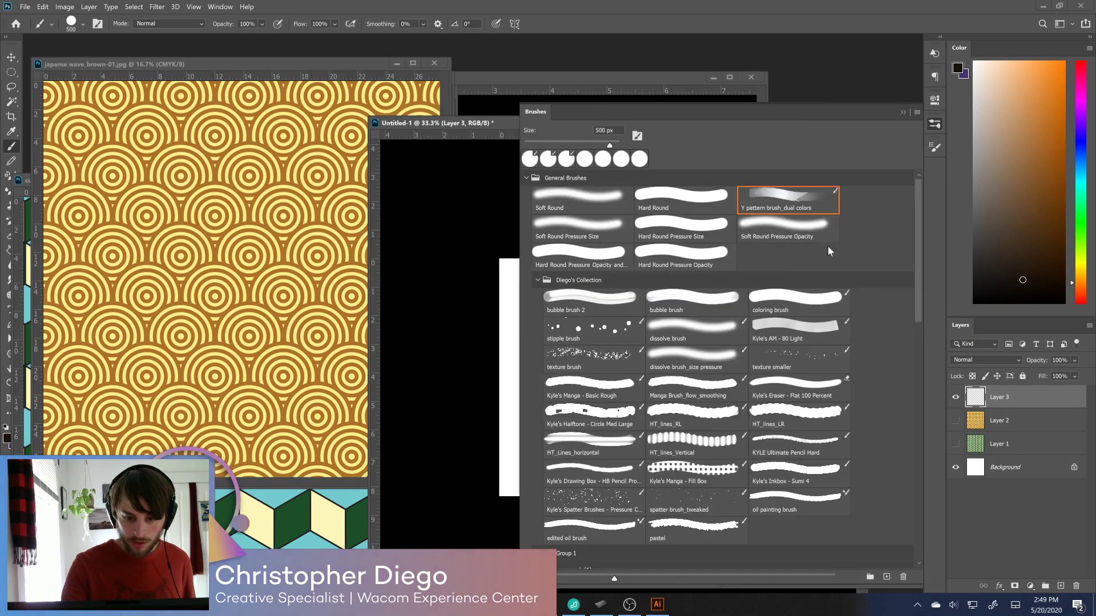
click(697, 257)
click(680, 197)
Enable Texture on the brush with the new brown wave pattern, then test one stroke and undo it
click(934, 147)
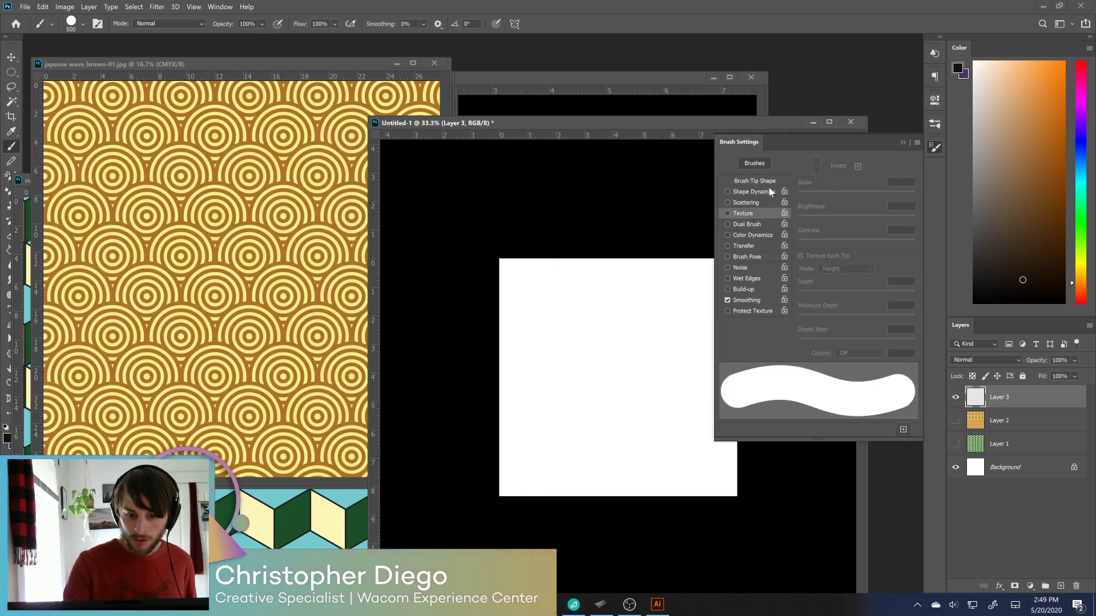
click(751, 213)
click(815, 167)
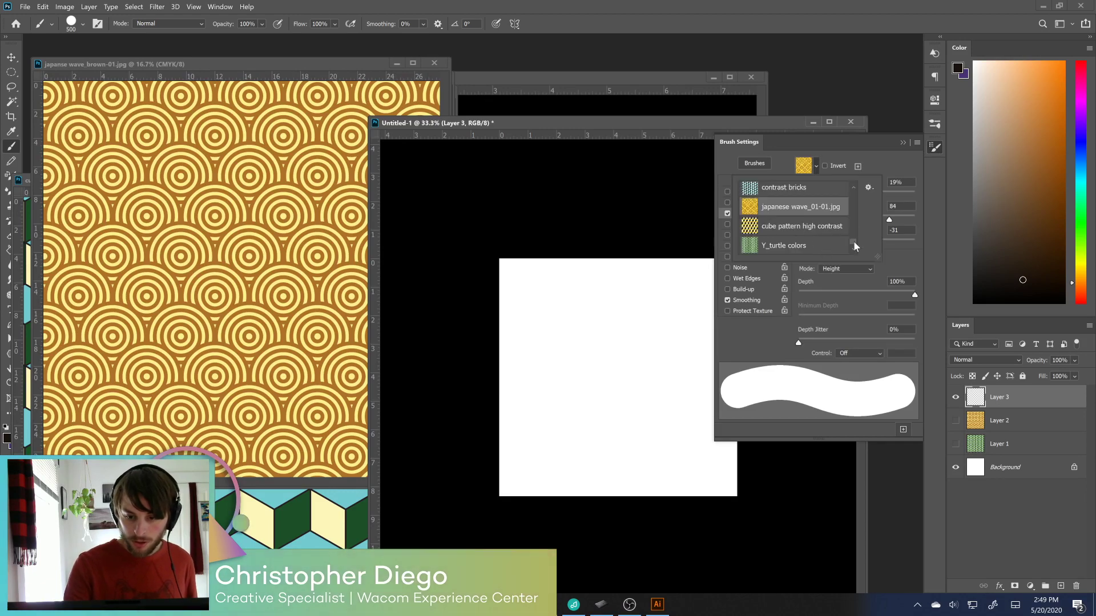
drag(854, 242, 854, 248)
click(785, 248)
drag(636, 340, 632, 368)
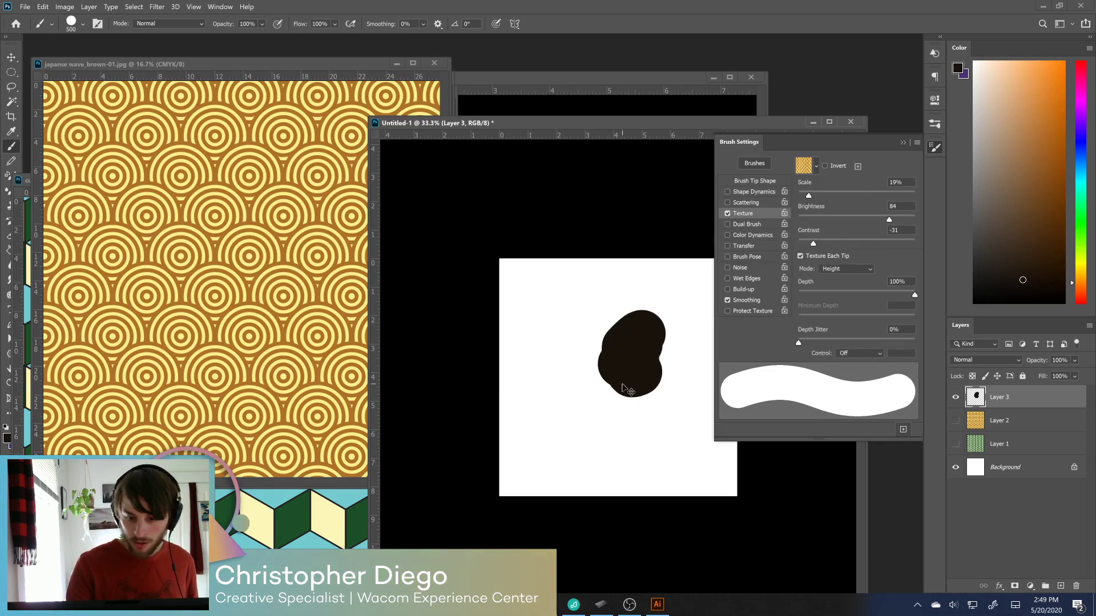
key(ctrl+z)
Set the brush texture mode to Subtract and its scale to 46%, testing the texture with strokes on the canvas
click(846, 269)
click(851, 280)
mouse_move(671, 374)
mouse_down()
mouse_move(599, 342)
mouse_move(556, 388)
mouse_move(668, 394)
mouse_move(560, 414)
mouse_move(656, 451)
mouse_move(713, 491)
mouse_move(633, 508)
mouse_move(599, 457)
mouse_move(548, 468)
mouse_move(497, 445)
mouse_move(514, 331)
mouse_move(570, 285)
mouse_move(627, 274)
mouse_up()
drag(809, 195, 824, 195)
mouse_move(656, 297)
mouse_down()
mouse_move(614, 331)
mouse_move(633, 382)
mouse_up()
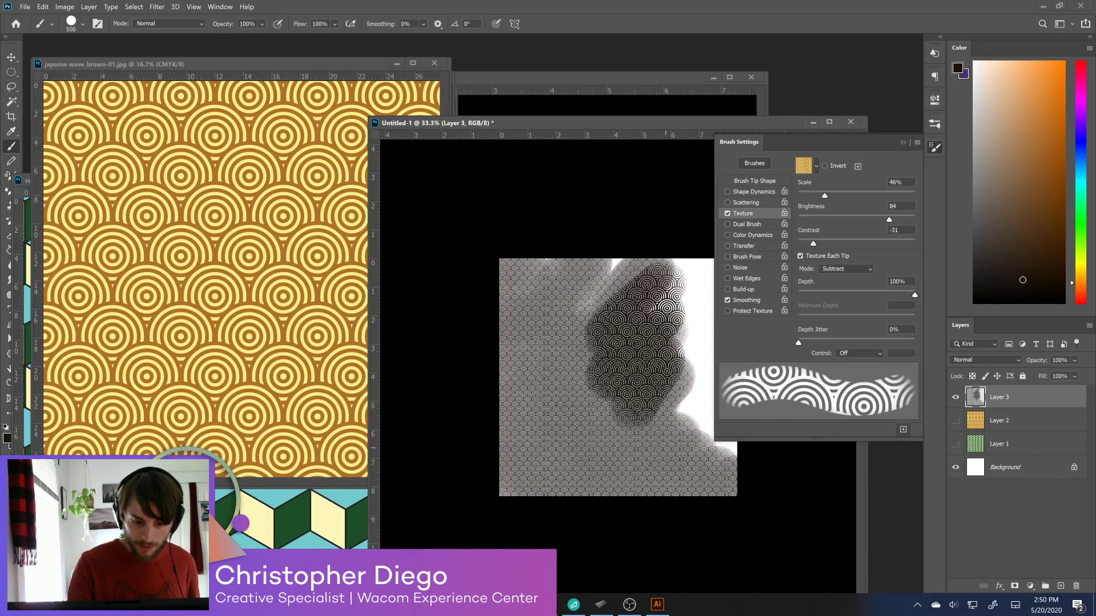
Replace the painted layer with a fresh one, test the wave texture again, and set the texture scale to 79%
key(ctrl+z)
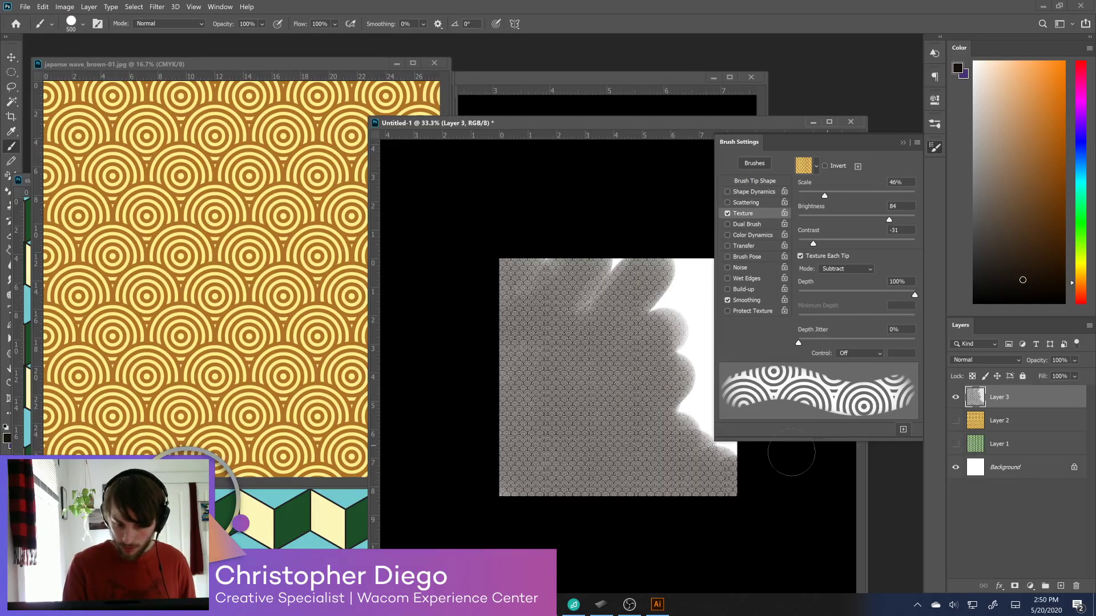
click(1075, 586)
click(1060, 587)
mouse_move(586, 371)
mouse_down()
mouse_move(616, 345)
mouse_move(612, 391)
mouse_move(708, 480)
mouse_move(650, 457)
mouse_move(684, 474)
mouse_move(594, 399)
mouse_move(611, 422)
mouse_up()
drag(827, 194, 844, 200)
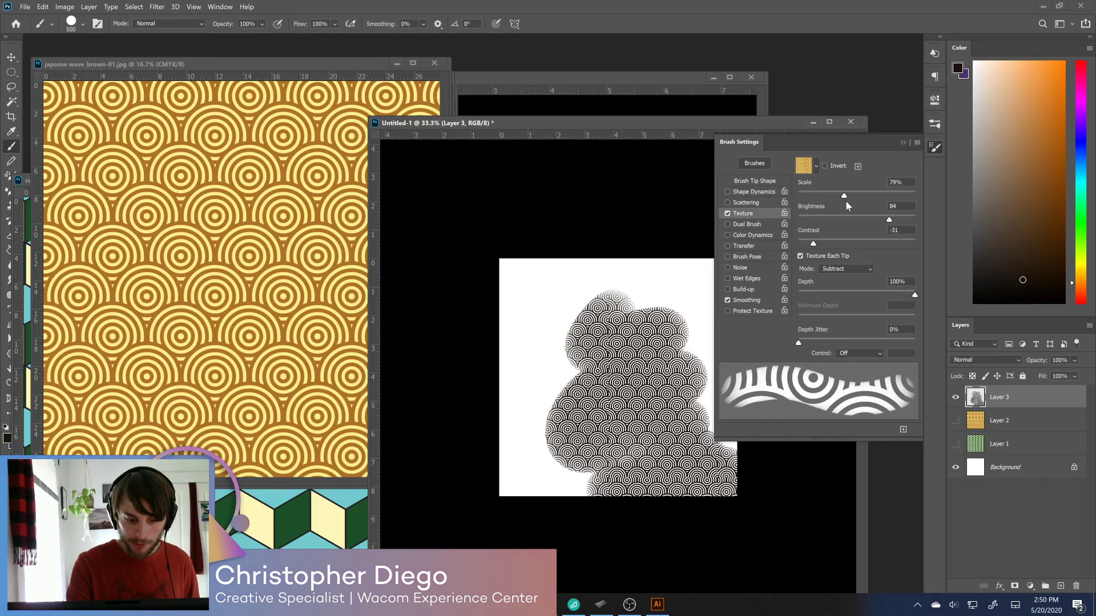
Replace the test layer with an empty one, try the enlarged texture in a light brown foreground color, and undo the strokes
click(1076, 587)
click(1061, 587)
drag(624, 253, 485, 400)
key(ctrl+z)
mouse_move(619, 338)
mouse_down()
mouse_move(572, 367)
mouse_move(667, 393)
mouse_move(675, 432)
mouse_move(720, 481)
mouse_move(618, 432)
mouse_move(512, 341)
mouse_up()
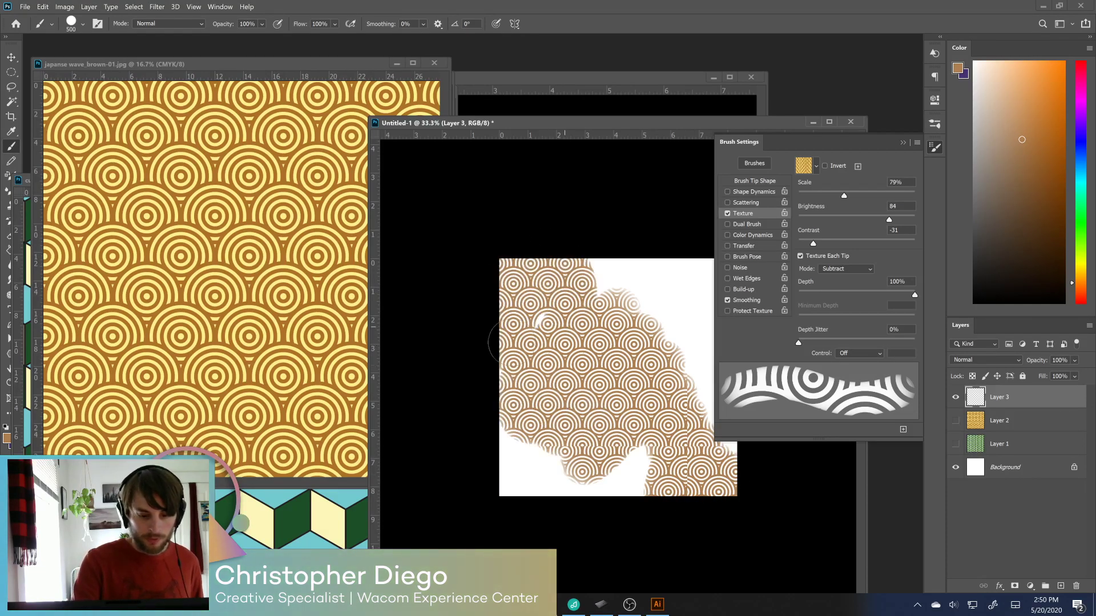
key(ctrl+z)
Enable Transfer with opacity and flow controlled by Pen Pressure, set minimum opacity to 44%, and paint the wave texture across the canvas
click(754, 246)
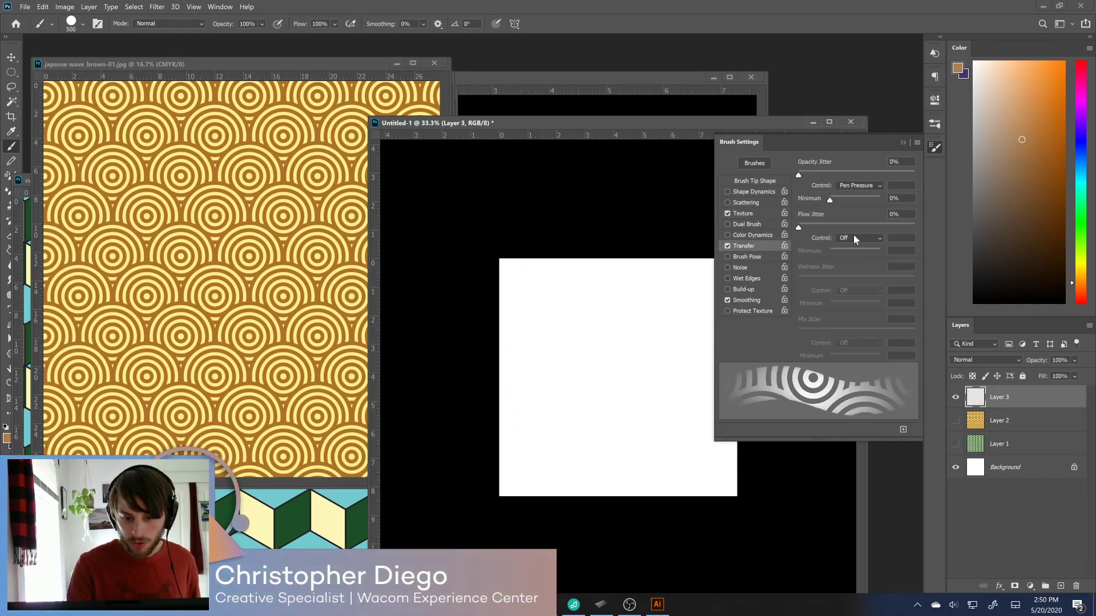
click(864, 237)
click(876, 259)
click(847, 185)
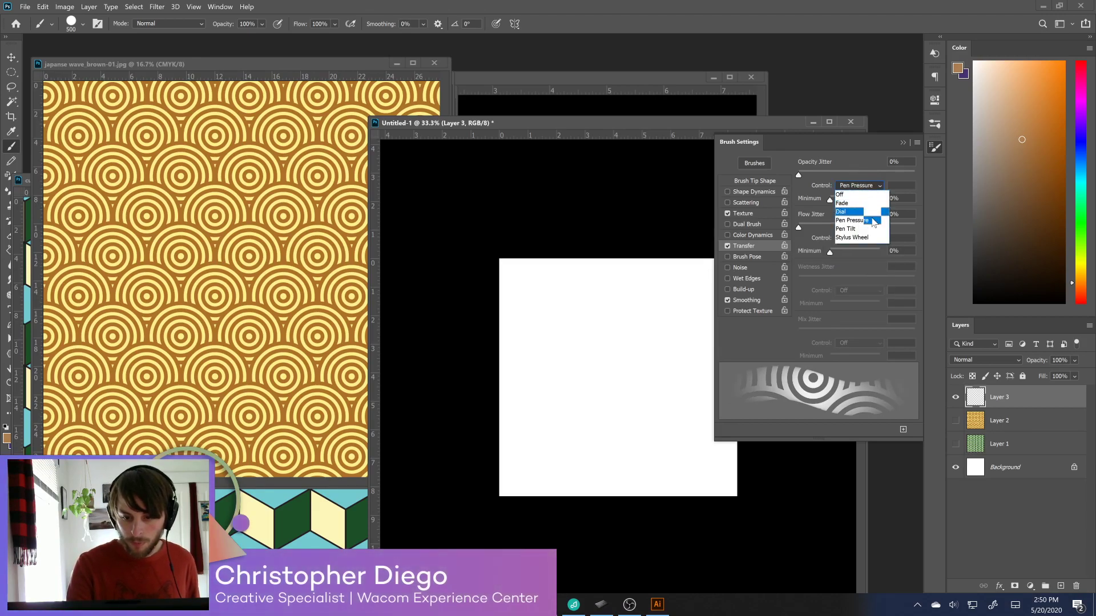
mouse_move(831, 199)
mouse_down()
mouse_move(865, 200)
mouse_move(851, 207)
mouse_up()
mouse_move(644, 301)
mouse_down()
mouse_move(634, 360)
mouse_move(678, 384)
mouse_move(697, 433)
mouse_move(636, 485)
mouse_move(570, 354)
mouse_move(578, 267)
mouse_move(460, 404)
mouse_move(625, 349)
mouse_move(628, 485)
mouse_move(630, 260)
mouse_move(676, 425)
mouse_up()
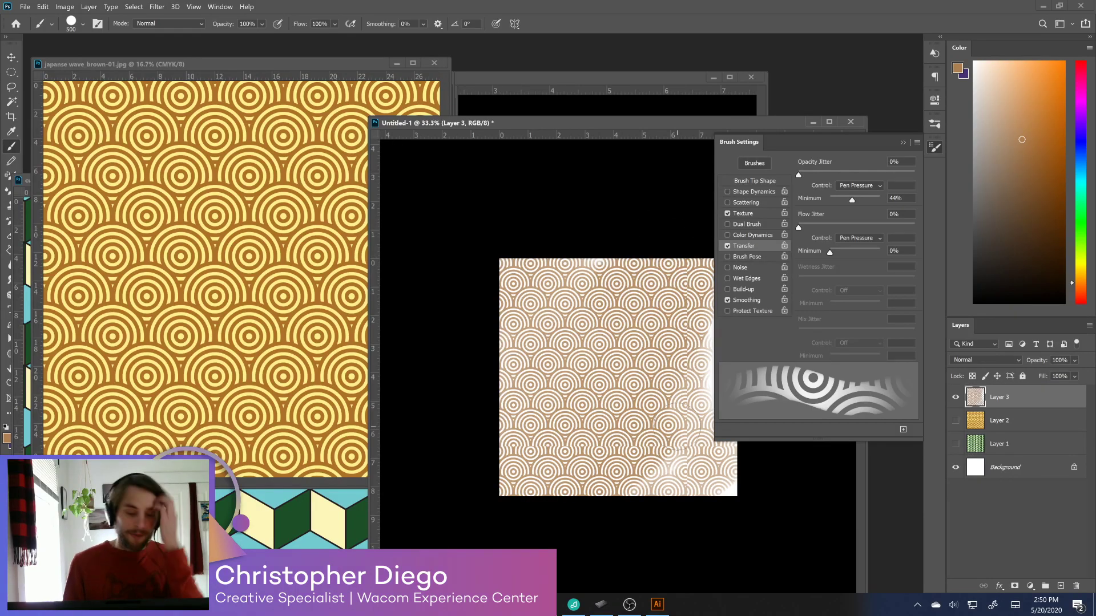
Hide the painted texture layer and move the Untitled-1 window clear of the pattern images
click(935, 149)
click(956, 398)
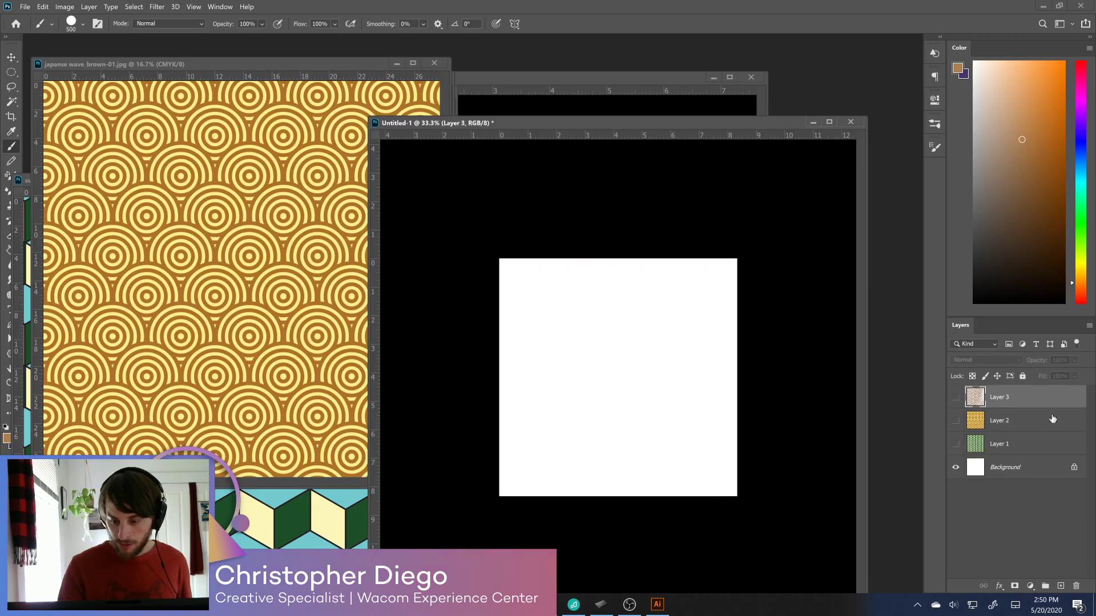
mouse_move(630, 123)
mouse_down()
mouse_move(643, 269)
mouse_move(833, 179)
mouse_up()
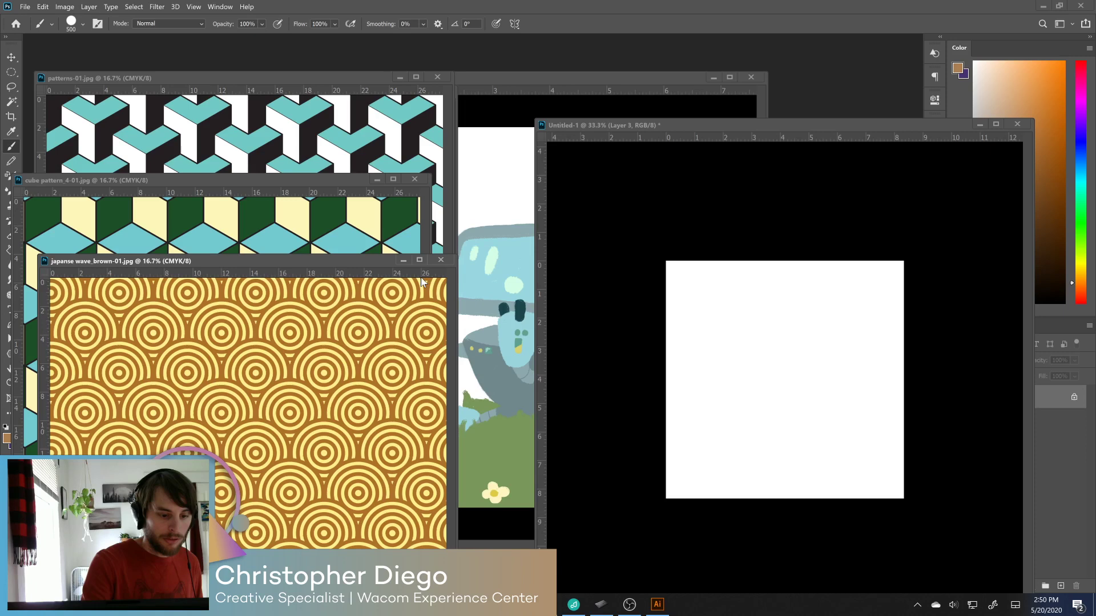
Close the four pattern images and discard the Untitled-1 document without saving, keeping only robot for stream.psd open
click(440, 260)
click(414, 178)
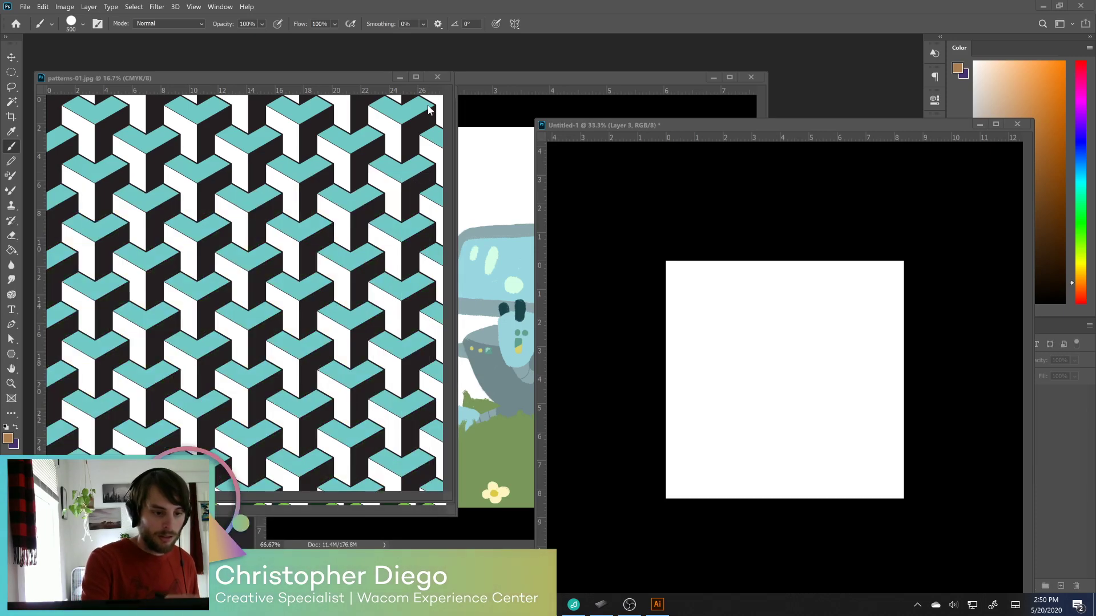
click(438, 77)
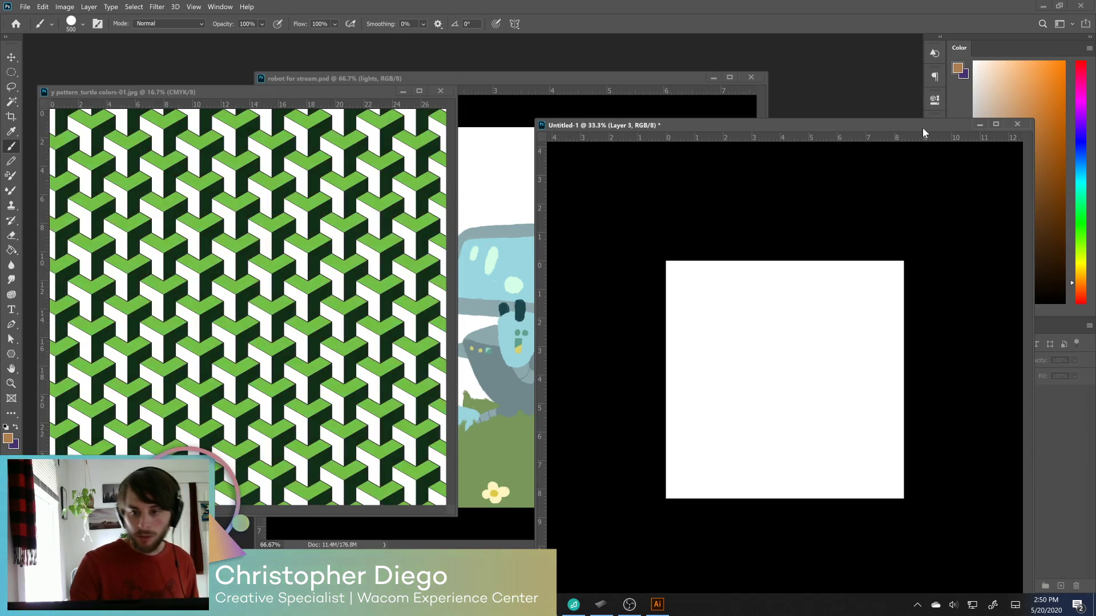
click(1018, 124)
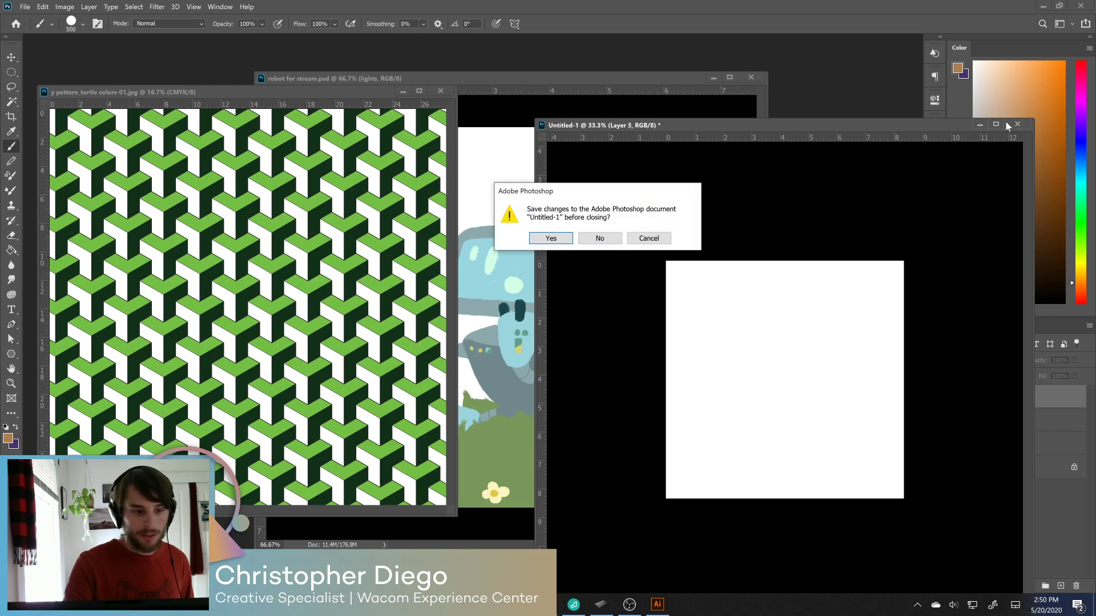
click(600, 238)
click(440, 91)
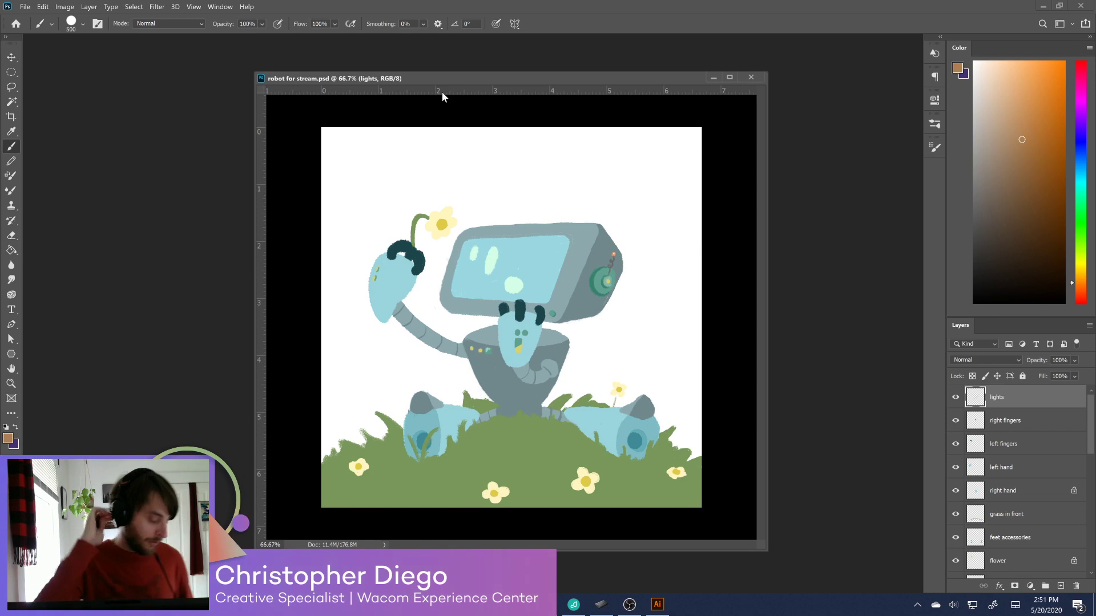
Reduce the brush size to 150 px for the robot illustration
key(ctrl+plus)
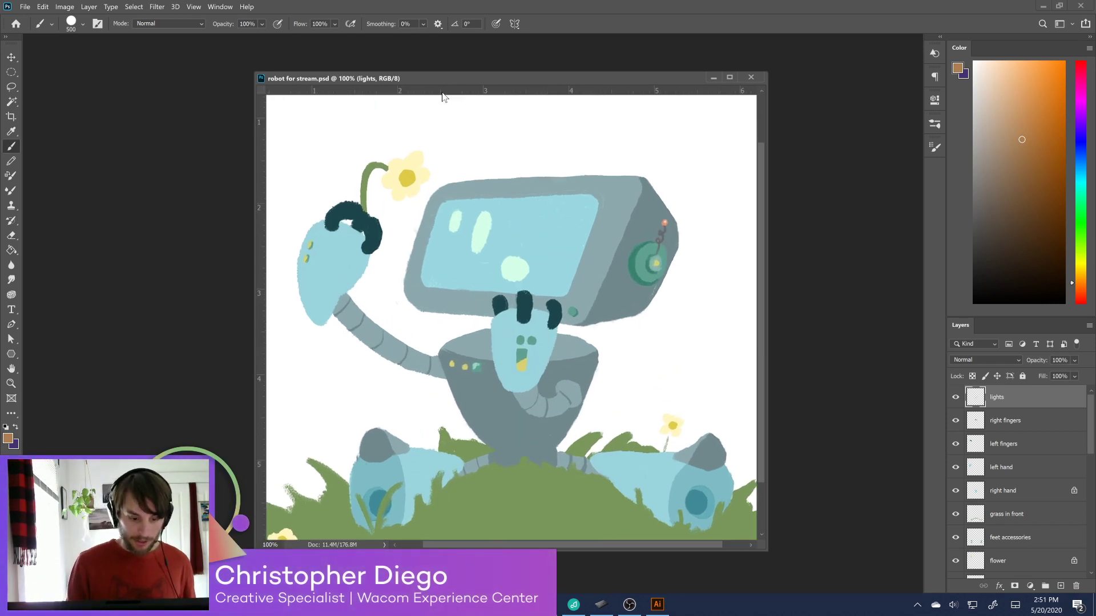
key(ctrl+minus)
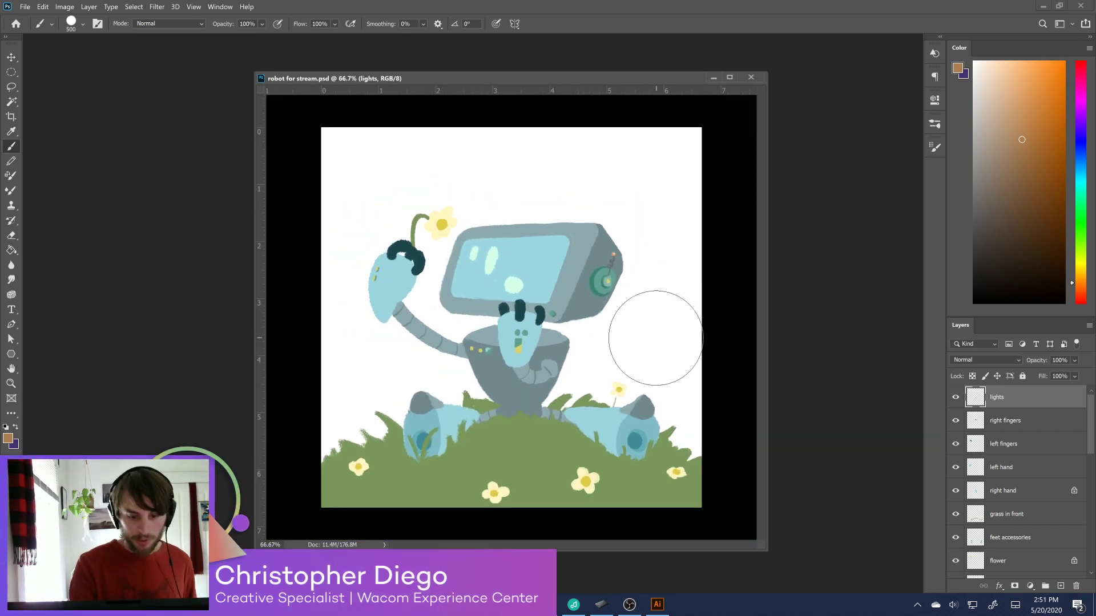
key(bracketleft)
key(bracketleft)
key(bracketleft)
key(bracketleft)
key(bracketleft)
key(bracketleft)
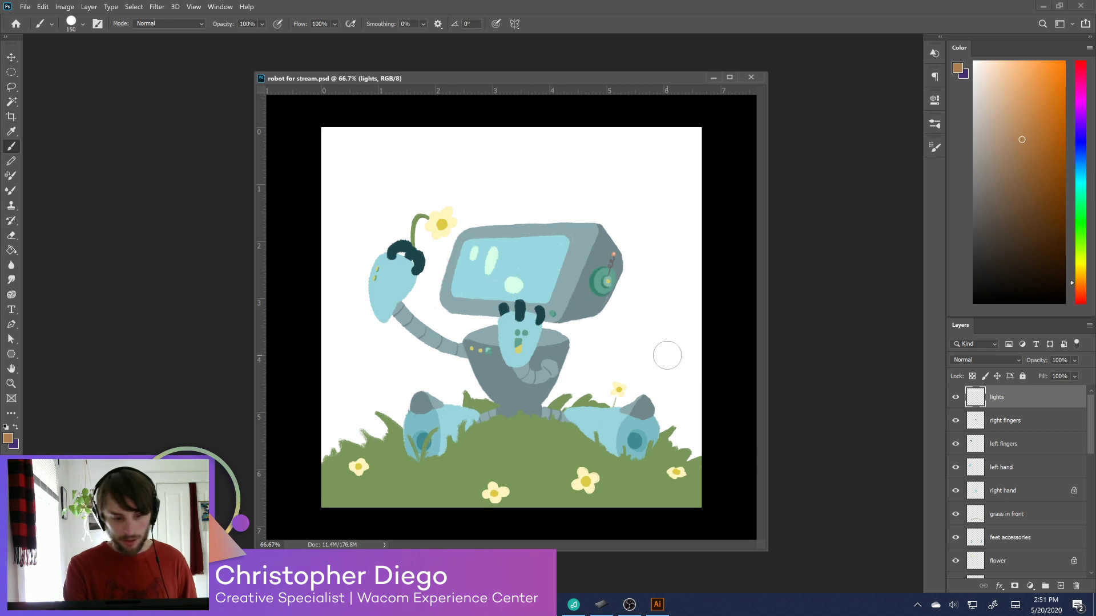
Choose the sidewalk chalk brush at 90 px, test its stroke on the empty canvas, and undo the test marks
click(935, 124)
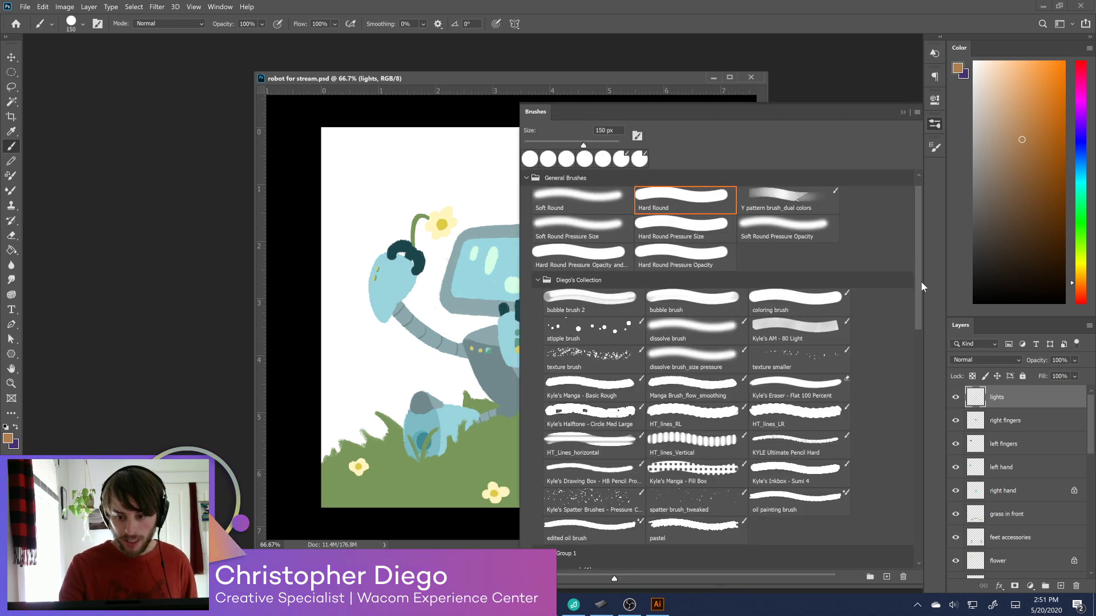
drag(921, 287, 929, 531)
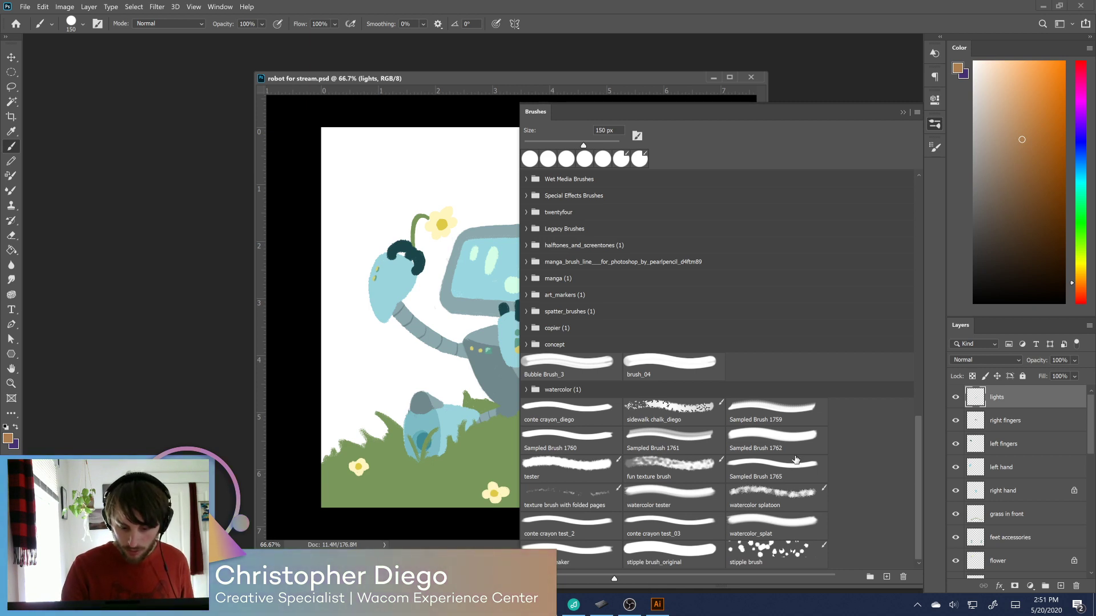
click(683, 420)
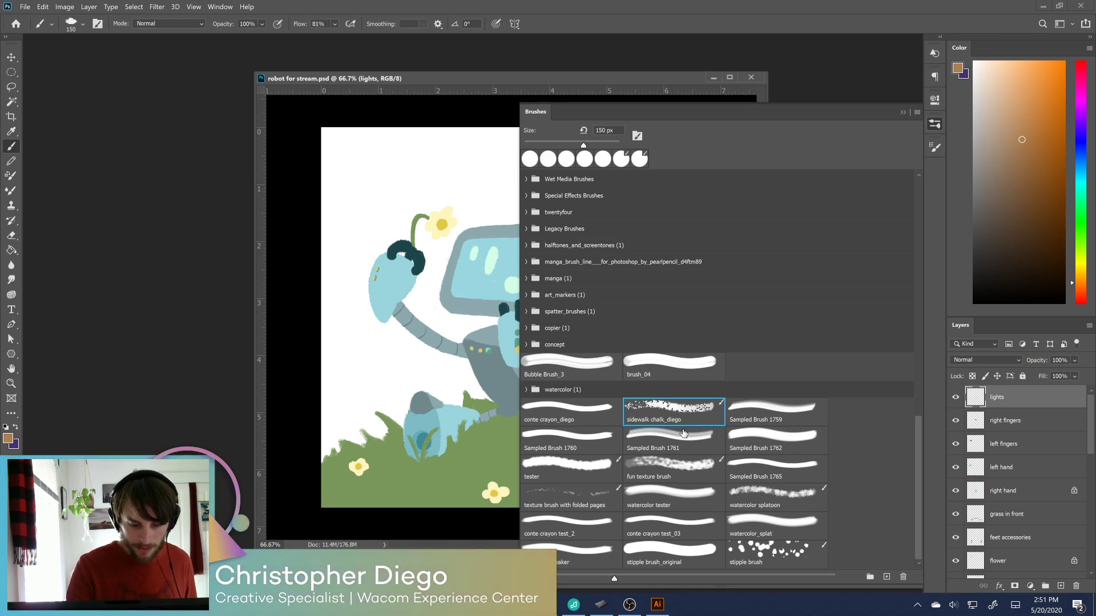
drag(478, 164, 483, 188)
key(ctrl+z)
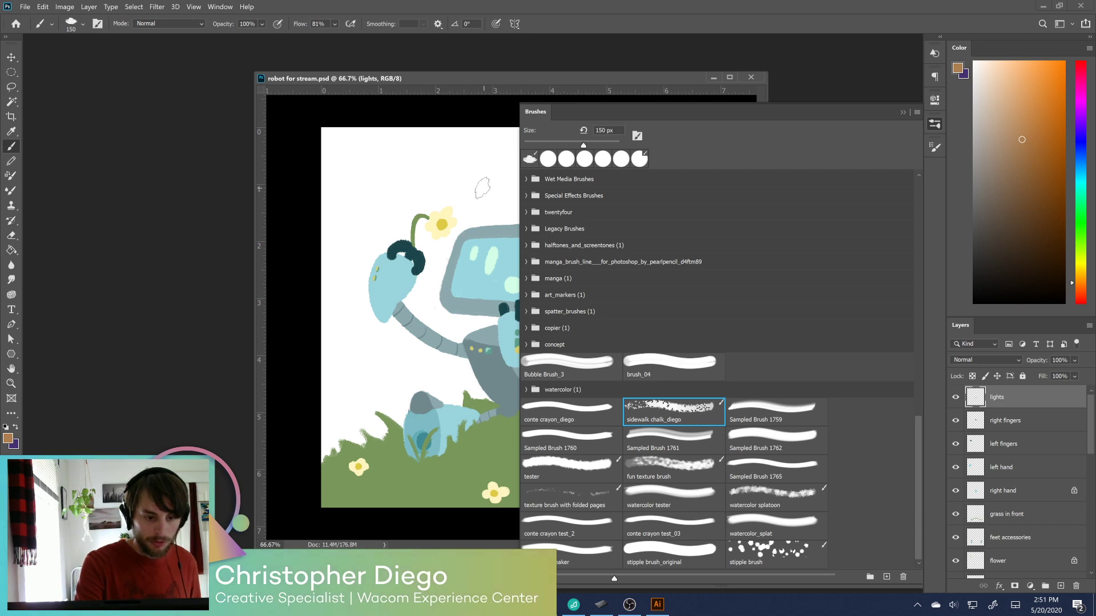
click(935, 121)
mouse_move(652, 246)
mouse_down()
mouse_move(644, 292)
mouse_move(671, 320)
mouse_up()
key(ctrl+z)
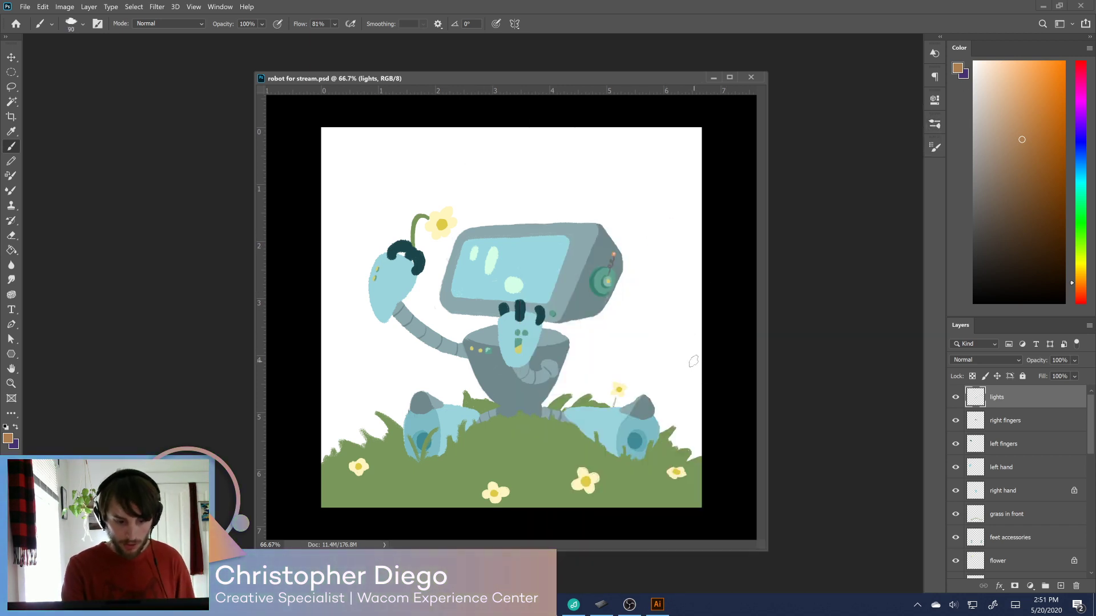
Lock the left hand layer's transparent pixels and shade the raised hand with a darker teal based on its own blue
click(1024, 424)
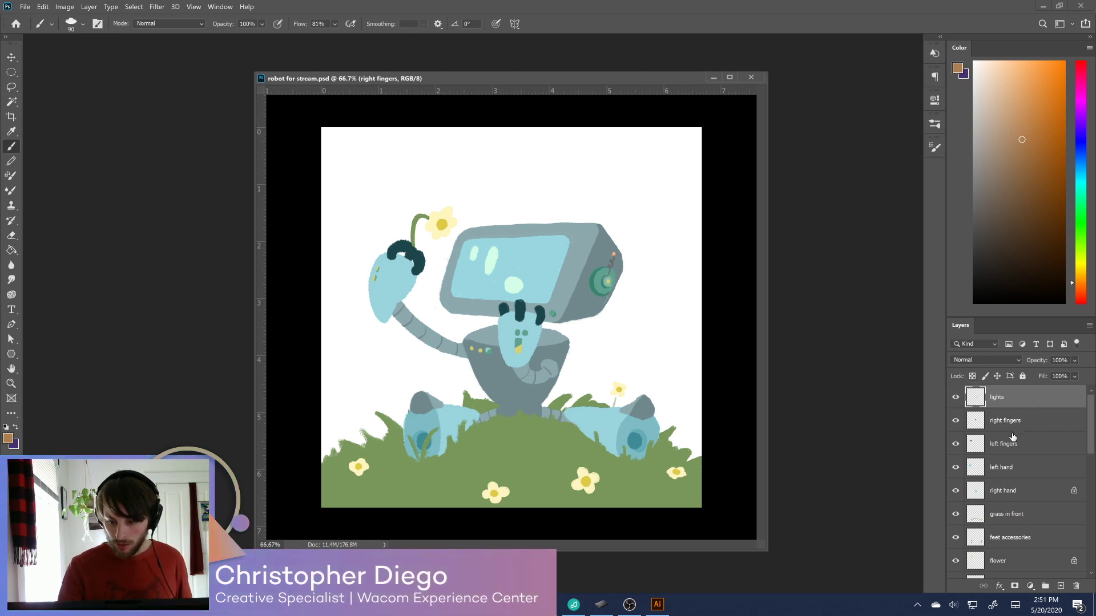
click(1004, 449)
click(987, 470)
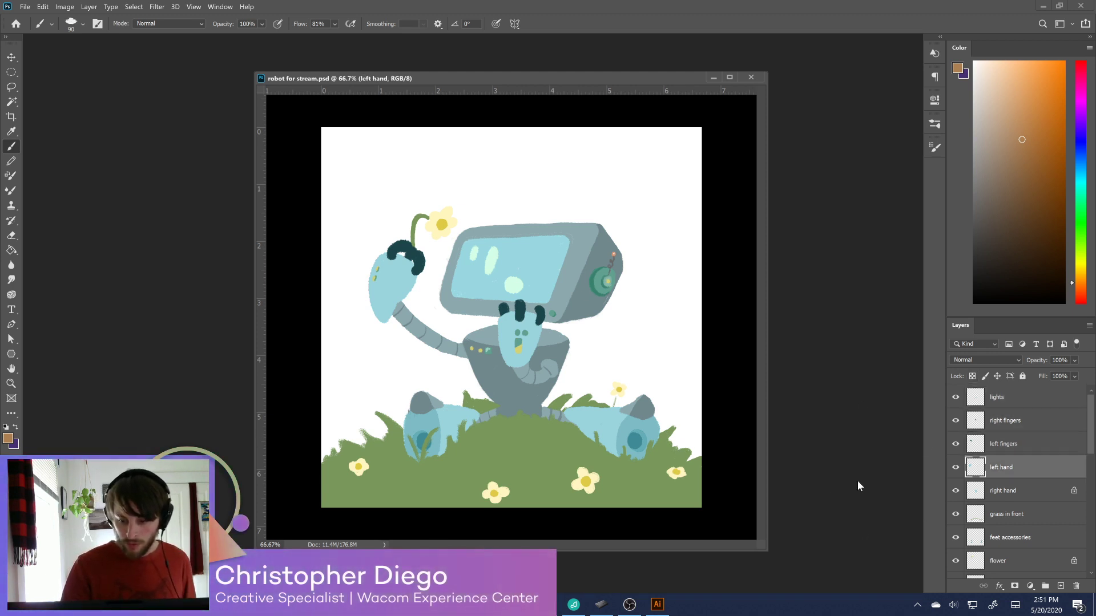
click(956, 468)
click(957, 468)
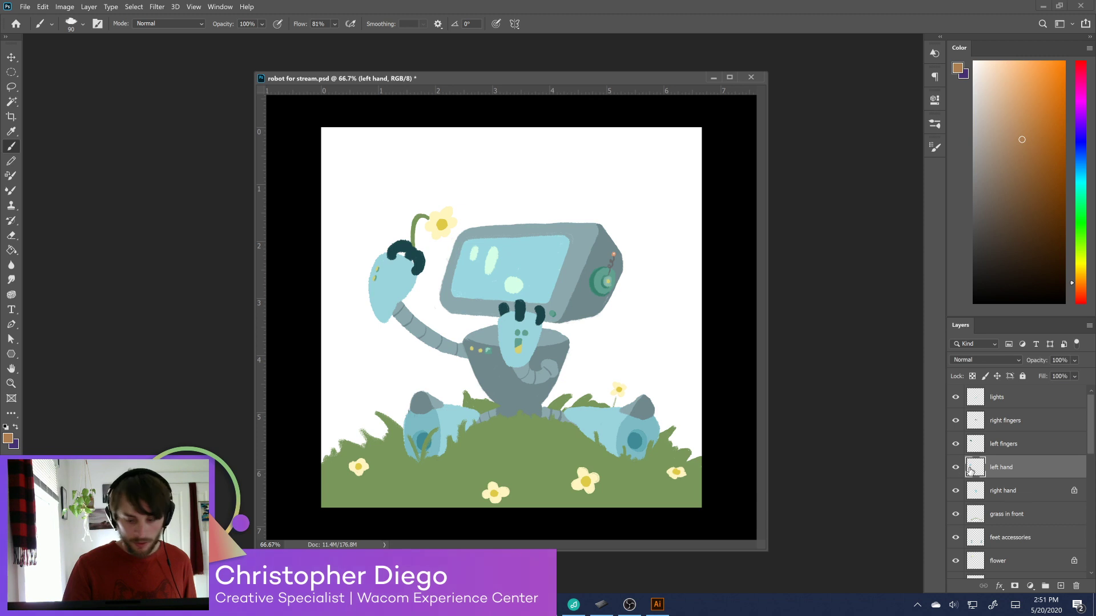
click(956, 468)
click(957, 468)
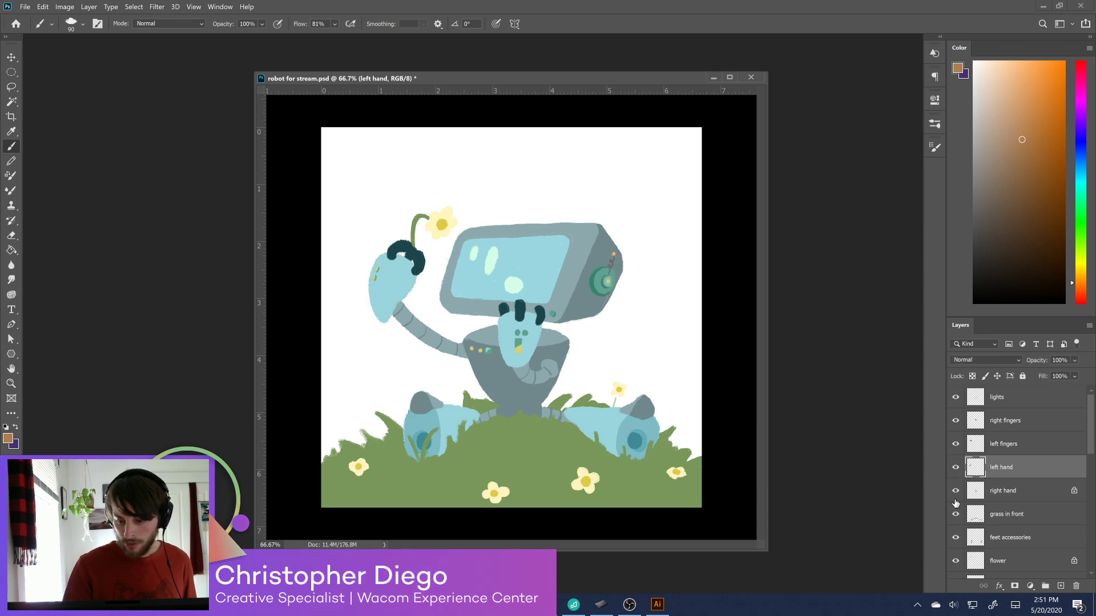
alt+click(388, 311)
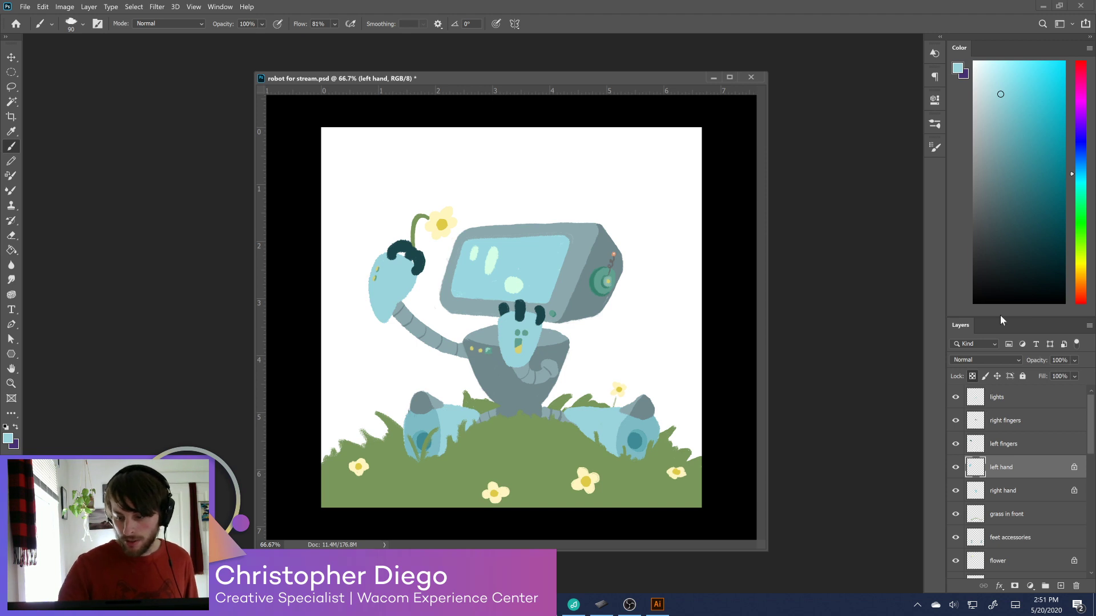
click(1004, 110)
mouse_move(366, 301)
mouse_down()
mouse_move(387, 316)
mouse_move(406, 300)
mouse_move(389, 305)
mouse_move(375, 279)
mouse_move(376, 292)
mouse_move(375, 258)
mouse_move(375, 285)
mouse_up()
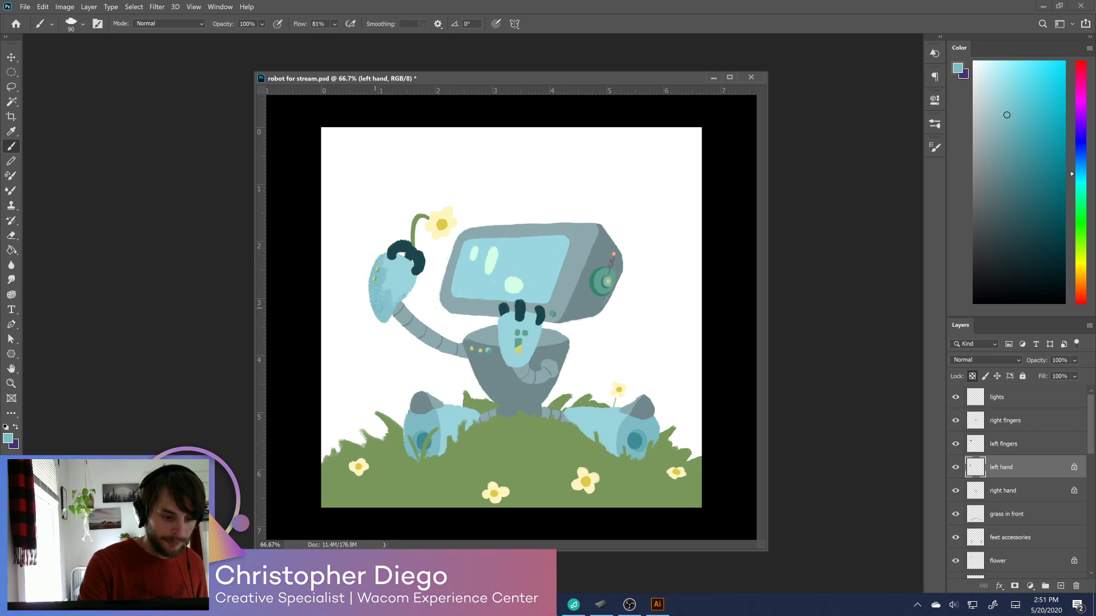
Set the chalk brush's Transfer flow jitter control to Pen Pressure
click(934, 124)
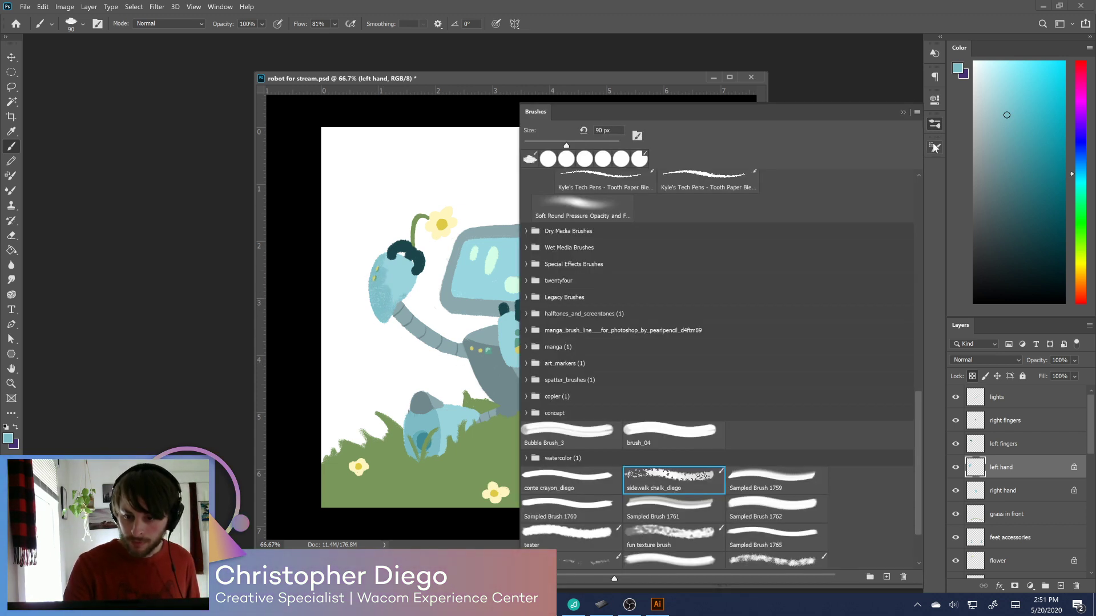
click(937, 147)
key(period)
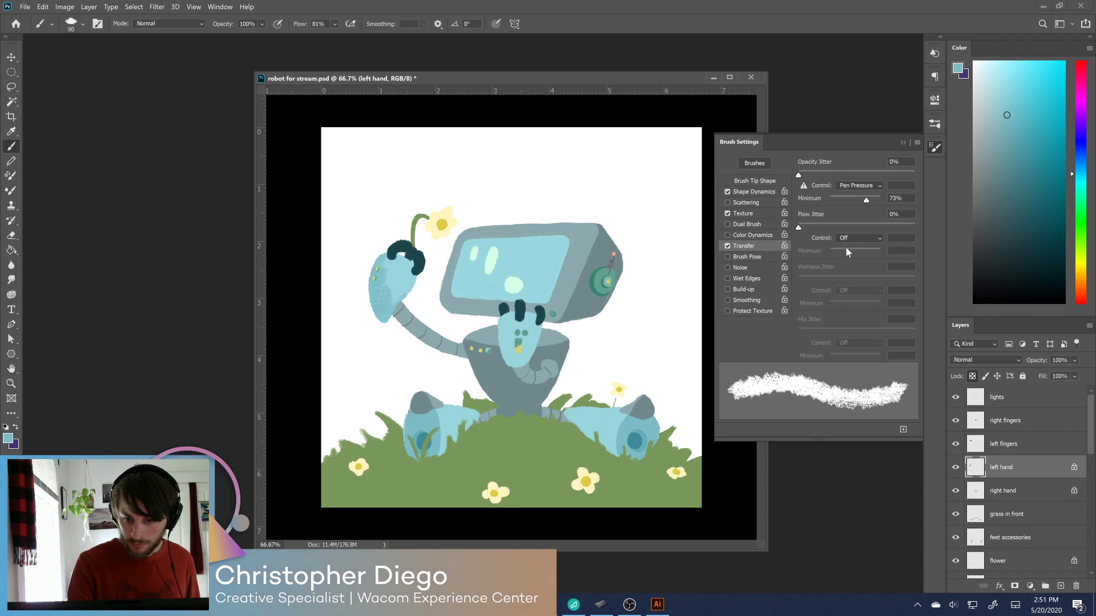
click(863, 235)
click(865, 260)
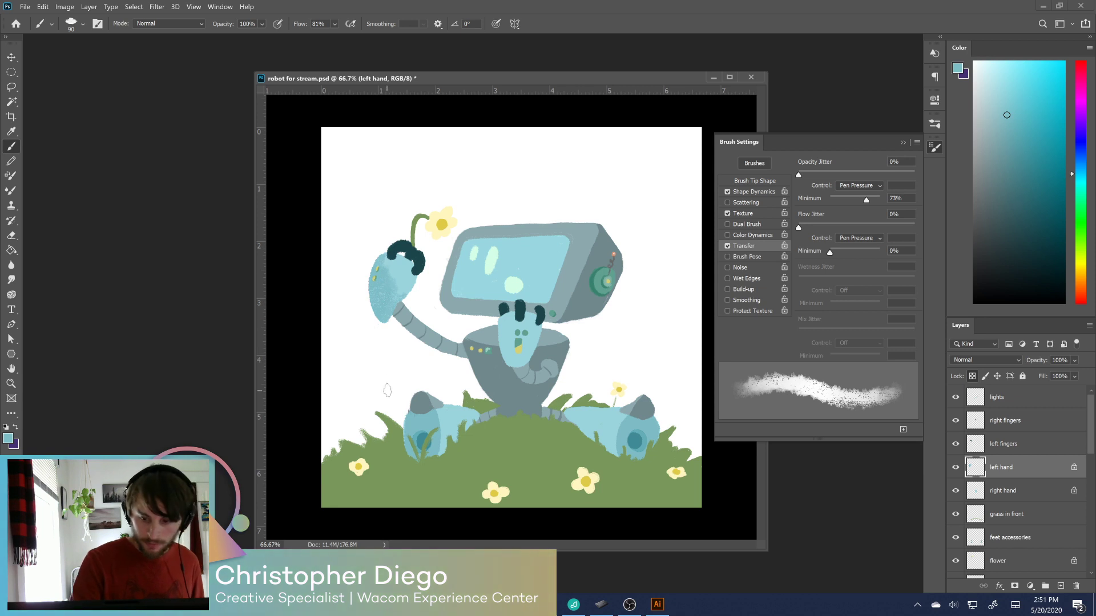
click(934, 147)
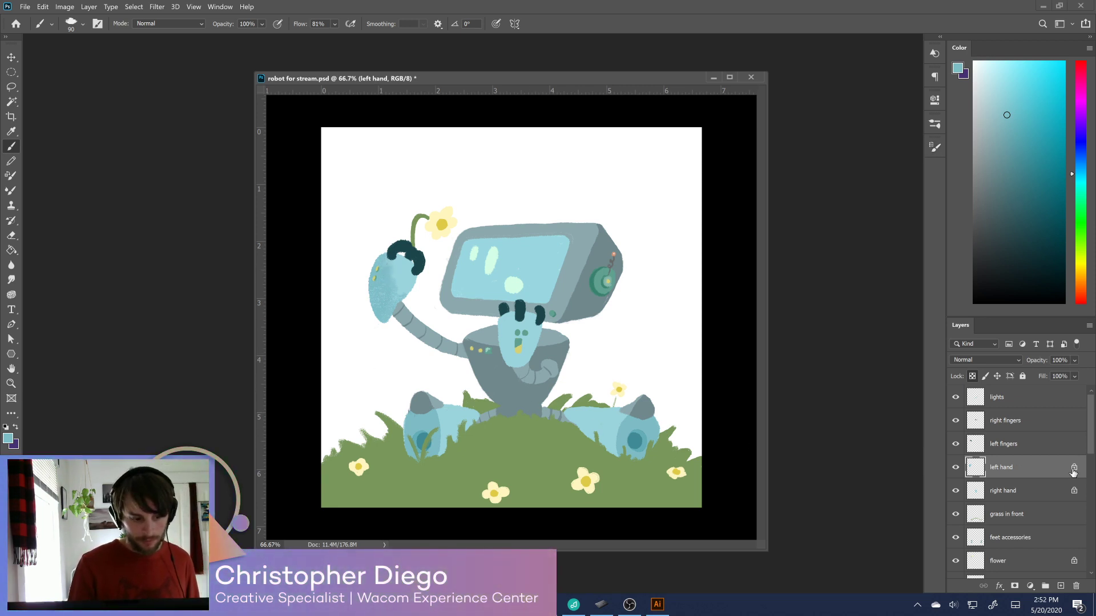
Deepen the shading beneath the raised hand's fingers and paint a pale blue highlight at the hand's centre
key(alt)
drag(404, 261, 421, 271)
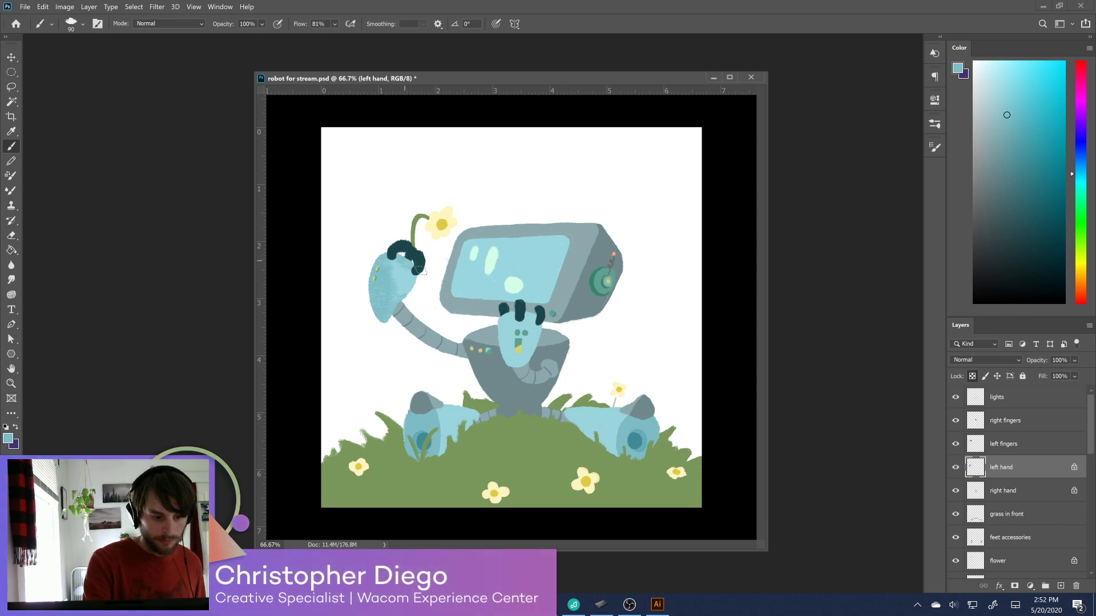
alt+click(399, 288)
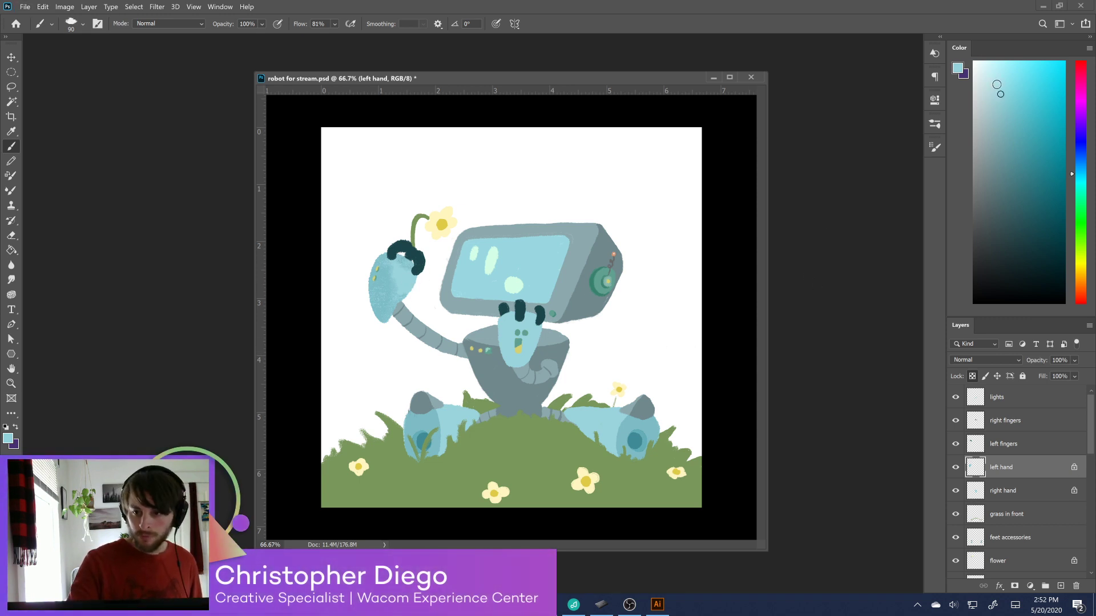
drag(396, 284, 397, 296)
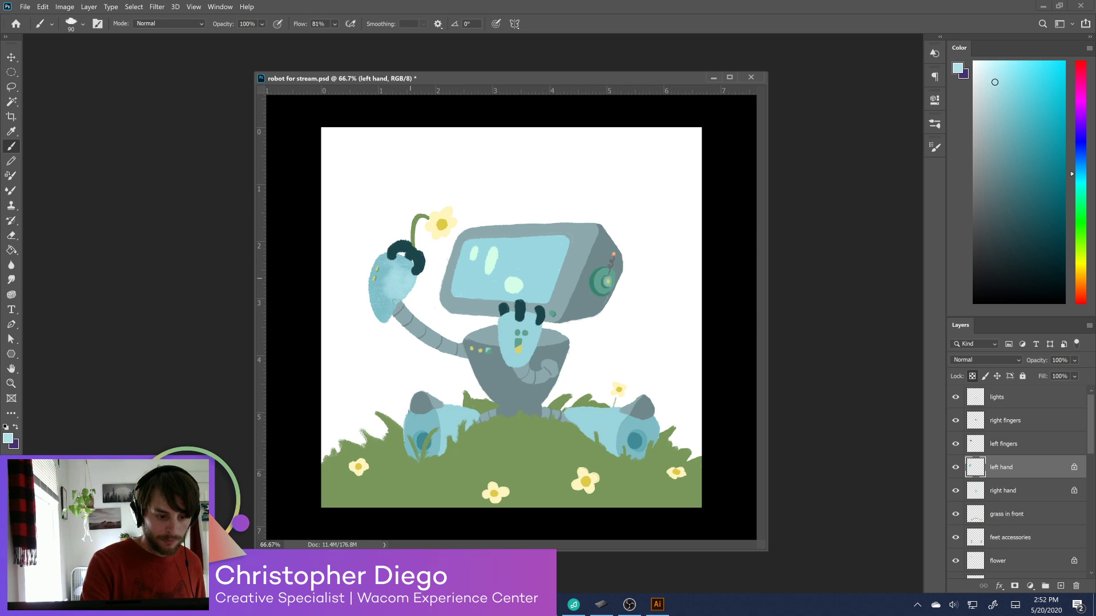
key(ctrl+z)
click(994, 72)
mouse_move(397, 282)
mouse_down()
mouse_move(403, 303)
mouse_move(411, 284)
mouse_move(398, 299)
mouse_move(392, 283)
mouse_move(435, 325)
mouse_move(404, 277)
mouse_up()
key(ctrl+z)
alt+click(392, 315)
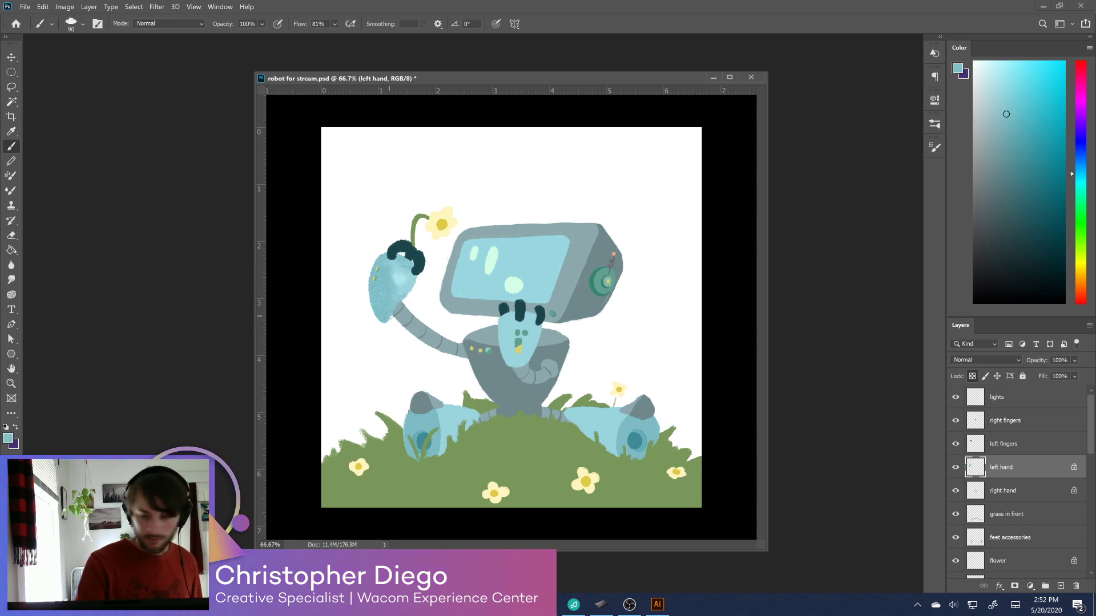
Texture the right hand layer with darker teal chalk shading and pale blue highlights
click(1013, 492)
click(955, 492)
click(955, 492)
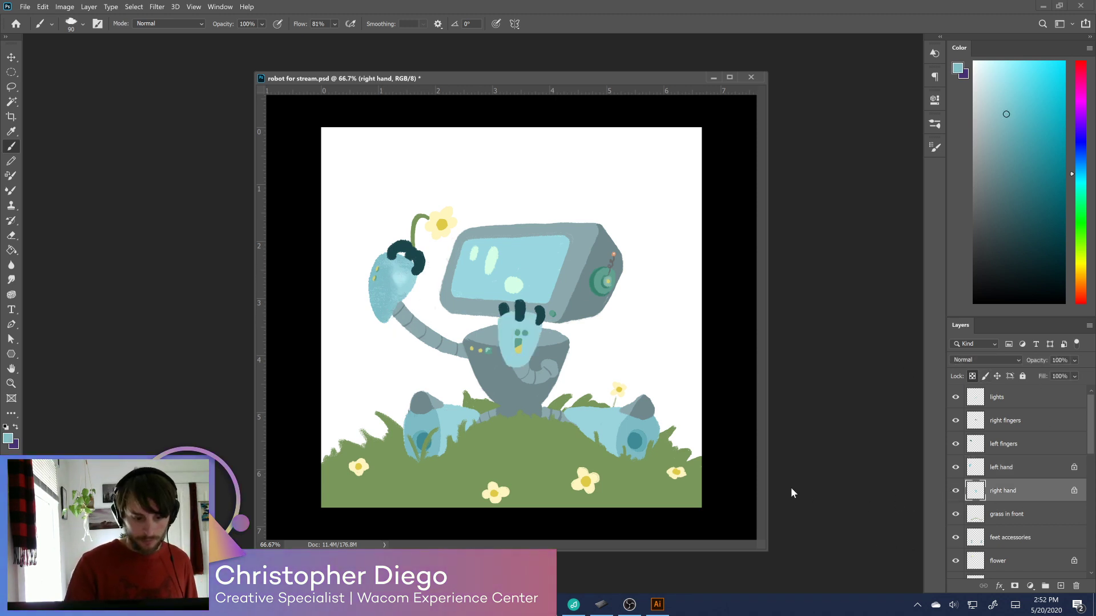
mouse_move(535, 337)
mouse_down()
mouse_move(509, 350)
mouse_move(516, 363)
mouse_move(530, 350)
mouse_move(511, 348)
mouse_move(535, 336)
mouse_move(496, 346)
mouse_up()
click(1009, 124)
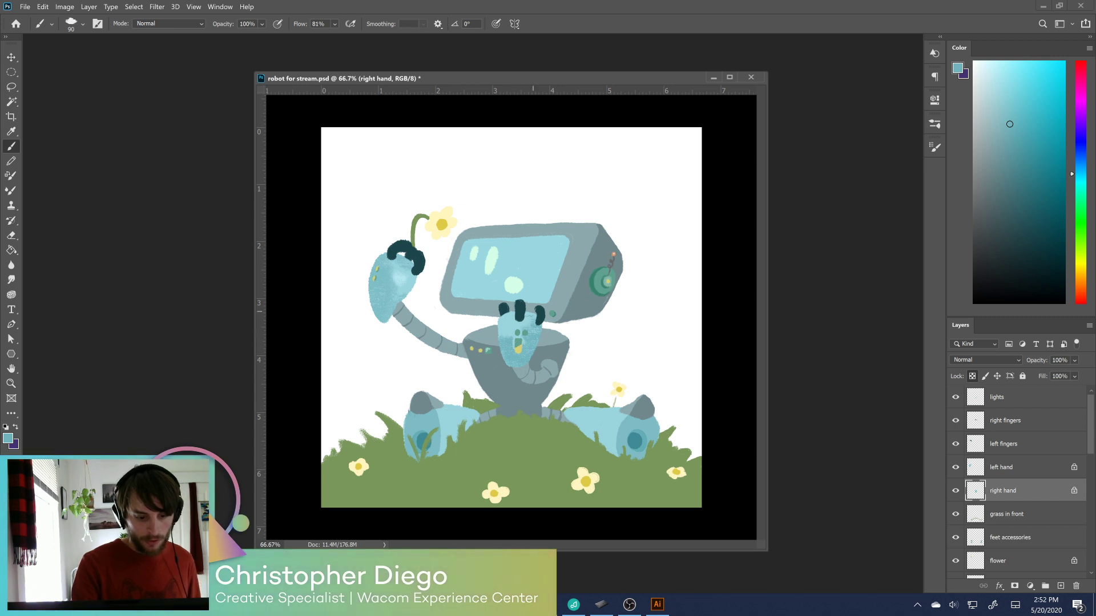
click(991, 69)
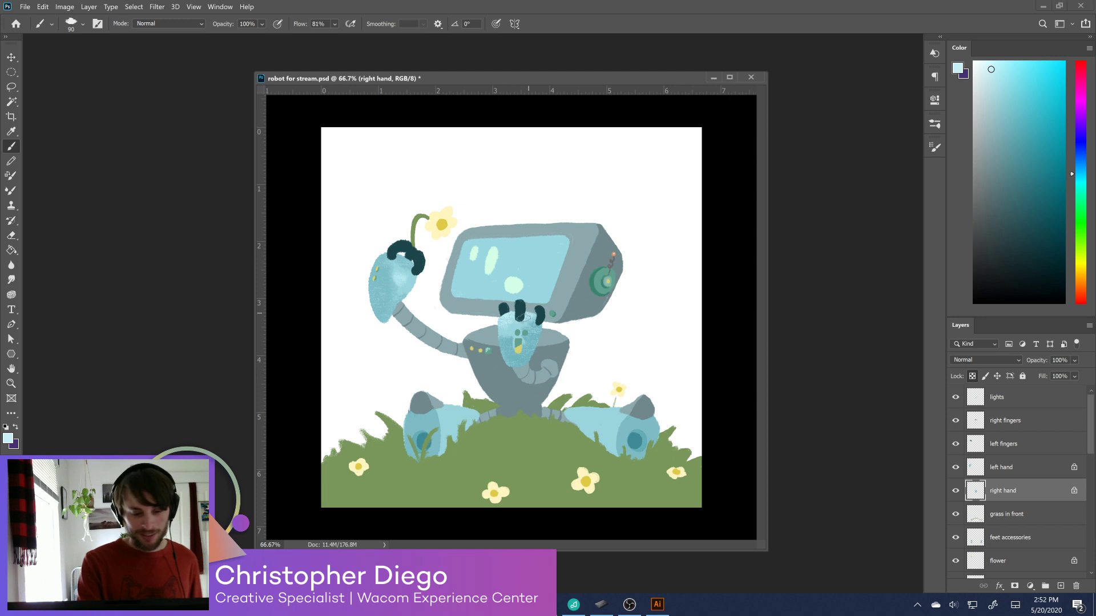
alt+click(509, 355)
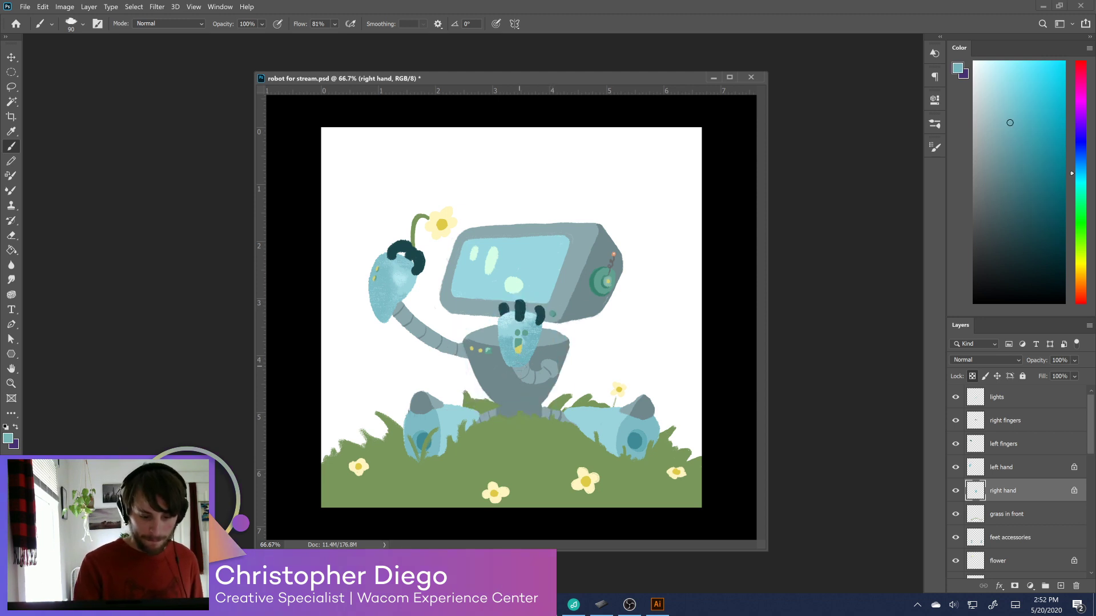
Check what the grass in front and feet accessories layers contain by toggling their visibility
scroll(1086, 464, down, 2)
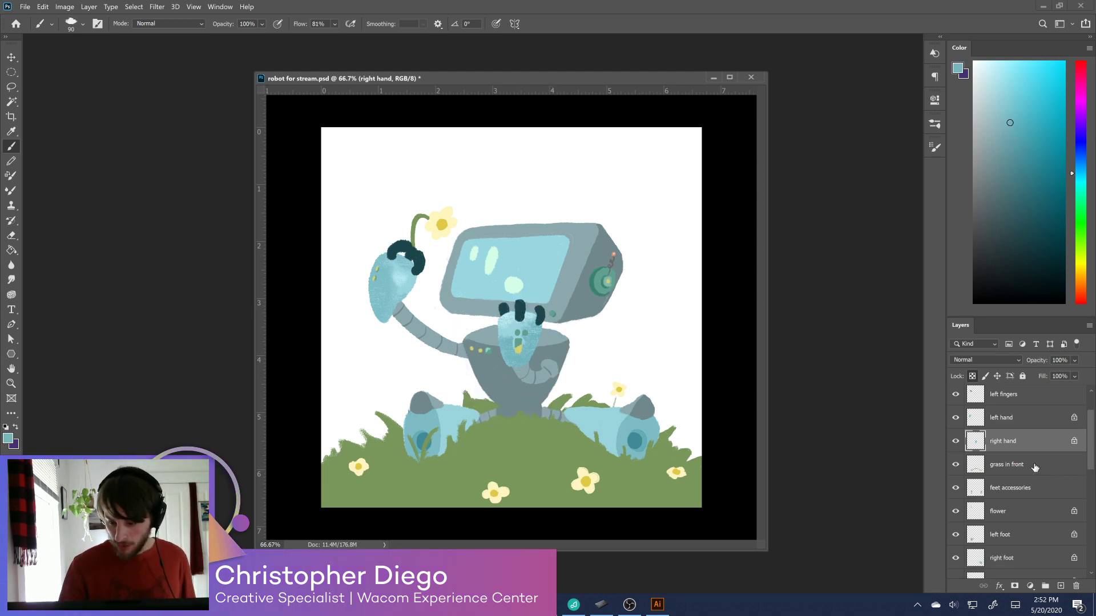
click(1027, 465)
click(955, 467)
click(956, 467)
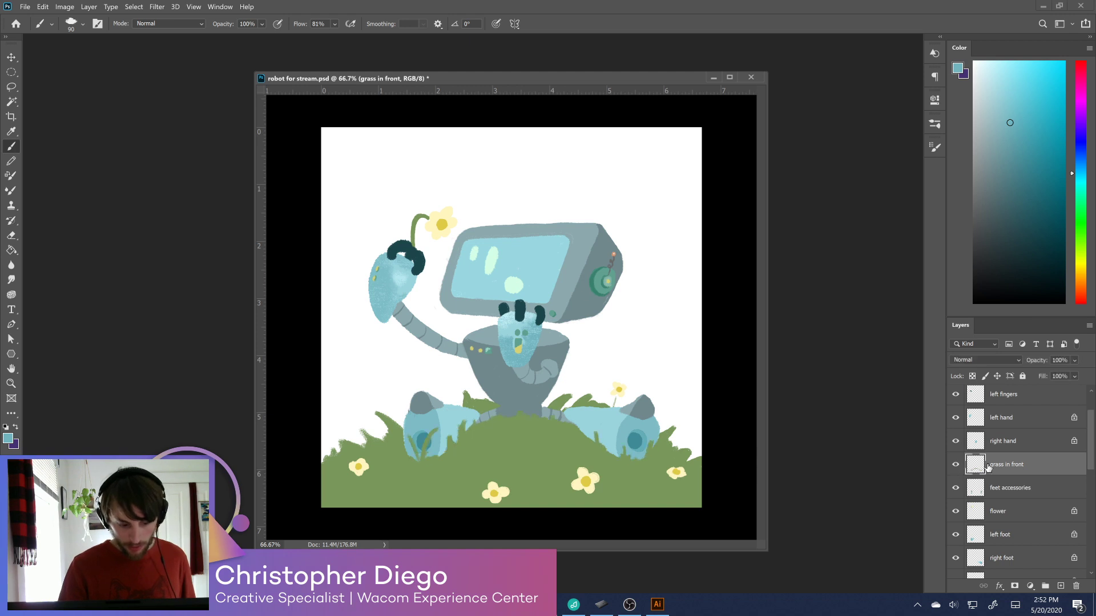
scroll(1091, 457, down, 2)
click(1027, 445)
click(955, 446)
click(956, 445)
click(955, 445)
click(955, 446)
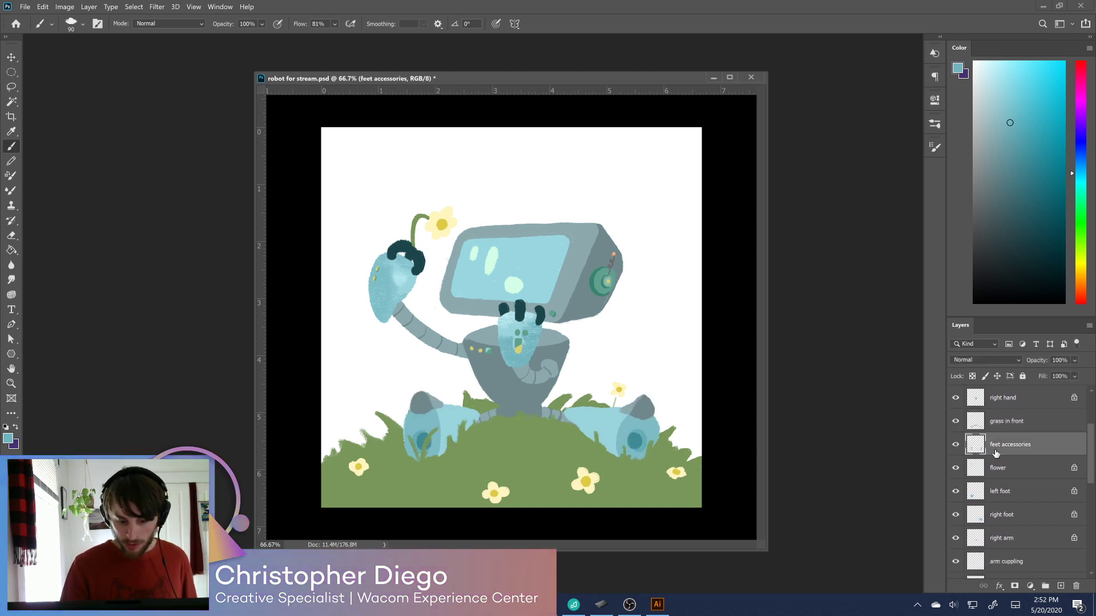
On the flower layer, sample the pale yellow petal colour and select the held flower's petals with the Magic Wand
click(1025, 470)
click(956, 468)
click(956, 468)
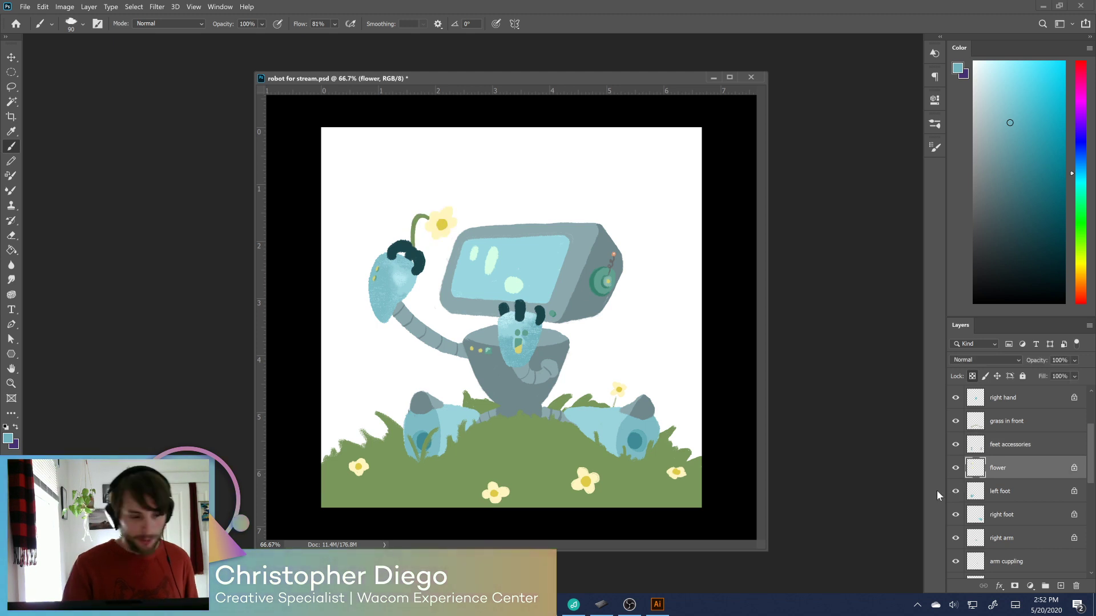
alt+click(437, 221)
key(w)
click(445, 225)
key(b)
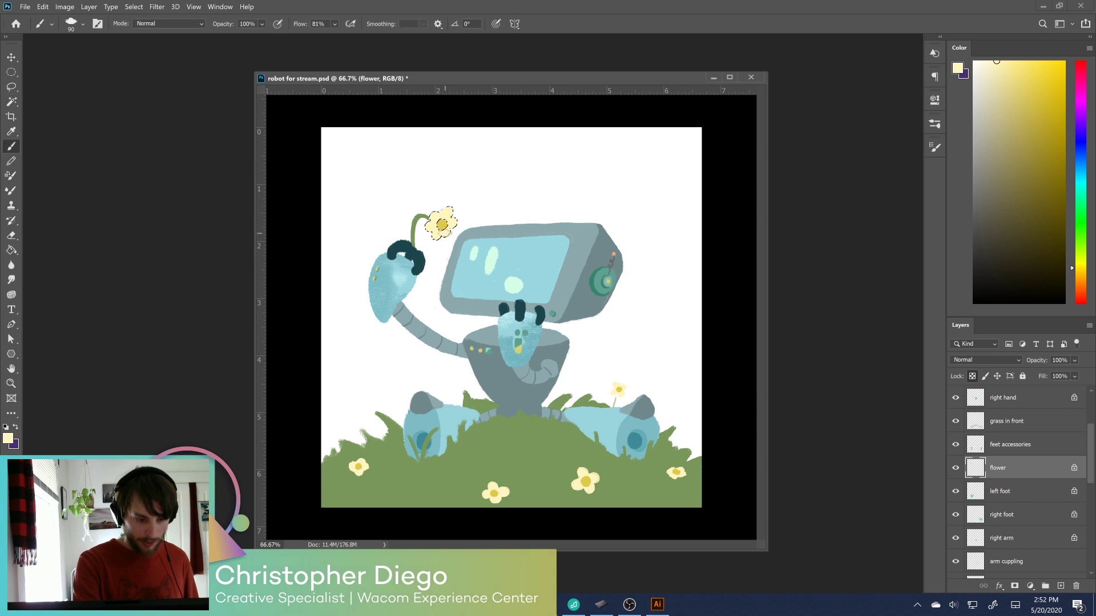
Shade the selected petals around the flower's centre with a darker yellow, reducing the chalk brush to 45 px
click(1015, 78)
mouse_move(448, 224)
mouse_down()
mouse_move(435, 220)
mouse_move(449, 234)
mouse_up()
key(bracketleft)
key(bracketleft)
key(bracketleft)
key(bracketleft)
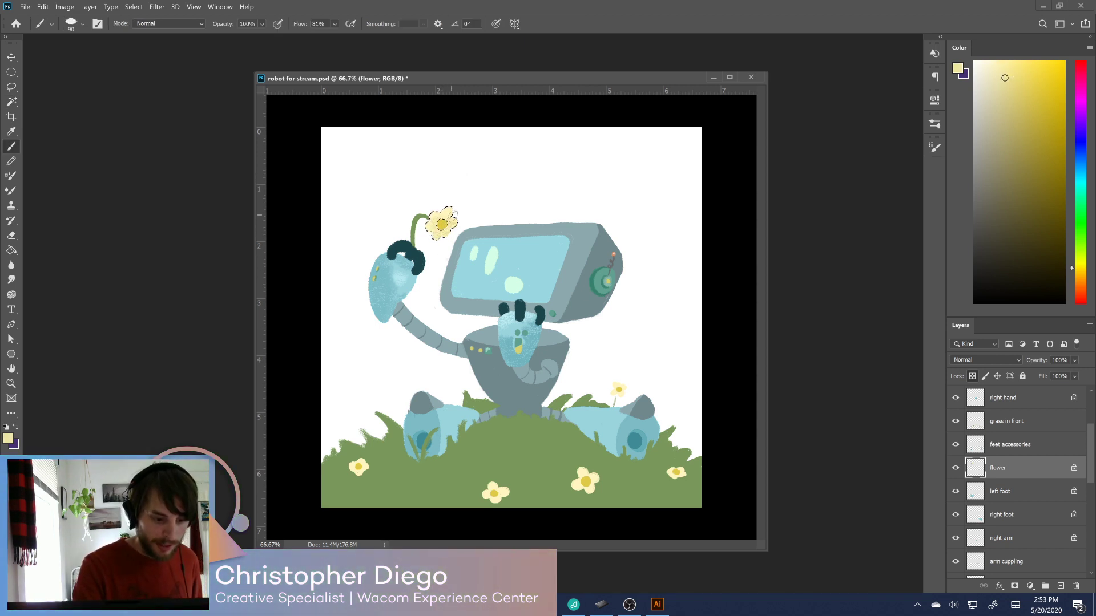
key(bracketleft)
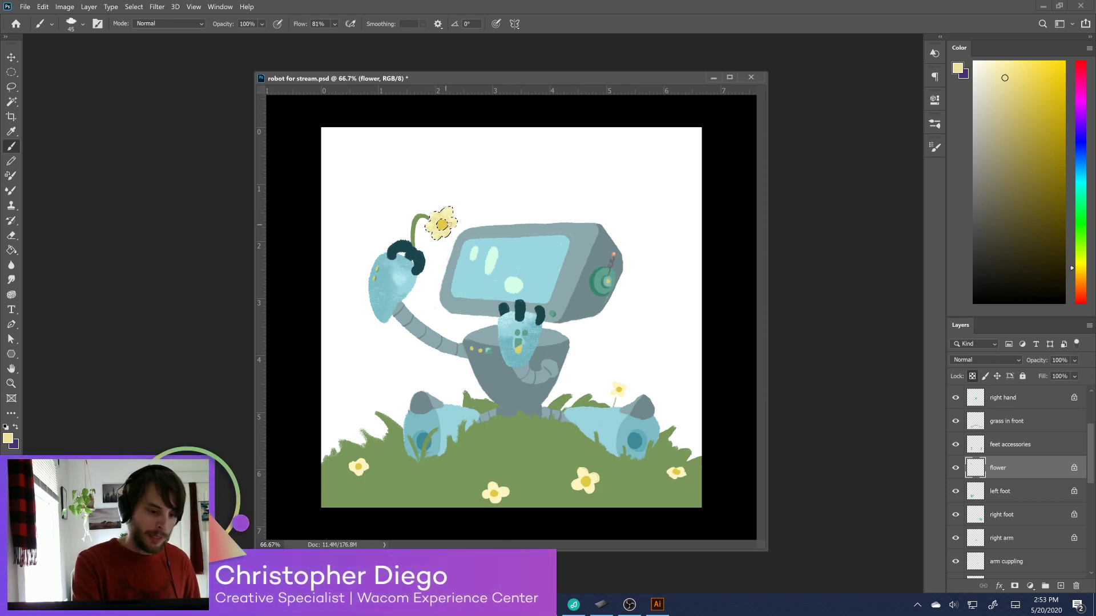
Hide the selection edges and refine the petals with near-white cream highlights and muted yellow shading
key(ctrl+d)
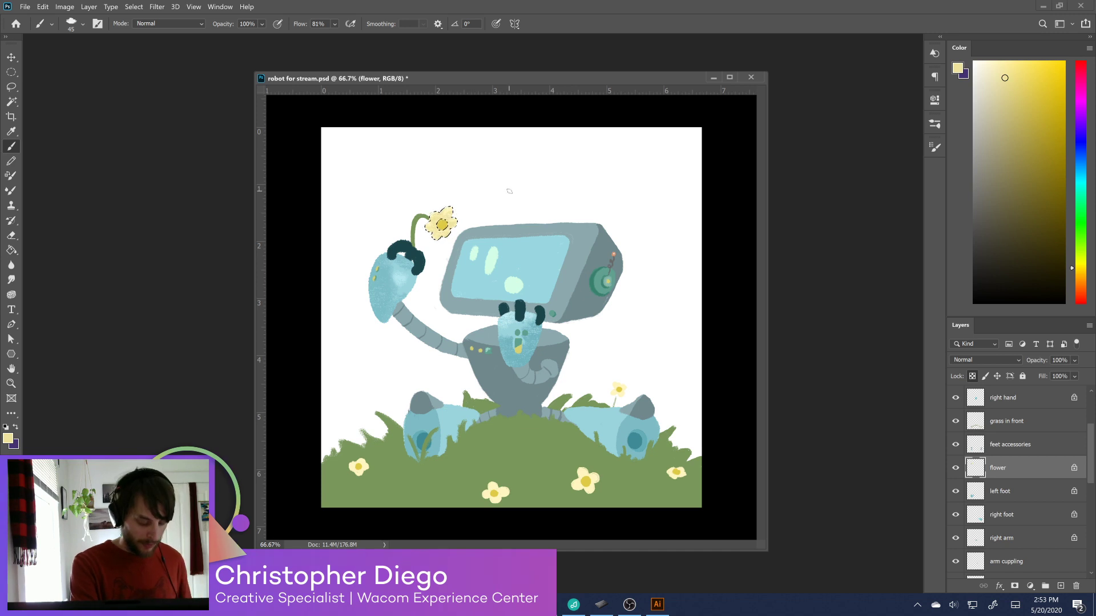
alt+click(453, 206)
drag(994, 75, 985, 60)
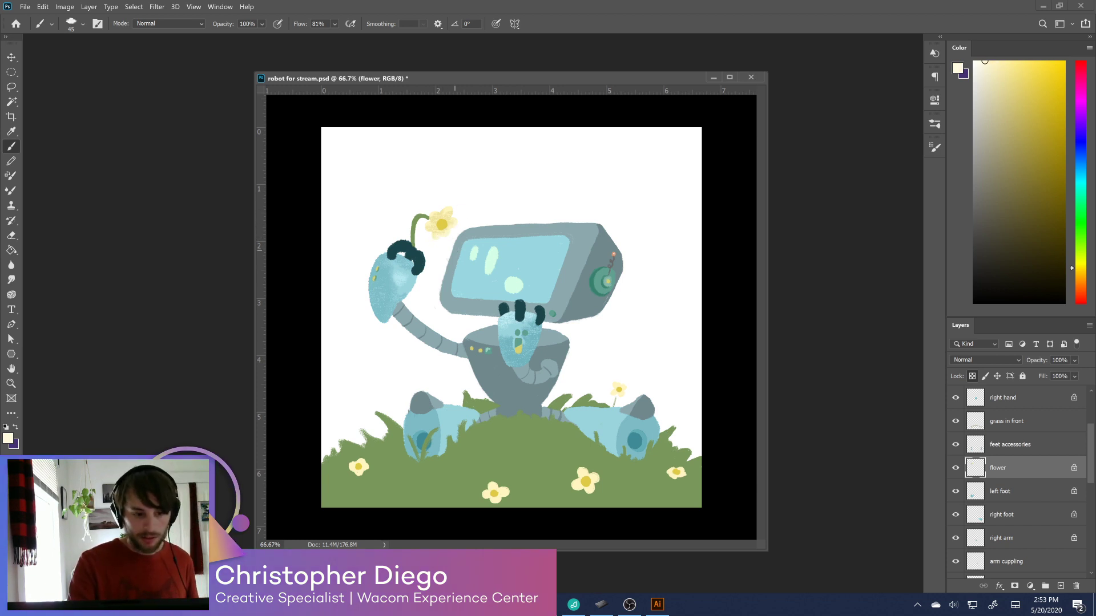
drag(998, 81, 1008, 79)
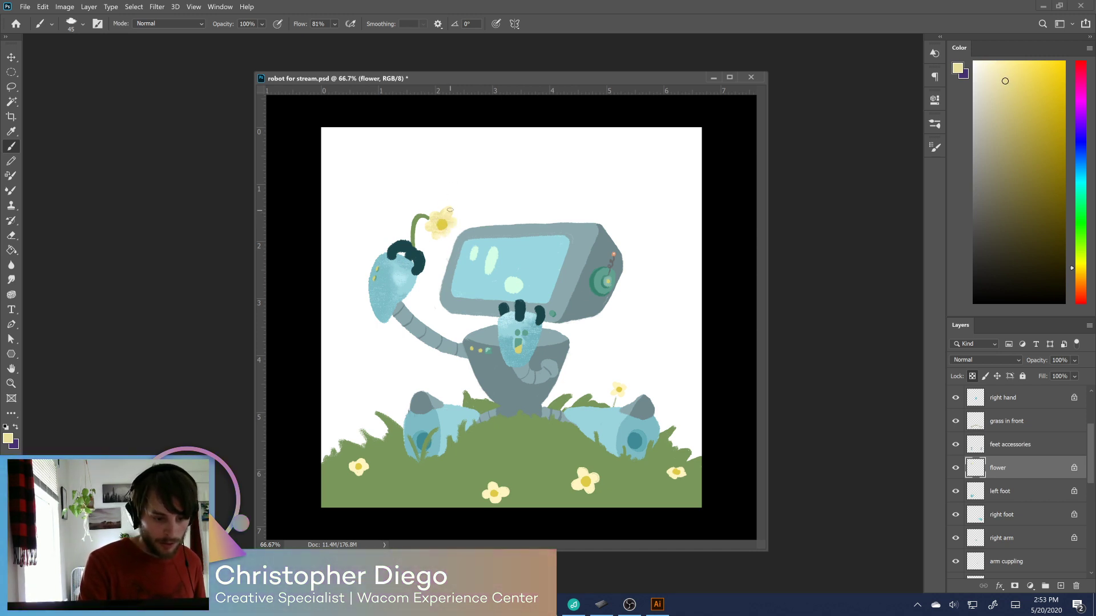
Show the selection edges, touch up the held flower's petals with muted yellow and near-white cream, and clear the selection
key(ctrl+h)
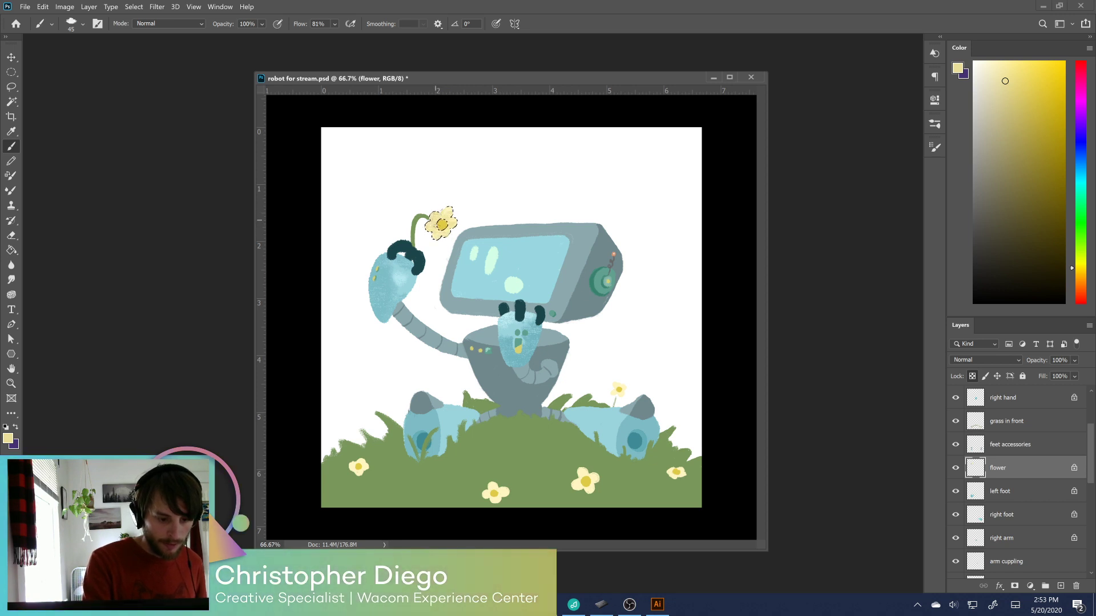
alt+click(436, 224)
alt+click(435, 225)
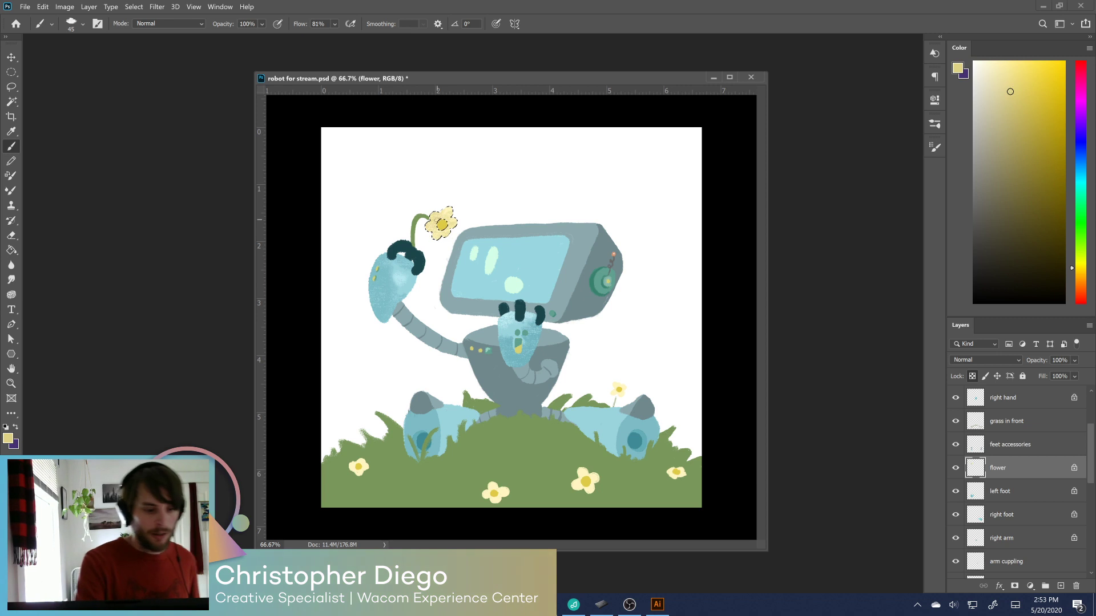
drag(1011, 92, 981, 61)
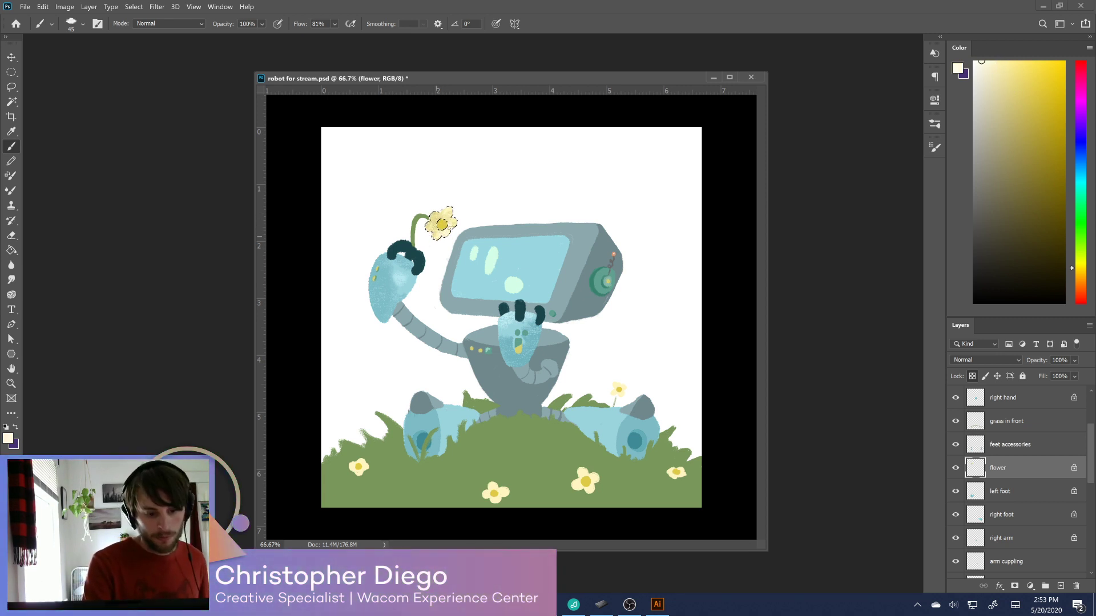
key(ctrl+d)
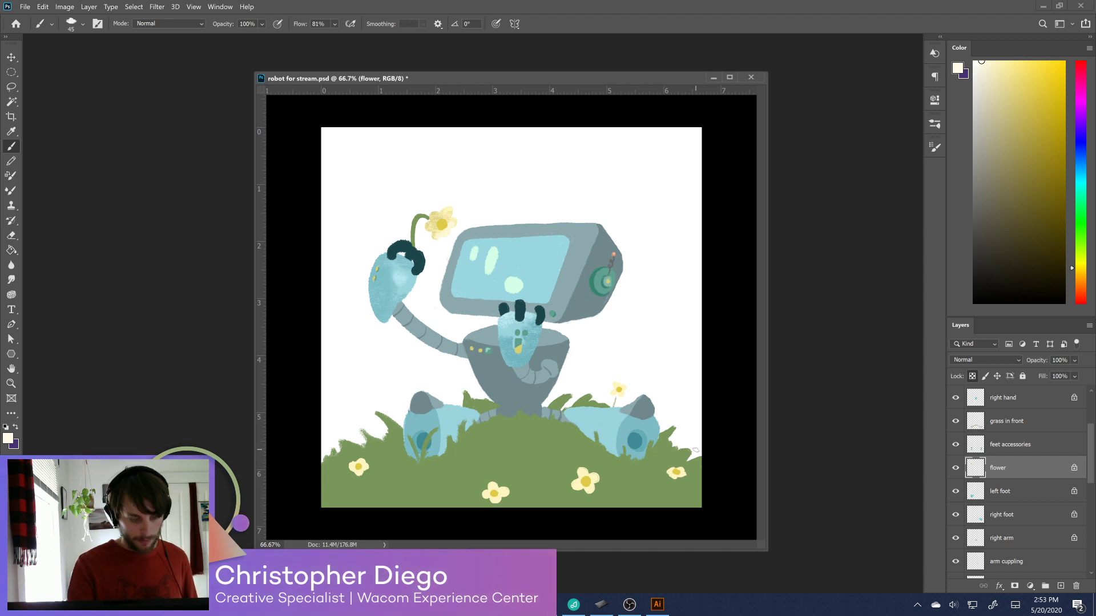
Identify the left foot layer by toggling its visibility, make it active and pick a slightly darker blue than the foot's
alt+click(503, 399)
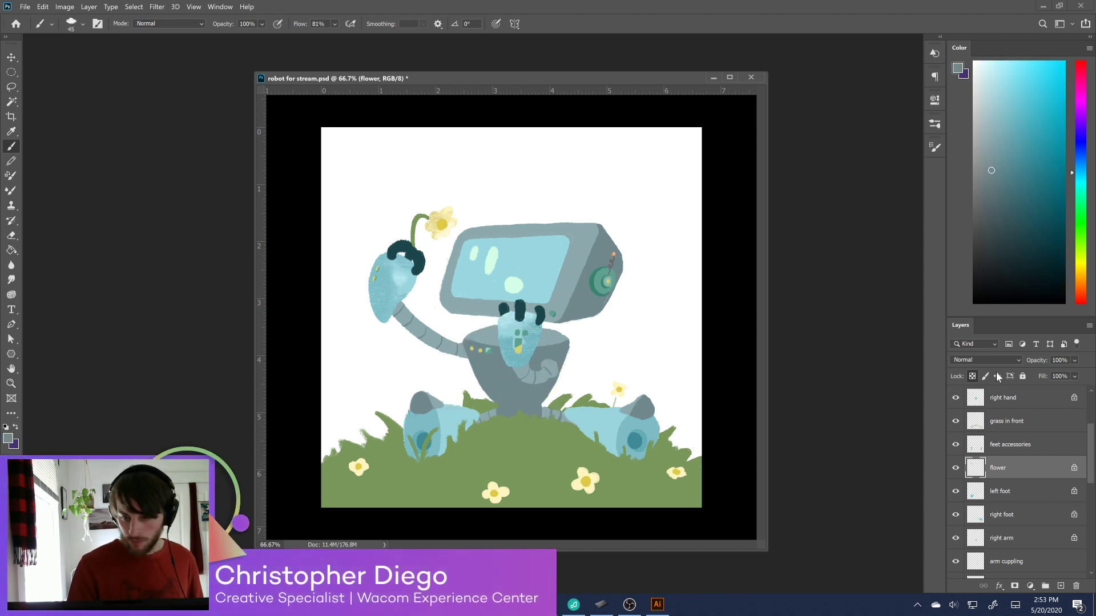
click(1006, 189)
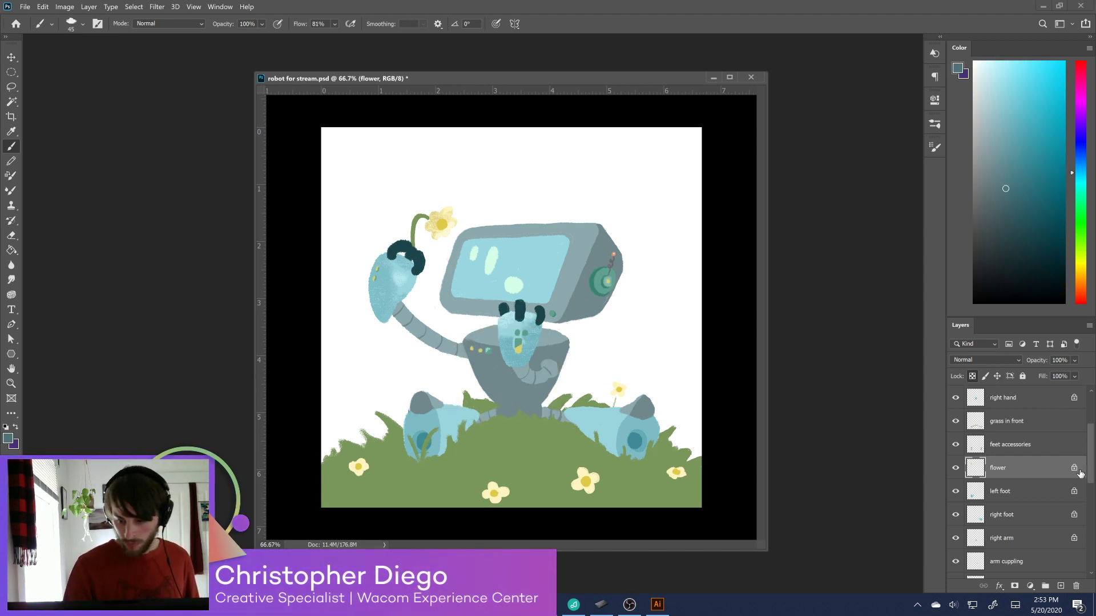
click(955, 492)
click(955, 492)
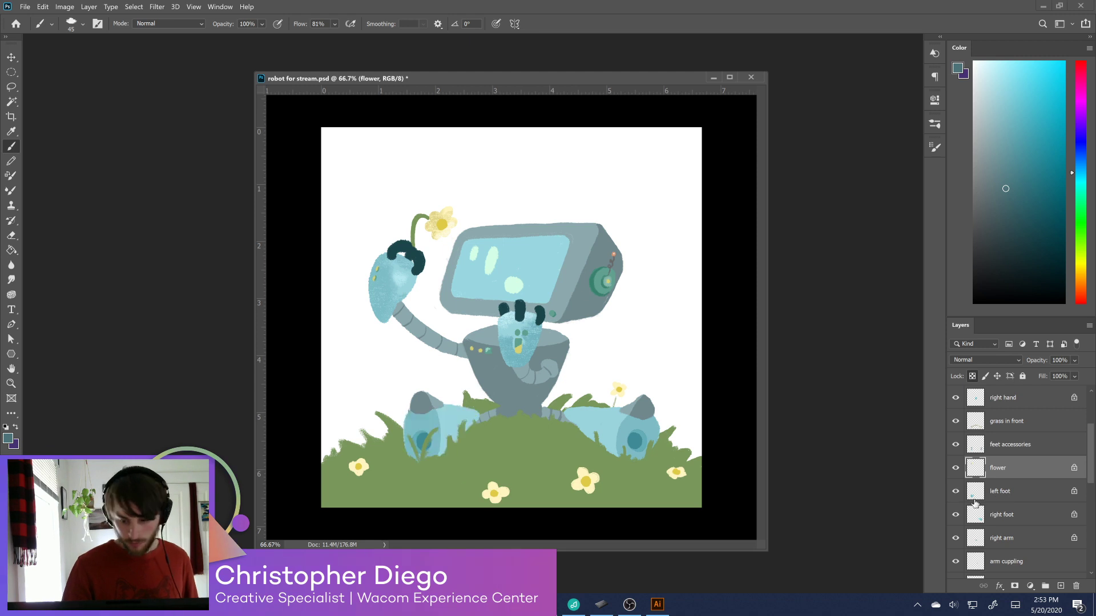
click(974, 496)
alt+click(448, 442)
click(1011, 115)
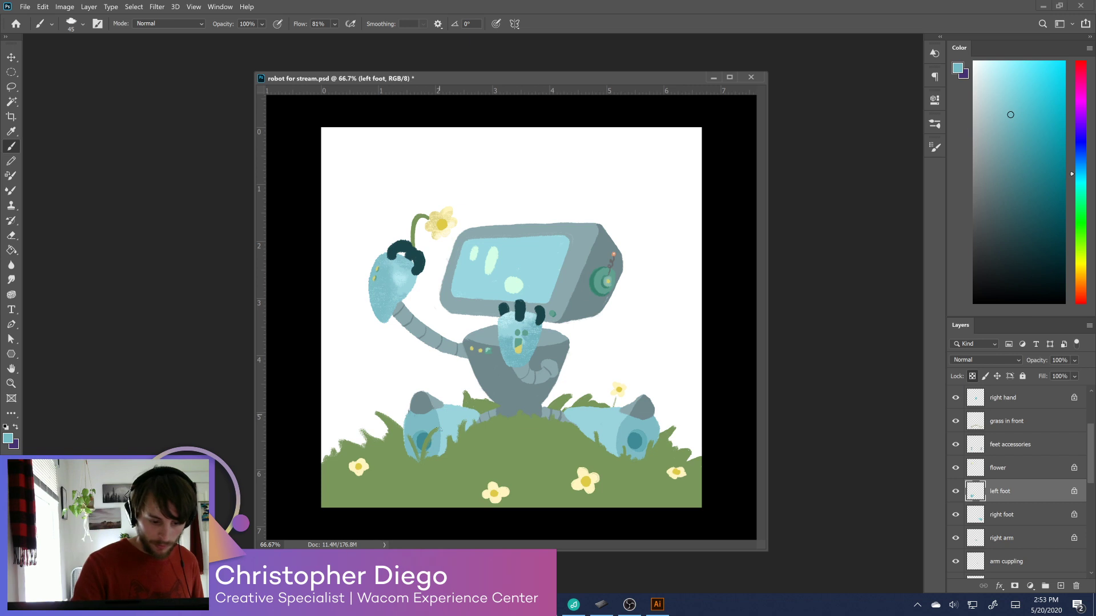
Select the left foot's light blue shape with the Magic Wand and enlarge the chalk brush to 125 px
key(w)
click(450, 442)
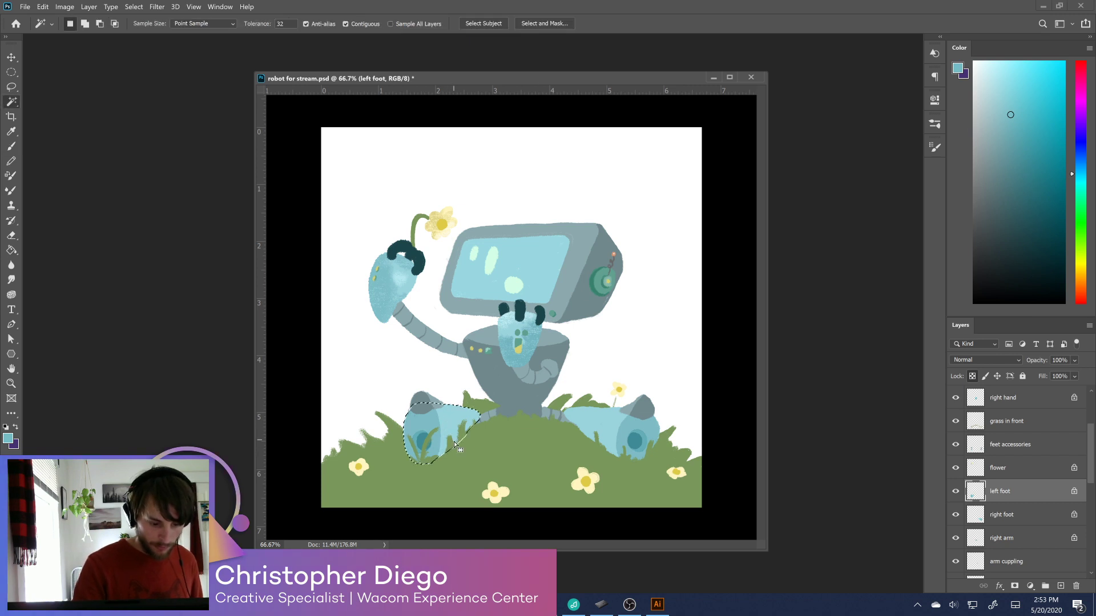
key(b)
key(])
key(])
key(])
key(])
key(])
key(])
key(])
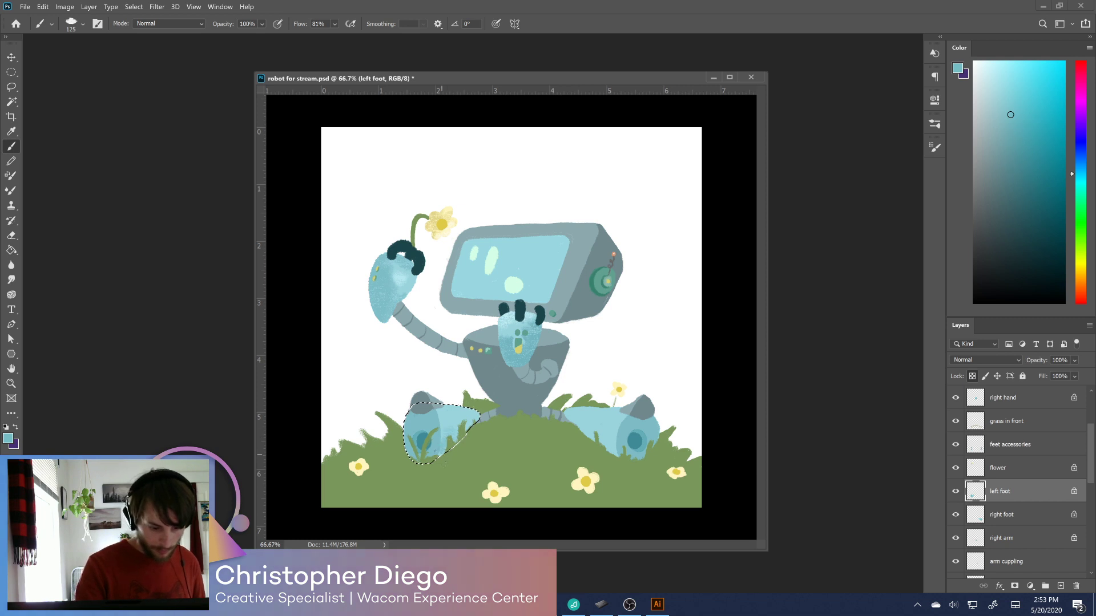
Reselect the left foot's blue shape, check the layer's visibility and brush mid-blue chalk texture over the foot
key(ctrl+d)
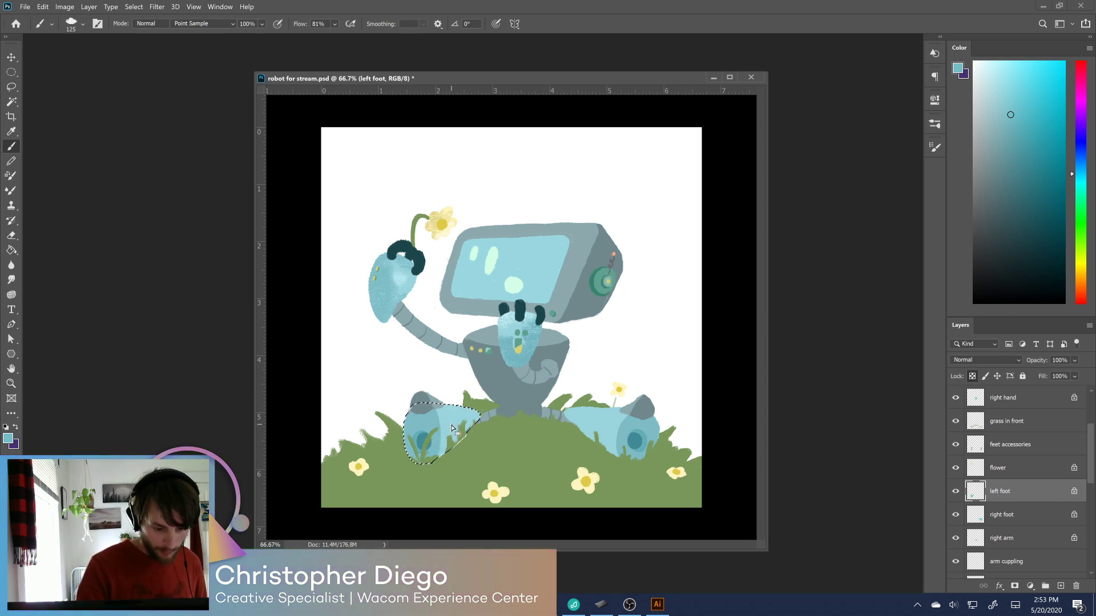
key(w)
click(451, 430)
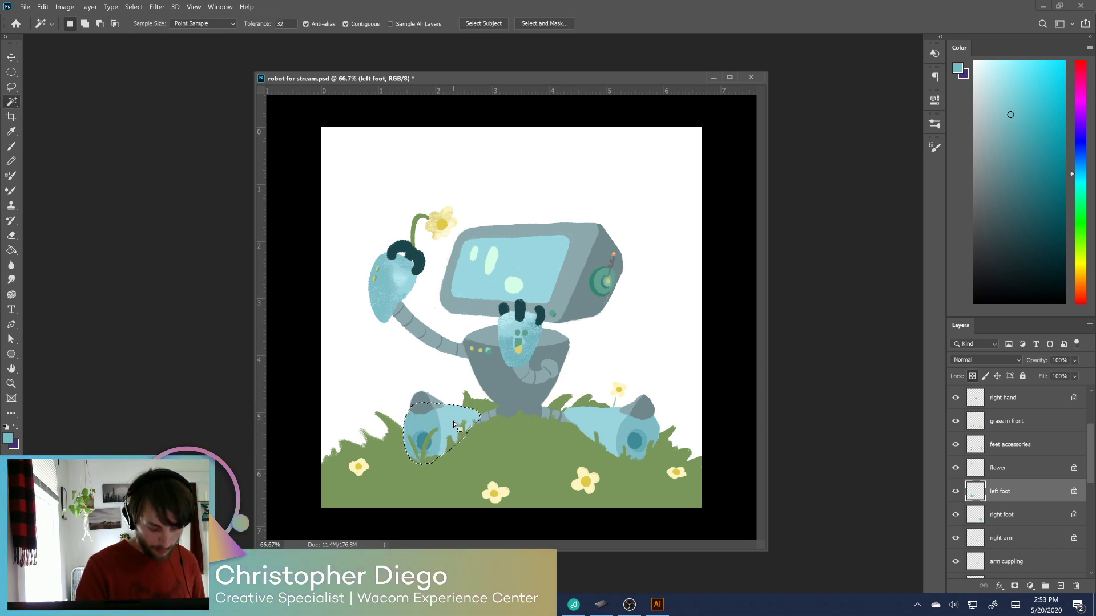
key(b)
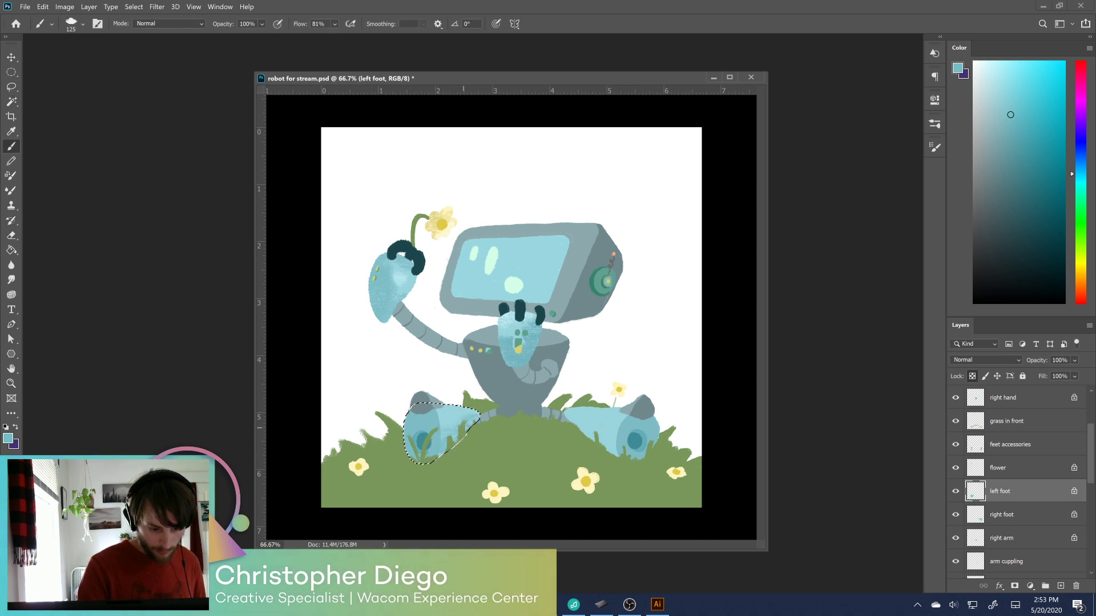
click(955, 491)
click(956, 491)
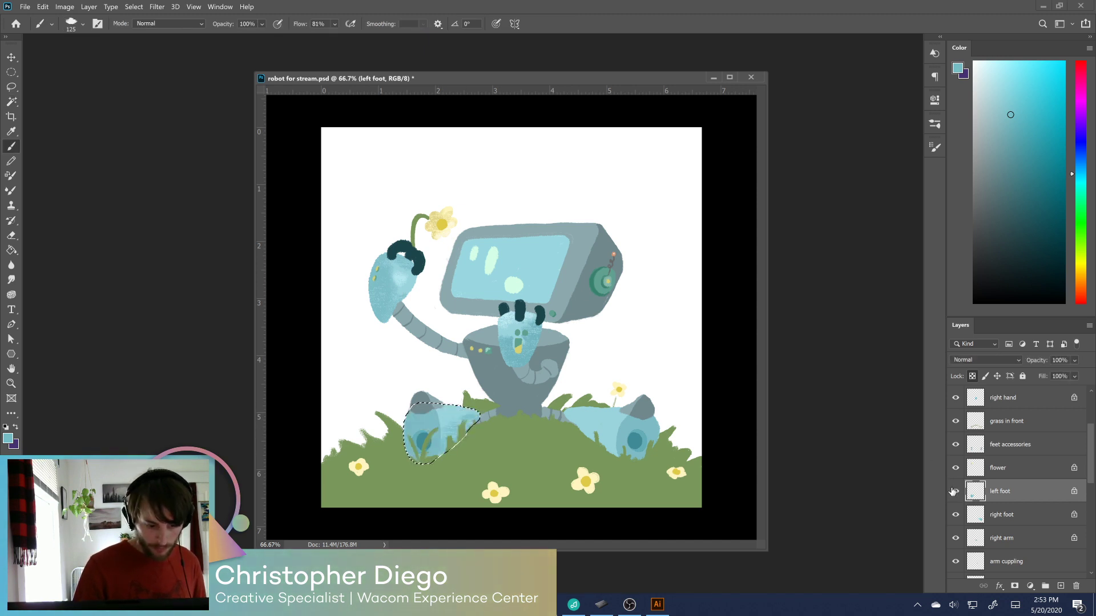
drag(477, 414, 447, 425)
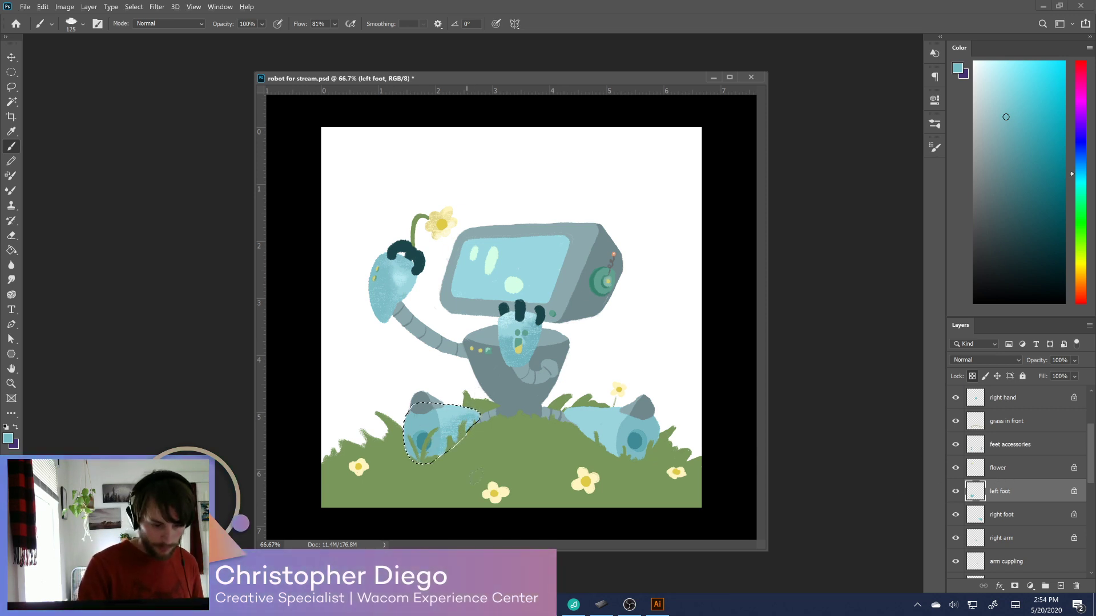
Shade the left foot with a darker teal, undo the last change and clear the selection
click(1014, 138)
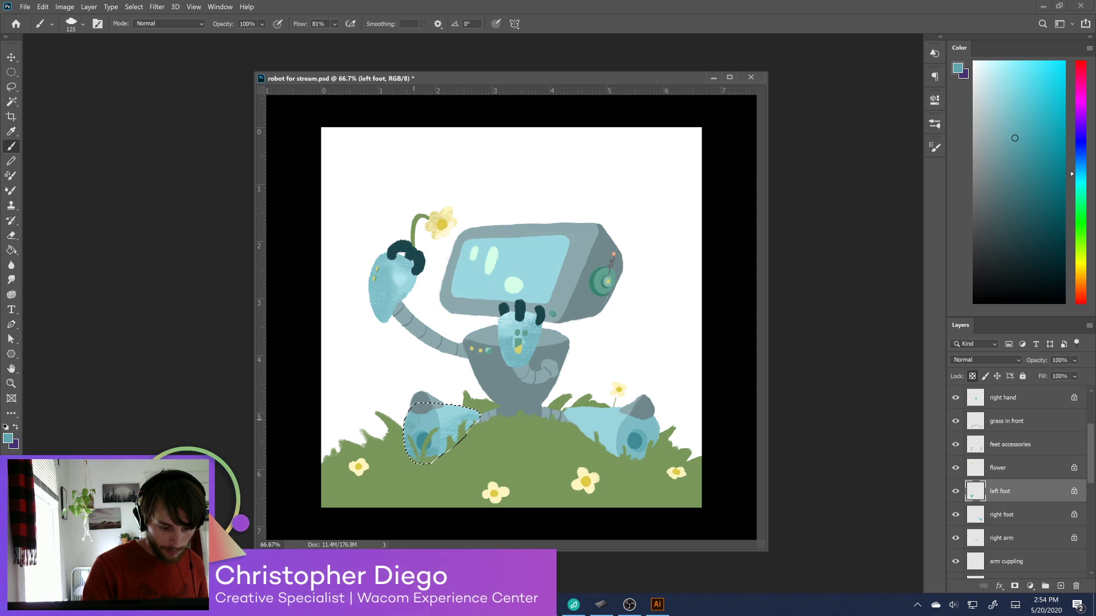
key(ctrl+z)
key(ctrl+d)
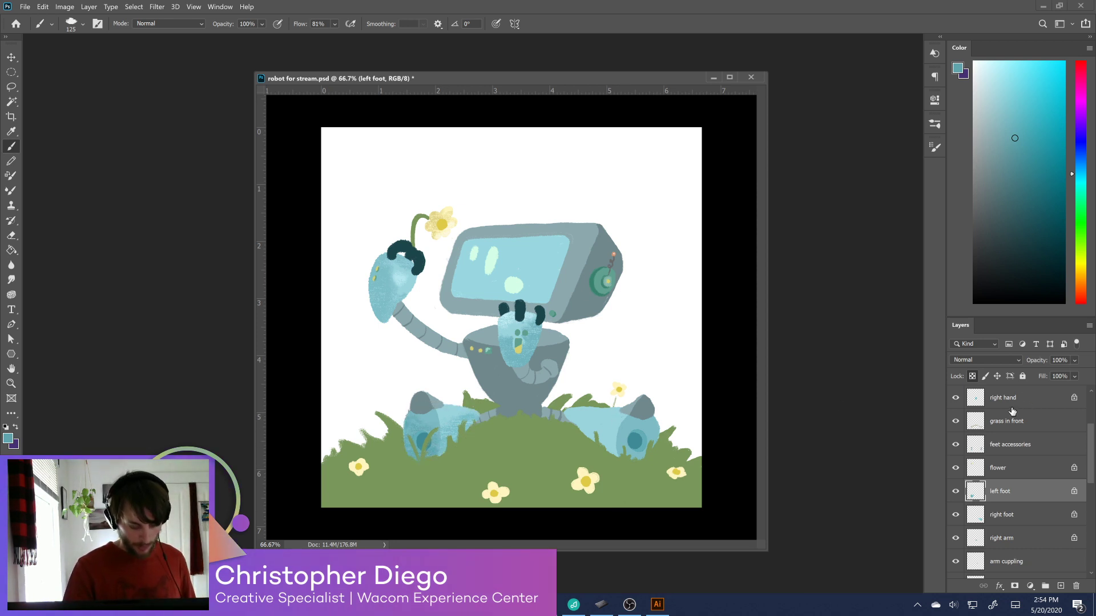
On the right foot layer, texture the foot with mid-blue chalk strokes and shade it with a darker teal
alt+click(607, 426)
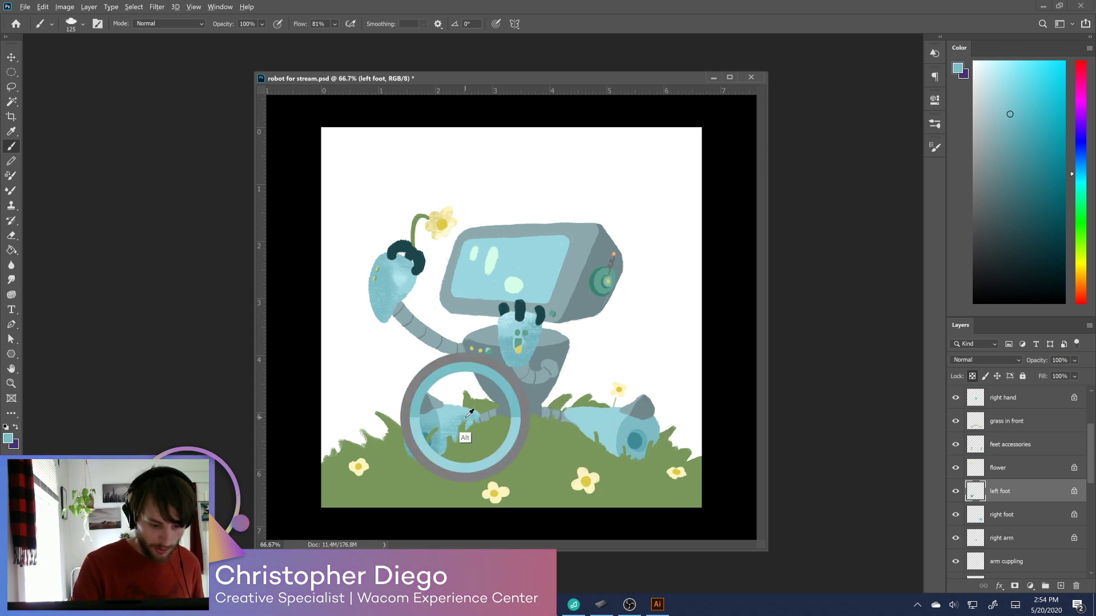
key(w)
click(611, 458)
key(alt+bracketleft)
key(ctrl+d)
key(b)
mouse_move(608, 433)
mouse_down()
mouse_move(612, 452)
mouse_move(571, 421)
mouse_up()
alt+click(618, 459)
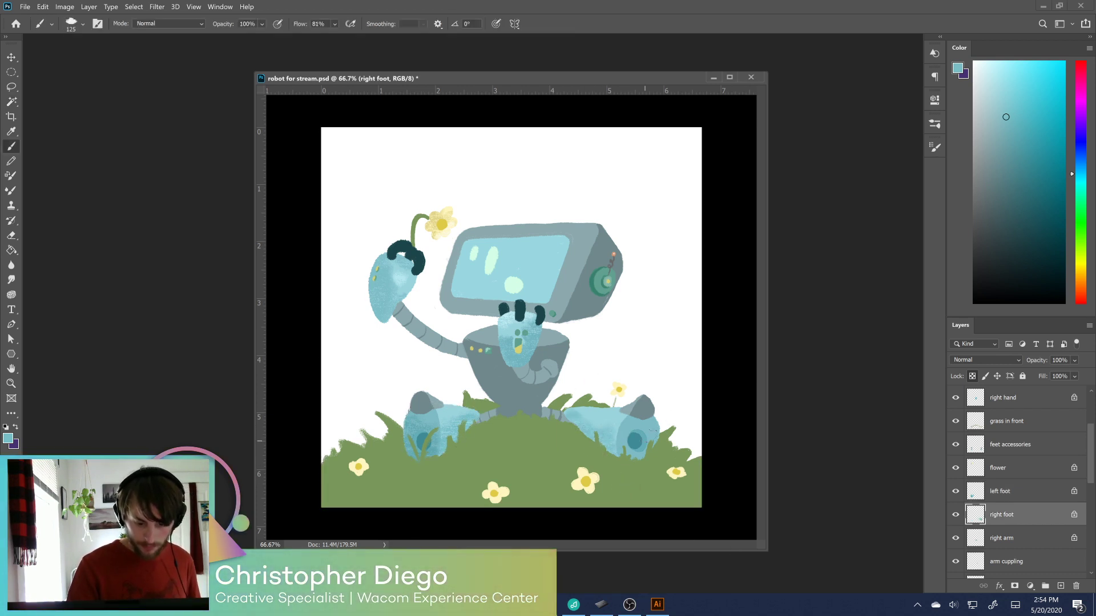
drag(1006, 141, 1018, 141)
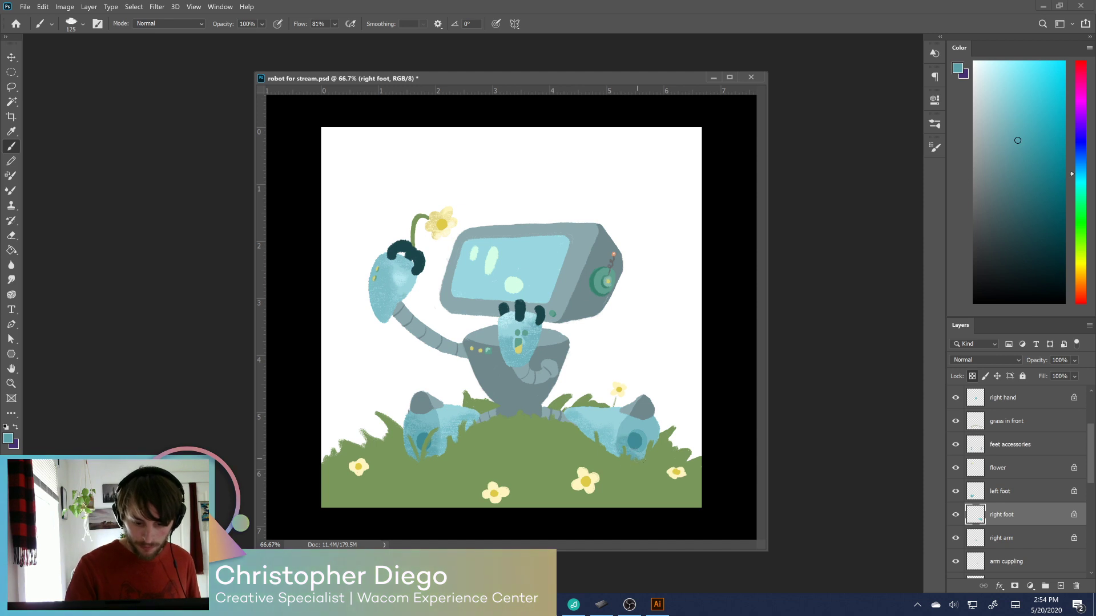
drag(634, 436, 642, 431)
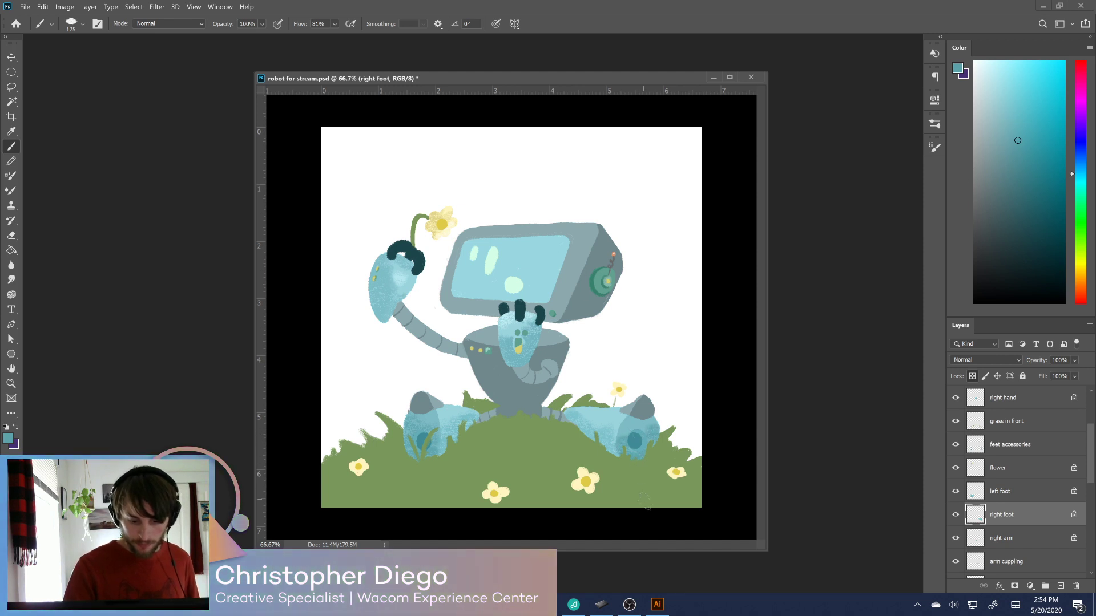
Identify the right arm layer beneath right foot by toggling its visibility, and texture the curled arm with a blue-grey sampled and darkened slightly
click(1022, 540)
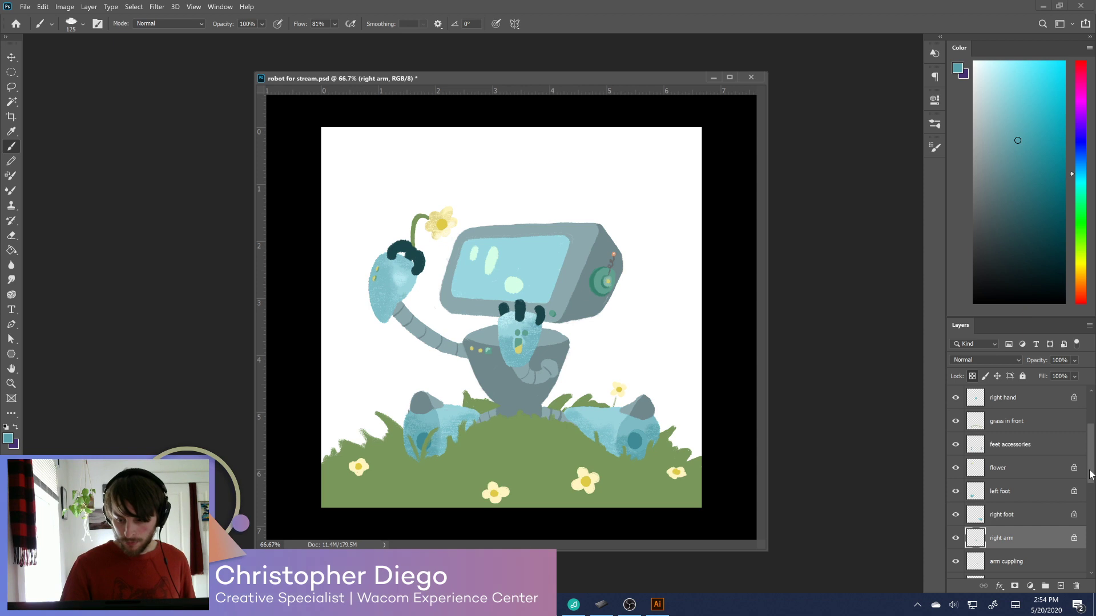
scroll(1090, 474, down, 2)
click(956, 507)
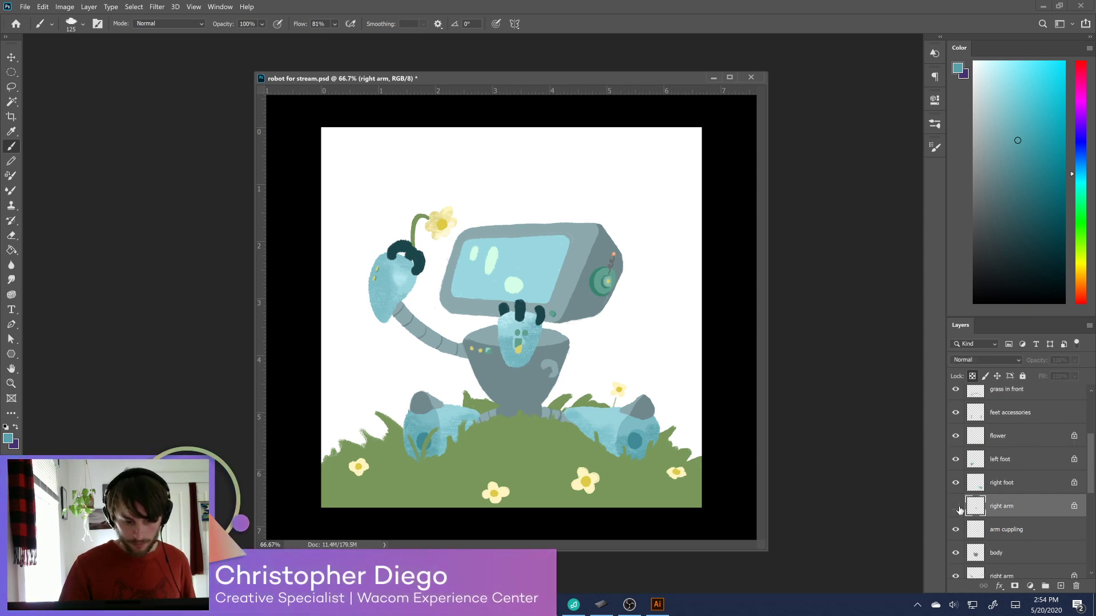
click(957, 507)
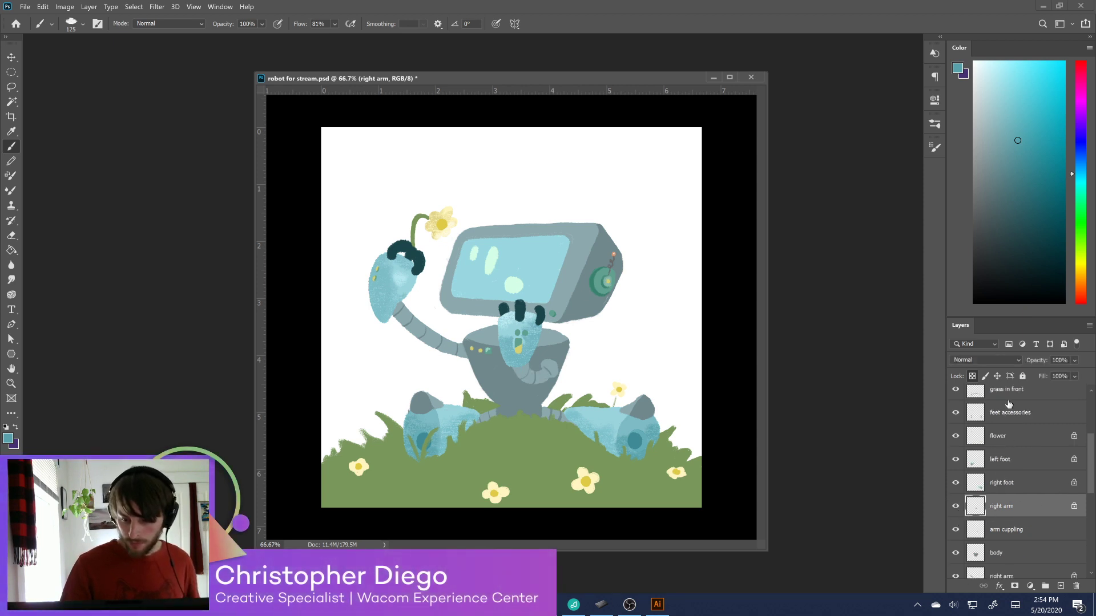
alt+click(549, 368)
drag(996, 154, 1004, 159)
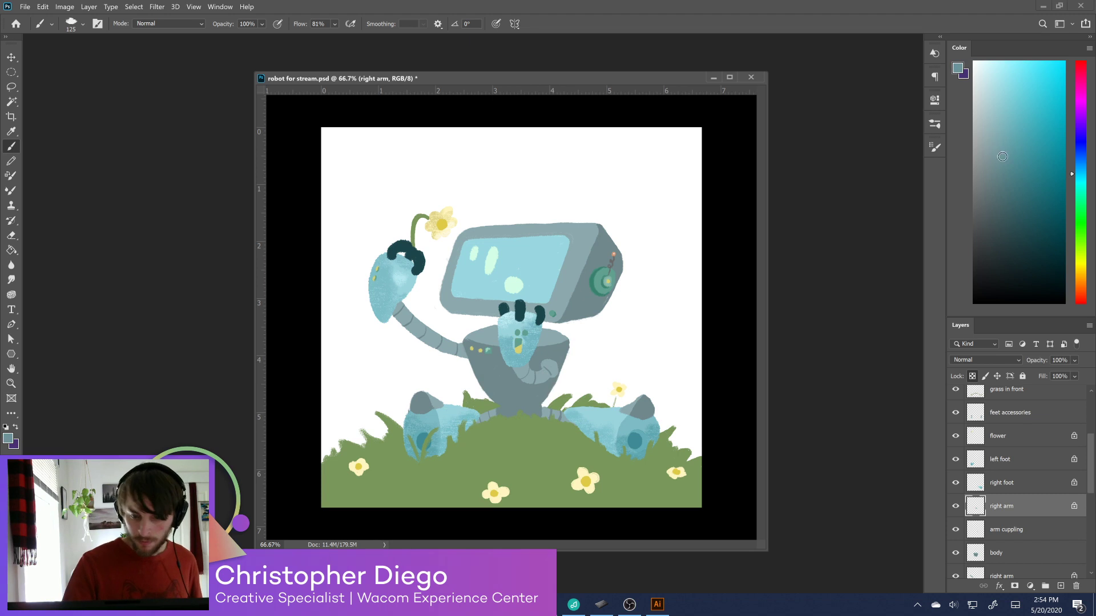
drag(553, 379, 536, 385)
alt+click(545, 371)
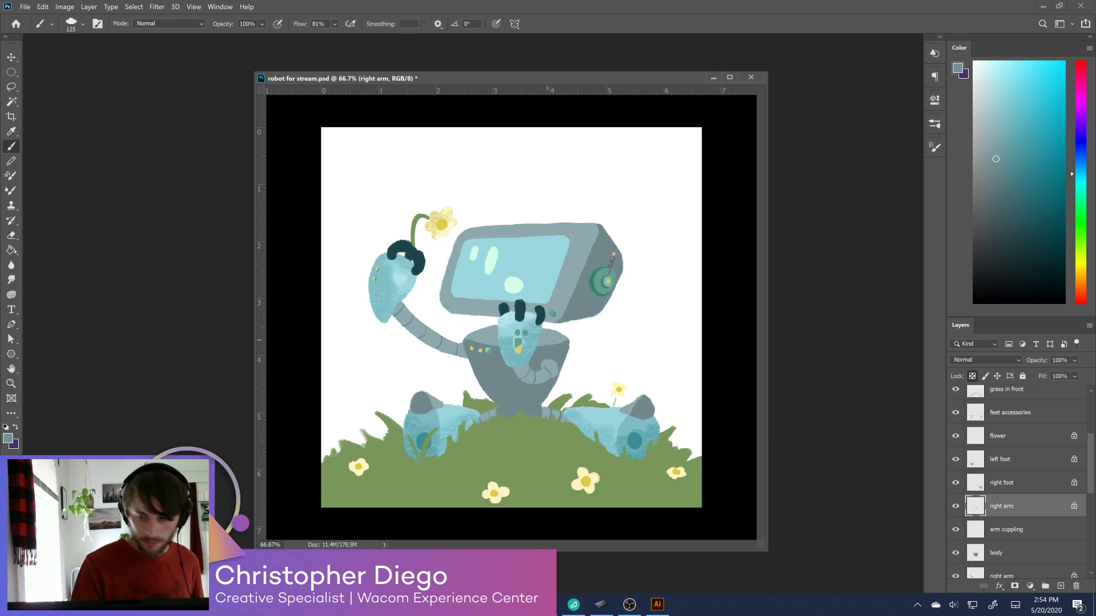
Shade the curled arm with a darker grey-teal, and add pale blue highlights with the brush reduced to 25 px
click(1007, 181)
mouse_move(525, 367)
mouse_down()
mouse_move(513, 371)
mouse_move(533, 379)
mouse_up()
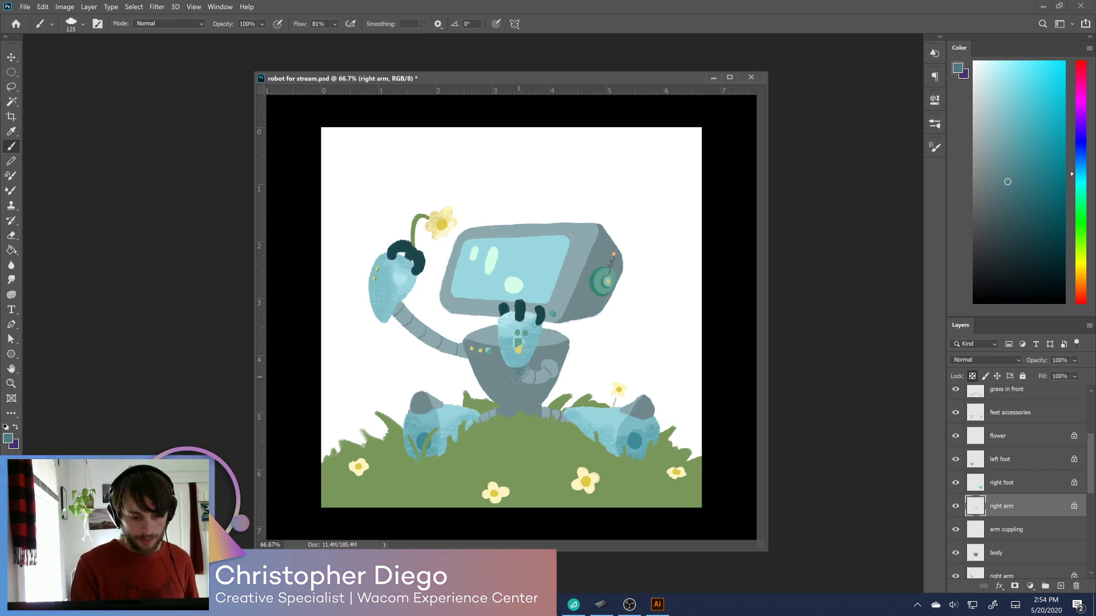
key(bracketleft)
click(986, 82)
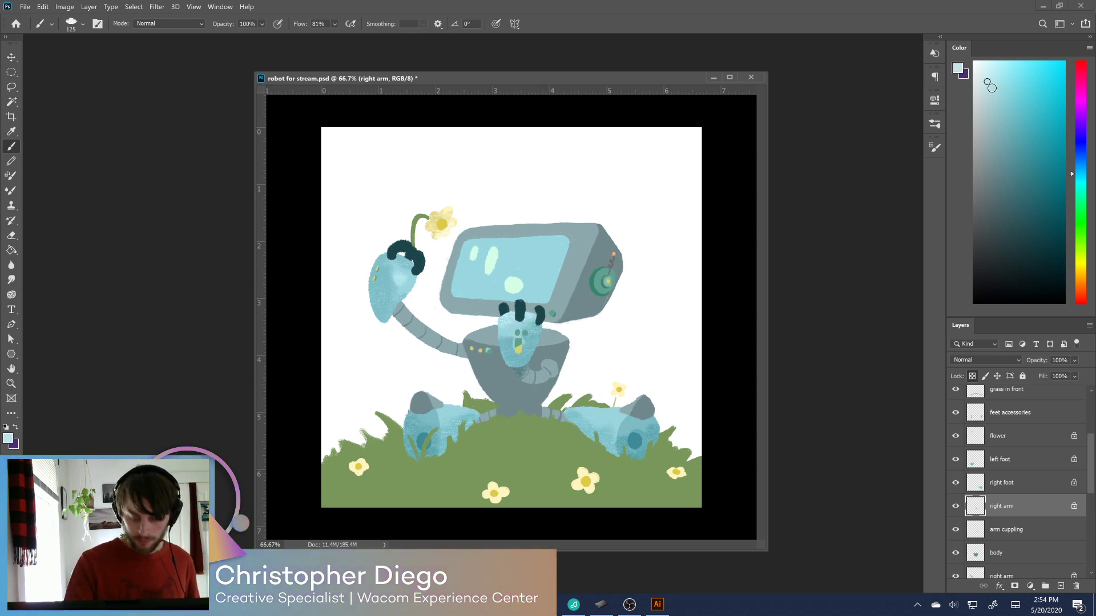
key(bracketleft)
key(bracketleft)
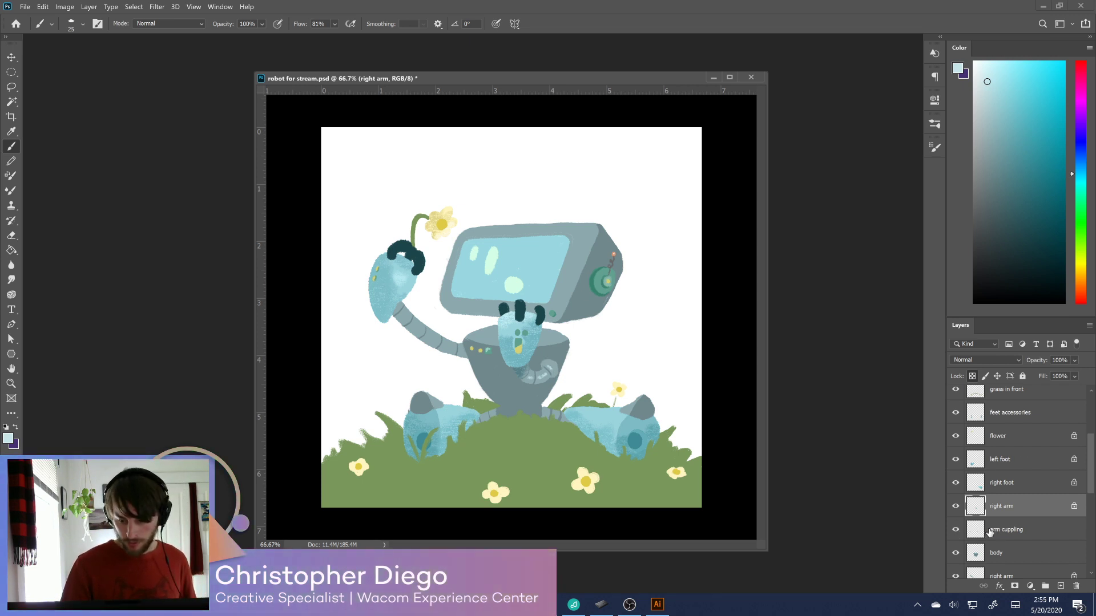
Lock the transparent pixels of the arm cuppling layer and pick a muted blue-grey for the coupling
click(990, 531)
click(972, 376)
alt+click(560, 361)
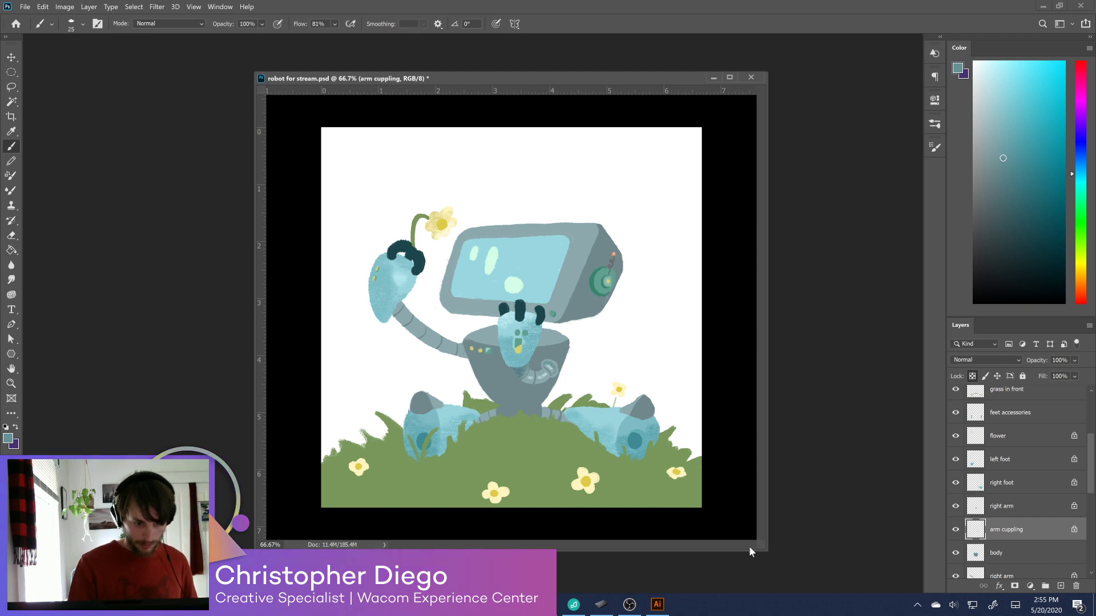
Activate the body layer, check its contents by toggling visibility, and pick a darker shade of the body's grey
scroll(1028, 485, down, 2)
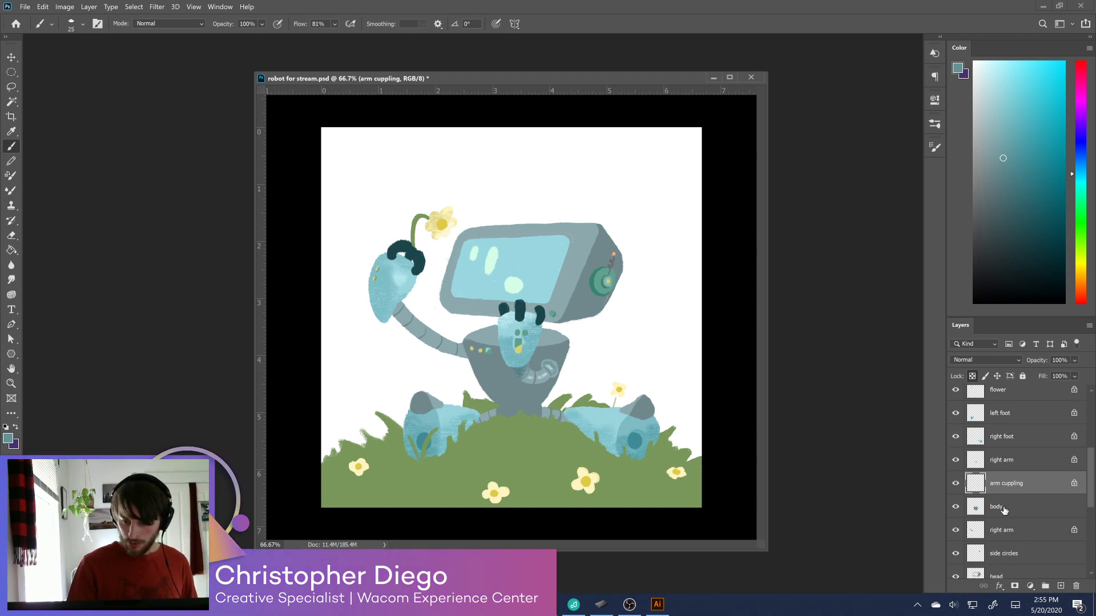
click(1004, 507)
click(955, 507)
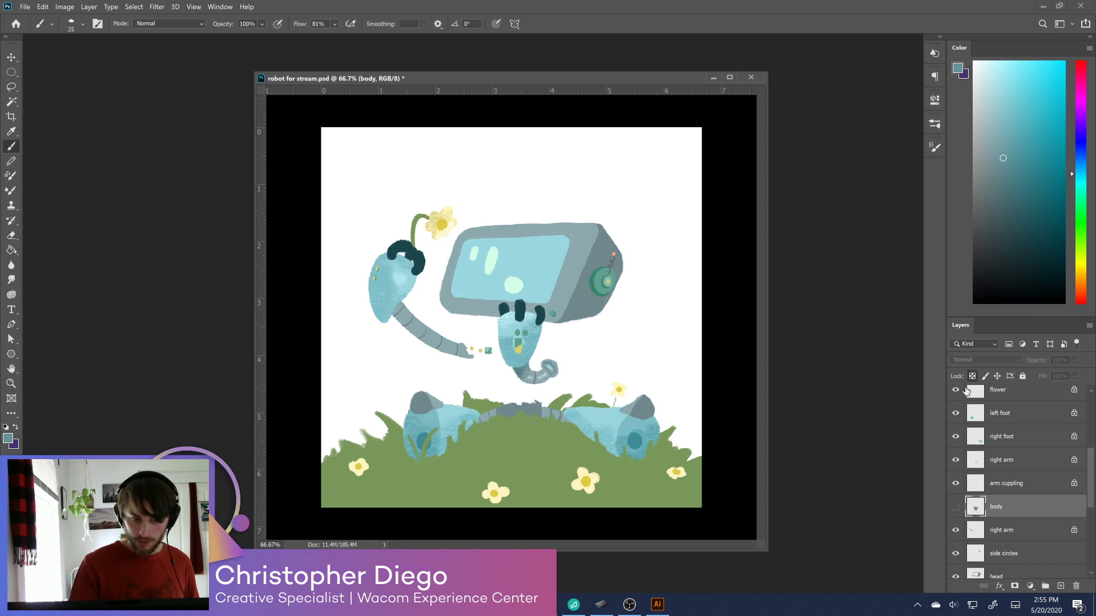
click(956, 507)
alt+click(542, 391)
drag(995, 190, 999, 201)
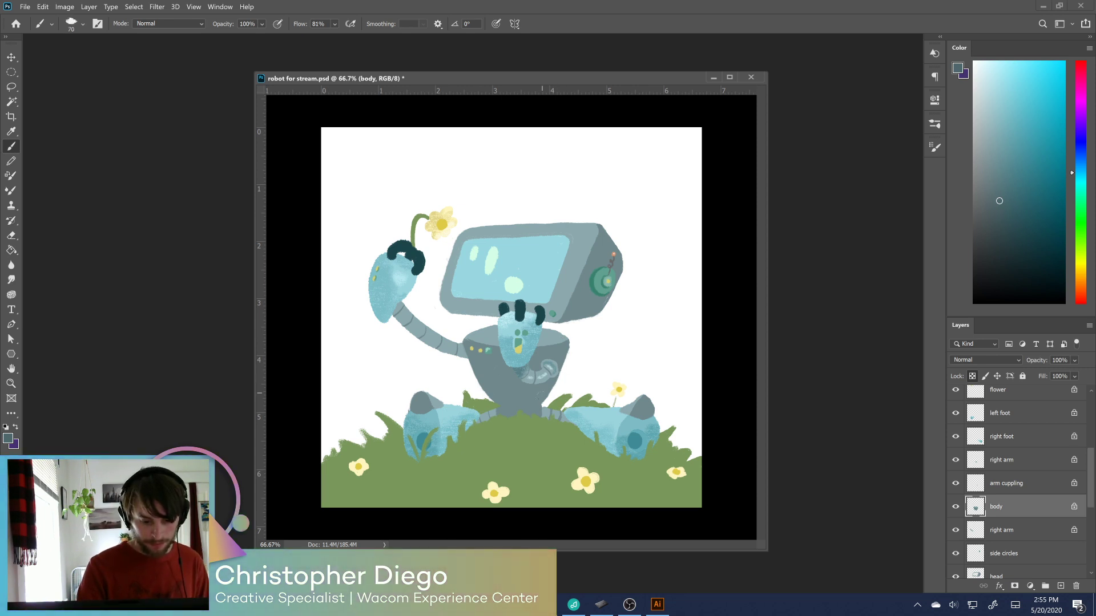
Enlarge the chalk brush to 125 px and shade the robot's body with the darker grey along its base and side
key(bracketright)
mouse_move(522, 410)
mouse_down()
mouse_move(563, 355)
mouse_move(531, 399)
mouse_up()
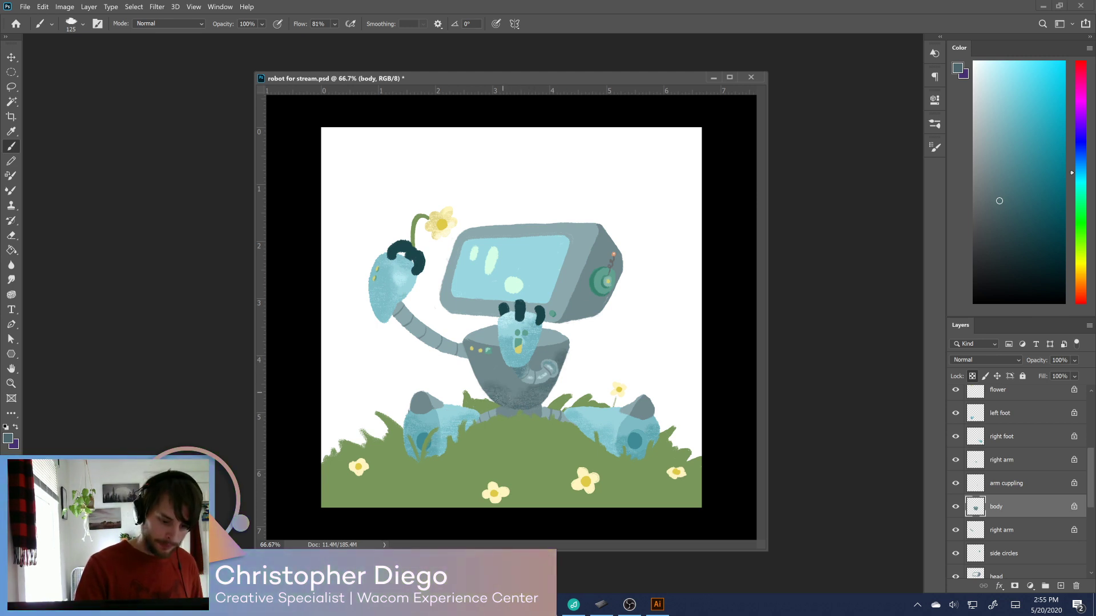
drag(547, 361, 551, 353)
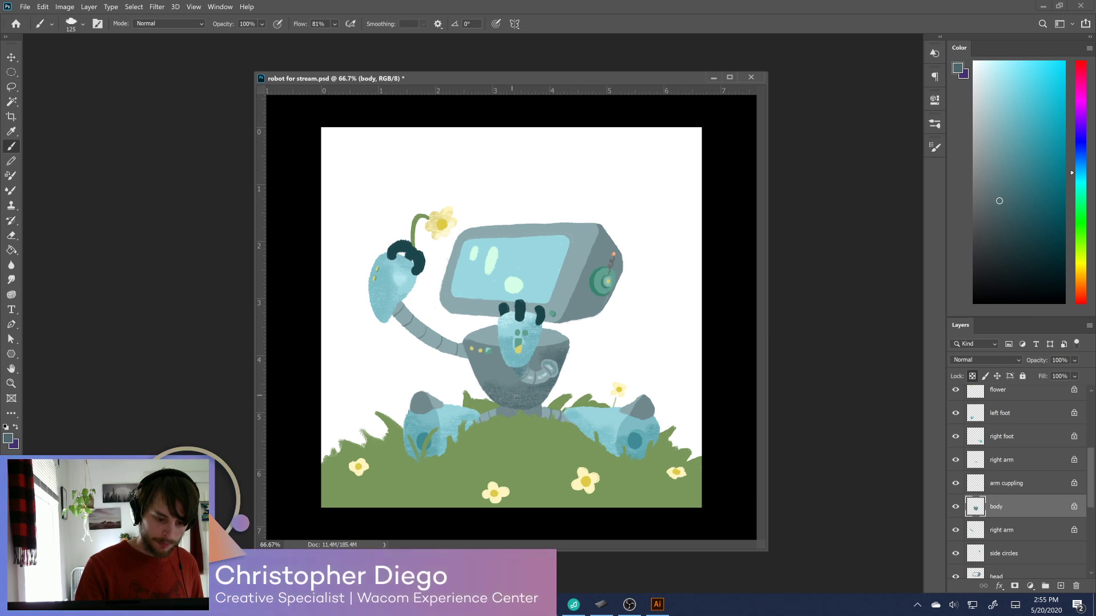
Texture the robot's body with lighter and mid grey-teal chalk strokes sampled from the body, blending them into the darker shading
alt+click(502, 390)
alt+click(546, 340)
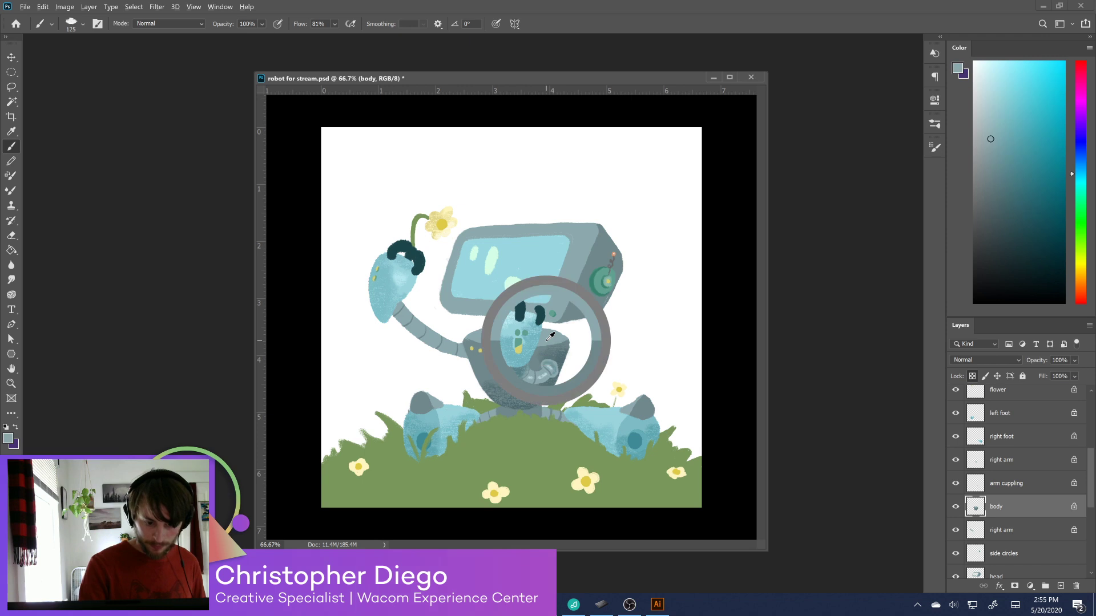
click(997, 160)
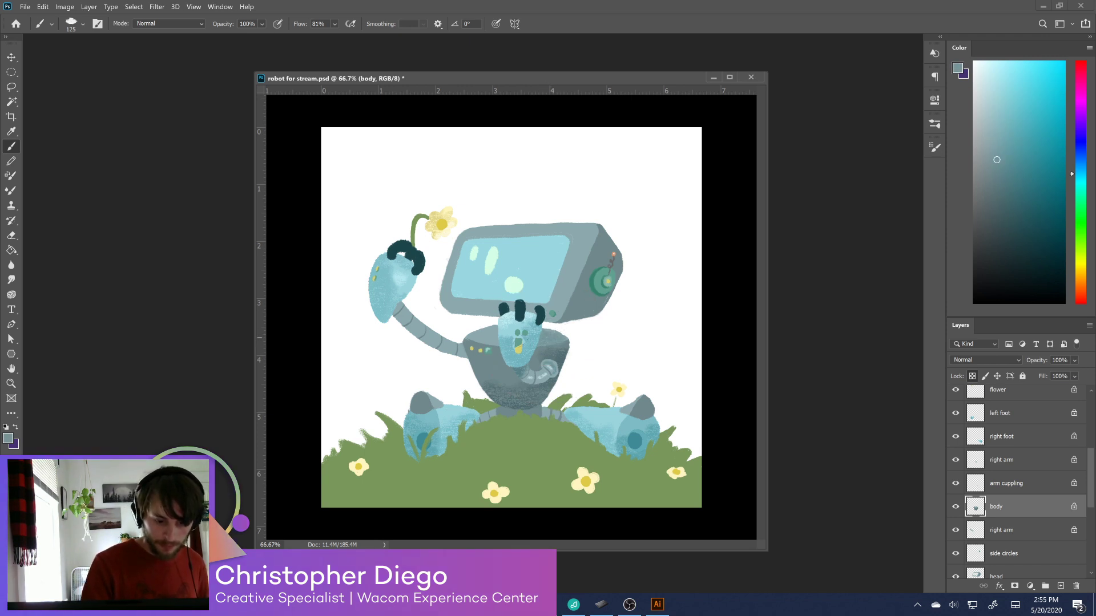
alt+click(478, 358)
drag(991, 125, 988, 103)
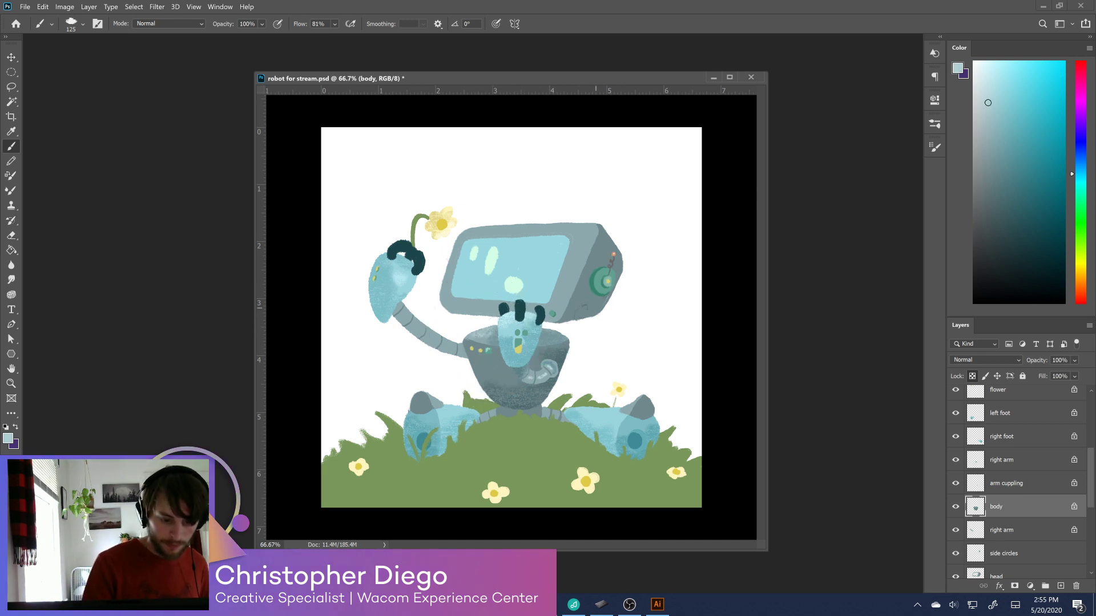
click(987, 154)
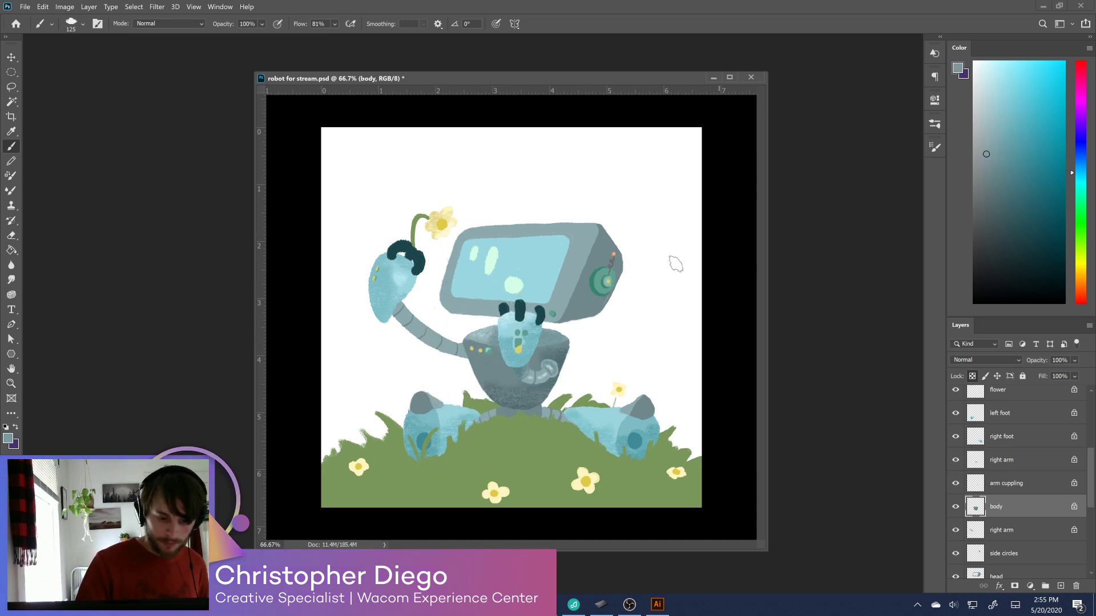
mouse_move(477, 359)
mouse_down()
mouse_move(481, 391)
mouse_move(498, 364)
mouse_move(508, 394)
mouse_up()
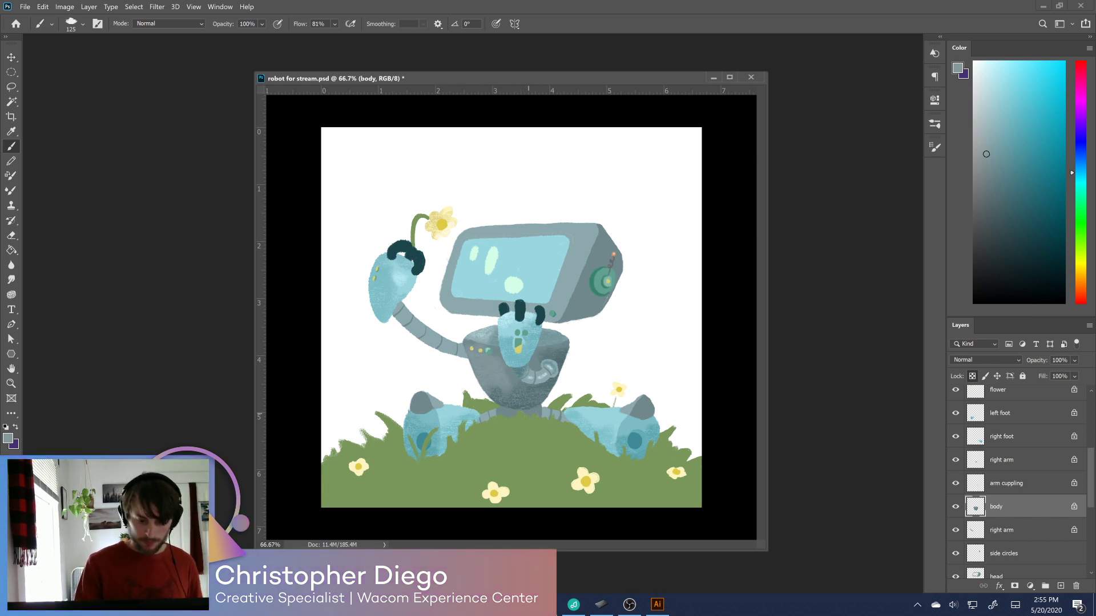
Activate the right arm layer below the body, check its contents by toggling visibility, and sample the body's grey
click(1015, 531)
click(956, 530)
click(956, 530)
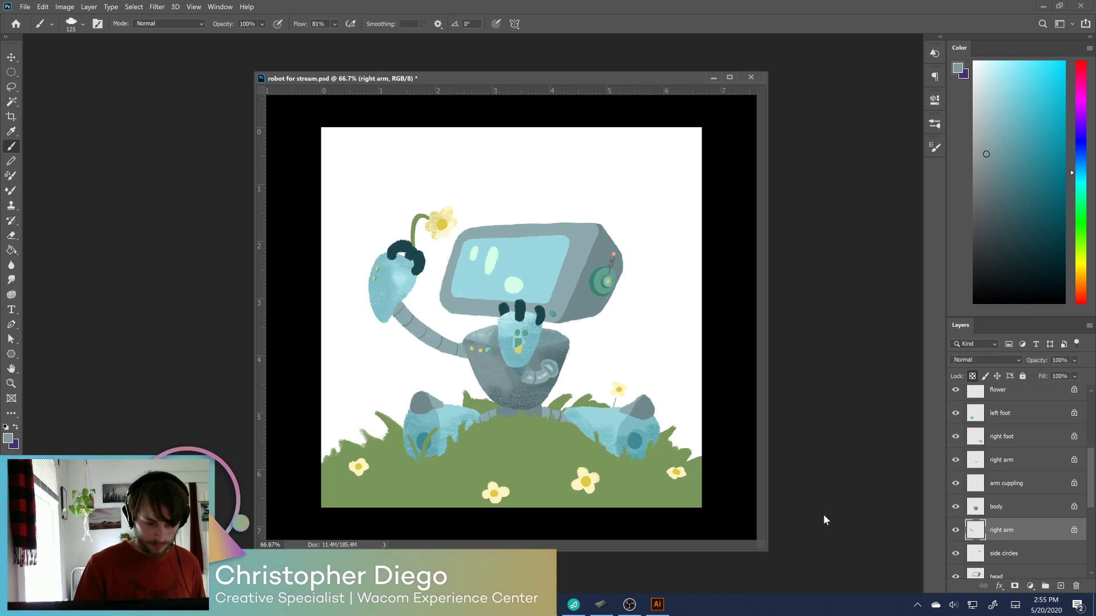
alt+click(515, 373)
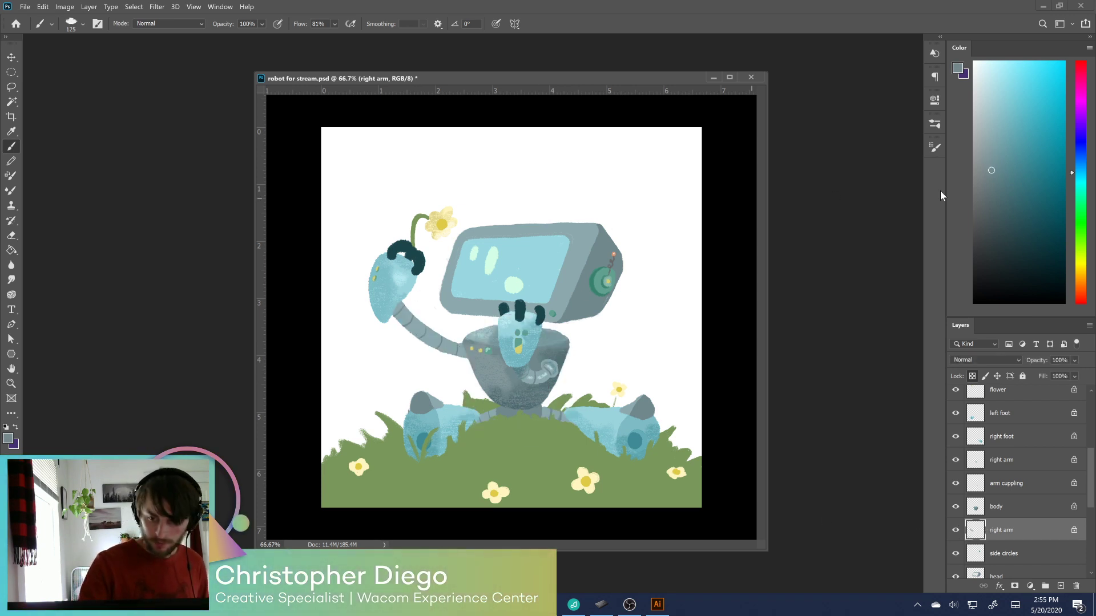
click(956, 531)
click(956, 531)
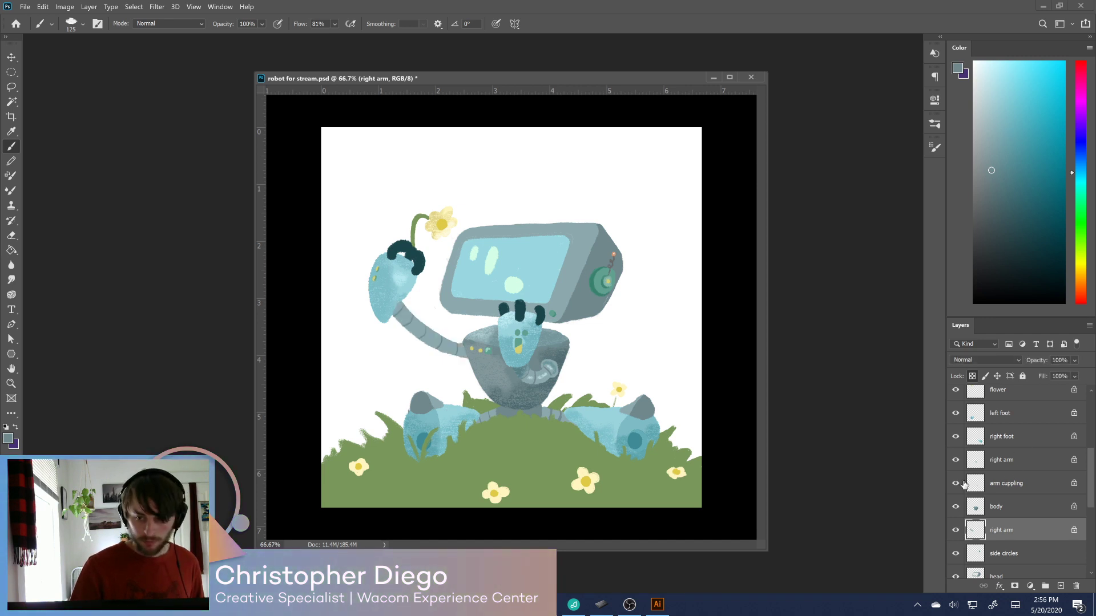
Shade the raised arm with a darker grey-teal, and add very pale blue highlights with the brush reduced to 15 px
click(996, 183)
drag(402, 304, 397, 317)
drag(460, 348, 462, 359)
drag(990, 140, 980, 88)
key(bracketleft)
key(bracketleft)
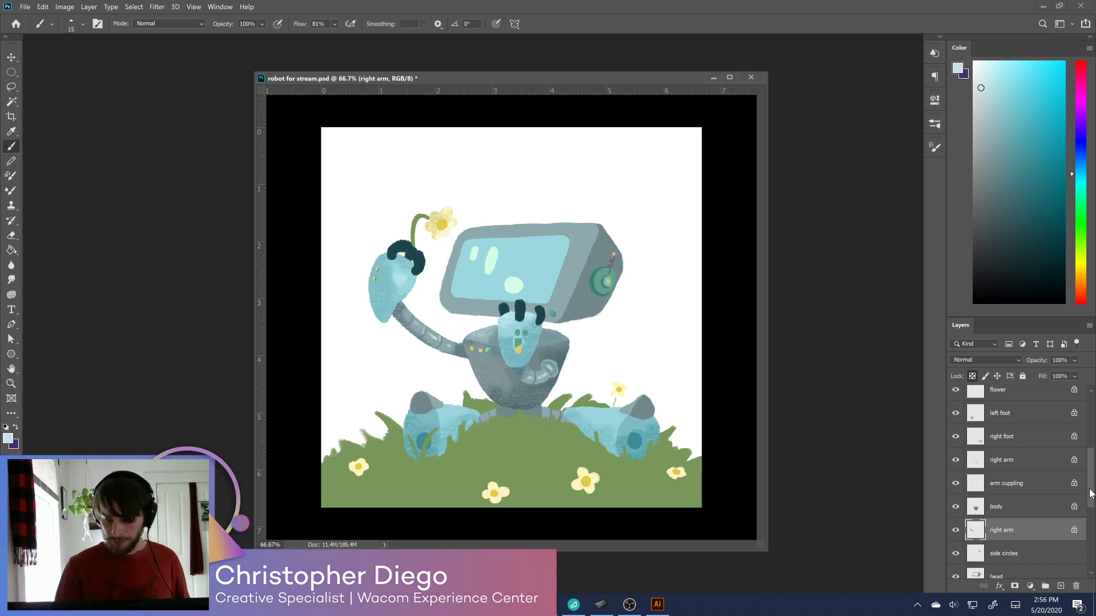
Activate the side circles layer, check it by toggling visibility, and pick a lighter green based on the circle's colour
scroll(1091, 492, down, 3)
click(954, 478)
click(955, 478)
click(989, 481)
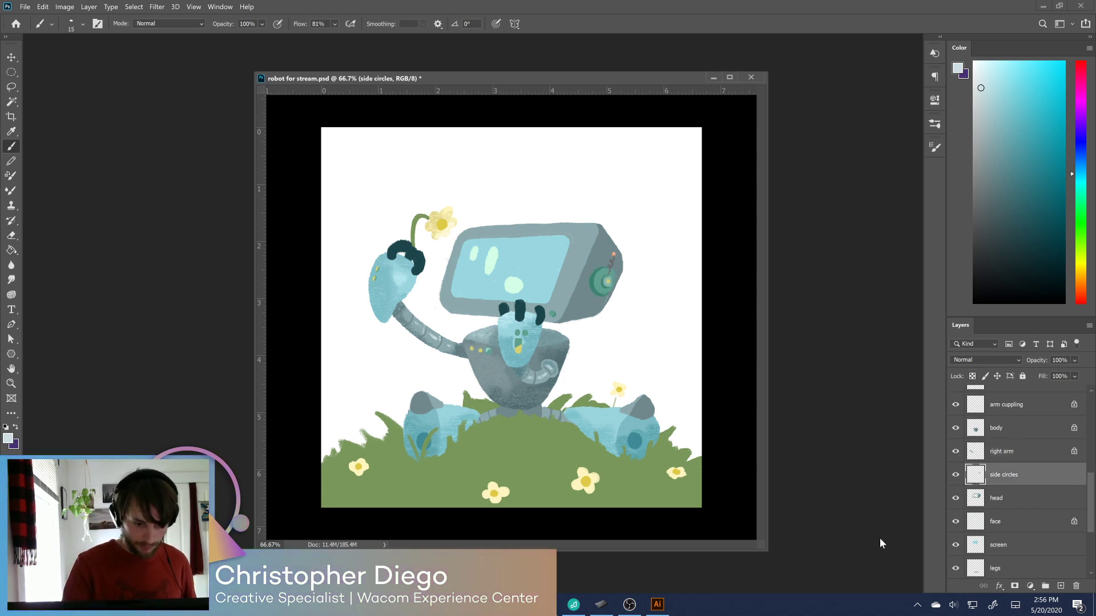
key(v)
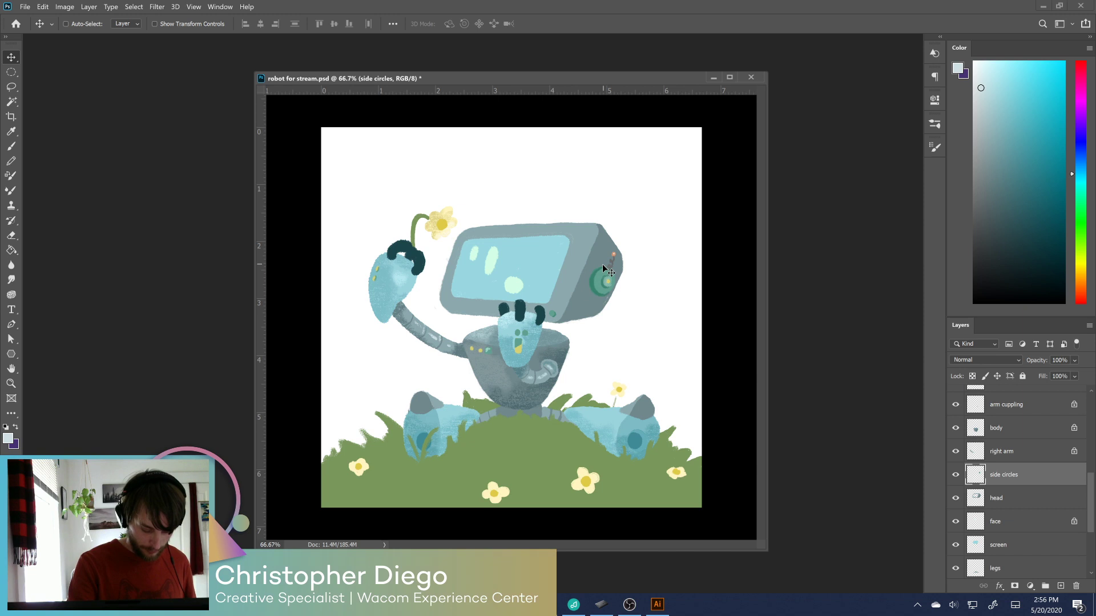
key(b)
alt+click(602, 279)
click(1011, 165)
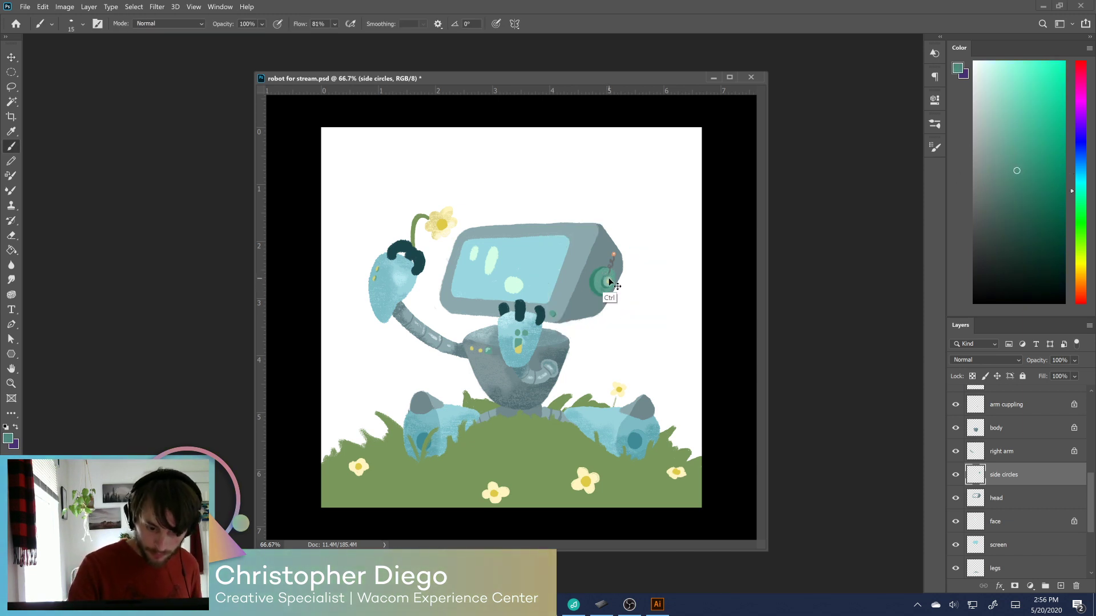
click(1010, 145)
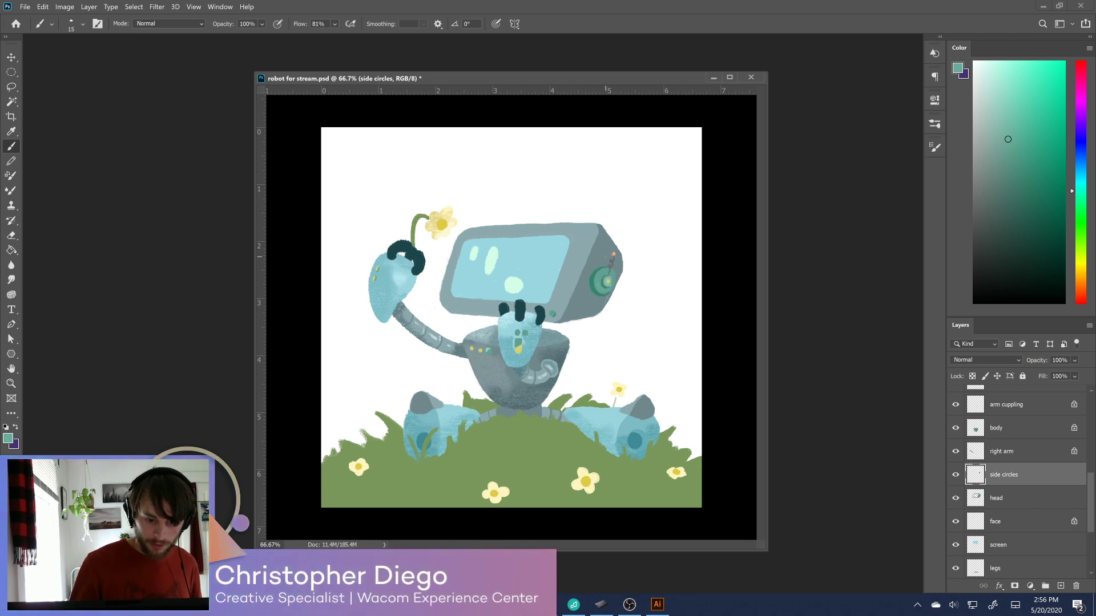
Activate the head layer, lock its transparent pixels, and pick a darker shade of the head's grey
click(955, 498)
click(955, 498)
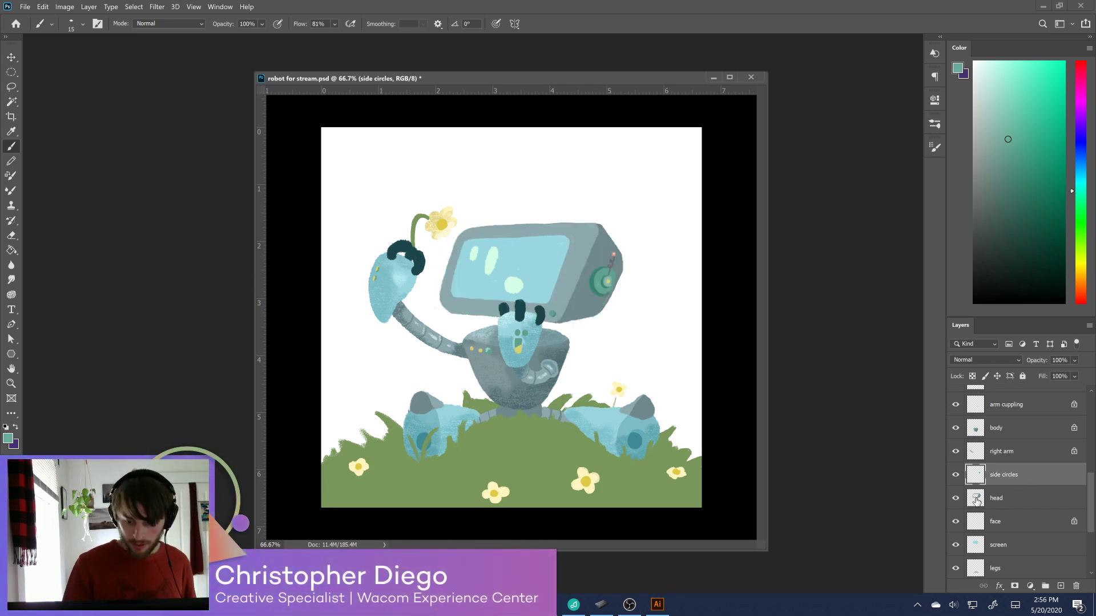
click(978, 501)
alt+click(586, 323)
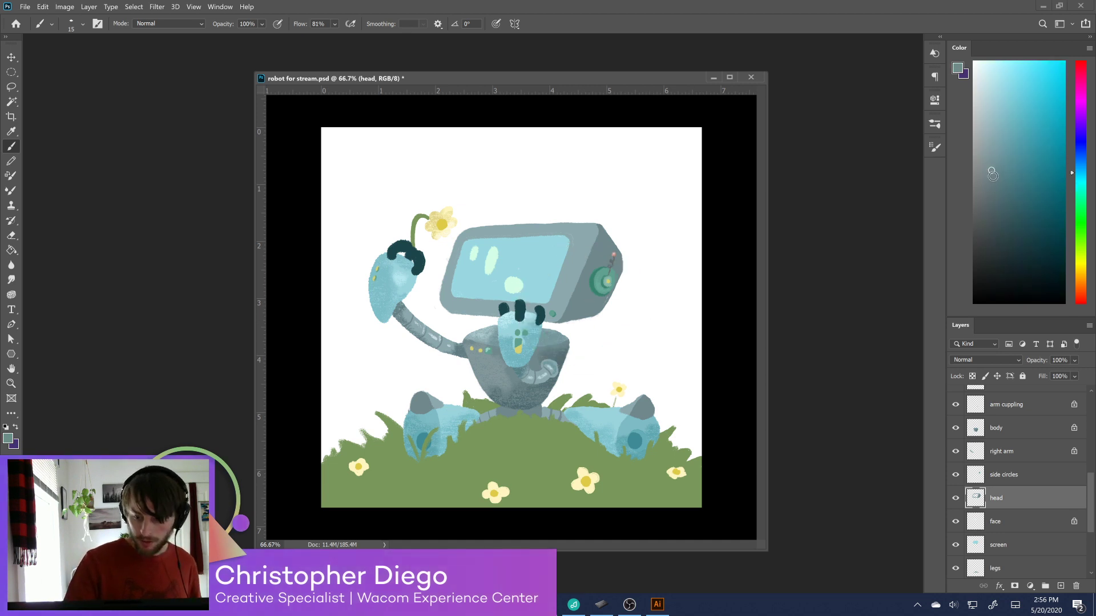
click(972, 377)
click(999, 195)
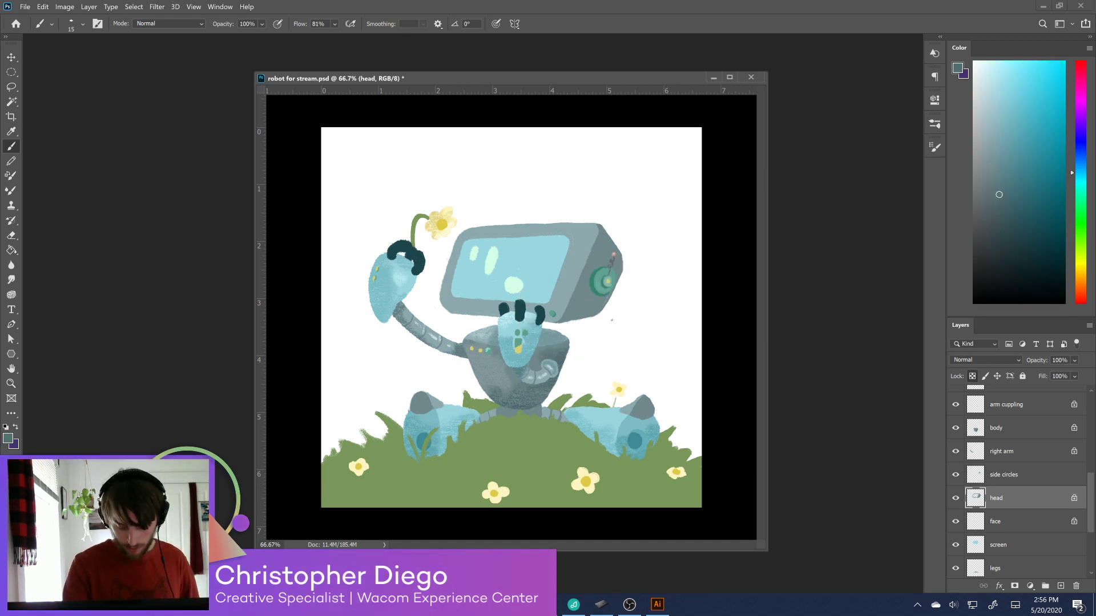
Enlarge the chalk brush to 125 px and shade the side face of the head with the darker grey
key(bracketright)
key(bracketright)
key(bracketright)
key(bracketright)
key(bracketright)
key(bracketright)
key(bracketright)
key(bracketright)
key(bracketright)
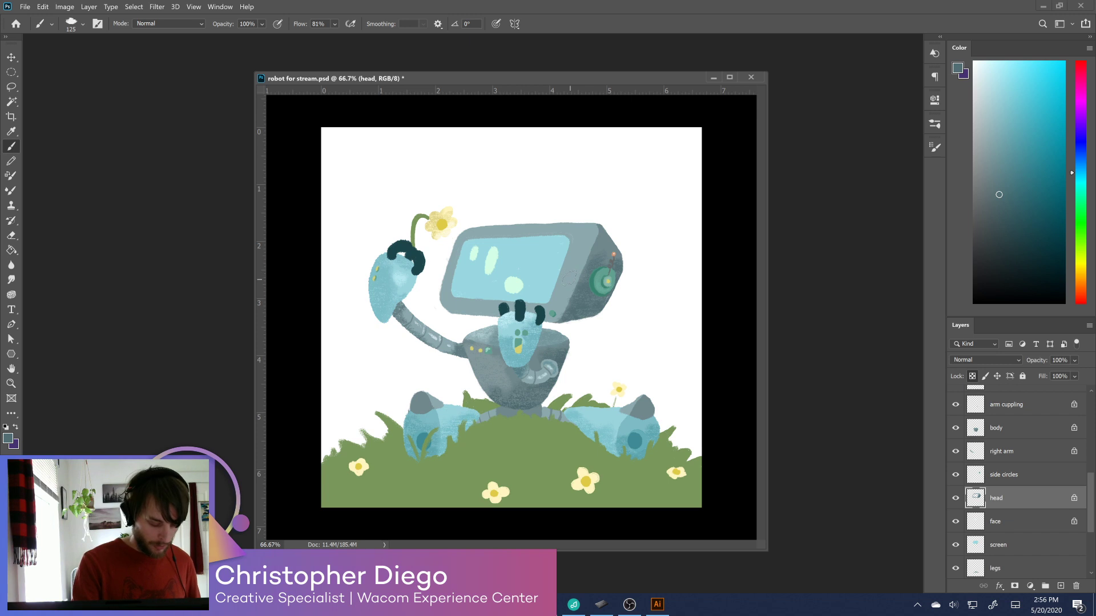
Select the head's front frame by colour and brush pale blue-grey chalk texture inside the selection
key(w)
click(575, 270)
key(b)
alt+click(568, 299)
click(991, 119)
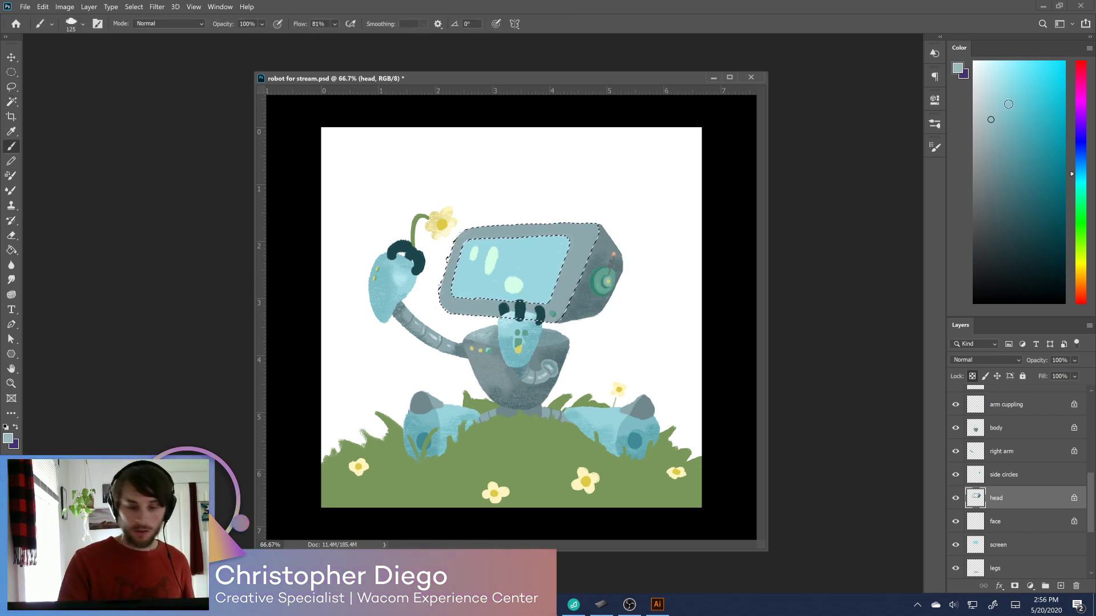
mouse_move(557, 288)
mouse_down()
mouse_move(567, 294)
mouse_move(535, 310)
mouse_move(462, 304)
mouse_up()
drag(587, 240, 576, 255)
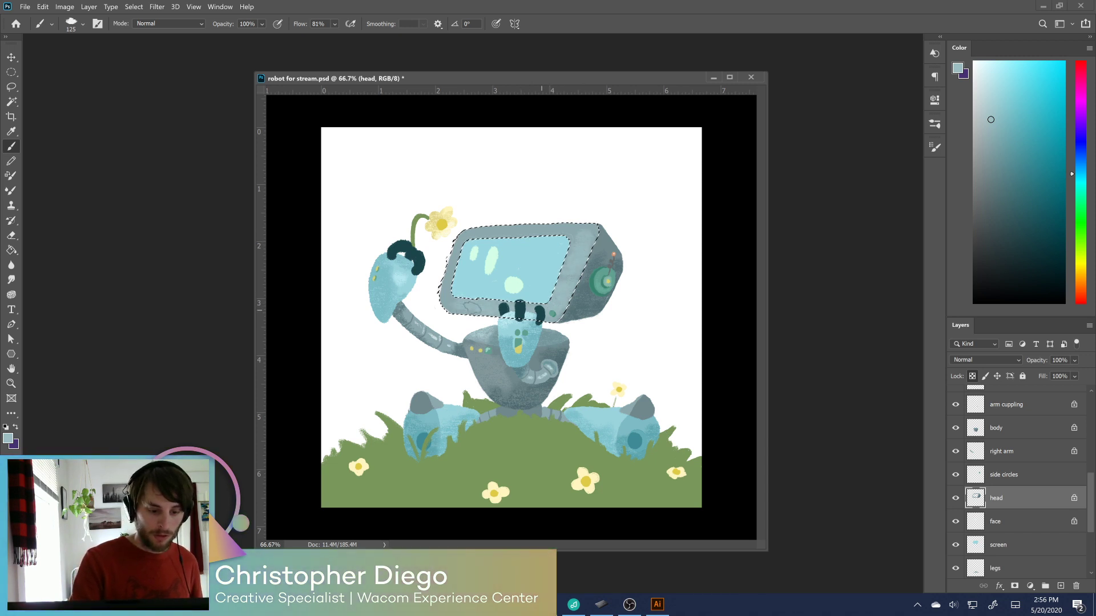
Activate the face layer, clear the frame selection, and check the layer's contents by toggling visibility
click(967, 529)
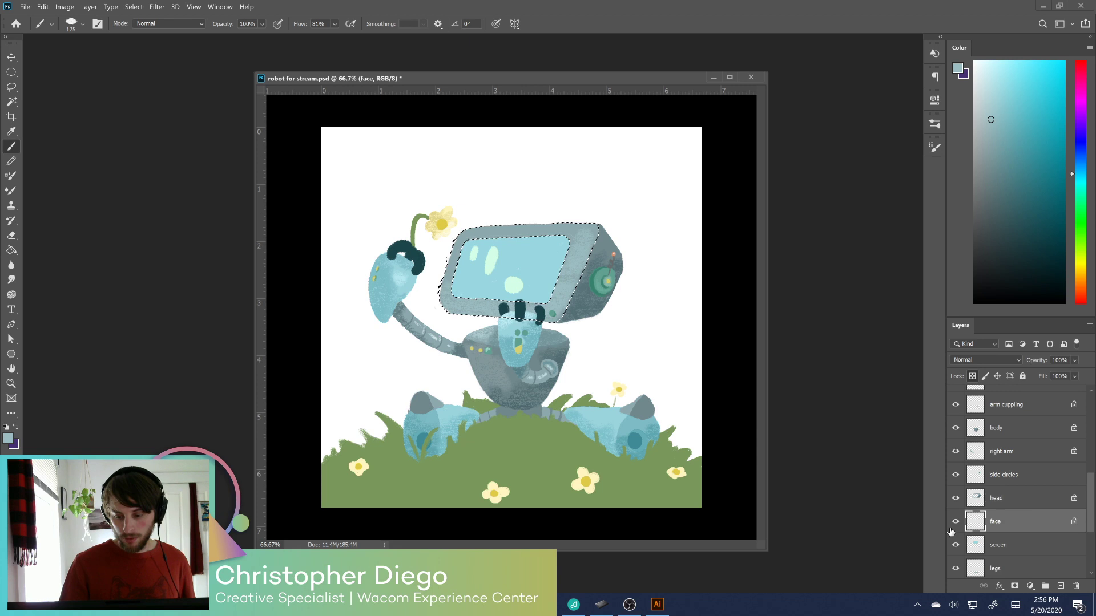
scroll(1090, 514, down, 1)
key(ctrl+d)
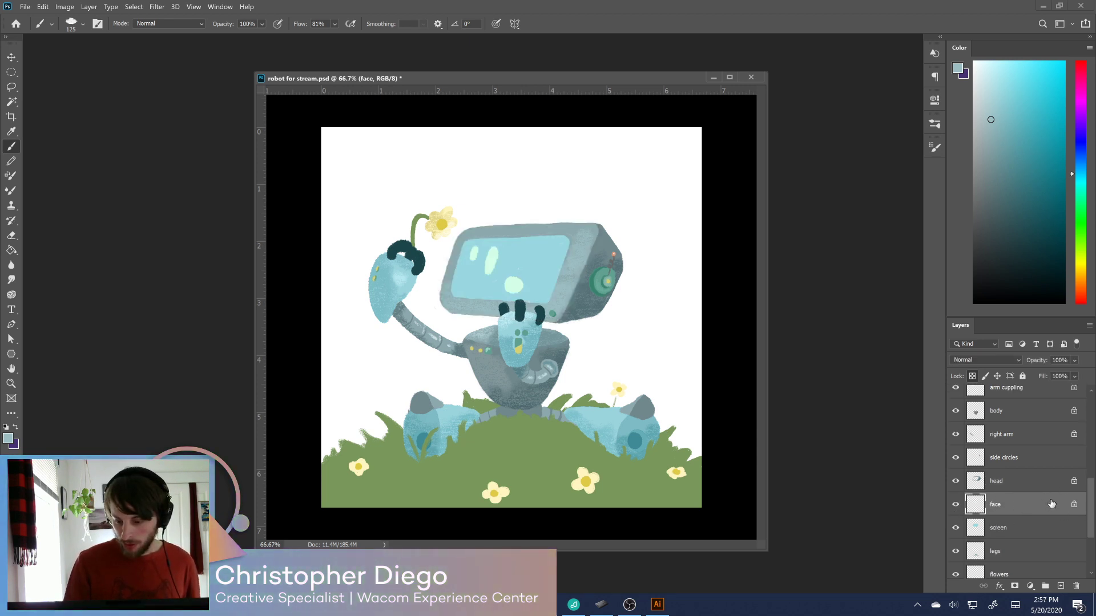
click(956, 505)
click(955, 504)
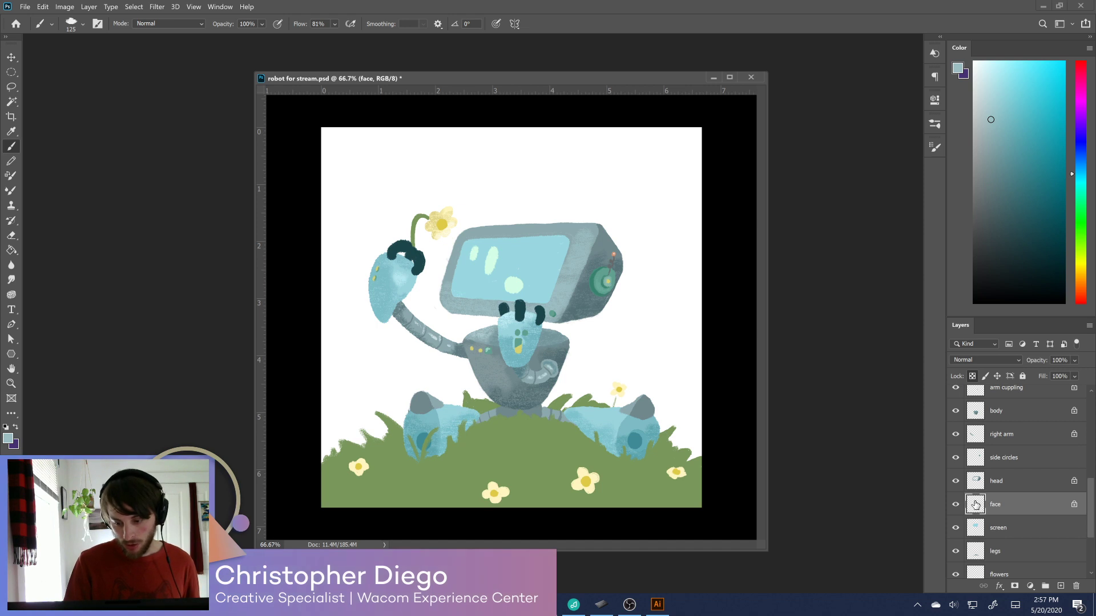
Add an Inner Glow layer style to the face layer, with the layer's blend mode at Screen and fill opacity at 78%
double_click(978, 505)
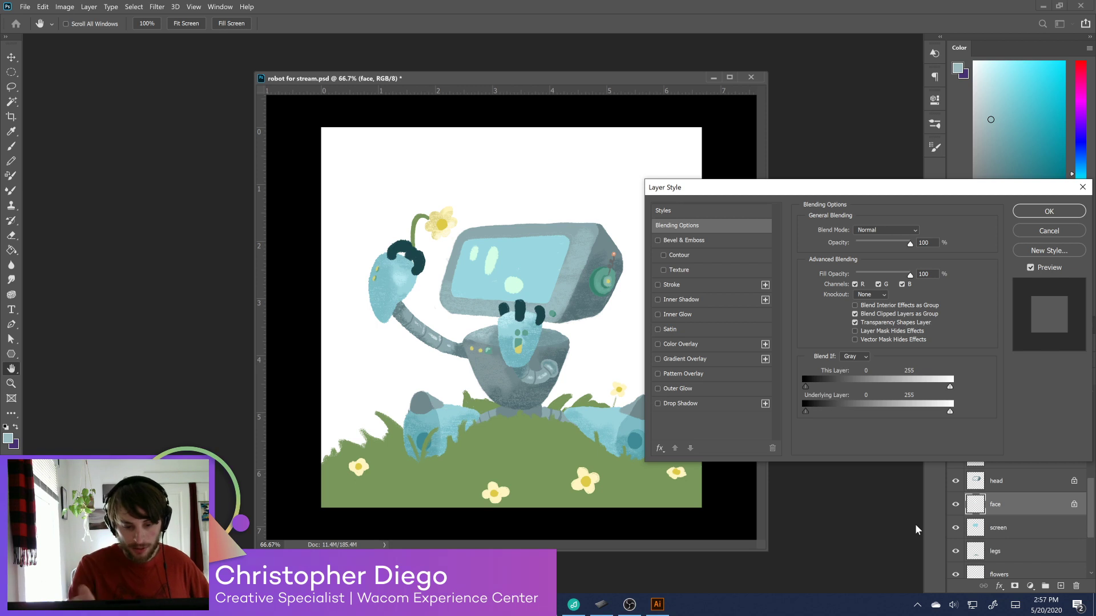
click(659, 315)
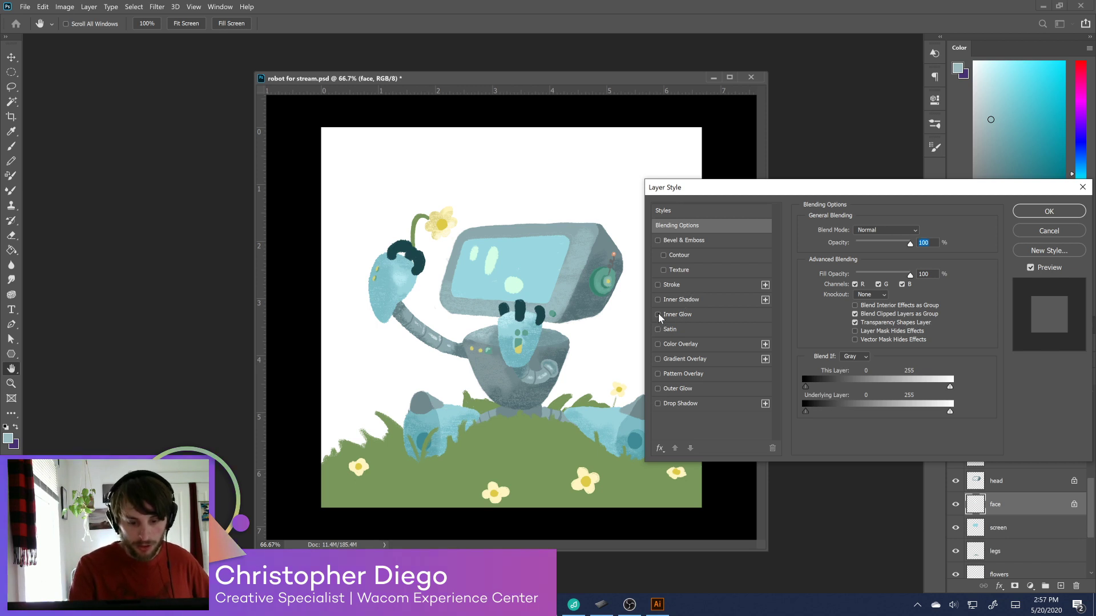
drag(1044, 191, 1021, 199)
click(864, 238)
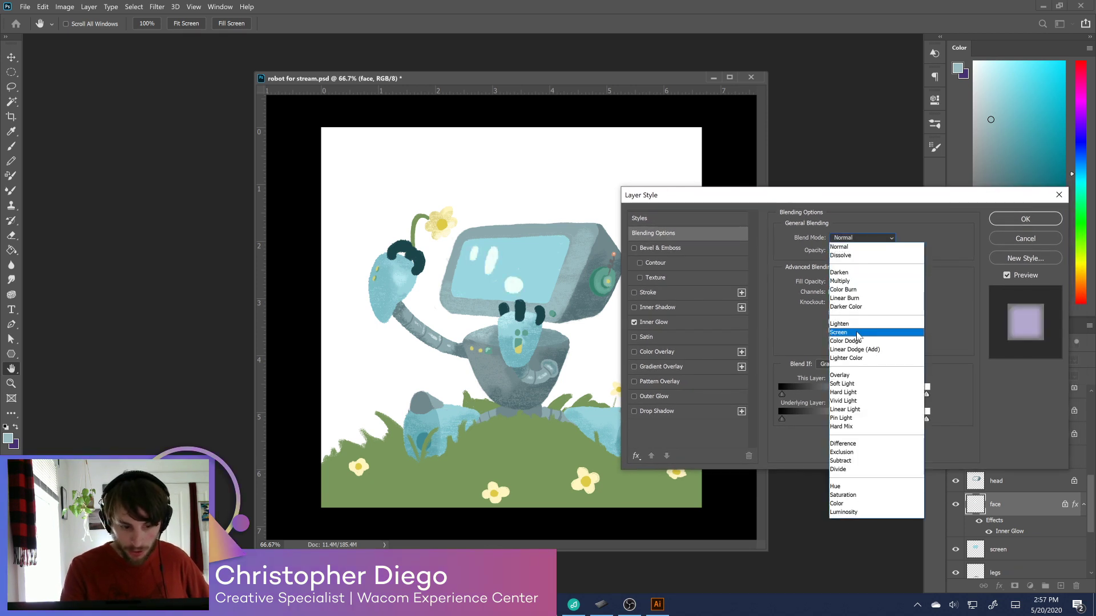
click(859, 334)
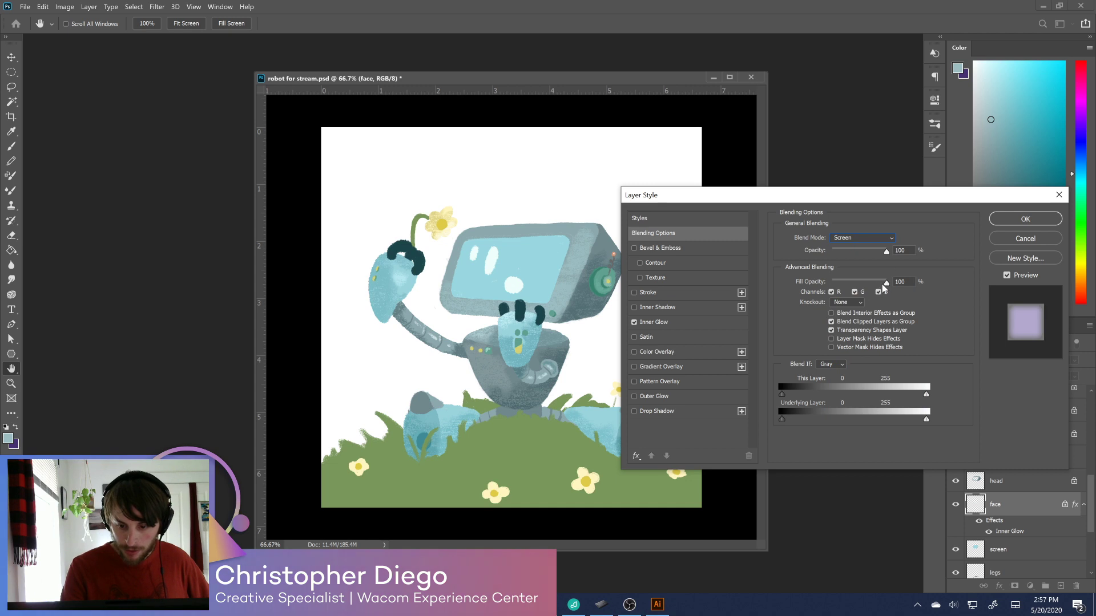
drag(887, 283, 886, 251)
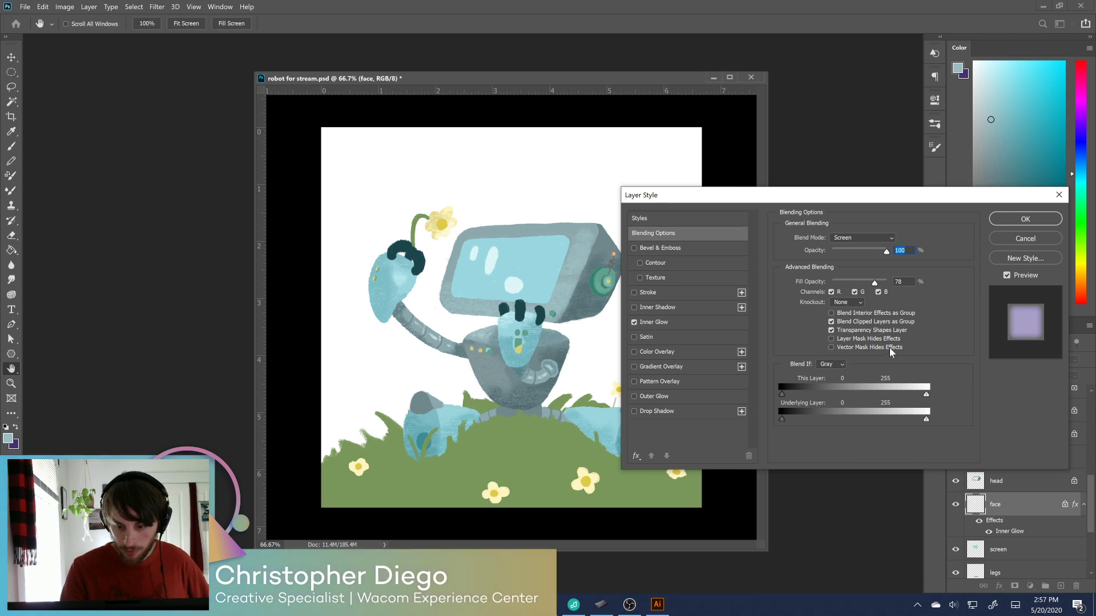
Turn on Blend Interior Effects as Group for the face layer and set the inner glow's opacity to 96%
click(853, 313)
click(705, 323)
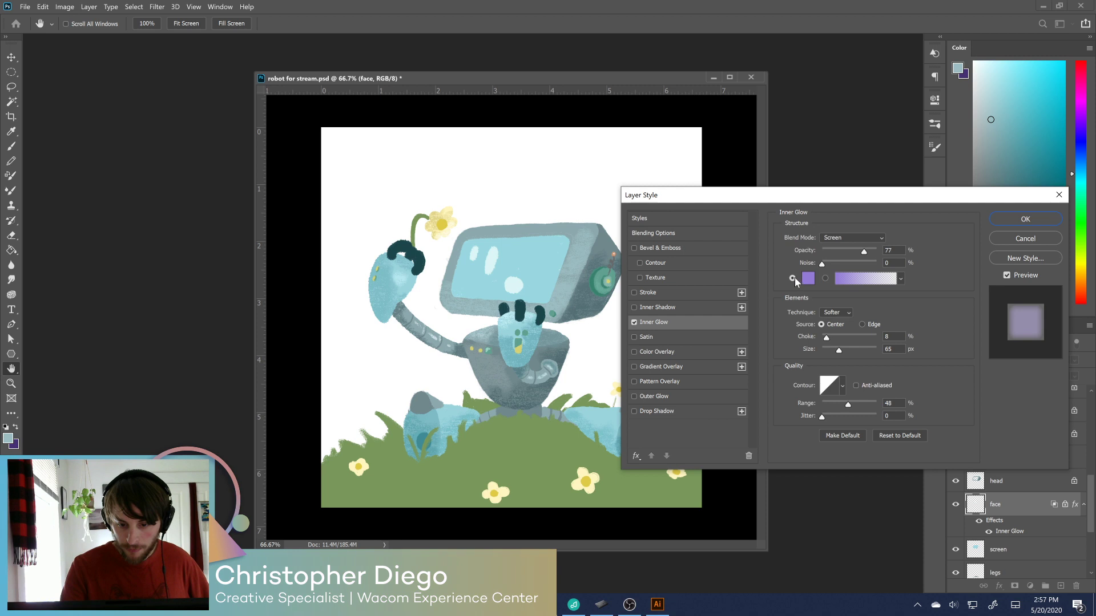
drag(871, 248, 875, 252)
click(681, 237)
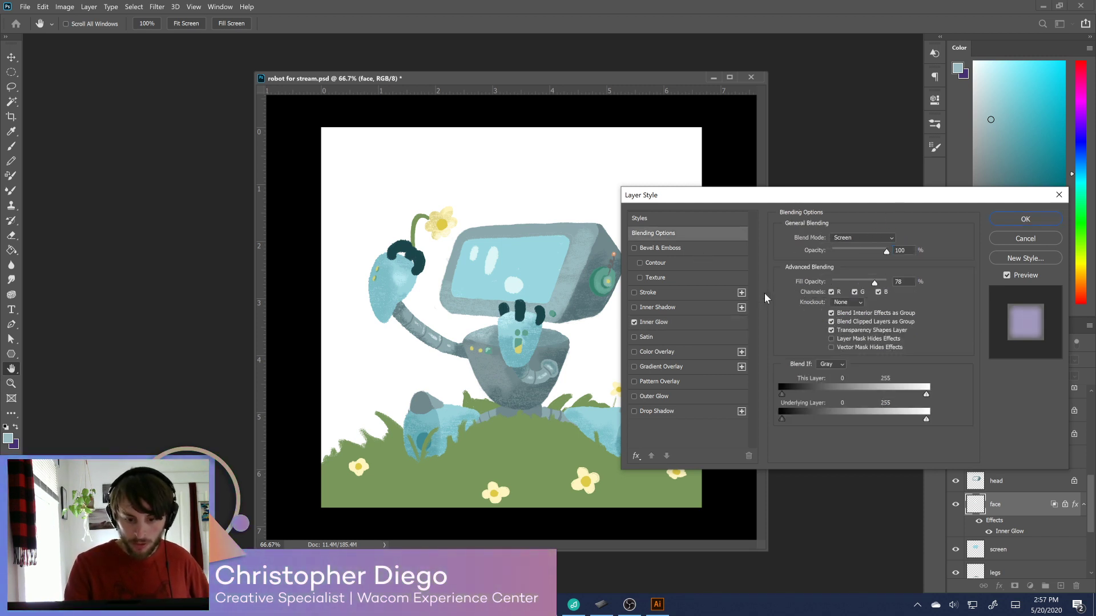
click(864, 238)
click(795, 281)
click(668, 321)
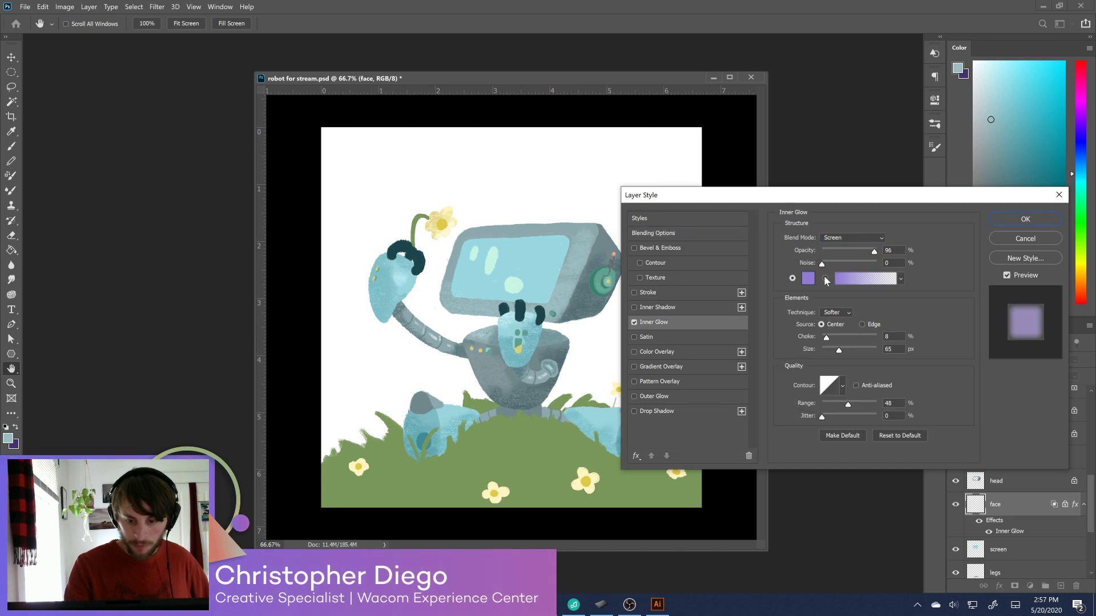
Set the inner glow colour to a pale cyan with RGB values 182, 251, 255
click(808, 279)
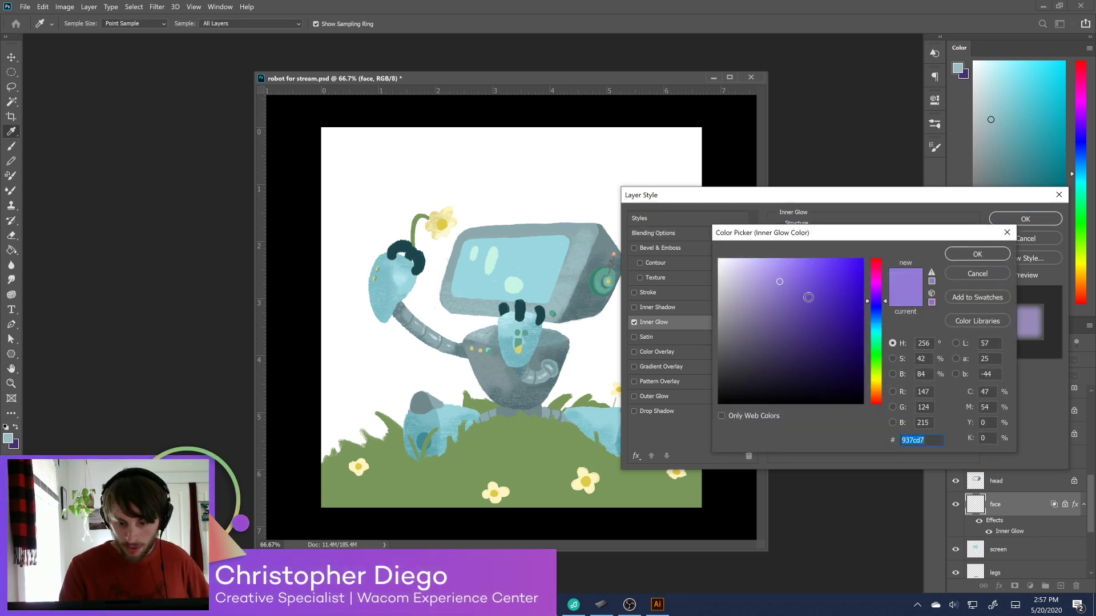
text(b6fbff)
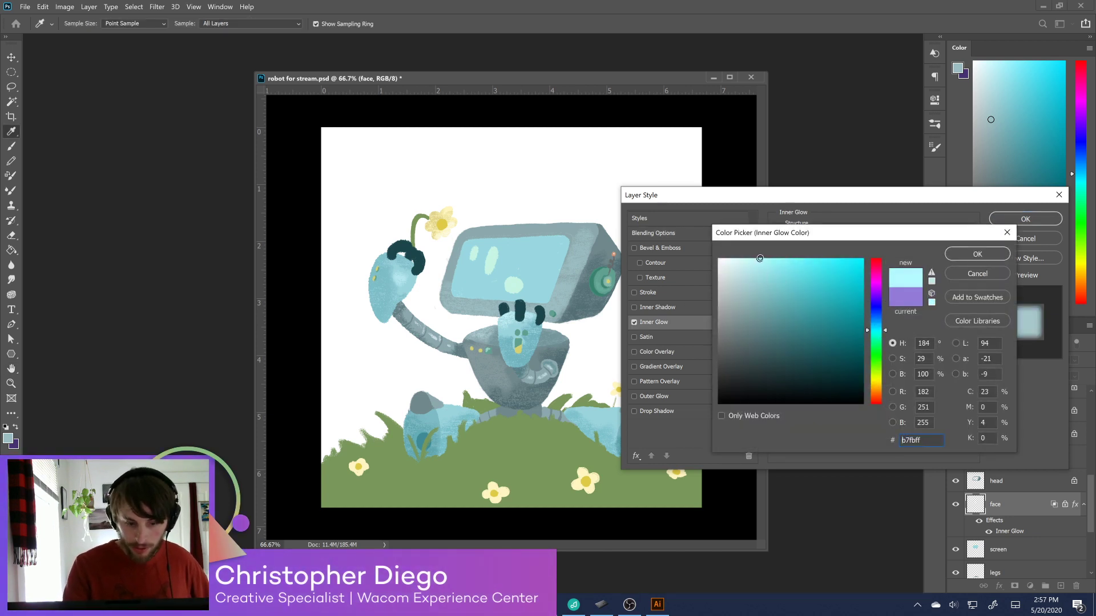
click(977, 255)
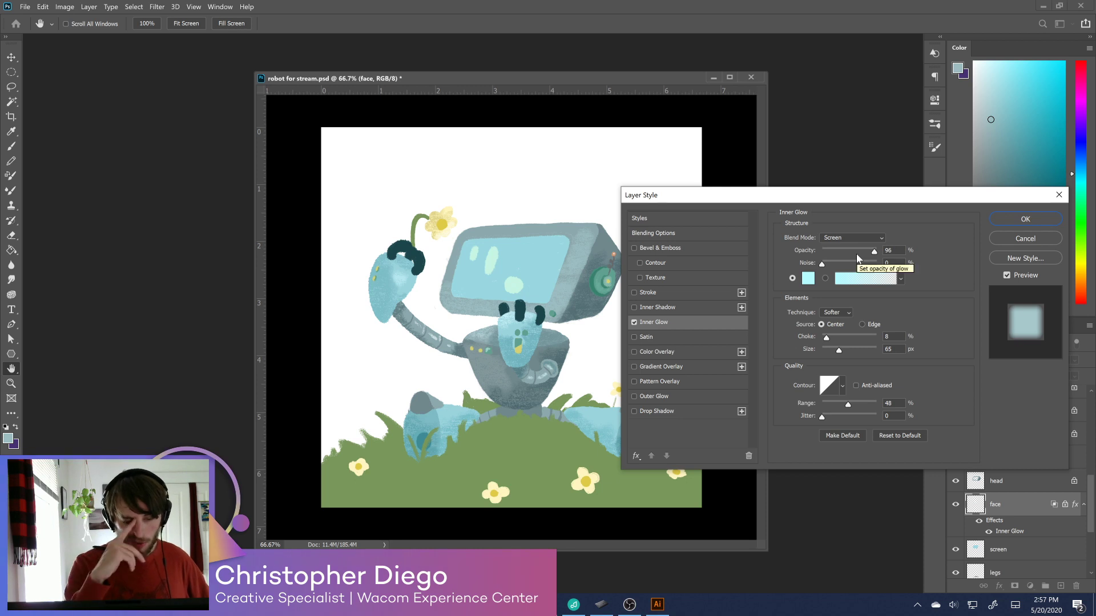
Keep the inner glow's noise at 0% and apply the single-peak contour preset to the glow
drag(834, 263, 812, 273)
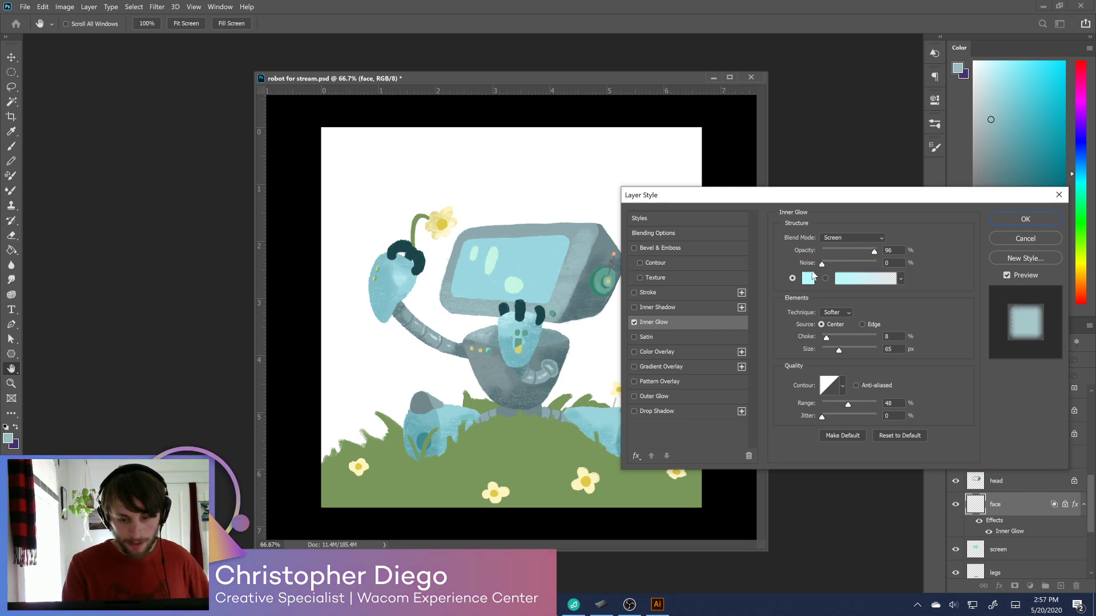
click(842, 386)
click(792, 412)
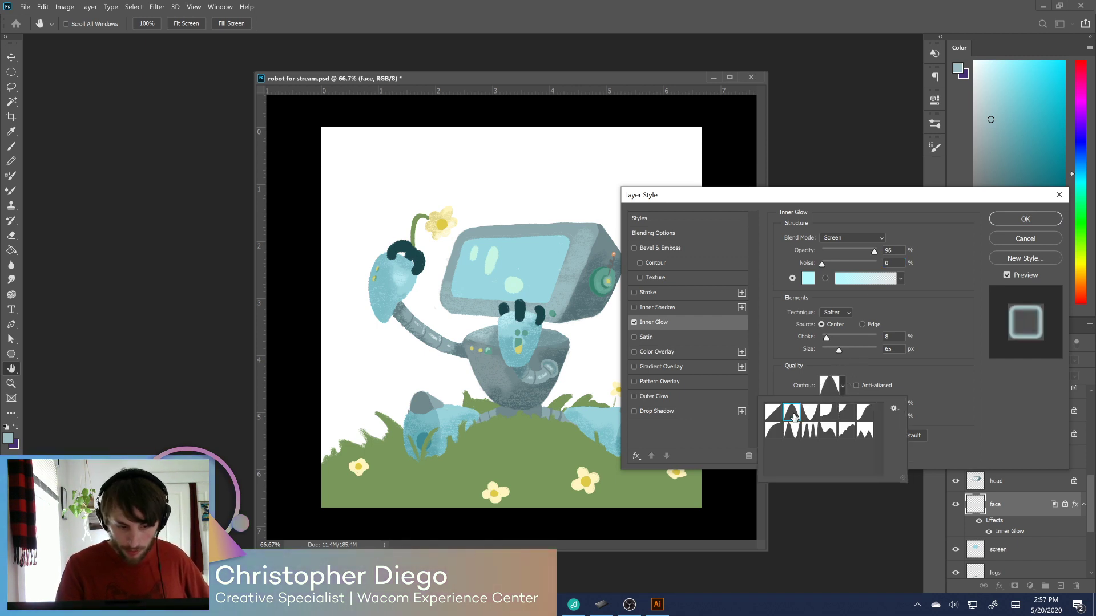
Set the face layer's inner glow to 4% choke, 18 px size and 63% range, and apply the layer style
click(857, 359)
drag(839, 350, 831, 356)
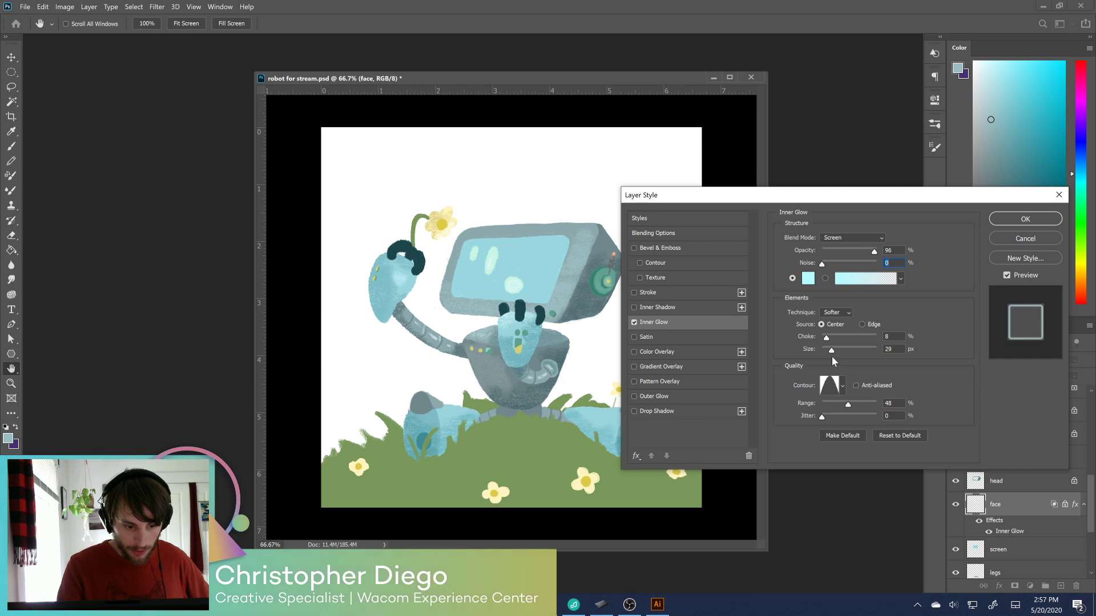
key(ctrl+plus)
key(ctrl+plus)
drag(555, 308, 573, 406)
drag(831, 350, 824, 344)
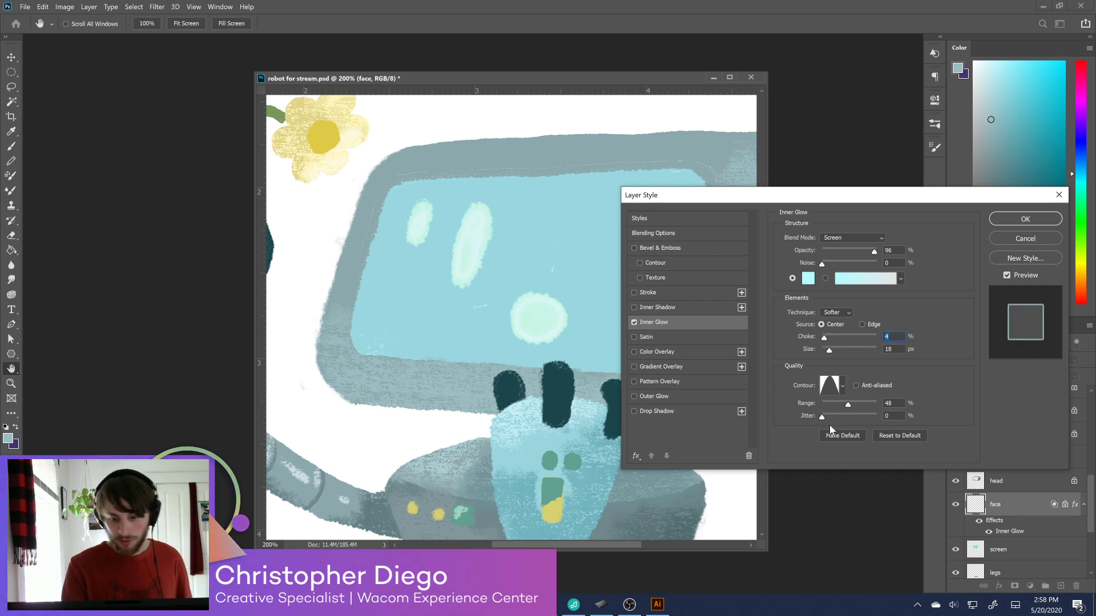
drag(848, 405, 857, 402)
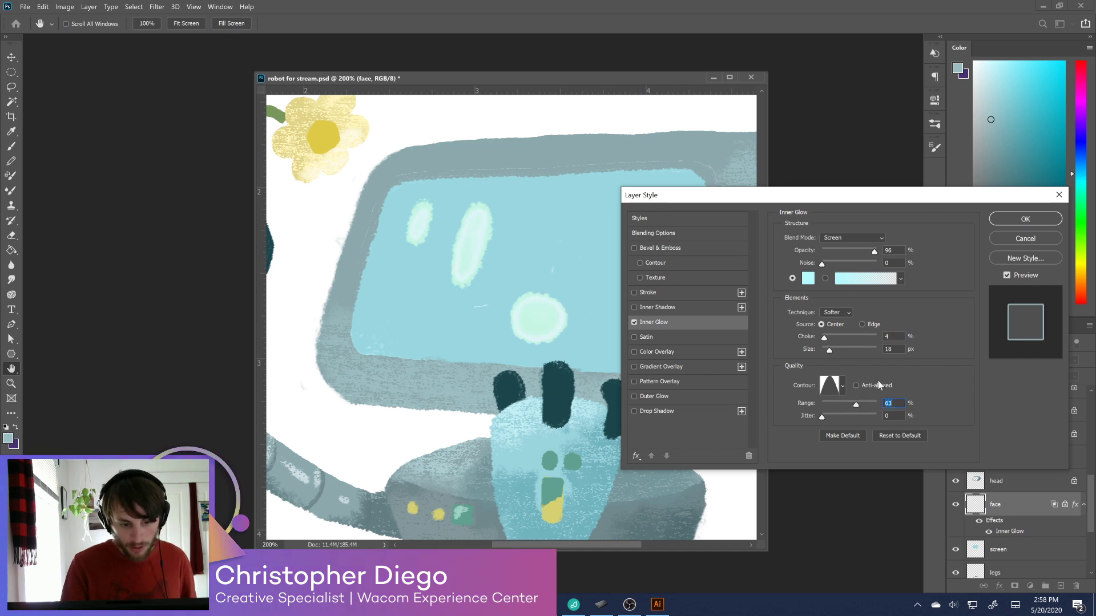
click(1023, 221)
Select the screen layer beneath the face layer
scroll(1092, 517, down, 2)
scroll(1091, 516, down, 1)
click(1010, 498)
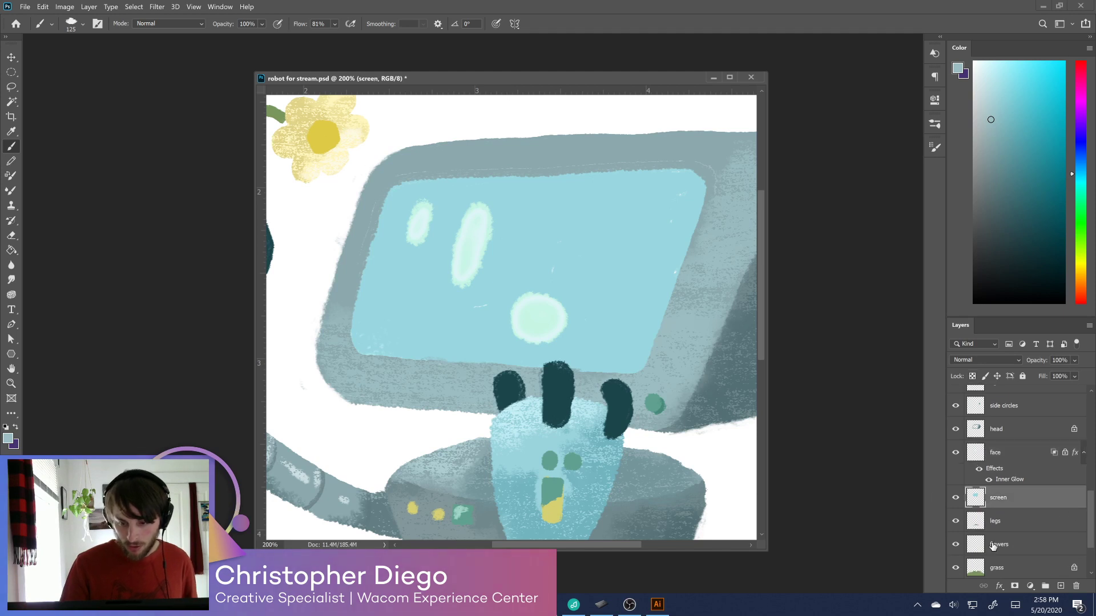
double_click(975, 499)
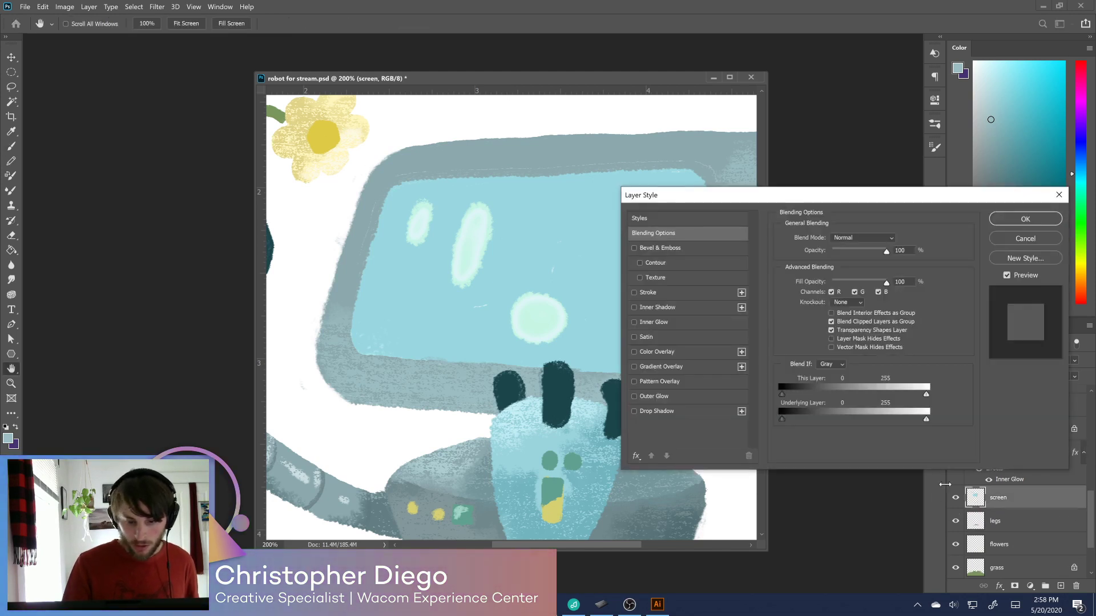
click(650, 322)
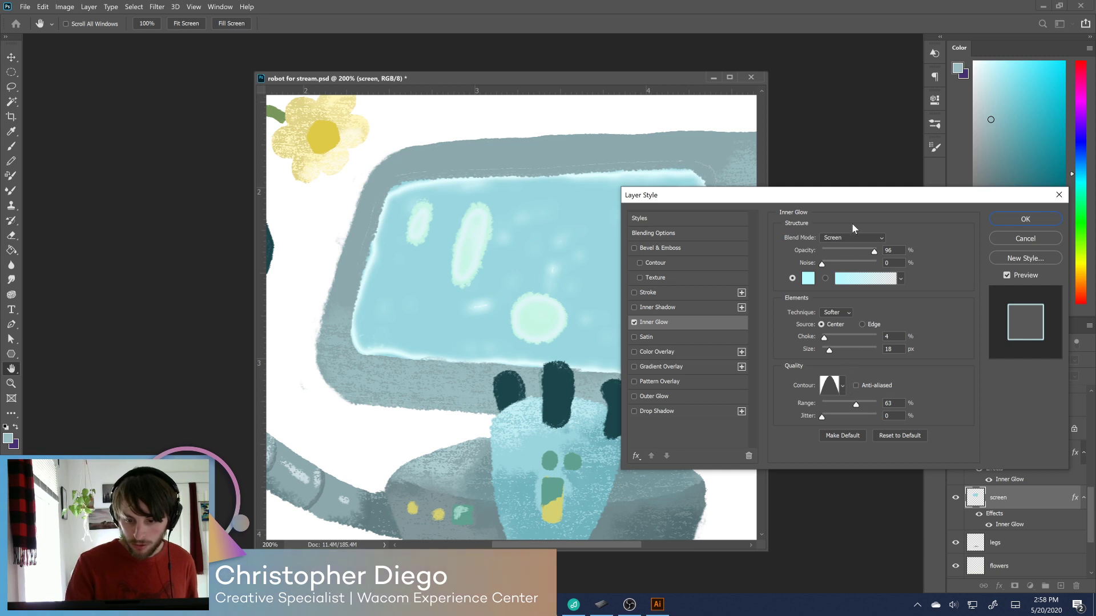
drag(856, 404, 846, 406)
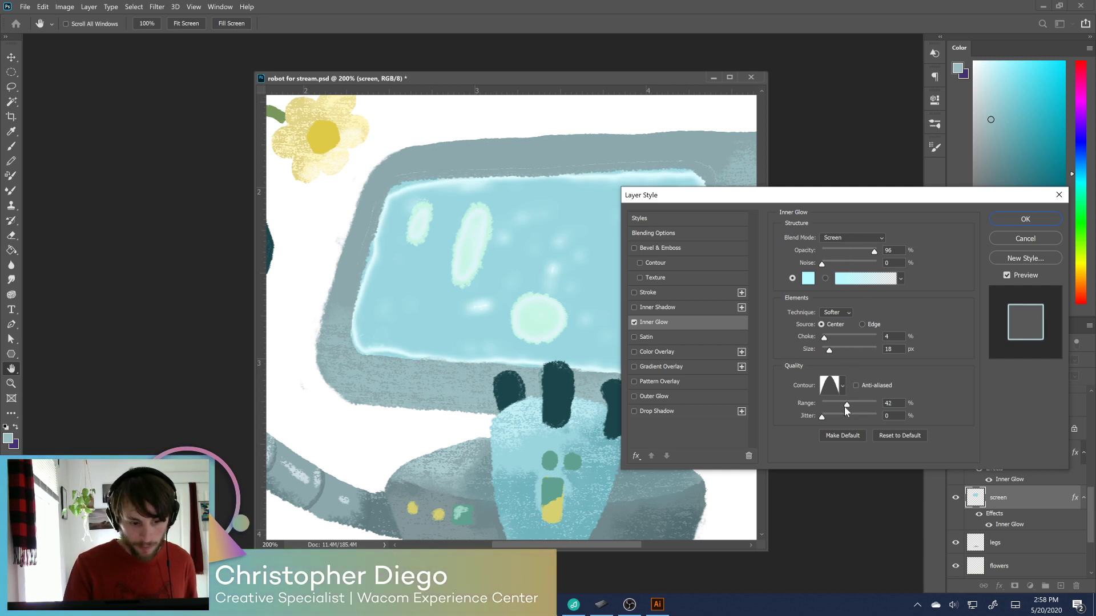
click(824, 417)
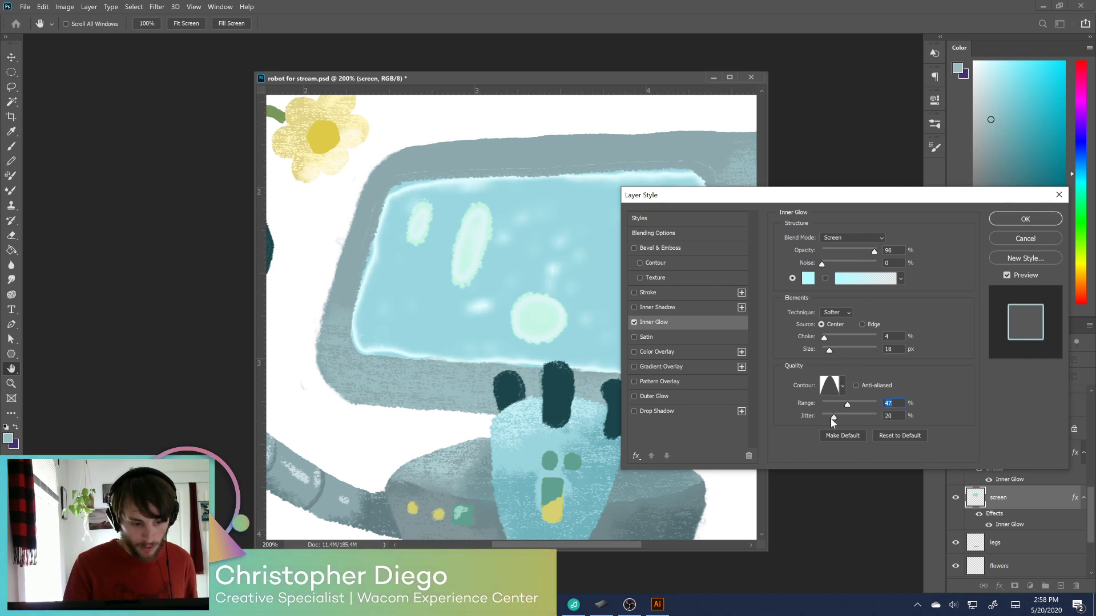
mouse_move(823, 338)
mouse_down()
mouse_move(811, 347)
mouse_move(833, 351)
mouse_up()
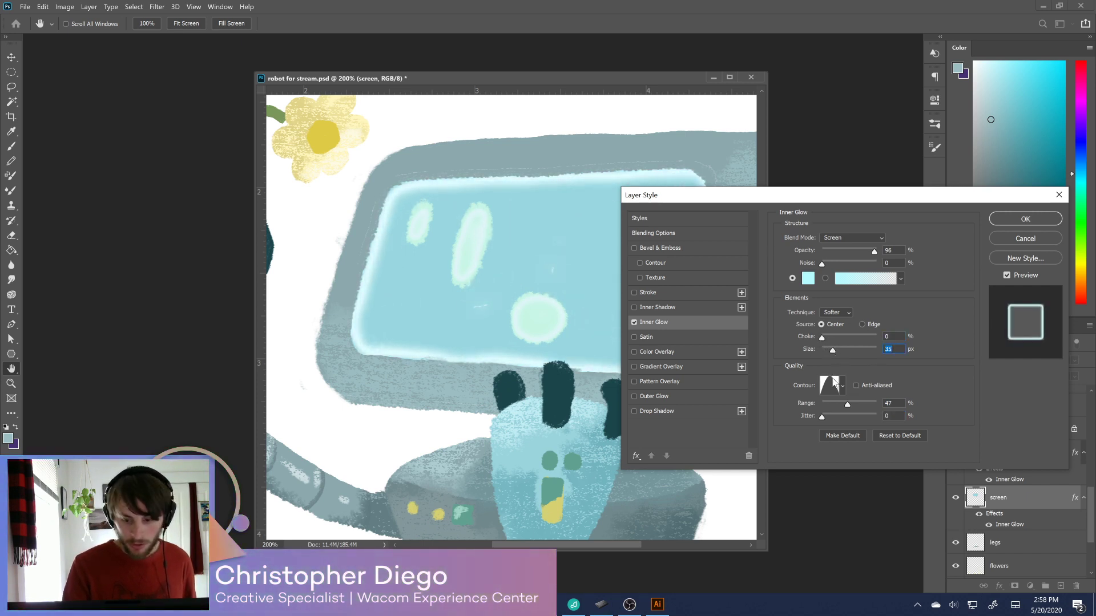
click(807, 279)
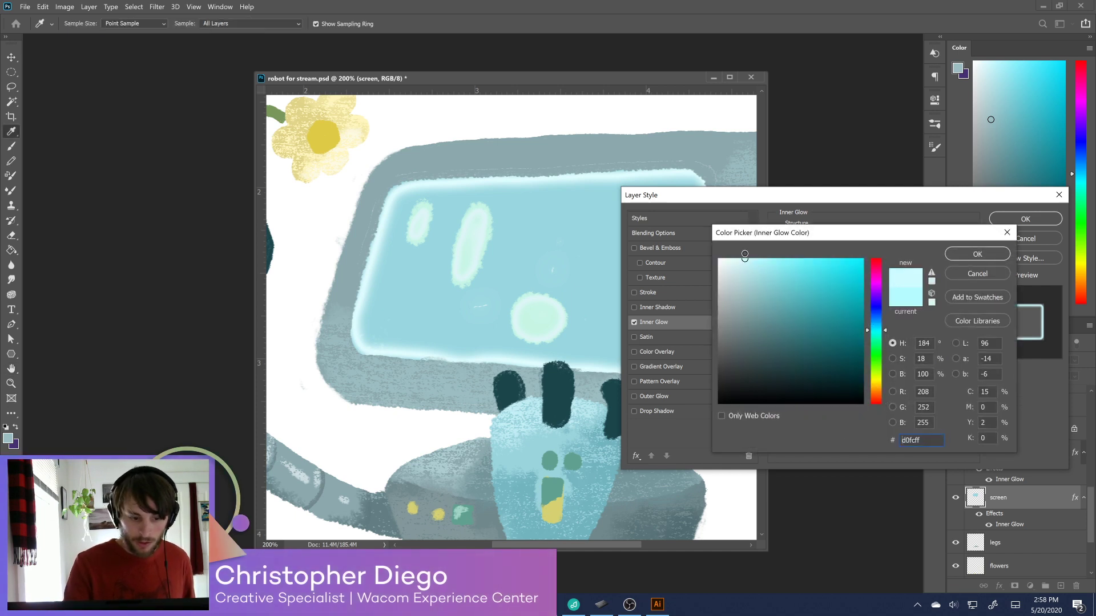
click(978, 254)
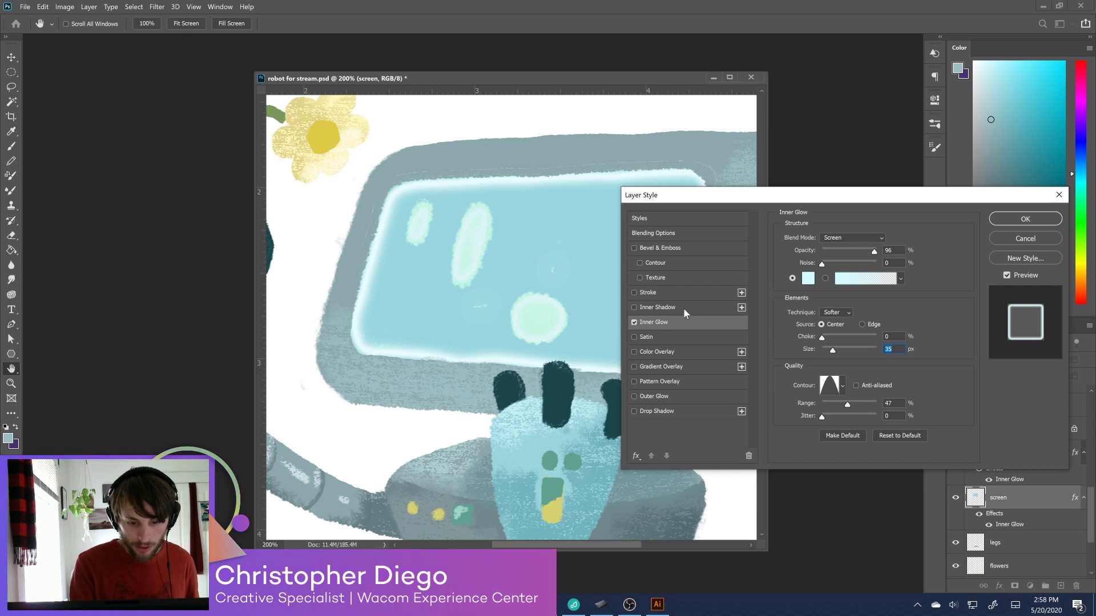
click(669, 396)
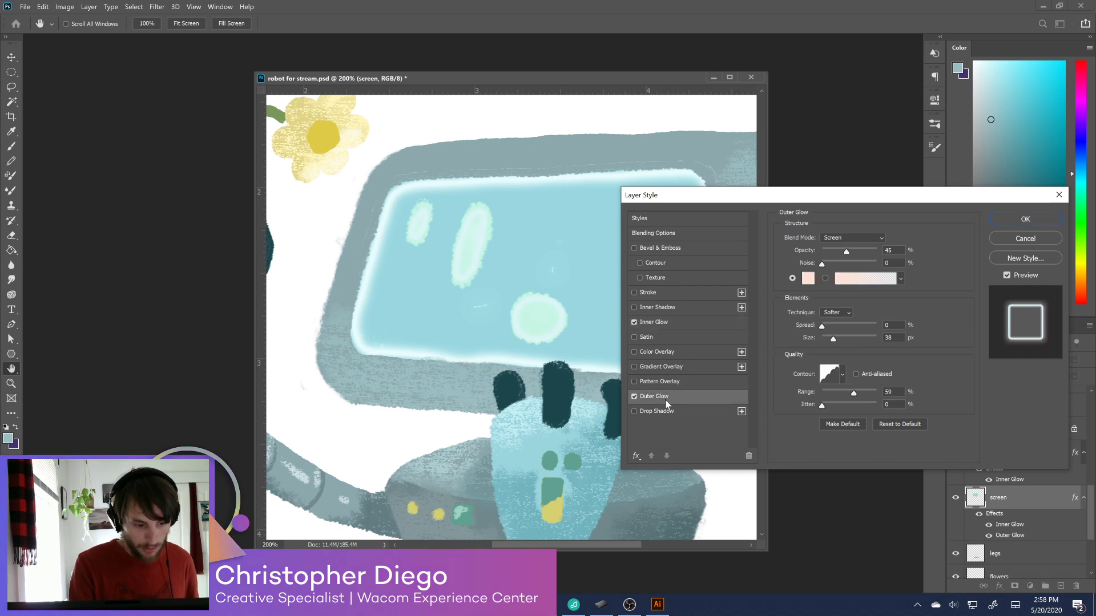
click(809, 278)
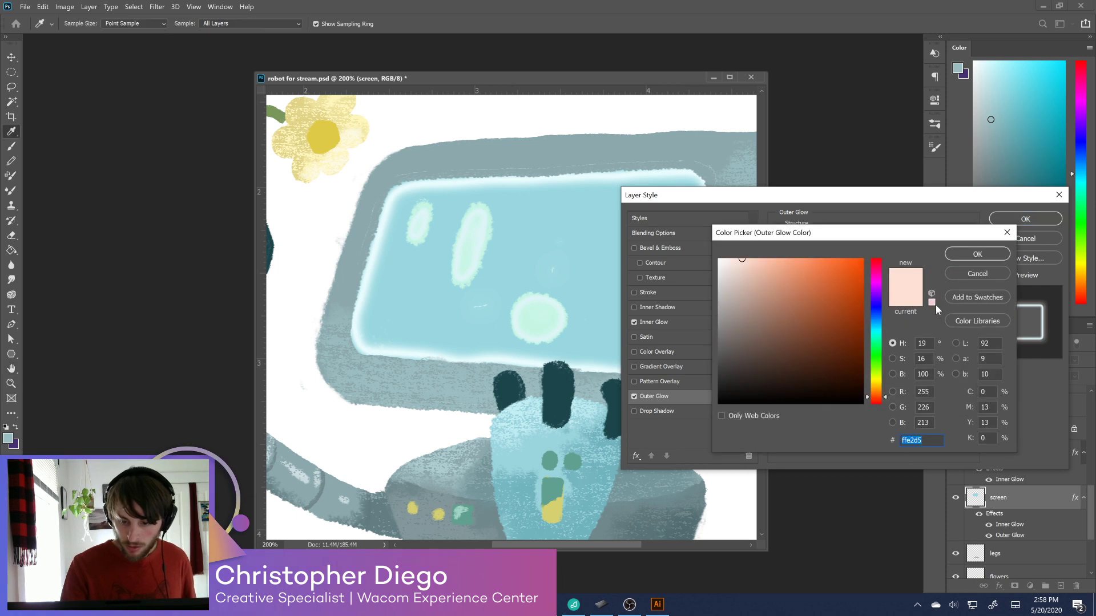
click(877, 333)
click(752, 272)
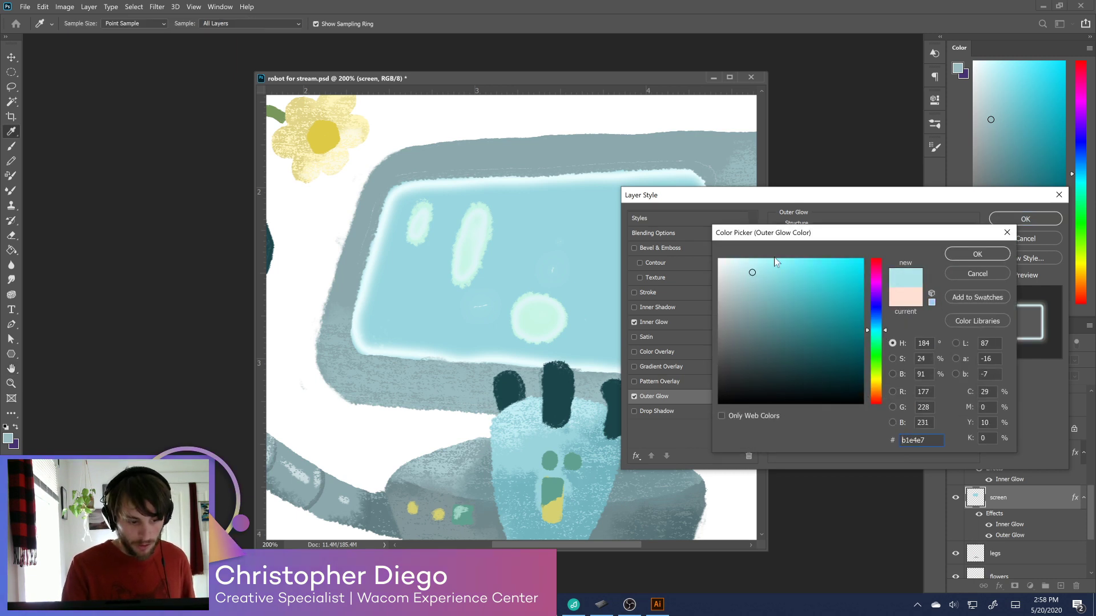
click(977, 252)
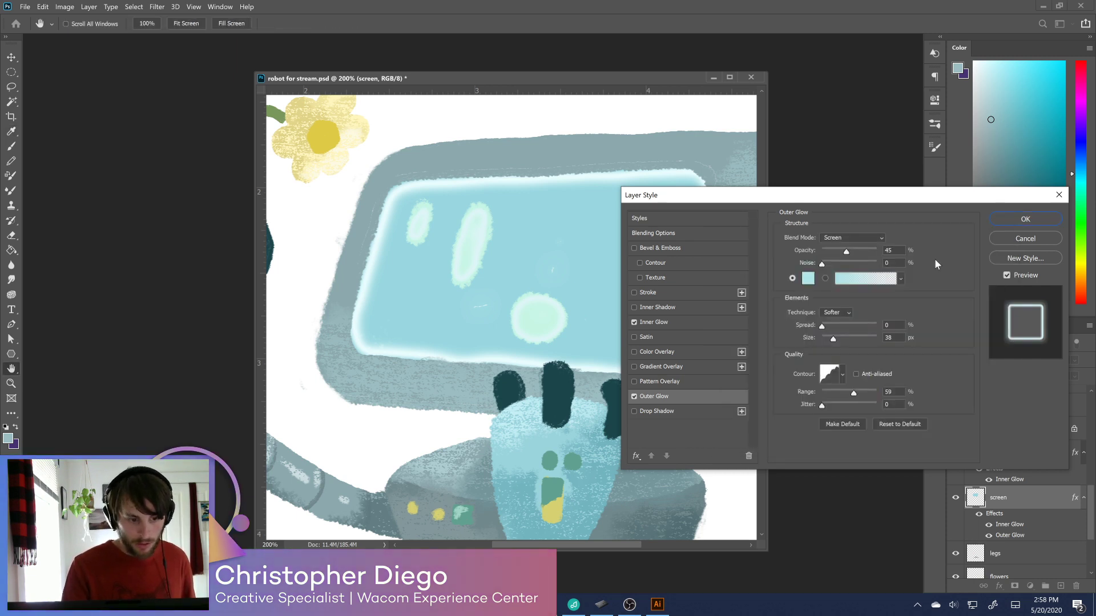
mouse_move(833, 339)
mouse_down()
mouse_move(859, 340)
mouse_move(828, 338)
mouse_up()
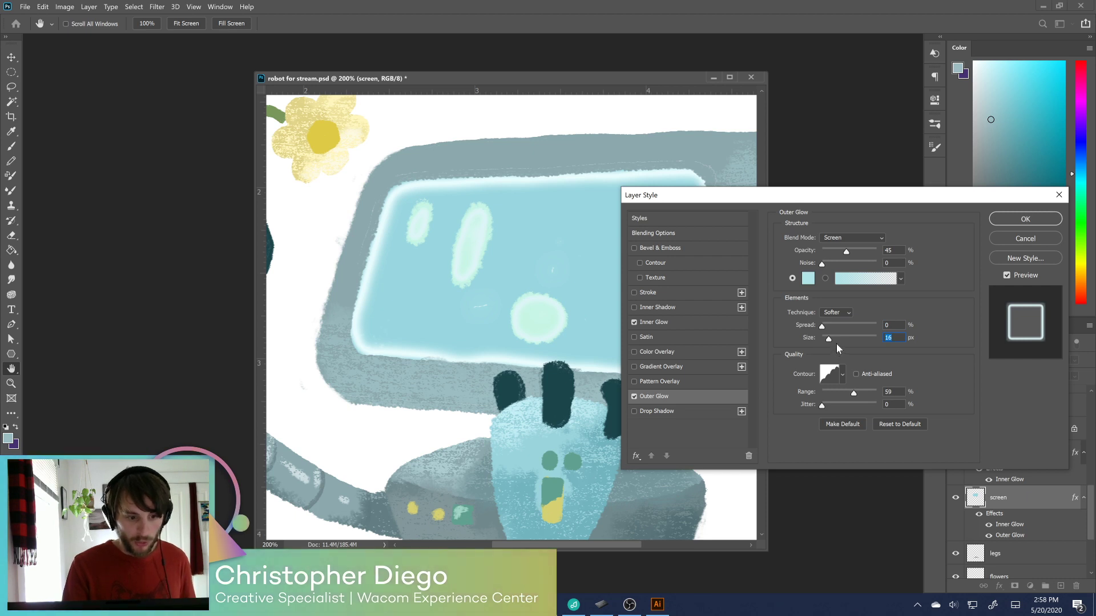
click(1026, 239)
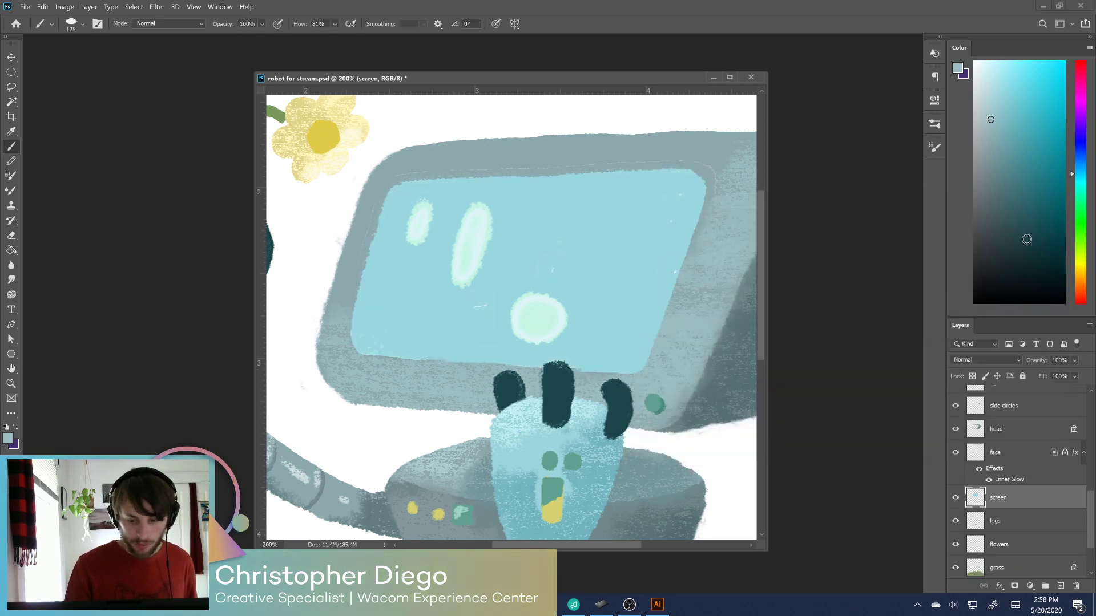
Apply an Inner Glow to the screen layer with 47% range, 0% choke and 38 px size
double_click(977, 500)
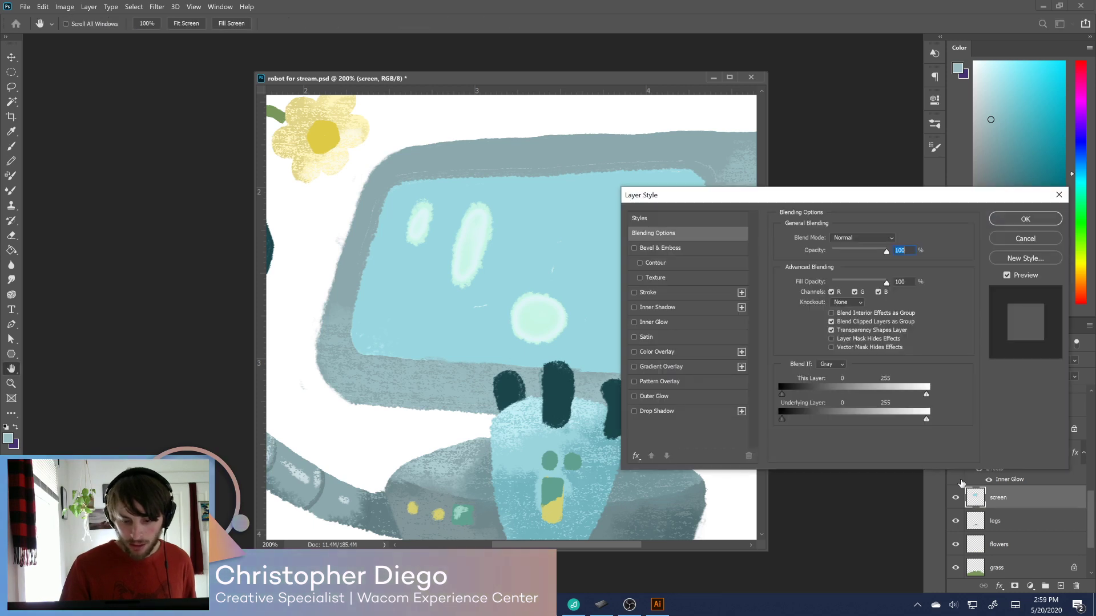
click(635, 322)
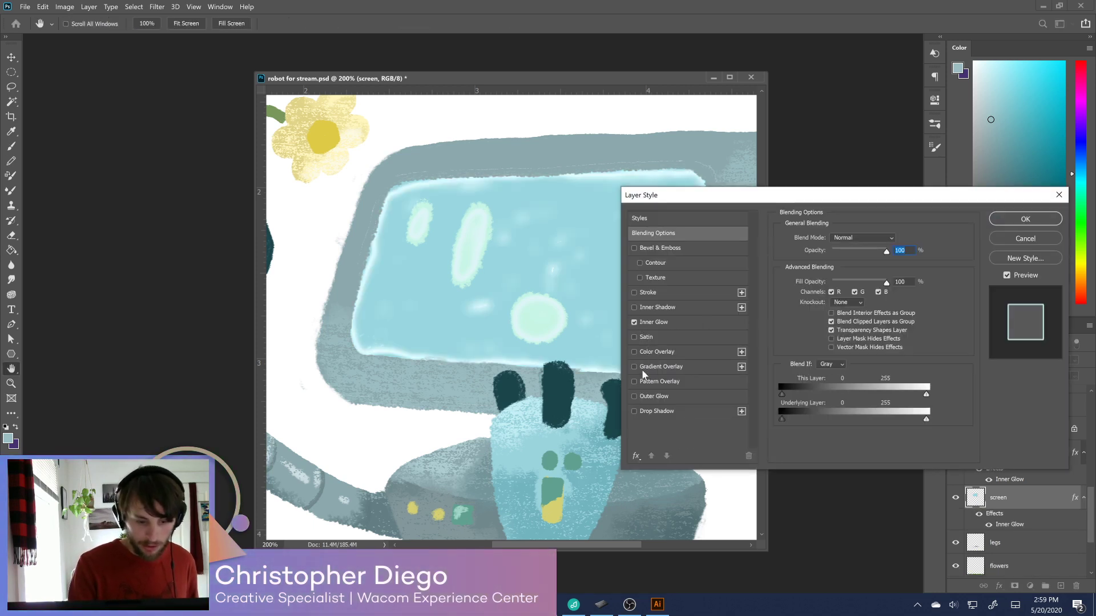
click(674, 323)
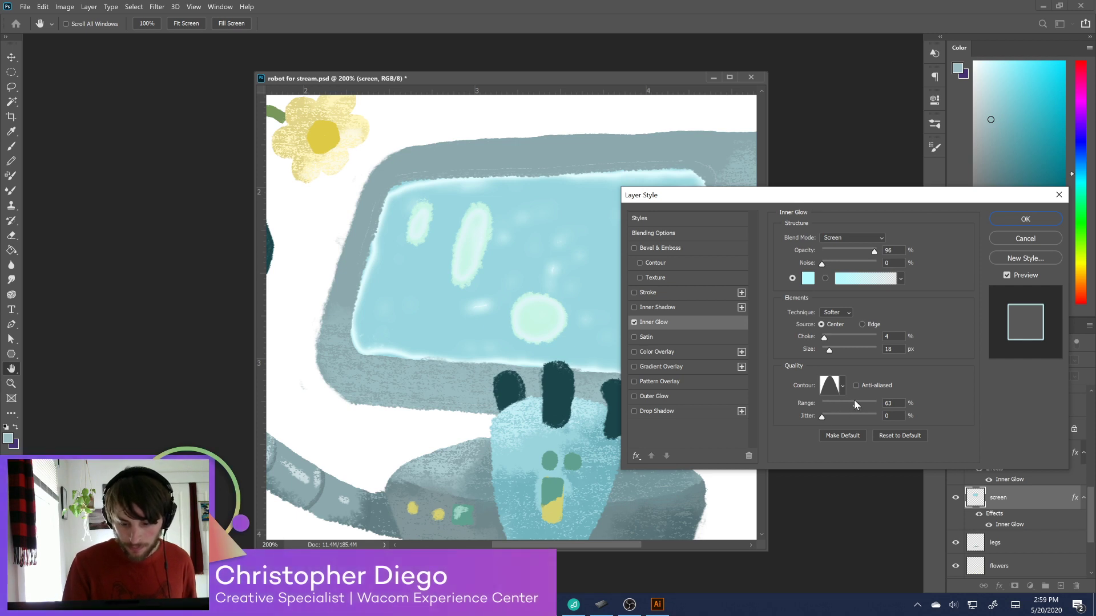
drag(855, 405, 847, 405)
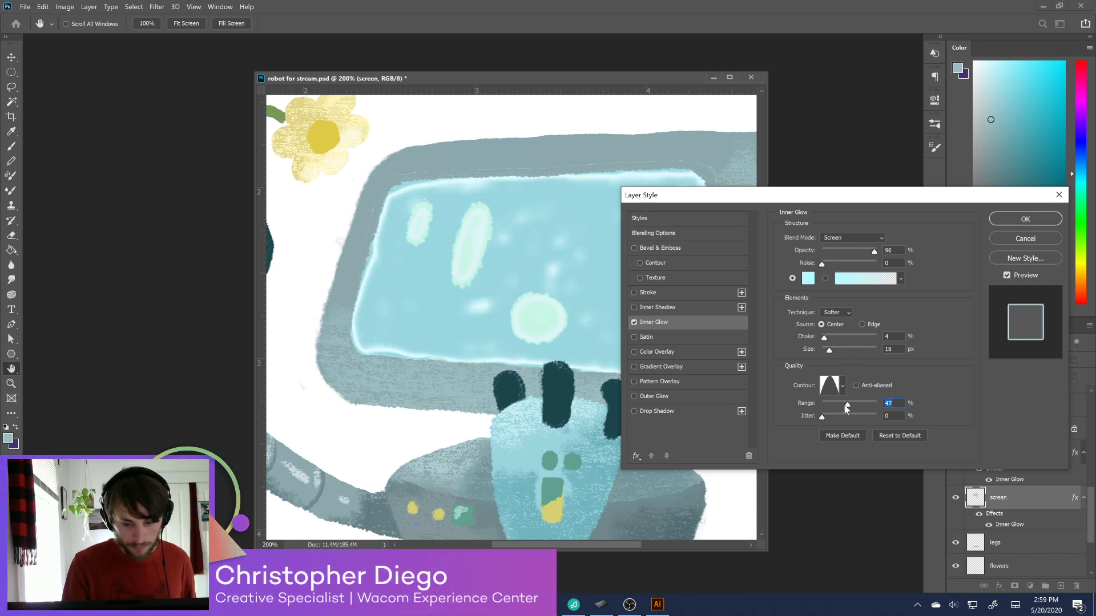
drag(824, 341, 834, 350)
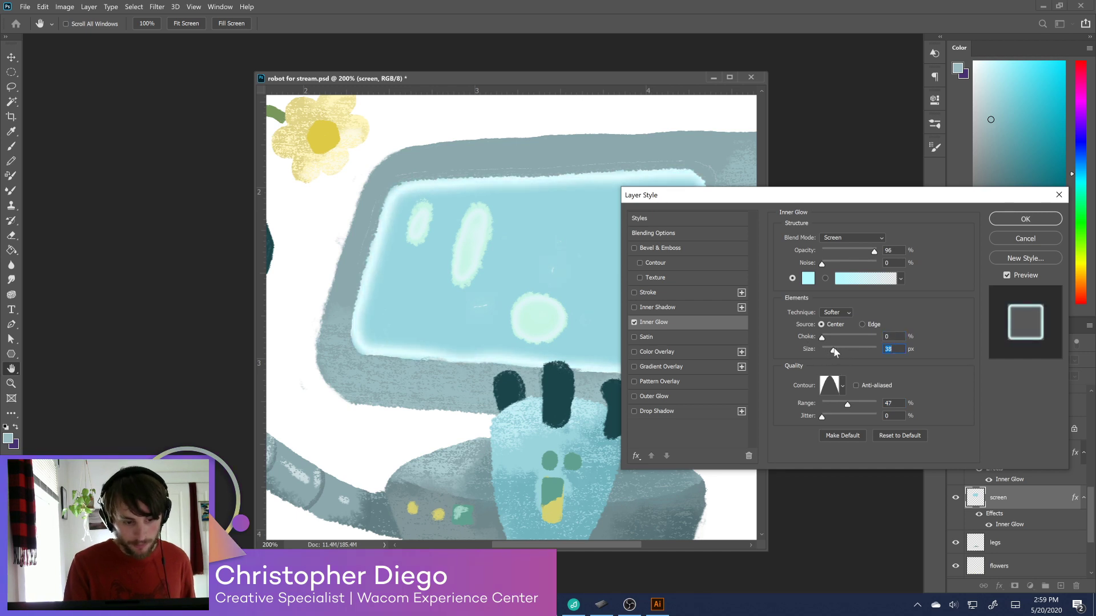
click(1017, 223)
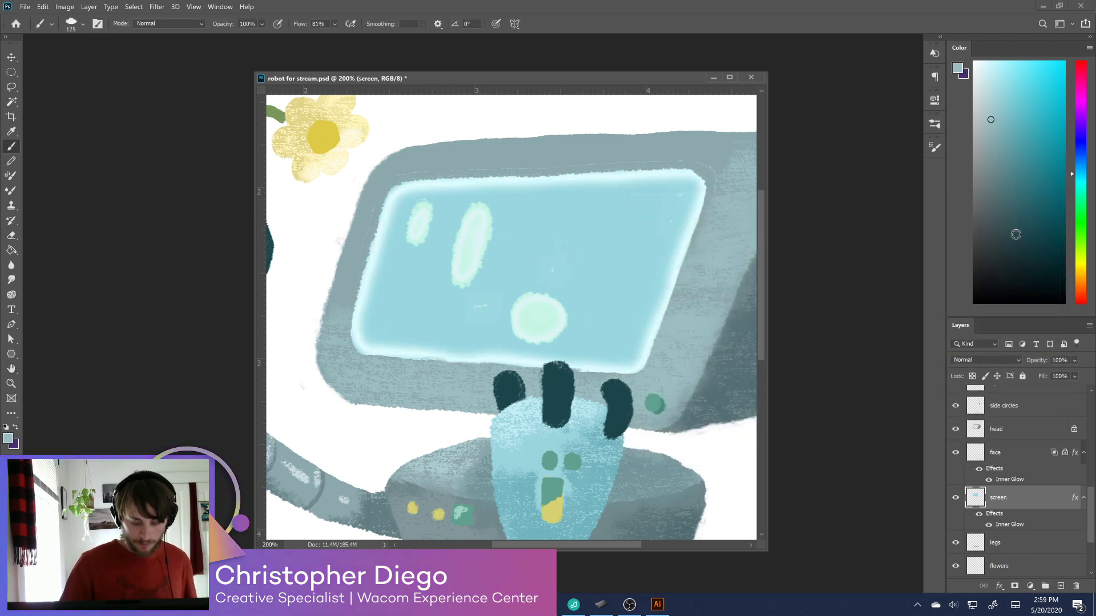
View the whole robot illustration at 66.7% and switch to Illustrator
key(ctrl+minus)
key(ctrl+minus)
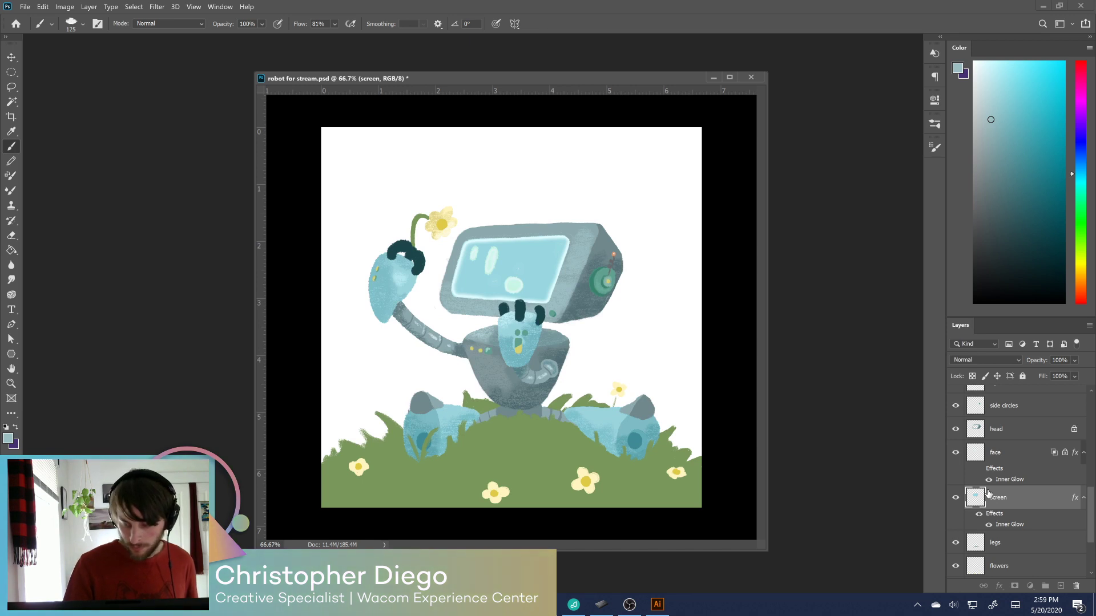
click(657, 605)
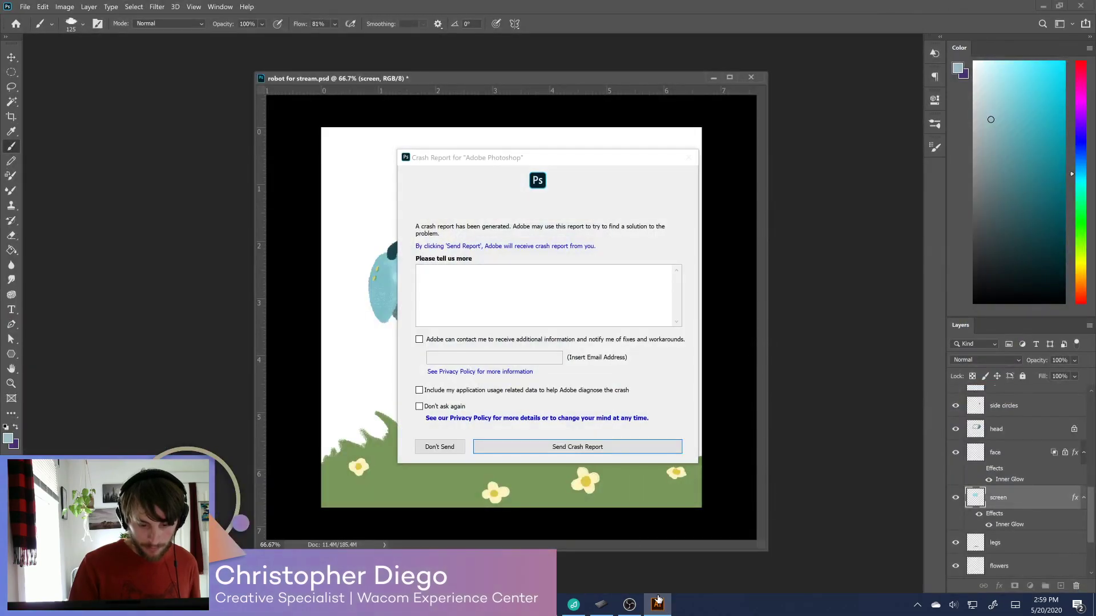
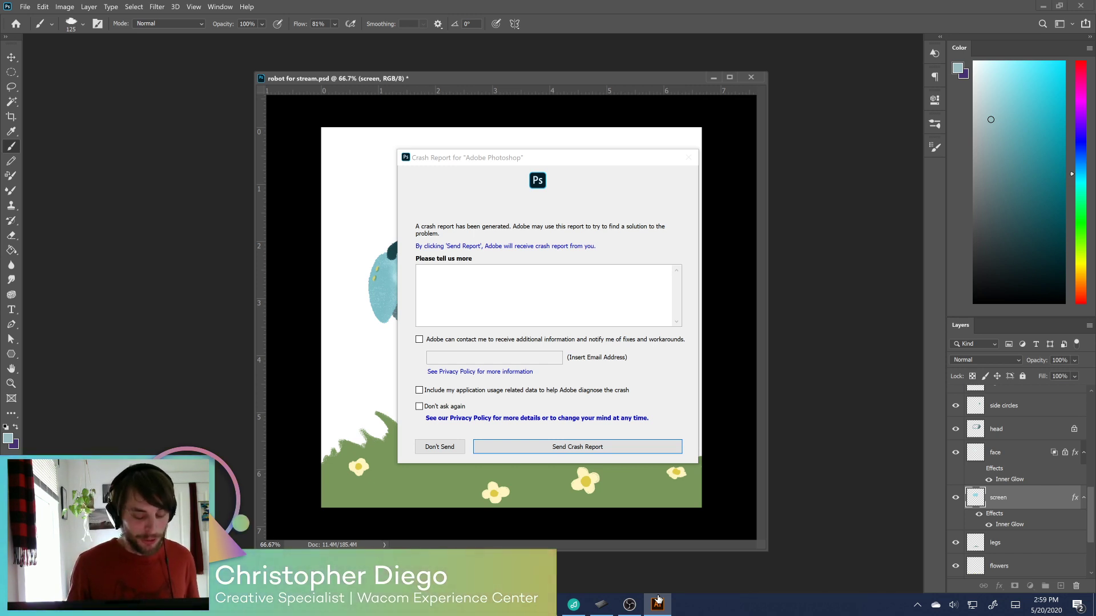
Send the crash report and save the recovered robot document as "robot for stream-Recovered" with Maximize Compatibility on
click(576, 448)
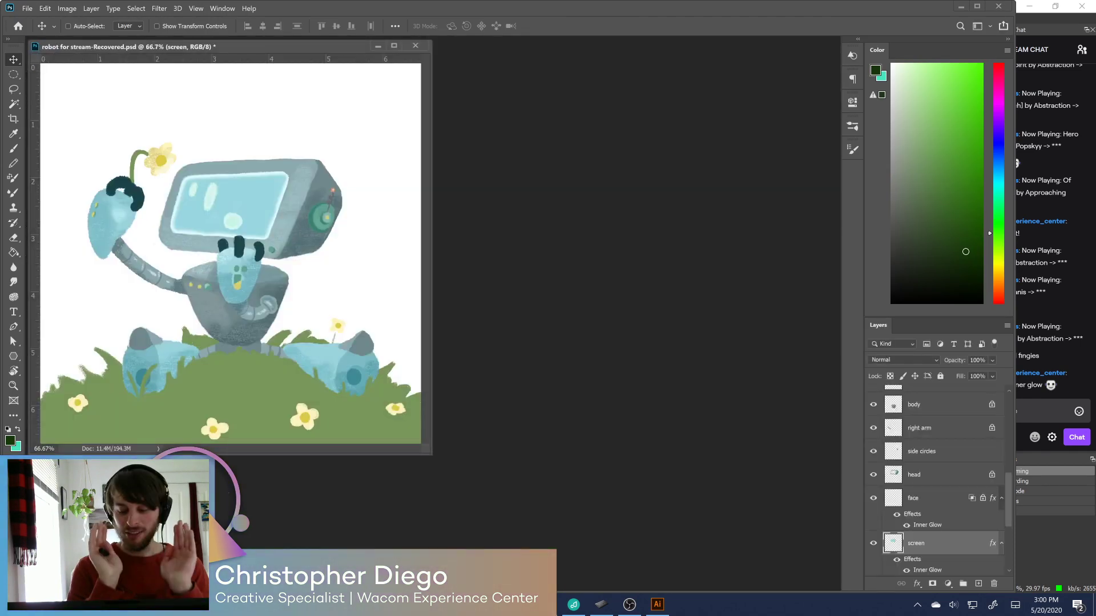
drag(326, 46, 567, 65)
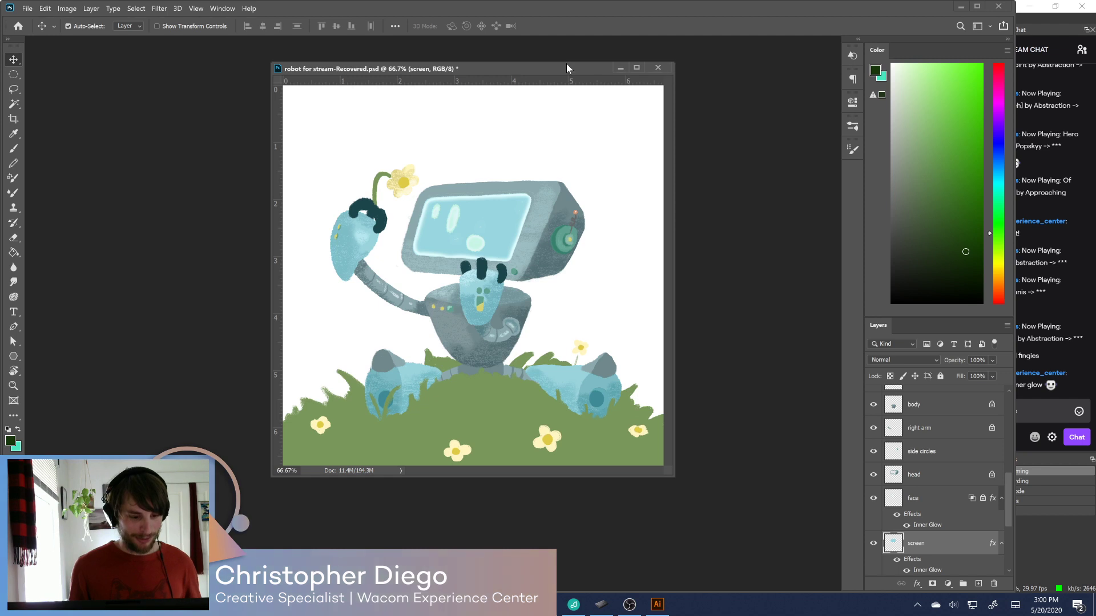
key(ctrl+s)
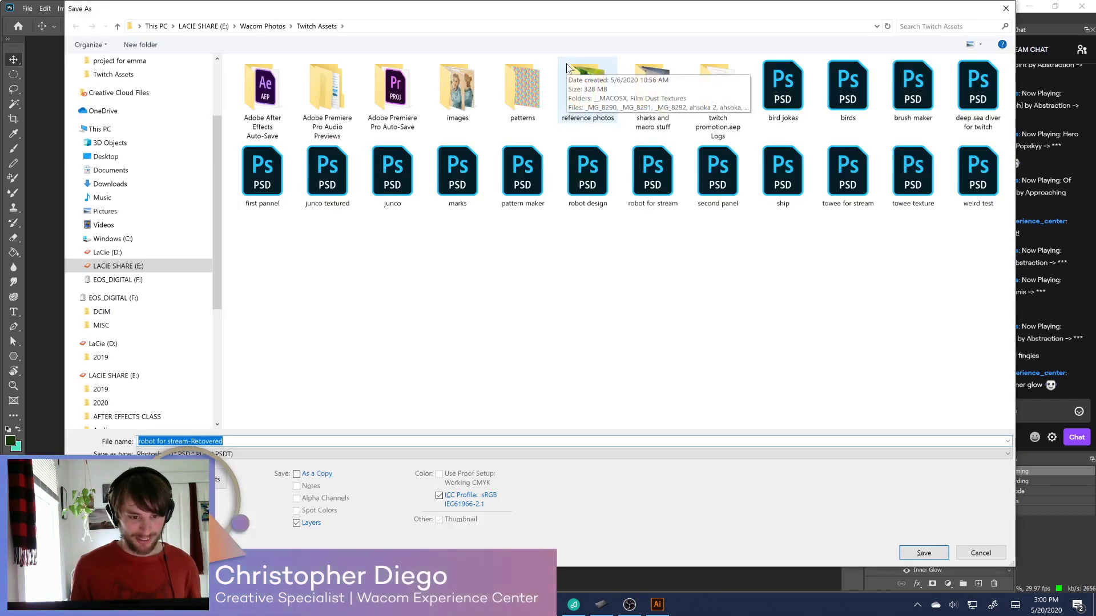
click(923, 553)
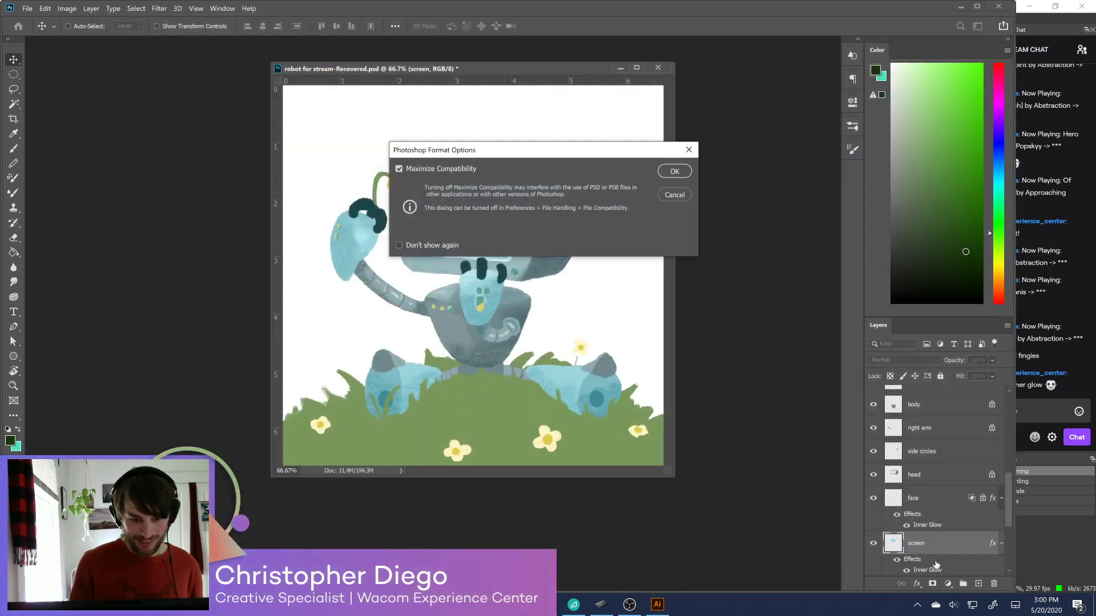
click(677, 170)
drag(674, 476, 756, 531)
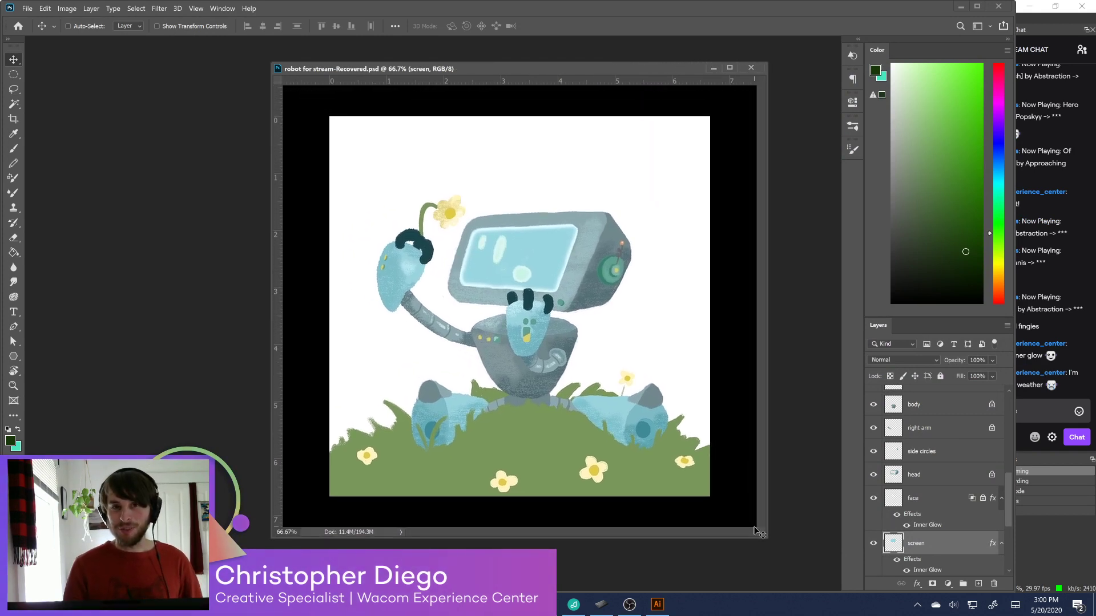
Add an Outer Glow to the lights layer and set its glow colour to light cyan c9fffc
scroll(1008, 522, down, 3)
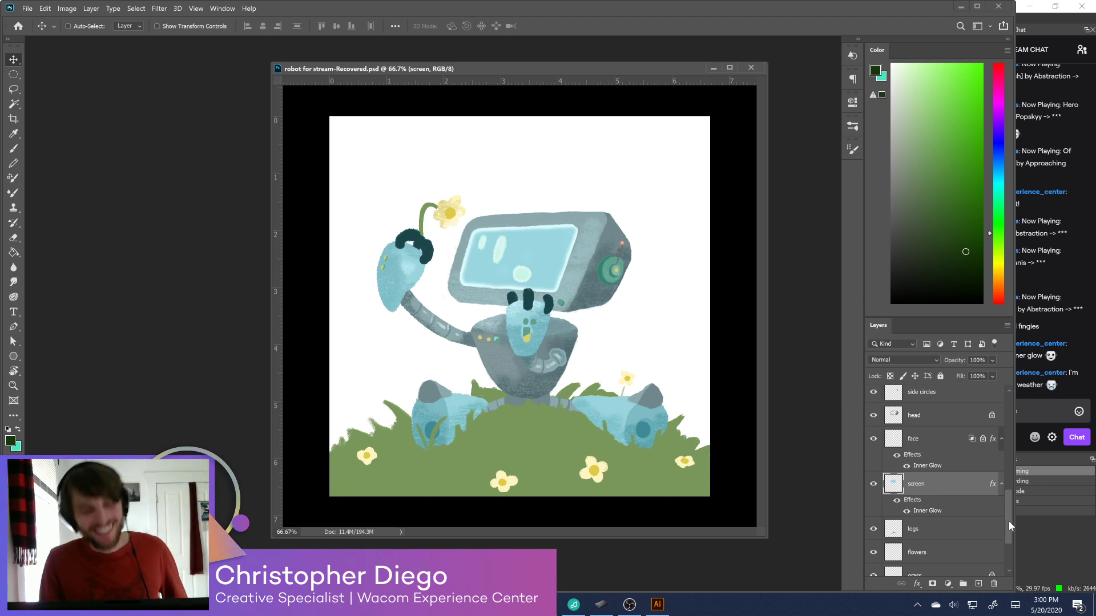
drag(1008, 516, 985, 388)
click(908, 402)
click(874, 398)
click(874, 399)
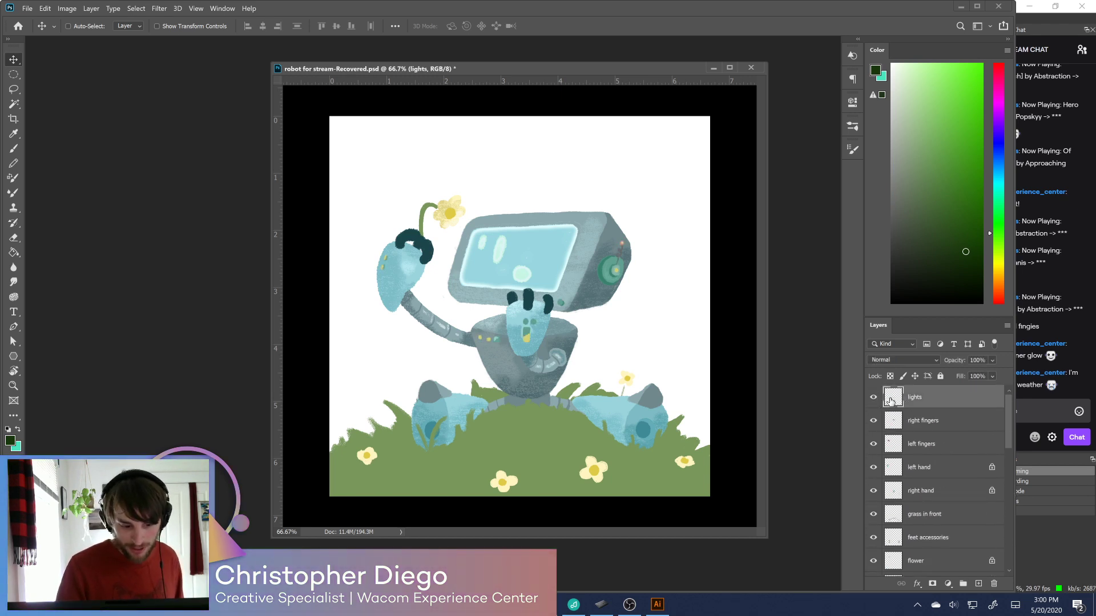
double_click(891, 401)
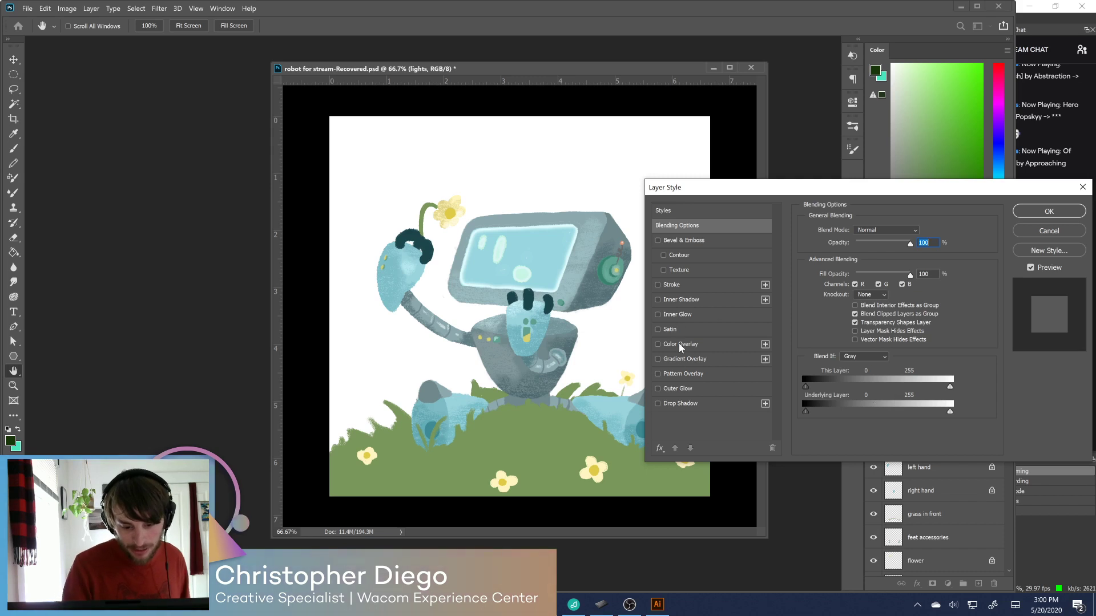
click(679, 389)
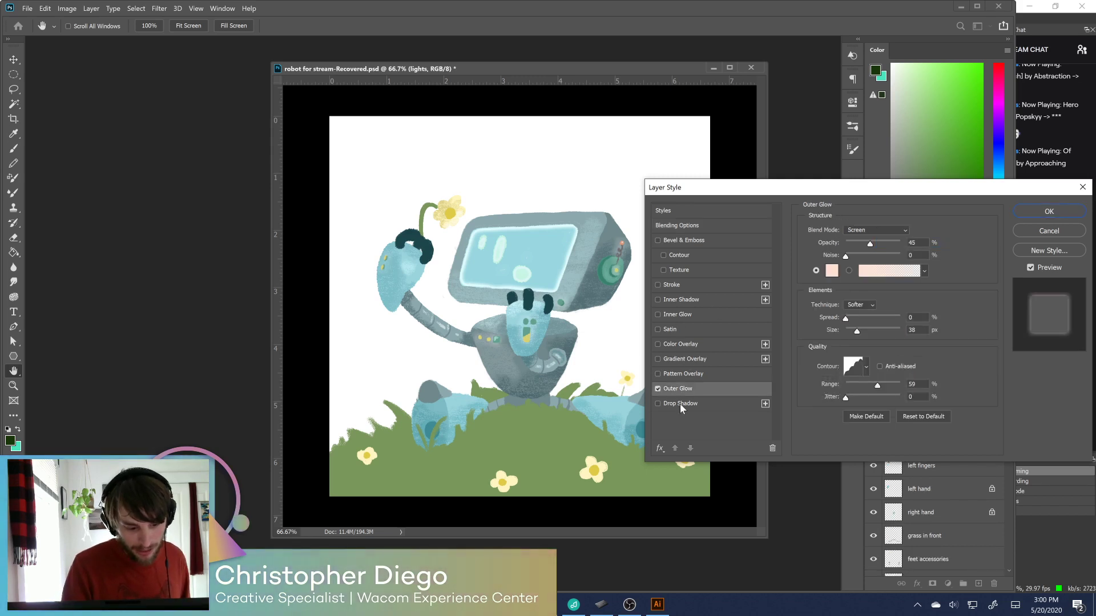
click(831, 272)
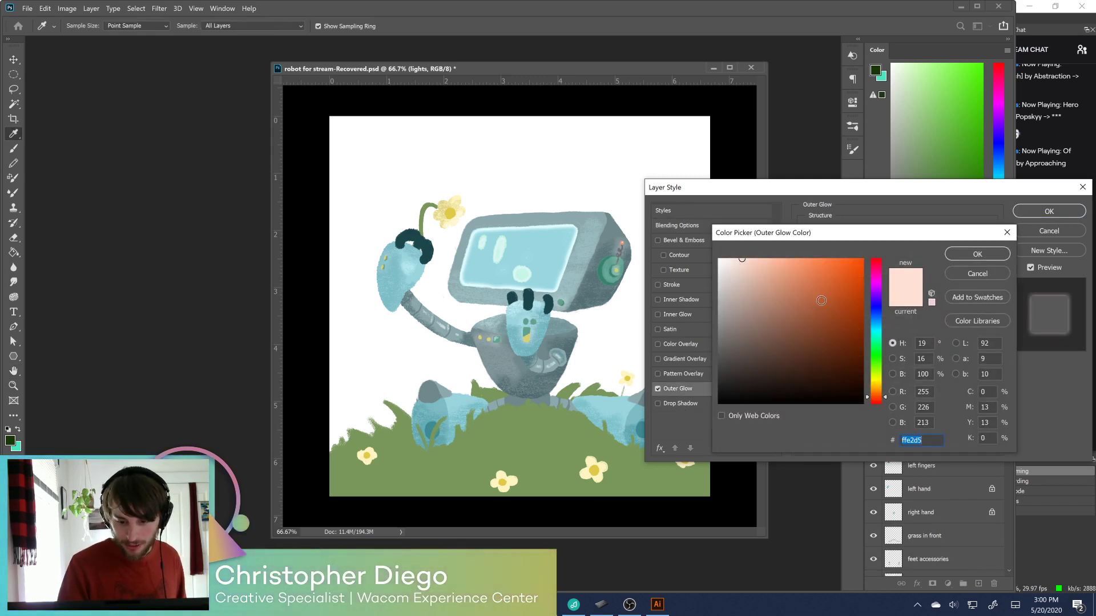
click(876, 333)
drag(776, 294, 749, 257)
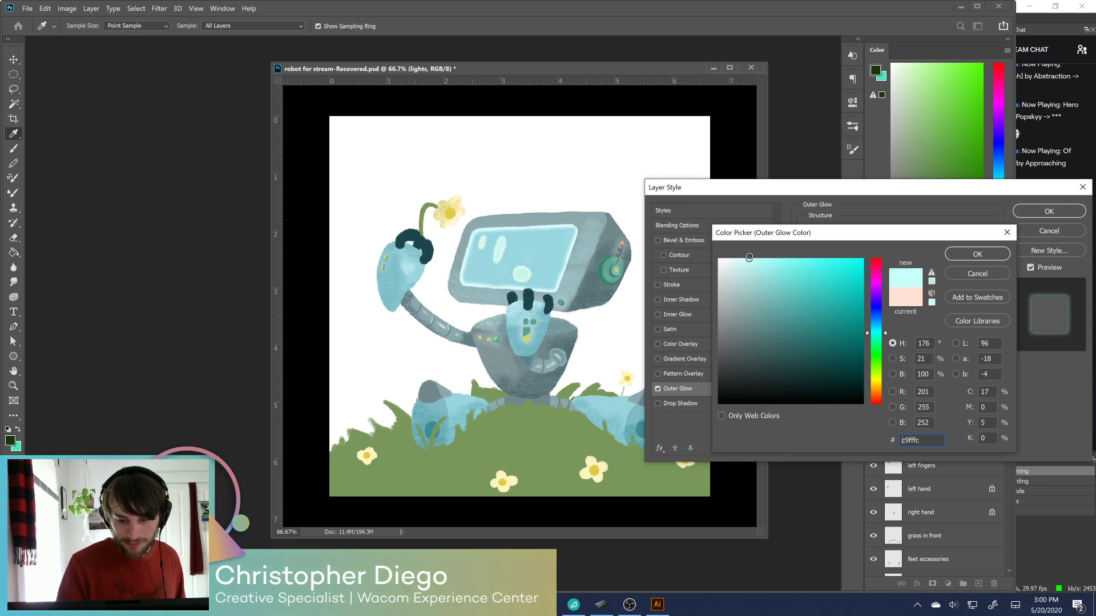
click(977, 255)
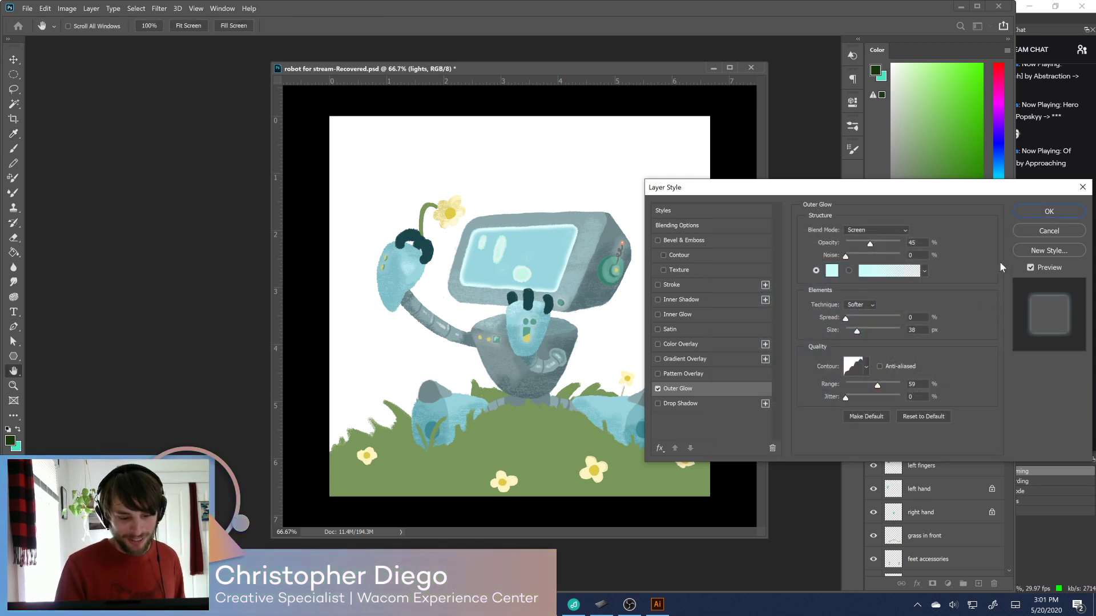
Set the lights layer's Outer Glow to 7% spread, 21 px size and 35% range
drag(856, 331, 850, 320)
click(857, 389)
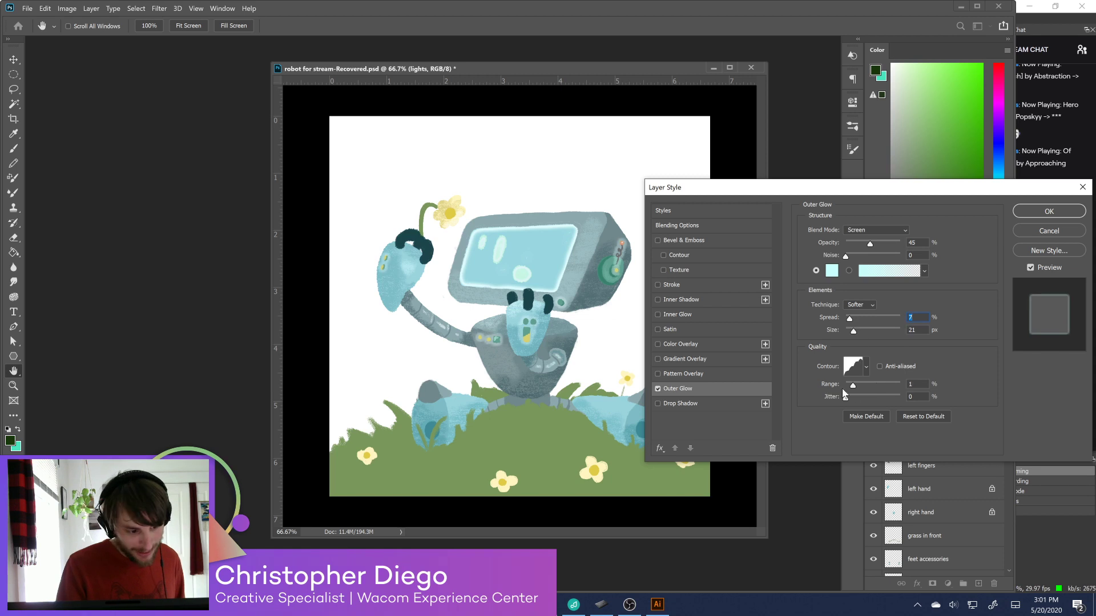
drag(863, 384, 864, 385)
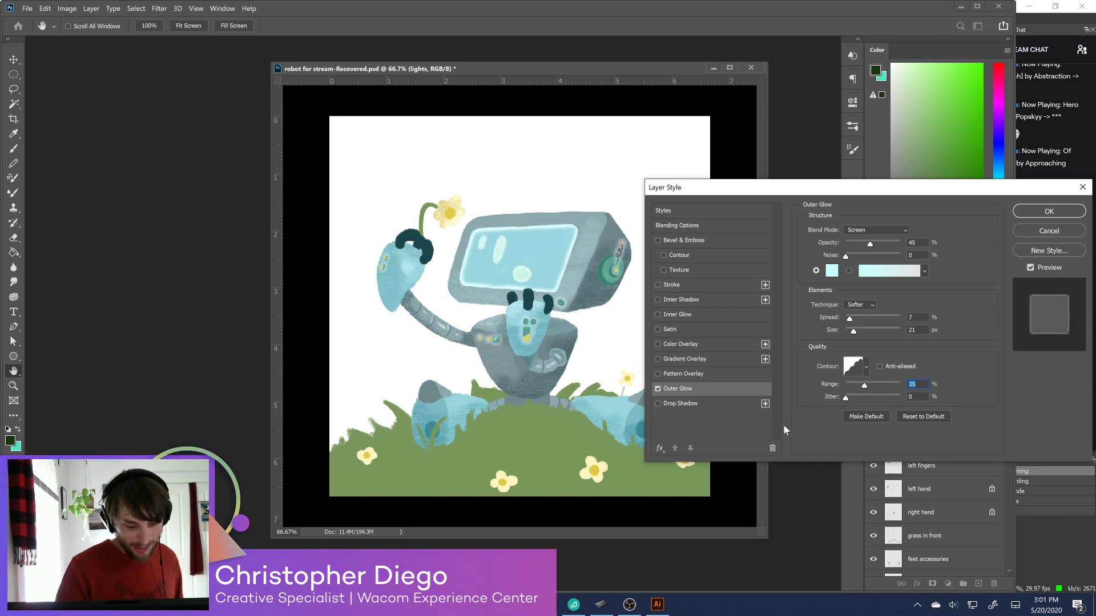
Switch to the Pretzel music player, start the Synthwave station, and return to Photoshop
click(572, 610)
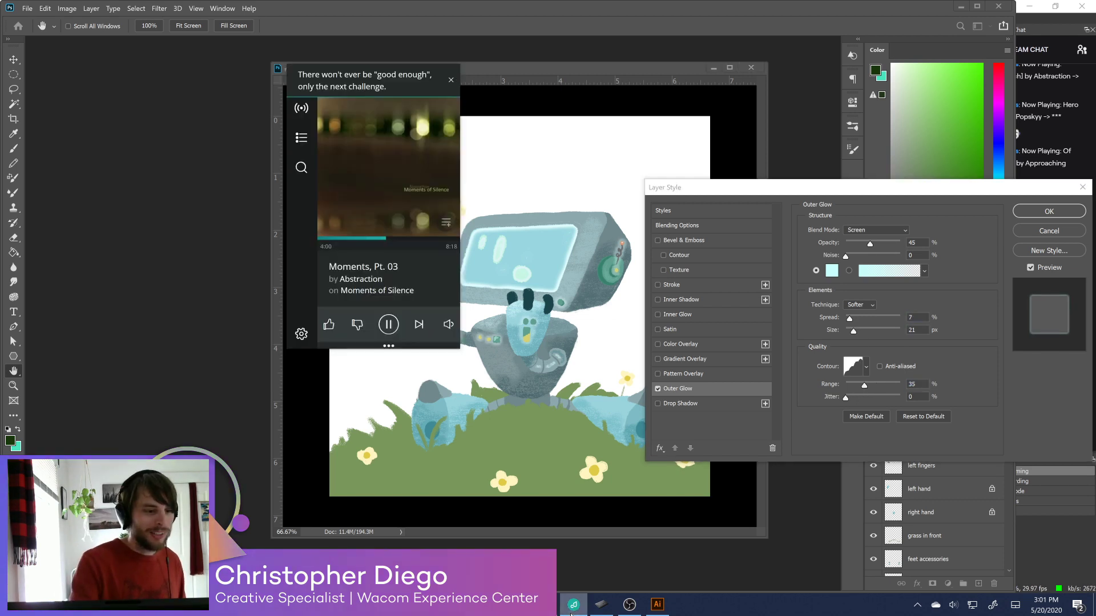
click(302, 137)
click(302, 109)
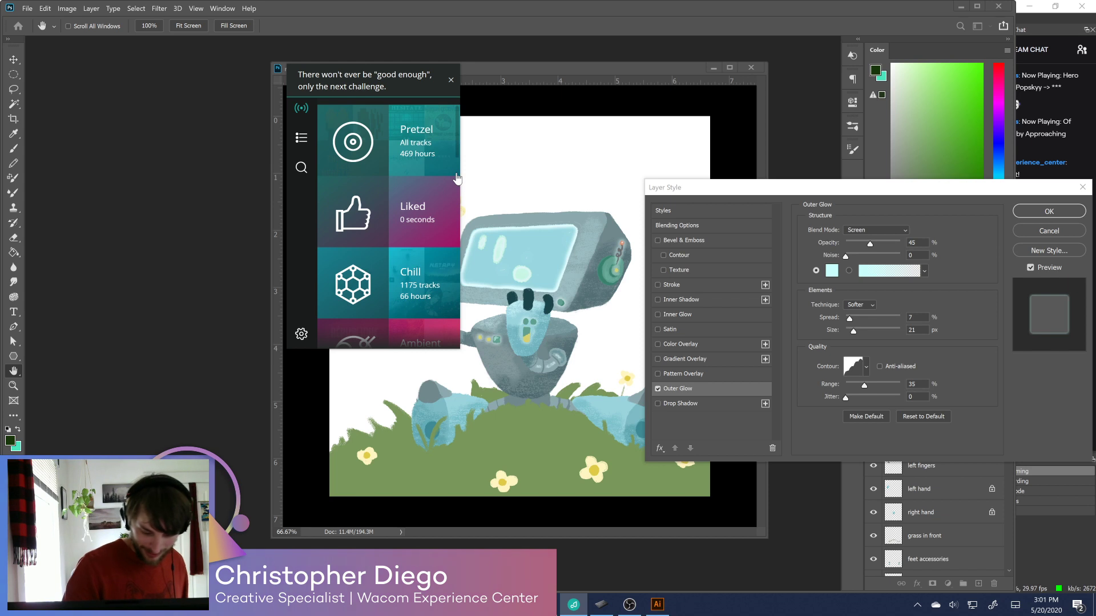
click(629, 604)
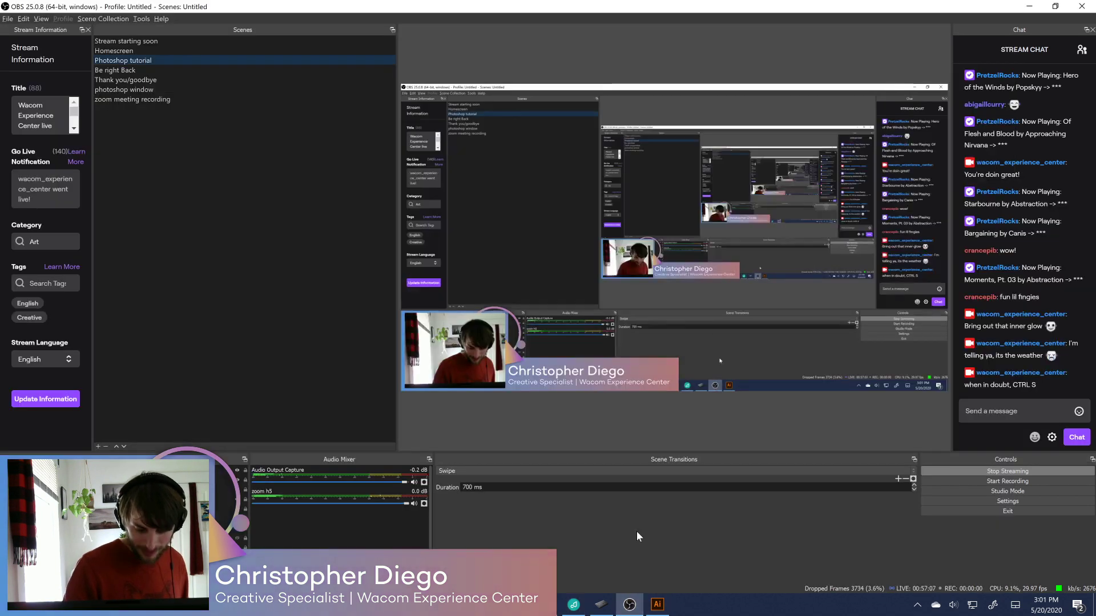
click(602, 603)
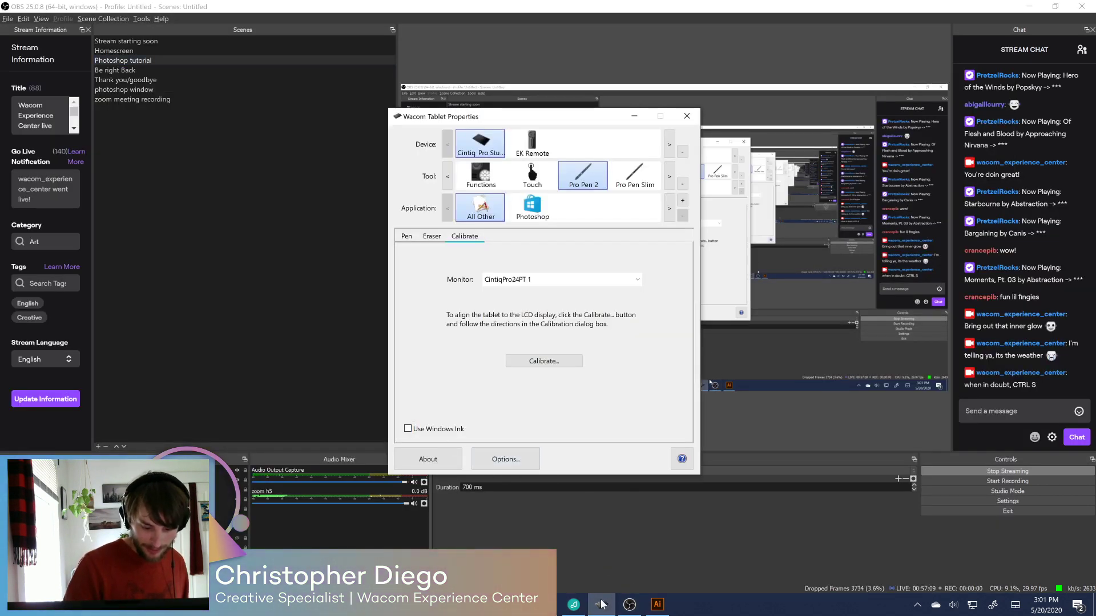
click(573, 604)
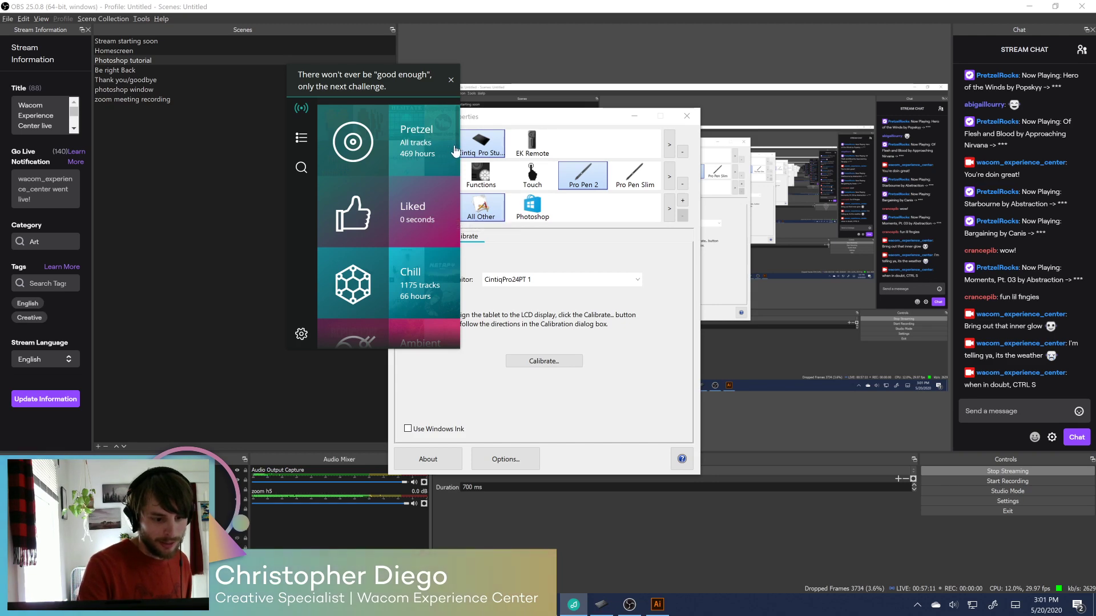
scroll(453, 171, down, 5)
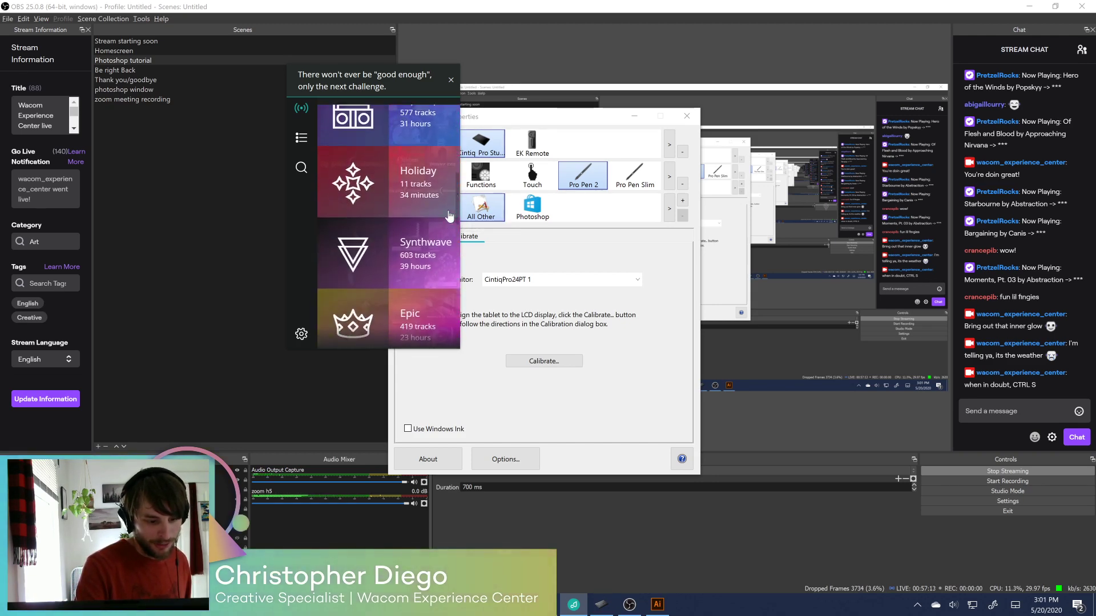
click(420, 235)
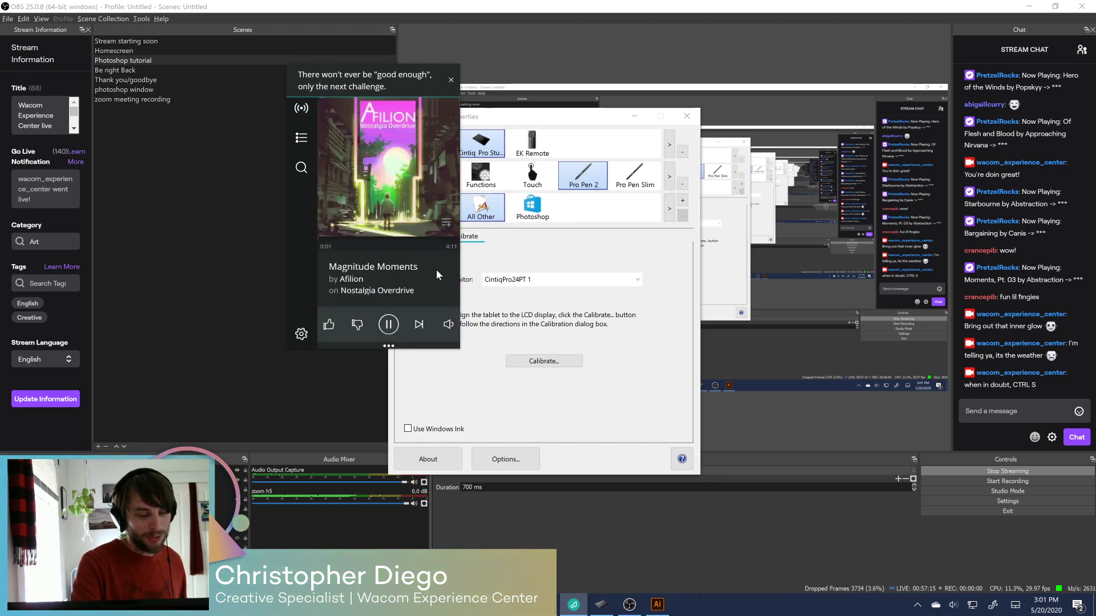
mouse_move(449, 321)
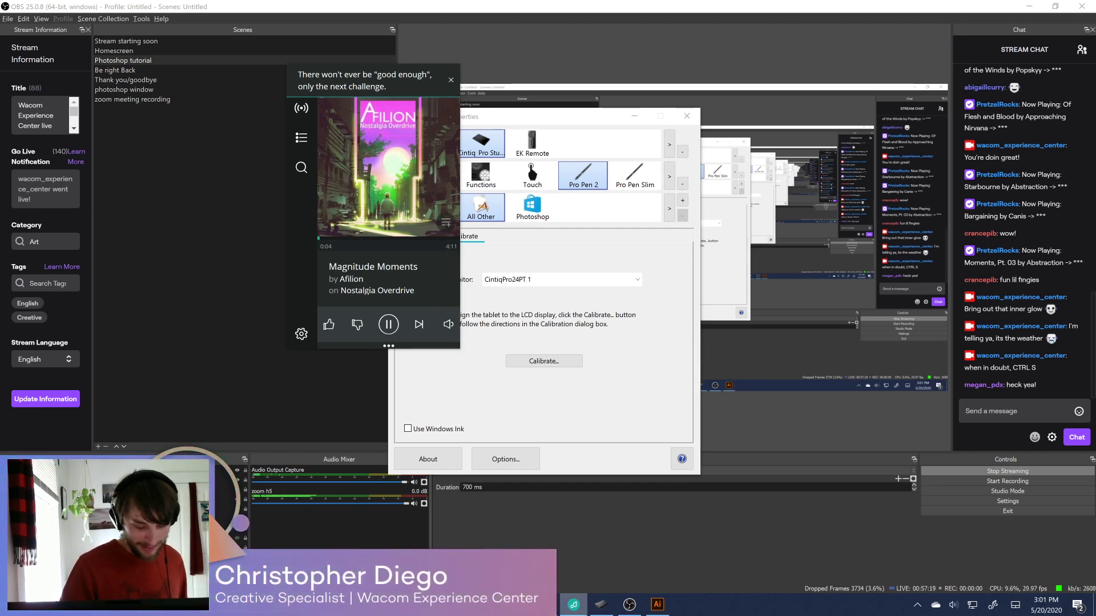
click(560, 569)
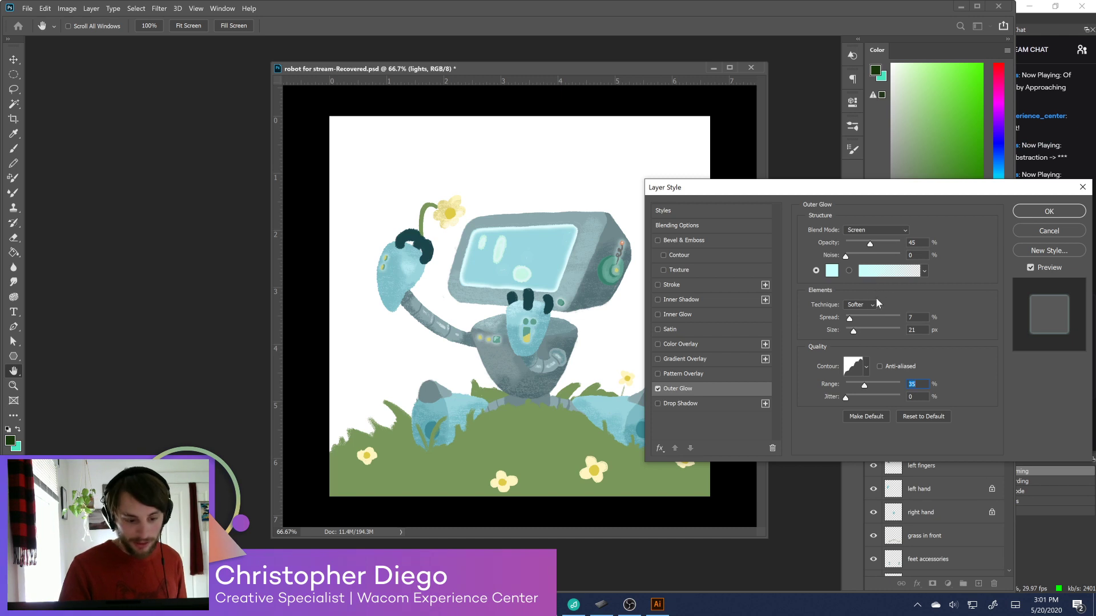
Apply the Outer Glow to the lights layer, then make the grass layer active for painting with the Brush tool
click(1047, 213)
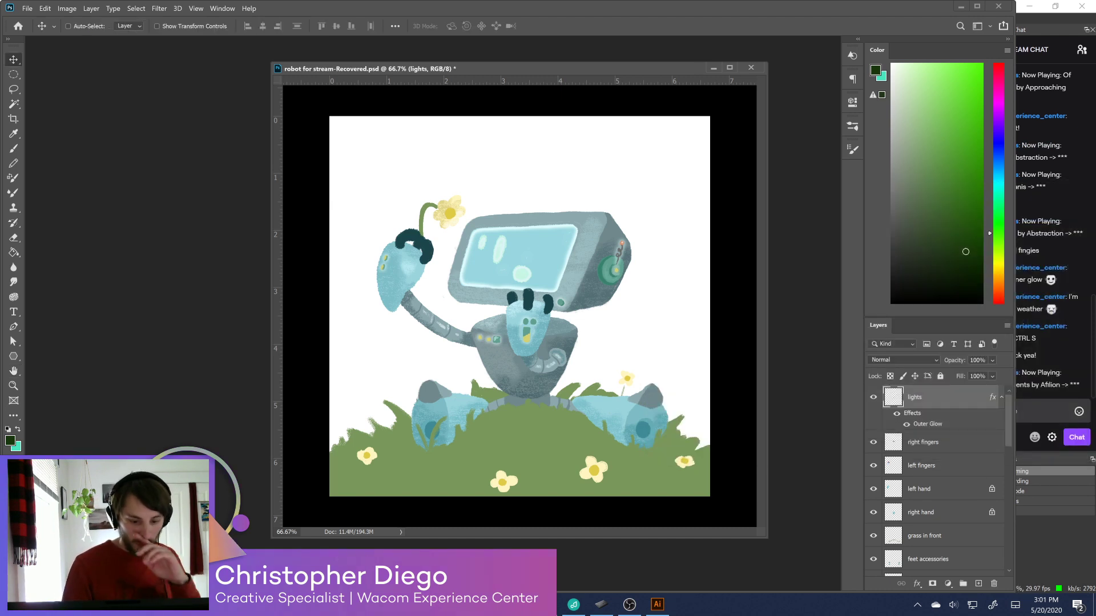
scroll(1008, 447, down, 1)
drag(1002, 468, 989, 539)
click(988, 536)
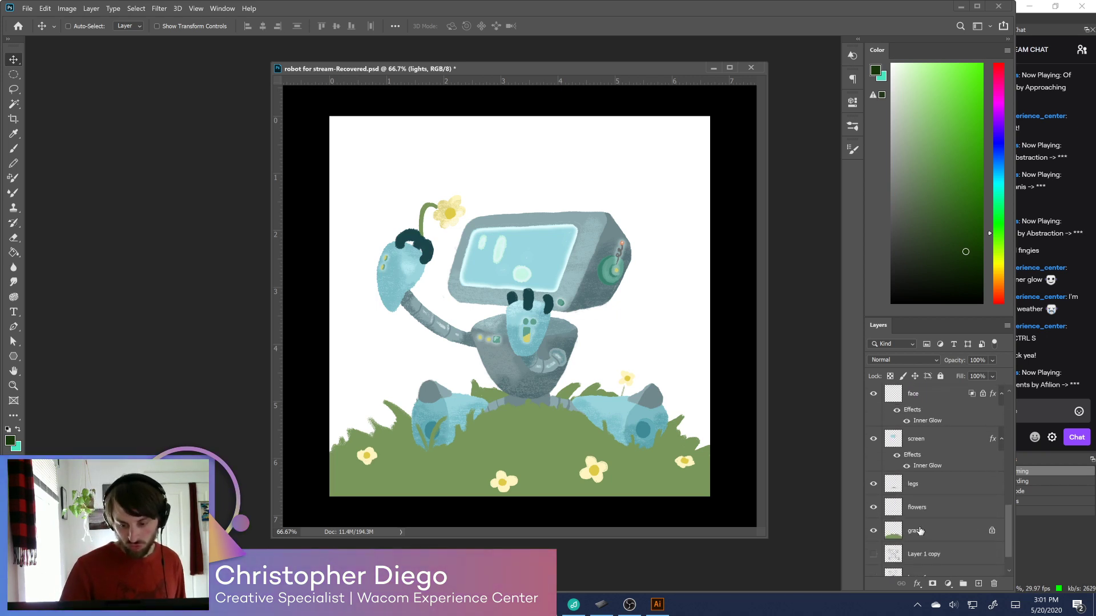
key(b)
click(872, 533)
click(873, 534)
click(872, 534)
click(872, 534)
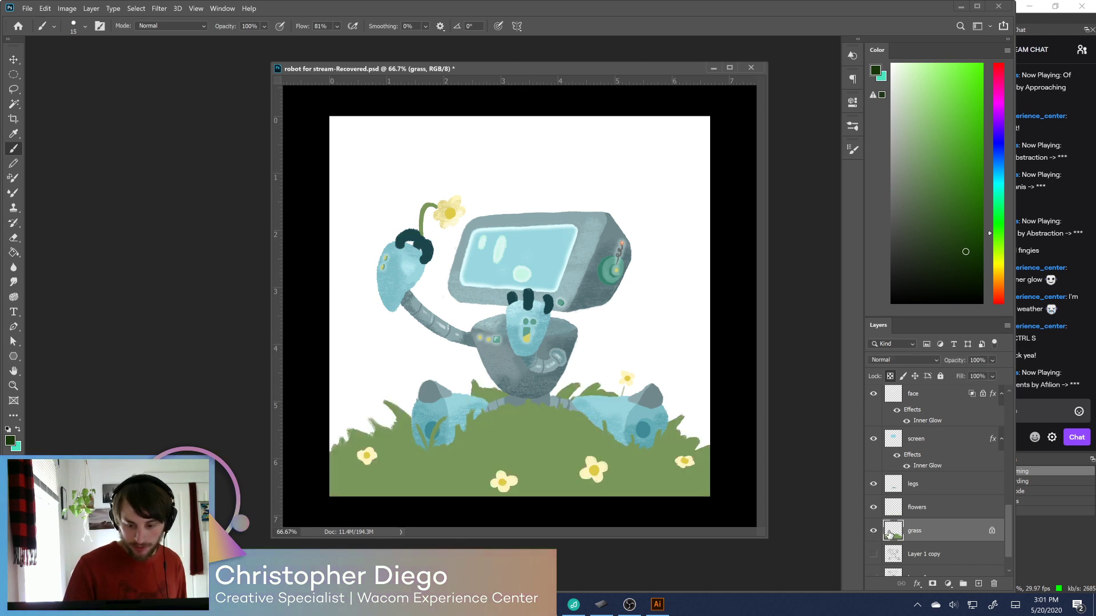
Set the foreground colour to a slightly darker green based on the grass and choose the sidewalk chalk_diego brush
alt+click(678, 494)
drag(926, 161, 938, 186)
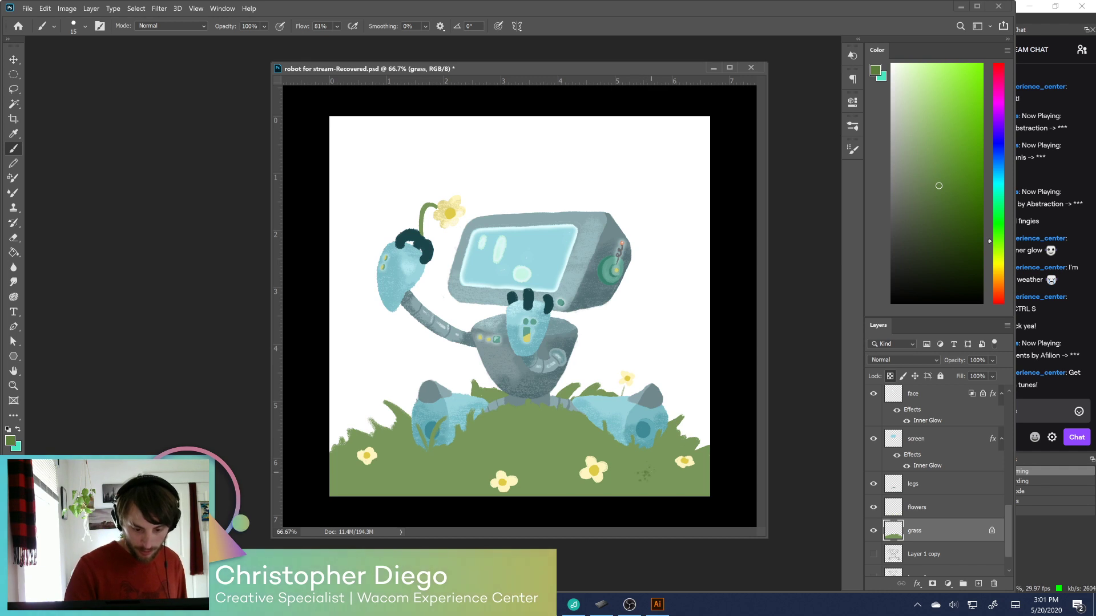
click(853, 126)
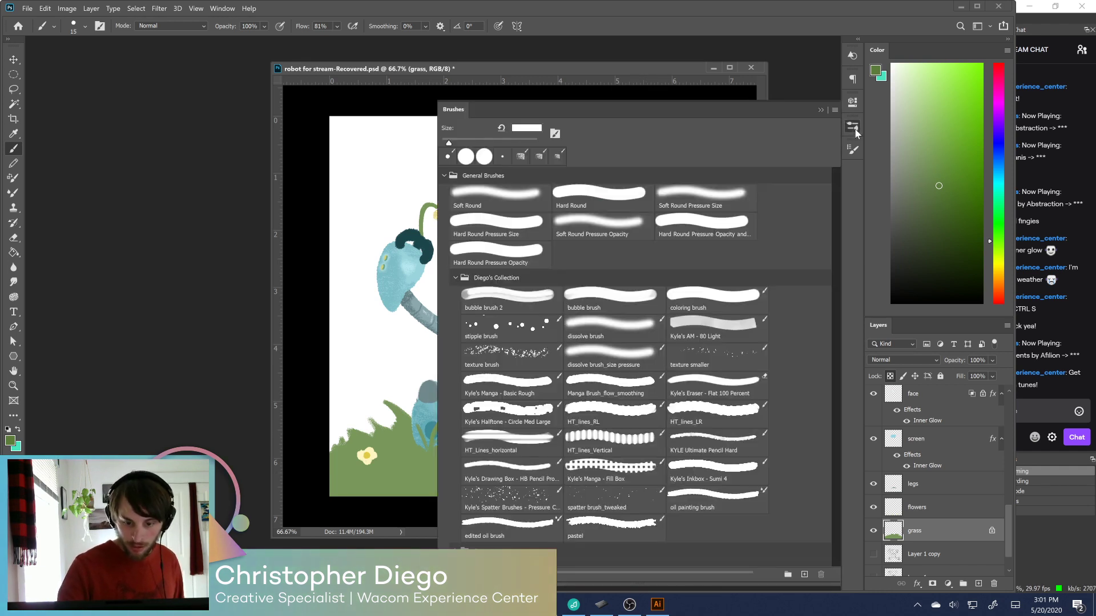
drag(837, 296, 824, 554)
click(587, 411)
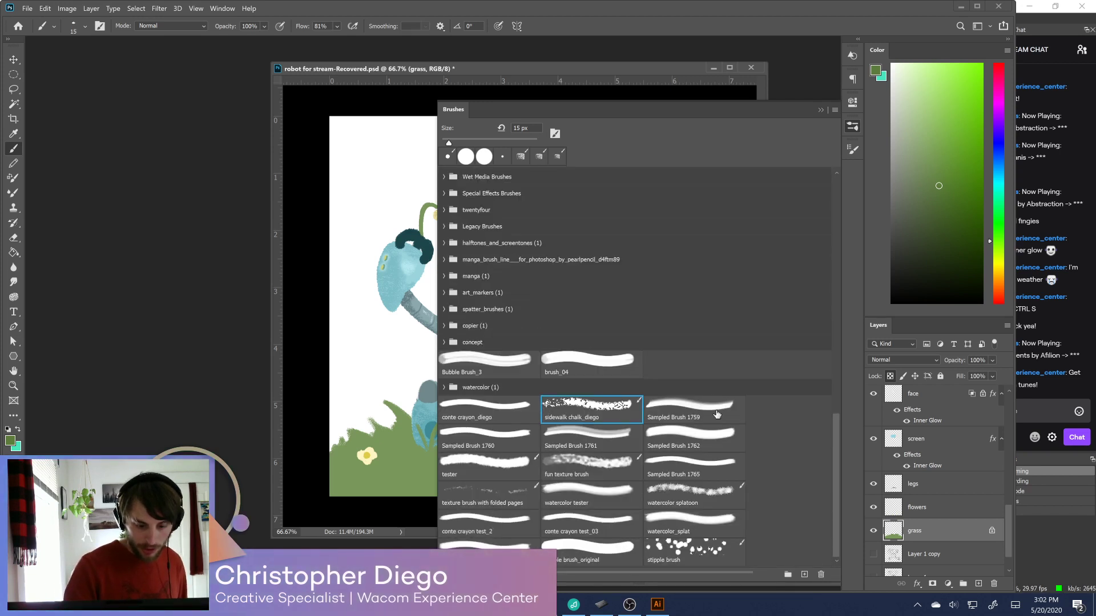
click(853, 126)
Set the brush's Transfer flow jitter control to Pen Pressure with a 2% minimum
click(853, 150)
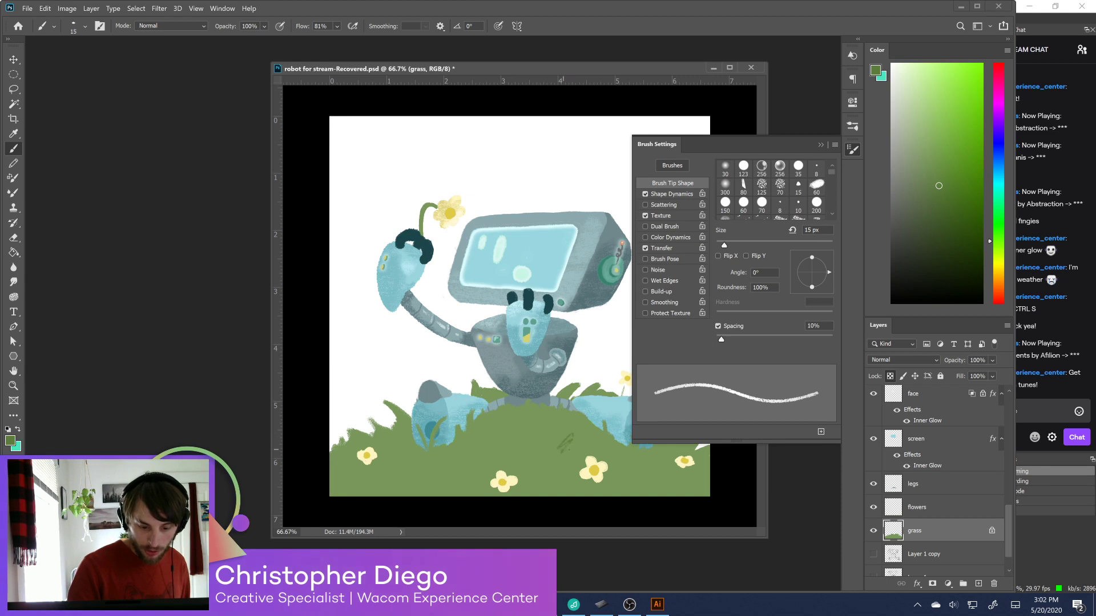
click(599, 605)
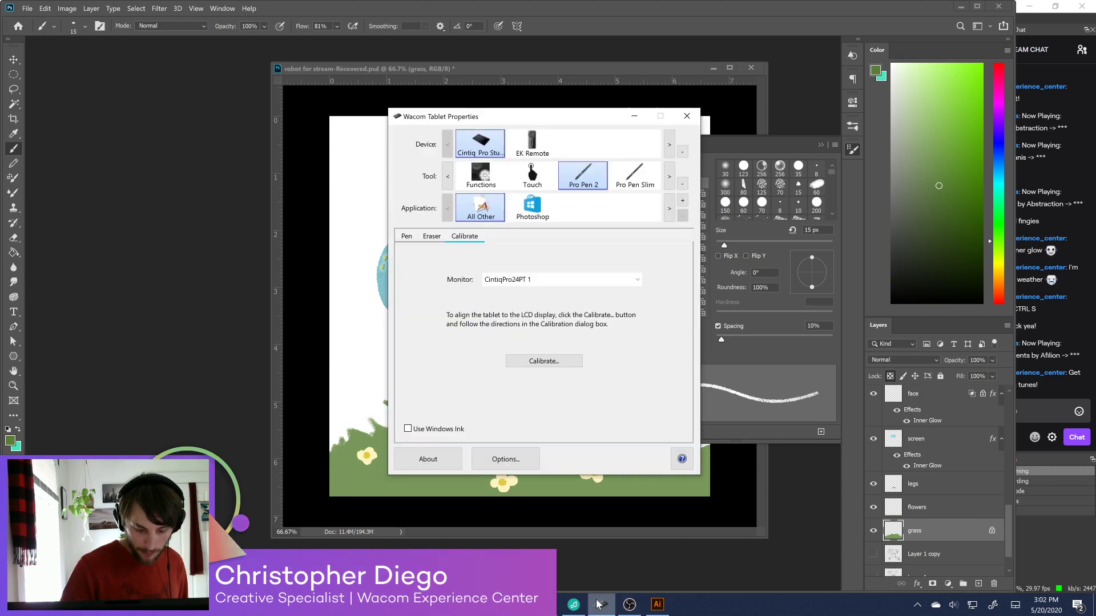
click(493, 497)
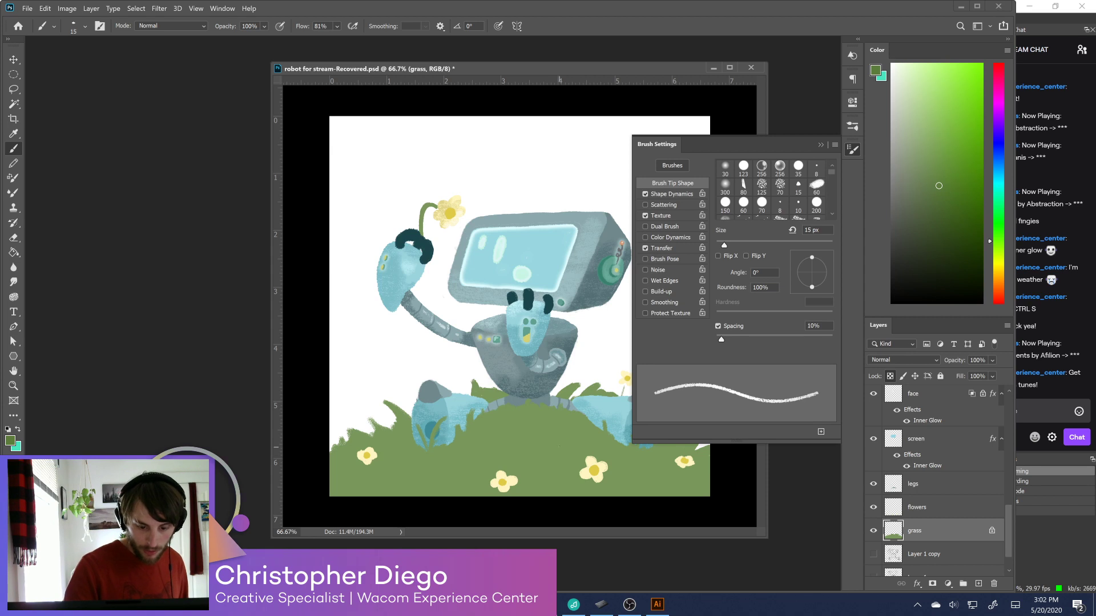
click(673, 250)
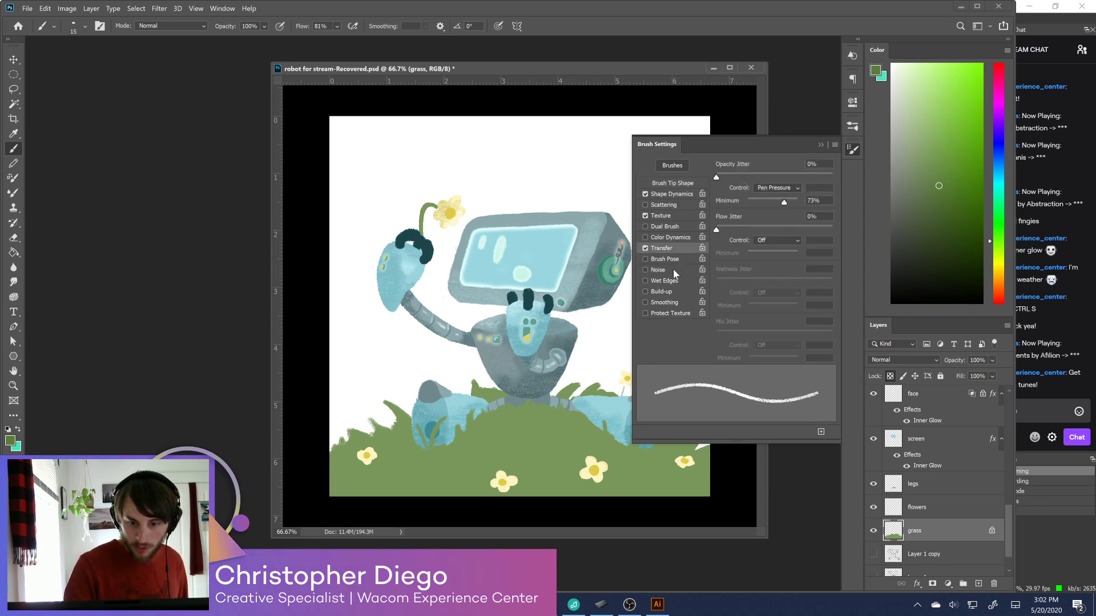
click(775, 239)
click(780, 271)
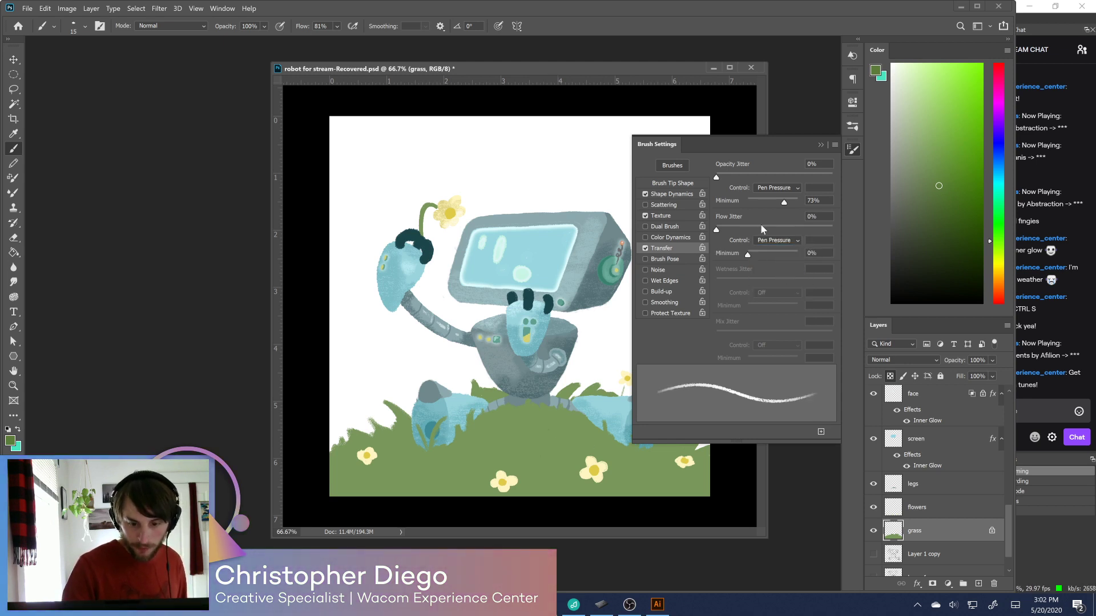
drag(749, 254, 739, 259)
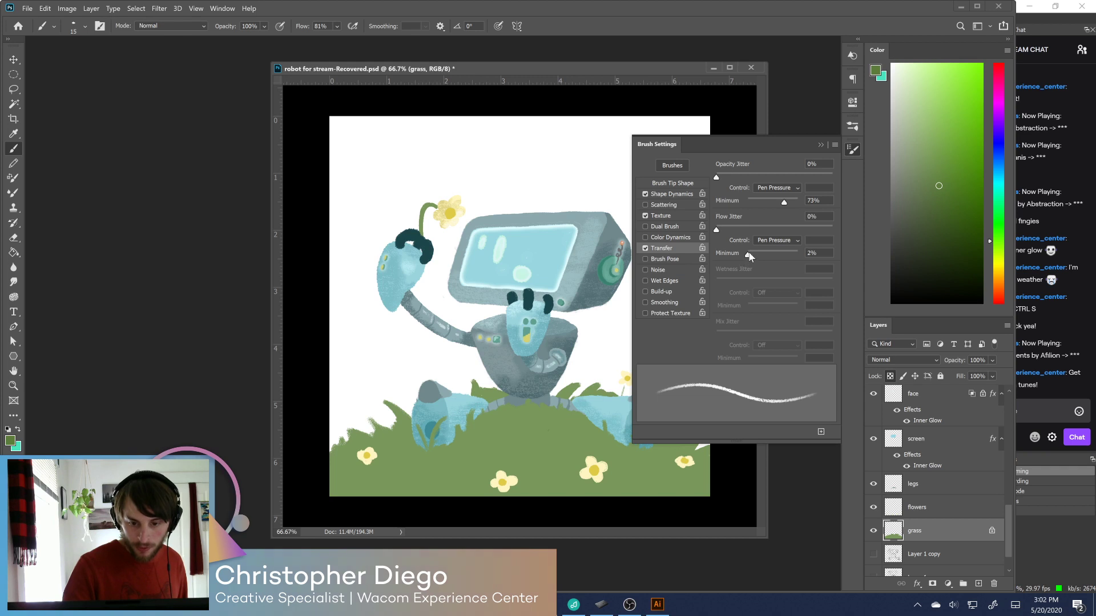
Enlarge the brush to 175 px and set a slightly darker green sampled from the grass as the foreground colour
click(852, 150)
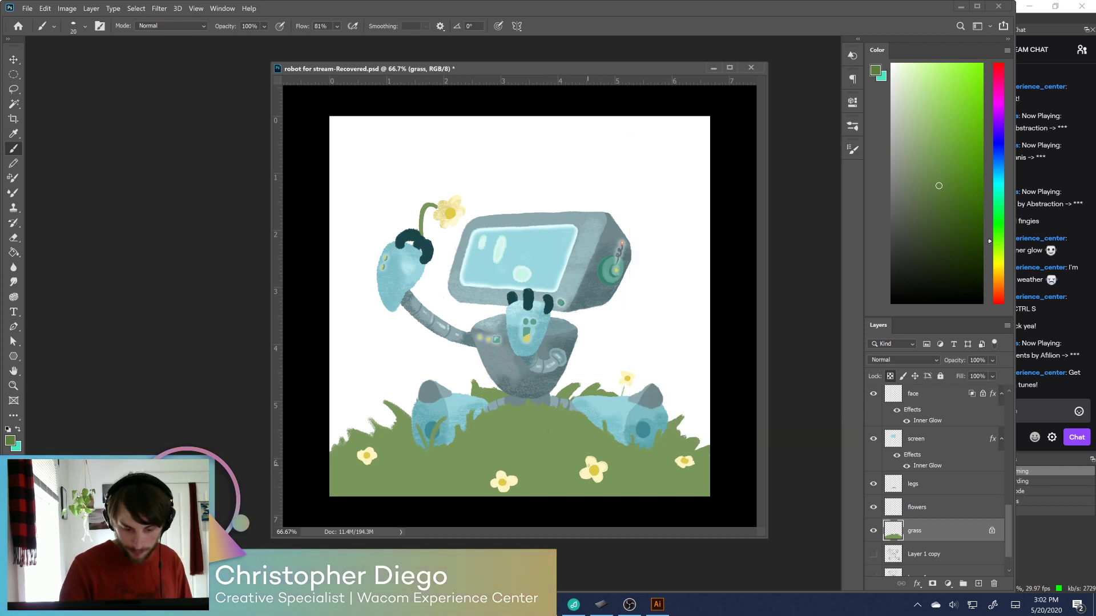
key(])
key(])
key(])
key(])
key(])
key(])
key(])
key(])
key(])
key(])
key(])
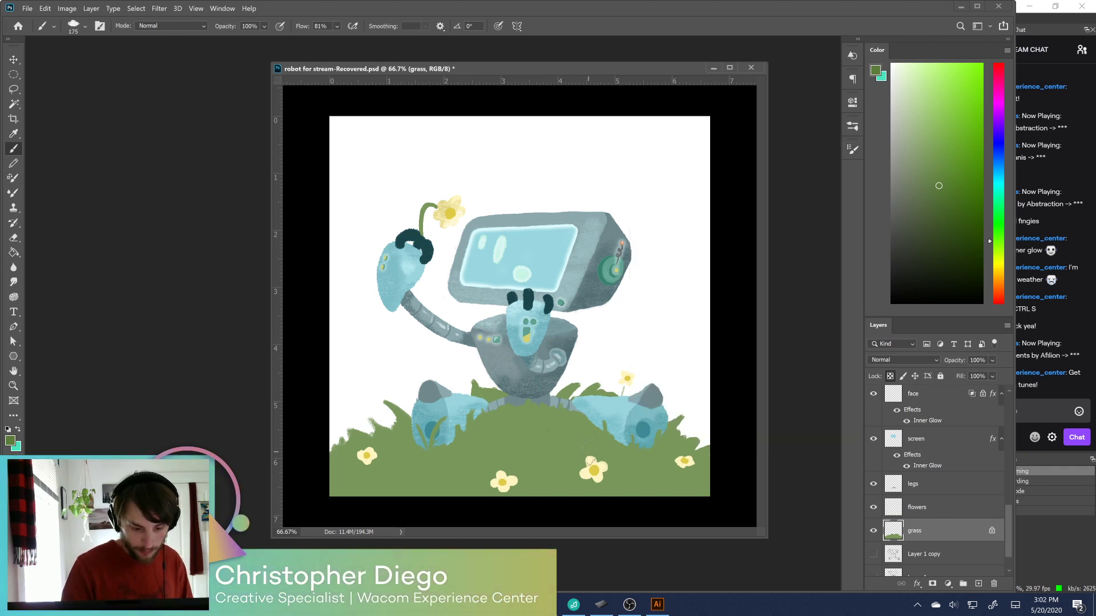
alt+click(567, 450)
drag(932, 175, 940, 180)
click(939, 184)
Paint darker green texture below the robot's body and feet and along the hill's lower edge and left side
drag(498, 421, 453, 434)
mouse_move(517, 413)
mouse_down()
mouse_move(592, 434)
mouse_move(646, 464)
mouse_up()
mouse_move(490, 433)
mouse_down()
mouse_move(440, 437)
mouse_move(422, 467)
mouse_up()
drag(500, 439, 558, 423)
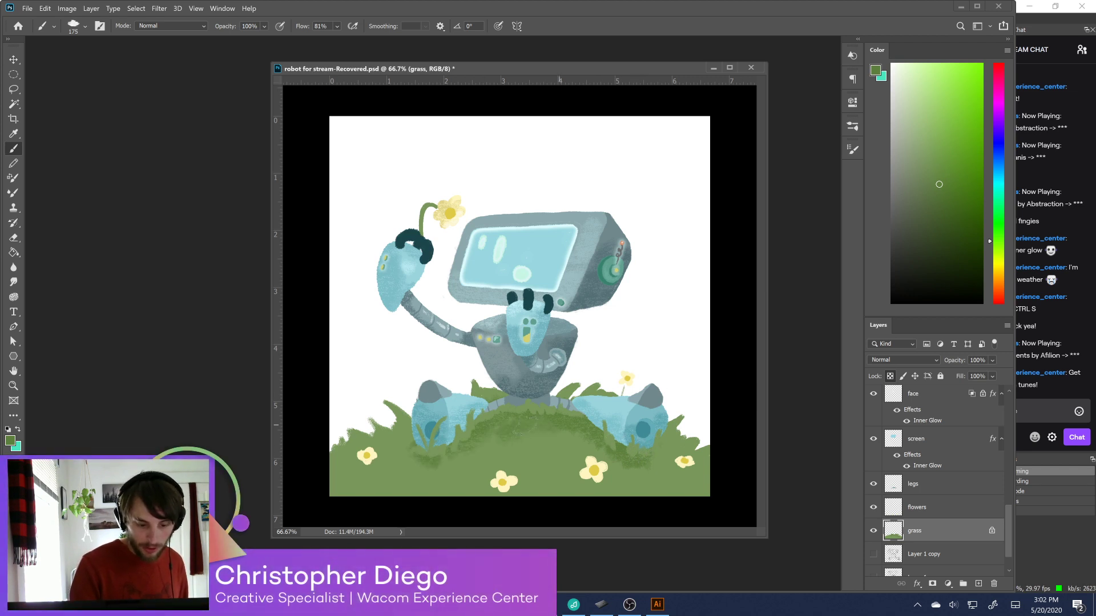
mouse_move(693, 475)
mouse_down()
mouse_move(674, 498)
mouse_move(529, 505)
mouse_move(391, 503)
mouse_move(322, 467)
mouse_move(362, 499)
mouse_move(412, 497)
mouse_move(442, 511)
mouse_up()
drag(371, 473, 341, 448)
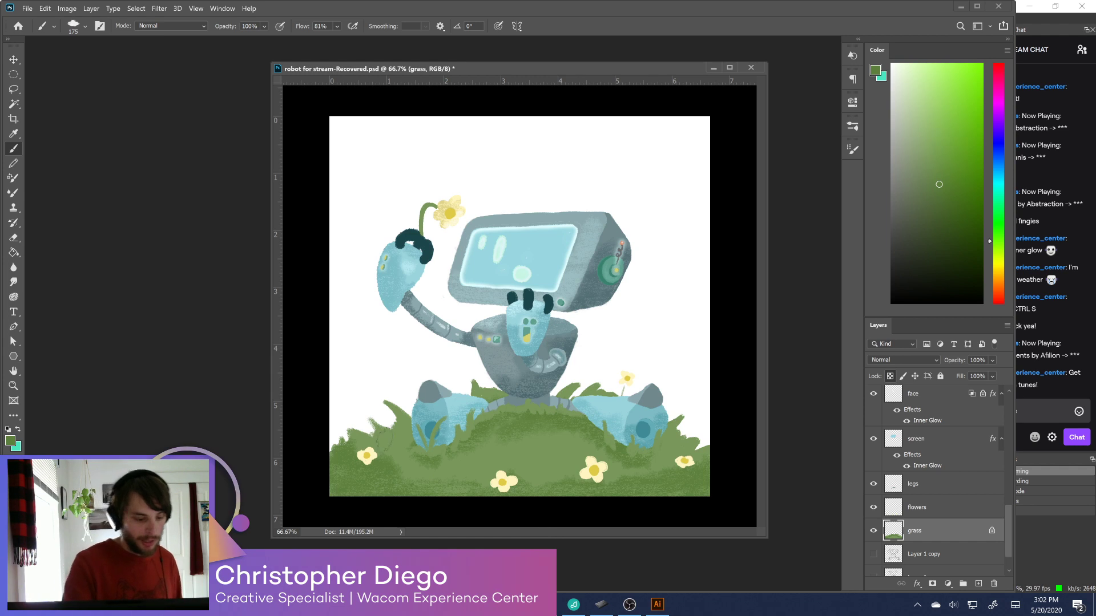
Brush a lighter green onto the grass blade tips, and blend the hill with darker and mid greens sampled from the grass
alt+click(502, 481)
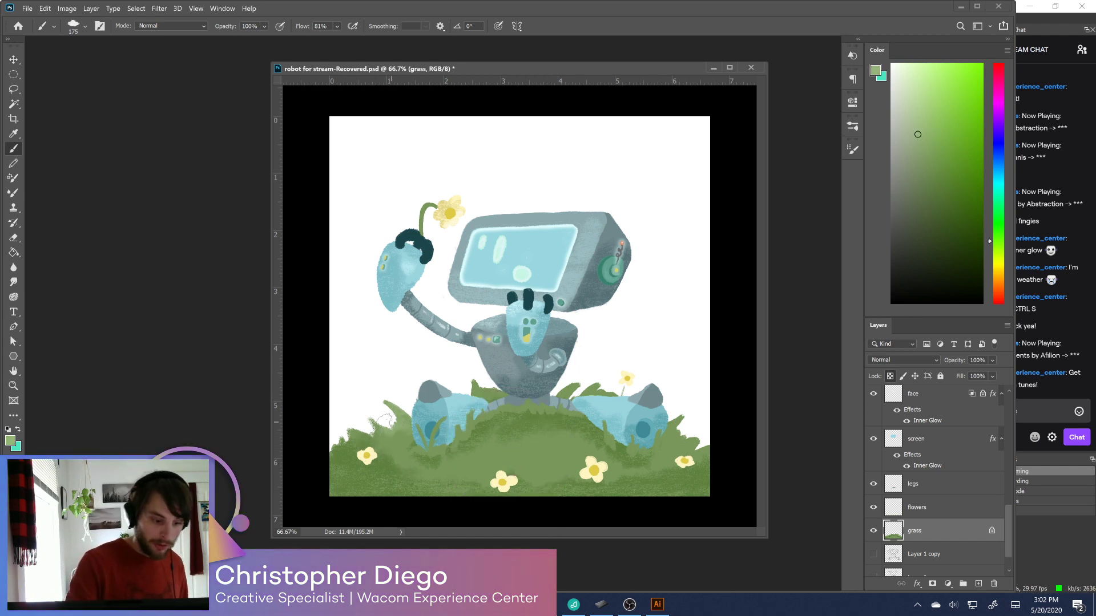
drag(588, 381, 633, 408)
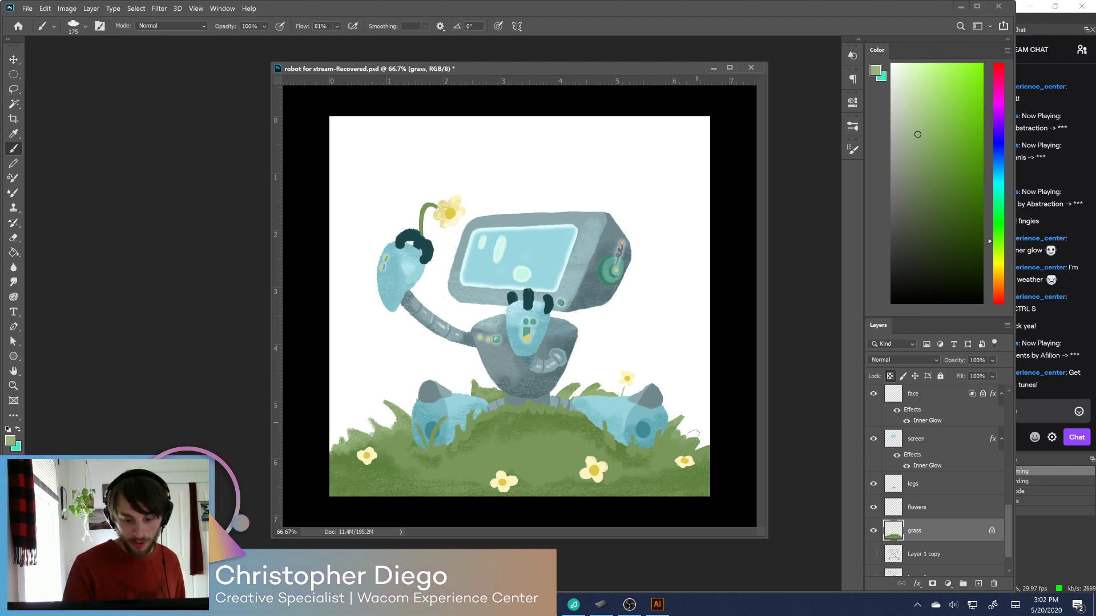
alt+click(565, 476)
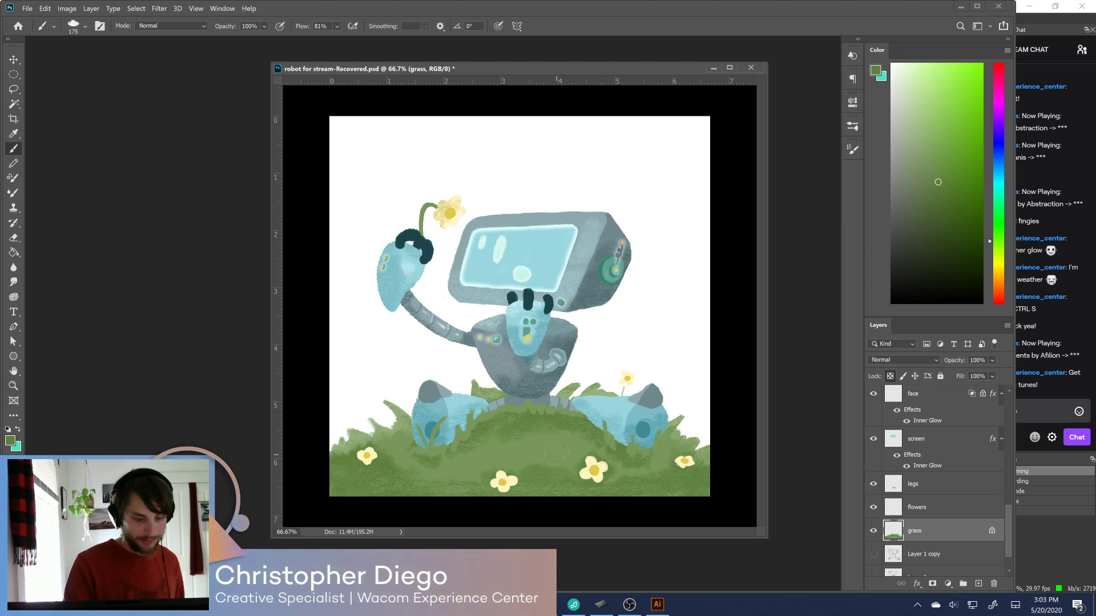
alt+click(569, 435)
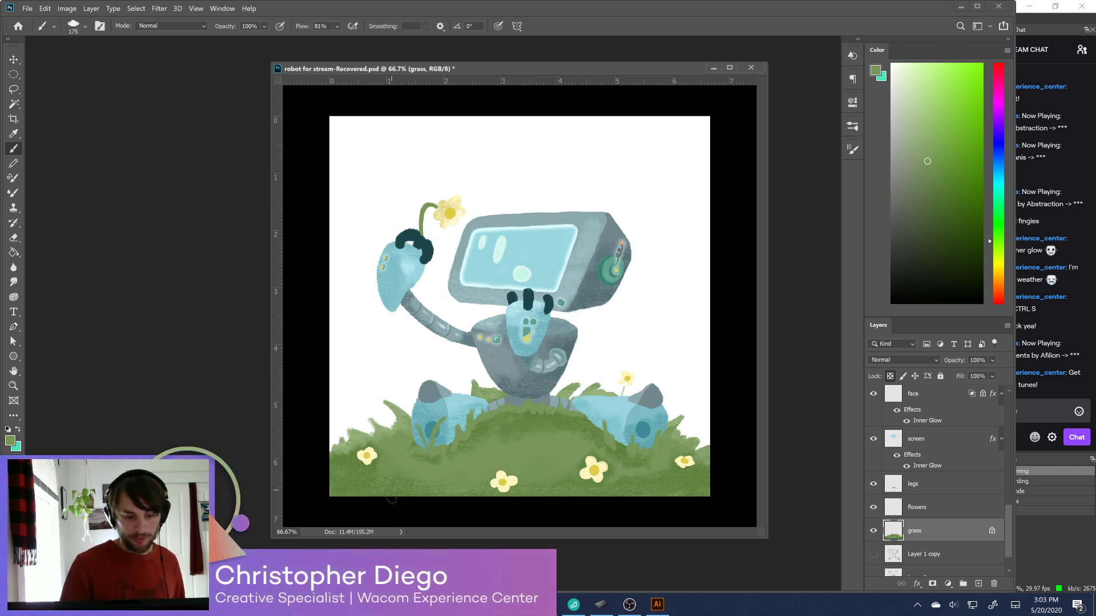
Make the grass in front layer active, sample the darker grass green and reduce the brush to 100 px
scroll(1003, 540, up, 10)
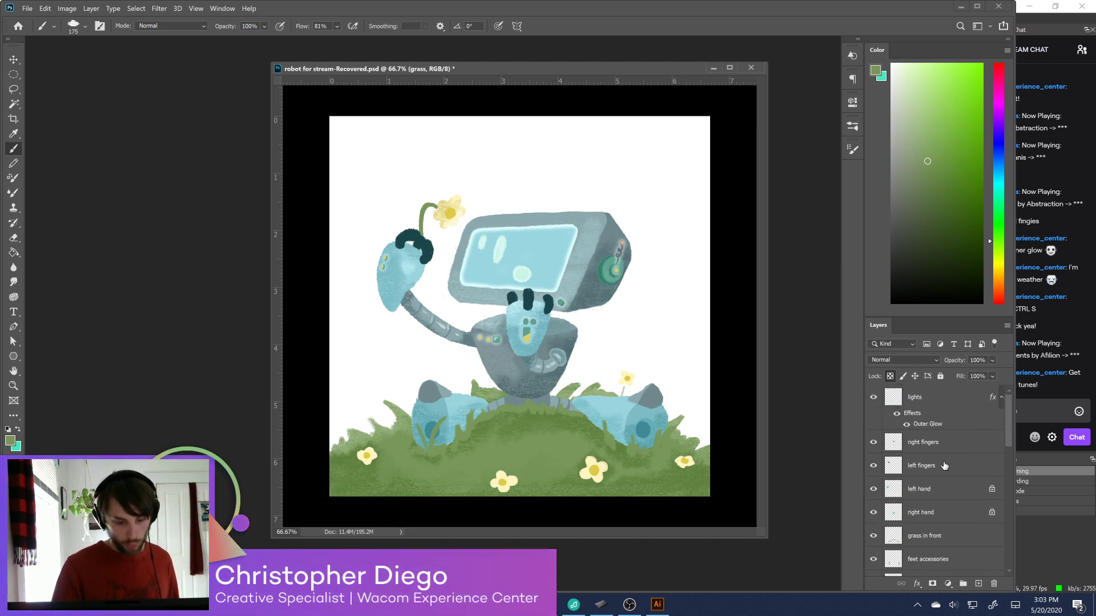
drag(1006, 435, 1003, 476)
scroll(999, 471, down, 8)
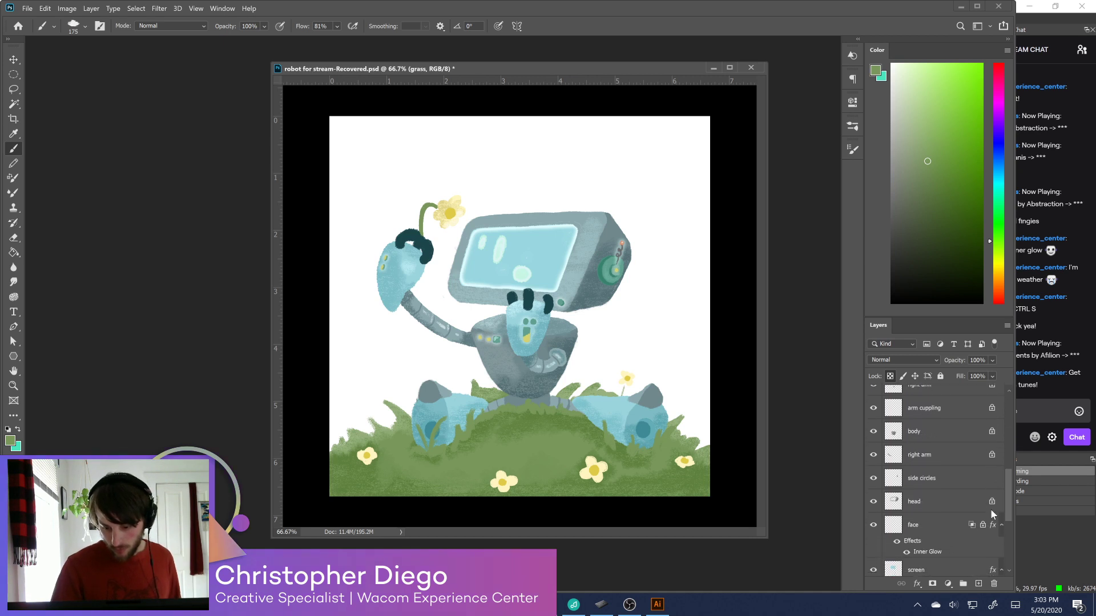
scroll(991, 531, up, 5)
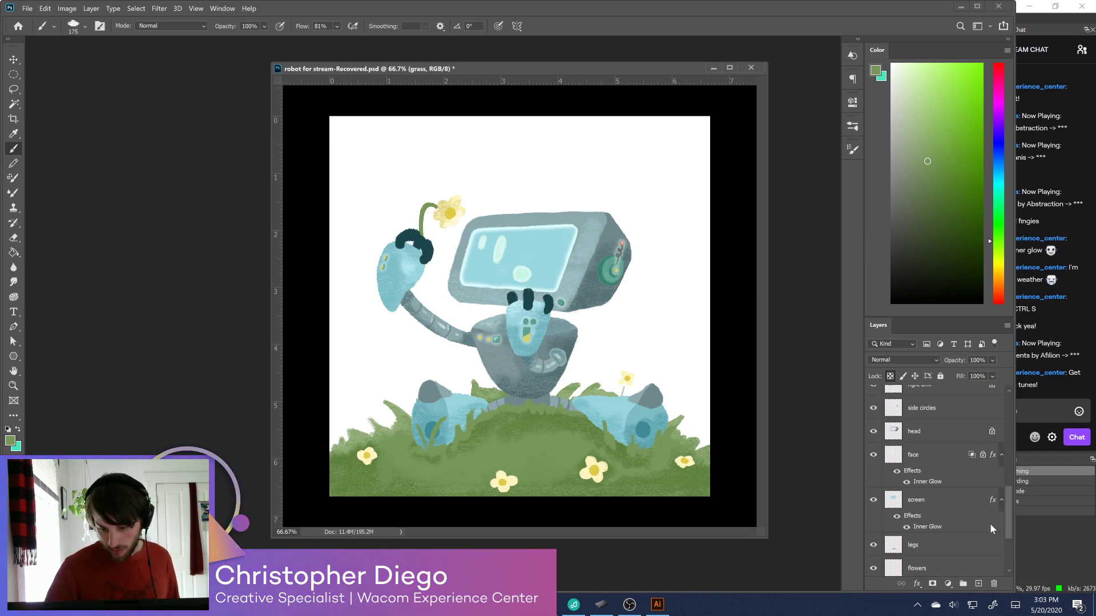
scroll(997, 484, up, 4)
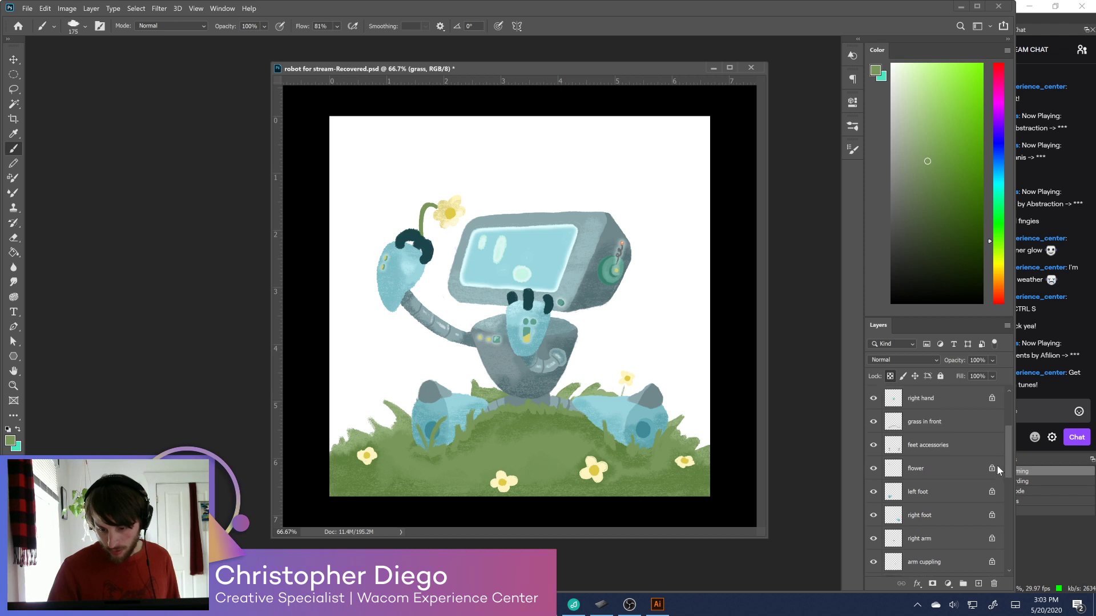
click(917, 454)
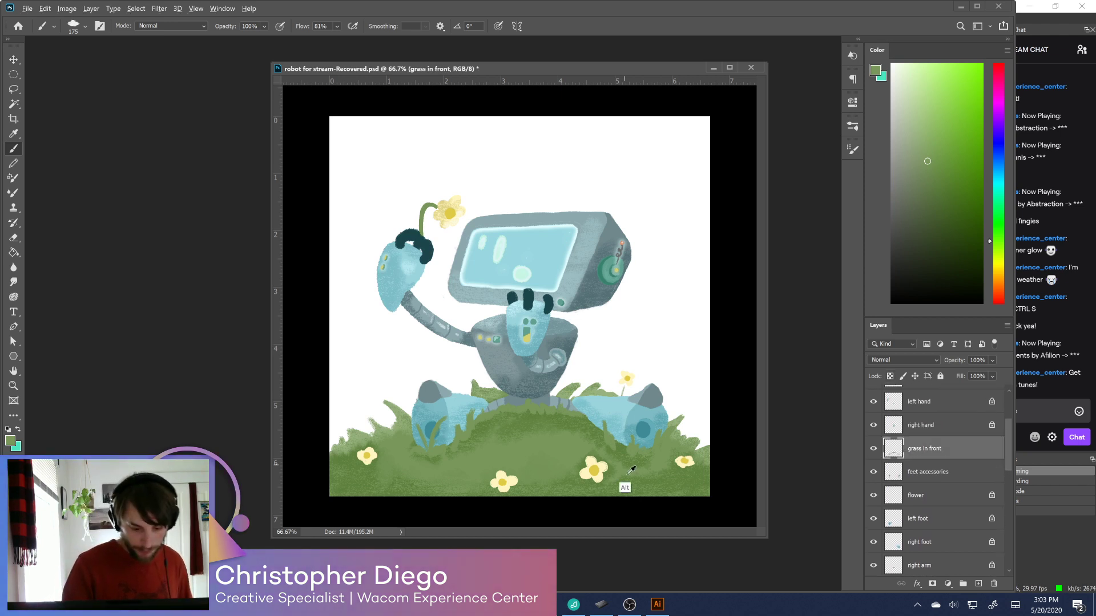
alt+click(627, 455)
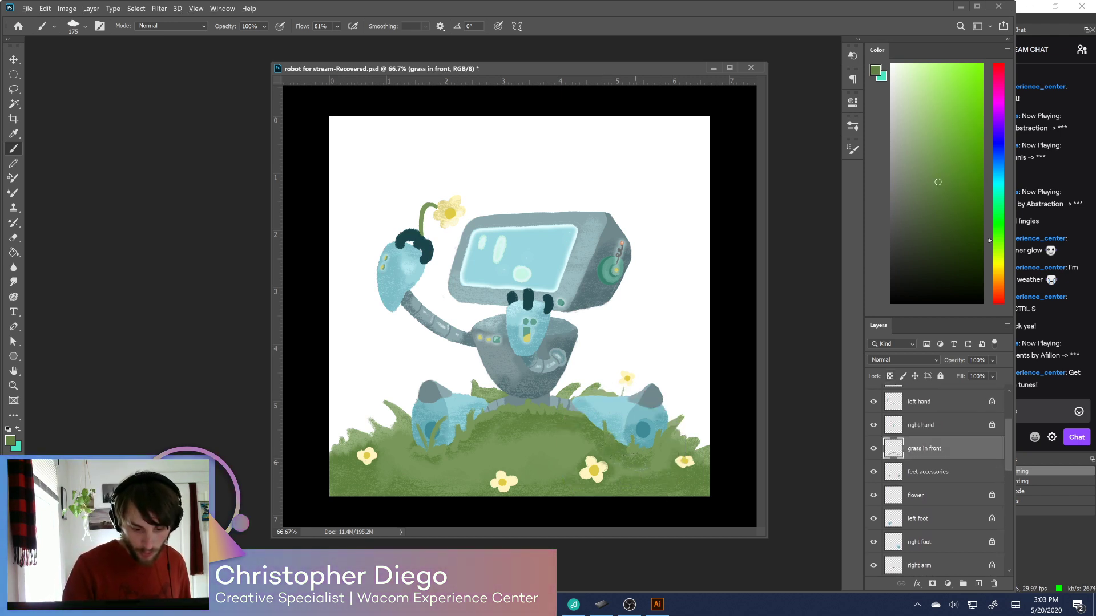
key(bracketleft)
key(bracketleft)
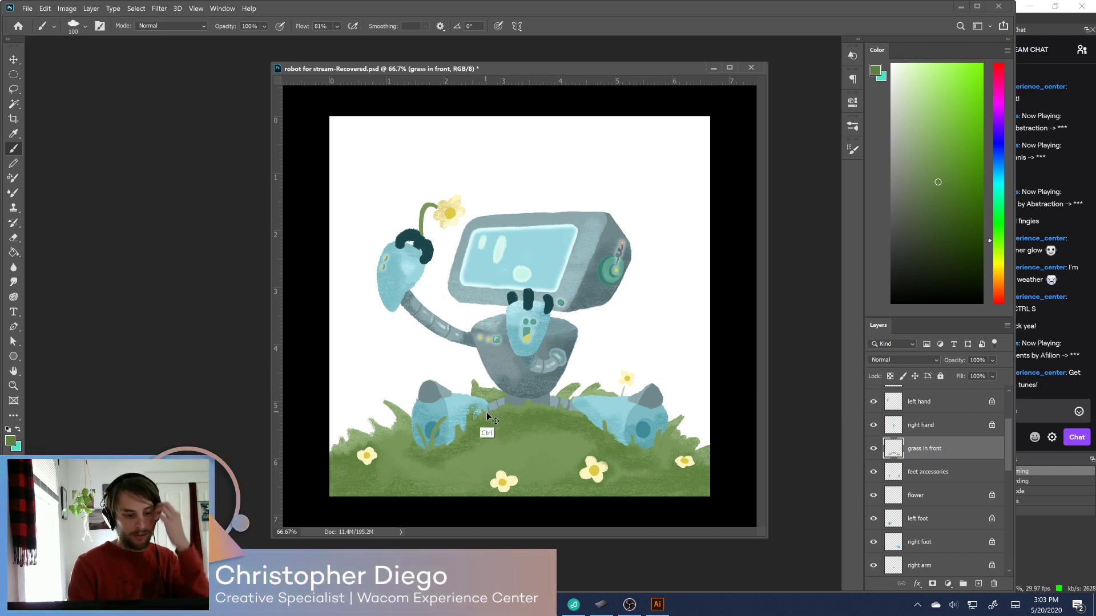
Lock the transparent pixels of the grass in front layer and shade the blades overlapping both feet
click(889, 376)
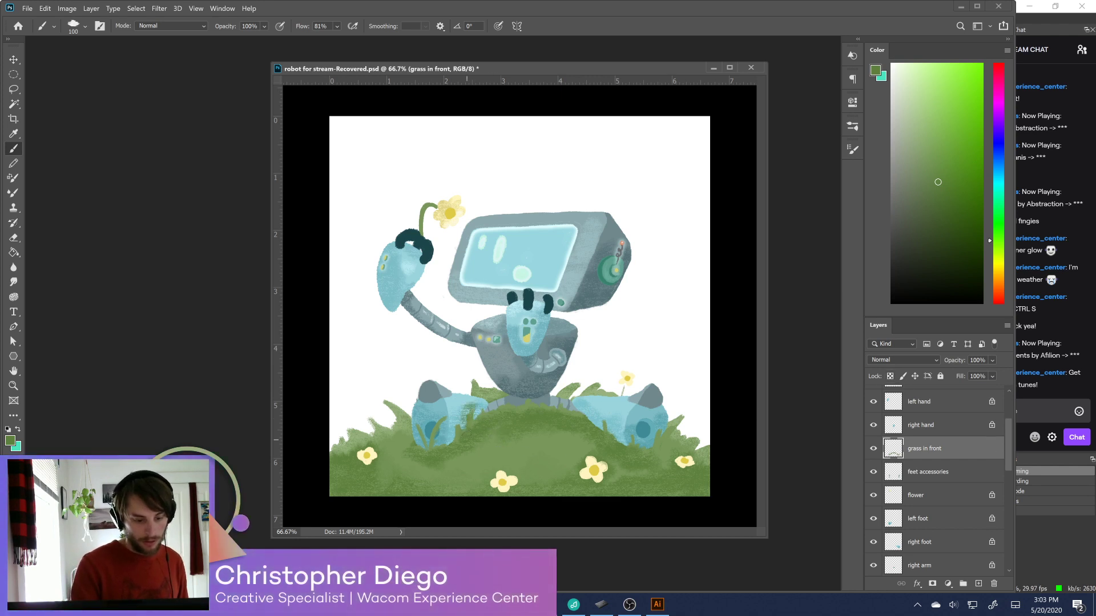
click(890, 377)
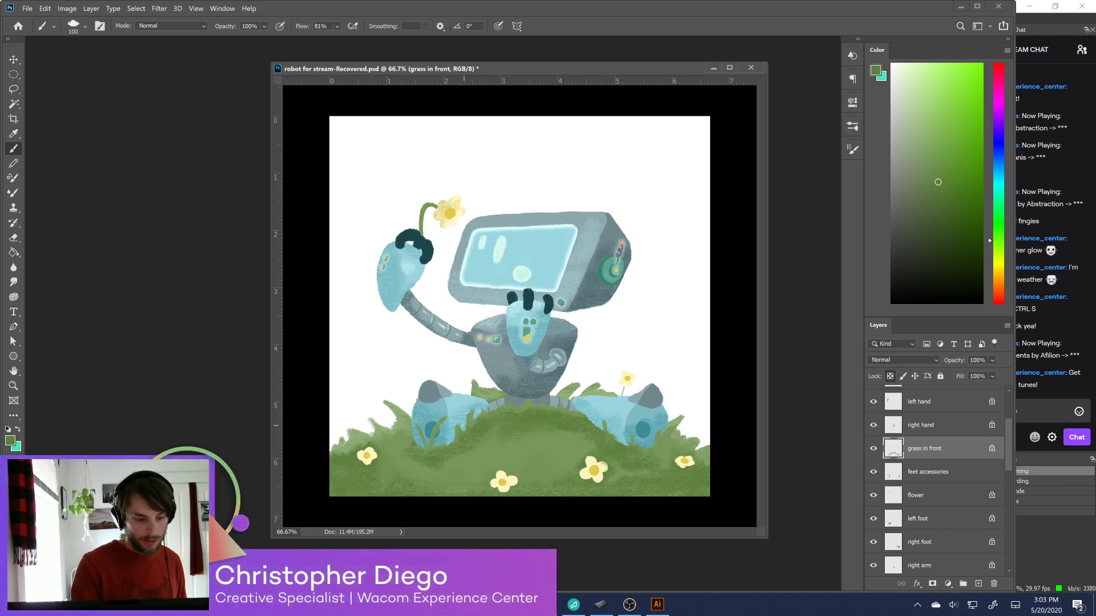
drag(430, 450, 432, 426)
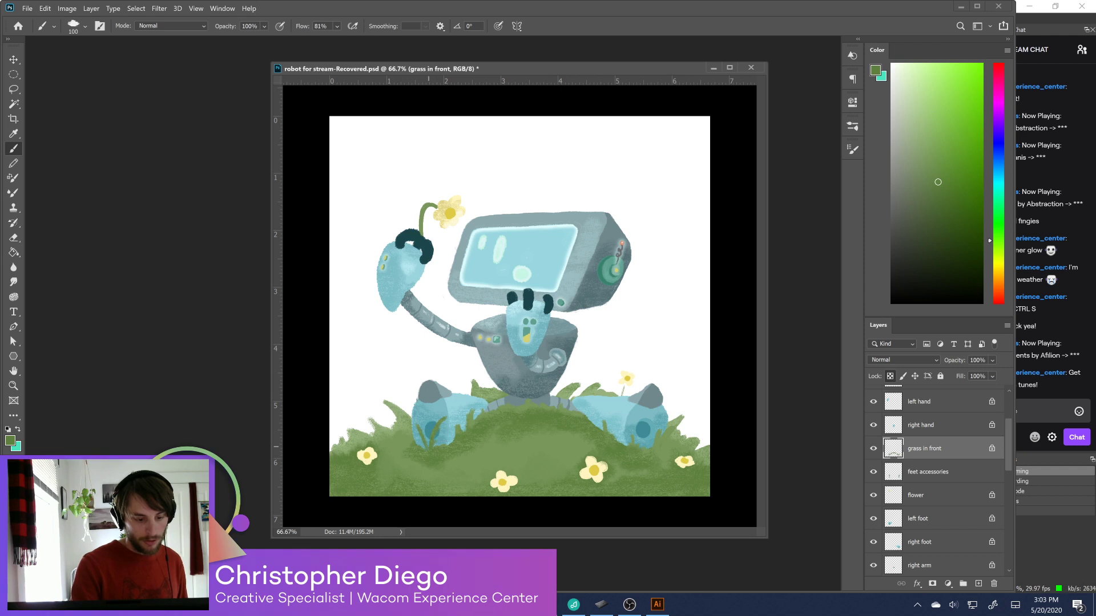
drag(652, 451, 658, 430)
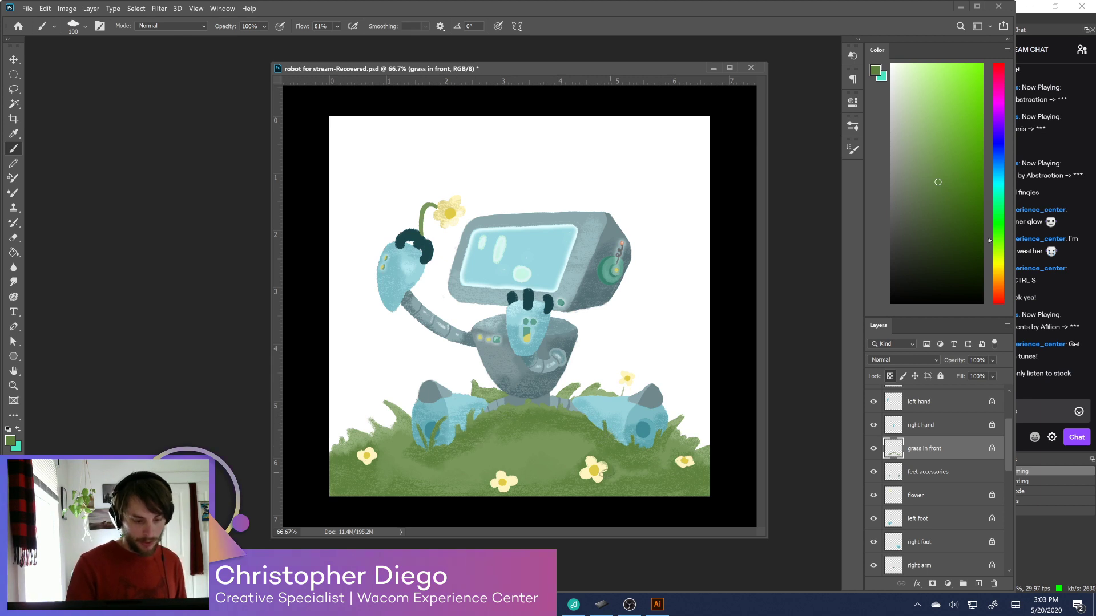
Return to the grass layer, sample the hill's mid green and unlock the layer's transparent pixels
drag(1006, 453, 1000, 548)
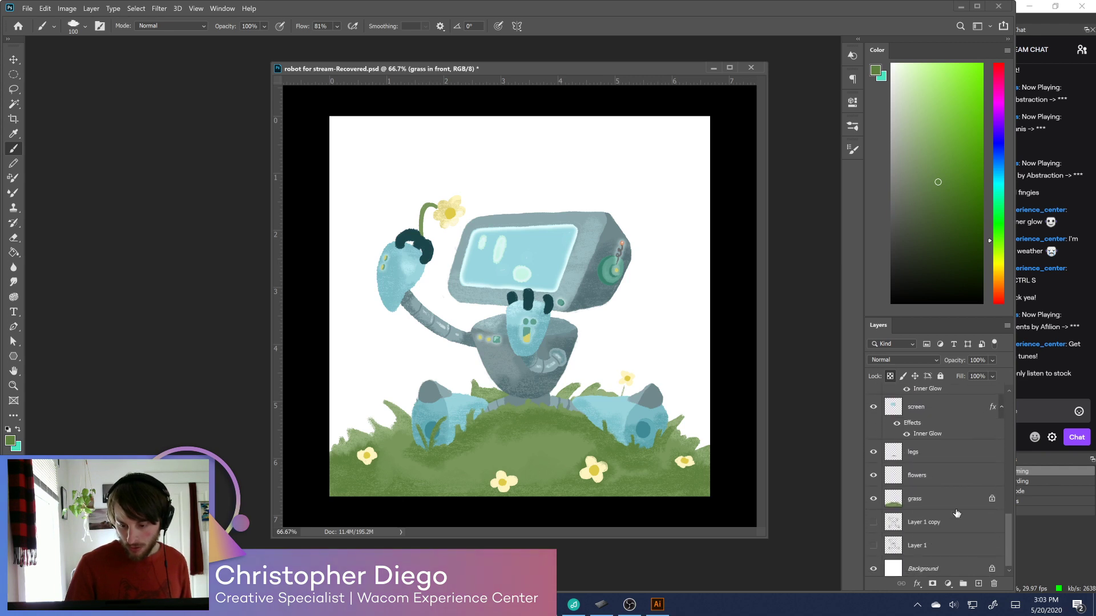
click(949, 503)
alt+click(531, 456)
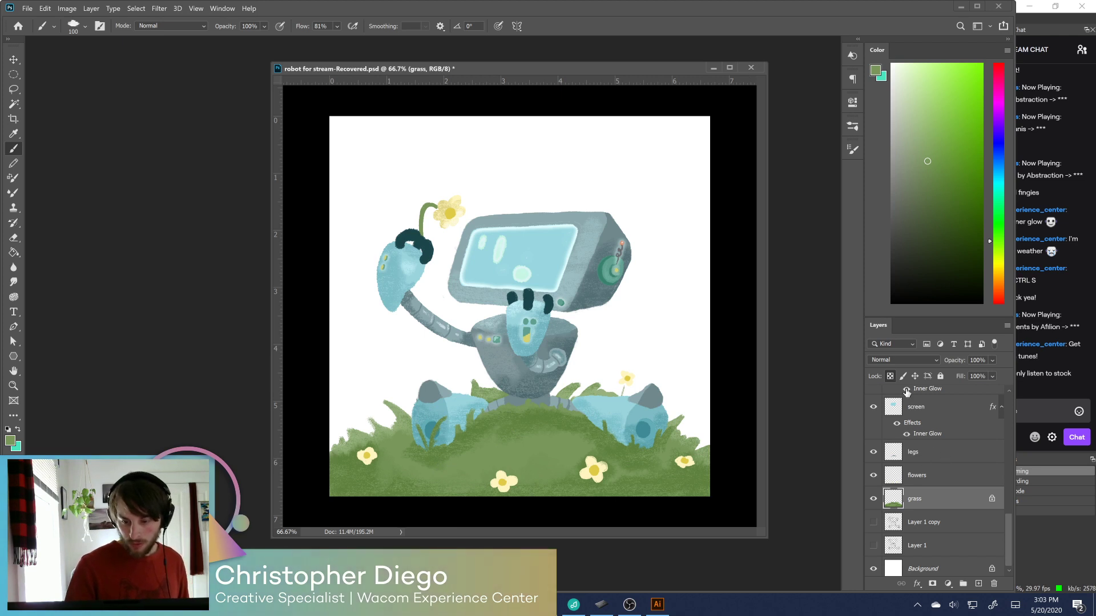
click(890, 377)
scroll(970, 513, down, 1)
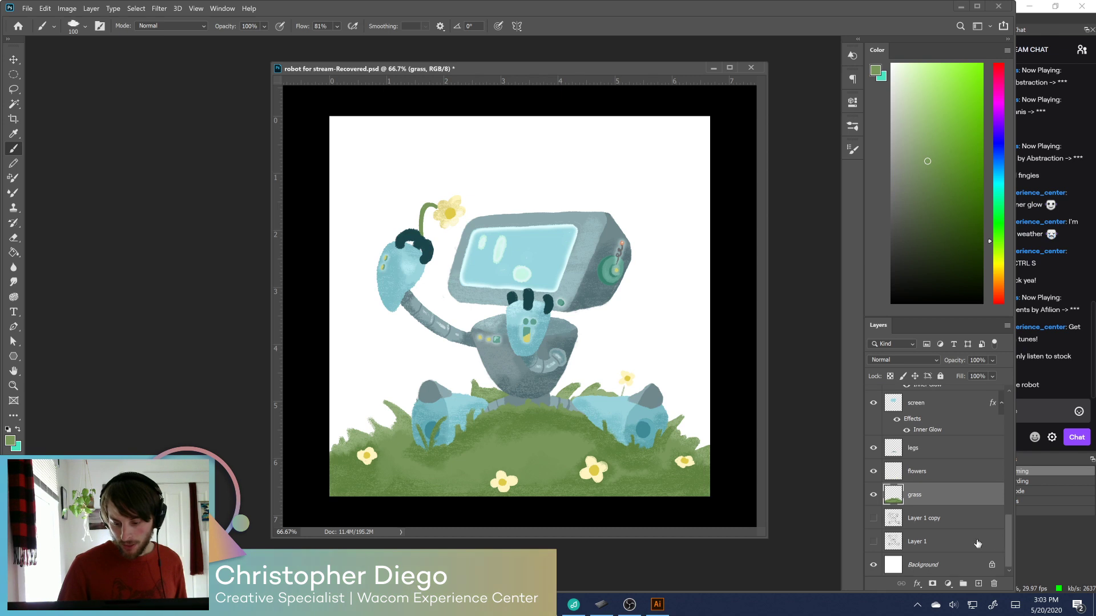
Add a new layer between the grass layer and Layer 1 copy, and activate the Paint Bucket tool
click(925, 518)
click(978, 583)
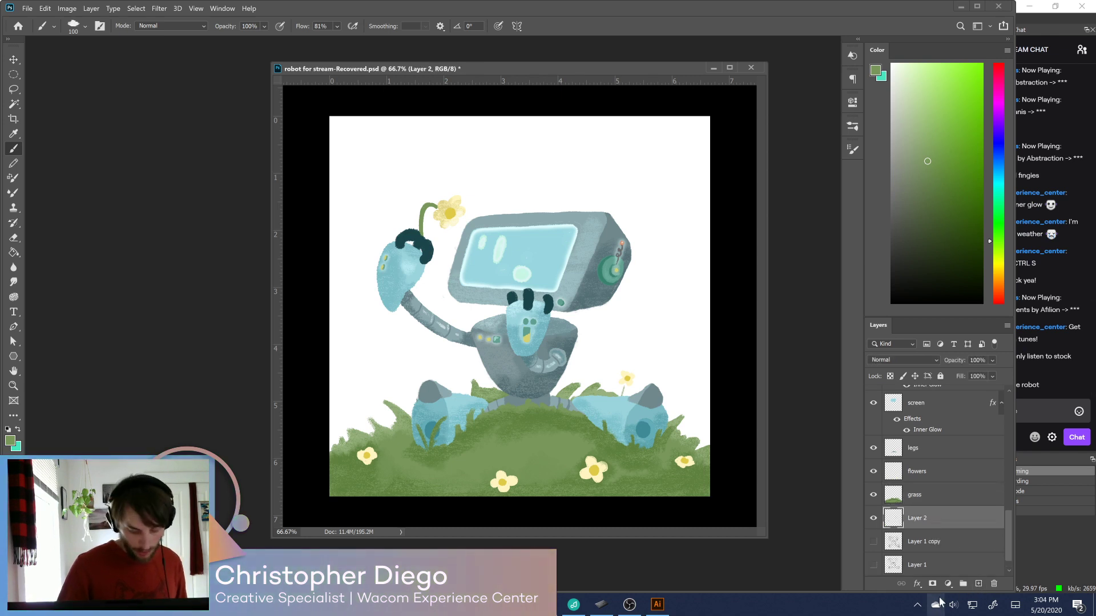
key(g)
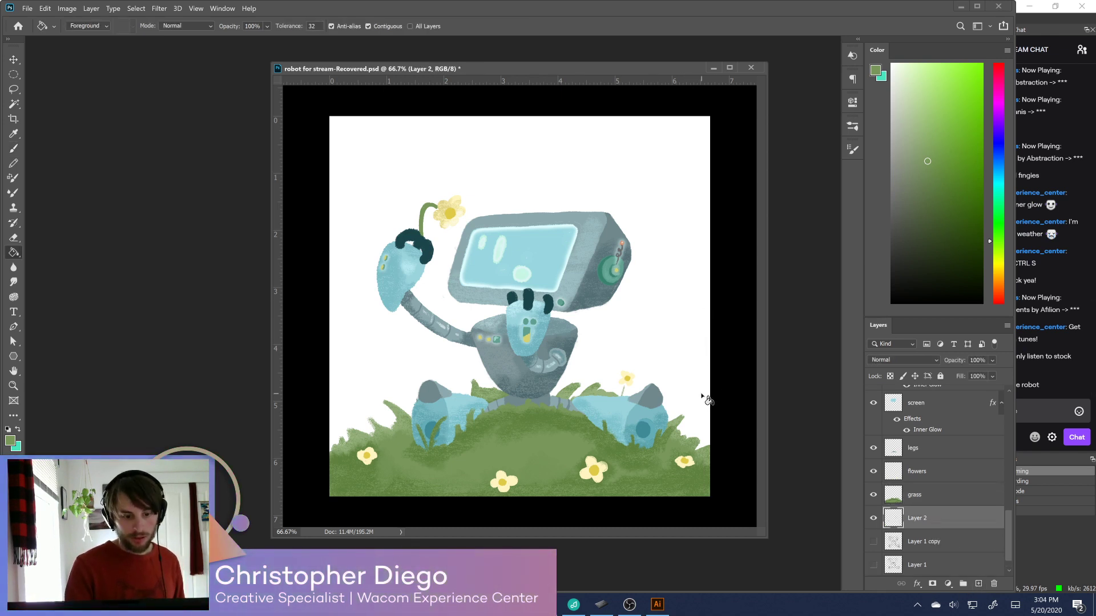
Try teal-green, green and olive background fills on the new layer
click(999, 202)
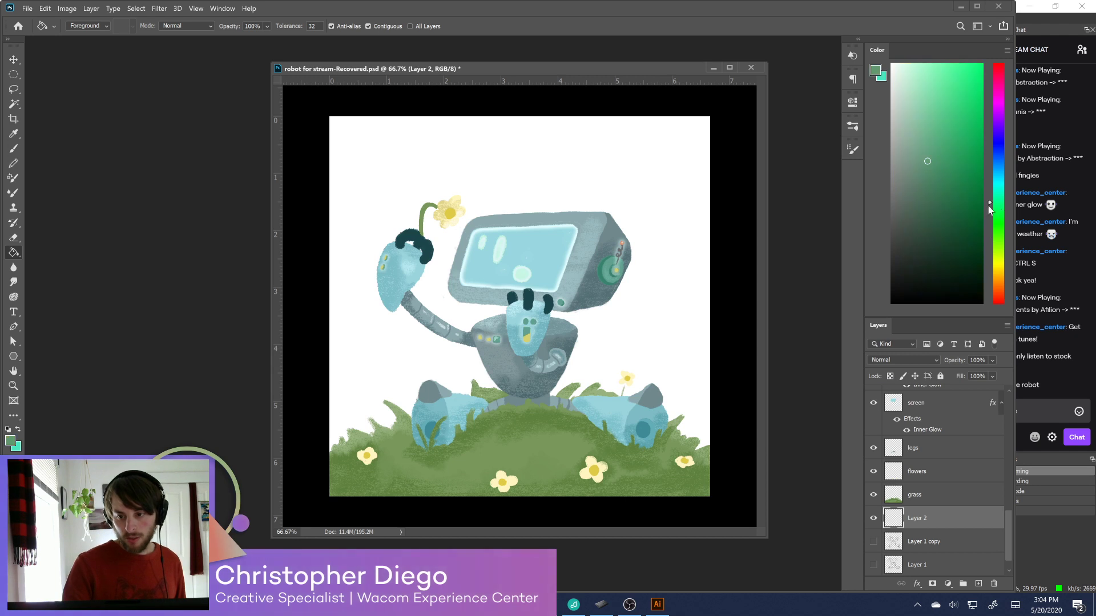
click(682, 261)
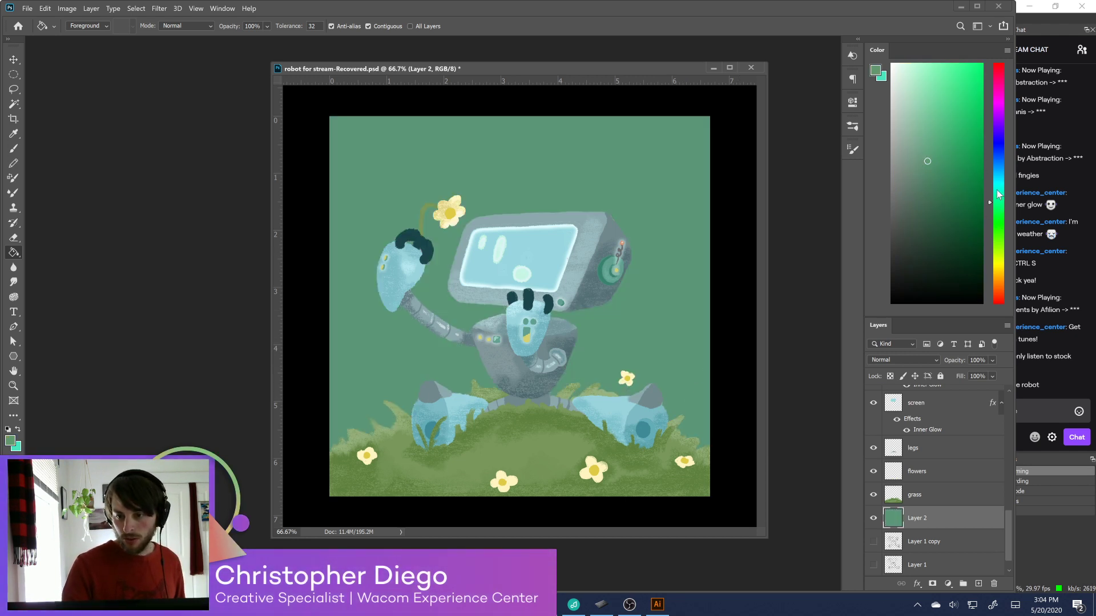
click(998, 217)
click(689, 249)
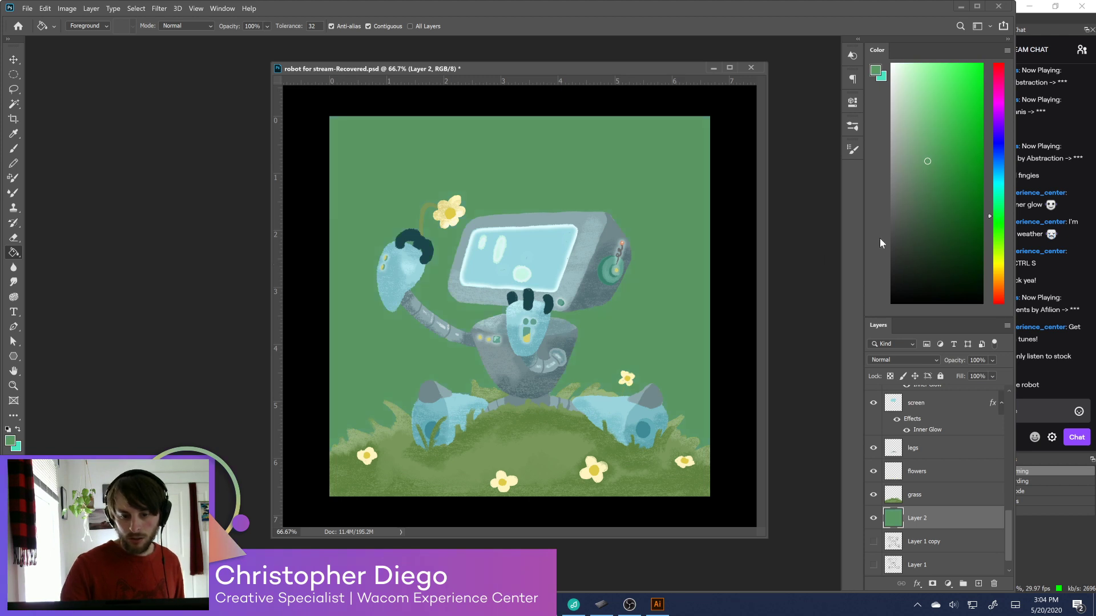
click(998, 255)
click(697, 251)
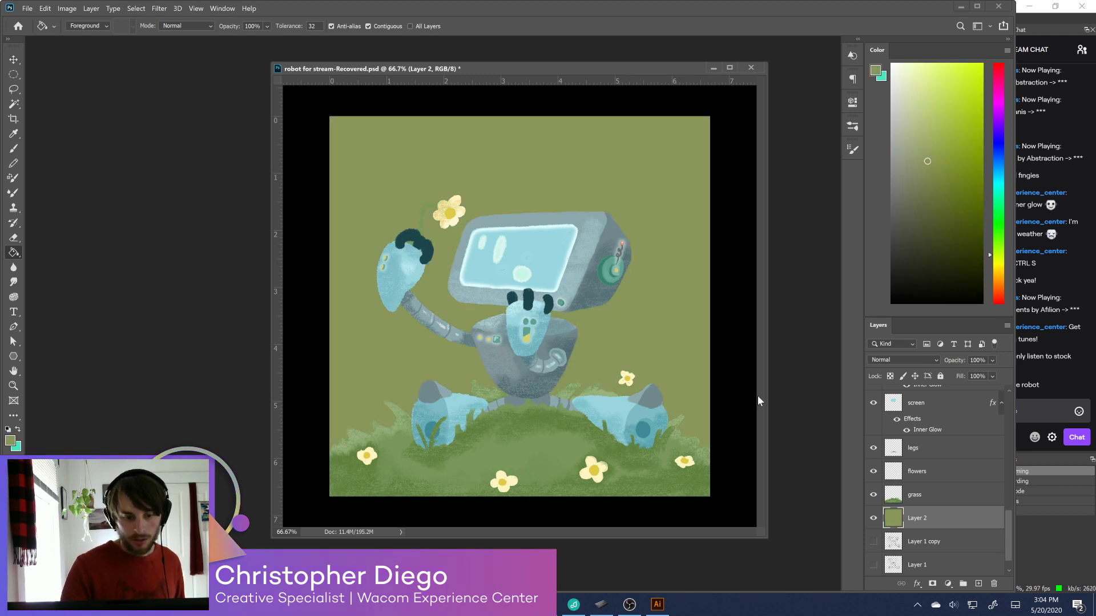
Try bright, pale and medium yellow background fills on Layer 2
click(998, 262)
click(936, 103)
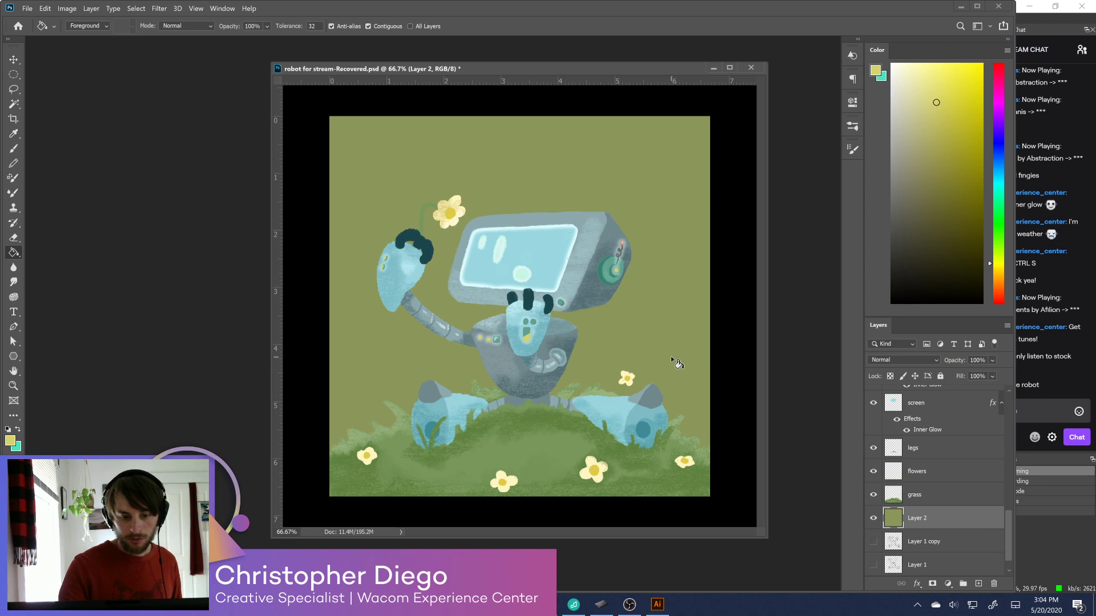
click(685, 377)
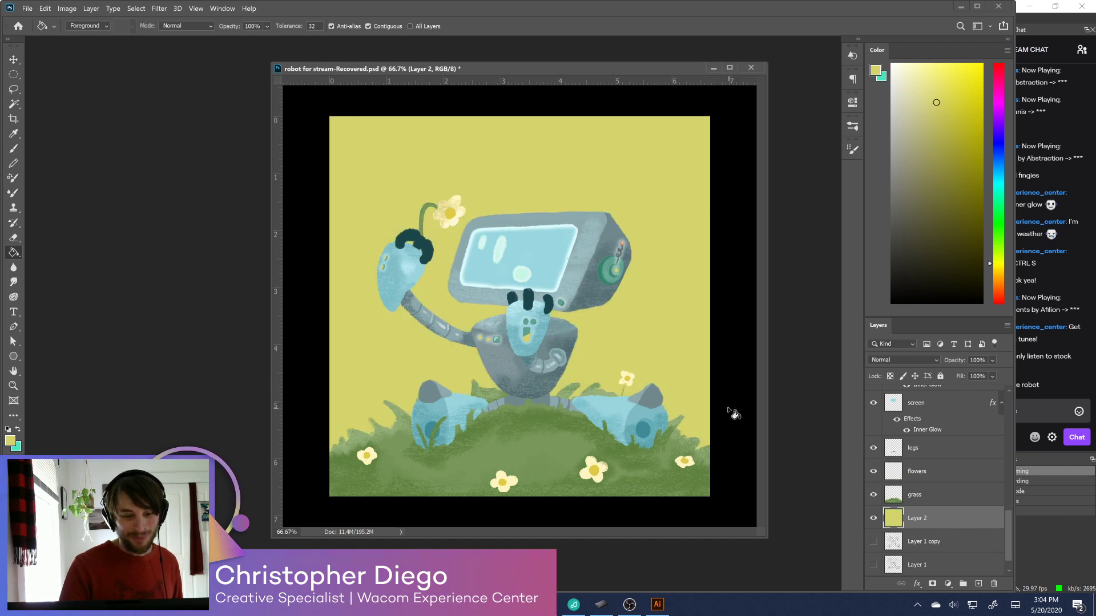
click(922, 115)
click(692, 365)
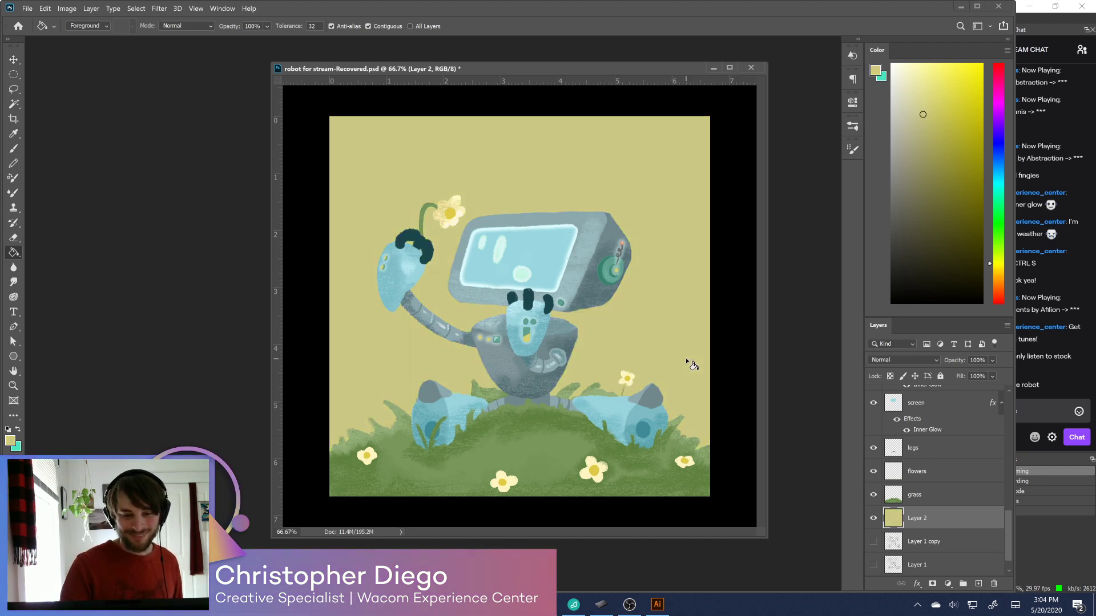
click(936, 113)
click(685, 300)
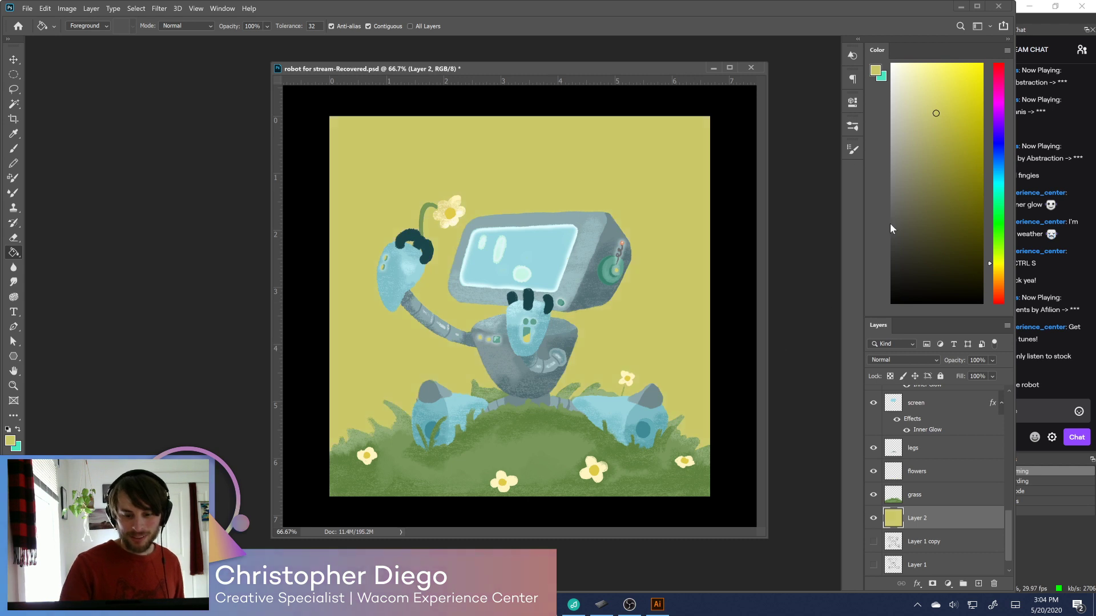
Shift the hue towards orange, choose a more saturated golden yellow and fill Layer 2 with it
click(999, 269)
click(687, 260)
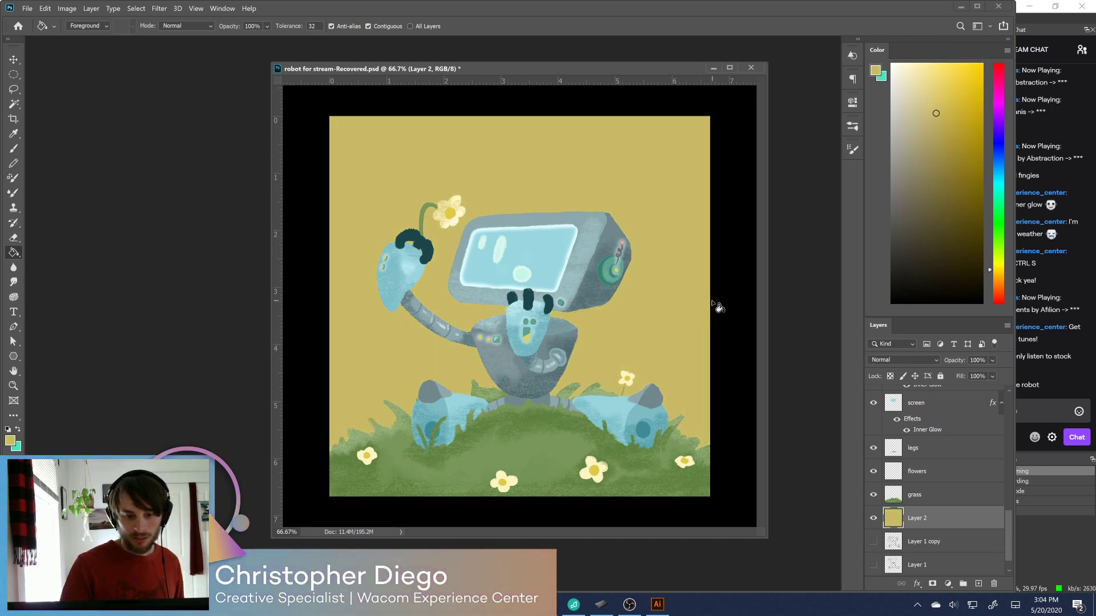
click(954, 96)
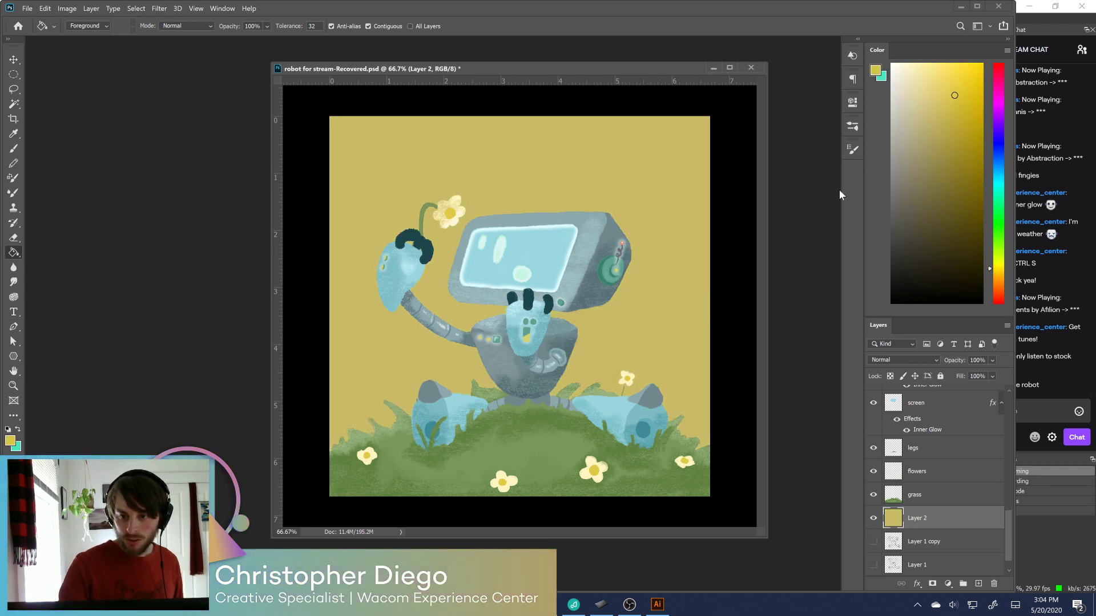
click(695, 421)
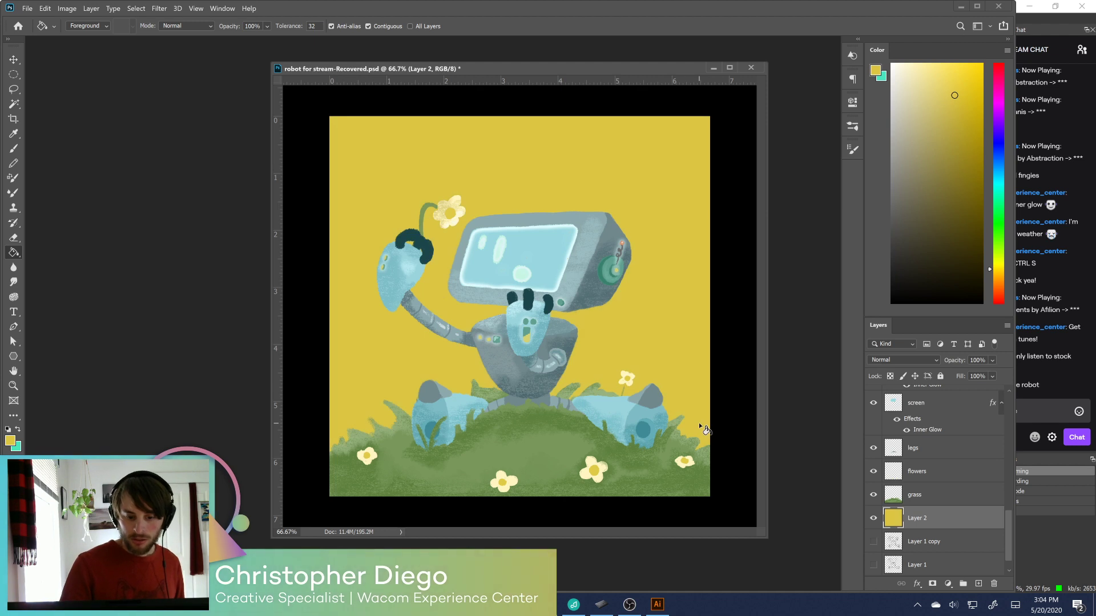
Try a pale yellow and a light purple background fill on Layer 2
click(932, 95)
click(679, 326)
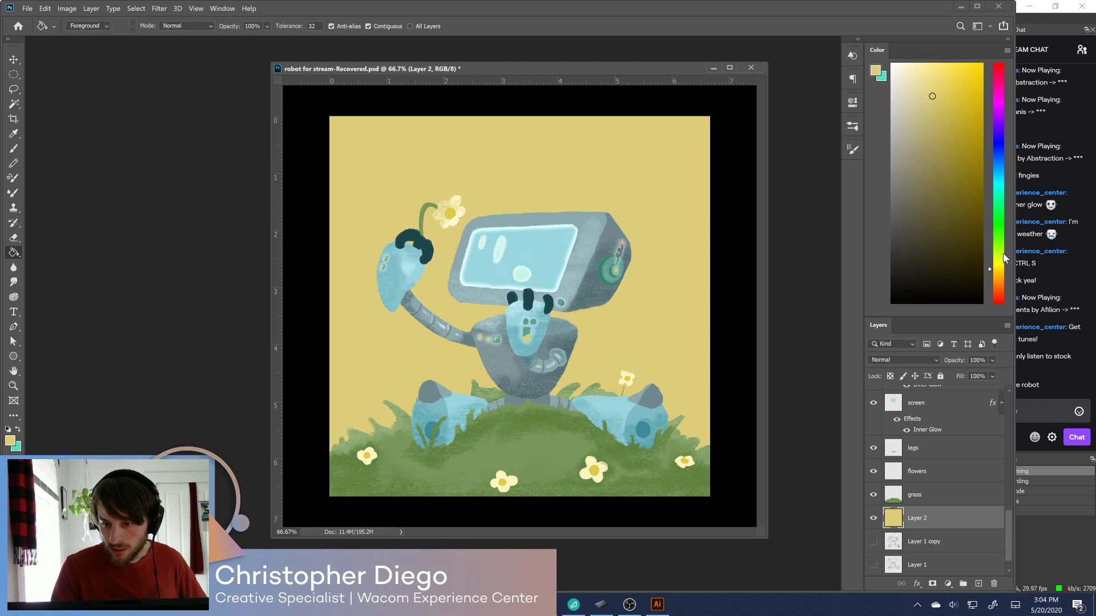
click(999, 123)
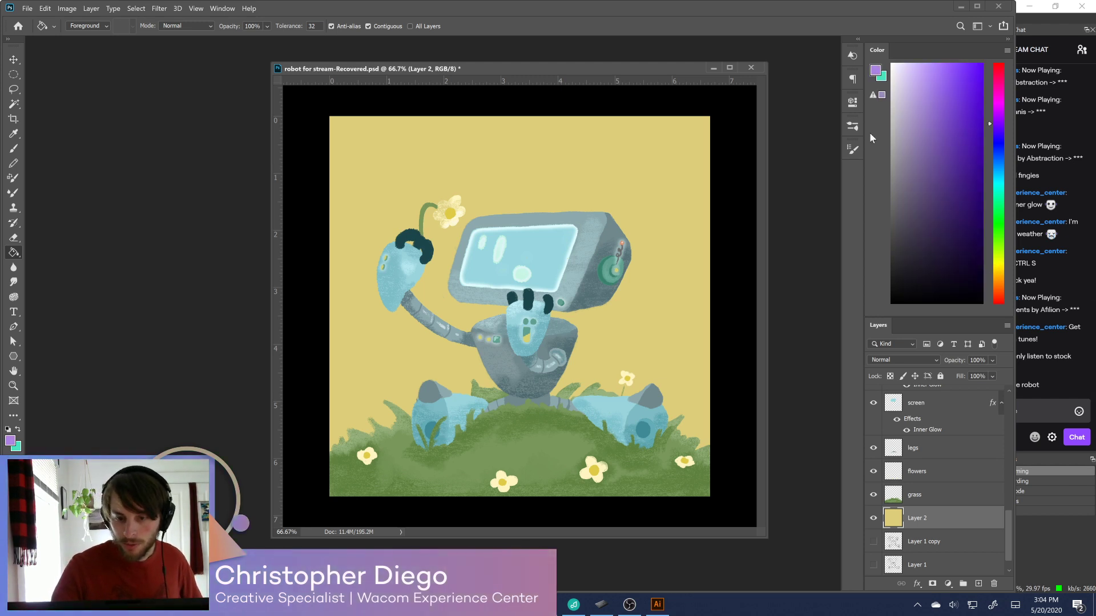
click(676, 357)
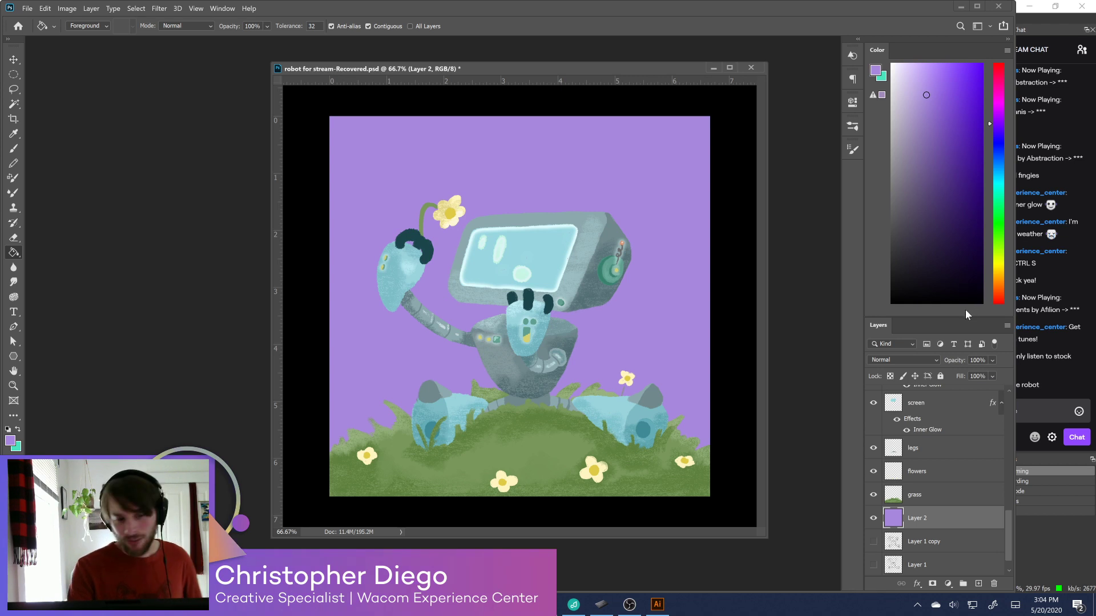
Try a pale yellow-green fill on Layer 2, and replace it with a sandy orange-tan fill
click(997, 260)
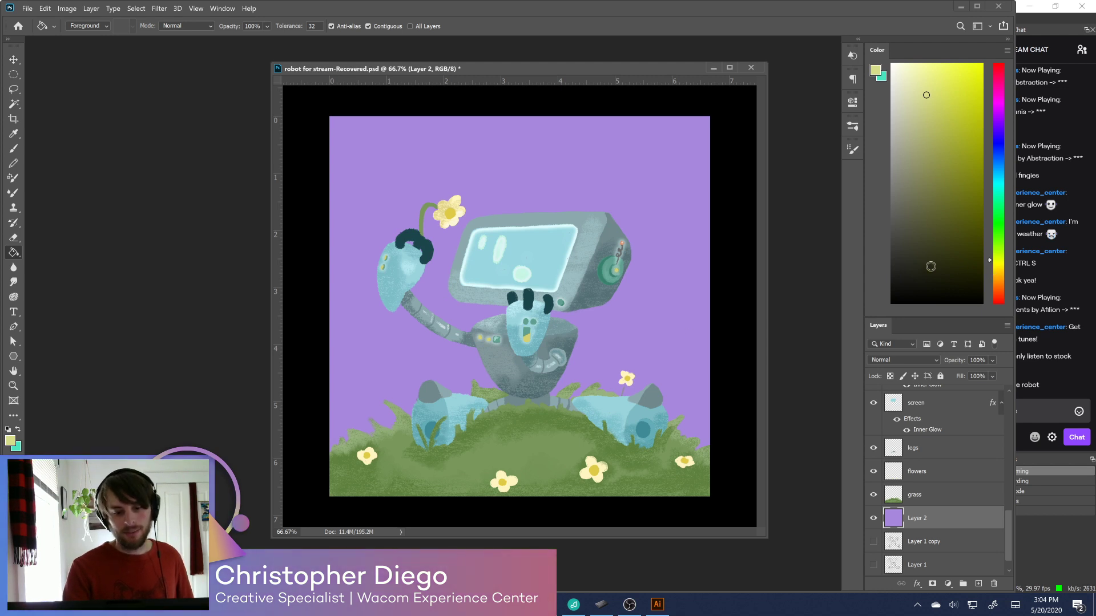
click(700, 346)
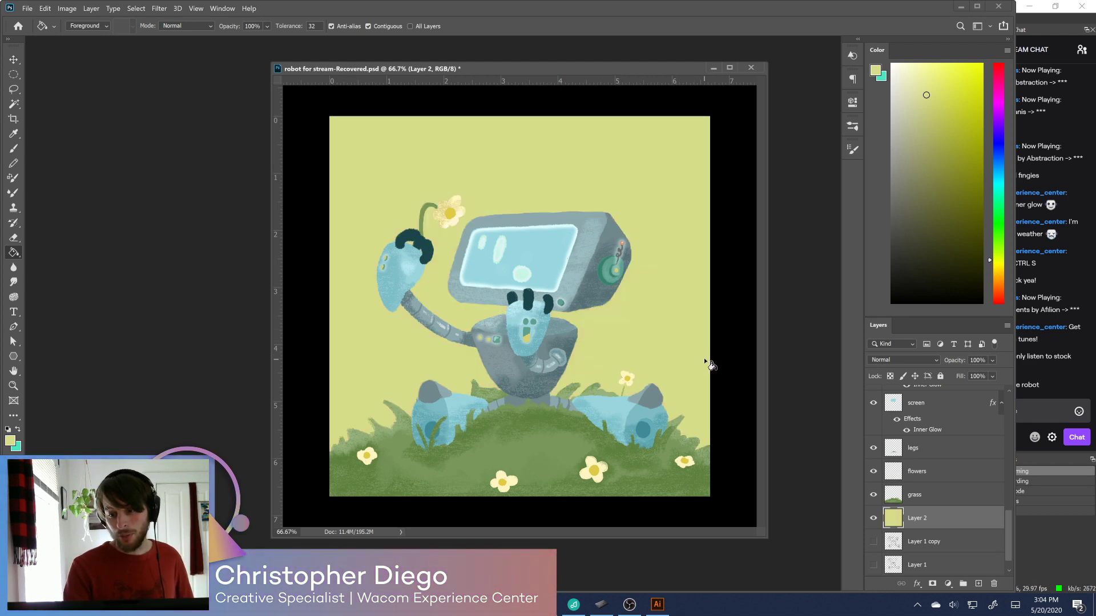
click(996, 274)
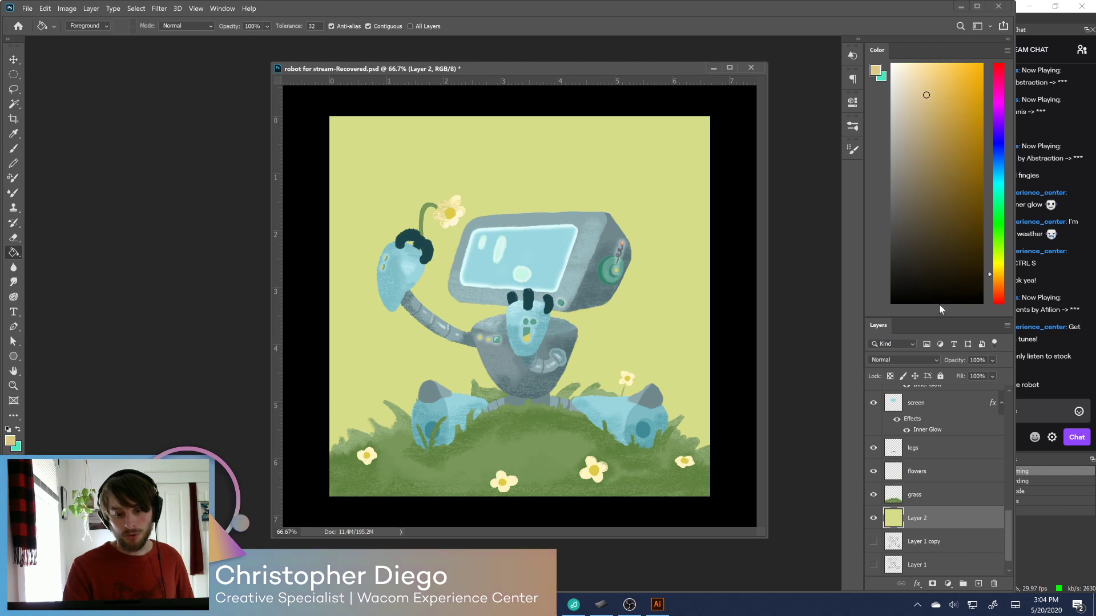
click(701, 387)
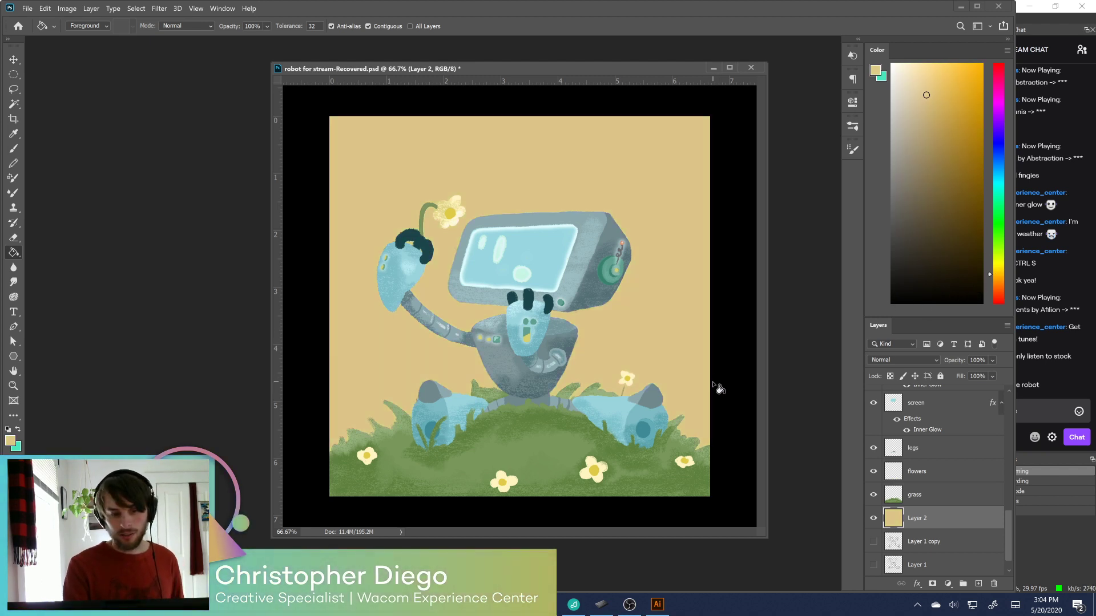
Activate the Brush tool and choose the Hard Round Pressure Opacity brush from General Brushes
key(b)
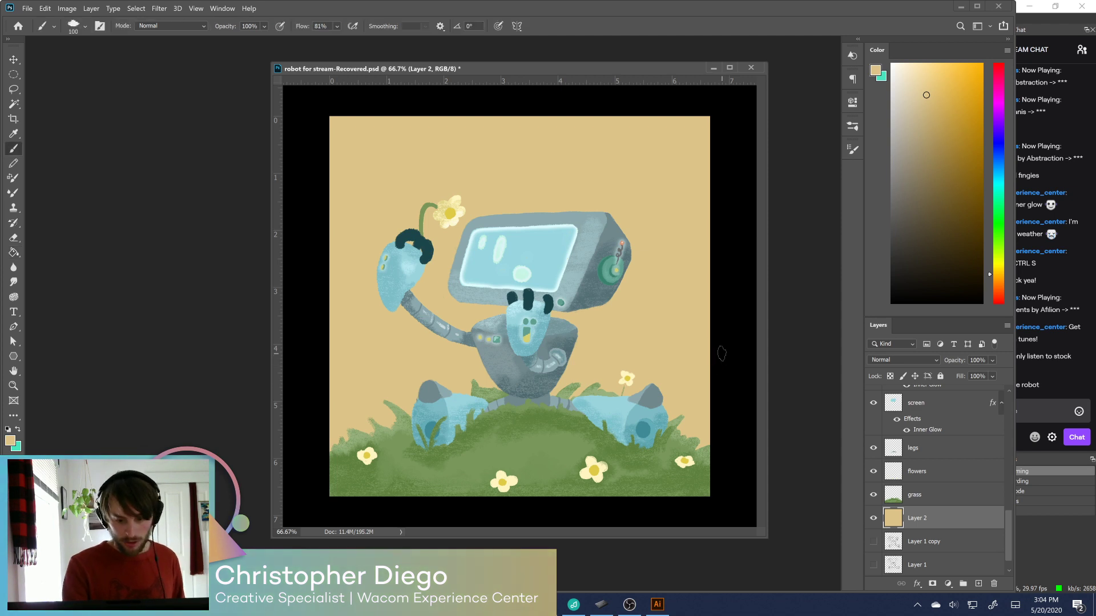
click(852, 128)
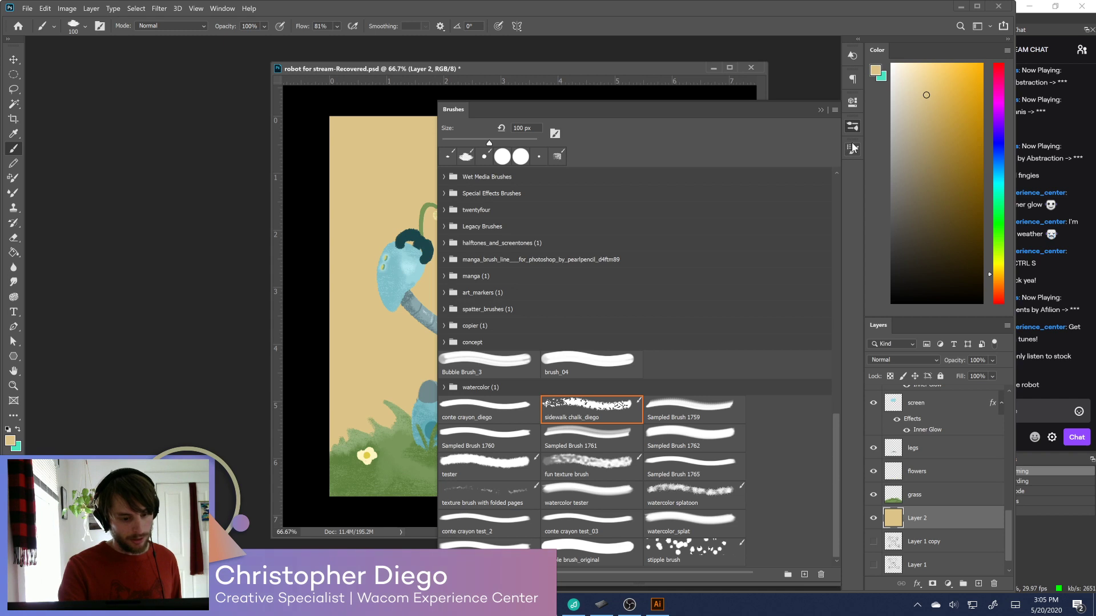
scroll(833, 451, up, 1)
scroll(834, 453, down, 1)
scroll(835, 445, up, 1)
mouse_move(835, 437)
mouse_down()
mouse_move(844, 405)
mouse_move(823, 284)
mouse_move(829, 204)
mouse_up()
click(615, 207)
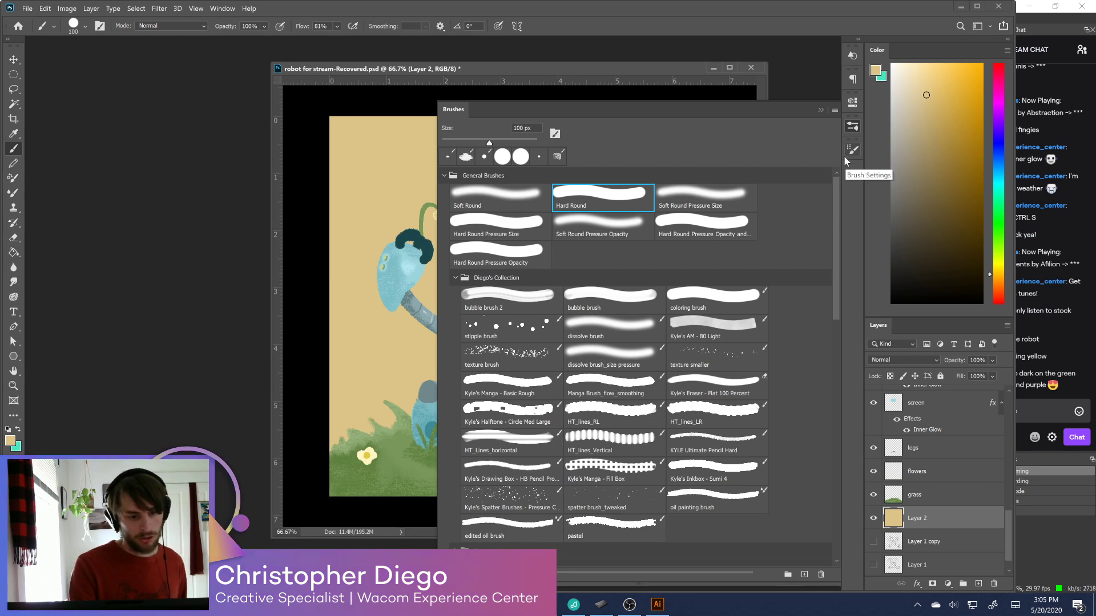
click(510, 259)
click(658, 171)
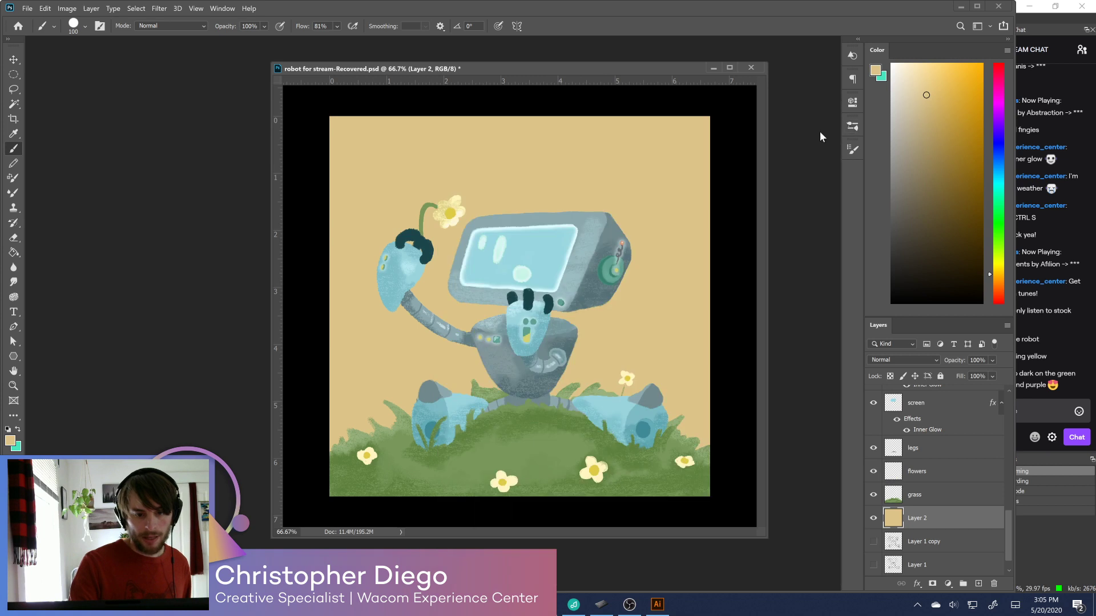
Try a dark brown zigzag brush stroke on the background beside the robot's head, and undo it
click(938, 203)
mouse_move(658, 136)
mouse_down()
mouse_move(638, 171)
mouse_move(663, 258)
mouse_up()
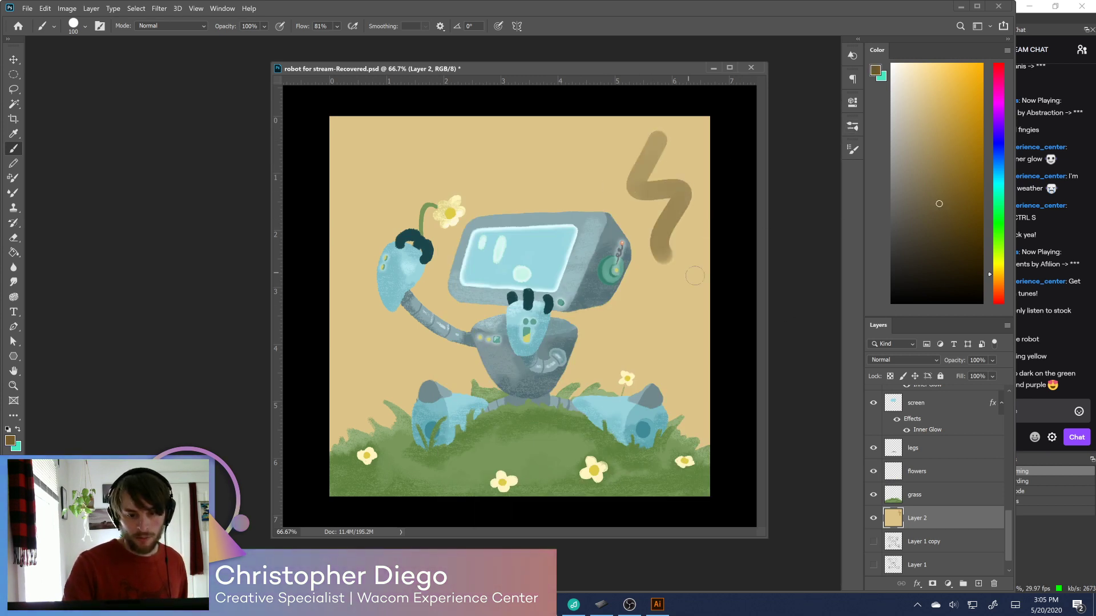
key(ctrl+z)
Enable Texture for the brush and choose the "cube pattern high contrast" pattern
click(852, 127)
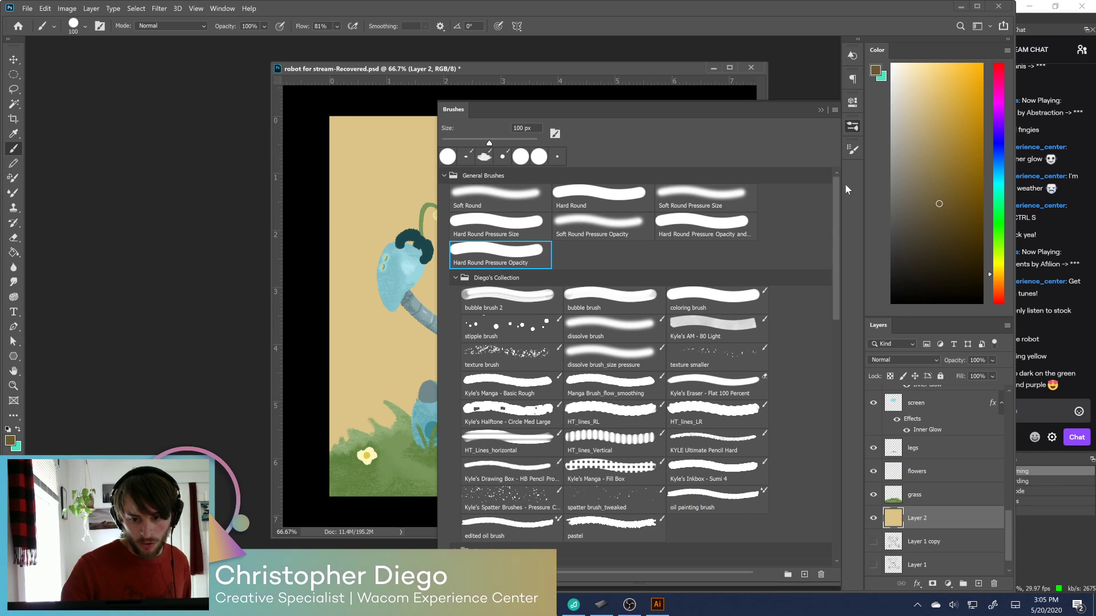
click(853, 129)
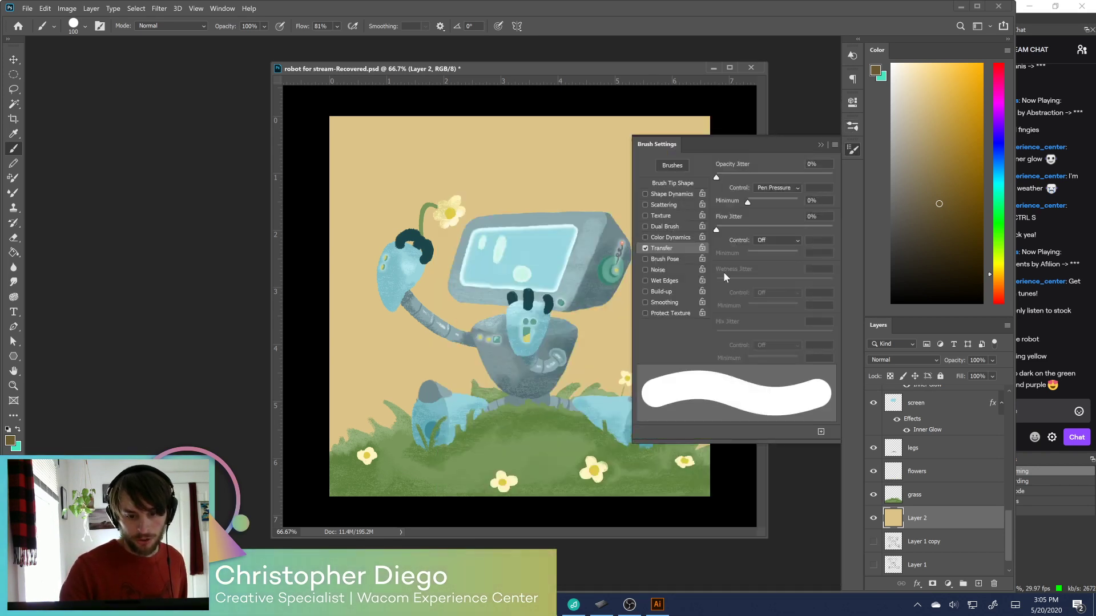
click(680, 216)
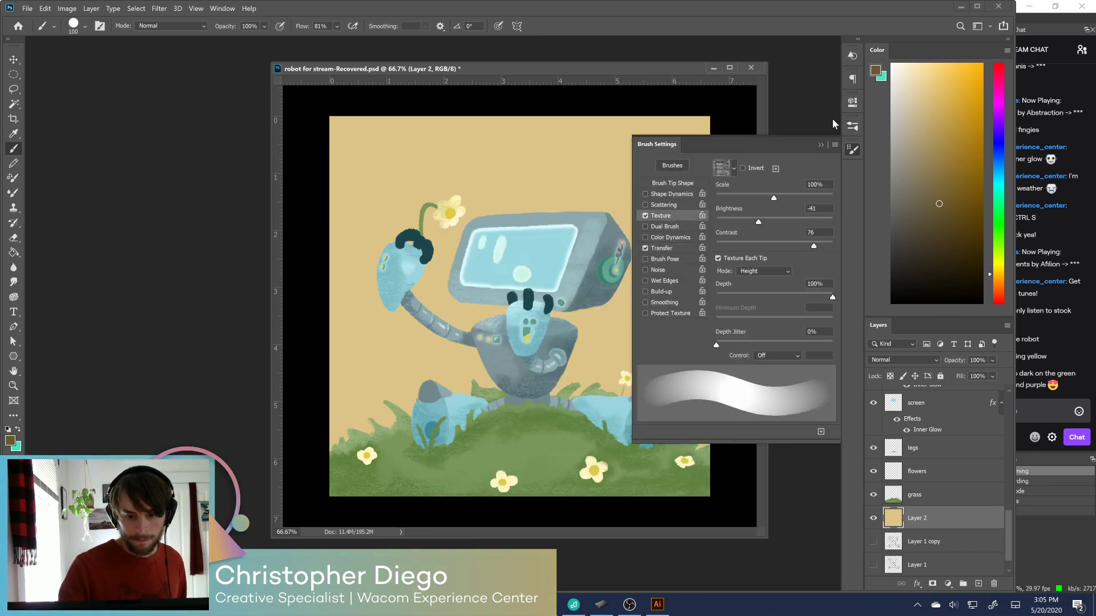
click(735, 168)
drag(772, 206, 770, 247)
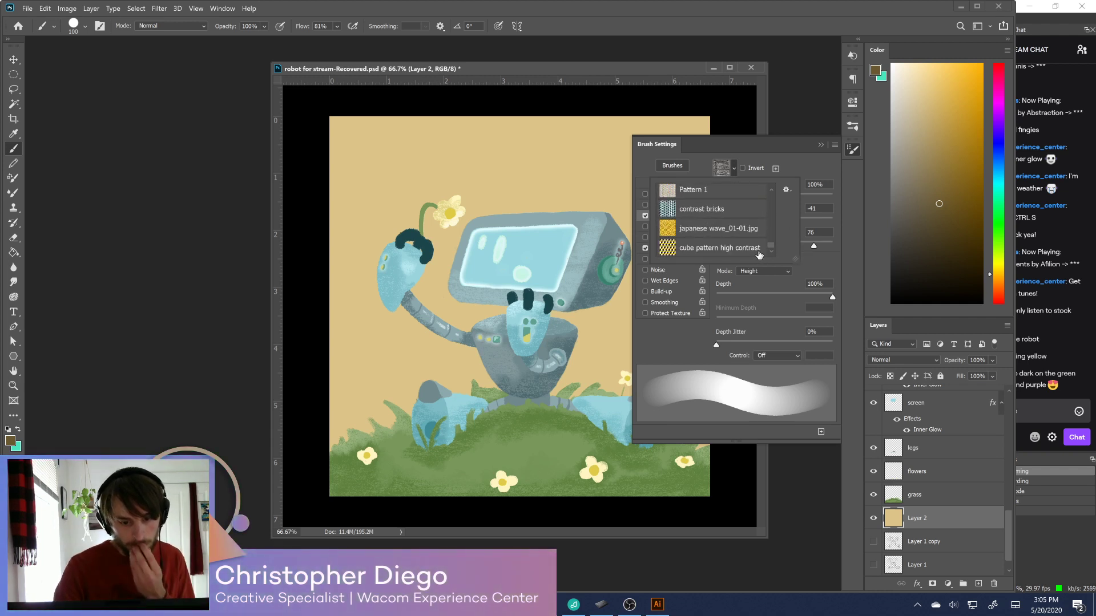
click(742, 249)
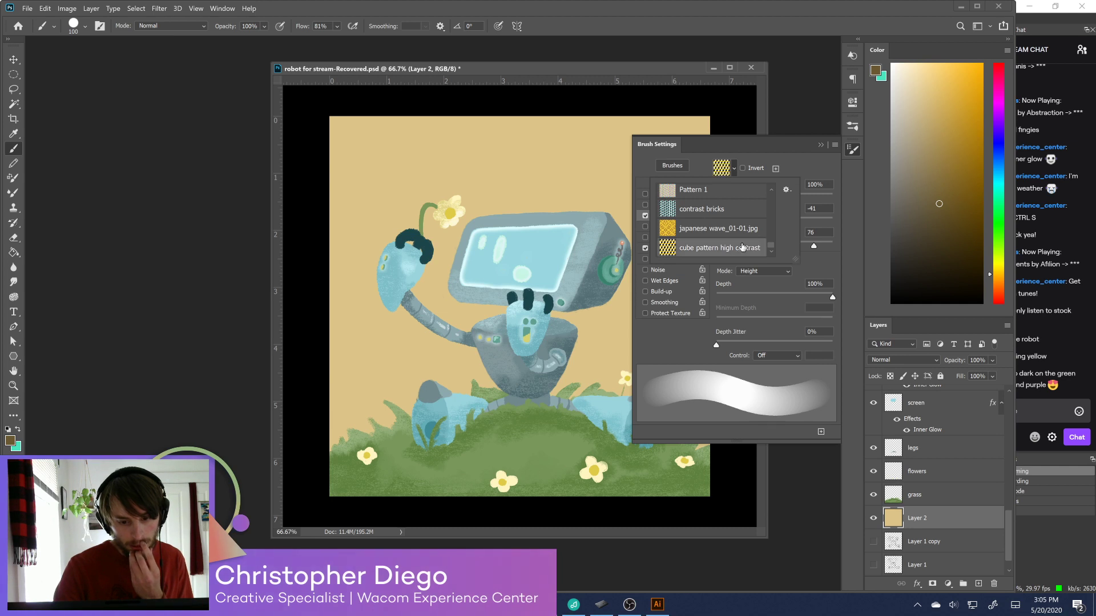
click(851, 151)
Add a new layer above Layer 2 and enable Color Dynamics for the brush, leaving Dual Brush off
click(983, 581)
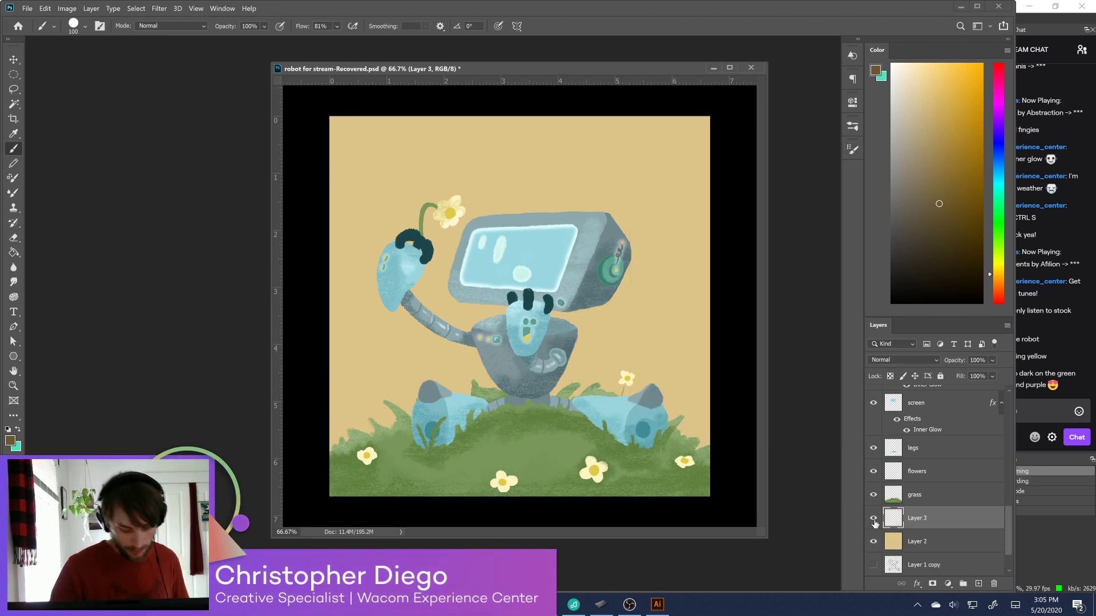
click(852, 149)
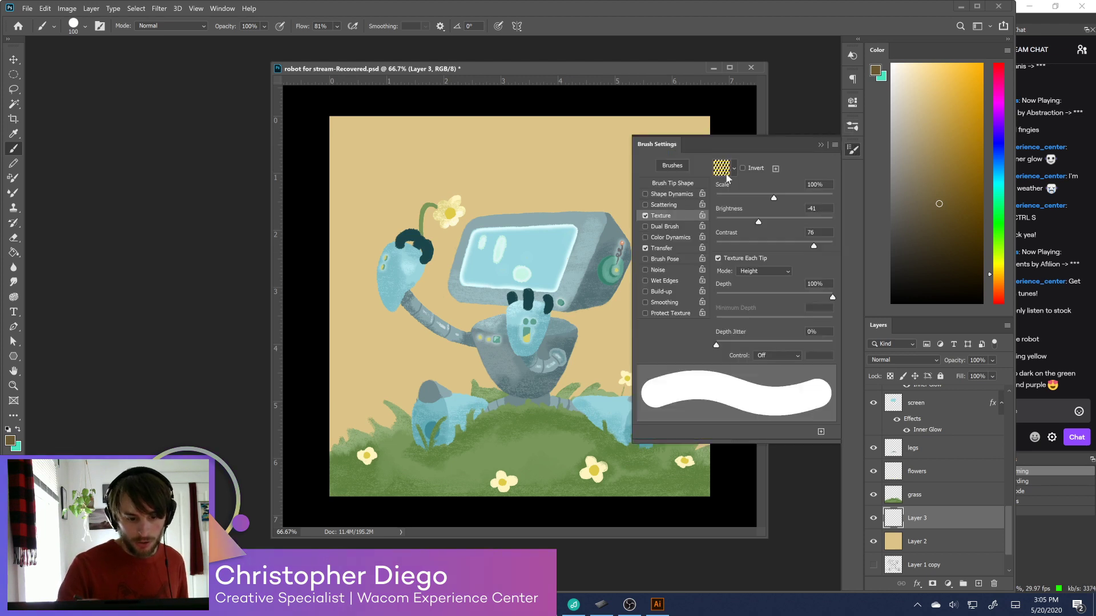
click(671, 227)
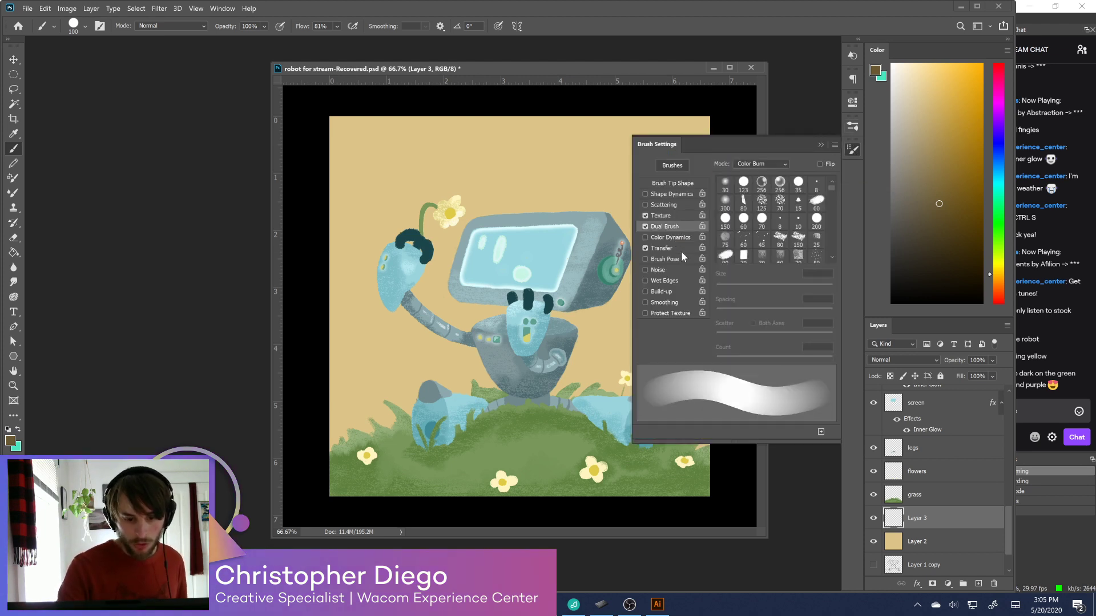
click(645, 227)
click(662, 238)
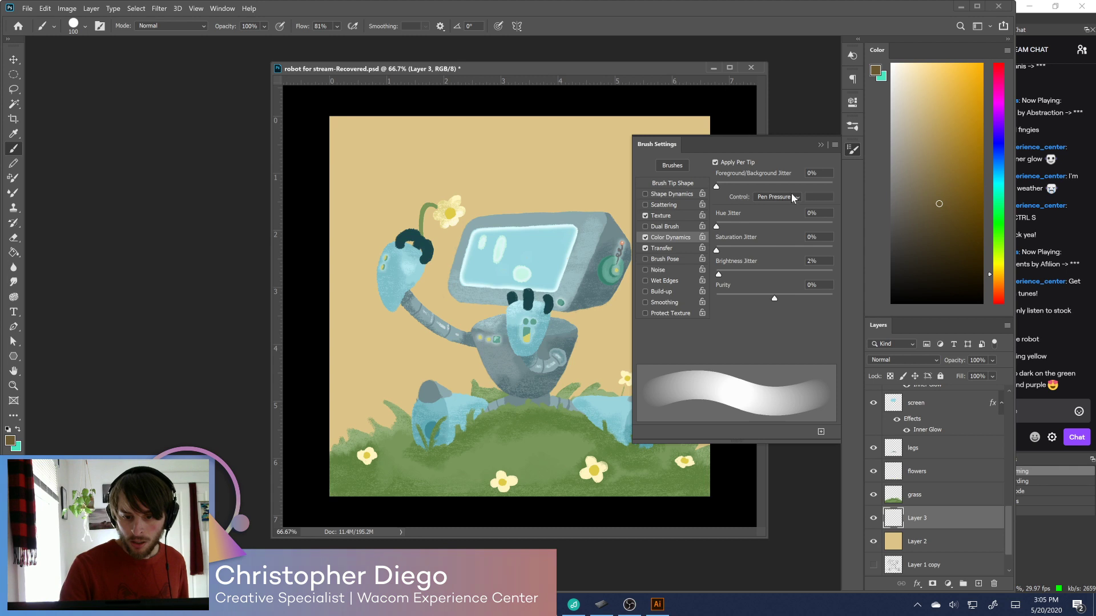
Set the background colour to white and the foreground to a slightly darker tan, and test a stroke above the robot's head before undoing it
drag(893, 65, 889, 54)
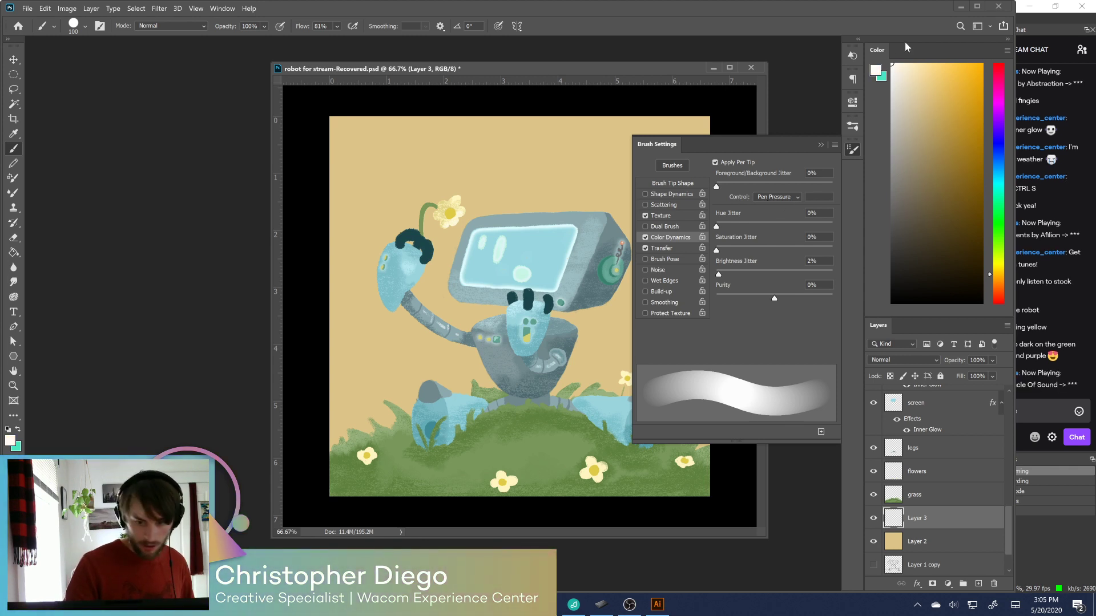
click(851, 153)
alt+click(662, 218)
key(x)
click(892, 64)
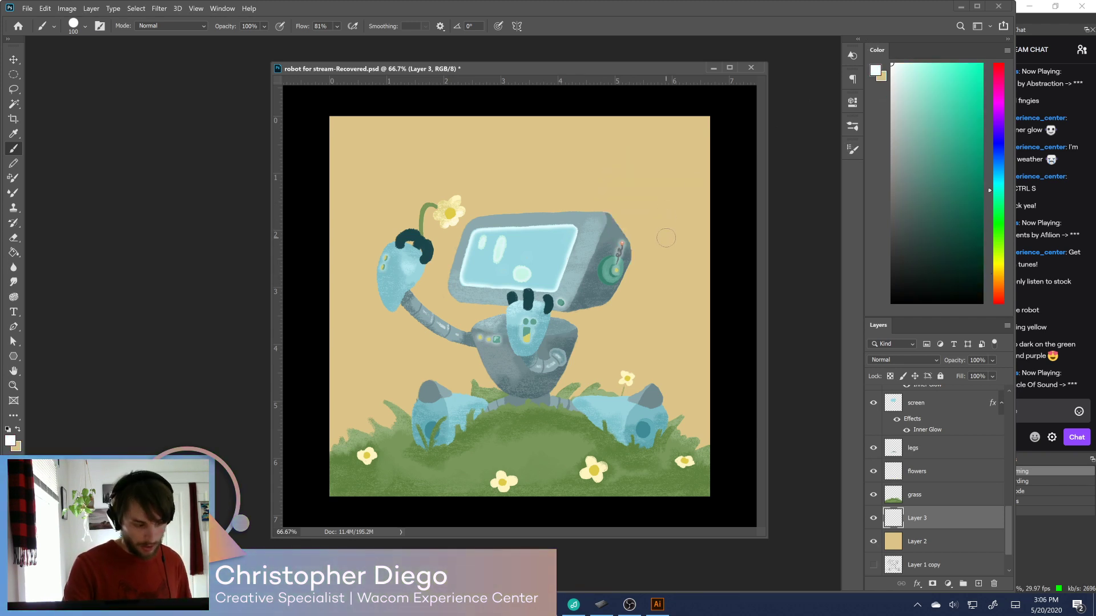
key(x)
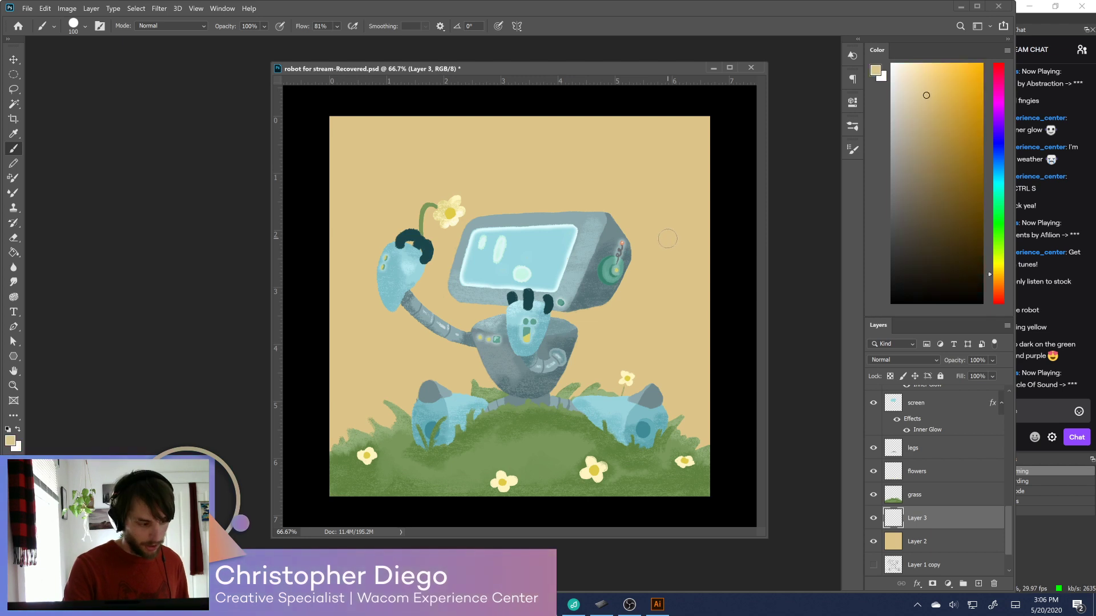
drag(930, 105, 934, 109)
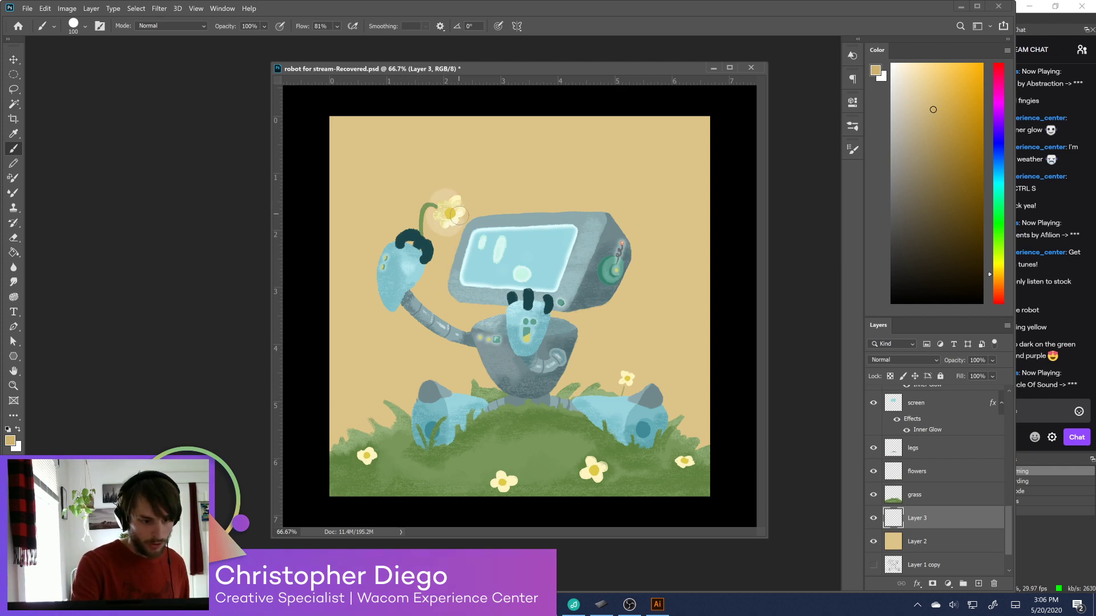
mouse_move(498, 166)
mouse_down()
mouse_move(549, 154)
mouse_move(588, 172)
mouse_up()
key(ctrl+z)
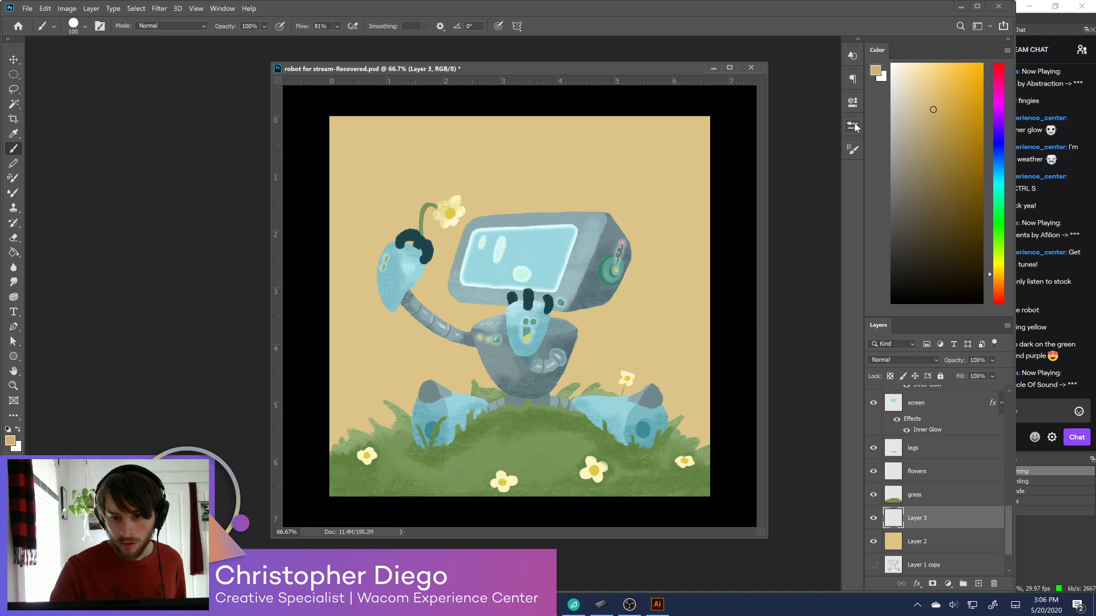
Set the brush texture's mode to Subtract, scale to 30% and contrast to 63, and test a stroke above the robot's head
click(853, 151)
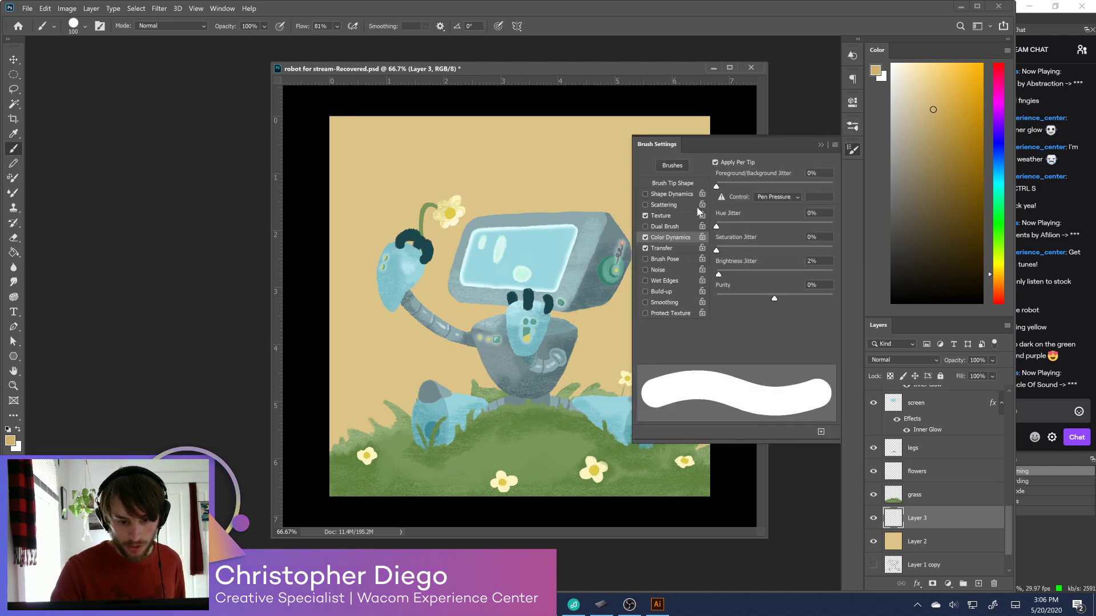
click(668, 216)
click(774, 273)
click(776, 287)
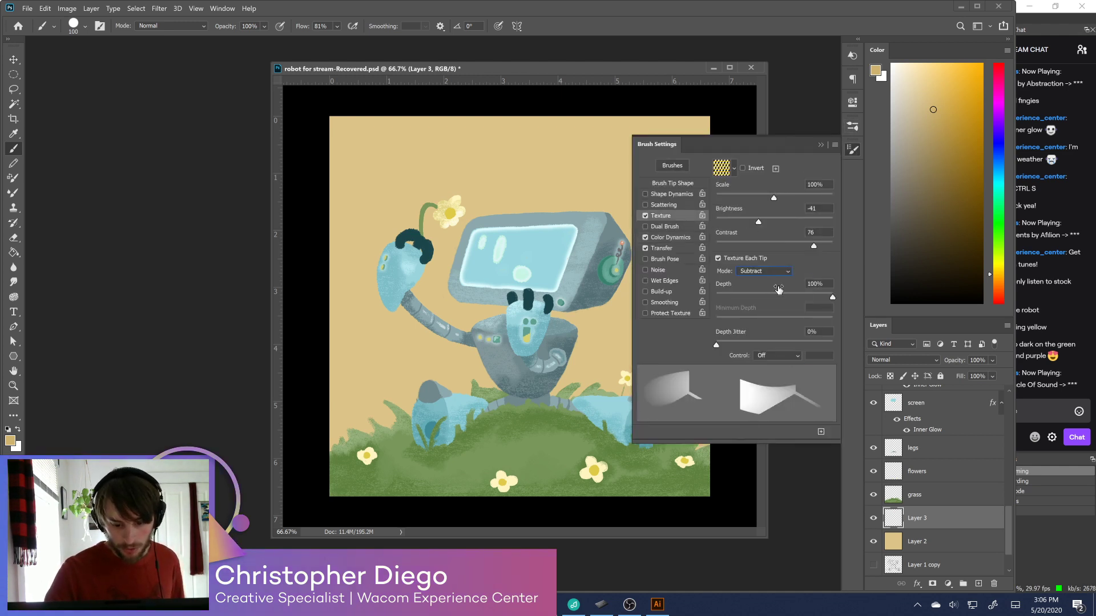
drag(774, 198, 746, 208)
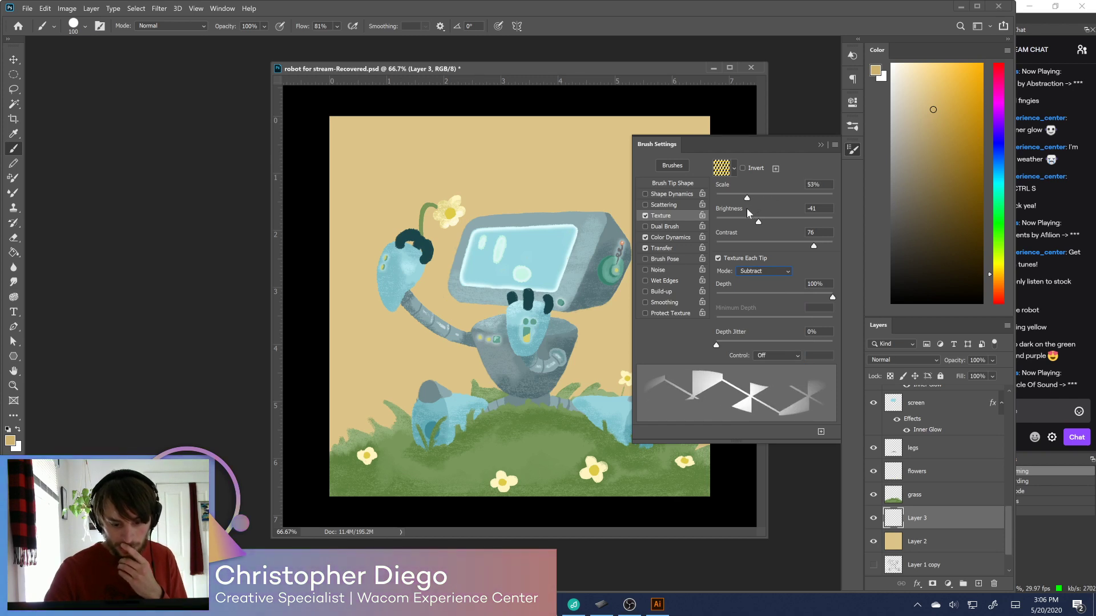
drag(813, 244, 806, 248)
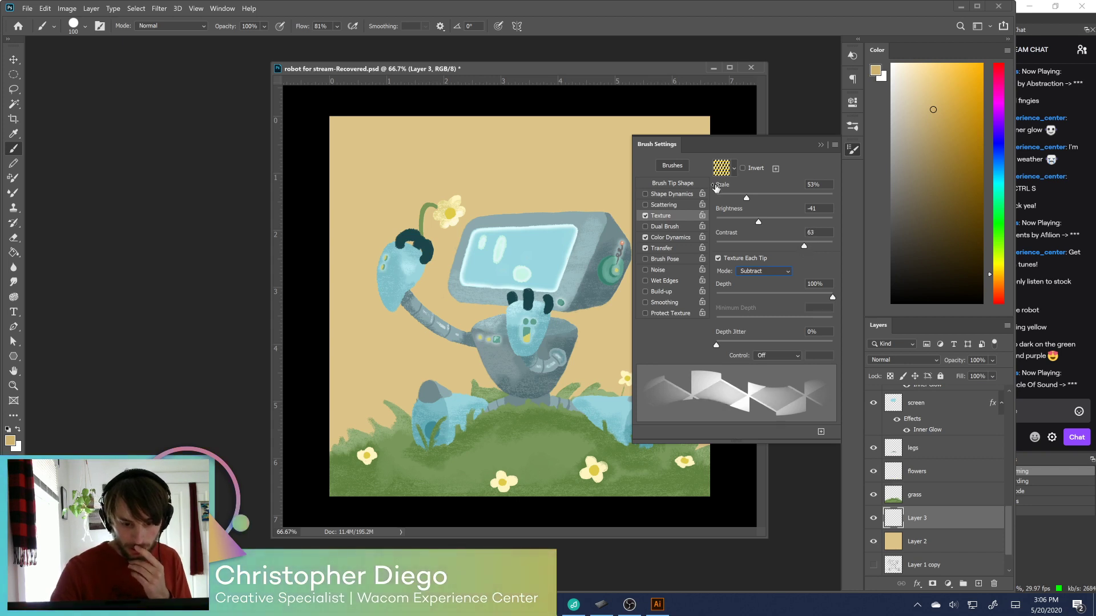
drag(746, 198, 734, 200)
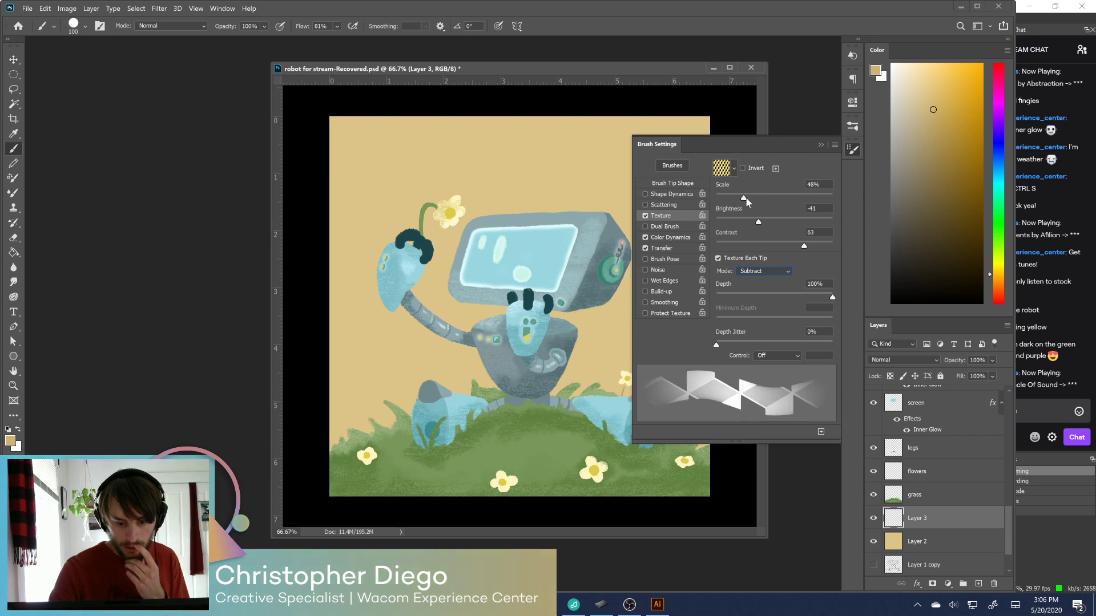
mouse_move(600, 169)
mouse_down()
mouse_move(577, 163)
mouse_move(594, 182)
mouse_up()
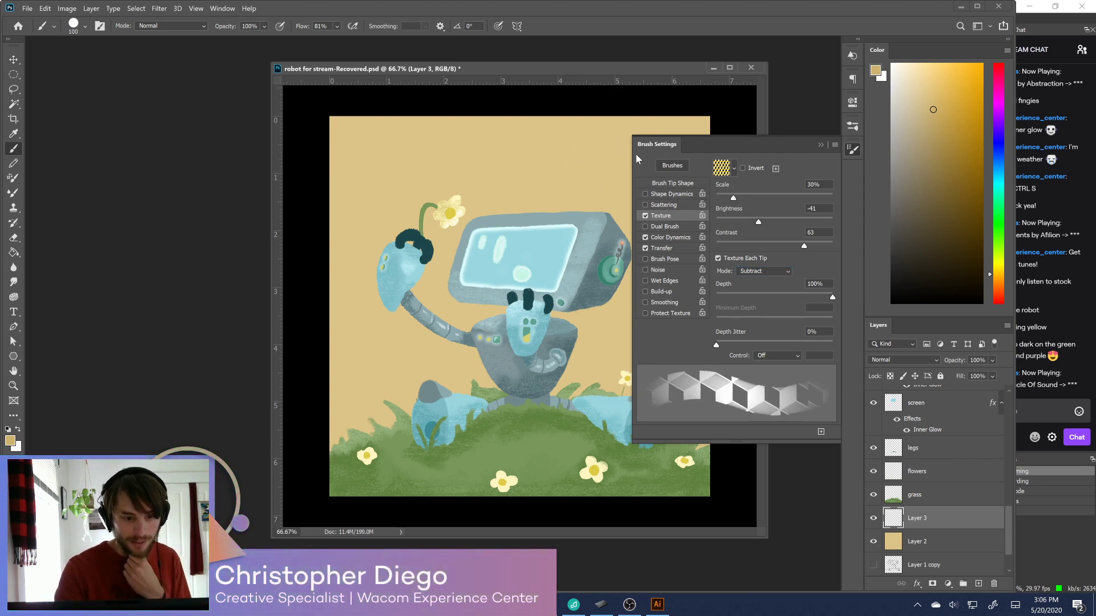
Set the brush tip spacing to 2%
click(685, 183)
drag(719, 340, 716, 340)
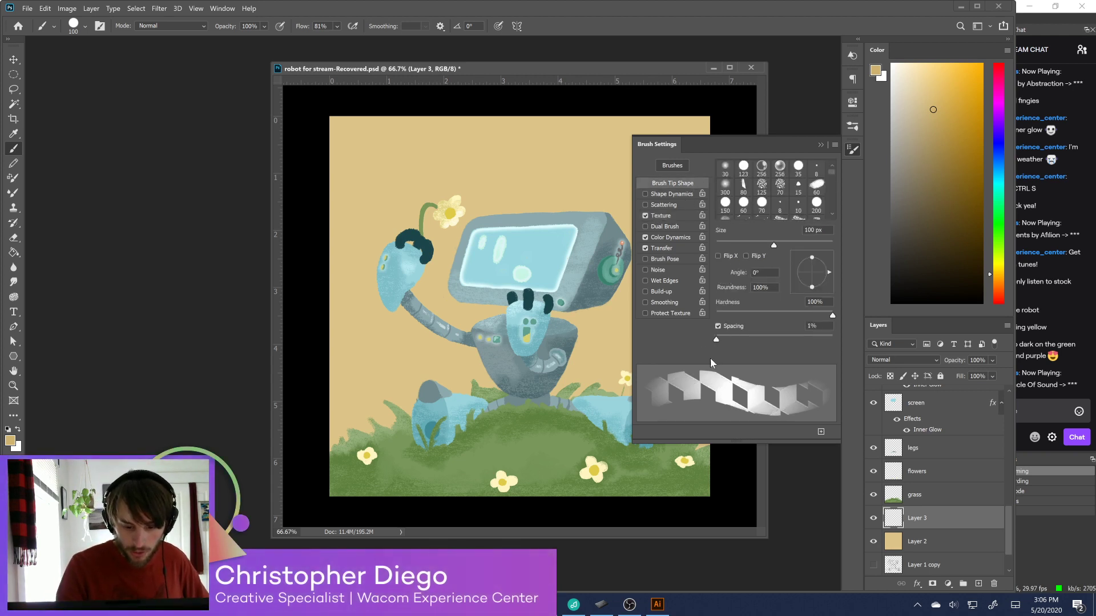
drag(716, 341, 718, 341)
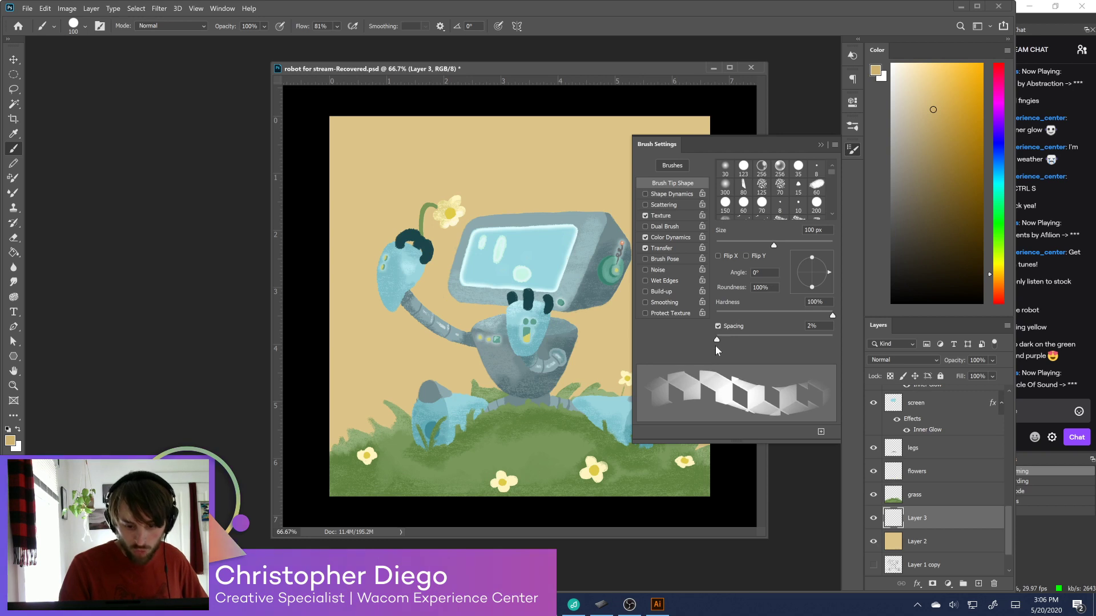
click(854, 149)
Paint cube-patterned strokes on Layer 3 around the flower and above the robot's raised hand with the 100 px brush
mouse_move(464, 208)
mouse_down()
mouse_move(425, 192)
mouse_move(472, 231)
mouse_move(441, 177)
mouse_move(437, 235)
mouse_move(476, 196)
mouse_move(411, 194)
mouse_move(456, 235)
mouse_up()
mouse_move(438, 174)
mouse_down()
mouse_move(399, 239)
mouse_move(371, 194)
mouse_move(354, 255)
mouse_up()
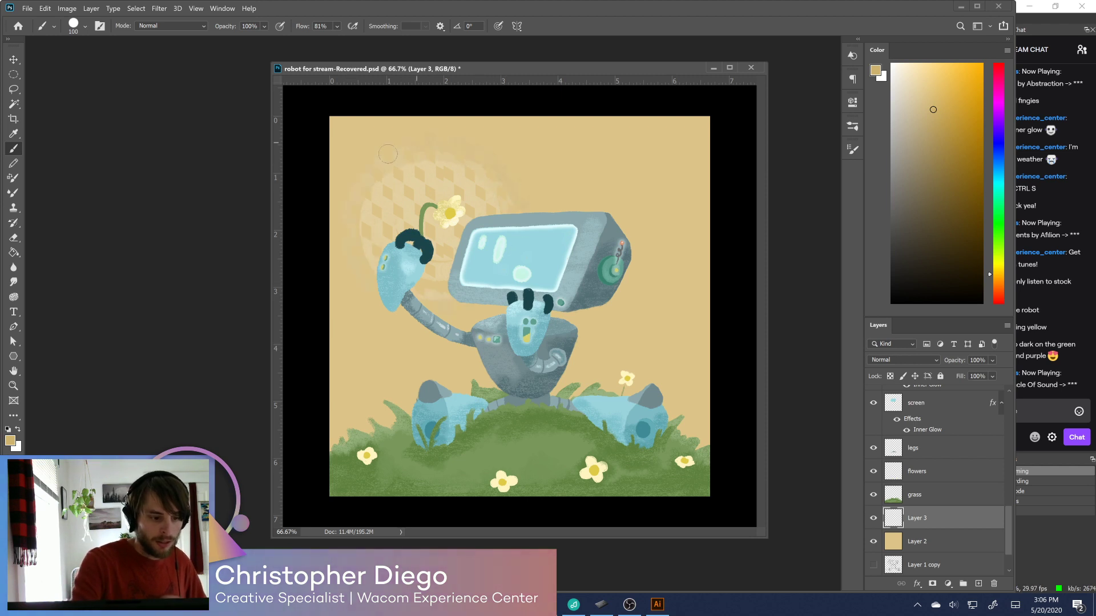
drag(484, 204, 353, 234)
mouse_move(410, 168)
mouse_down()
mouse_move(446, 180)
mouse_move(398, 278)
mouse_move(458, 184)
mouse_move(369, 277)
mouse_move(503, 215)
mouse_move(355, 165)
mouse_up()
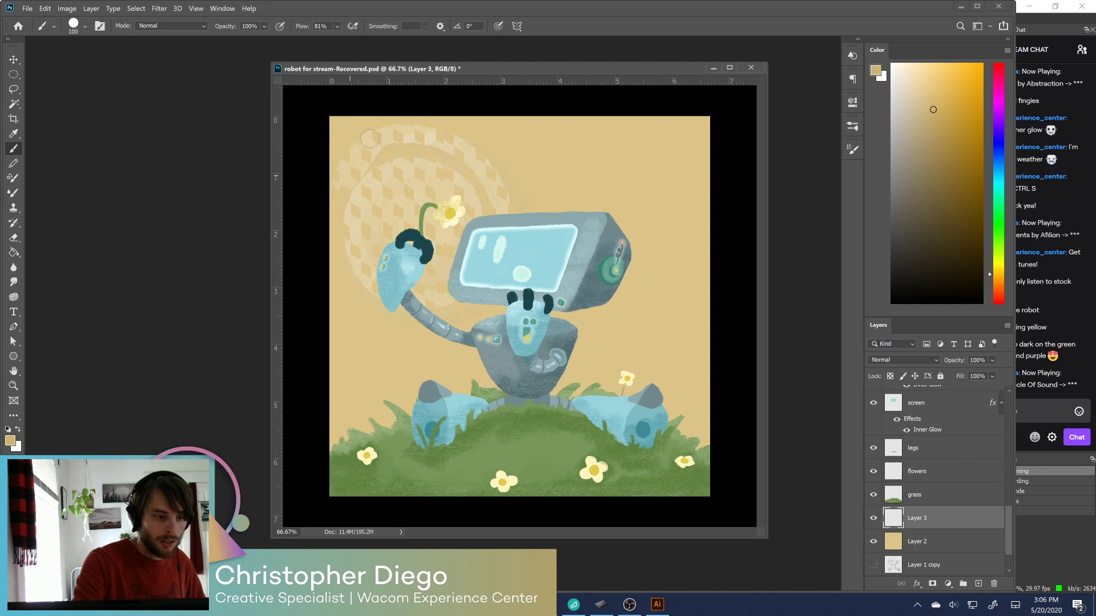
drag(336, 113, 415, 136)
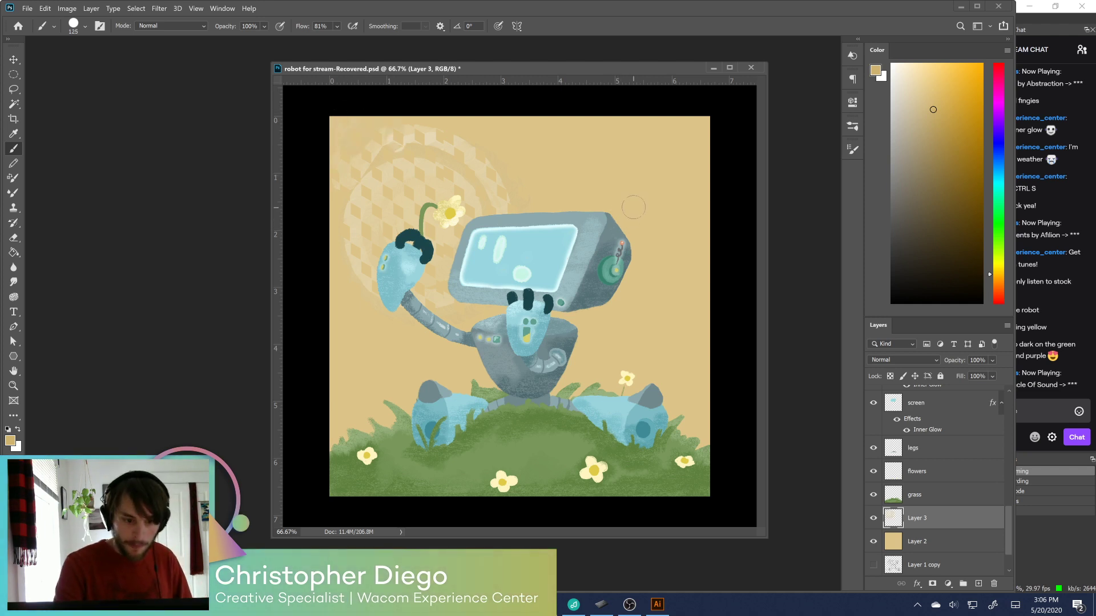
Enlarge the brush to 700 px and paint the cube pattern across the whole background, adding a stroke around the flower
key(])
key(])
key(])
key(])
key(])
key(])
key(])
mouse_move(667, 203)
mouse_down()
mouse_move(679, 243)
mouse_move(660, 317)
mouse_move(681, 334)
mouse_move(678, 406)
mouse_move(603, 363)
mouse_move(583, 304)
mouse_move(617, 207)
mouse_move(607, 172)
mouse_move(658, 149)
mouse_move(514, 144)
mouse_move(514, 195)
mouse_move(489, 171)
mouse_move(386, 138)
mouse_move(348, 172)
mouse_move(359, 243)
mouse_move(424, 263)
mouse_move(441, 219)
mouse_move(469, 212)
mouse_move(462, 244)
mouse_move(437, 229)
mouse_move(439, 216)
mouse_move(464, 222)
mouse_move(468, 239)
mouse_move(442, 229)
mouse_move(446, 216)
mouse_move(487, 220)
mouse_move(398, 351)
mouse_move(404, 376)
mouse_move(425, 410)
mouse_move(546, 399)
mouse_move(502, 229)
mouse_move(471, 248)
mouse_move(441, 222)
mouse_move(512, 225)
mouse_move(493, 316)
mouse_move(416, 369)
mouse_move(385, 370)
mouse_move(339, 418)
mouse_move(310, 346)
mouse_move(428, 378)
mouse_move(339, 395)
mouse_move(353, 398)
mouse_move(376, 362)
mouse_move(555, 302)
mouse_move(549, 156)
mouse_move(591, 244)
mouse_move(586, 147)
mouse_move(612, 182)
mouse_move(616, 302)
mouse_move(560, 362)
mouse_move(616, 396)
mouse_move(652, 400)
mouse_move(695, 362)
mouse_move(702, 214)
mouse_move(432, 129)
mouse_move(322, 181)
mouse_up()
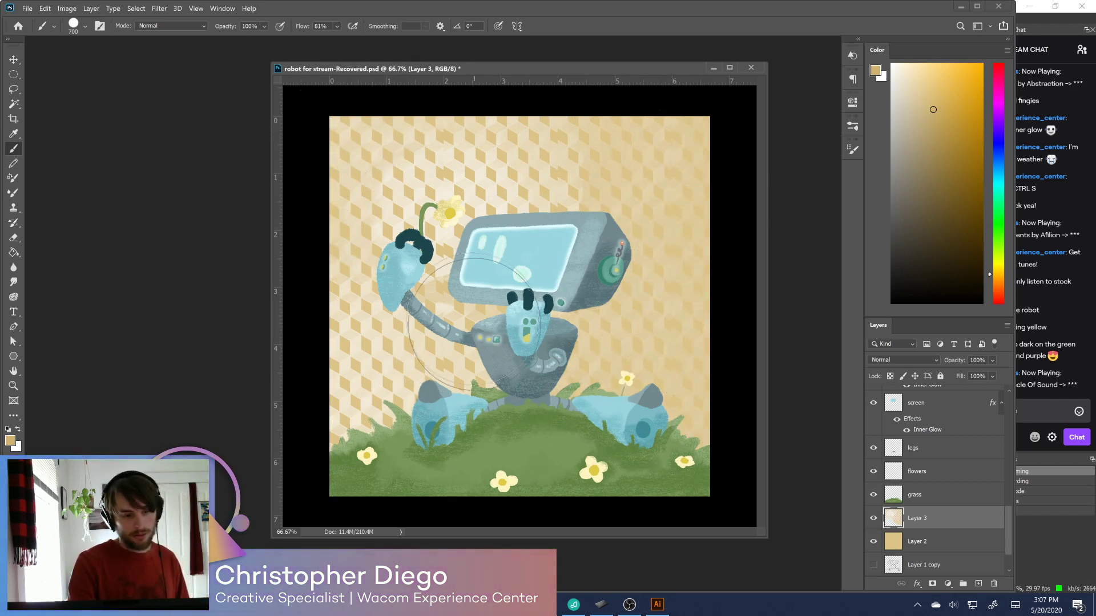
mouse_move(440, 228)
mouse_down()
mouse_move(448, 208)
mouse_move(454, 217)
mouse_up()
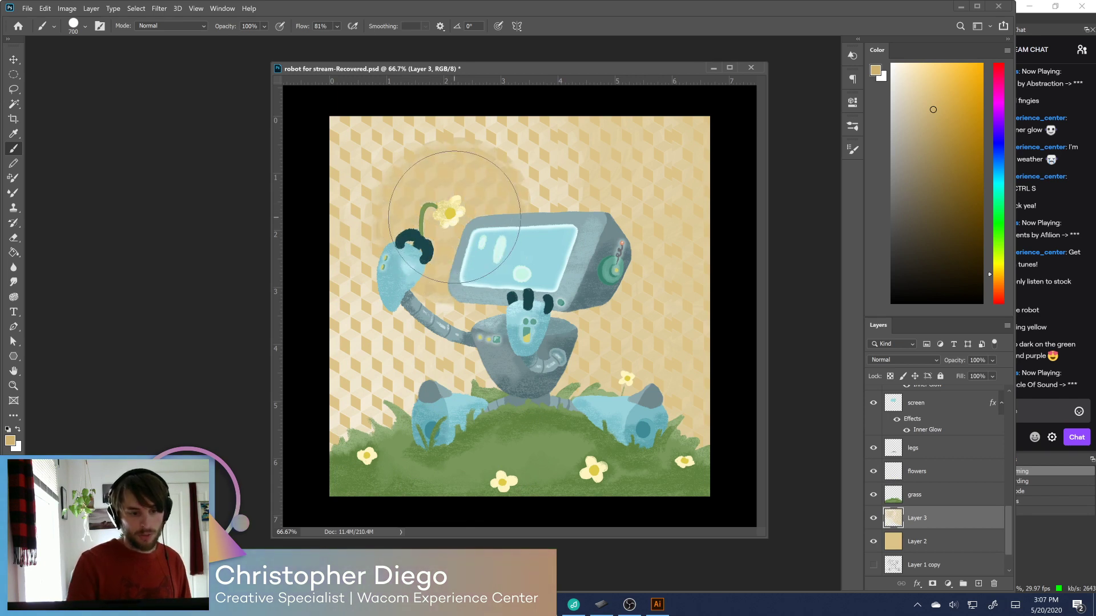
Swap the foreground and background colours, set the foreground to a lemon yellow, and try a cube-patterned stroke around the flower
key(x)
click(998, 265)
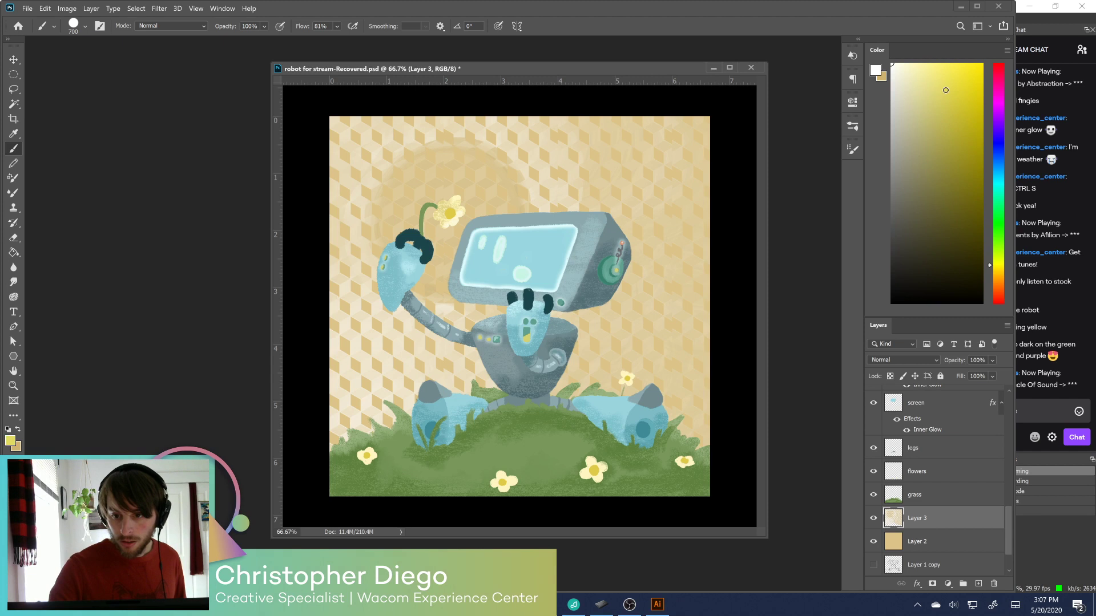
click(941, 89)
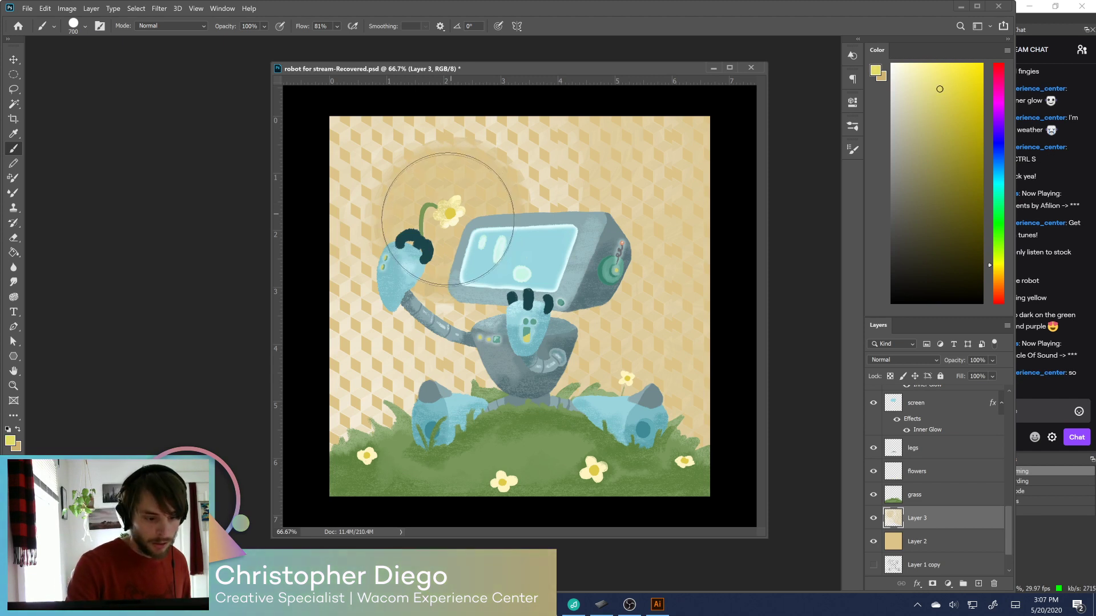
mouse_move(456, 218)
mouse_down()
mouse_move(435, 186)
mouse_move(486, 218)
mouse_move(412, 262)
mouse_move(448, 161)
mouse_move(482, 251)
mouse_move(455, 194)
mouse_up()
Set the foreground to a warm golden yellow and paint the cube pattern over the whole background
click(956, 68)
click(999, 276)
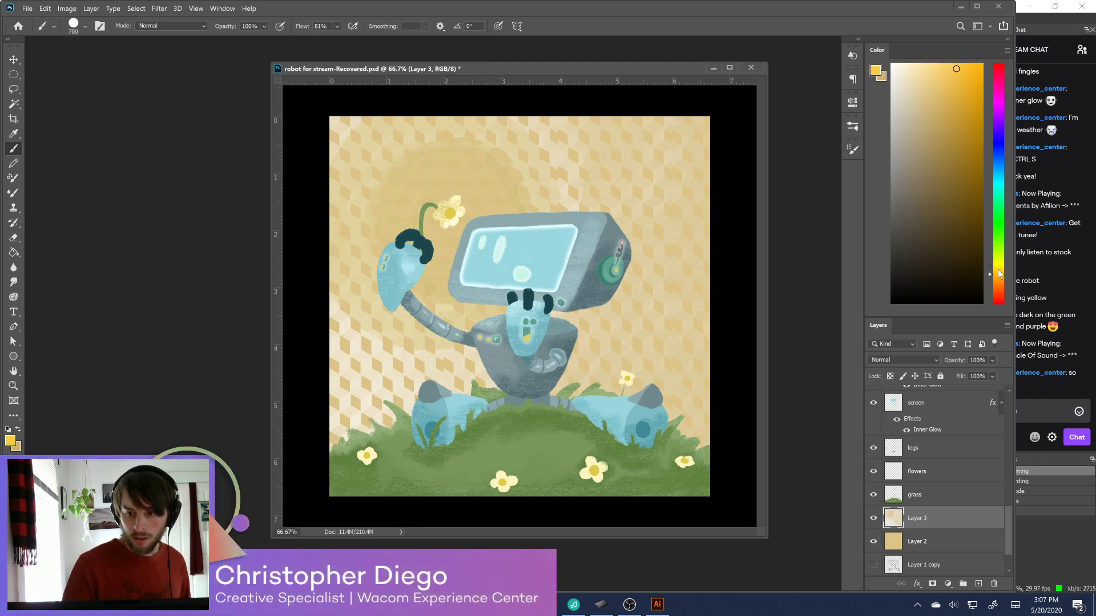
mouse_move(454, 199)
mouse_down()
mouse_move(466, 222)
mouse_move(467, 204)
mouse_move(447, 189)
mouse_move(411, 206)
mouse_move(360, 275)
mouse_move(380, 330)
mouse_move(358, 393)
mouse_move(474, 382)
mouse_up()
mouse_move(572, 358)
mouse_down()
mouse_move(619, 355)
mouse_move(642, 390)
mouse_move(687, 335)
mouse_move(700, 220)
mouse_move(654, 138)
mouse_move(553, 160)
mouse_move(574, 216)
mouse_move(614, 218)
mouse_move(460, 150)
mouse_move(335, 147)
mouse_move(322, 228)
mouse_move(389, 342)
mouse_move(385, 363)
mouse_move(687, 289)
mouse_move(675, 381)
mouse_move(643, 386)
mouse_move(427, 238)
mouse_move(429, 179)
mouse_move(578, 339)
mouse_move(677, 393)
mouse_up()
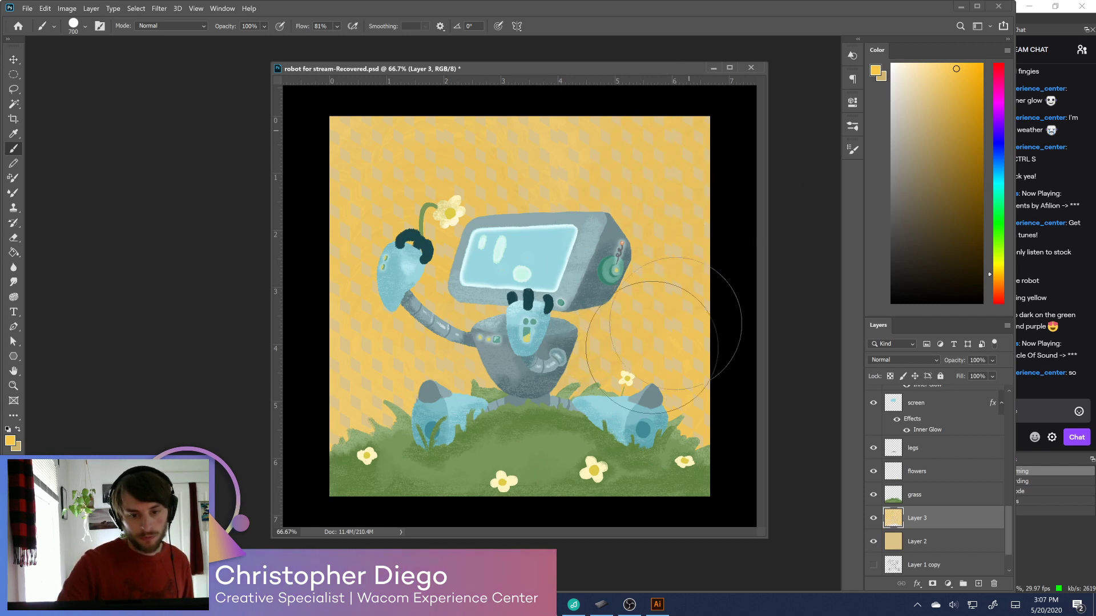
Replace the painted Layer 3 with a new empty layer and turn off Color Dynamics for the brush
click(993, 584)
click(978, 584)
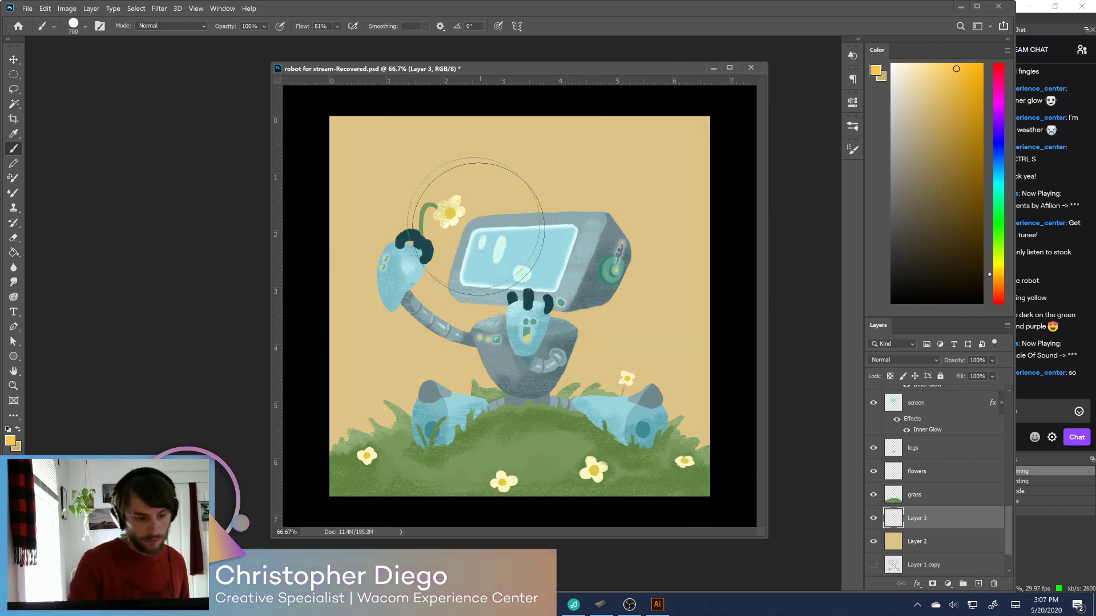
click(853, 151)
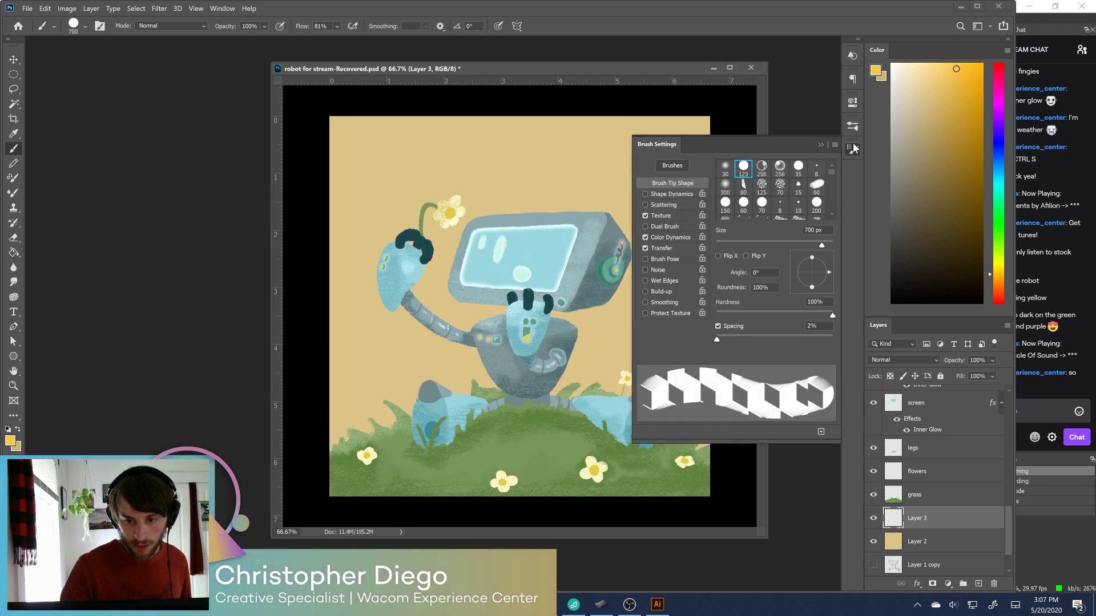
click(661, 238)
click(645, 237)
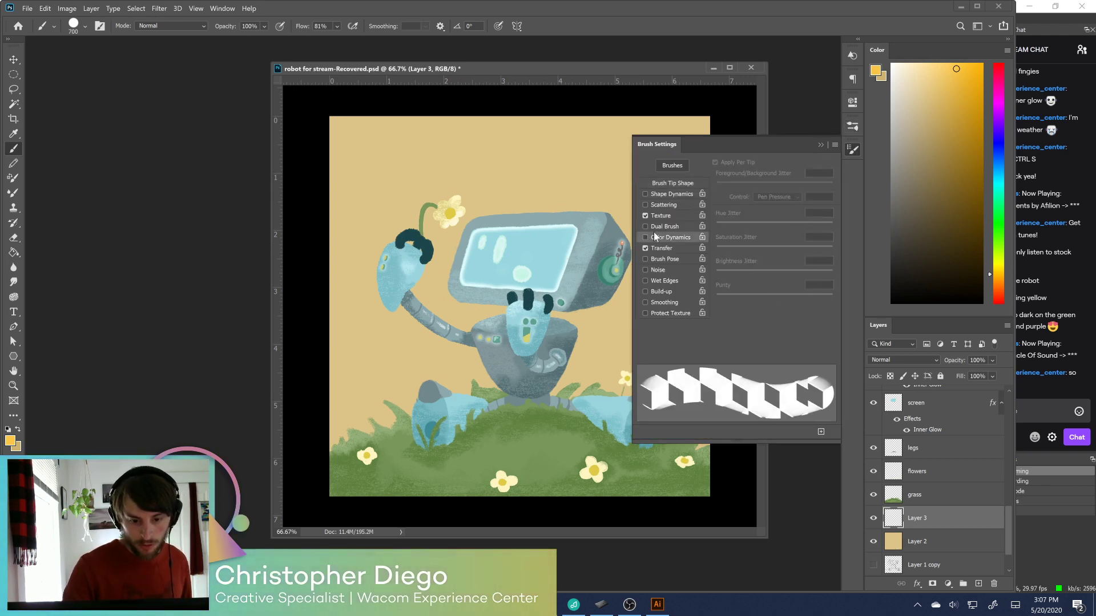
click(853, 149)
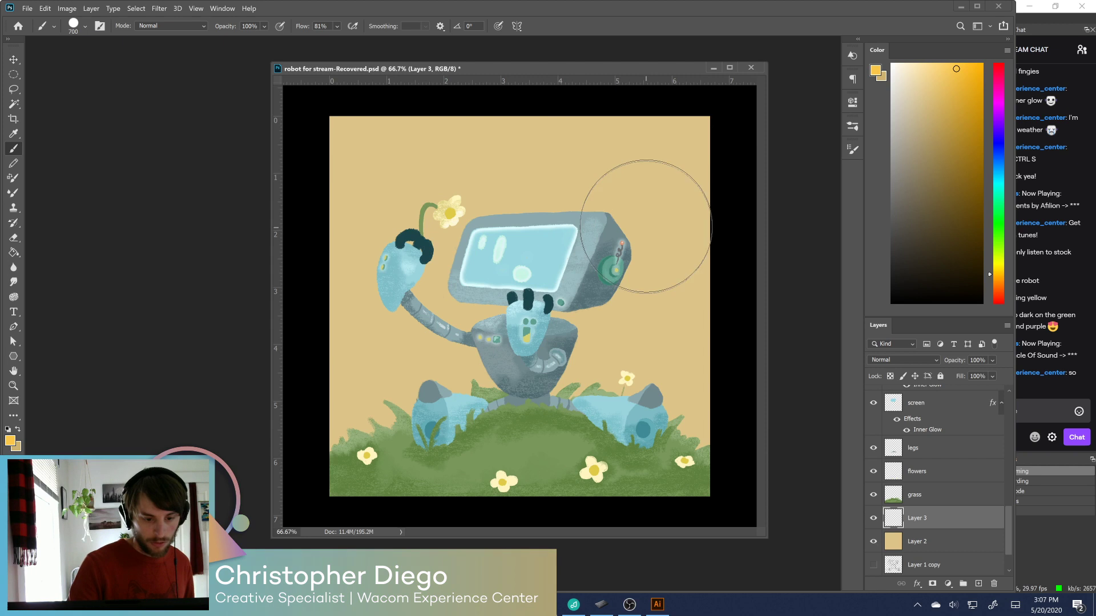
Choose a foreground tan slightly darker than the background and paint the cube pattern across the whole background on Layer 3
alt+click(668, 208)
drag(928, 105, 933, 117)
mouse_move(643, 203)
mouse_down()
mouse_move(651, 233)
mouse_move(626, 157)
mouse_move(578, 211)
mouse_move(504, 166)
mouse_move(506, 232)
mouse_move(423, 156)
mouse_move(424, 228)
mouse_move(360, 170)
mouse_move(389, 296)
mouse_move(387, 242)
mouse_move(353, 386)
mouse_move(395, 347)
mouse_move(378, 429)
mouse_move(489, 313)
mouse_move(509, 379)
mouse_move(597, 286)
mouse_move(650, 383)
mouse_up()
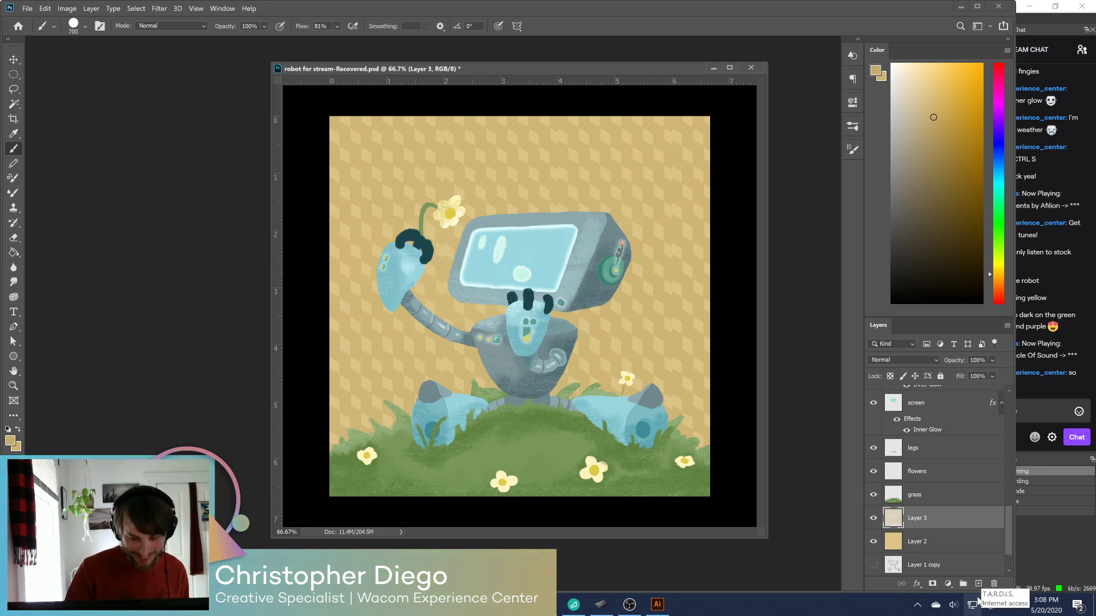
Add a new layer above Layer 3 and hide Layer 3
click(978, 584)
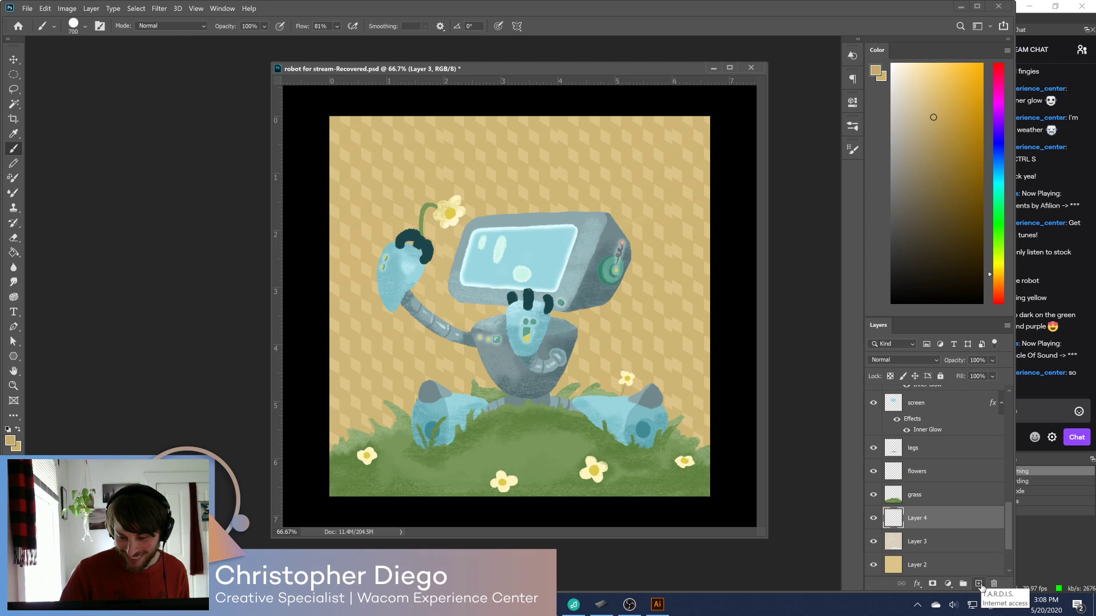
click(873, 542)
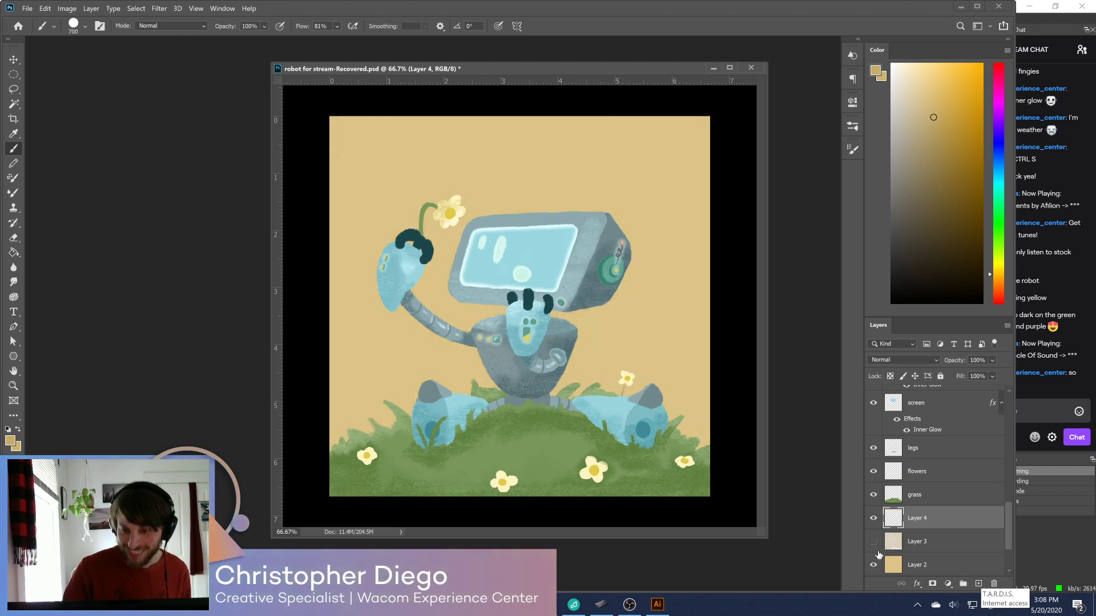
click(853, 128)
click(855, 128)
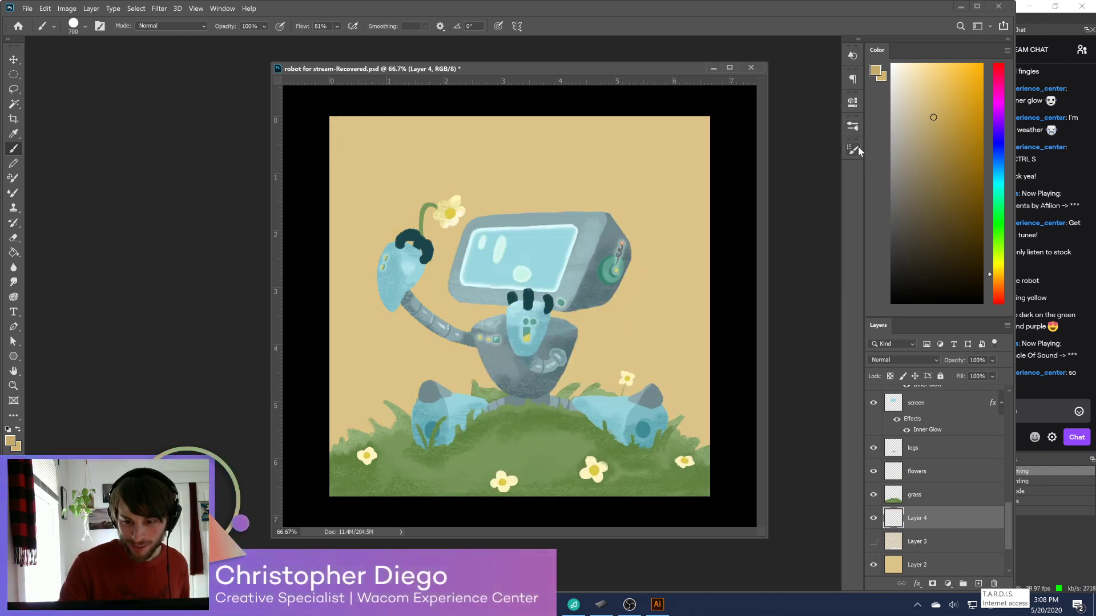
Change the brush texture to the contrast bricks pattern after comparing it with Pattern 1
click(856, 149)
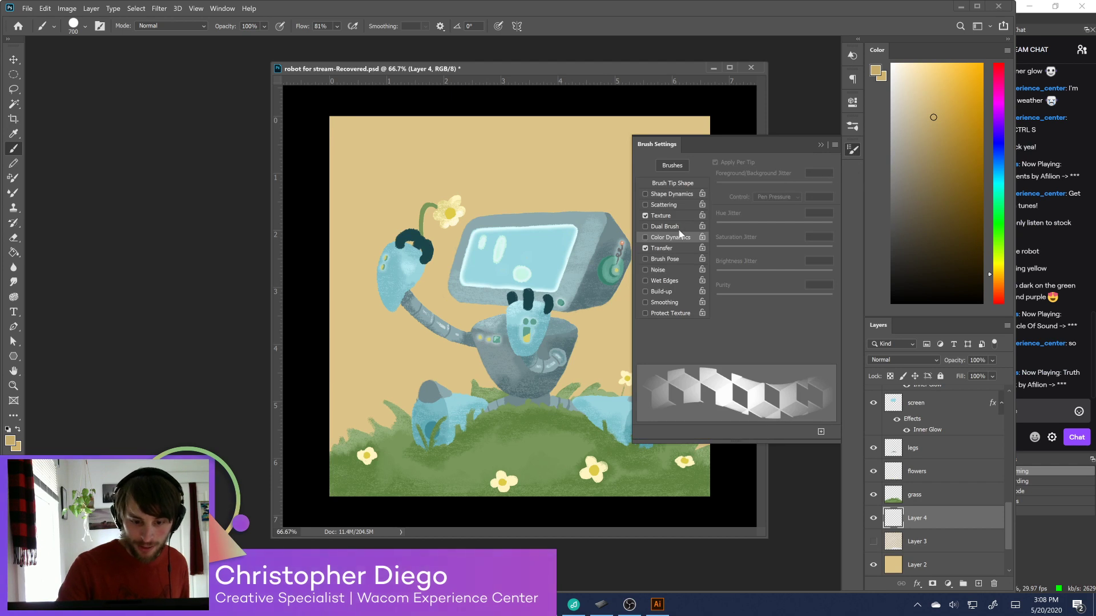
click(671, 216)
click(731, 169)
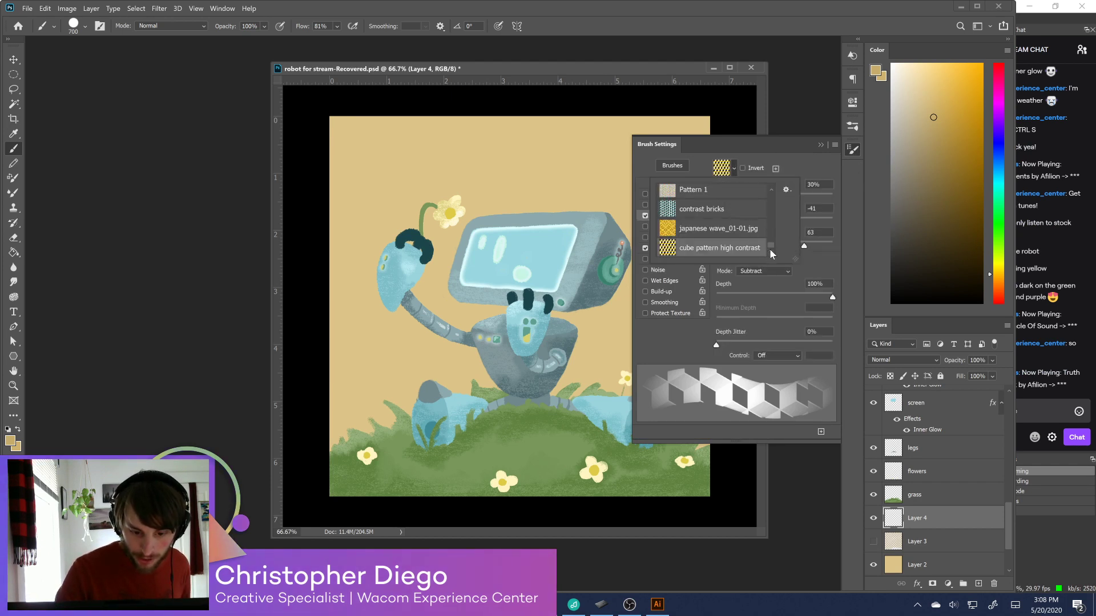
scroll(769, 250, up, 3)
click(734, 242)
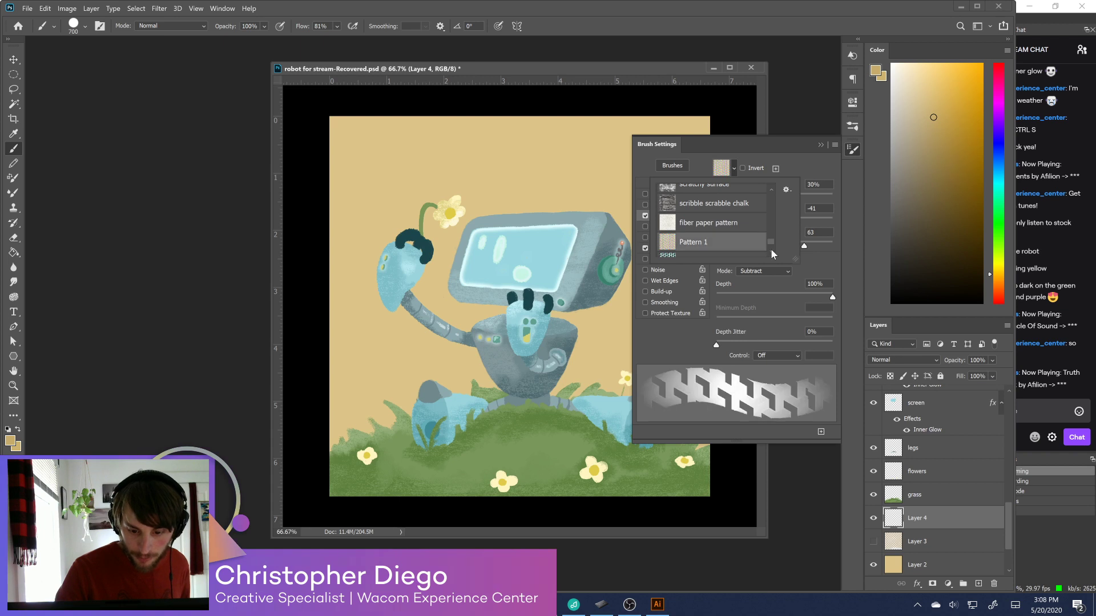
scroll(772, 251, down, 3)
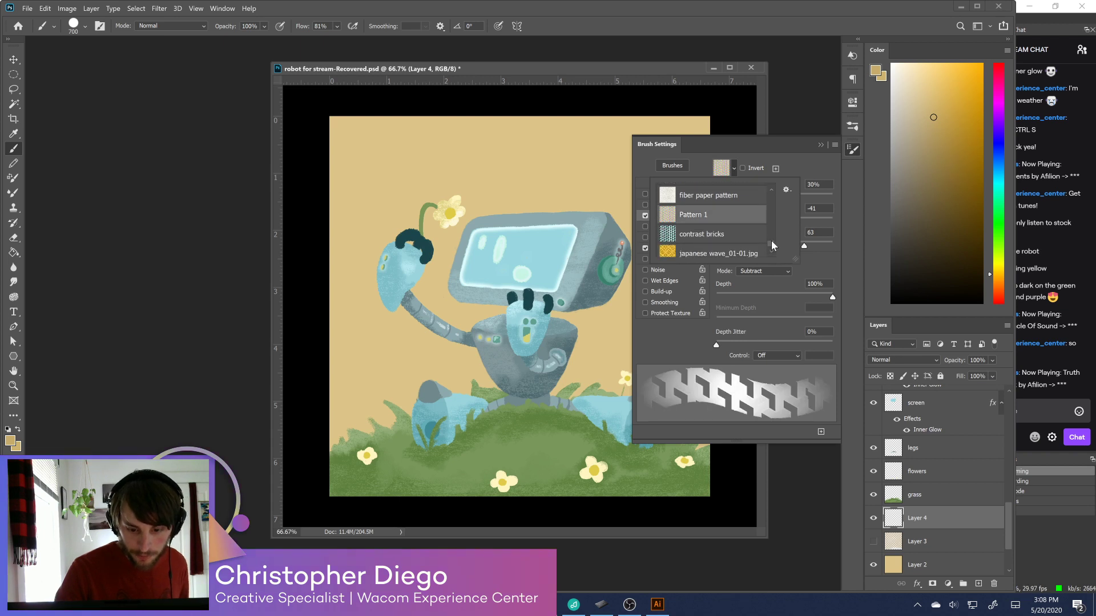
scroll(771, 245, down, 1)
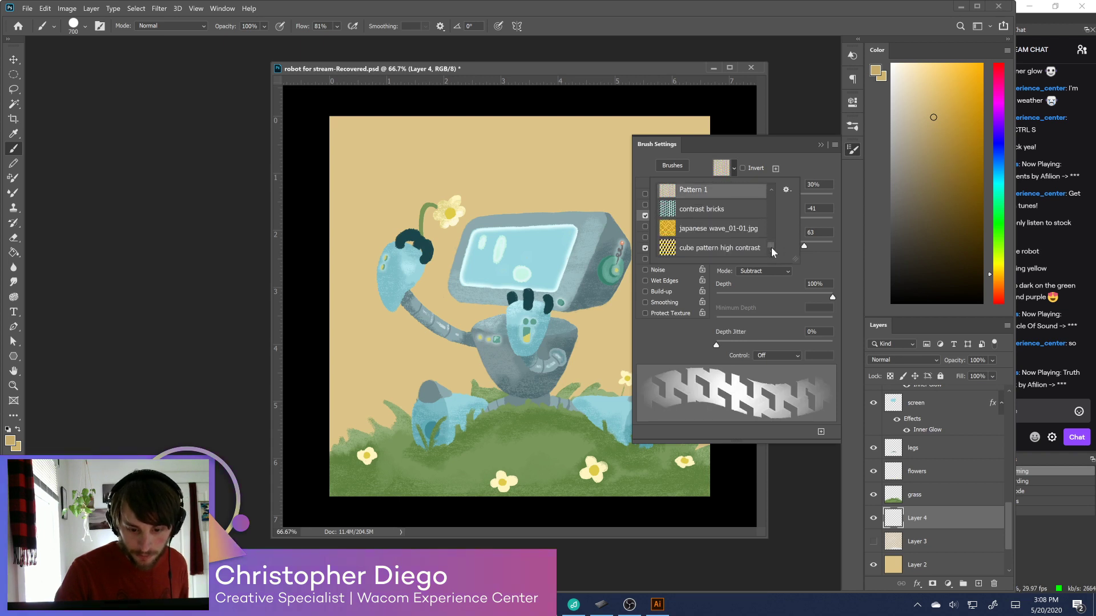
click(754, 209)
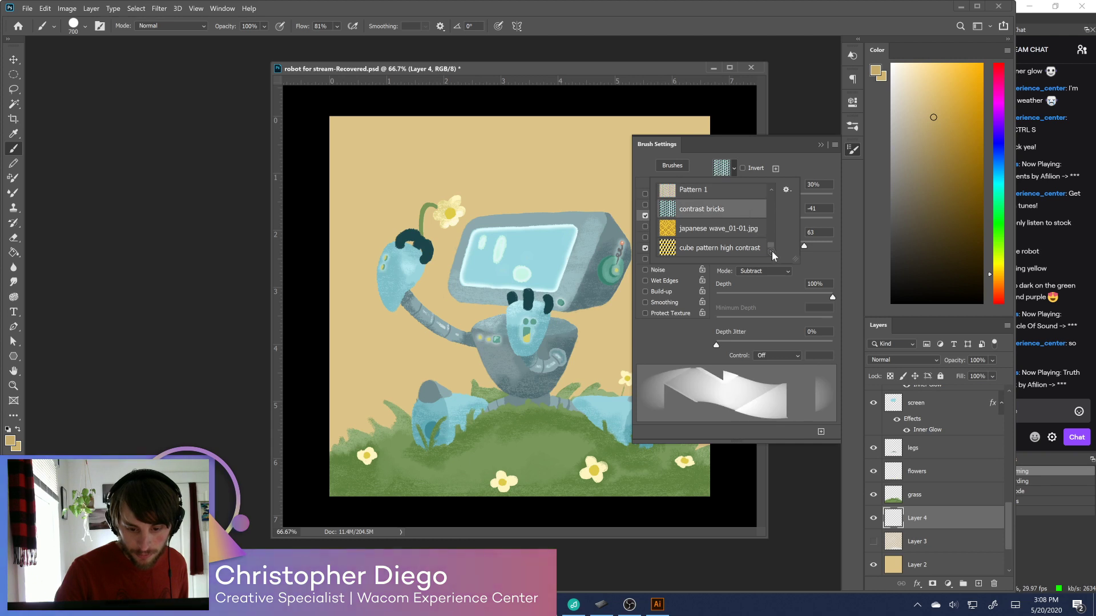
click(768, 190)
click(740, 209)
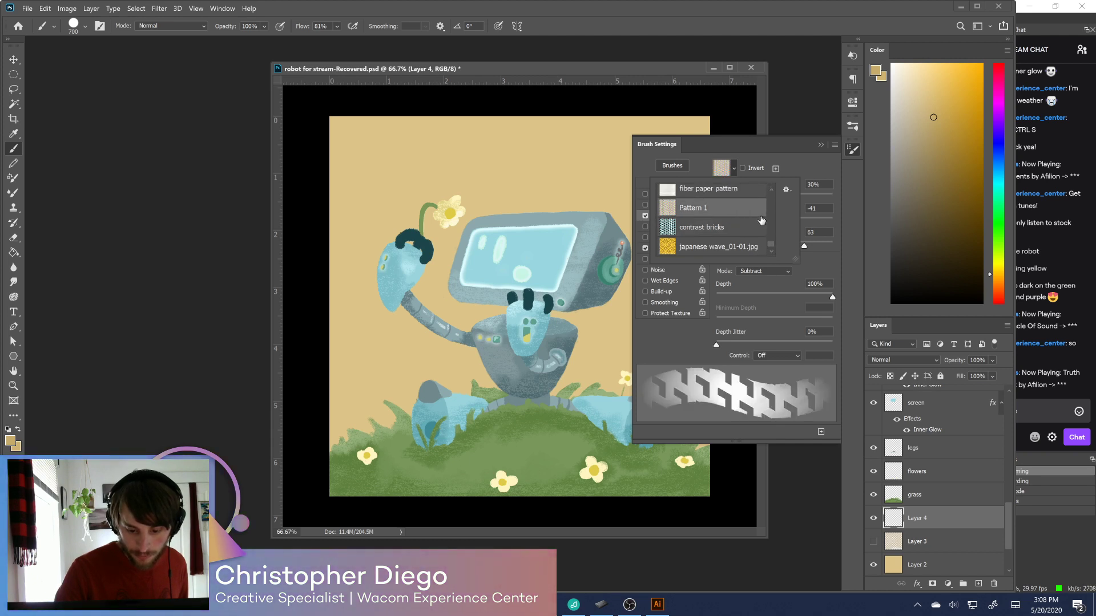
click(770, 190)
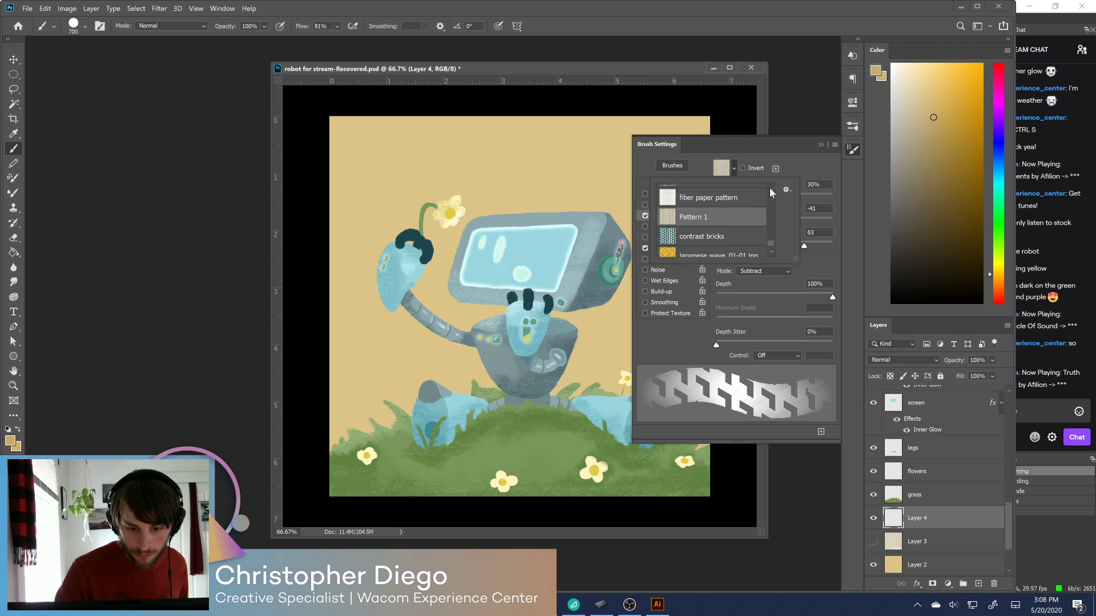
scroll(771, 240, down, 1)
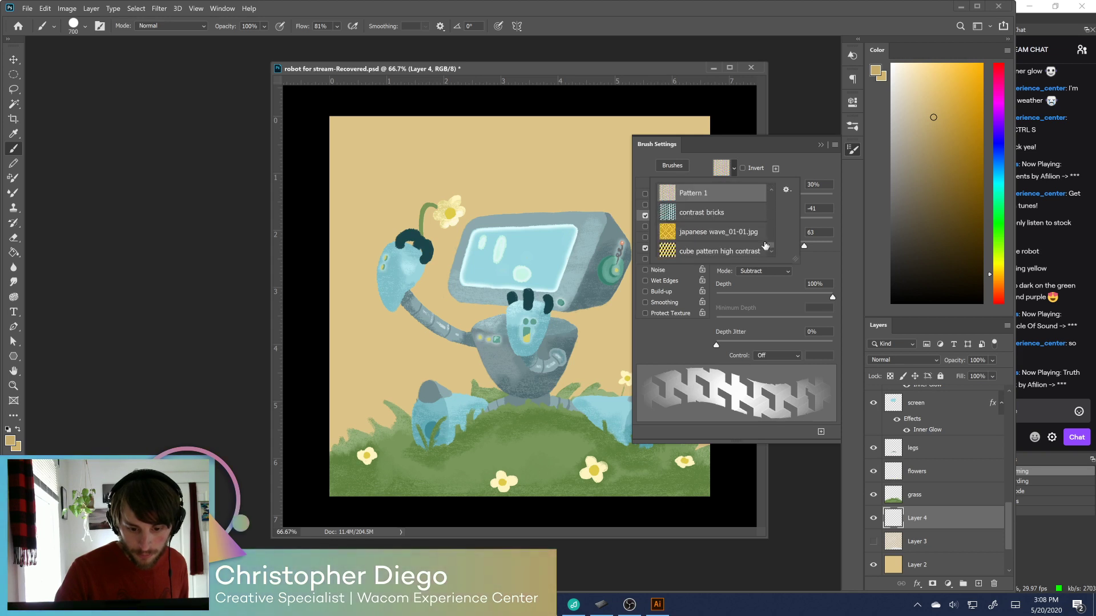
click(744, 220)
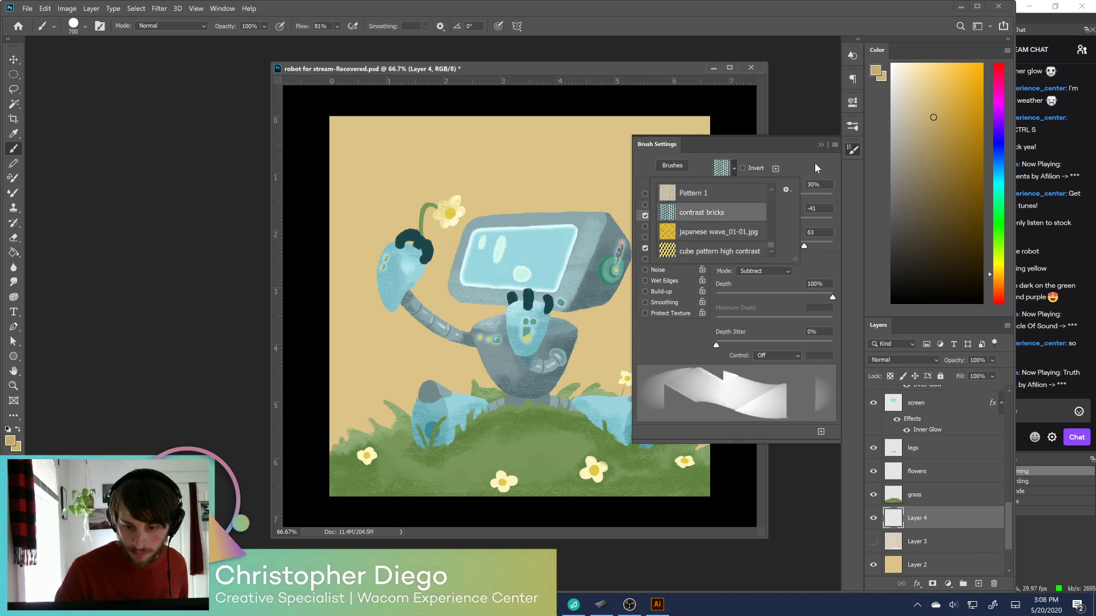
Set the brush texture's scale to 9% and paint the contrast bricks pattern across the whole background on Layer 4
click(853, 147)
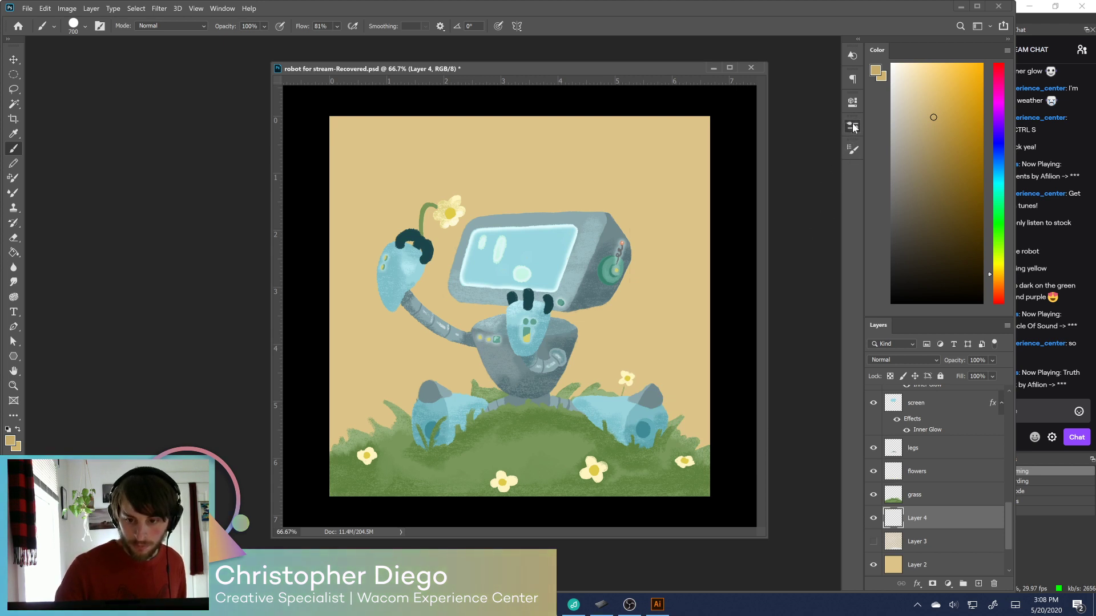
click(852, 126)
click(852, 149)
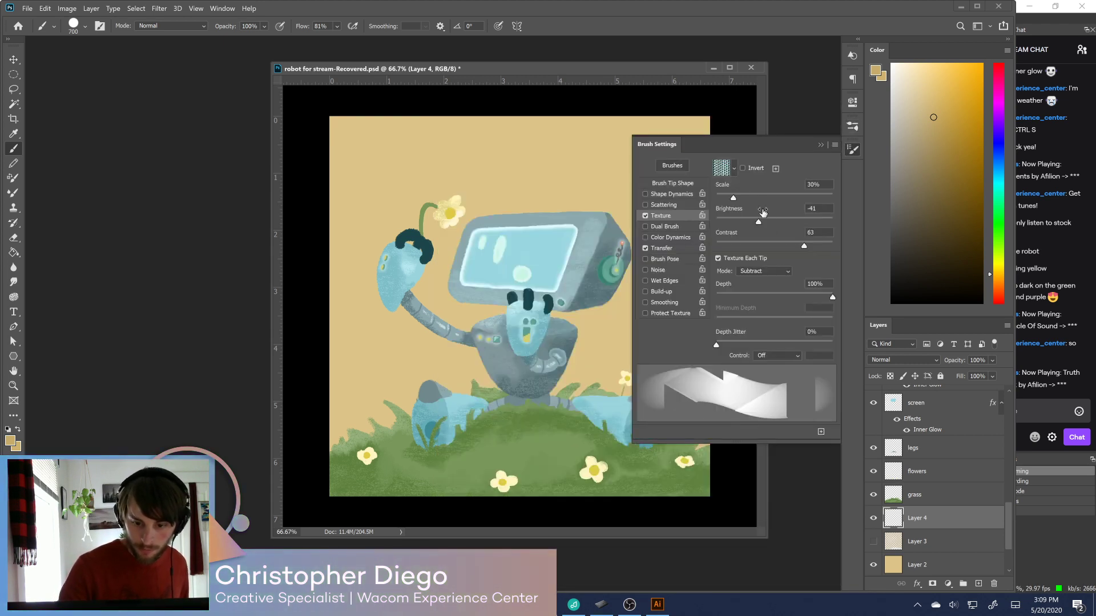
drag(734, 196, 721, 201)
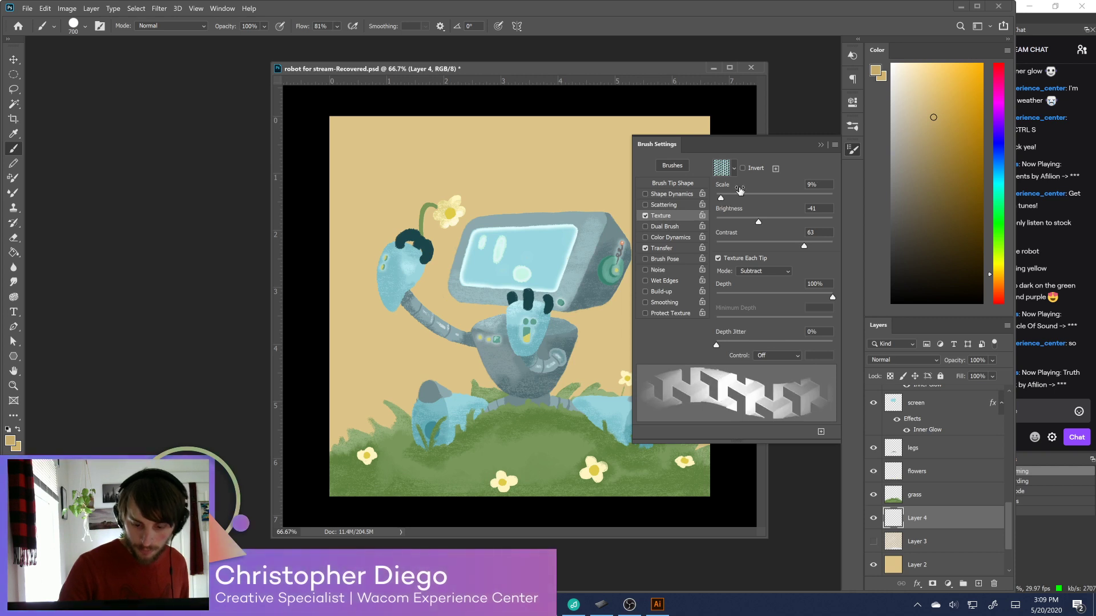
mouse_move(563, 105)
mouse_down()
mouse_move(509, 136)
mouse_move(466, 140)
mouse_move(450, 186)
mouse_move(388, 171)
mouse_move(393, 245)
mouse_move(371, 320)
mouse_move(393, 407)
mouse_up()
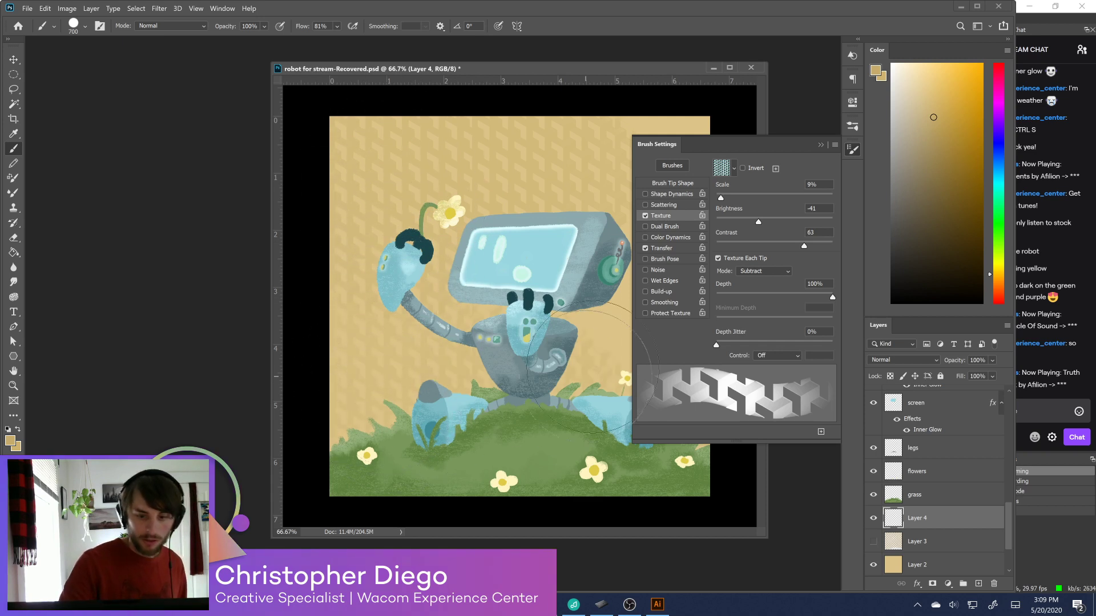
key(F5)
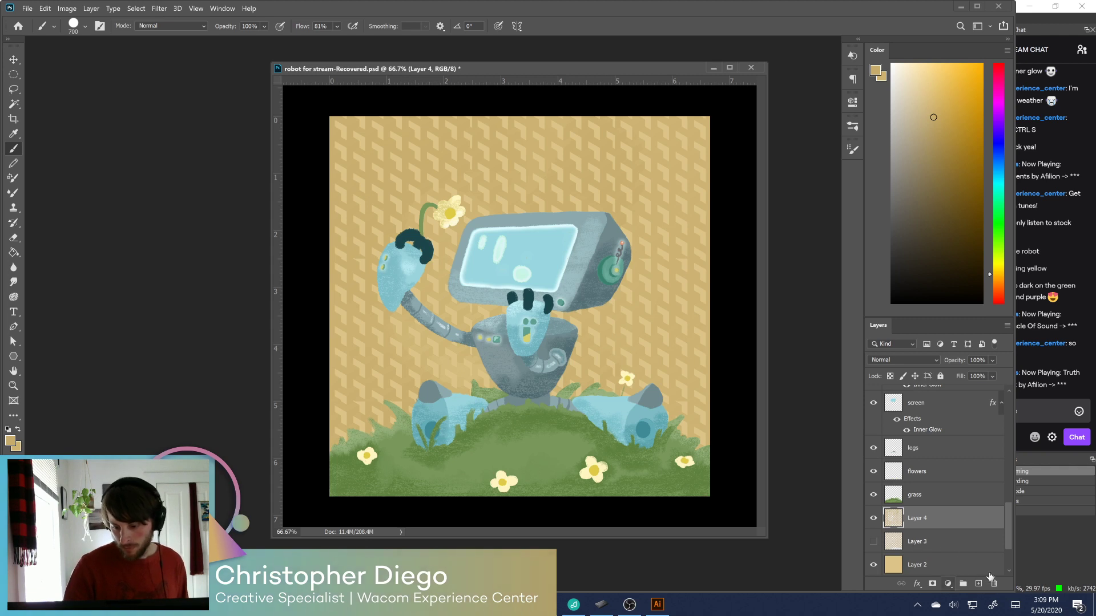
Select Layer 2, the solid tan background layer
click(899, 568)
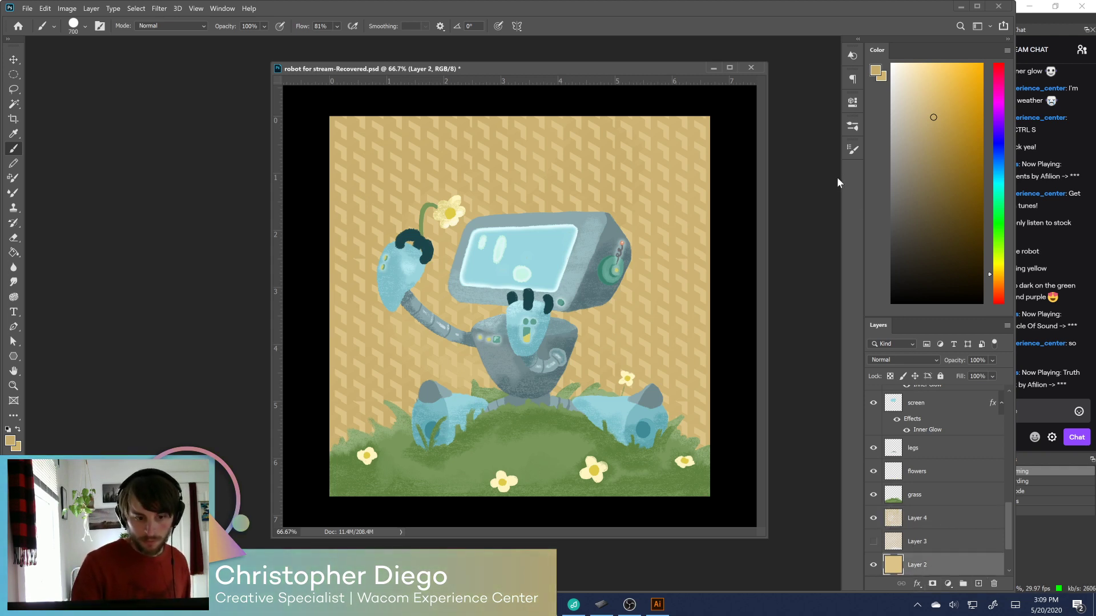
click(854, 149)
click(853, 150)
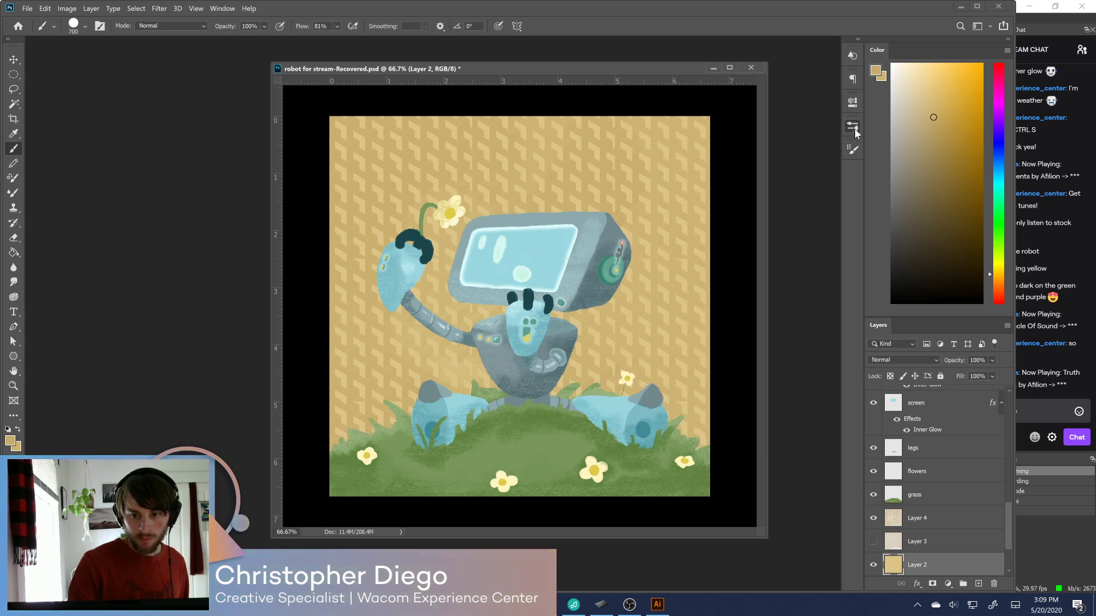
click(804, 574)
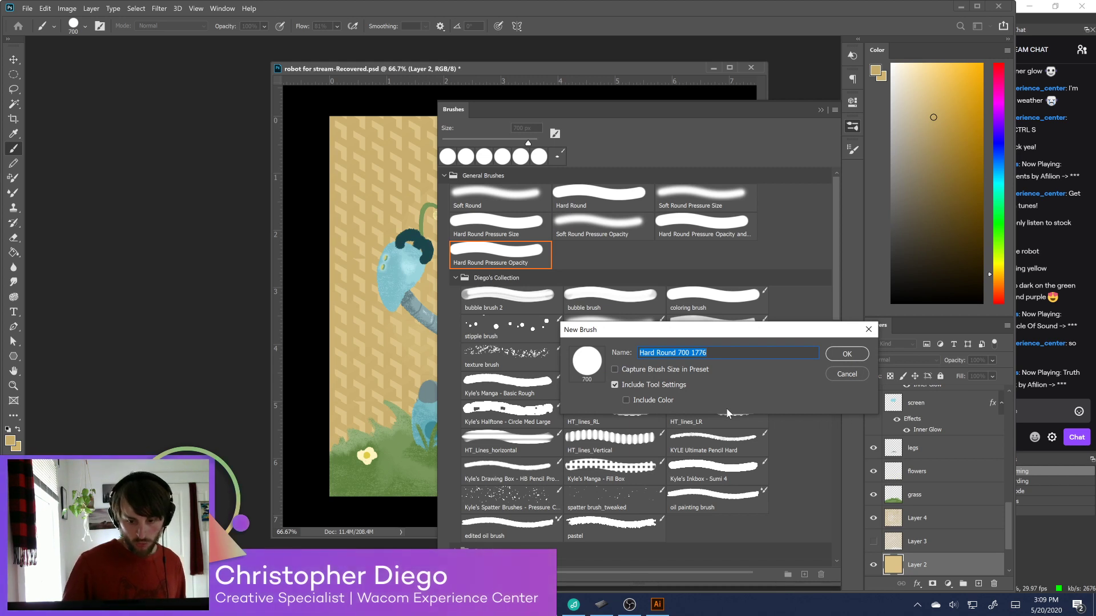
click(847, 374)
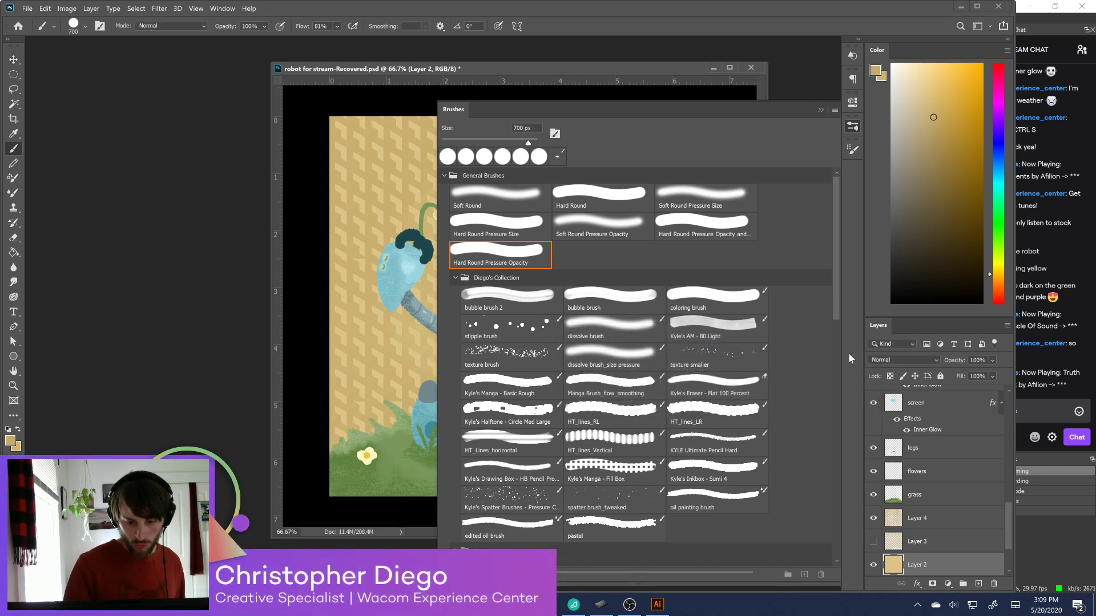
Save the current textured brush as a new preset named "y pattern brush", including its tool settings
click(853, 149)
click(821, 432)
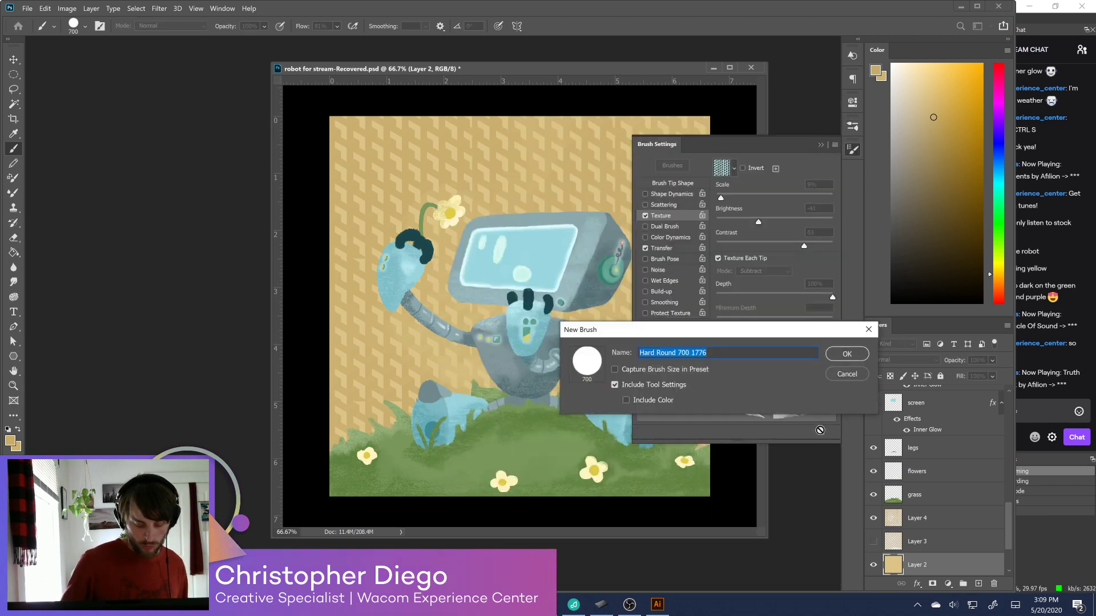
text(y pattern brush)
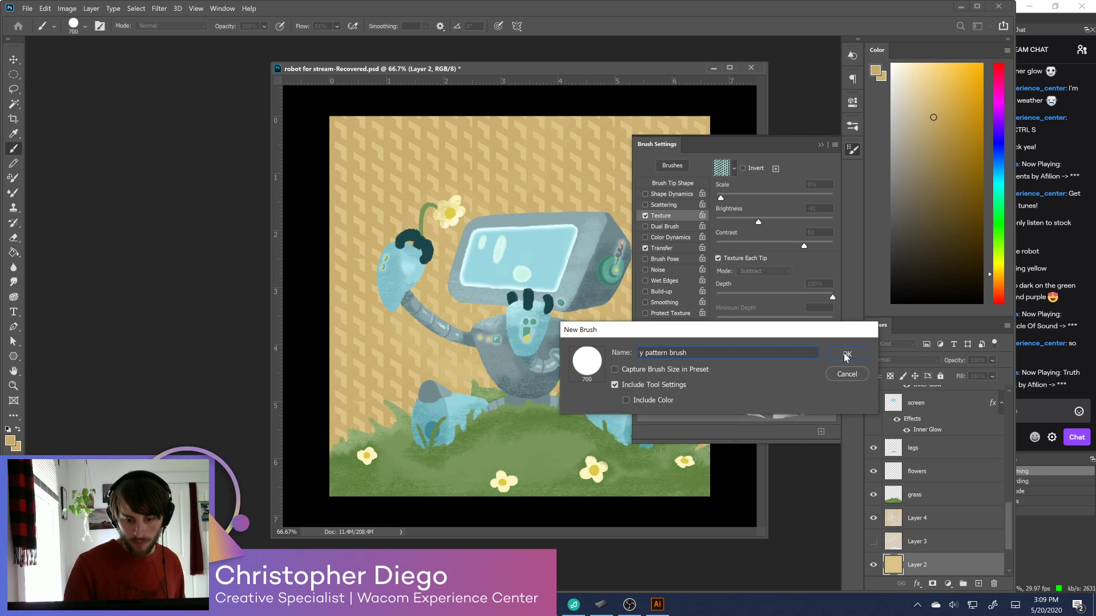
key(Return)
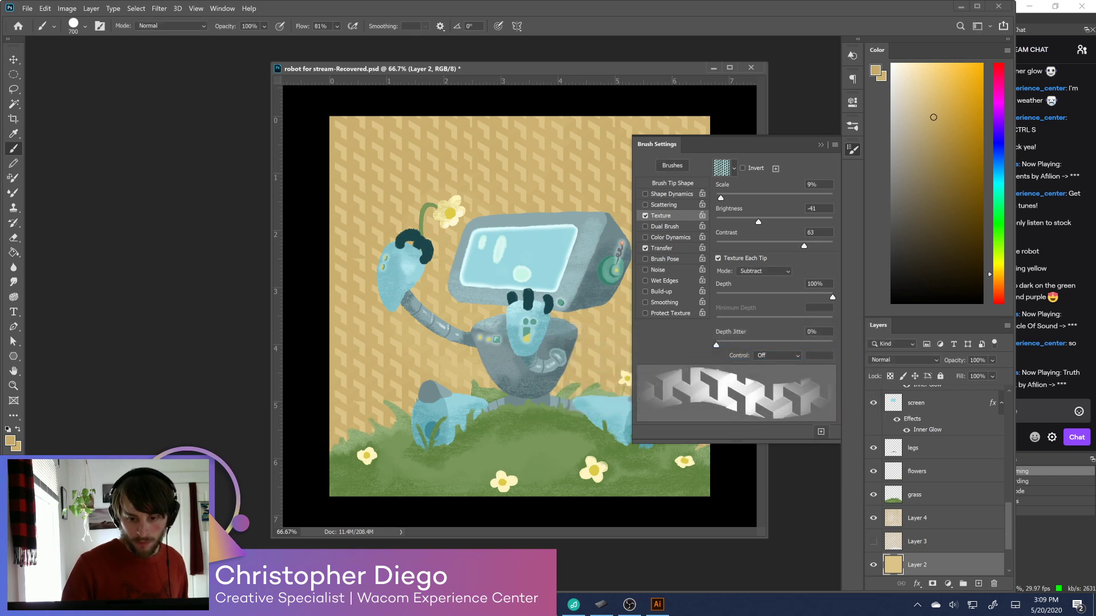
click(853, 150)
click(854, 151)
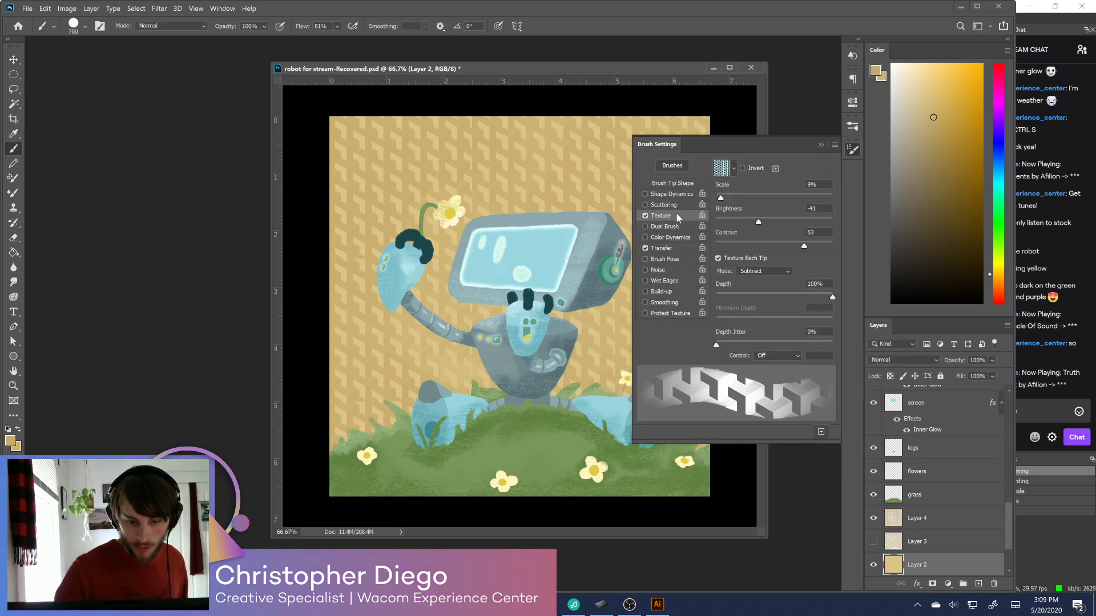
Switch to the Soft Round Pressure Opacity brush and add a new layer directly above Layer 2
click(853, 126)
click(602, 223)
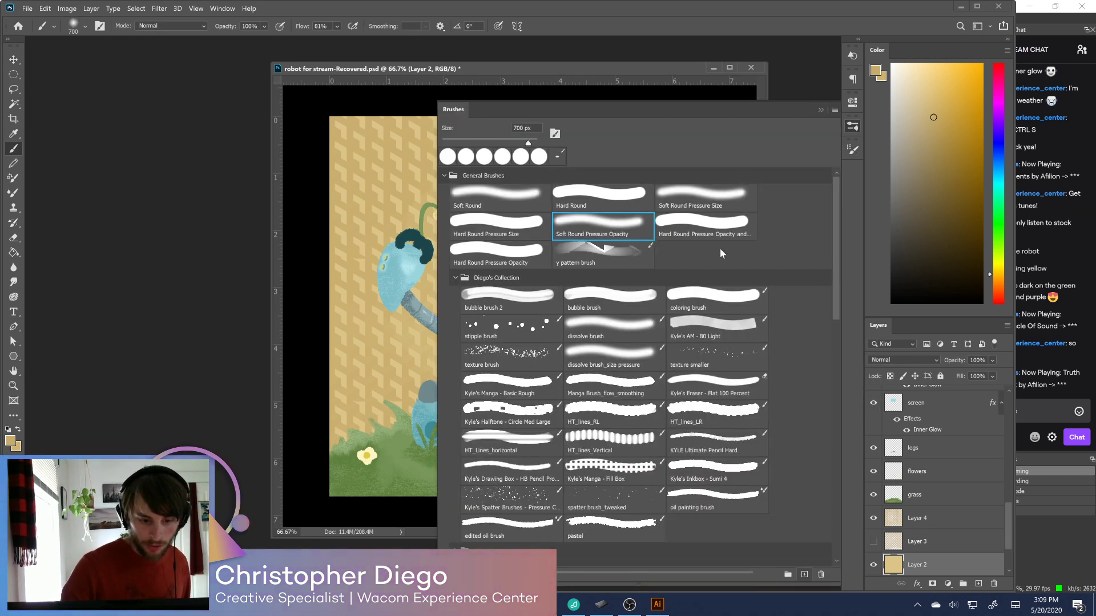
click(852, 126)
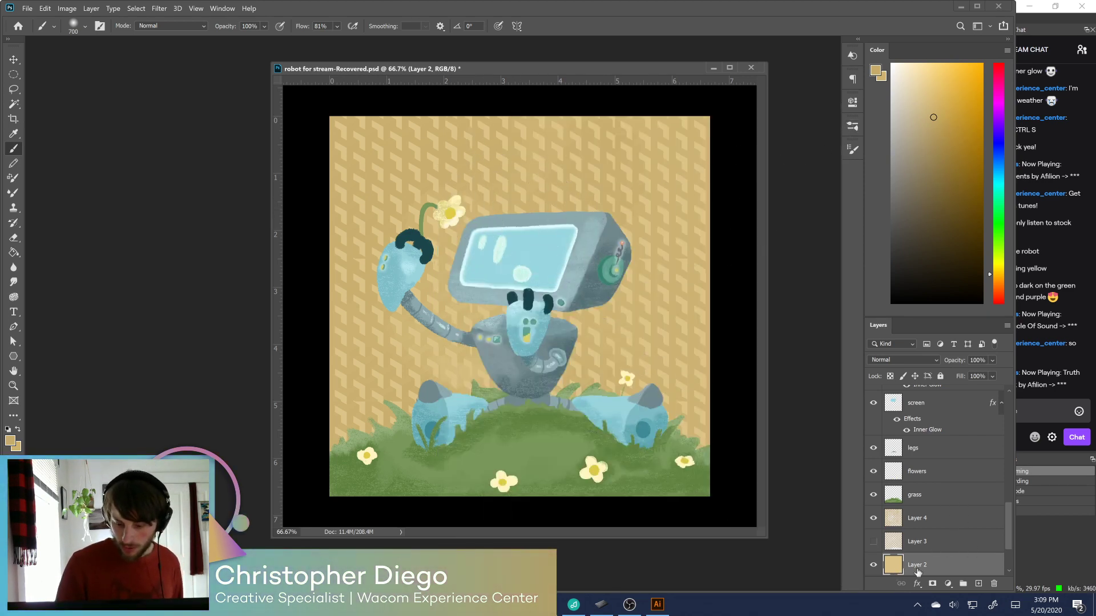
click(978, 584)
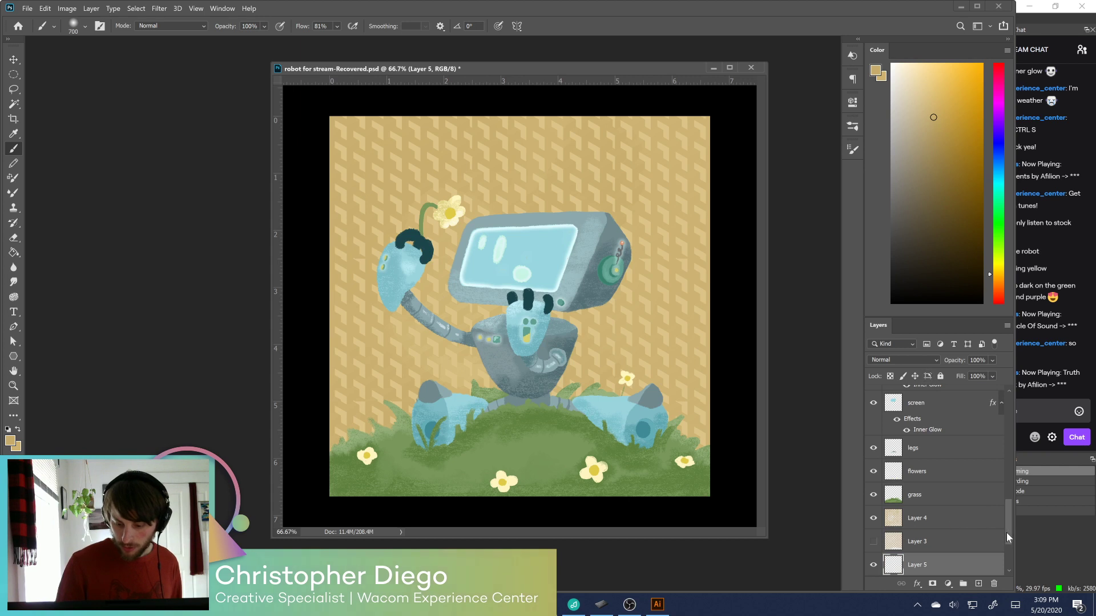
alt+click(652, 361)
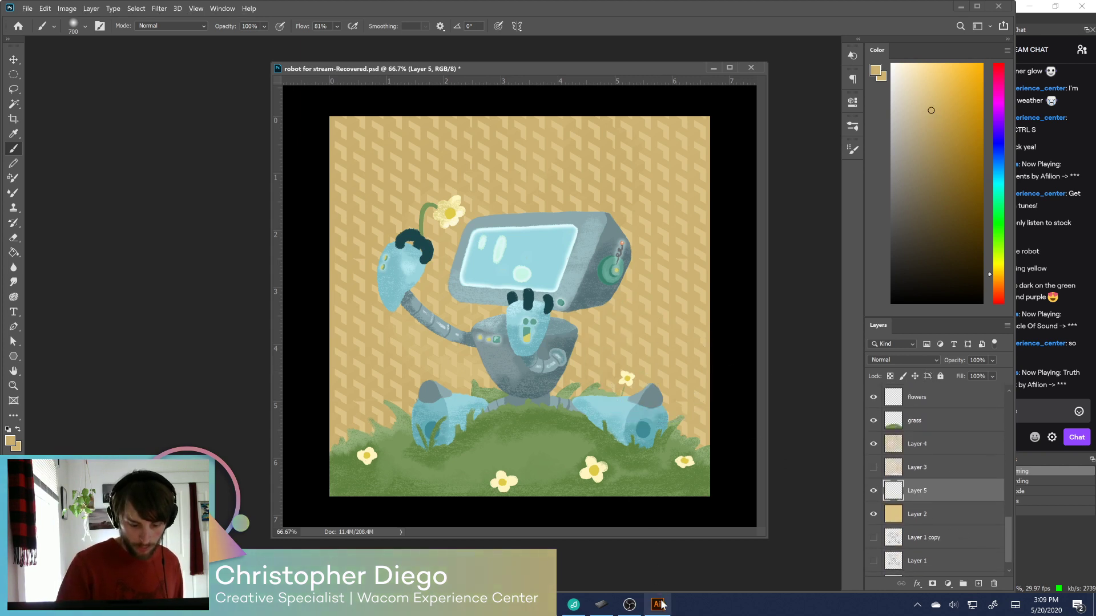
Switch to the music player, skip to the next track, and return to the robot illustration
click(574, 608)
click(419, 324)
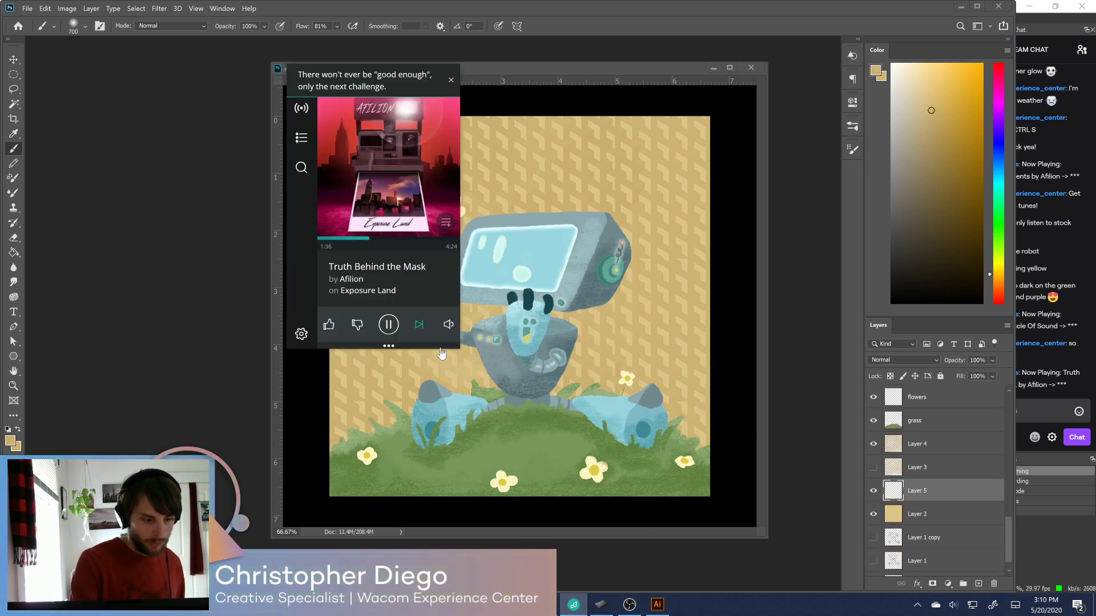
click(687, 471)
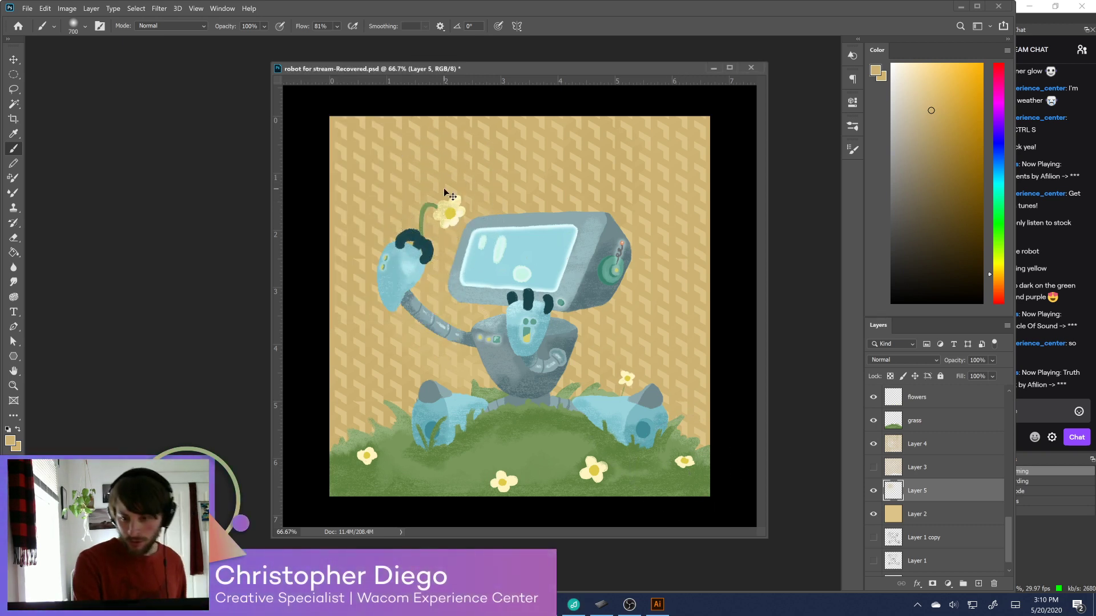
Paint a soft light-yellow glow behind the held flower on the new layer and move that layer above Layer 4
click(936, 73)
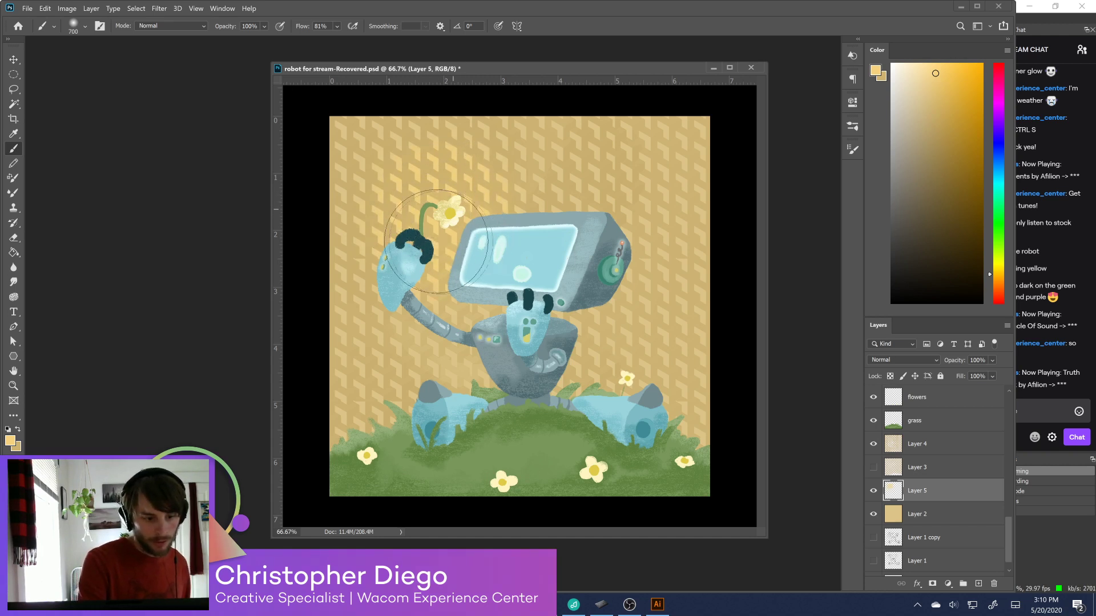
drag(927, 493, 926, 443)
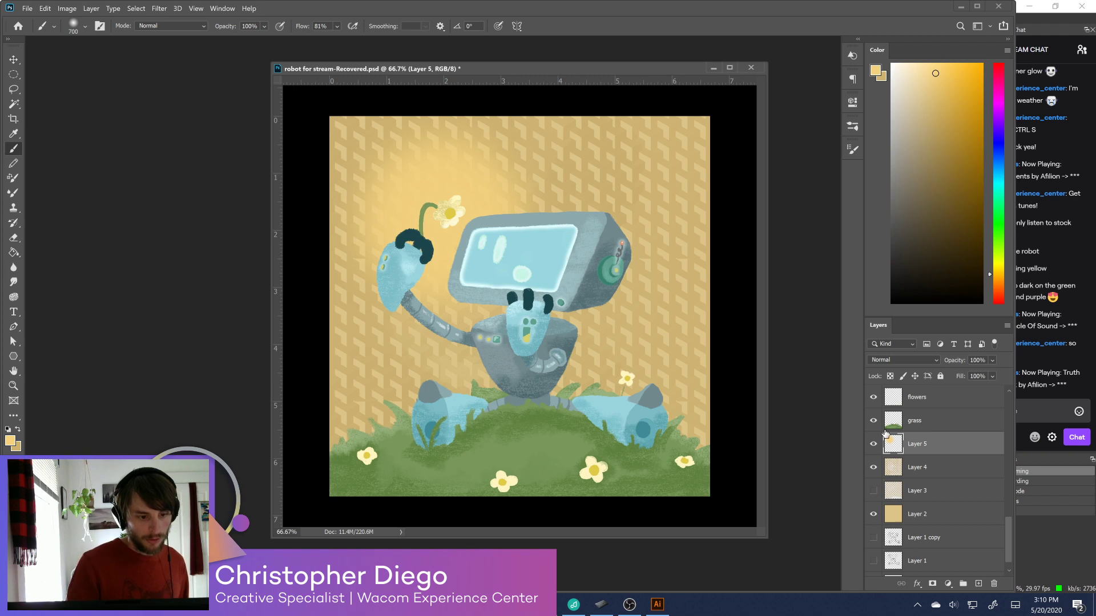
key(ctrl+bracketleft)
key(ctrl+bracketleft)
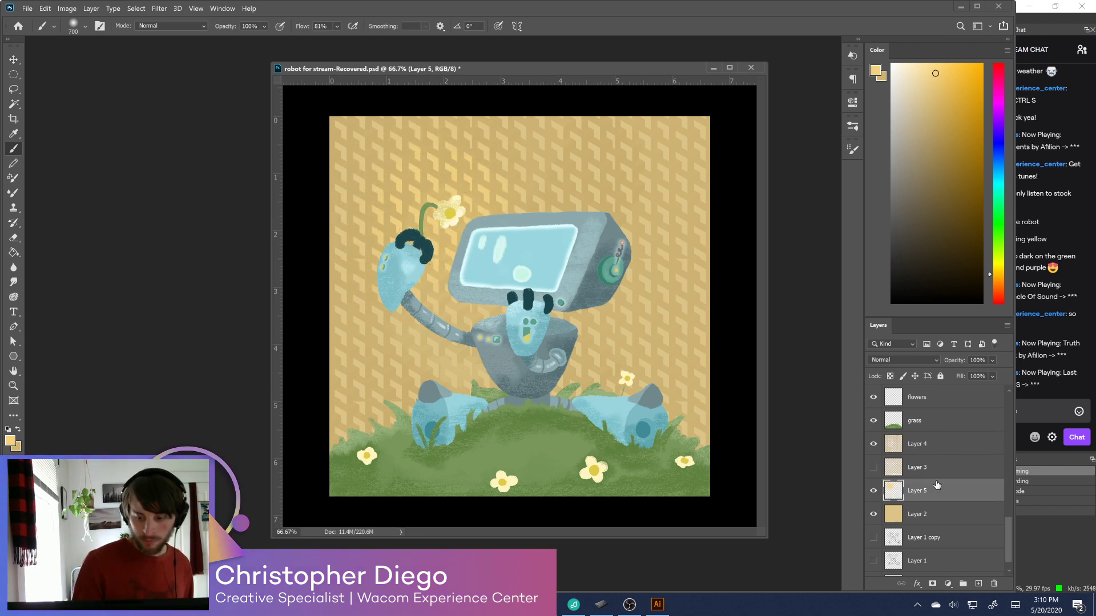
drag(938, 489, 935, 443)
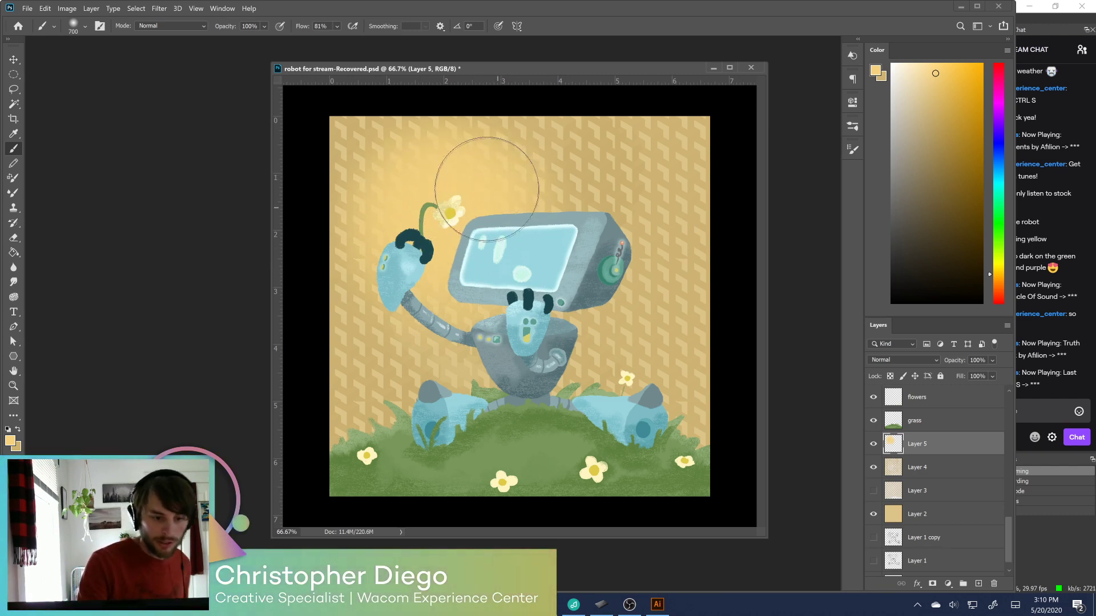
Paint a more saturated yellow over the glow behind the flower and set Layer 5's opacity to 91%
click(950, 69)
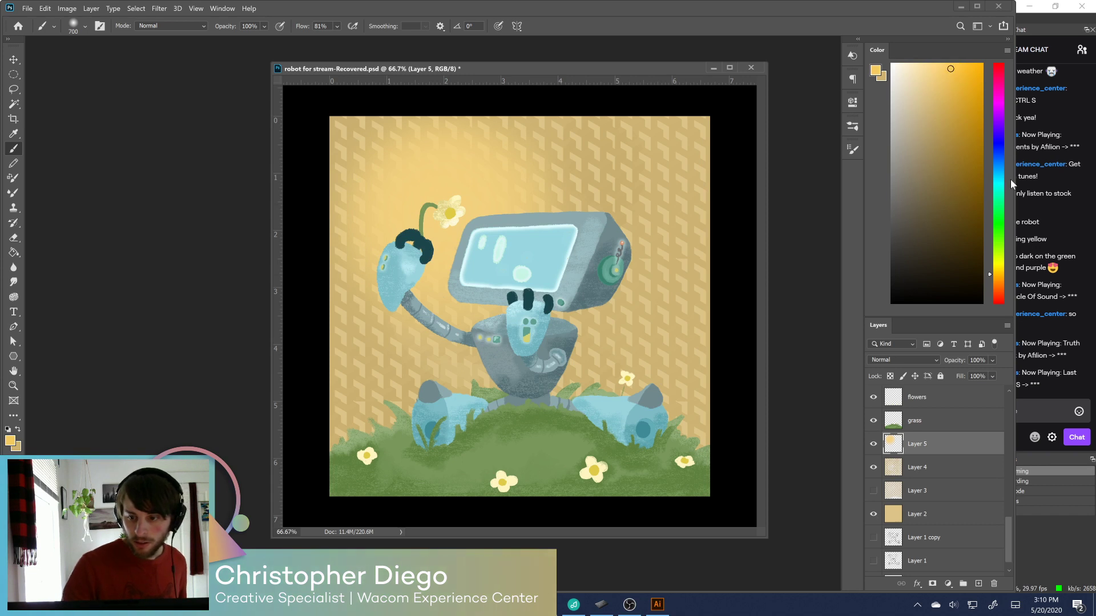
click(996, 268)
mouse_move(463, 192)
mouse_down()
mouse_move(437, 210)
mouse_move(451, 188)
mouse_move(453, 230)
mouse_move(425, 189)
mouse_move(472, 238)
mouse_move(437, 175)
mouse_move(473, 257)
mouse_up()
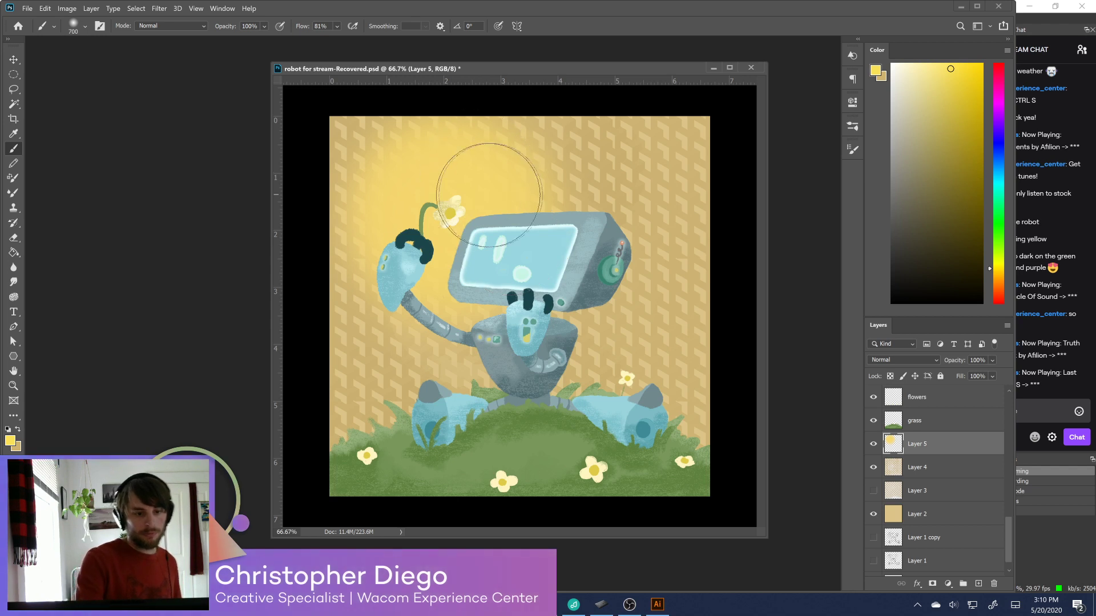
drag(958, 365, 955, 366)
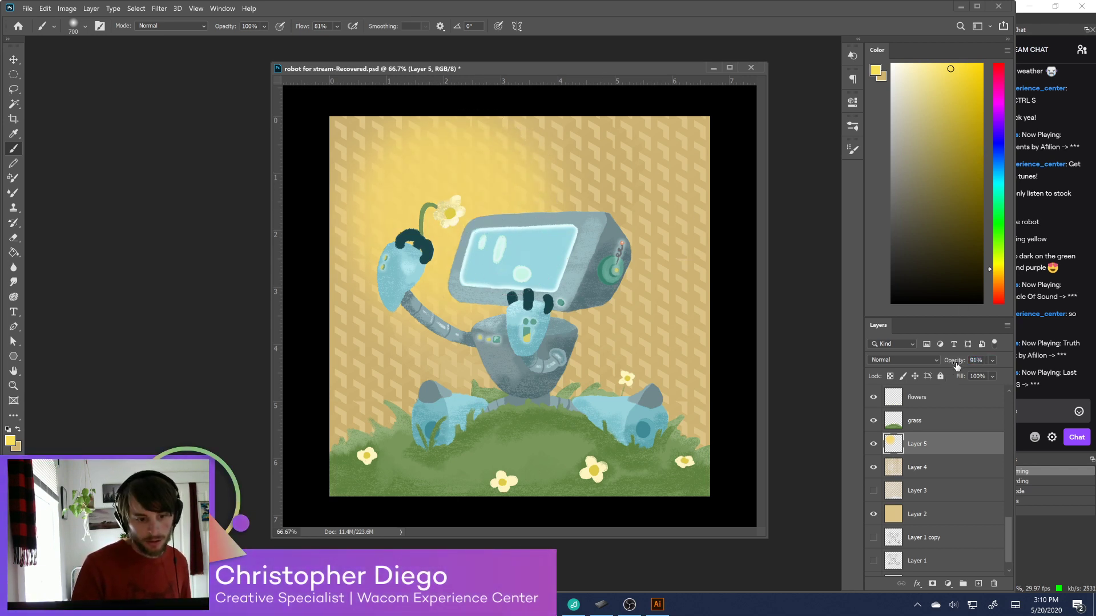
Brush a paler warm yellow into the middle of the glow around the flower and save the document
click(993, 272)
click(926, 63)
mouse_move(458, 199)
mouse_down()
mouse_move(455, 188)
mouse_move(498, 224)
mouse_up()
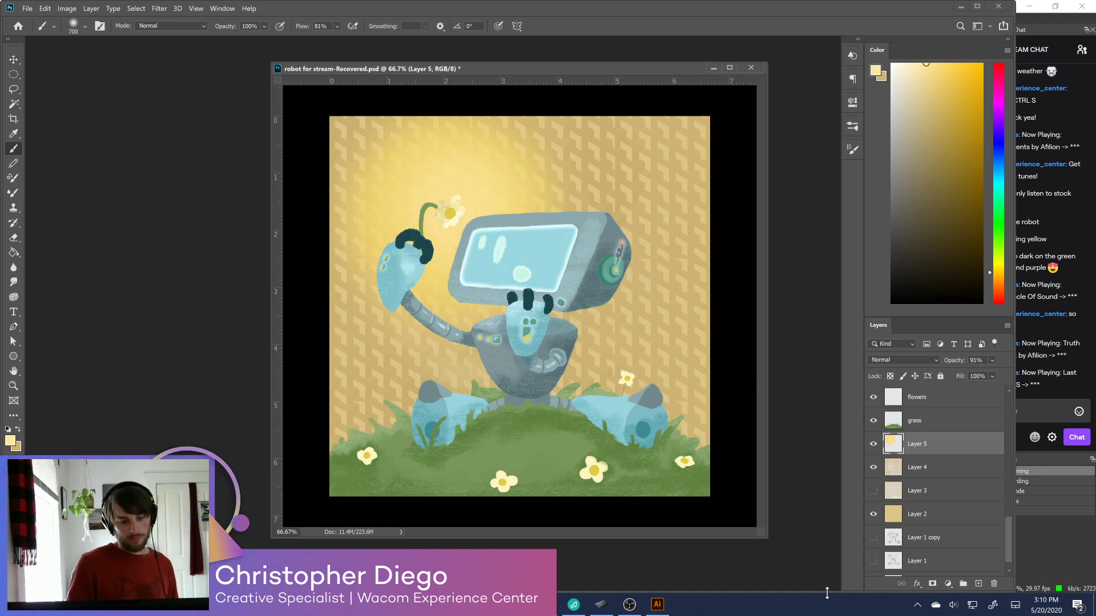
key(ctrl+s)
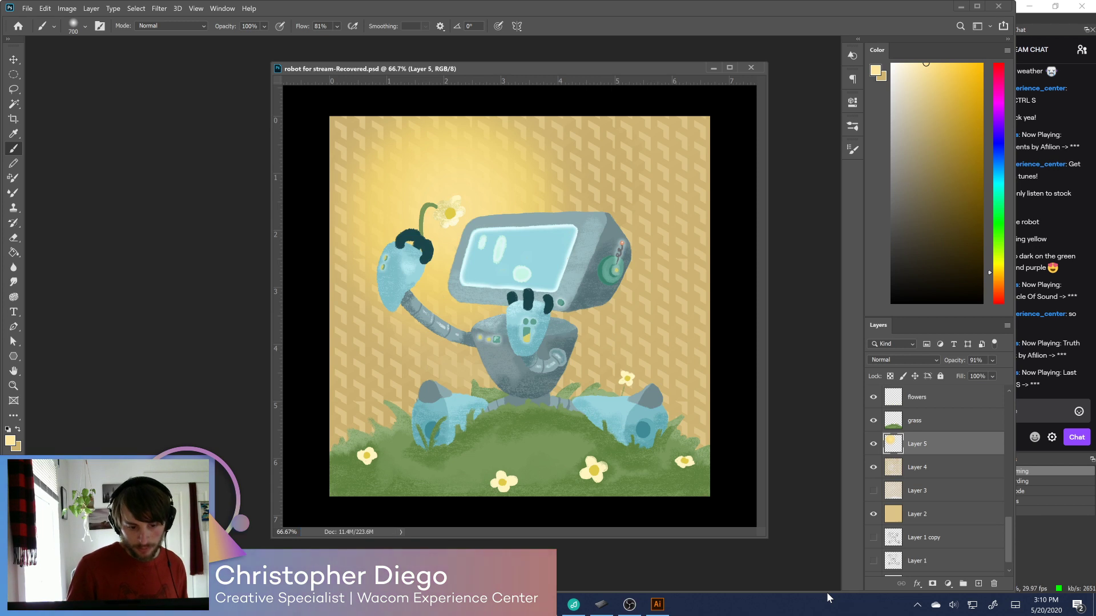
Add a Levels adjustment layer above the lights layer and set its black input level to 20
drag(1009, 535, 1005, 378)
click(936, 397)
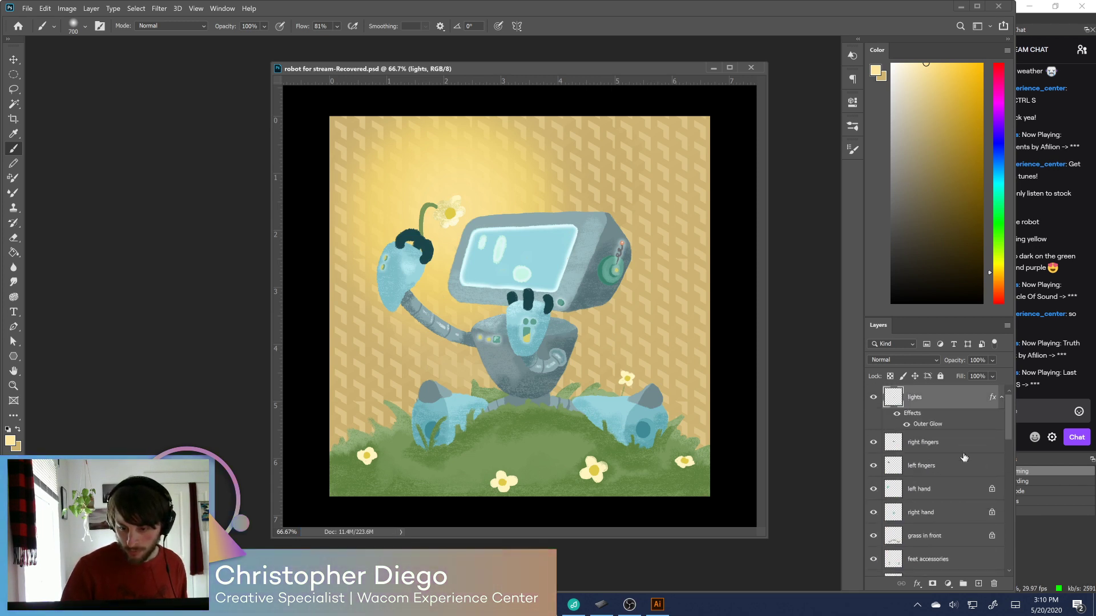
click(947, 587)
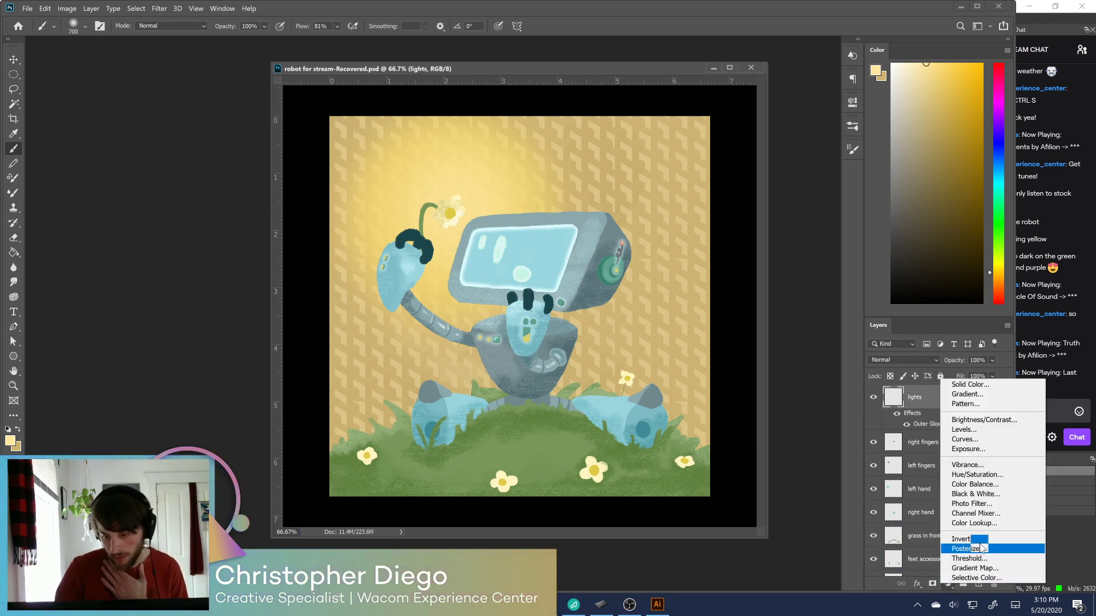
click(999, 435)
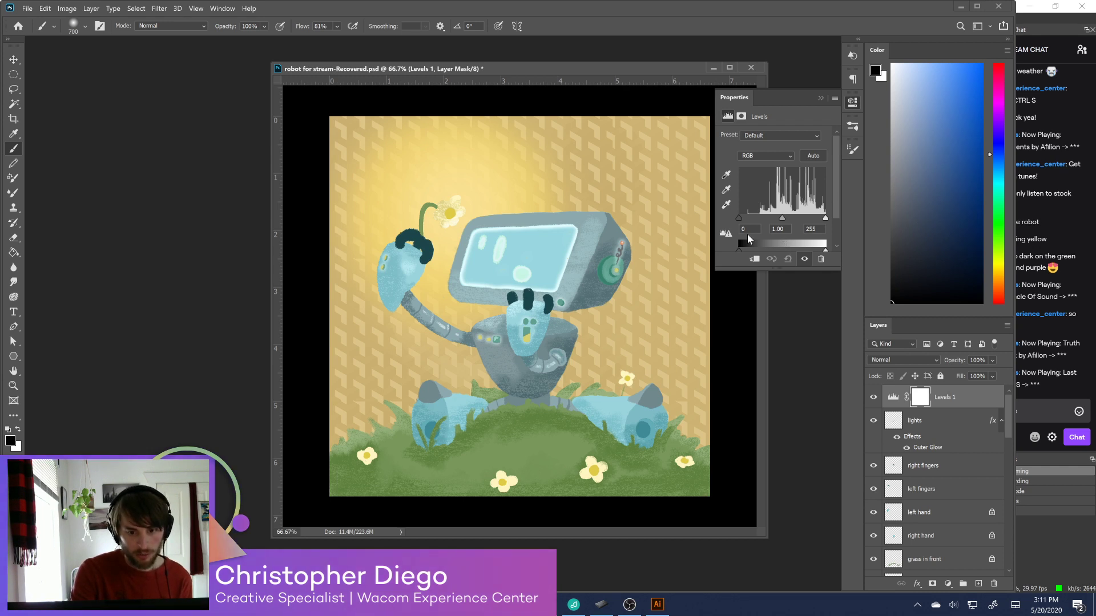
drag(738, 218, 745, 219)
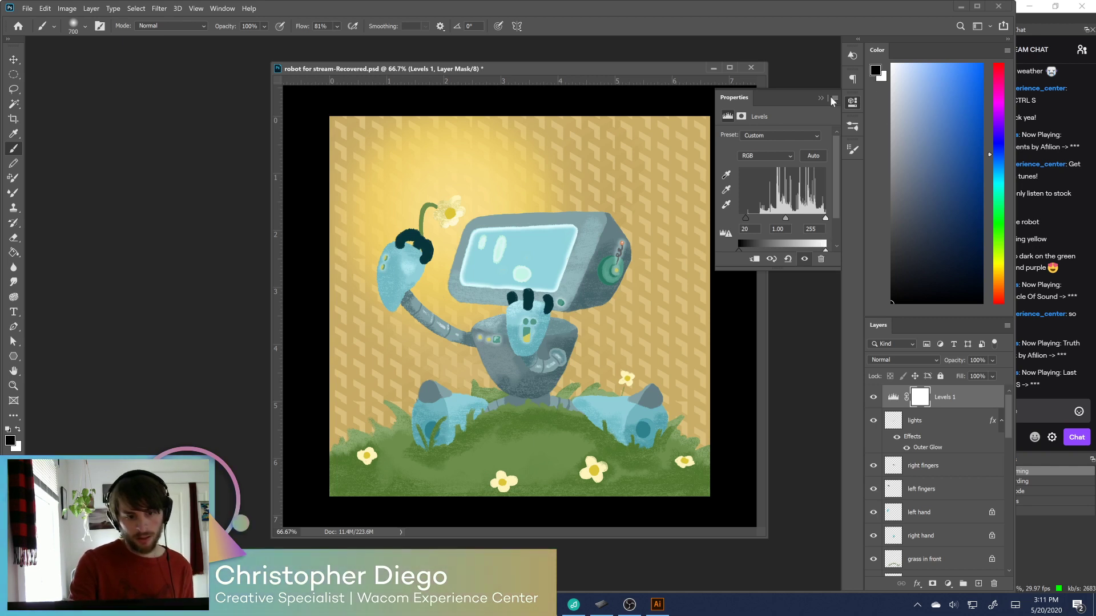
click(852, 102)
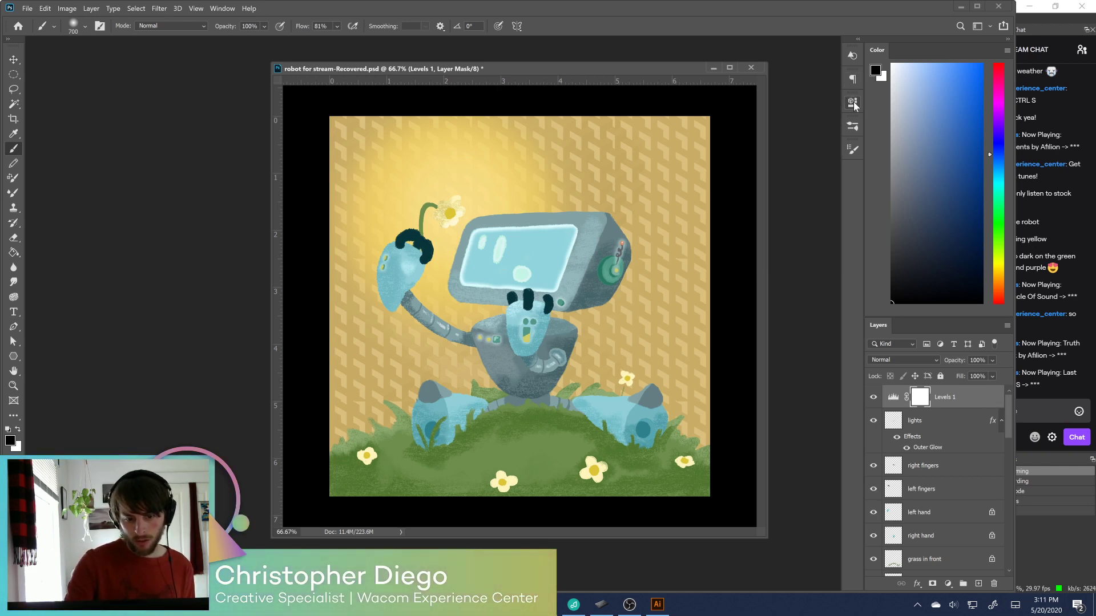
Set the blend mode of Layer 5, the glow layer, to Soft Light
drag(1008, 430, 1006, 557)
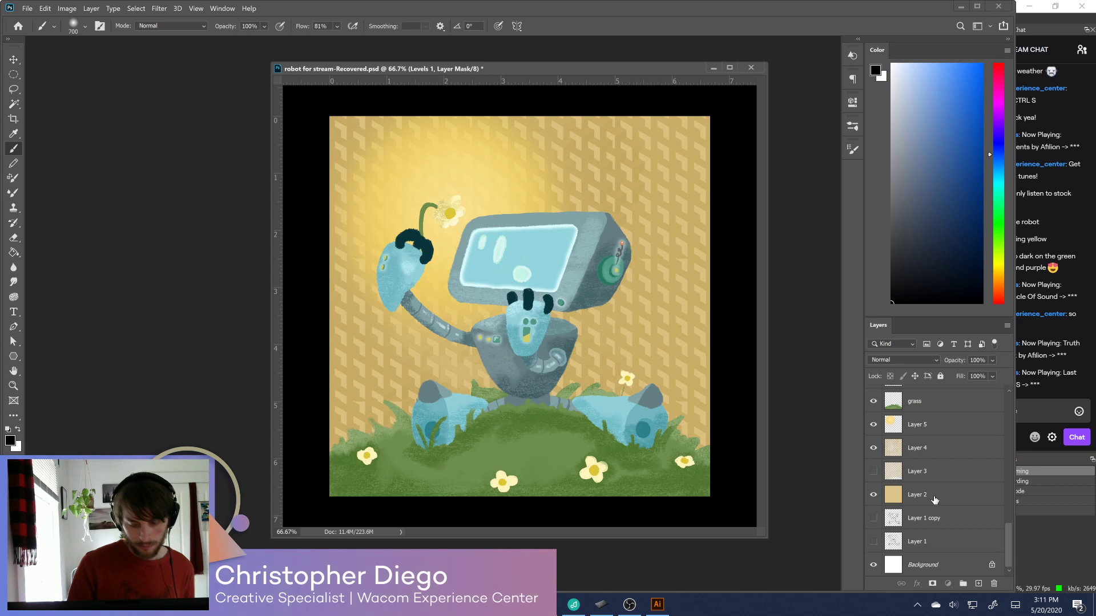
alt+click(503, 149)
click(925, 425)
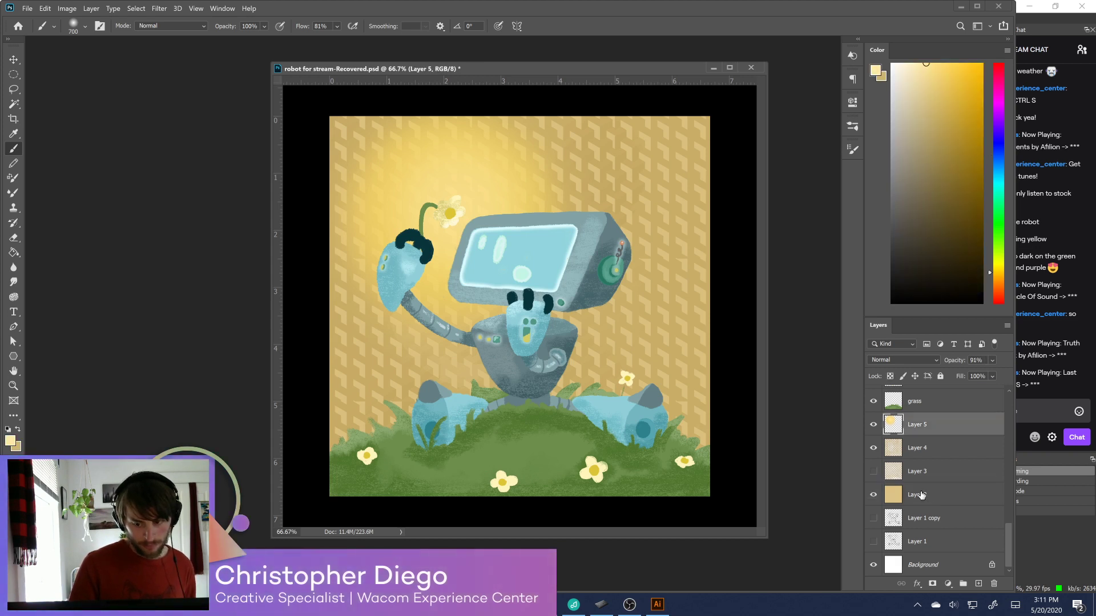
click(905, 361)
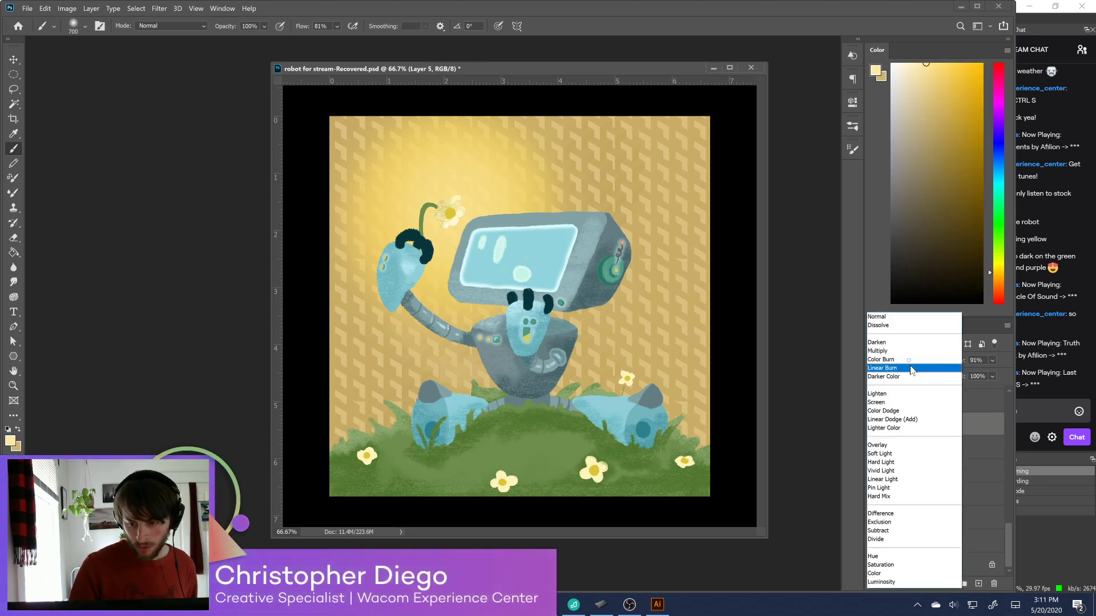
click(893, 454)
click(873, 542)
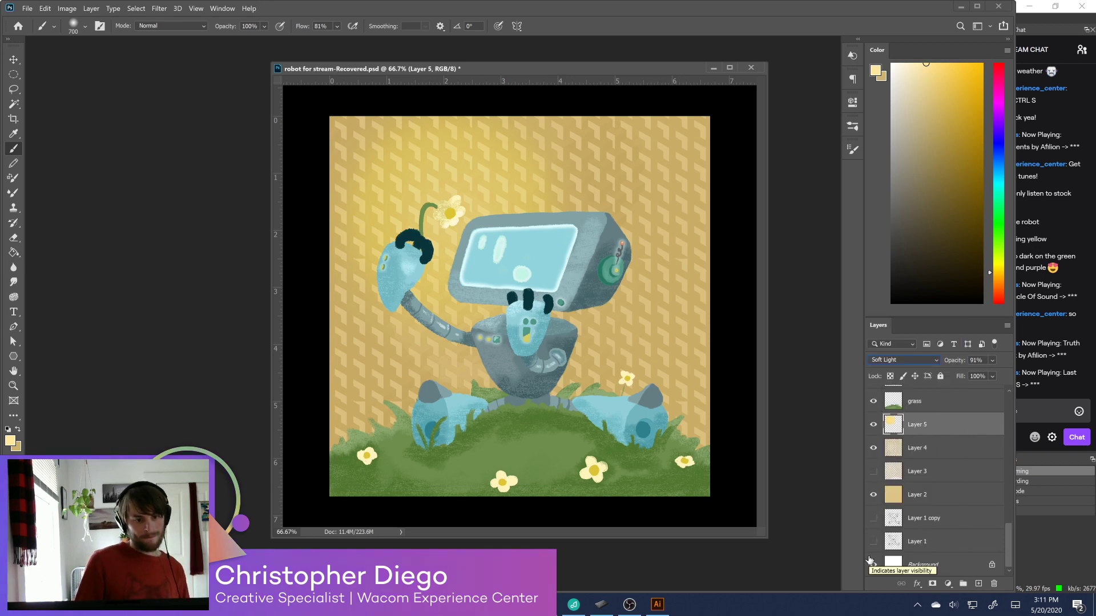
Identify the right fingers layer by toggling its visibility and lock its transparent pixels
drag(1007, 526, 1013, 374)
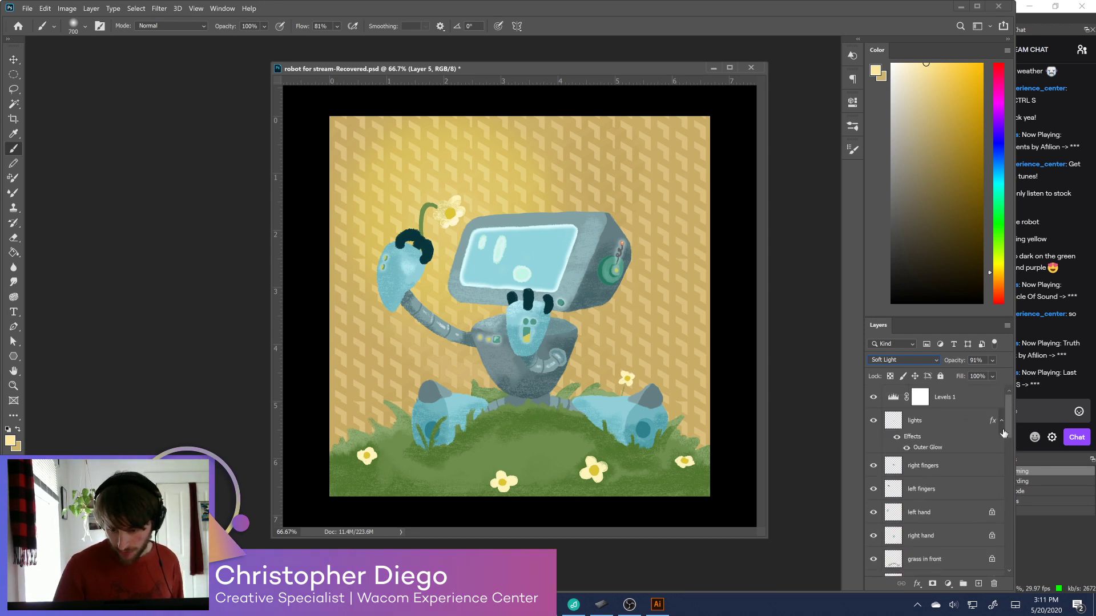
click(913, 465)
click(873, 466)
click(873, 466)
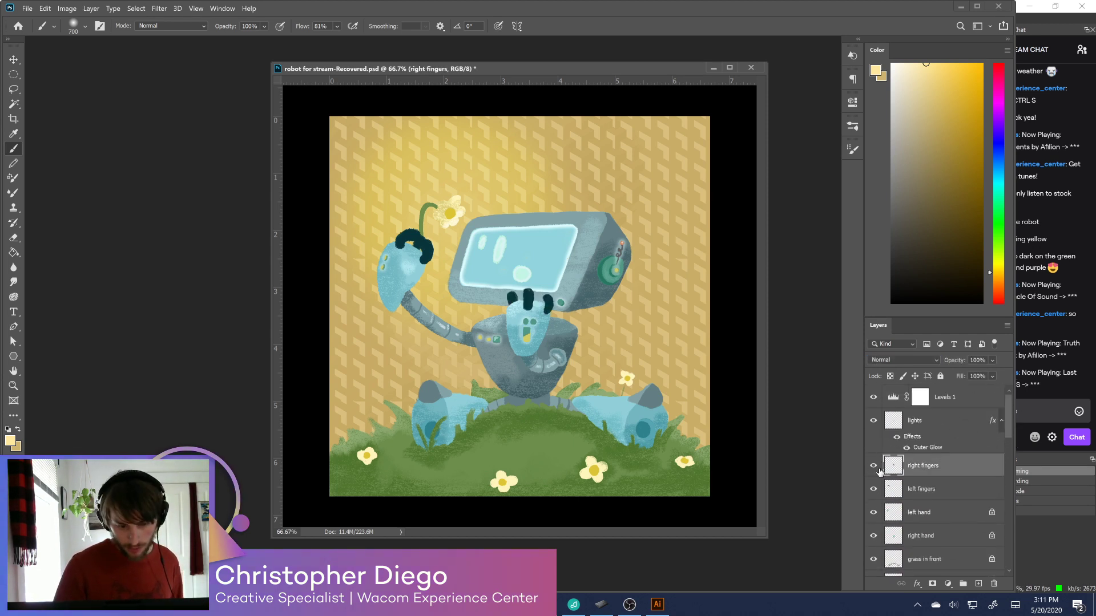
click(903, 376)
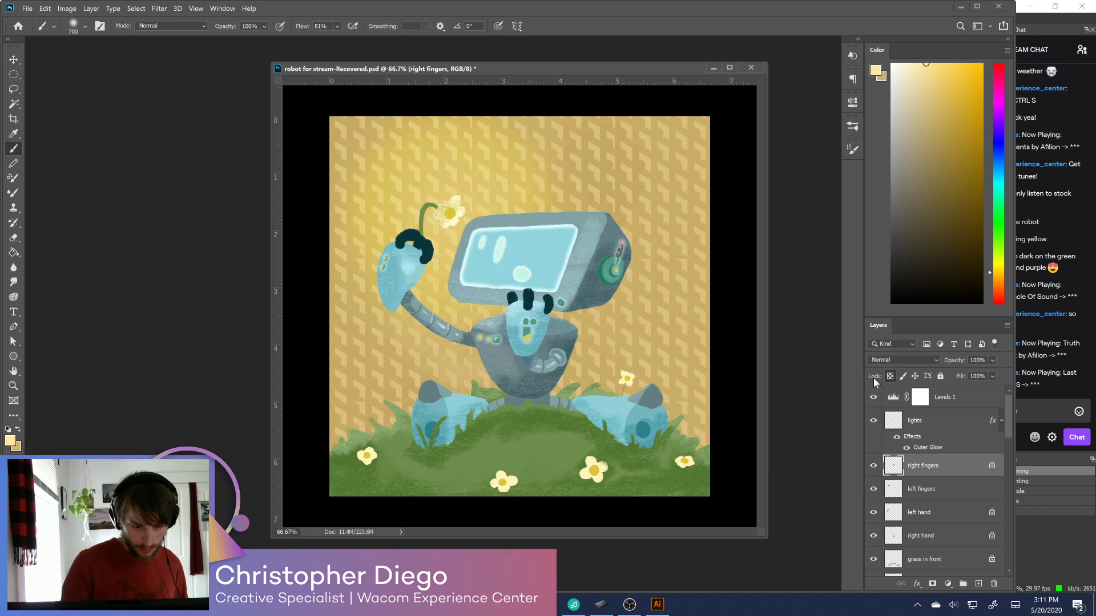
Sample a muted blue-grey from the robot's body and switch to a textured brush preset for the right fingers layer
alt+click(569, 348)
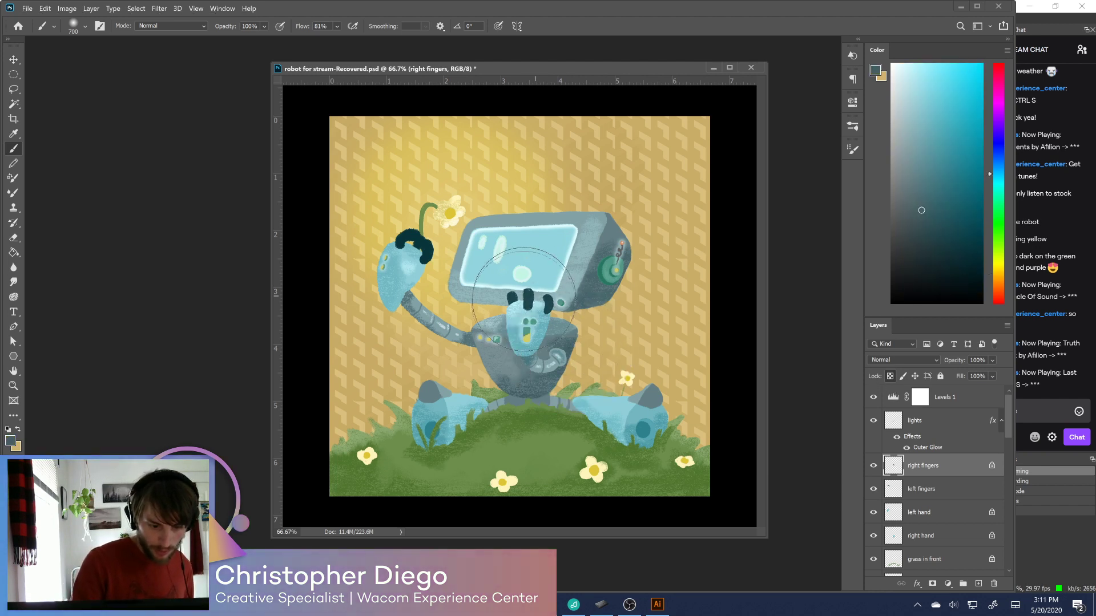
click(853, 149)
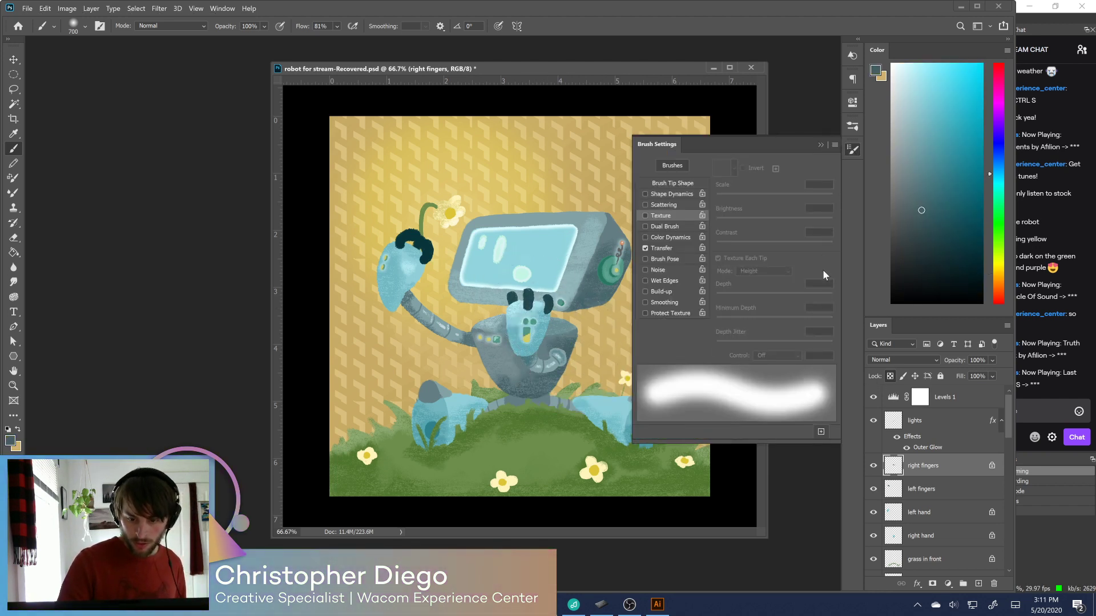
click(853, 126)
scroll(822, 400, down, 10)
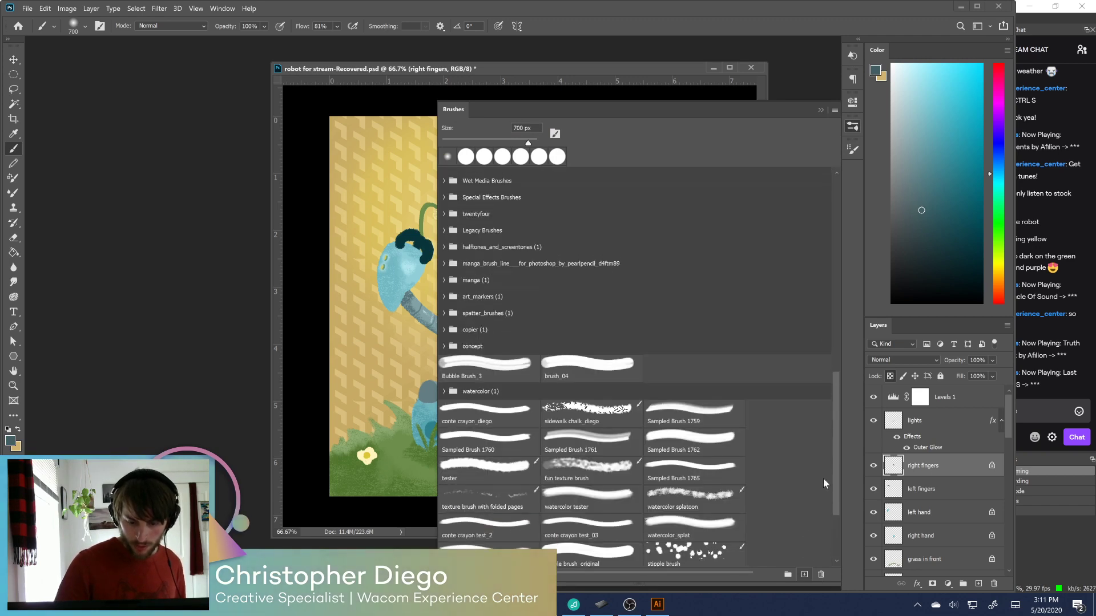
drag(834, 433, 828, 367)
click(618, 309)
click(853, 126)
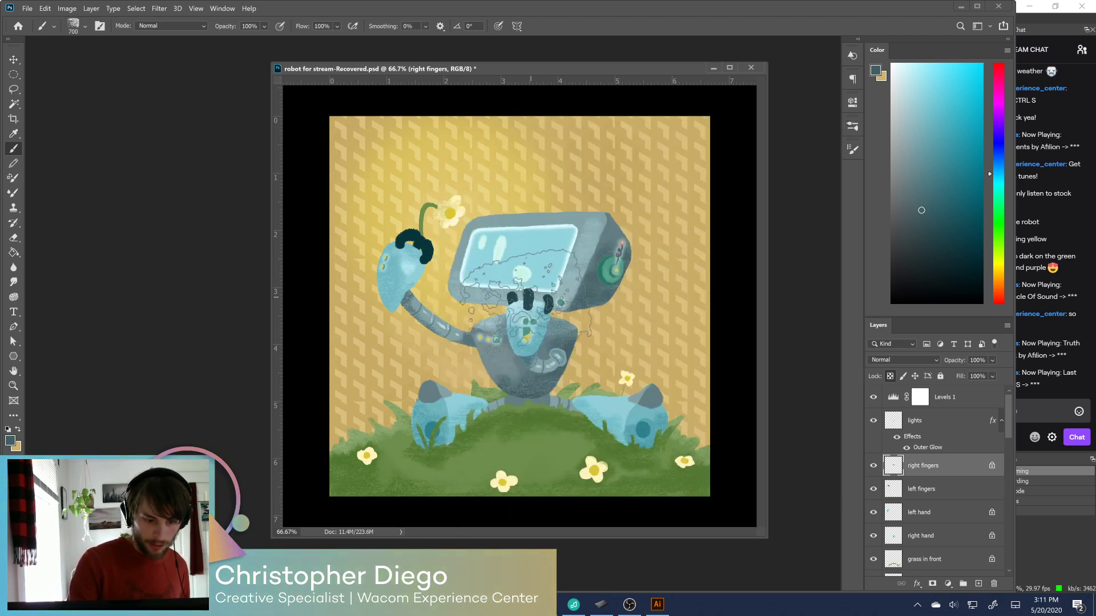
Reduce the brush size to 150 px for detail work on the robot's right fingers
key(bracketleft)
key(bracketleft)
key(bracketleft)
key(bracketleft)
key(bracketleft)
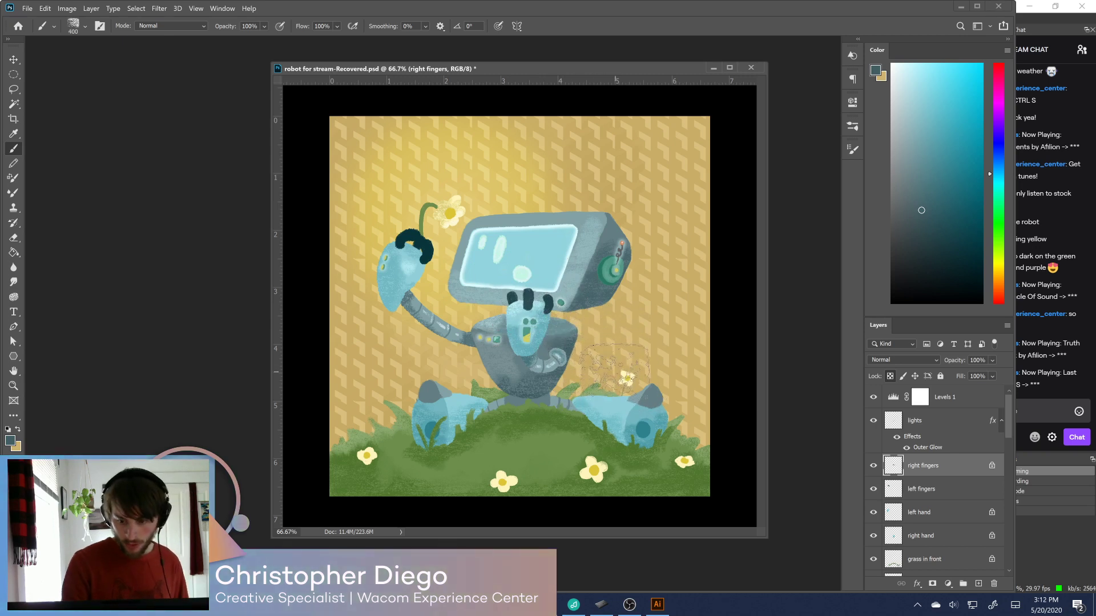
key(bracketleft)
key(bracketleft)
key(bracketleft)
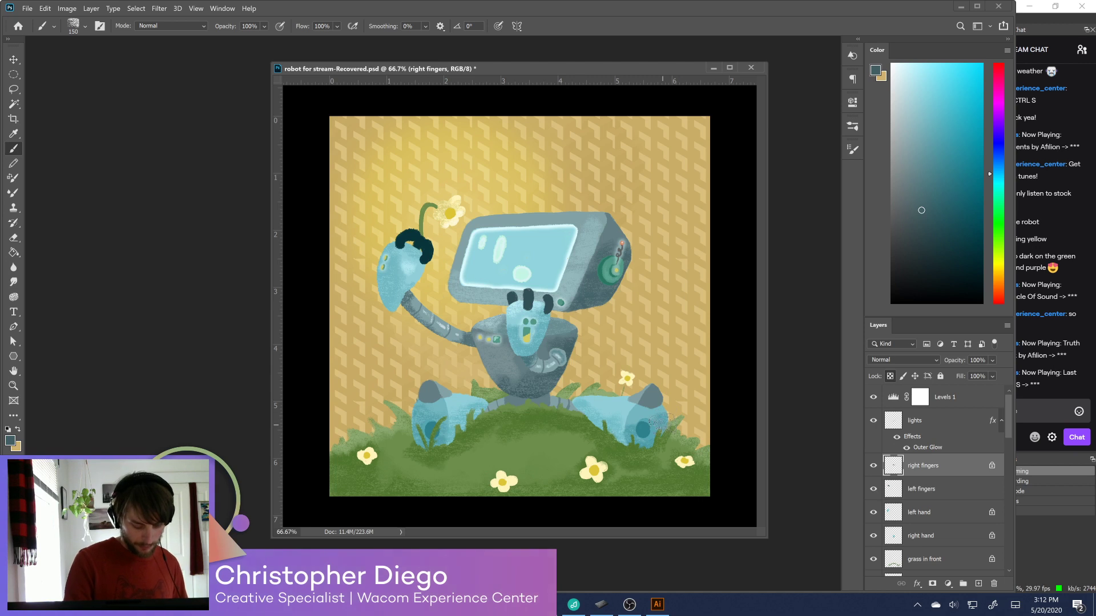
Save the document, then lock the left fingers layer's transparent pixels and shade it with a sampled dark slate blue
click(925, 486)
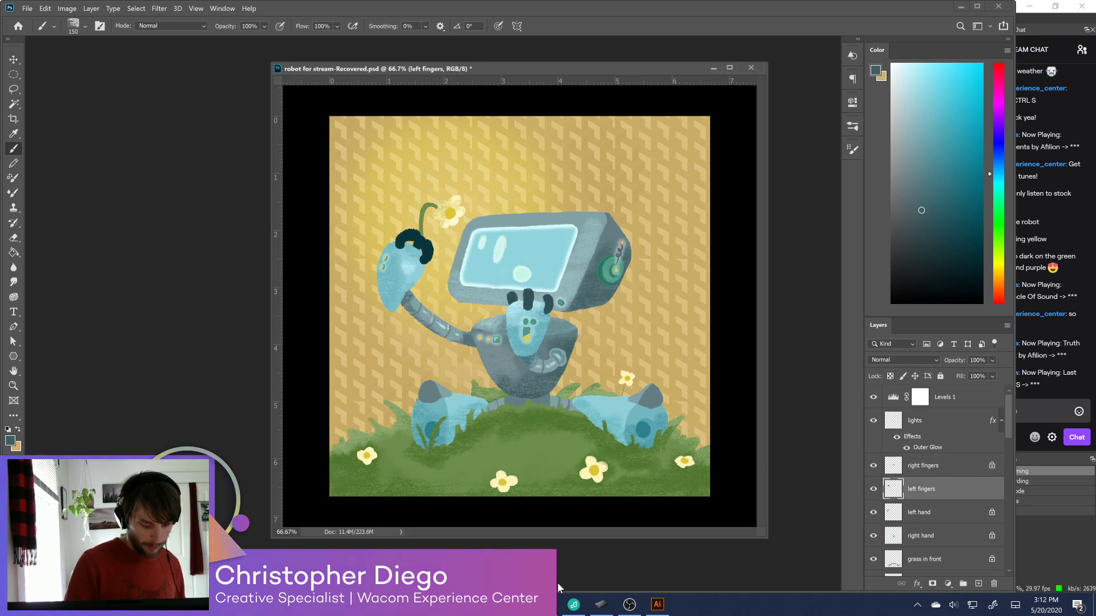
key(ctrl+s)
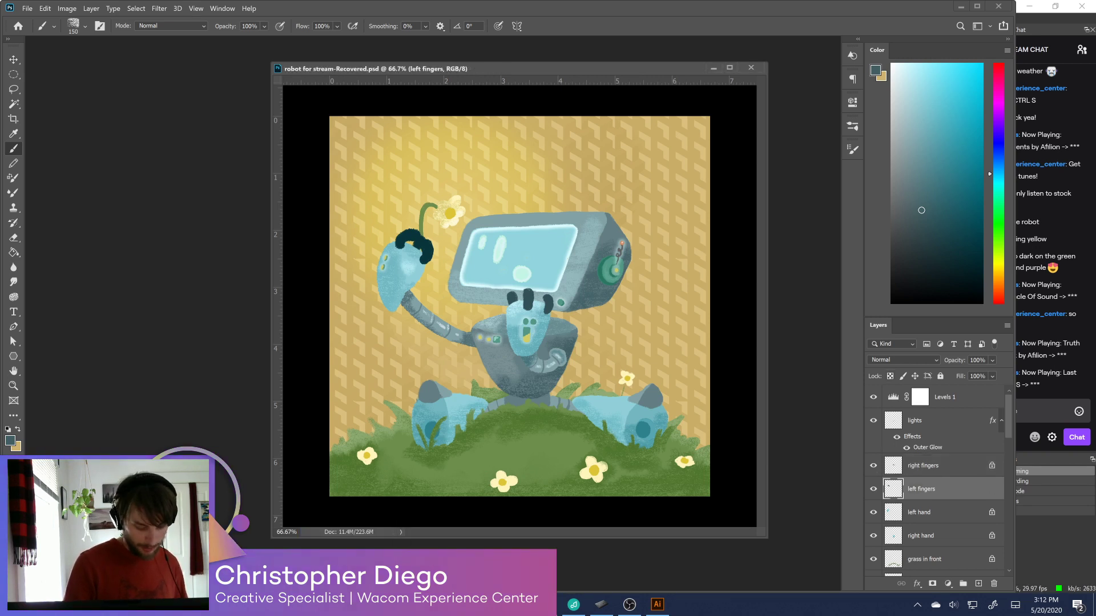
alt+click(549, 313)
click(526, 272)
click(889, 376)
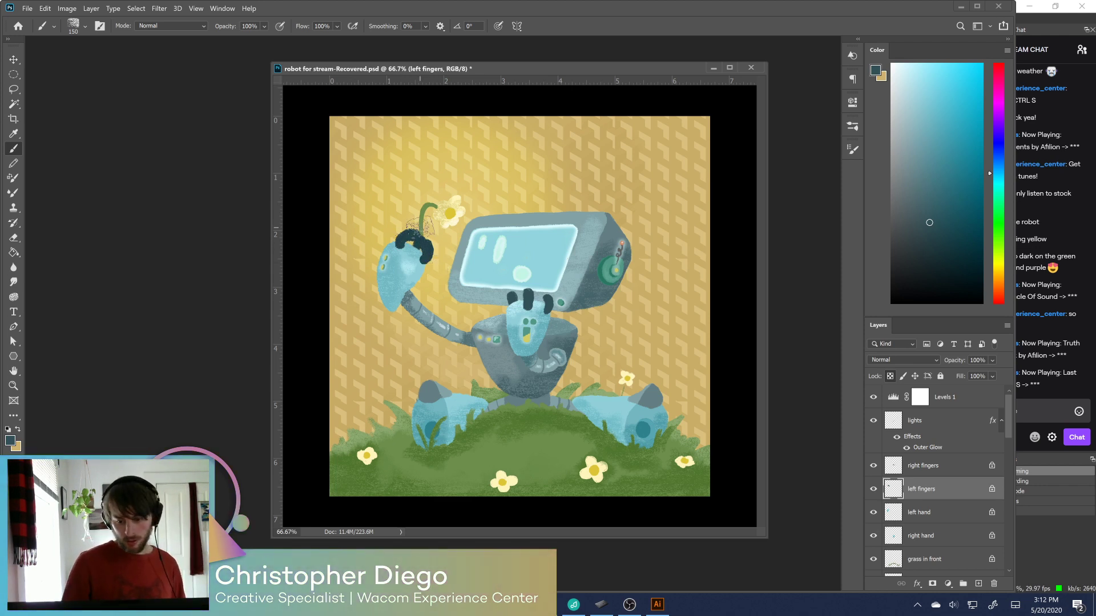
Choose a rough, chalky textured brush preset and set its Transfer flow control to Pen Pressure
drag(1010, 429, 1009, 457)
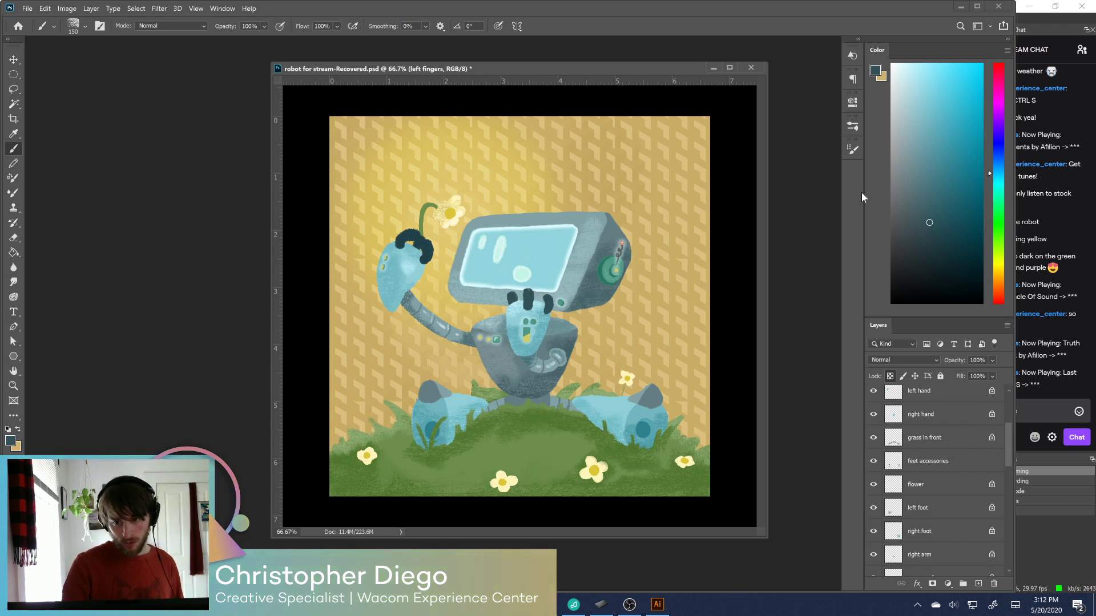
click(852, 127)
mouse_move(833, 341)
mouse_down()
mouse_move(821, 518)
mouse_move(799, 545)
mouse_up()
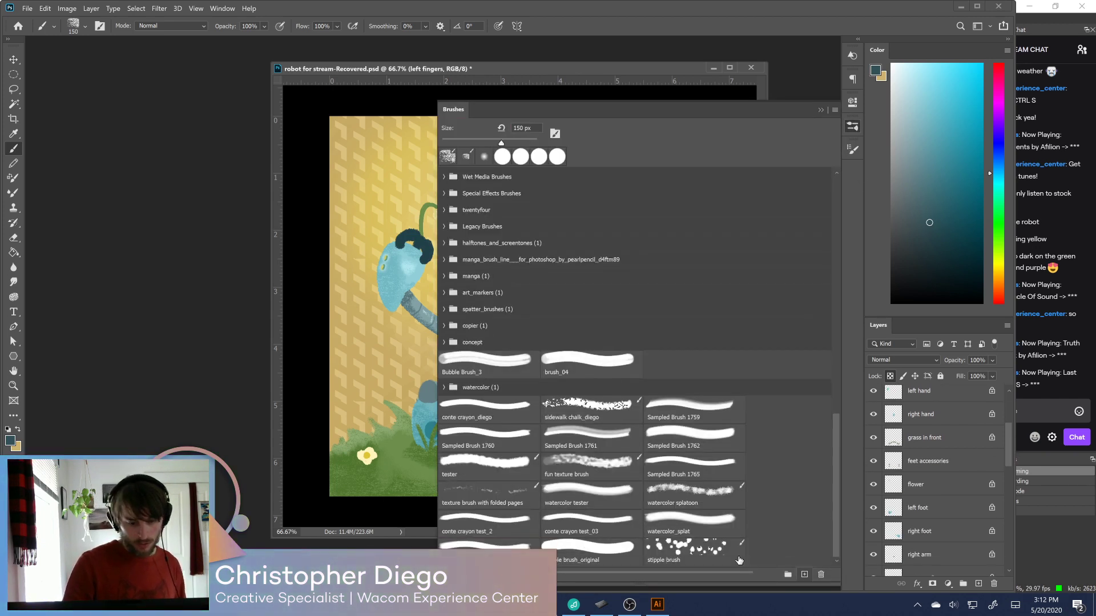
click(600, 415)
click(853, 148)
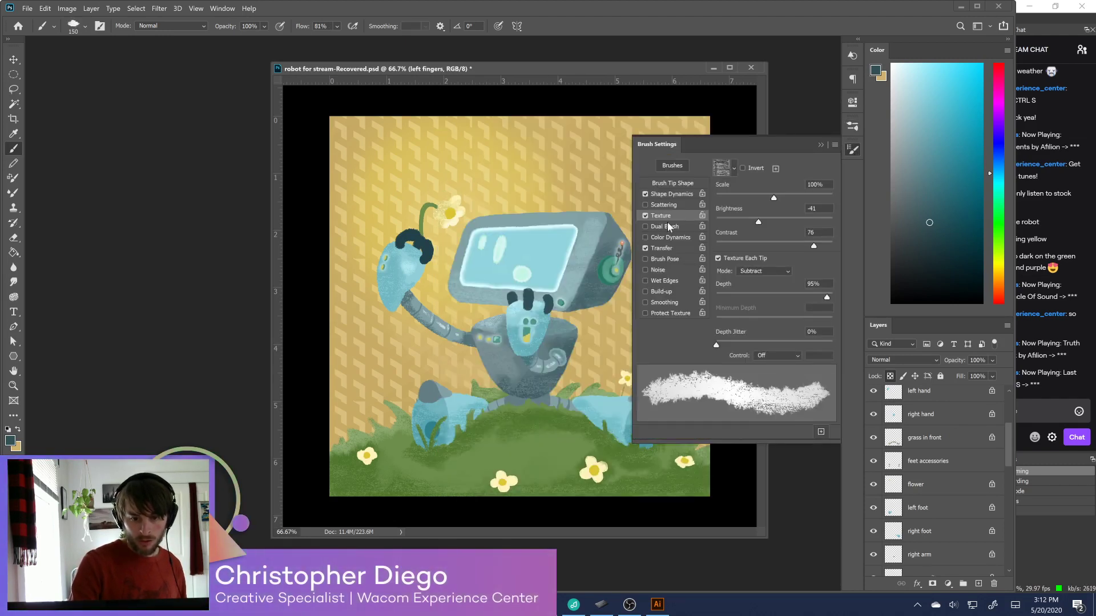
click(673, 247)
click(785, 239)
click(783, 276)
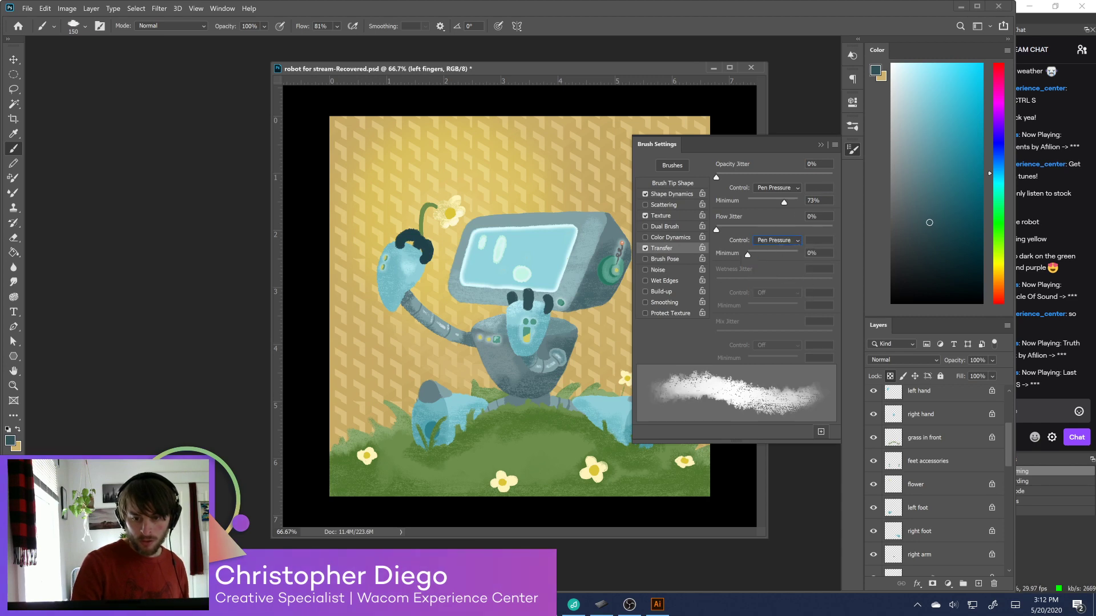
click(852, 149)
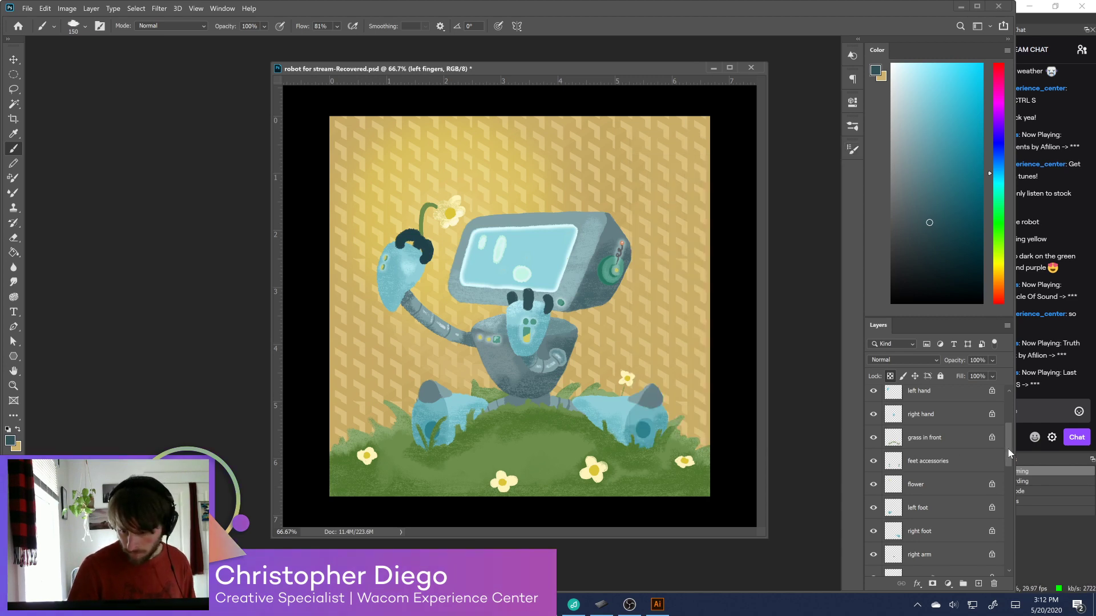
Lower the opacity of Layer 4, the background pattern layer, to 68%
drag(1009, 457, 970, 531)
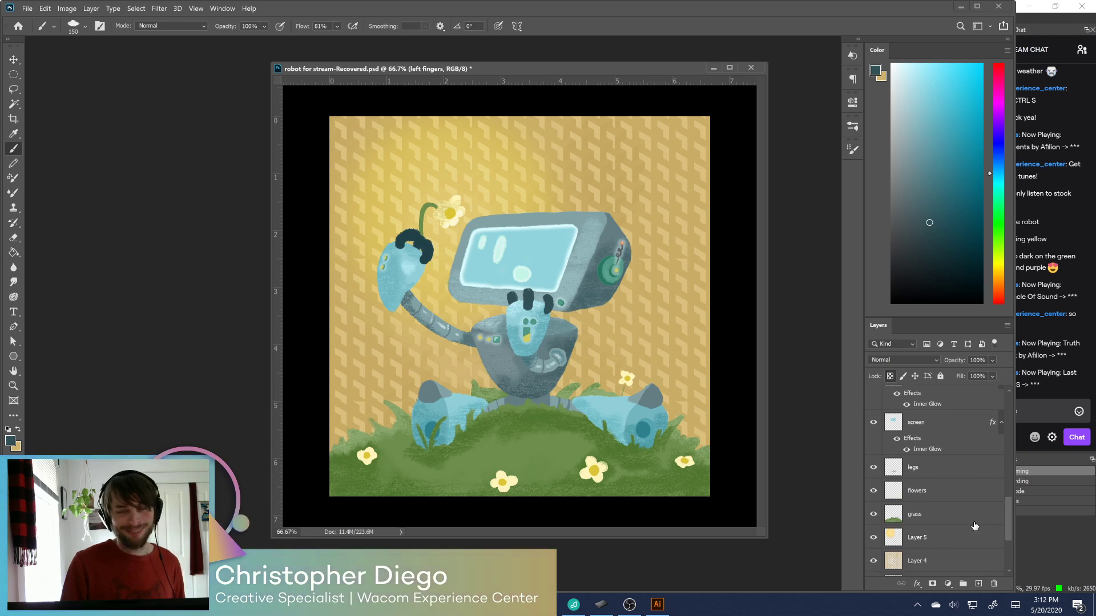
drag(1008, 518, 1004, 526)
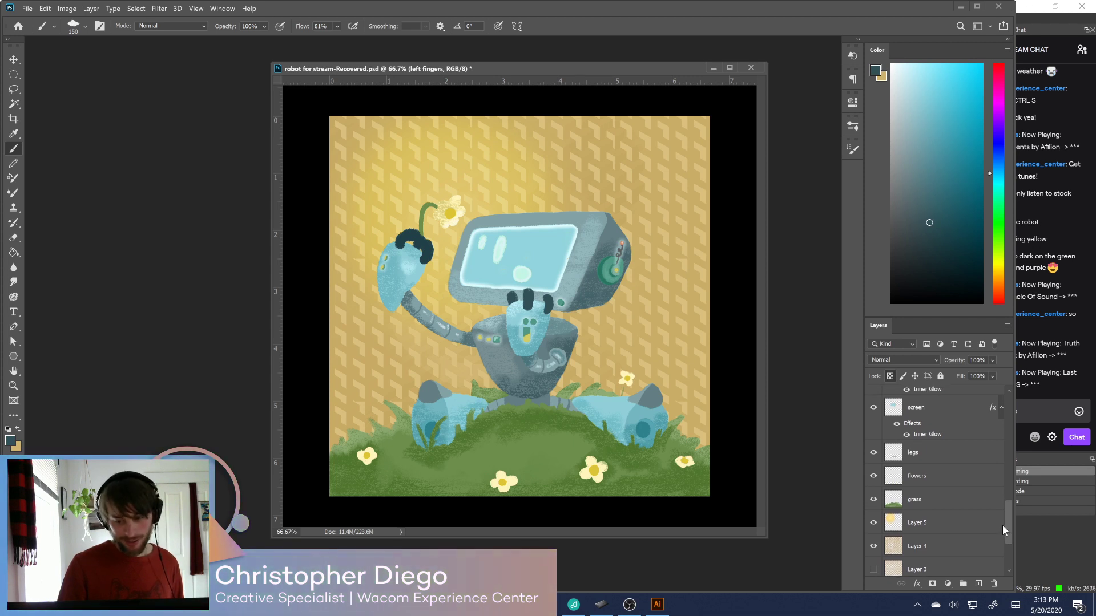
click(931, 546)
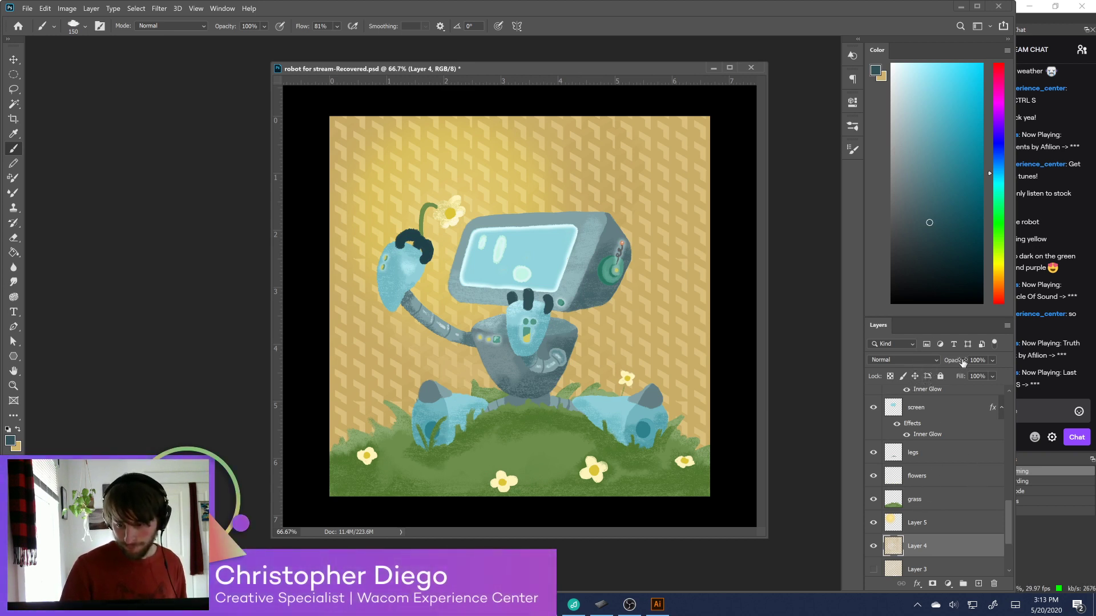
drag(961, 364, 956, 363)
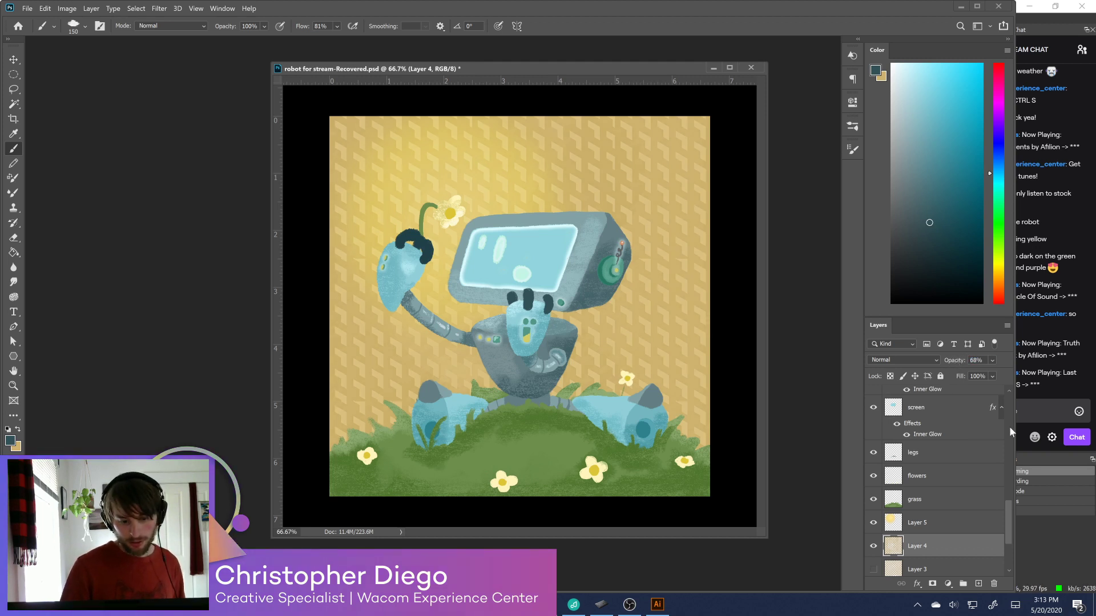
Shade the lower part of the robot's torso on the body layer with a darker version of its sampled slate blue
scroll(1007, 515, down, 1)
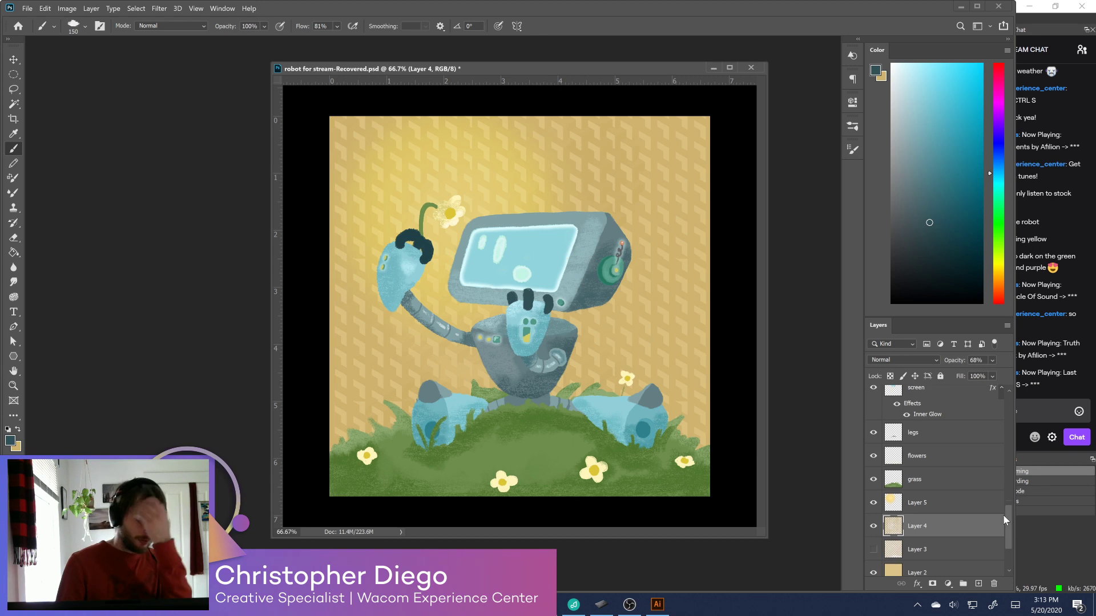
scroll(1003, 515, down, 2)
scroll(1002, 525, down, 2)
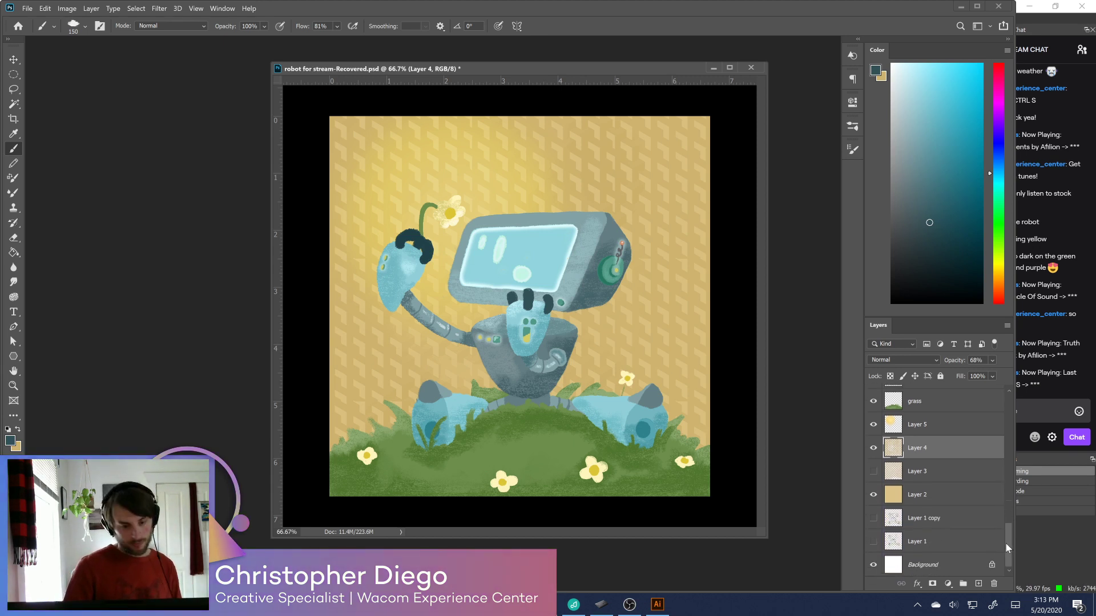
scroll(1005, 542, up, 5)
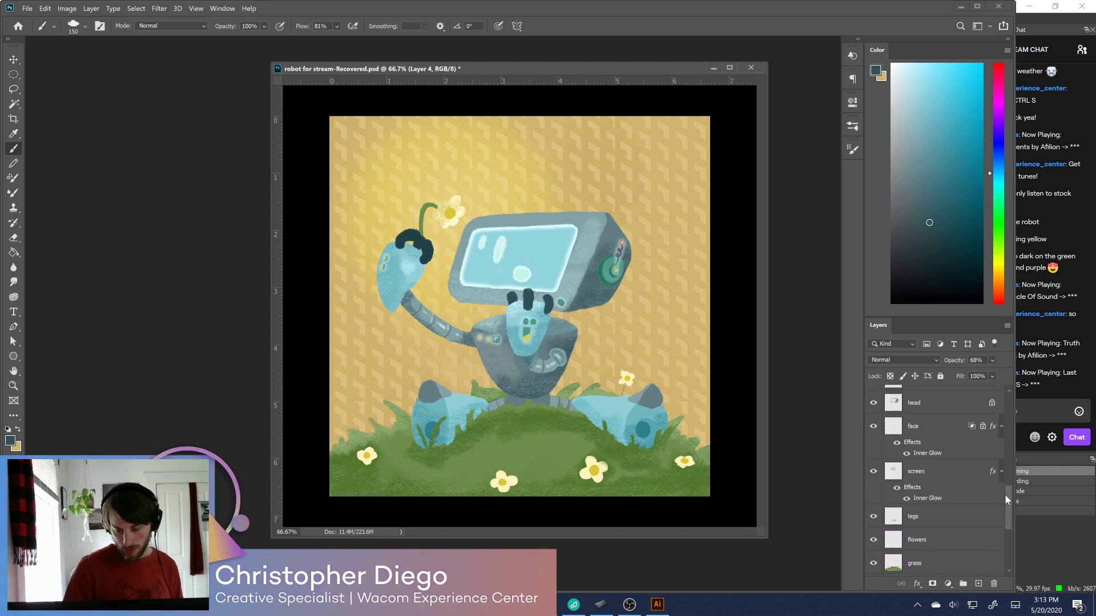
scroll(1000, 479, up, 2)
click(923, 449)
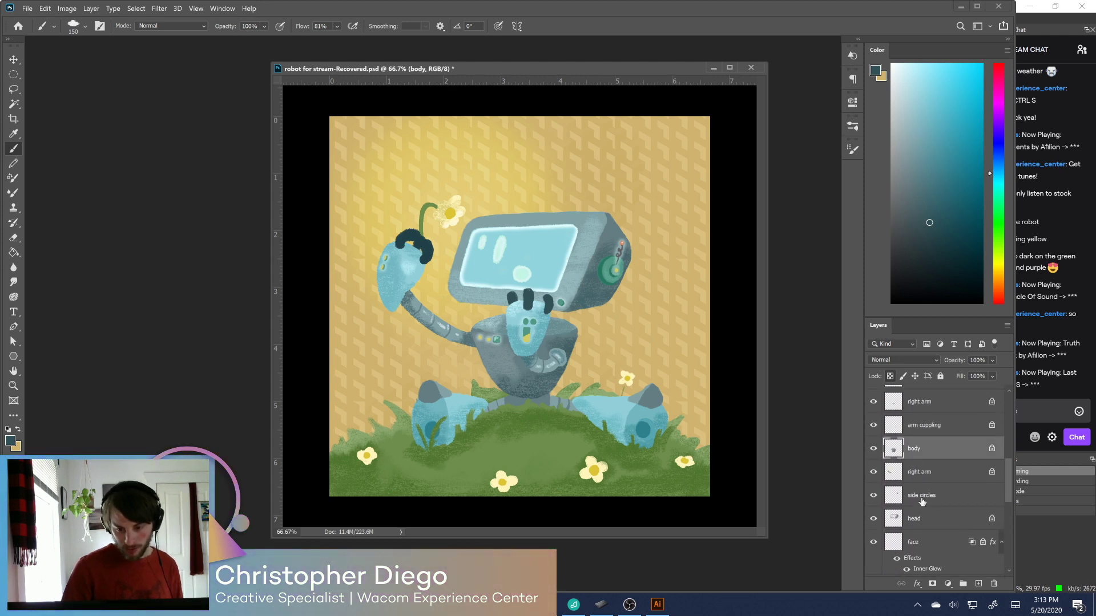
alt+click(557, 374)
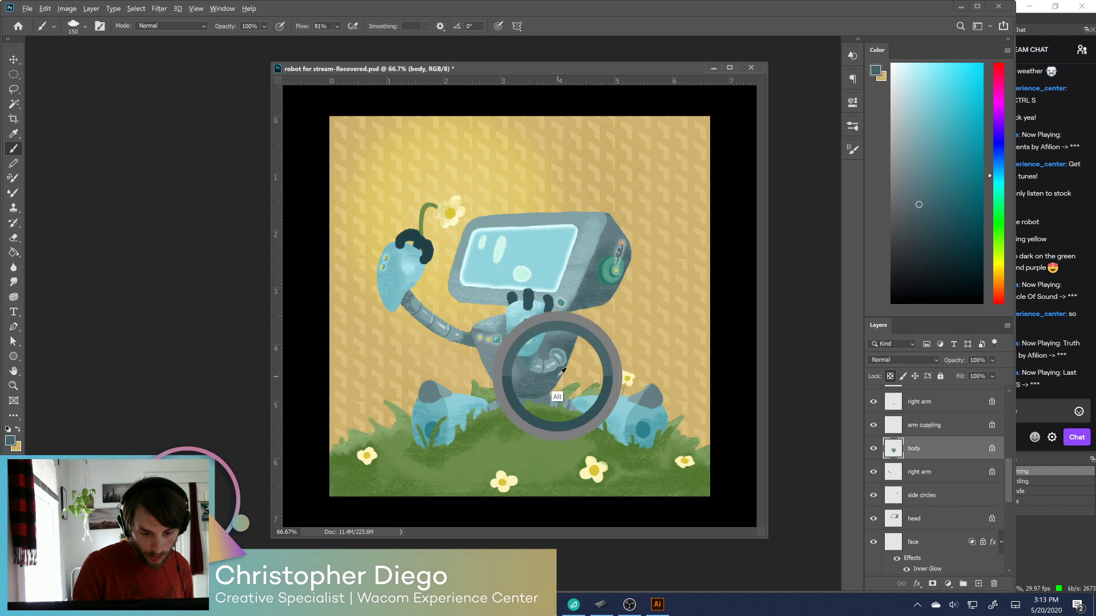
click(930, 225)
drag(543, 388, 552, 384)
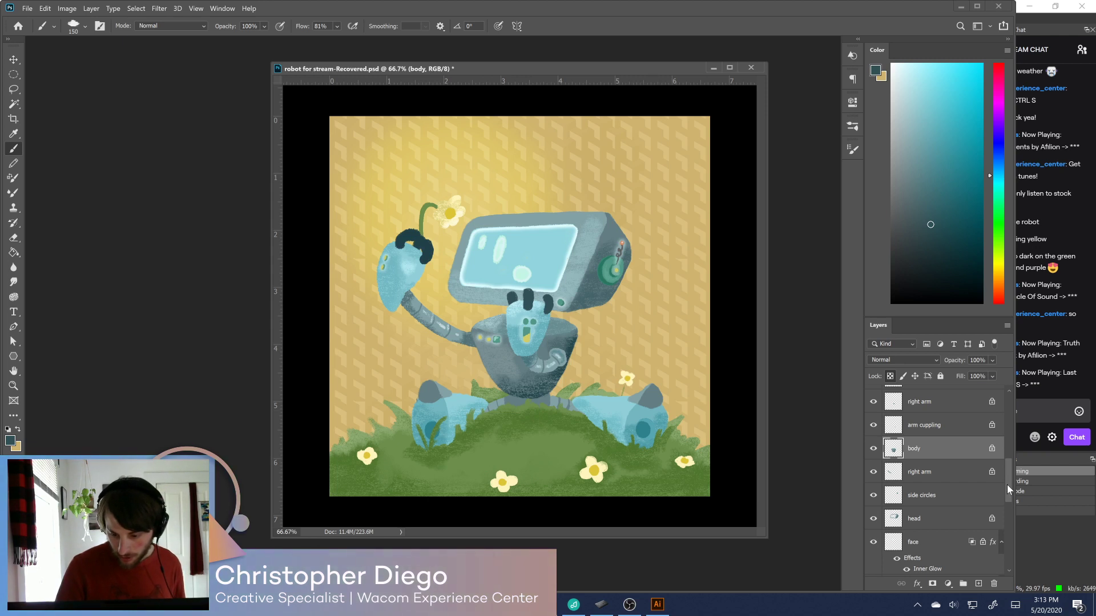
Lock the transparent pixels of the legs layer, shade the legs beneath the body in dark slate, and save the document
drag(1008, 481, 1002, 518)
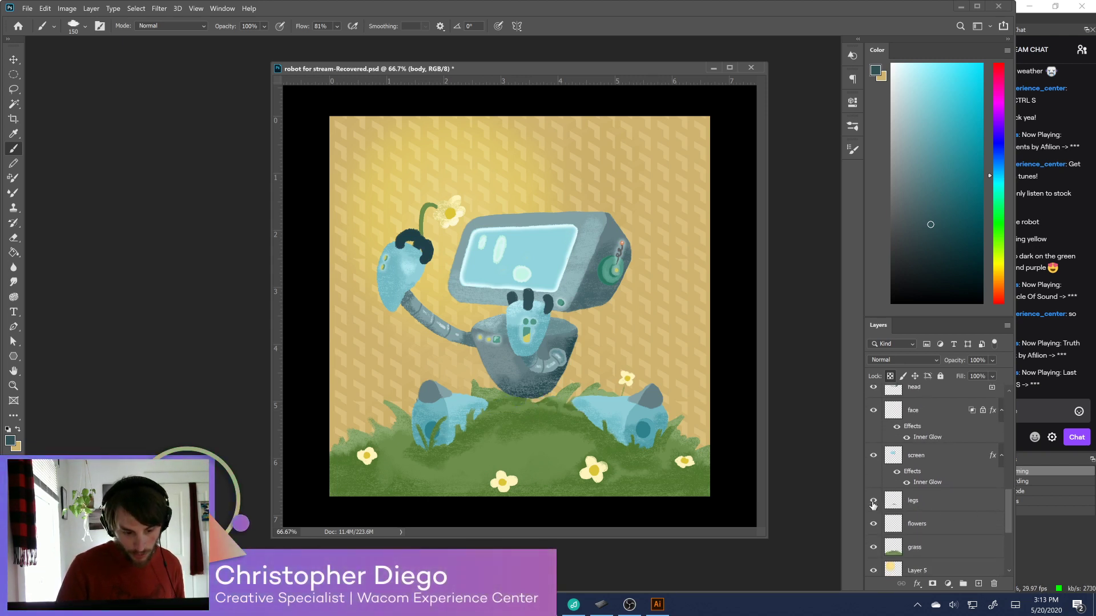
click(917, 504)
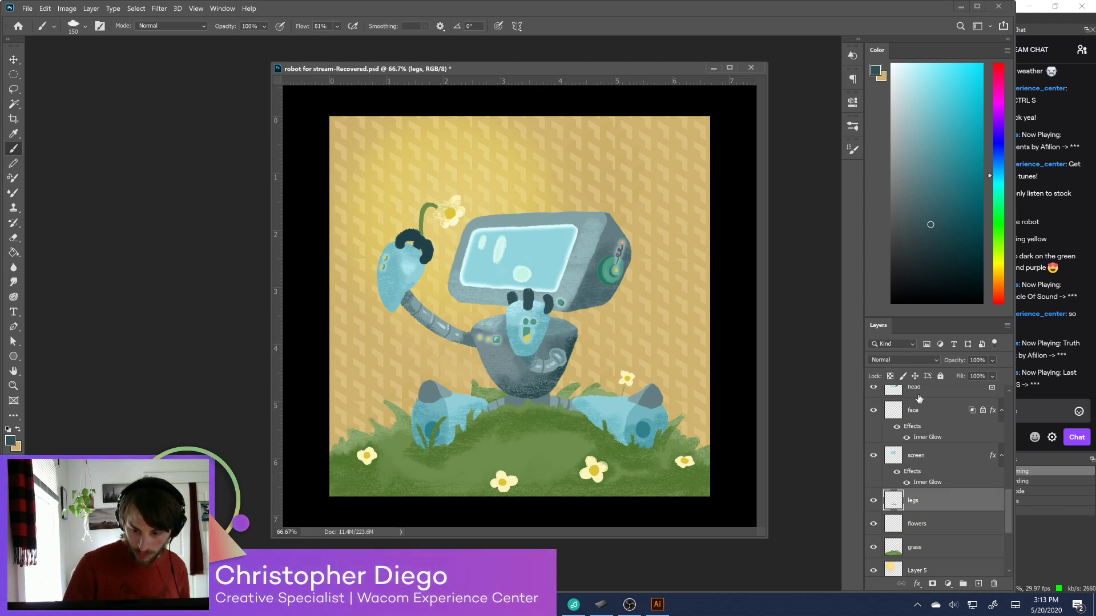
key(slash)
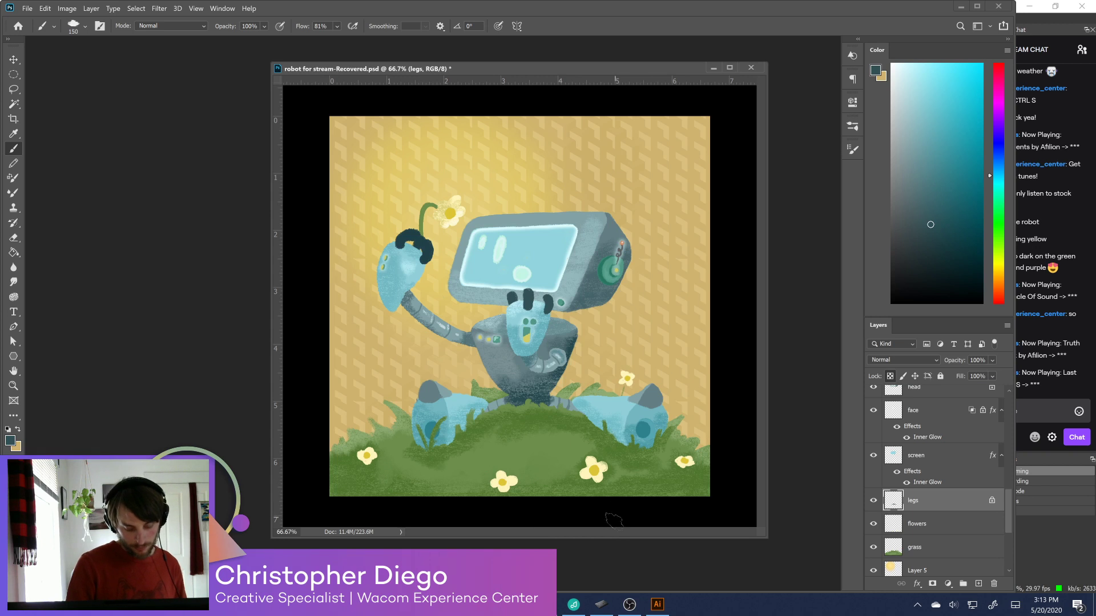
alt+click(498, 402)
click(921, 166)
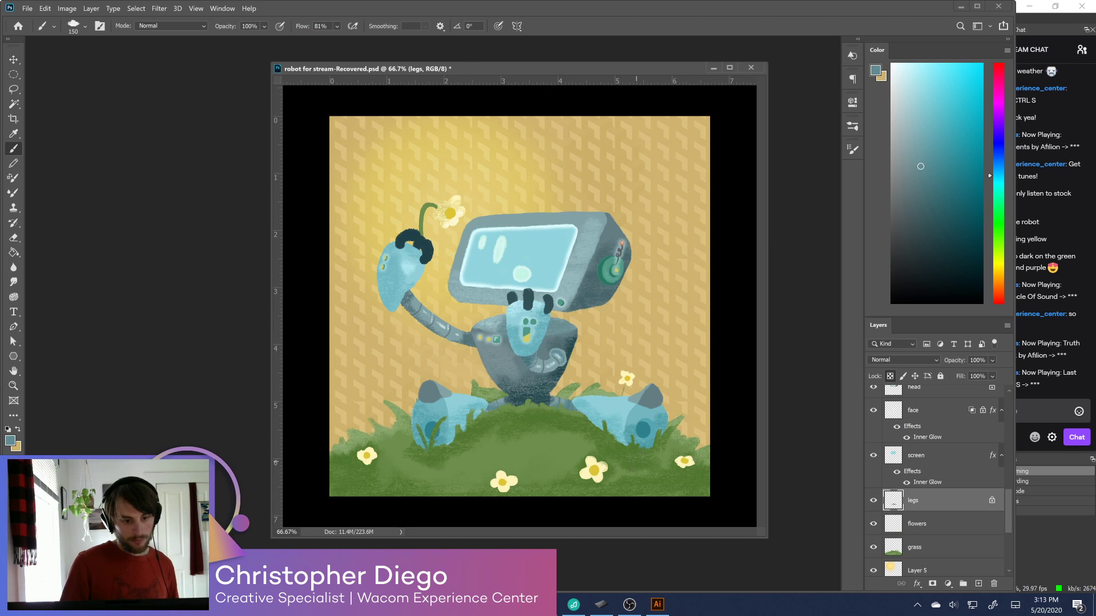
key(ctrl+s)
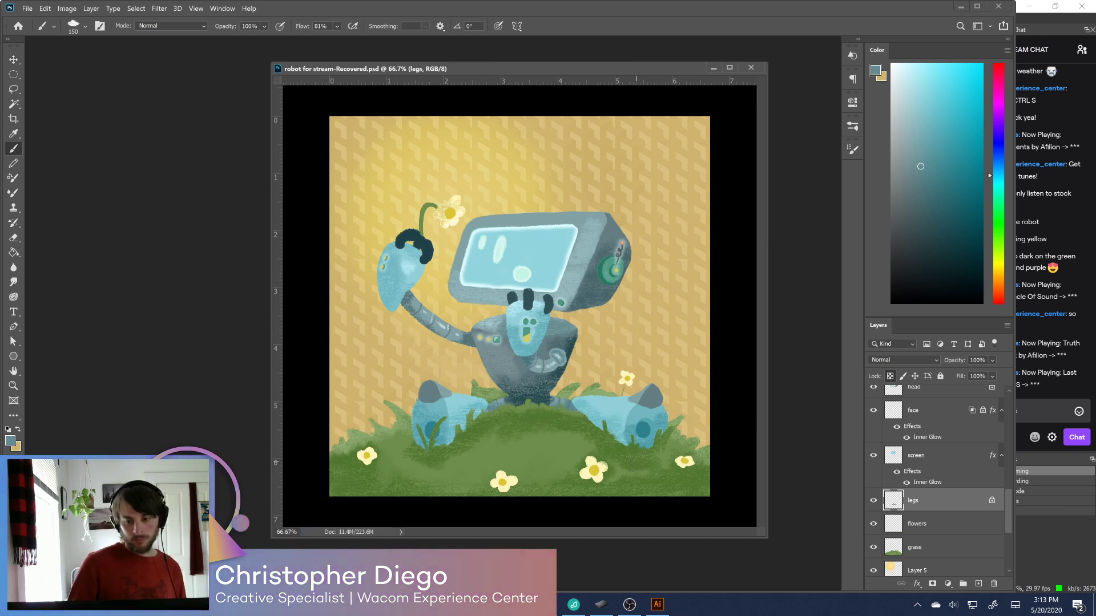
Identify the face layer by toggling its visibility and replace its Inner Glow effect with an Outer Glow
mouse_move(1012, 502)
mouse_down()
mouse_move(1006, 409)
mouse_move(999, 495)
mouse_up()
click(872, 463)
click(873, 462)
click(899, 464)
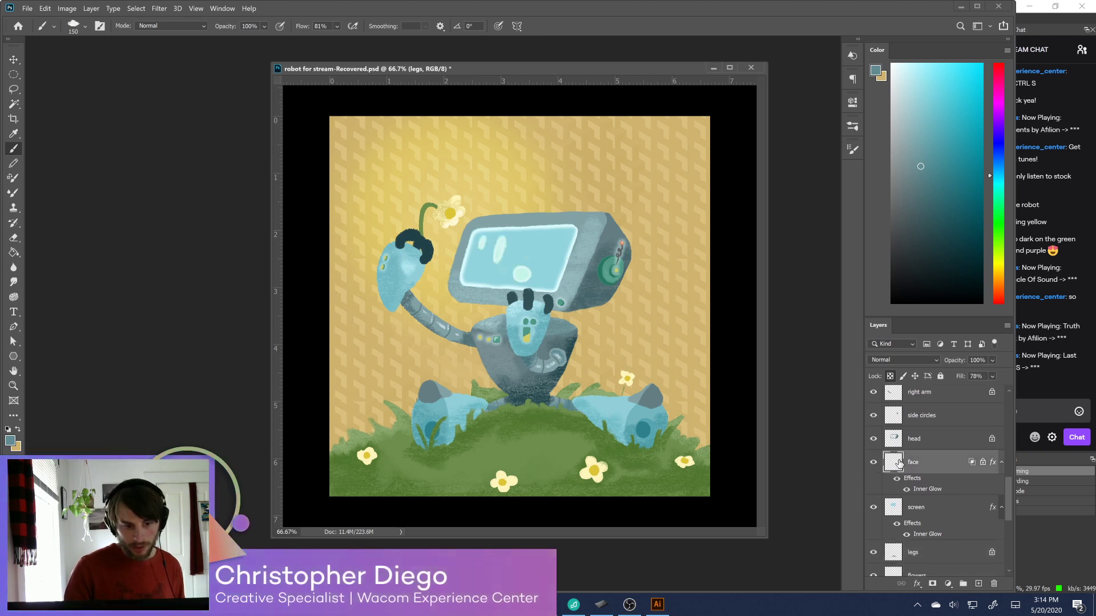
double_click(898, 463)
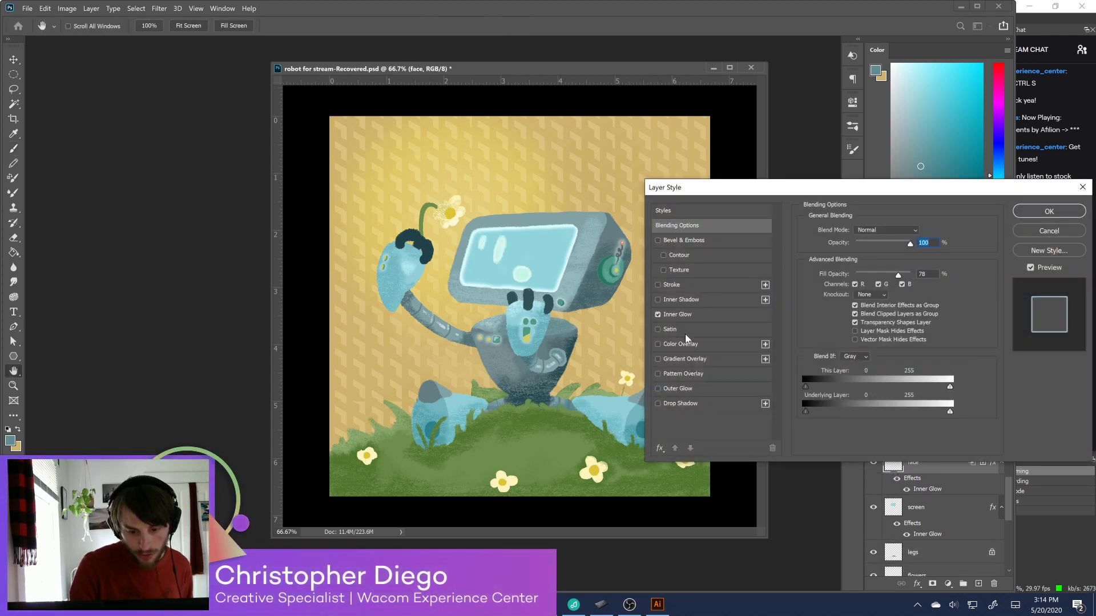
click(658, 314)
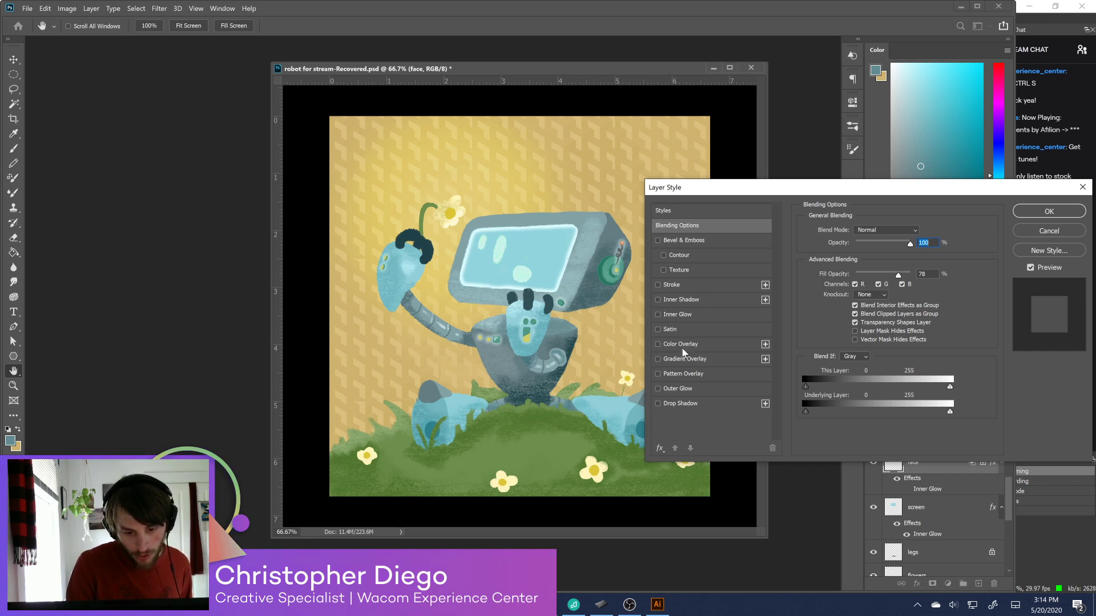
click(661, 390)
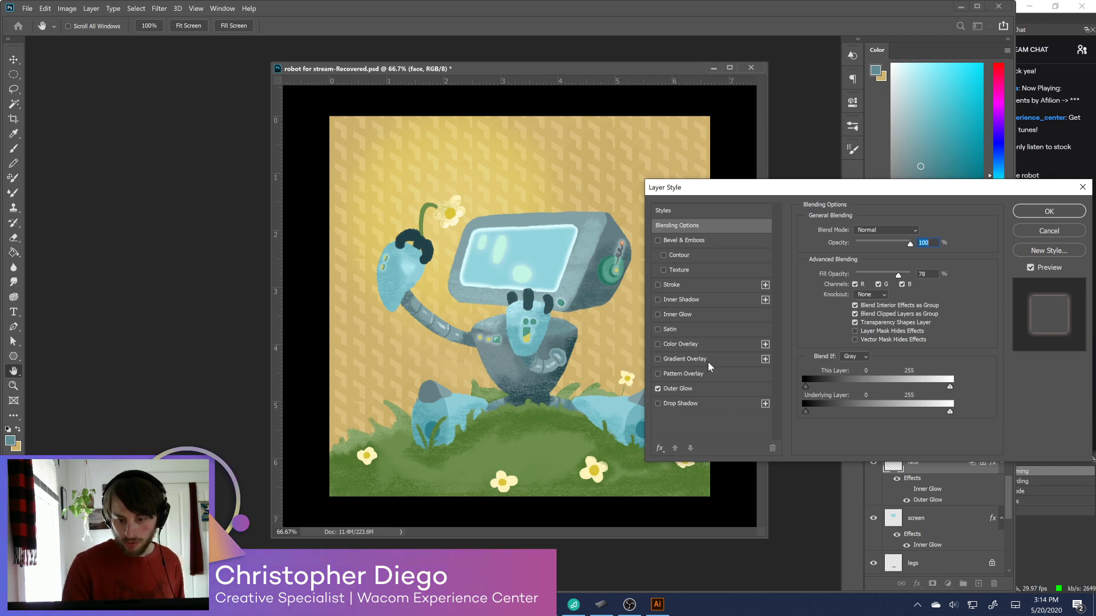
Change the Outer Glow colour of the face layer to a pale mint aqua
click(707, 391)
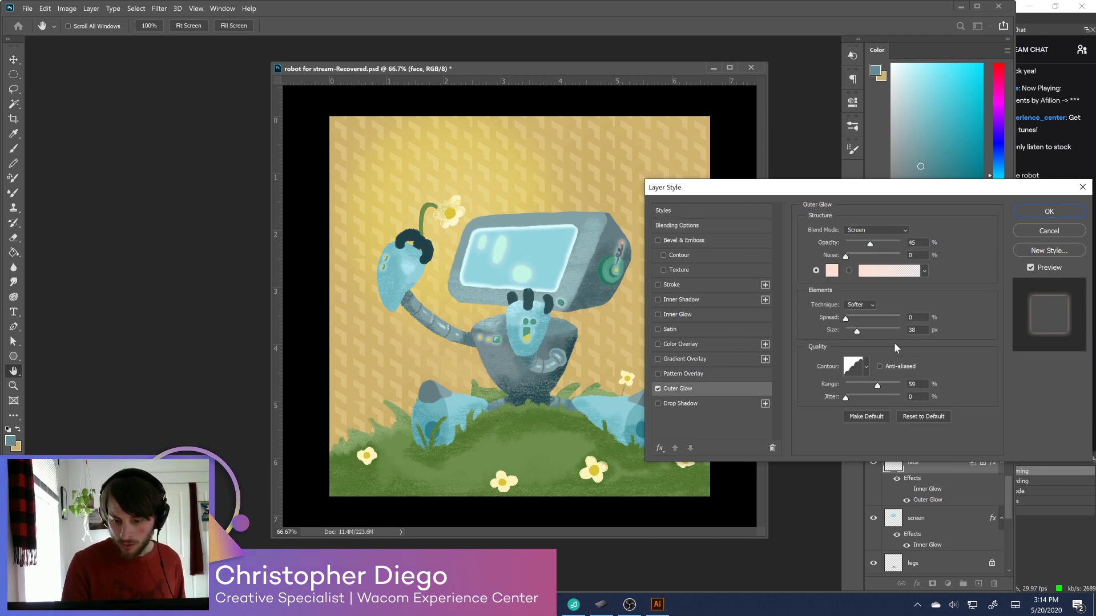
click(837, 269)
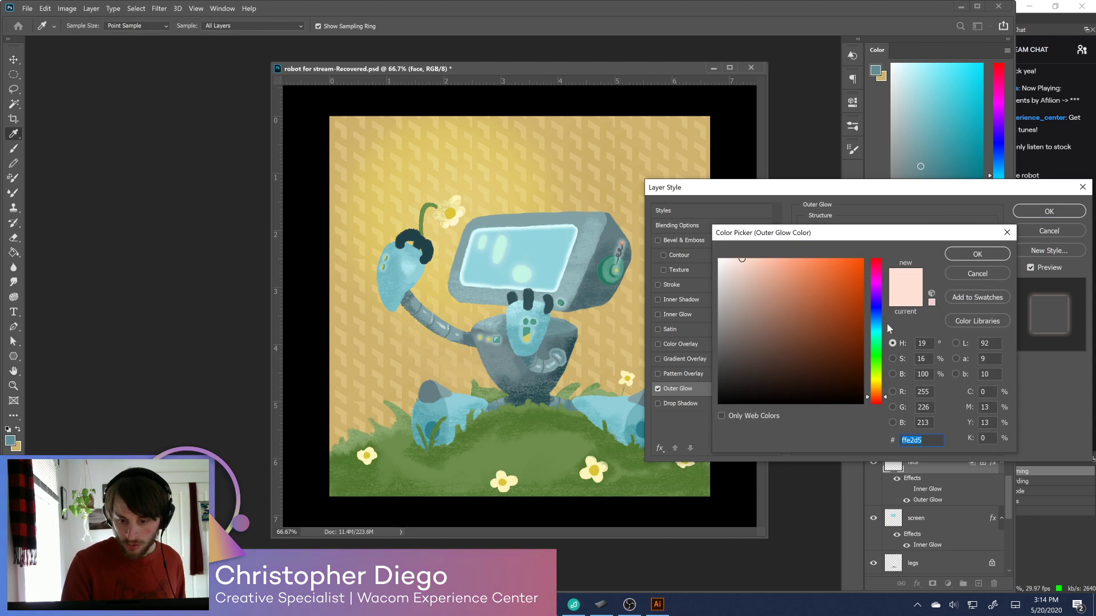
text(ffffff)
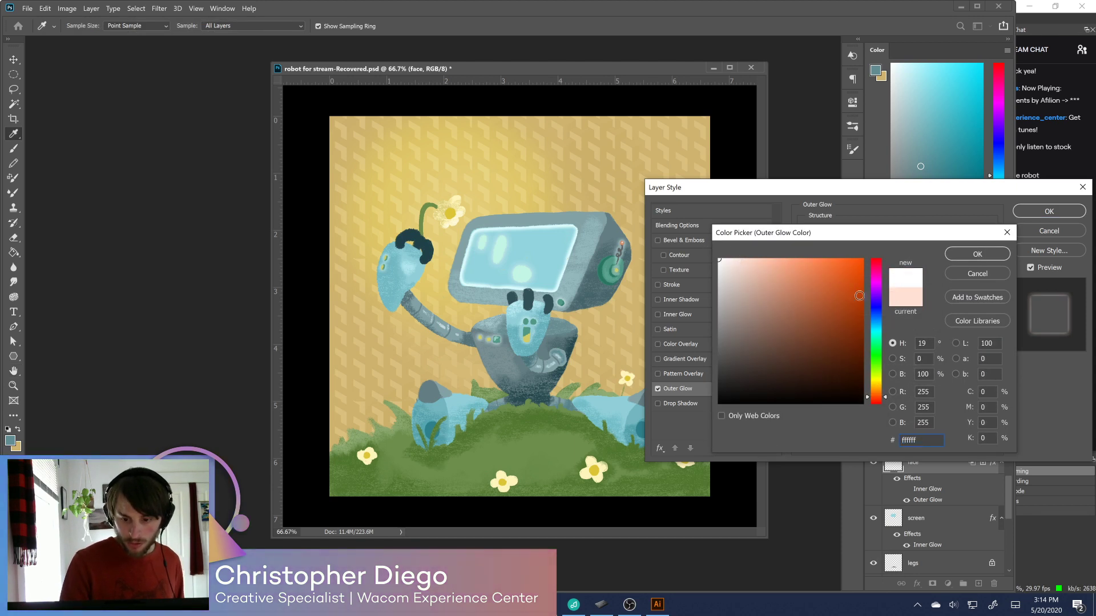
click(877, 338)
click(769, 281)
click(977, 254)
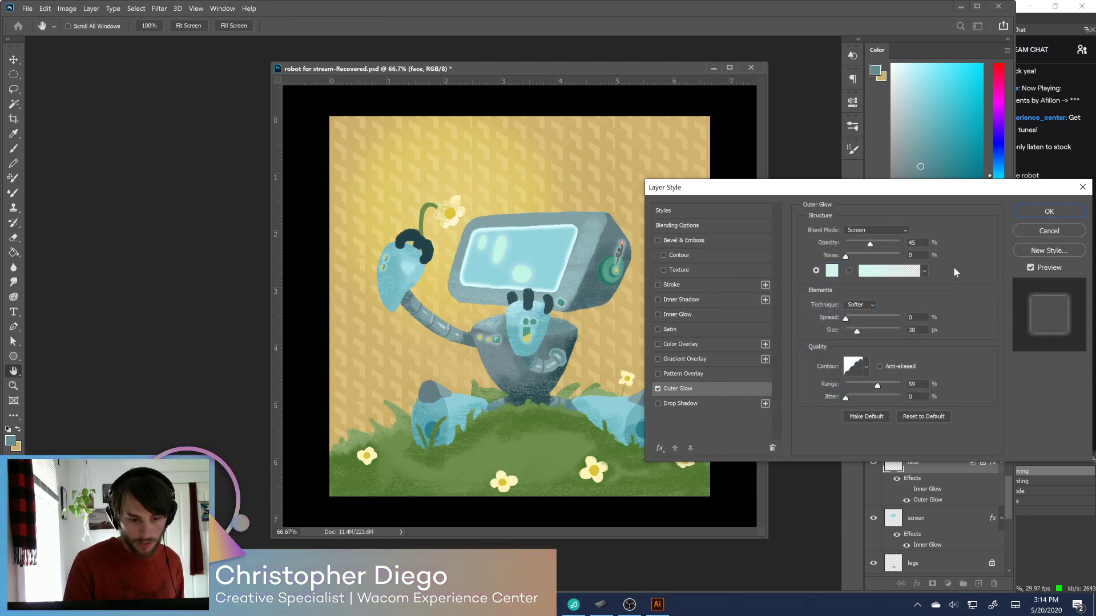
Set the face's Outer Glow to a size of 7 px and a range of 61%, and apply the layer style
drag(871, 386, 879, 384)
mouse_move(846, 318)
mouse_down()
mouse_move(886, 332)
mouse_move(849, 337)
mouse_up()
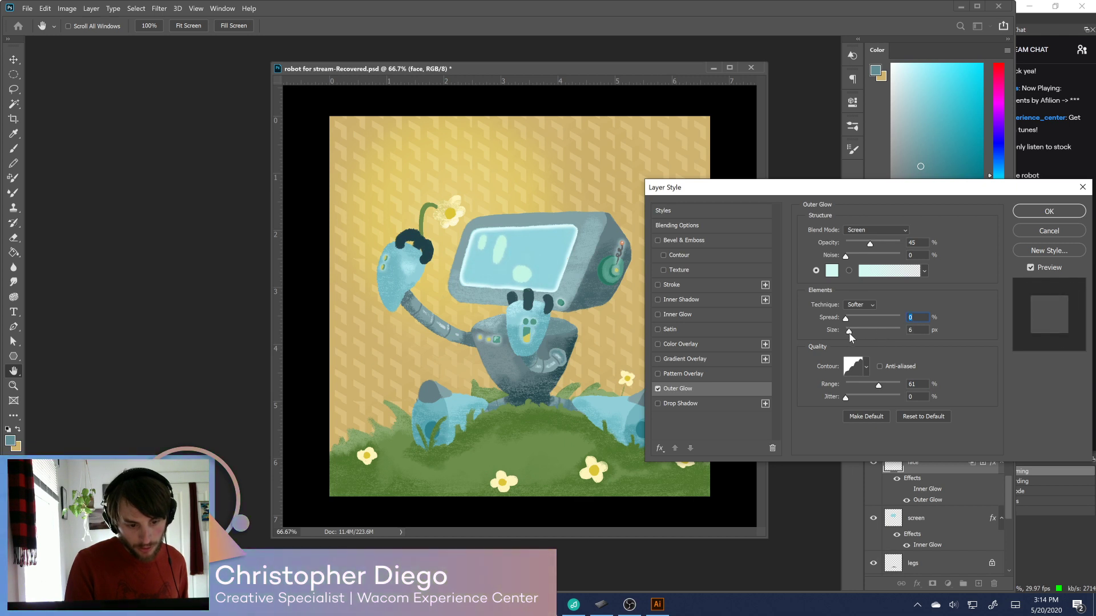
click(1031, 214)
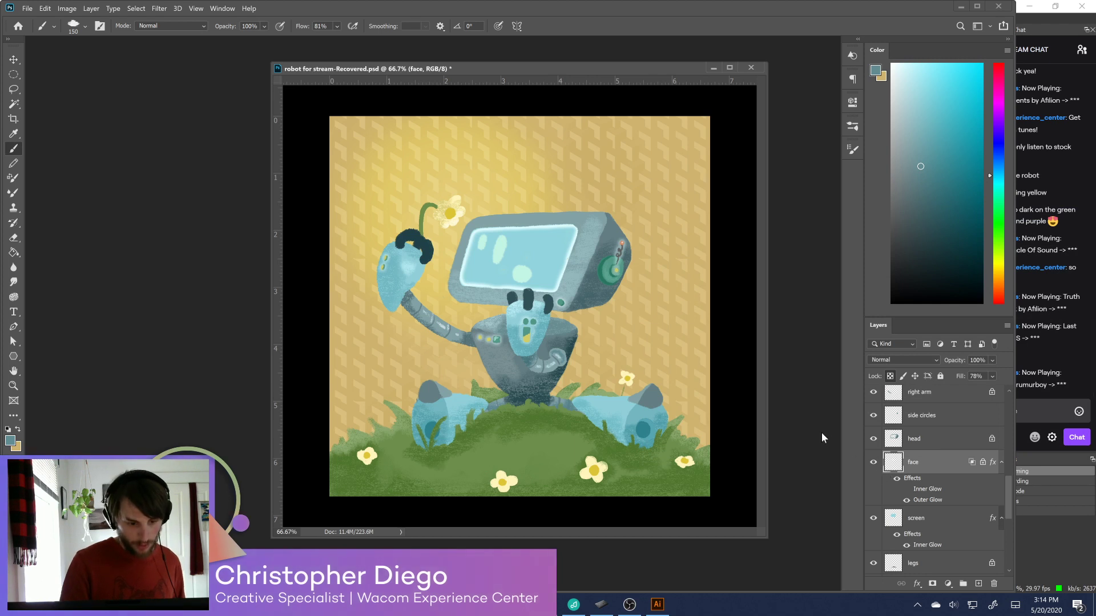
Unlock the face layer's transparent pixels, retouch the robot's smaller eye in pale mint with a 50 px brush, and save the document
key(alt)
alt+click(523, 274)
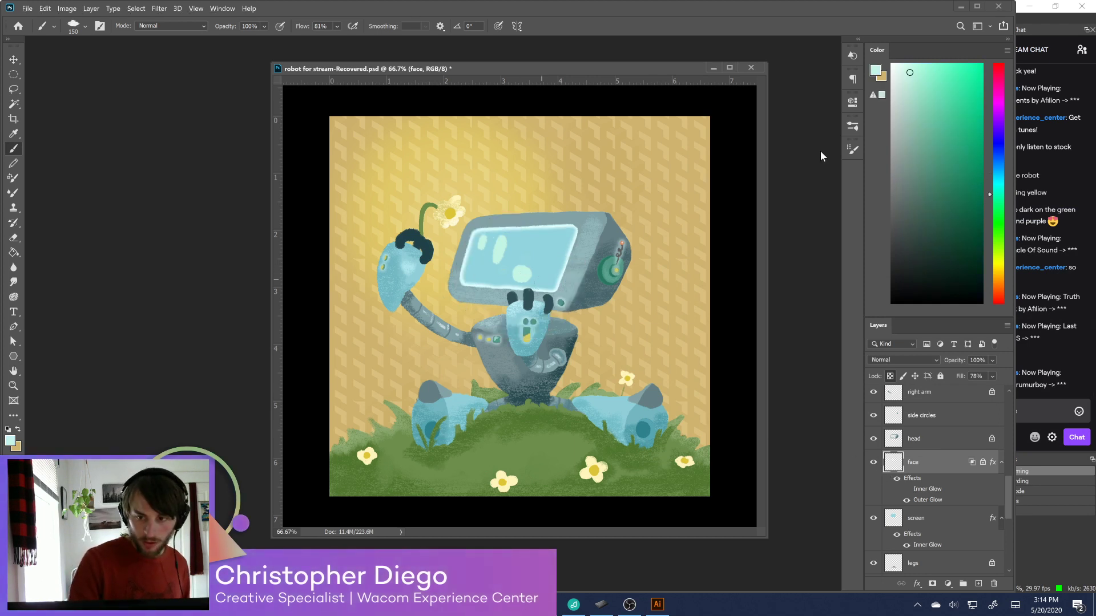
click(893, 63)
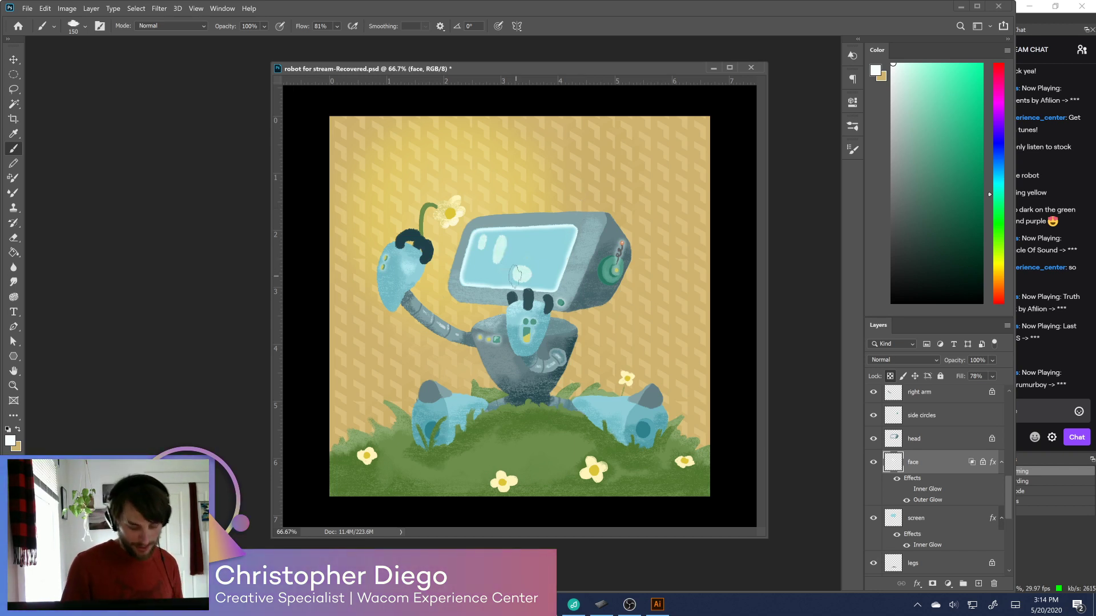
click(890, 376)
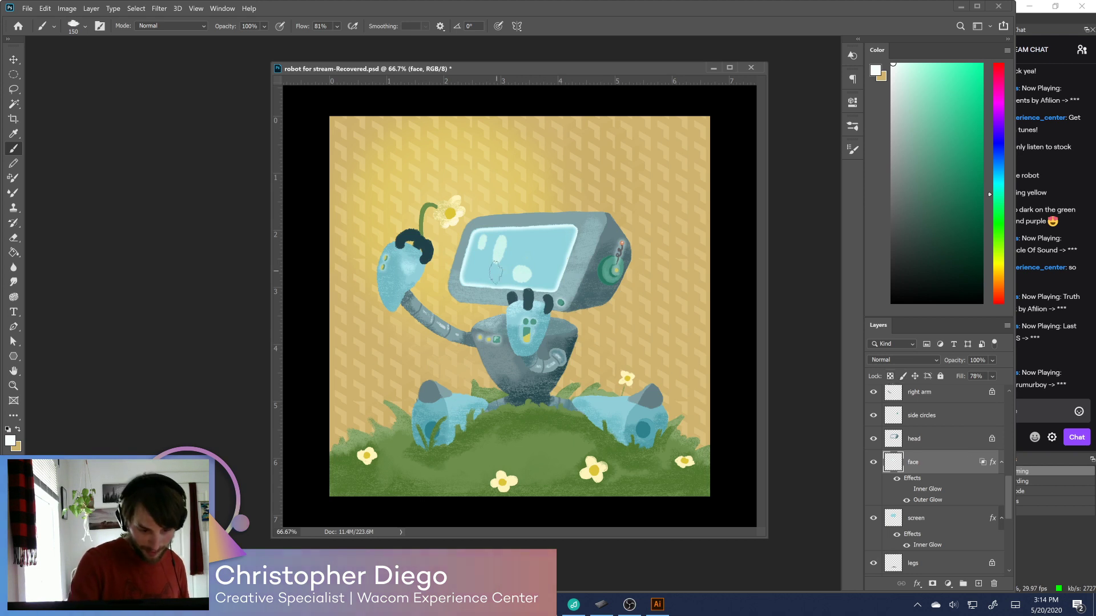
key(bracketleft)
key(bracketleft)
key(bracketleft)
key(bracketleft)
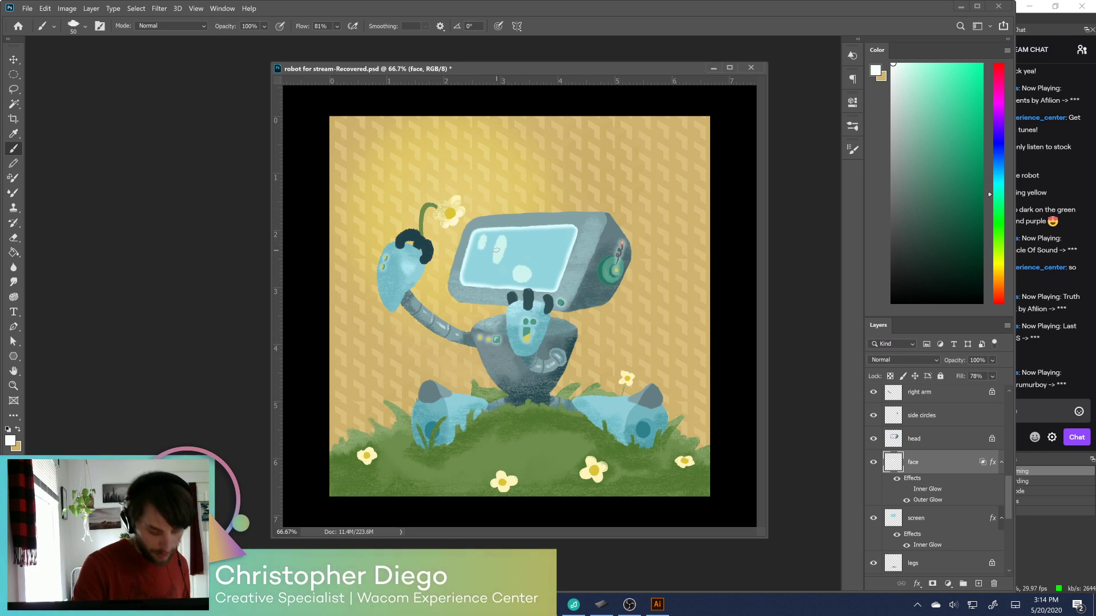
alt+click(482, 239)
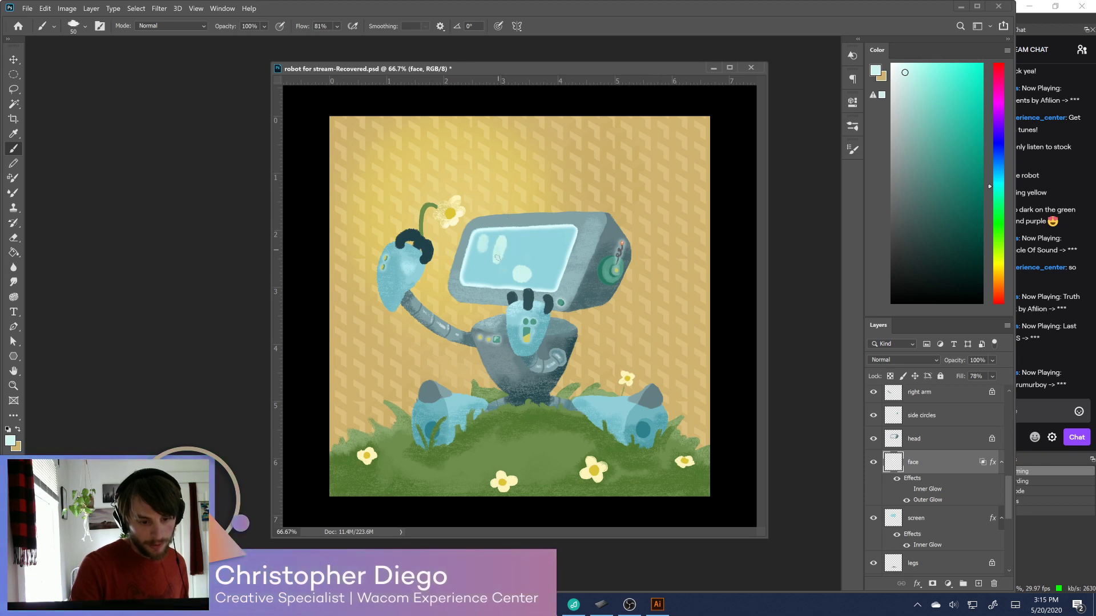
key(ctrl+s)
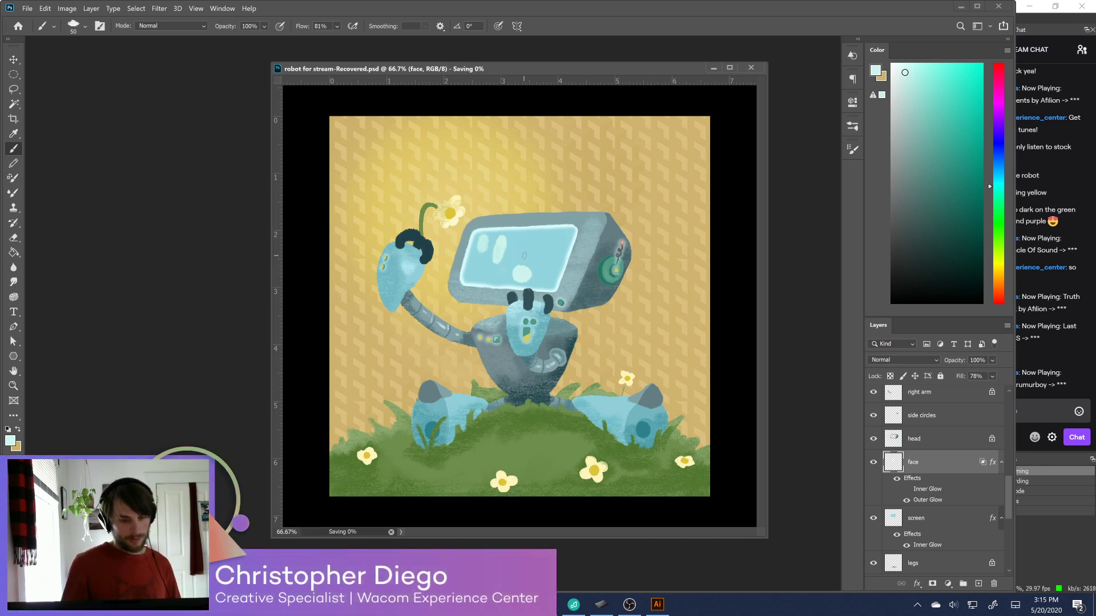
Lasso the robot's larger eye, scale it to about 87%, shift it slightly away from the other eye, and deselect
key(l)
mouse_move(492, 239)
mouse_down()
mouse_move(501, 266)
mouse_move(512, 246)
mouse_move(491, 240)
mouse_move(511, 266)
mouse_move(504, 250)
mouse_up()
key(ctrl+t)
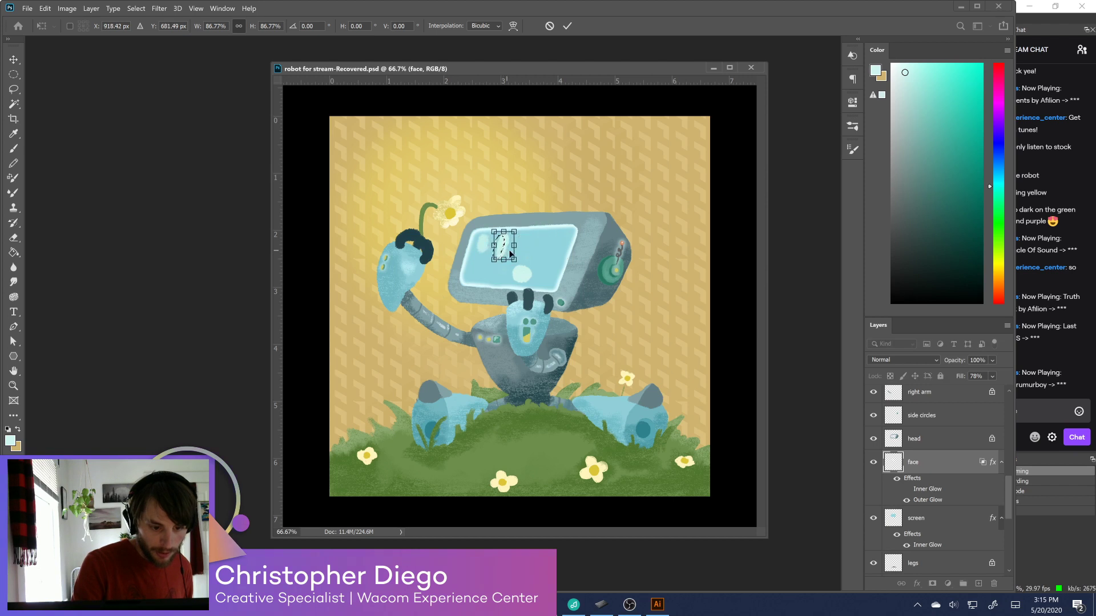
key(Return)
key(Return)
key(ctrl+d)
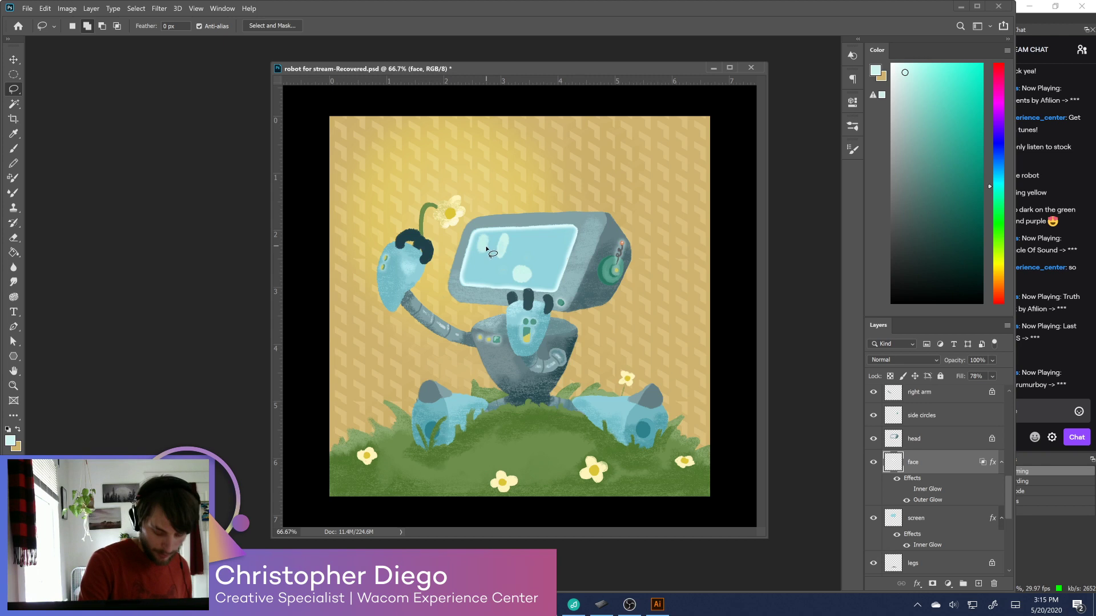
Choose a lighter mint brush colour, check the face layer by toggling its visibility, and save the document
key(b)
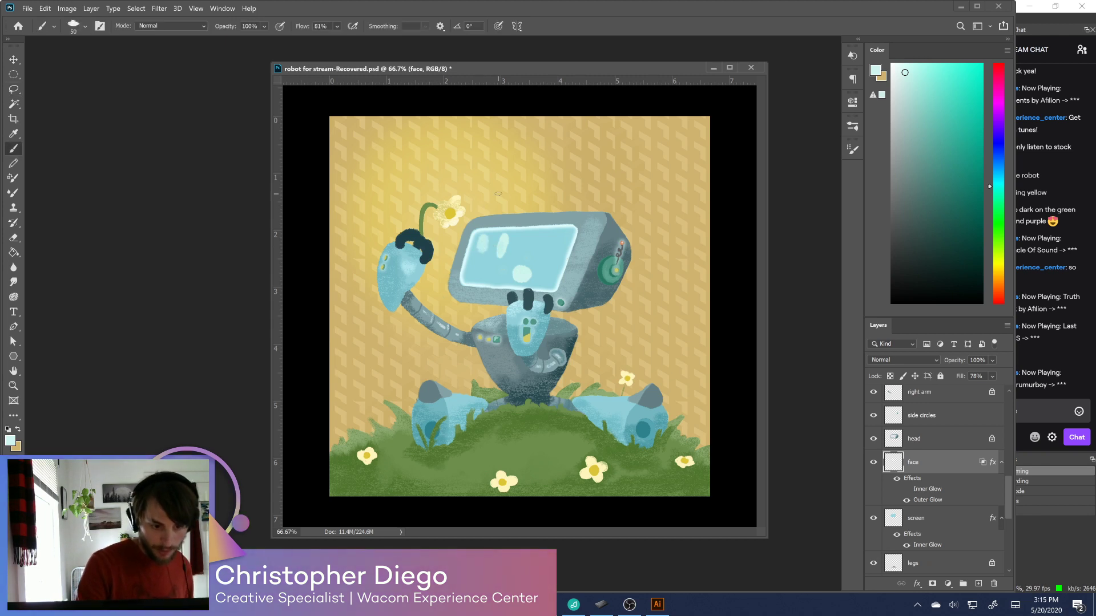
drag(906, 73, 900, 65)
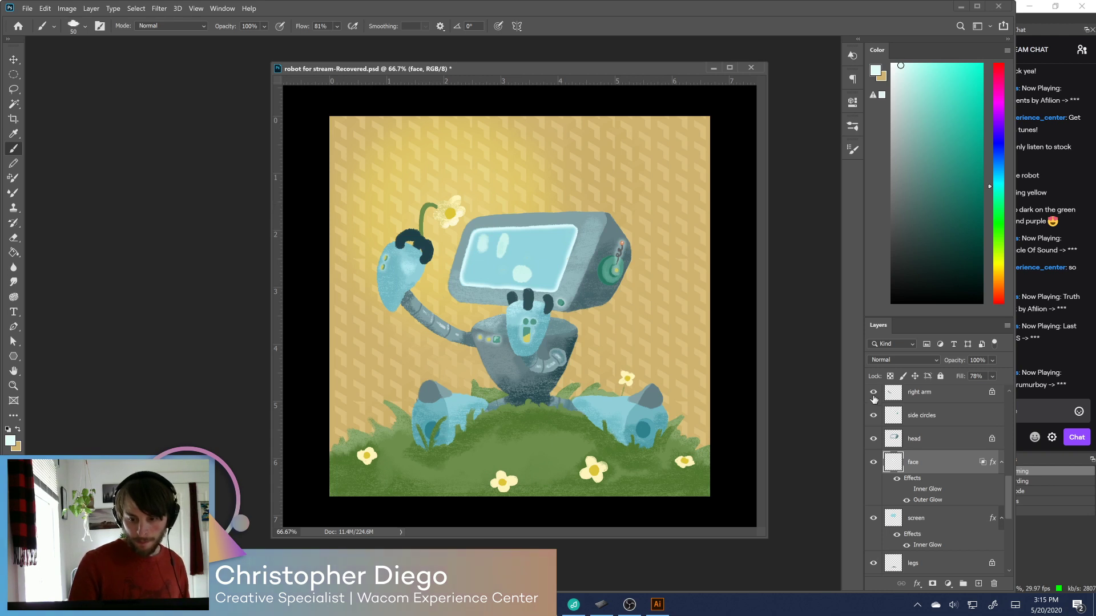
click(873, 463)
click(873, 465)
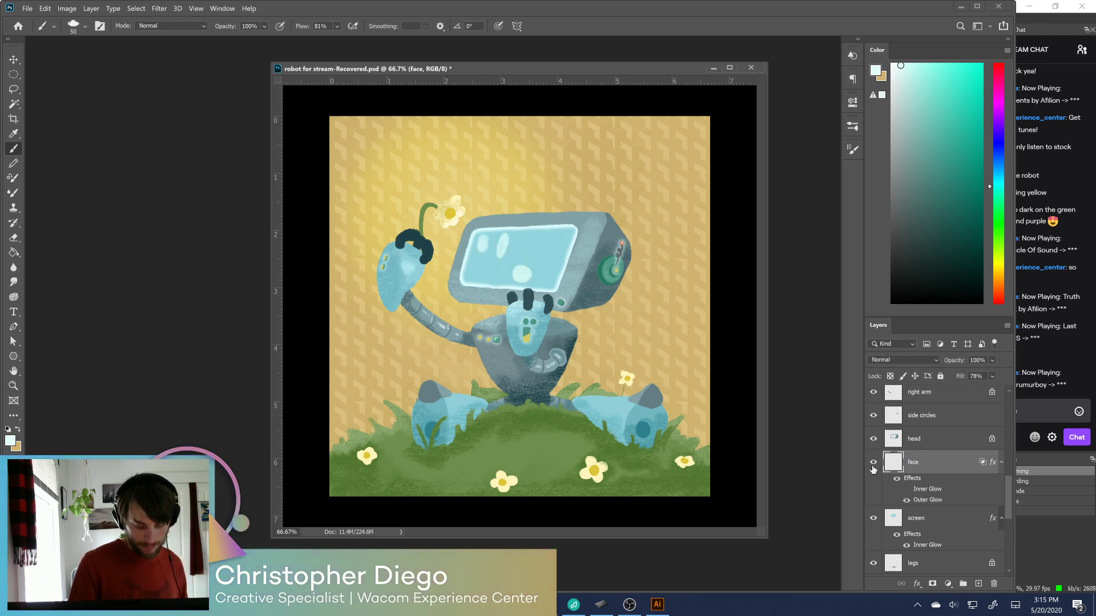
key(ctrl+s)
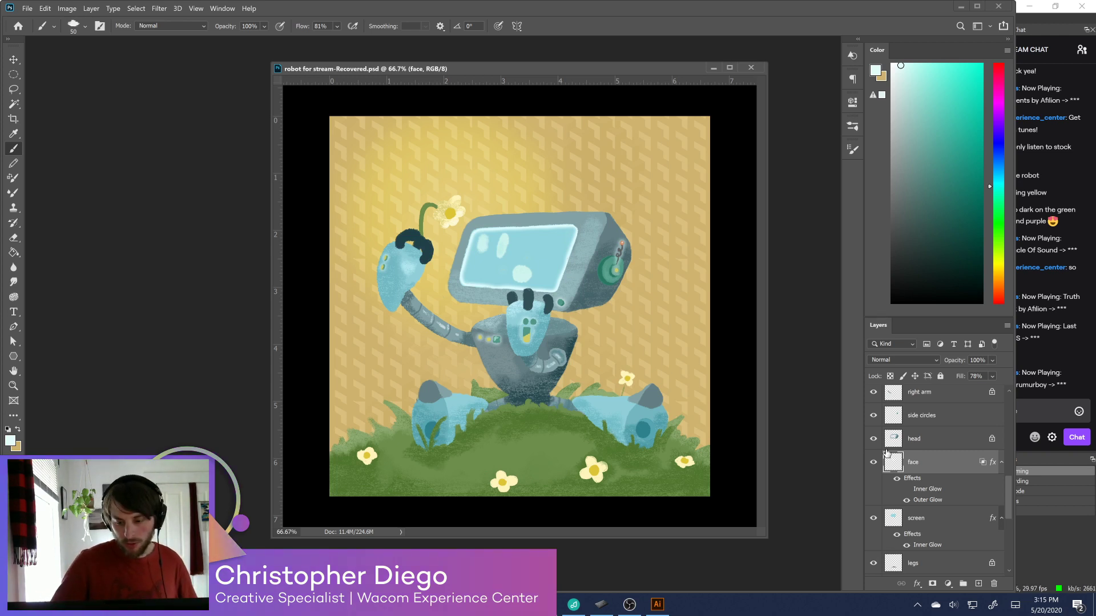
Identify the two finger layers by toggling their visibility and select the left fingers layer
drag(1008, 480, 1015, 434)
scroll(1010, 445, up, 3)
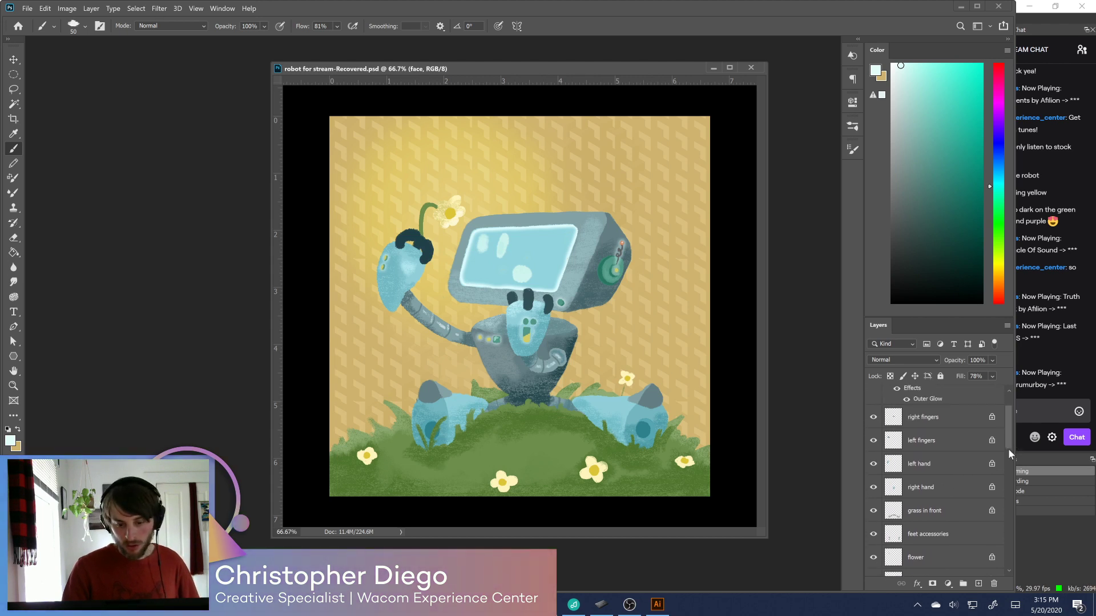
scroll(1009, 442, up, 2)
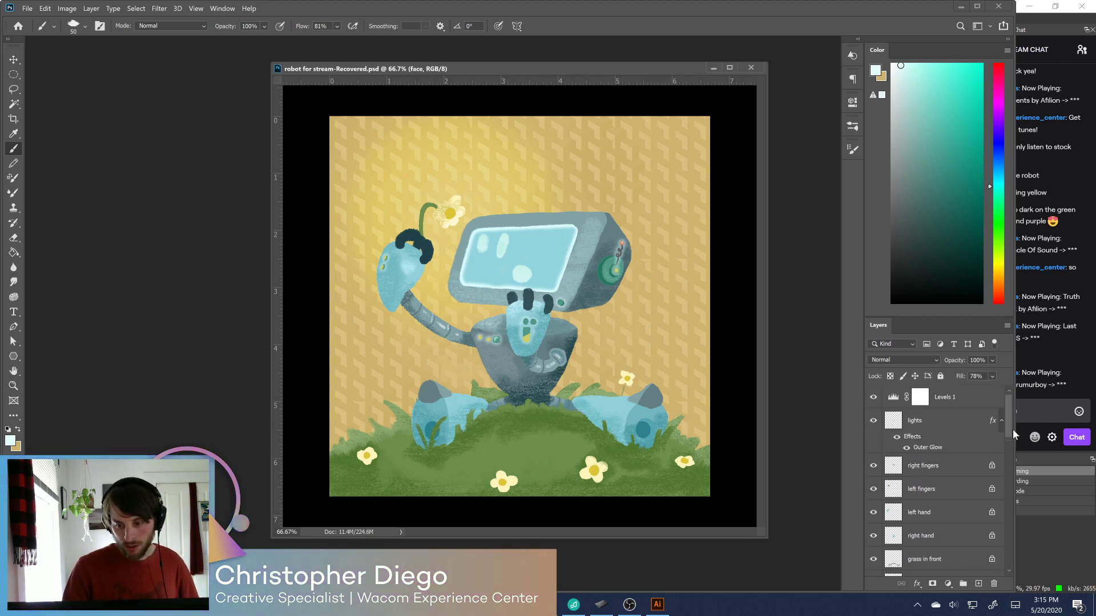
click(873, 466)
click(873, 466)
click(873, 490)
click(873, 489)
click(920, 489)
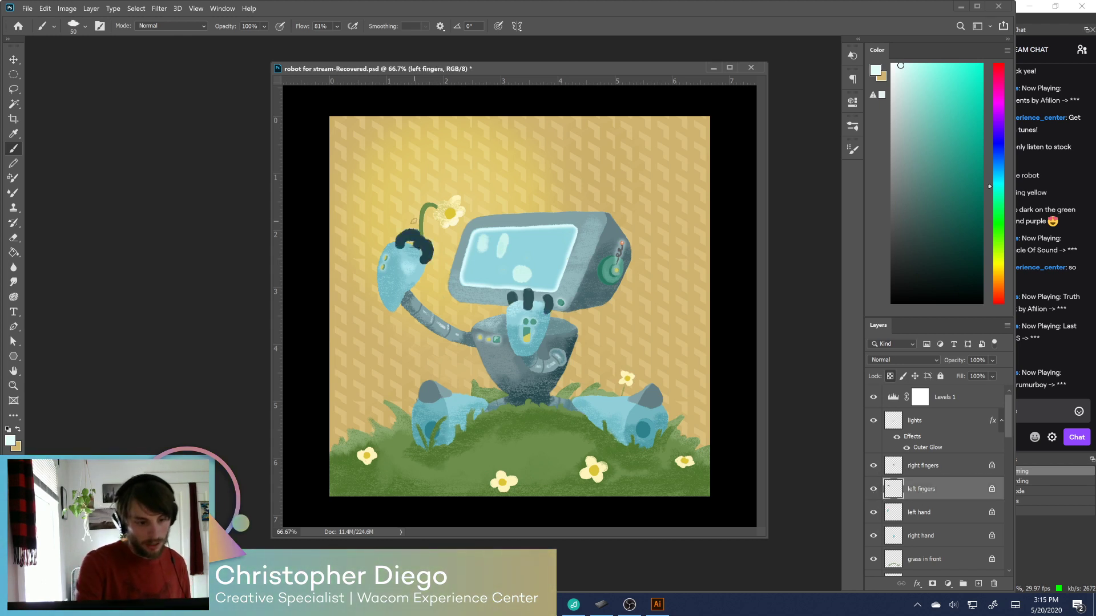
Shade the fingers holding the flower with darker and lighter variations of their sampled slate blue, and save the document
alt+click(411, 256)
drag(944, 244, 946, 253)
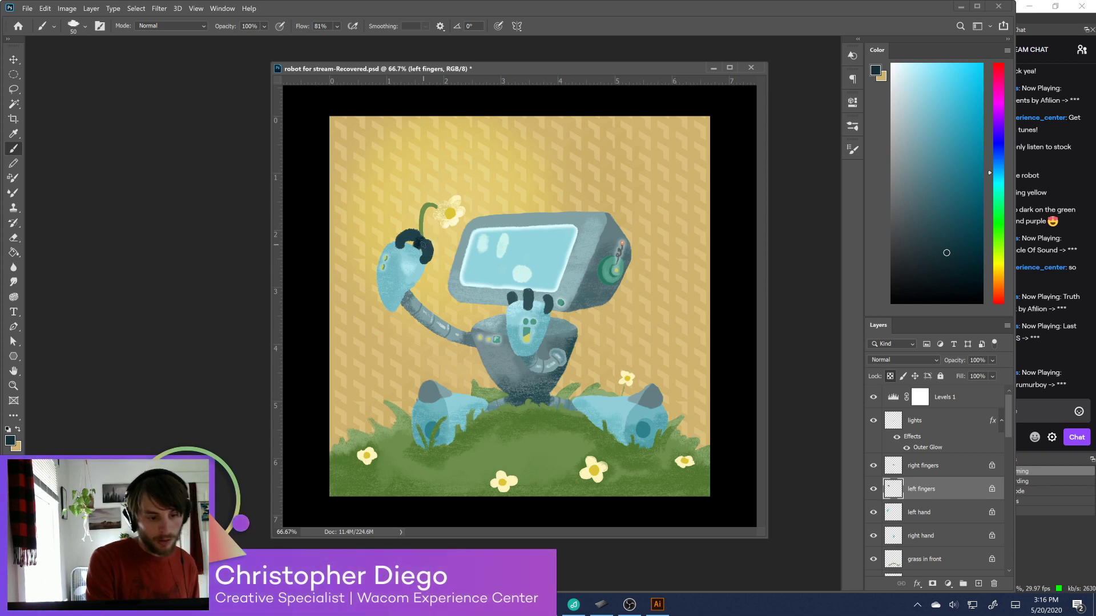
alt+click(421, 254)
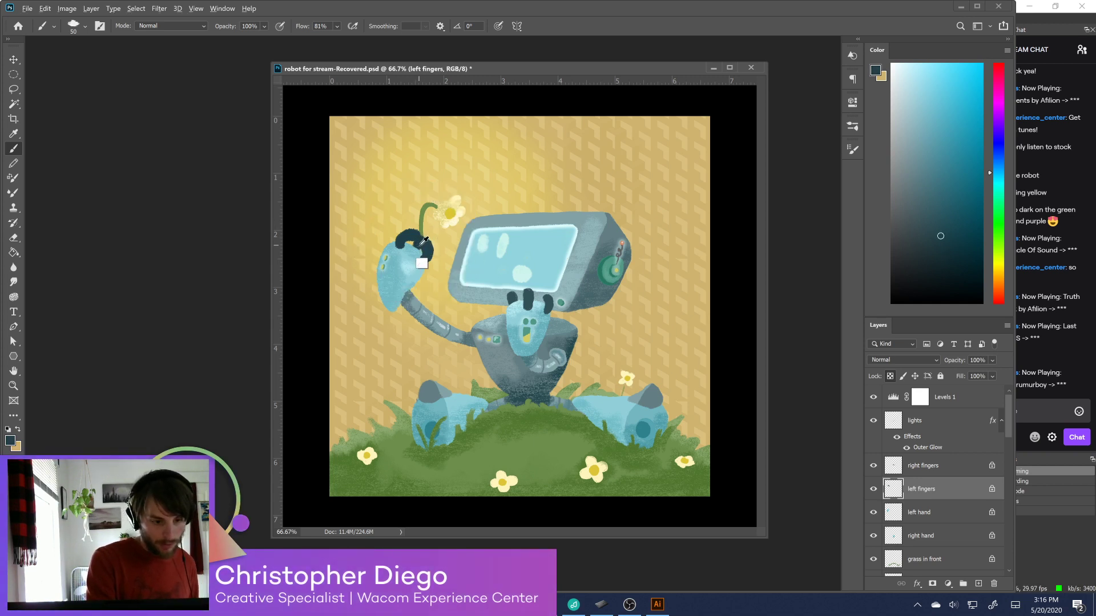
click(944, 245)
drag(415, 248, 421, 242)
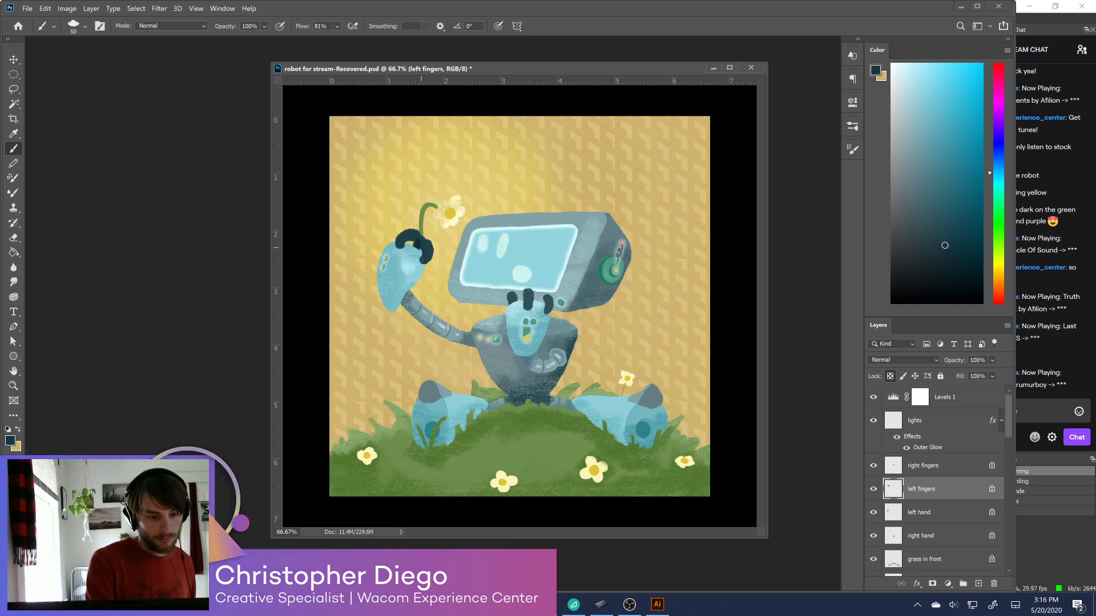
alt+click(415, 230)
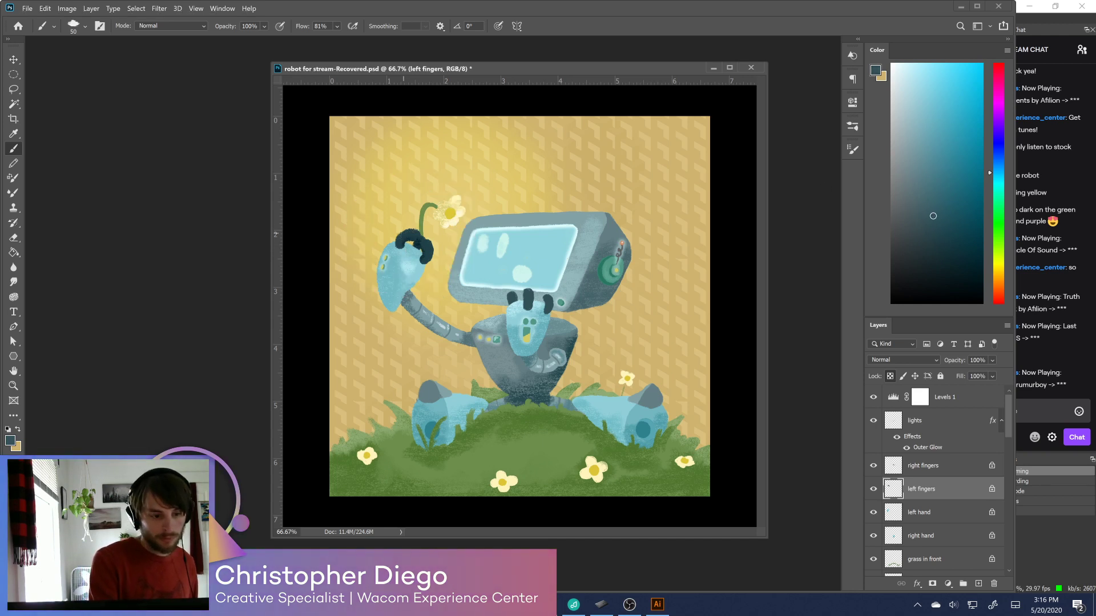
alt+click(432, 227)
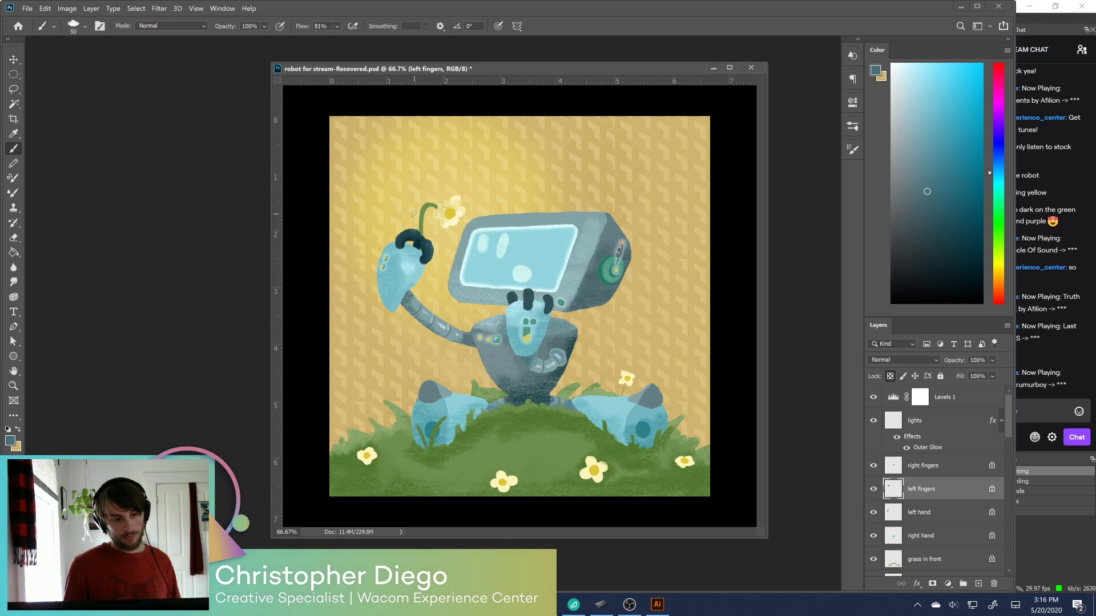
key(ctrl+s)
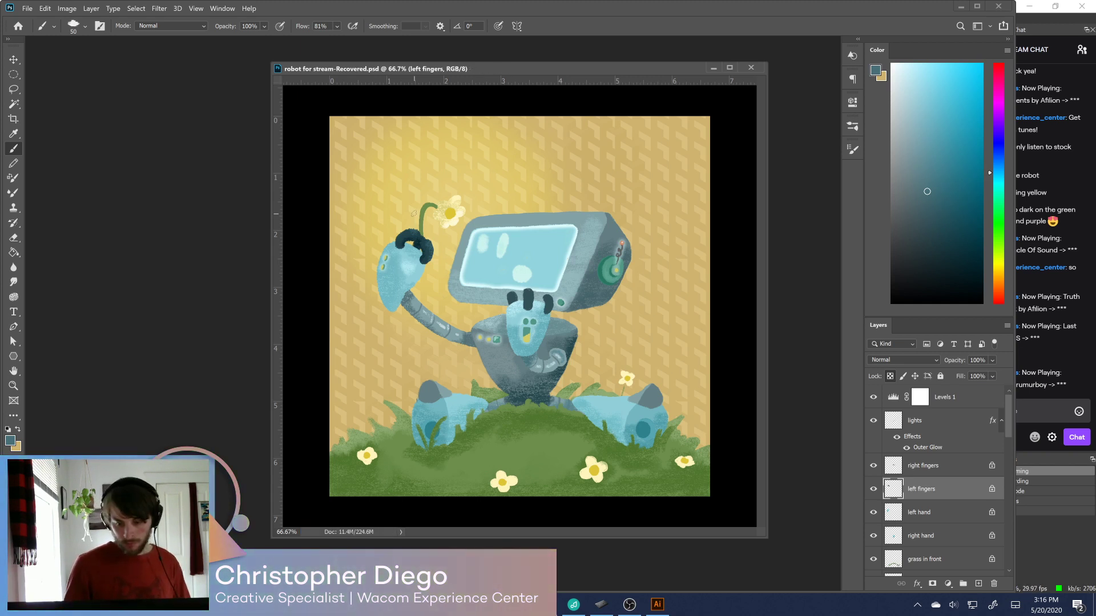
Select the flower layer and repaint the held flower's petals with their sampled cream colour
drag(1005, 426, 1007, 446)
click(947, 505)
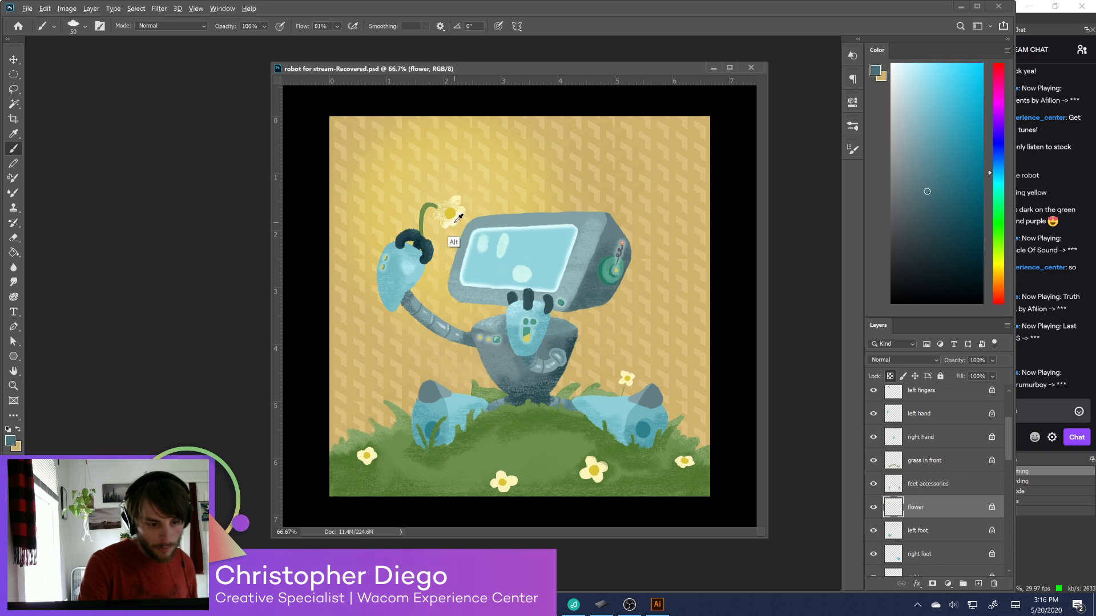
alt+click(444, 205)
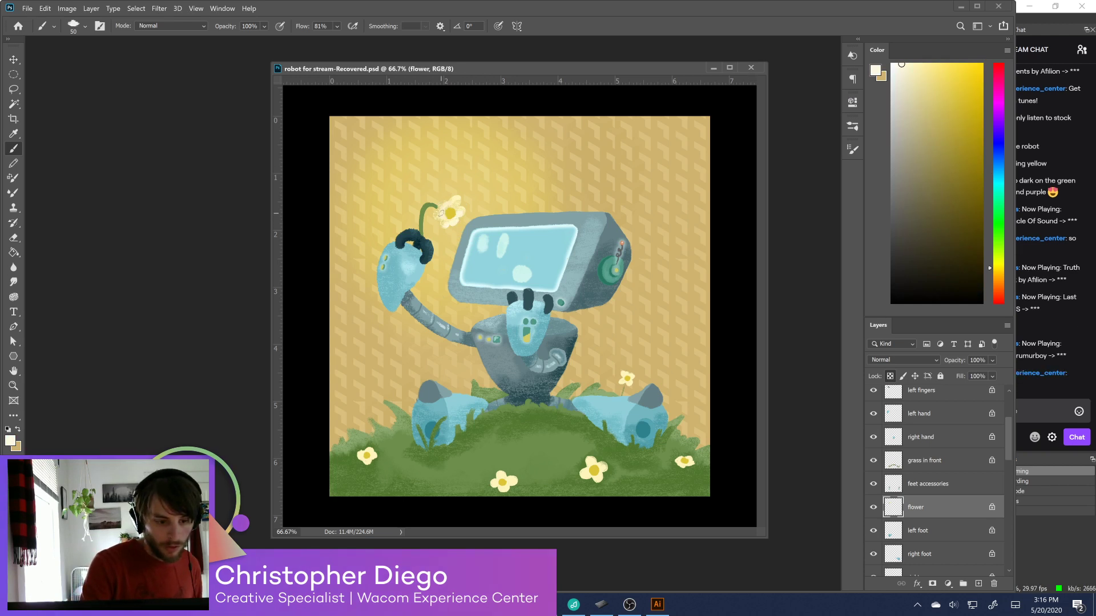
mouse_move(447, 204)
mouse_down()
mouse_move(447, 224)
mouse_move(462, 216)
mouse_up()
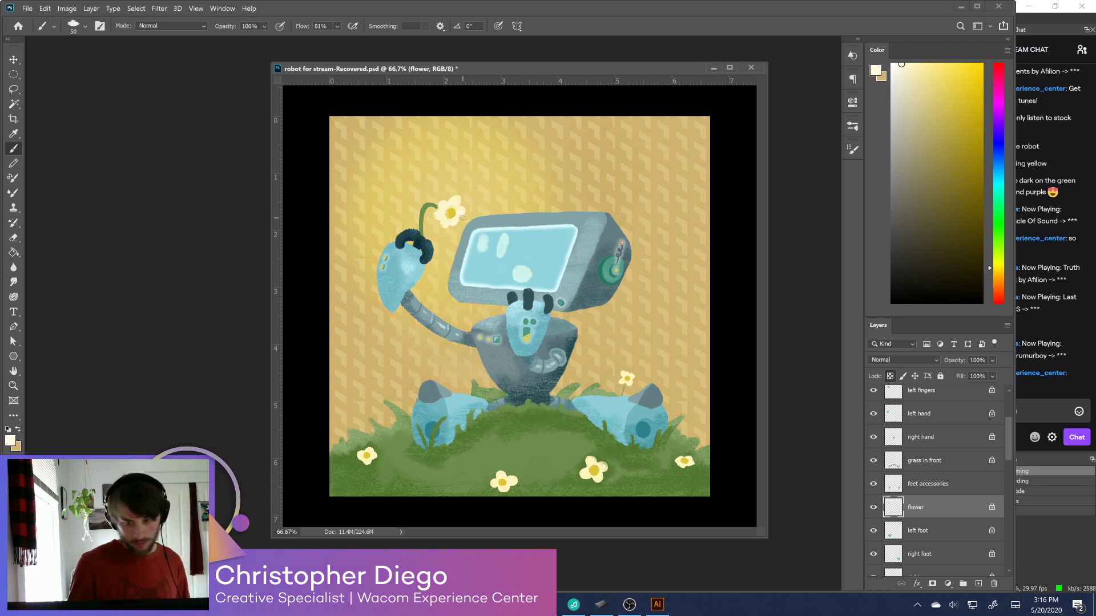
Select the flower's stem with the Magic Wand, shade it with darker and lighter greens, deselect, and save the document
key(w)
click(433, 210)
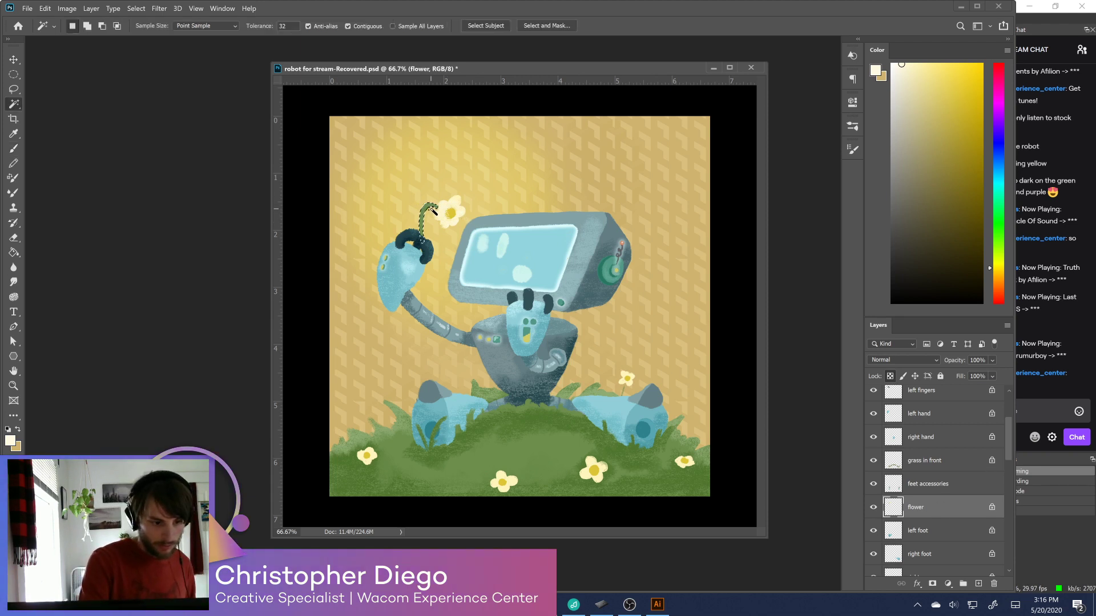
key(b)
alt+click(420, 224)
drag(933, 171, 938, 198)
mouse_move(428, 207)
mouse_down()
mouse_move(422, 242)
mouse_move(428, 207)
mouse_up()
click(916, 145)
key(ctrl+d)
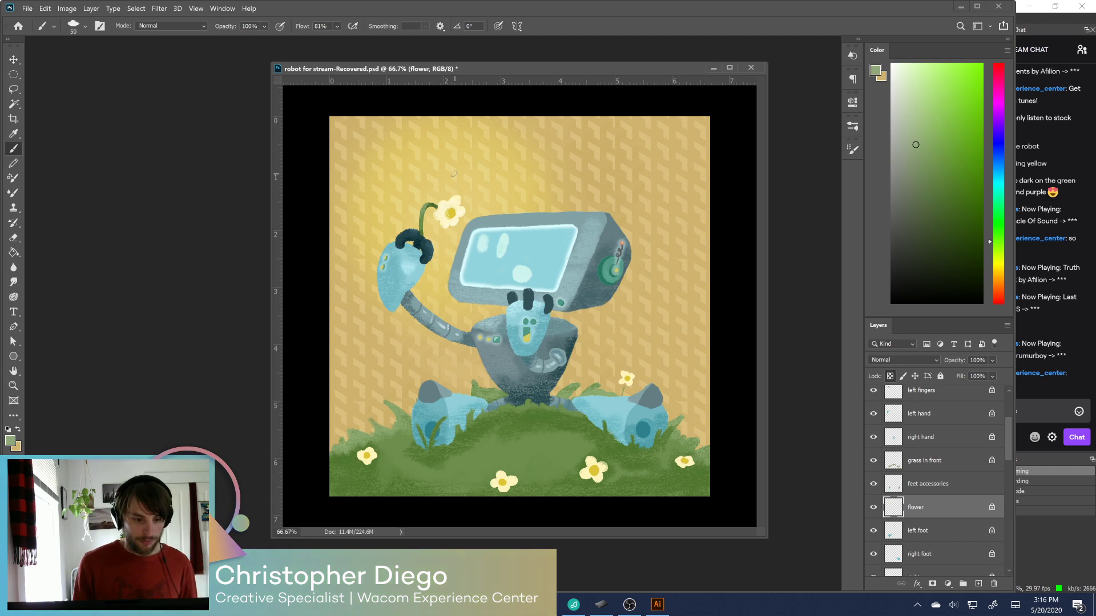
key(ctrl+s)
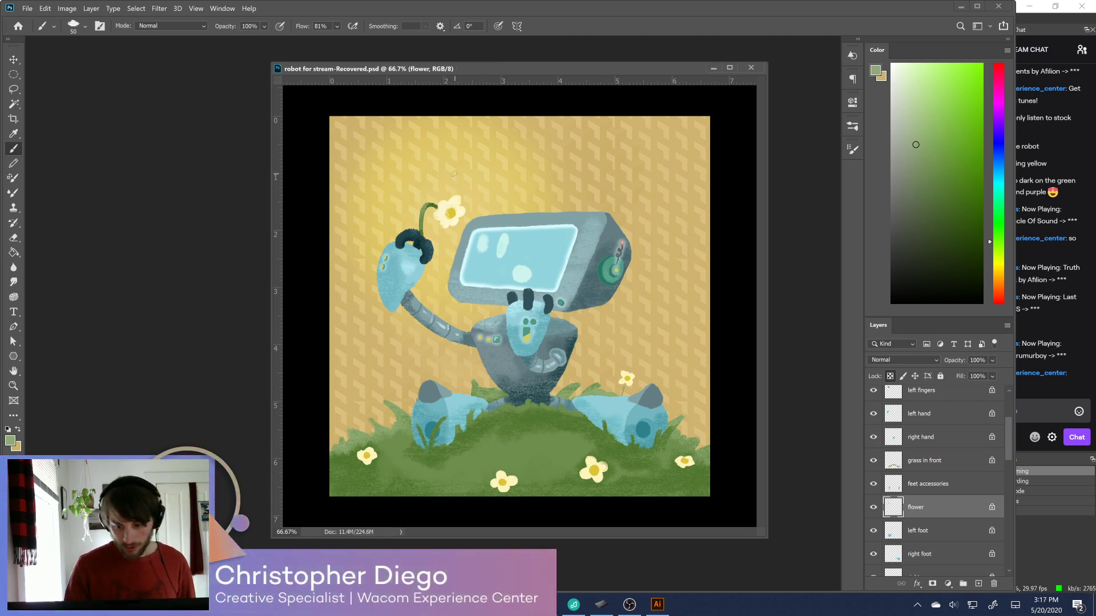
On the feet accessories layer, select both round foot details with the Magic Wand, repaint them with the fingers' dark blue, and deselect
click(921, 485)
click(872, 485)
click(873, 485)
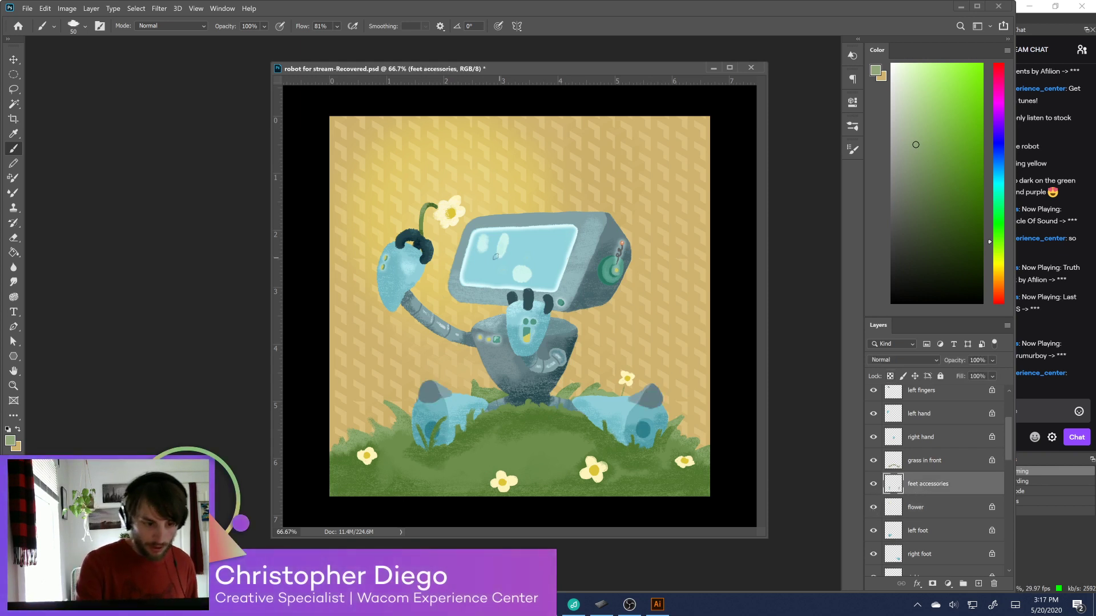
alt+click(428, 250)
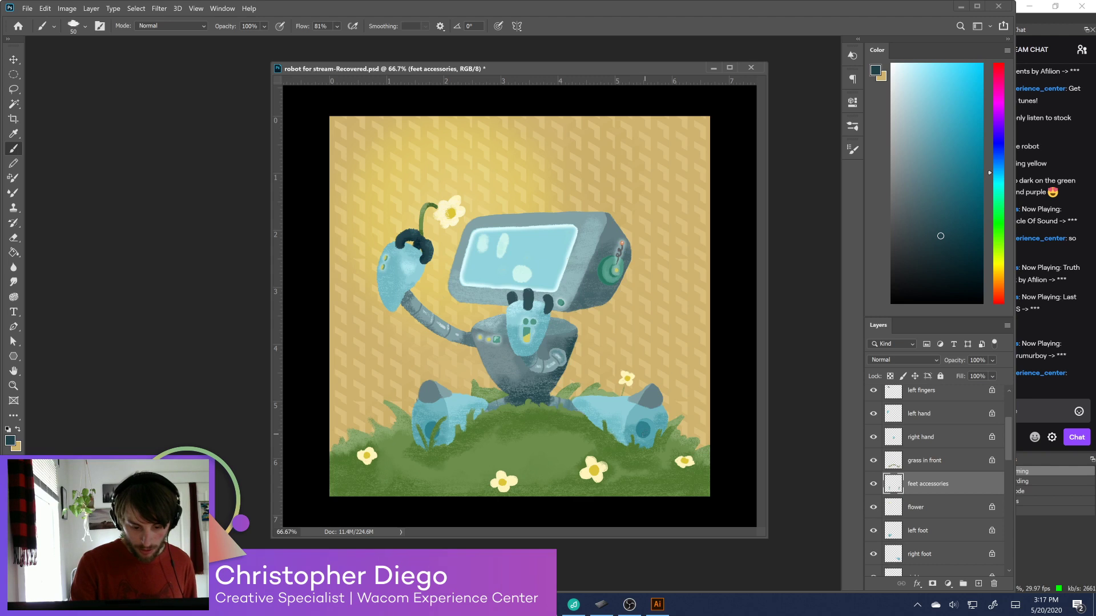
key(w)
click(643, 429)
shift+click(432, 432)
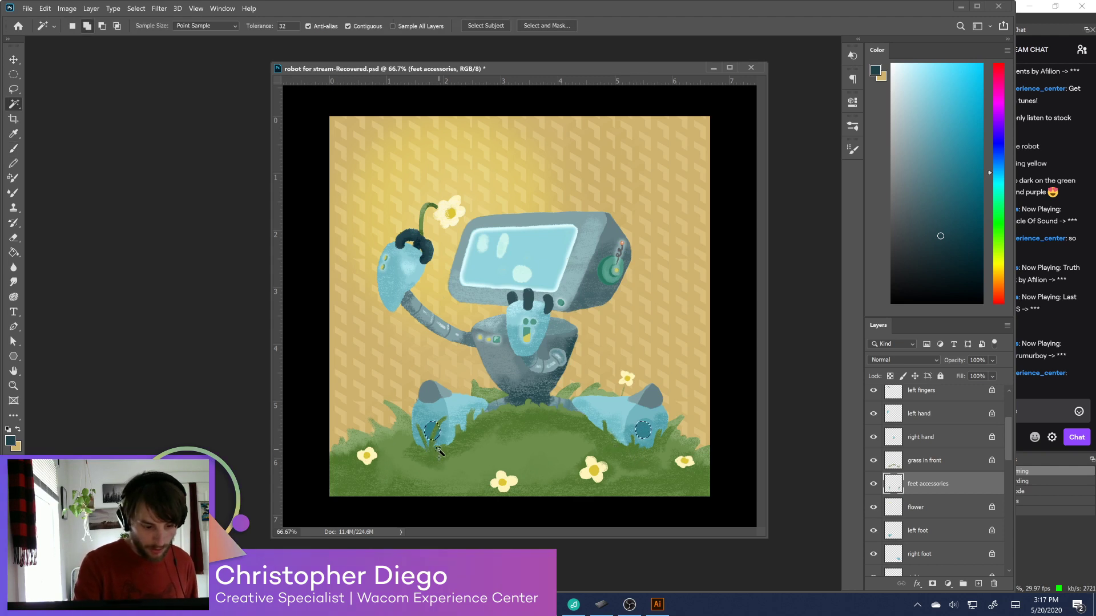
key(b)
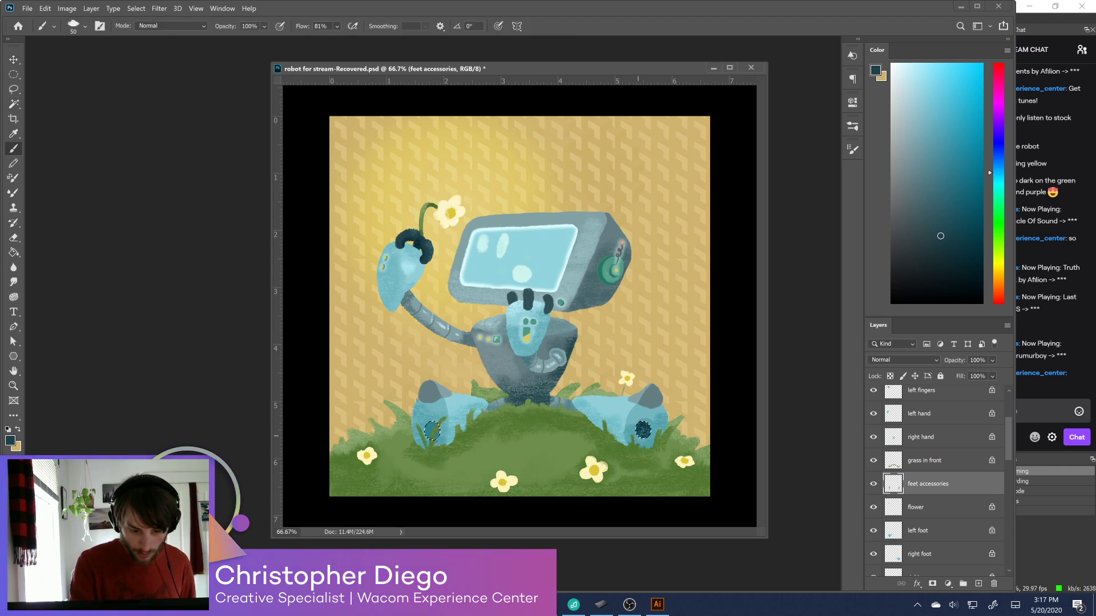
drag(429, 428, 433, 437)
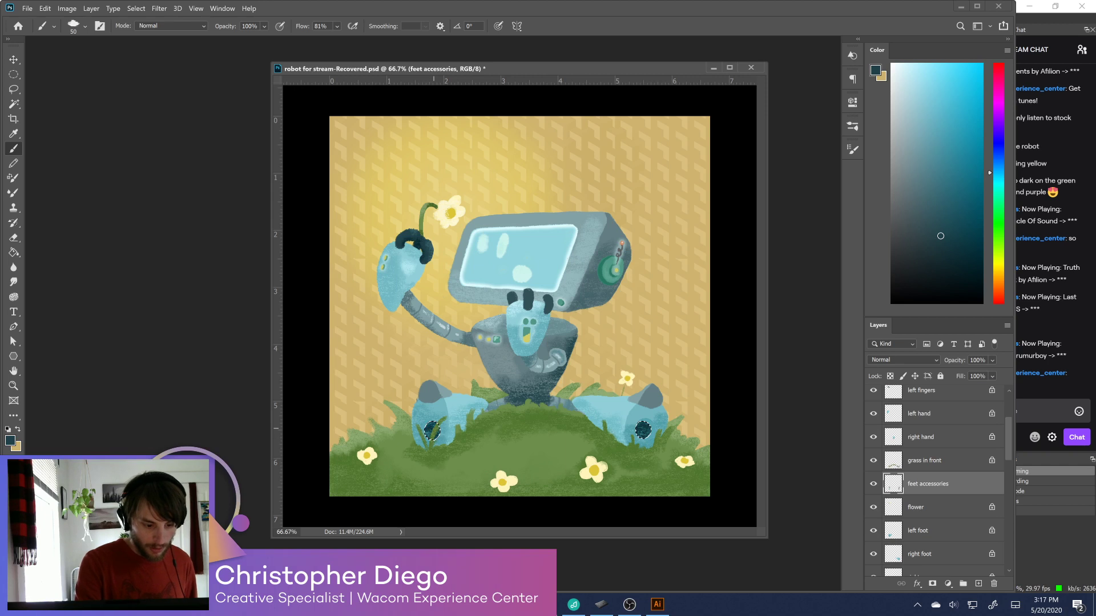
key(ctrl+d)
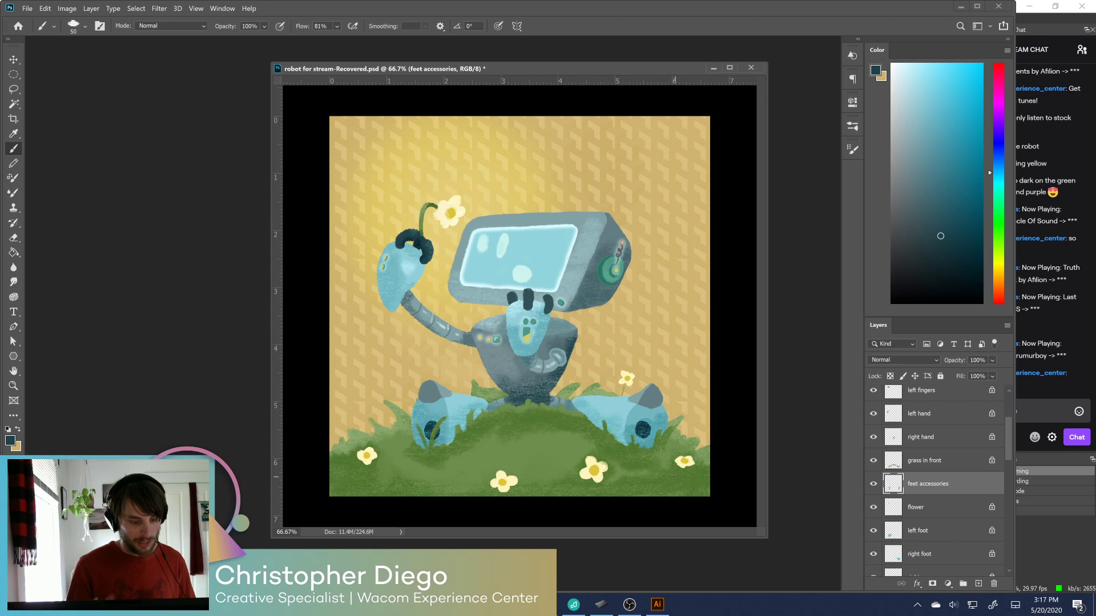
Highlight the rims of the round foot details with a lighter tint of the feet's sampled blue, using a size 30 brush
alt+click(651, 415)
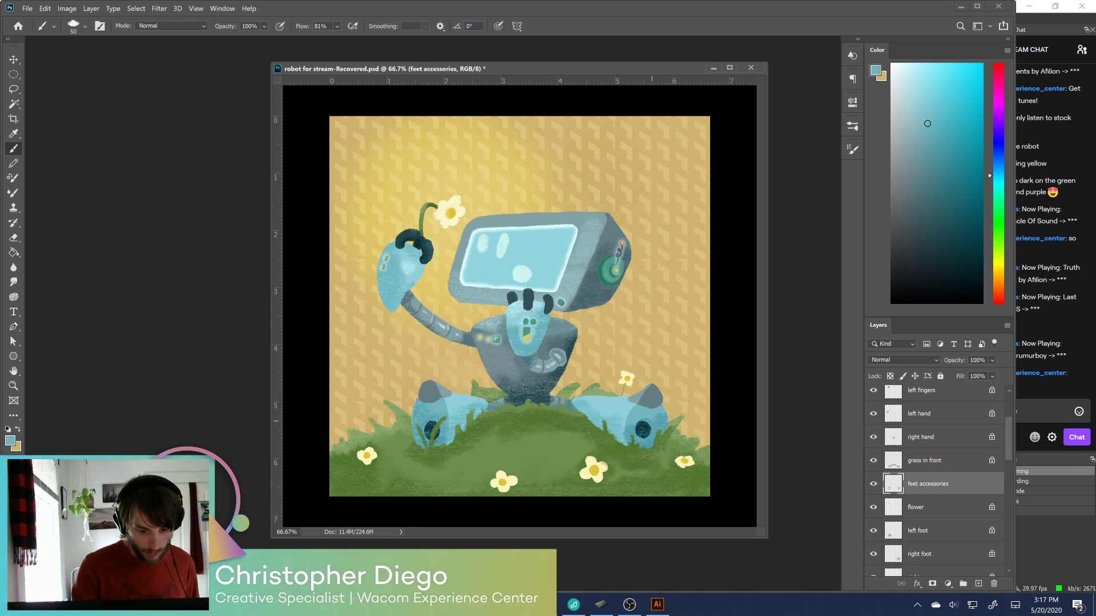
alt+click(623, 429)
key([)
key([)
key([)
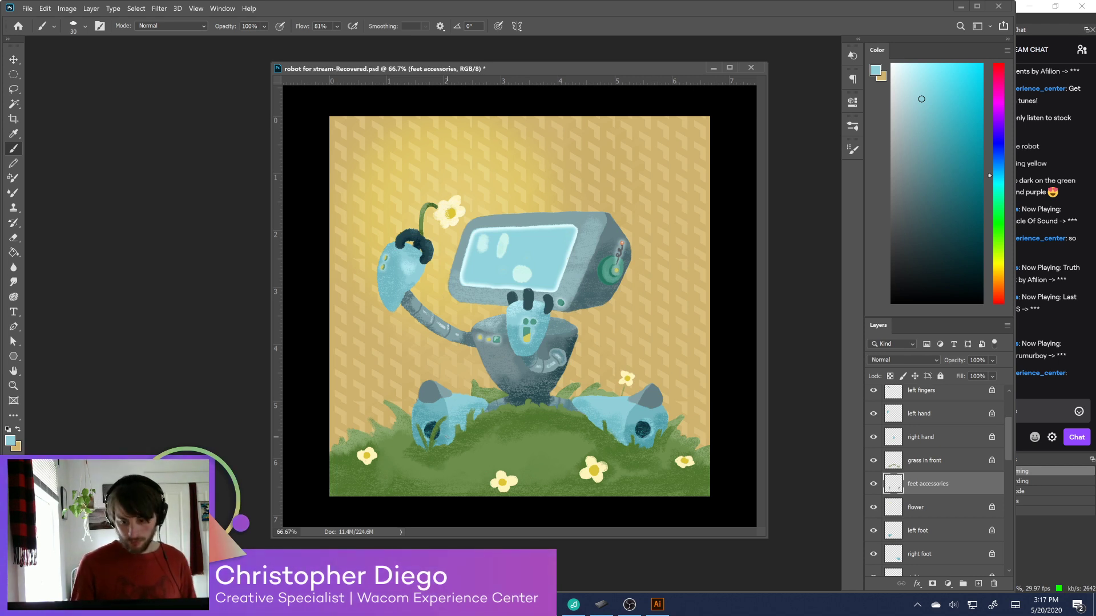
Select the head layer and shade the lower edge of the head with dark blue sampled from the robot's body
scroll(1005, 441, up, 2)
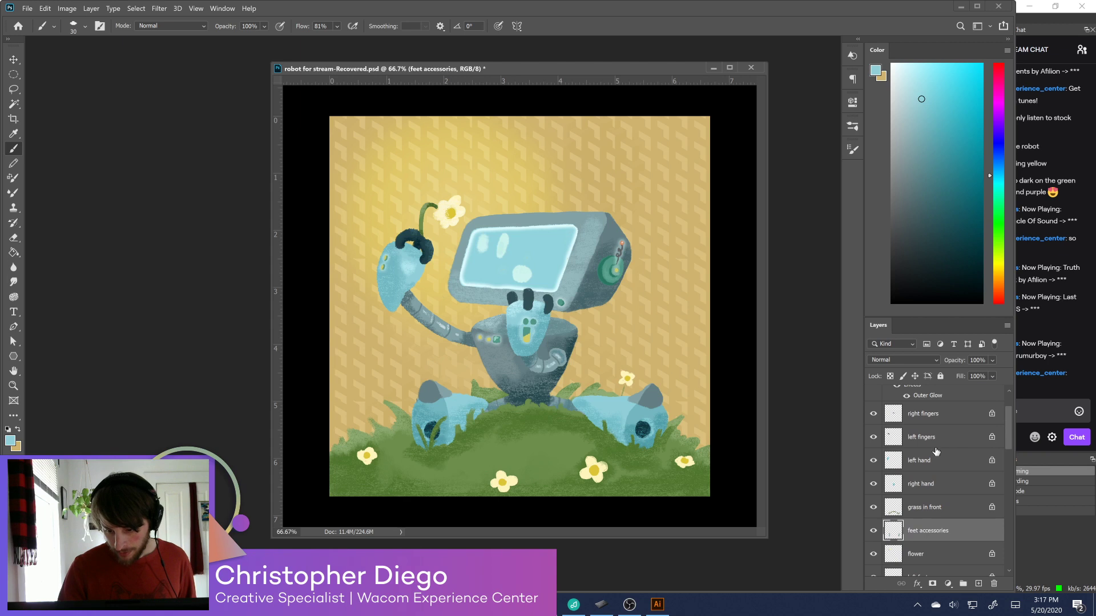
scroll(1007, 432, up, 2)
scroll(1005, 440, down, 3)
drag(1004, 447, 947, 491)
click(946, 491)
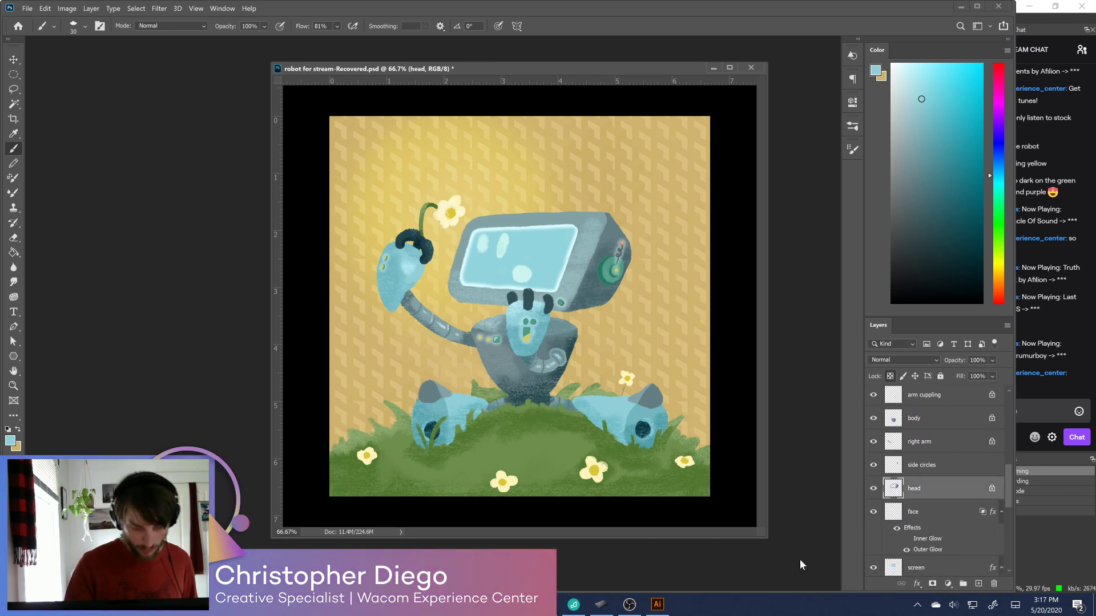
alt+click(562, 370)
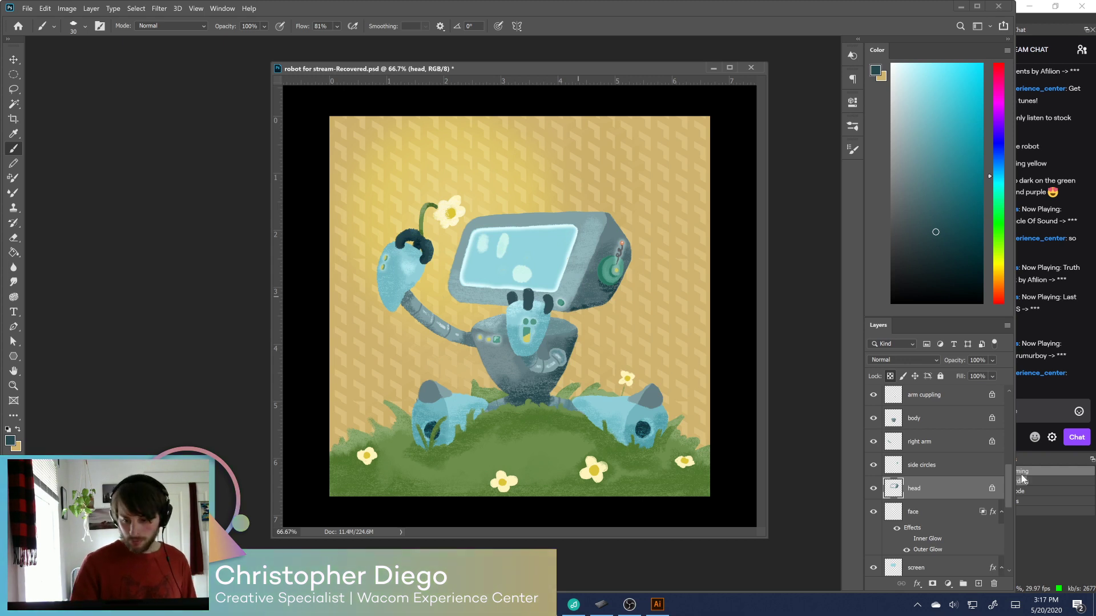
Select the right foot layer and shade the foot's lower inner edge with a darker teal of its sampled blue
drag(1008, 486, 1007, 457)
click(922, 453)
alt+click(630, 447)
click(944, 174)
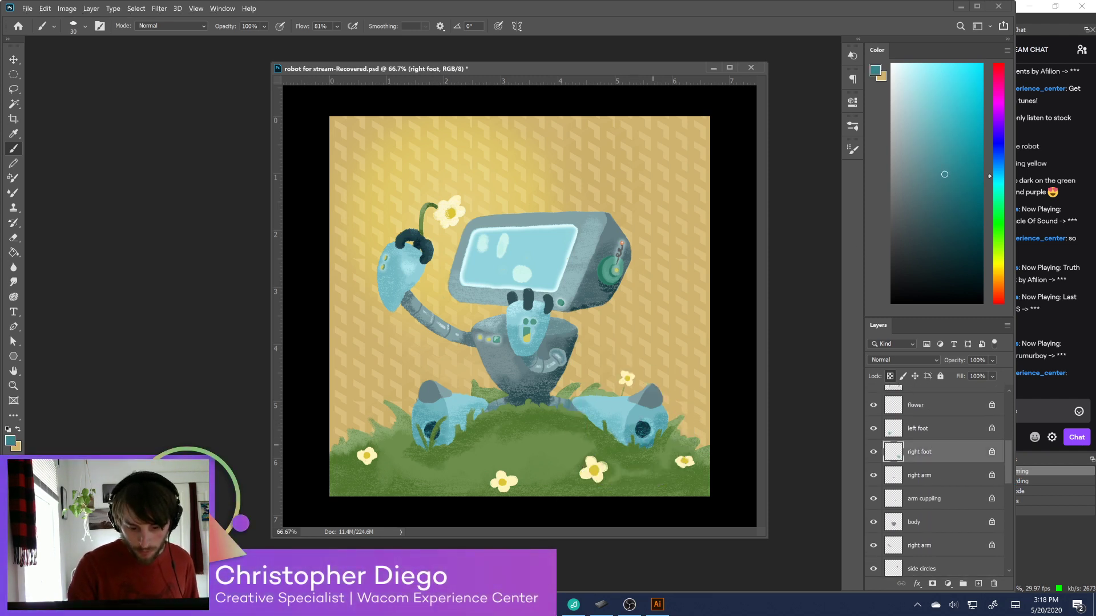
drag(629, 442, 628, 421)
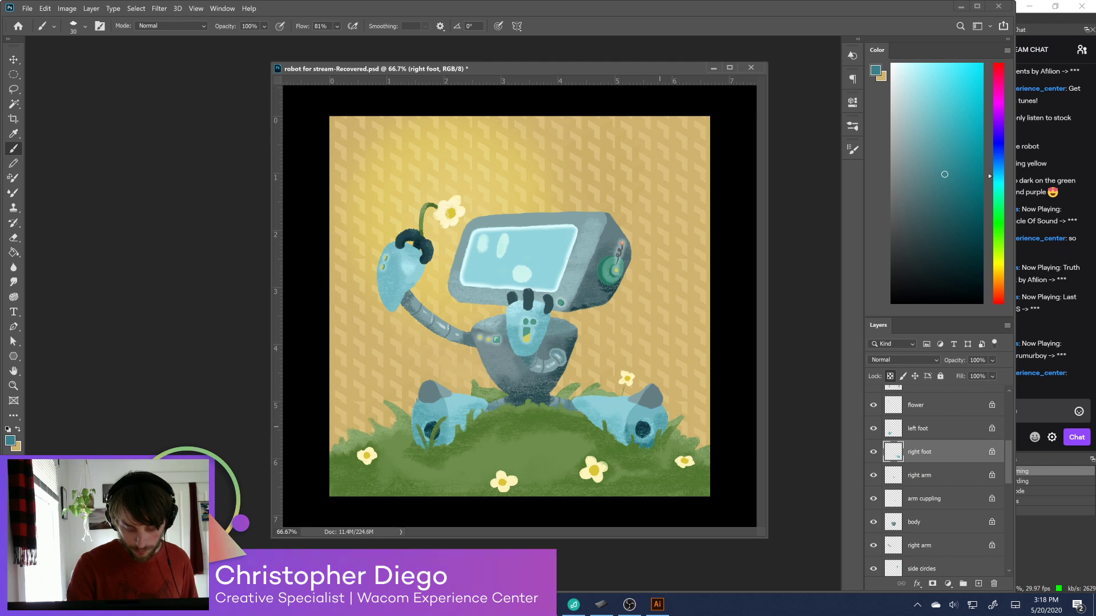
Select the left foot layer and shade the foot's lower edge with the same teal, using brush sizes 80 and 50
key(bracketright)
key(bracketright)
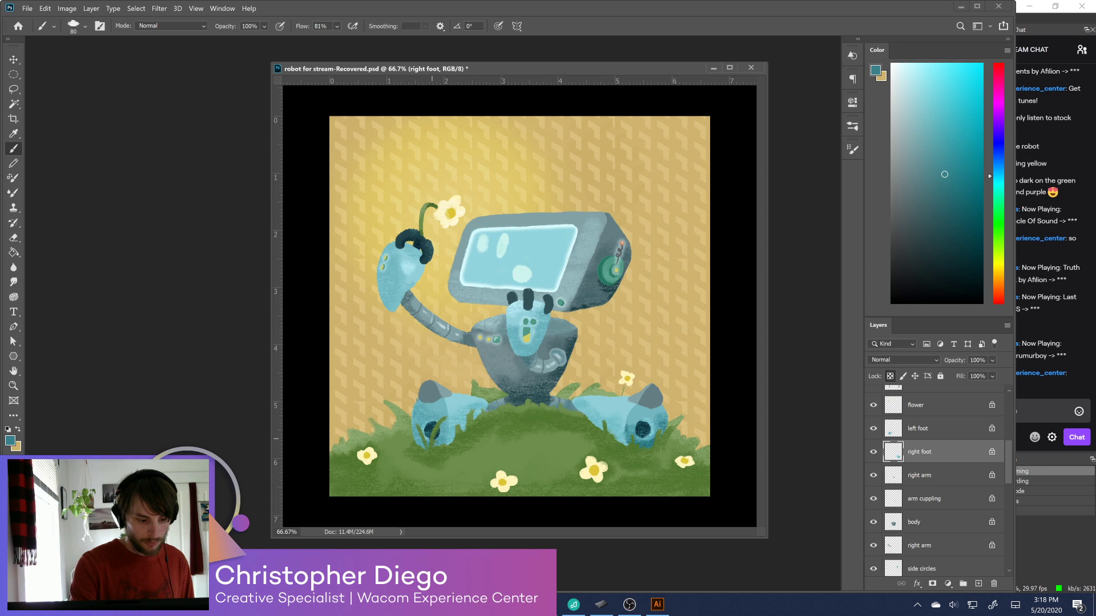
click(944, 429)
drag(417, 445, 415, 428)
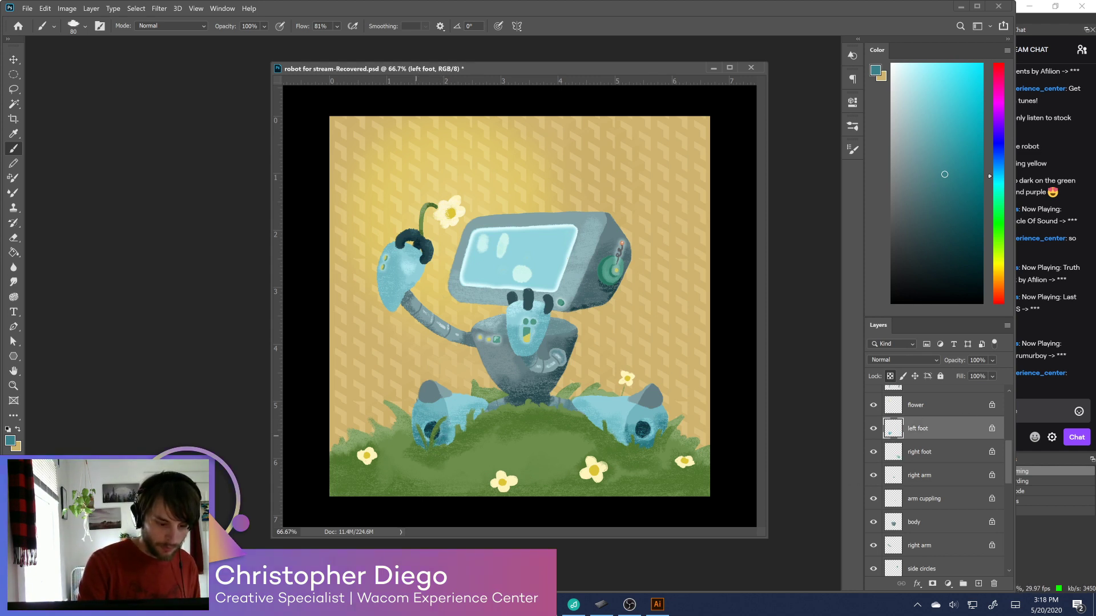
key(bracketleft)
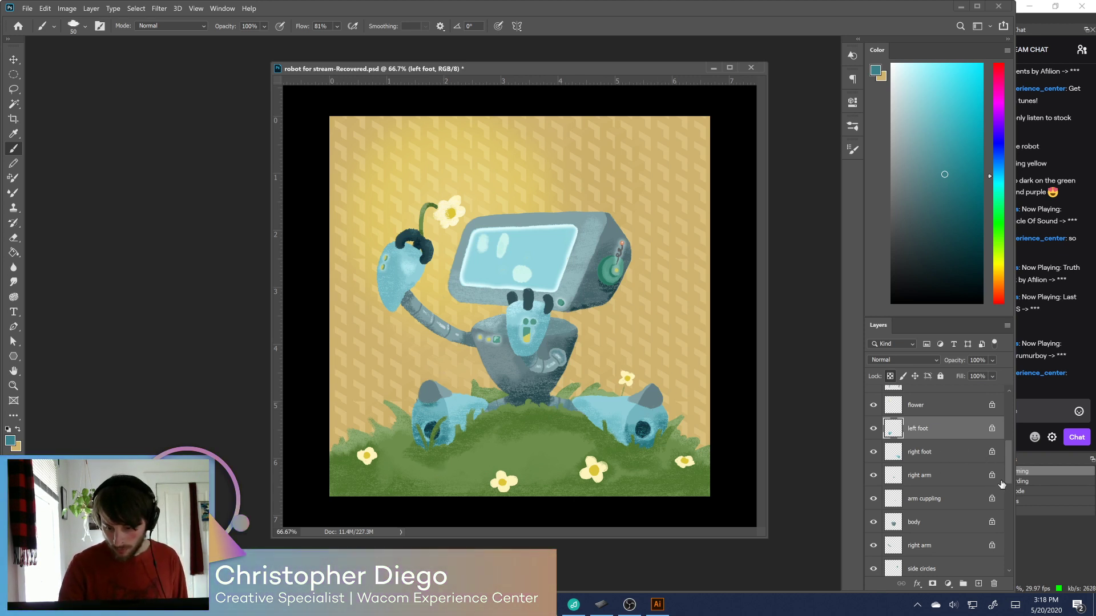
Select the feet accessories layer, lock its transparent pixels, and shade the grey caps on both feet with a darker slate blue
drag(1009, 468, 1009, 473)
scroll(1007, 454, up, 1)
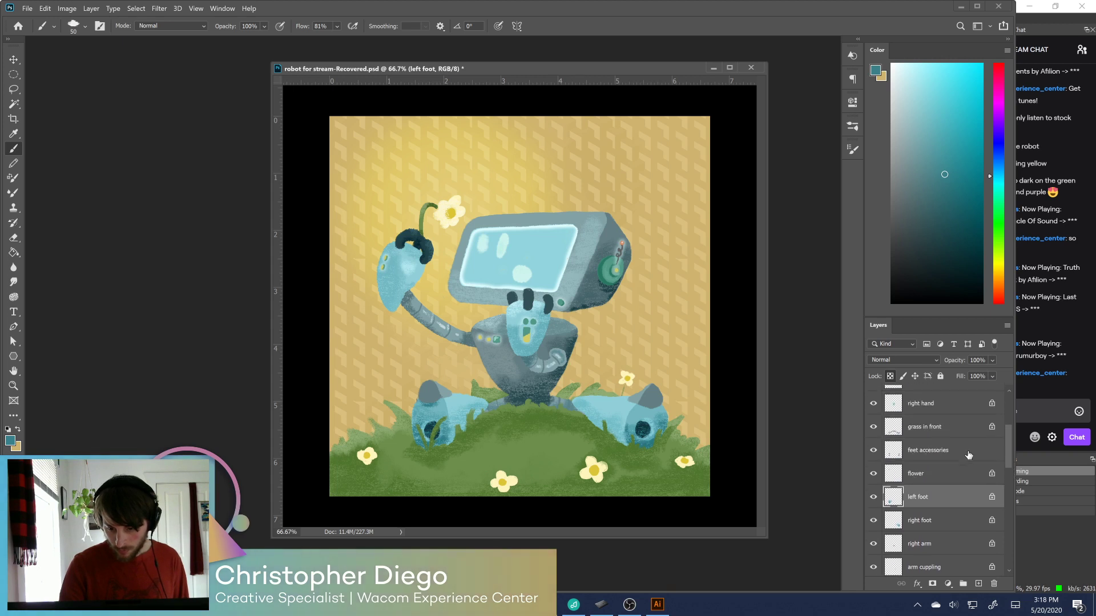
click(927, 450)
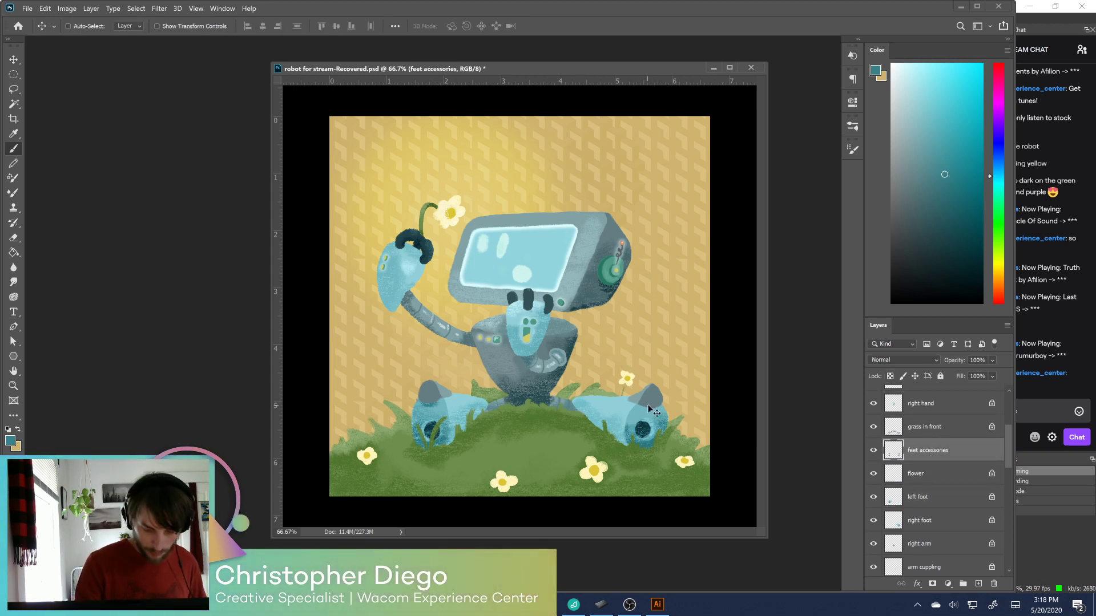
click(912, 181)
click(919, 199)
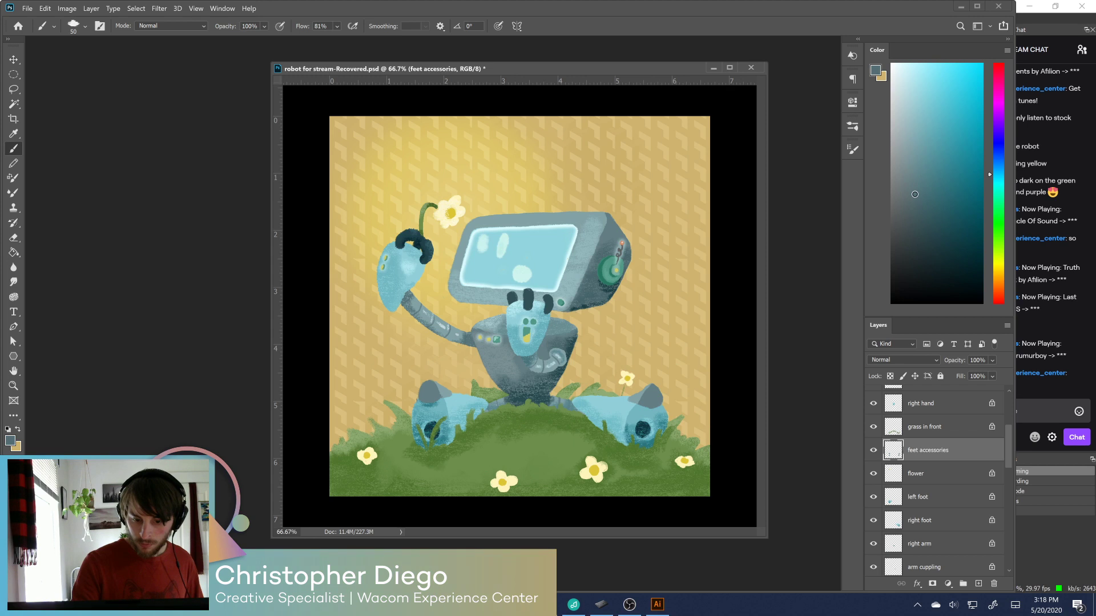
click(890, 376)
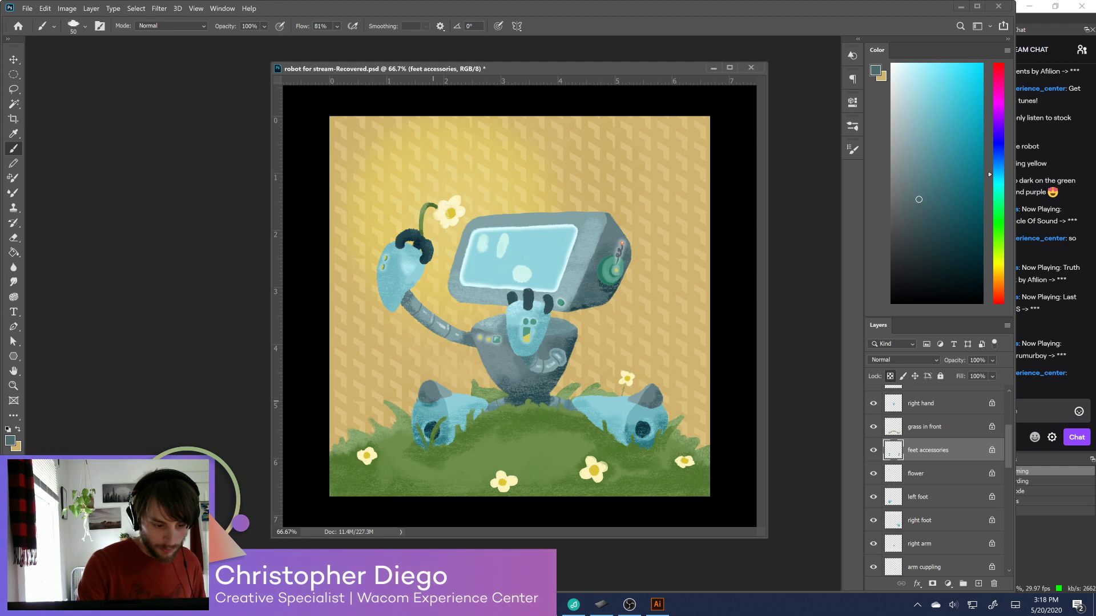
Add light grey-blue and near-white highlights to the grey caps on both feet, and save the document
click(908, 126)
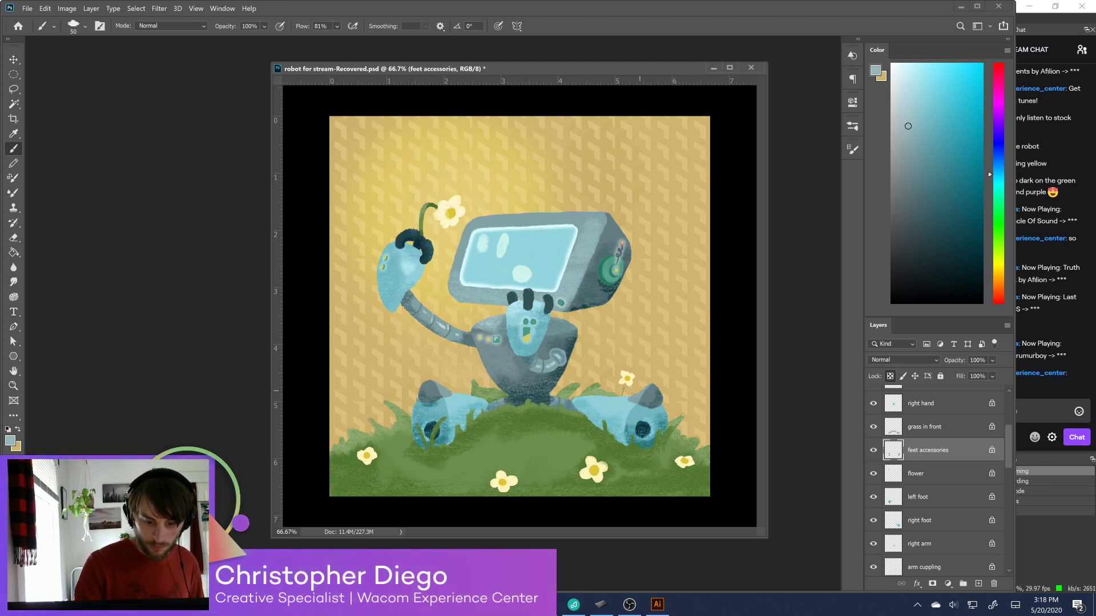
click(898, 78)
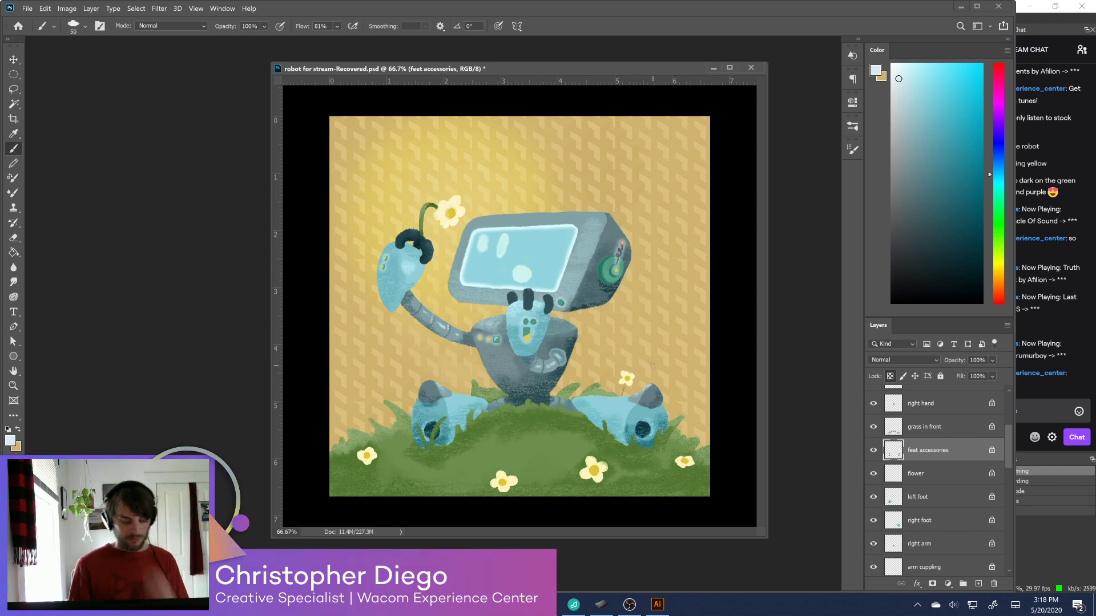
key(ctrl+s)
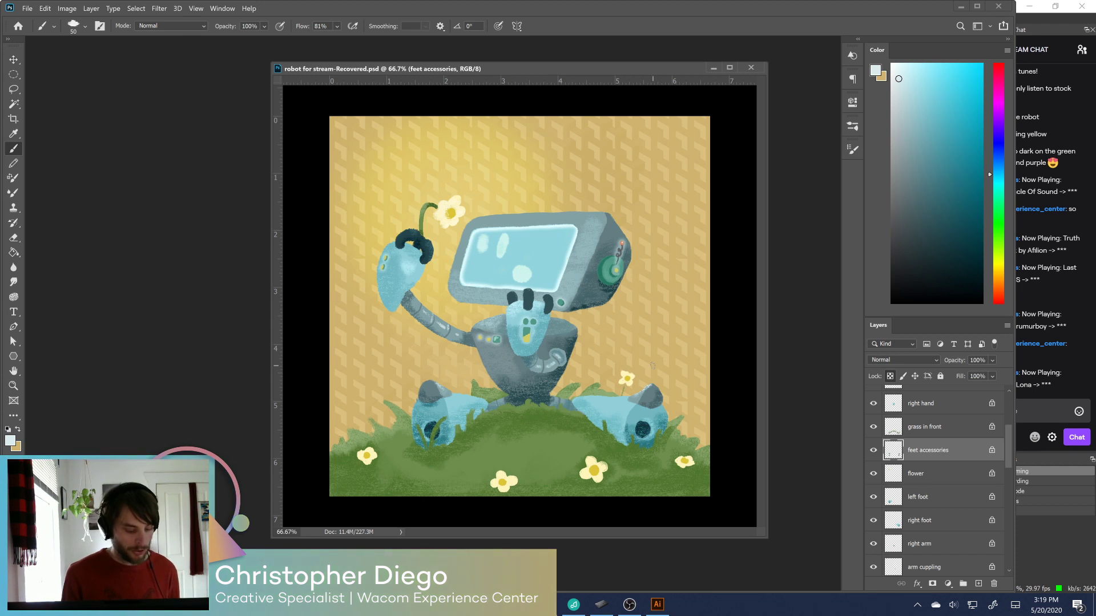
Dock the floating document window, switch to OBS, and change the stream to the Homescreen scene
drag(589, 70, 605, 48)
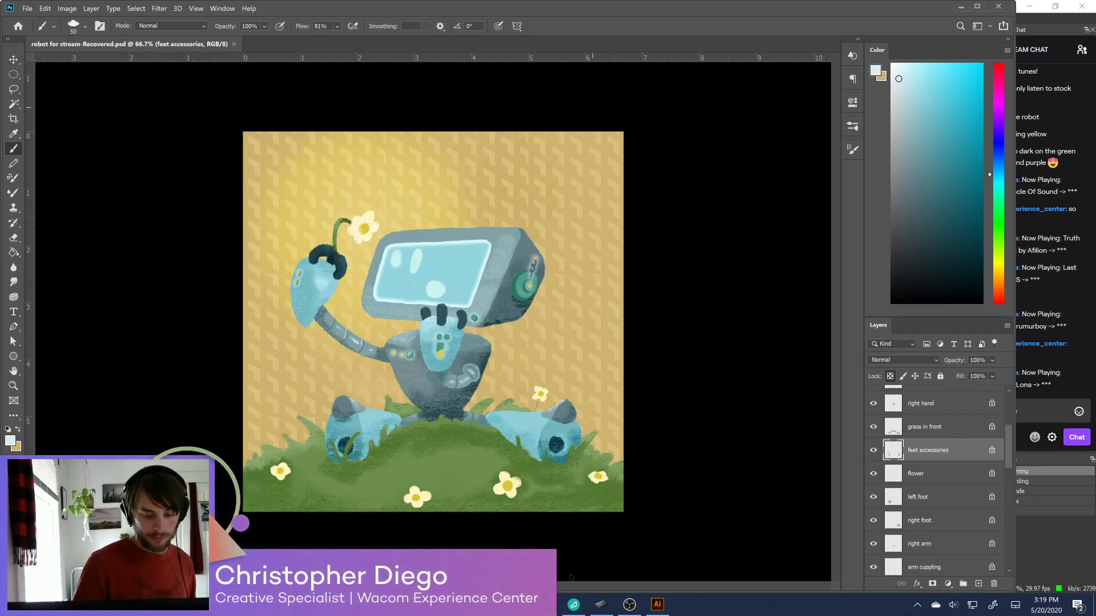
click(630, 604)
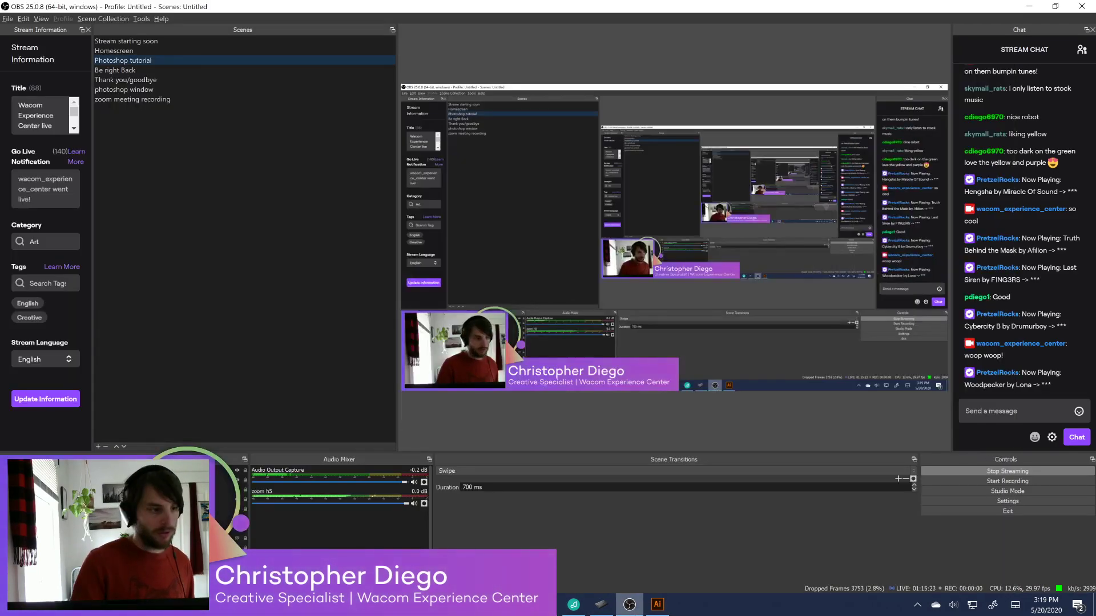
click(122, 50)
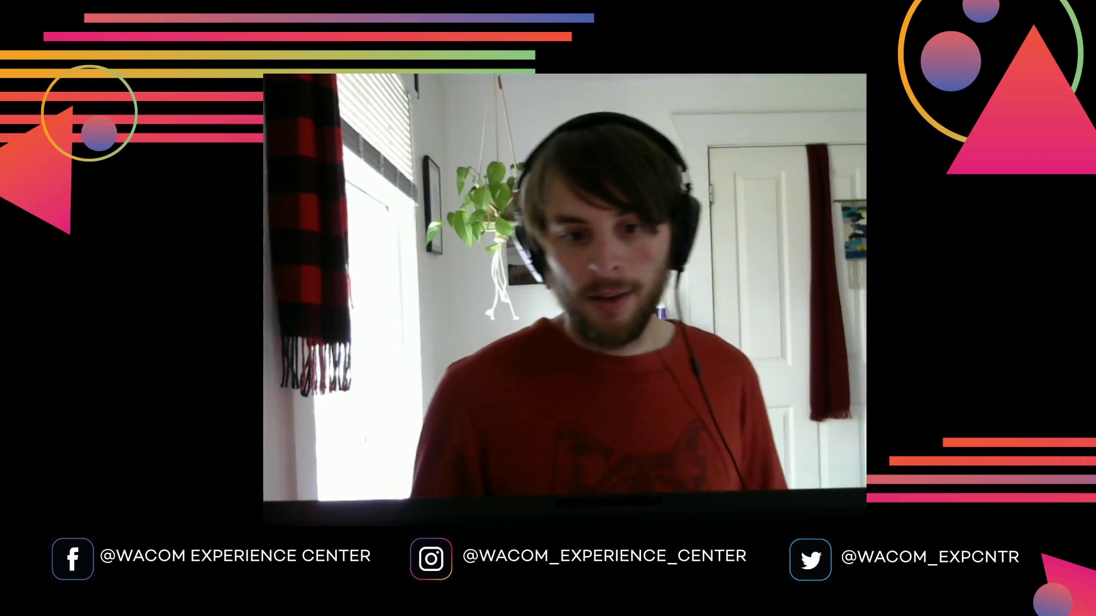